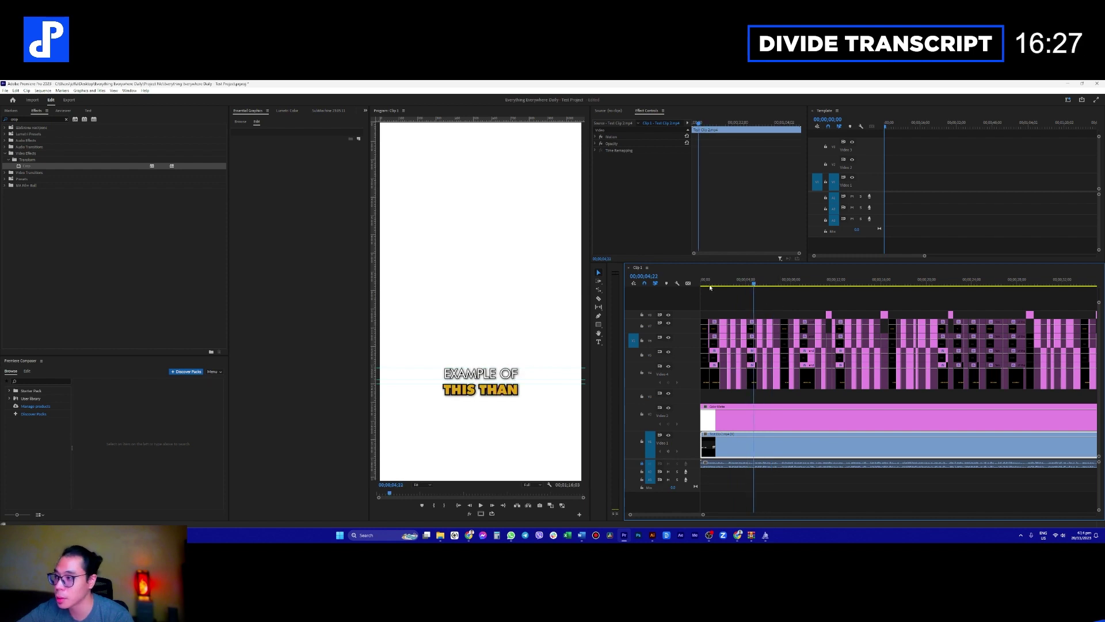
Step: Clear the effects search, save the project and close Premiere Pro
click(67, 119)
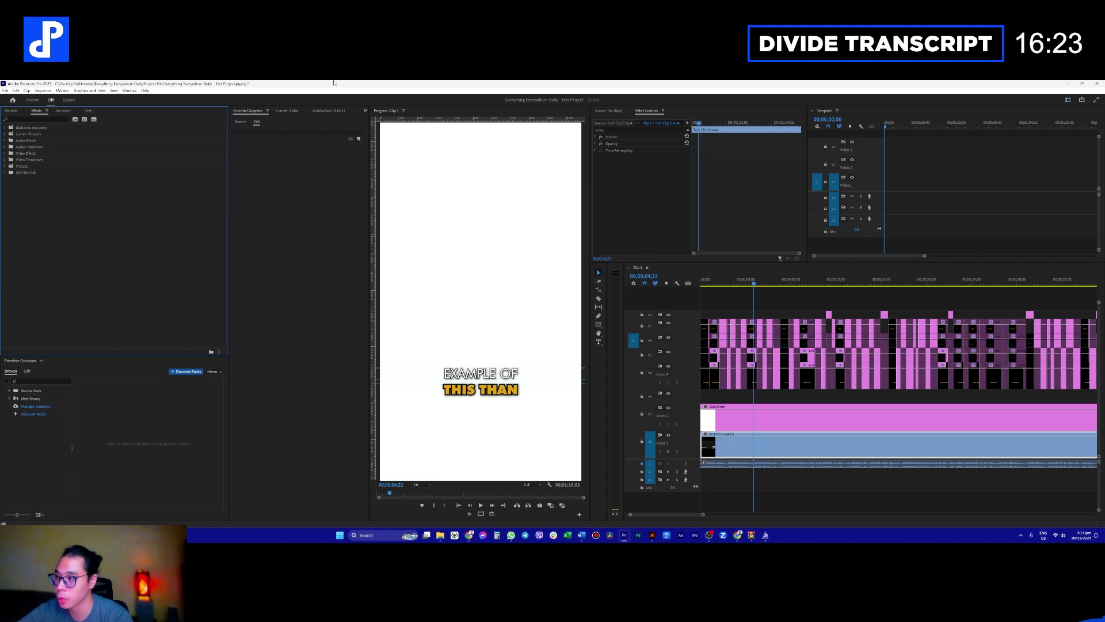
click(745, 286)
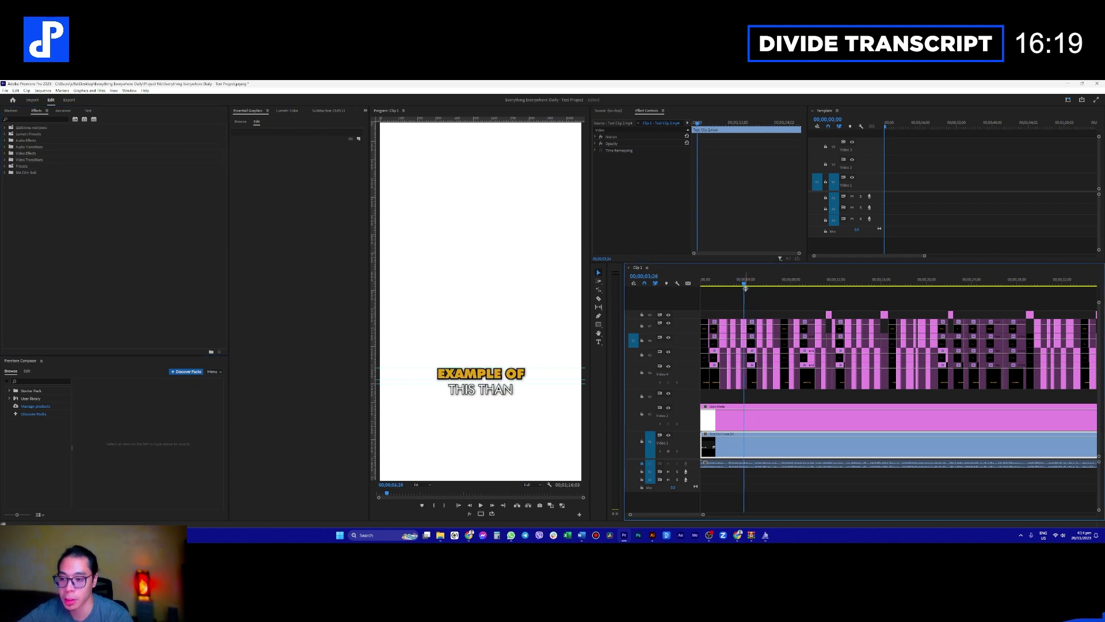
key(ctrl+s)
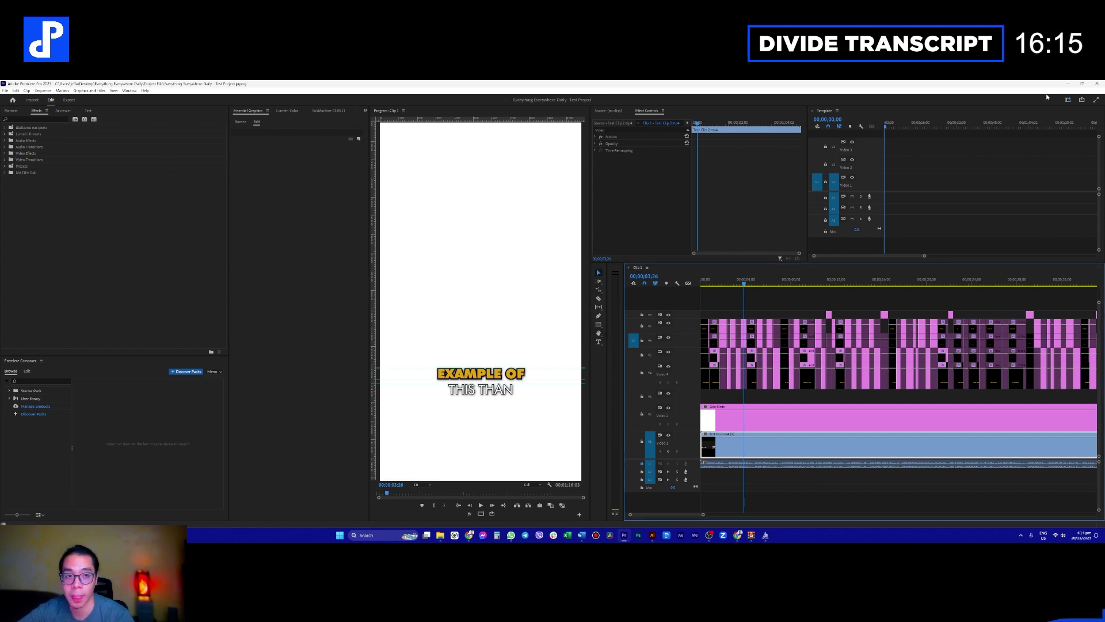
key(ctrl+q)
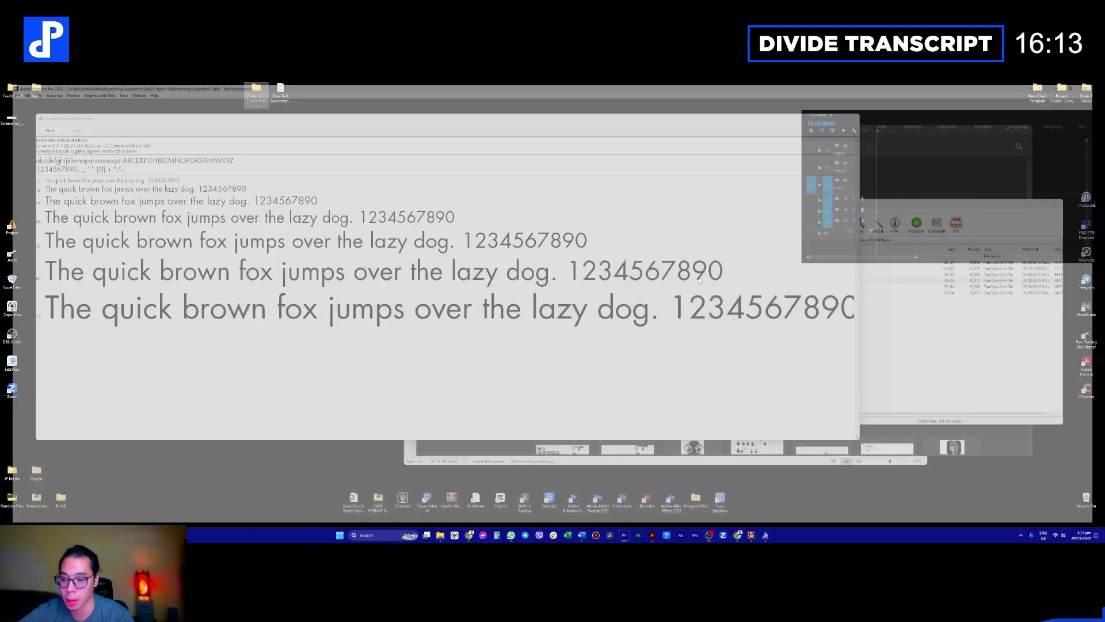
Step: Close the font preview, the archive window and Illustrator's new document dialog, and minimise Illustrator to reach the Word transcript
click(852, 118)
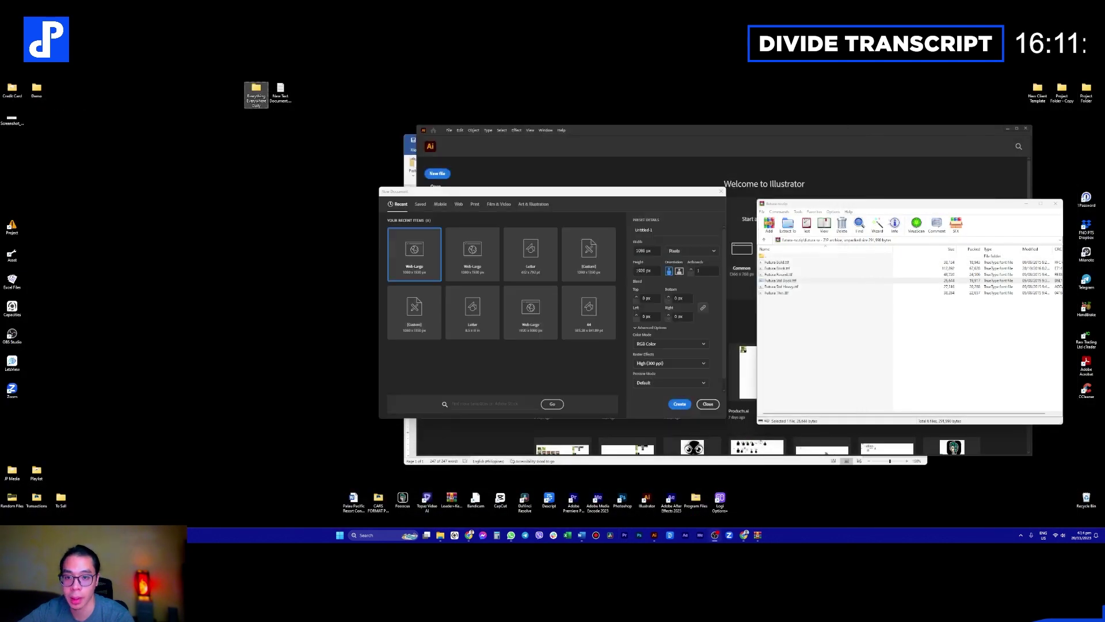
click(1060, 205)
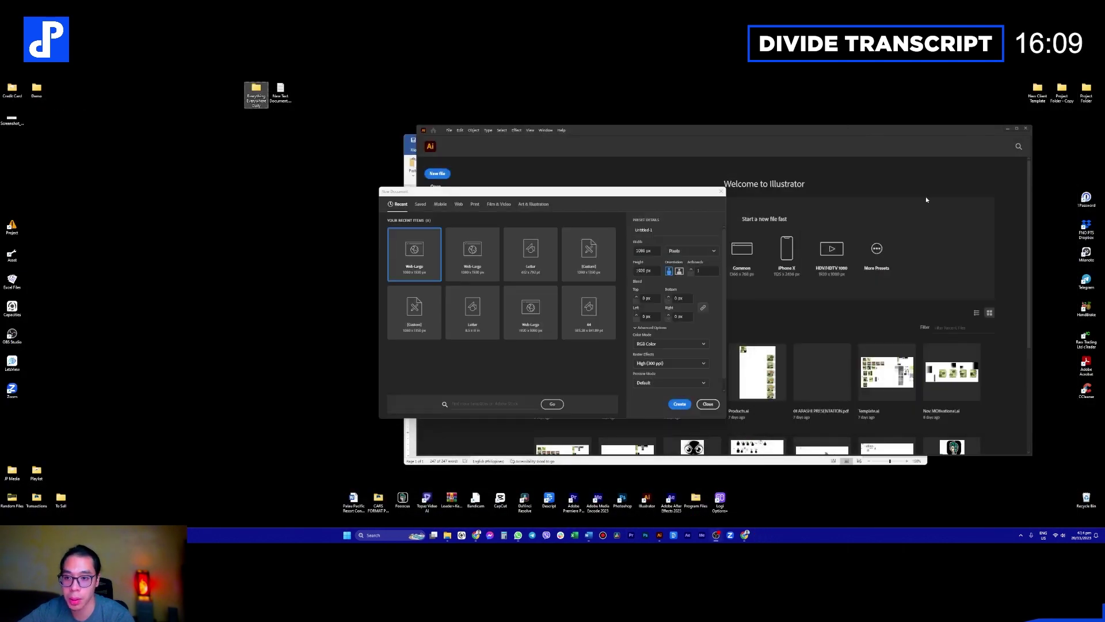
click(721, 192)
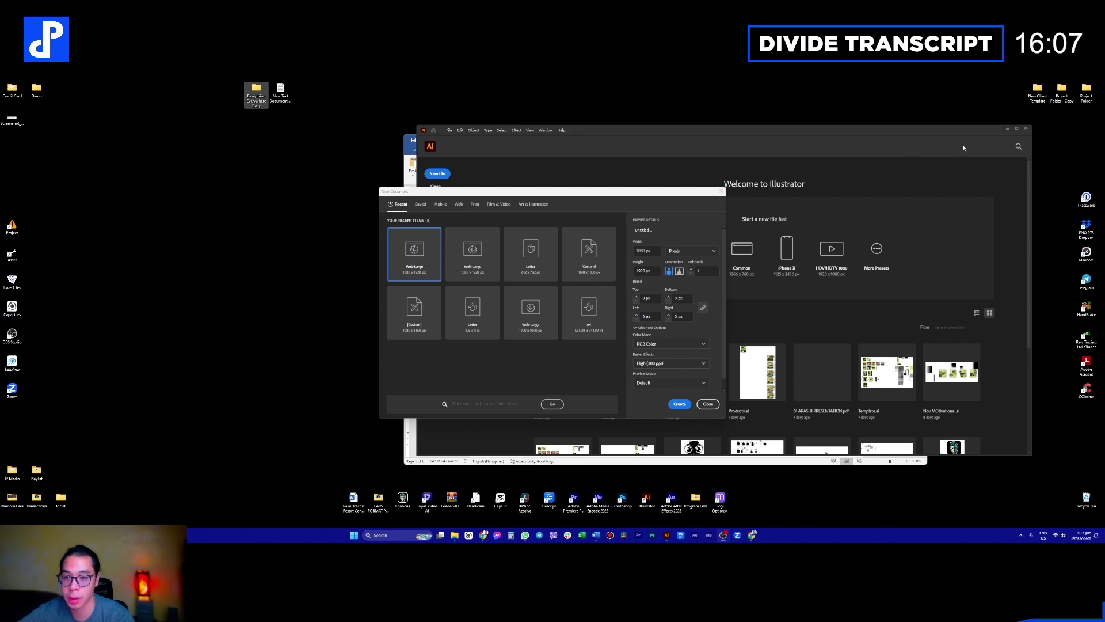
click(1007, 129)
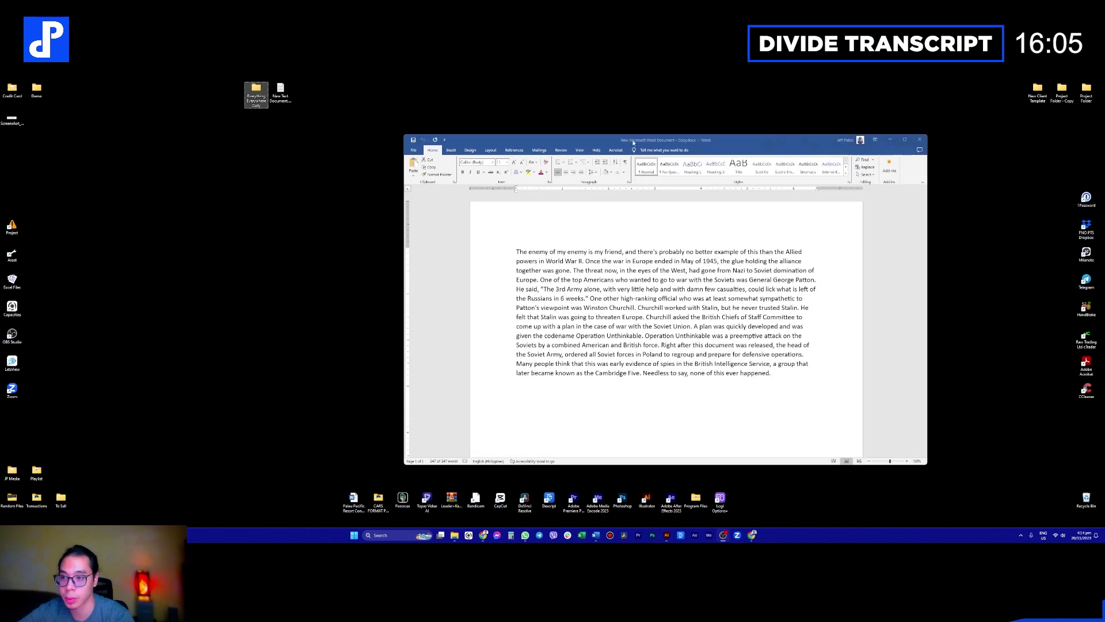
Step: Move the Word transcript window aside and select the whole transcript text
drag(575, 140, 656, 136)
key(ctrl+a)
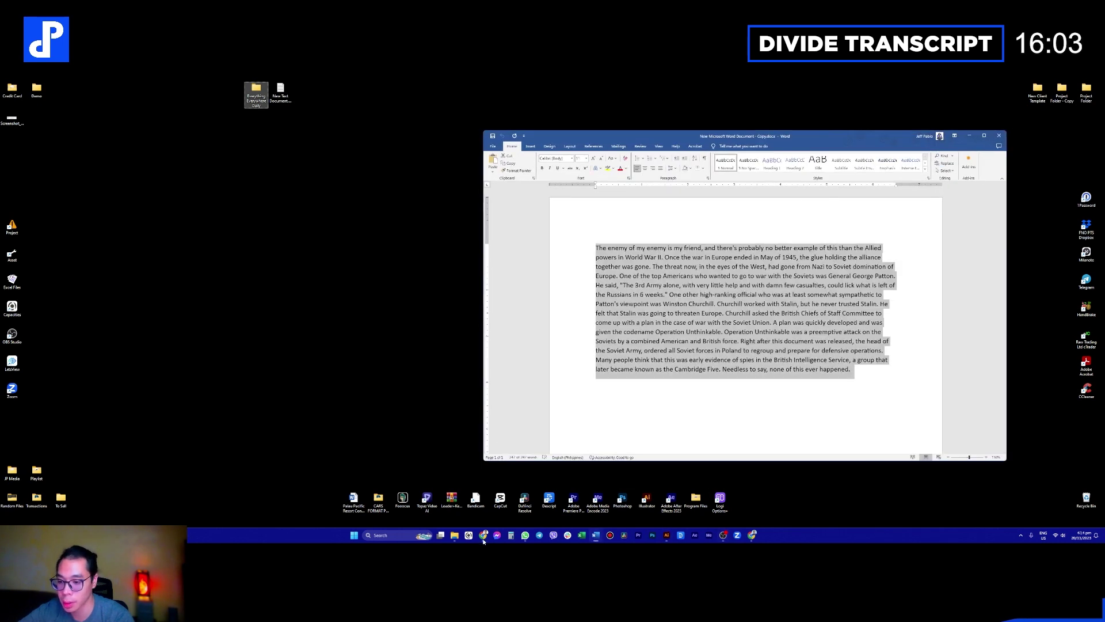
mouse_move(597, 539)
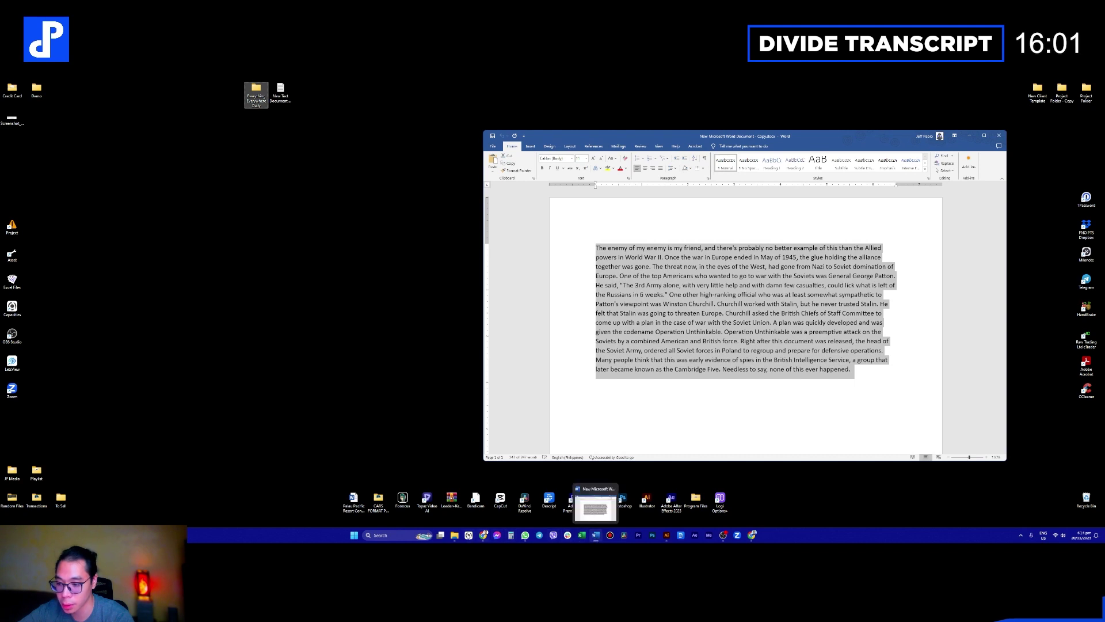
Step: Open New Microsoft Word Document.docx from the Documents folder inside the Everything Everywhere Daily project folder
click(454, 535)
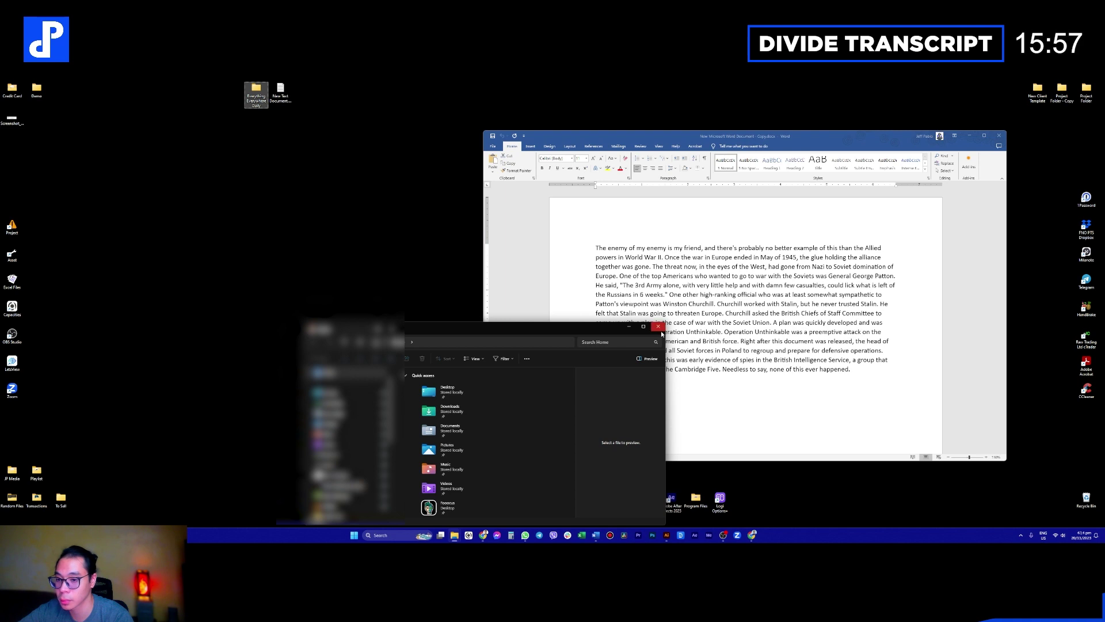
click(660, 328)
click(263, 95)
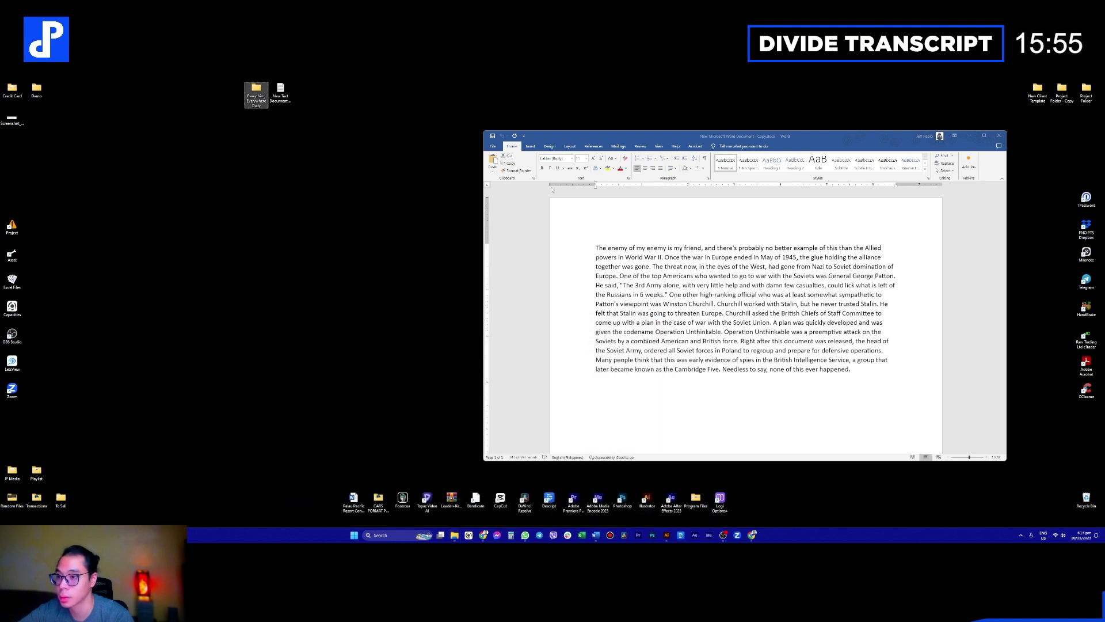
key(Return)
drag(508, 317, 396, 195)
double_click(333, 260)
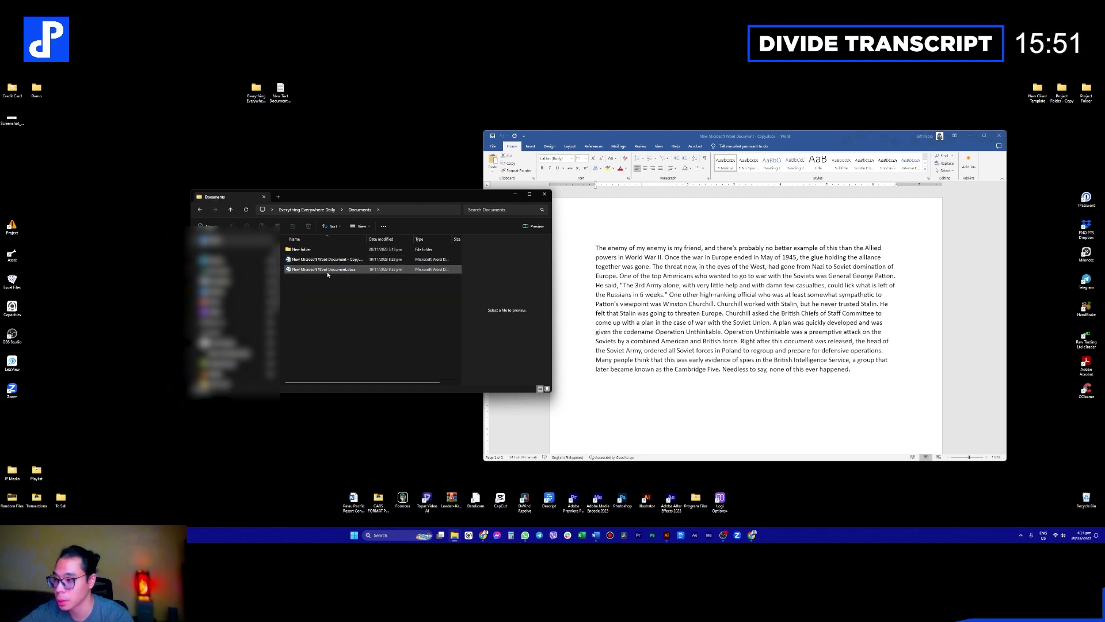
double_click(338, 269)
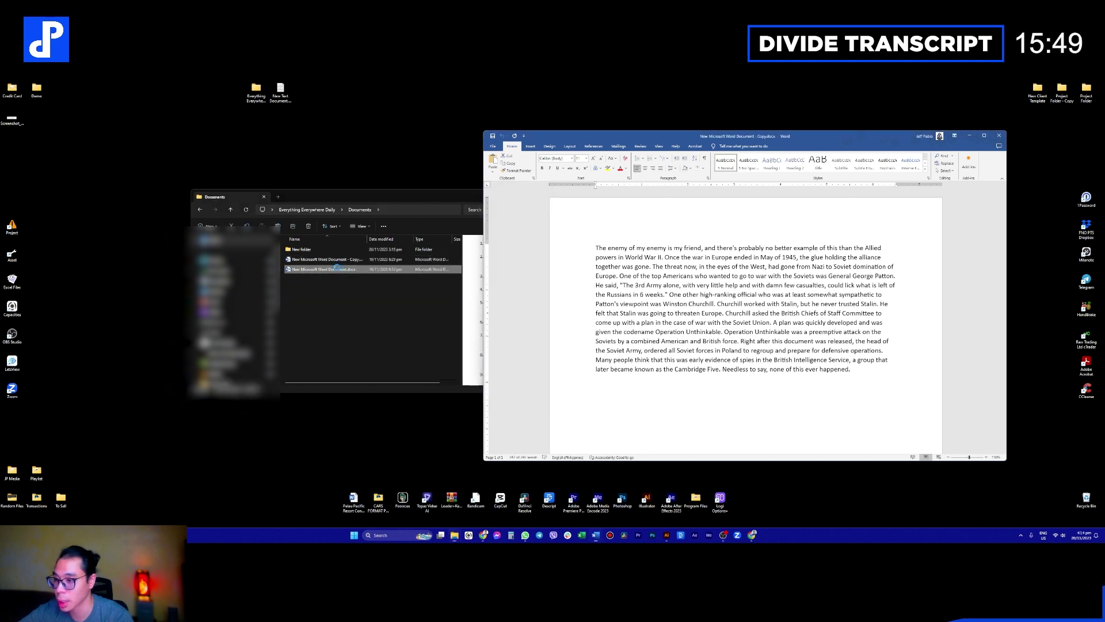
Step: Look through the numbered list of transcript lines from start to end and close that document
scroll(762, 391, down, 4)
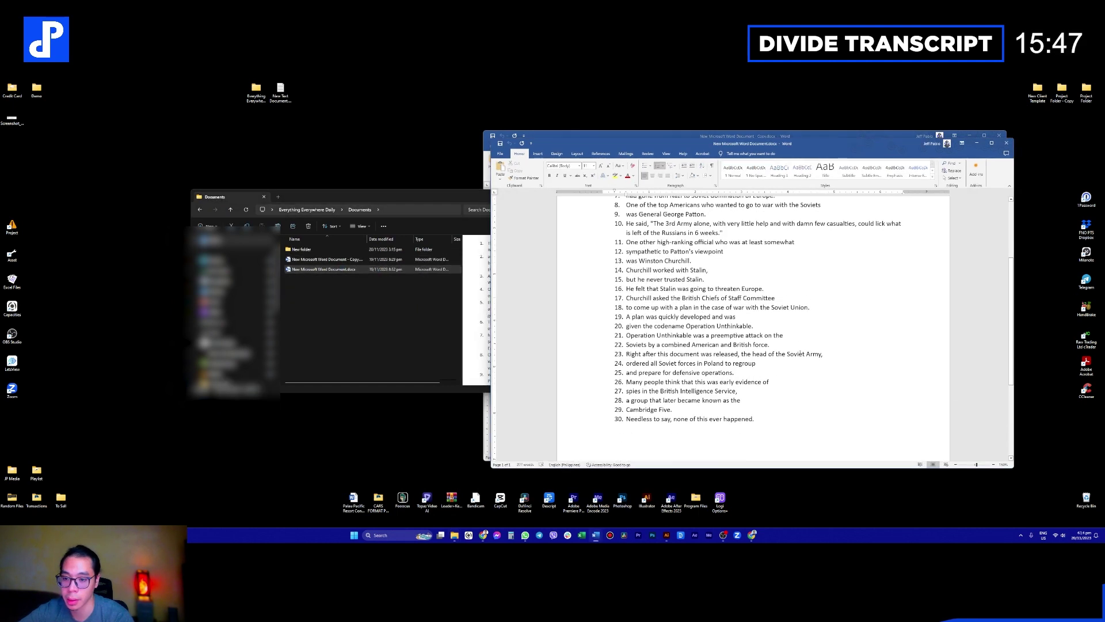
drag(780, 419, 902, 165)
click(902, 166)
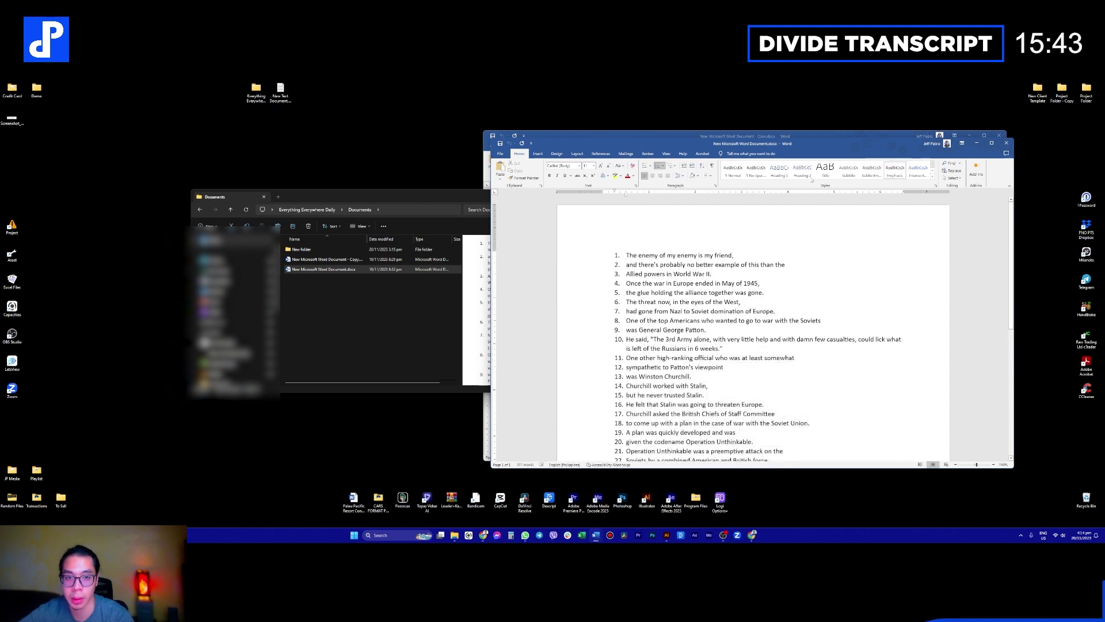
click(1009, 144)
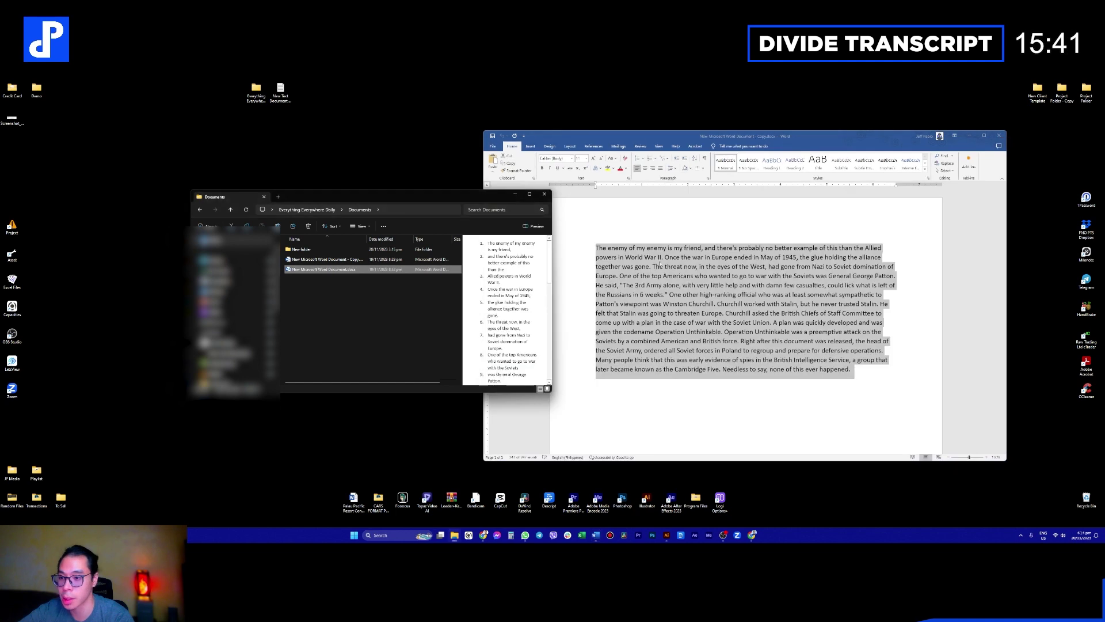
Step: Duplicate the unsplit transcript file, New Microsoft Word Document - Copy, in the Documents folder and open the duplicate in Word
click(363, 271)
click(361, 260)
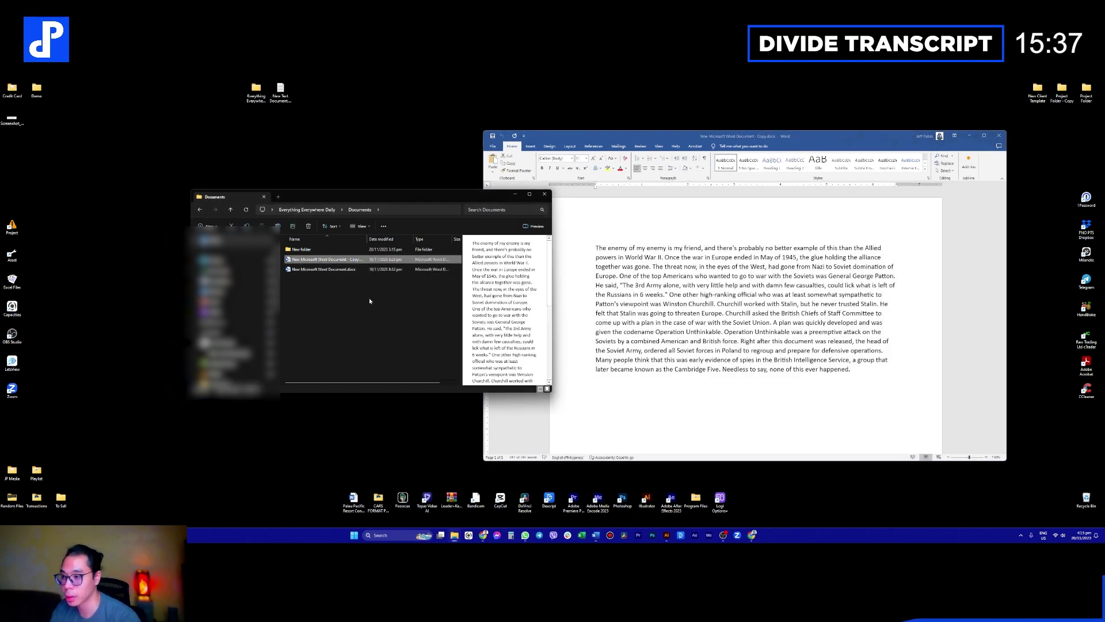
key(ctrl+v)
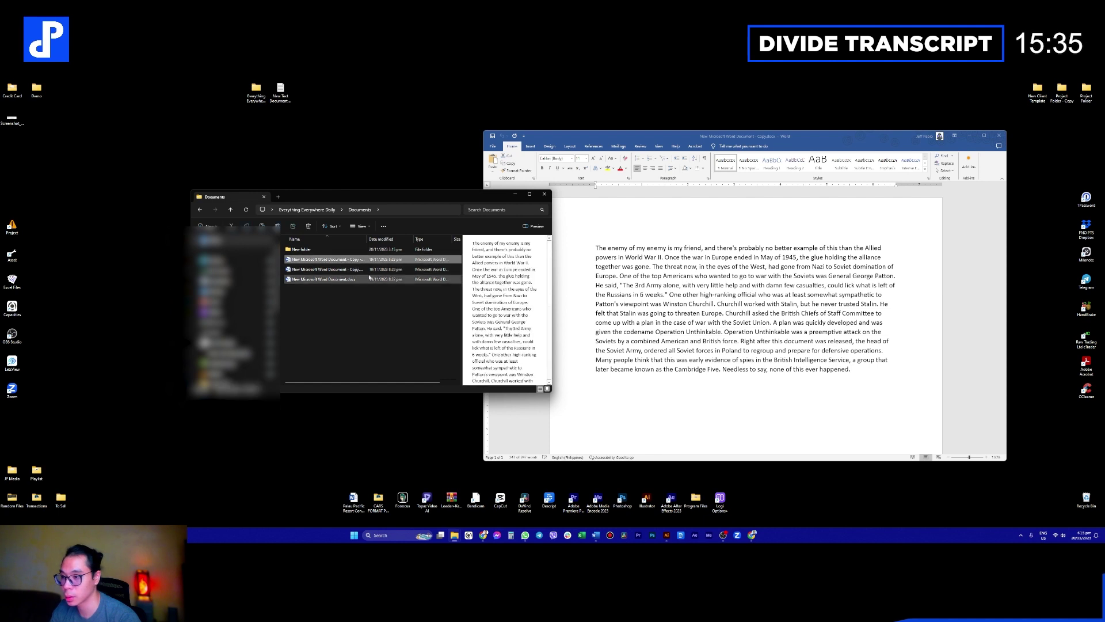
double_click(350, 262)
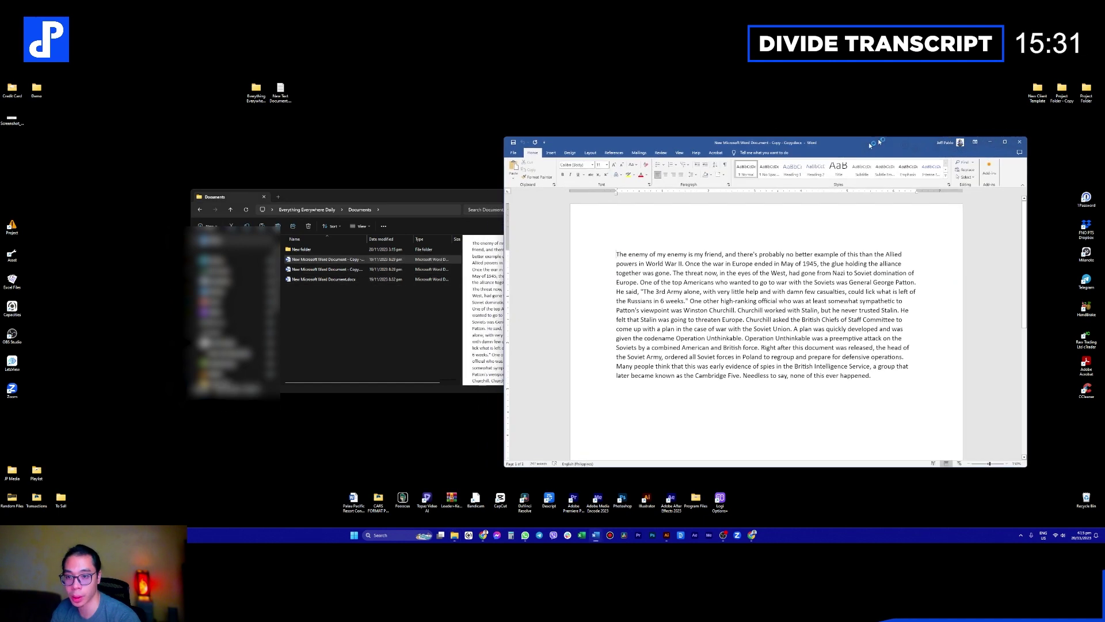
Step: Reopen New Microsoft Word Document.docx, enlarge its window to review the numbered lines, and minimise it
click(338, 287)
click(340, 280)
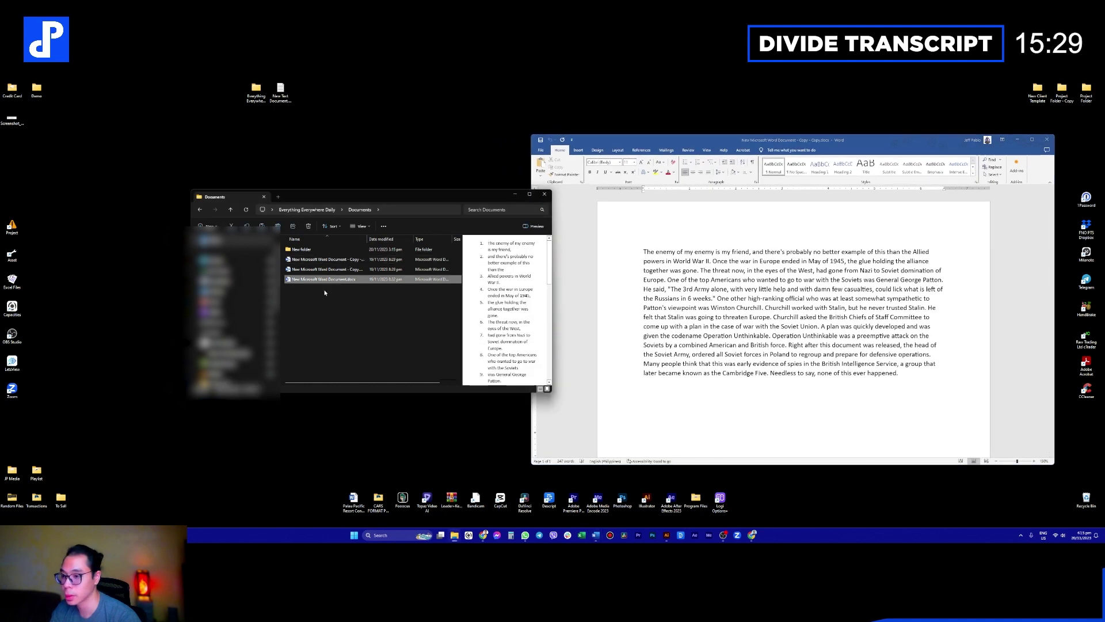
double_click(341, 282)
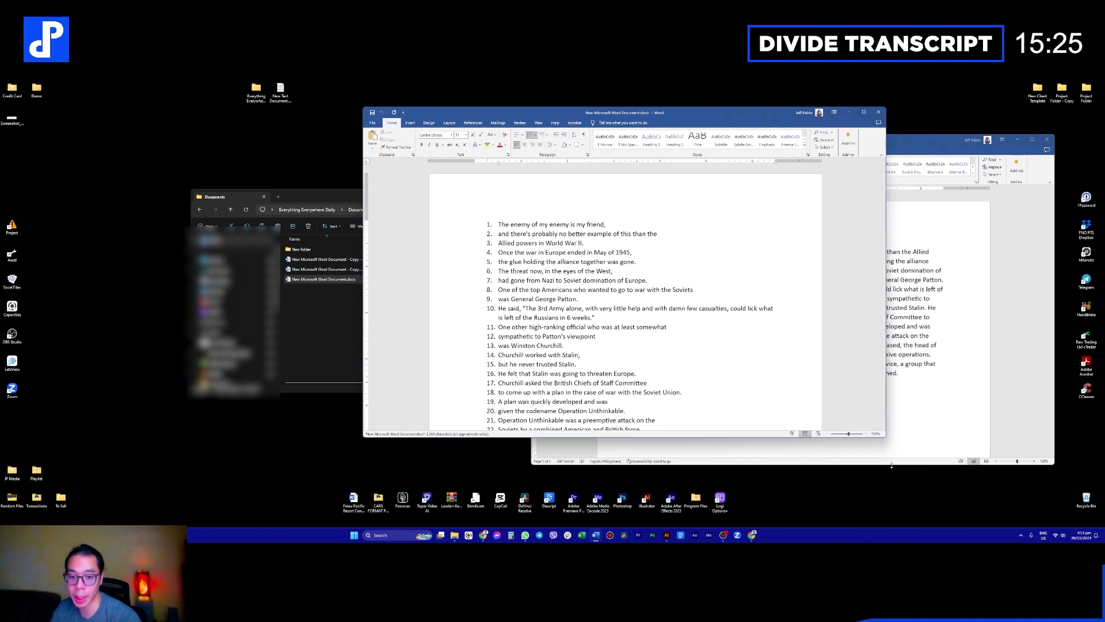
drag(887, 434, 952, 505)
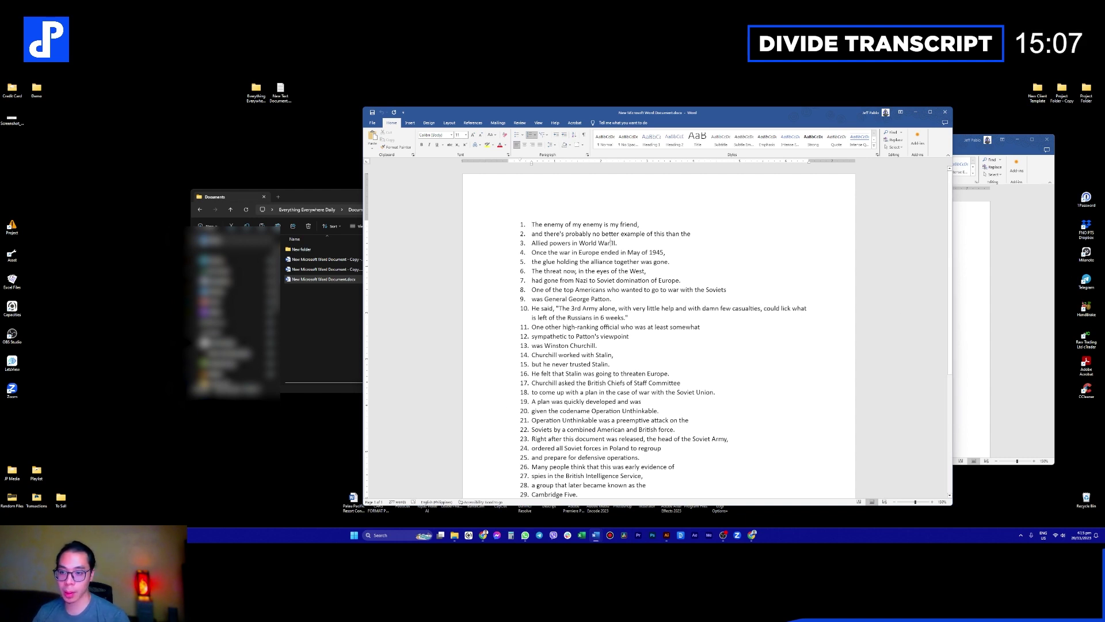
click(915, 112)
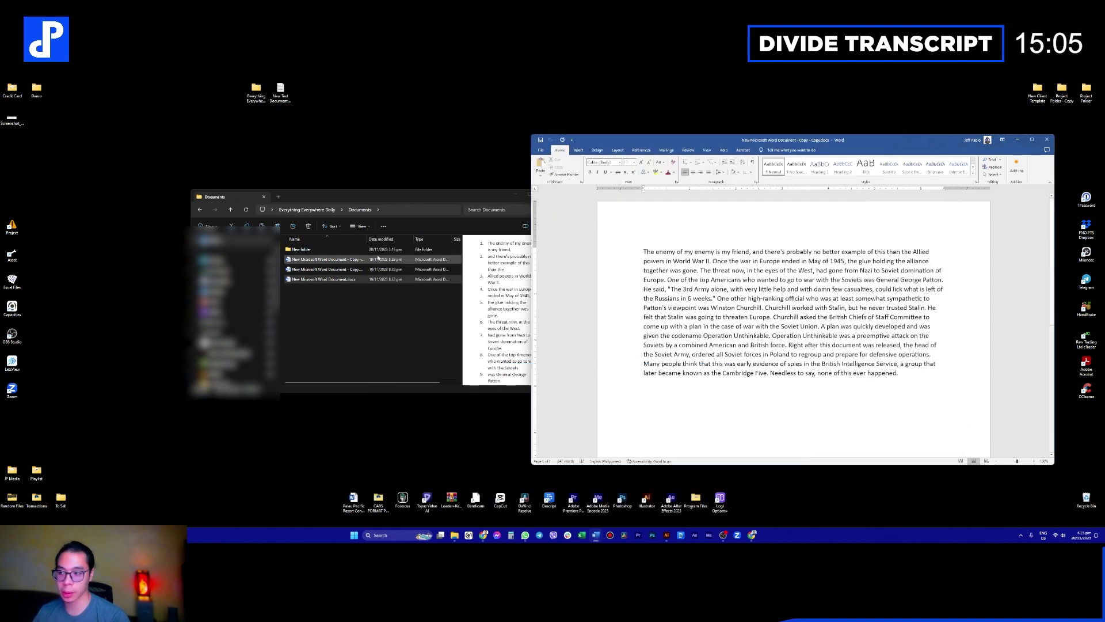
Step: Open the video clip from the Footage folder of Everything Everywhere Daily in VLC and pause it
click(340, 289)
click(313, 210)
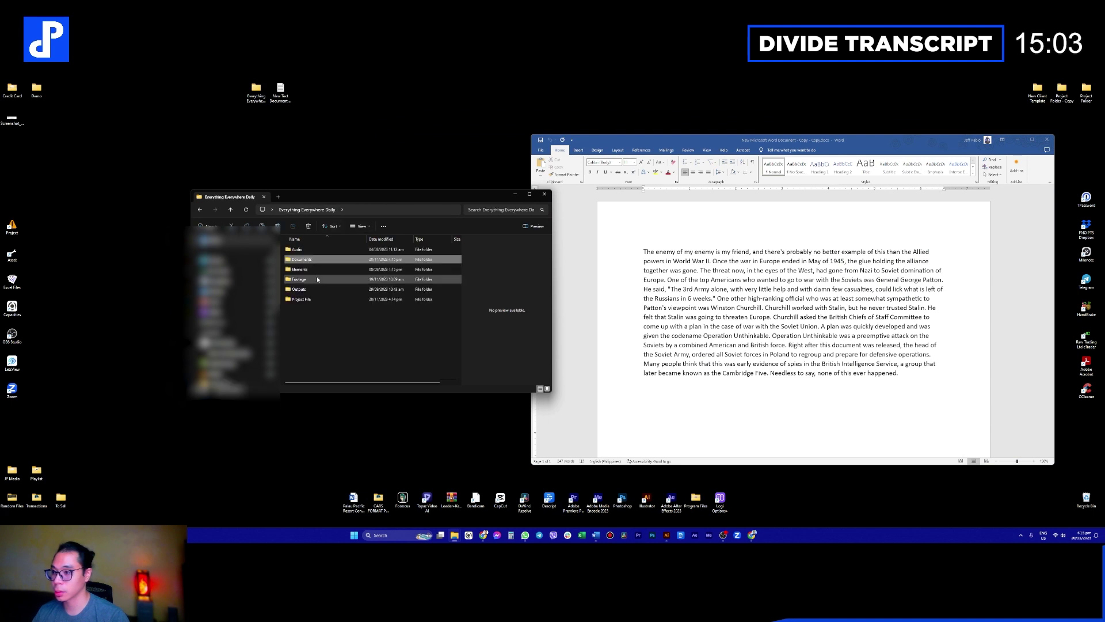
click(306, 281)
double_click(308, 282)
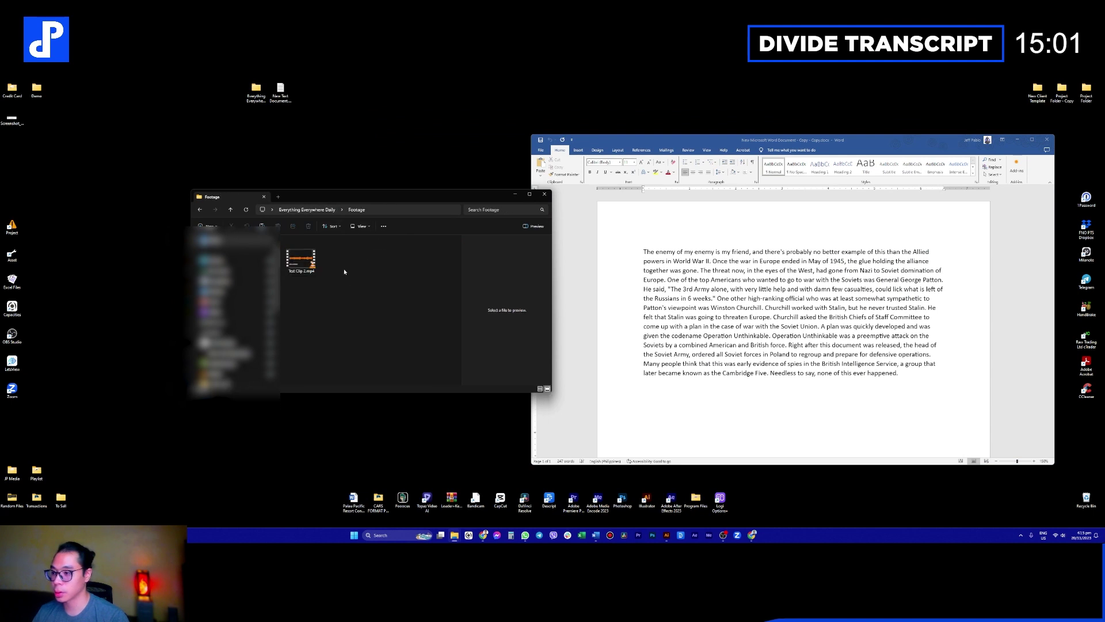
double_click(308, 281)
key(space)
Step: Resize and arrange the VLC player and the Word transcript window side by side
drag(542, 84, 391, 143)
drag(711, 502, 419, 486)
drag(260, 127, 363, 117)
drag(592, 140, 568, 142)
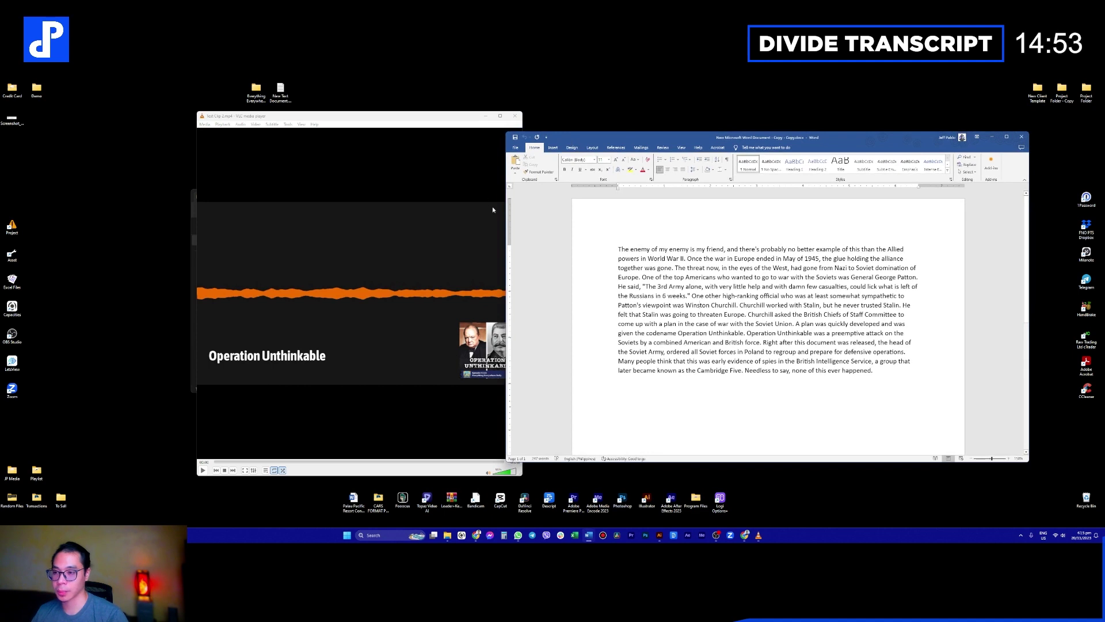
drag(502, 212, 649, 212)
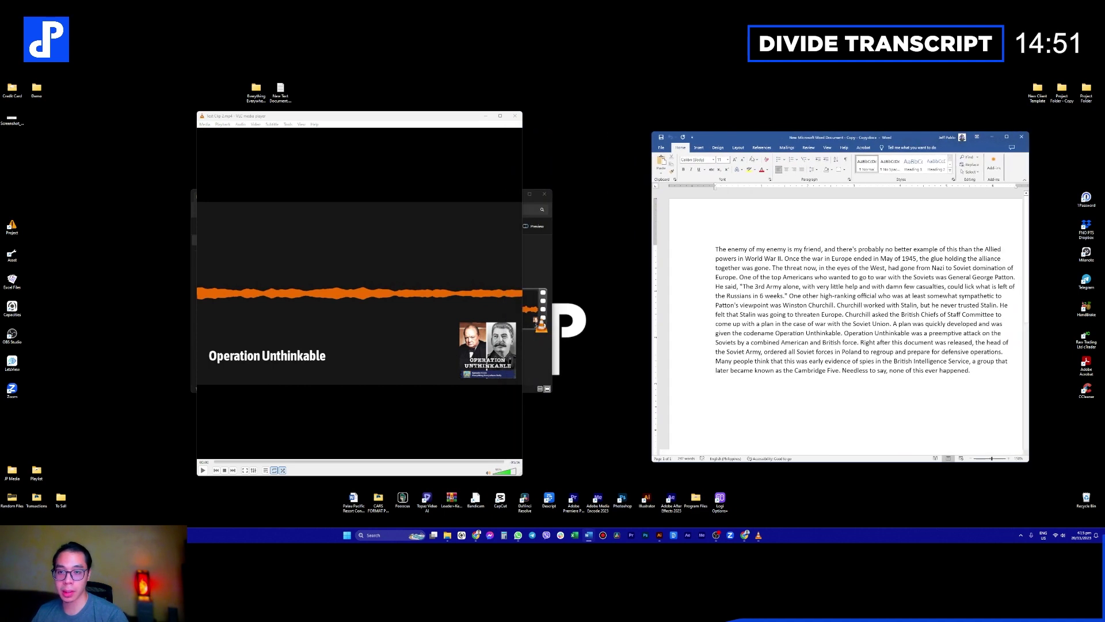
drag(773, 136, 663, 105)
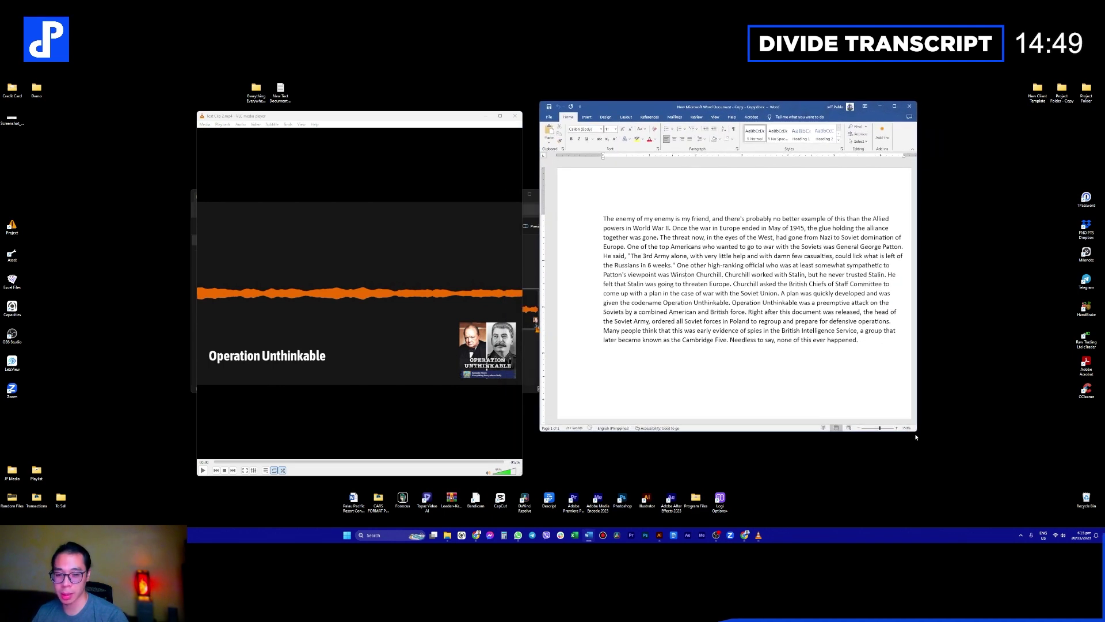
drag(922, 458, 955, 483)
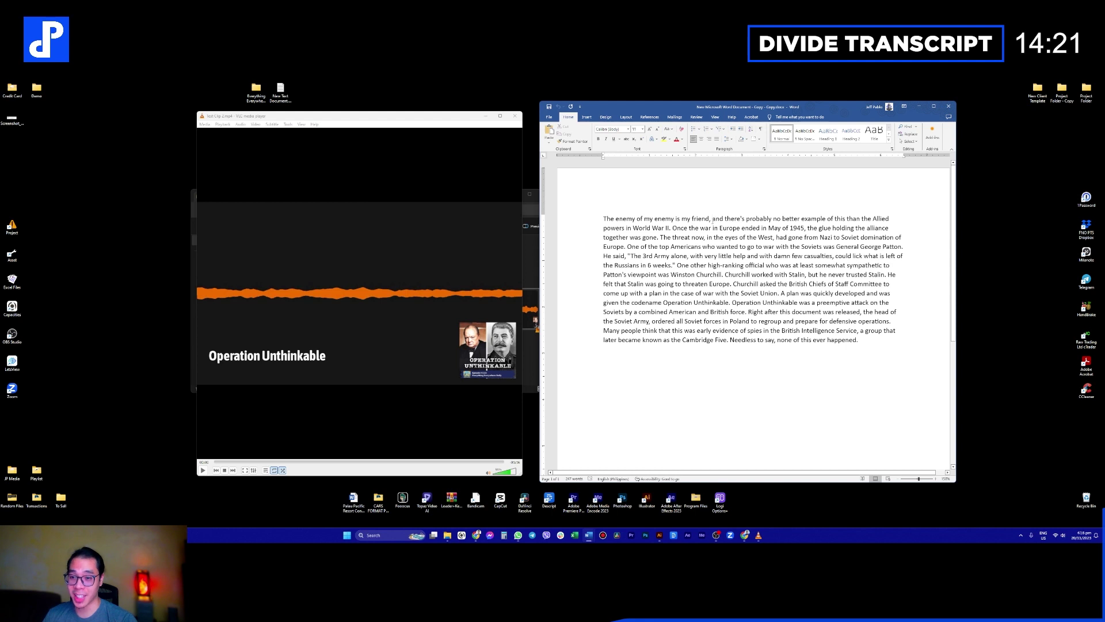
Step: Listen to the clip's first phrase and split the transcript into a new line after "The enemy of my enemy is my friend,"
click(711, 219)
key(BackSpace)
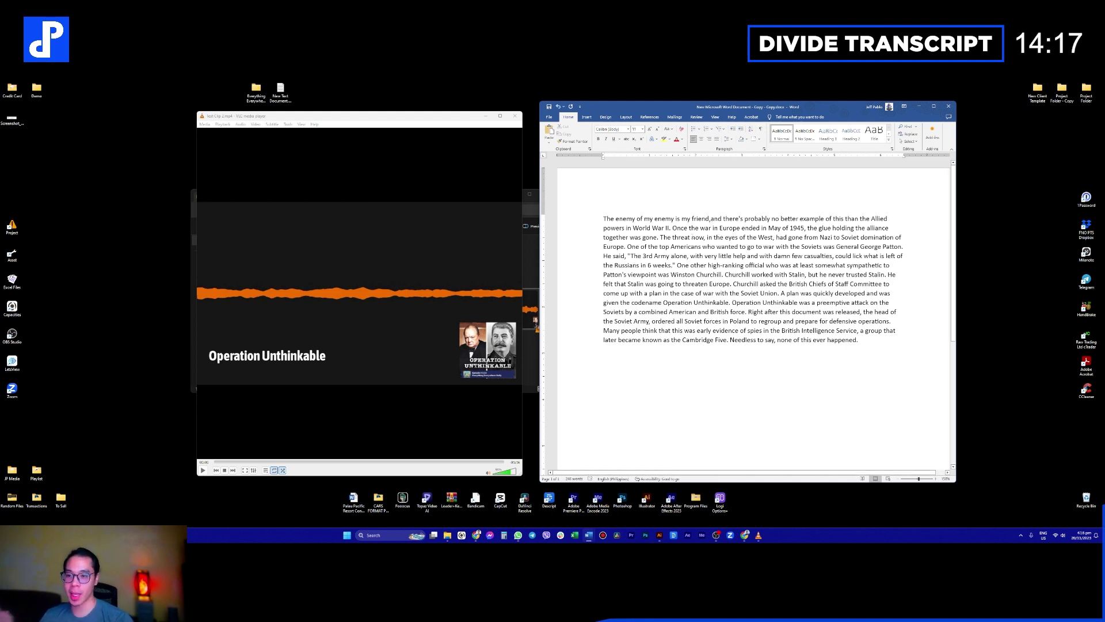
key(space)
key(space)
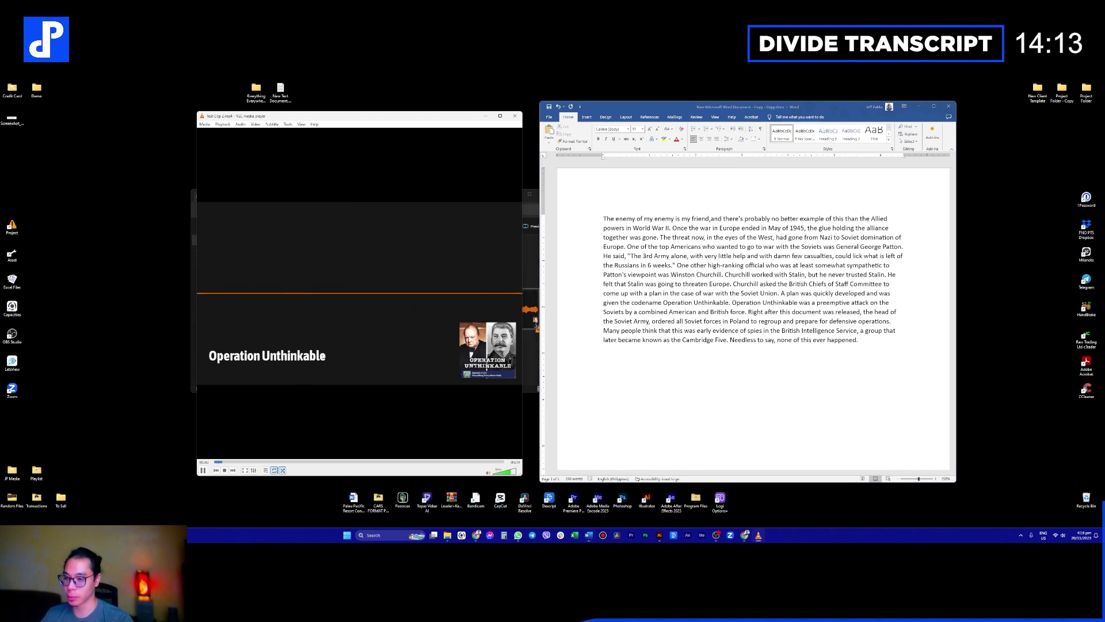
click(711, 218)
key(Return)
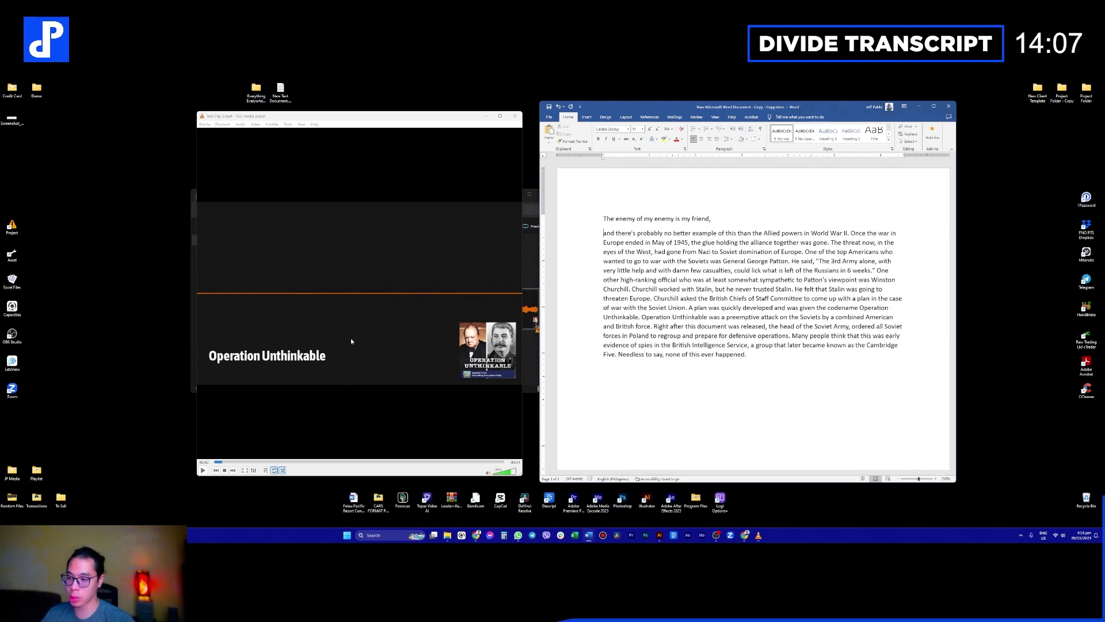
Step: Replay the clip's early section and split the transcript into new lines after "no better example" and after "World War II."
key(Right)
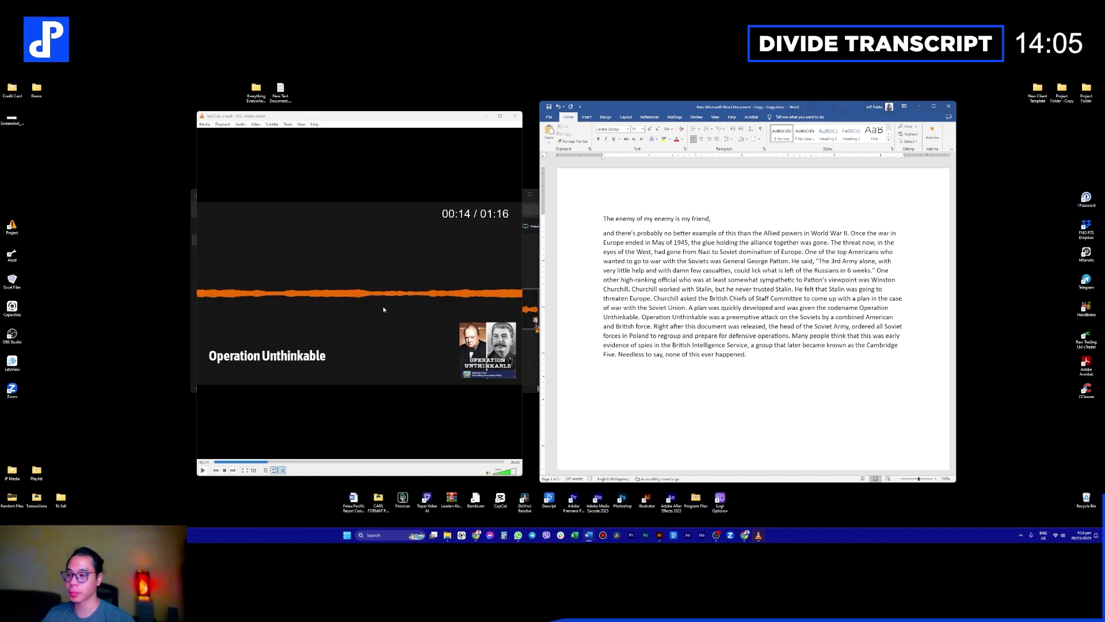
click(217, 461)
click(202, 470)
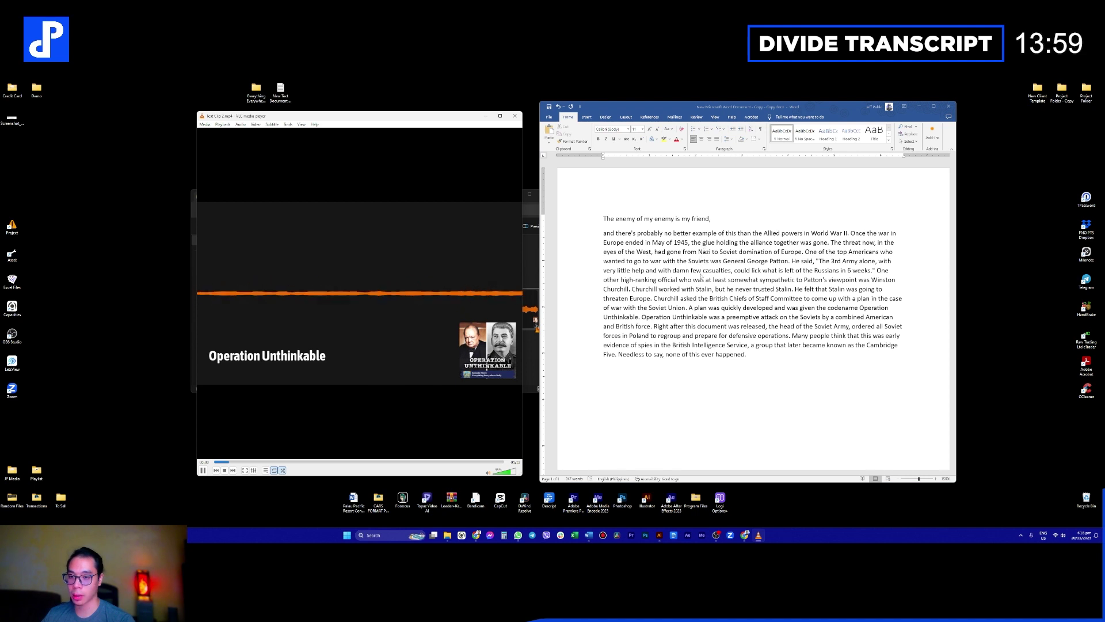
key(space)
click(724, 243)
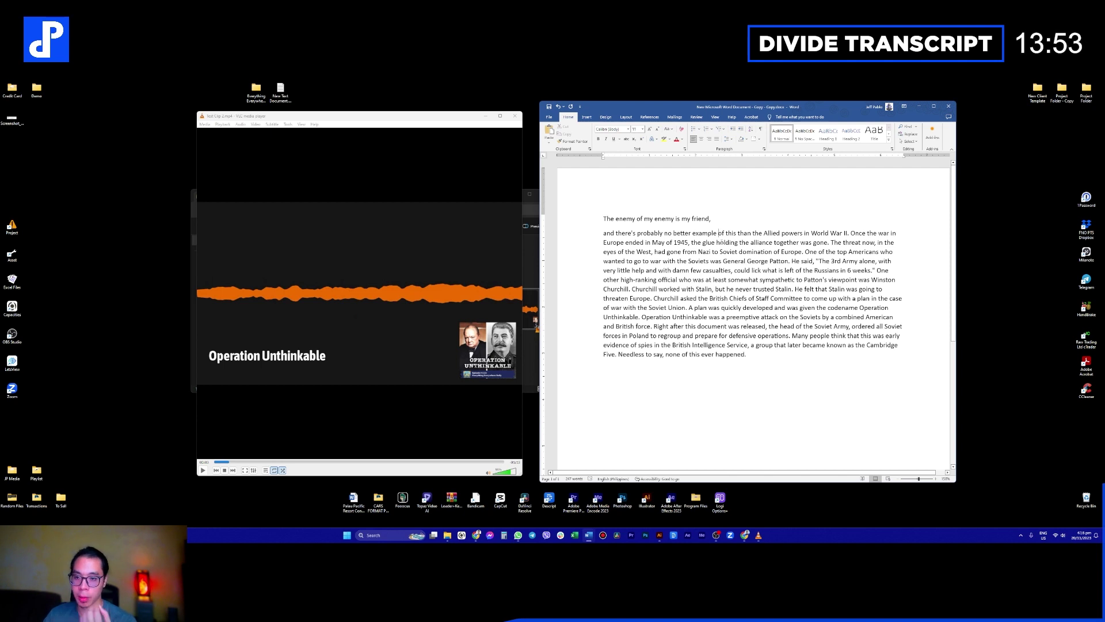
key(Return)
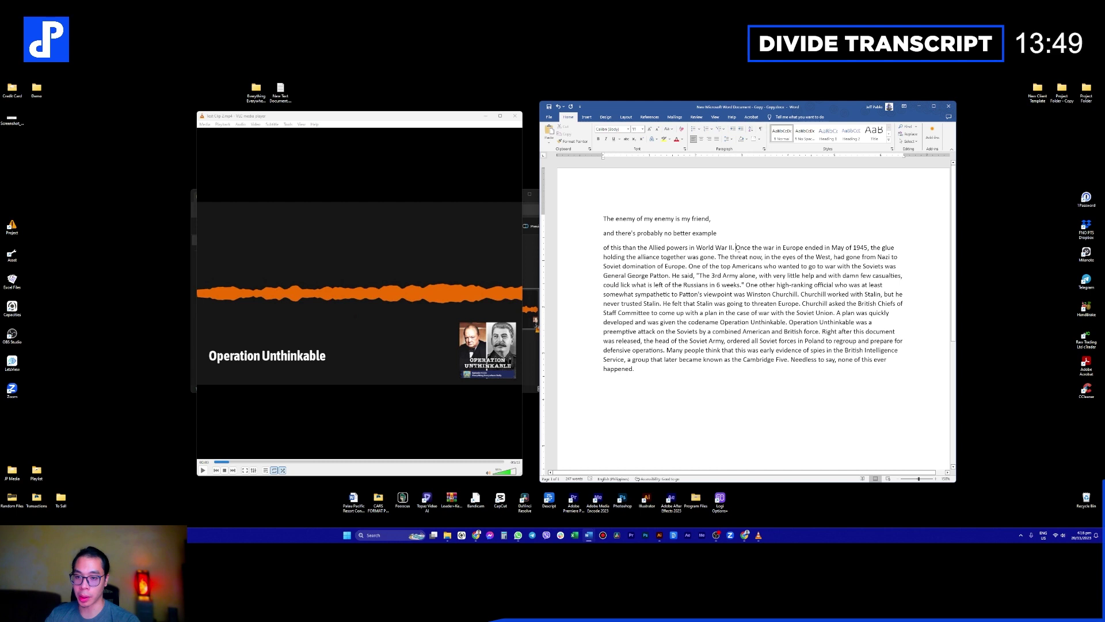
click(741, 247)
key(Return)
Step: Review how the second and third transcript lines divide the sentence about the Allied powers
click(721, 233)
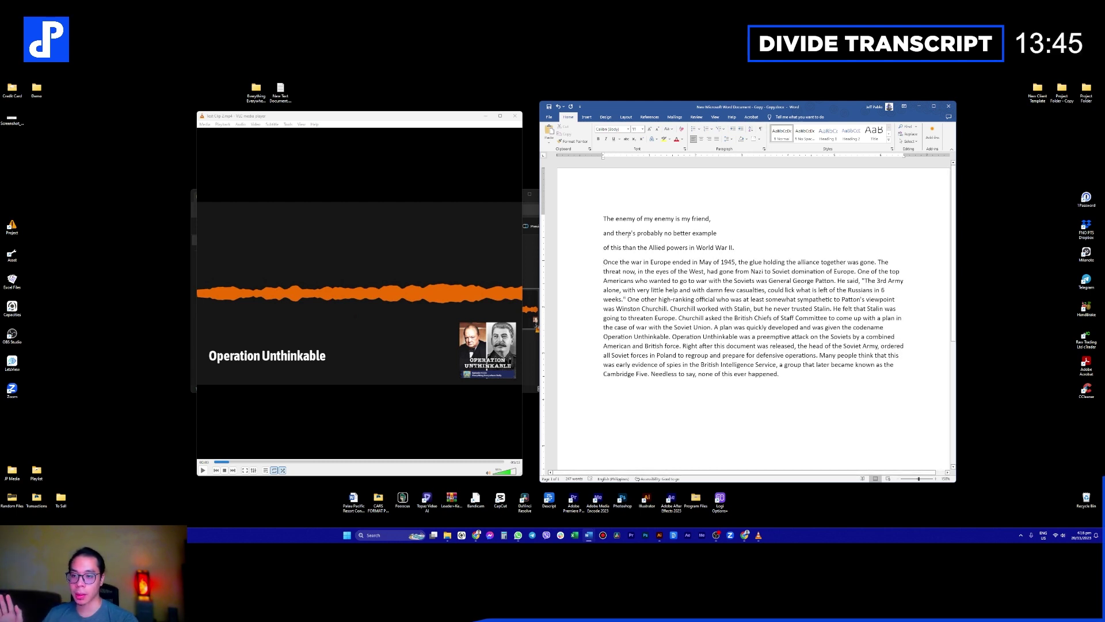
mouse_move(718, 233)
mouse_down()
mouse_move(674, 233)
mouse_move(711, 233)
mouse_up()
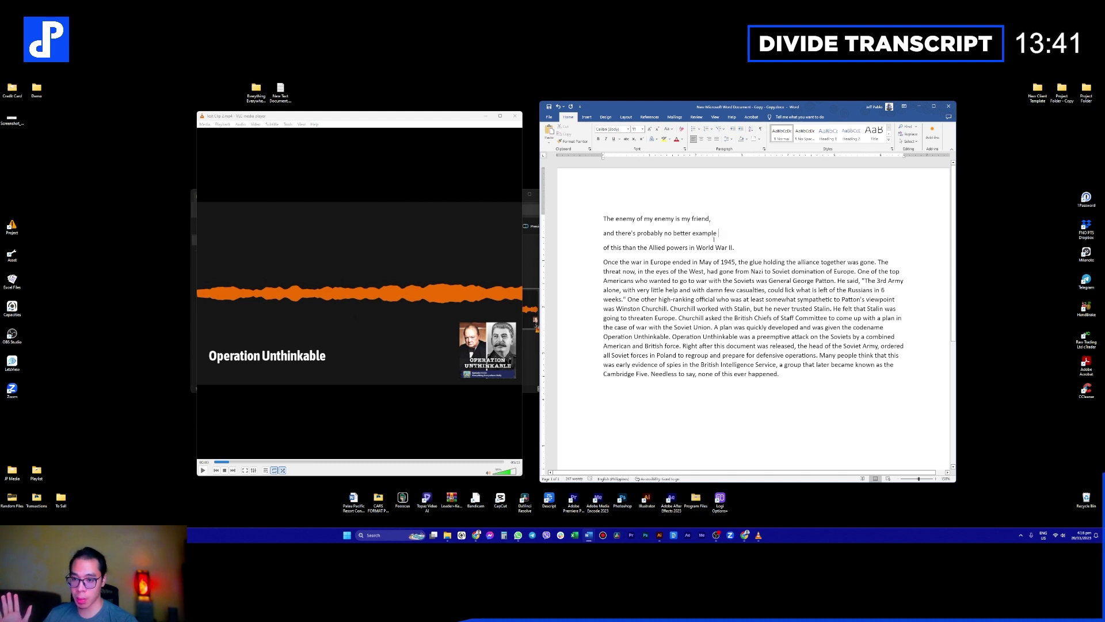
drag(610, 248, 715, 249)
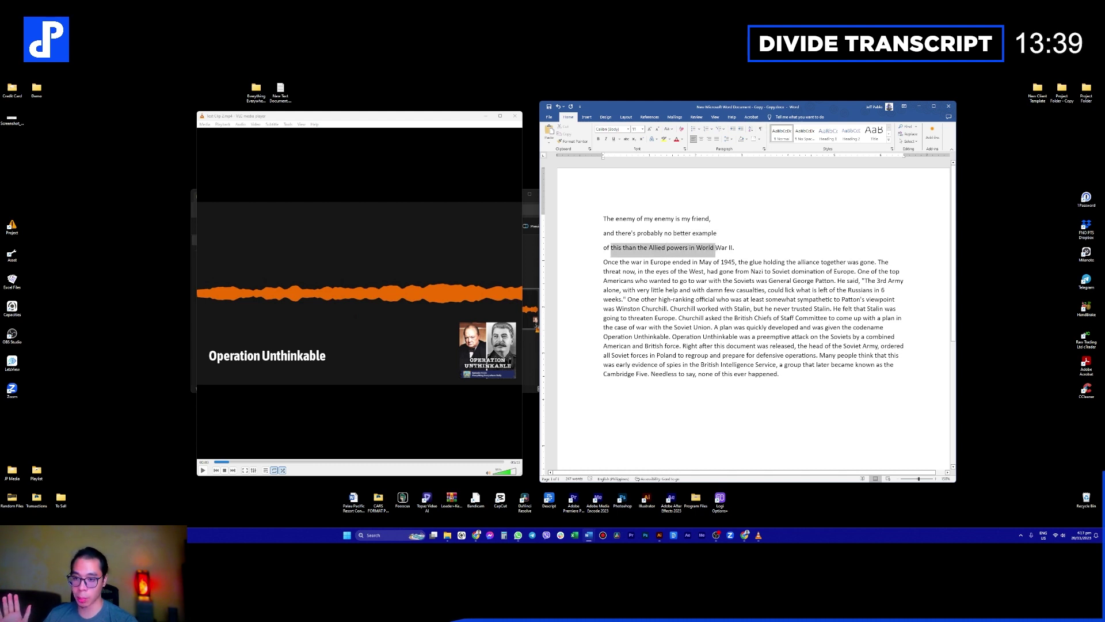
click(744, 248)
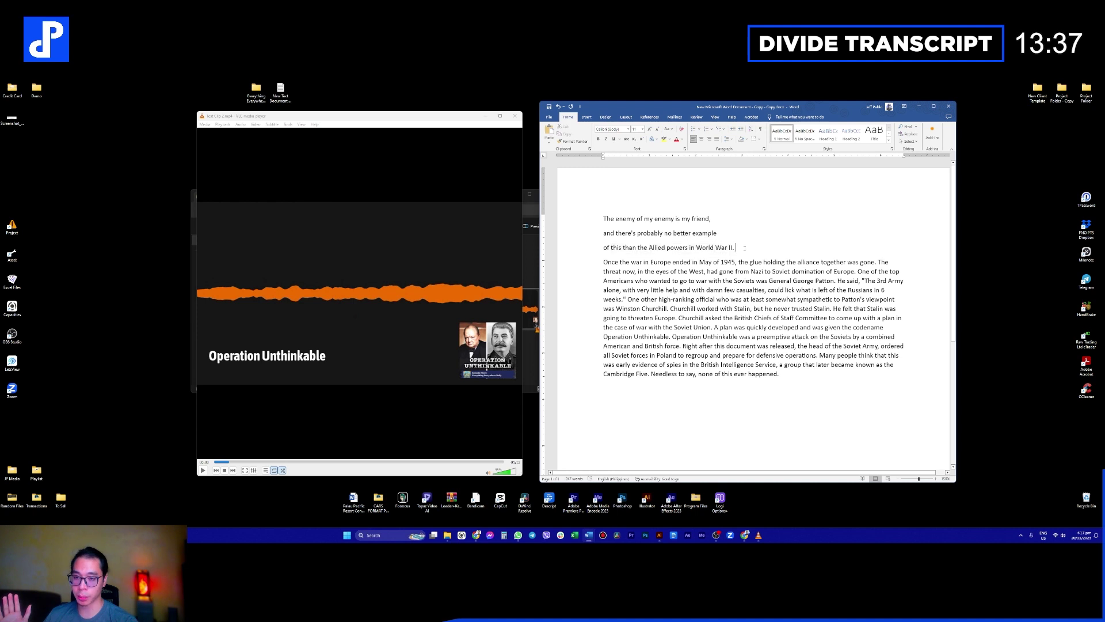
triple_click(748, 246)
click(740, 246)
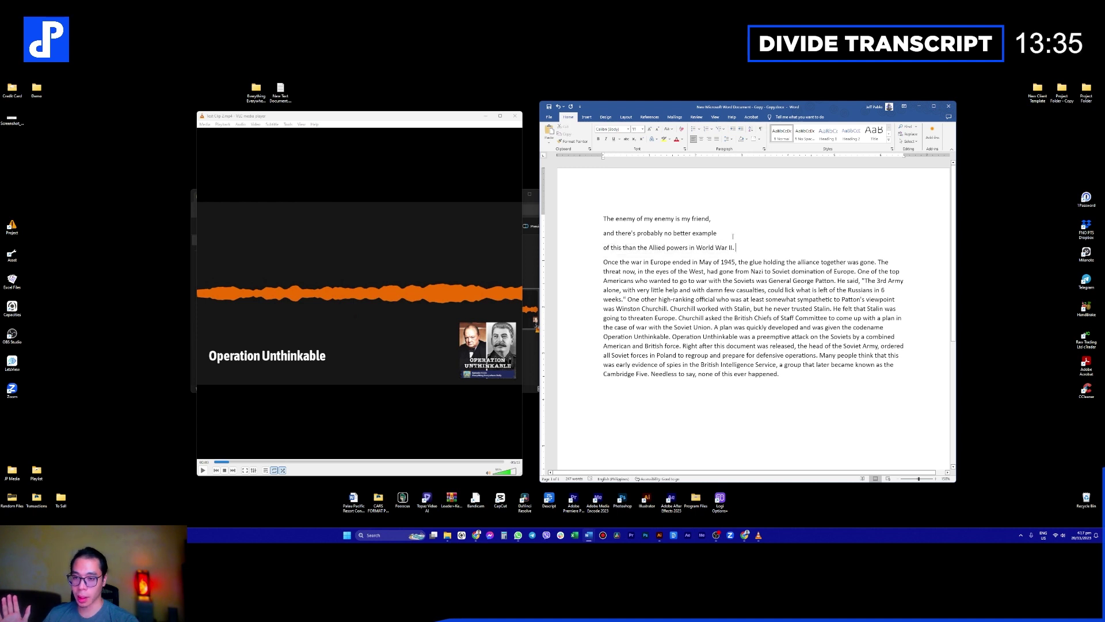
drag(719, 233, 637, 233)
click(726, 236)
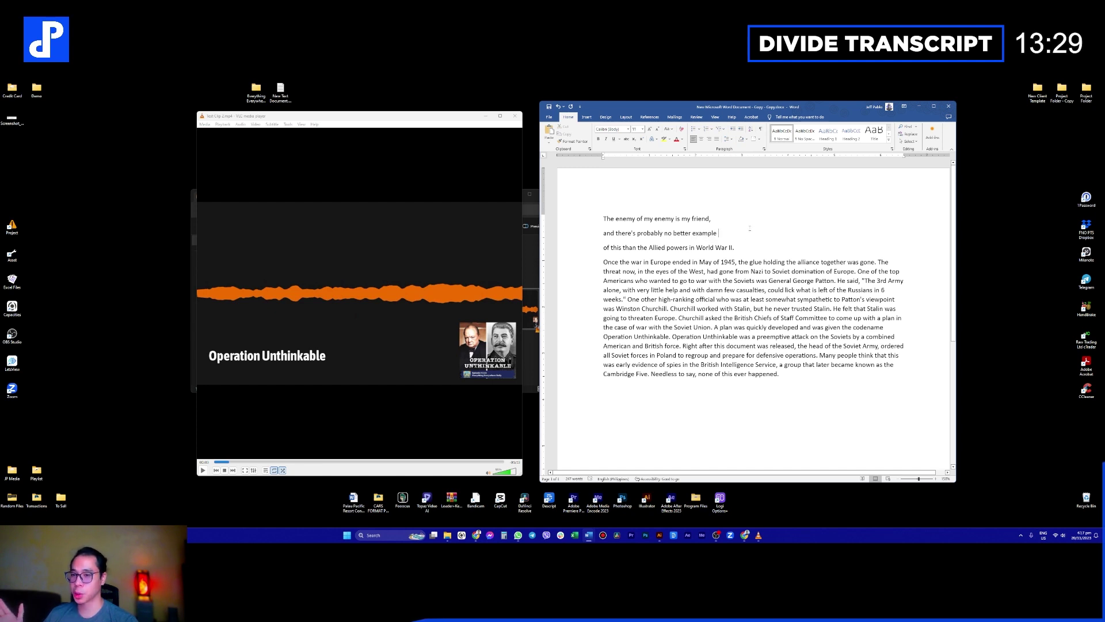
click(741, 246)
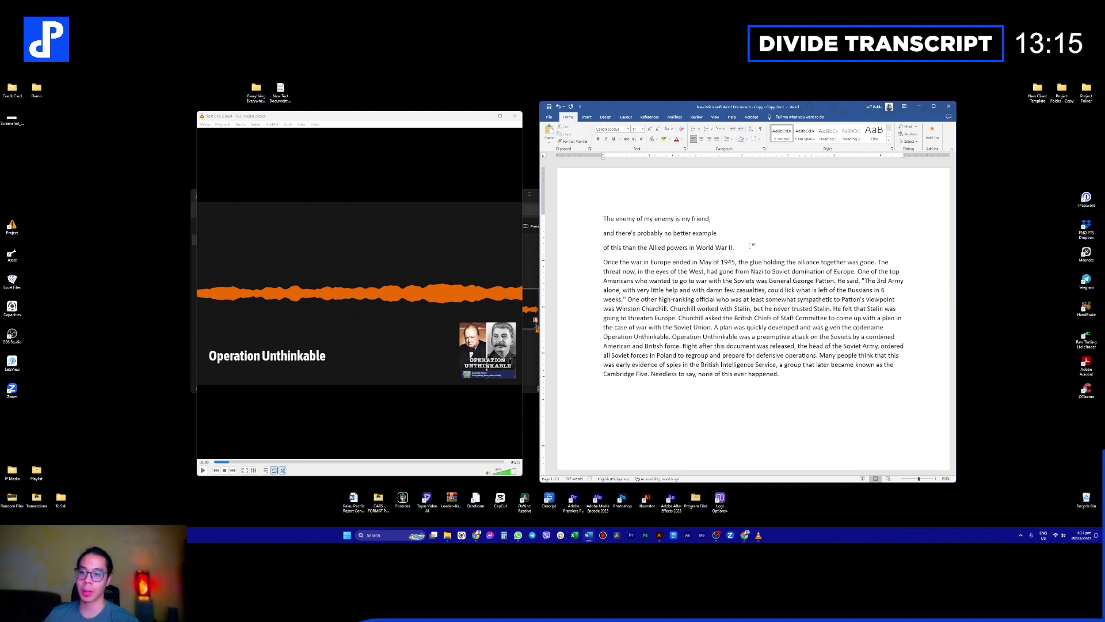
drag(648, 248, 689, 247)
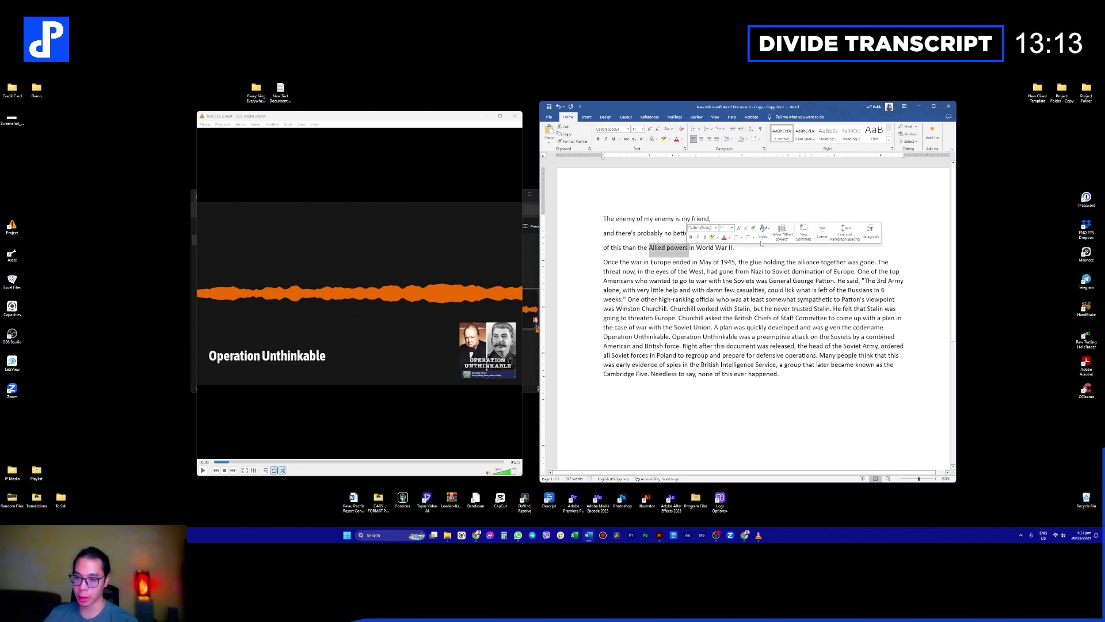
click(736, 262)
click(744, 246)
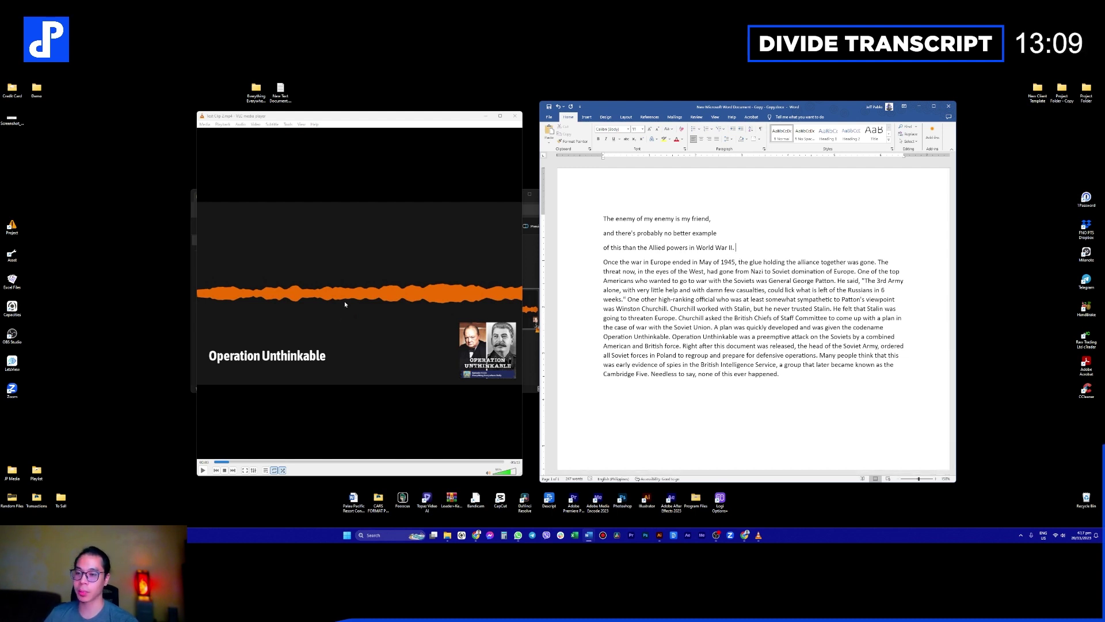
Step: Listen to the clip's next phrase and start a new transcript line after "Once the war in Europe ended in May of 1945,"
key(space)
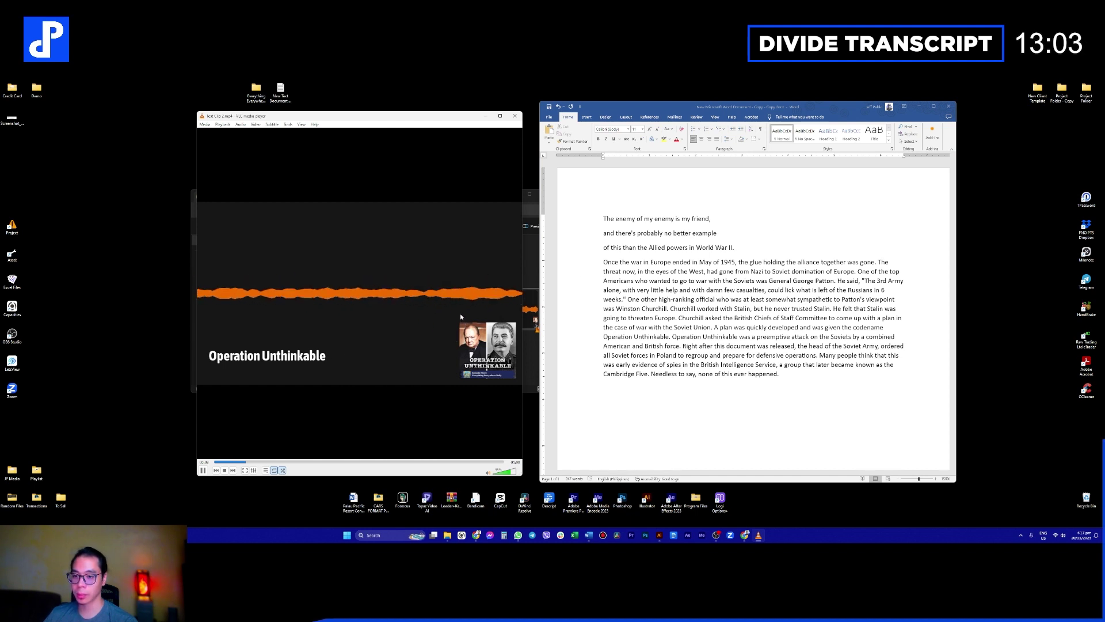
key(space)
click(737, 262)
key(Return)
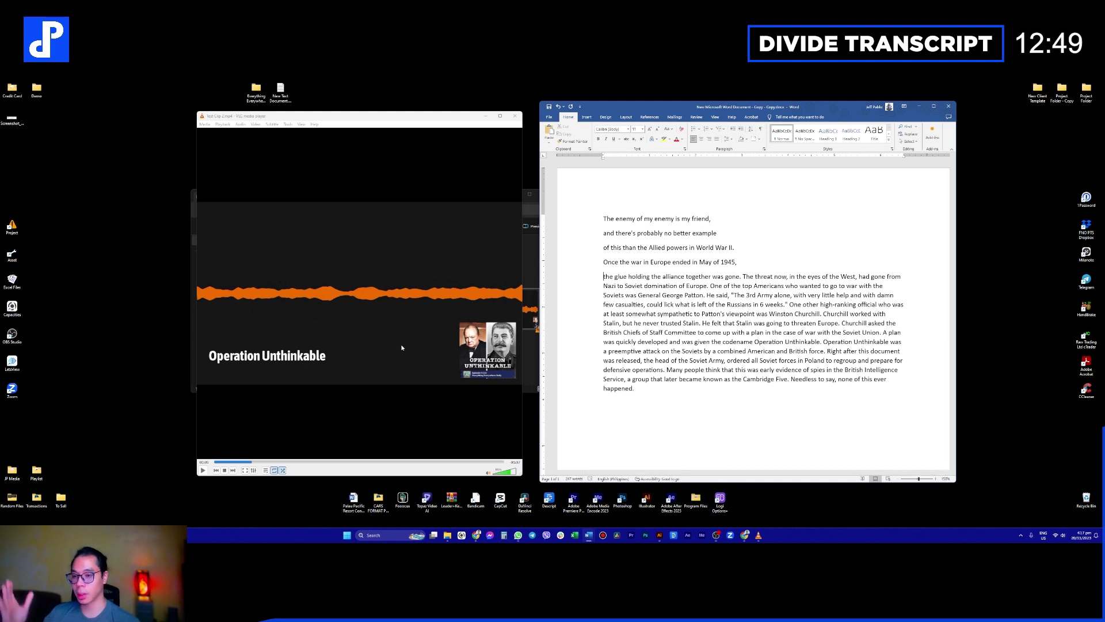
Step: Play the following phrase of the clip and break the transcript after "the glue holding the alliance together was gone."
click(353, 339)
click(353, 340)
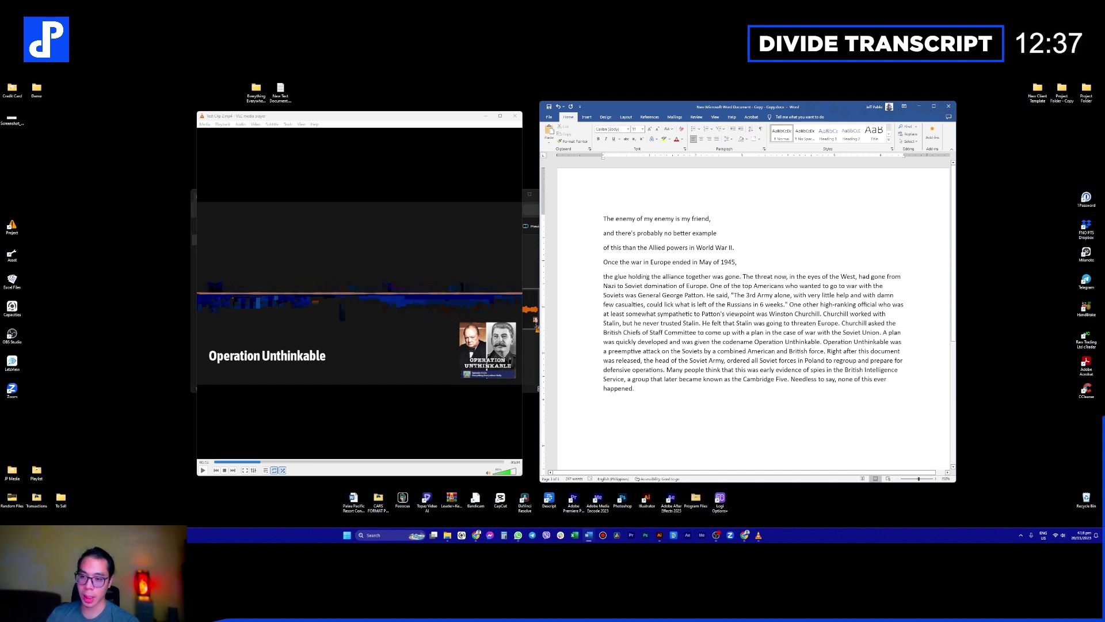
click(742, 276)
key(Return)
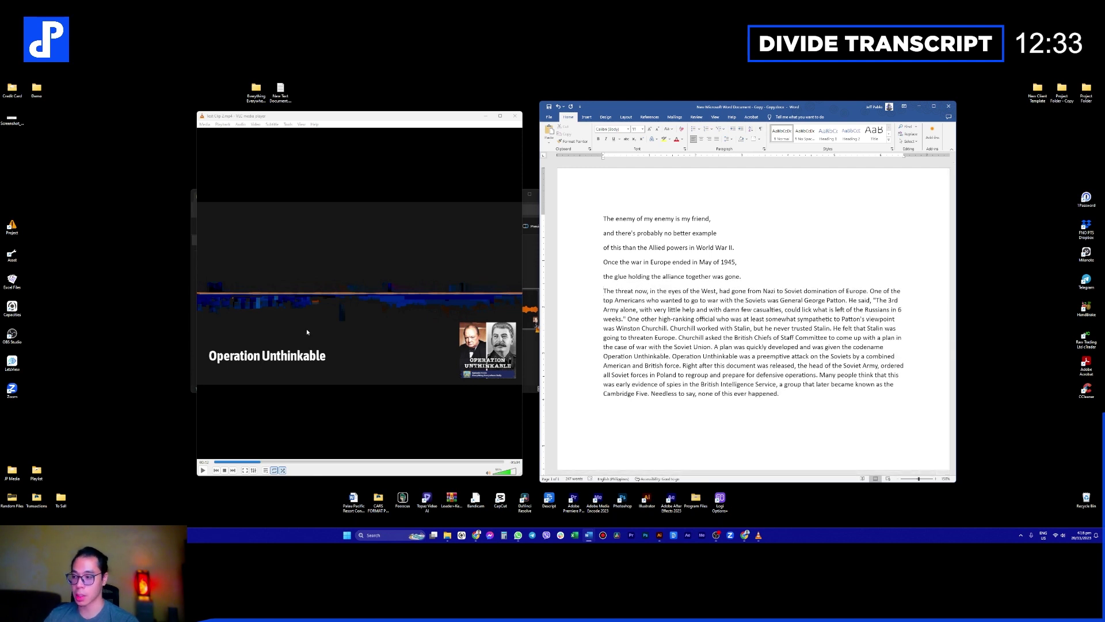
Step: Play a little more of the clip and divide the glue line into "the glue holding the" and "alliance together was gone."
click(485, 222)
click(485, 222)
click(645, 266)
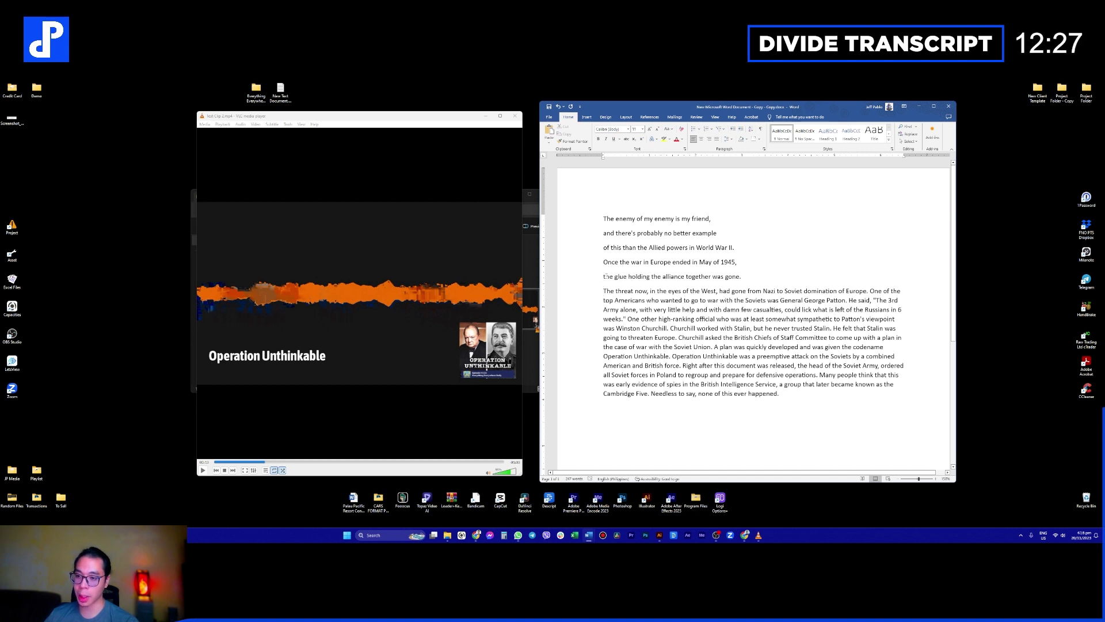
click(533, 364)
click(344, 296)
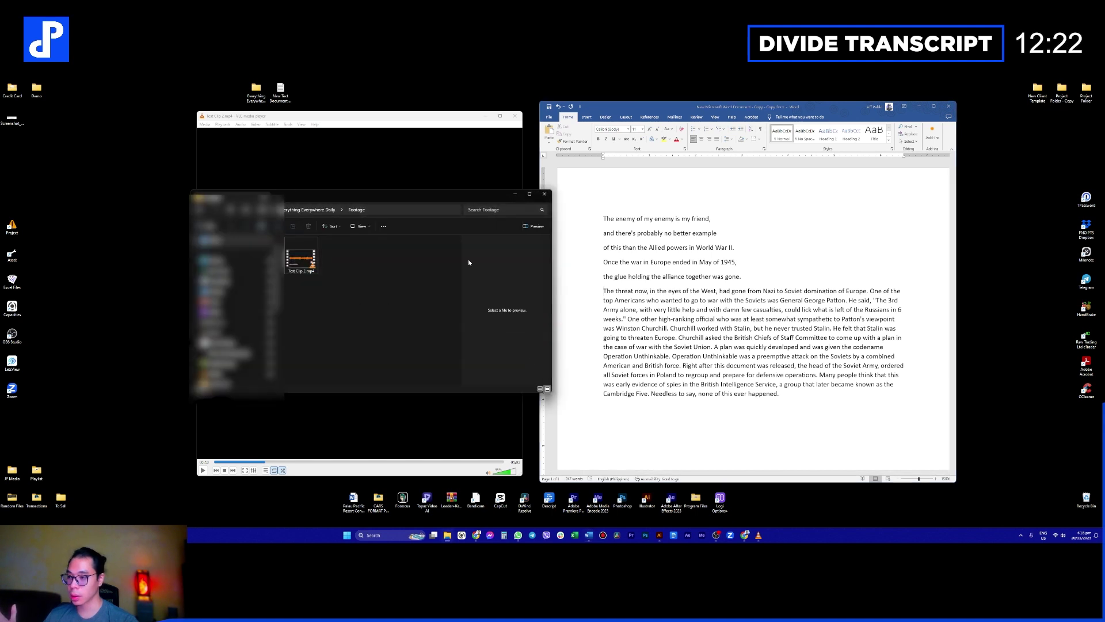
click(665, 277)
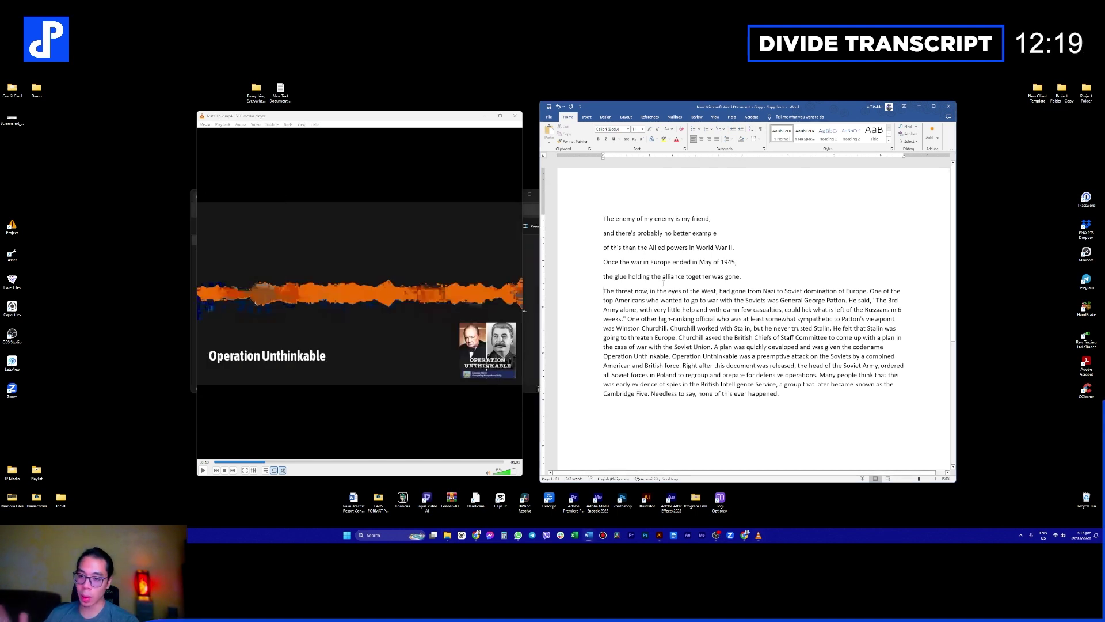
key(Return)
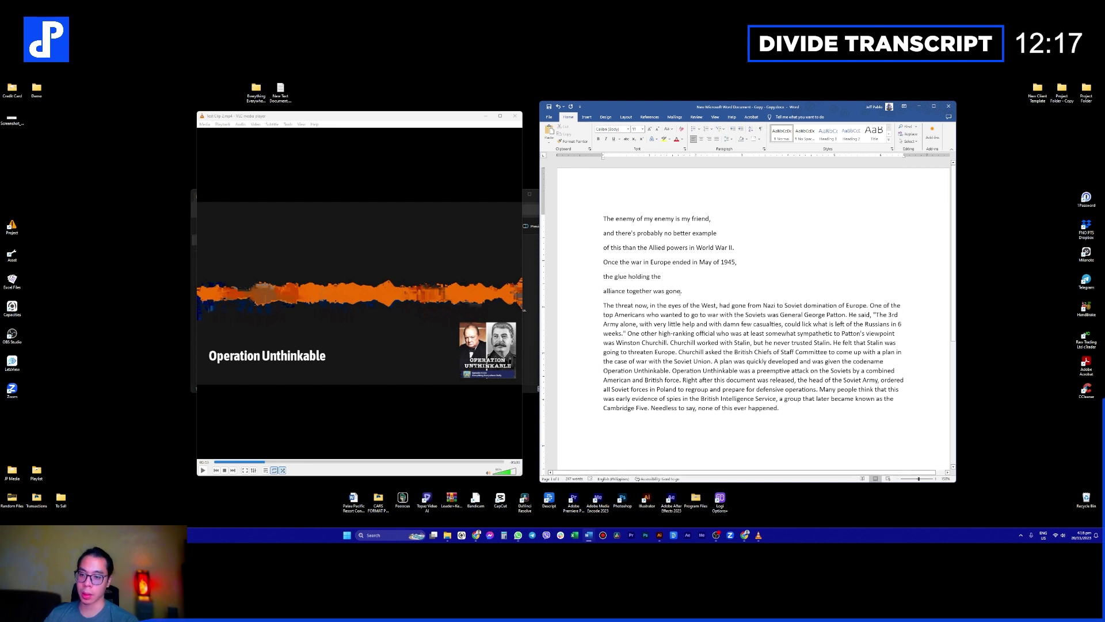
click(690, 292)
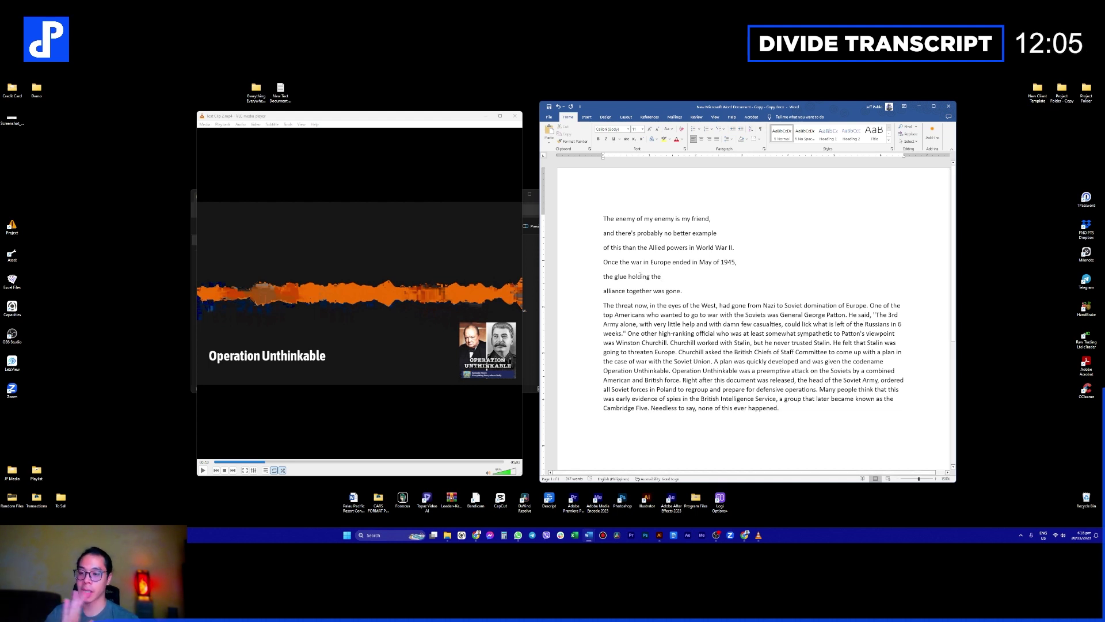
click(686, 291)
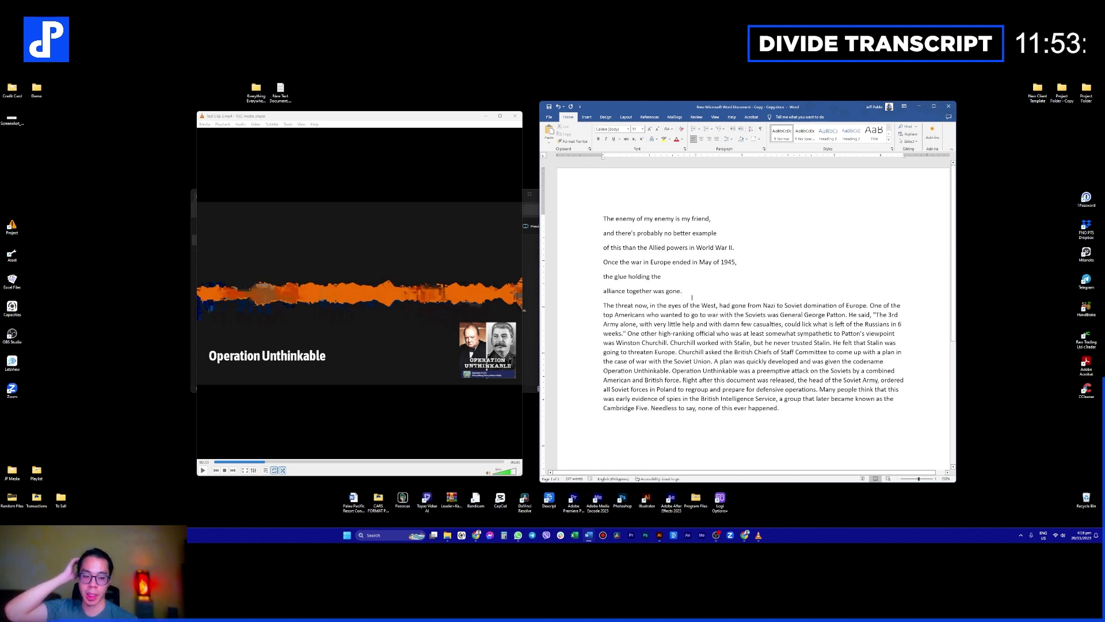
Step: Listen to the clip in short bursts and split the transcript after "The threat now, in the eyes of the West,"
click(407, 319)
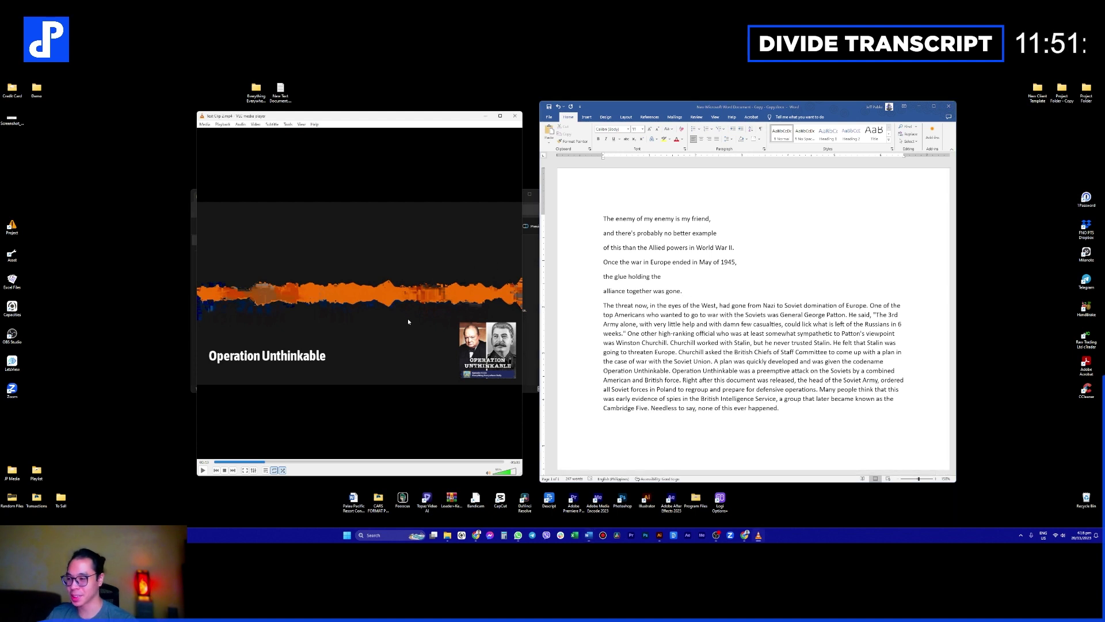
click(437, 302)
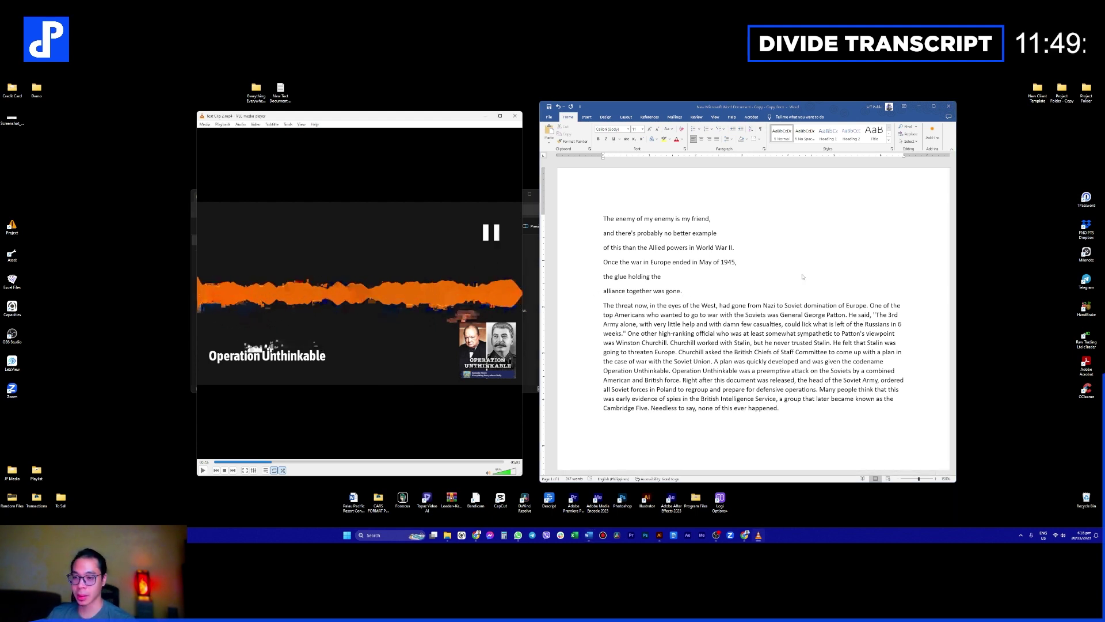
click(422, 346)
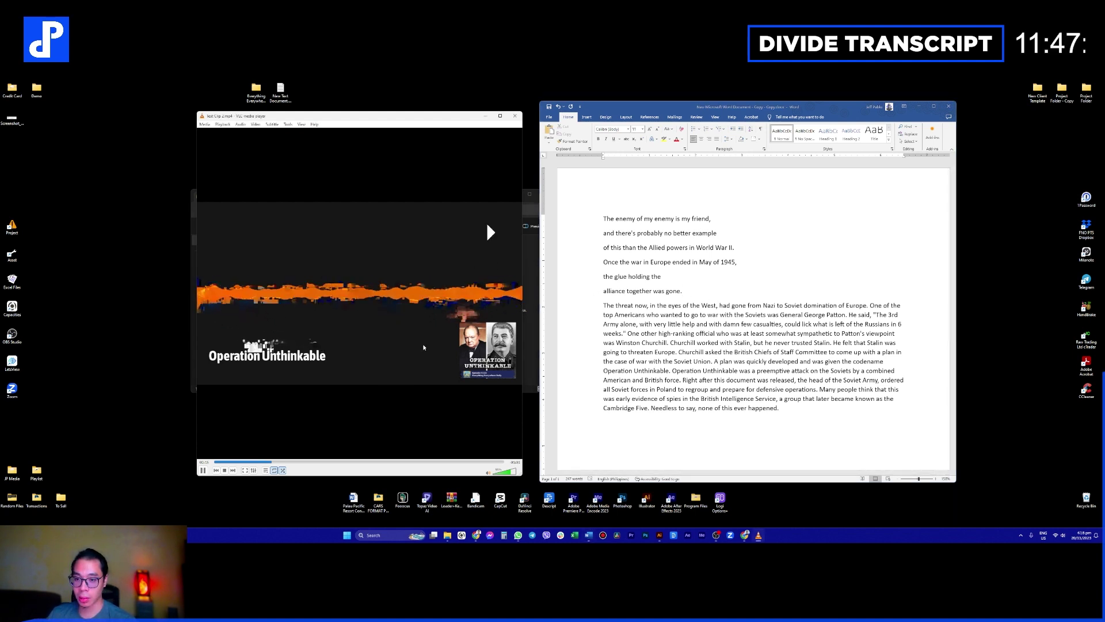
click(460, 333)
click(714, 292)
click(720, 305)
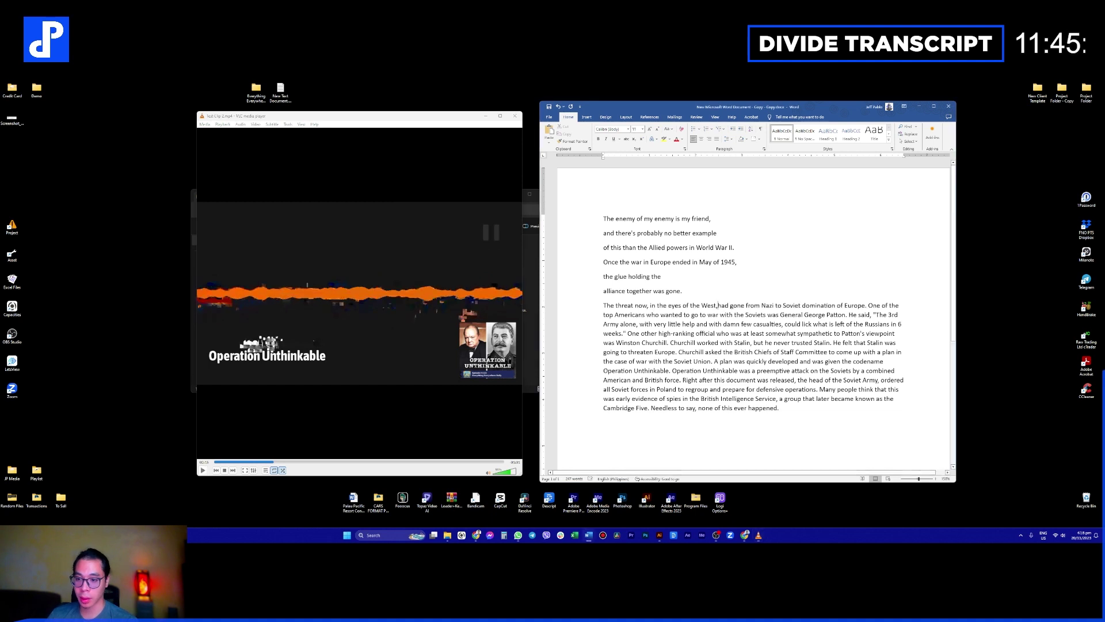
key(Return)
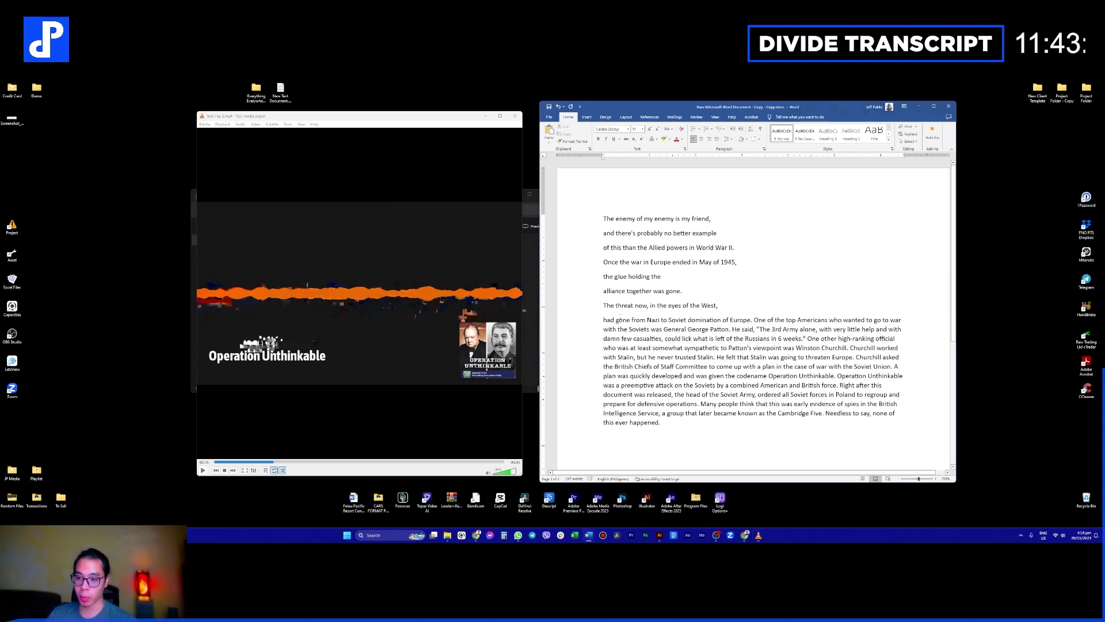
Step: Separate the rest of the sentence into two lines, "had gone from Nazi to" and "Soviet domination of Europe."
drag(668, 305, 716, 305)
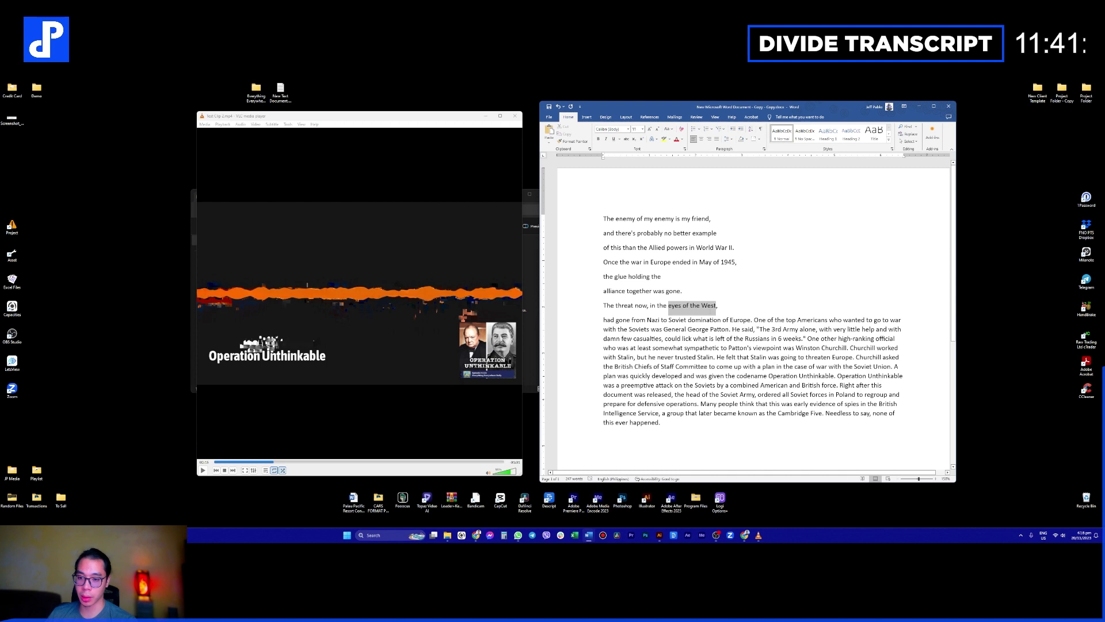
click(659, 320)
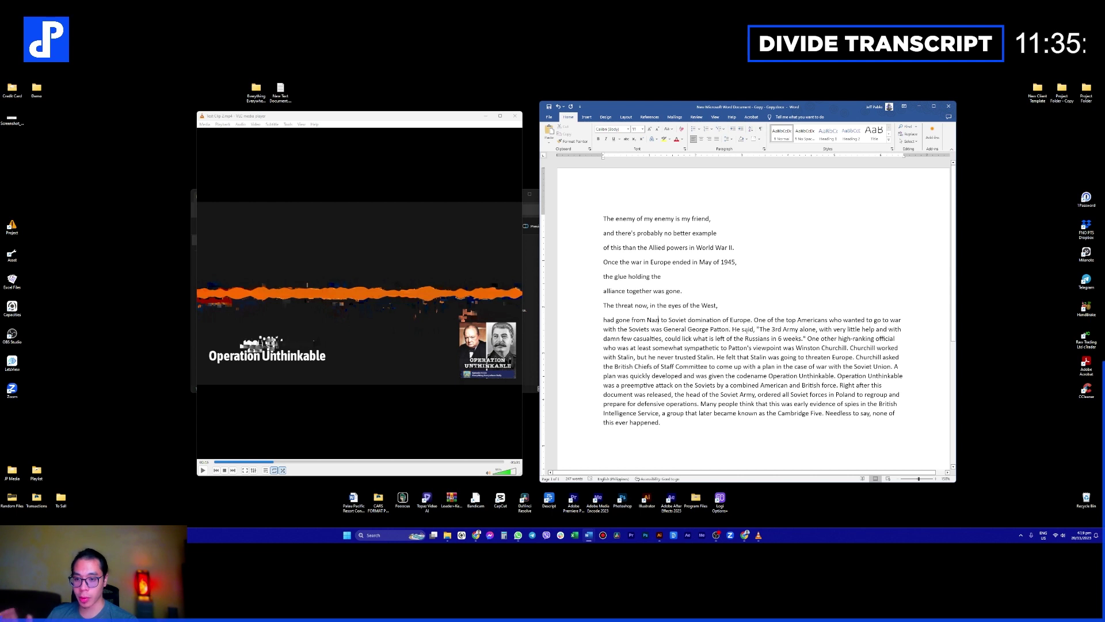
click(754, 320)
key(Return)
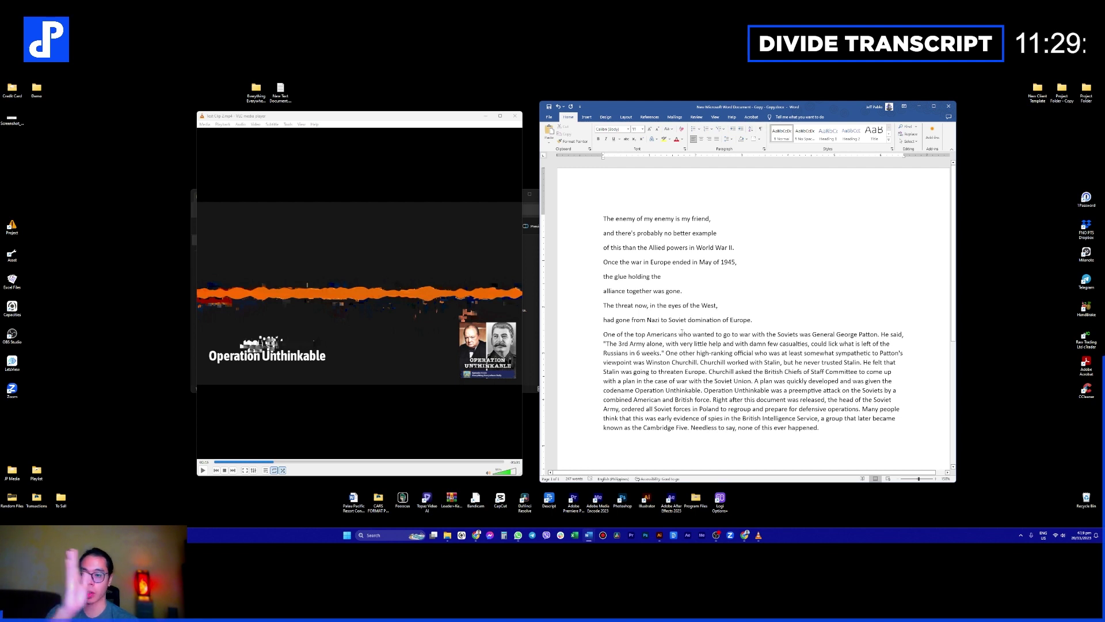
click(669, 320)
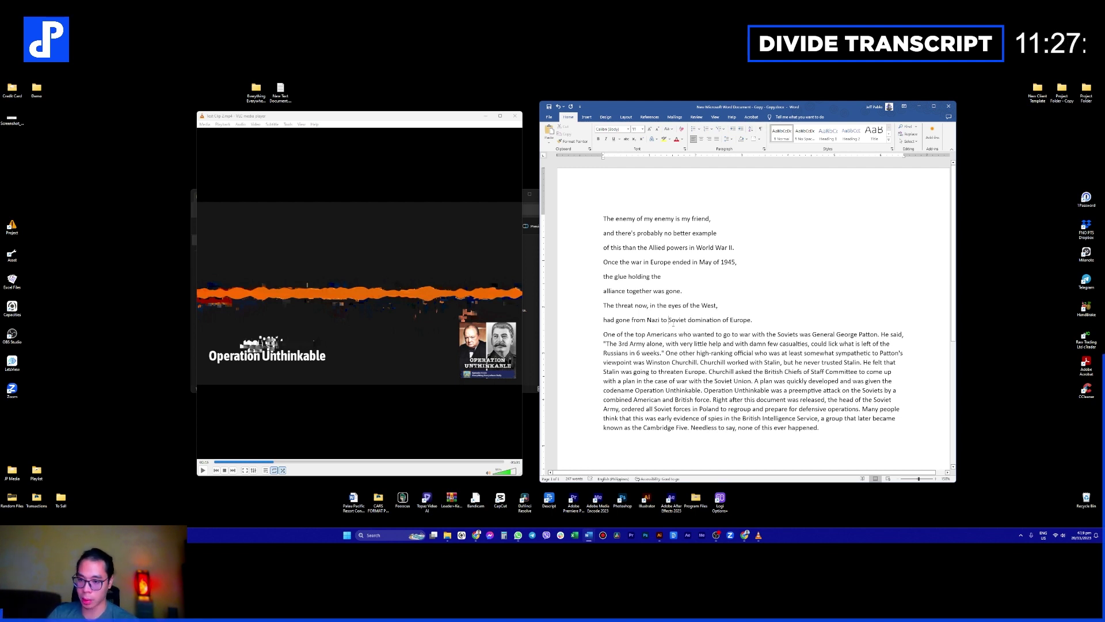
key(Return)
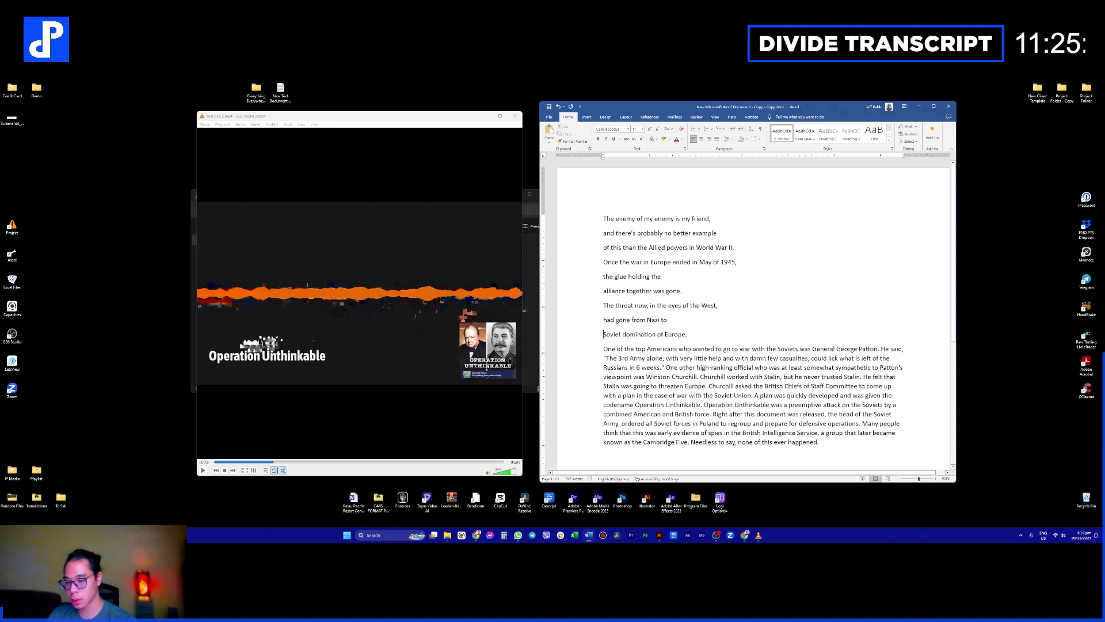
drag(596, 323, 673, 321)
click(679, 322)
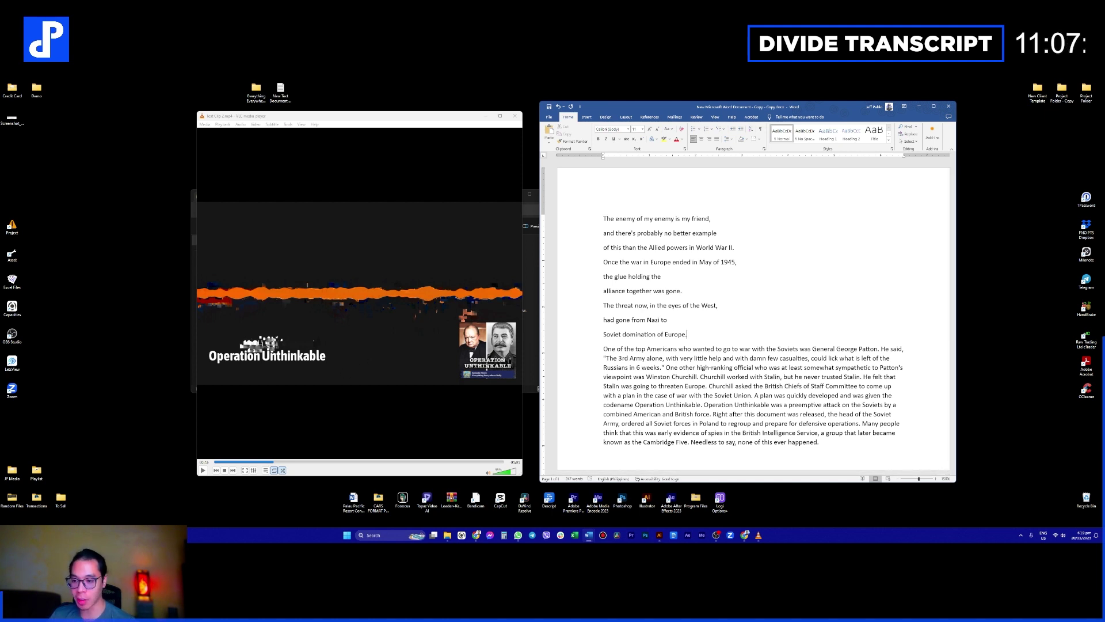
Step: Play the following phrase, separate the sentence ending "General George Patton." from the paragraph, and divide it after "who wanted to go"
click(339, 357)
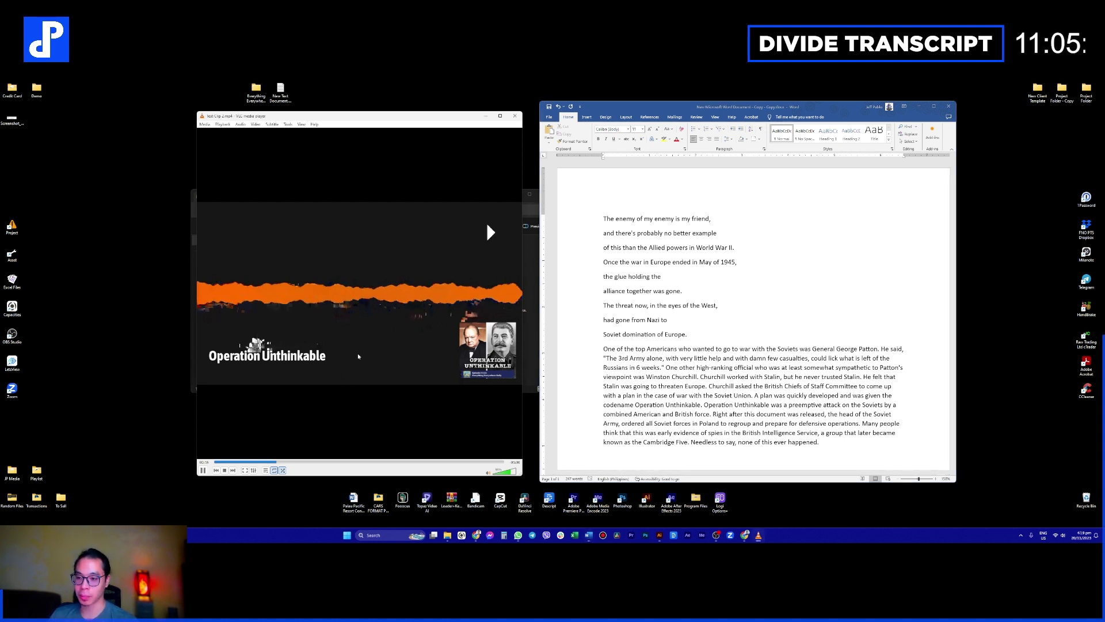
click(437, 357)
drag(617, 349, 799, 350)
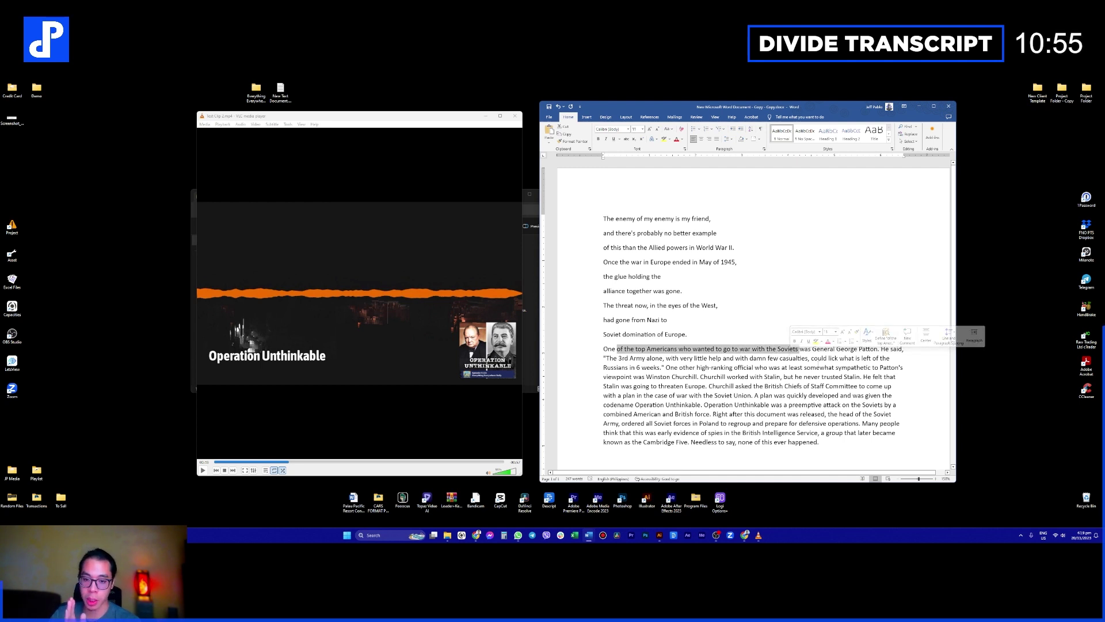
click(877, 348)
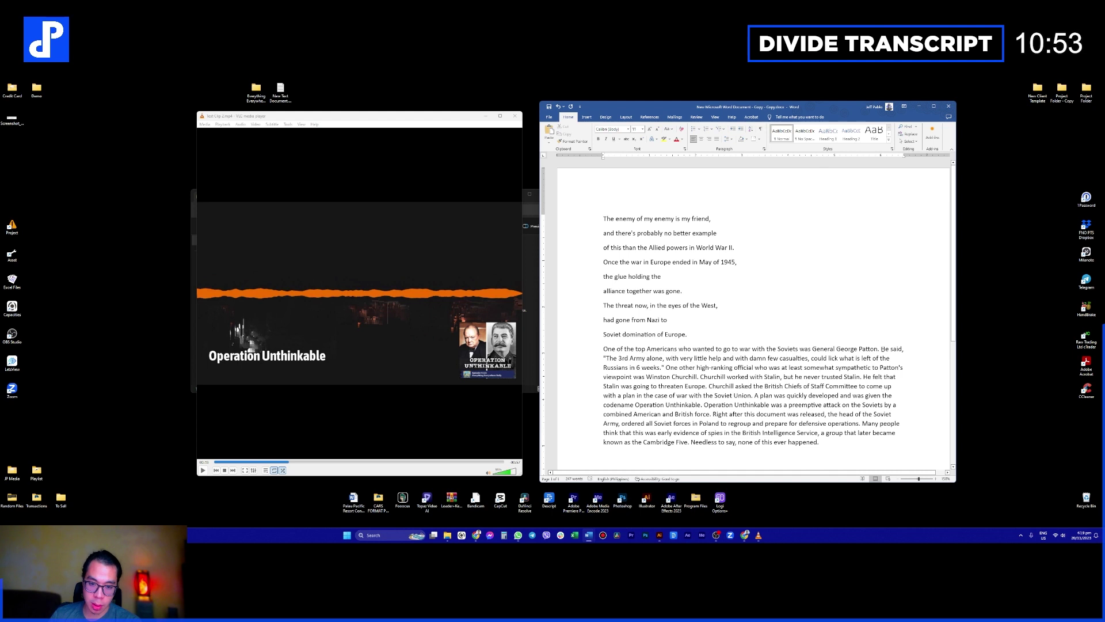
key(Return)
key(Return)
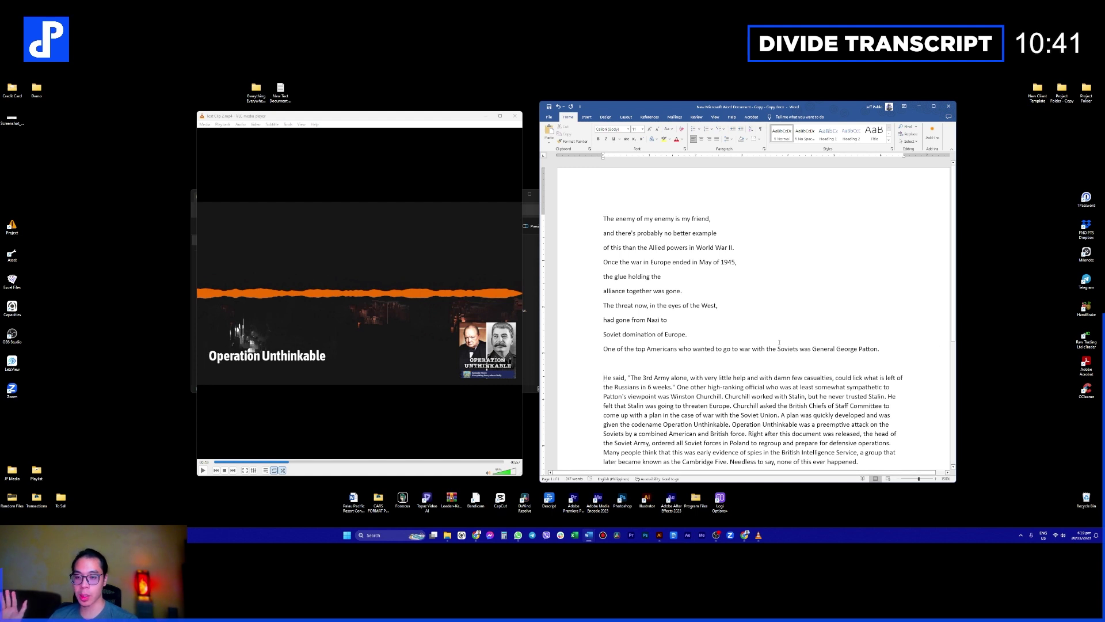
click(732, 349)
key(Return)
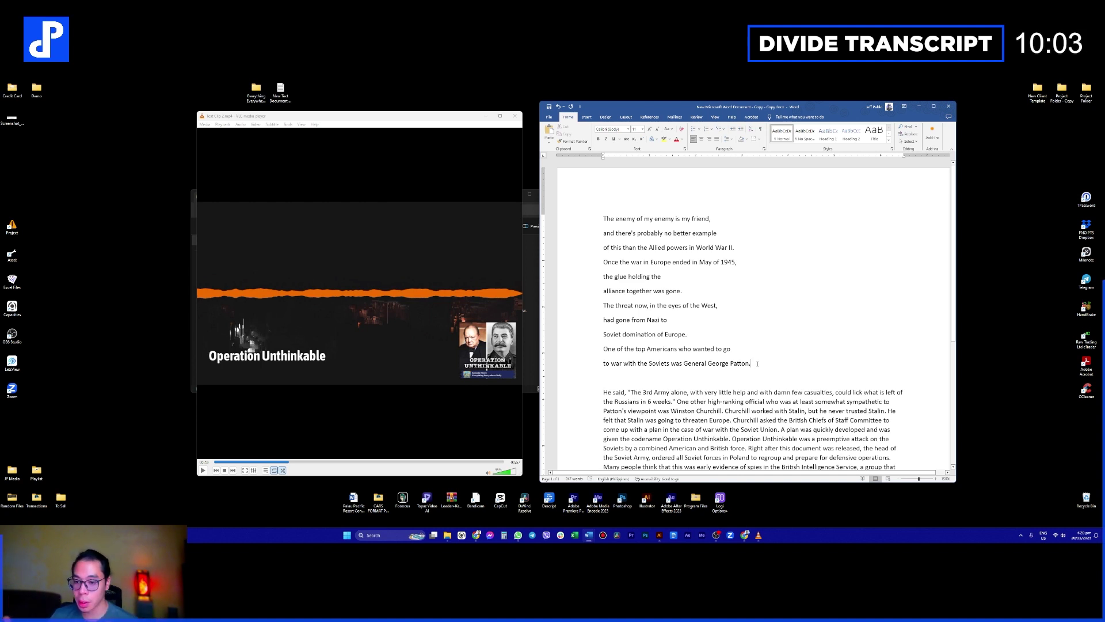
Step: Play a little more of the clip, remove the blank line after the Patton sentence, and put "He said," on its own line
click(487, 226)
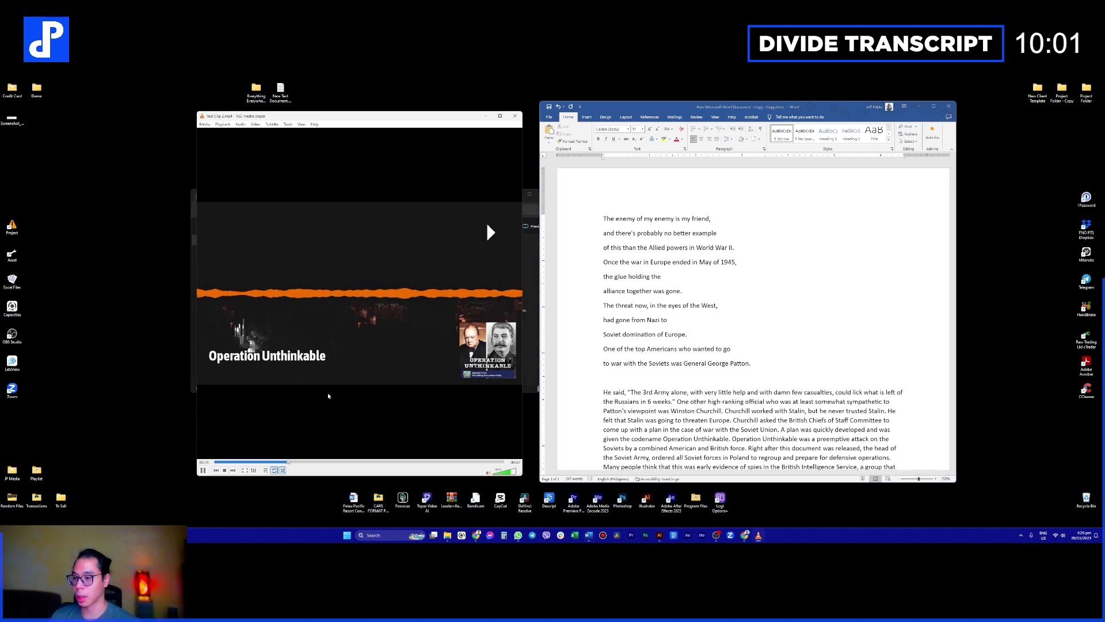
click(440, 378)
click(491, 373)
click(492, 373)
click(613, 393)
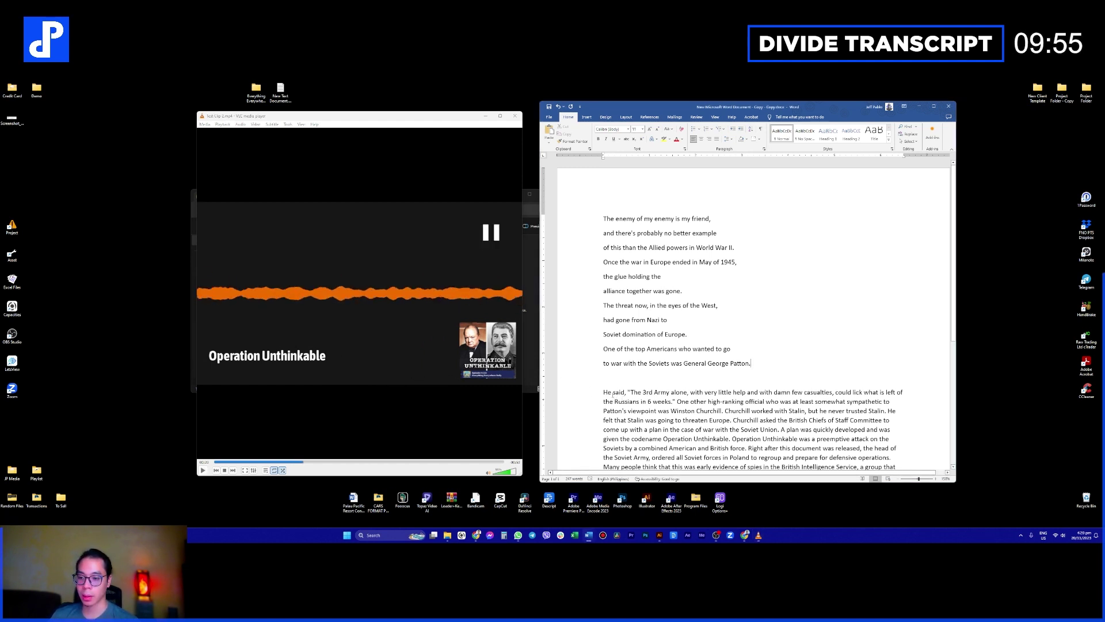
key(Delete)
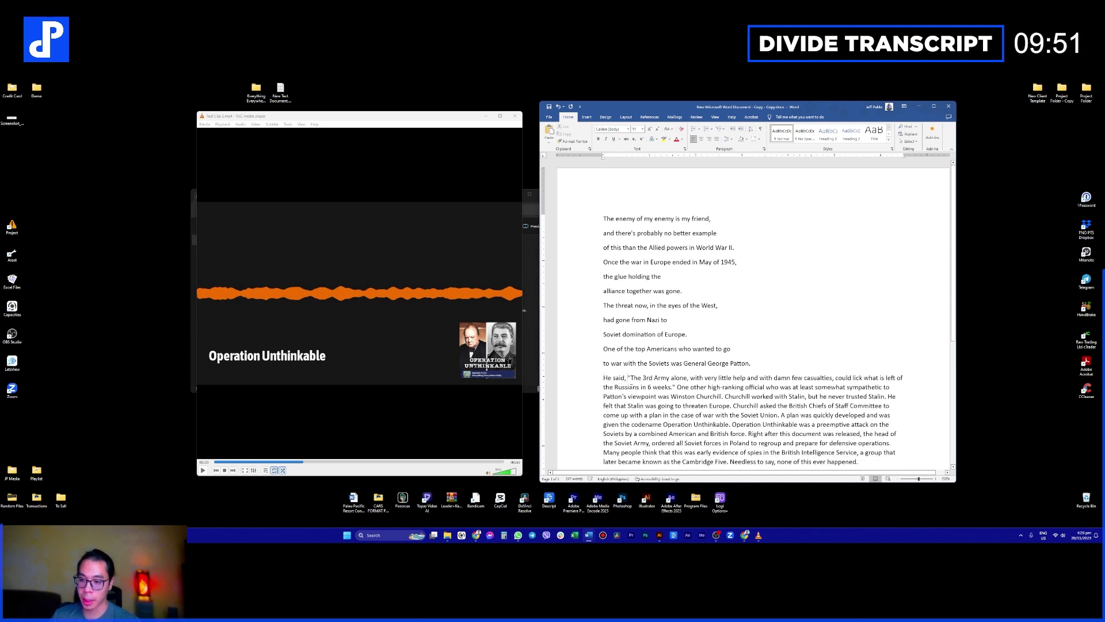
key(Return)
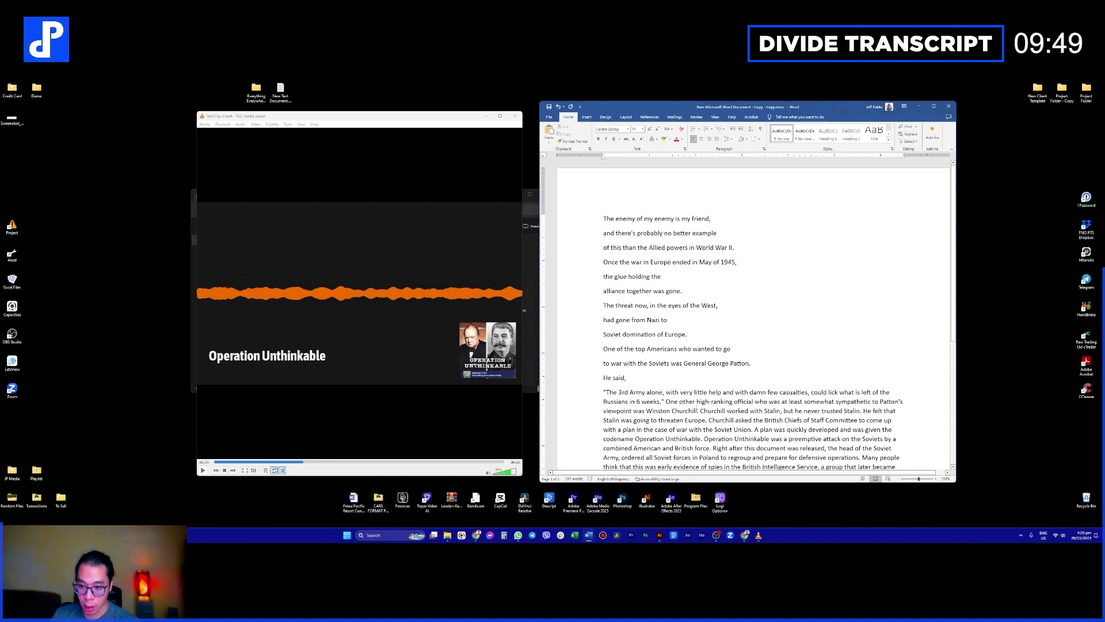
Step: Break the transcript after the quote ending "Russians in 6 weeks." and highlight the separated quote
key(Return)
key(Return)
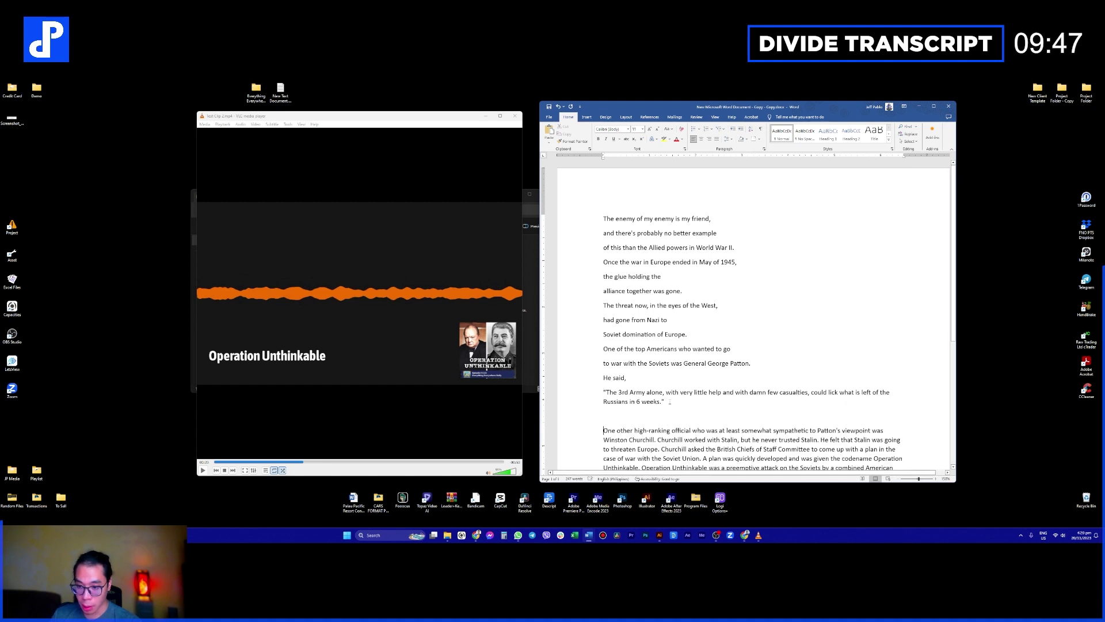
drag(668, 403, 588, 394)
click(677, 403)
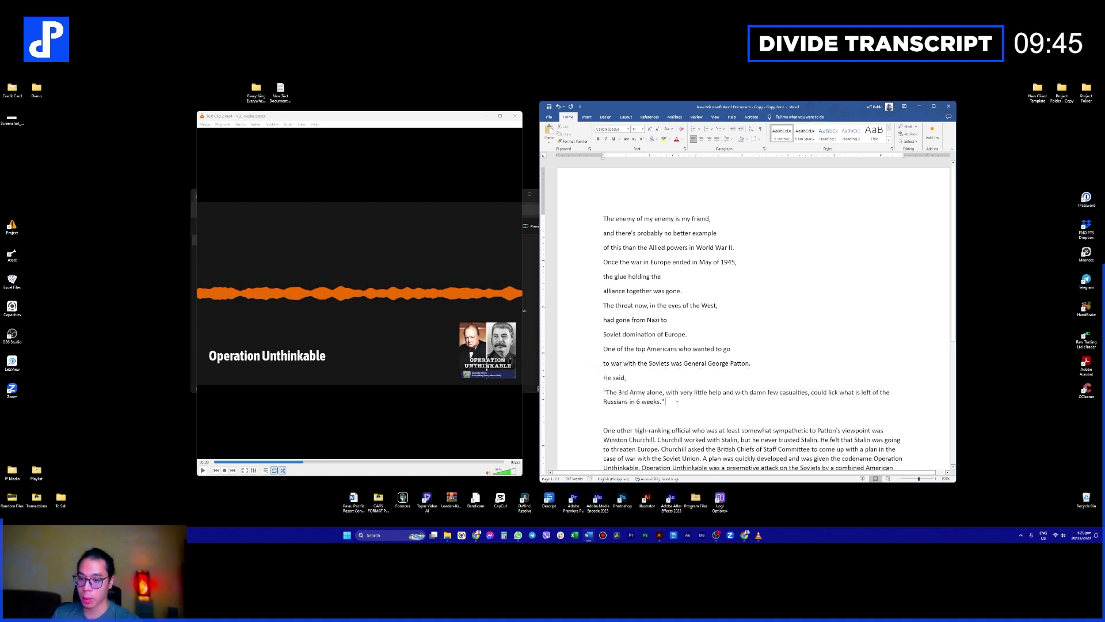
triple_click(665, 403)
click(649, 398)
drag(649, 399, 618, 392)
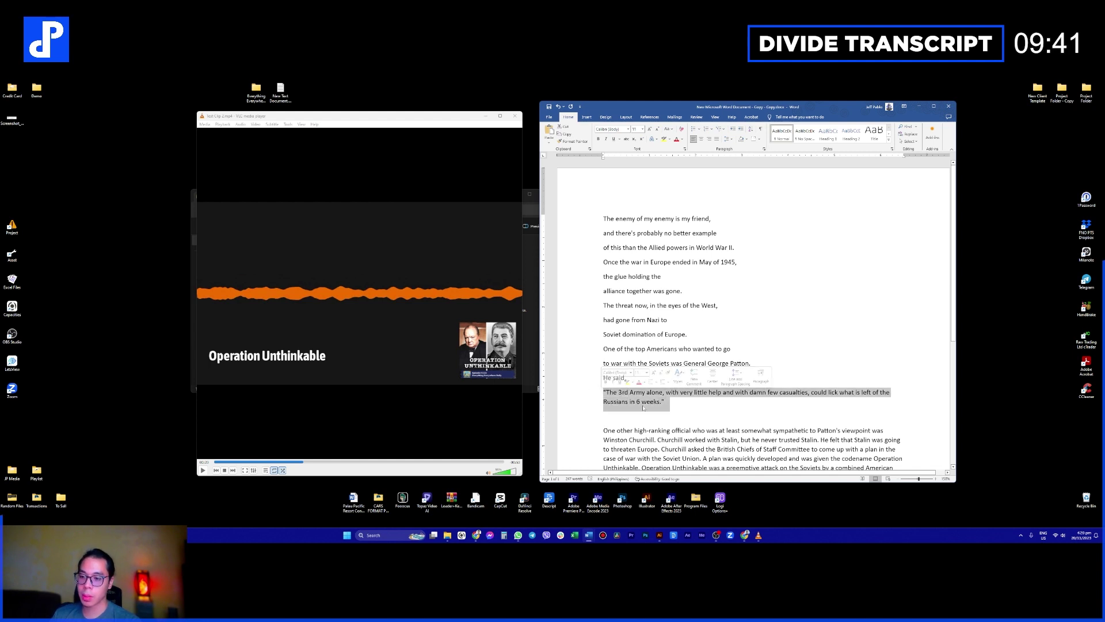
click(678, 402)
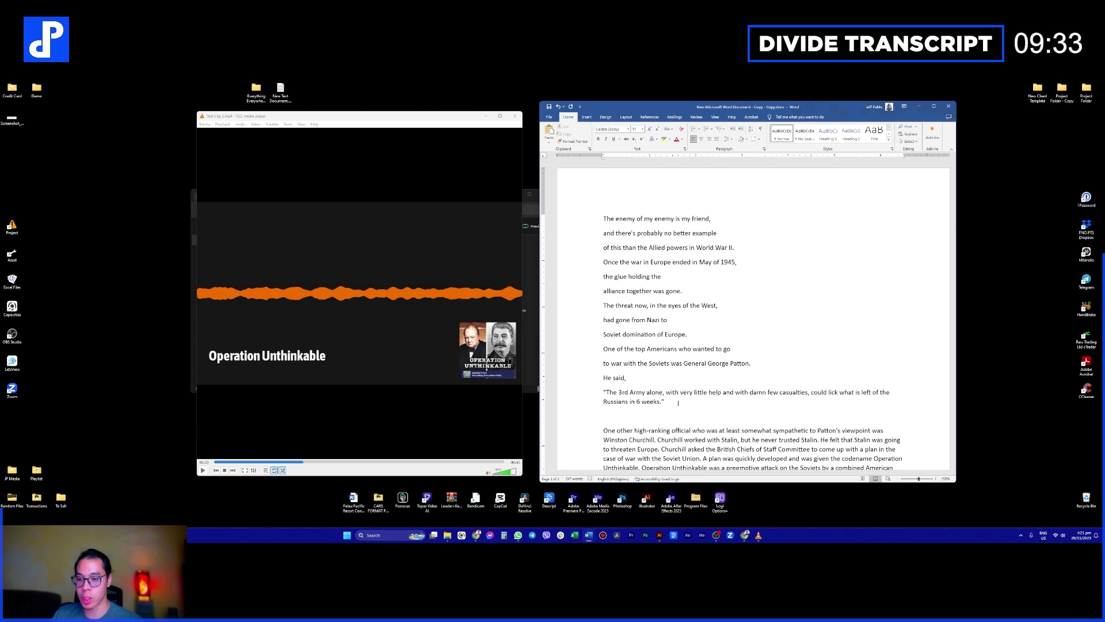
Step: Play the quote in the clip and remove the blank line before "One other high-ranking official"
click(403, 386)
key(space)
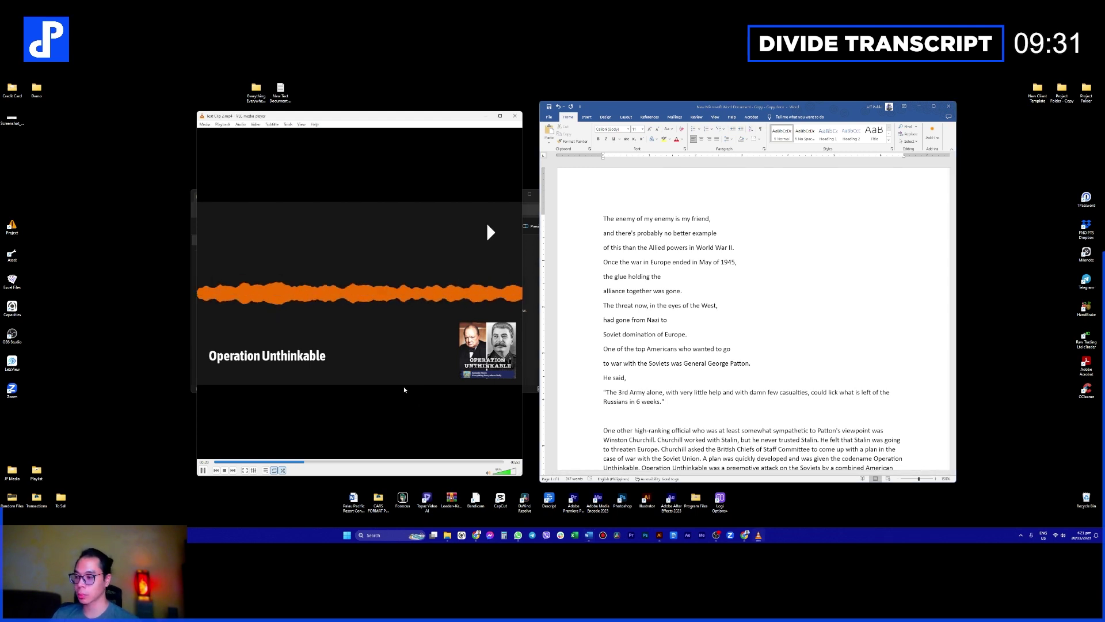
scroll(429, 371, down, 3)
scroll(427, 377, up, 4)
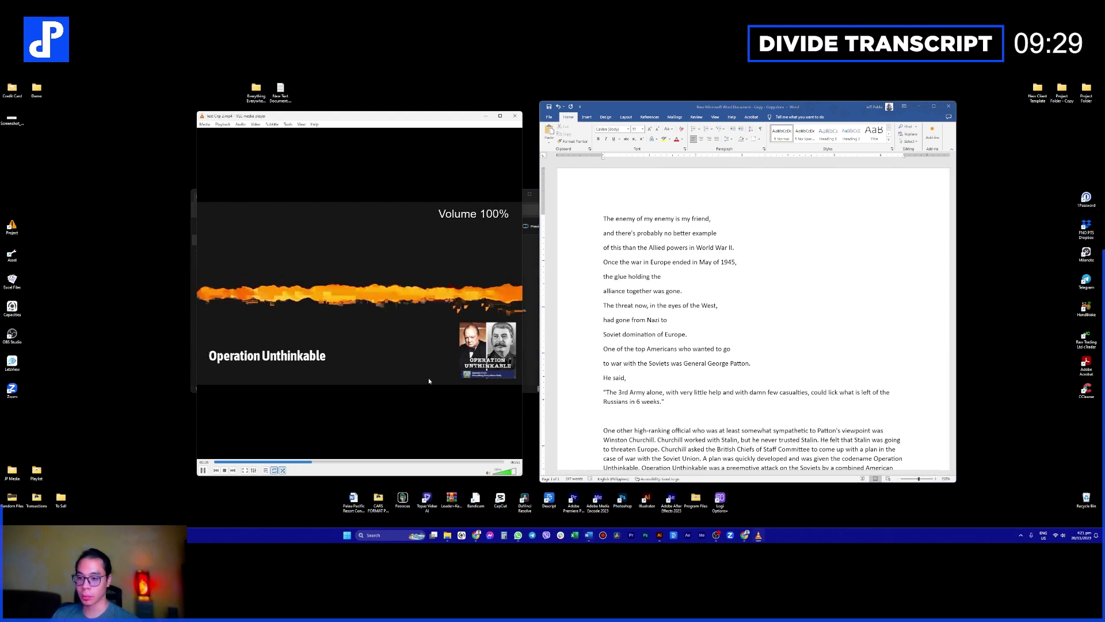
click(667, 401)
scroll(662, 357, down, 2)
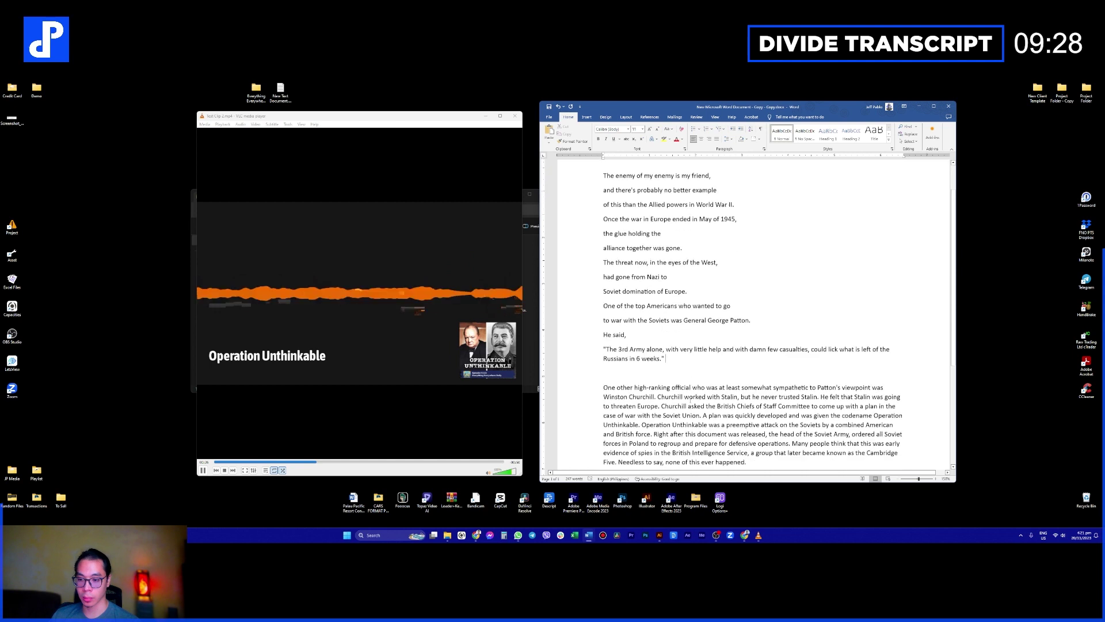
key(Down)
key(Delete)
click(434, 385)
Step: Divide the quote into three lines, breaking it after "very little help and with" and after "could lick what is left"
click(673, 330)
drag(629, 323, 872, 323)
click(628, 323)
click(666, 332)
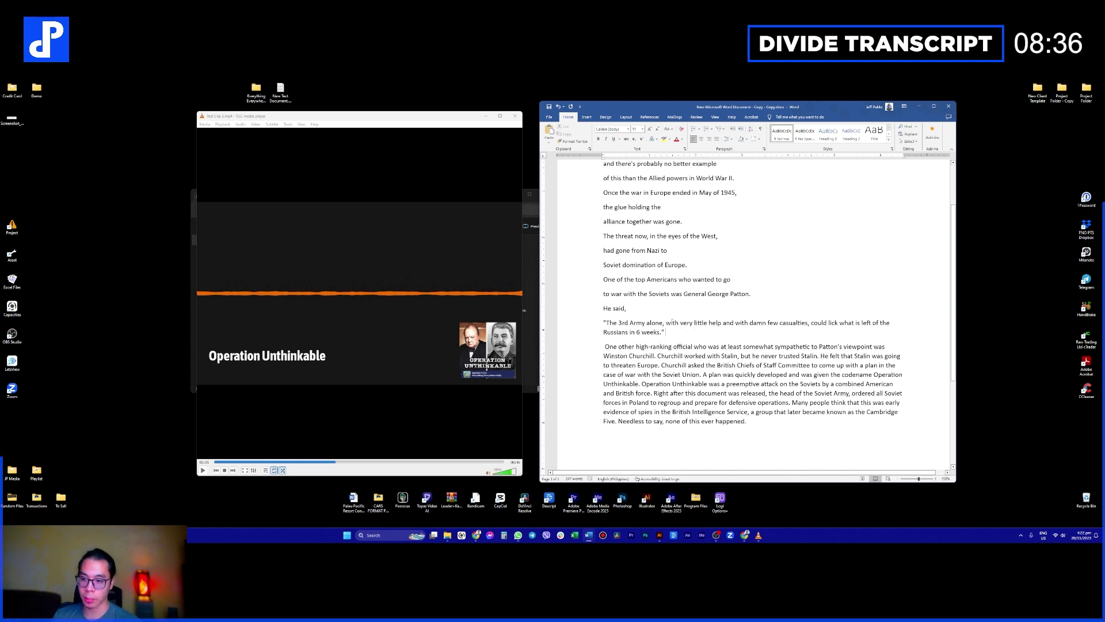
drag(619, 321, 852, 322)
click(619, 322)
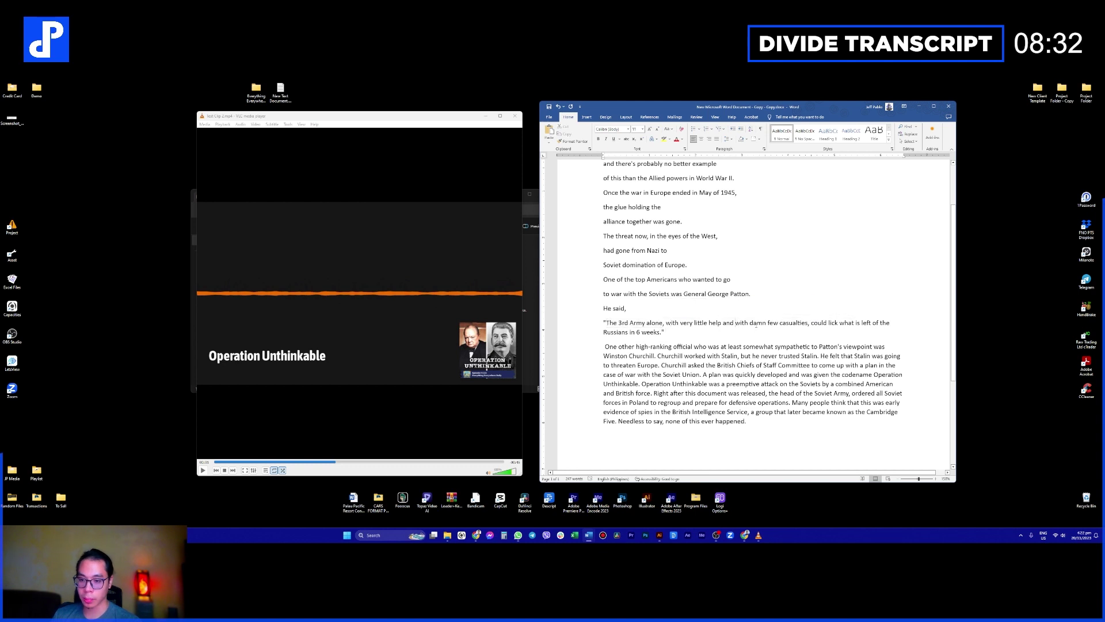
key(Return)
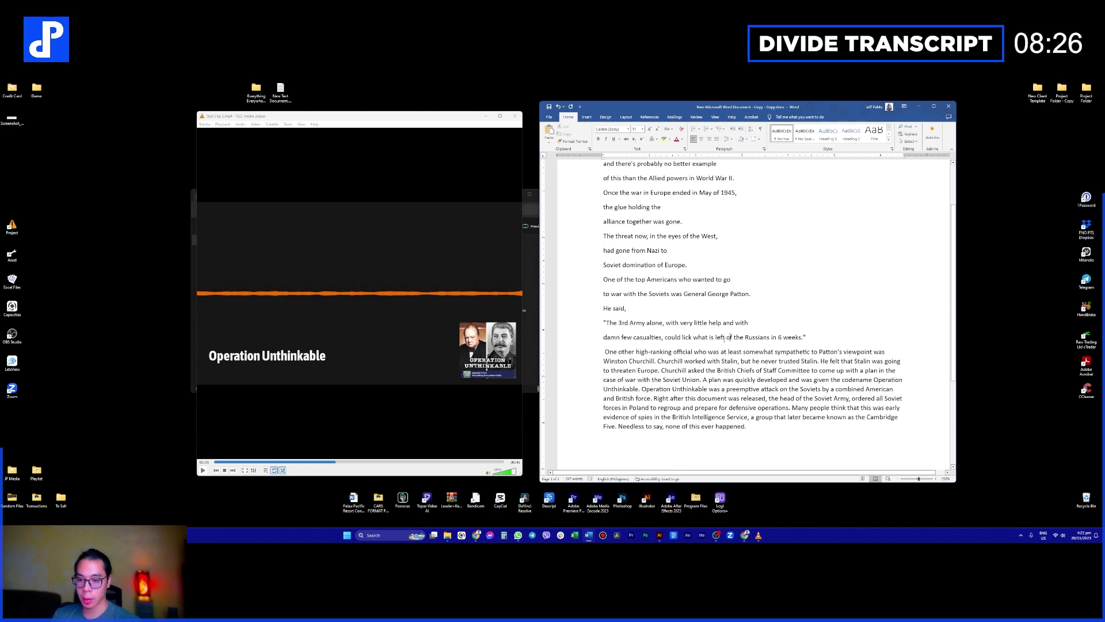
key(Return)
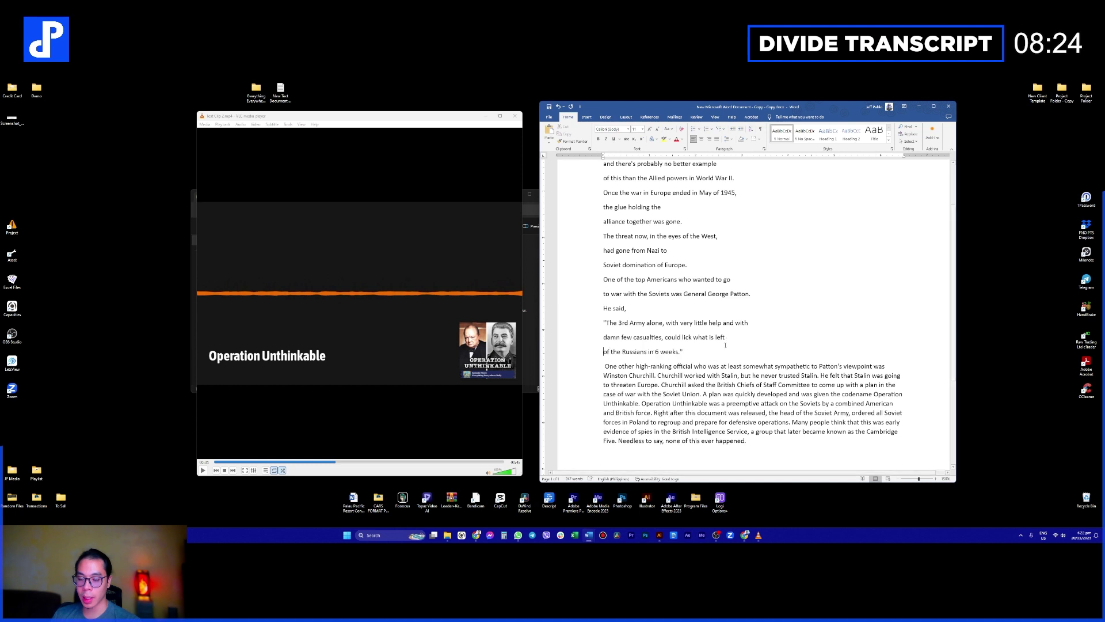
drag(728, 347, 598, 326)
click(685, 352)
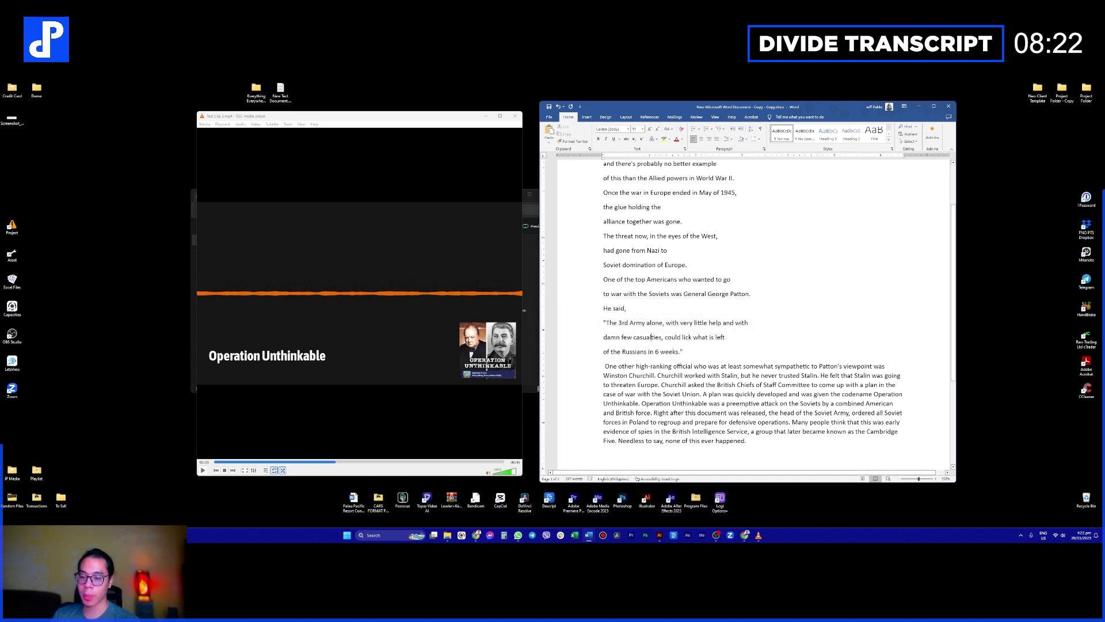
drag(684, 352, 593, 327)
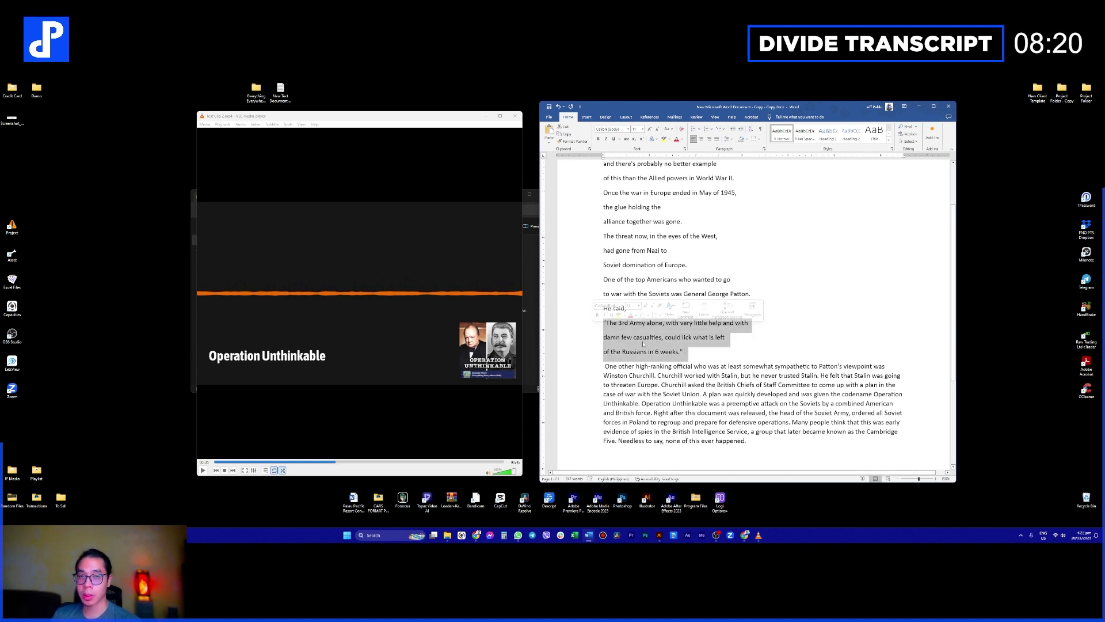
click(671, 350)
drag(685, 352, 604, 323)
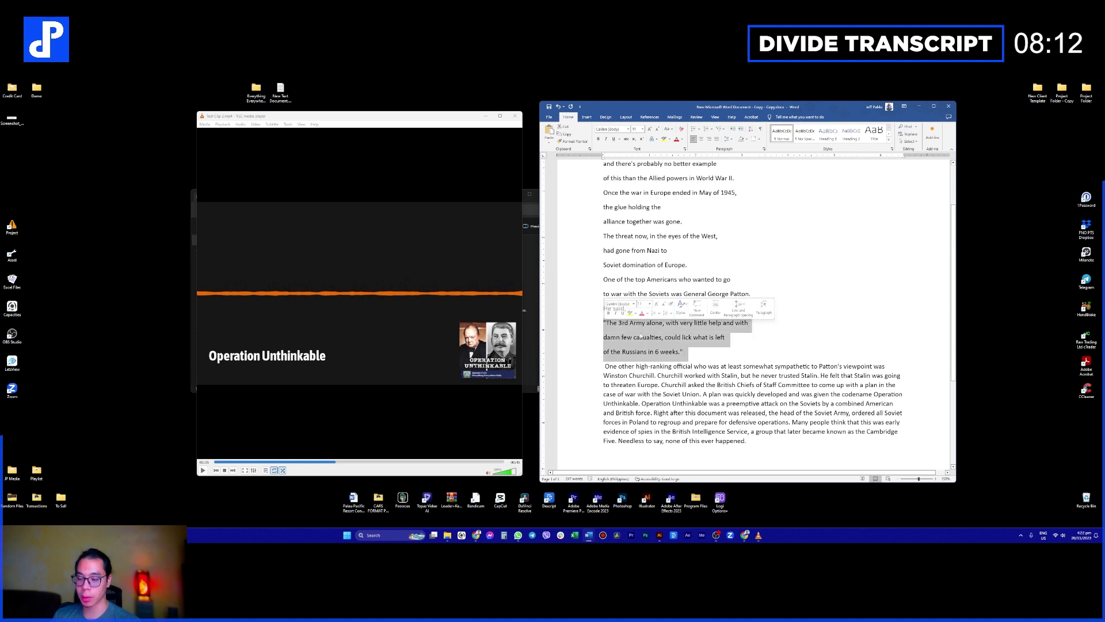
click(704, 348)
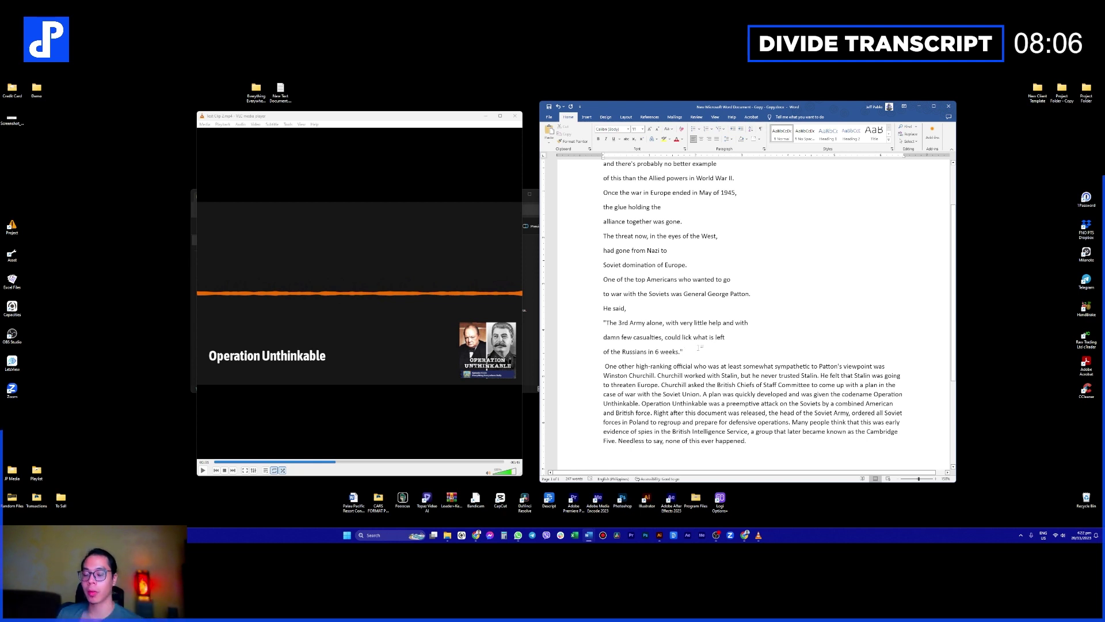
Step: Remove the space before "One other high-ranking official" and add the note "(Find War B-Rolls)" at the end of the quote
click(611, 361)
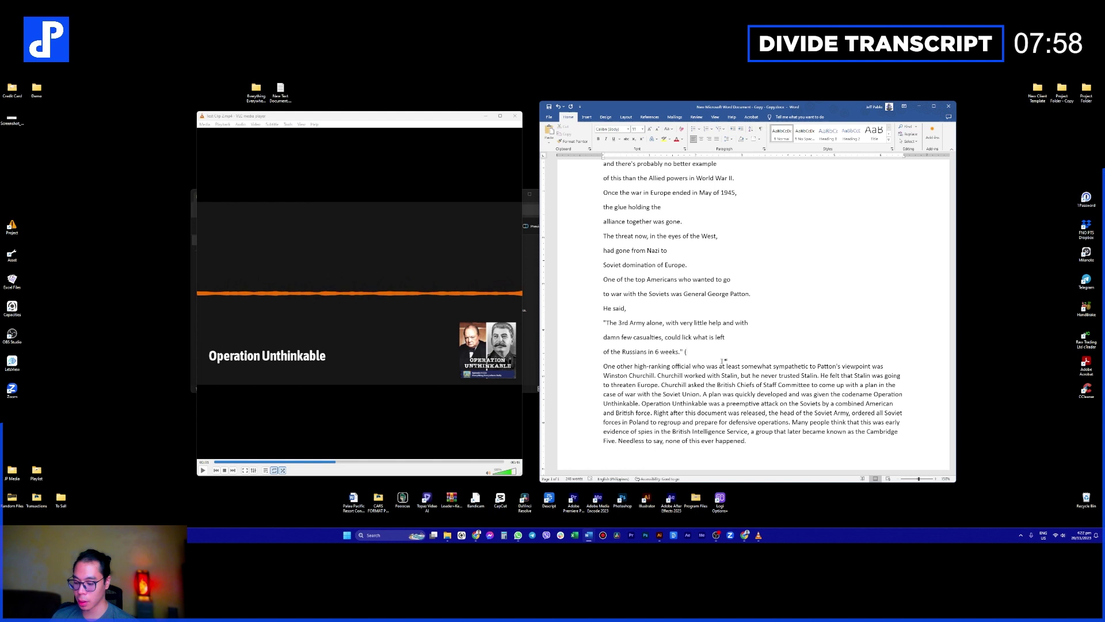
text(ind)
text( B)
key(BackSpace)
text(War B-rolls)
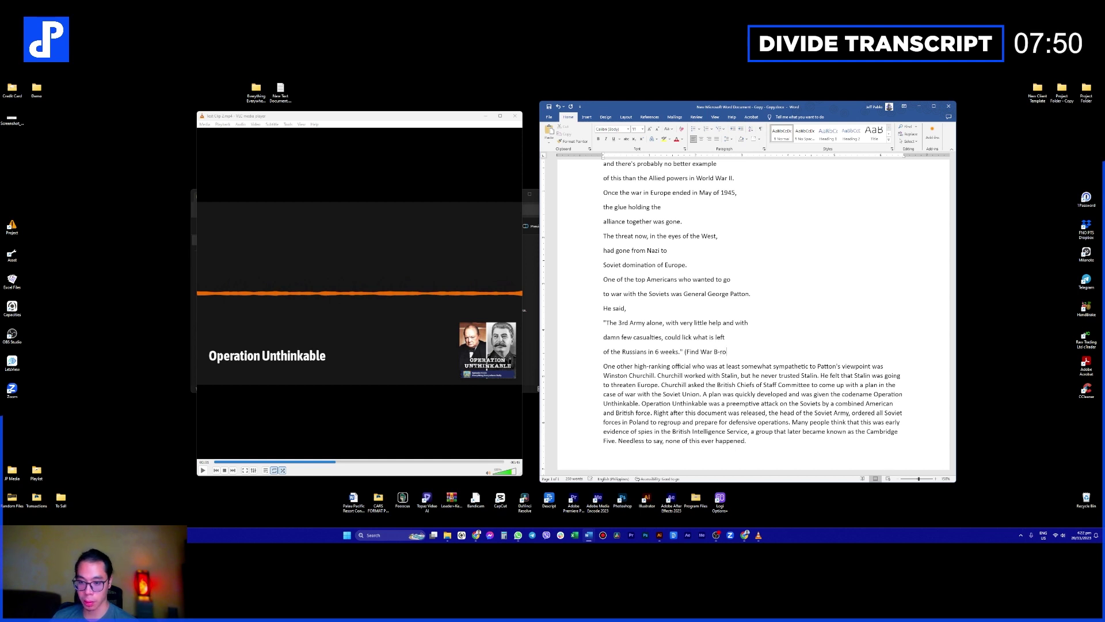
key(BackSpace)
key(BackSpace)
text(Rolls))
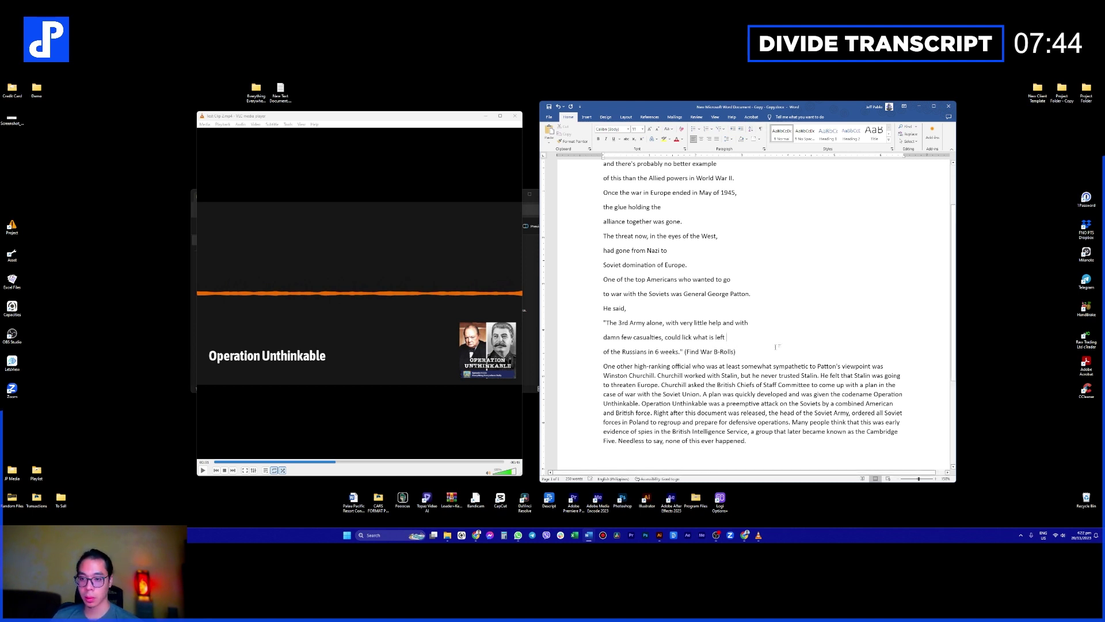
Step: Play and replay the next sentence of the clip, and break the transcript after "viewpoint was Winston Churchill."
scroll(775, 346, up, 2)
scroll(703, 277, down, 2)
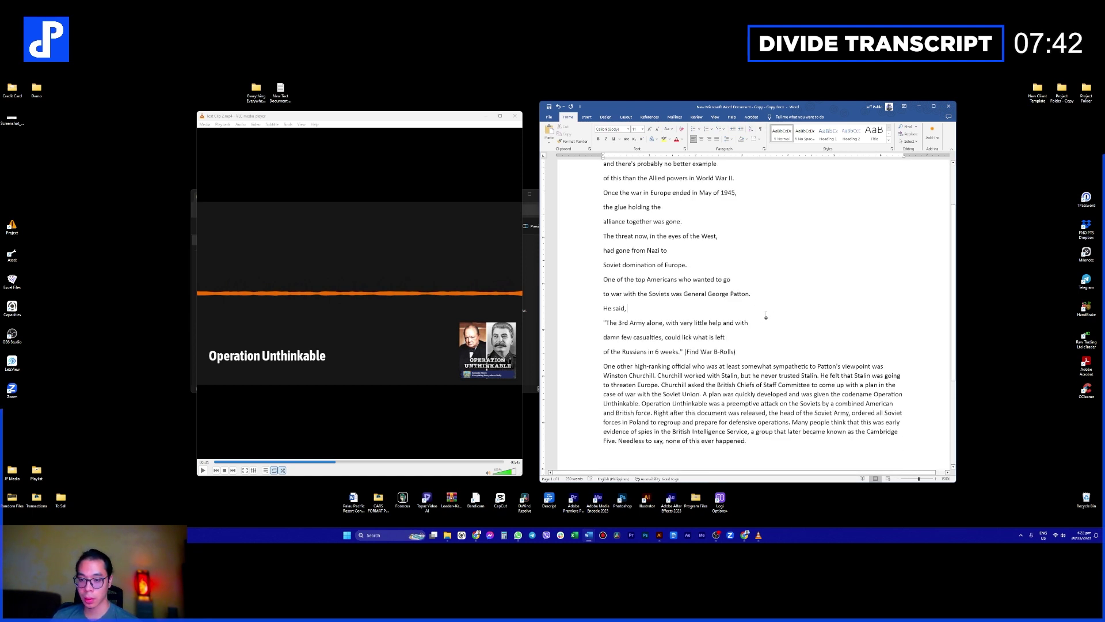
click(340, 340)
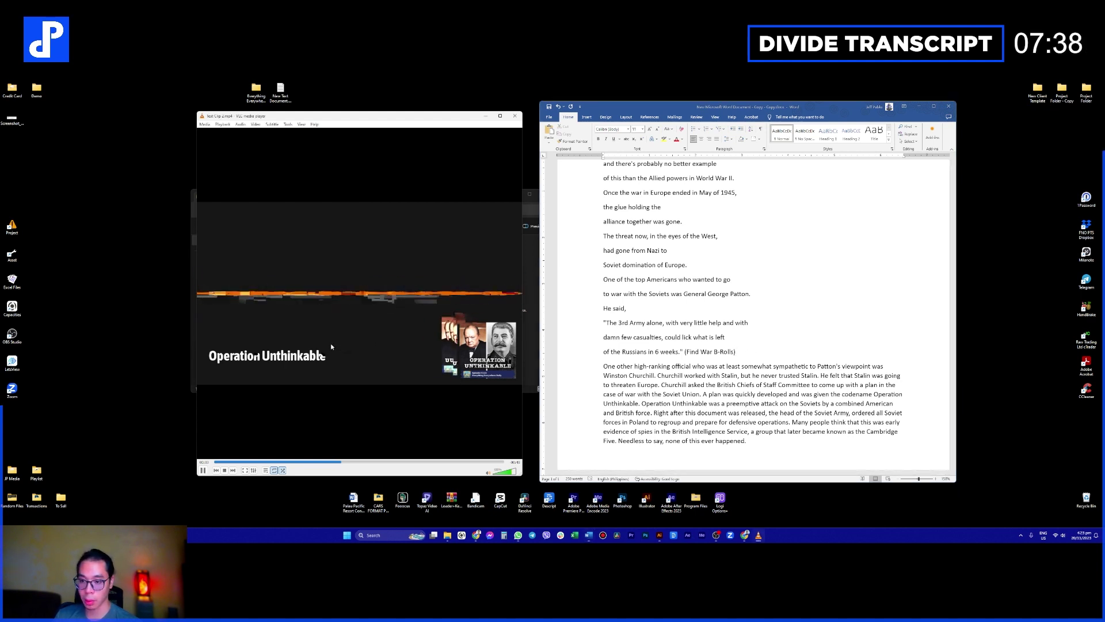
click(316, 462)
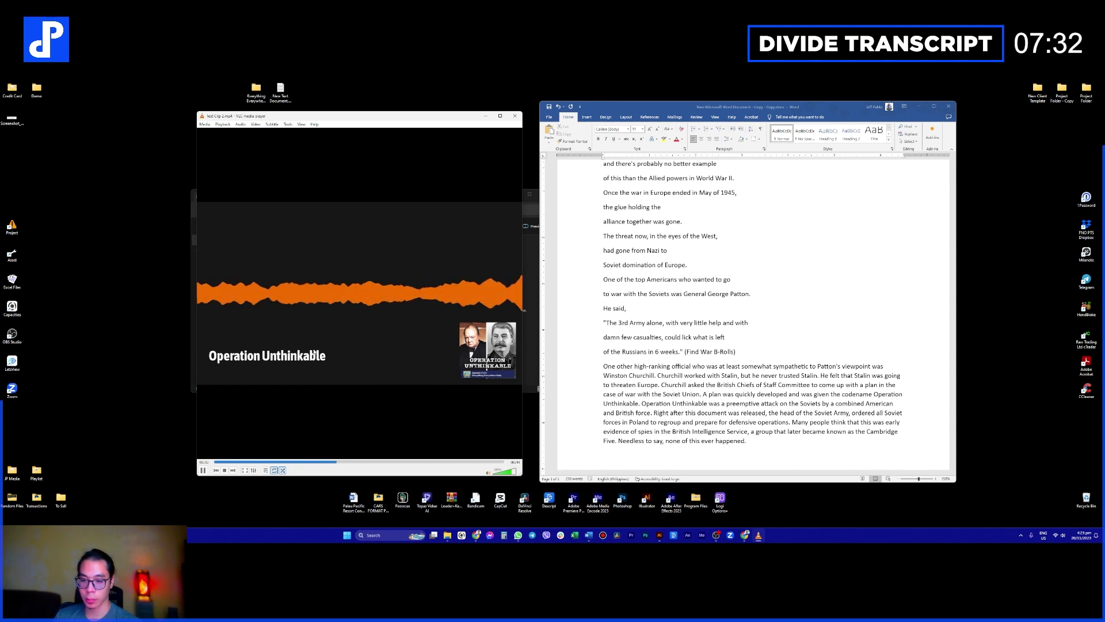
key(space)
key(space)
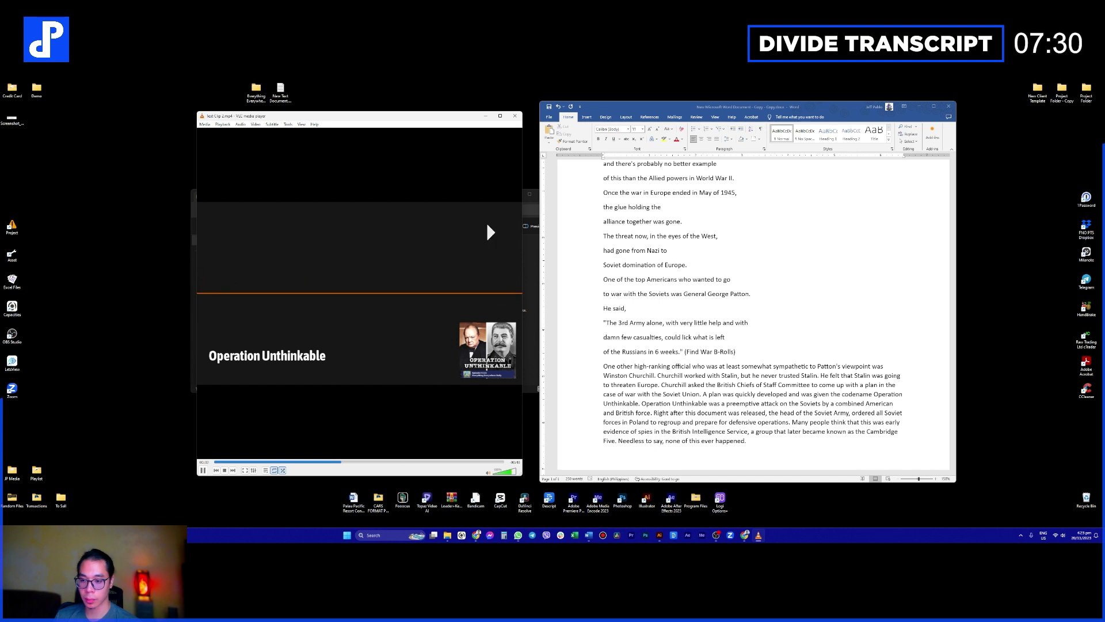
key(space)
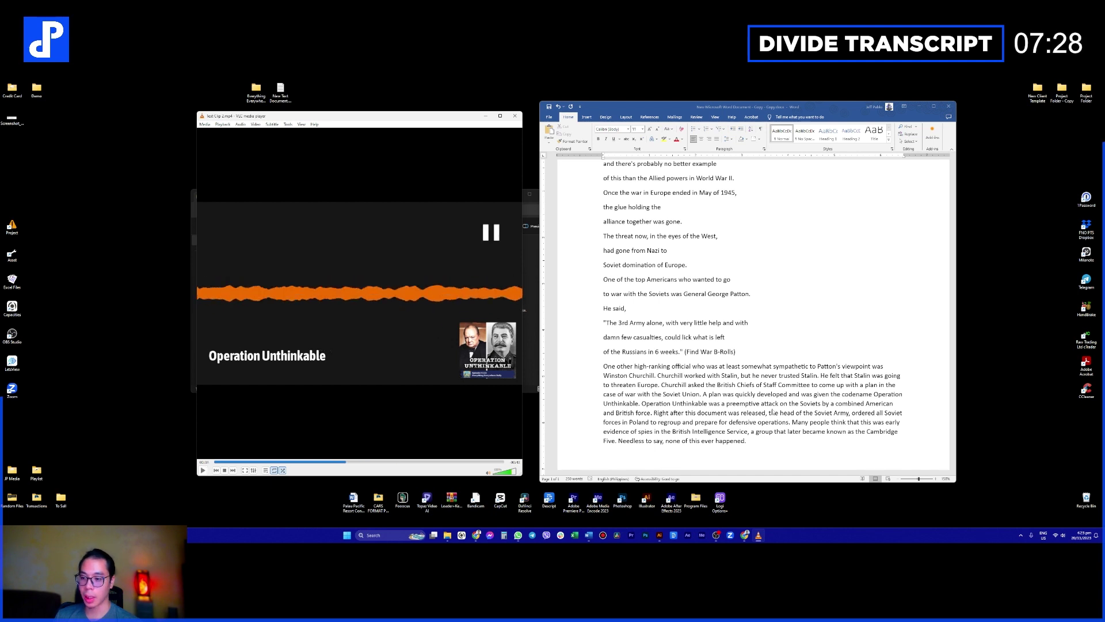
click(699, 358)
click(657, 375)
key(Return)
key(Return)
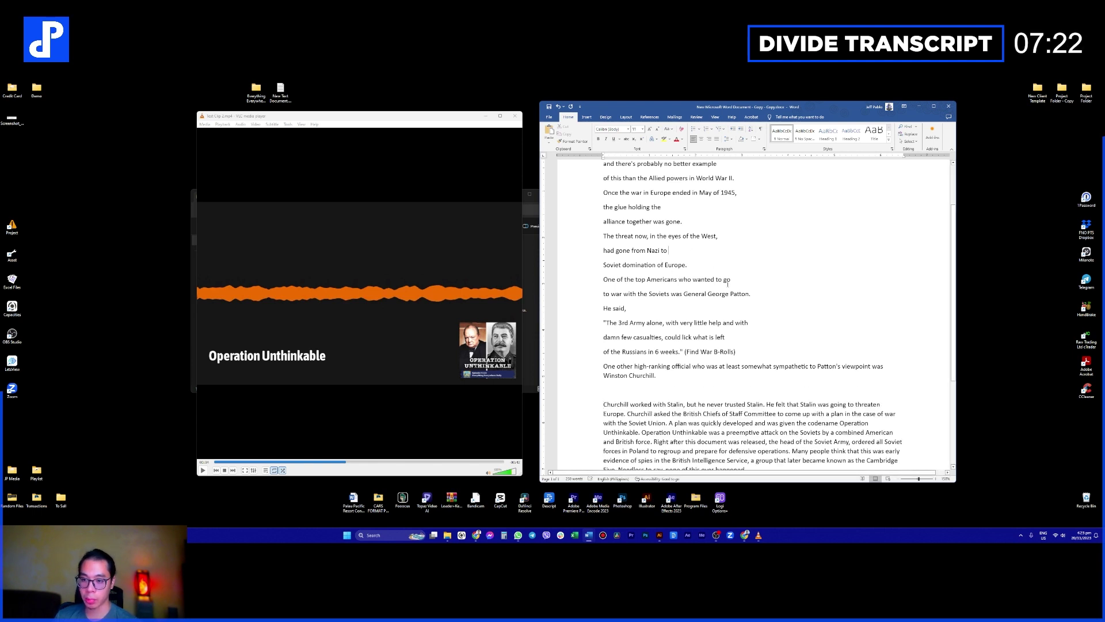
drag(684, 294, 730, 294)
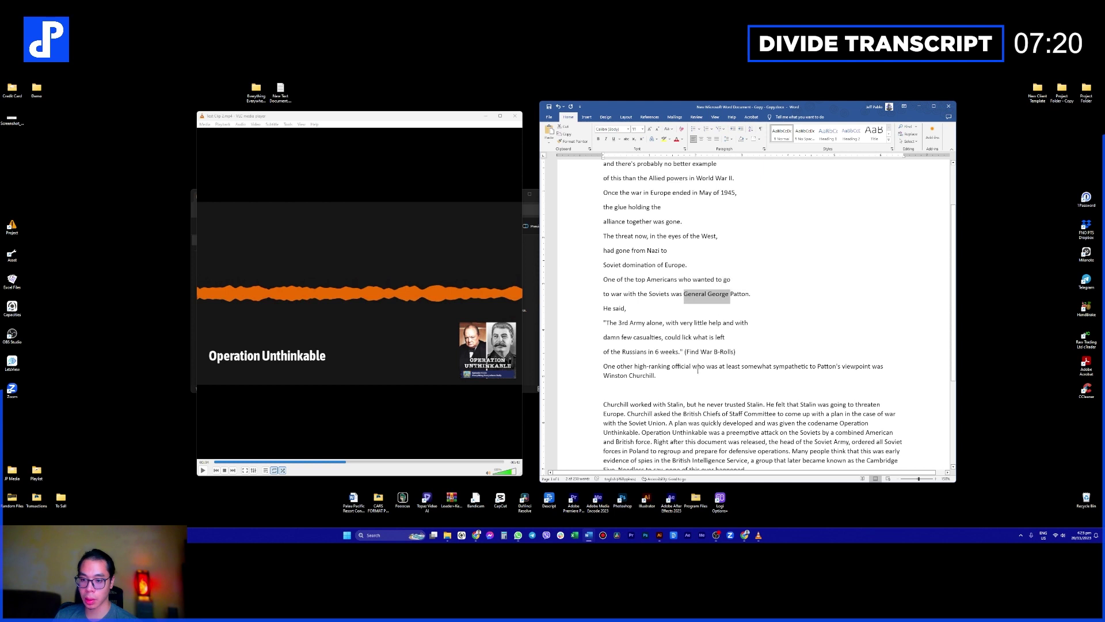
click(652, 361)
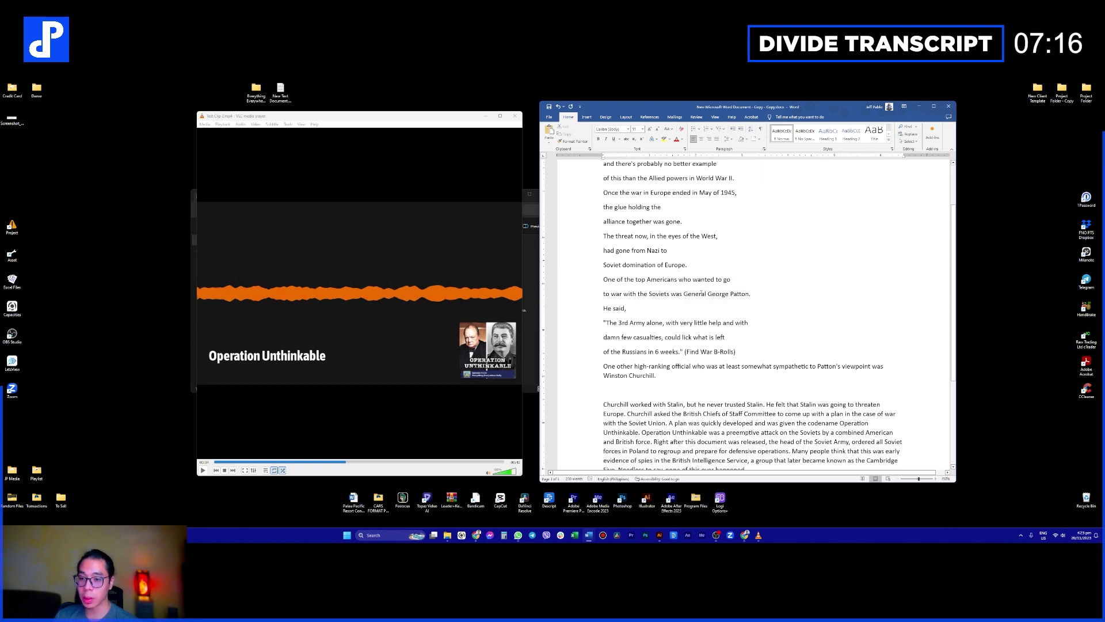
Step: Reread the "One other high-ranking official" sentence and replay it in the clip to find the speaker's pauses
drag(701, 292, 728, 293)
click(668, 367)
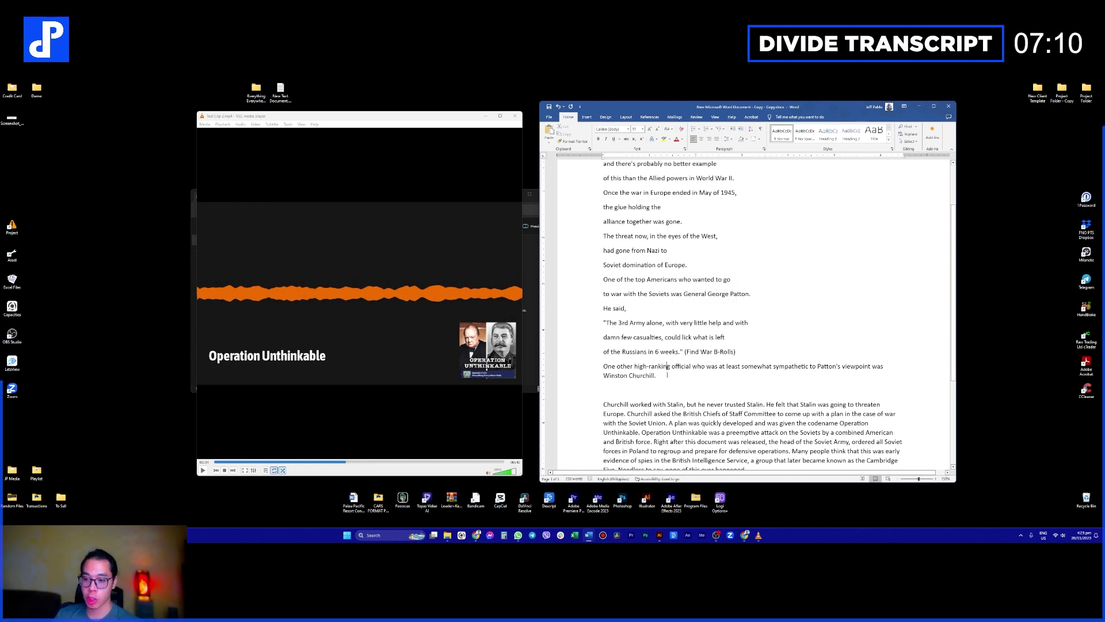
drag(604, 367, 634, 367)
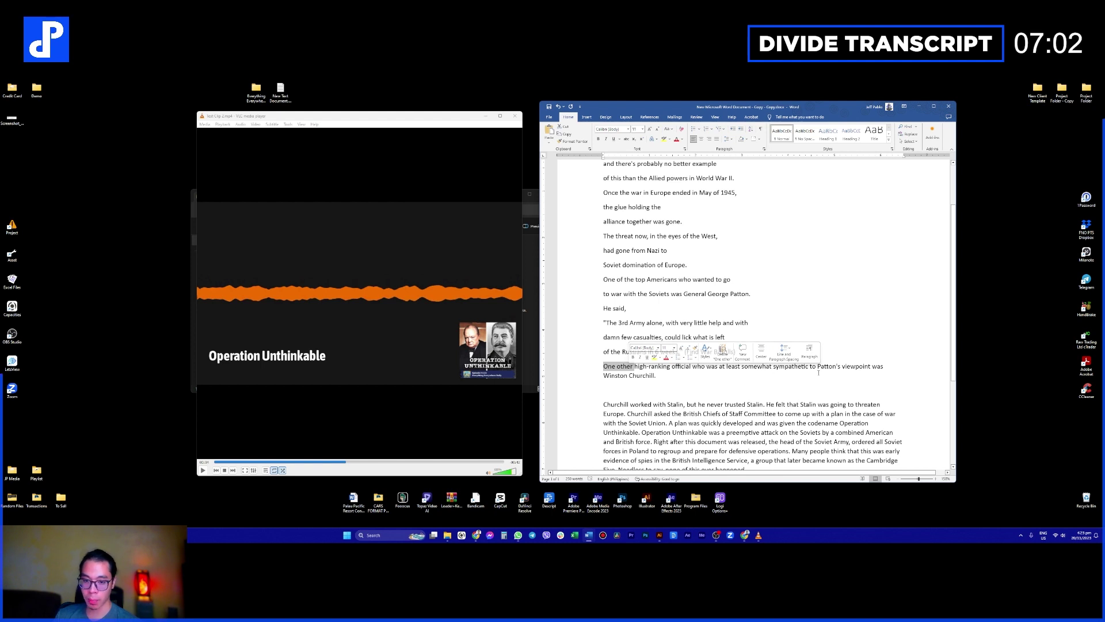
click(743, 366)
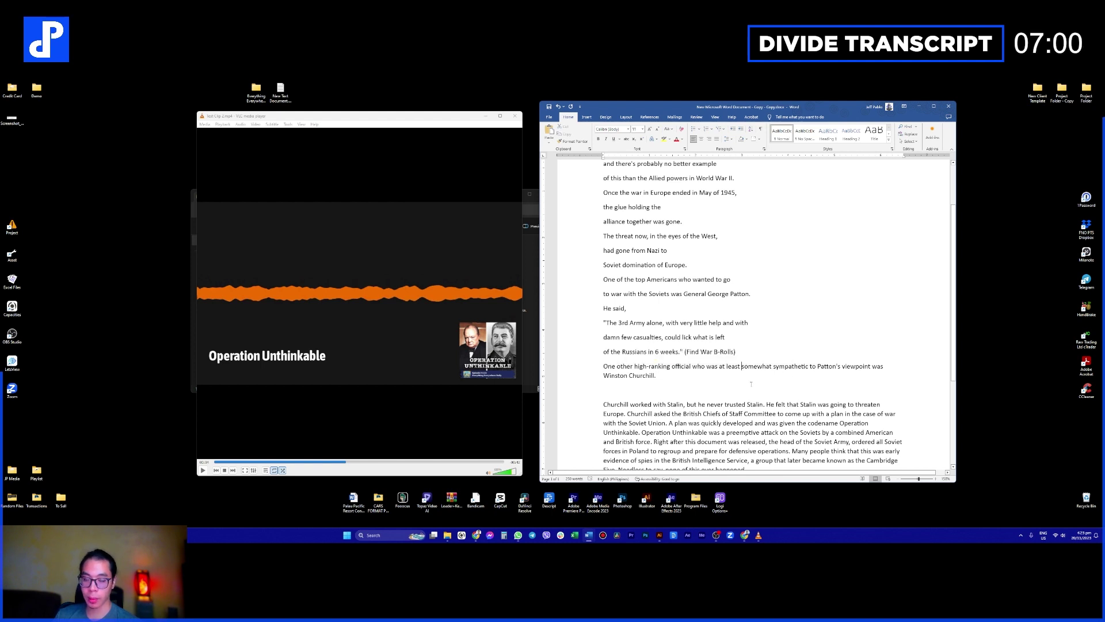
click(412, 370)
click(333, 462)
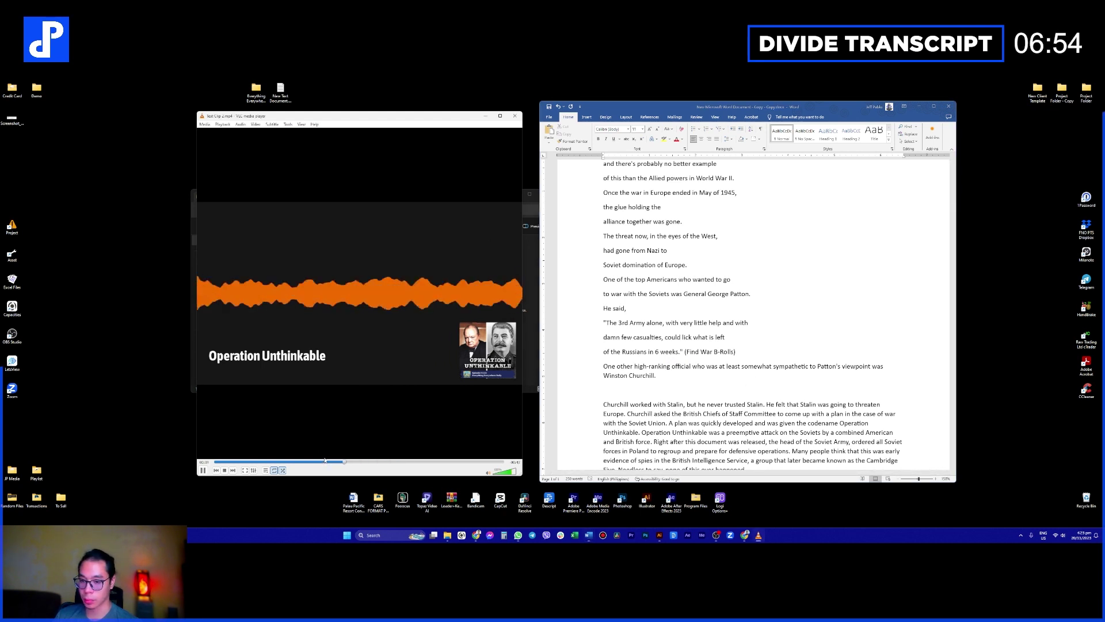
key(space)
click(322, 462)
key(space)
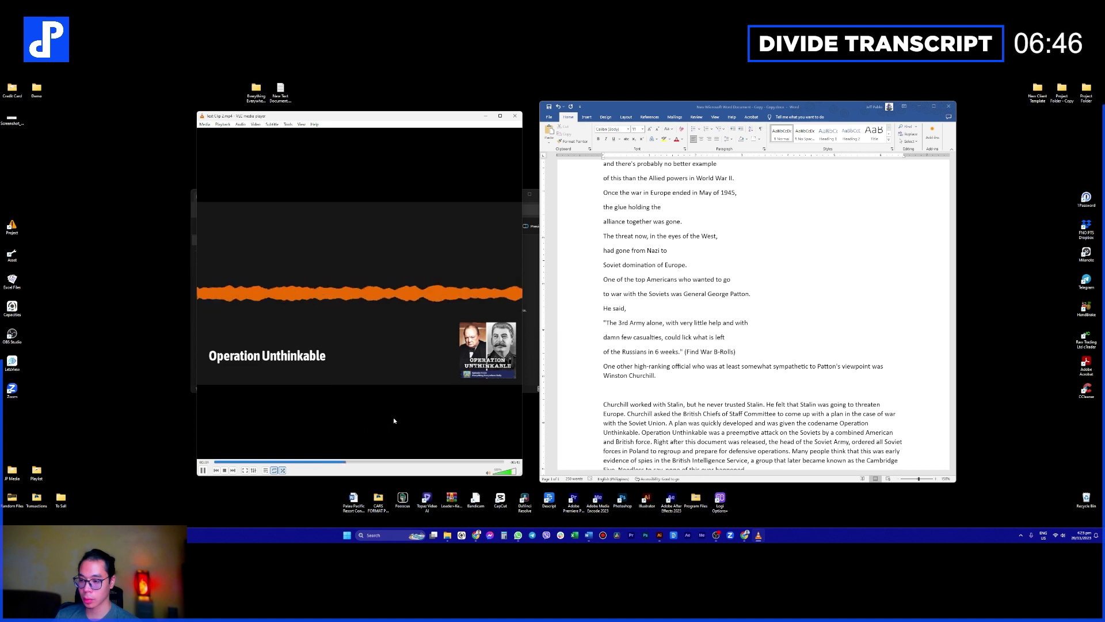
key(space)
Step: Divide the sentence about Winston Churchill into three lines, breaking it after "high-ranking official" and after "somewhat sympathetic"
click(707, 379)
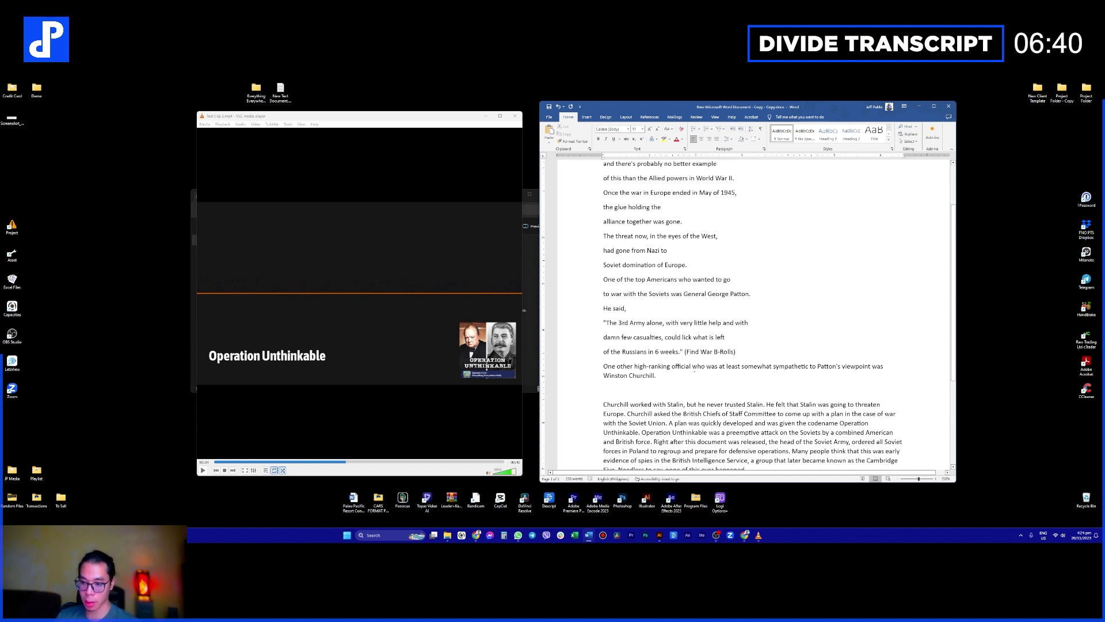
key(Return)
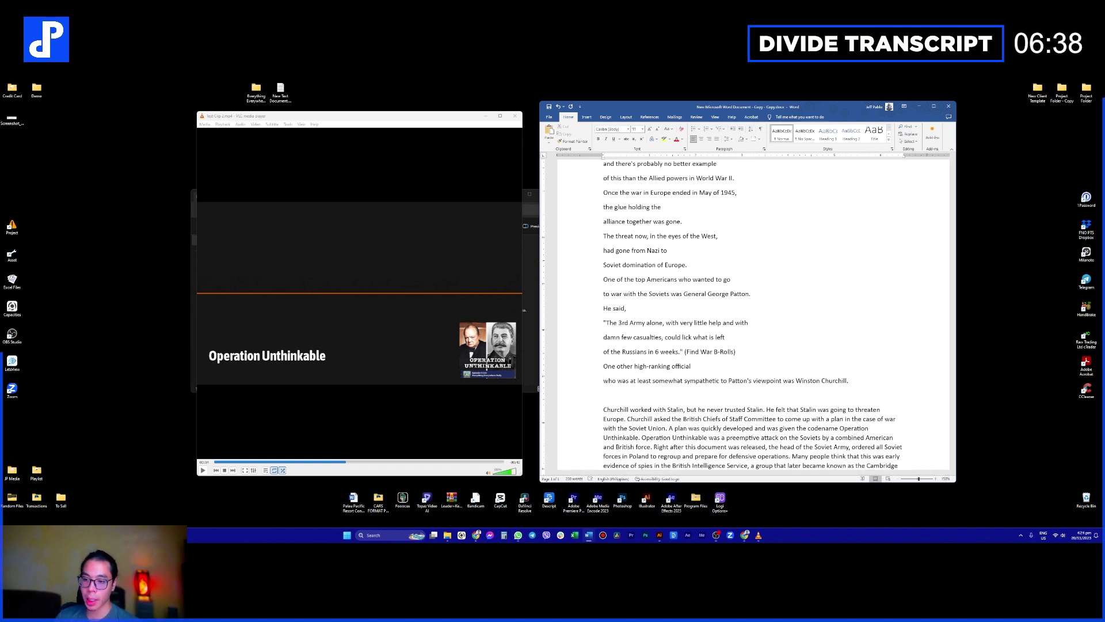
click(691, 366)
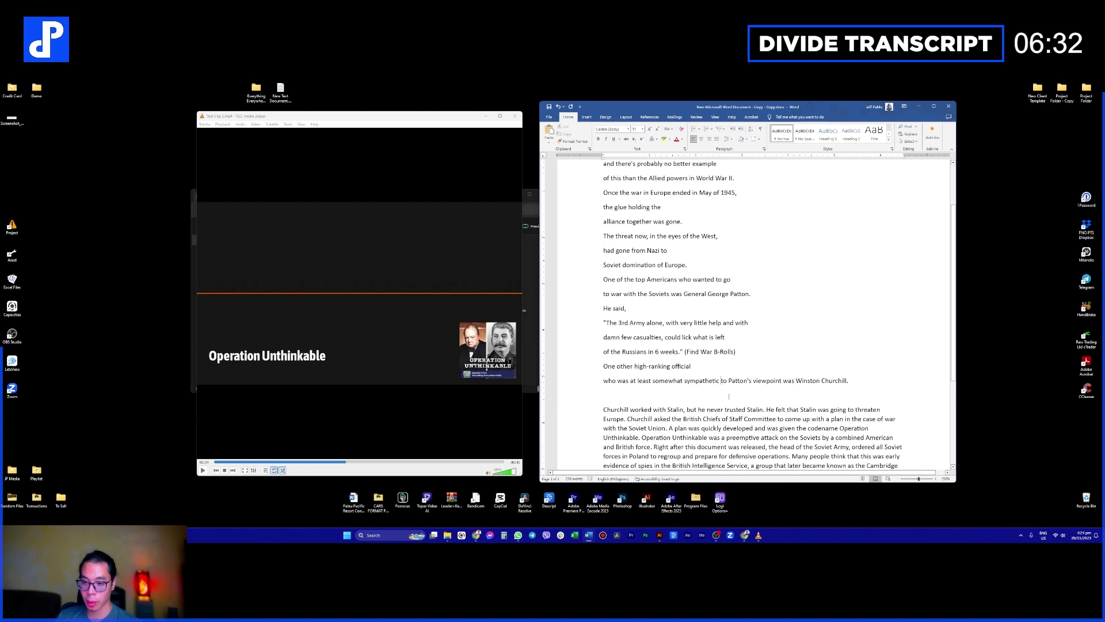
key(Return)
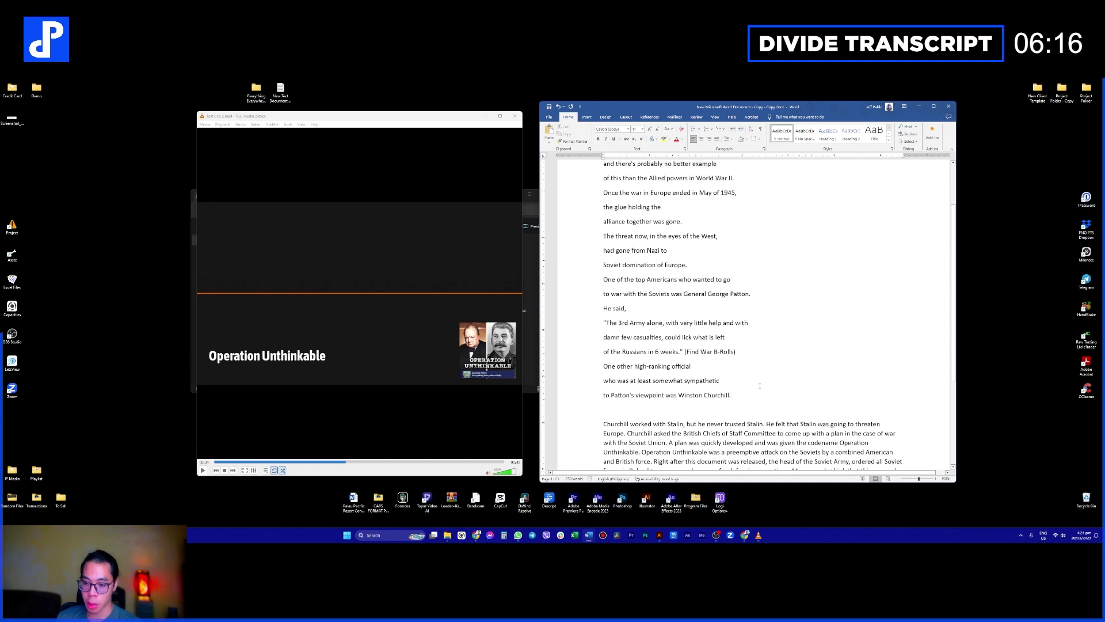
Step: Play the next sentence of the clip, break the transcript after "Churchill worked with Stalin," and remove the blank line above it
click(242, 333)
key(space)
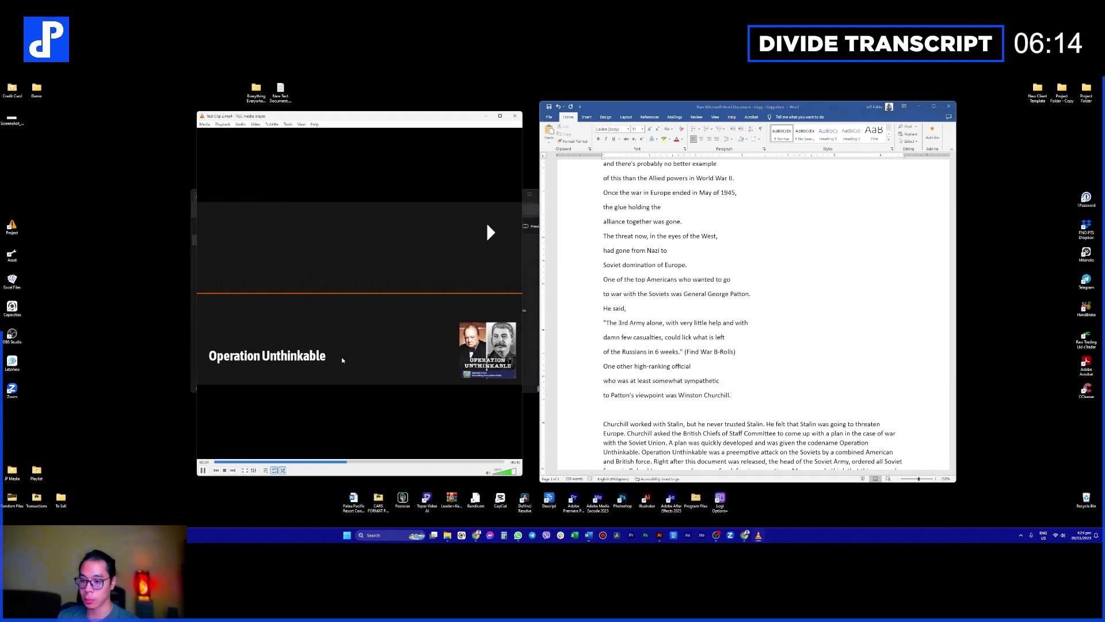
scroll(447, 346, down, 1)
scroll(777, 348, down, 1)
scroll(777, 348, down, 3)
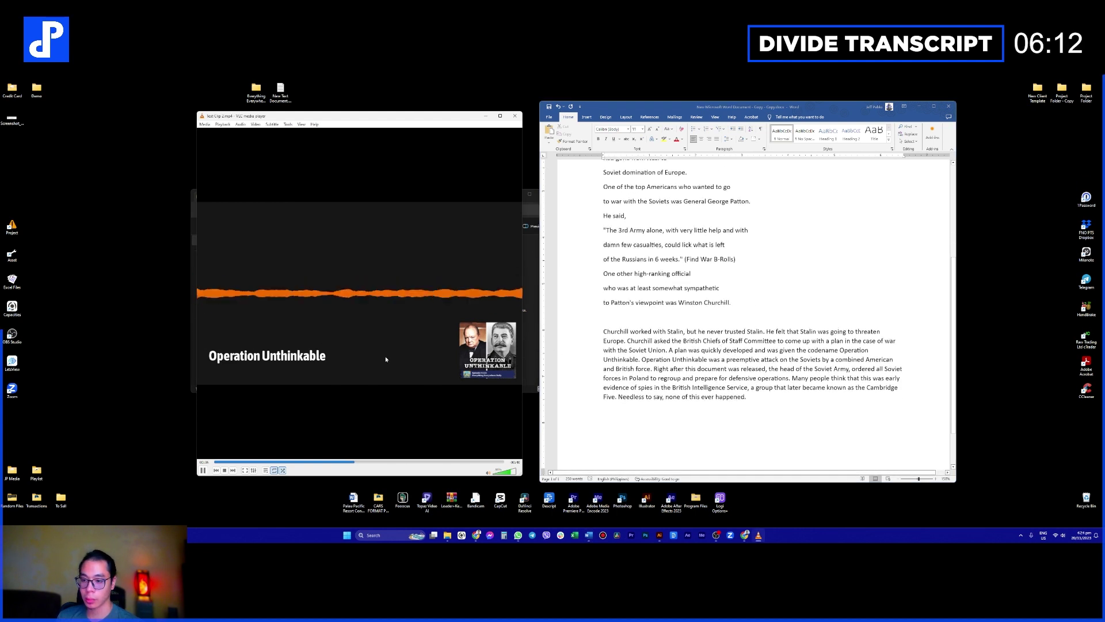
key(space)
click(603, 331)
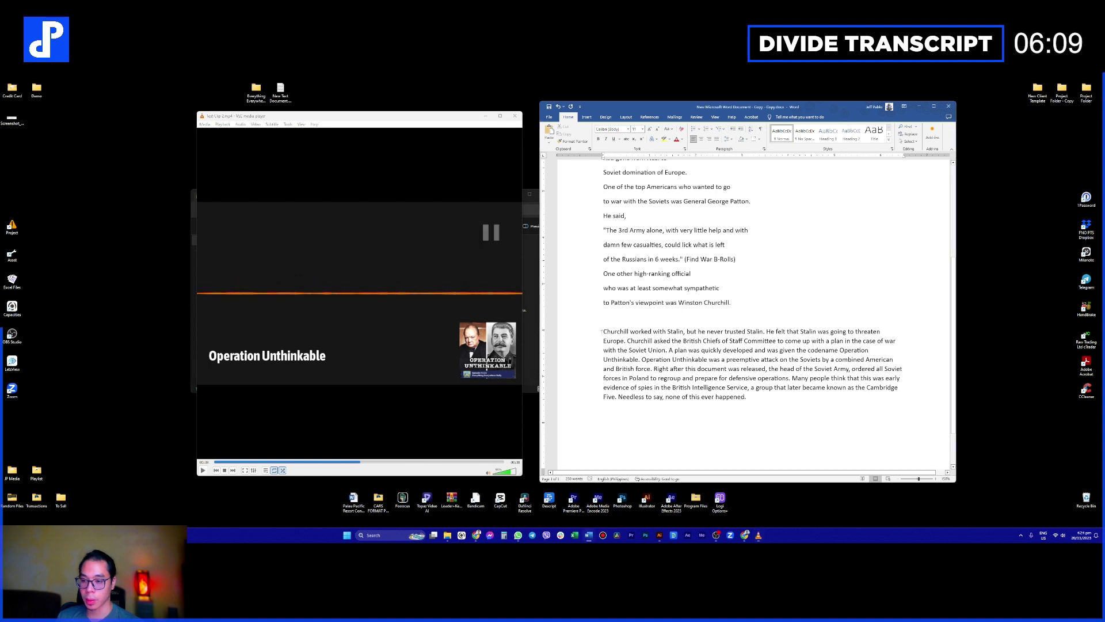
click(688, 333)
key(Return)
key(BackSpace)
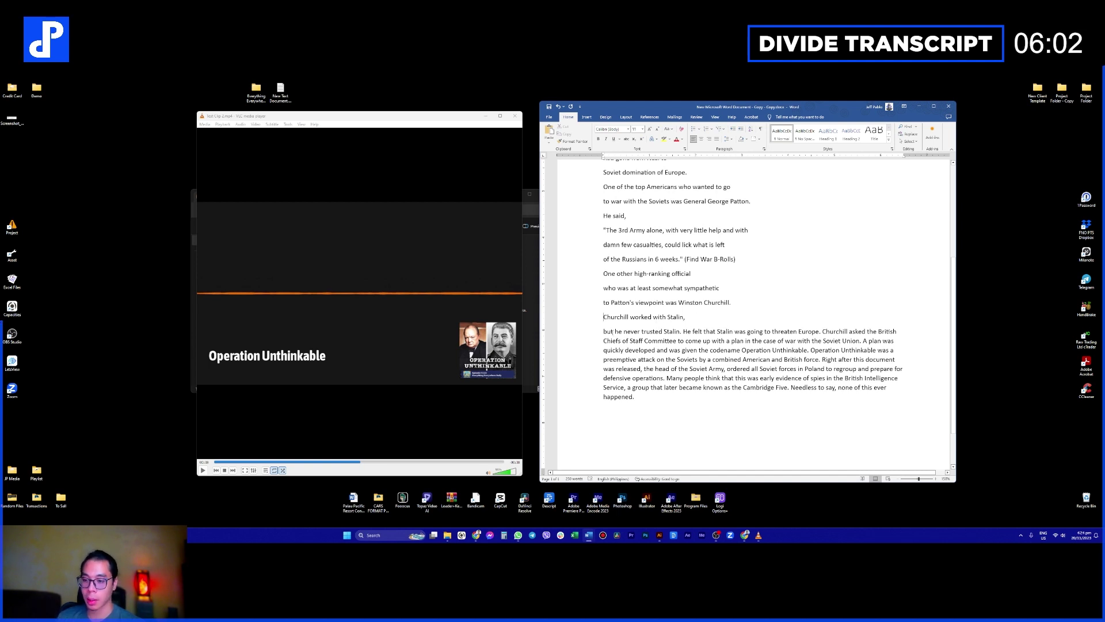
Step: Break the transcript after "but he never trusted Stalin."
click(685, 331)
key(Return)
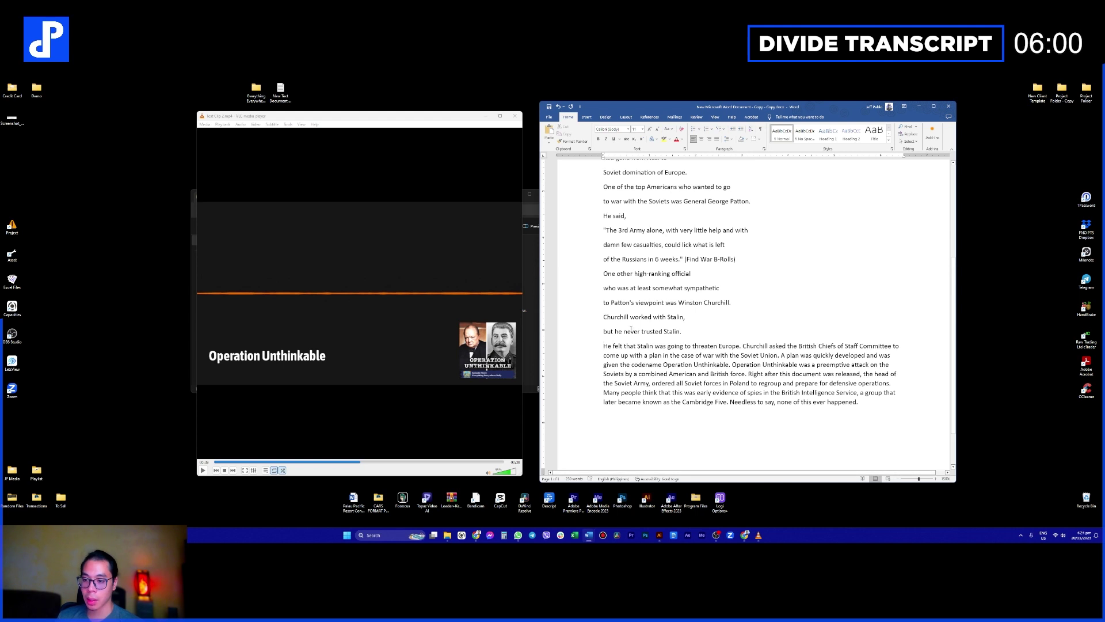
drag(603, 331, 737, 316)
click(697, 332)
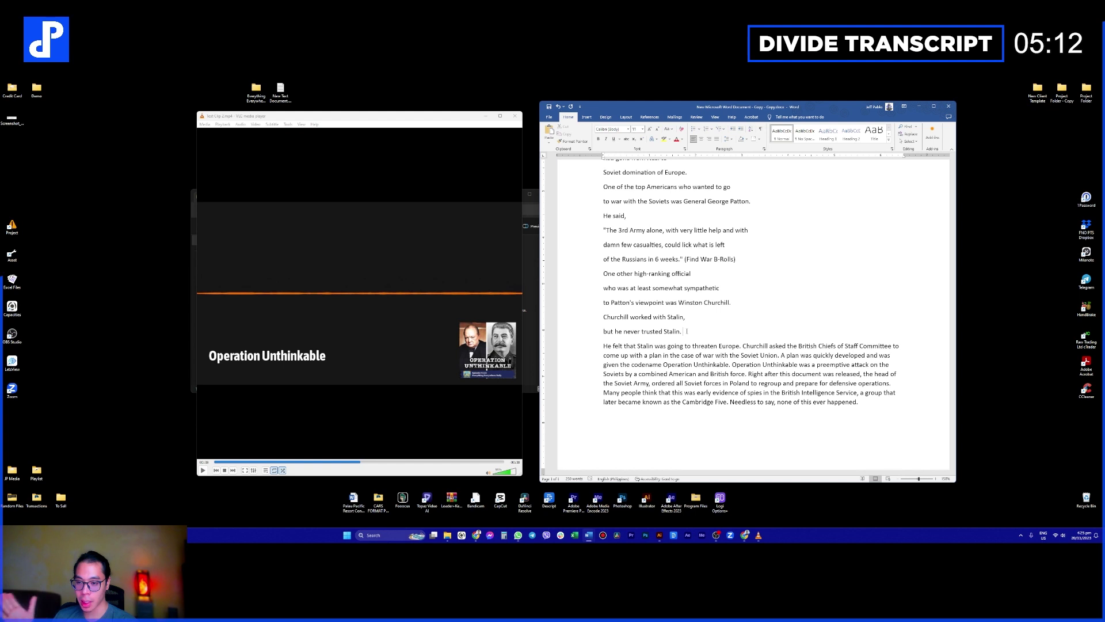
Step: Play the next sentence of the clip and break the transcript after "He felt that Stalin was going to threaten Europe."
click(480, 312)
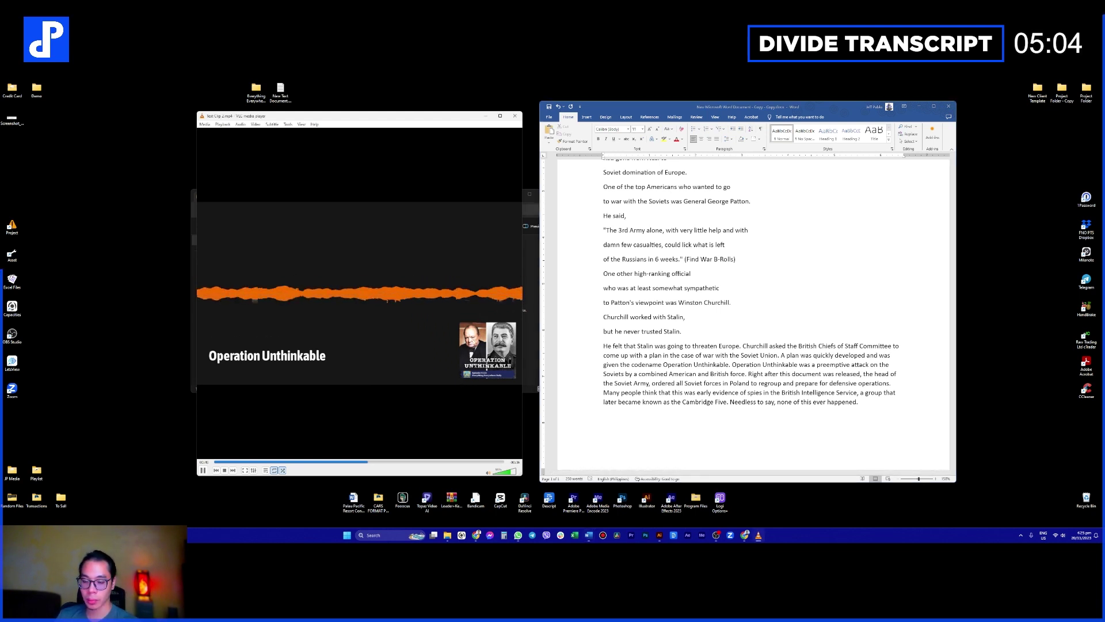
click(472, 344)
click(742, 346)
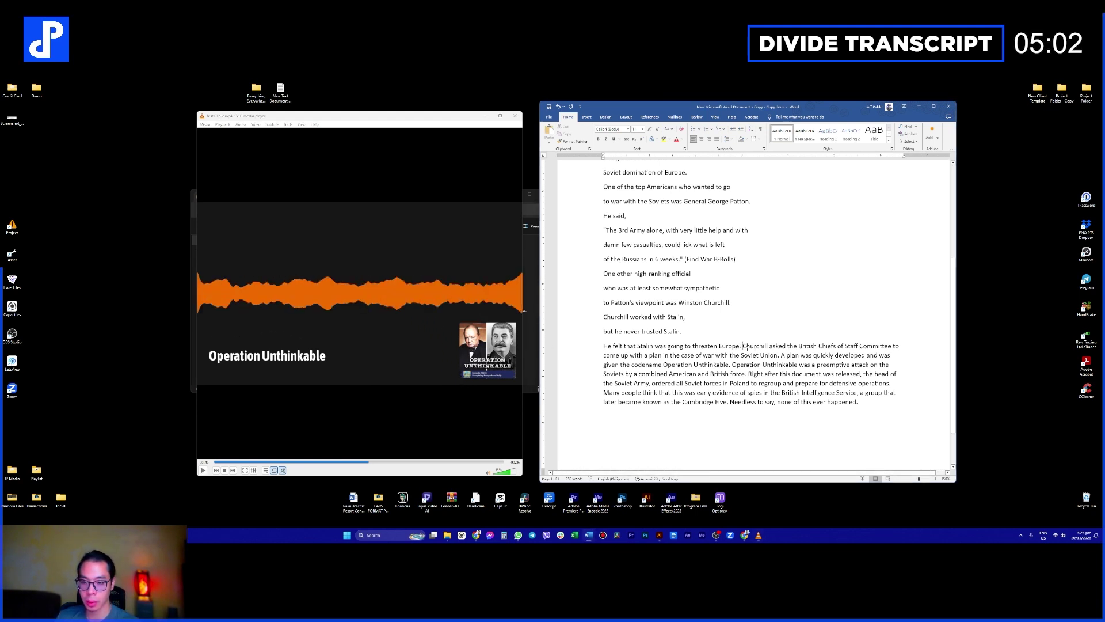
key(Return)
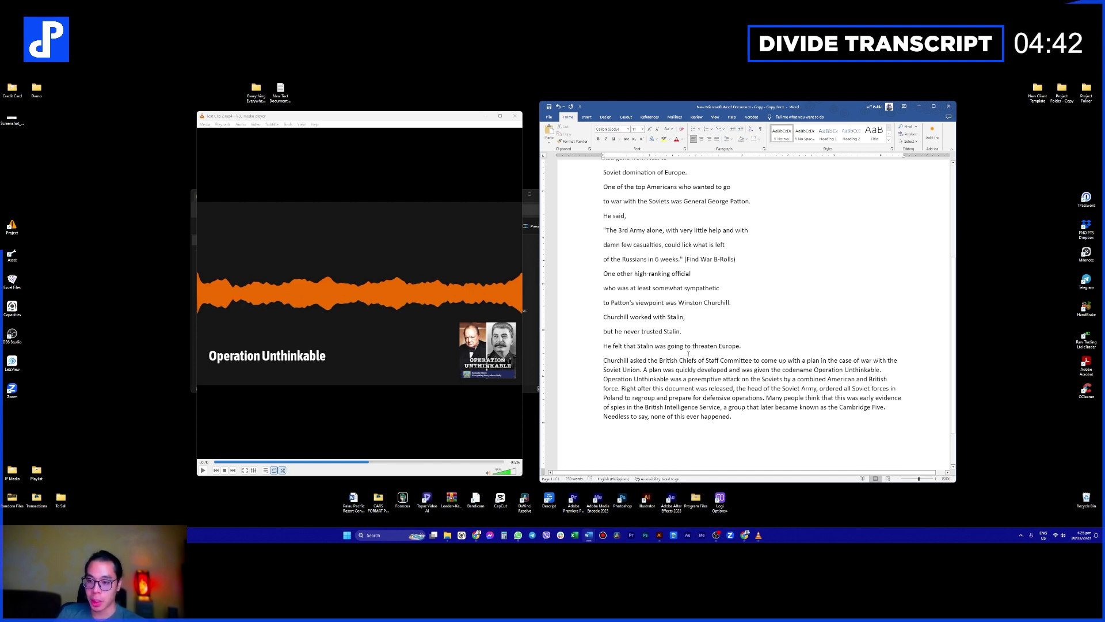
Step: Play the start of the following sentence in the clip and break the transcript after "Churchill asked the British Chiefs"
click(411, 350)
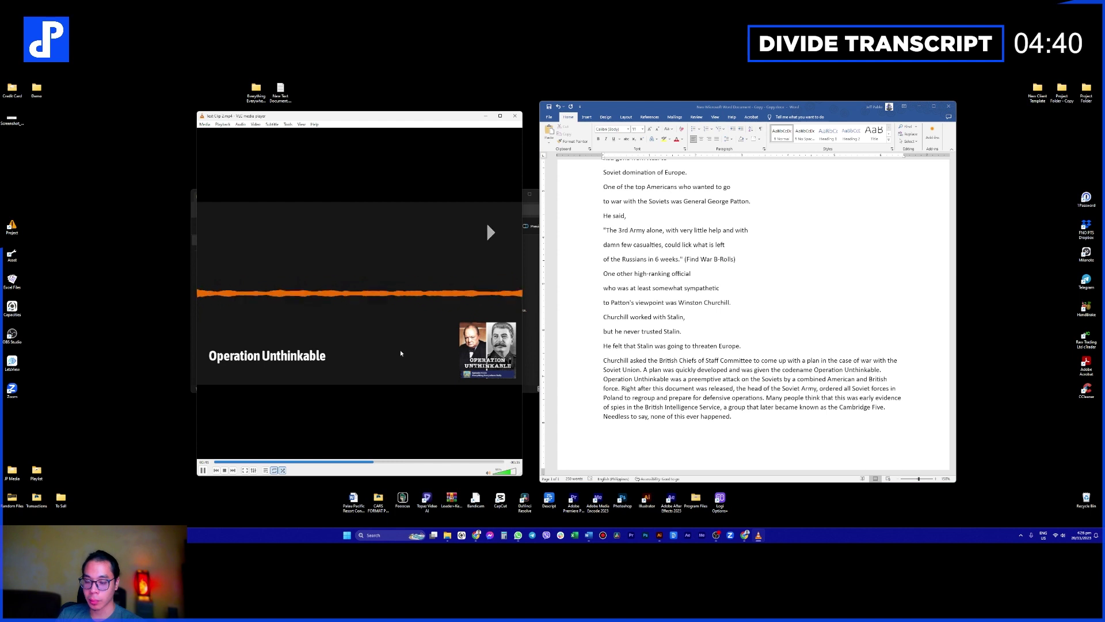
click(399, 352)
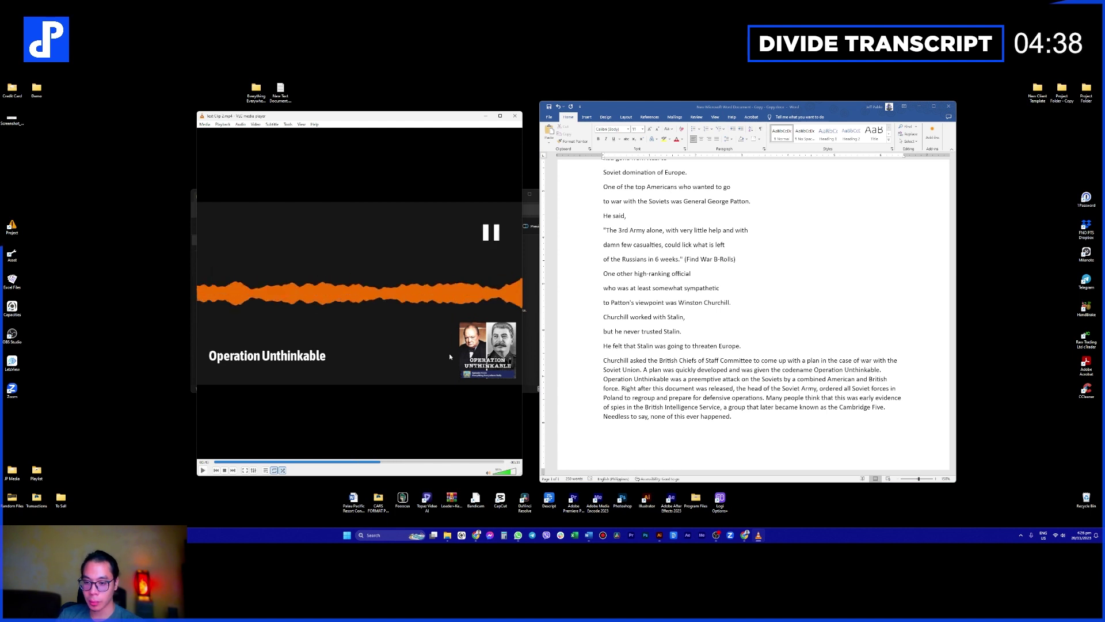
click(623, 360)
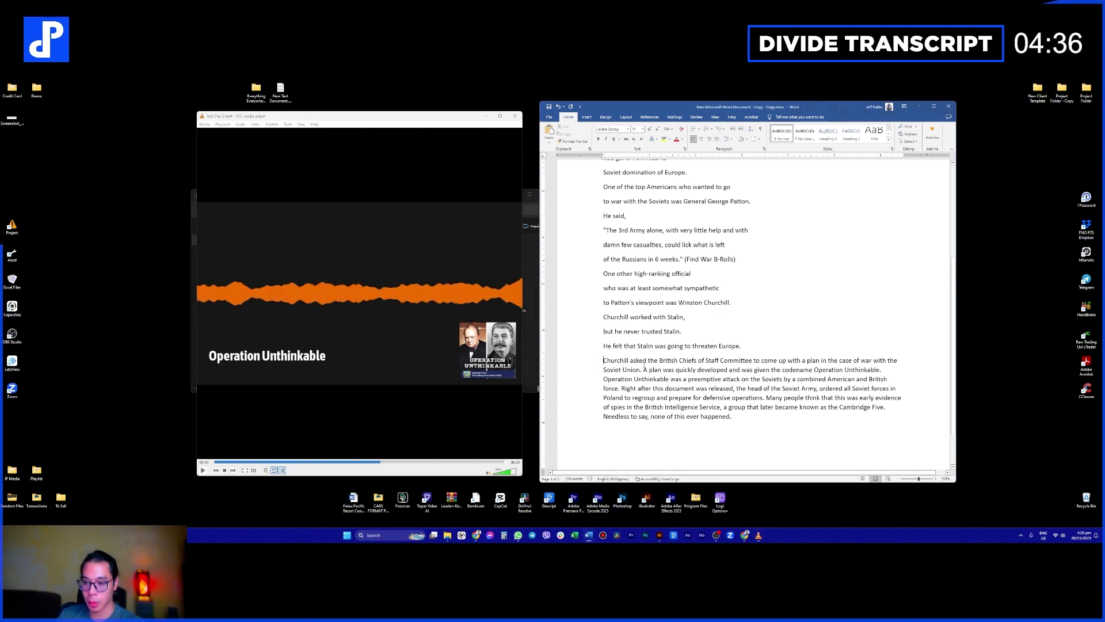
key(Home)
click(698, 360)
key(Return)
drag(603, 362, 693, 361)
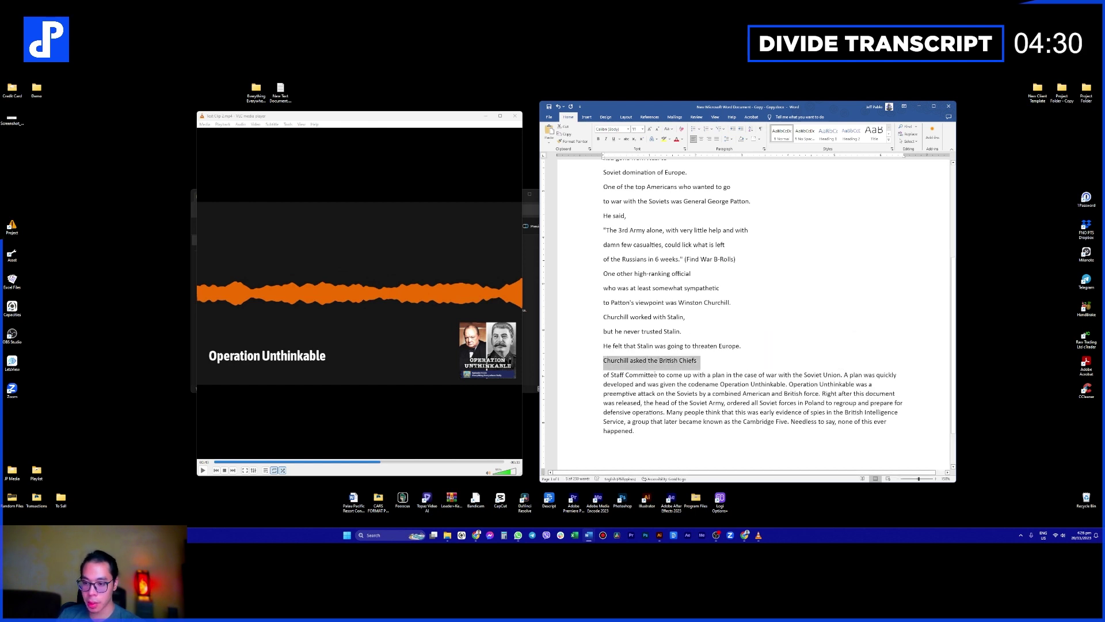
click(656, 375)
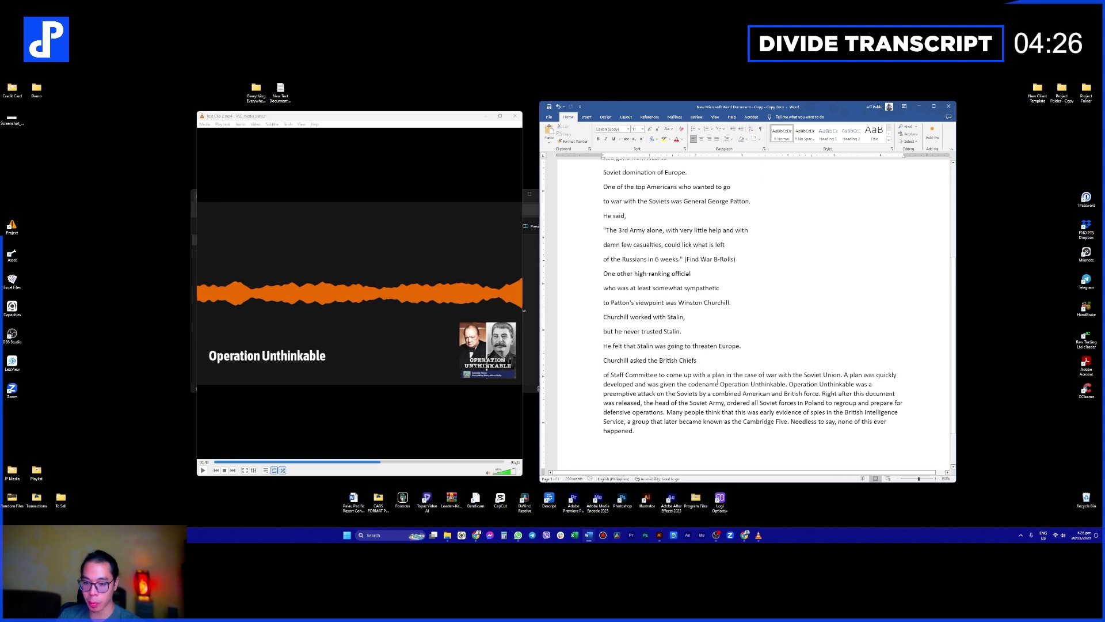
Step: Play the rest of the sentence in the clip and start a new line at "A plan was quickly developed"
click(405, 369)
key(space)
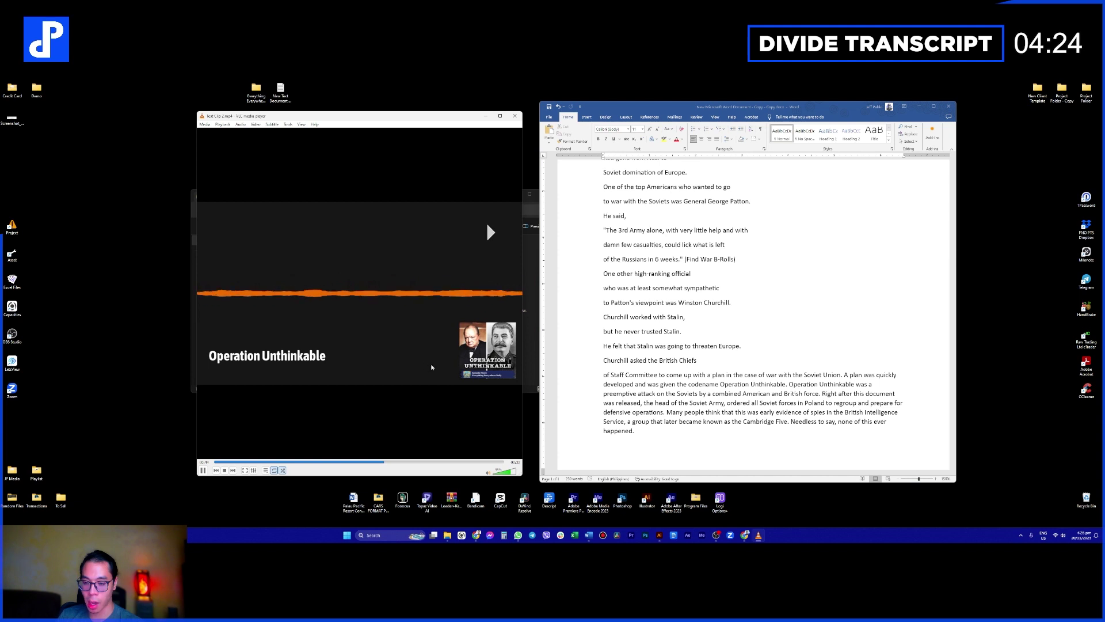
key(space)
click(843, 375)
key(BackSpace)
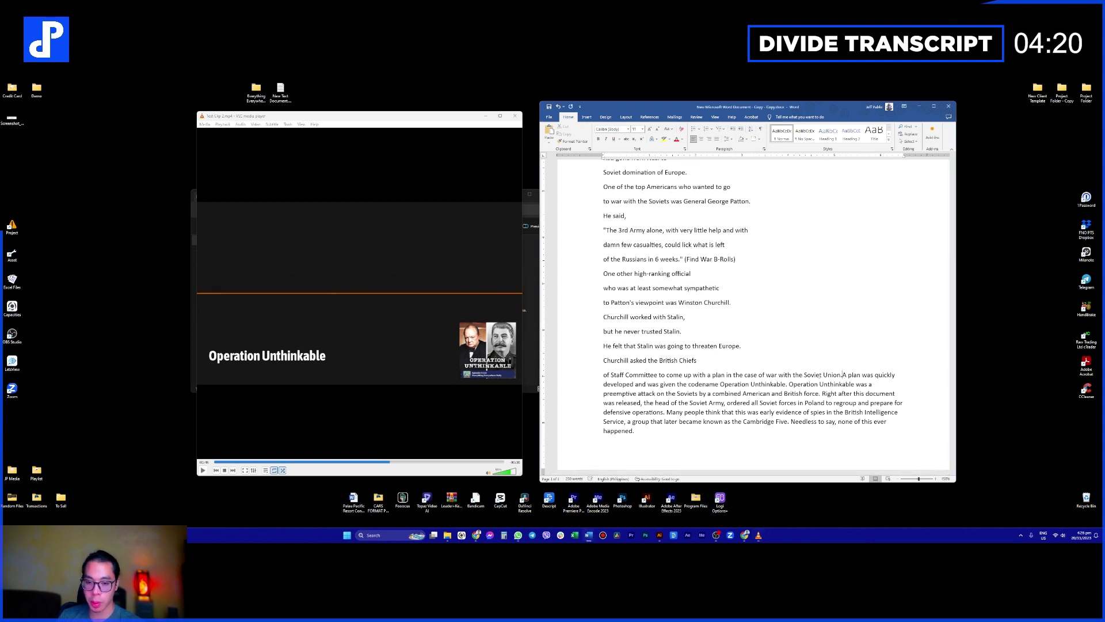
key(Return)
Step: Split the "of Staff Committee" line in two, breaking it after "to come up with a"
drag(640, 375, 842, 374)
click(666, 375)
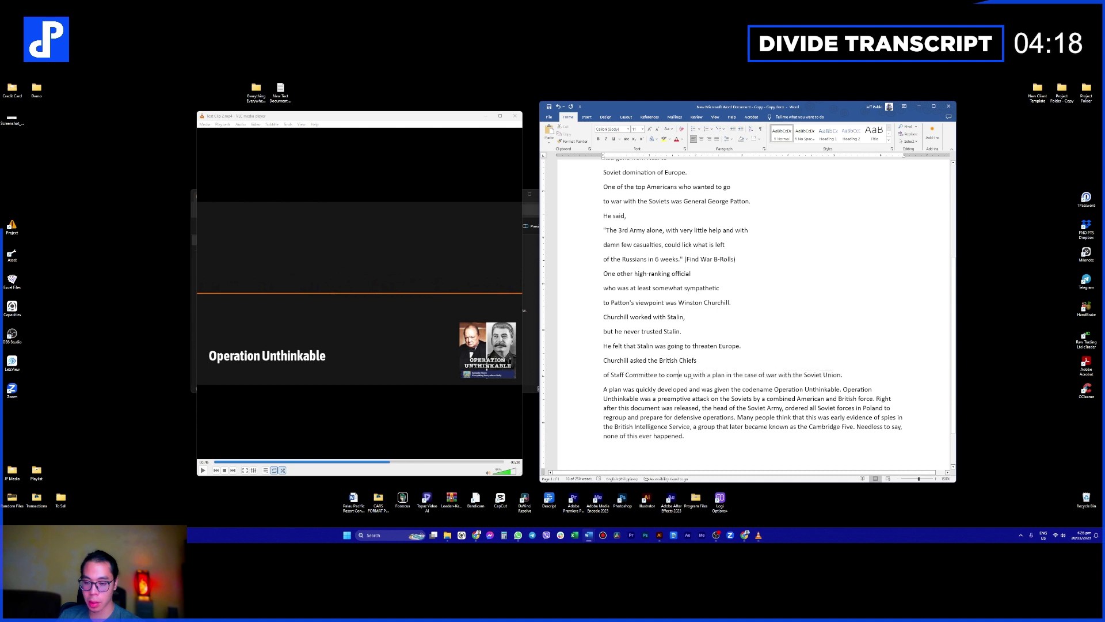
drag(841, 375, 711, 375)
click(706, 375)
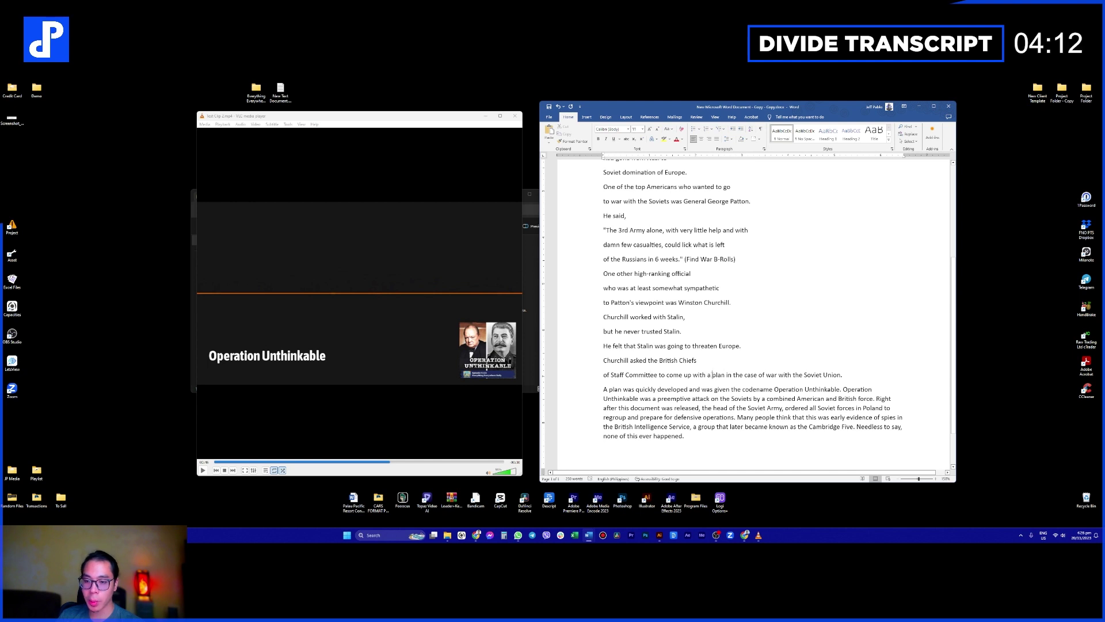
key(Return)
drag(711, 375, 602, 375)
drag(736, 389, 586, 385)
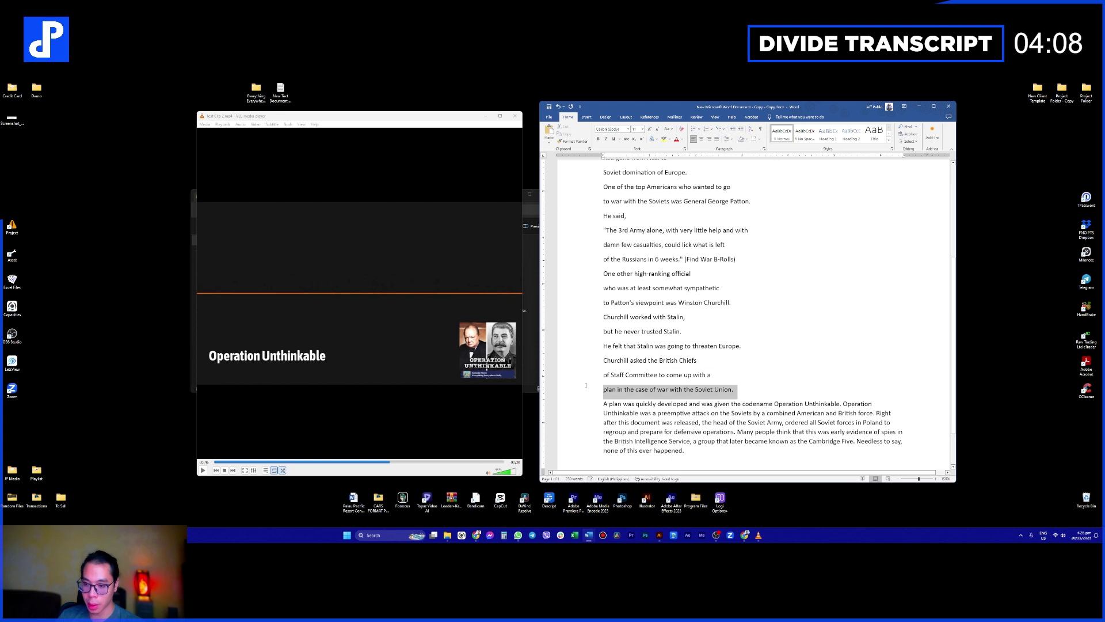
click(687, 394)
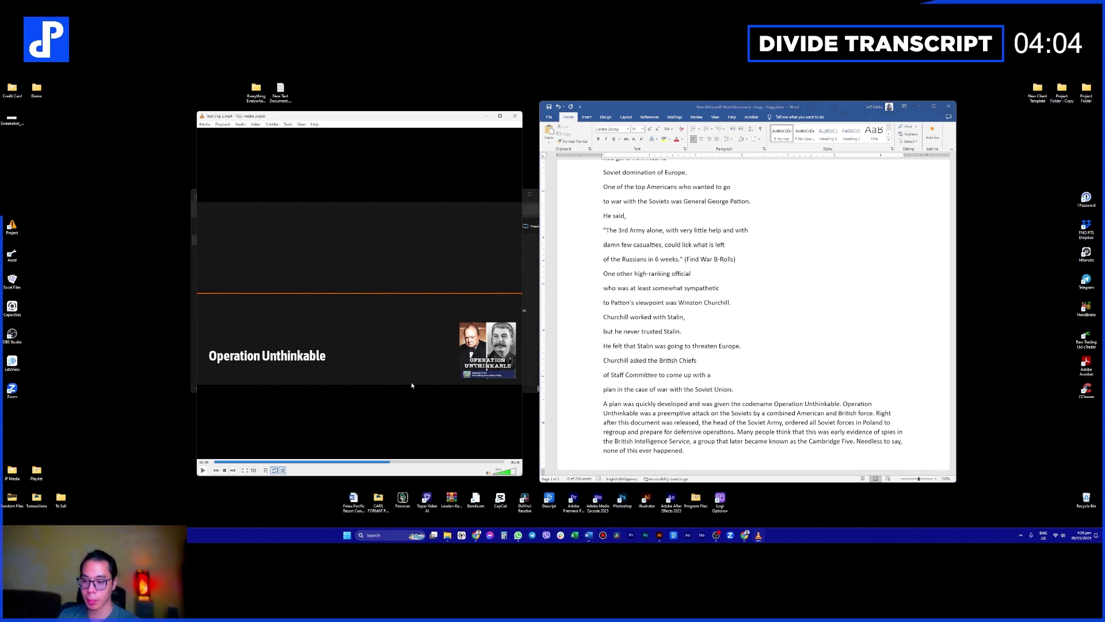
Step: Play the next sentence of the clip and break the transcript after "was given the codename" and after "Operation Unthinkable."
click(439, 374)
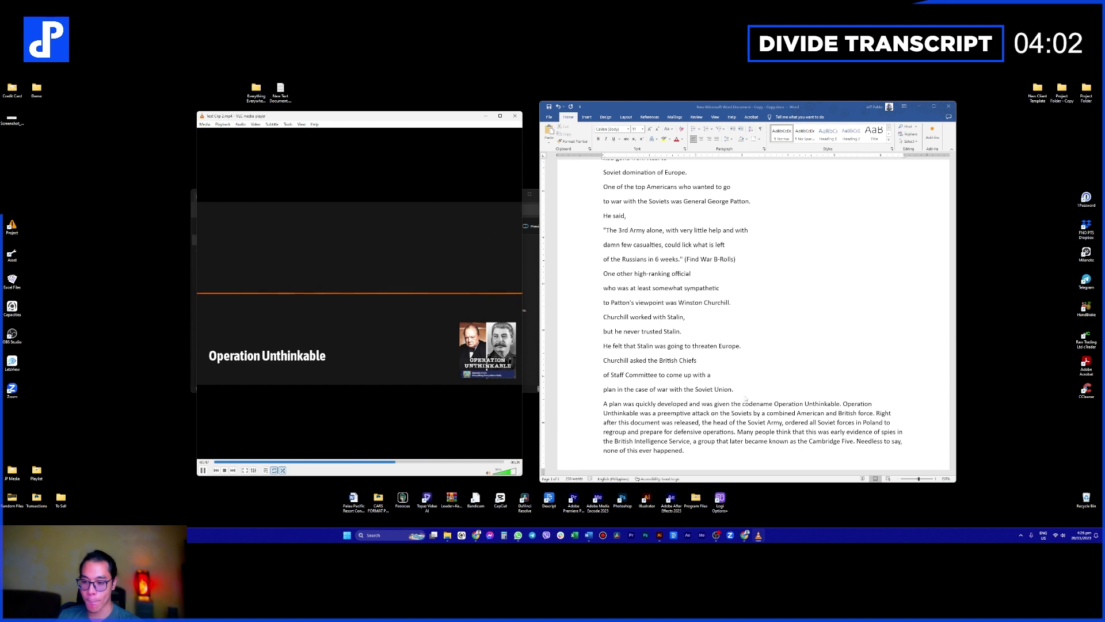
scroll(745, 398, down, 2)
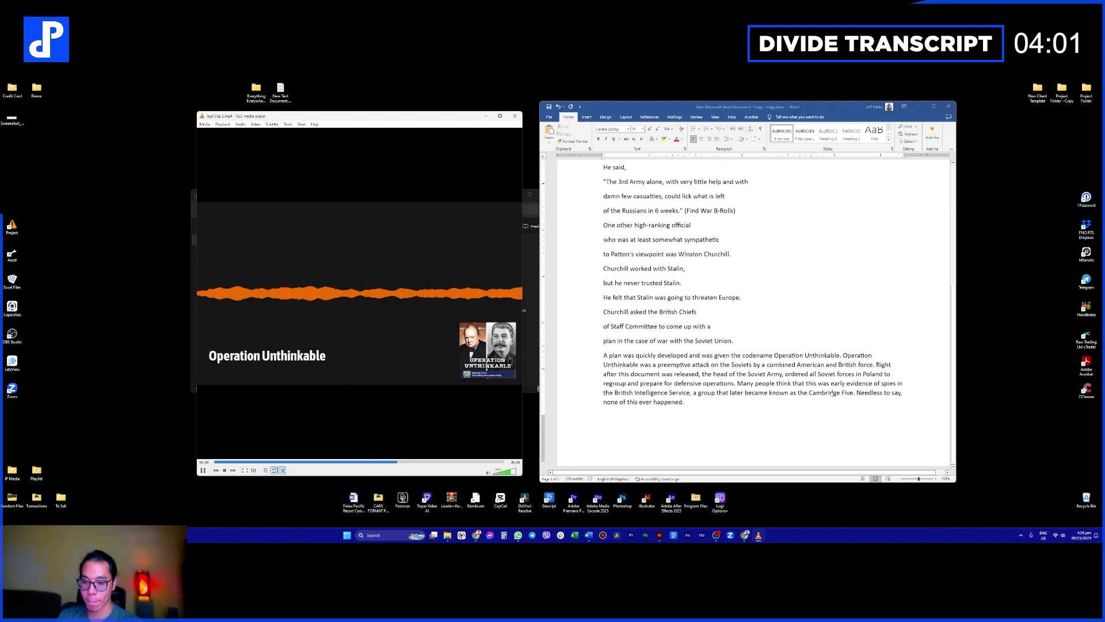
key(space)
click(774, 349)
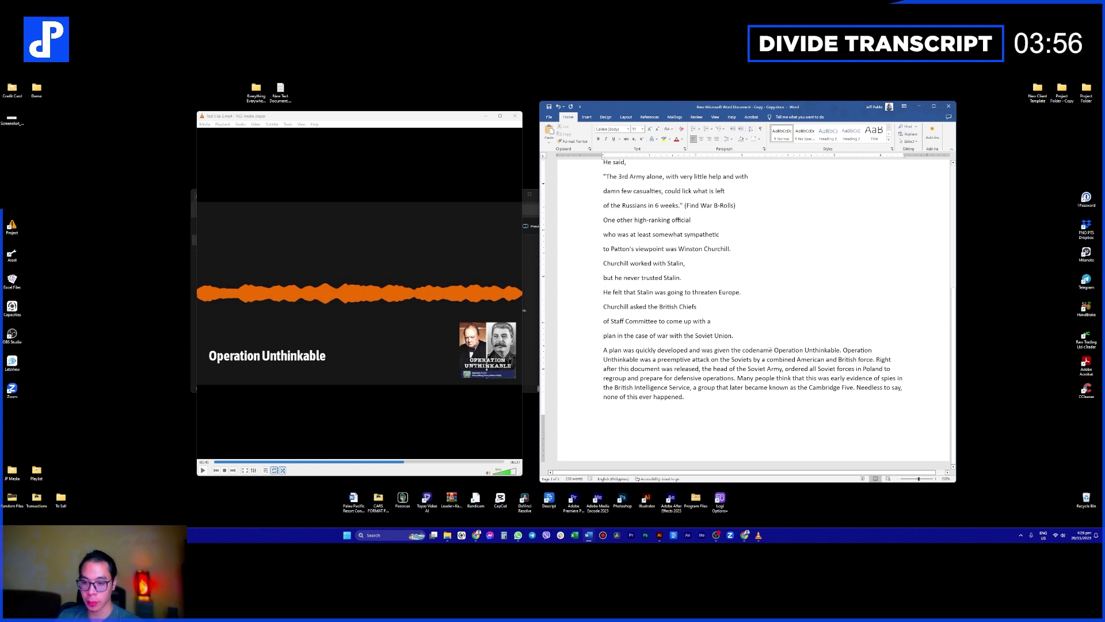
key(Return)
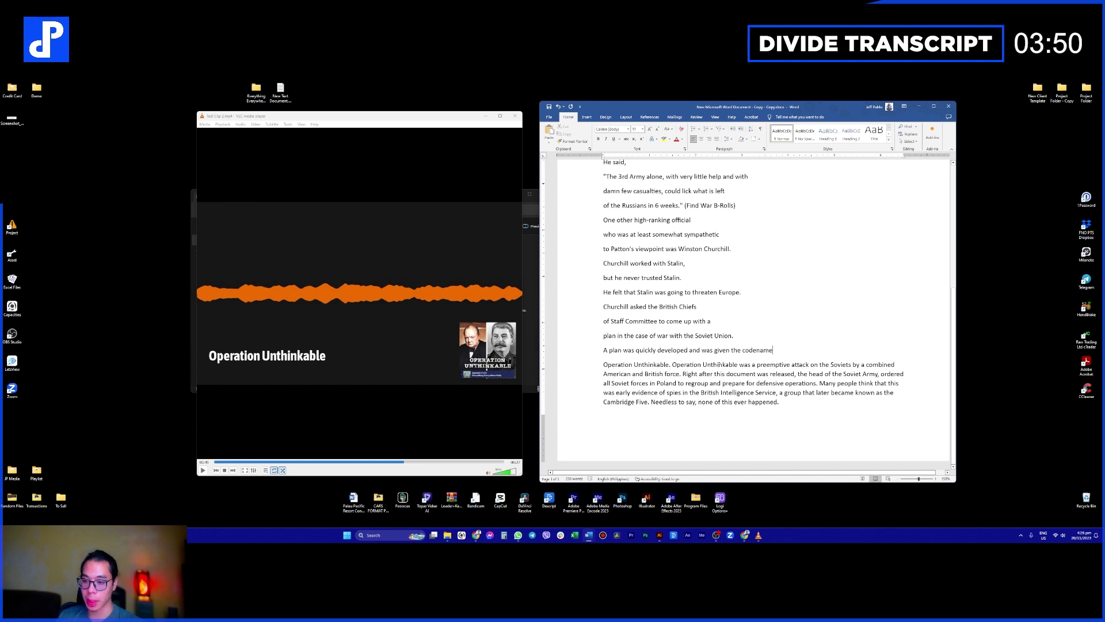
key(Return)
Step: Make the separate "Operation Unthinkable." line bold and enlarge its font by two size steps
drag(686, 370, 601, 367)
key(ctrl+b)
click(649, 129)
click(649, 129)
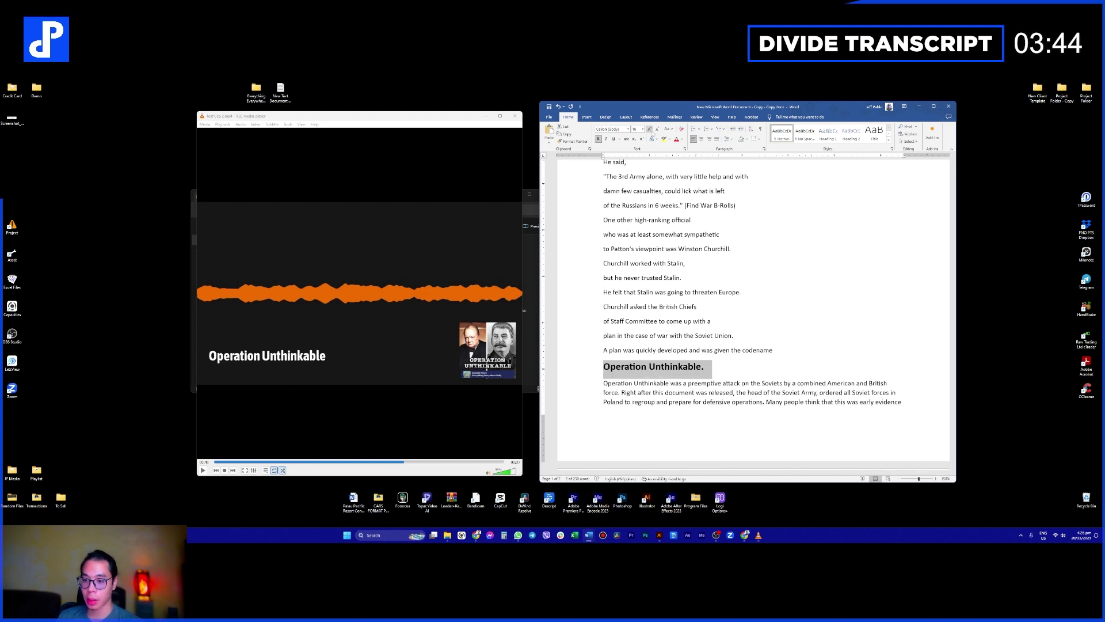
click(725, 366)
scroll(769, 364, down, 2)
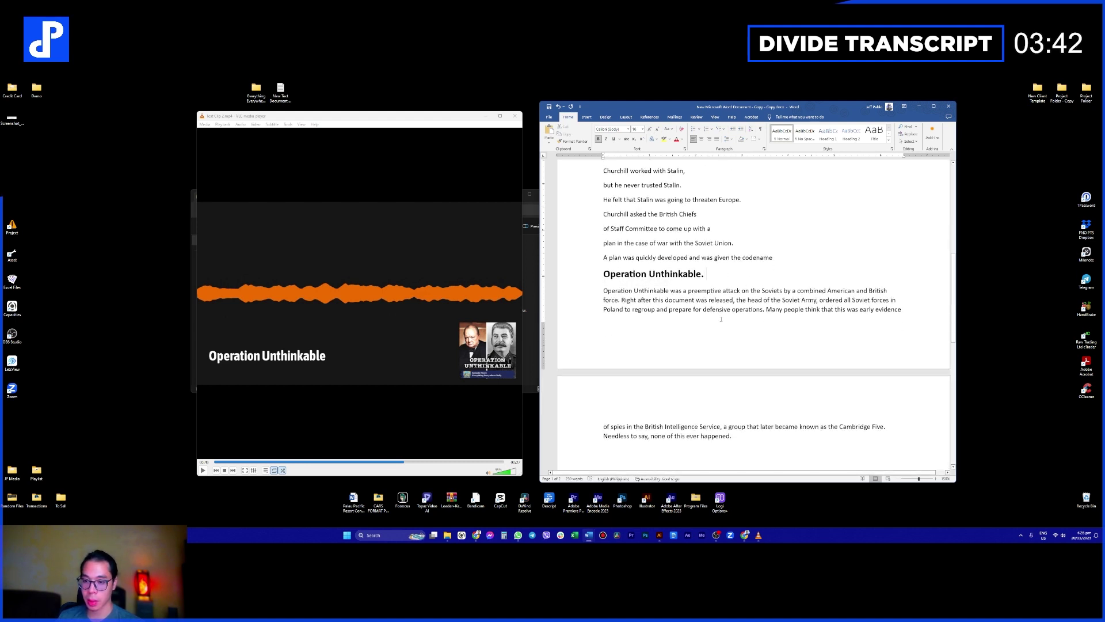
Step: Play the next sentence of the clip and break the transcript after "Operation Unthinkable was a preemptive attack on the"
scroll(728, 314, up, 4)
scroll(727, 314, down, 4)
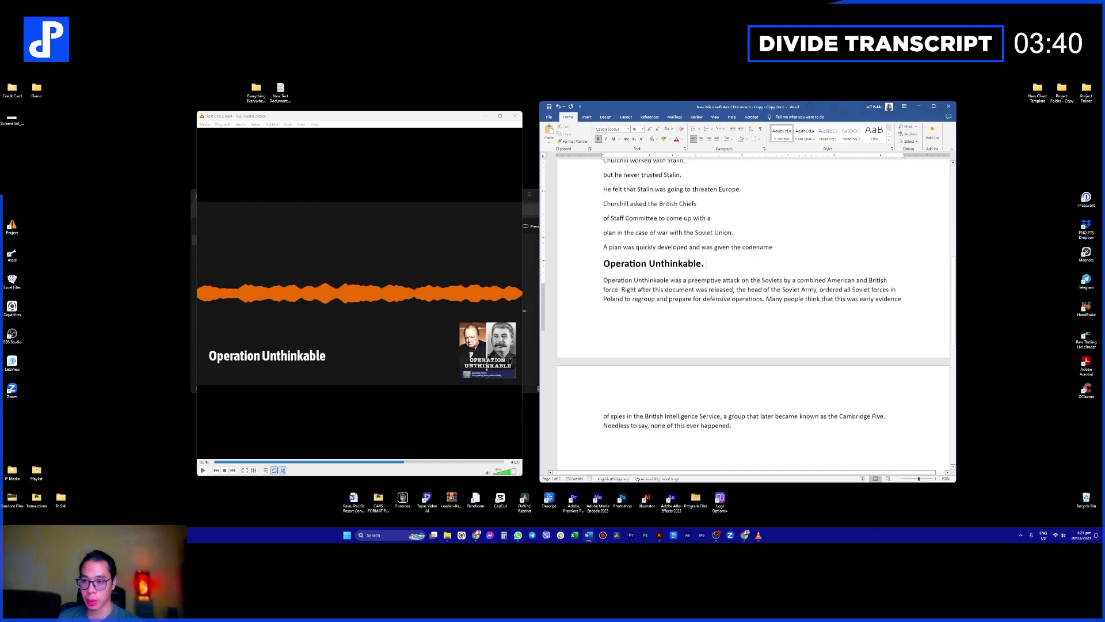
click(486, 222)
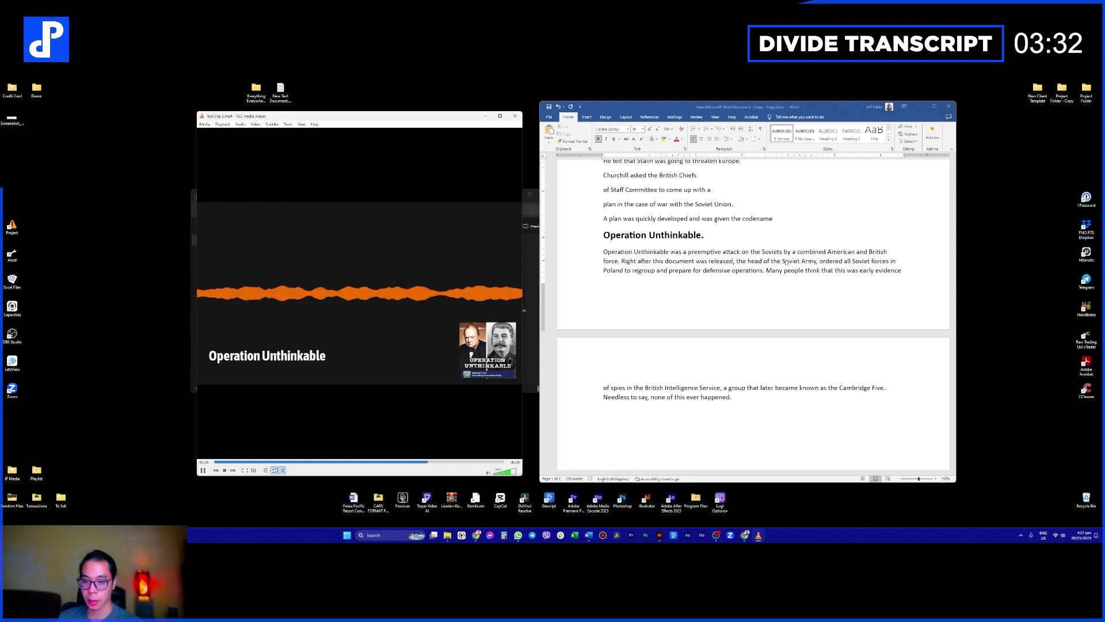
key(space)
click(706, 234)
click(766, 270)
key(Return)
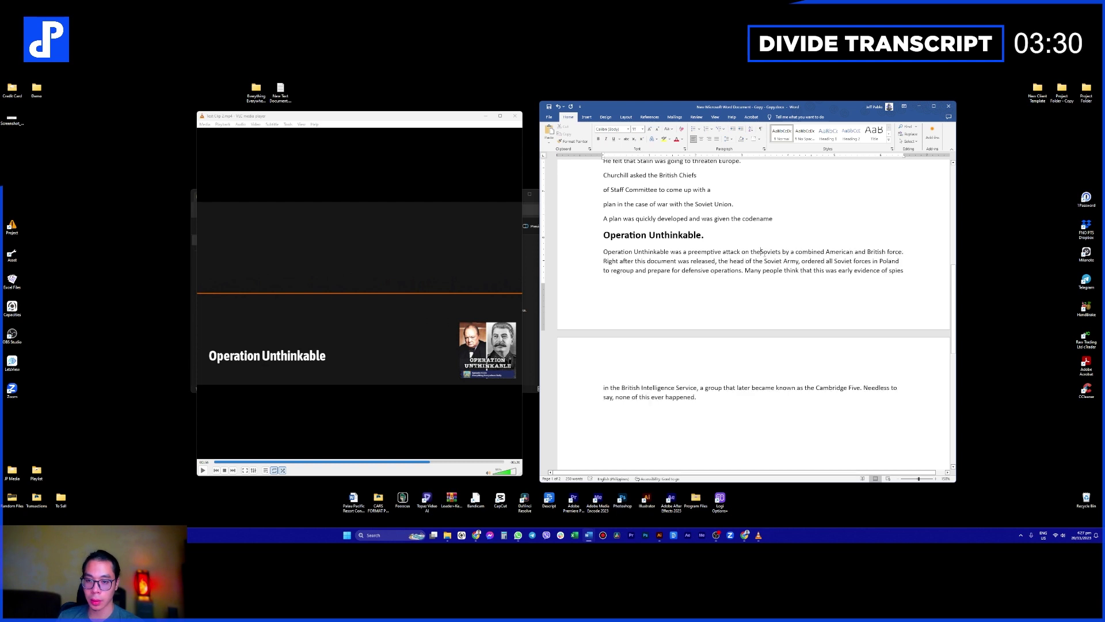
click(747, 252)
key(Return)
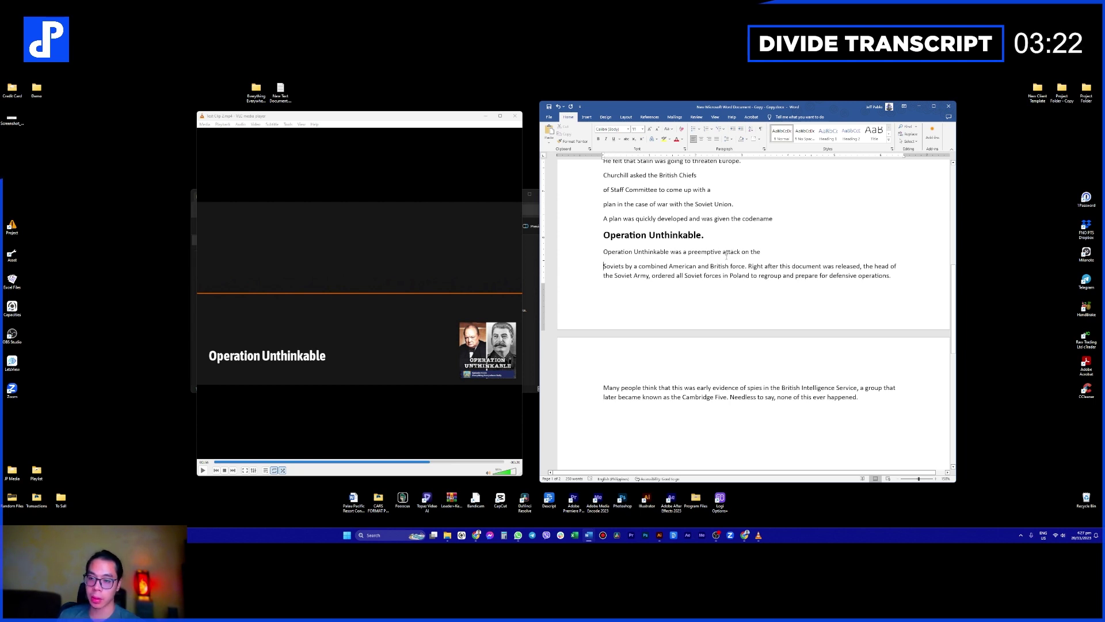
Step: Break the line starting with "Soviets by a combined" after "American and British force."
drag(604, 265, 698, 266)
click(697, 266)
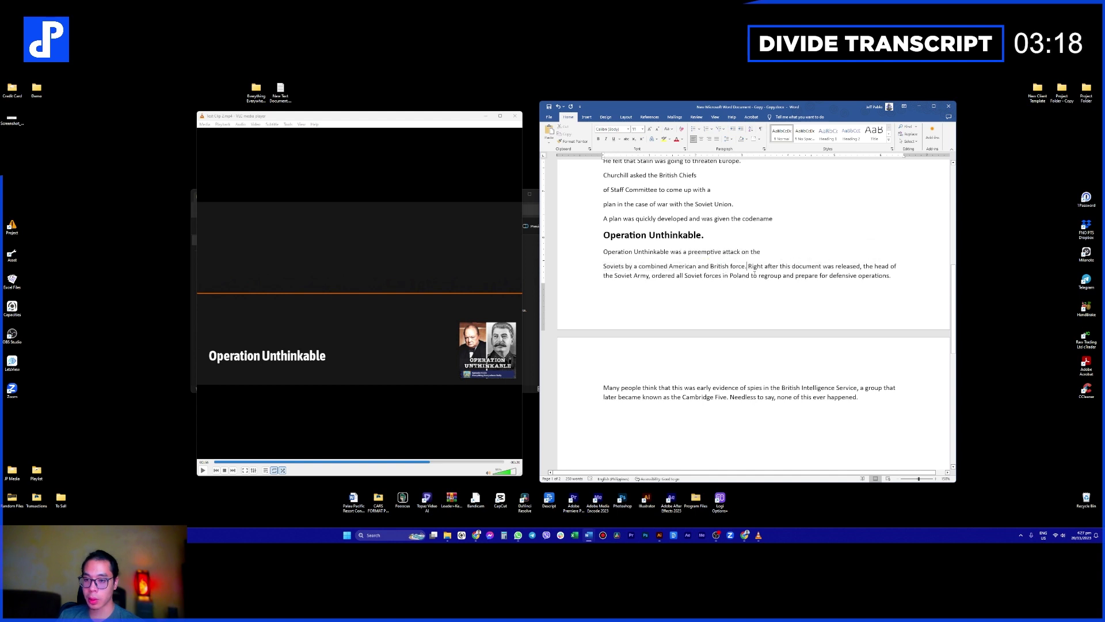
key(ctrl+Return)
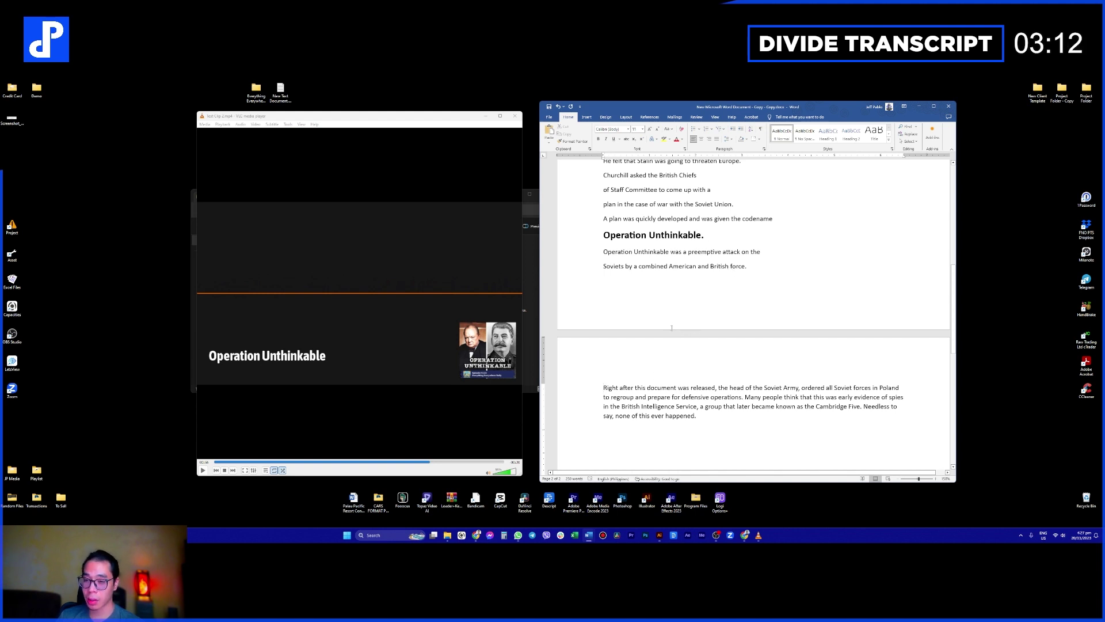
Step: Play the next phrase of the clip and break the transcript after "Right after this document was released,"
click(385, 329)
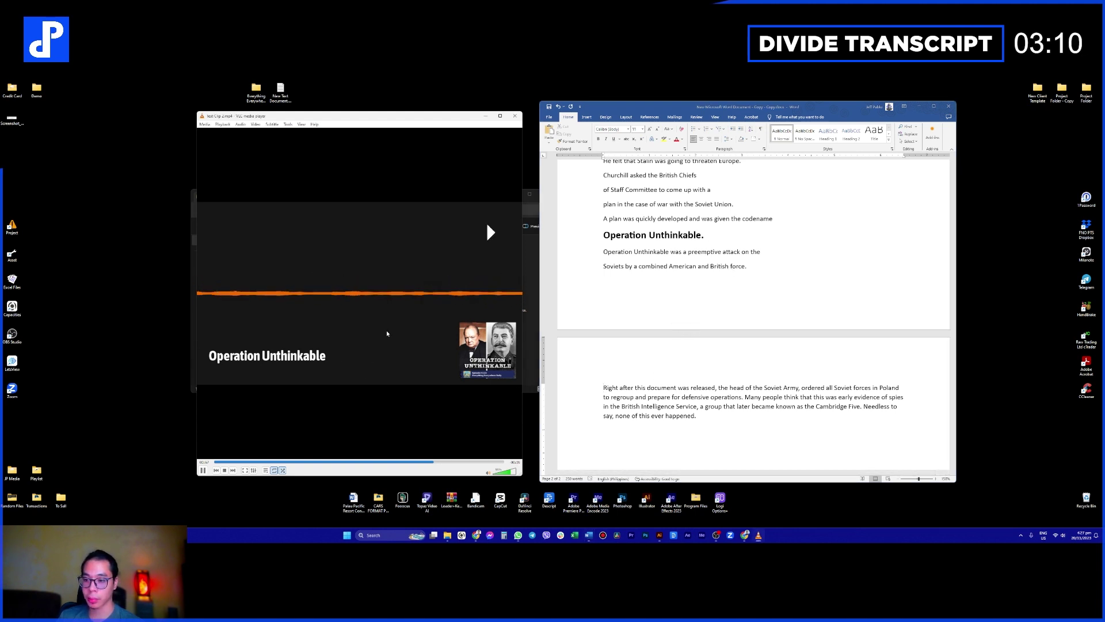
click(426, 369)
click(722, 390)
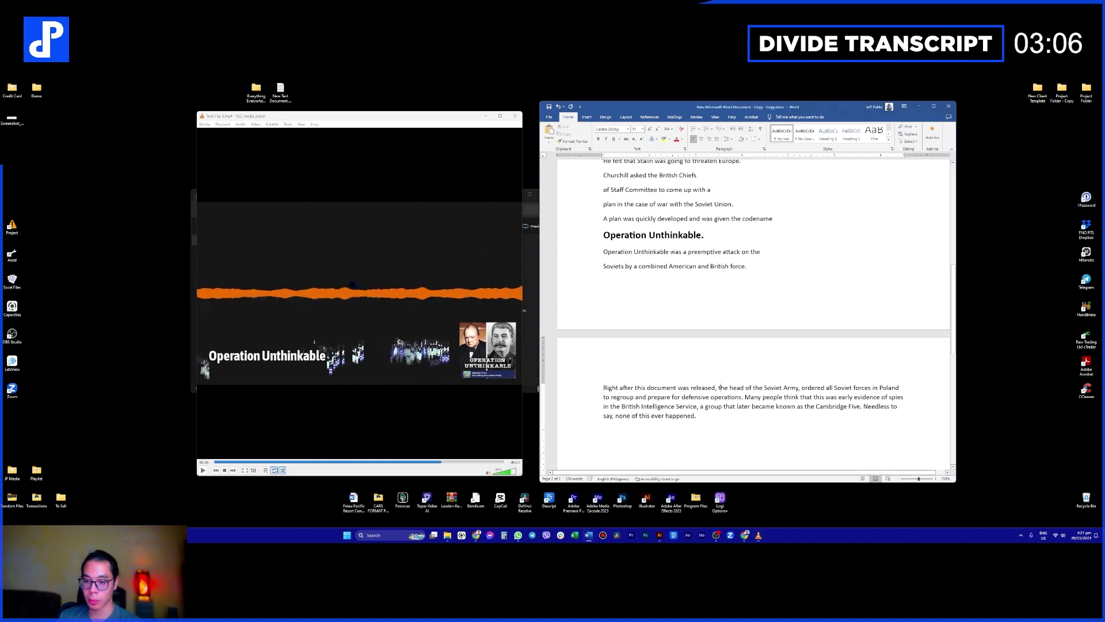
key(Return)
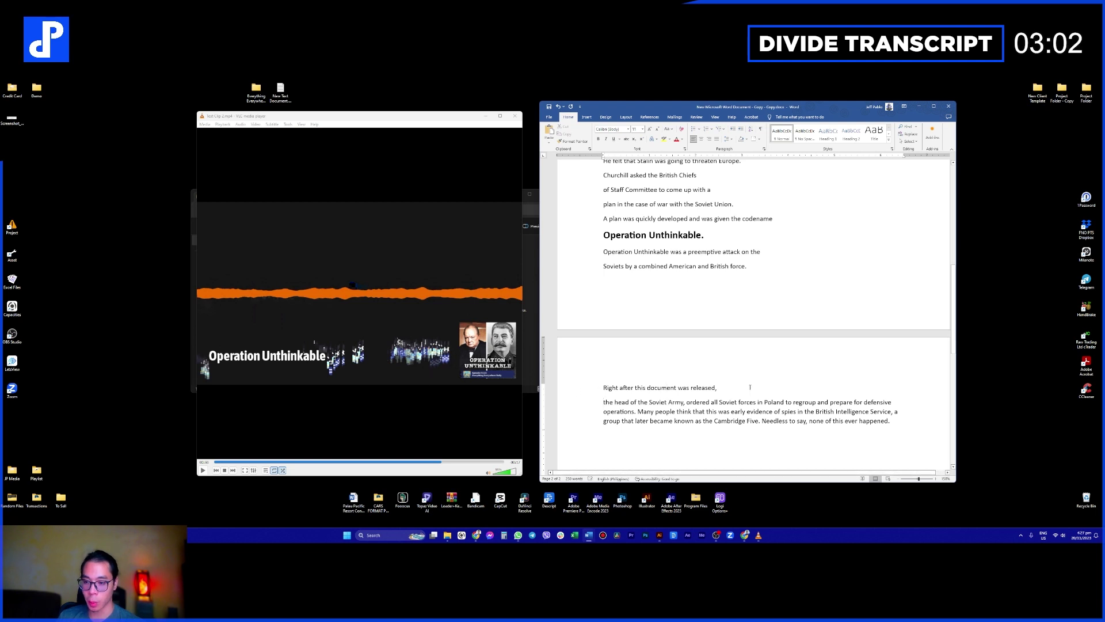
click(742, 390)
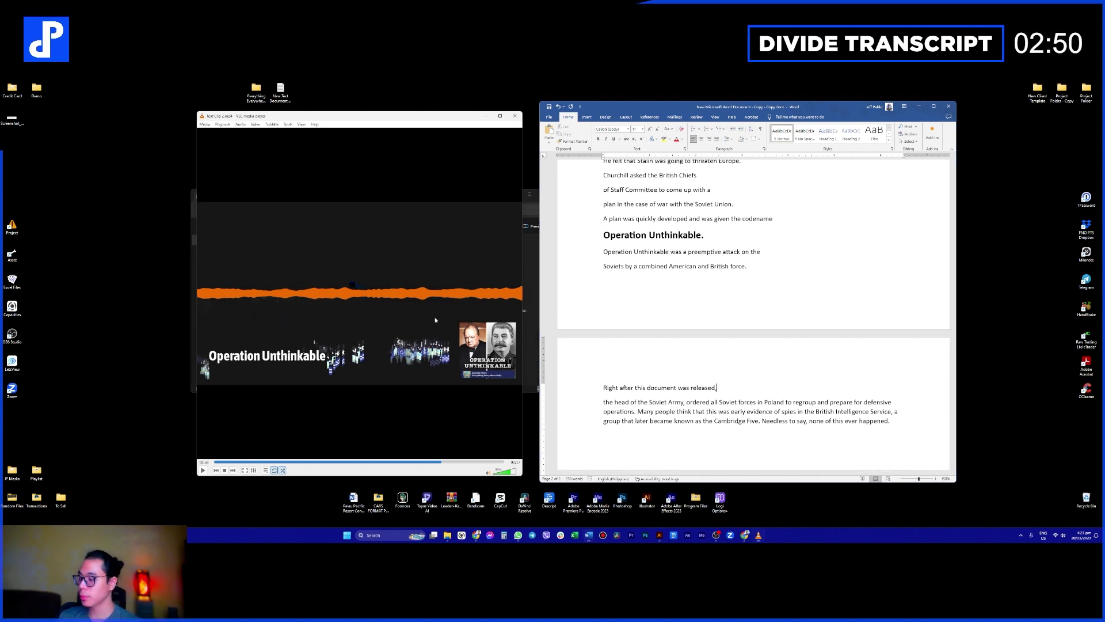
Step: Play the rest of the sentence and break the transcript after "ordered all Soviet forces in" and after "prepare for defensive operations."
key(space)
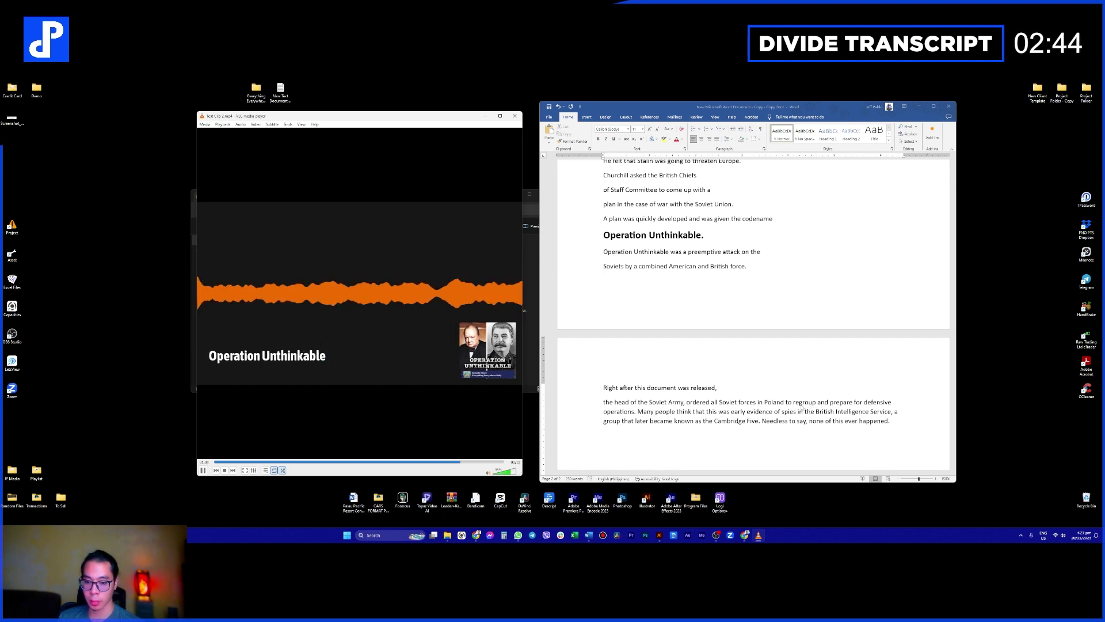
key(space)
click(782, 389)
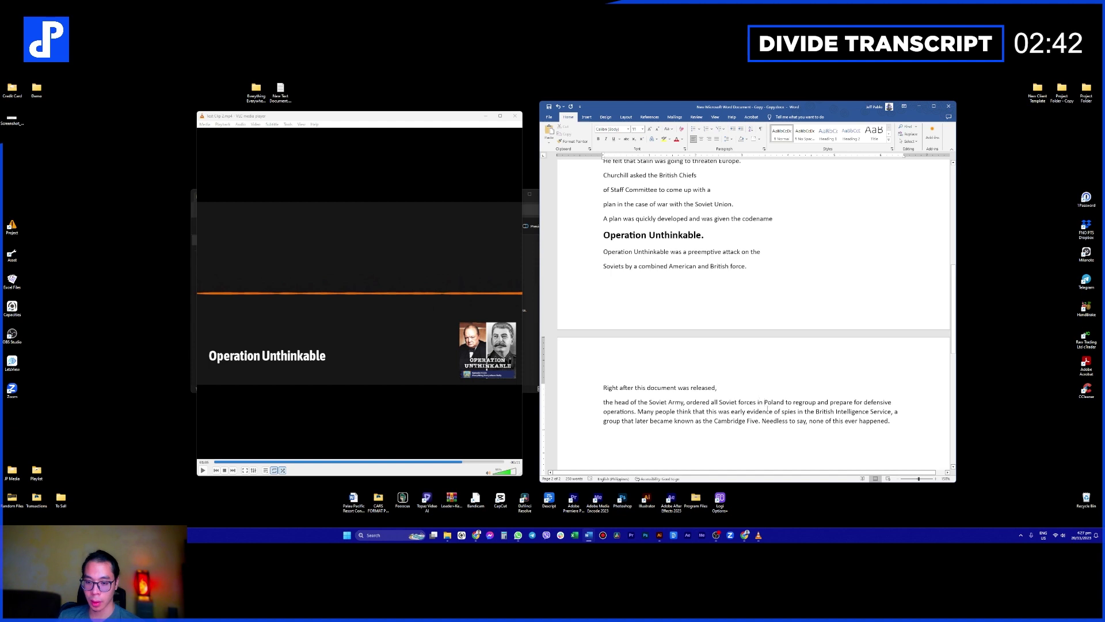
click(762, 401)
key(Return)
drag(678, 416, 748, 415)
click(766, 416)
key(Return)
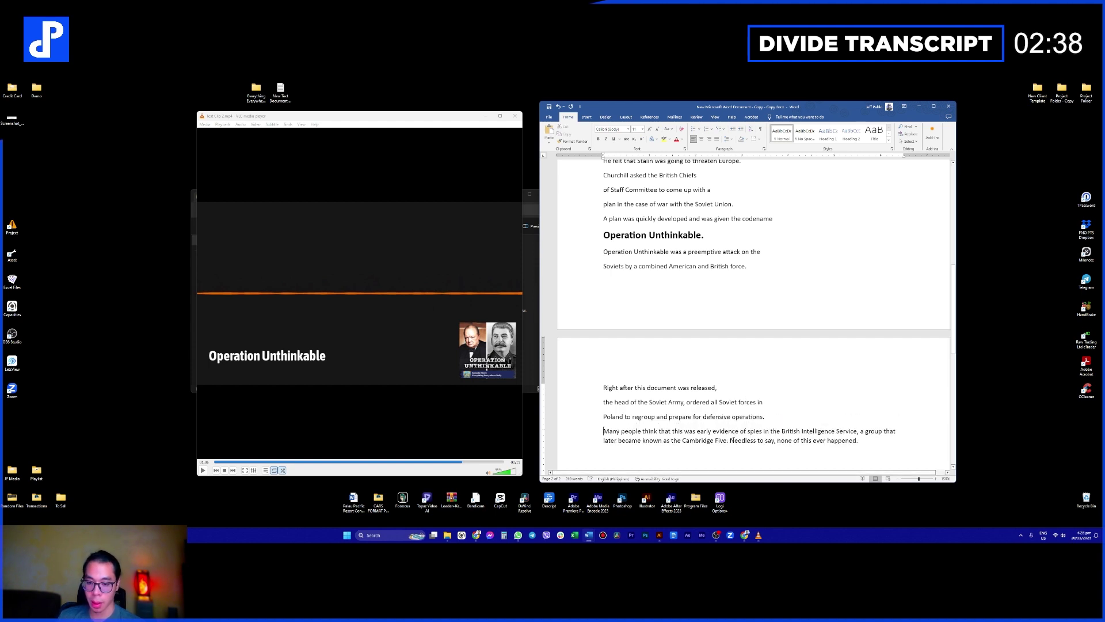
Step: Play a little more of the clip and reread the three lines from "Right after this document" to "defensive operations."
click(365, 365)
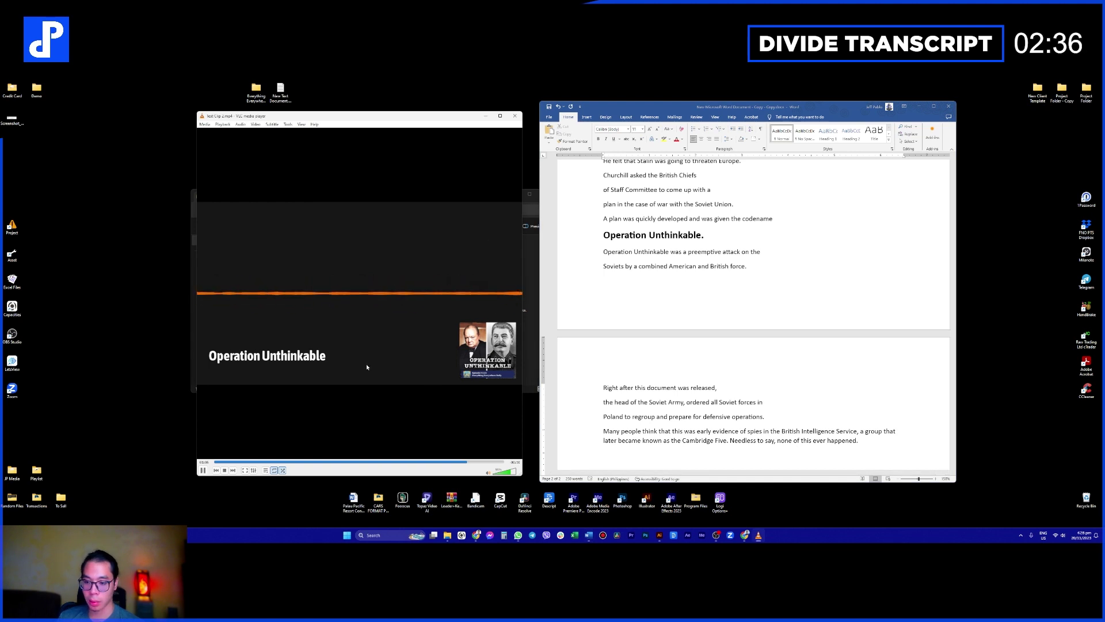
click(364, 365)
click(647, 388)
drag(605, 389, 687, 389)
click(650, 393)
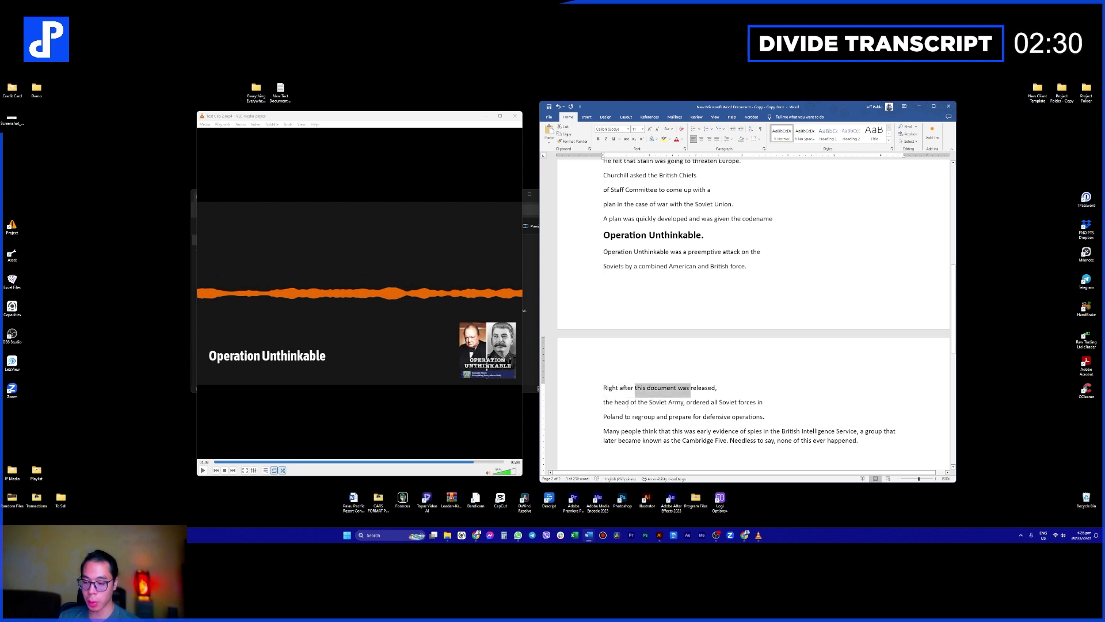
drag(605, 402, 766, 407)
click(770, 404)
click(765, 416)
drag(622, 415, 764, 416)
click(608, 417)
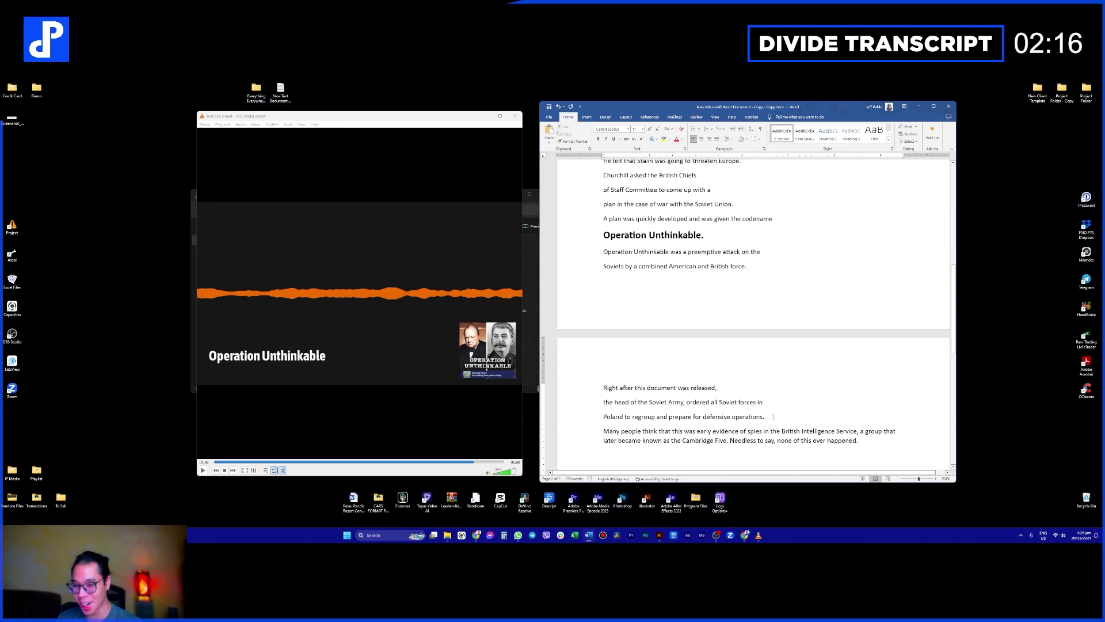
Step: Play the next phrase of the clip and break the transcript after "Many people think that this was early evidence"
click(434, 370)
key(space)
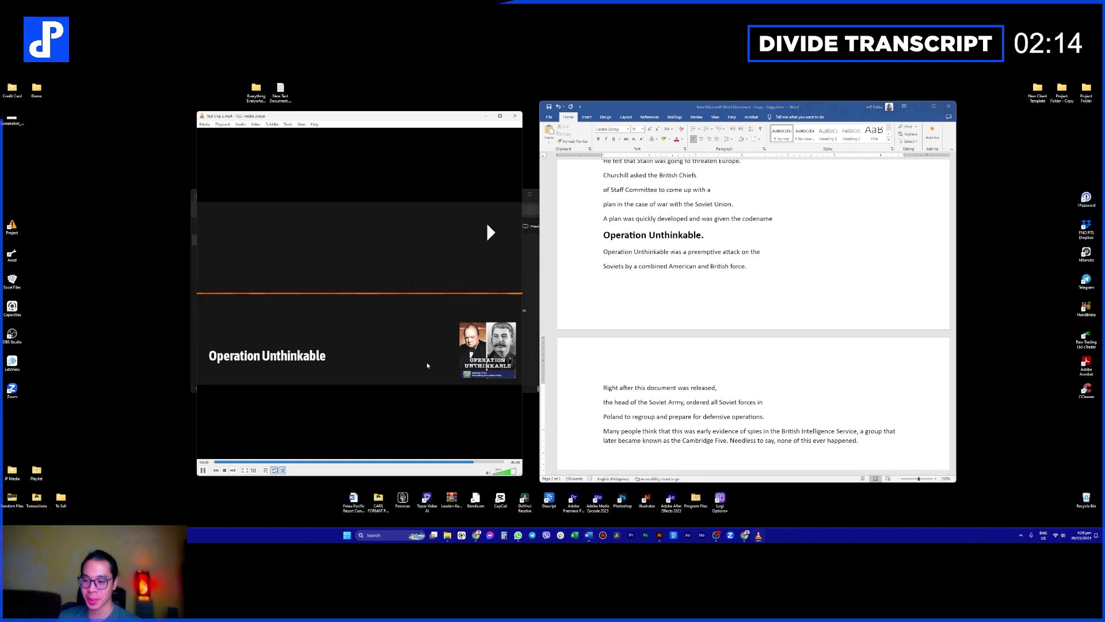
key(space)
click(804, 423)
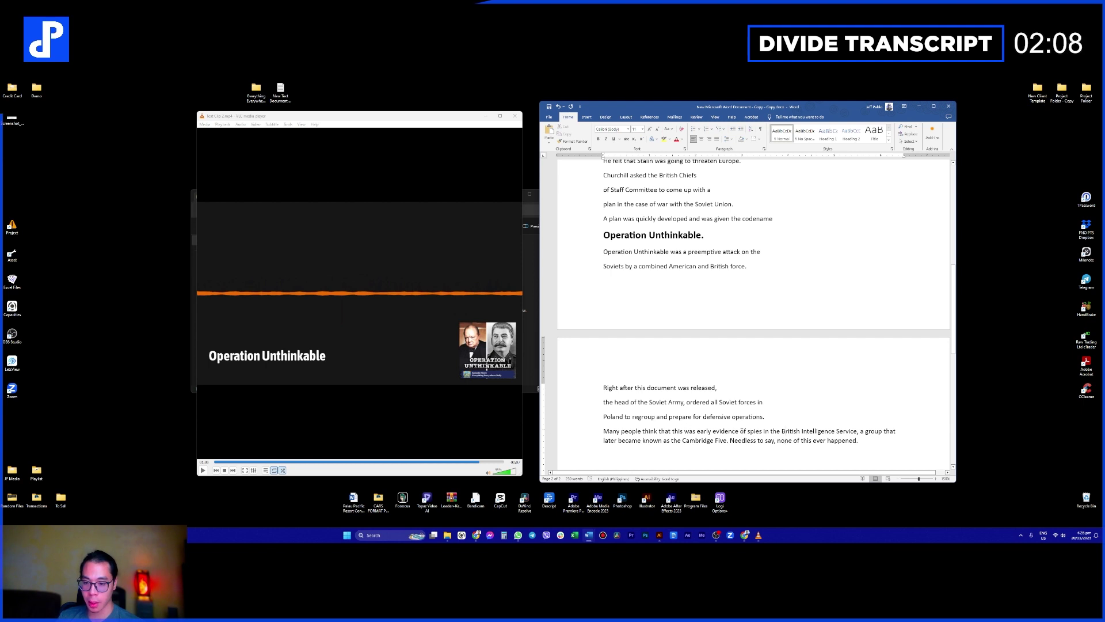
click(740, 431)
key(Return)
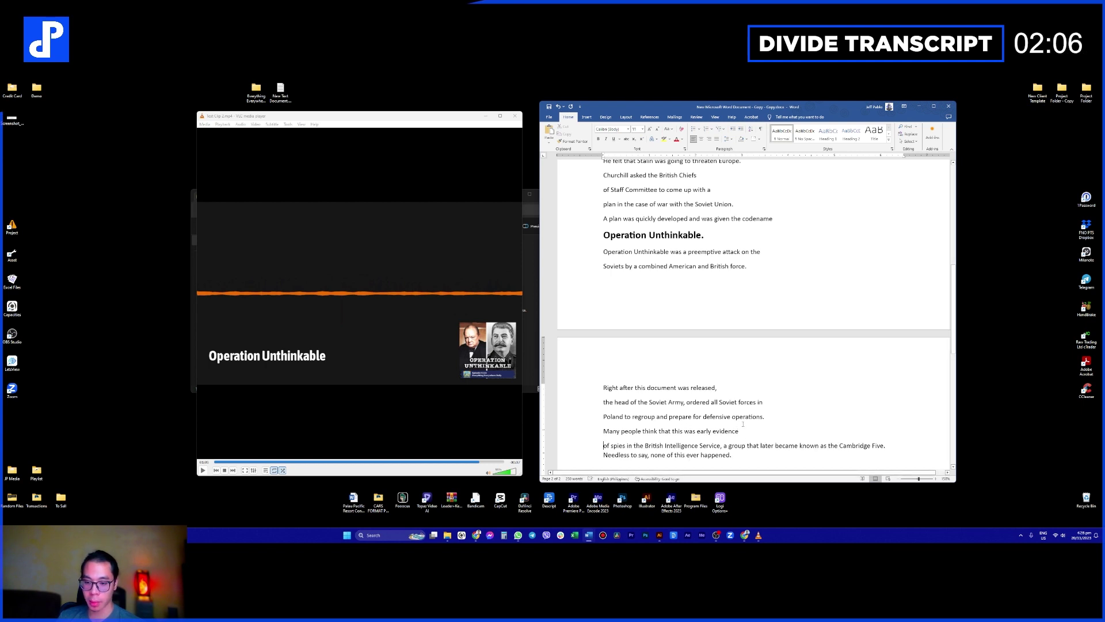
Step: Replay part of the clip and break the transcript after "of spies in the British Intelligence Service,"
scroll(633, 403, down, 2)
click(432, 375)
key(space)
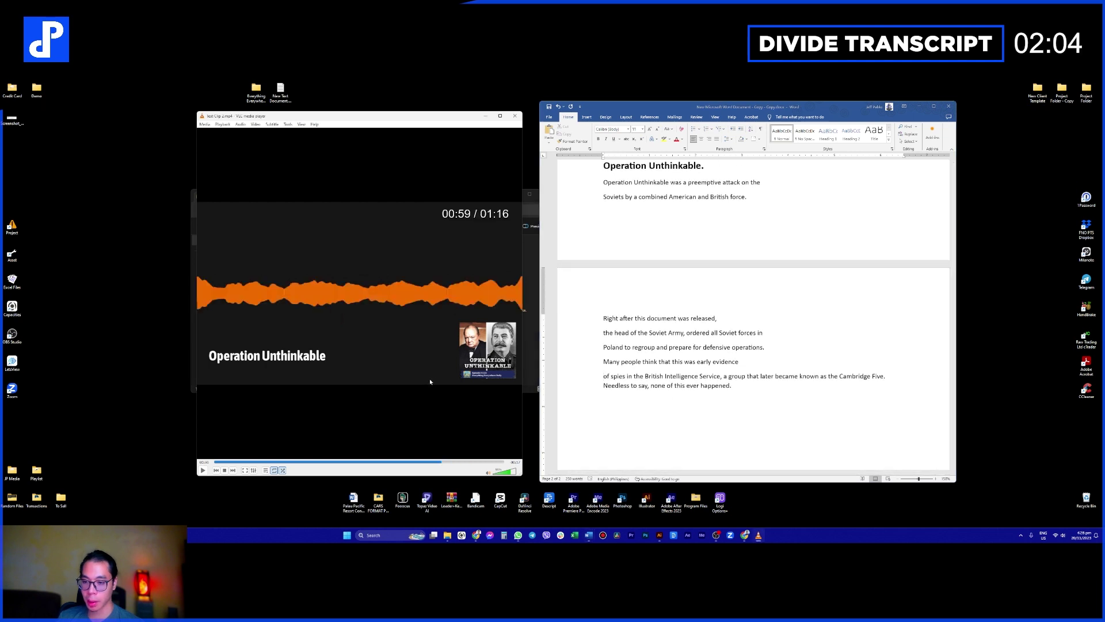
key(space)
click(747, 361)
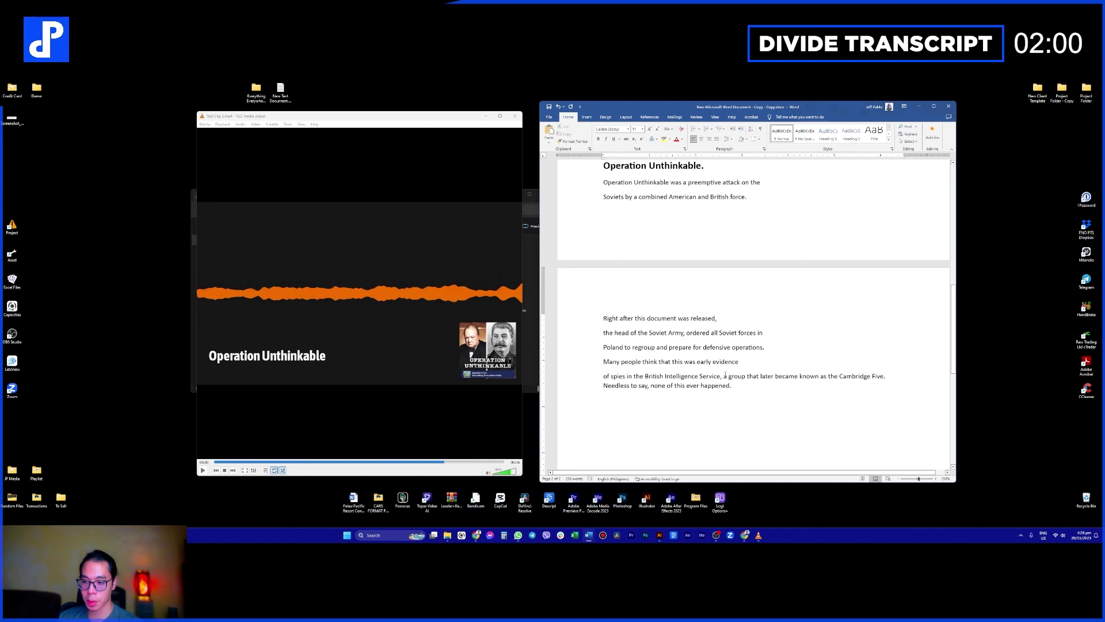
drag(603, 376, 708, 377)
click(698, 376)
click(665, 376)
click(724, 376)
key(Return)
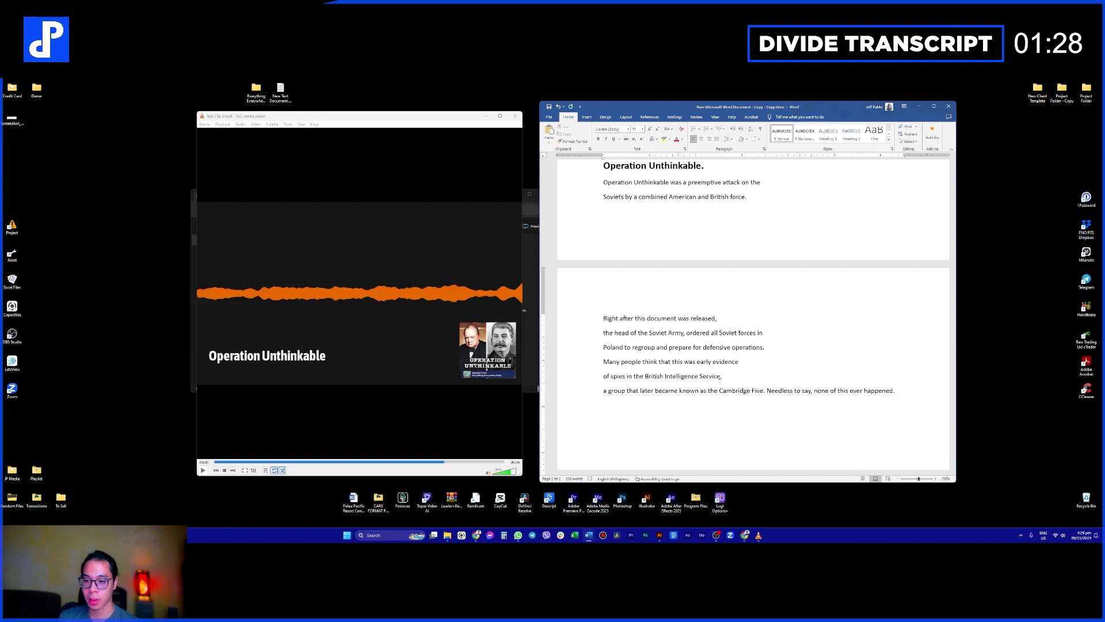
Step: Play the clip on through the next phrase and break the transcript after "a group that later became known as the"
click(451, 288)
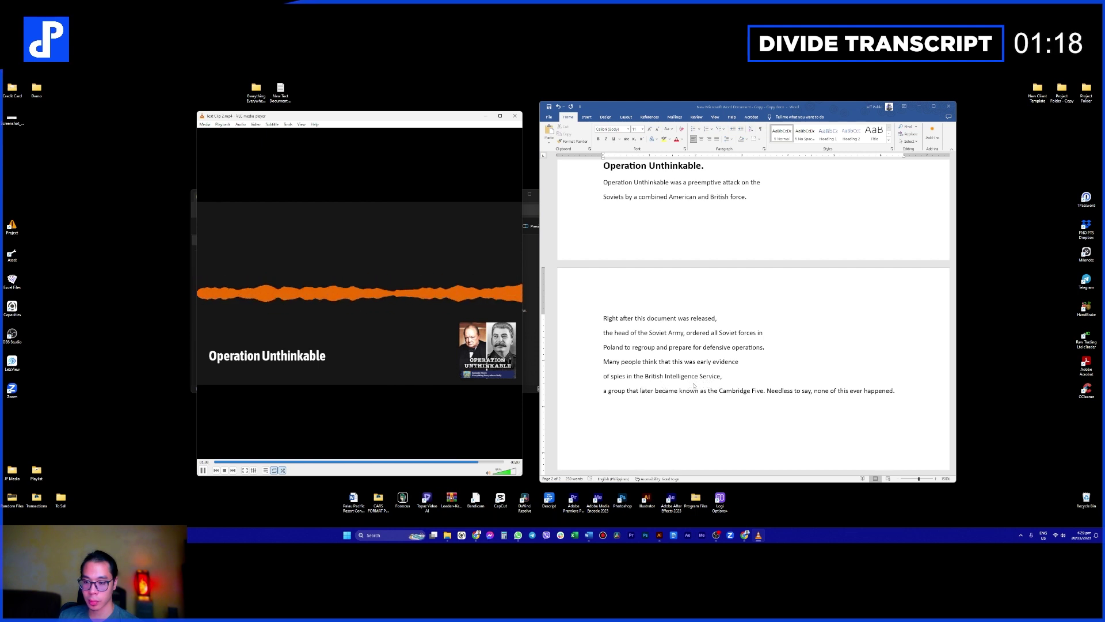
key(space)
key(space)
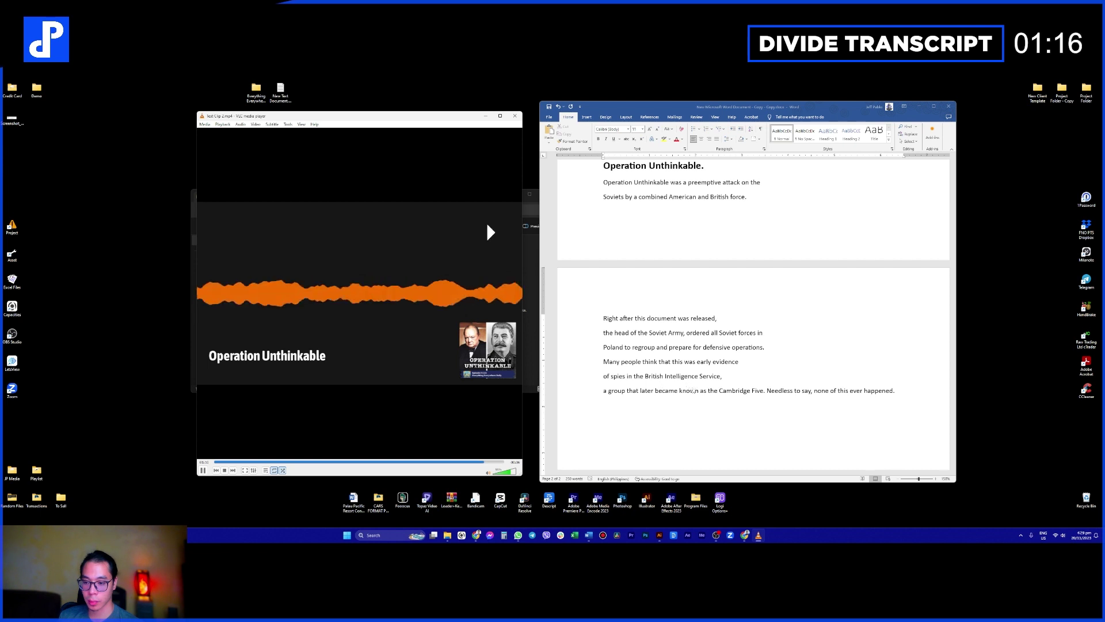
key(space)
click(718, 391)
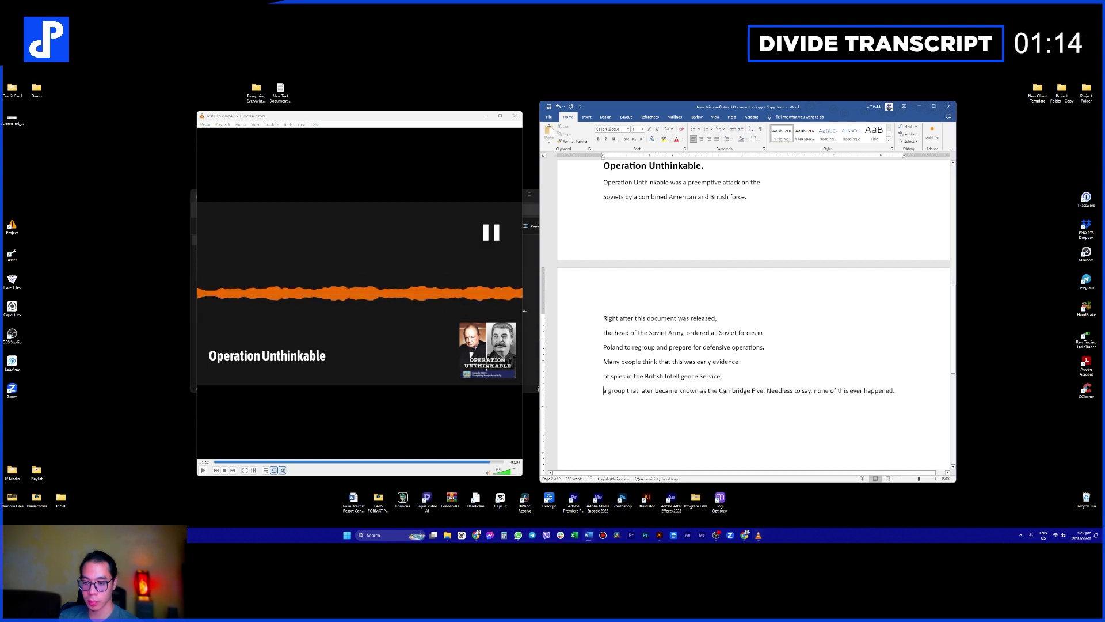
key(Return)
drag(712, 397, 581, 377)
click(735, 394)
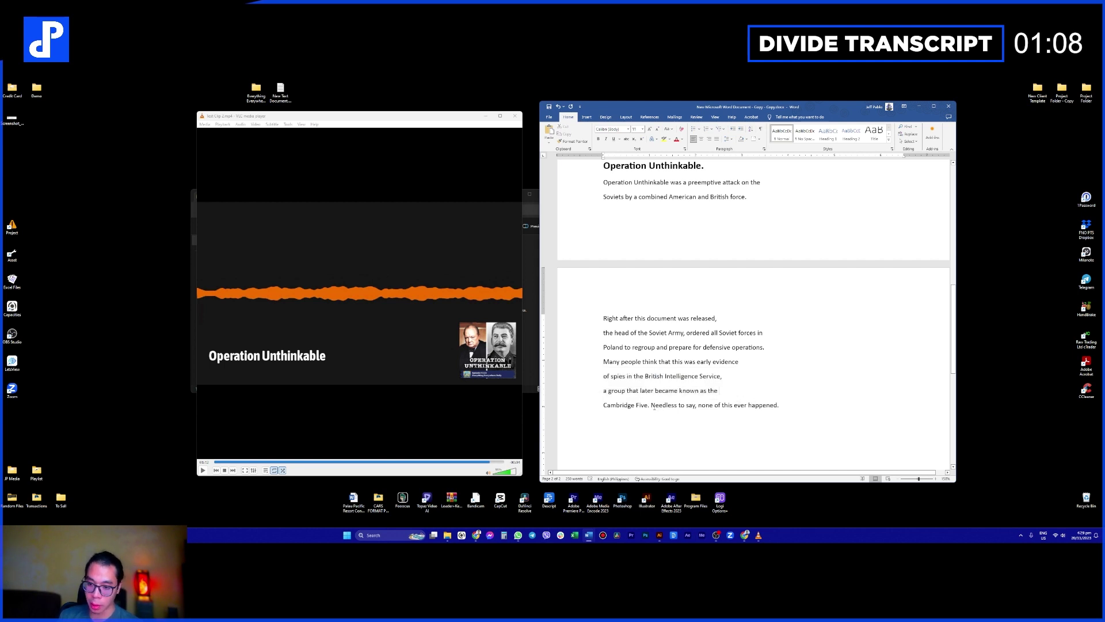
Step: Put "Cambridge Five." on its own line by starting a new line at "Needless to say"
click(648, 406)
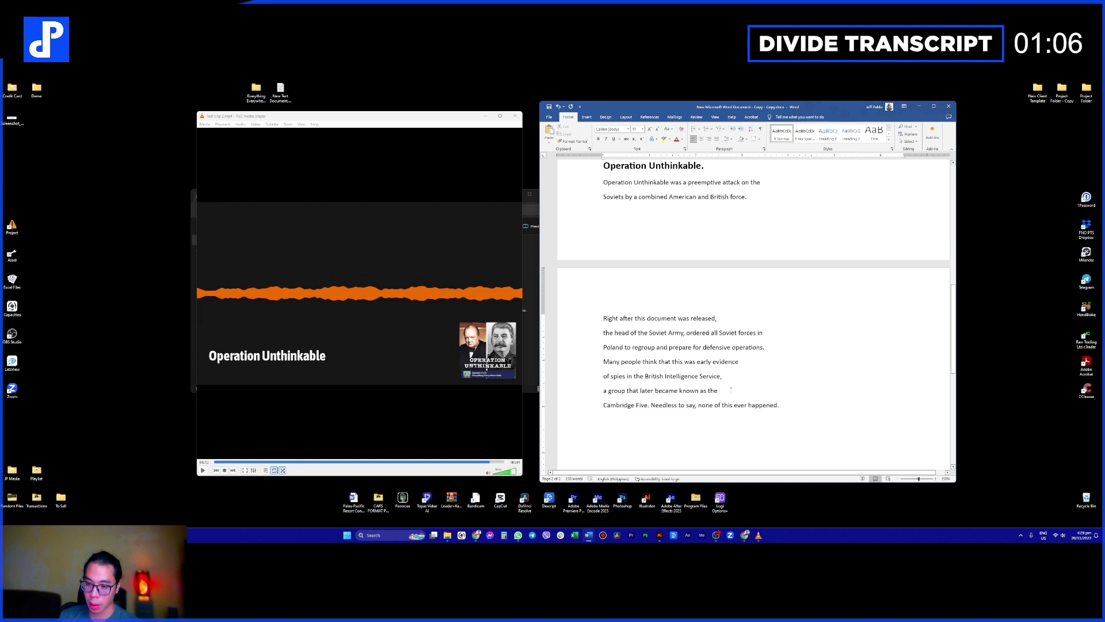
click(718, 391)
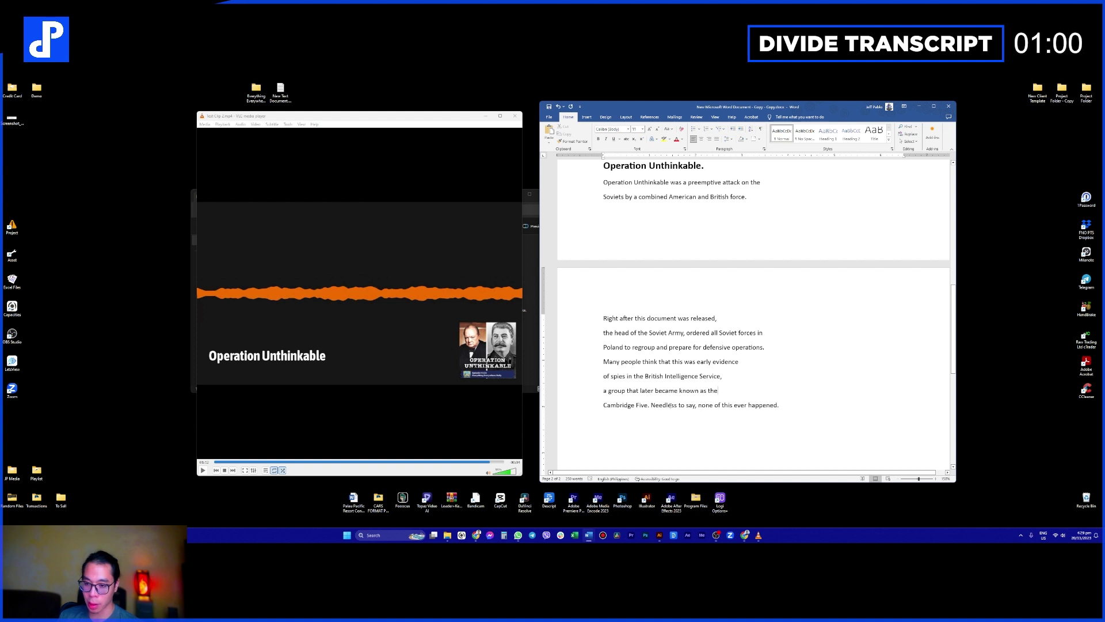
click(652, 406)
key(Return)
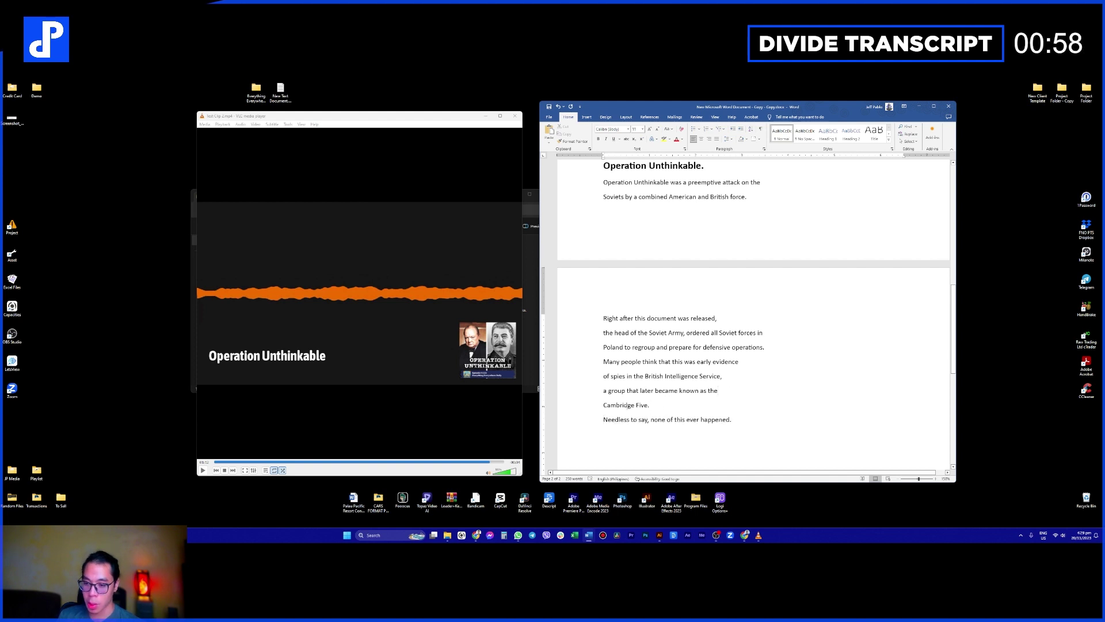
Step: Make the "Cambridge Five." line bold and enlarge its font to match the "Operation Unthinkable." line
click(589, 408)
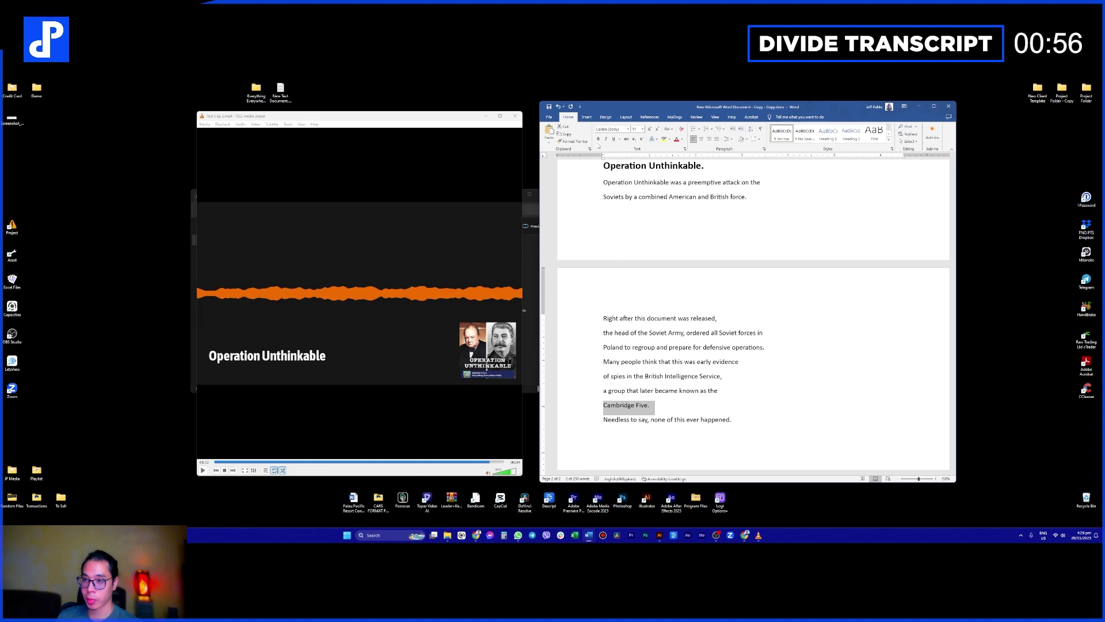
click(598, 139)
click(650, 129)
click(649, 129)
click(650, 129)
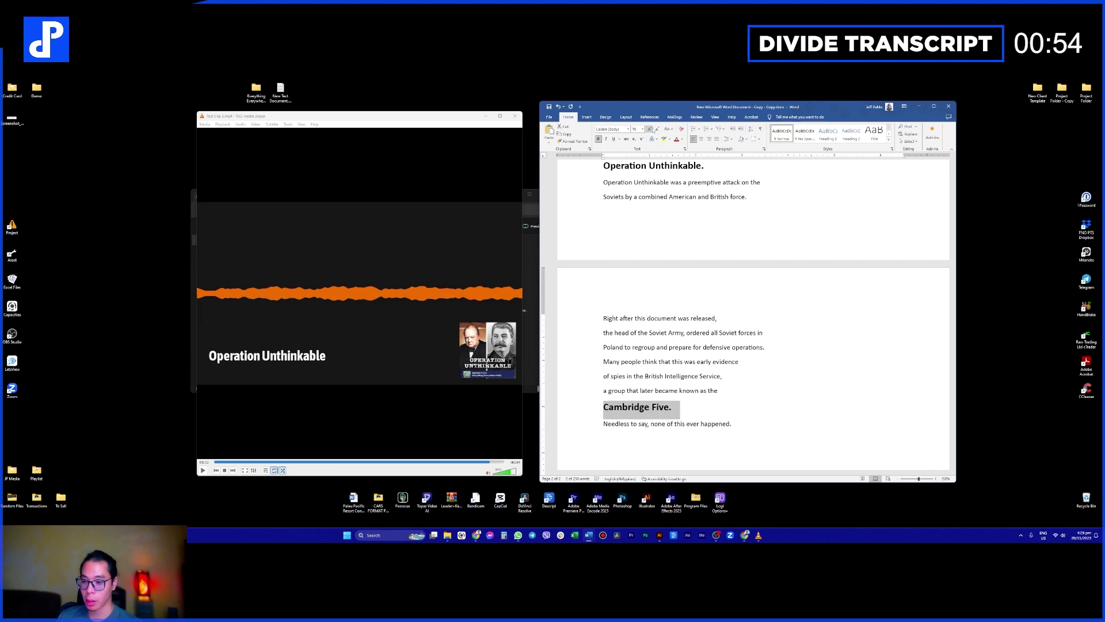
click(735, 399)
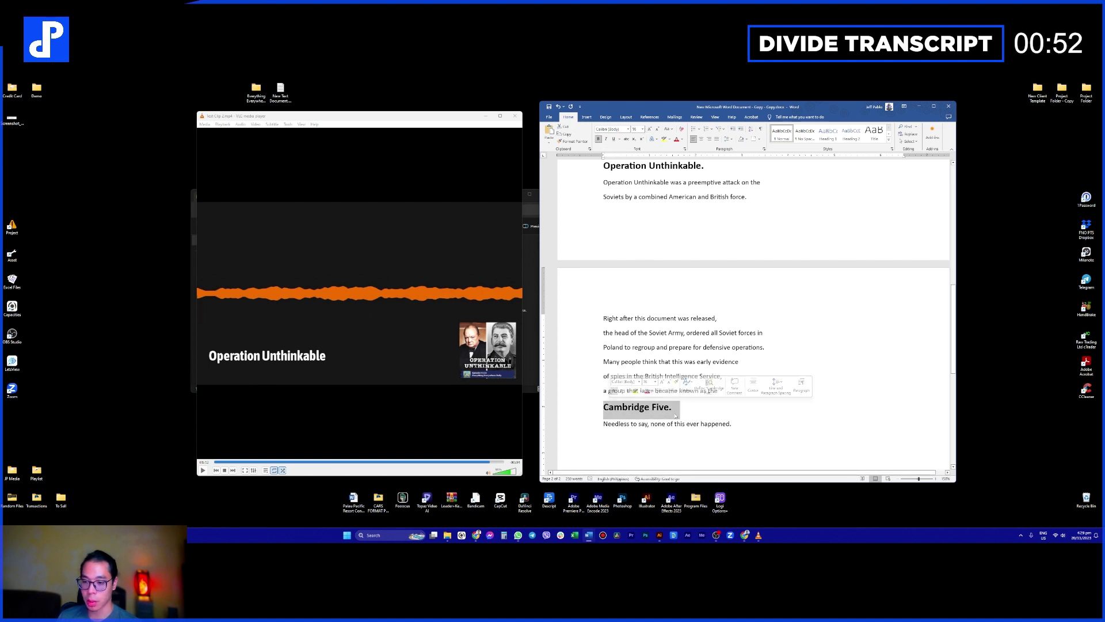
Step: Play the final sentence of the clip and check its phrasing against the line "Needless to say, none of this ever happened."
click(427, 366)
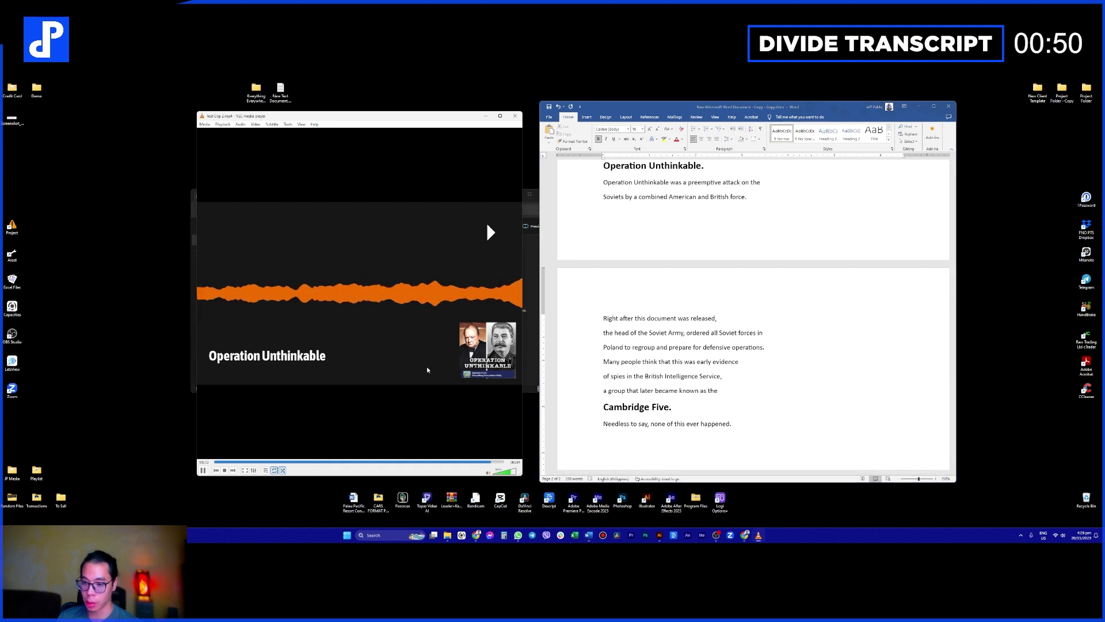
click(389, 354)
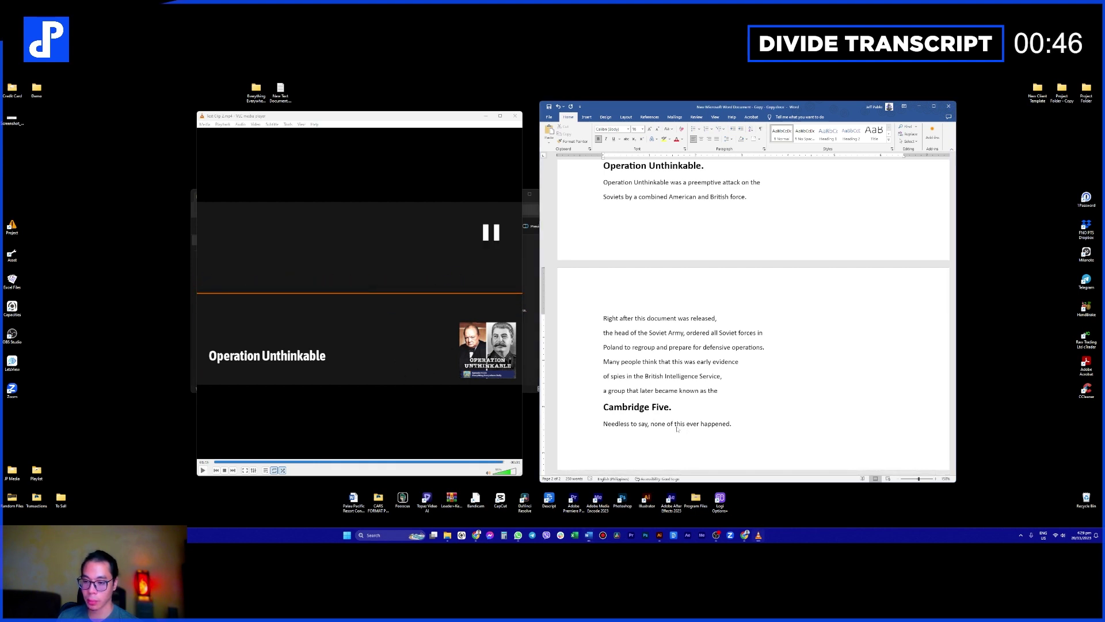
click(651, 424)
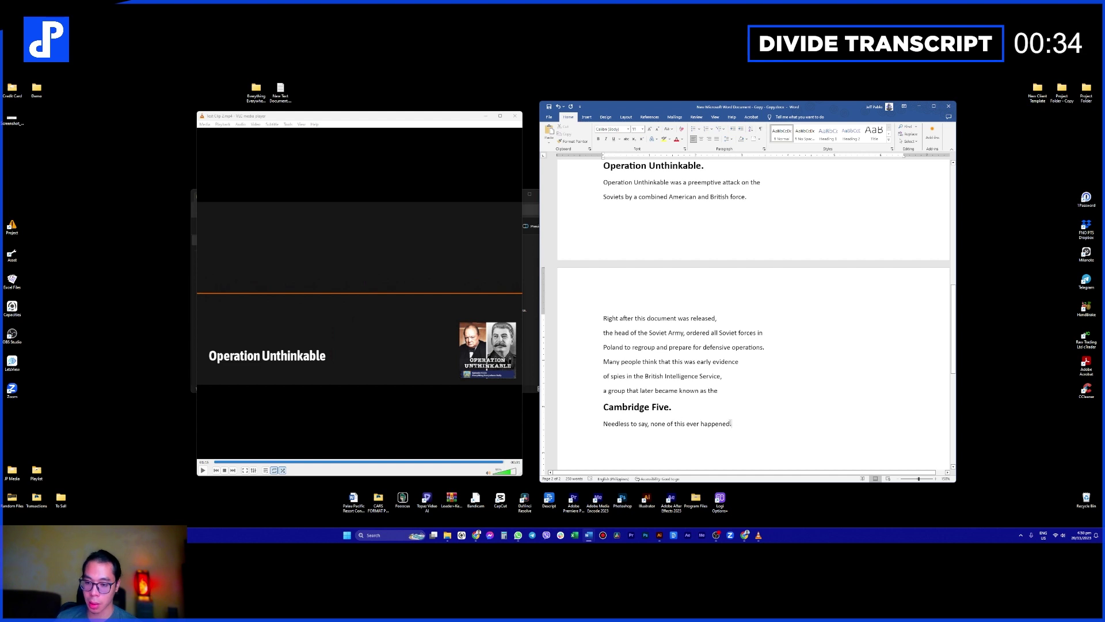
Step: Format all lines of the transcript, from "The enemy of my enemy is my friend," to the final sentence, as a numbered list
drag(750, 424, 603, 425)
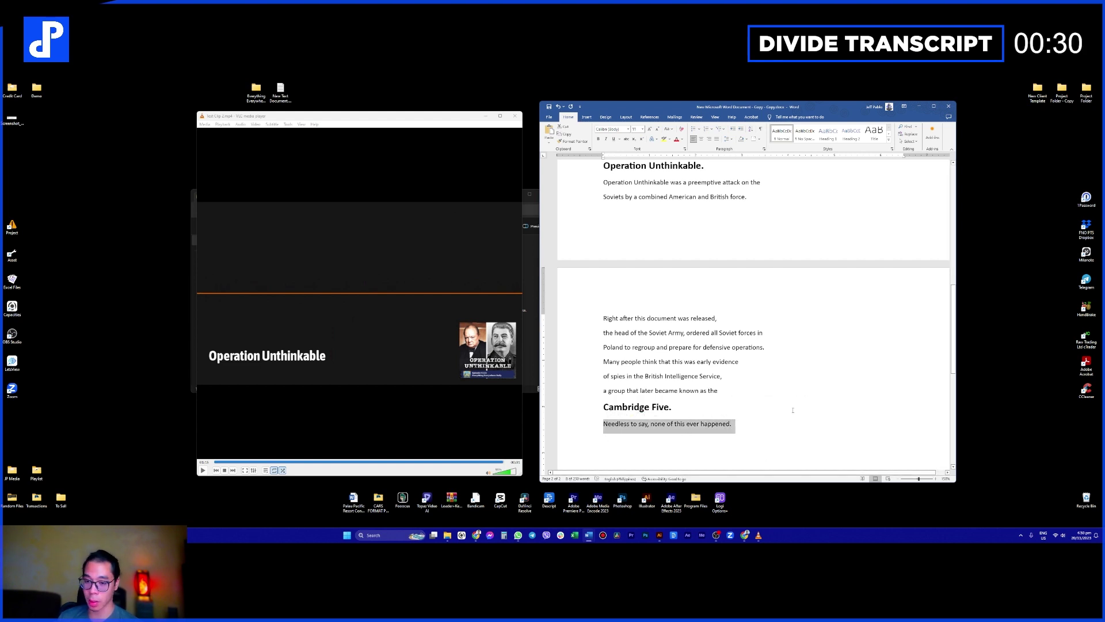
click(793, 410)
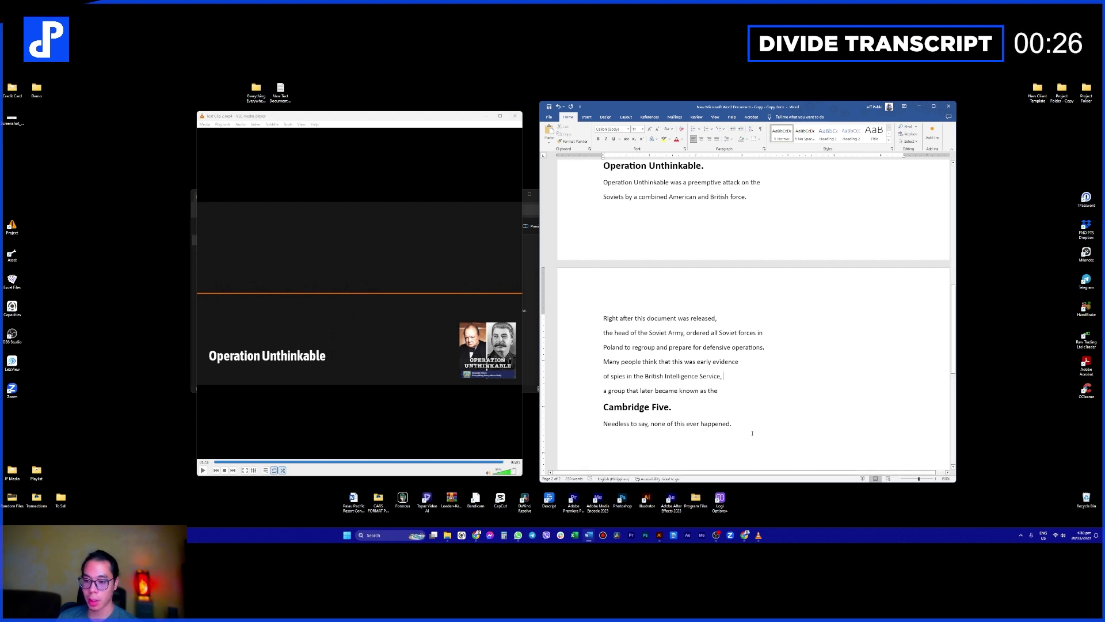
key(ctrl+shift+Down)
key(ctrl+shift+Up)
key(ctrl+shift+Up)
key(ctrl+shift+Up)
key(ctrl+shift+Up)
key(ctrl+shift+Up)
key(ctrl+shift+Up)
key(ctrl+shift+Up)
key(ctrl+shift+Up)
key(ctrl+shift+Up)
key(ctrl+shift+Up)
key(ctrl+shift+Up)
key(ctrl+shift+Up)
key(ctrl+shift+Up)
key(ctrl+shift+Up)
key(ctrl+shift+Up)
key(ctrl+shift+Up)
key(ctrl+shift+Up)
key(ctrl+shift+Up)
key(ctrl+shift+Up)
key(ctrl+shift+Up)
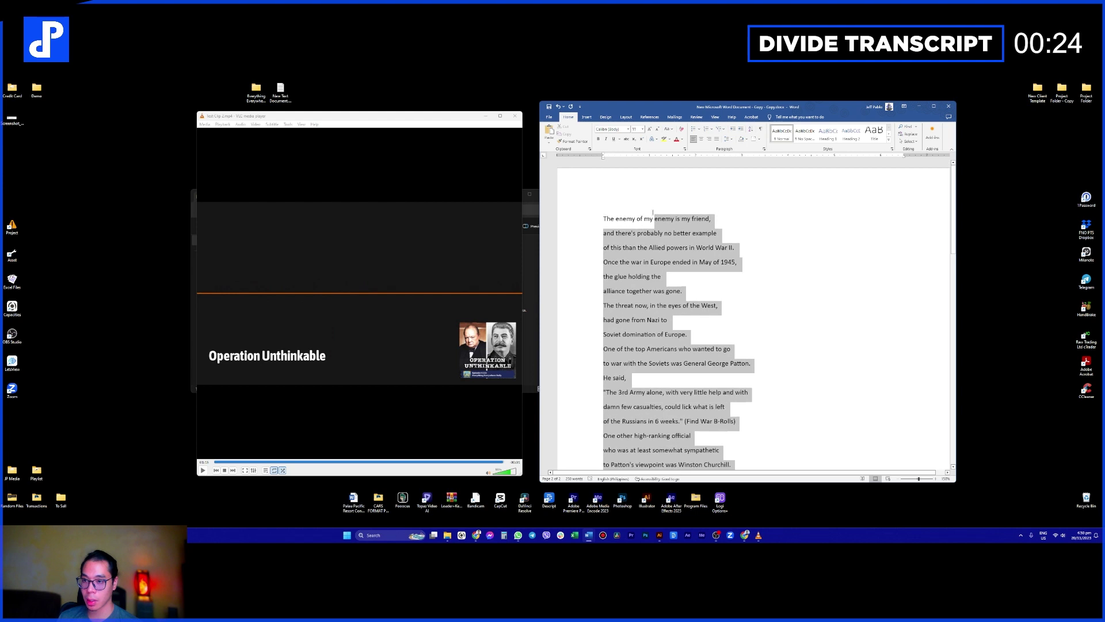
click(706, 128)
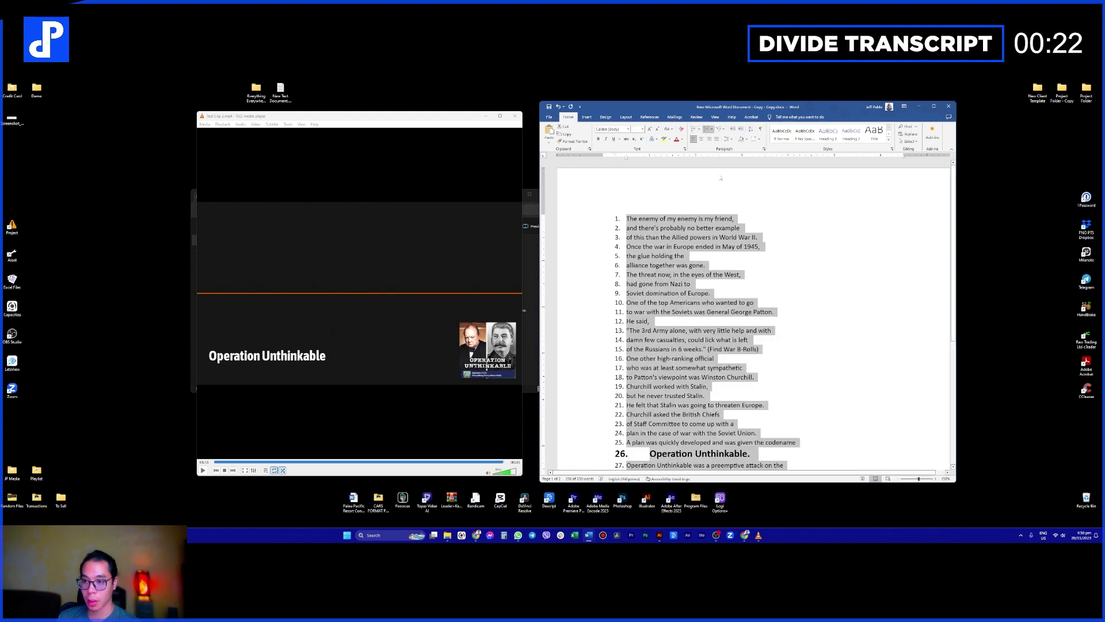
scroll(732, 238, down, 3)
scroll(732, 238, down, 4)
click(782, 357)
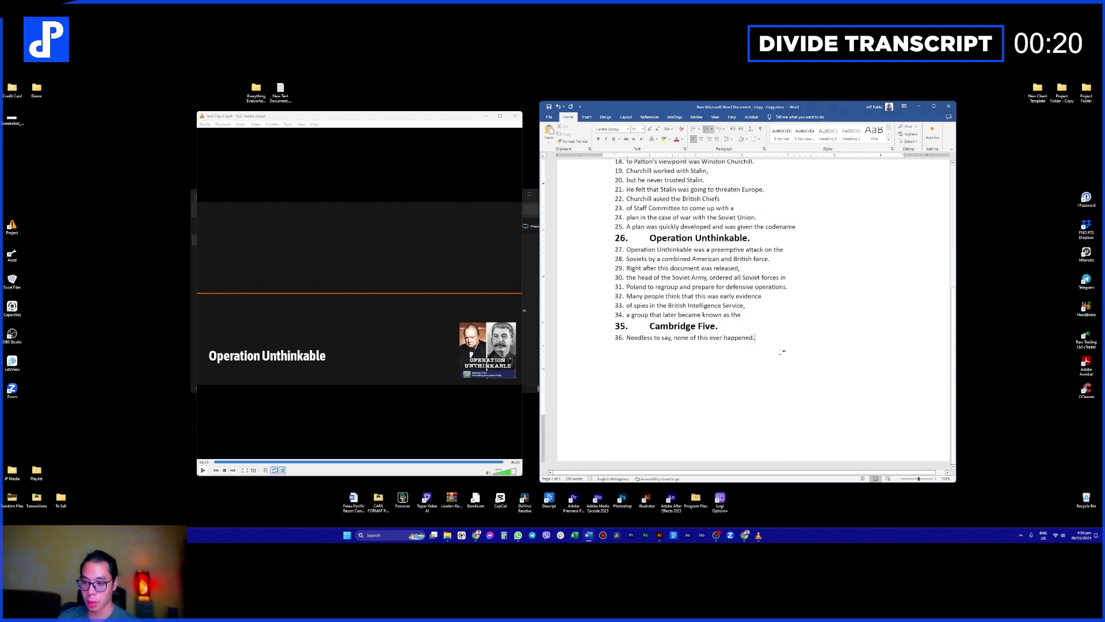
drag(623, 338, 758, 339)
click(762, 357)
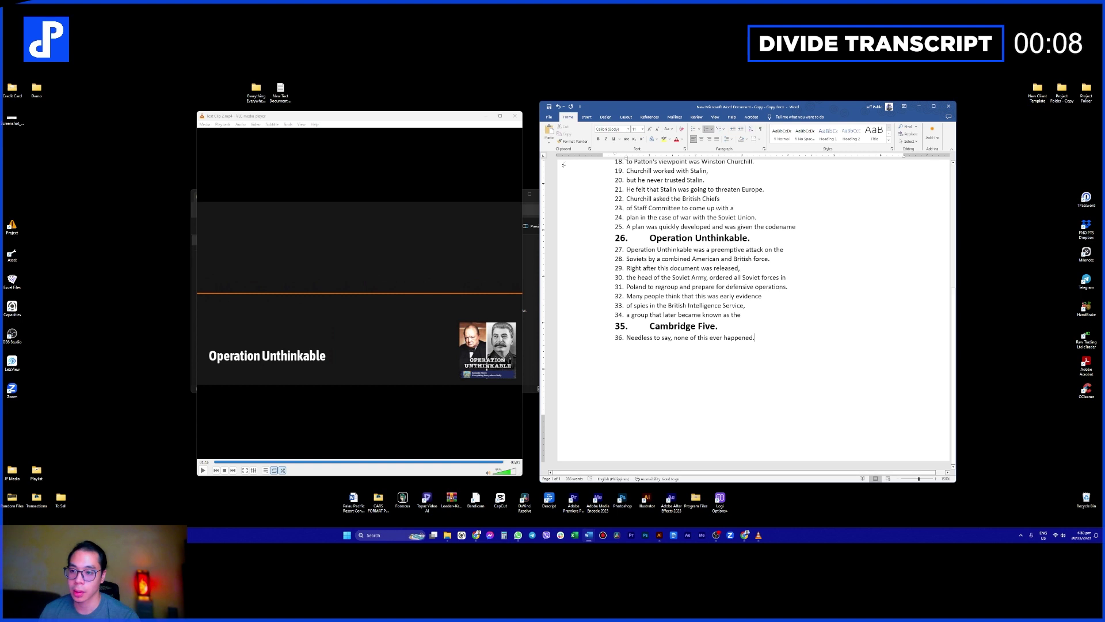
Step: Close the video player and place the Word document and the Footage folder window side by side on the desktop
click(516, 115)
drag(675, 110, 232, 123)
click(529, 198)
drag(415, 196, 924, 198)
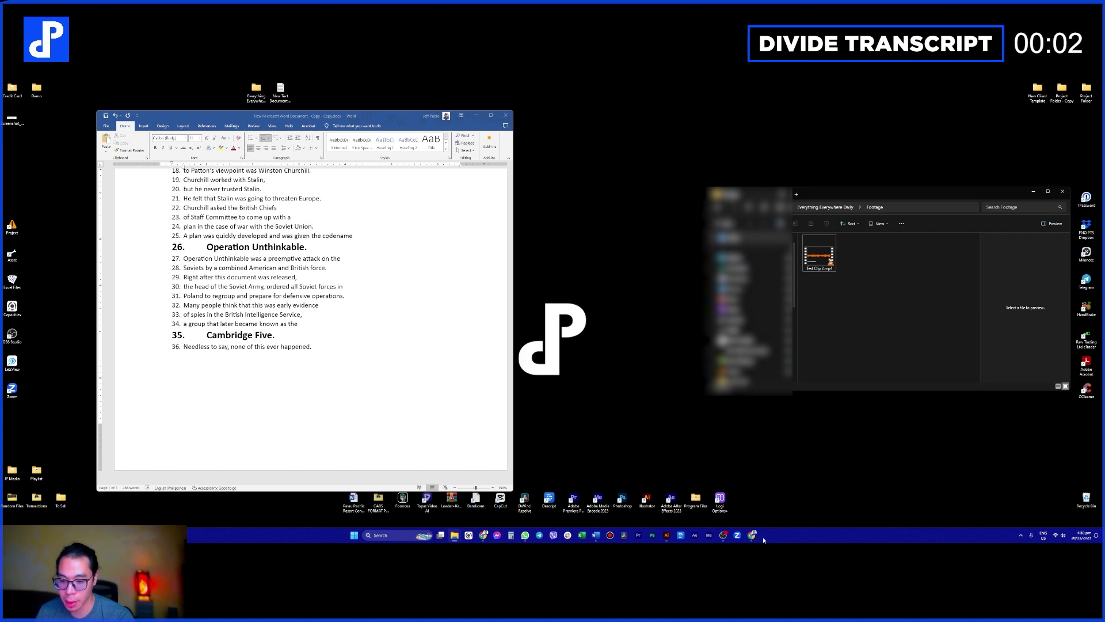
Step: Switch to the Canva presentation to check the Stage 2 task list, and undo the accidental shift of its text box
click(748, 504)
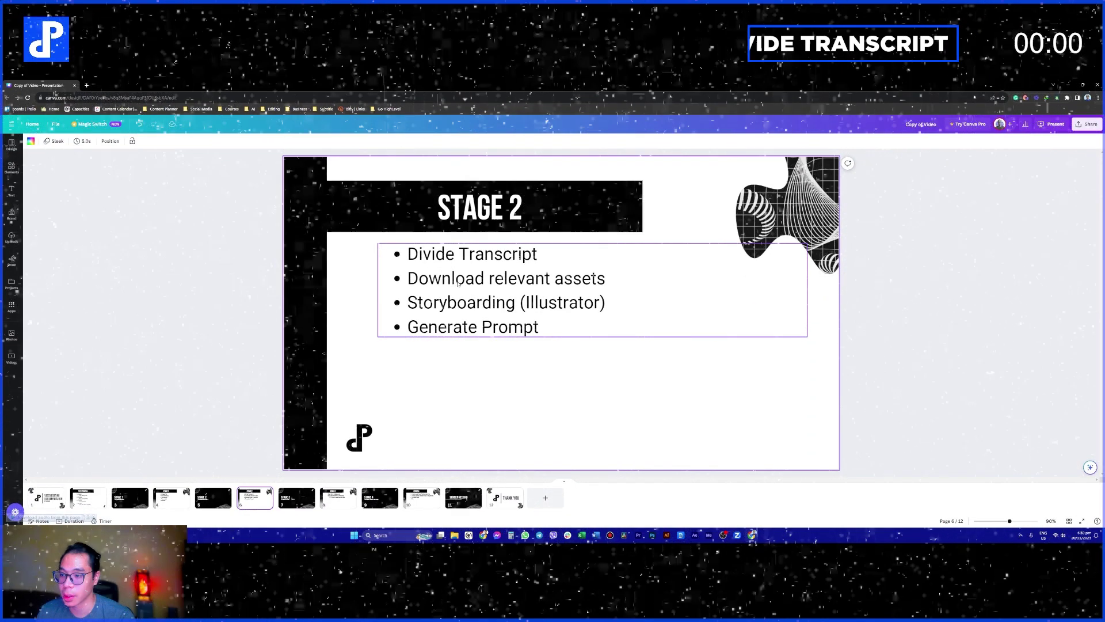
click(457, 282)
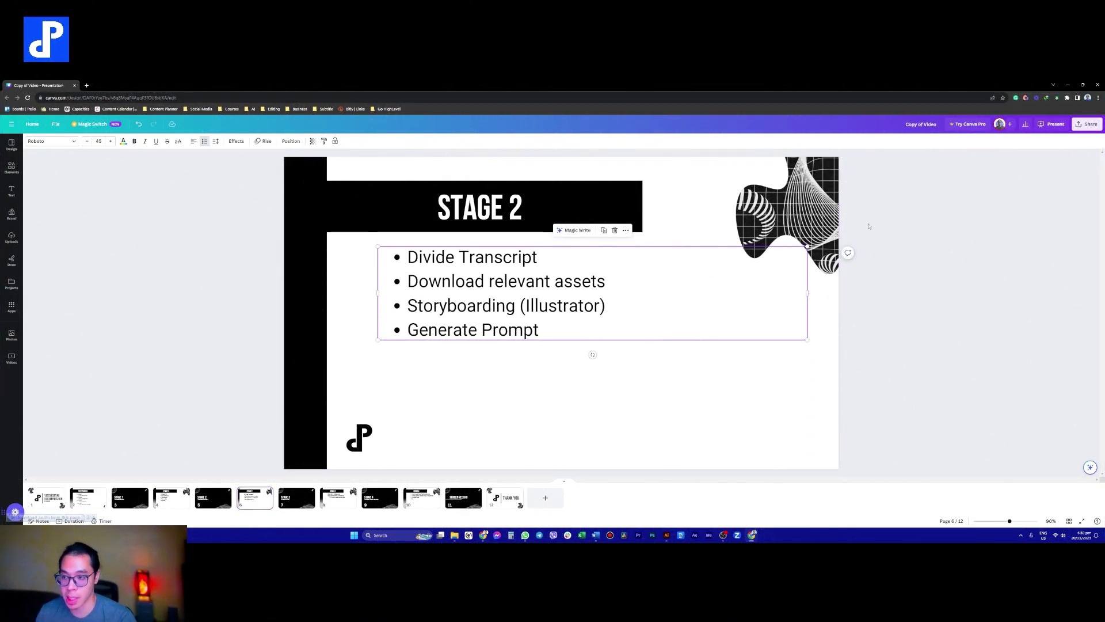
key(ctrl+z)
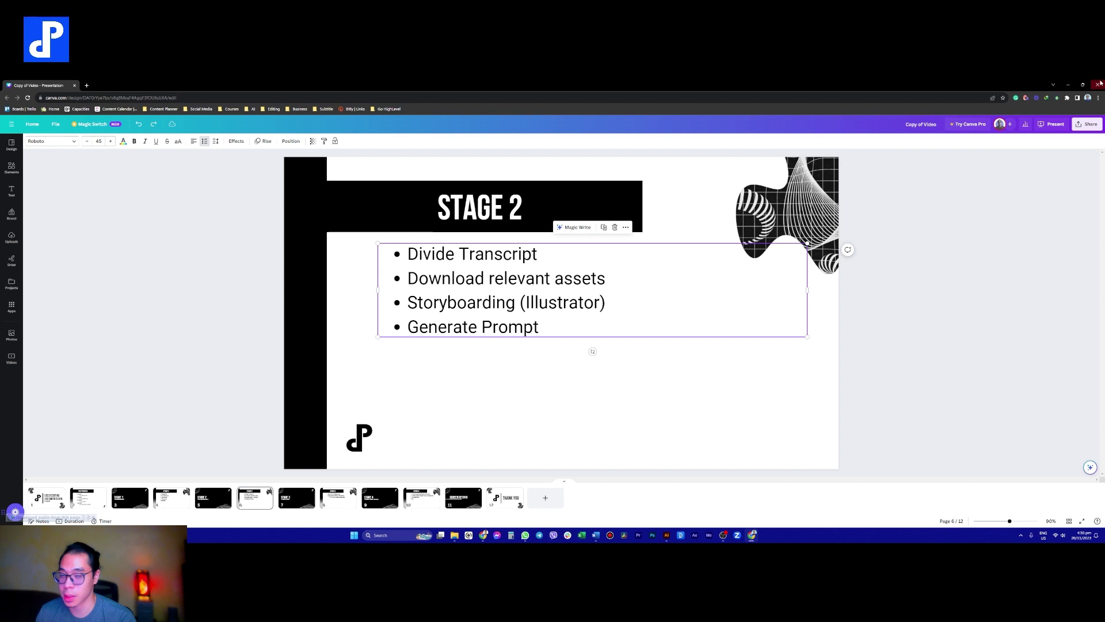
Step: Open a new browser tab in its own window, minimize the presentation, and place the new window beside the Word document
click(87, 85)
drag(112, 85, 628, 190)
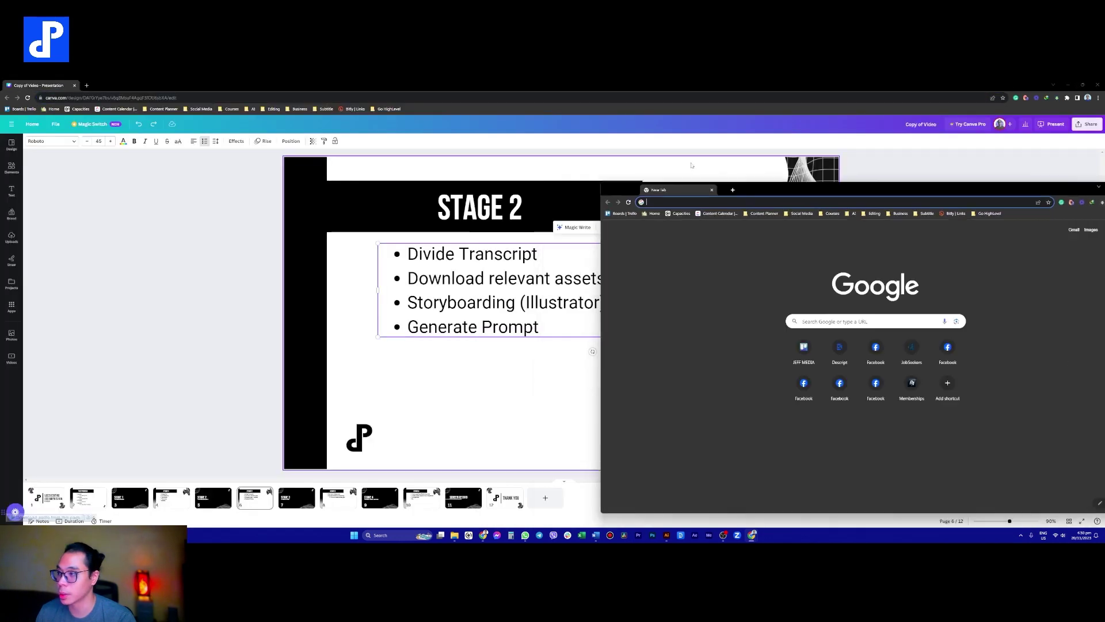
click(1068, 86)
drag(803, 190, 1102, 209)
click(487, 187)
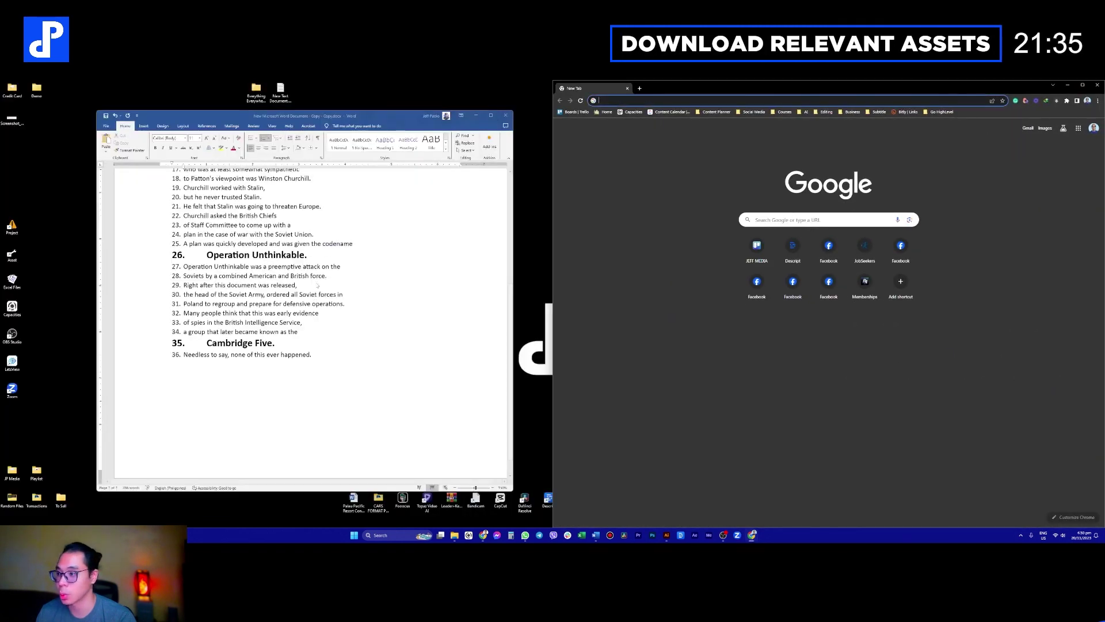
Step: Copy "General George Patton" from line 11 of the transcript and search Google Images for "general george patton"
scroll(287, 311, up, 10)
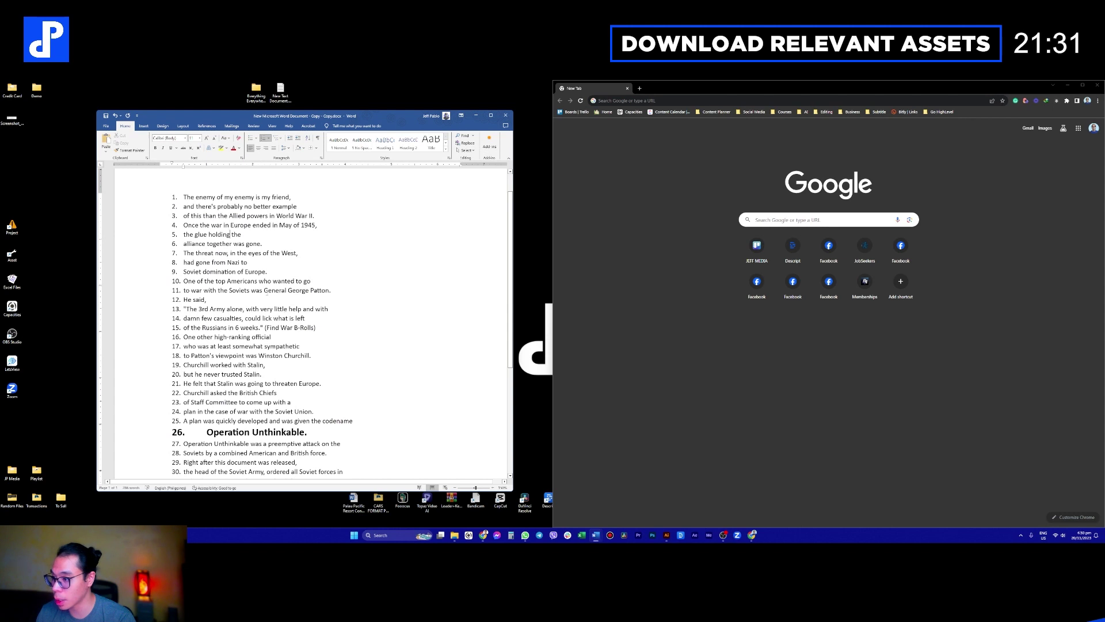
shift+click(334, 290)
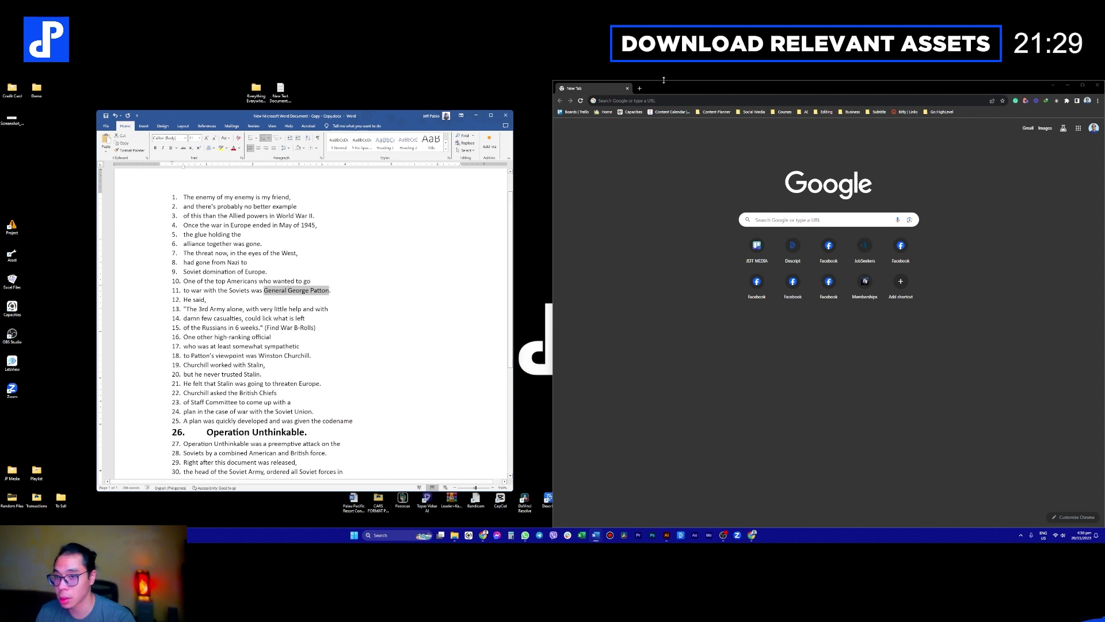
click(674, 101)
text(general george patton)
key(Return)
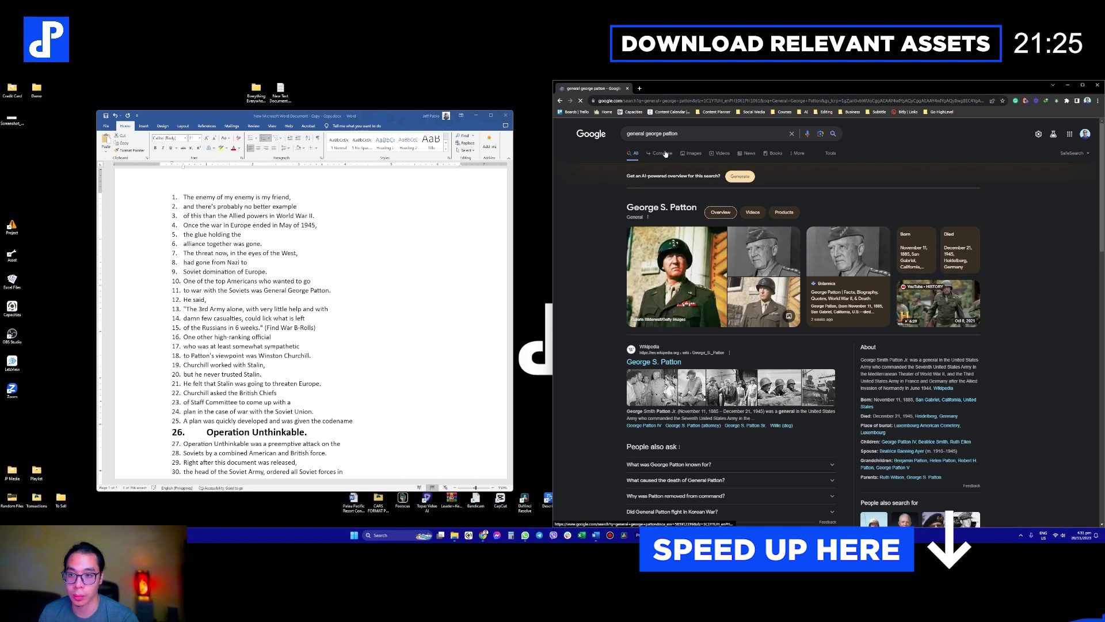
click(693, 153)
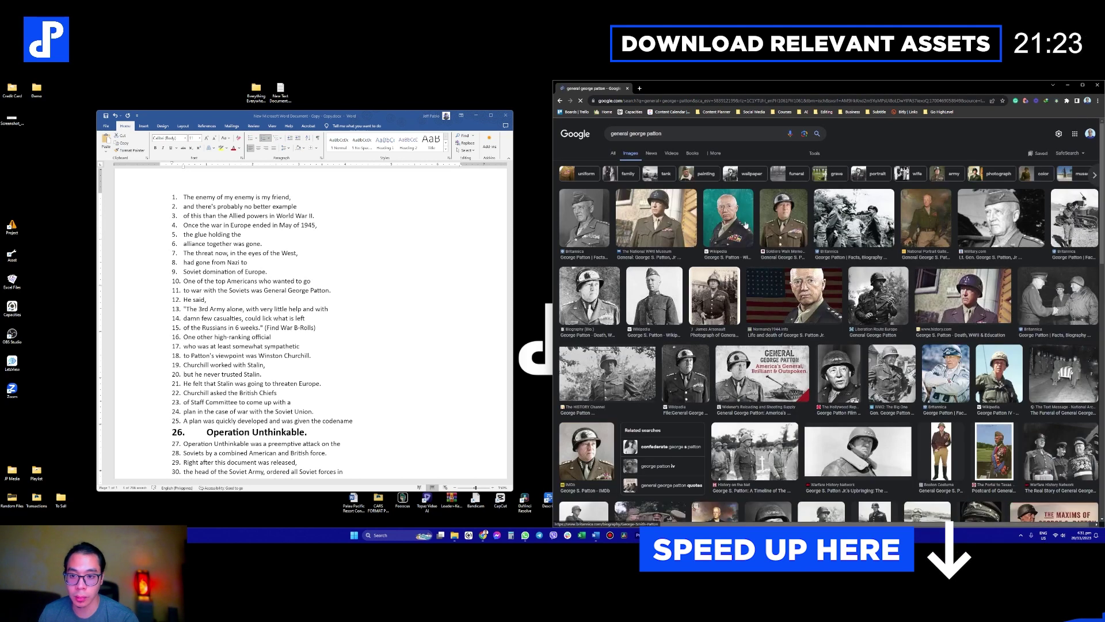
Step: Start saving the Wikipedia portrait of Patton and open the Elements folder inside the desktop's Everything Everywhere Daily folder
click(745, 228)
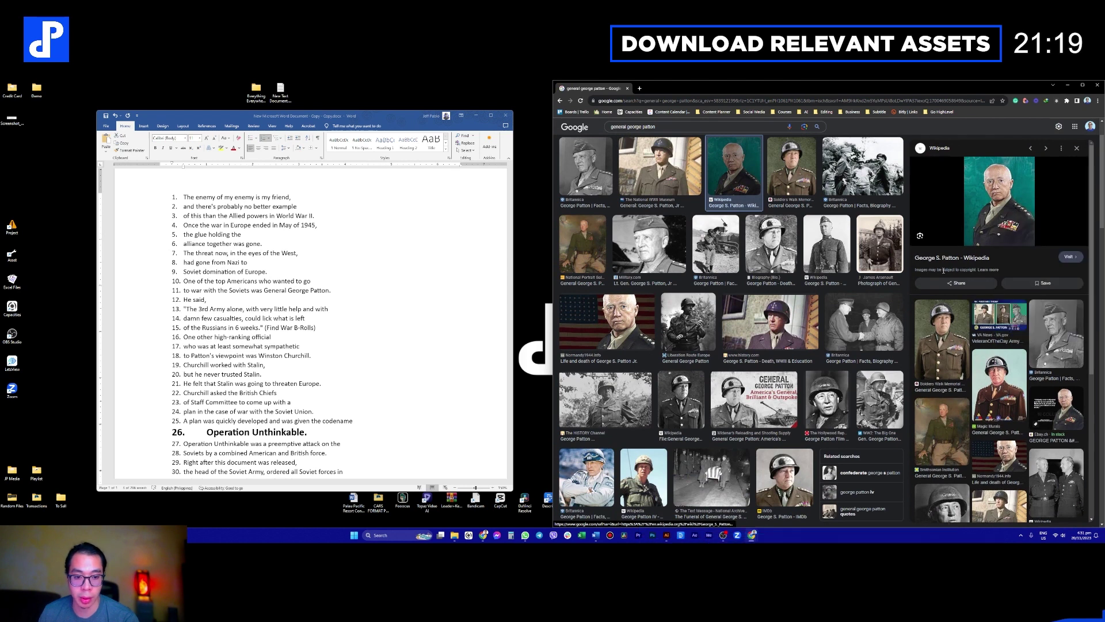
drag(685, 85, 592, 175)
double_click(256, 91)
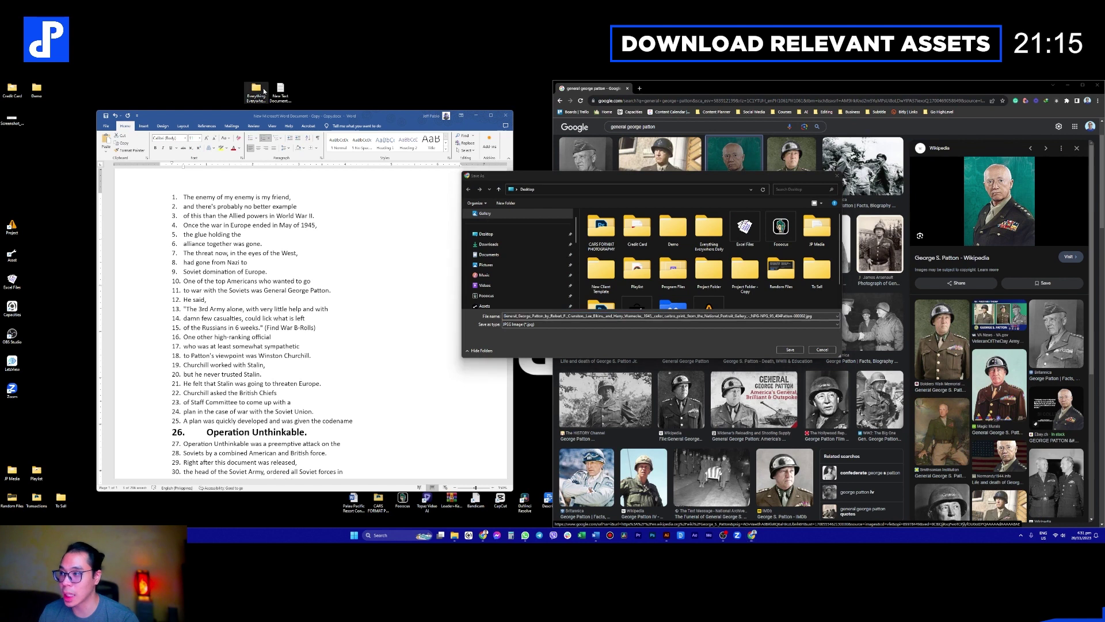
drag(447, 330, 268, 204)
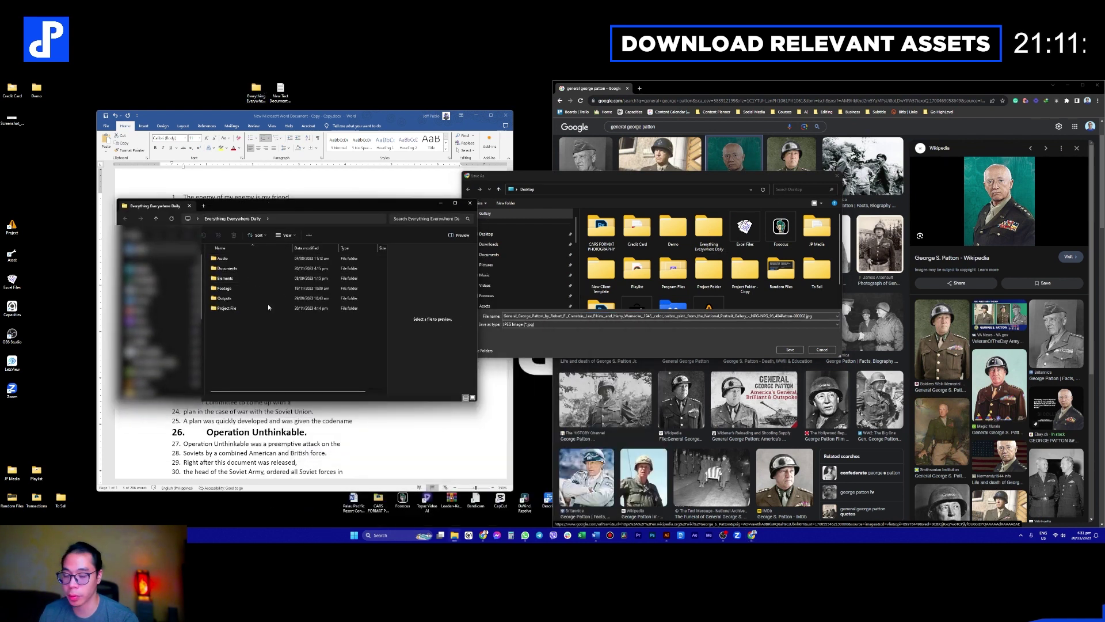
click(542, 175)
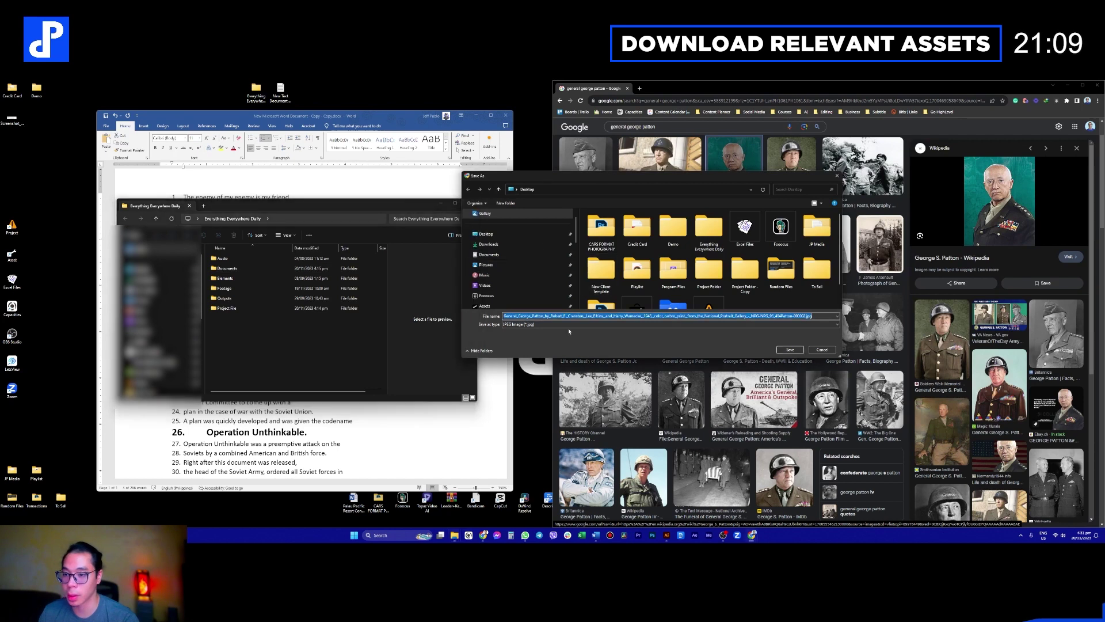
double_click(243, 279)
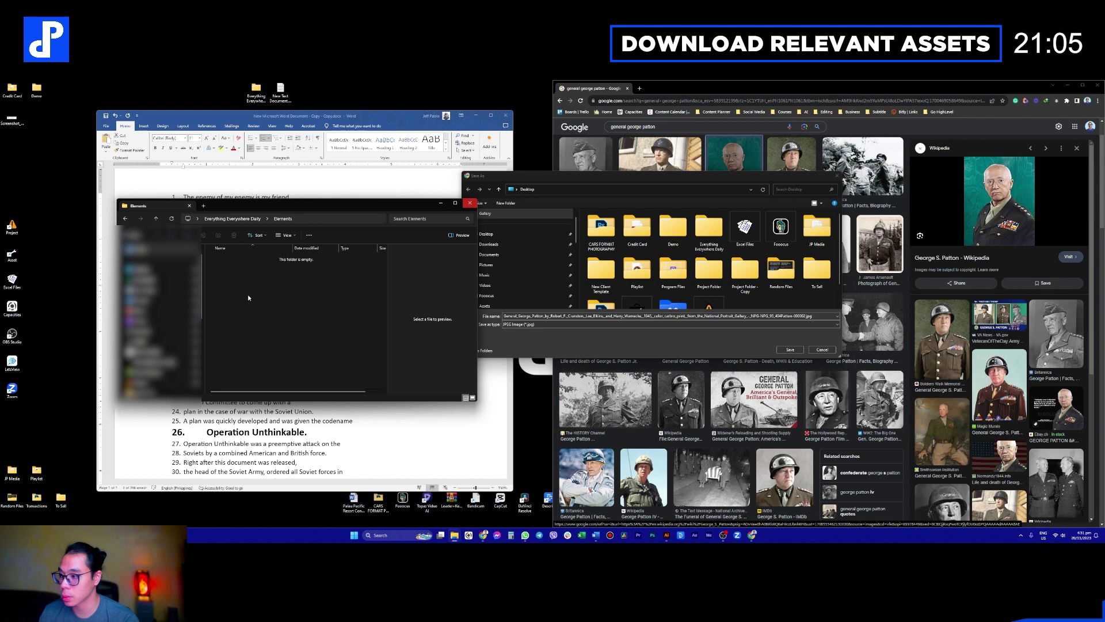
Step: Create a folder in Elements and name it "General George Patton" using the copied name from the clipboard history
click(131, 234)
click(147, 254)
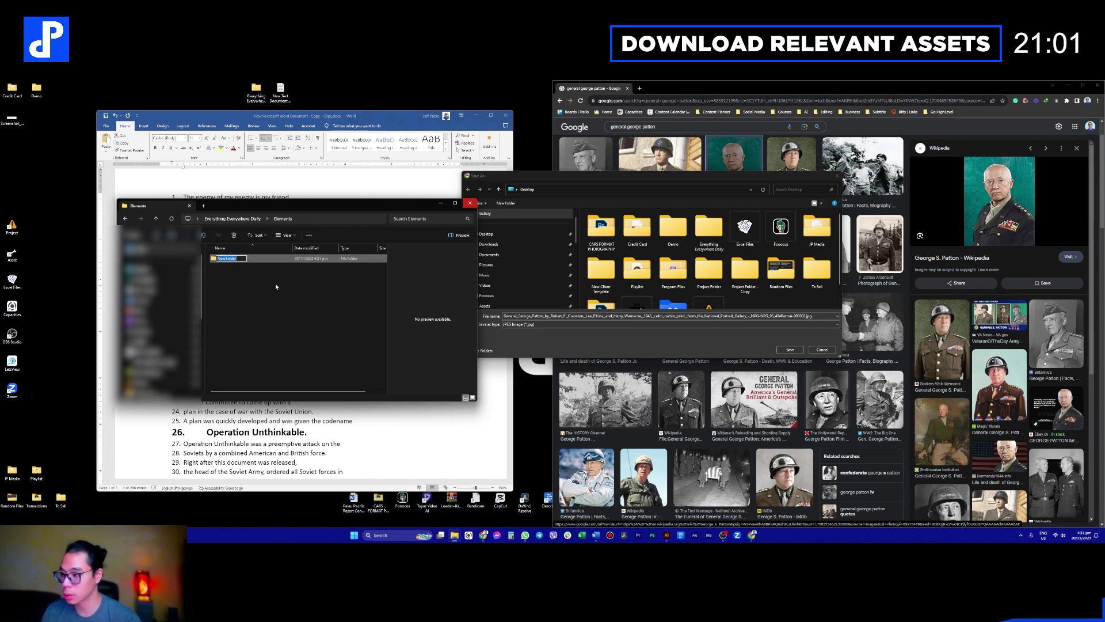
key(super+v)
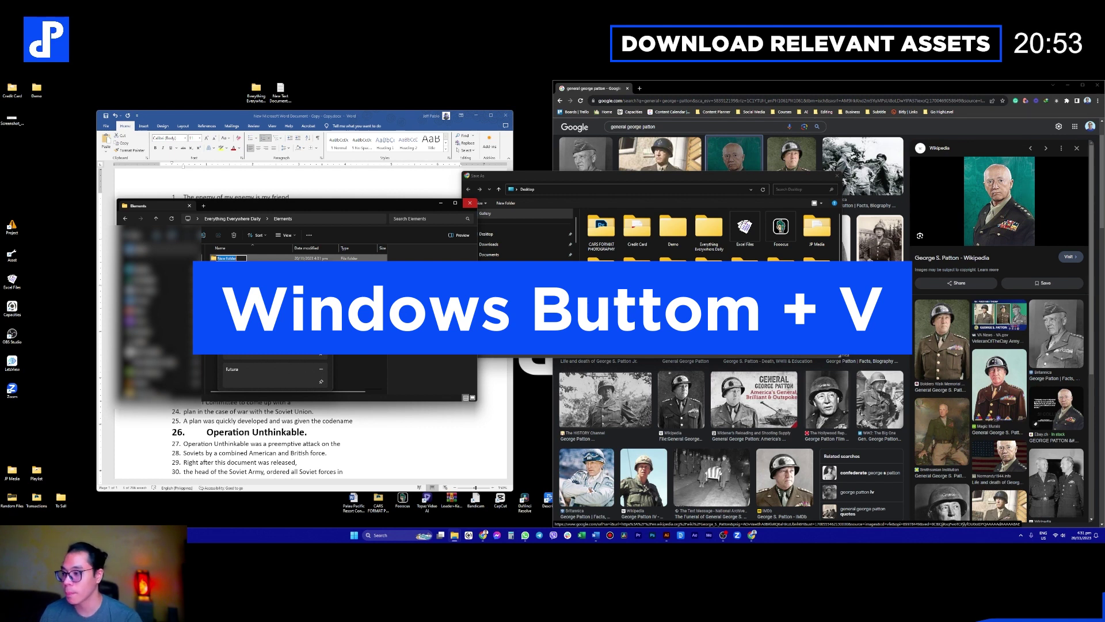
scroll(273, 371, up, 3)
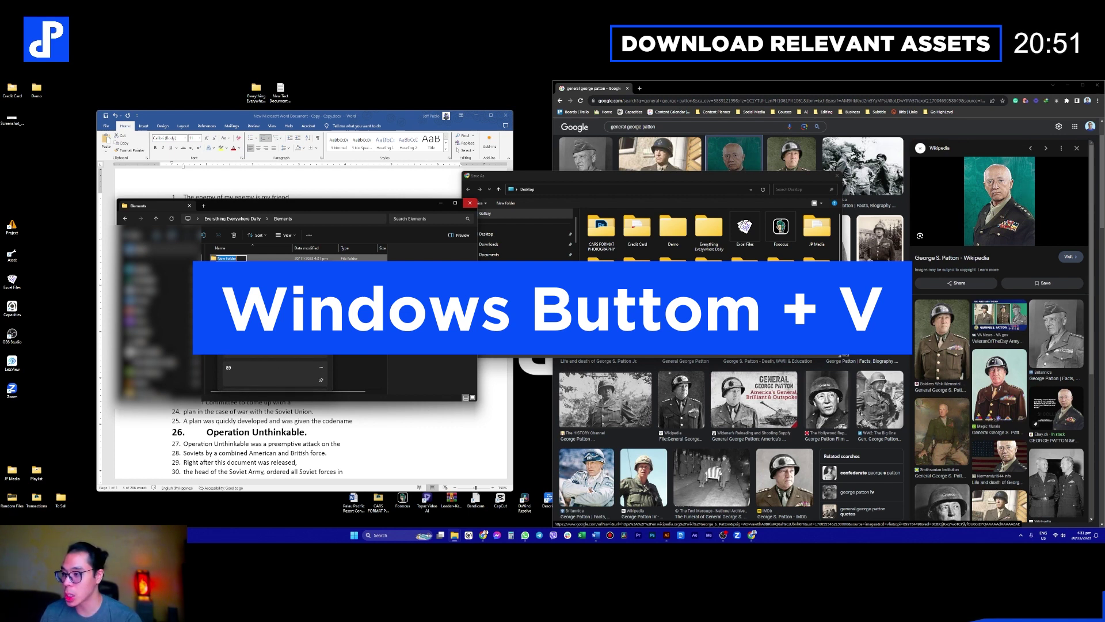
scroll(275, 341, up, 3)
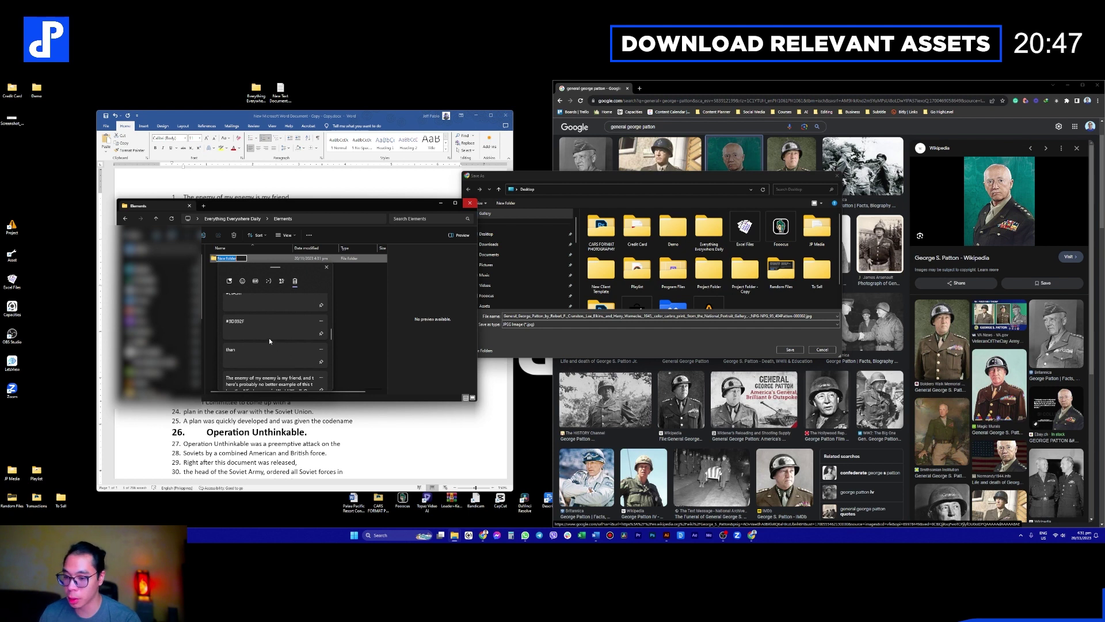
scroll(269, 343, up, 5)
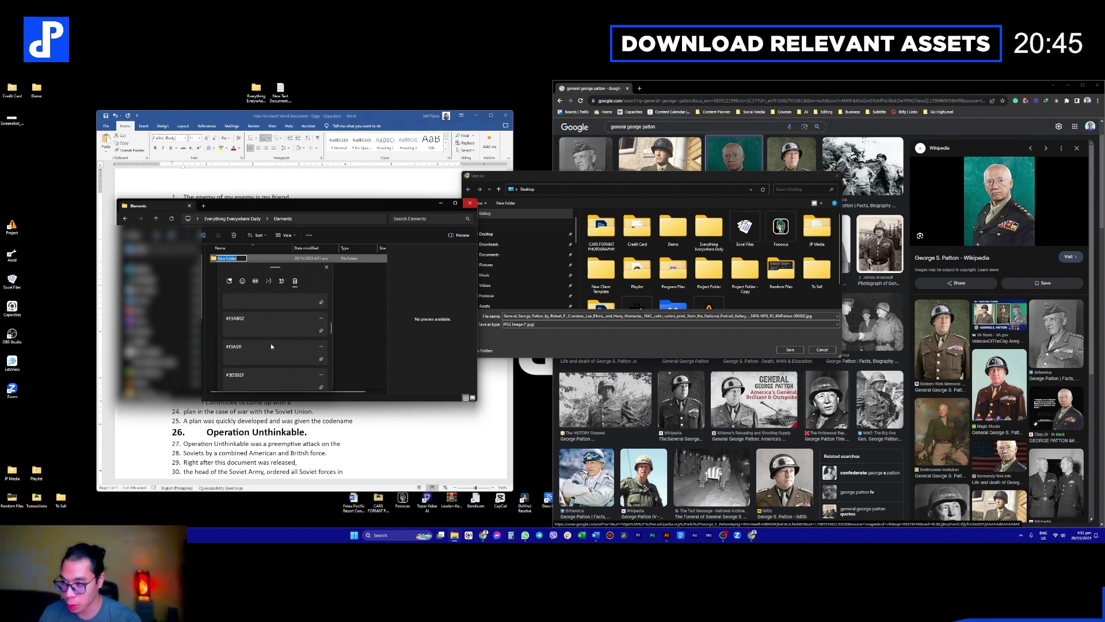
scroll(294, 353, down, 5)
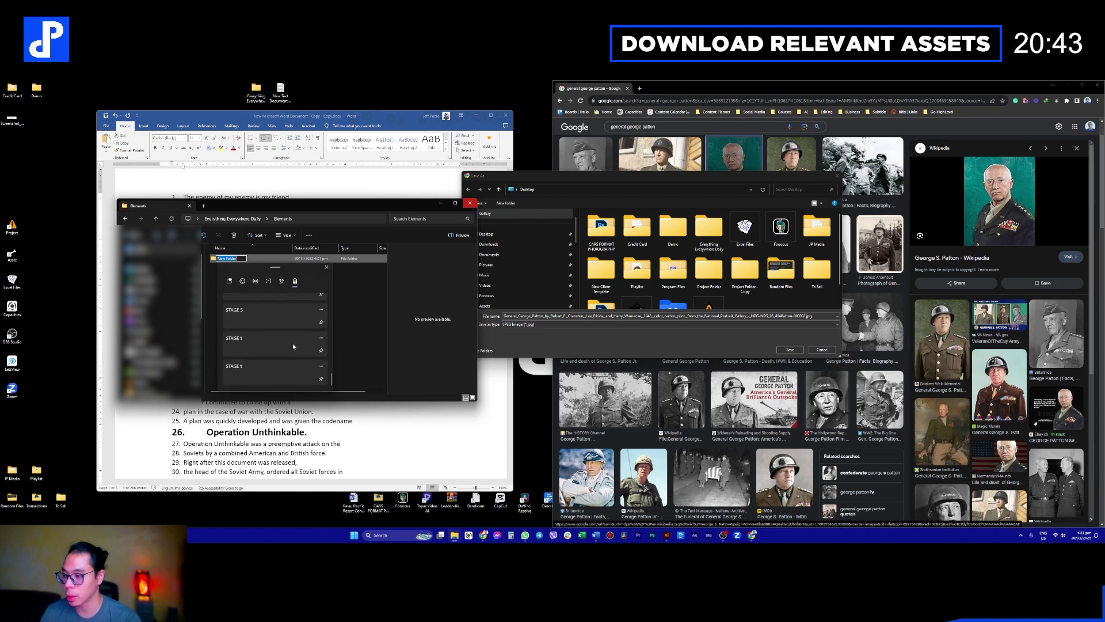
scroll(281, 364, up, 5)
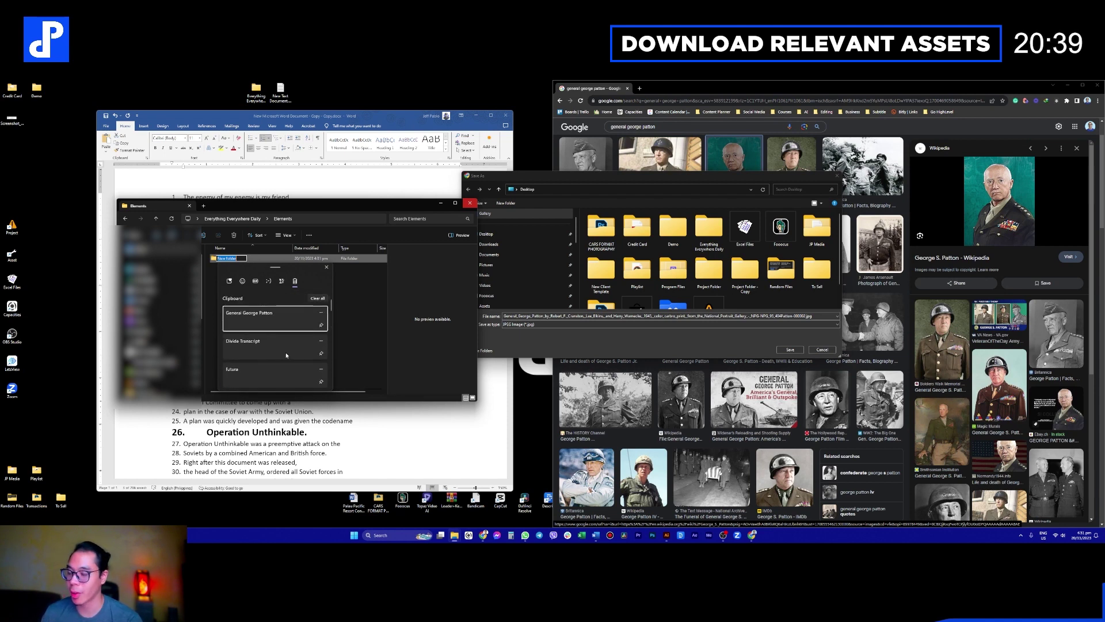
click(287, 318)
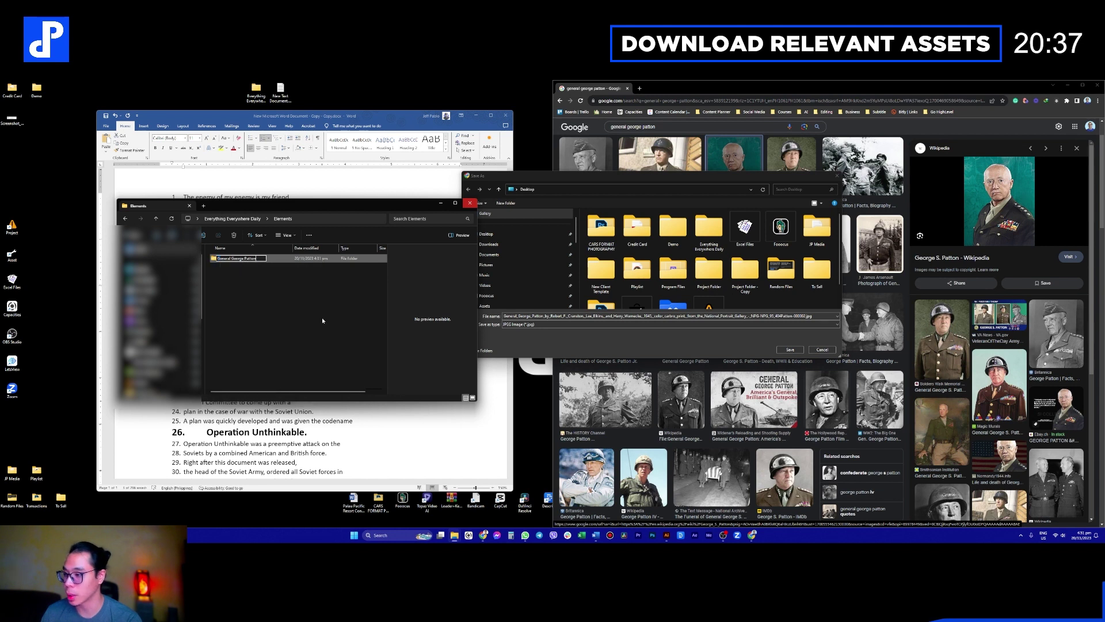
key(Return)
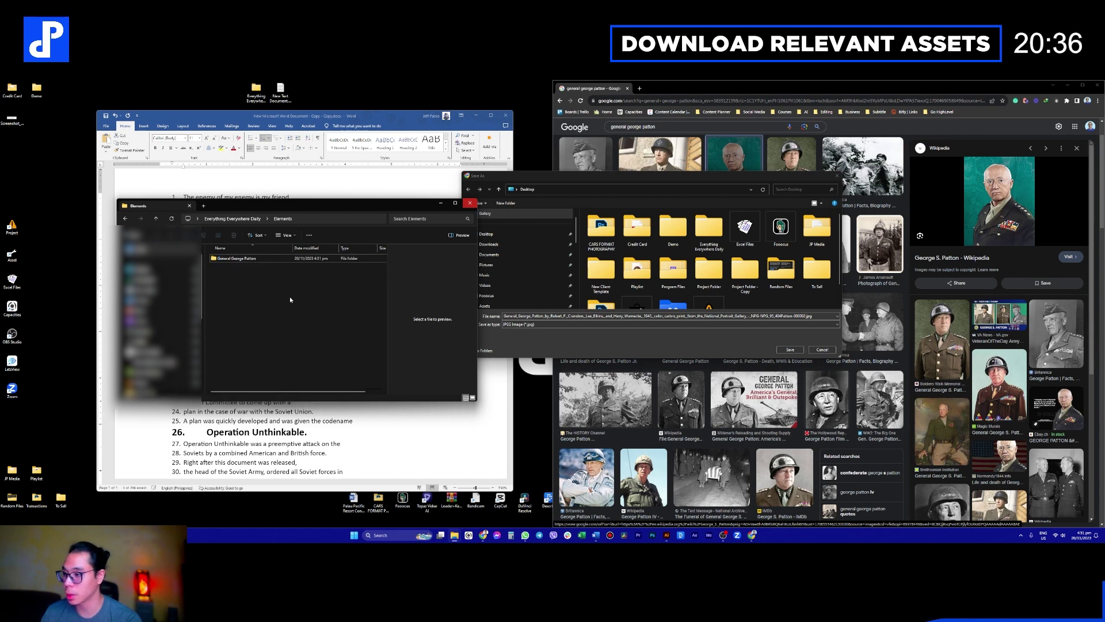
Step: Copy the General George Patton folder's path, set it as the save location, and save the Wikipedia portrait there as a JPEG
double_click(283, 259)
click(357, 222)
key(ctrl+c)
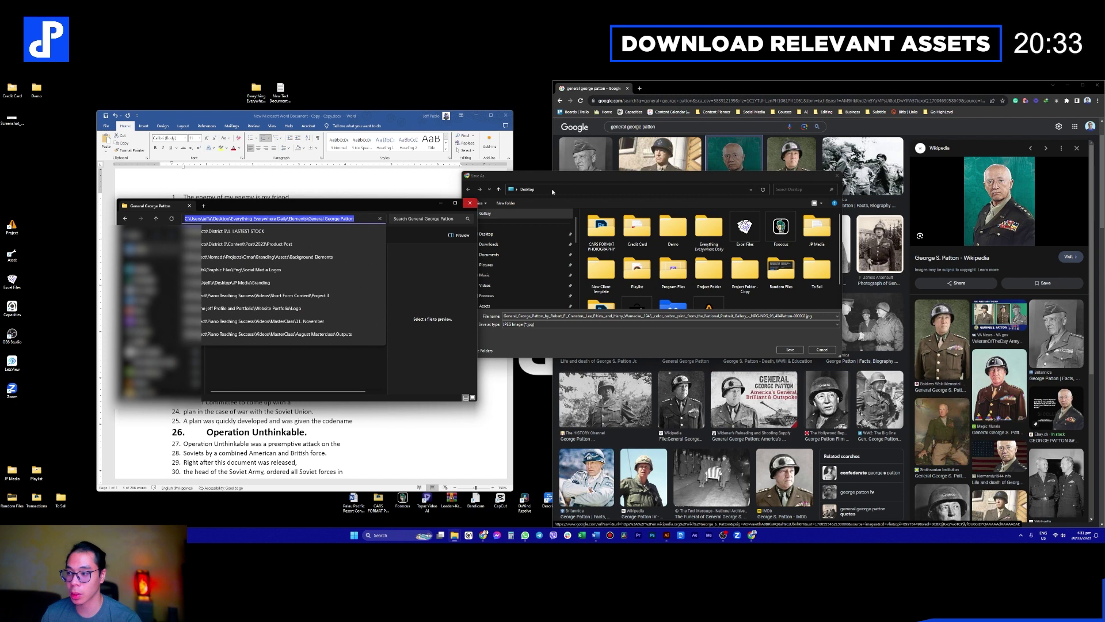
click(645, 192)
key(ctrl+v)
key(Return)
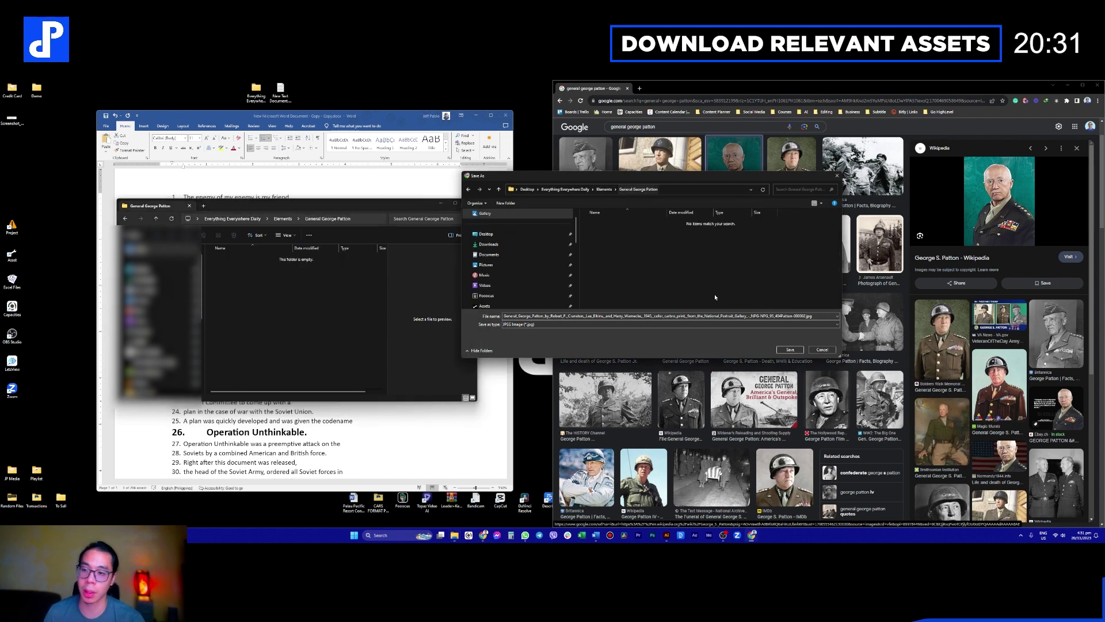
click(790, 349)
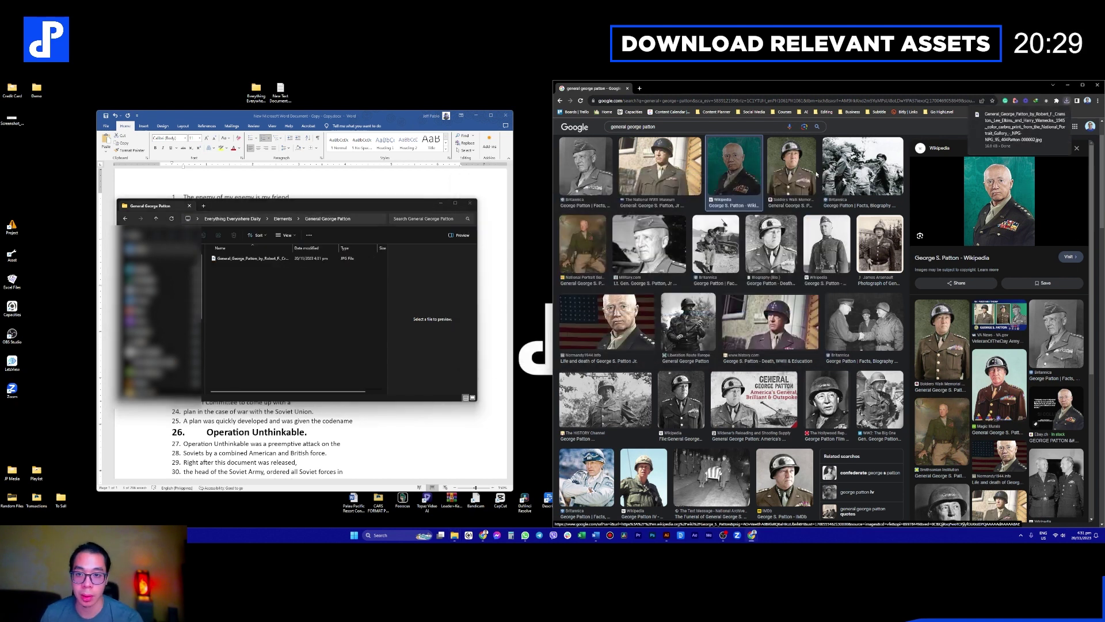
Step: Save the Soldiers Walk Memorial Park portrait of Patton in the General George Patton folder
click(1046, 148)
right_click(1030, 235)
key(Escape)
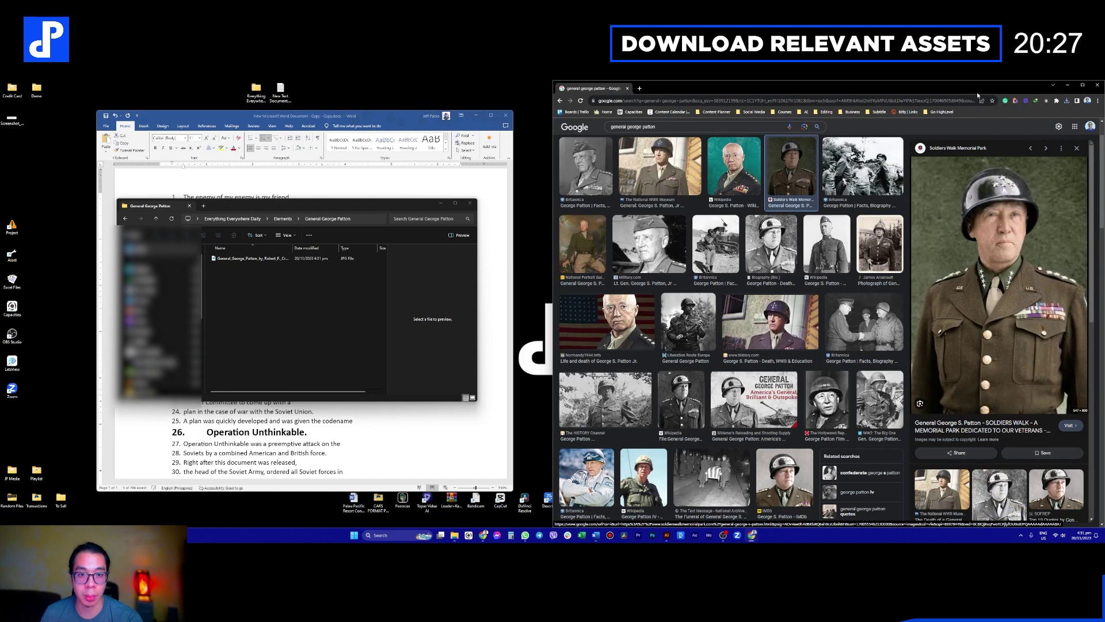
right_click(1006, 239)
click(954, 316)
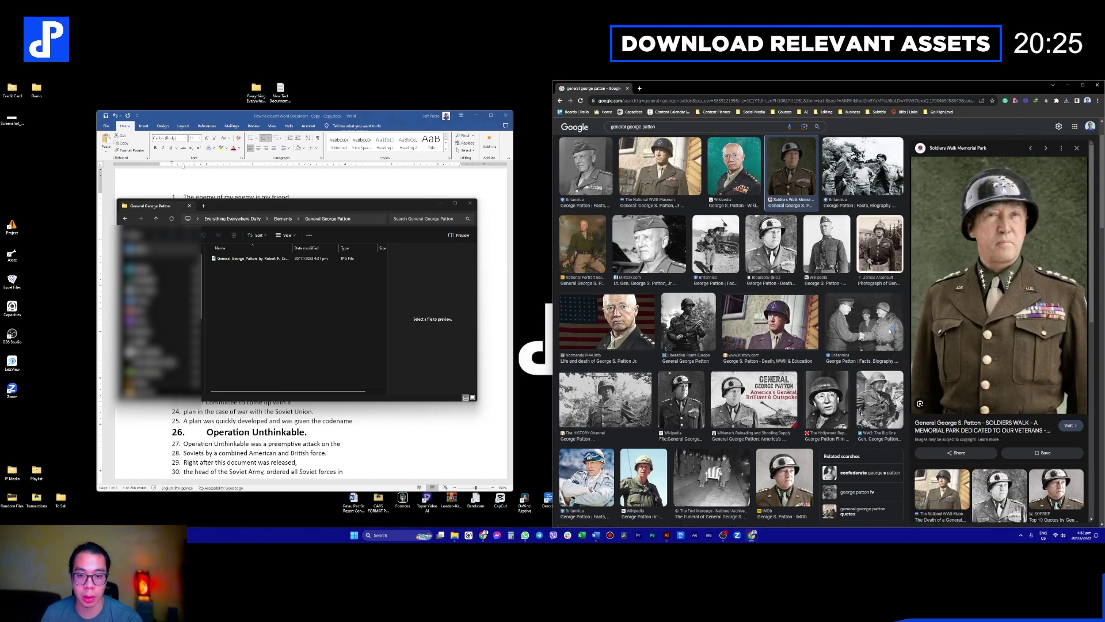
key(Return)
Step: Save the National WWII Museum photo of Patton as a JPEG in the General George Patton folder
key(Left)
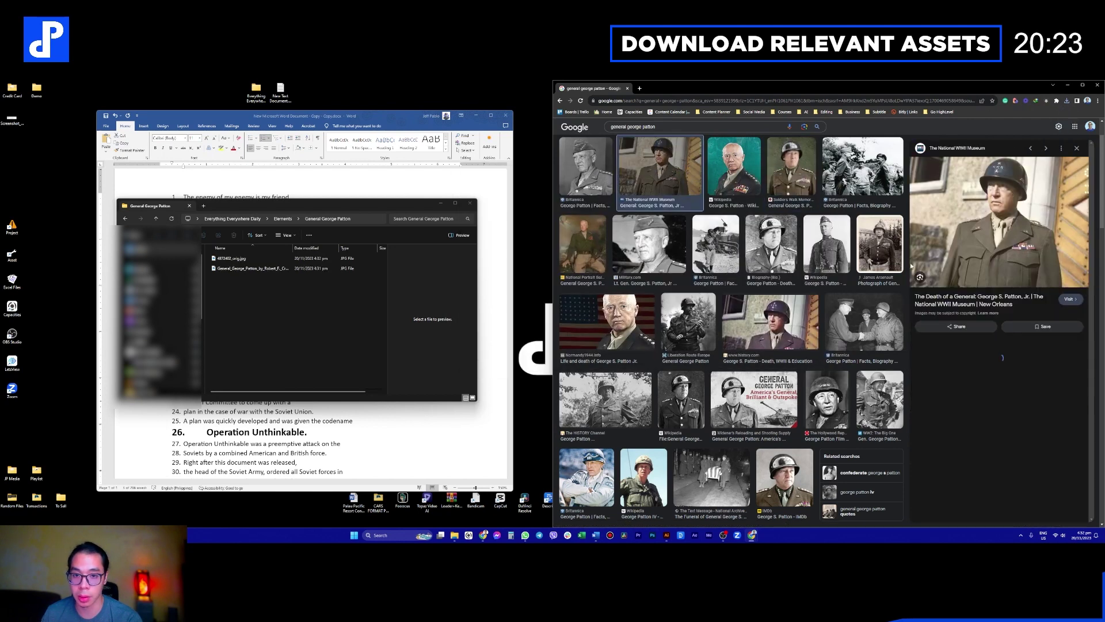
right_click(969, 241)
click(1002, 317)
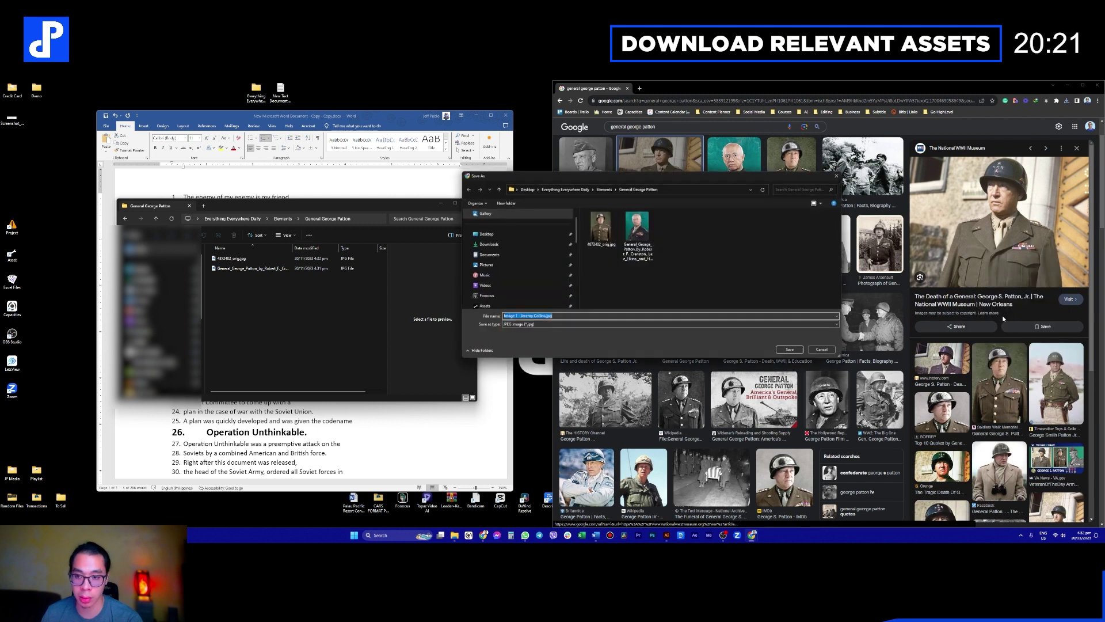
click(789, 350)
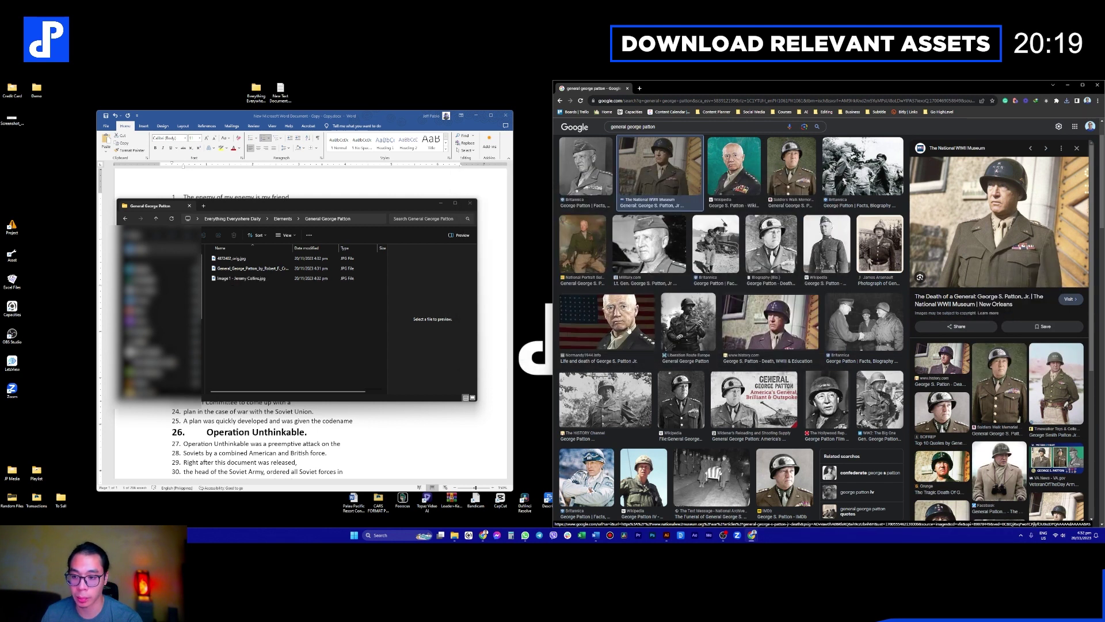
Step: Save the National Portrait Gallery painting of Patton in the General George Patton folder
click(602, 246)
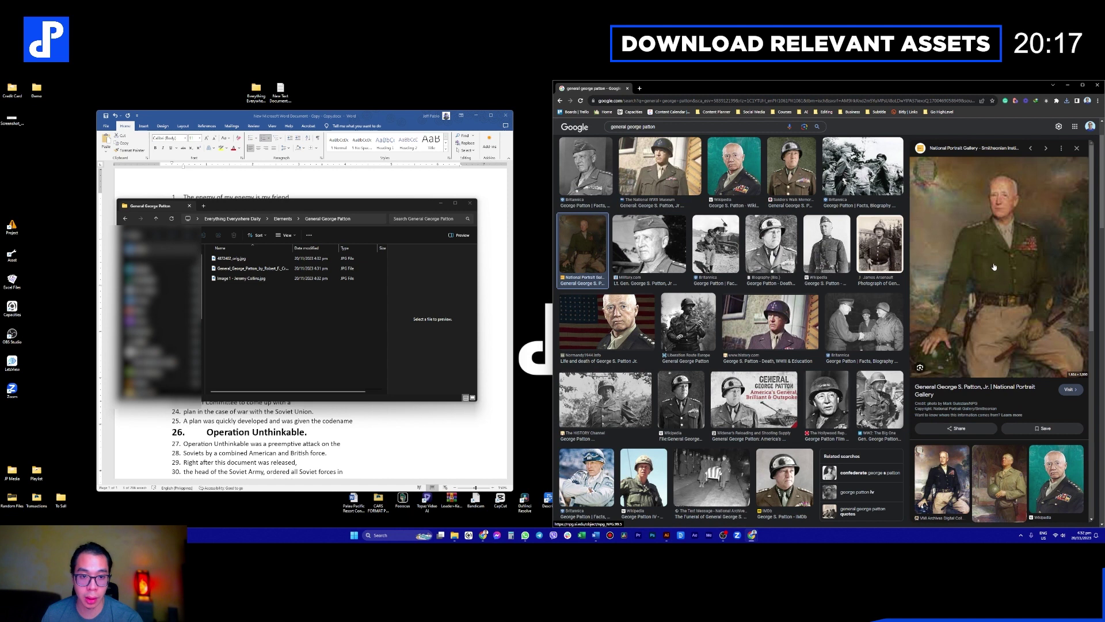
right_click(992, 265)
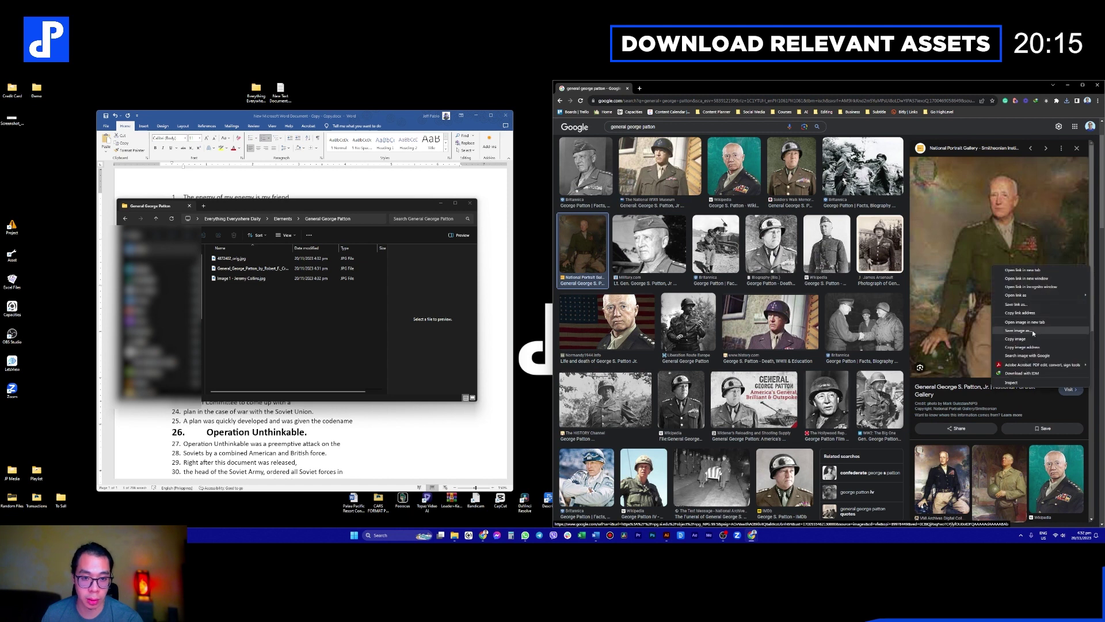
key(Escape)
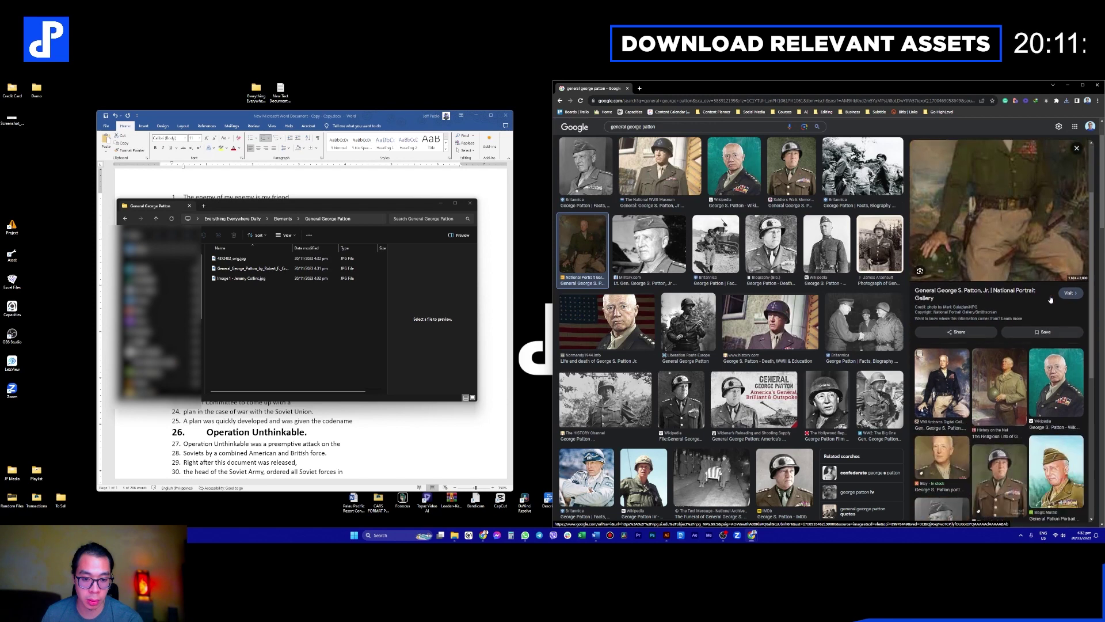
right_click(998, 283)
key(Escape)
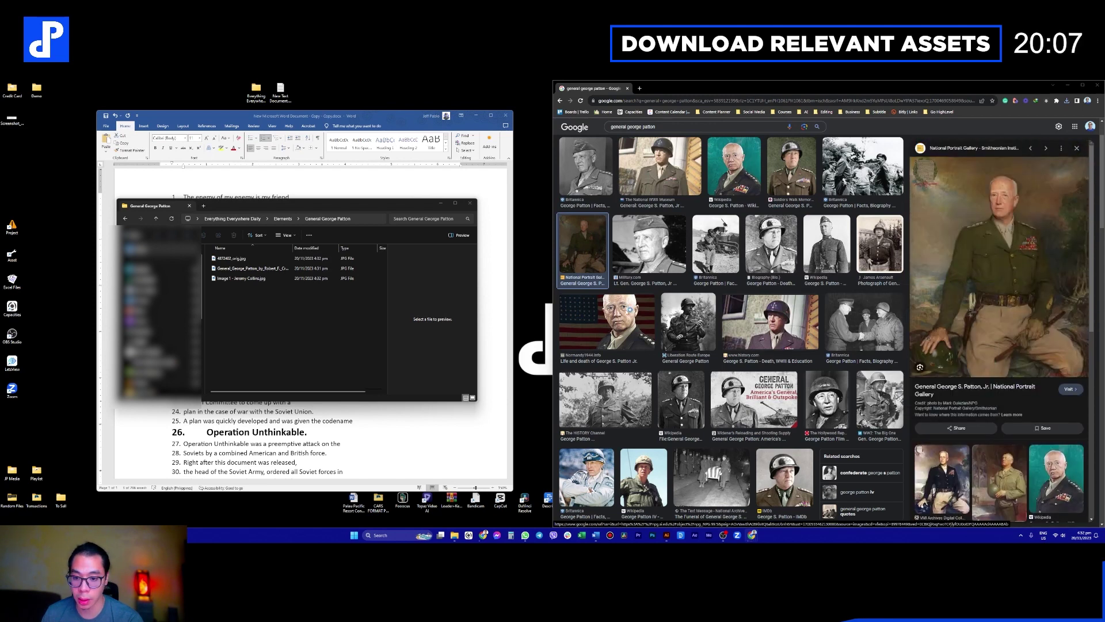
click(789, 349)
Step: Save the black-and-white Patton photo from WW2: The Big One as download.jpeg in the General George Patton folder
click(865, 393)
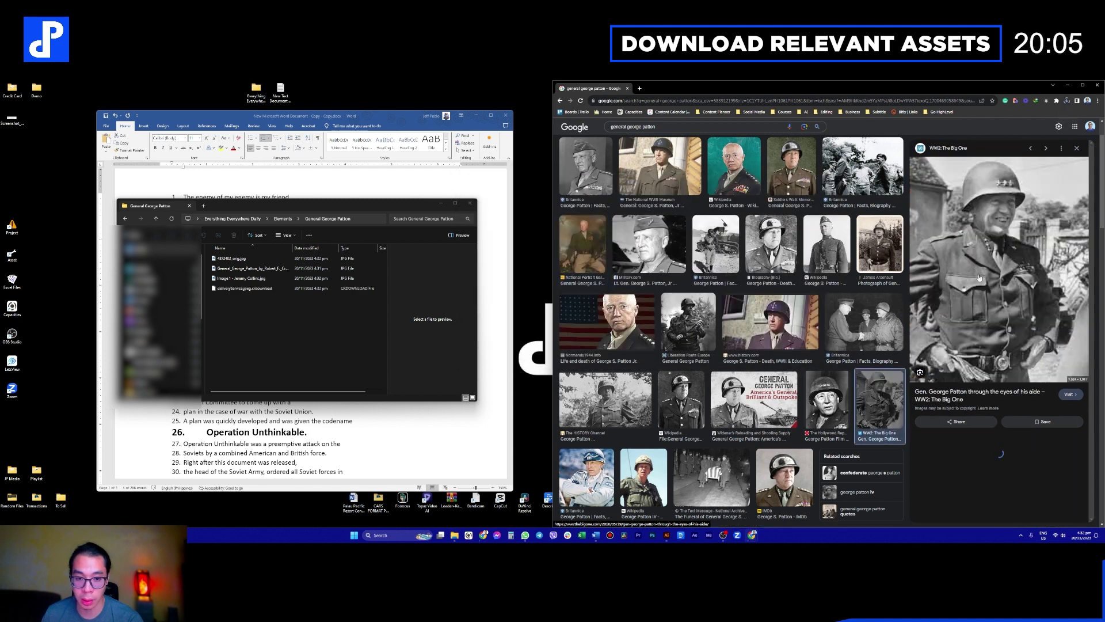
right_click(982, 262)
click(1006, 325)
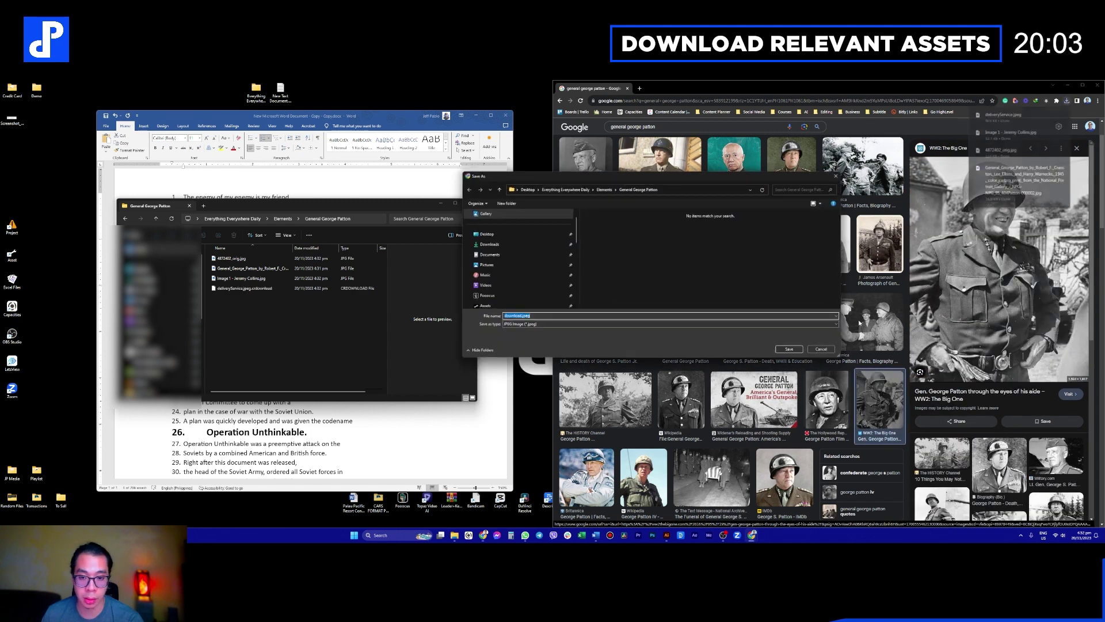
click(787, 349)
Step: Find the Liberation Route Europe photo of Patton among the related images and save it in the General George Patton folder
scroll(994, 325, down, 3)
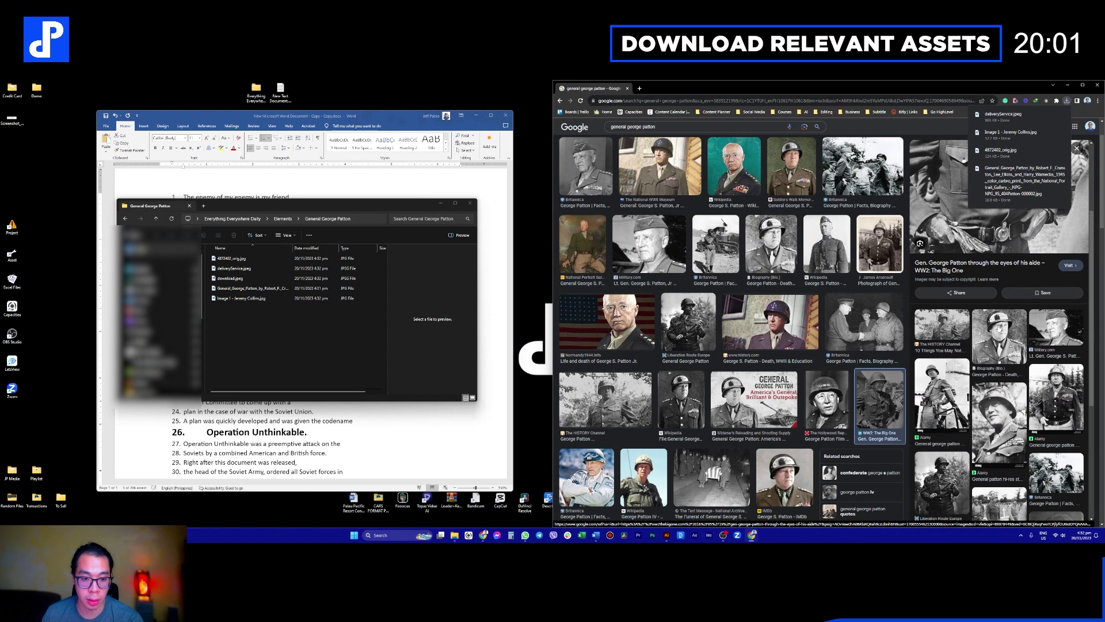
click(942, 484)
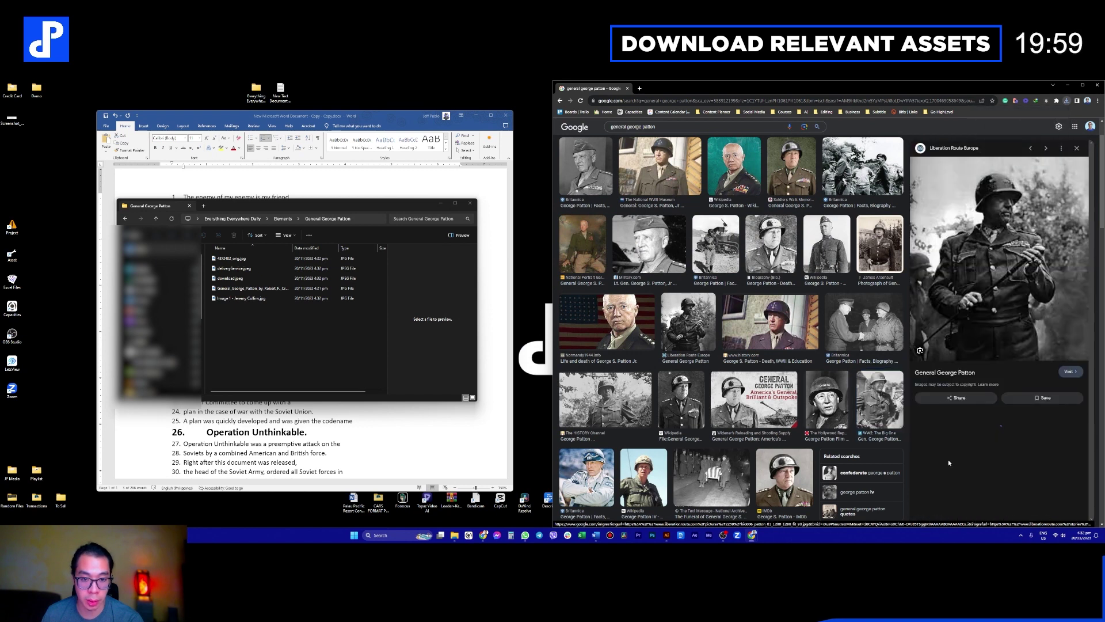
right_click(993, 272)
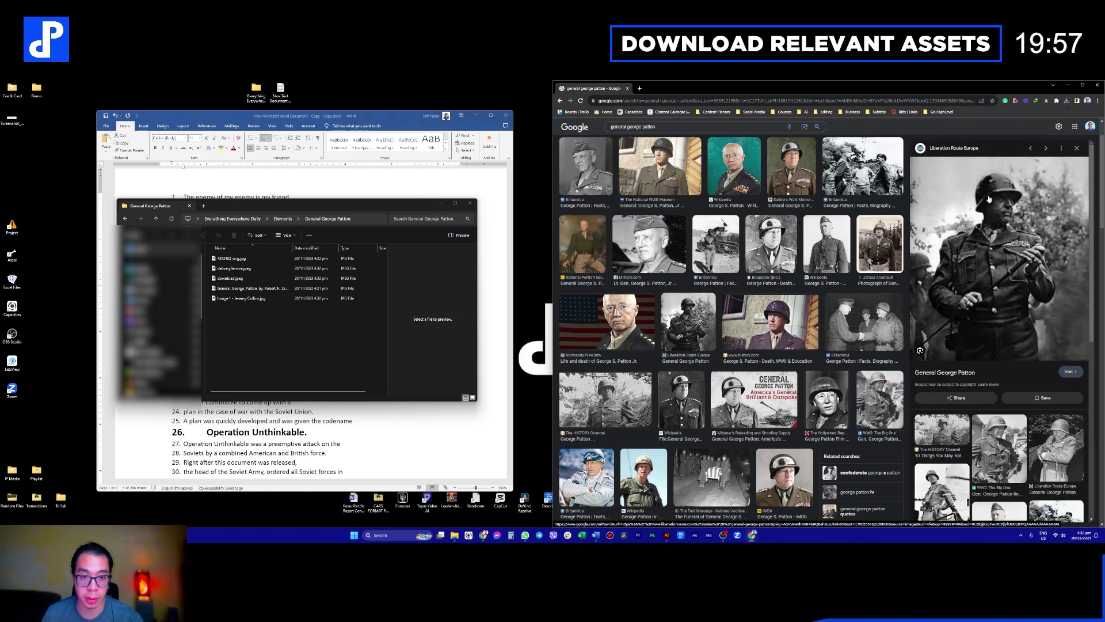
right_click(904, 267)
right_click(912, 221)
click(982, 305)
key(Return)
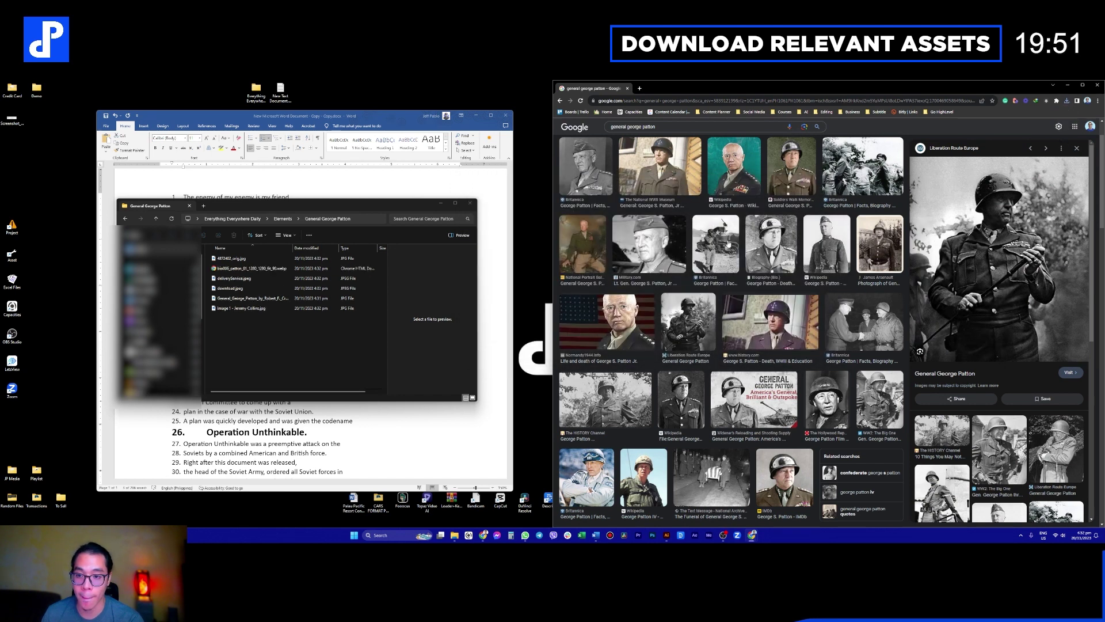
Step: Save the Britannica photo of Patton standing beside a tank as a WEBP file in the General George Patton folder
click(730, 249)
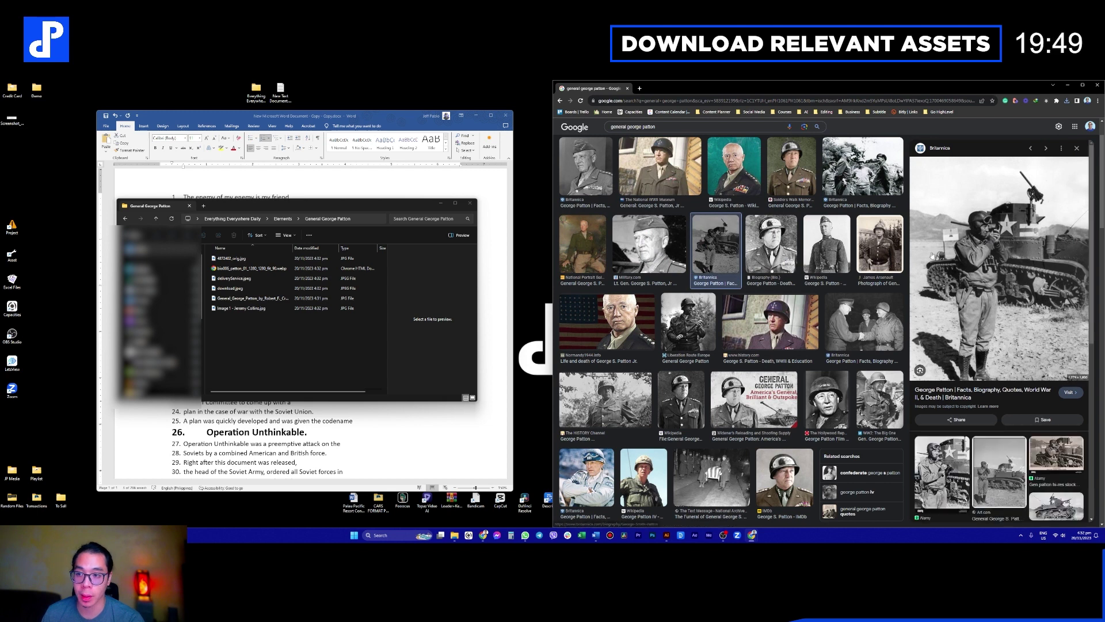
right_click(1001, 255)
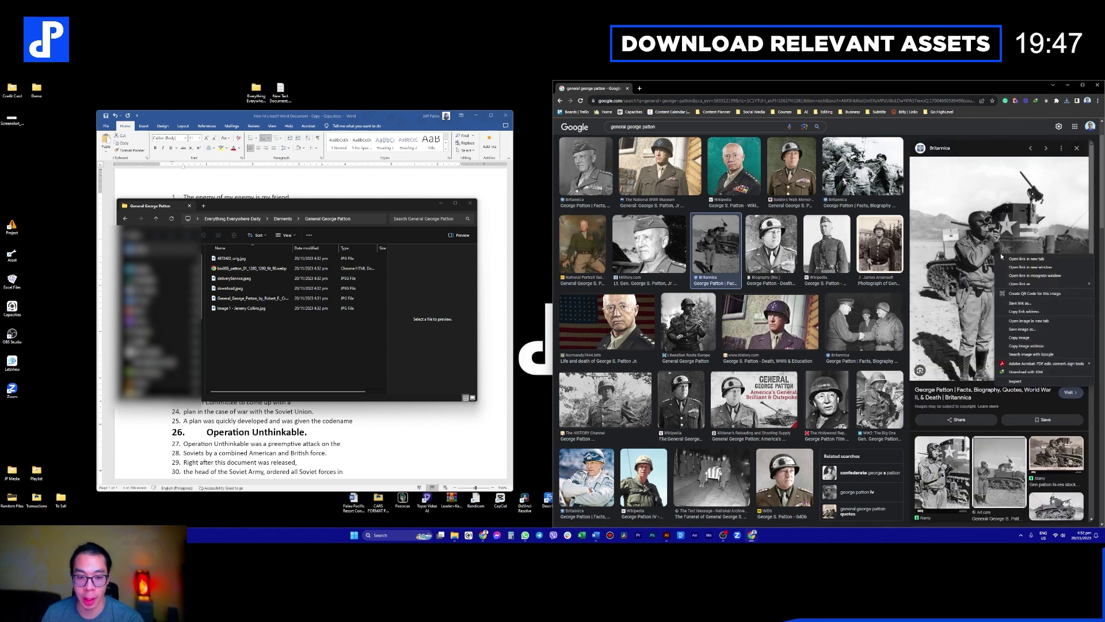
click(1021, 328)
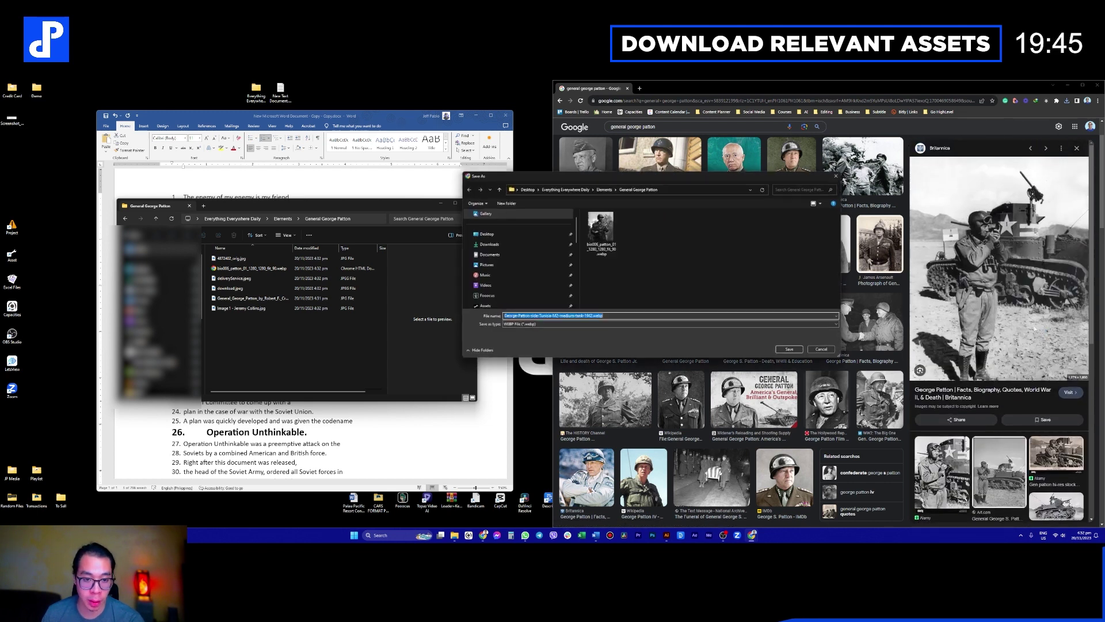
click(797, 350)
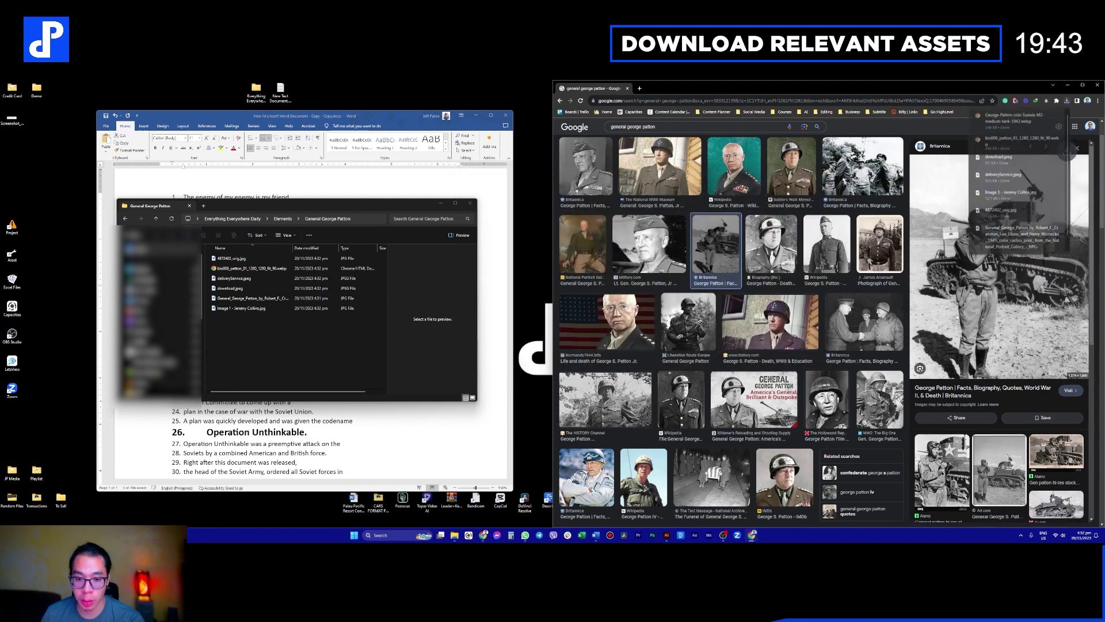
scroll(939, 331, up, 5)
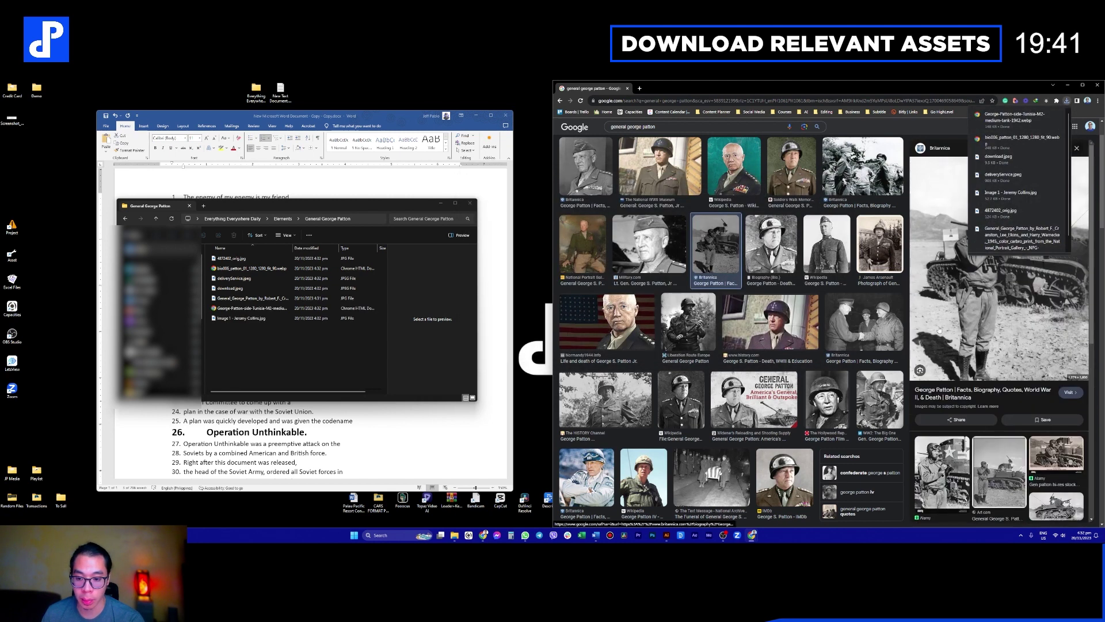
Step: Open YouTube in a new browser tab
click(639, 88)
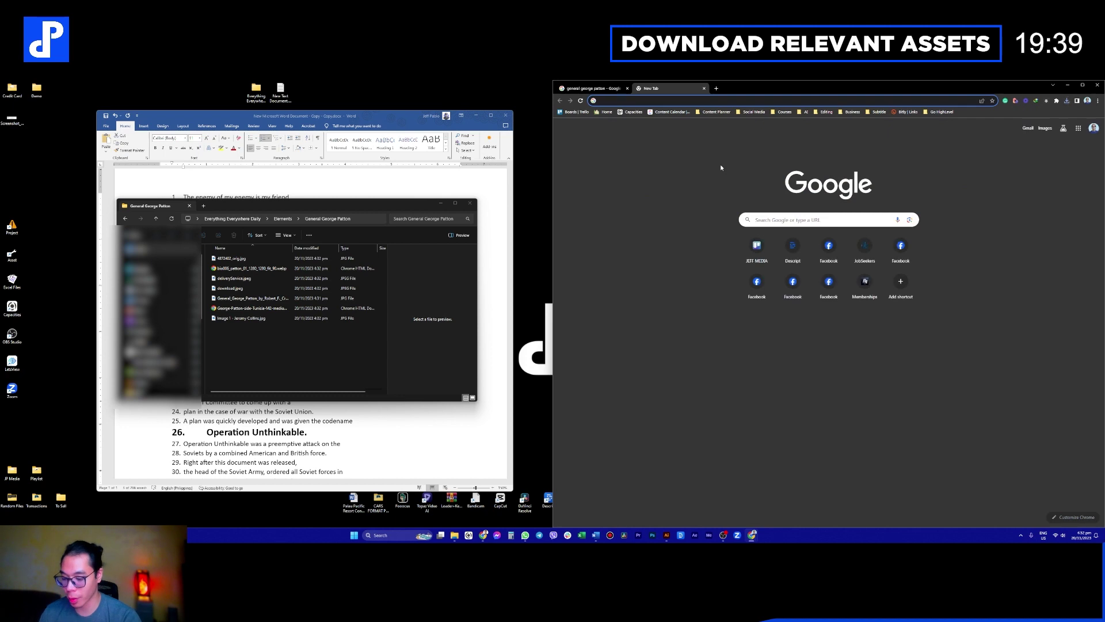
text(yourt)
key(BackSpace)
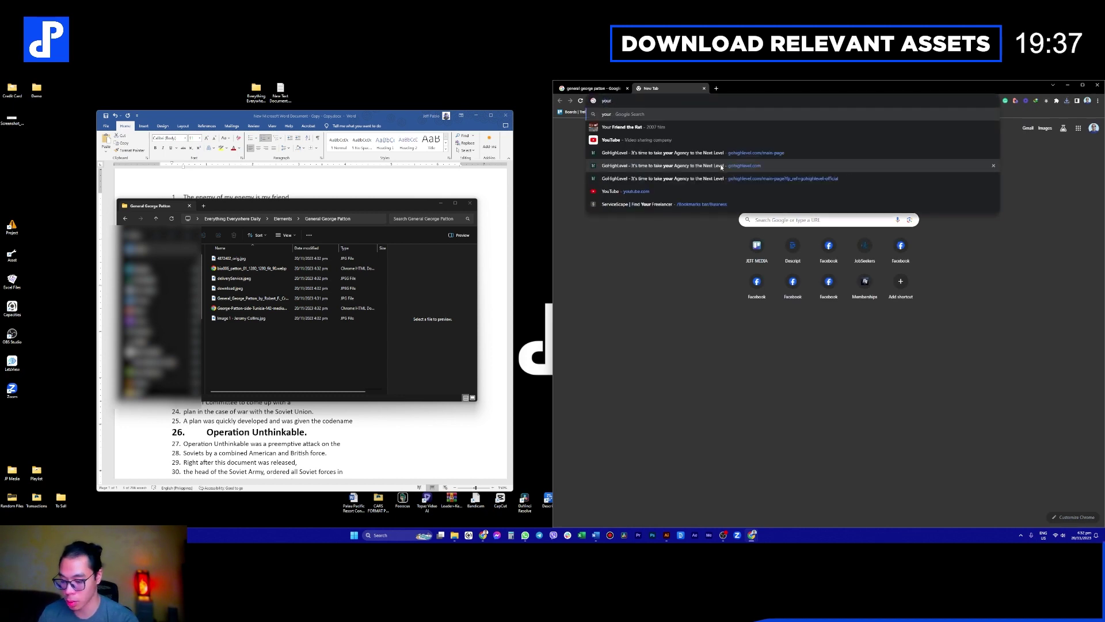
key(BackSpace)
text(tube)
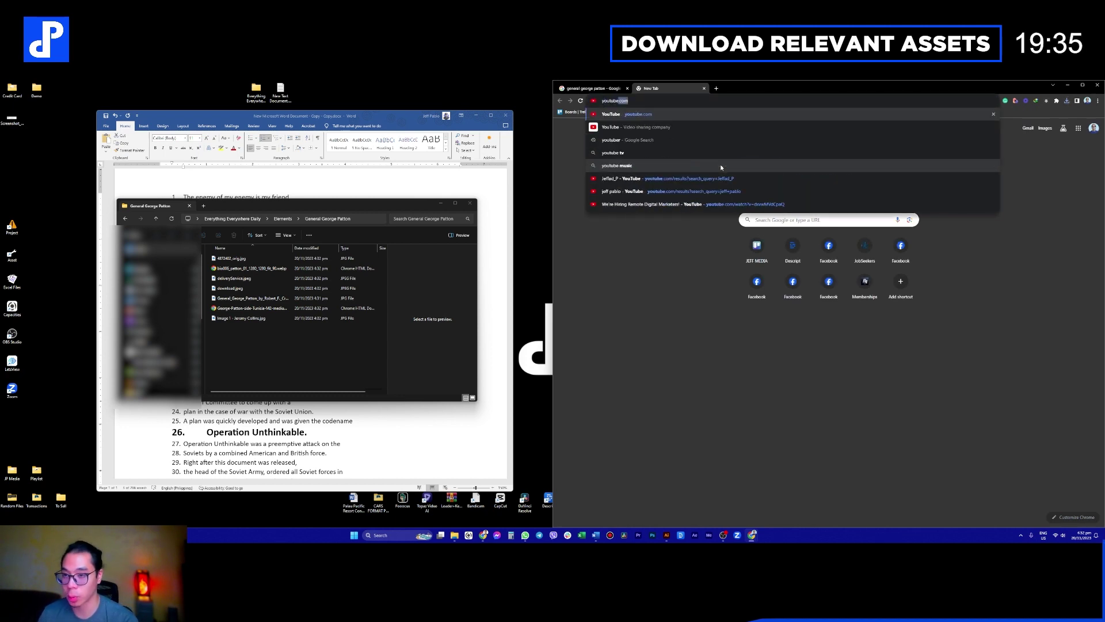
key(Return)
click(771, 127)
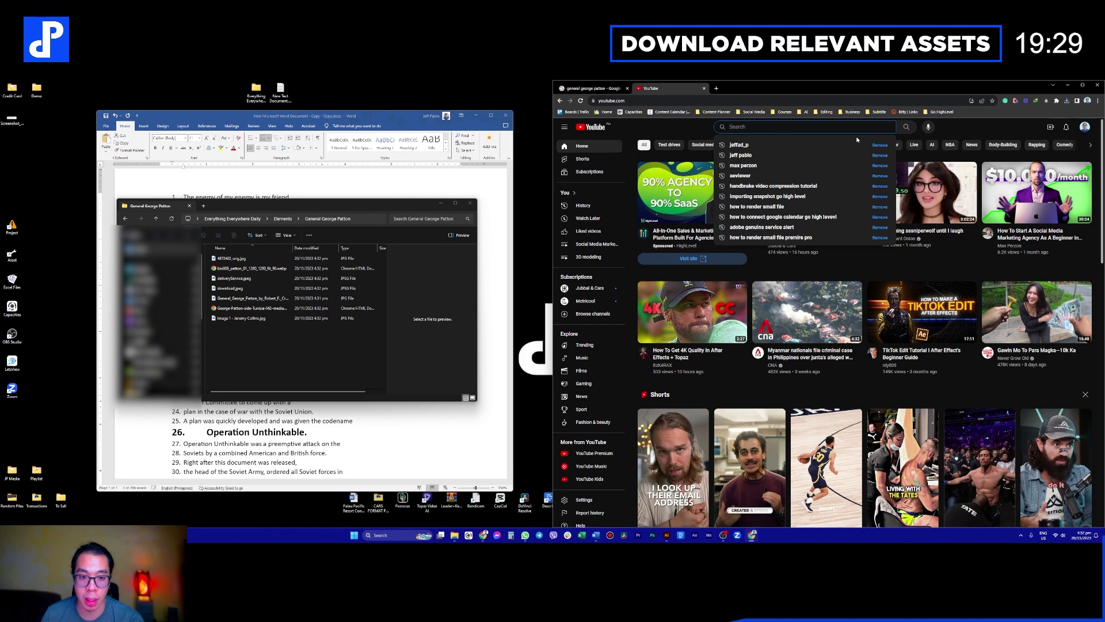
Step: Copy the query "general george patton" from Google Images and search YouTube for it
click(587, 90)
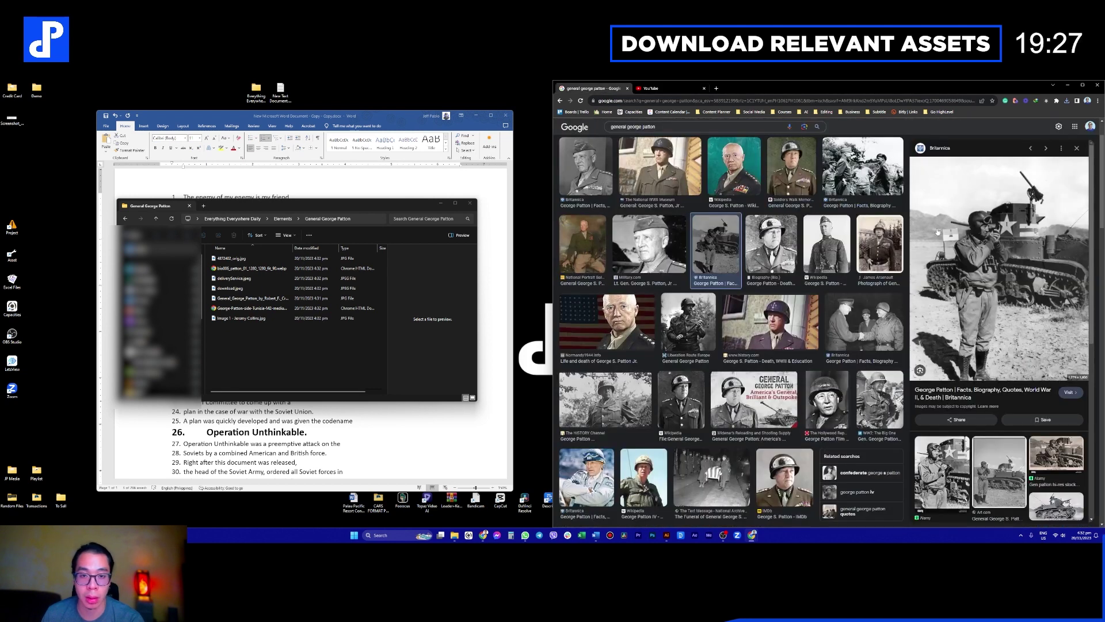
click(633, 127)
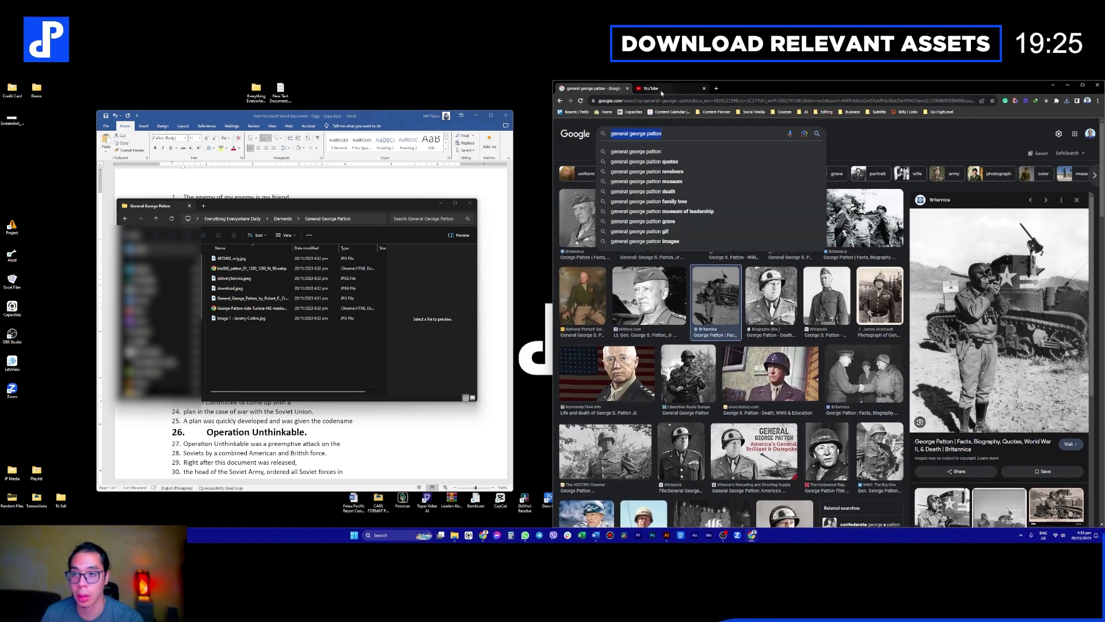
click(661, 90)
click(734, 126)
key(Return)
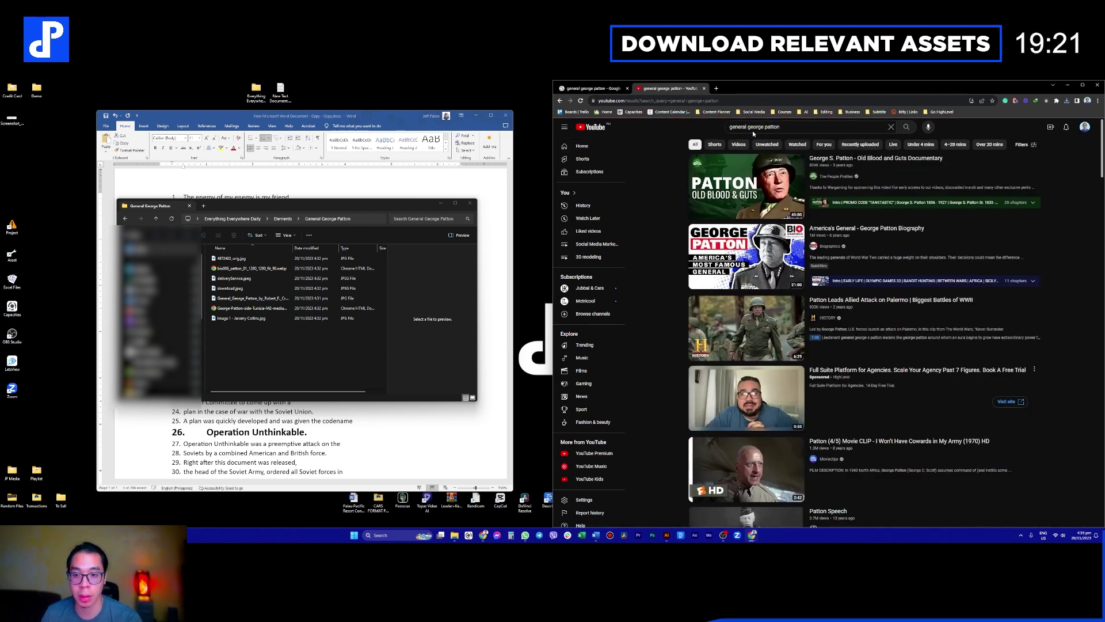
Step: Open "Patton Leads Allied Attack on Palermo" and "Patton Speech" in new tabs and browse the remaining YouTube results
mouse_move(769, 332)
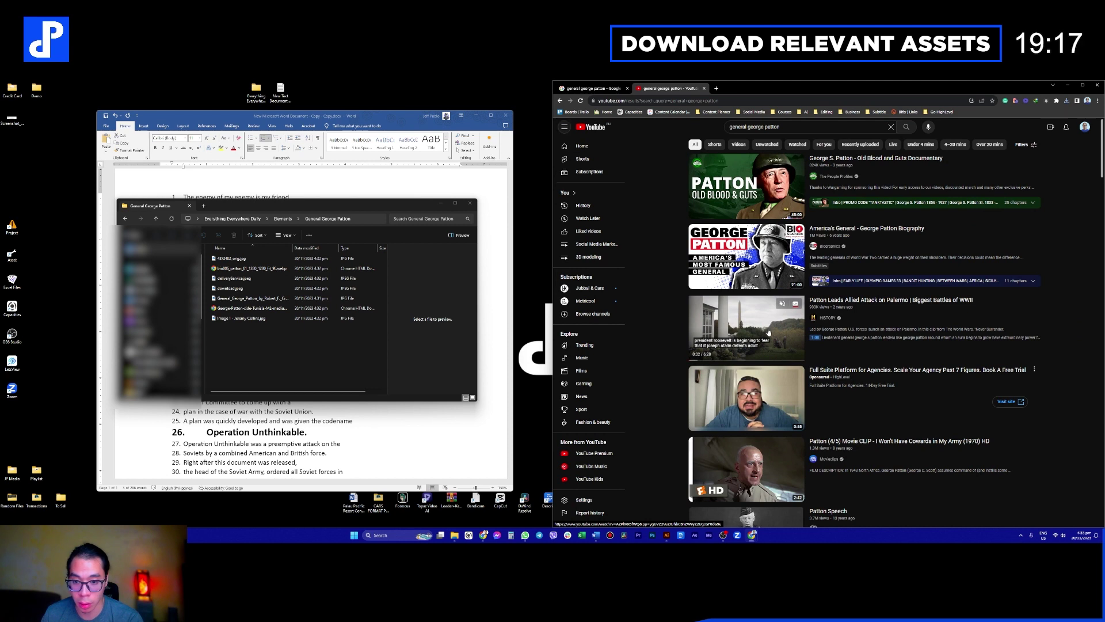
middle_click(758, 339)
mouse_move(755, 333)
scroll(898, 333, down, 2)
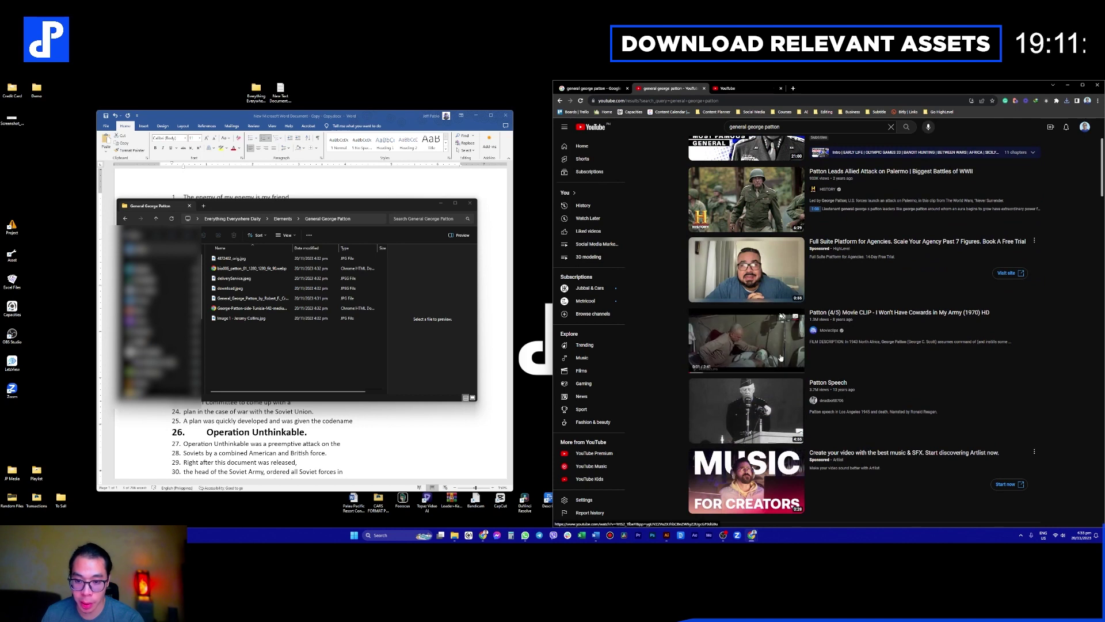
middle_click(772, 406)
scroll(781, 363, down, 2)
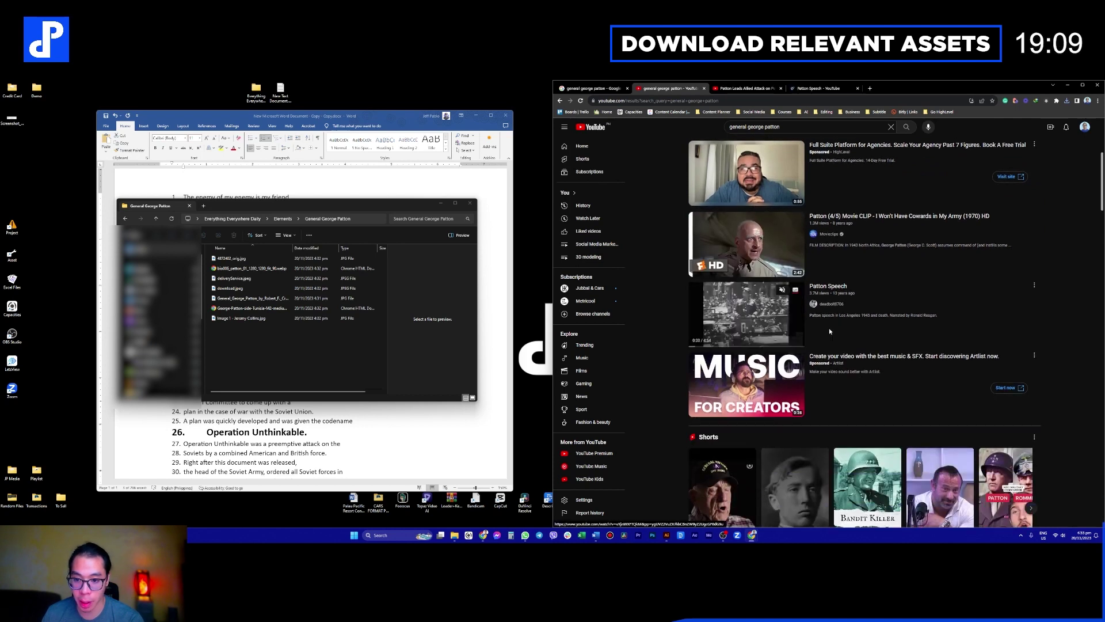
scroll(777, 346, down, 2)
scroll(805, 352, down, 3)
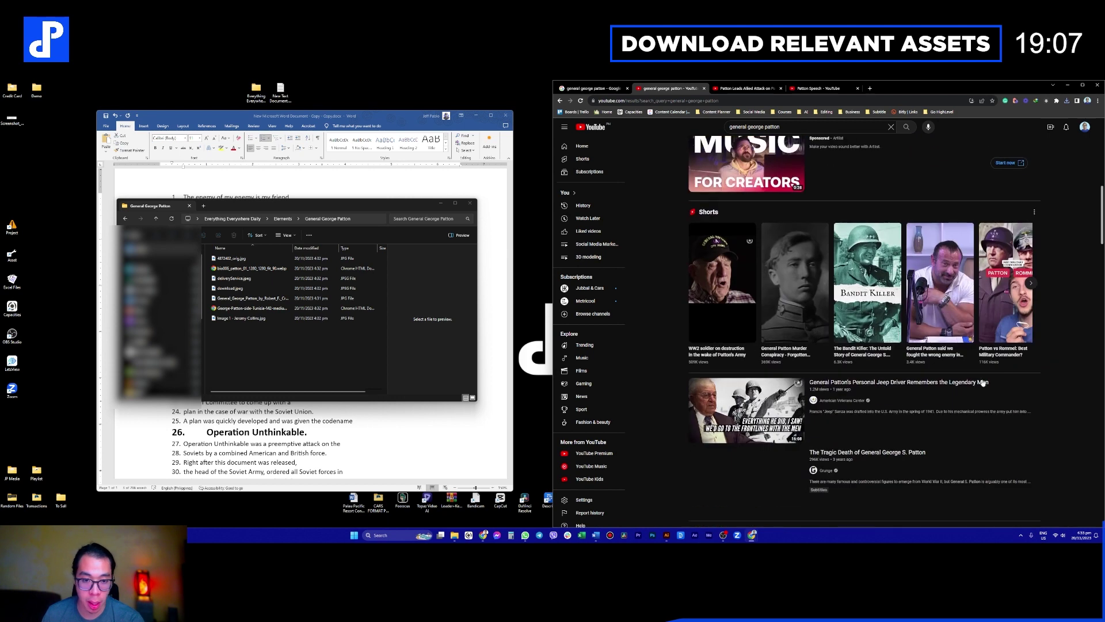
scroll(927, 368, down, 2)
scroll(996, 412, down, 2)
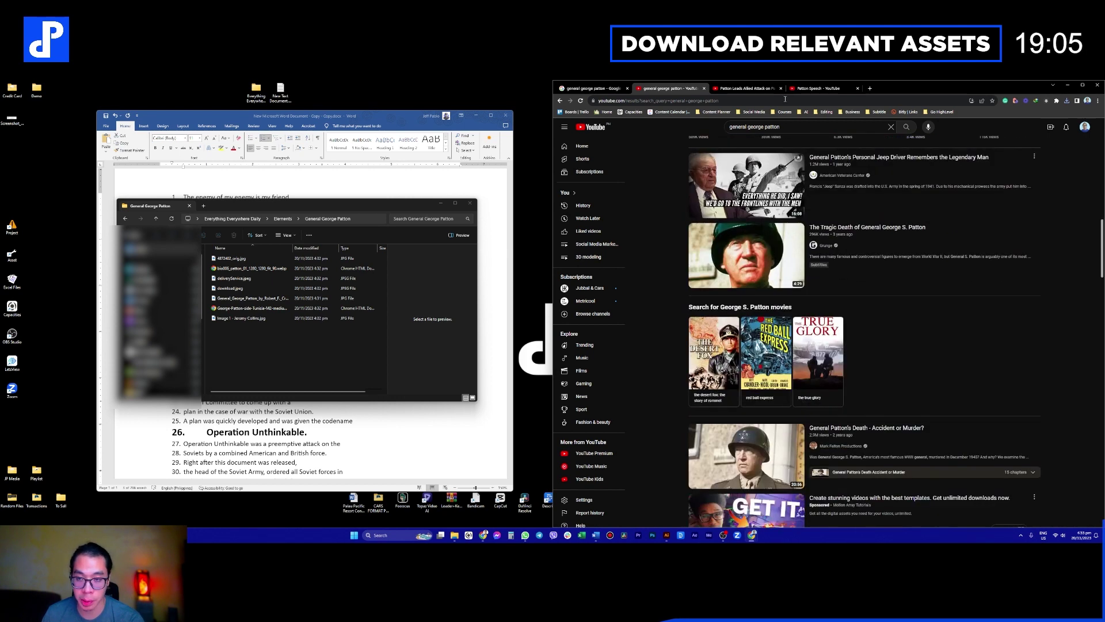
Step: Play "Patton Leads Allied Attack on Palermo" and skip ahead through it to check the footage of Patton and his troops
key(ctrl+Tab)
click(947, 351)
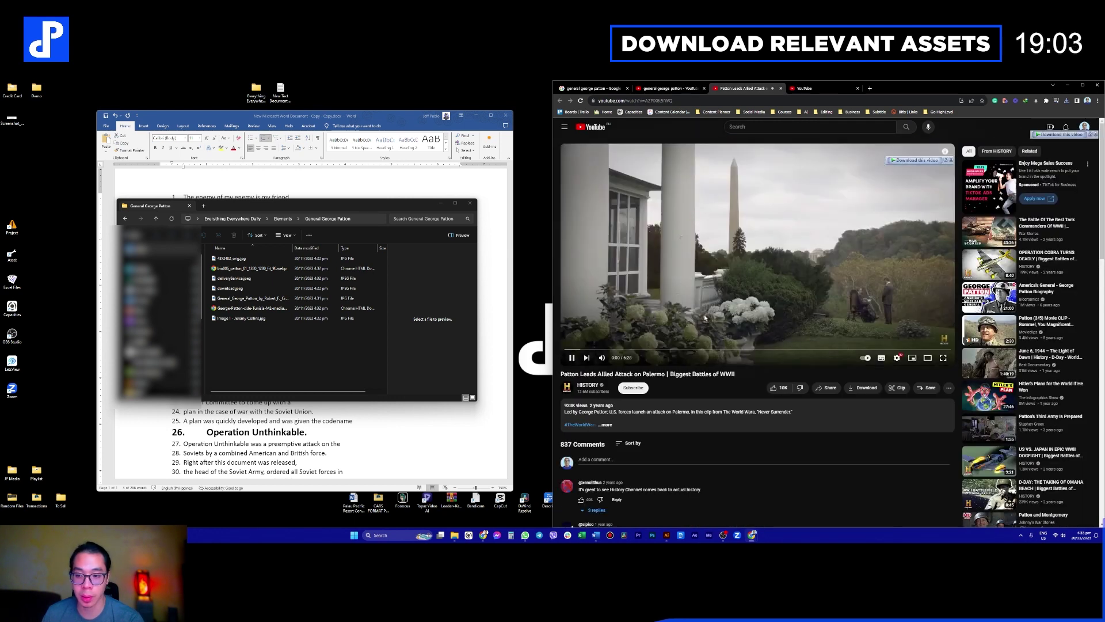
click(595, 350)
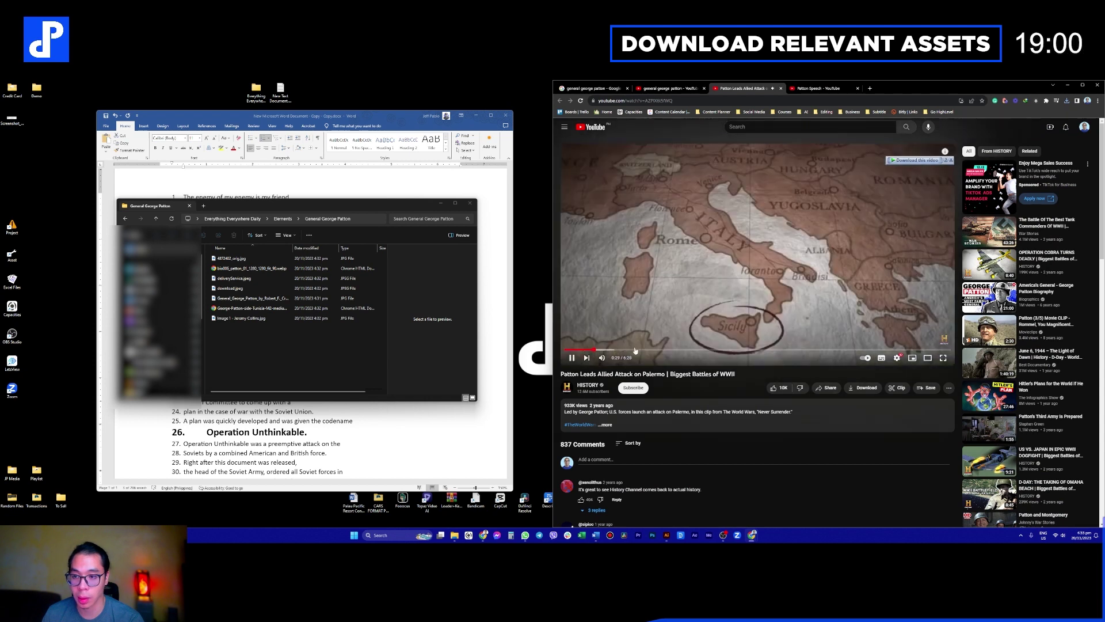
click(662, 350)
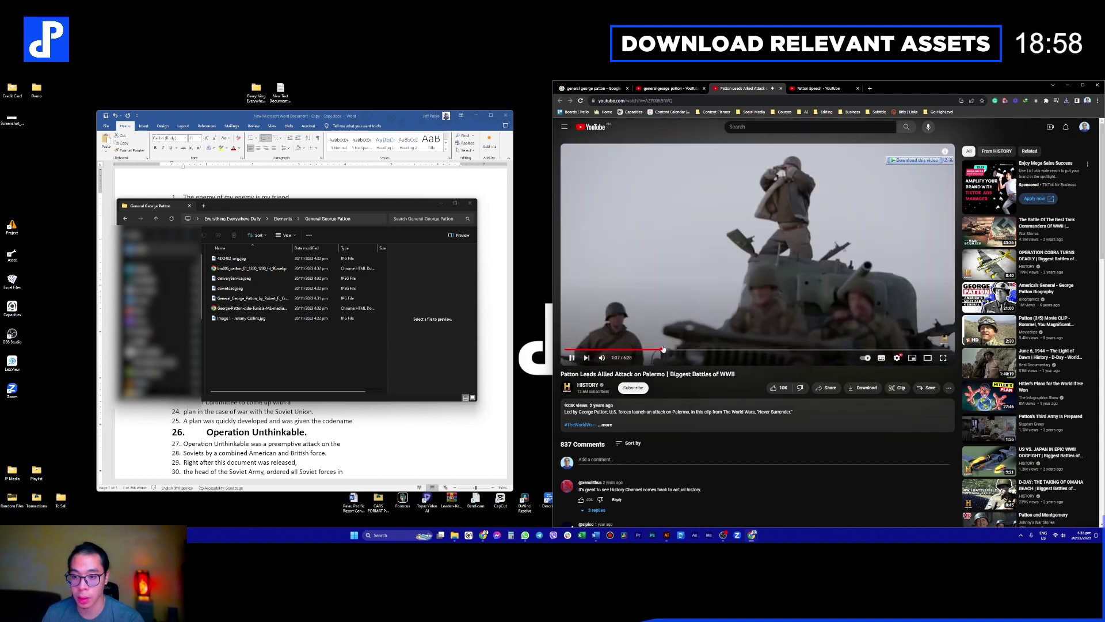
click(712, 349)
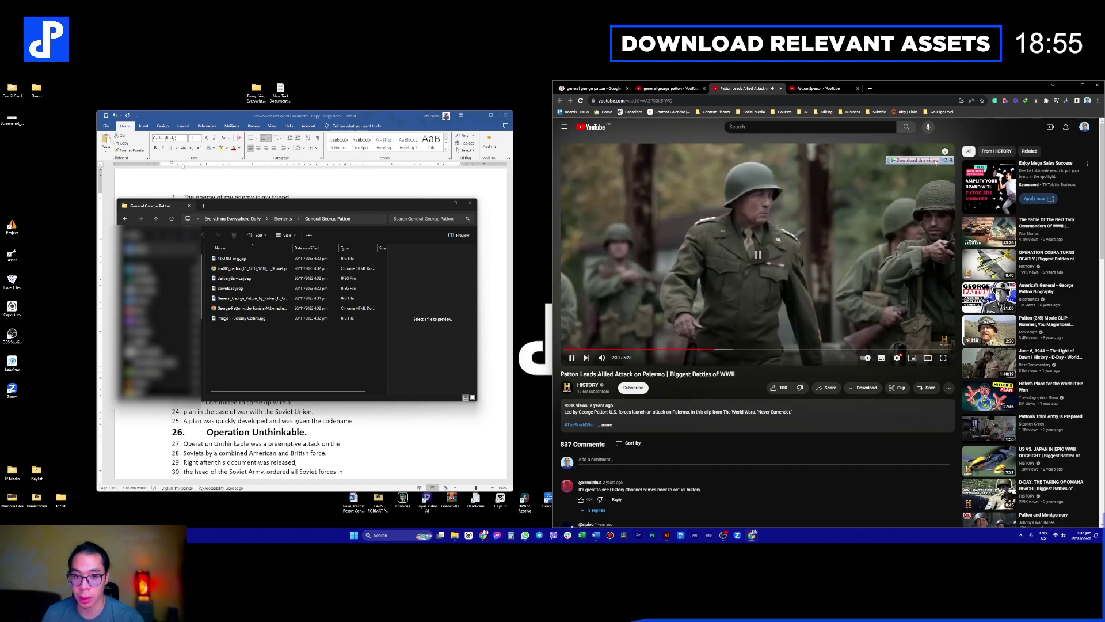
Step: Reload the Palermo video page to refresh its download options and download the video as a 720p HD MP4 file
click(918, 160)
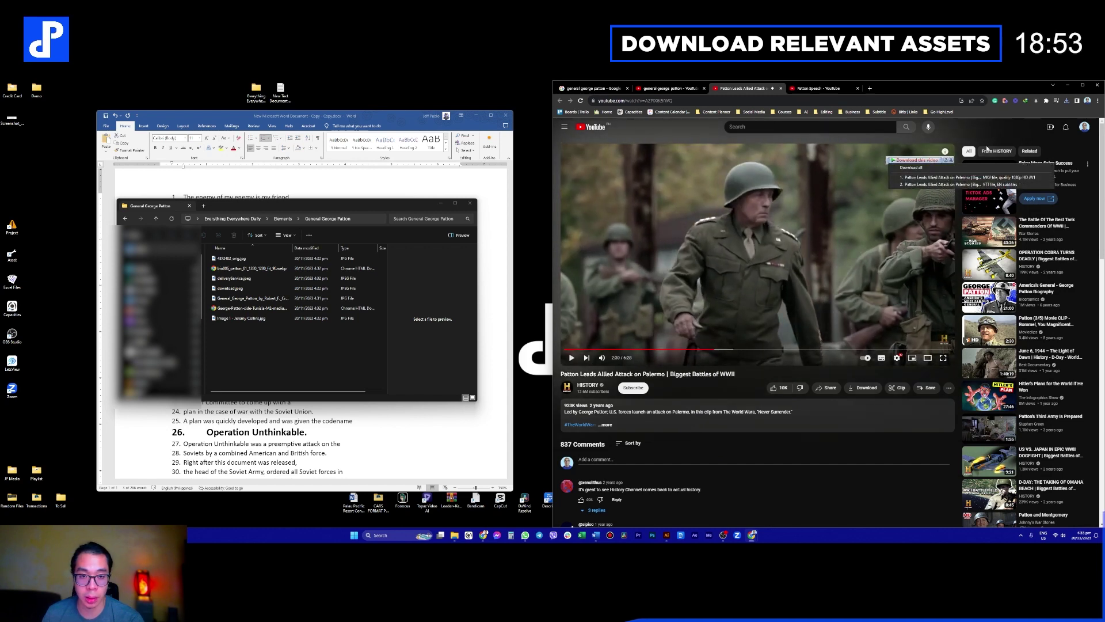
click(581, 100)
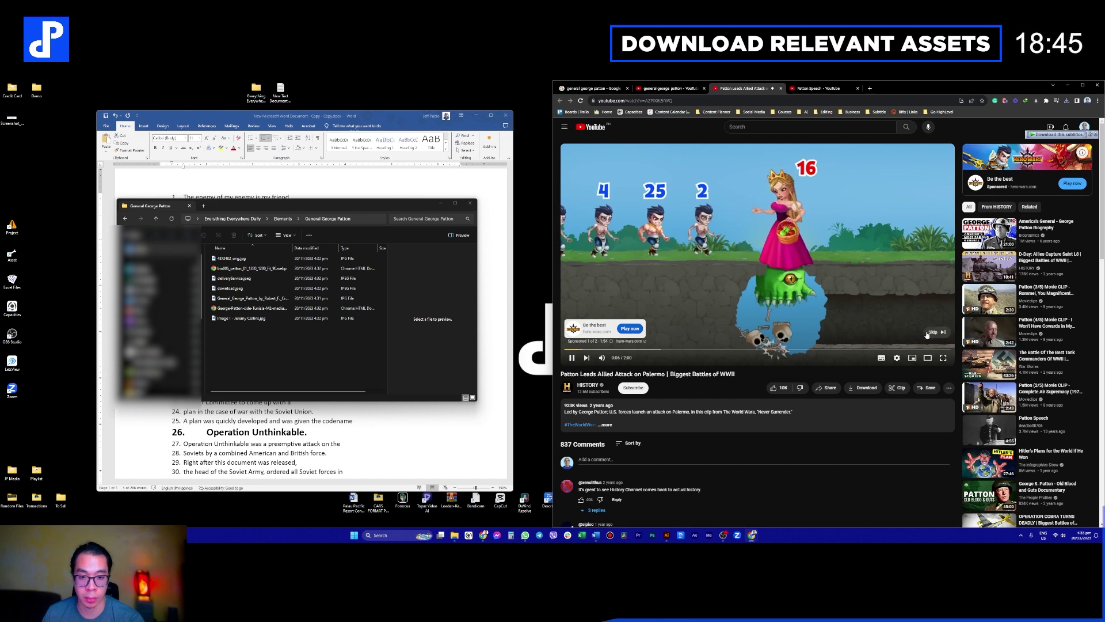
click(928, 331)
click(920, 160)
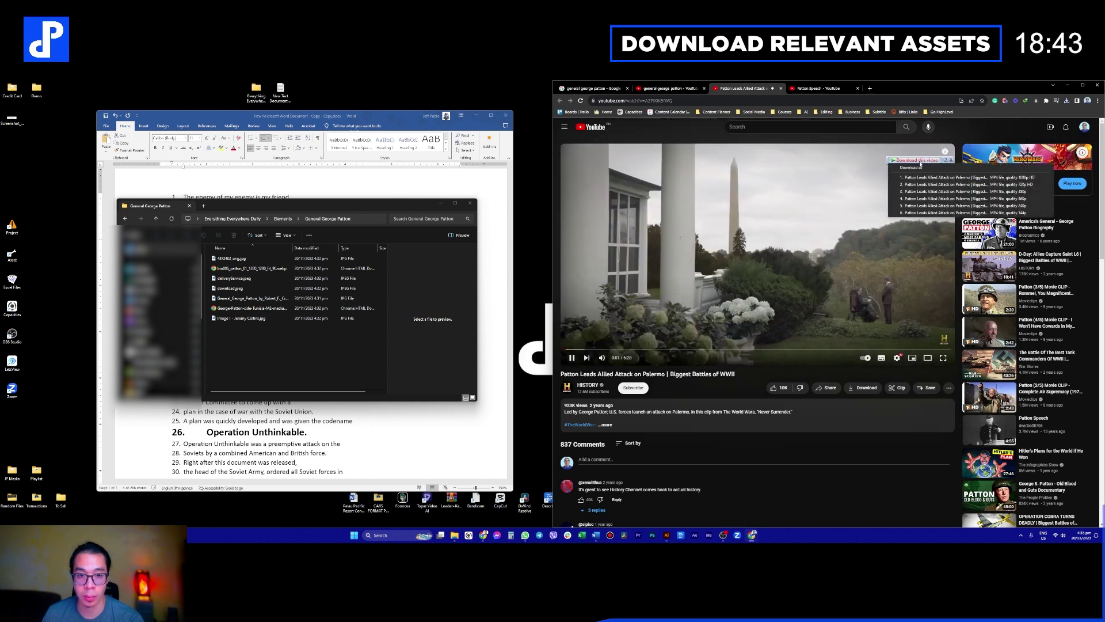
click(976, 185)
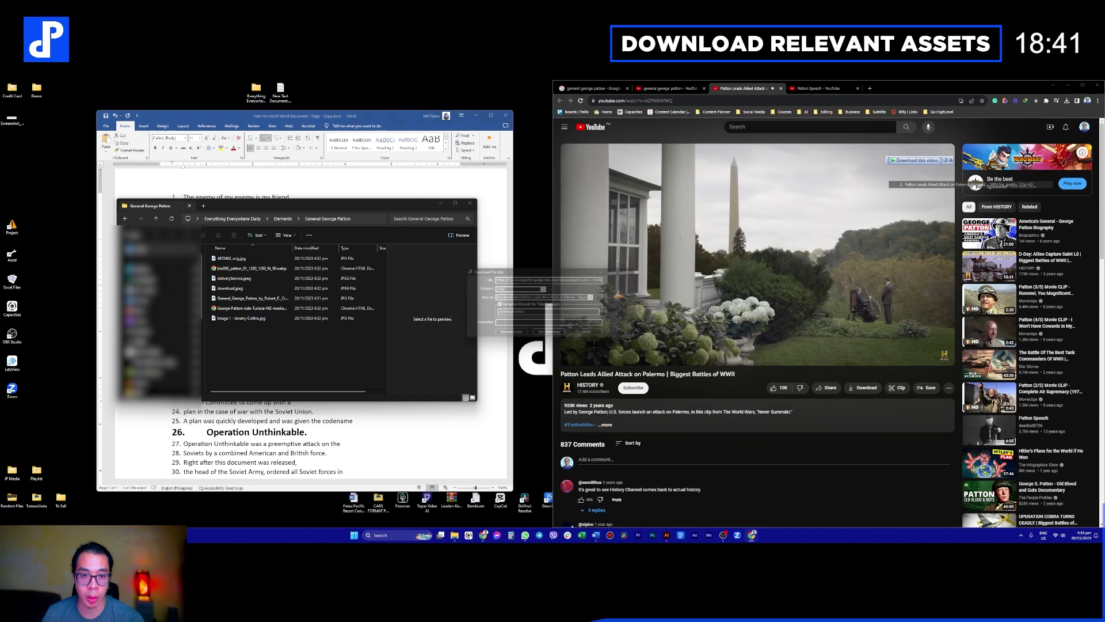
click(548, 335)
Step: Download the "Patton Speech" video as a 480p MP4 file
click(817, 88)
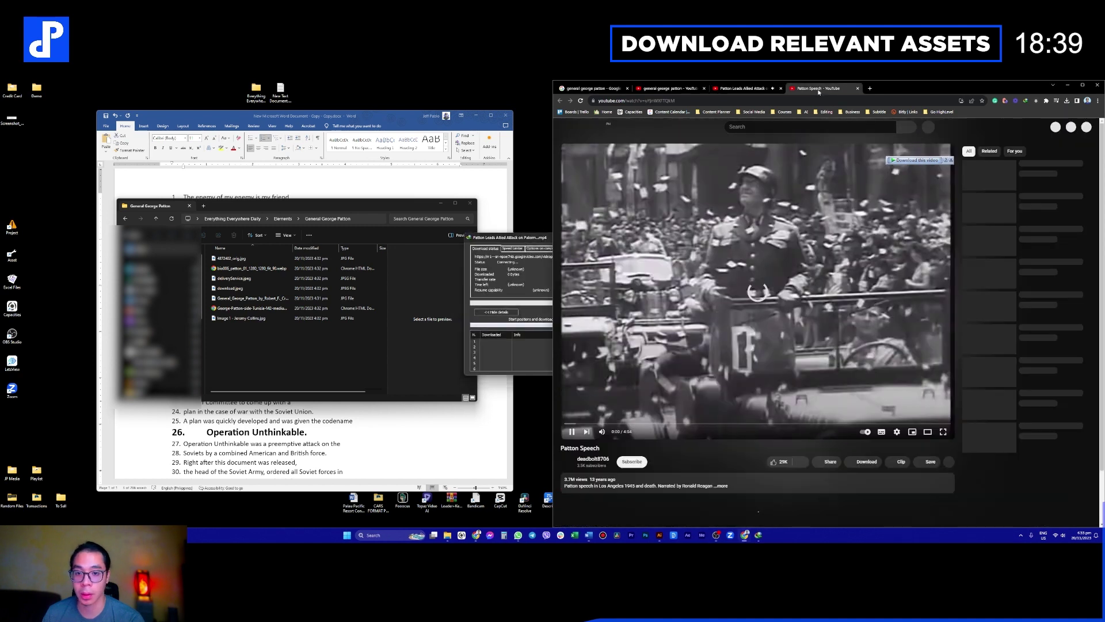
click(743, 88)
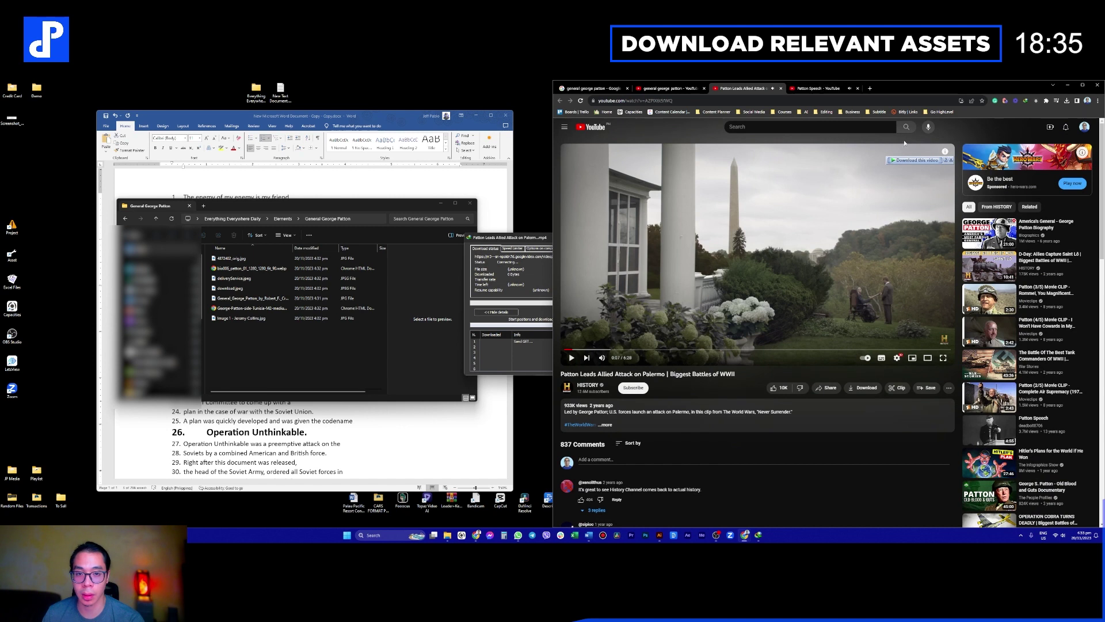
click(817, 88)
click(918, 161)
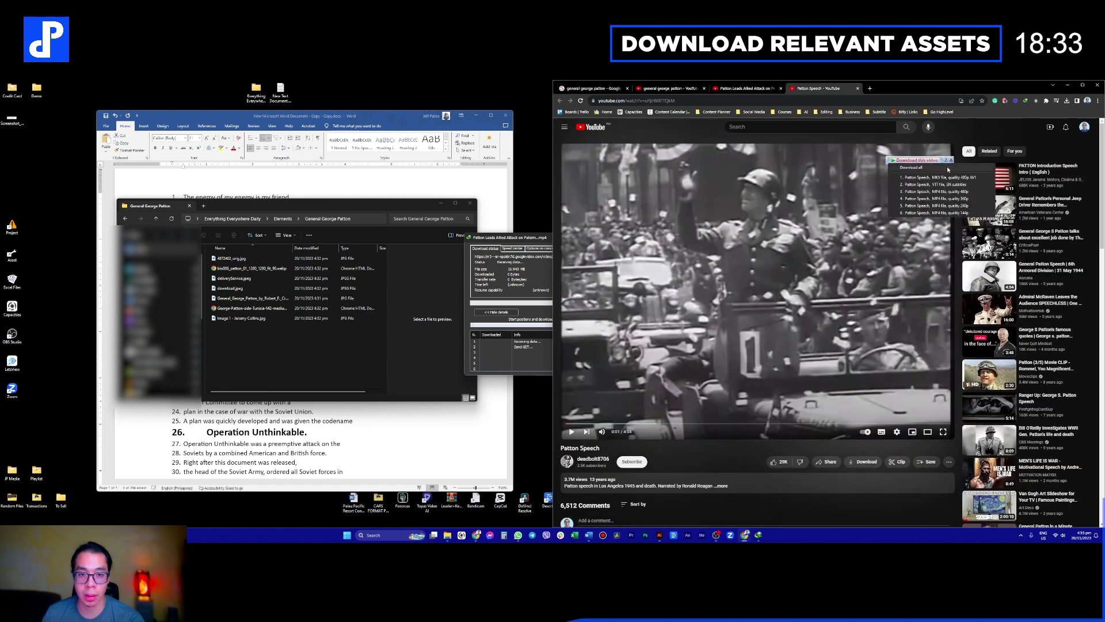
click(972, 191)
click(550, 335)
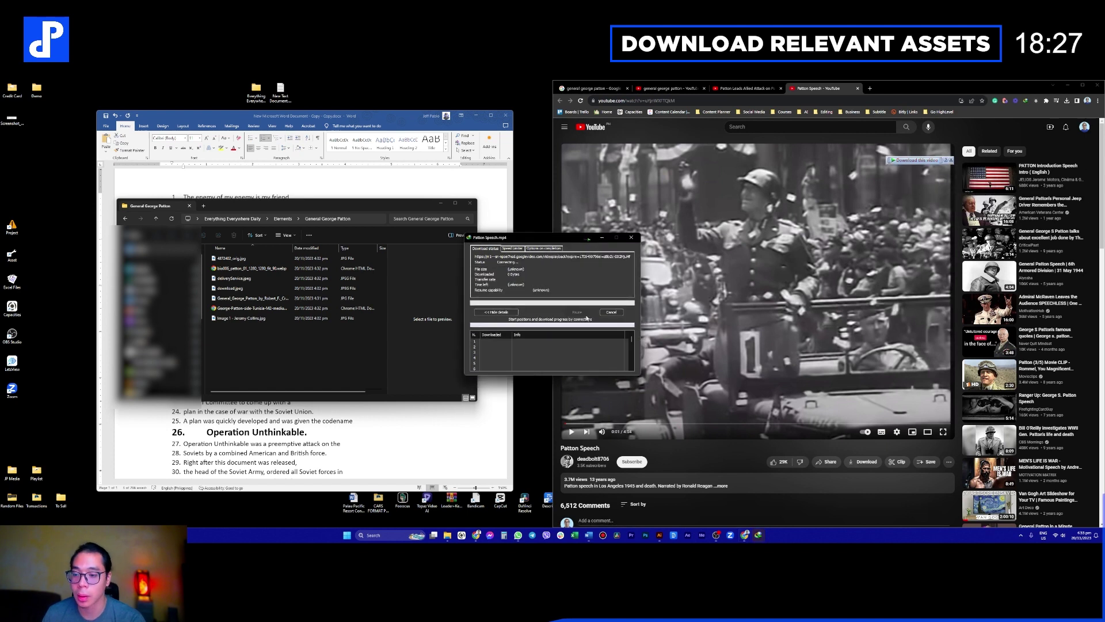
Step: Move the two download progress windows apart over the document, away from the browser
drag(534, 236, 499, 296)
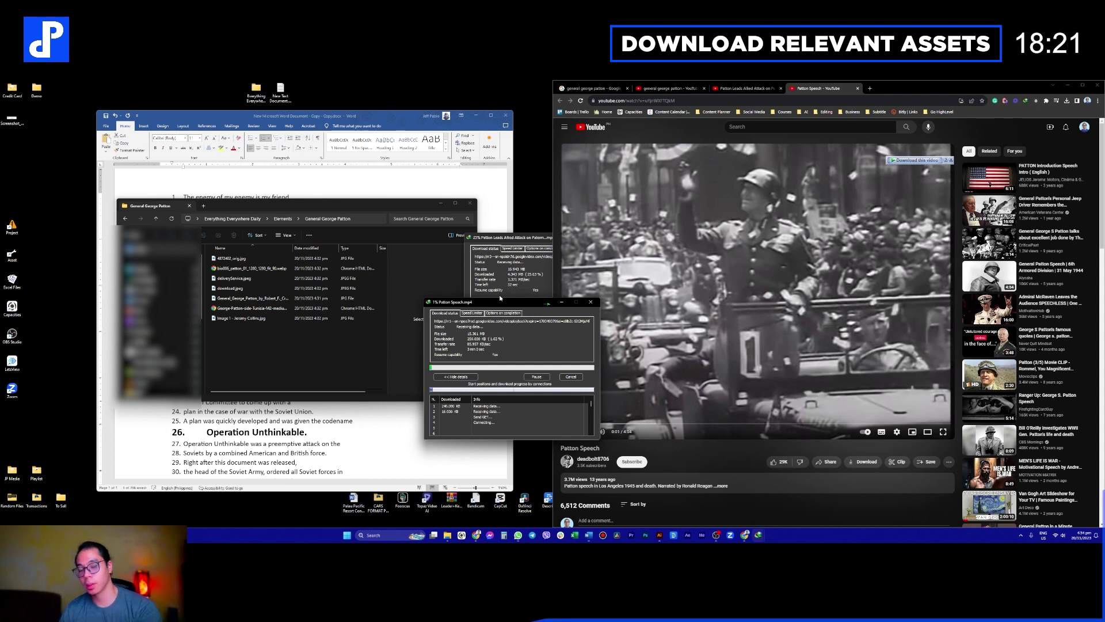
drag(535, 237, 410, 236)
drag(529, 309, 486, 299)
Step: Open the CriticalPast video of Patton talking about the Third Army in a new tab and skip ahead to his speech
click(735, 88)
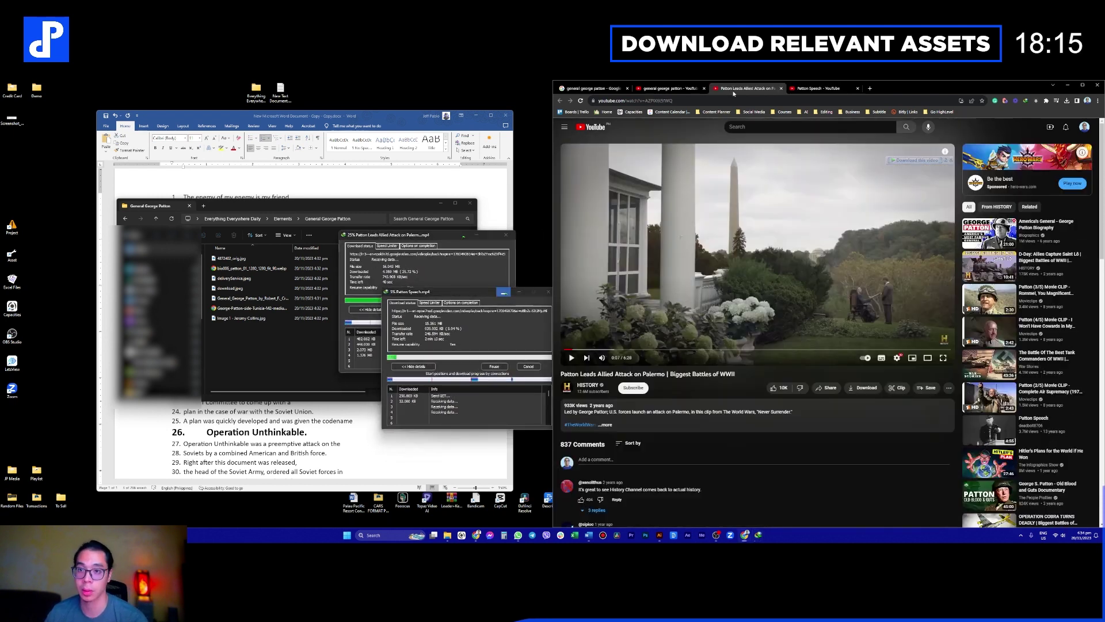
click(692, 92)
scroll(875, 377, down, 3)
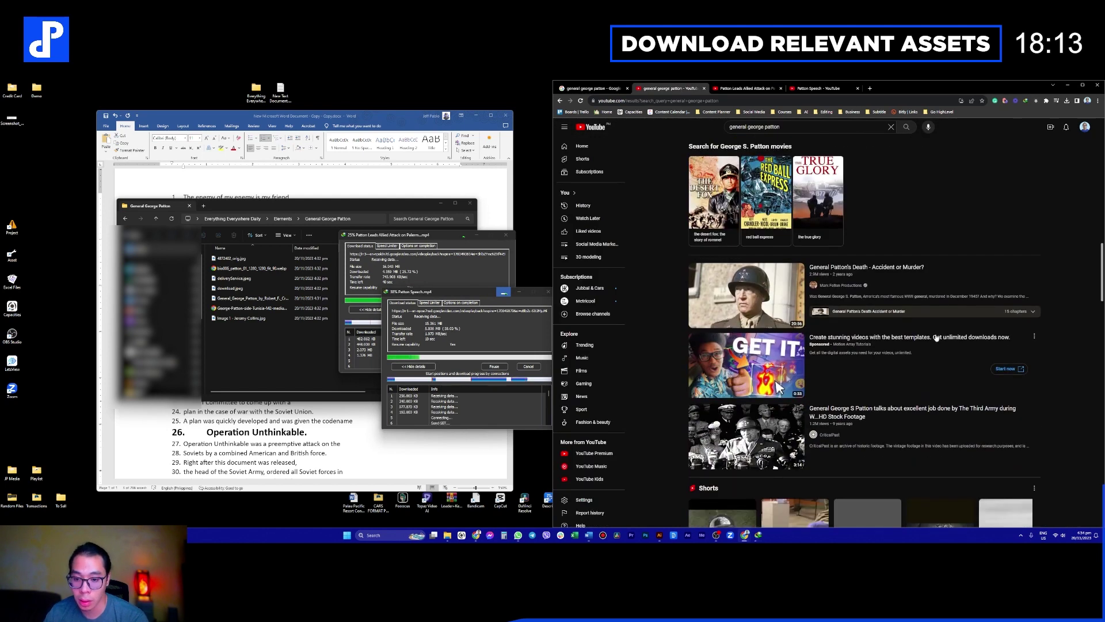
scroll(840, 305, down, 2)
mouse_move(755, 290)
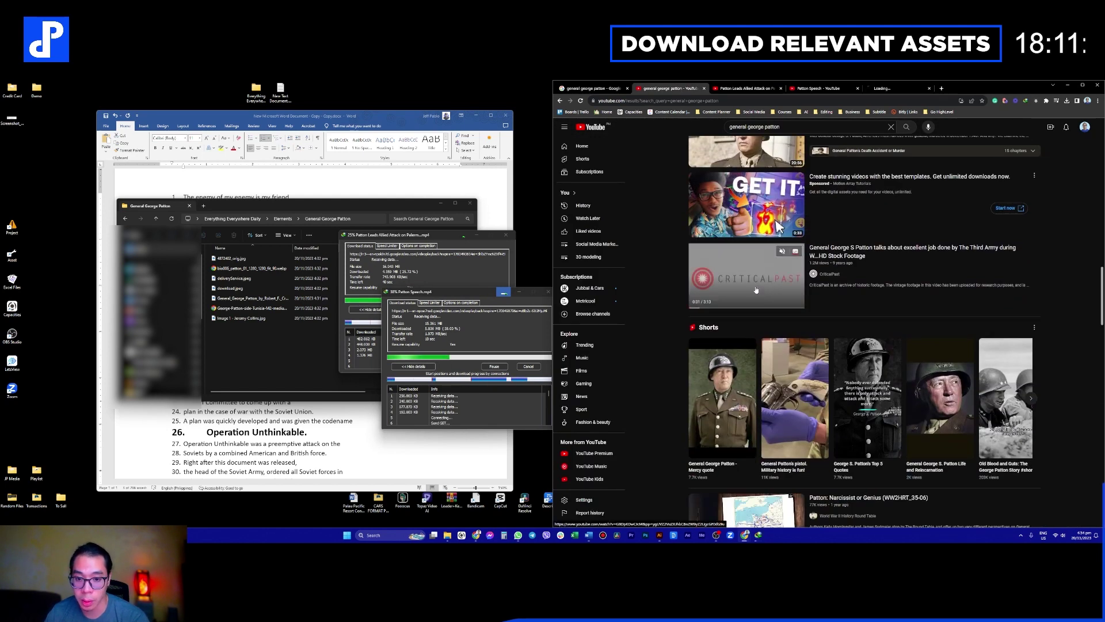
click(899, 88)
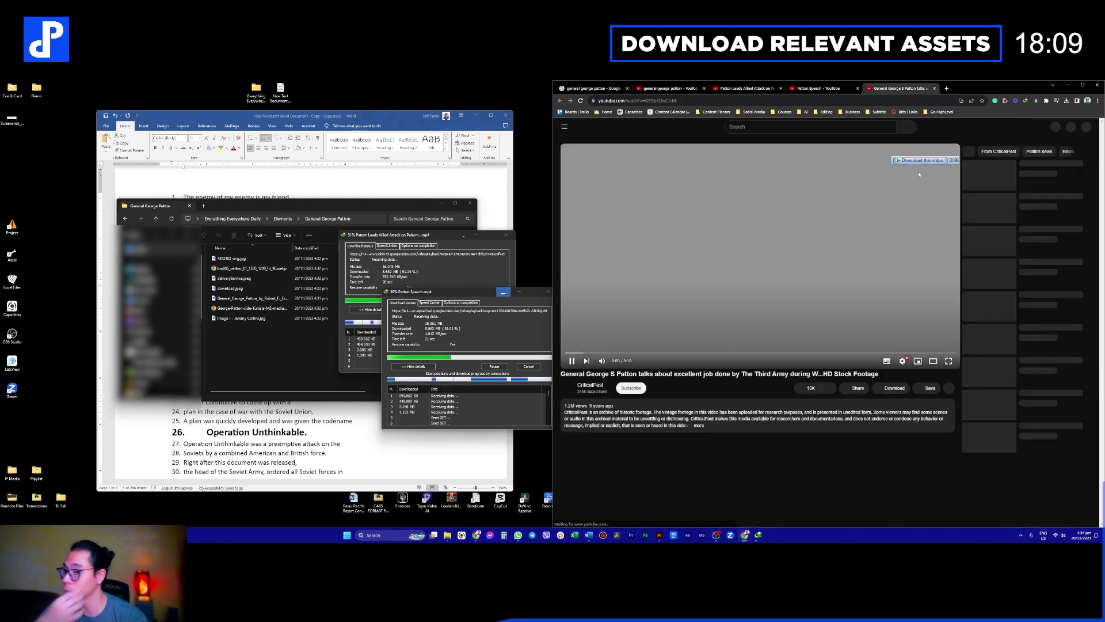
click(589, 350)
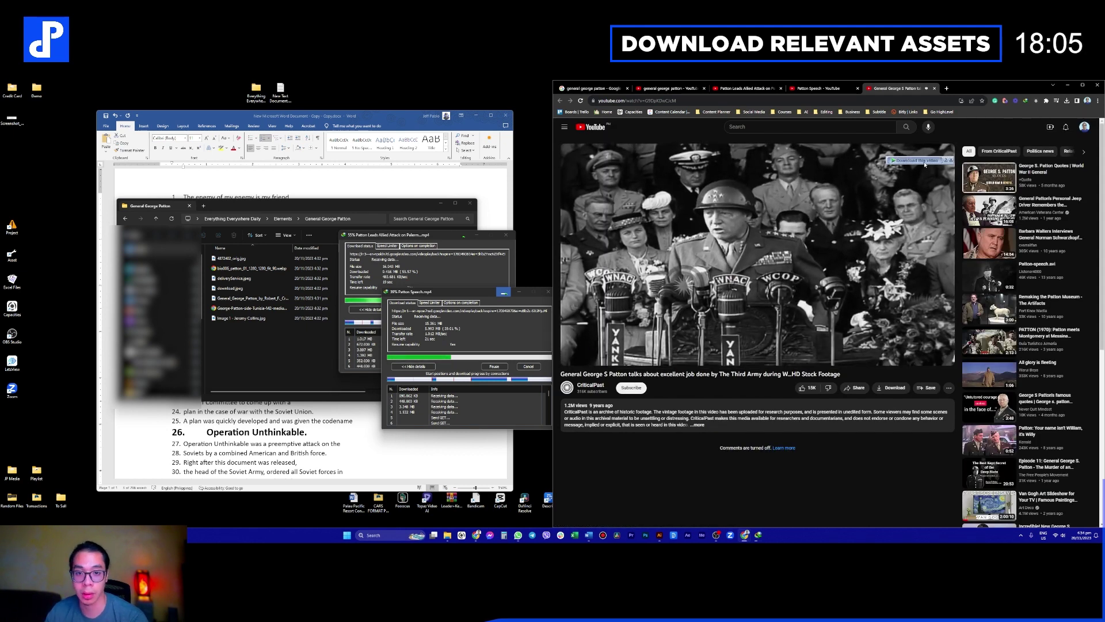
Step: Download the CriticalPast Third Army speech video as a 720p HD MP4 file
click(918, 160)
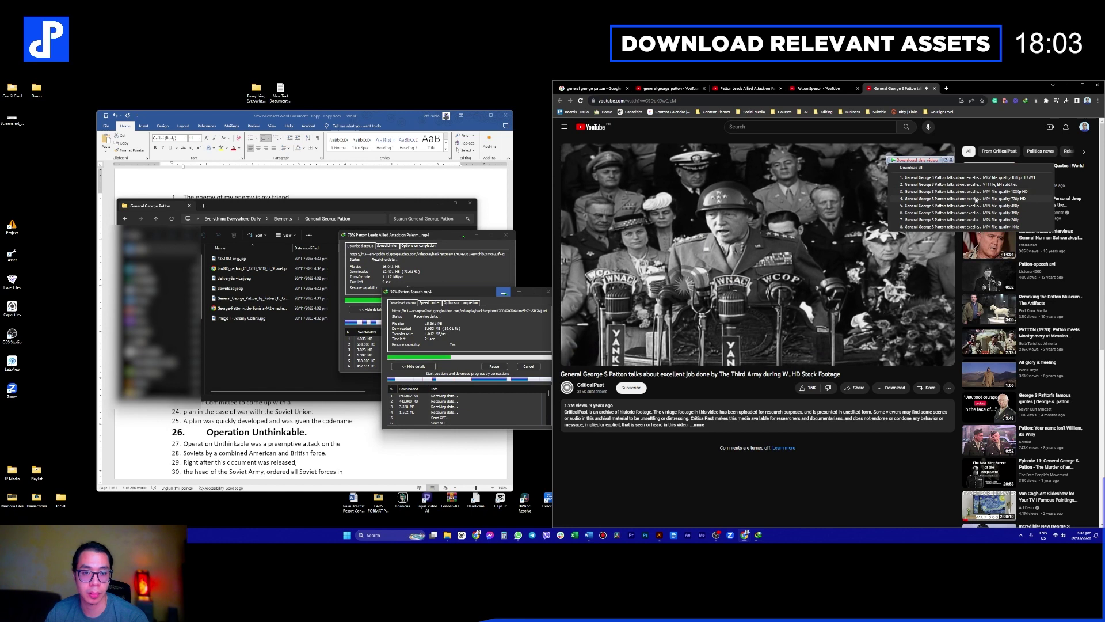
click(980, 196)
click(565, 334)
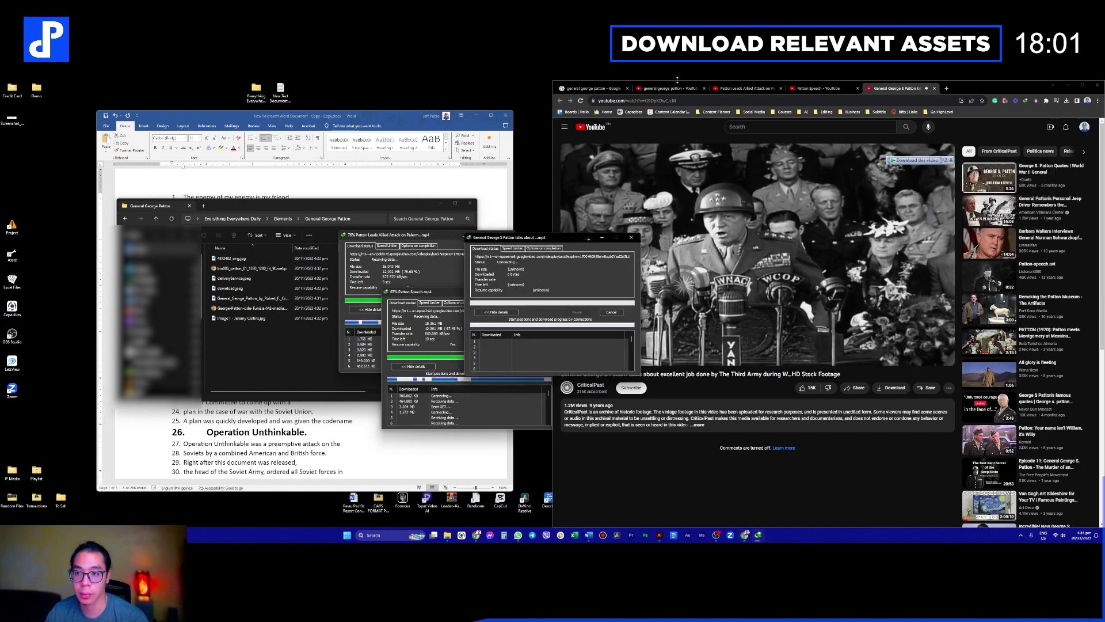
Step: Open "The Tactics of General Patton" from the search results in a new tab and pause the Third Army speech video
click(675, 92)
scroll(777, 227, down, 3)
scroll(757, 250, down, 3)
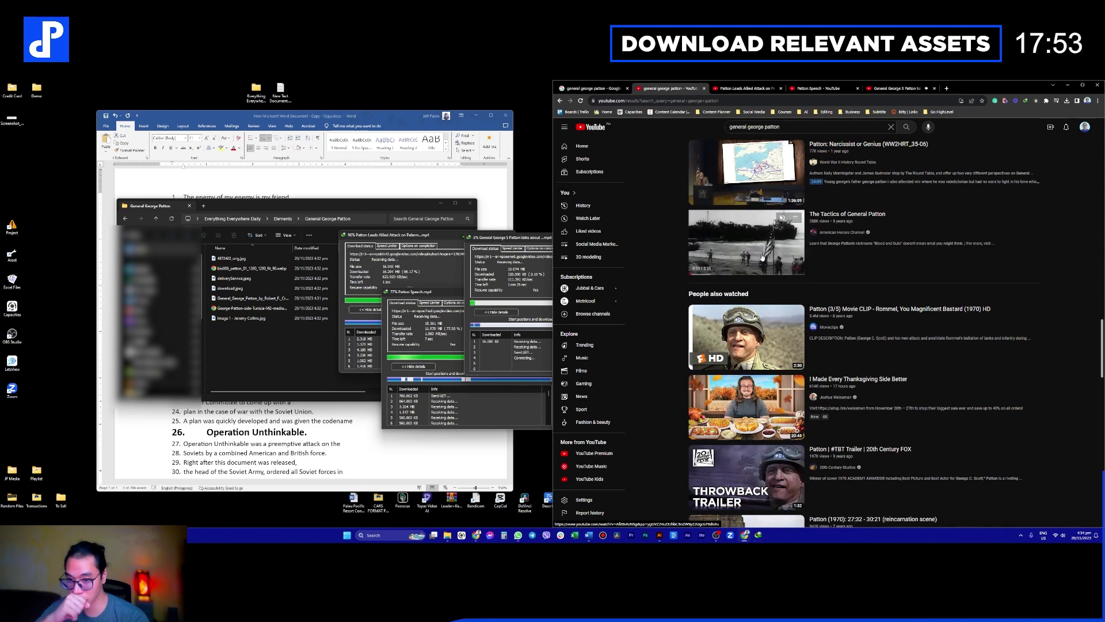
middle_click(762, 260)
click(975, 88)
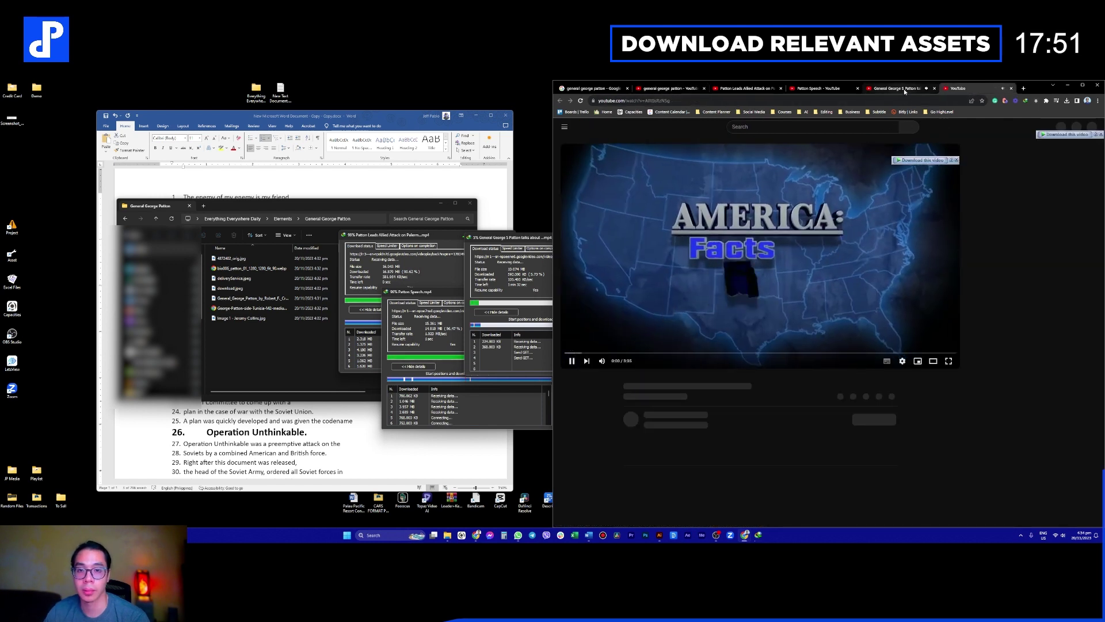
click(904, 88)
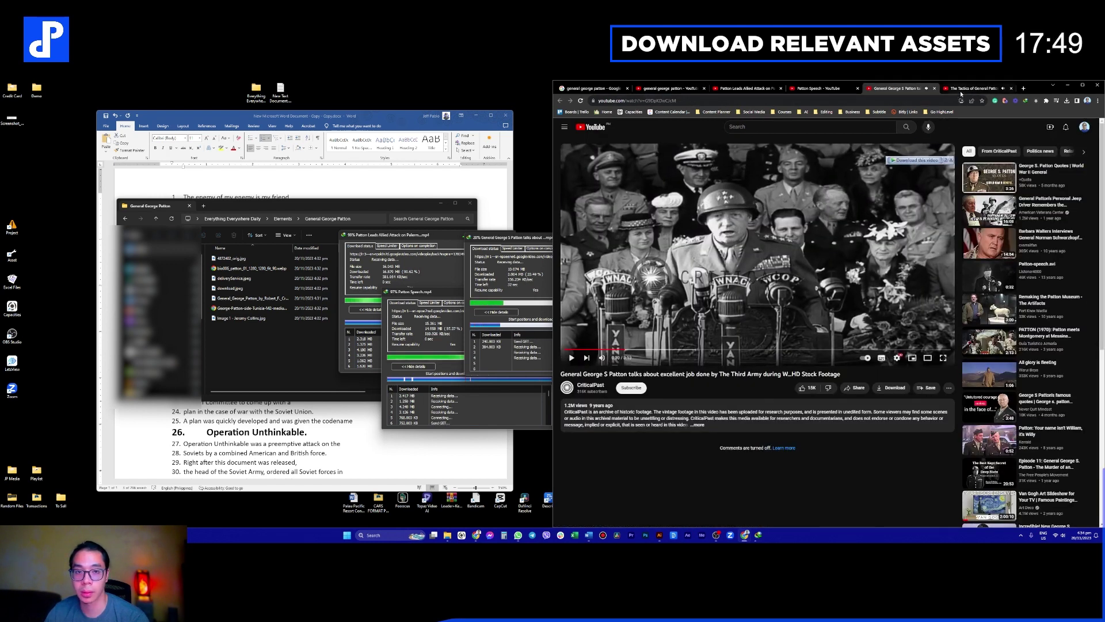
click(972, 89)
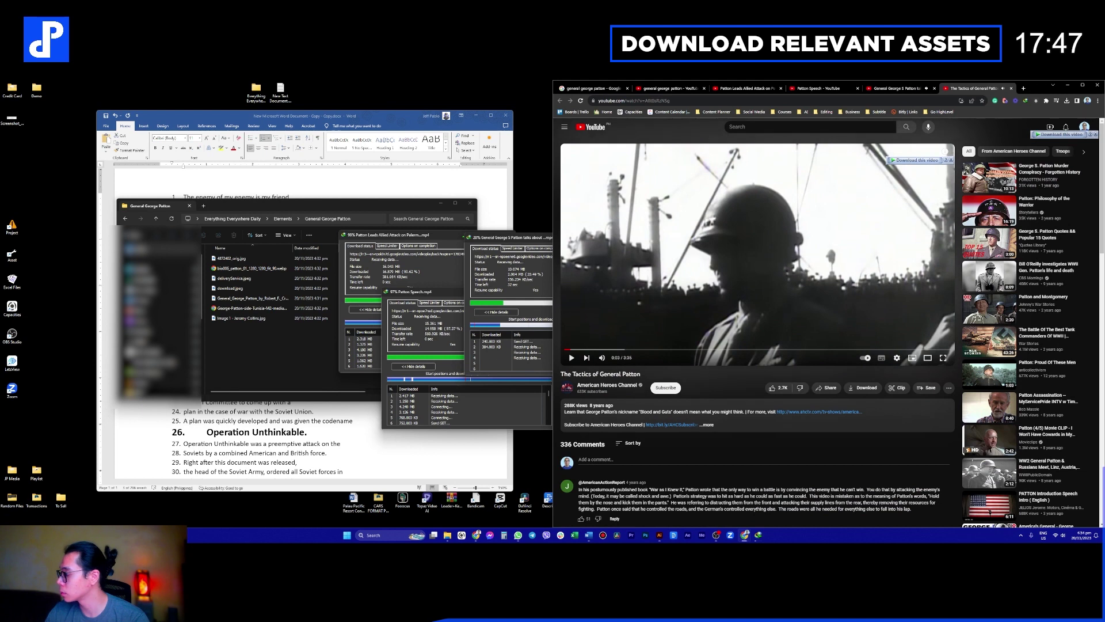
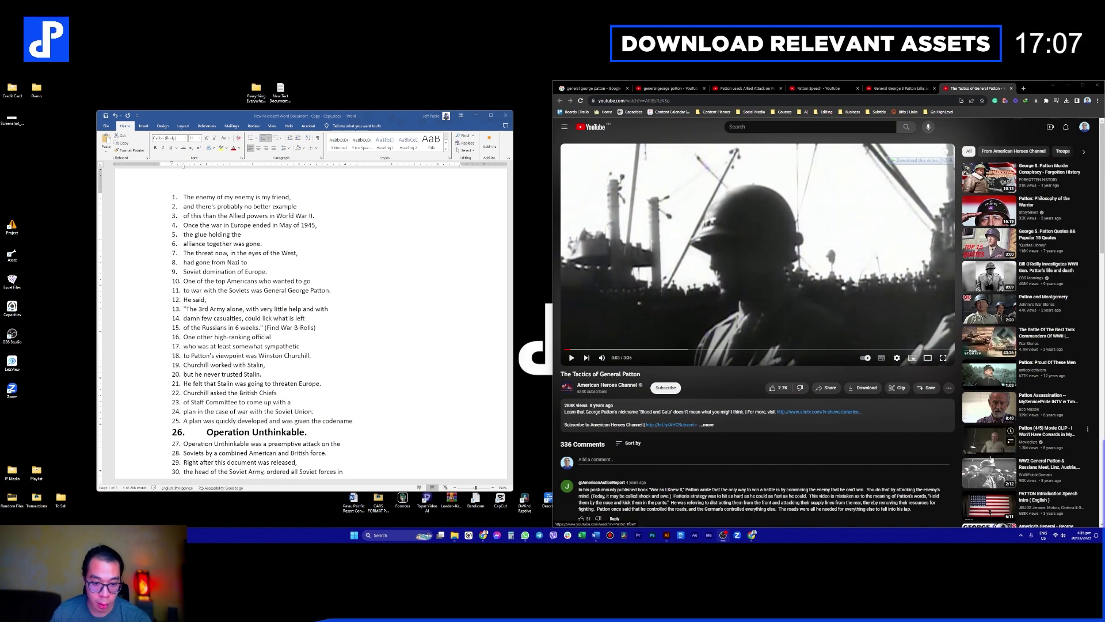
Step: Open the related video "WW2 General Patton & Russians Meet, Linz, Austria" in a new tab and download it as a 720p HD MP4
middle_click(992, 482)
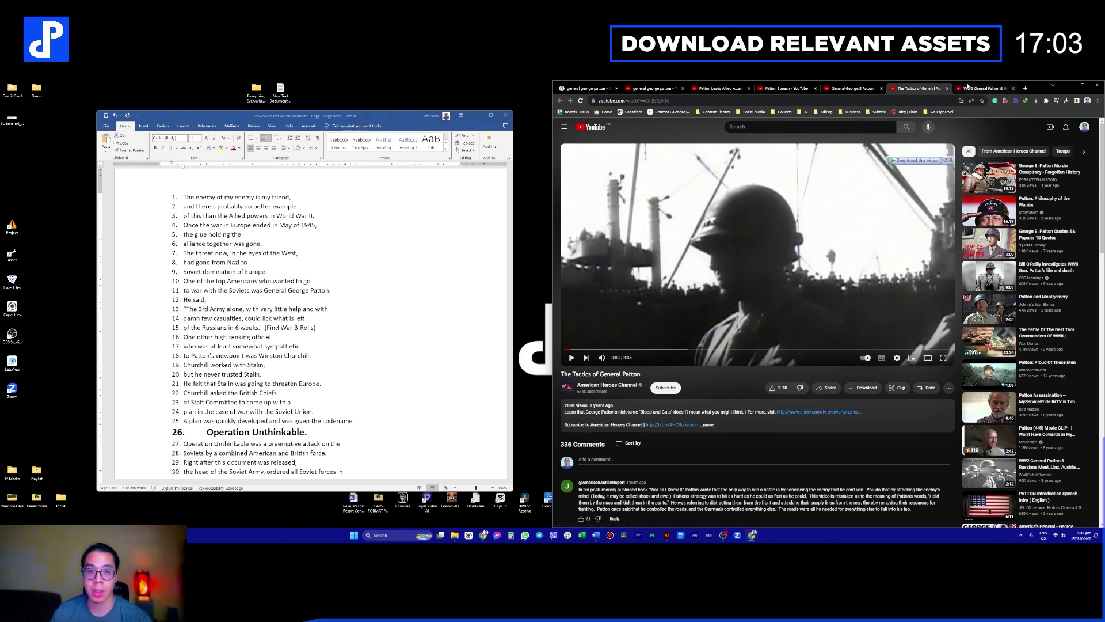
click(969, 87)
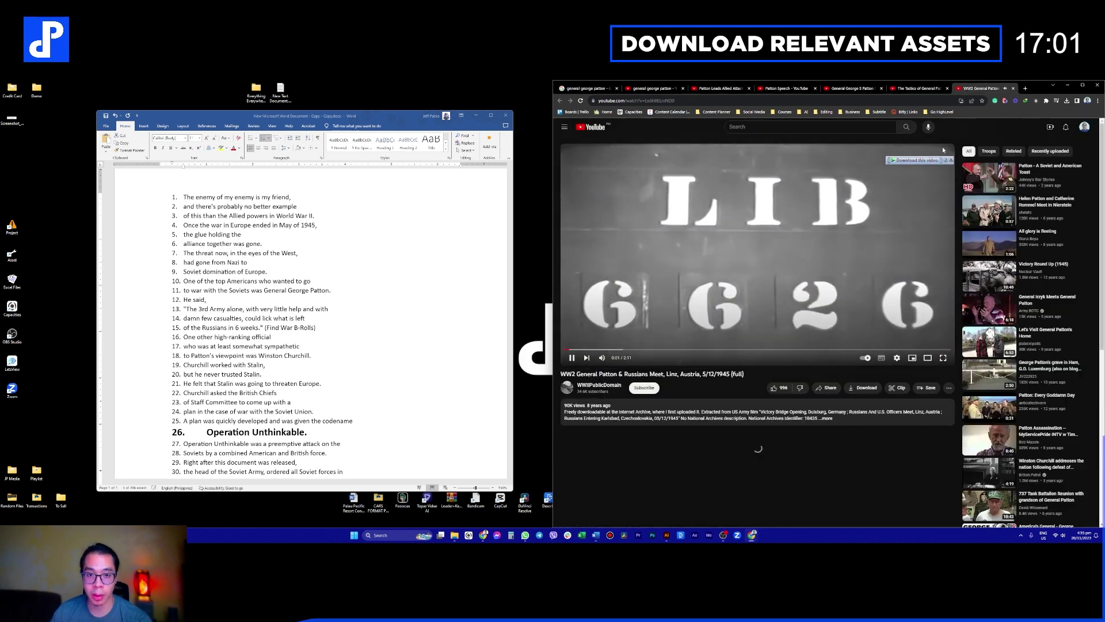
click(916, 160)
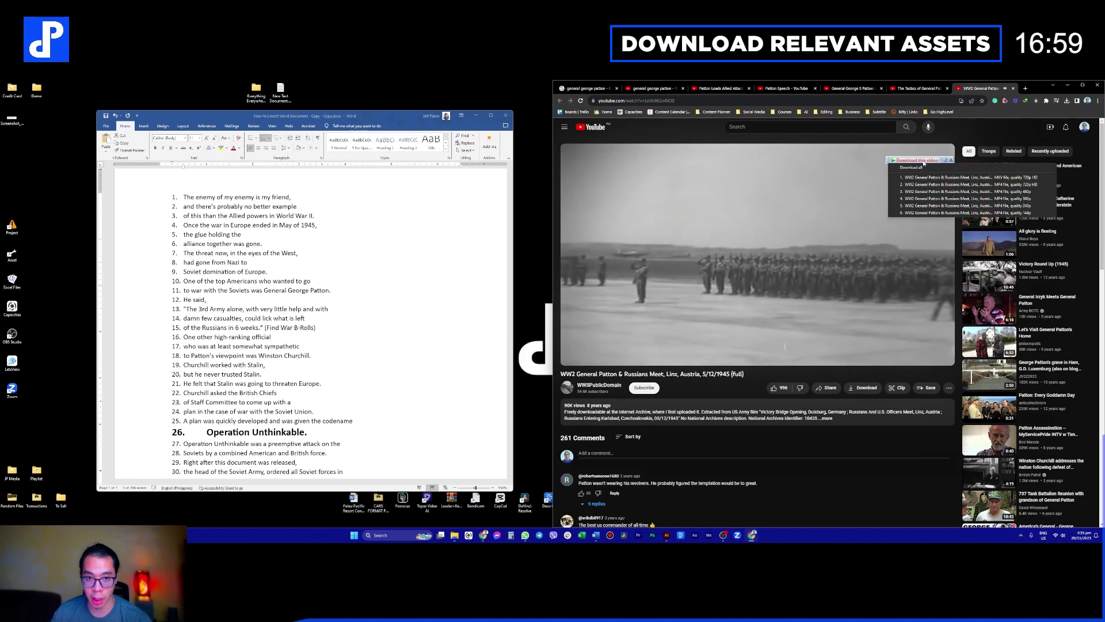
click(981, 184)
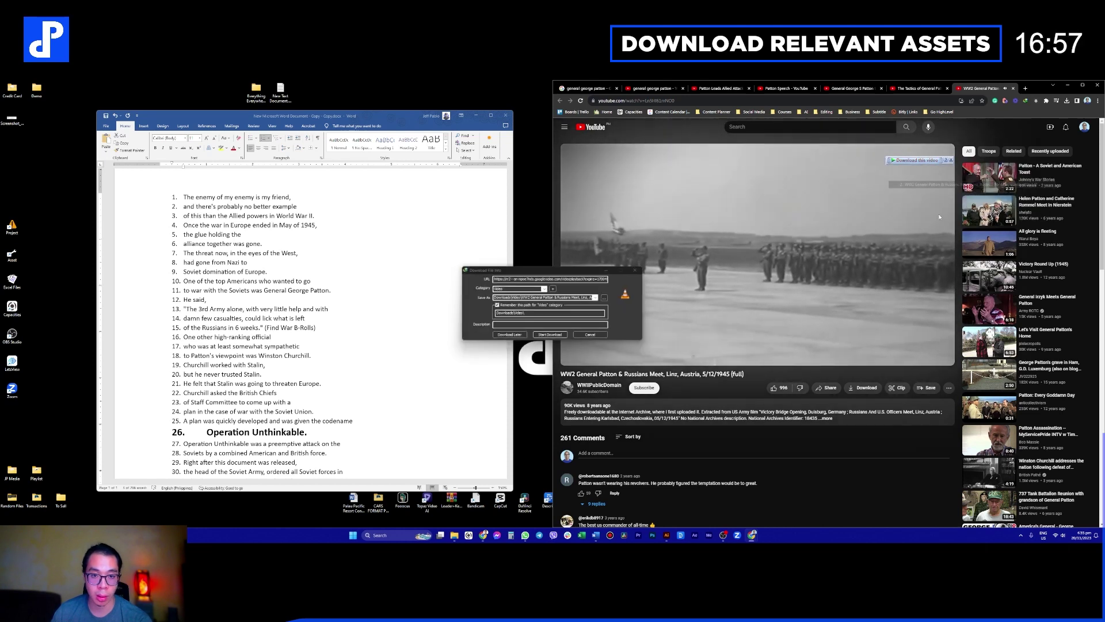
key(Return)
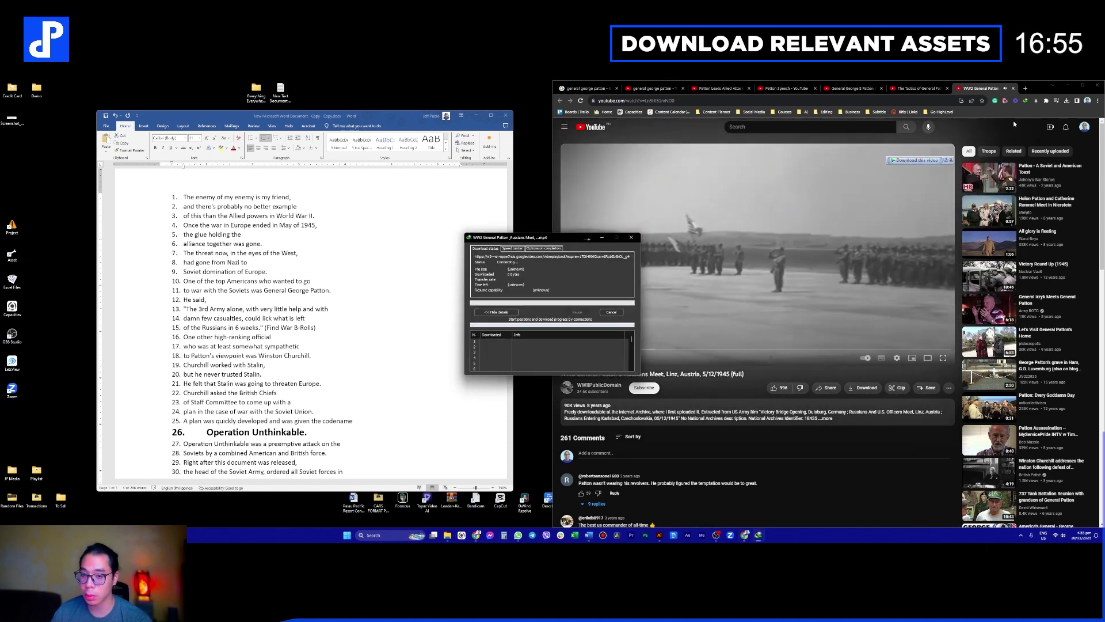
Step: Browse further through the "general george patton" search results and open "The General George S. Patton Story" in a new tab
click(784, 89)
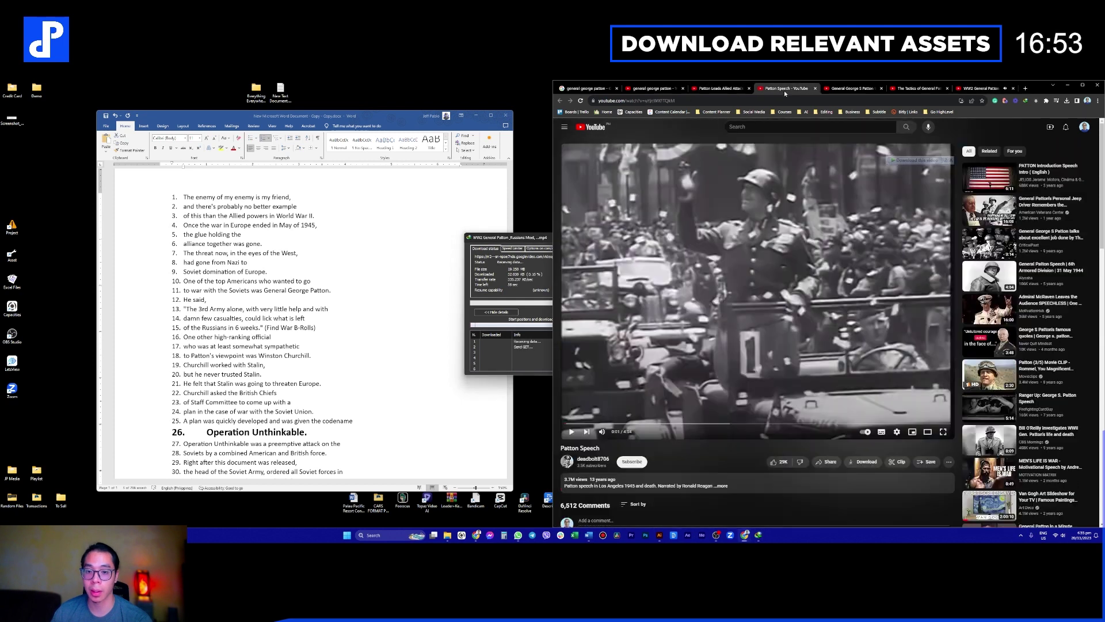
click(662, 88)
scroll(845, 306, down, 5)
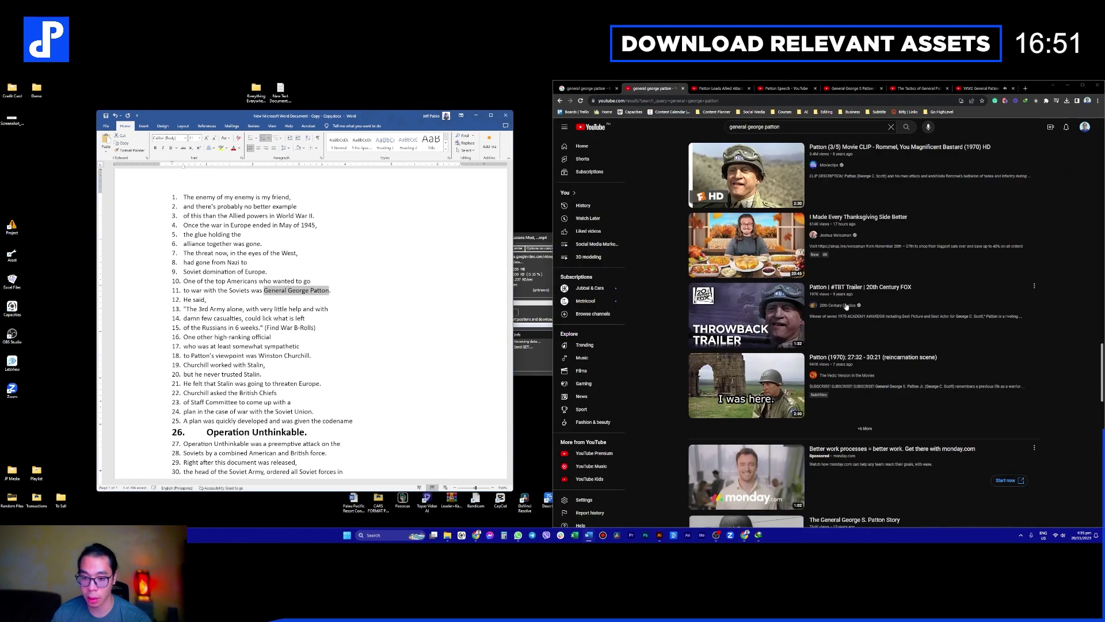
scroll(846, 306, down, 3)
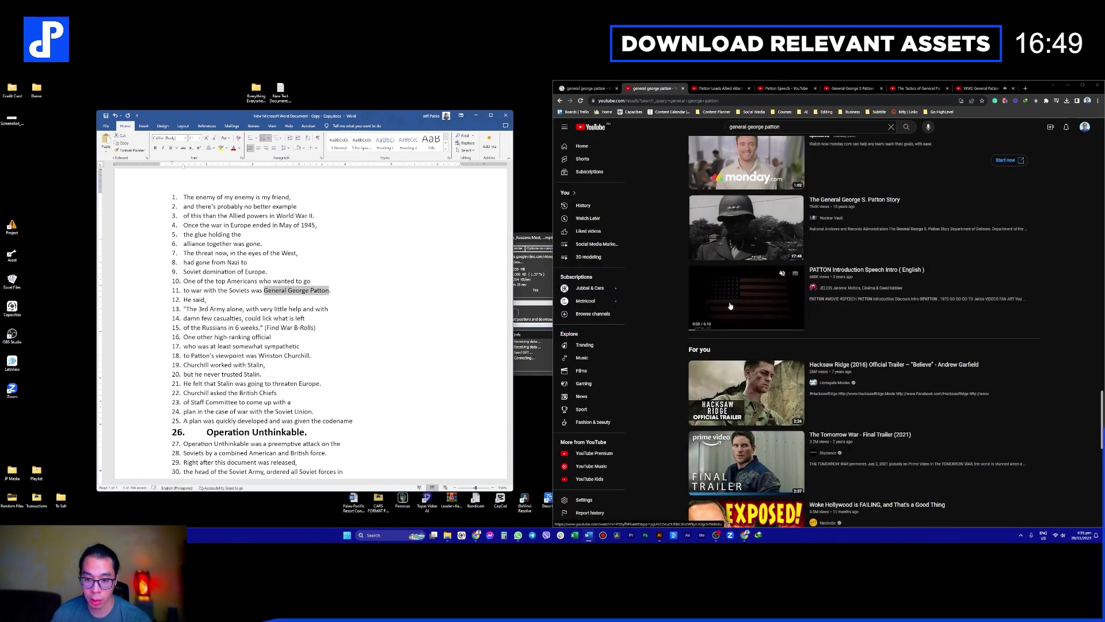
mouse_move(751, 235)
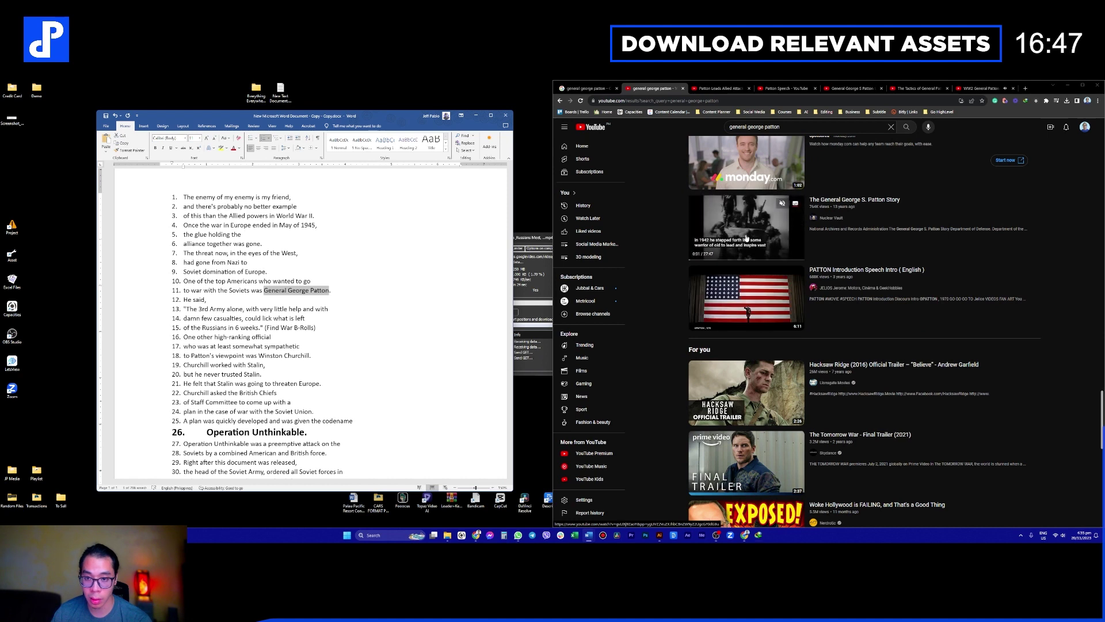
middle_click(750, 238)
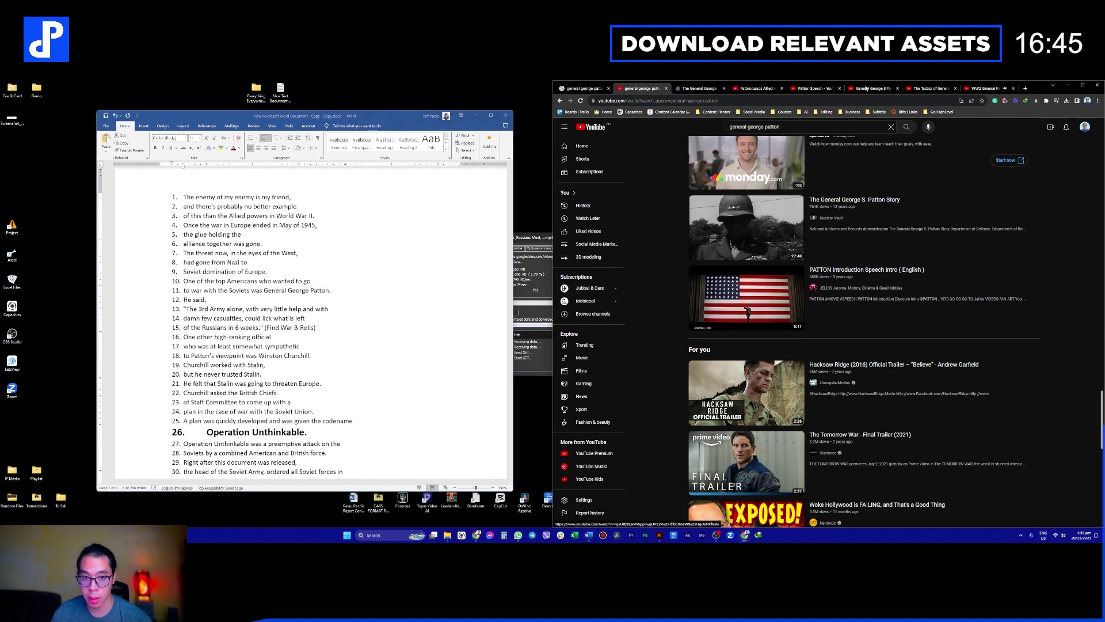
Step: Download "The General George S. Patton Story" video as a 480p MP4 file
click(698, 88)
click(919, 163)
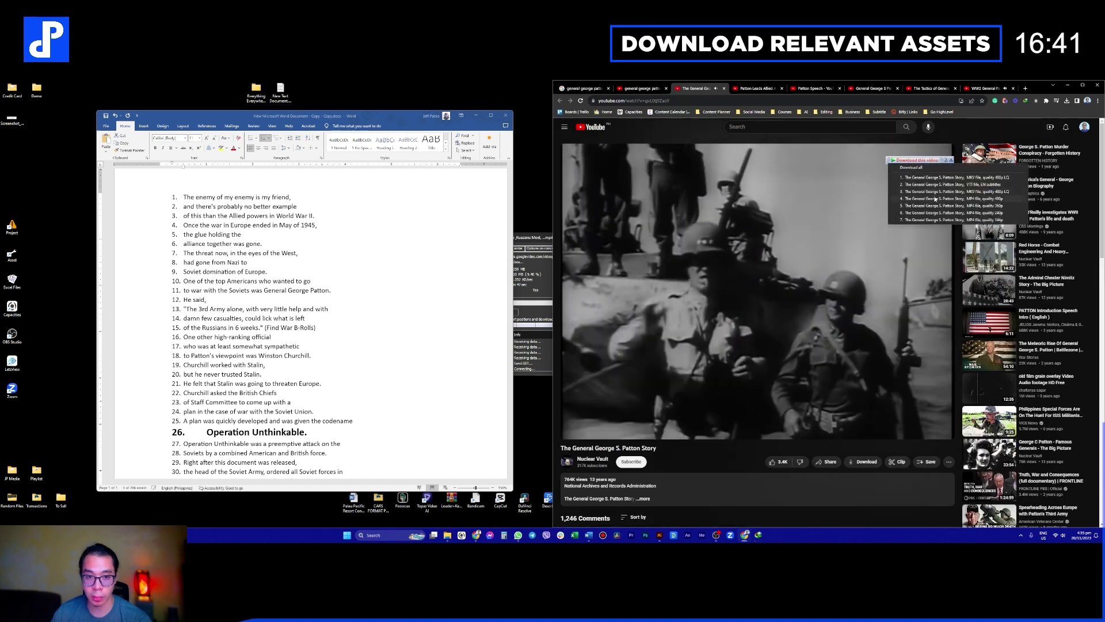
click(936, 199)
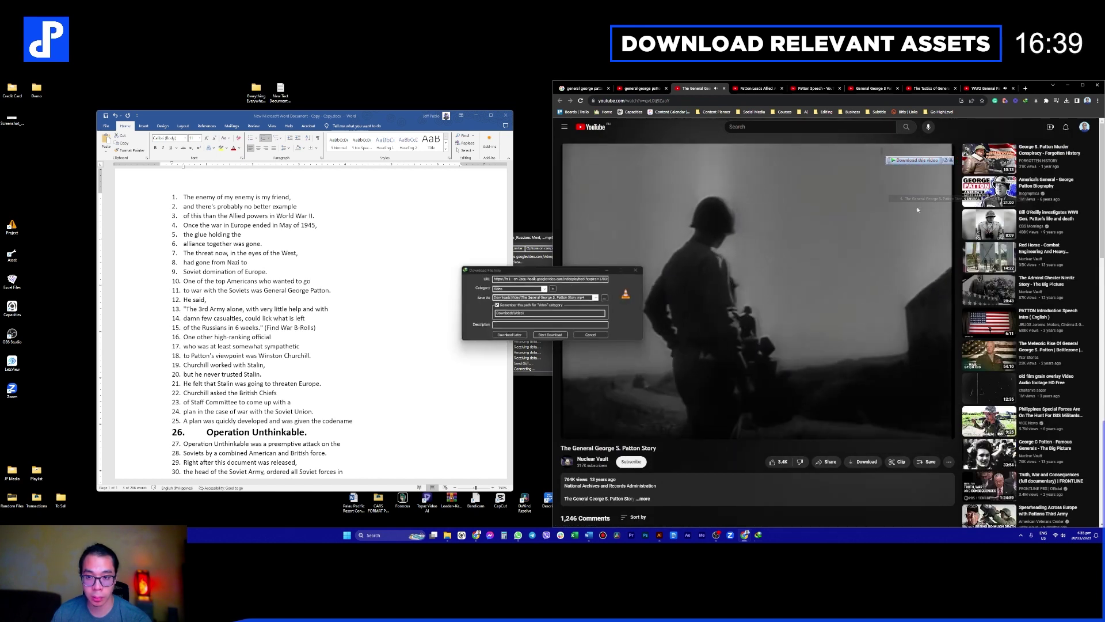
click(551, 336)
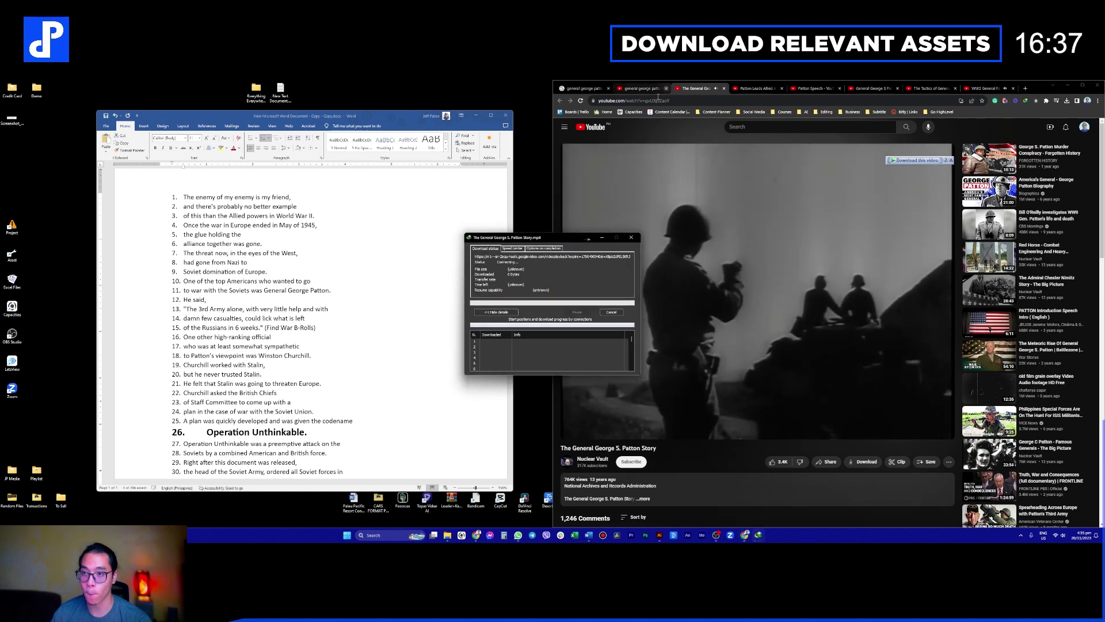
click(590, 90)
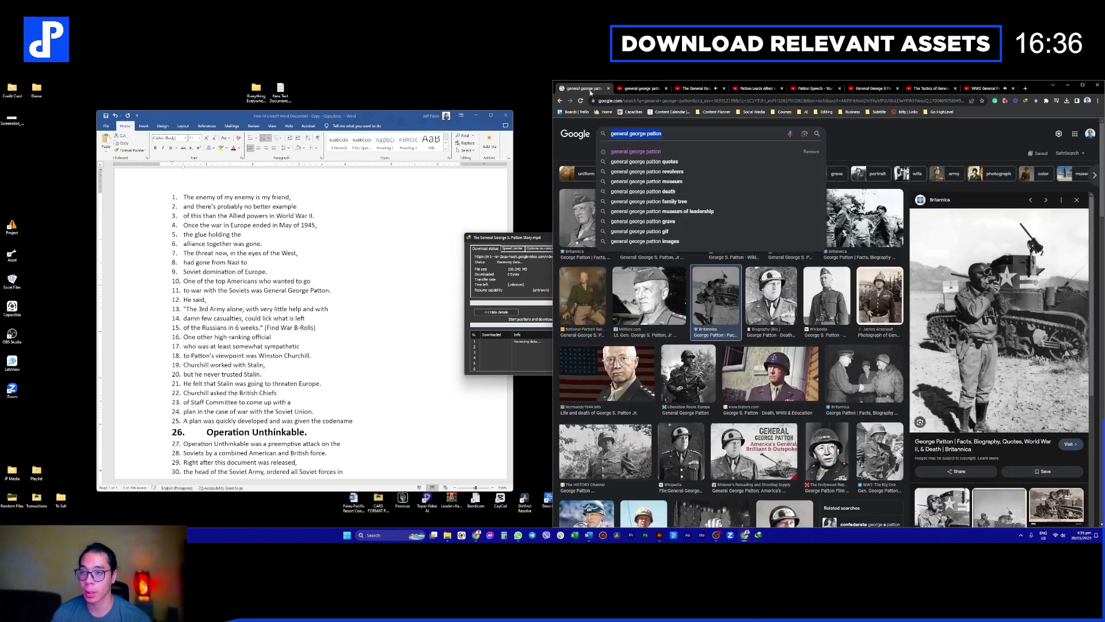
click(439, 246)
click(640, 88)
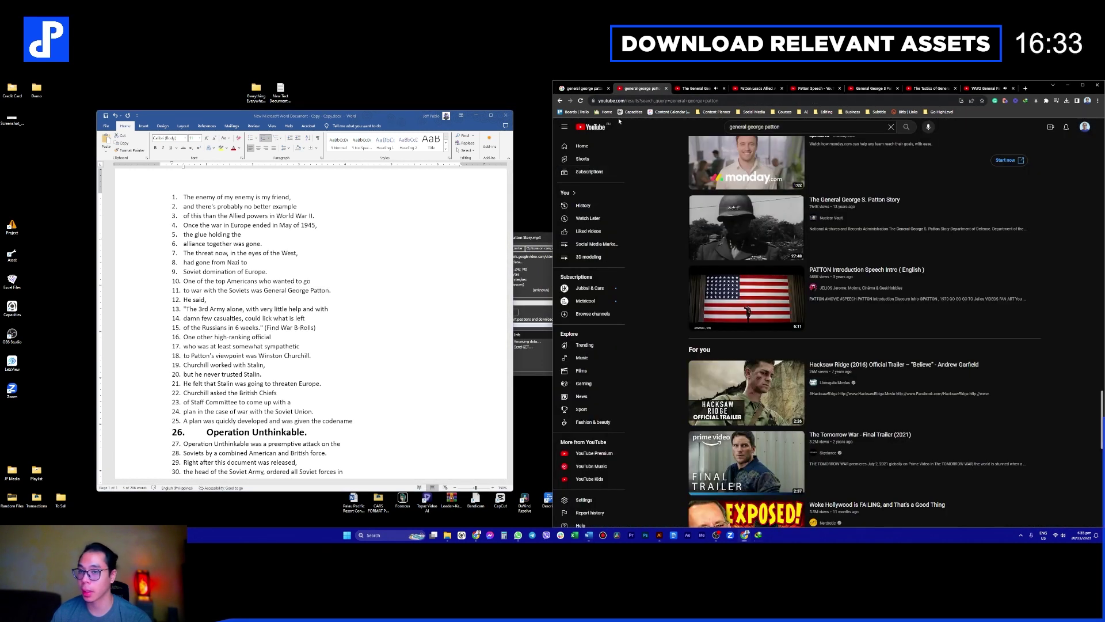
click(693, 88)
click(582, 88)
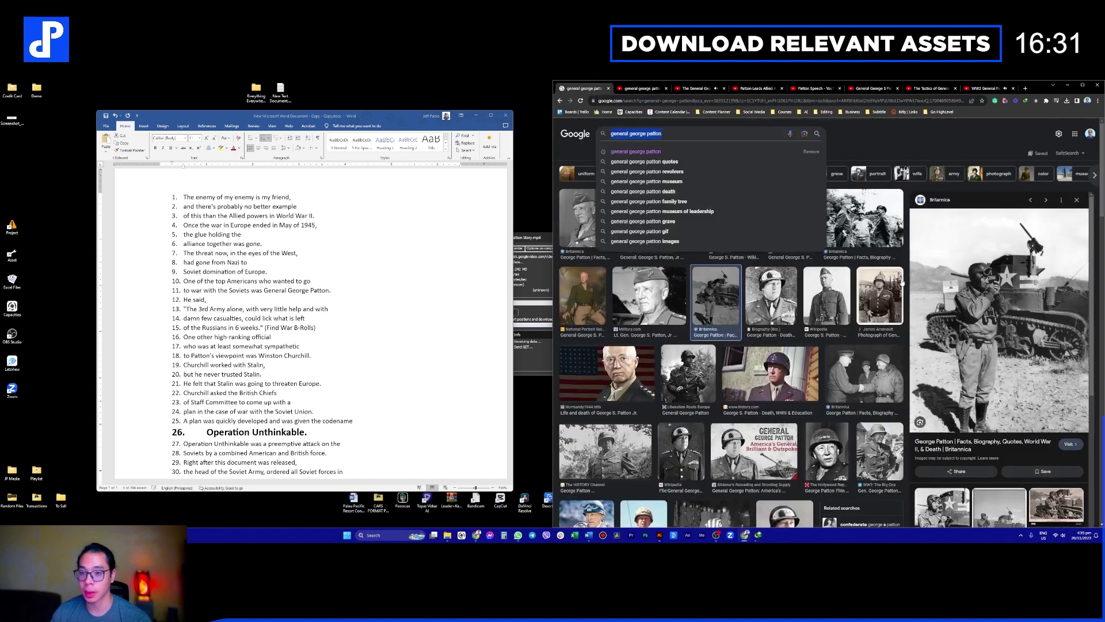
Step: Search Google Images for "Operation Unthinkable", copied from line 26 of the Word transcript and without its line number
click(887, 160)
scroll(894, 333, down, 3)
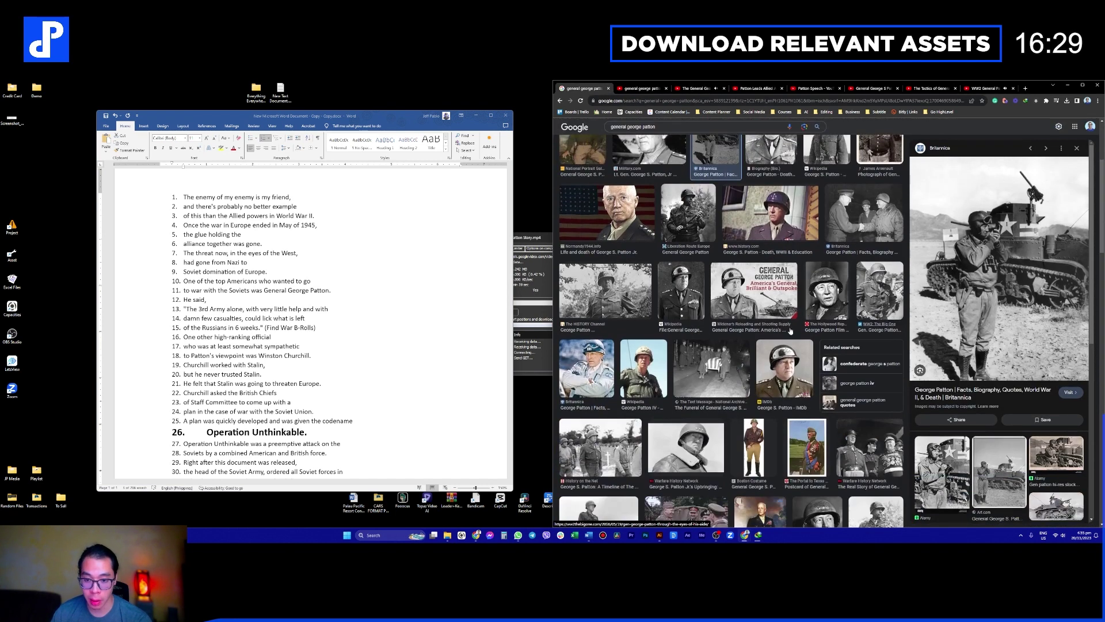
scroll(322, 321, down, 5)
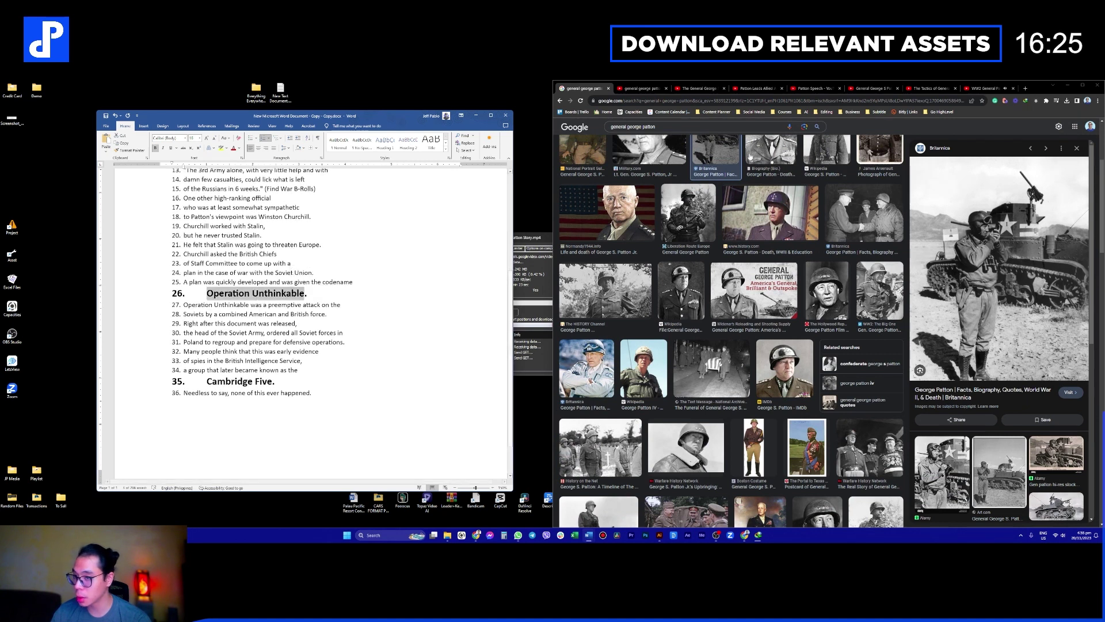
click(701, 126)
text(26. Operation Unthinkable)
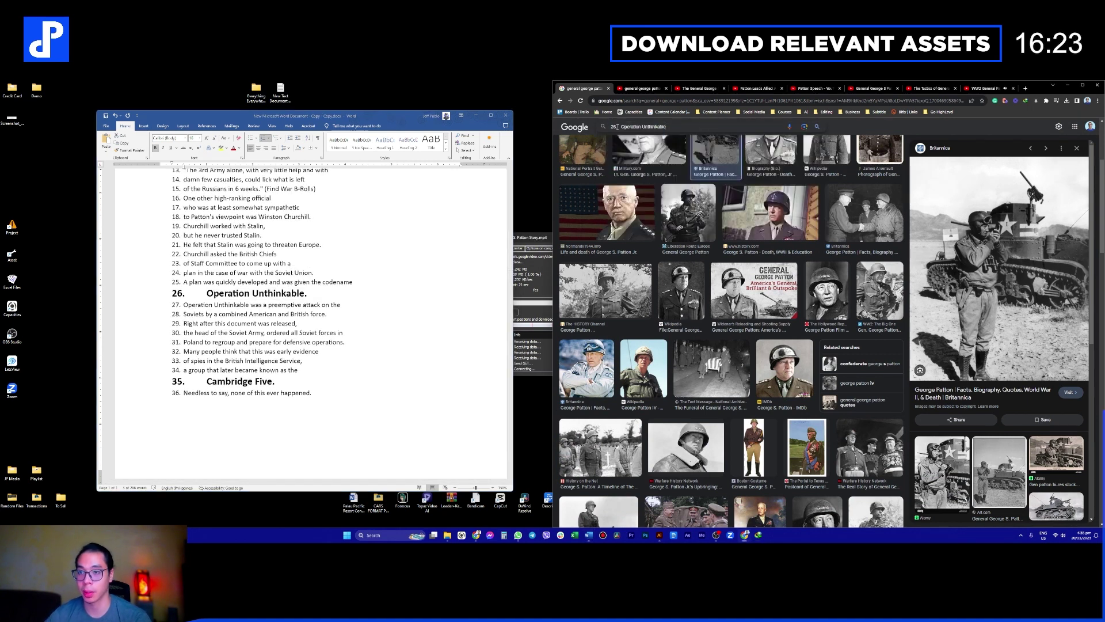
key(BackSpace)
key(Return)
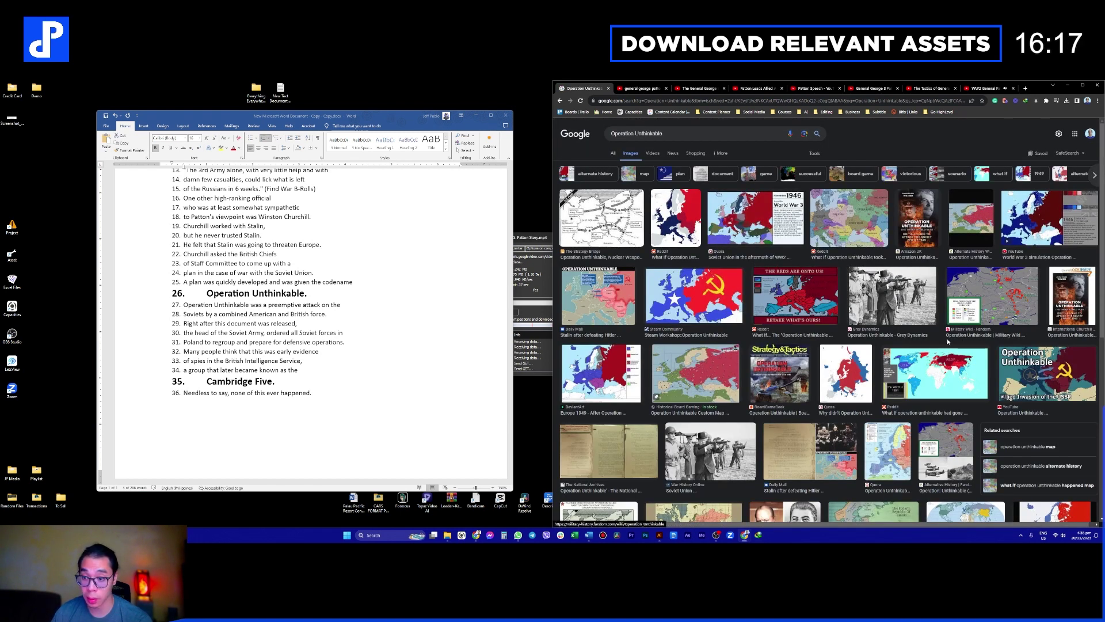
Step: Save the Daily Mail "Operation Unthinkable" map image into a new "Operation Unthinkable" folder inside Elements
click(610, 302)
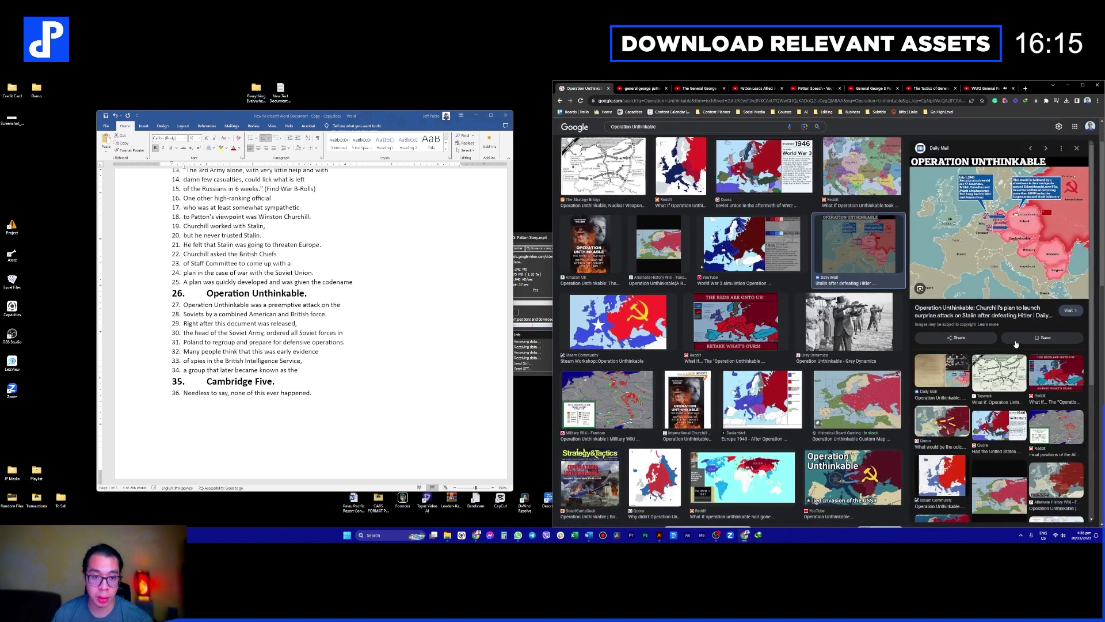
right_click(1014, 251)
click(964, 326)
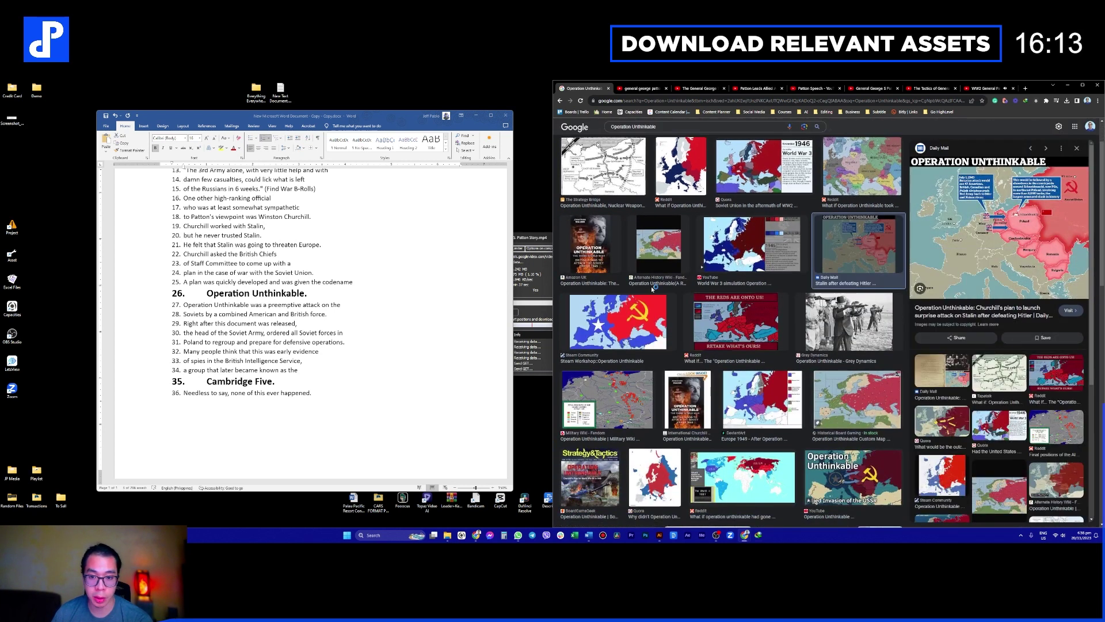
click(605, 189)
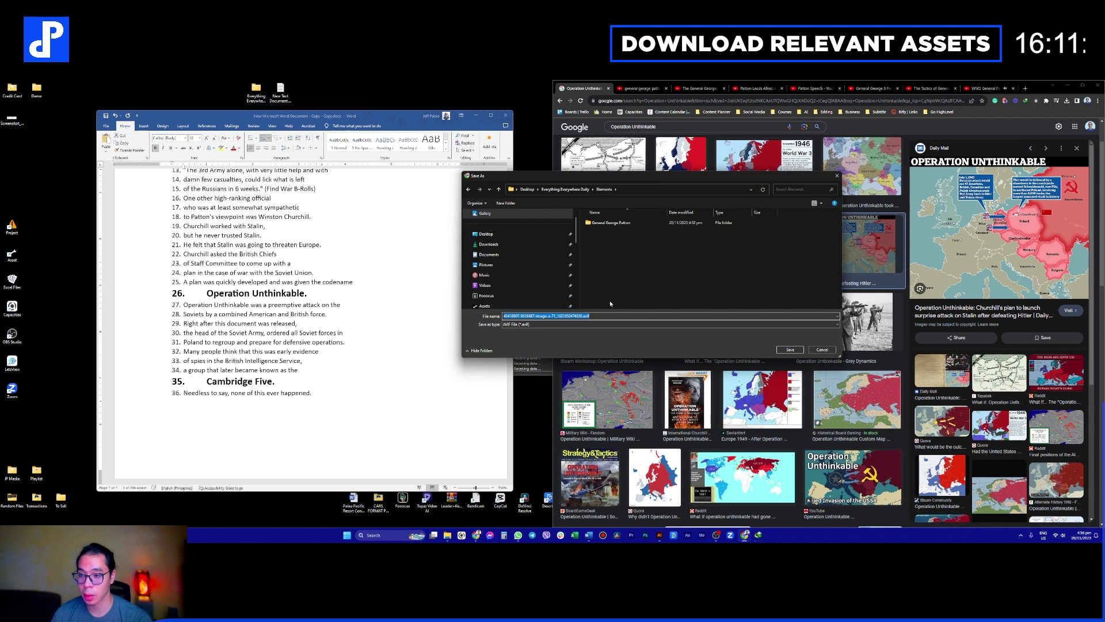
click(506, 203)
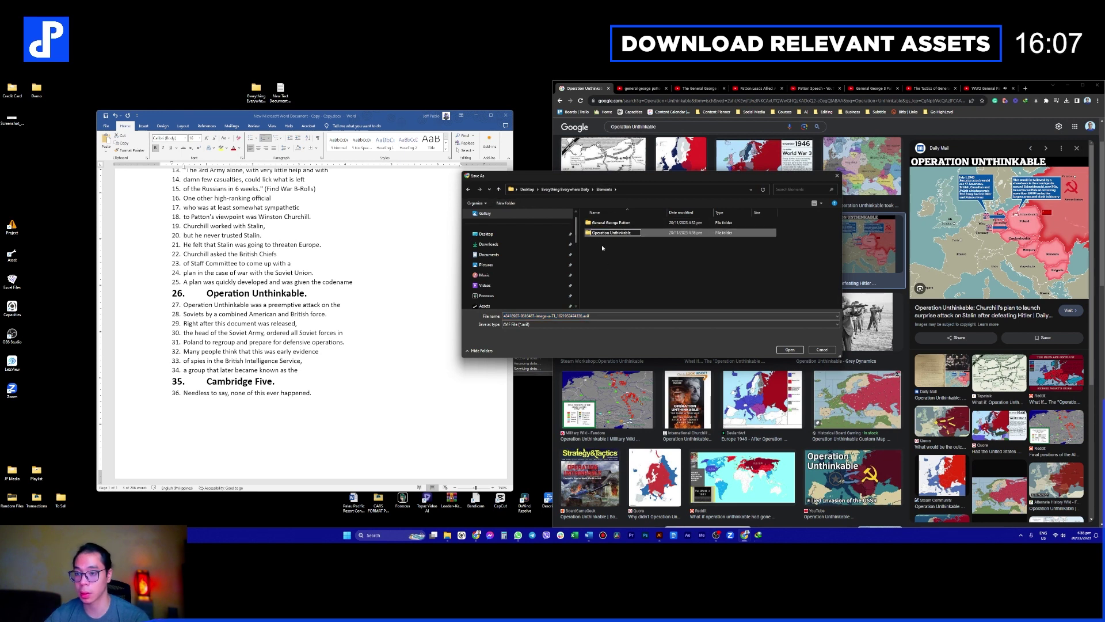
double_click(625, 234)
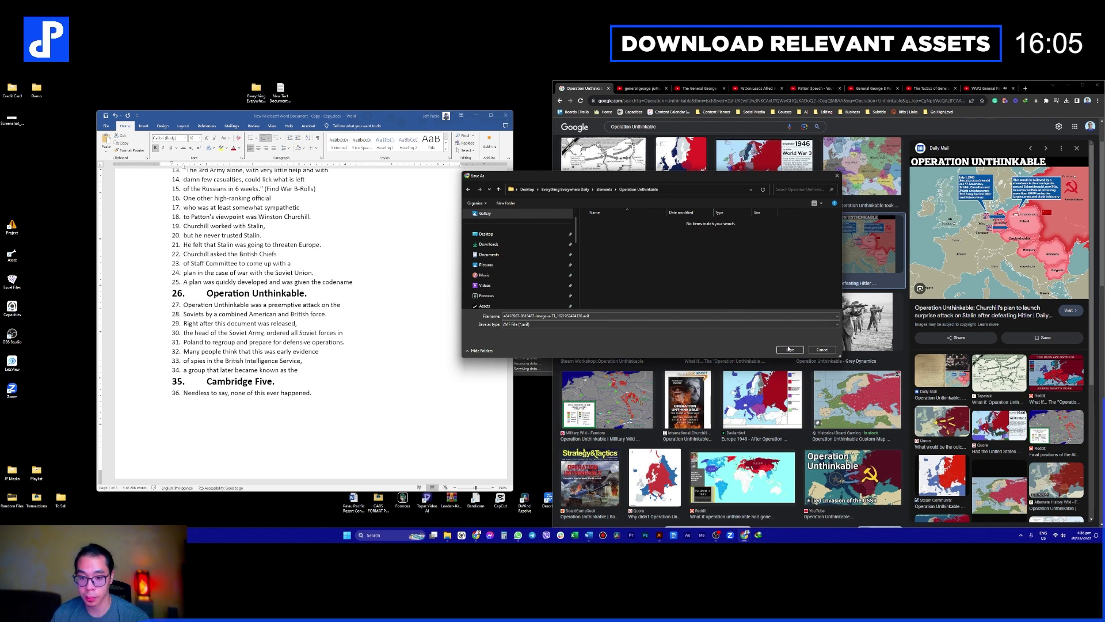
click(788, 348)
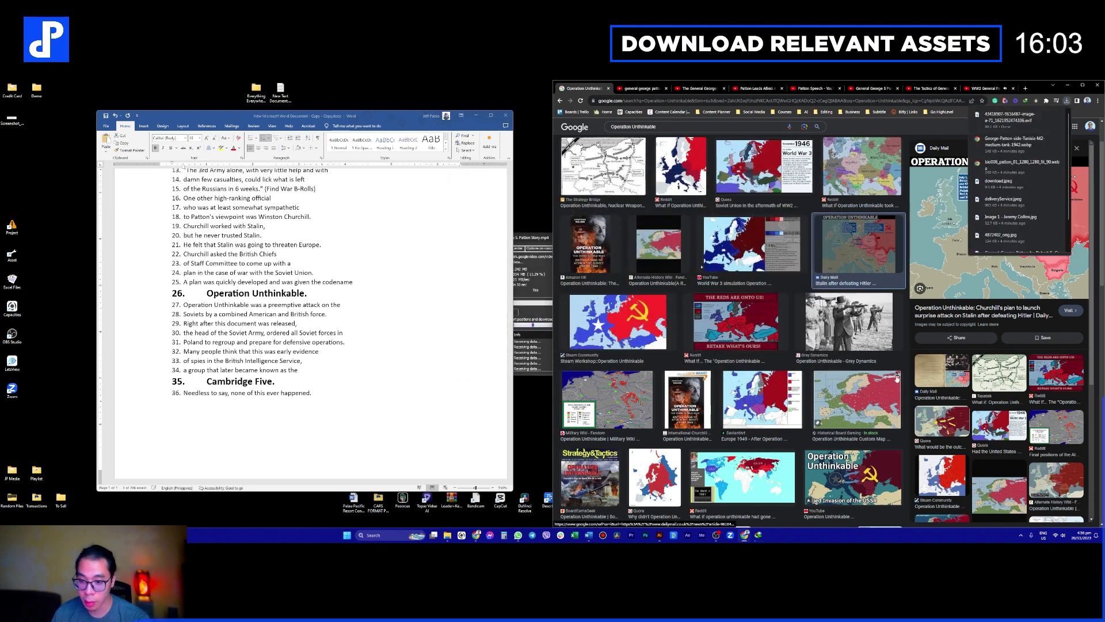
Step: Save the International Churchill Society's "Operation Unthinkable" book cover image into the "Operation Unthinkable" folder
click(687, 402)
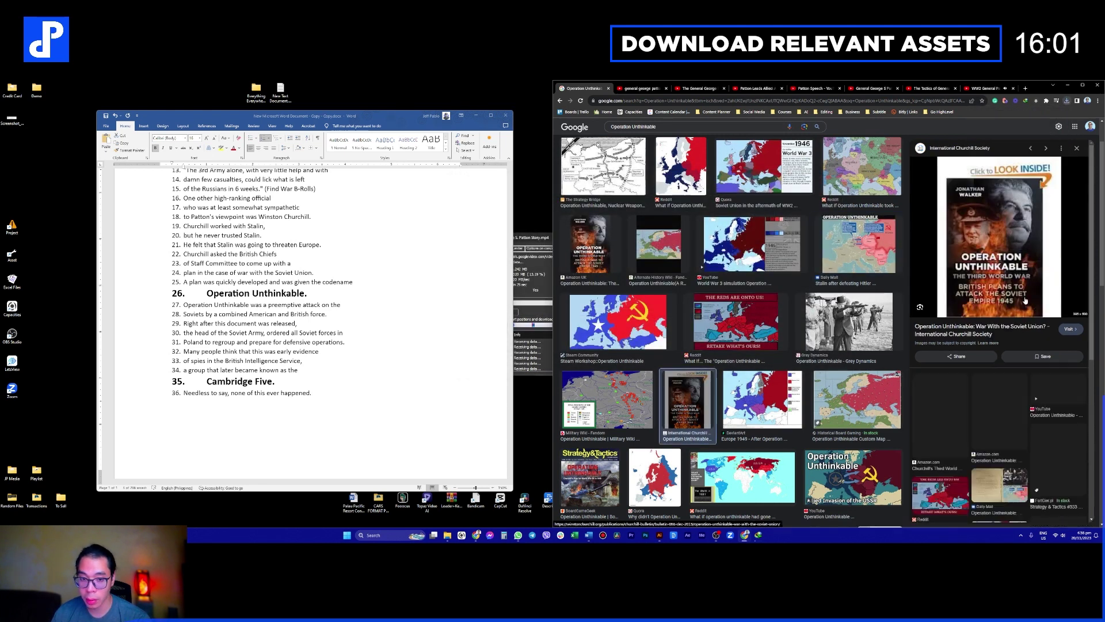
right_click(986, 233)
click(1012, 308)
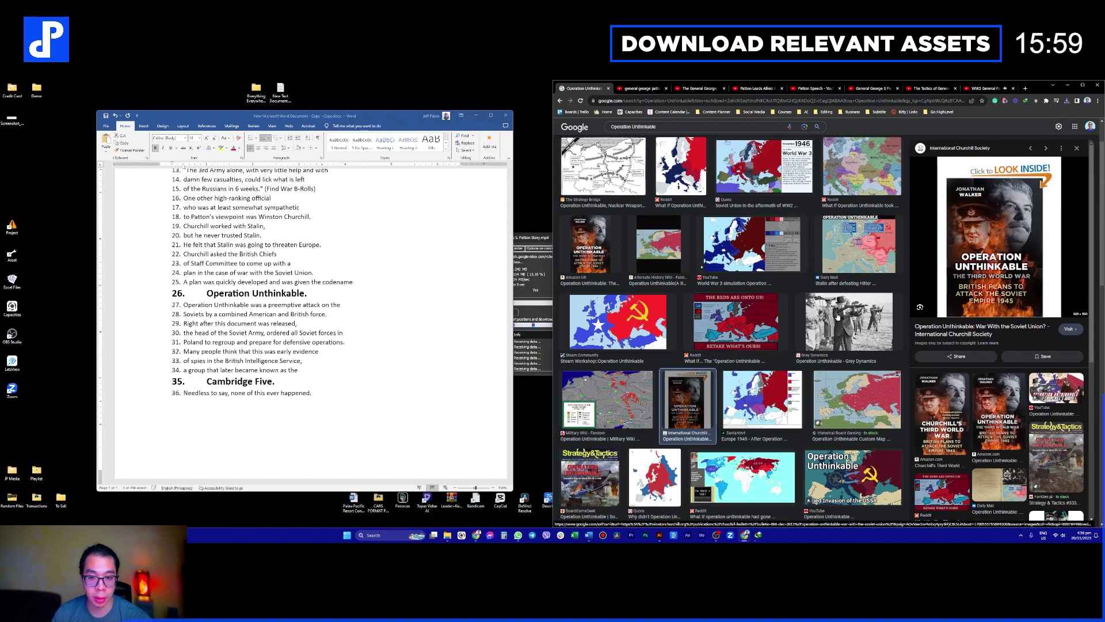
click(791, 349)
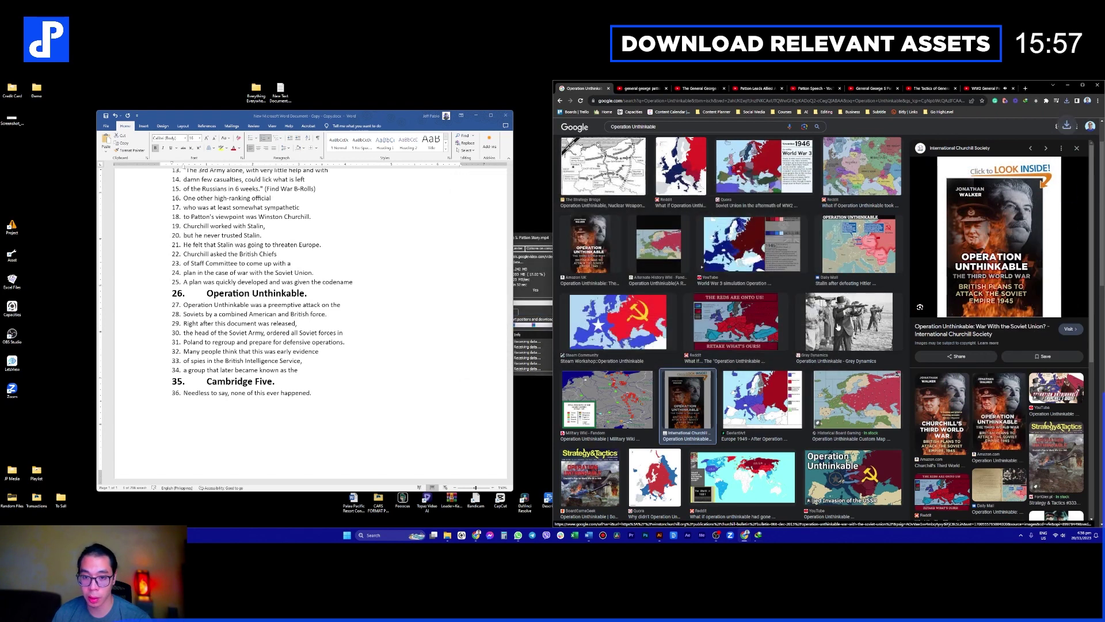
Step: Reopen the Daily Mail "Operation Unthinkable" map preview and save the image again
click(857, 248)
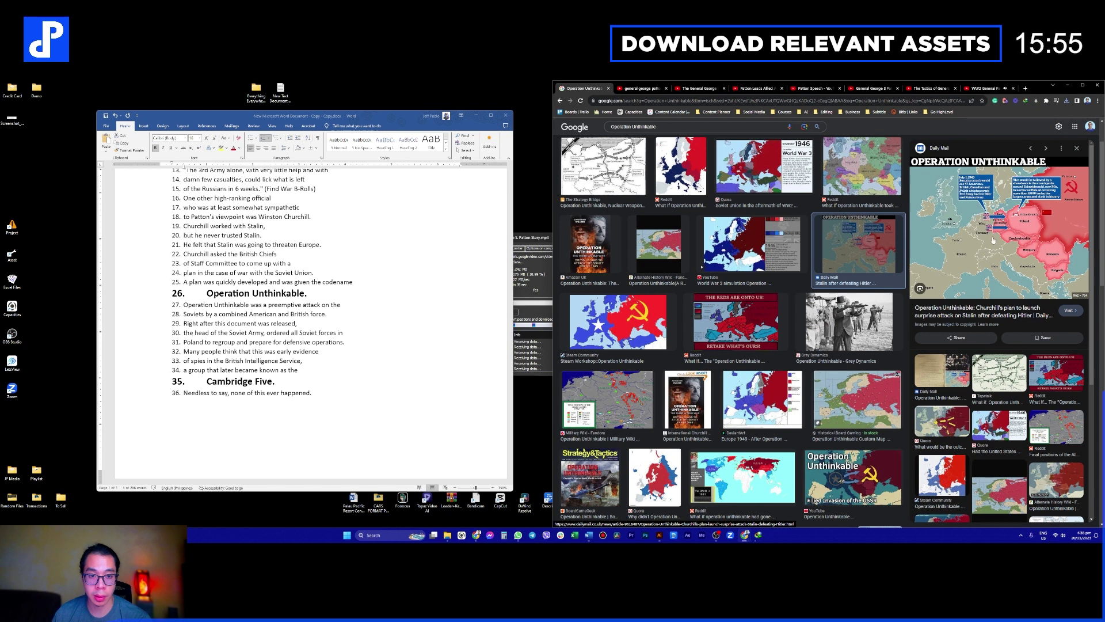
right_click(996, 233)
click(1020, 305)
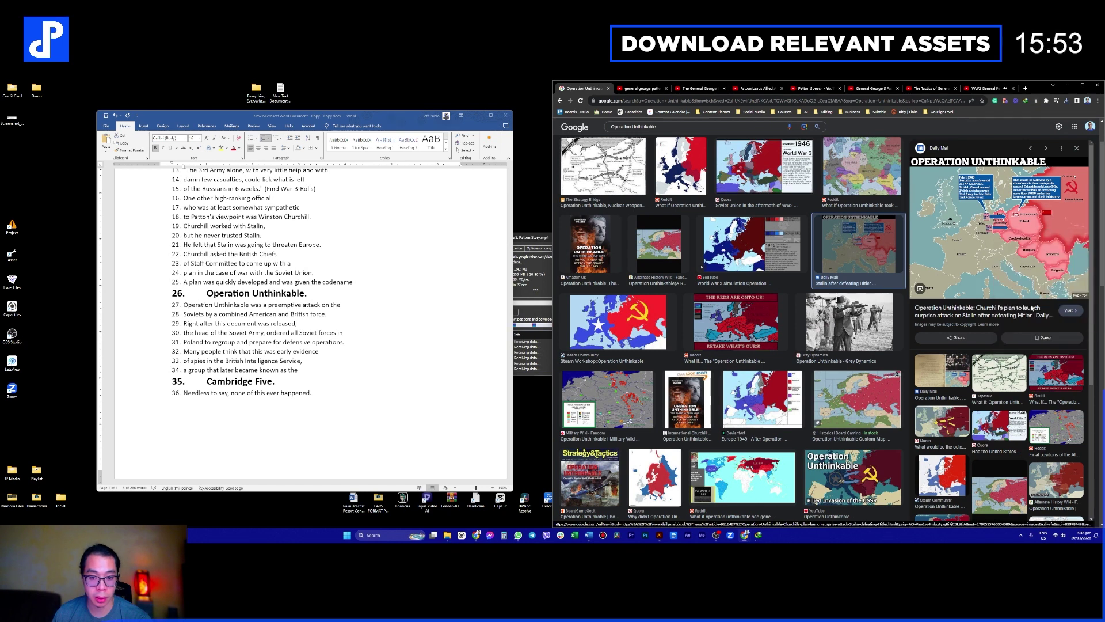
key(Return)
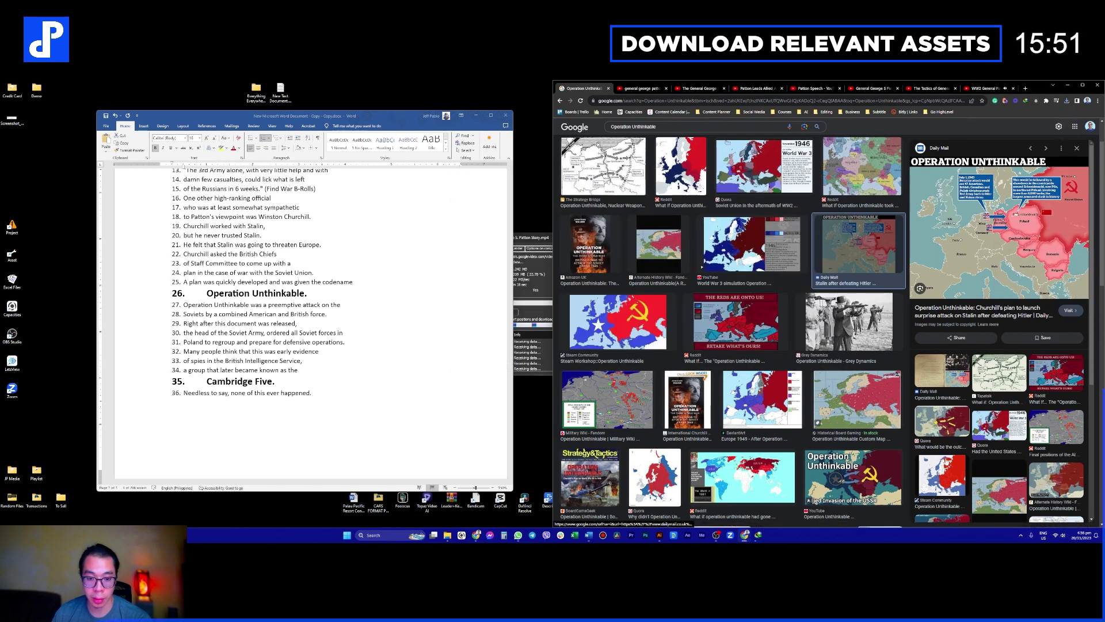
Step: Copy "Operation Unthinkable" from the image search and search YouTube for it in place of the Patton query
scroll(682, 136, up, 2)
drag(682, 136, 604, 131)
key(ctrl+c)
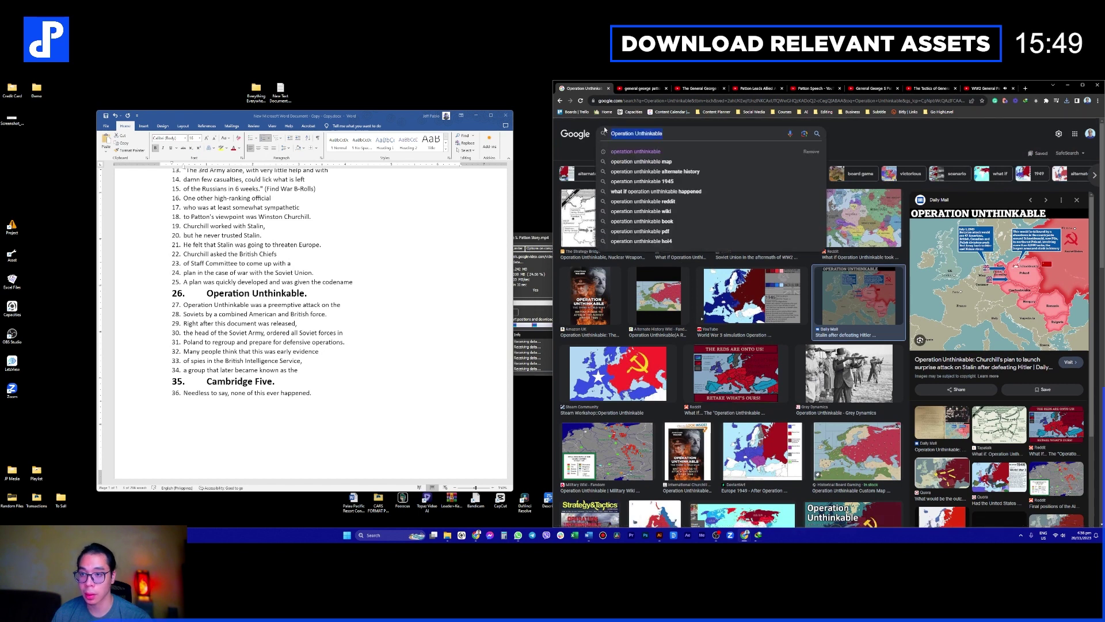
click(641, 88)
key(ctrl+v)
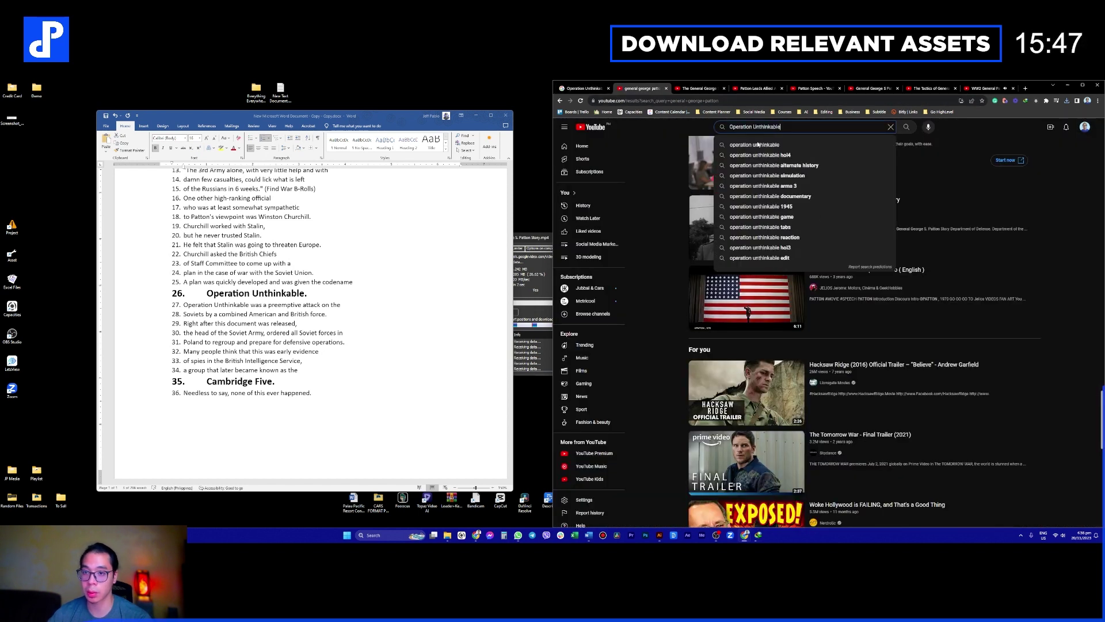
key(Return)
Step: Close all the open Patton video tabs, keeping only the Google Images and YouTube search results
click(717, 90)
click(724, 89)
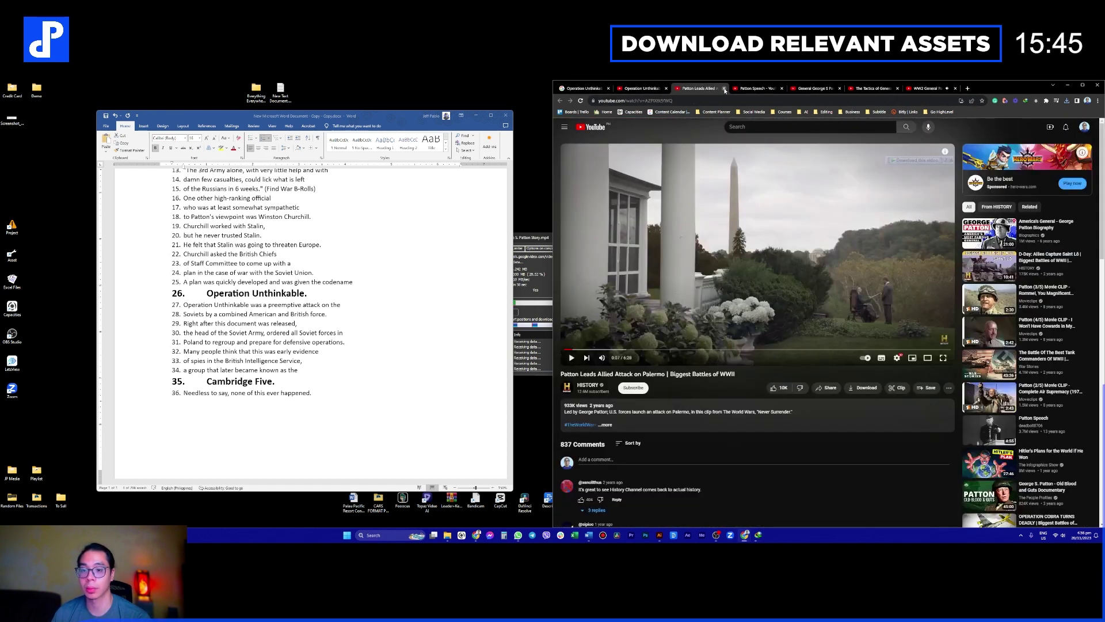
click(724, 88)
click(724, 88)
click(724, 89)
click(724, 88)
click(724, 89)
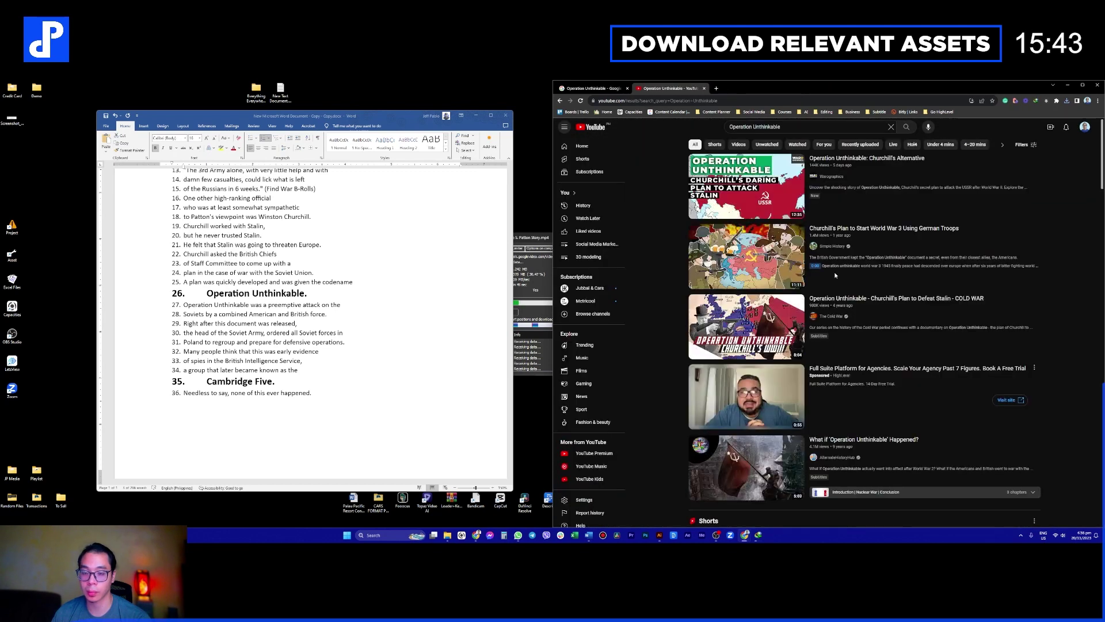
Step: Open "Operation Unthinkable - Churchill's Plan to Defeat Stalin - COLD WAR" and "What if 'Operation Unthinkable' Happened?" in new tabs
mouse_move(771, 260)
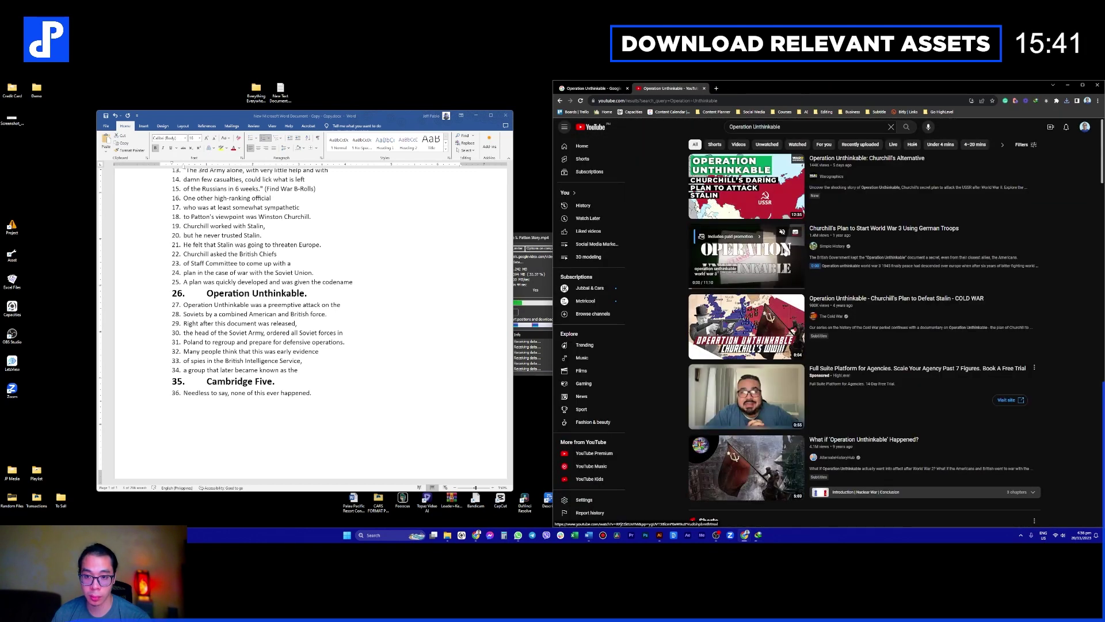
middle_click(764, 341)
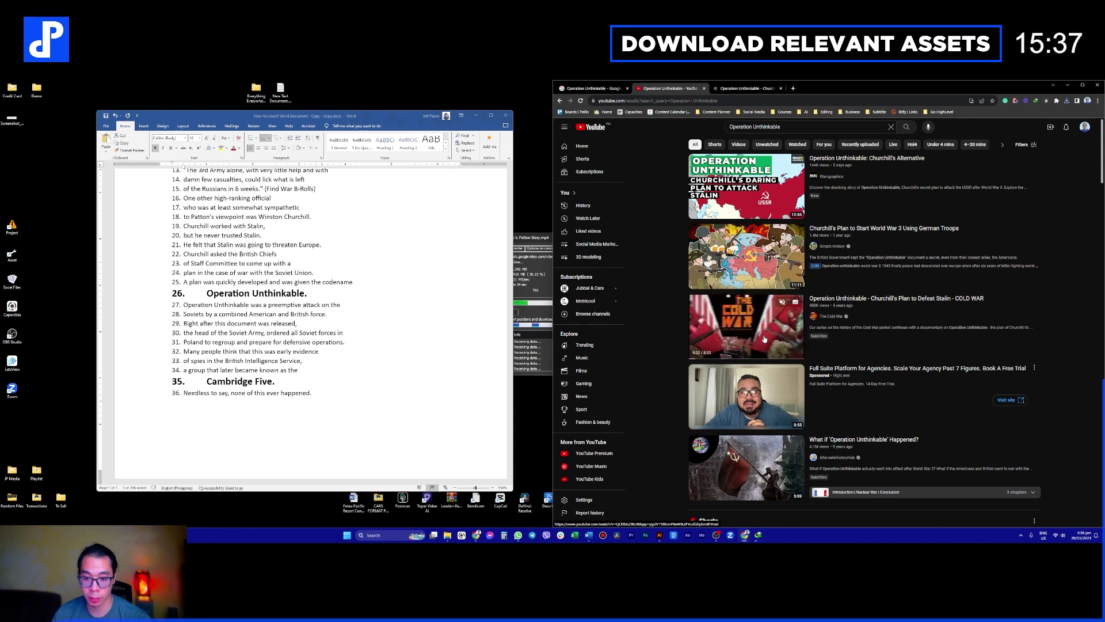
scroll(735, 424, down, 1)
mouse_move(736, 426)
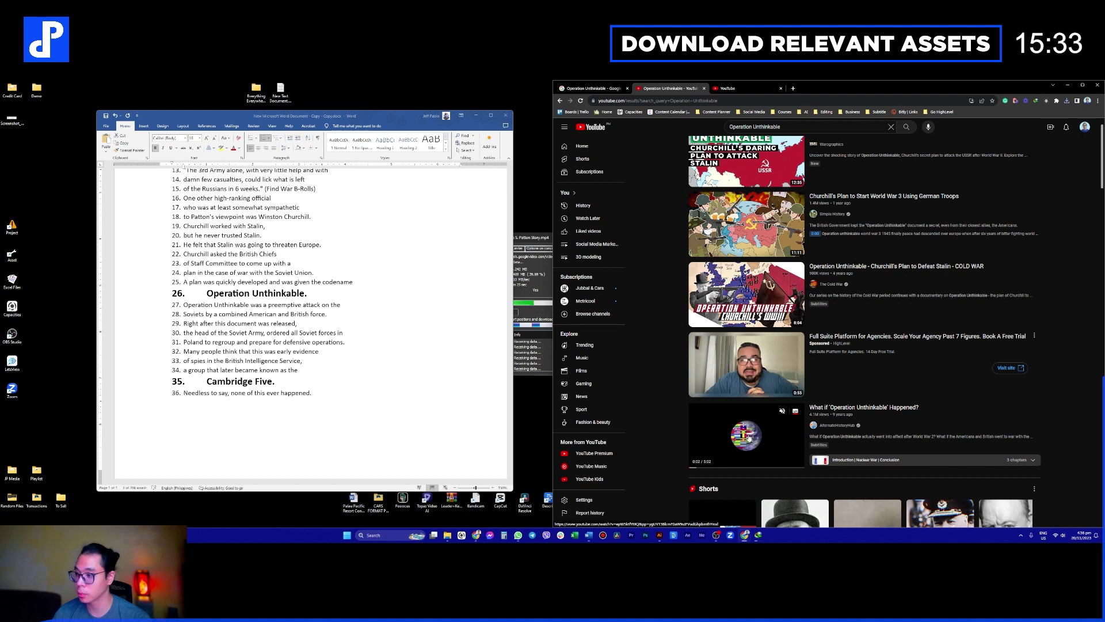
Step: Preview the COLD WAR video for usable footage, pause it, and switch to "What if 'Operation Unthinkable' Happened?"
key(ctrl+Tab)
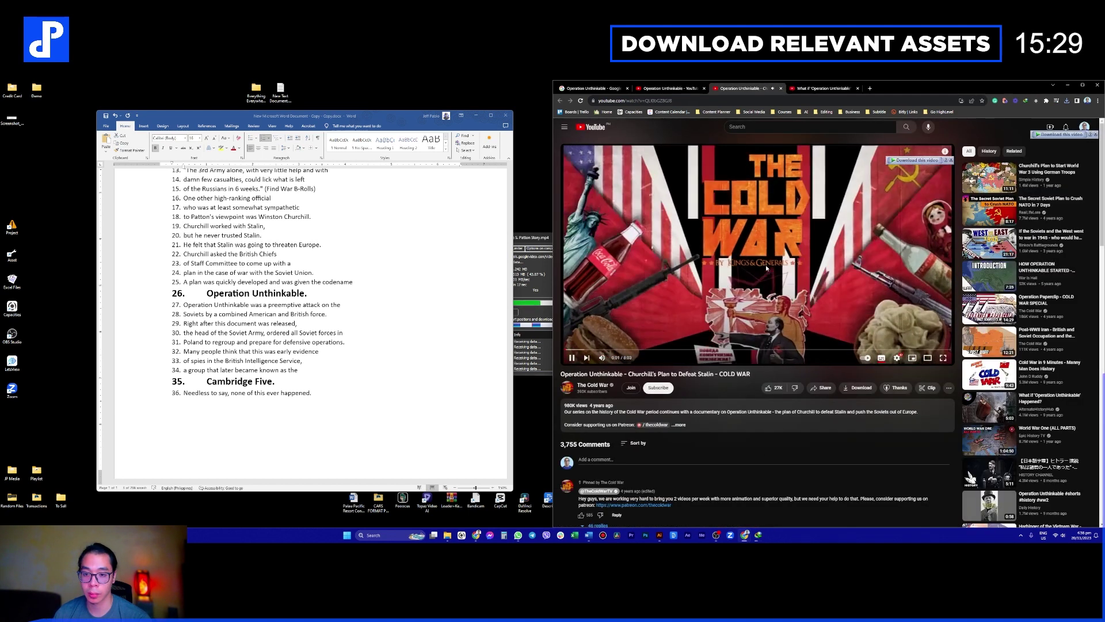
click(576, 349)
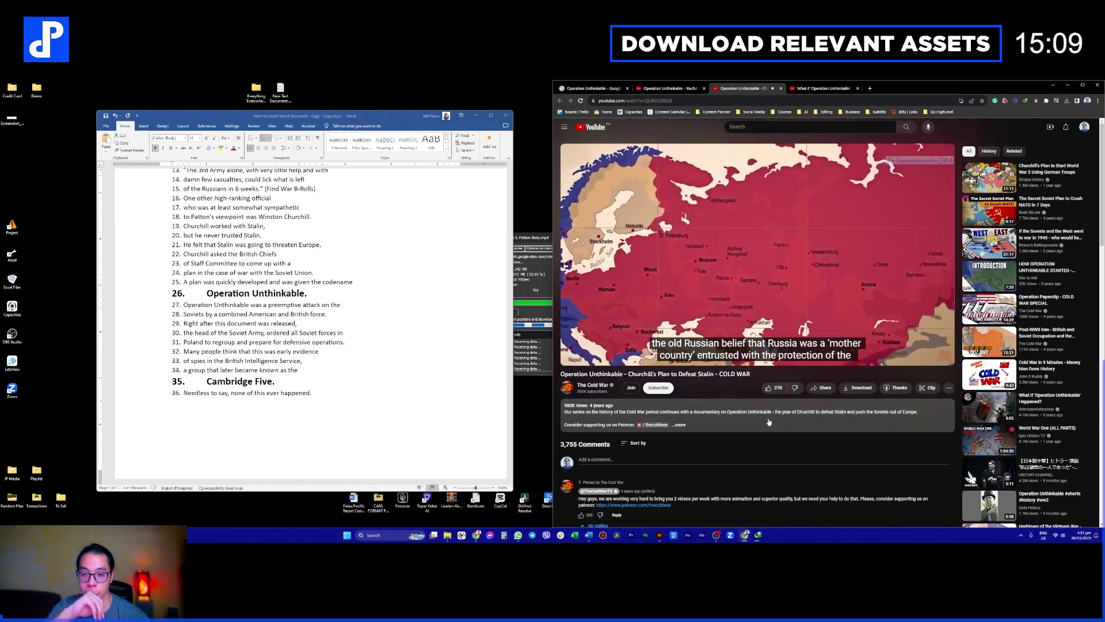
click(767, 244)
click(812, 90)
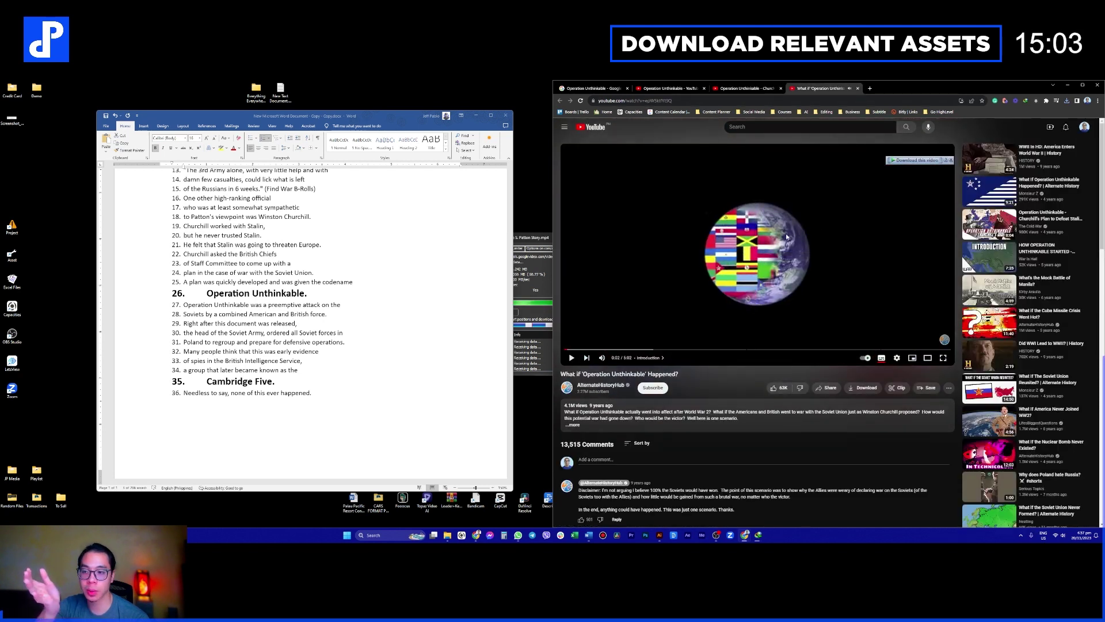
Step: Bring the Patton Story download window to the front and move it away from the browser window
click(517, 238)
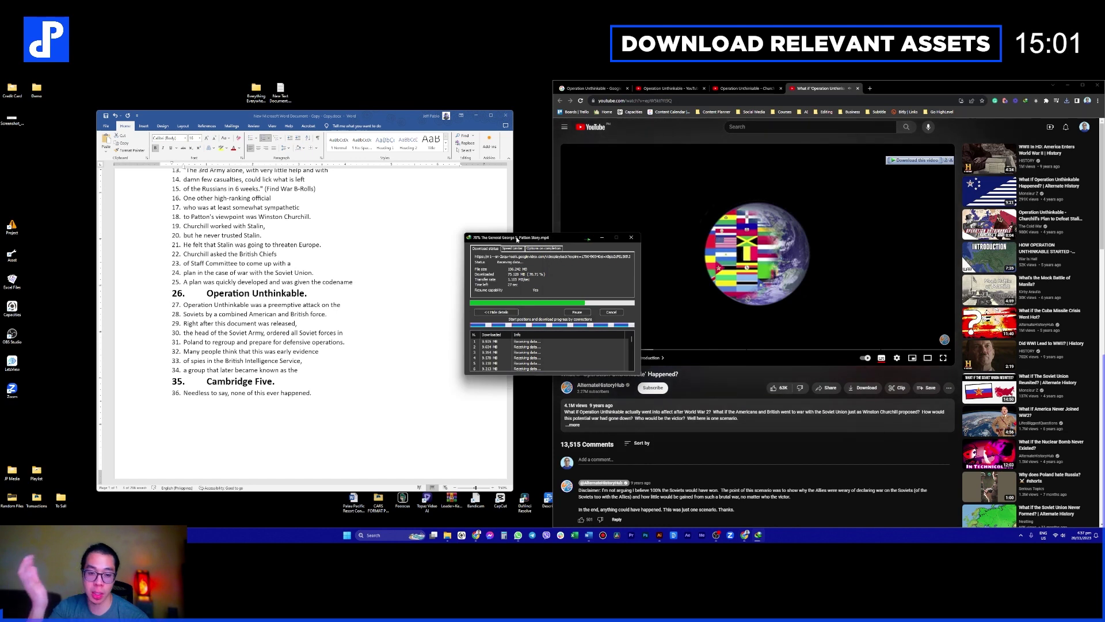
drag(535, 241, 427, 252)
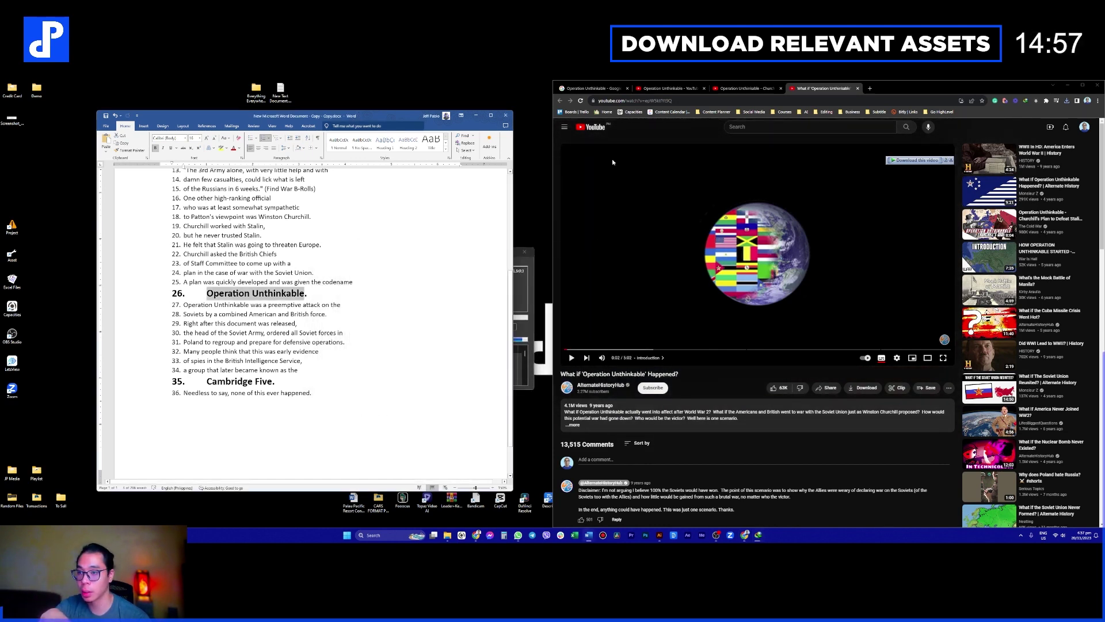
Step: Browse the YouTube results for Operation Unthinkable, open "Operation Unthinkable: Churchill's Alternative" in a separate tab and skip its ad
click(746, 88)
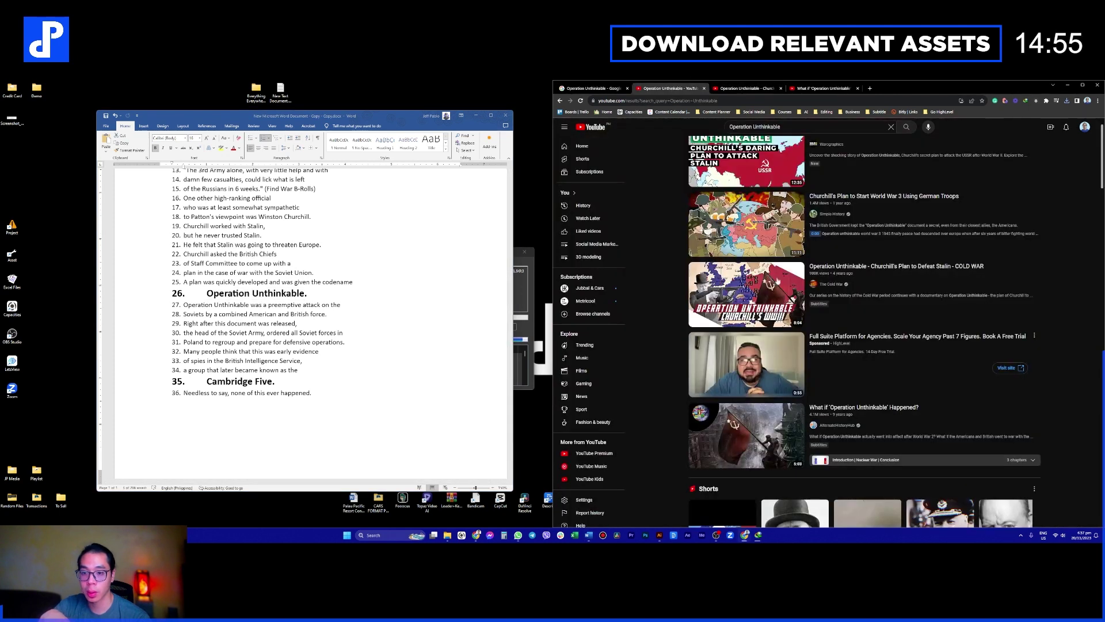
scroll(778, 280, down, 7)
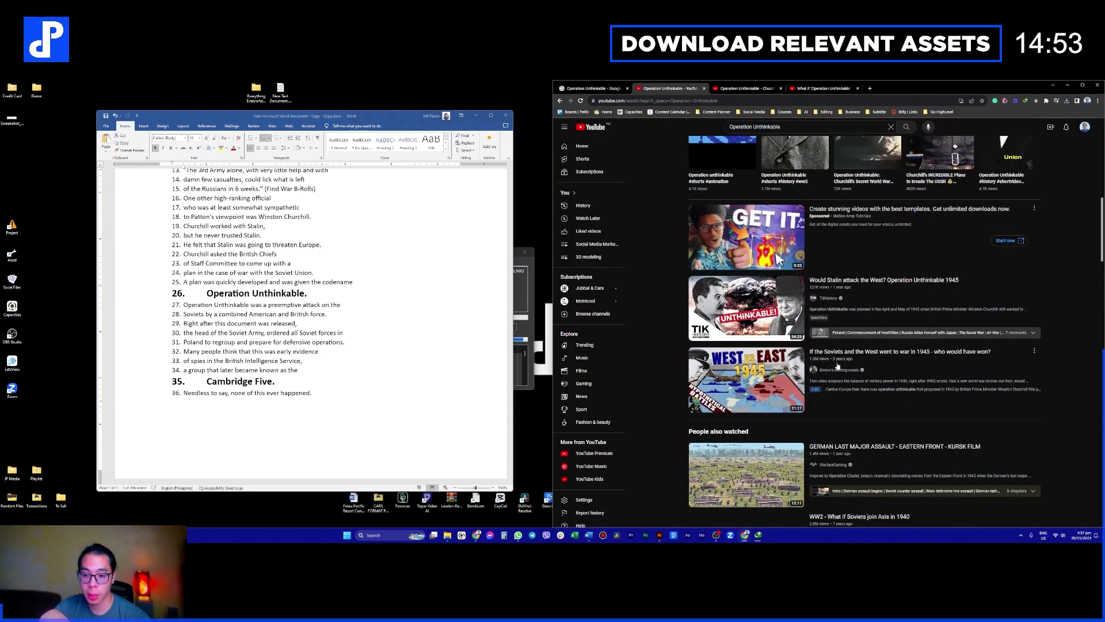
scroll(873, 379, down, 3)
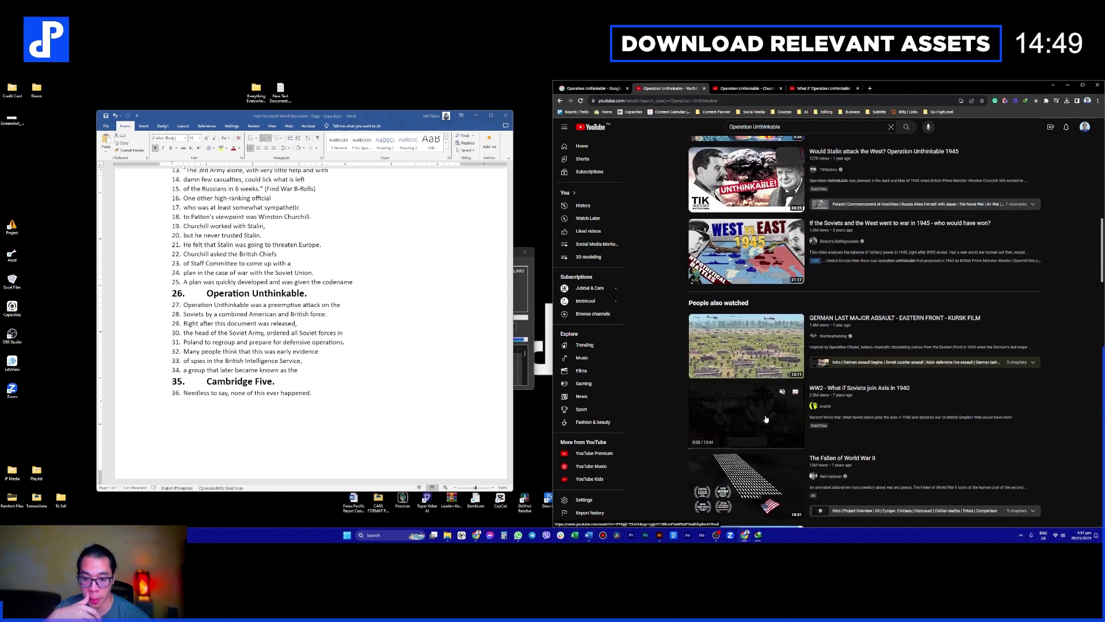
scroll(758, 420, down, 1)
scroll(758, 420, up, 10)
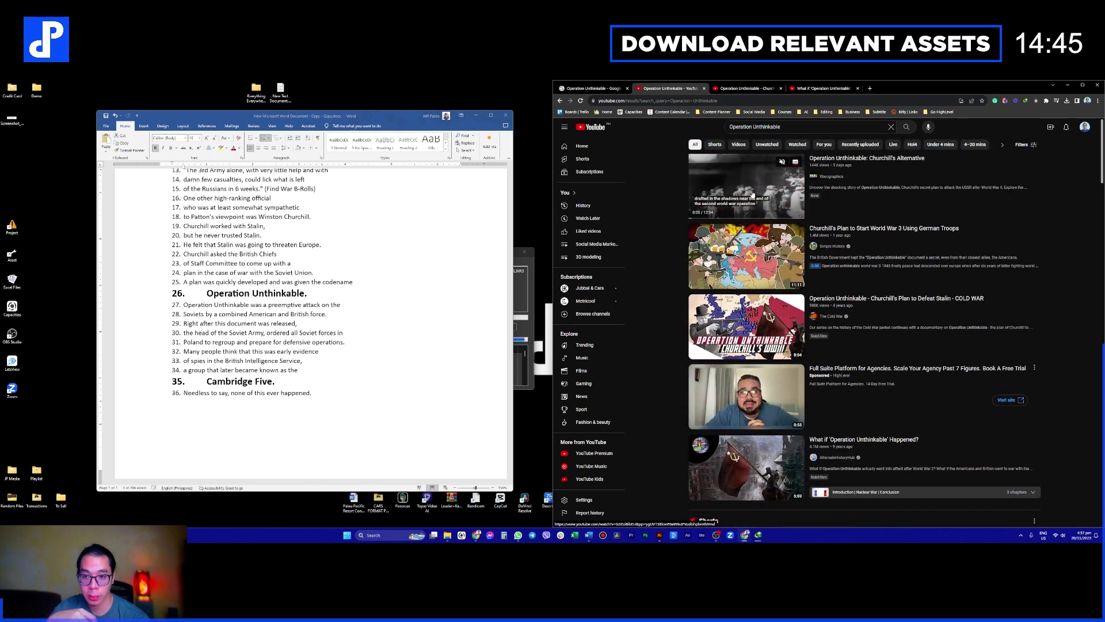
middle_click(751, 210)
click(926, 87)
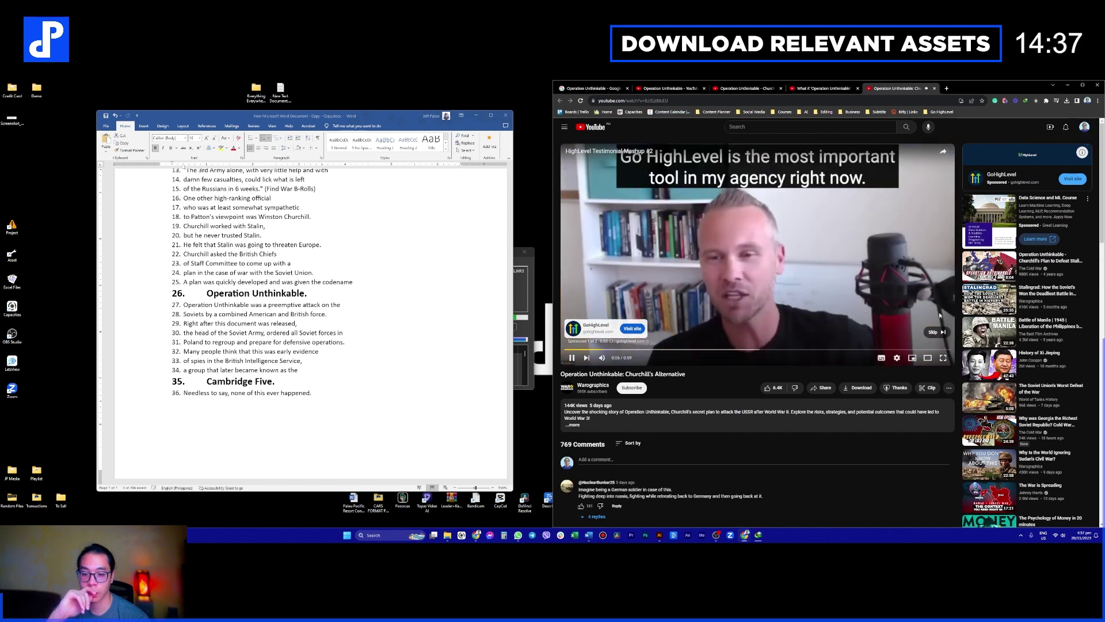
click(934, 332)
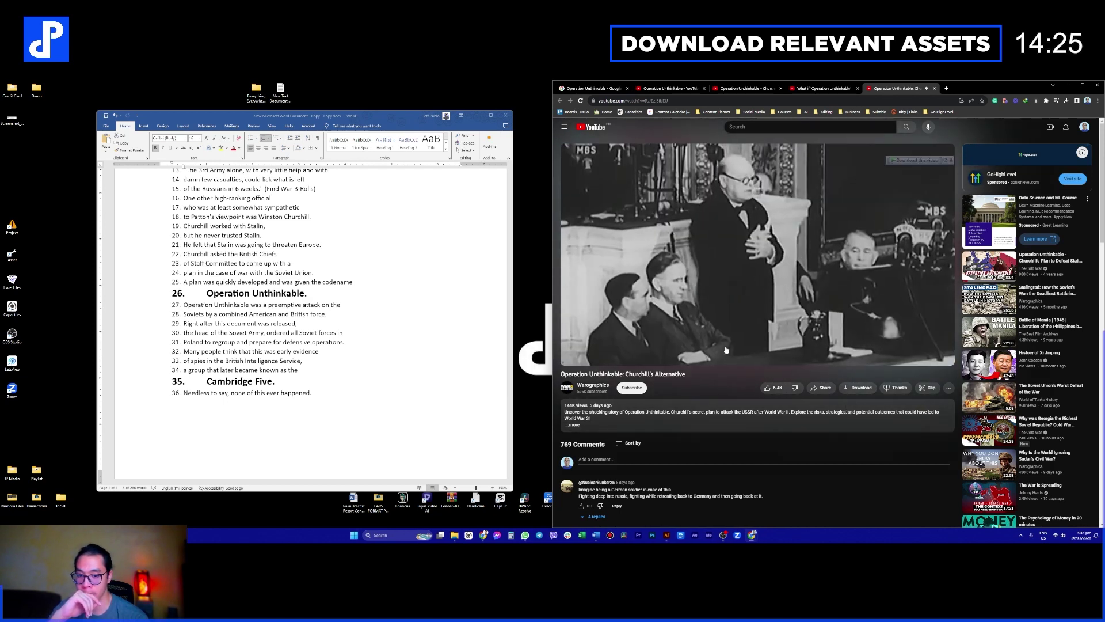
Step: Move the downloaded Patton videos from the Video folder in Downloads into the General George Patton folder
mouse_move(456, 535)
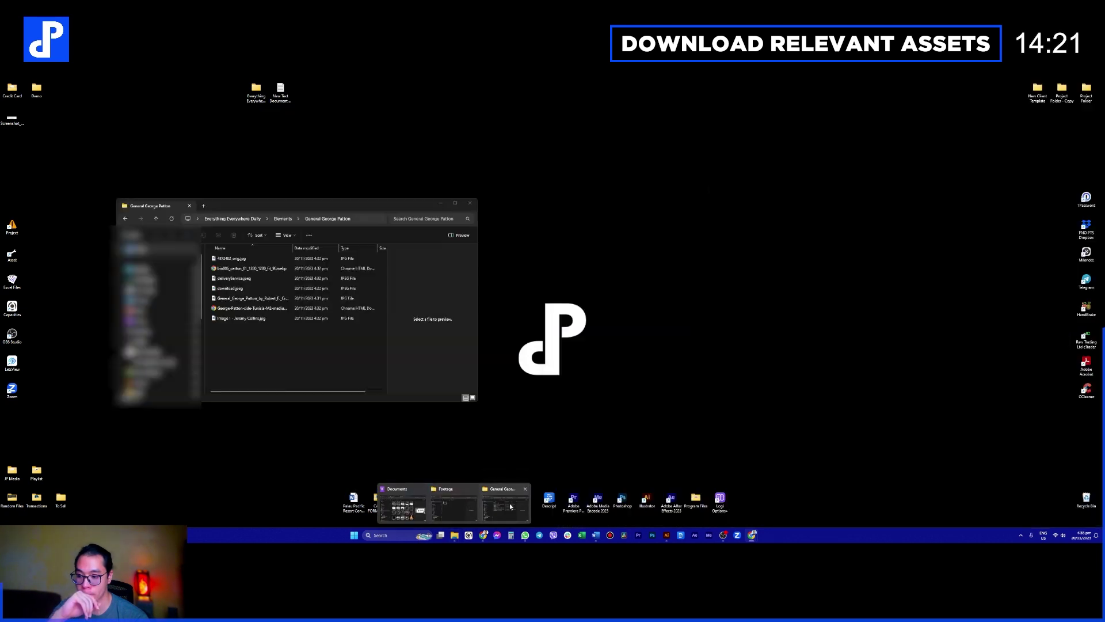
click(483, 508)
click(203, 205)
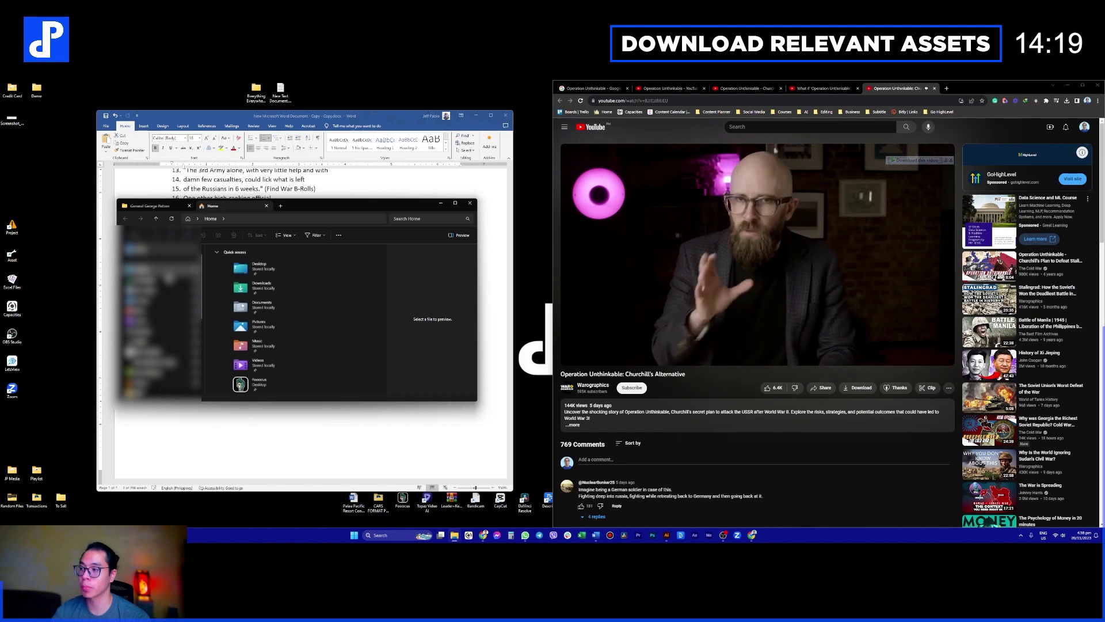
double_click(257, 271)
double_click(271, 279)
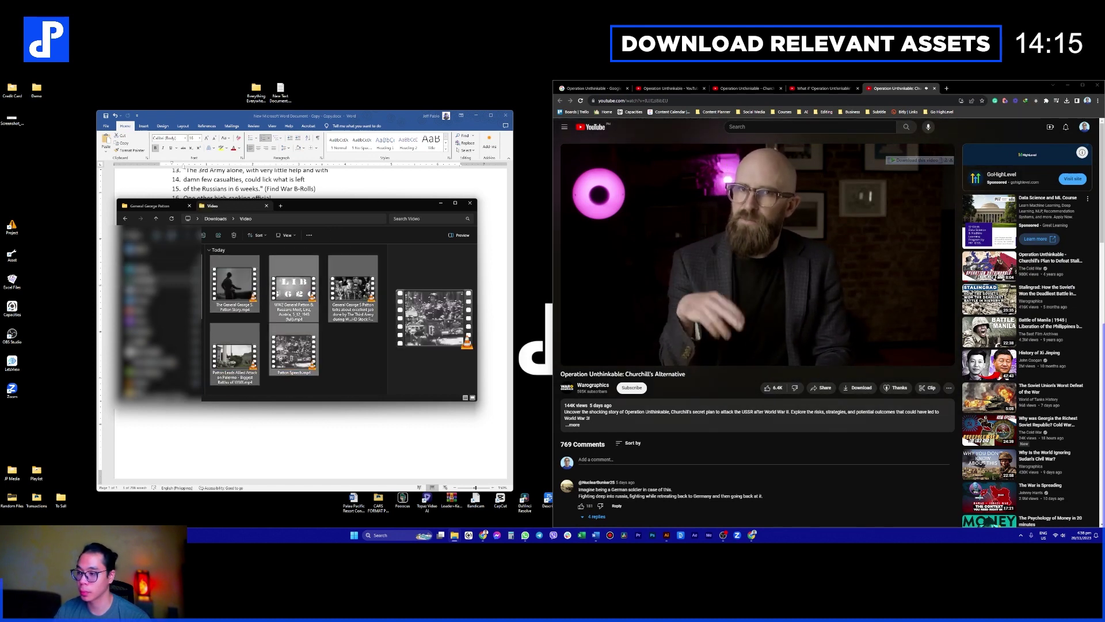
click(150, 206)
click(727, 294)
click(267, 362)
key(ctrl+v)
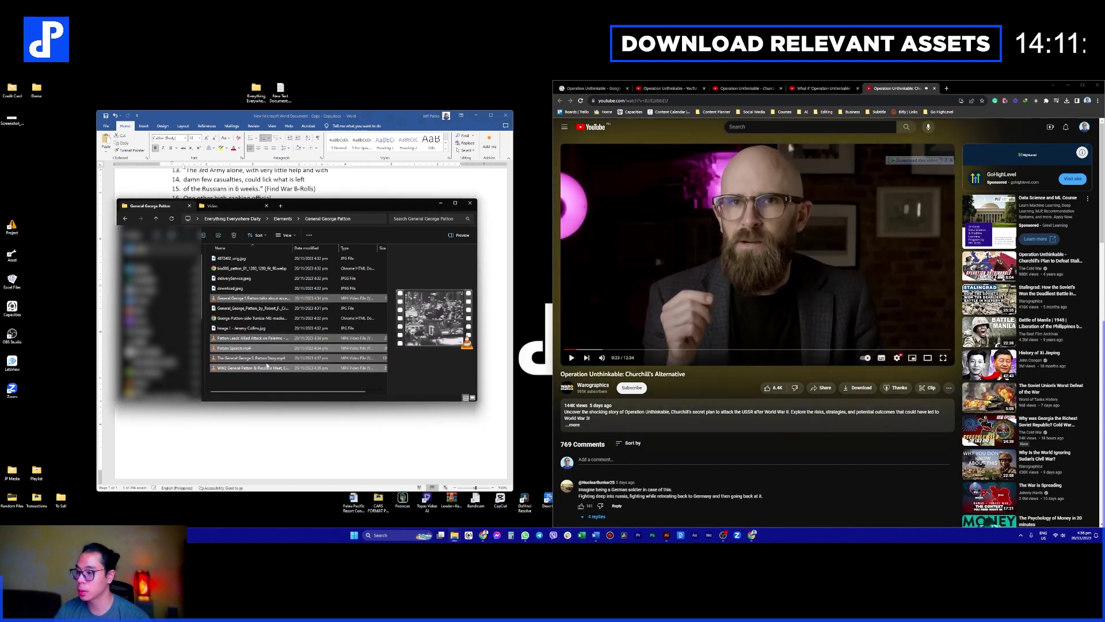
click(305, 385)
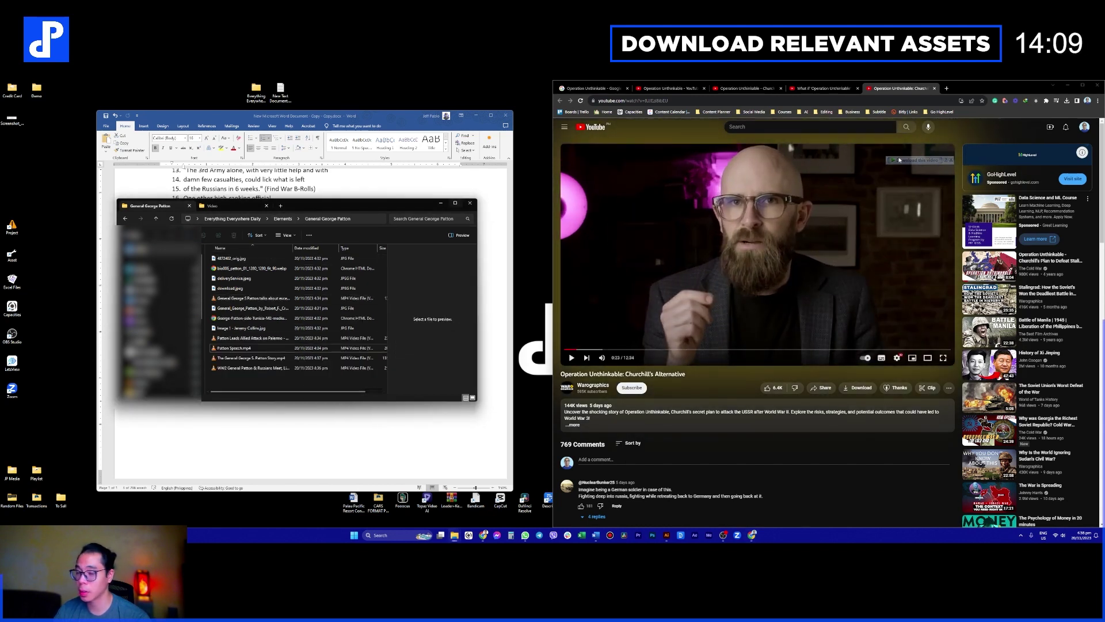
click(225, 208)
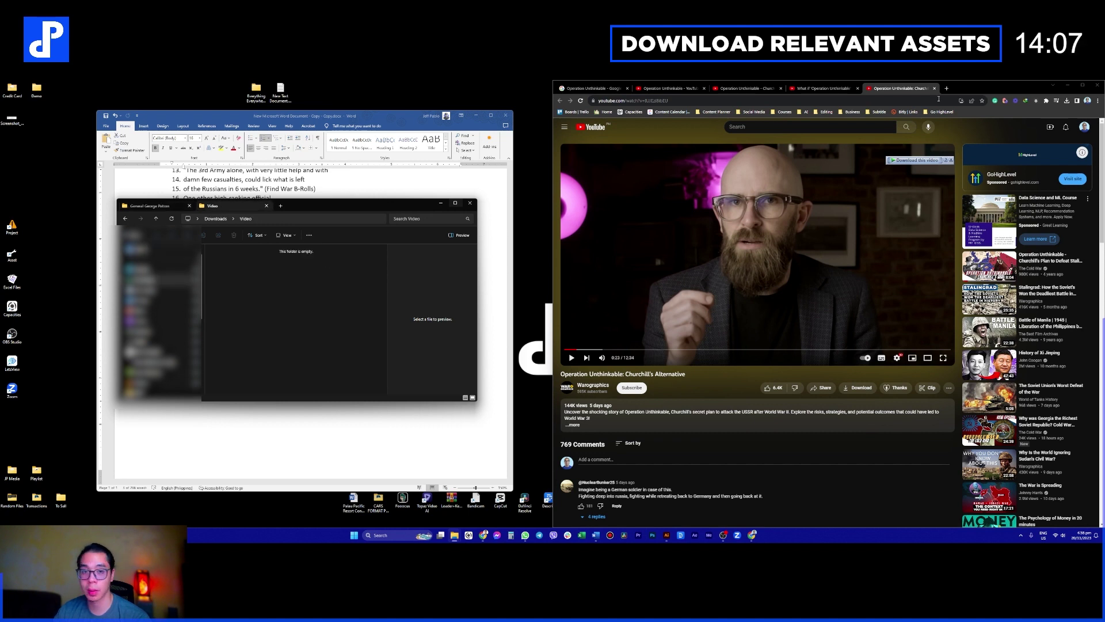
click(185, 206)
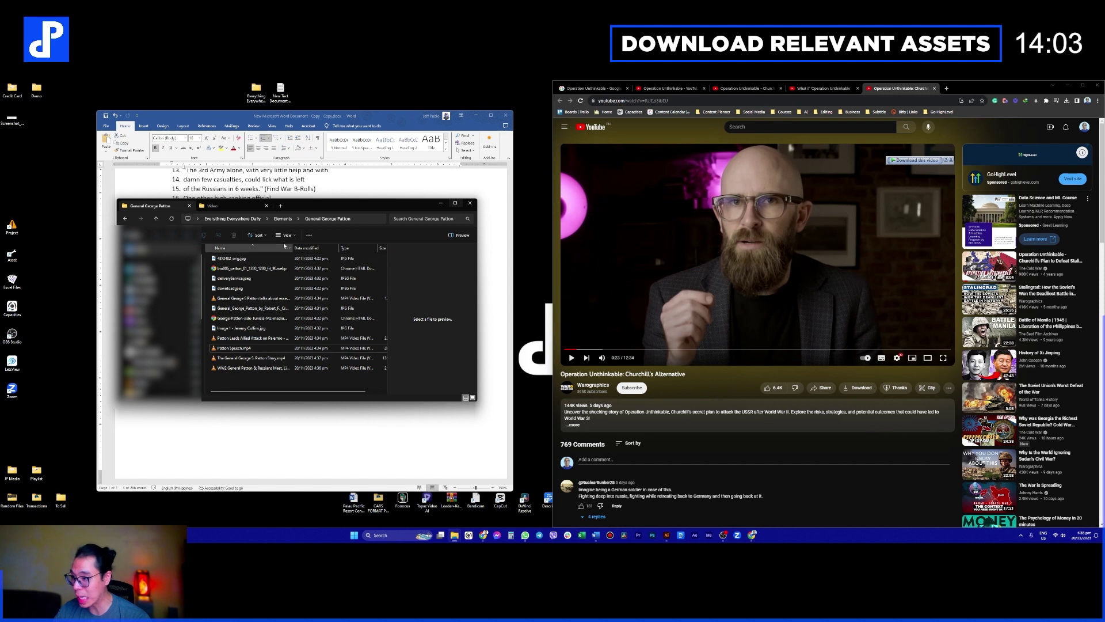
Step: Skim "Churchill's Alternative", "What if 'Operation Unthinkable' Happened?" and the Cold War channel's Operation Unthinkable video for usable footage
click(802, 249)
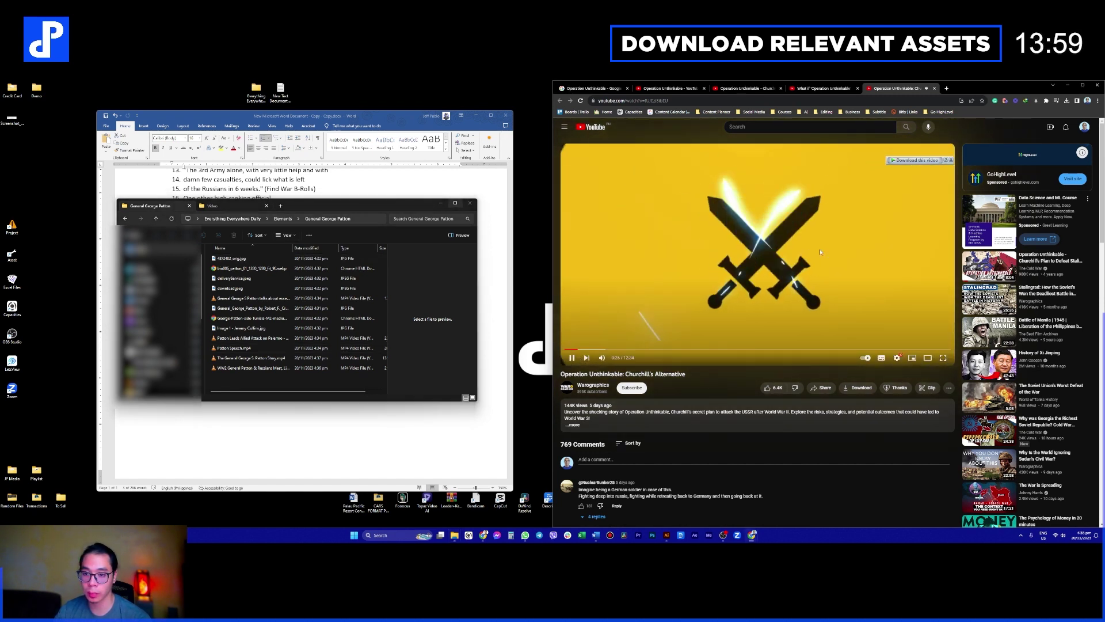
click(839, 144)
click(824, 88)
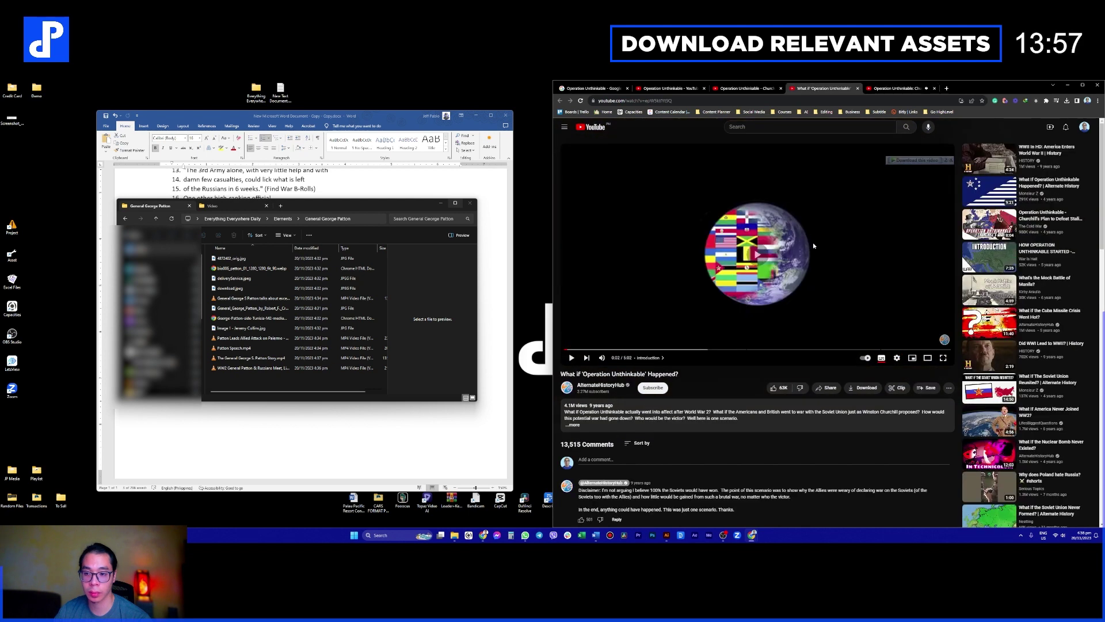
click(587, 349)
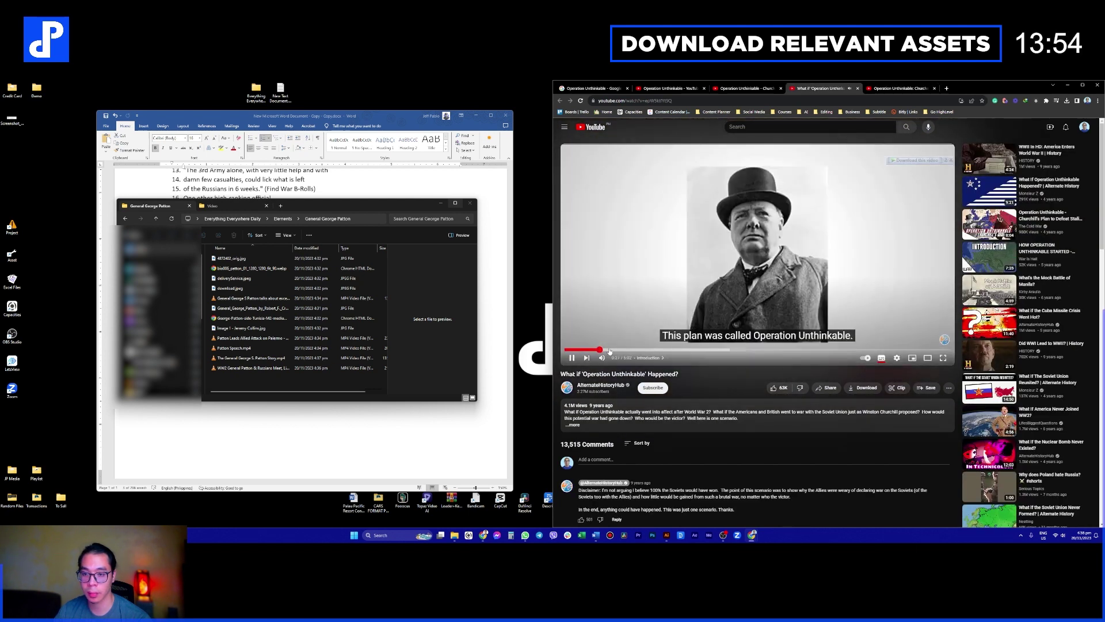
click(609, 350)
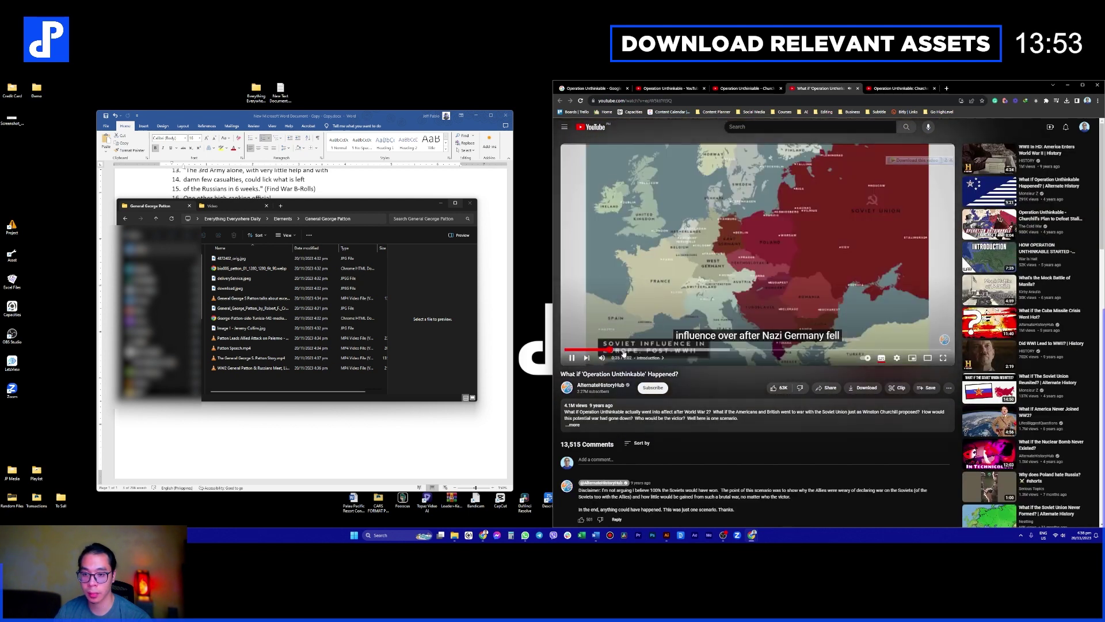
click(628, 349)
click(637, 349)
click(648, 350)
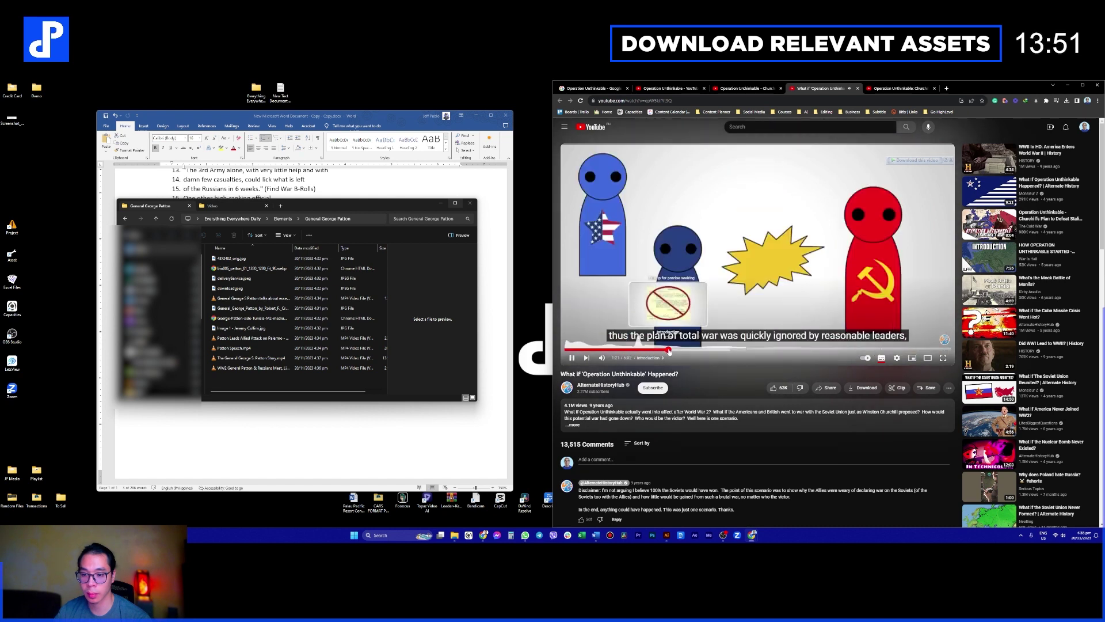
click(667, 349)
click(691, 350)
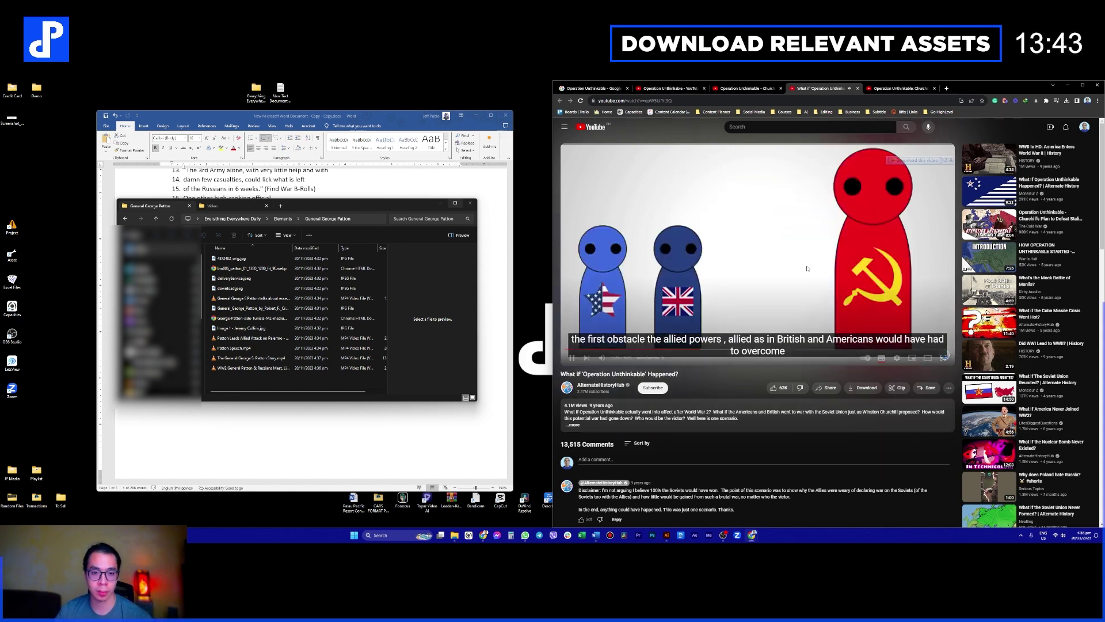
click(757, 255)
click(748, 89)
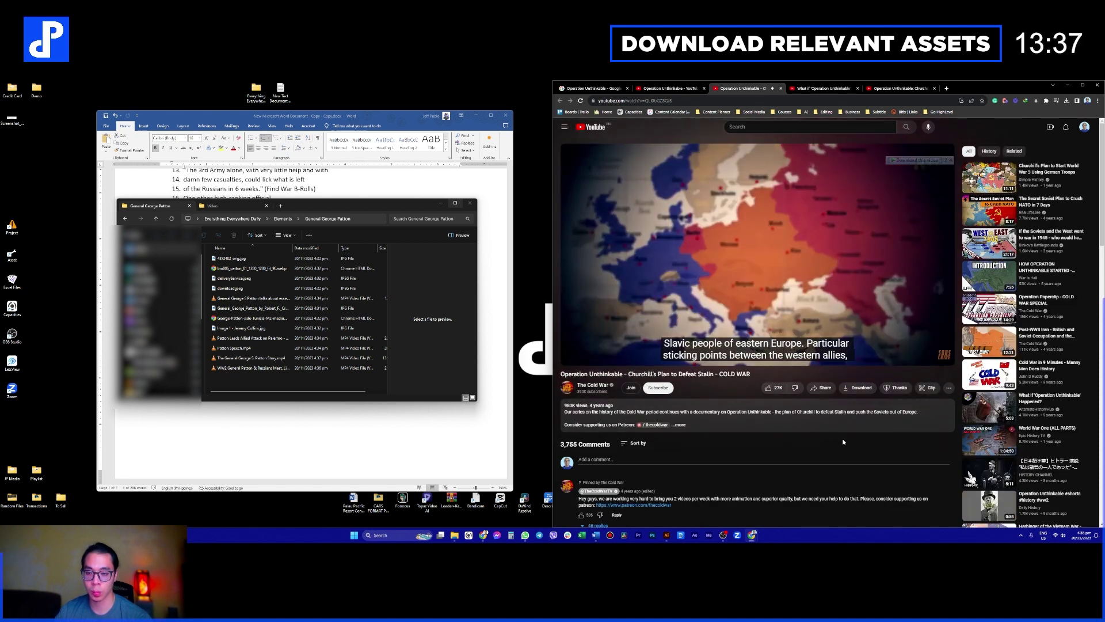
Step: Select the words "Winston Churchill" in line 18 of the Word script
click(411, 427)
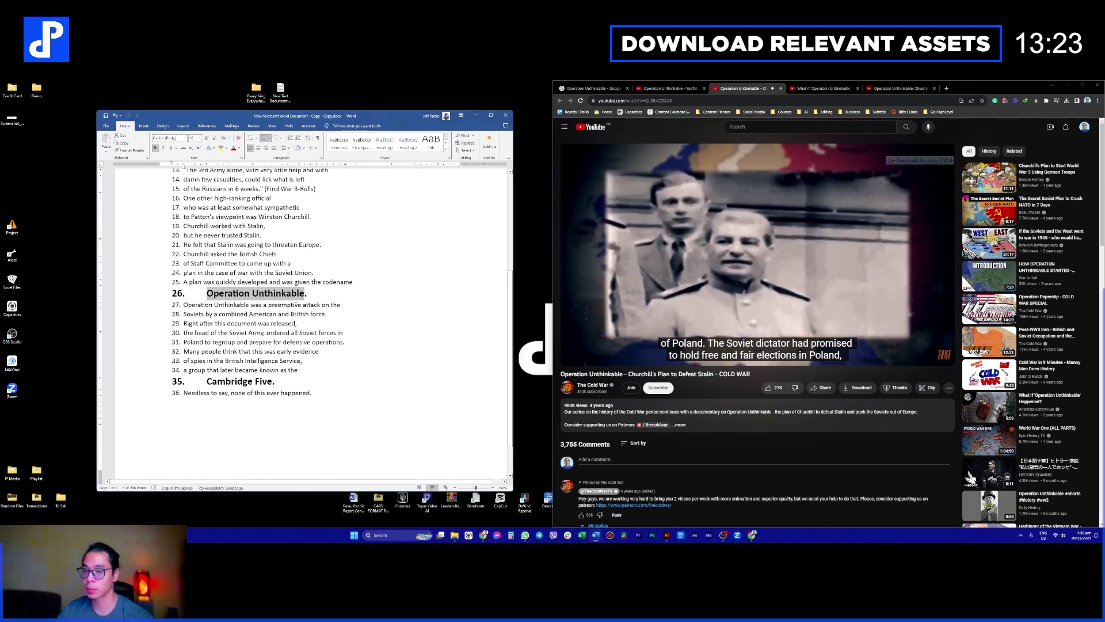
scroll(285, 316, up, 3)
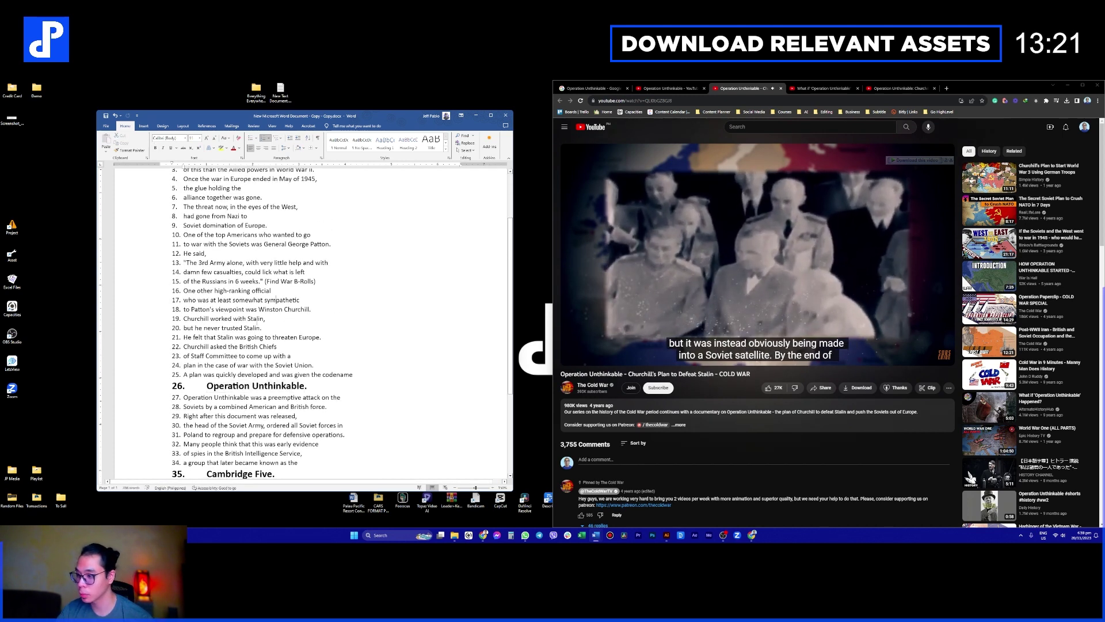
click(275, 299)
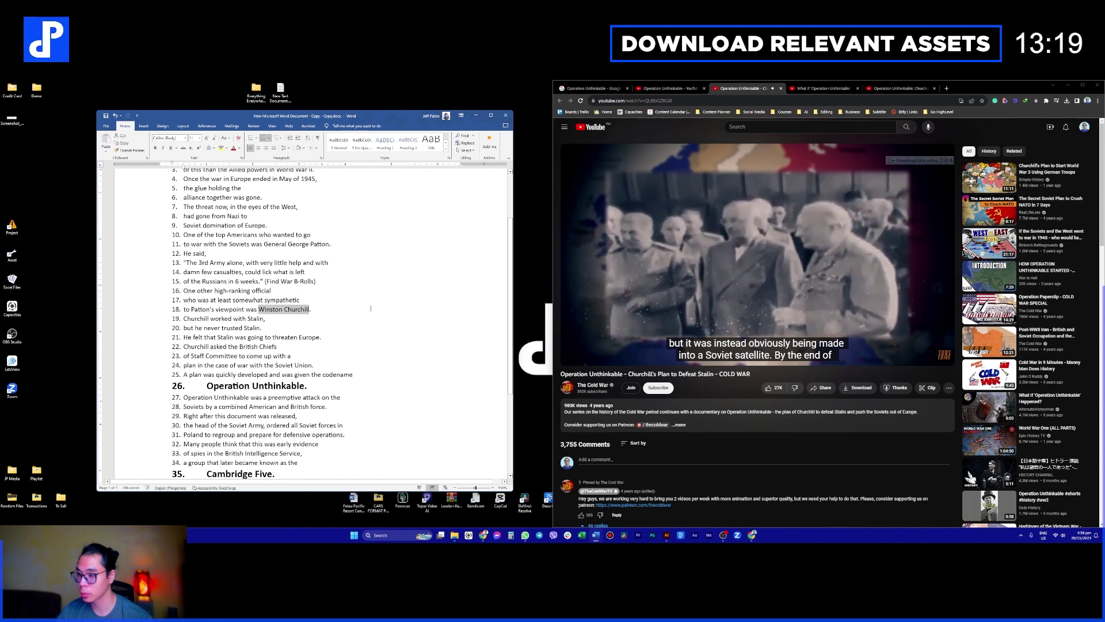
Step: Review the Operation Unthinkable Shorts on YouTube for usable footage and check the remaining lines of the script
click(669, 89)
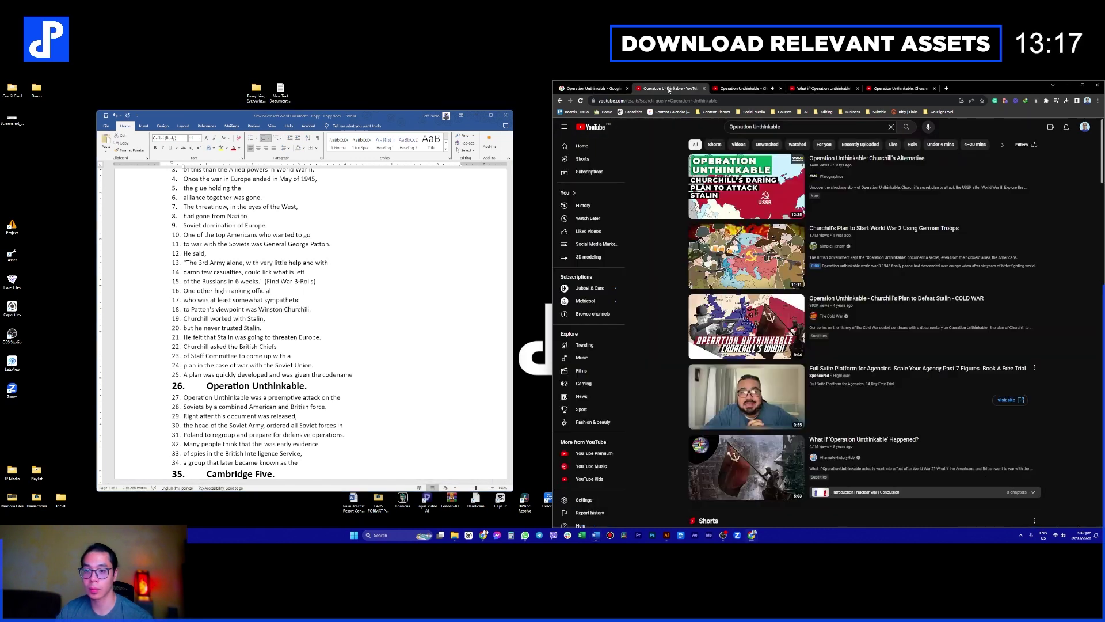
scroll(849, 232, down, 5)
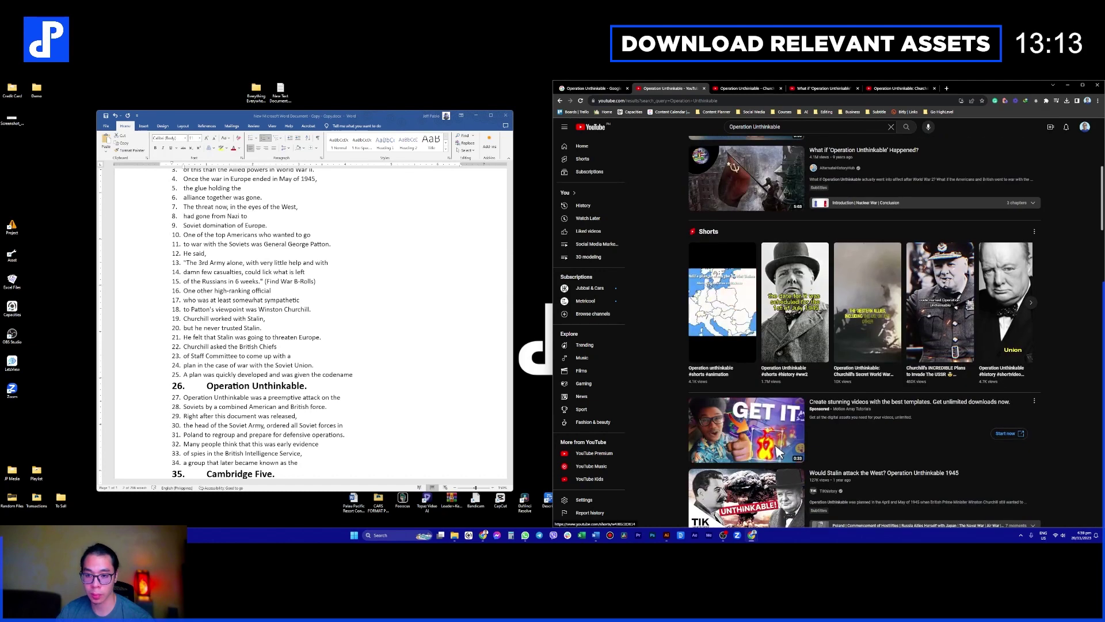
click(734, 313)
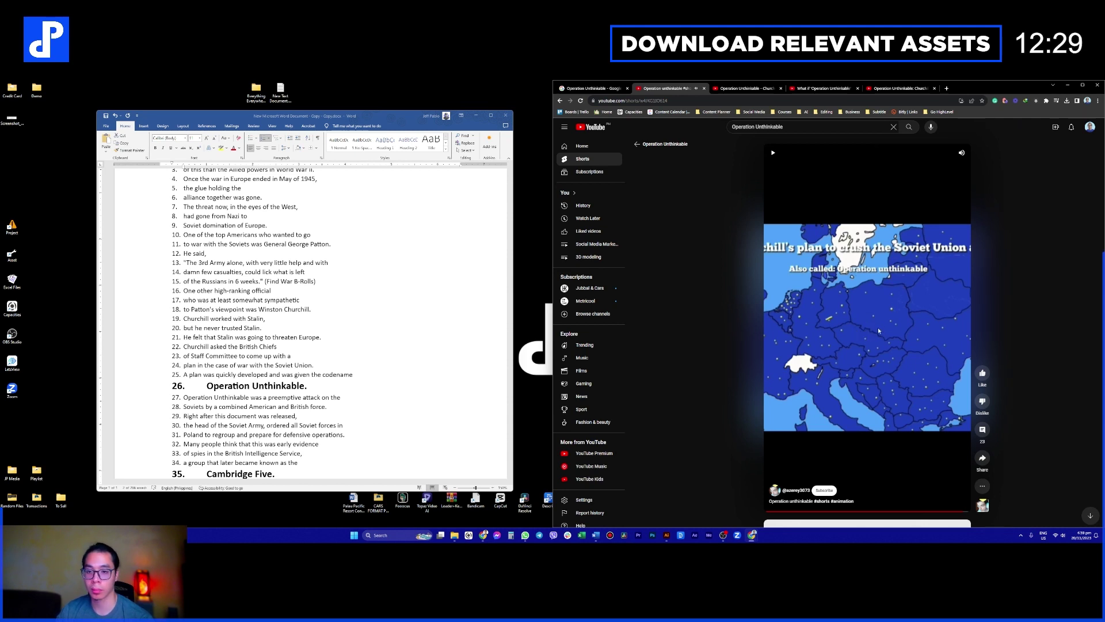
scroll(371, 353, down, 1)
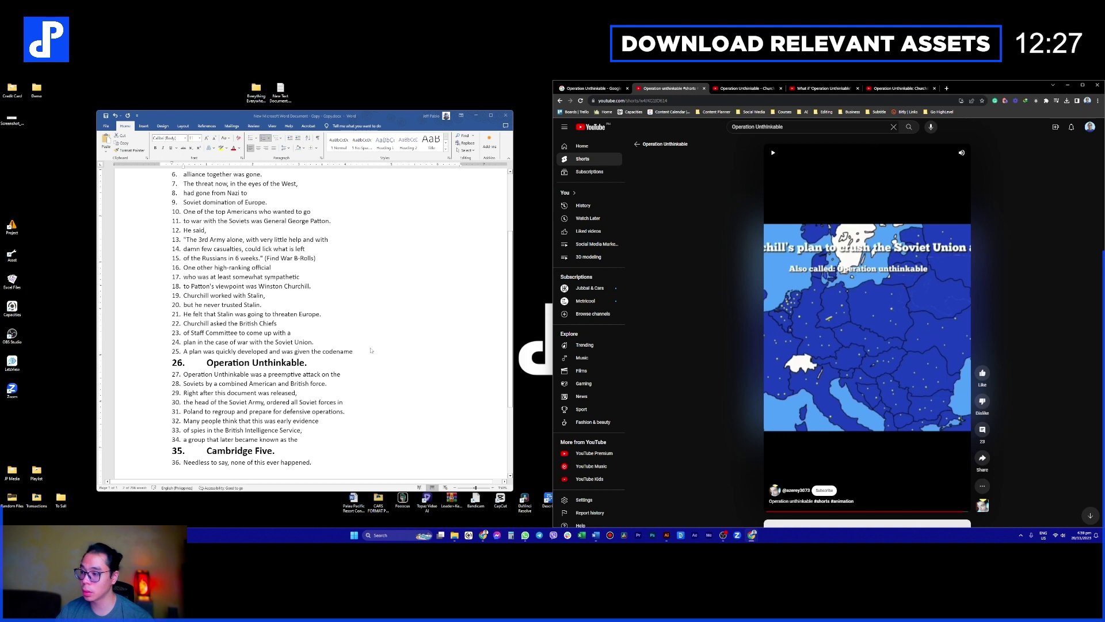
scroll(389, 343, down, 3)
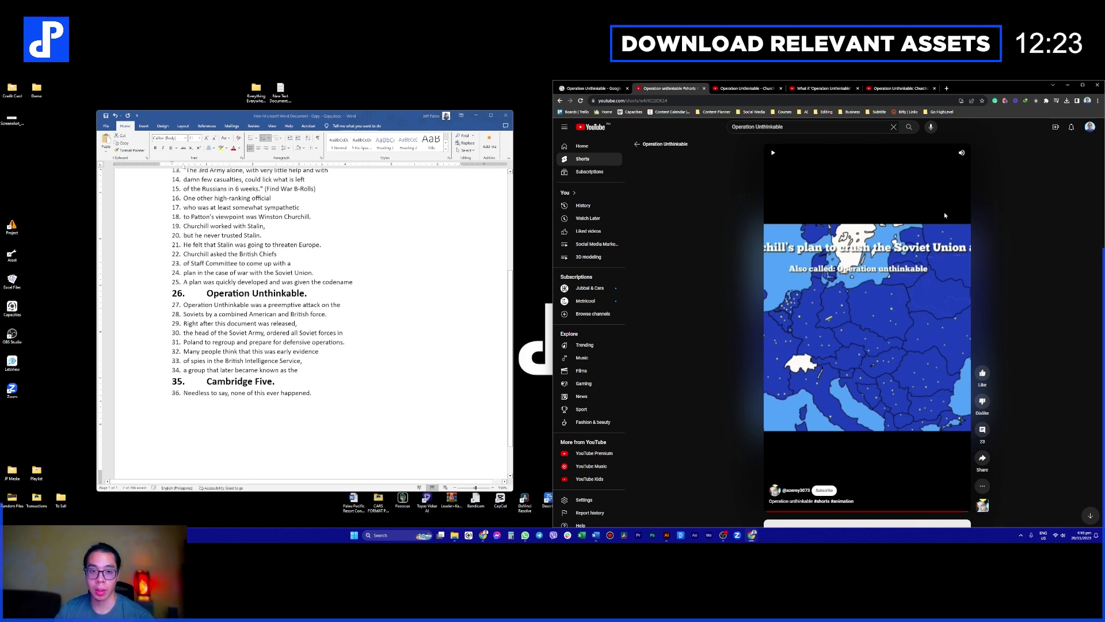
scroll(919, 301, down, 1)
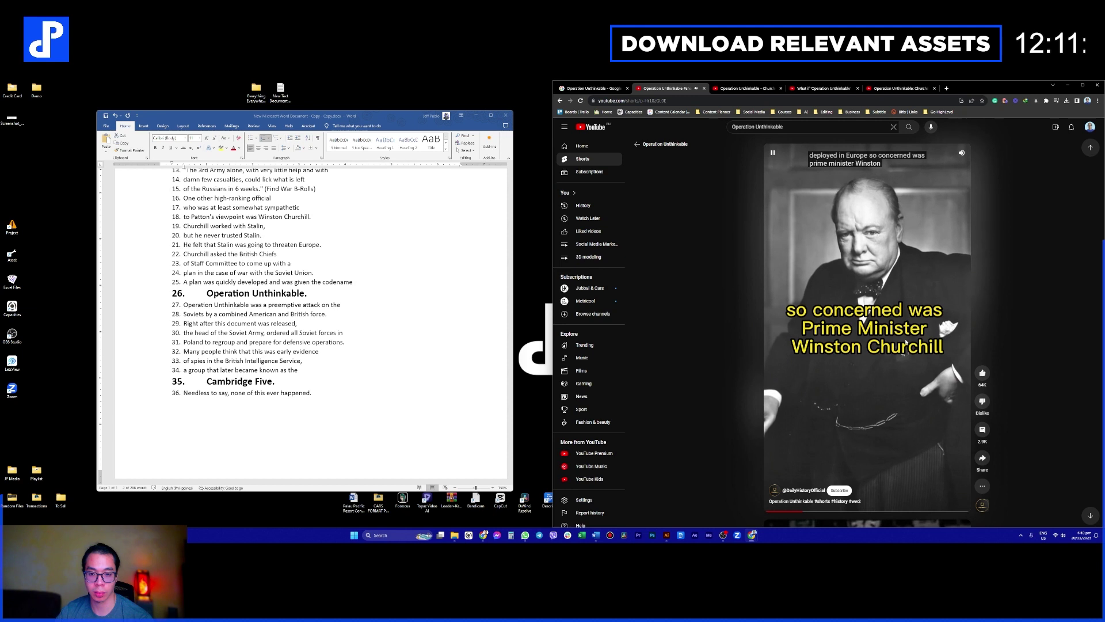
click(820, 203)
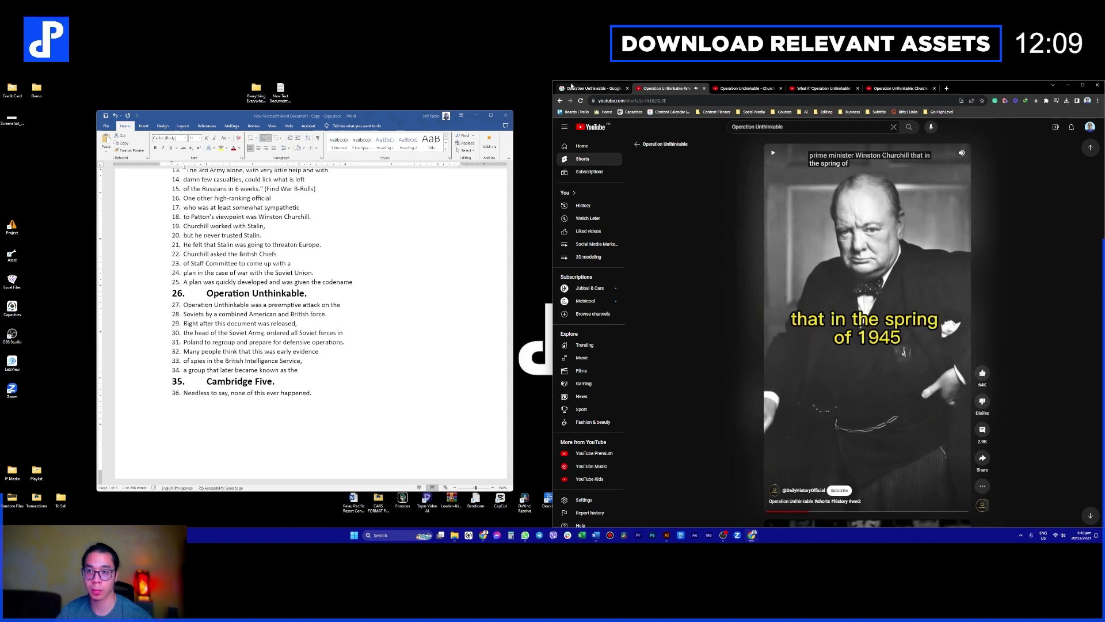
Step: Search Google Images for "Winston Churchill" and start saving the history.com portrait
click(571, 86)
text(Winston Churchill)
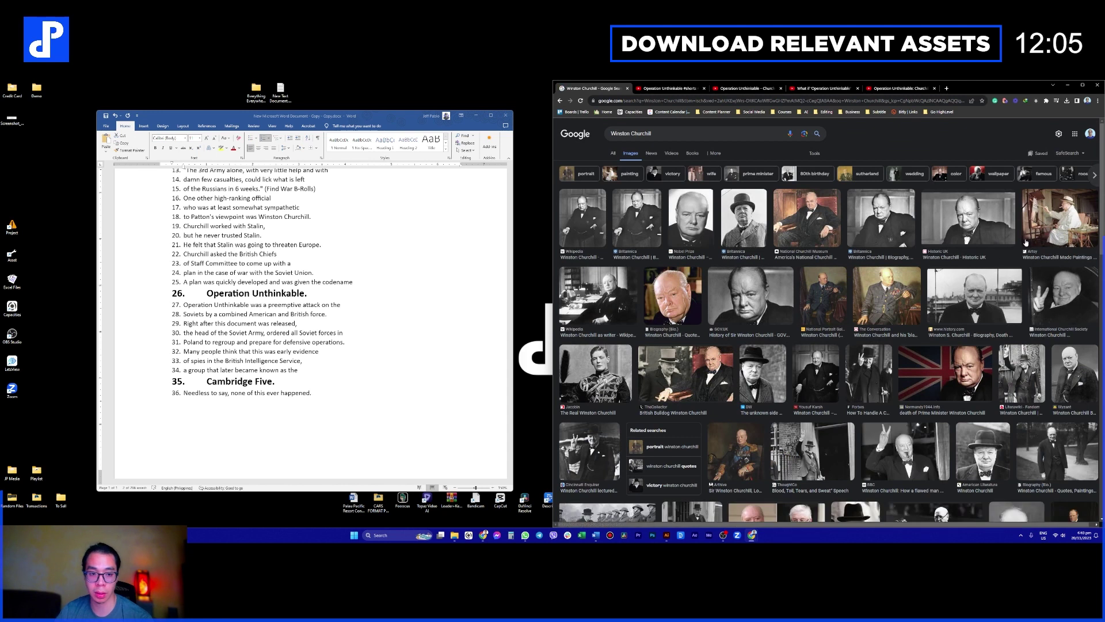
click(983, 296)
right_click(998, 215)
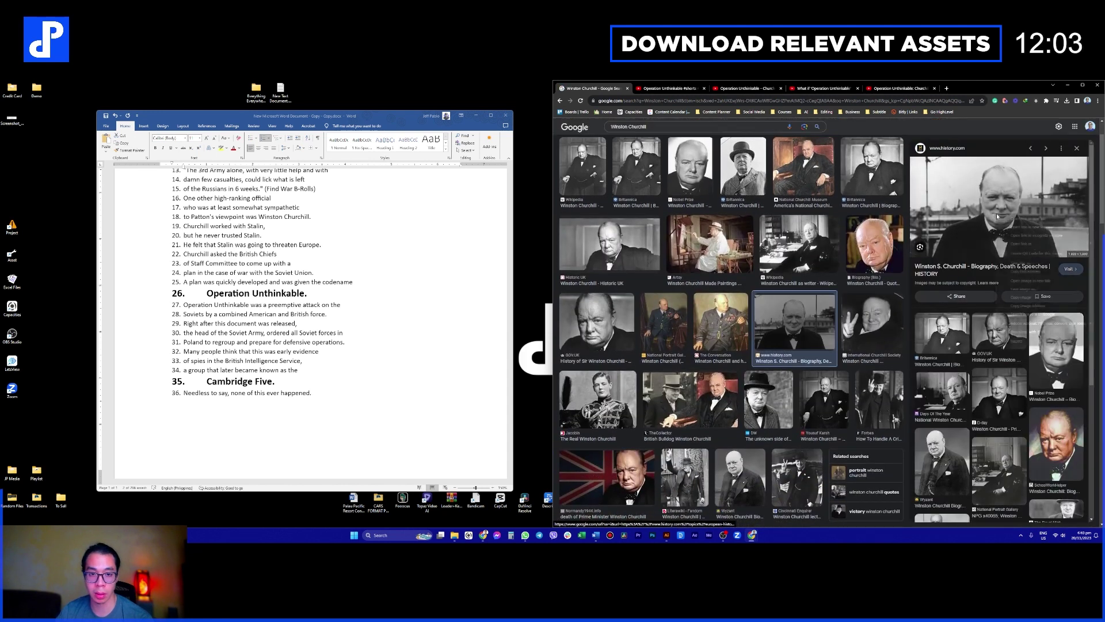
click(1024, 289)
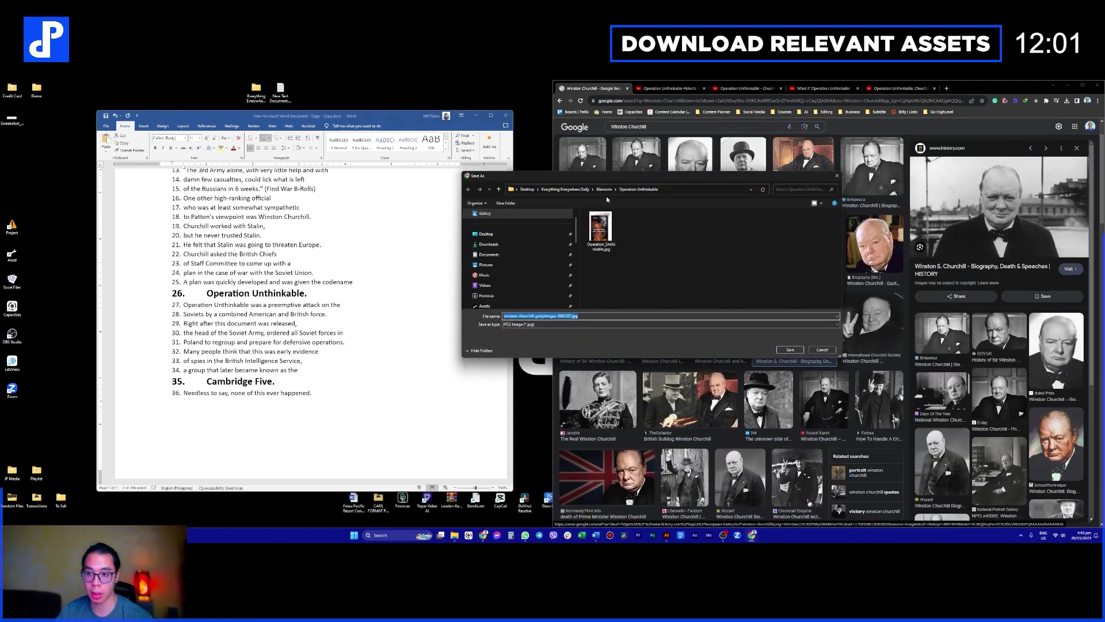
Step: Create a folder named "Winston Churchill" inside Elements and save the portrait in it as a JPEG
click(602, 190)
click(506, 203)
text(Winston Churchill)
double_click(633, 244)
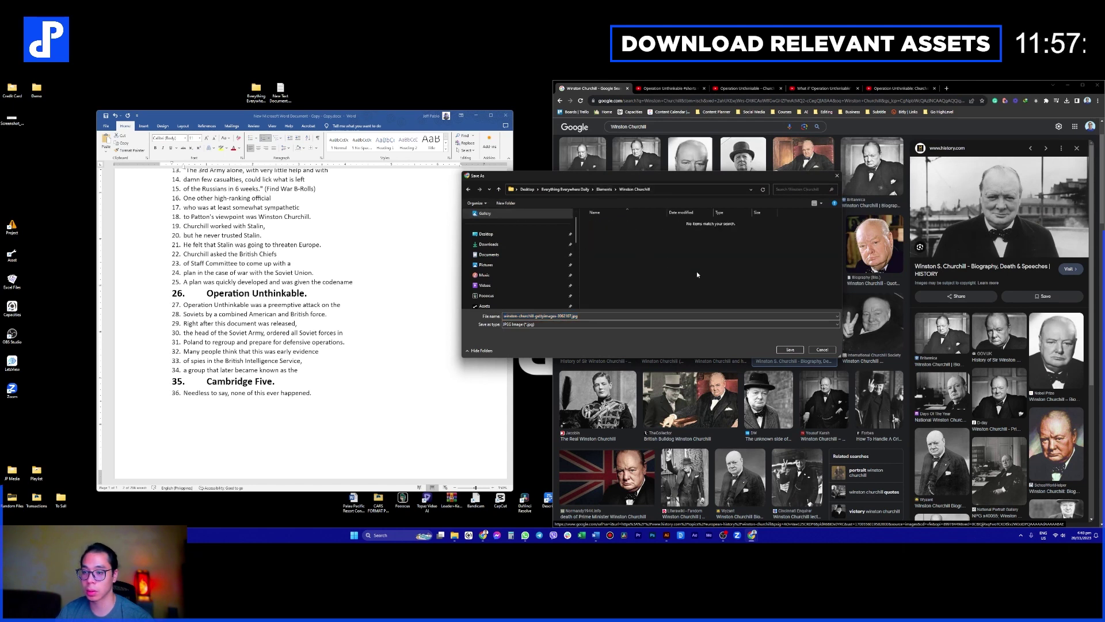
click(800, 350)
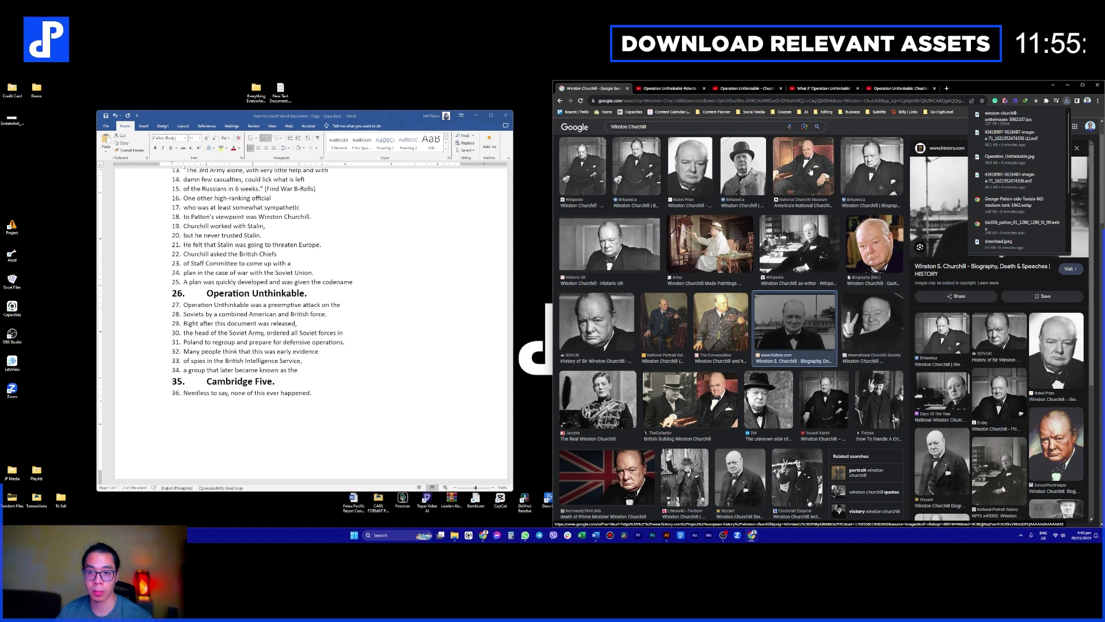
Step: Save the National Churchill Museum painting and the standing Britannica portrait from the image results into the Winston Churchill folder
click(810, 171)
right_click(1005, 219)
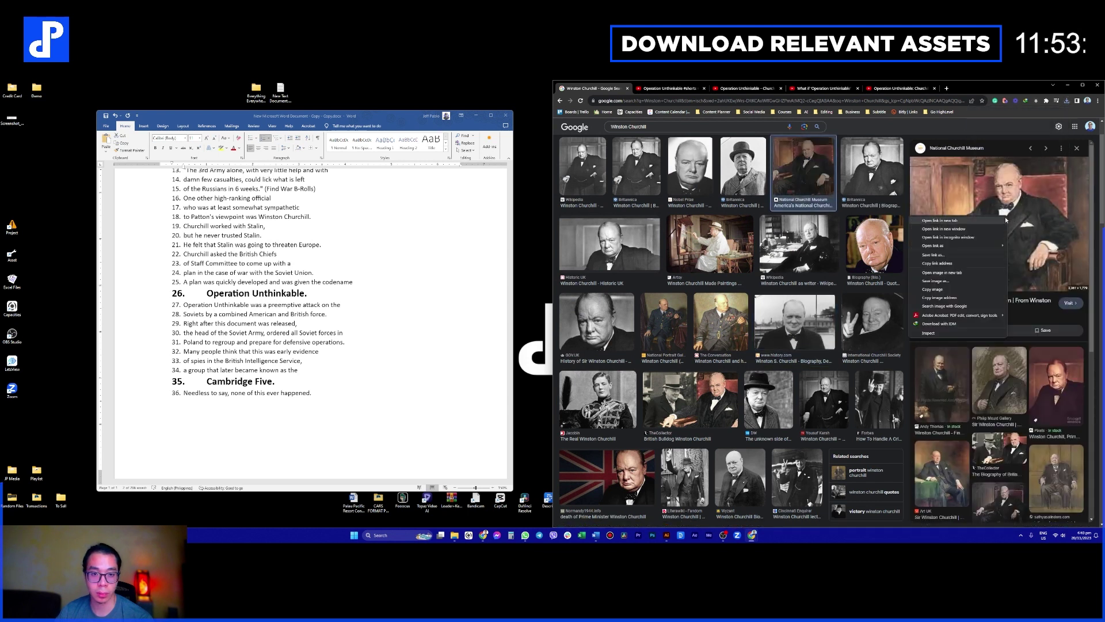
click(935, 281)
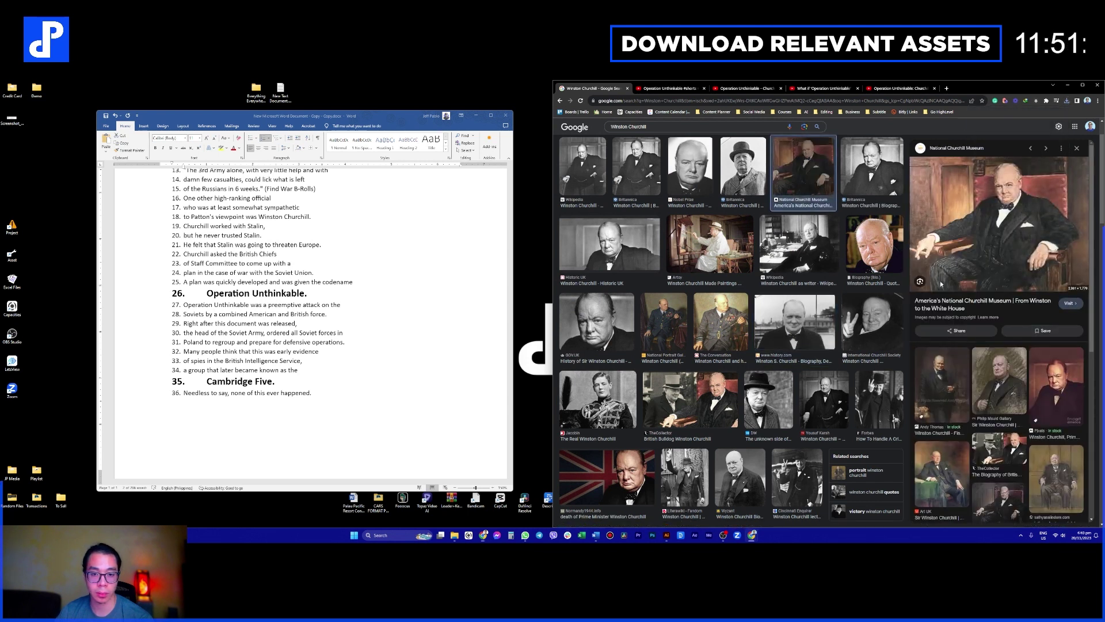
click(791, 350)
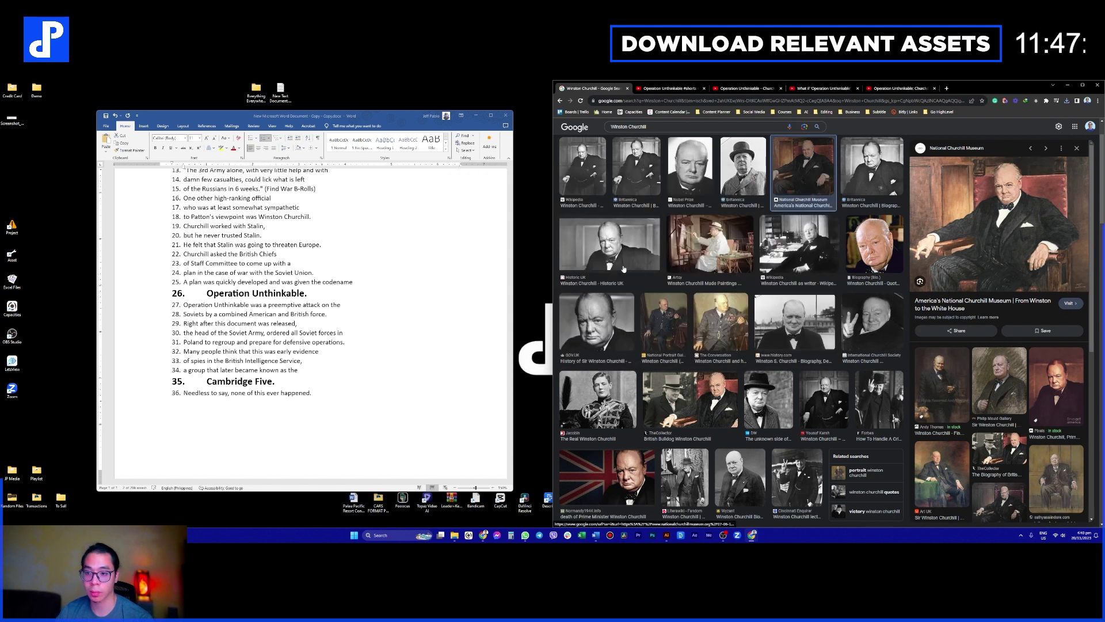
click(636, 167)
right_click(998, 227)
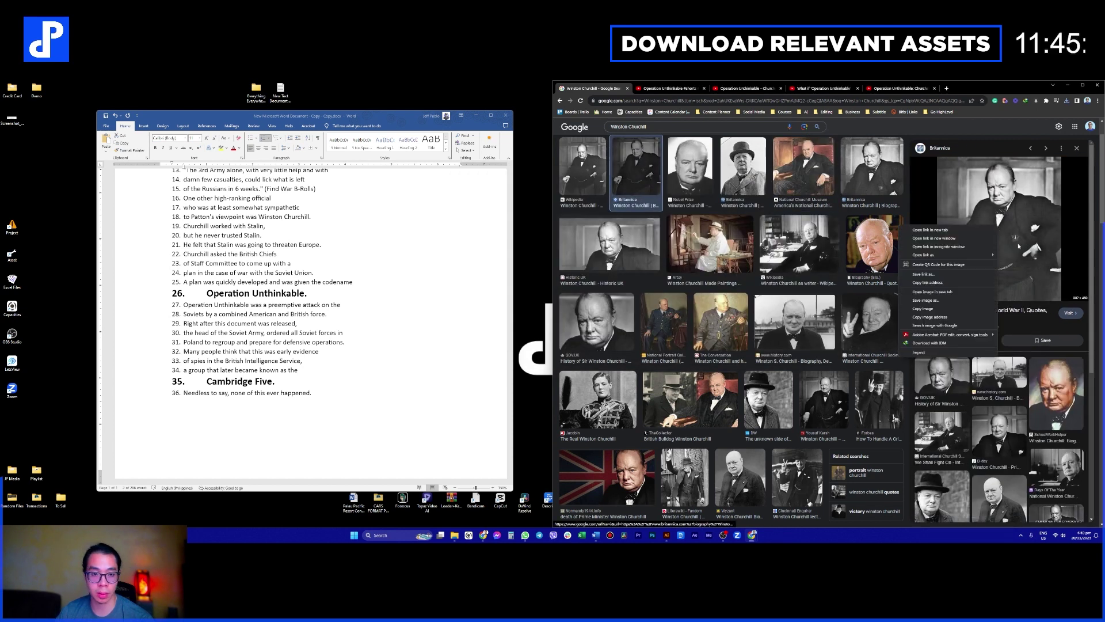
click(956, 301)
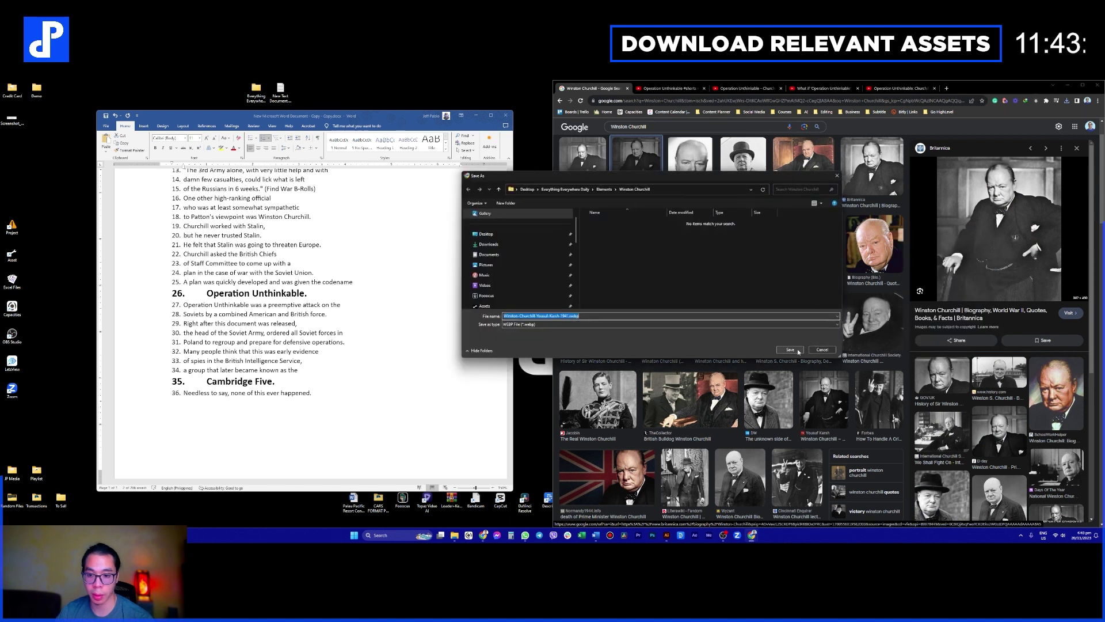
click(790, 349)
Step: Save the International Churchill Society desk photo and the DW photo of Churchill in a hat into the Winston Churchill folder
click(942, 431)
right_click(1005, 230)
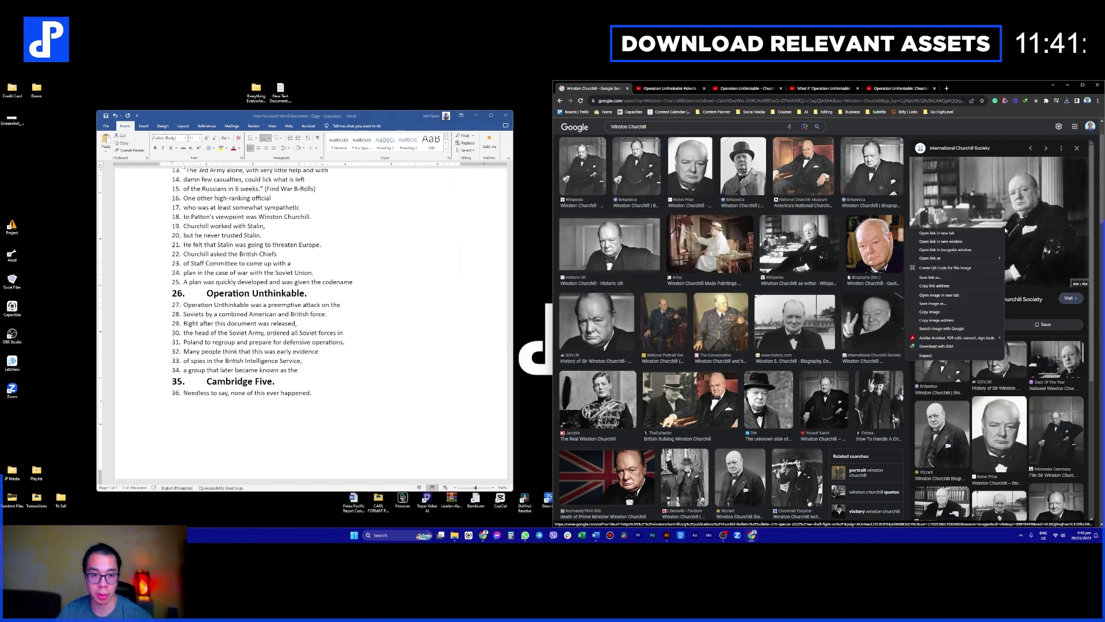
click(952, 304)
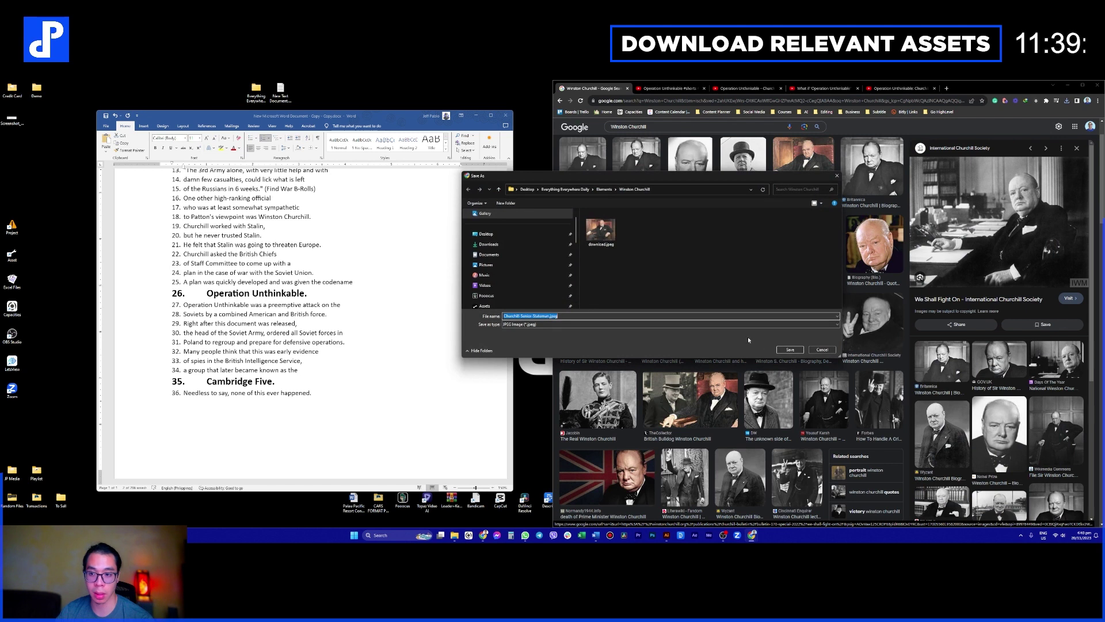
click(782, 350)
click(768, 403)
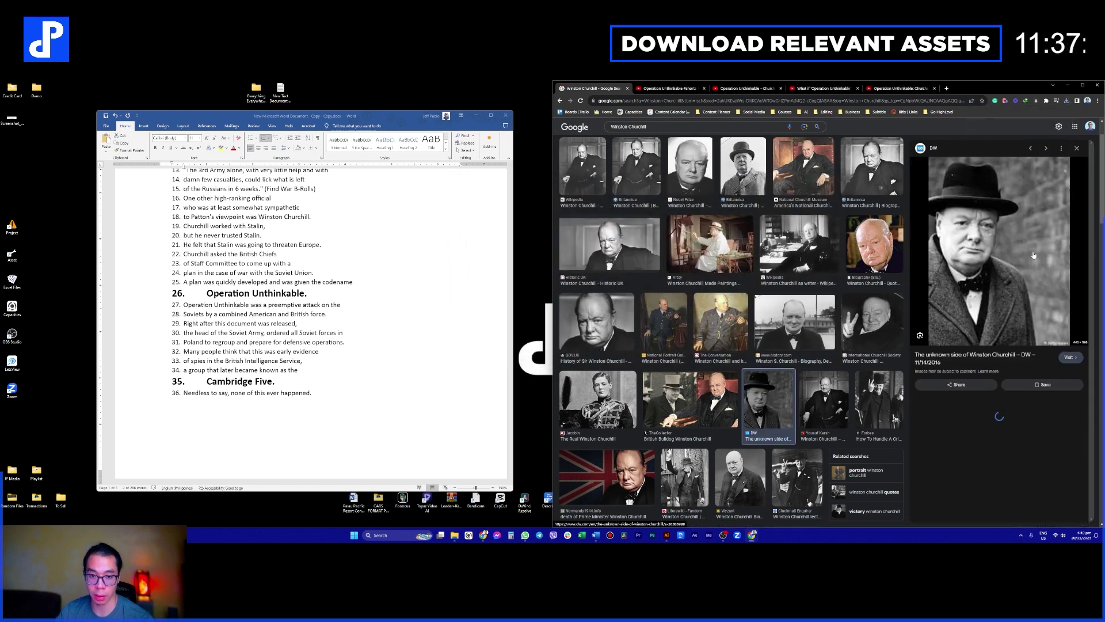
right_click(934, 253)
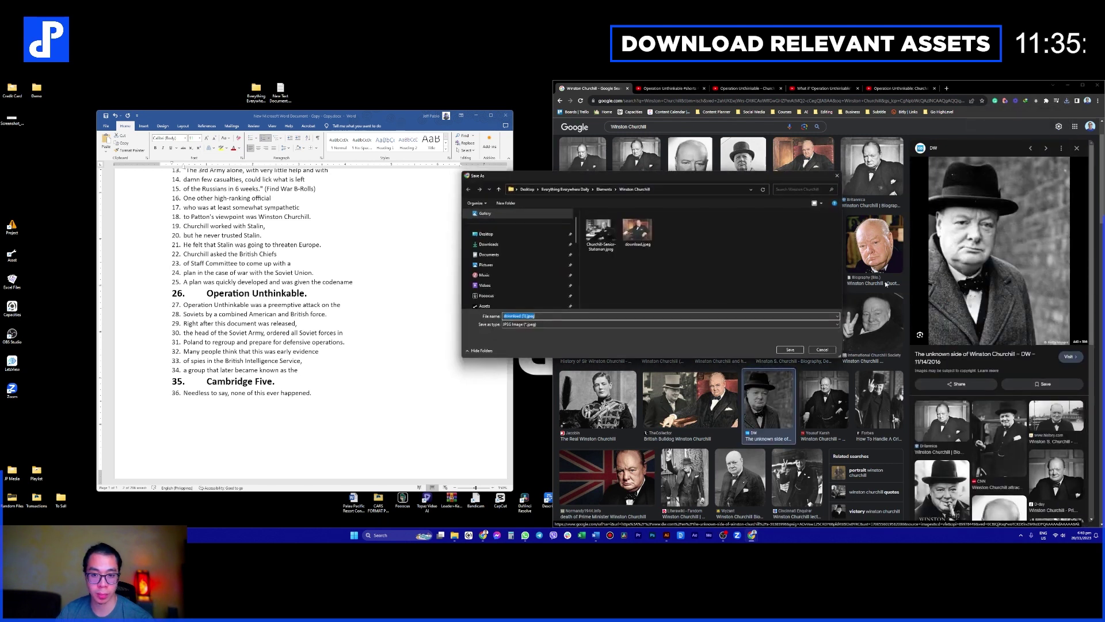
click(789, 350)
Step: Save the Forbes photo of Churchill's hand gesture and a related landscape V-sign photo into the Winston Churchill folder
click(878, 403)
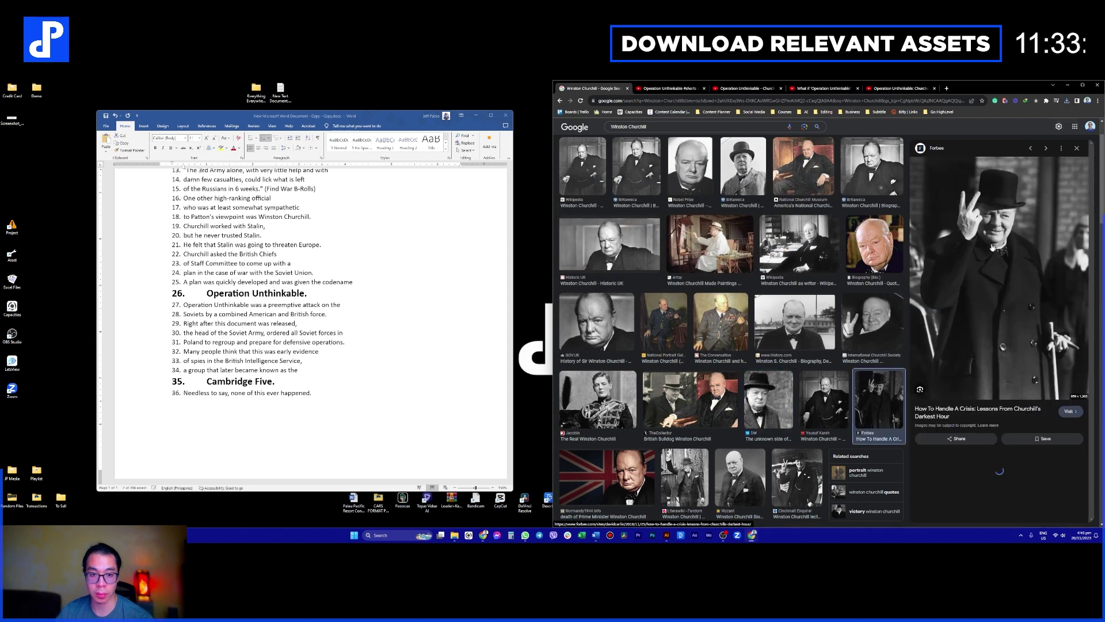
right_click(971, 268)
click(999, 340)
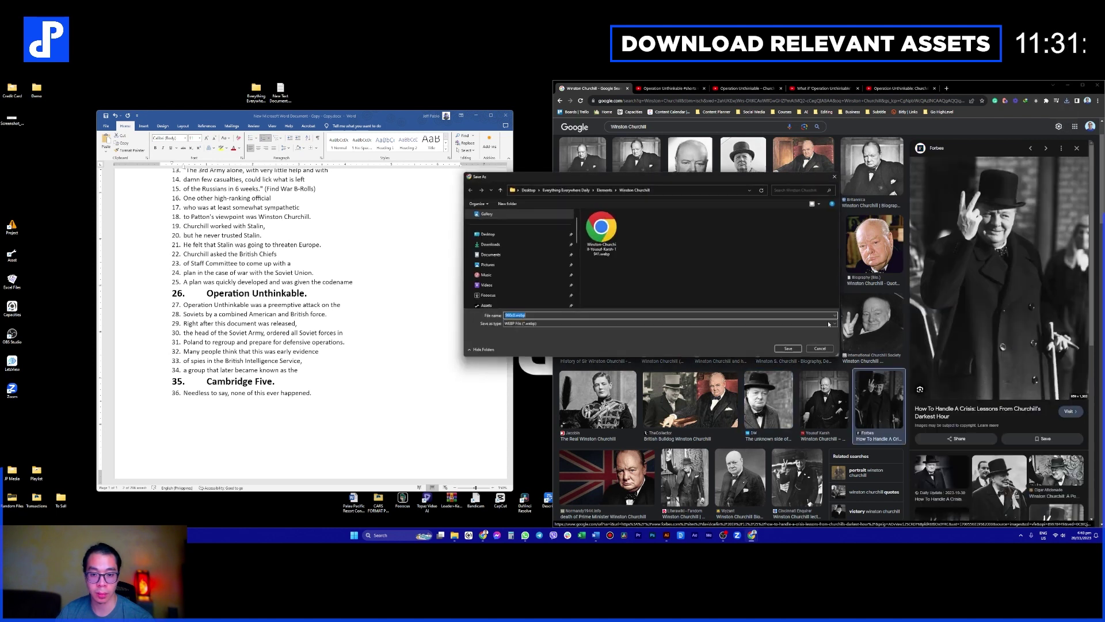
key(Return)
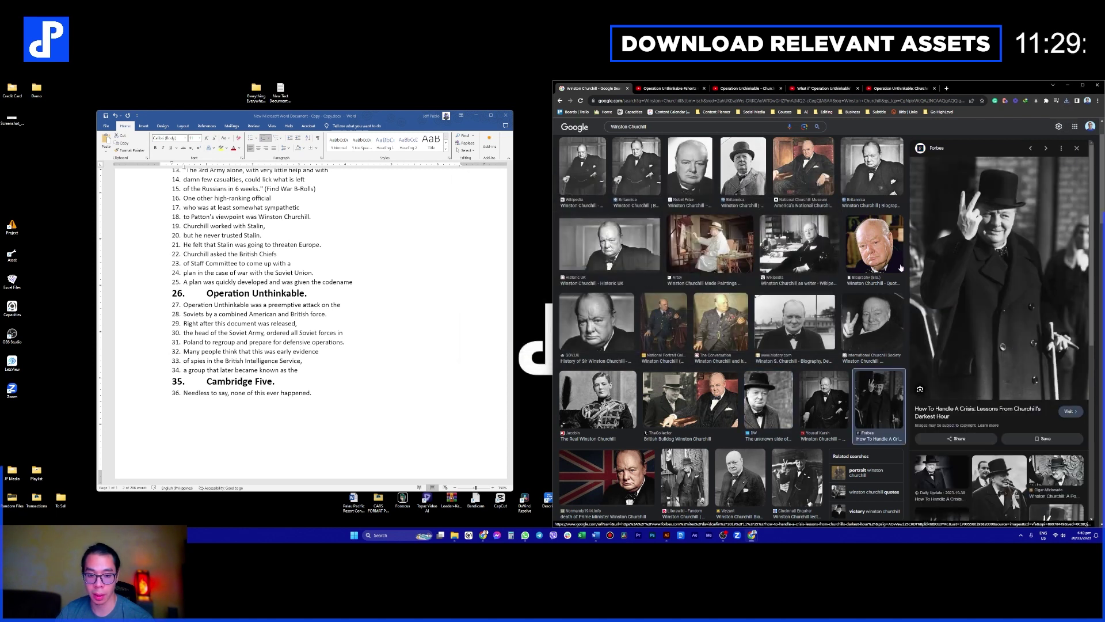
scroll(999, 286, down, 3)
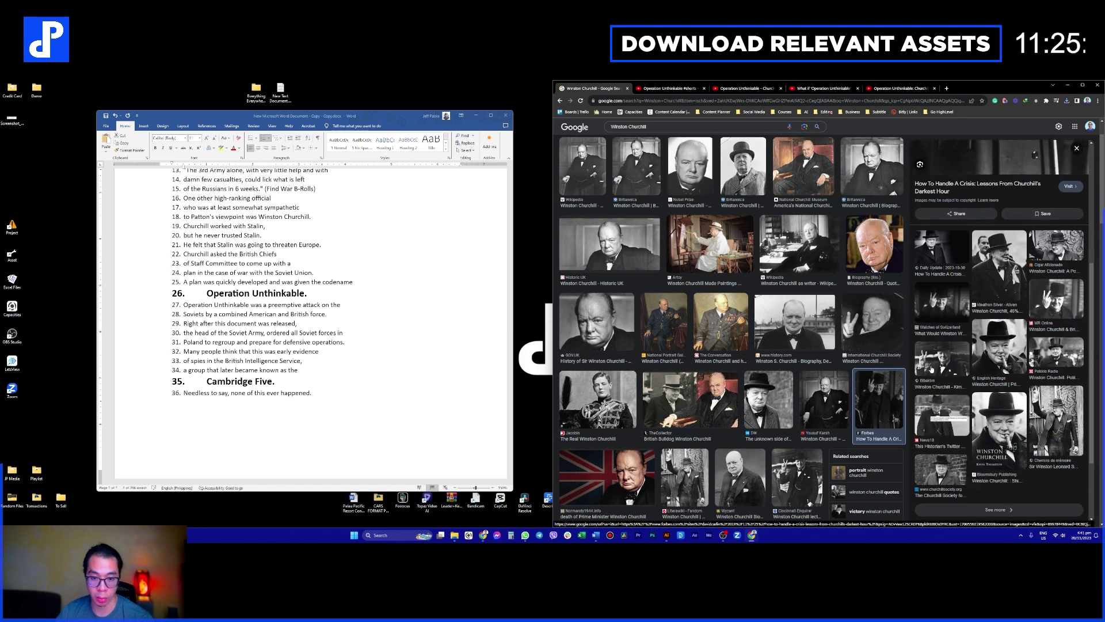
click(934, 362)
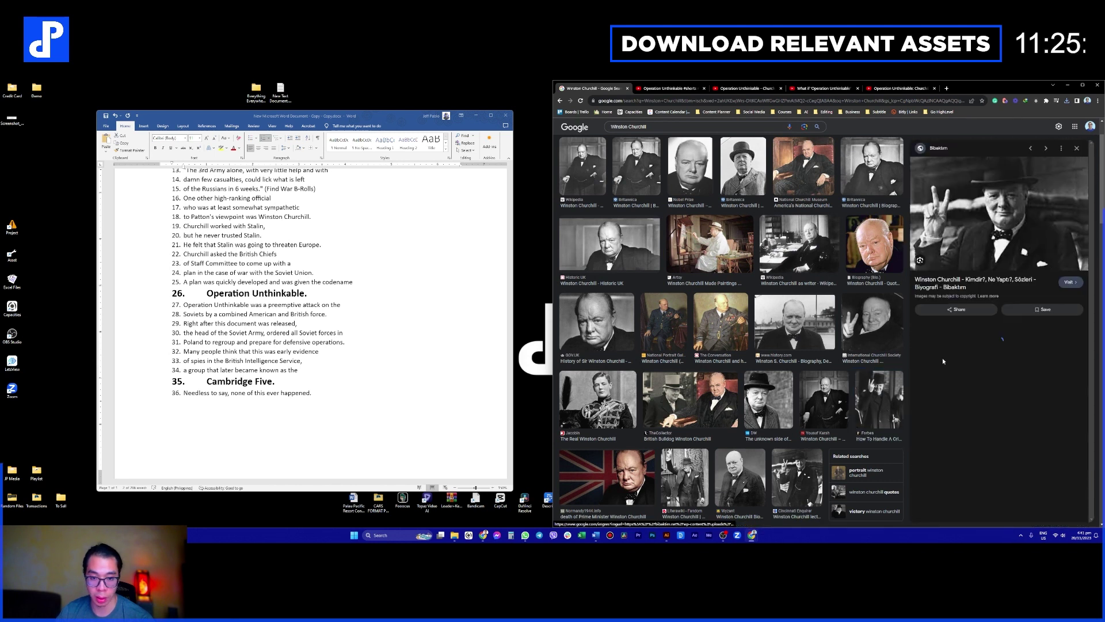
right_click(986, 233)
click(1030, 309)
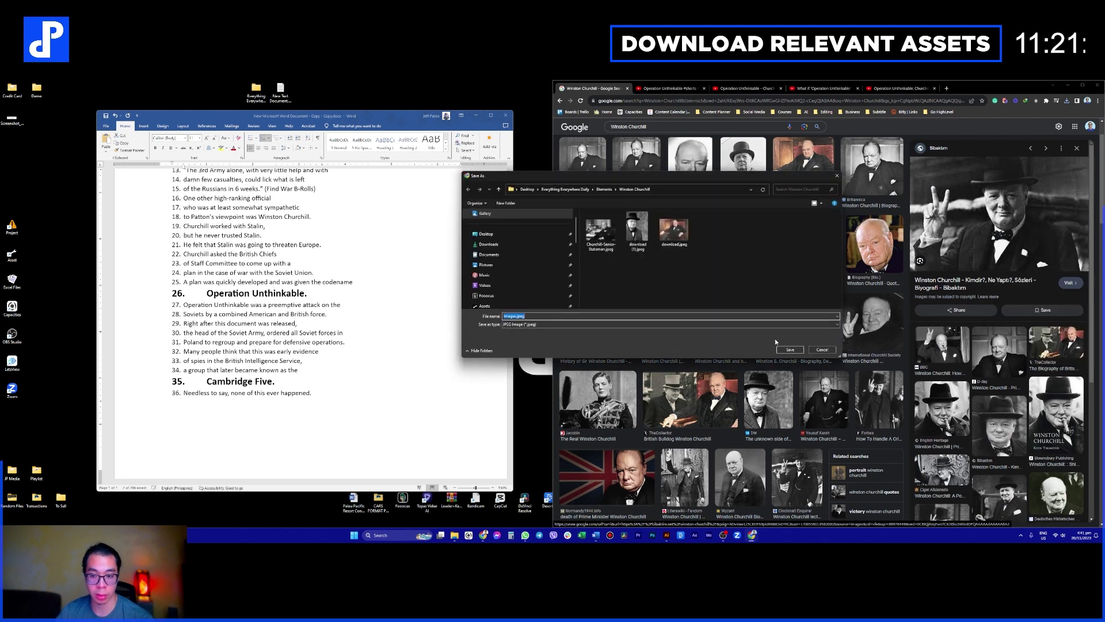
click(787, 351)
Step: Save the Britannica photo of Churchill seated at a table with another man into the Winston Churchill folder
scroll(809, 302, down, 3)
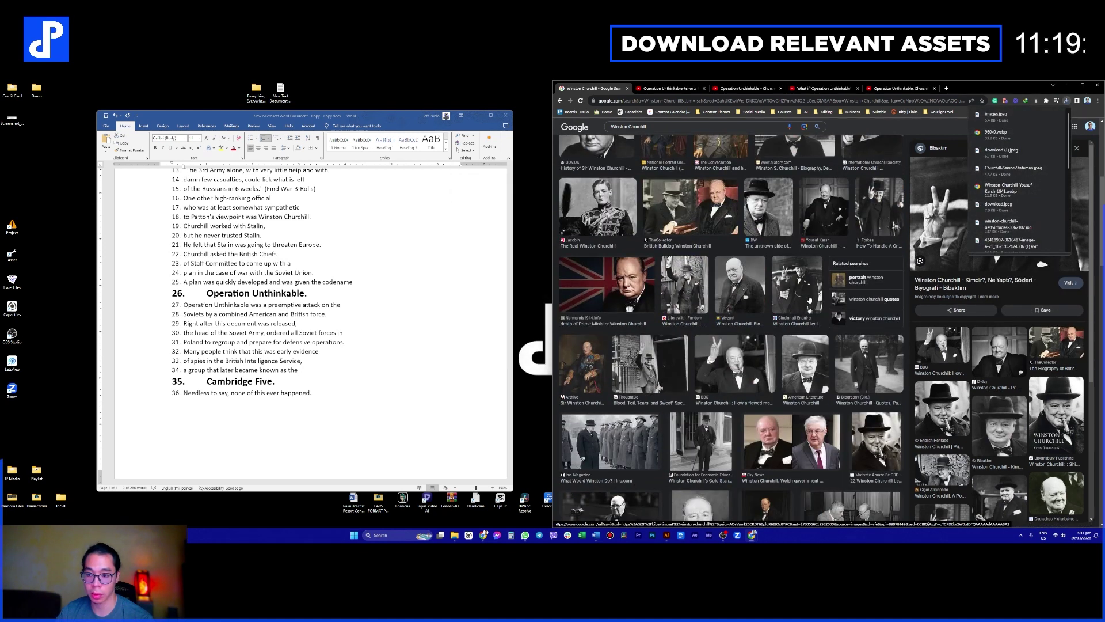
scroll(815, 291, down, 3)
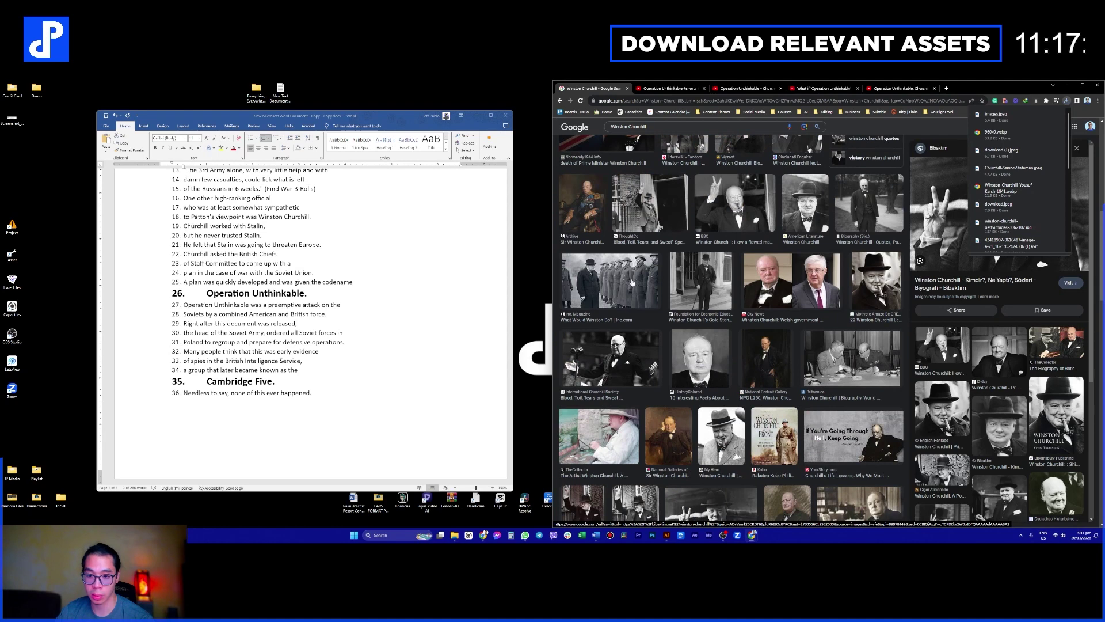
click(849, 365)
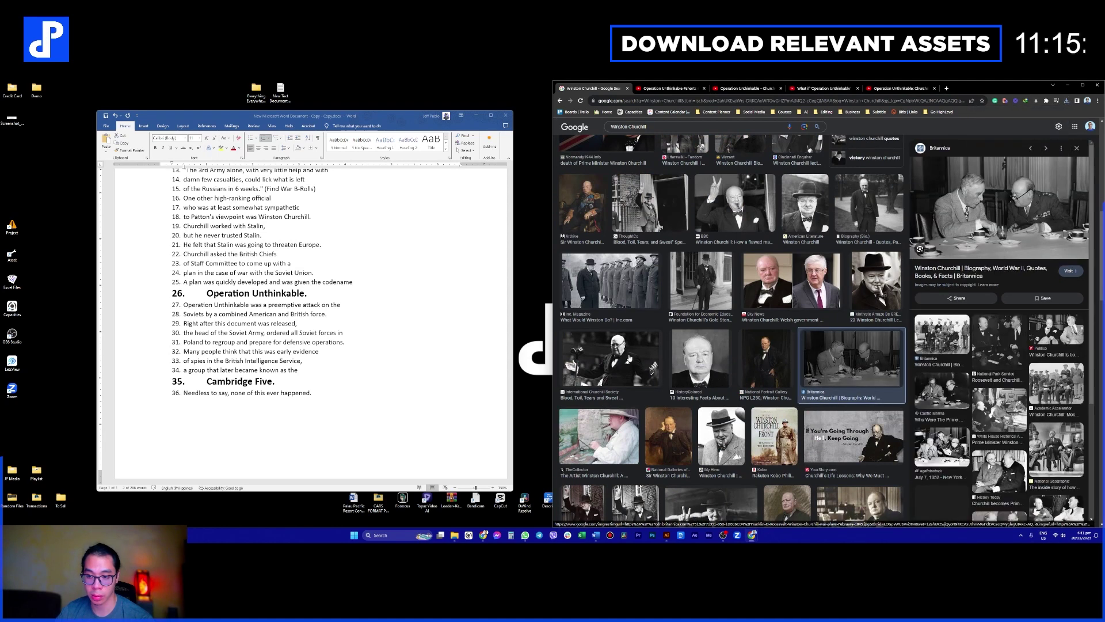
right_click(1004, 217)
click(932, 289)
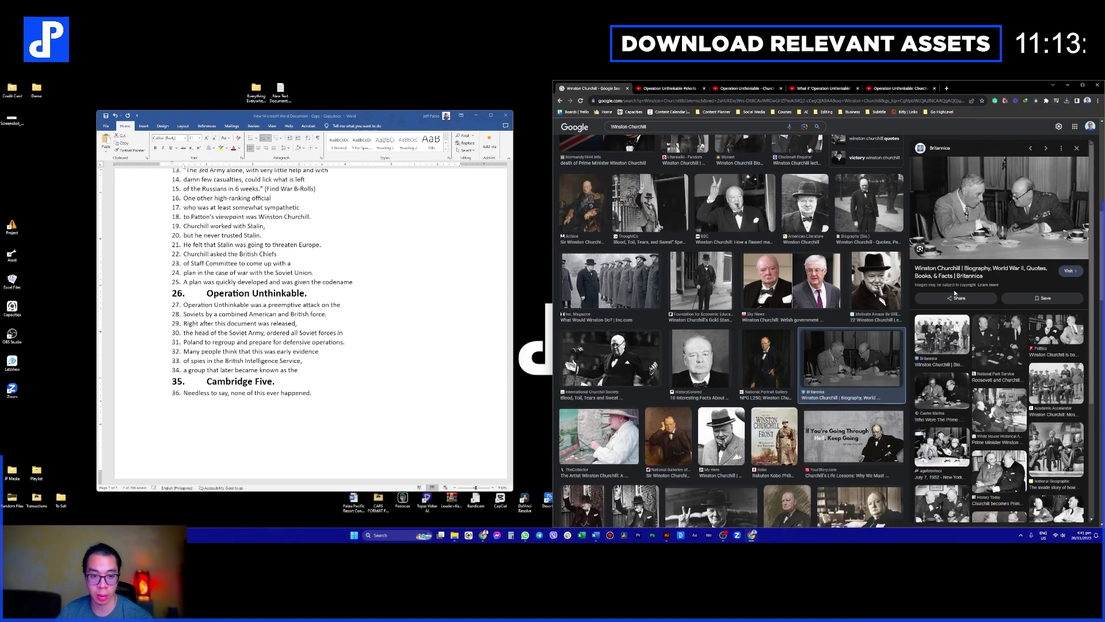
click(789, 349)
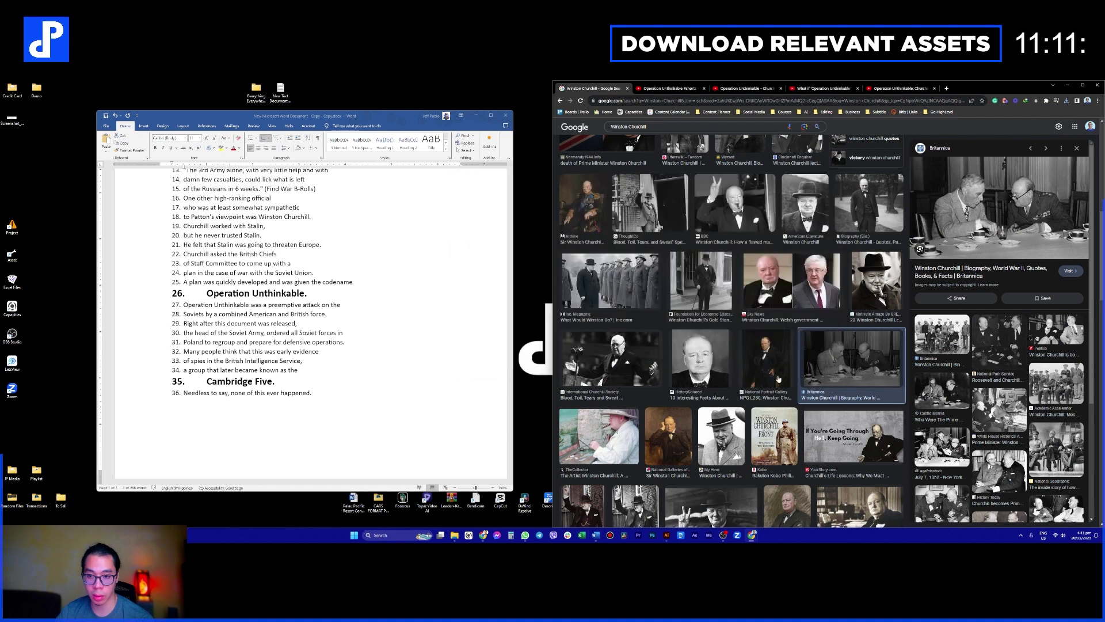
Step: Look through the remaining Winston Churchill image results for more usable pictures
scroll(779, 378, down, 5)
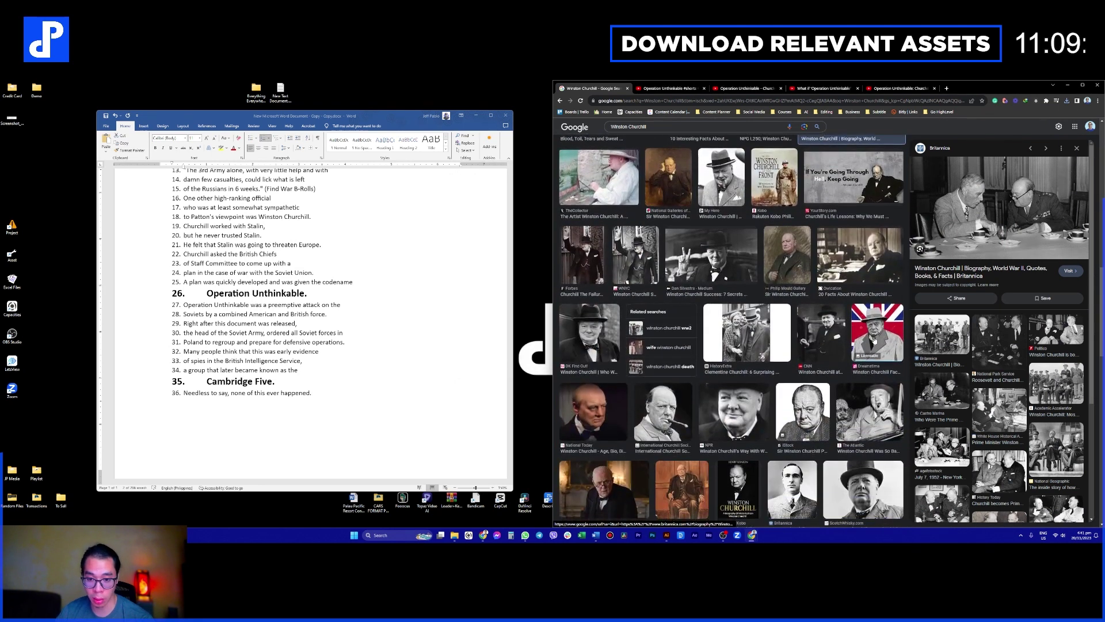
scroll(873, 340, down, 3)
scroll(878, 375, down, 2)
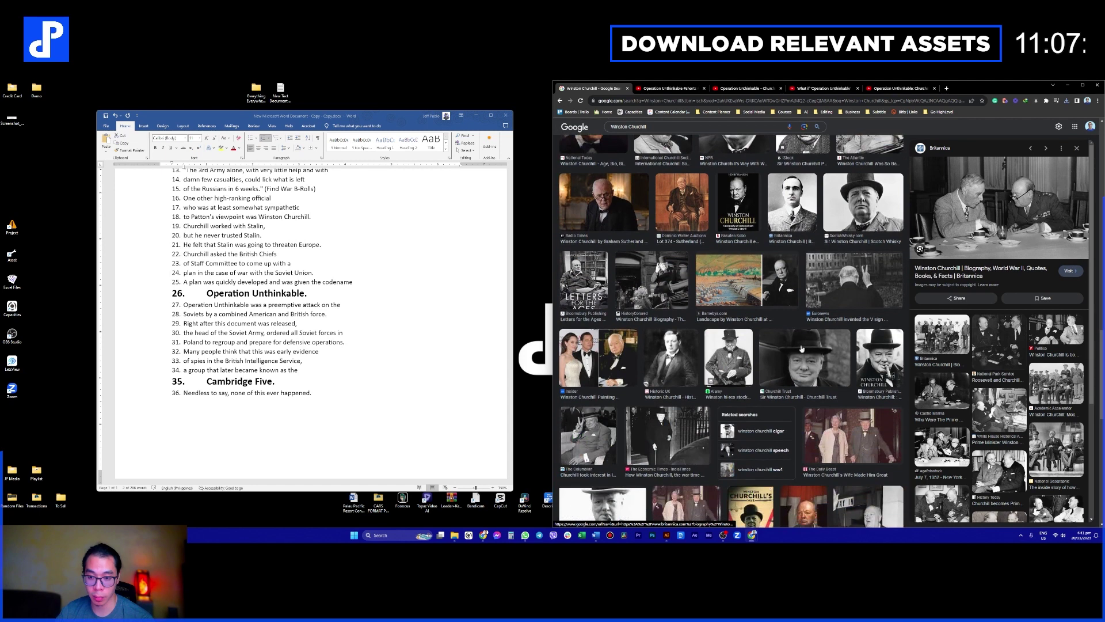
scroll(762, 286, down, 8)
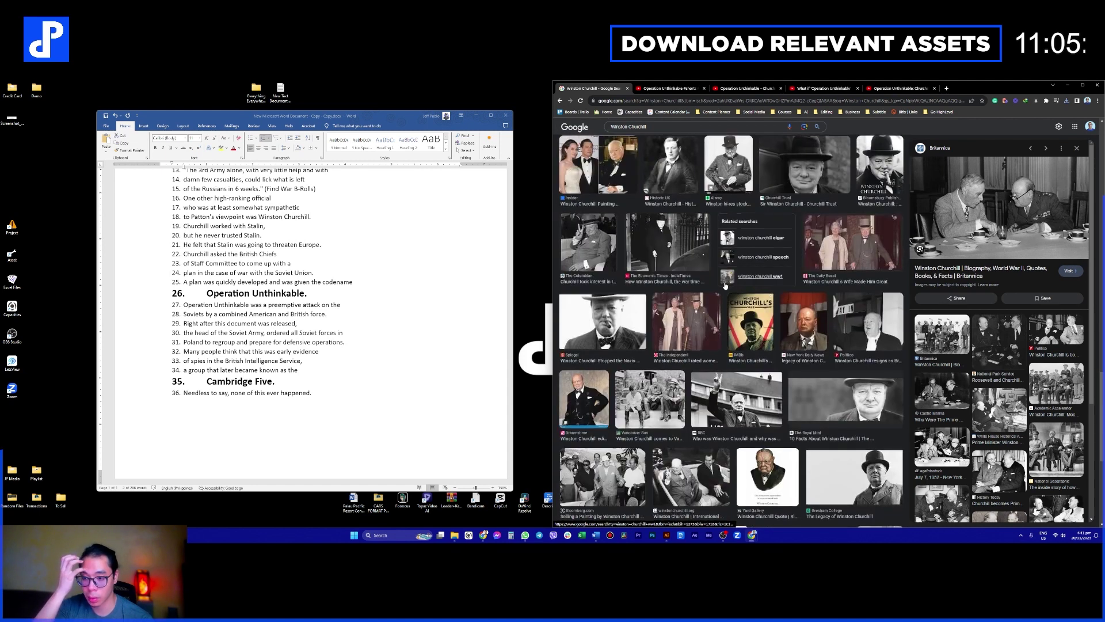
scroll(743, 311, down, 1)
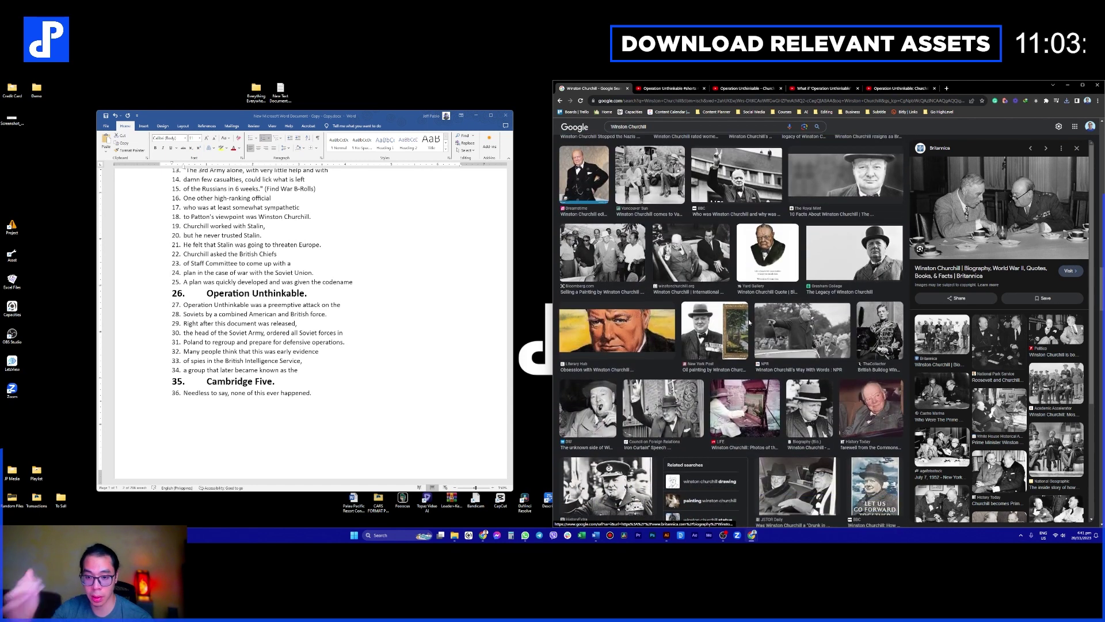
scroll(836, 353, up, 10)
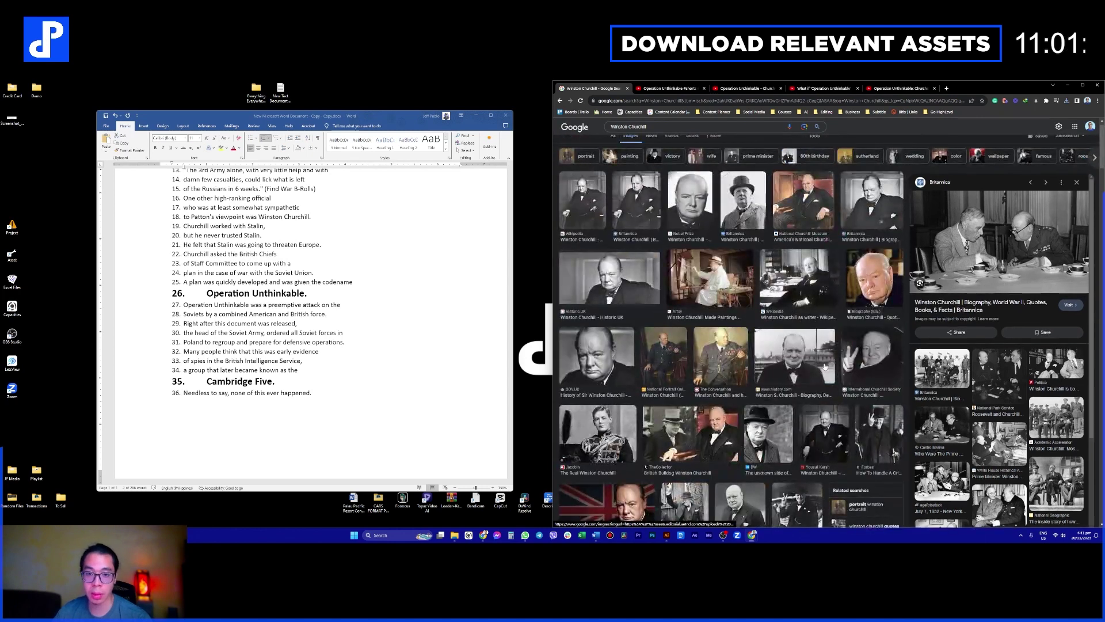
scroll(669, 313, down, 3)
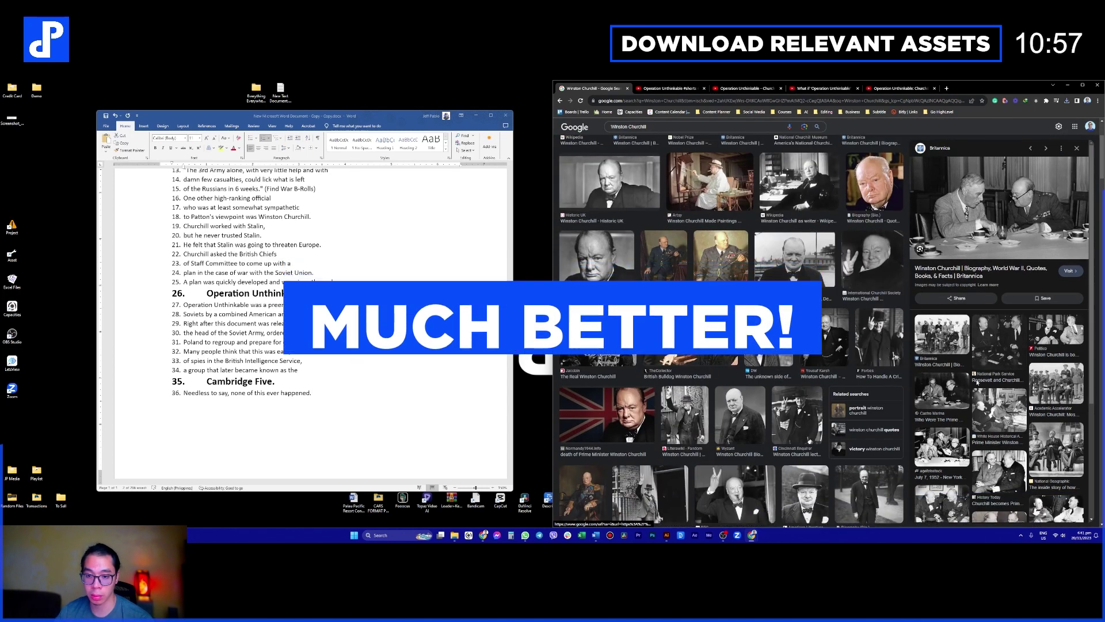
scroll(818, 362, up, 3)
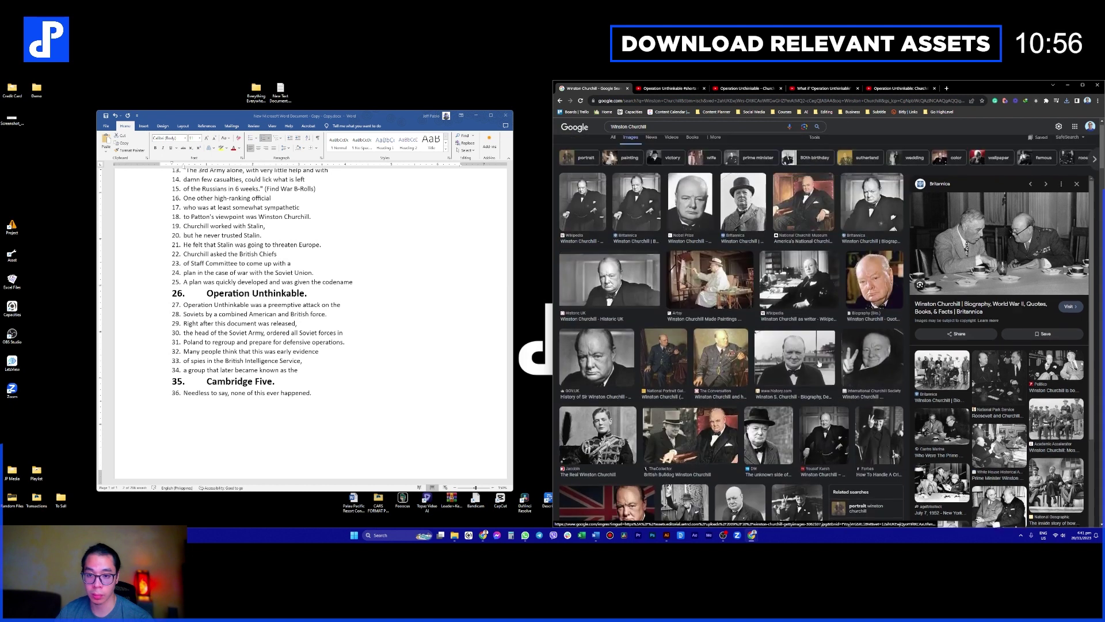
click(678, 129)
Step: Review the Operation Unthinkable Shorts on YouTube for Churchill footage and switch to The Cold War's video on Churchill's plan to defeat Stalin
click(670, 88)
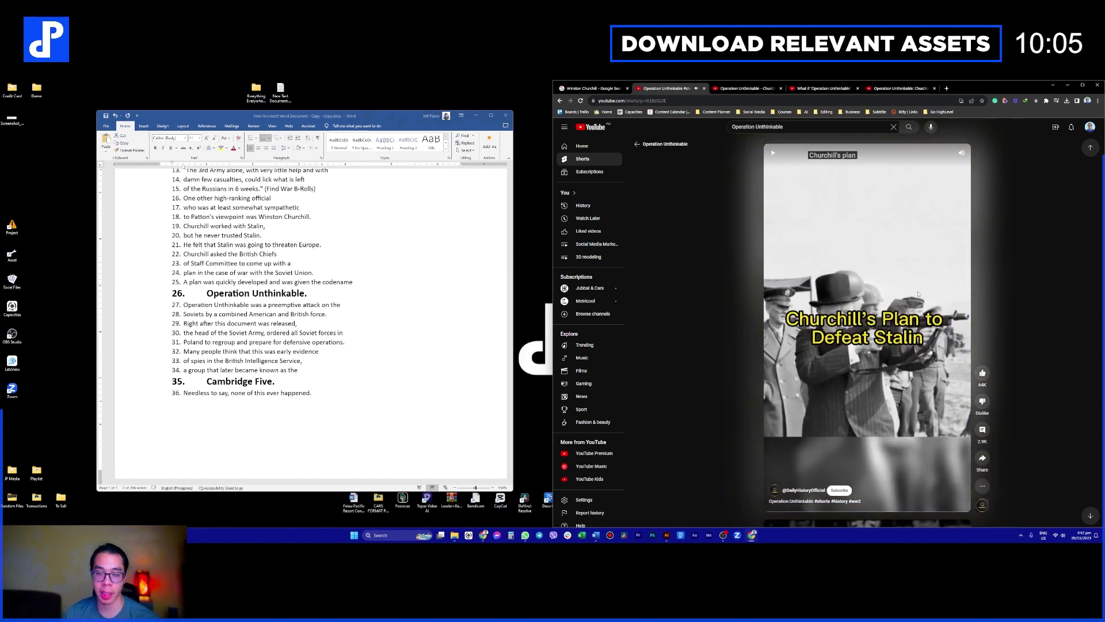
scroll(873, 306, down, 1)
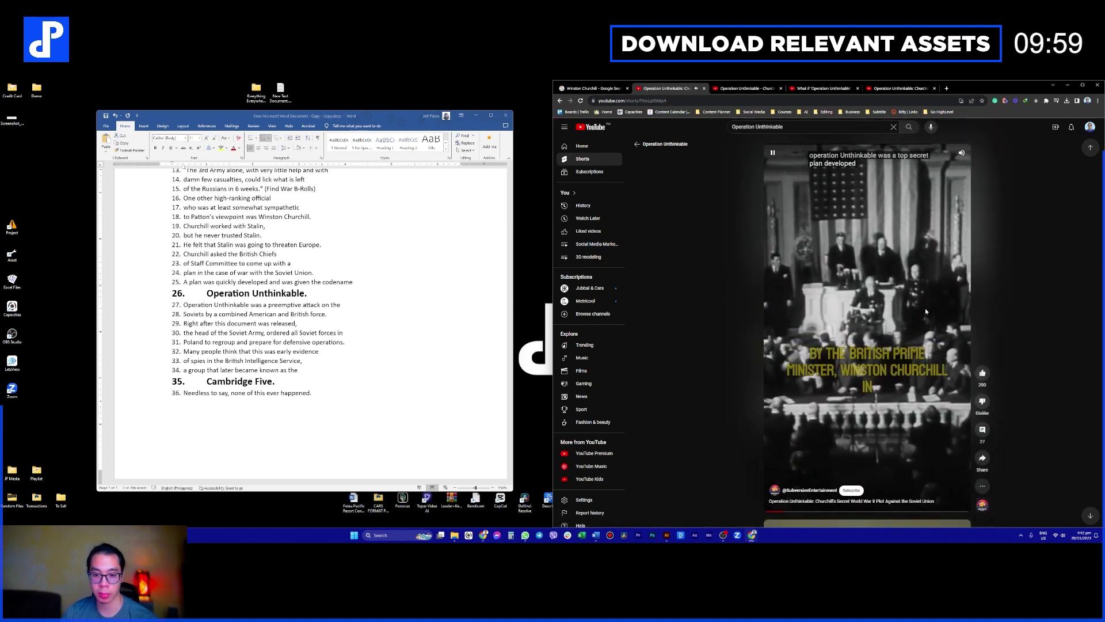
scroll(924, 308, down, 1)
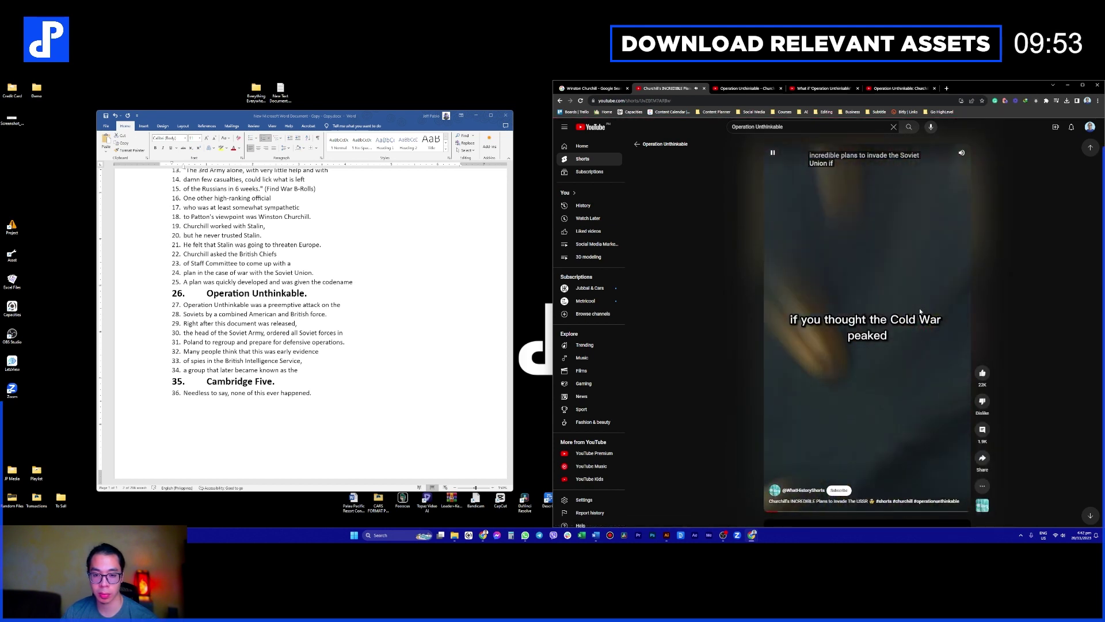
scroll(919, 311, down, 1)
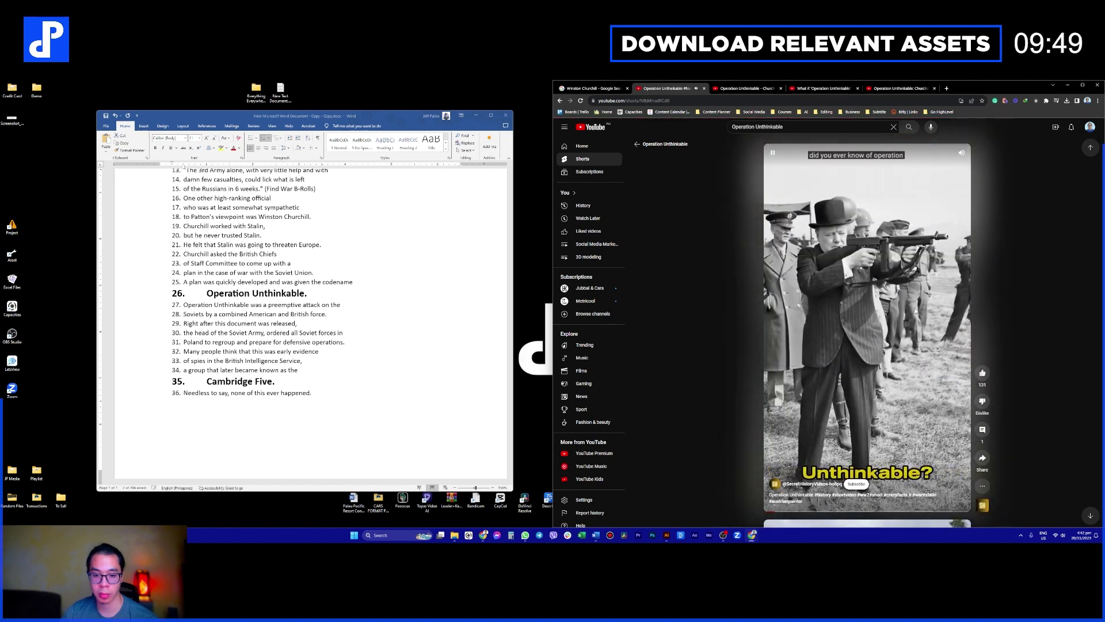
scroll(900, 349, down, 1)
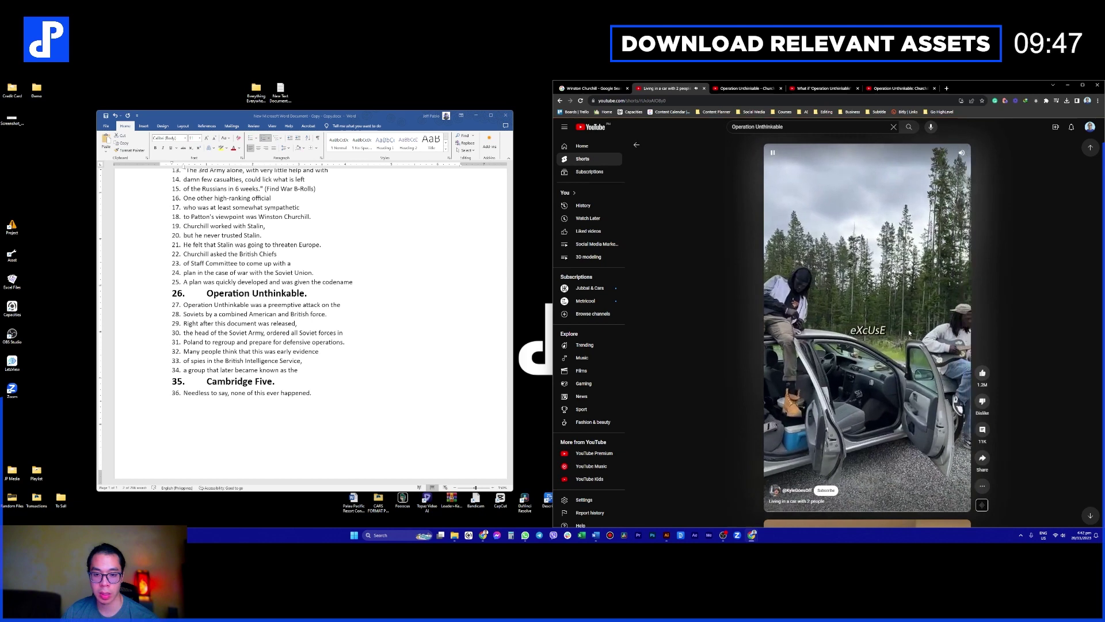
scroll(891, 364, down, 1)
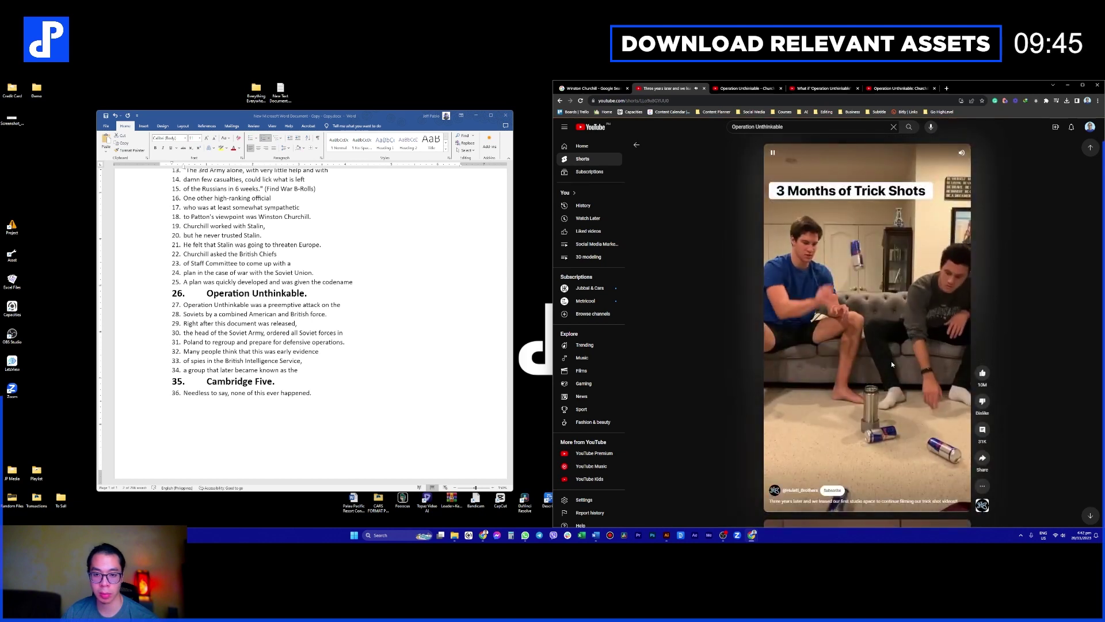
scroll(891, 363, up, 2)
scroll(891, 360, down, 1)
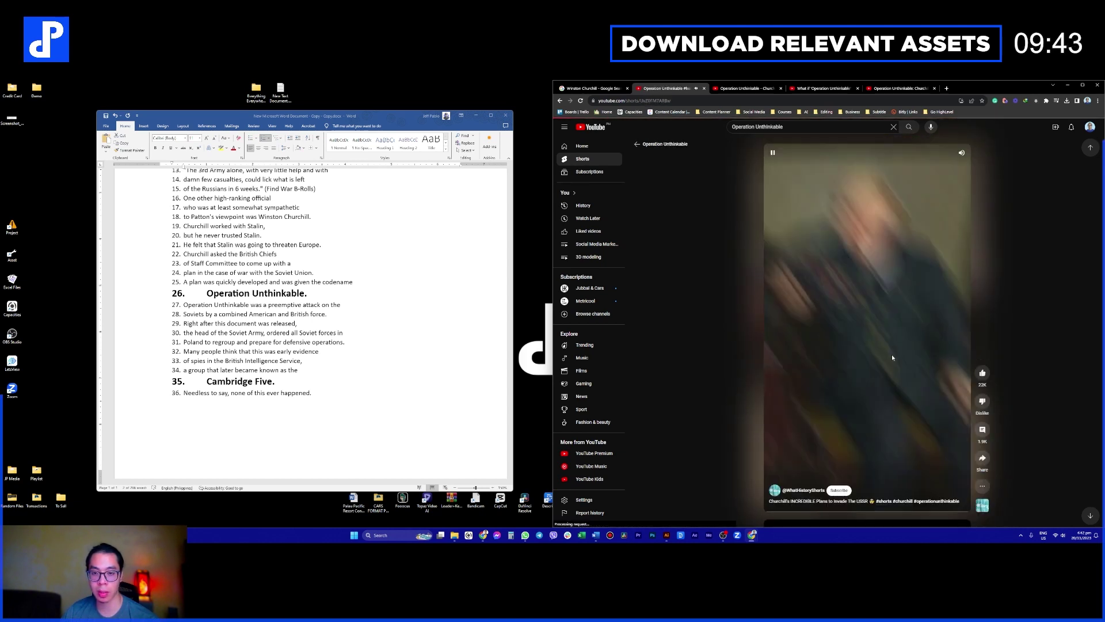
click(743, 88)
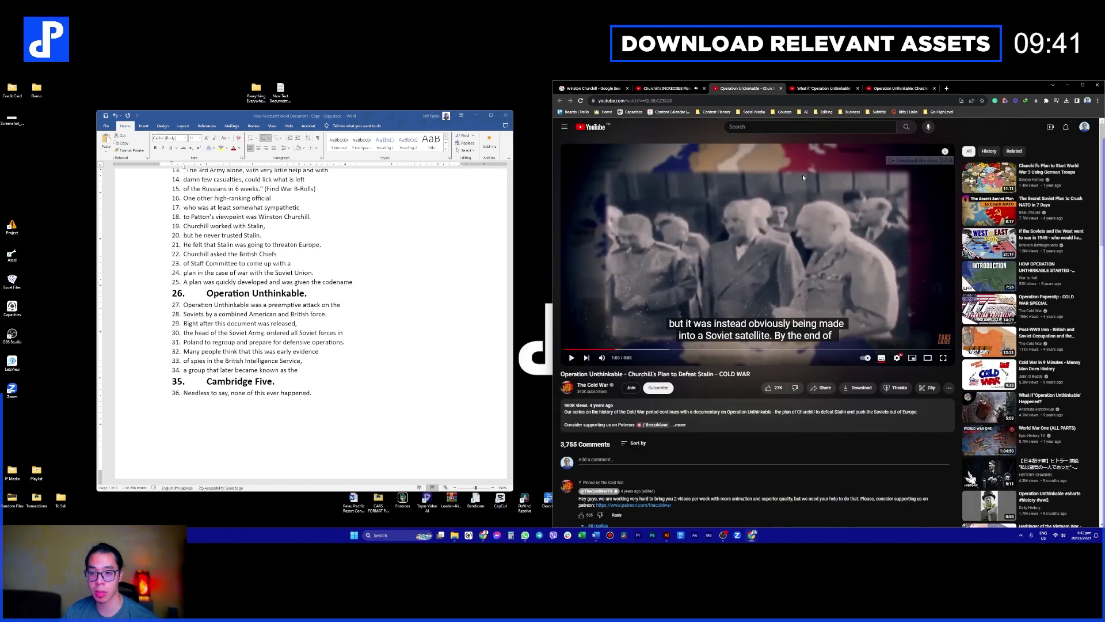
Step: Check the other open Operation Unthinkable videos and skim Warographics' "Operation Unthinkable: Churchill's Alternative" for usable Churchill footage
click(823, 88)
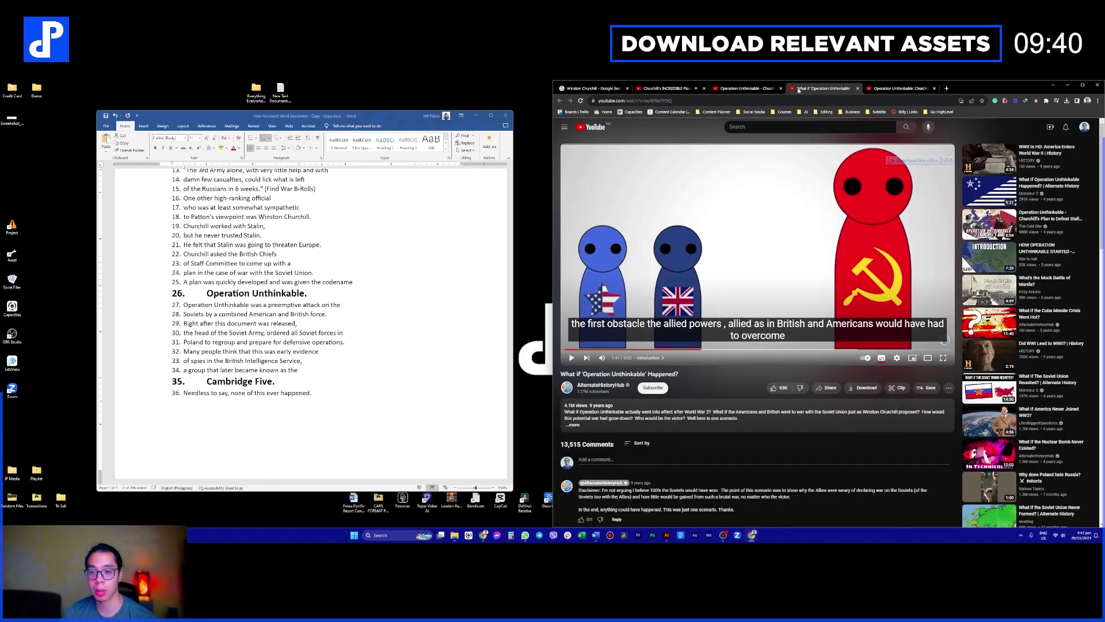
click(747, 89)
click(899, 89)
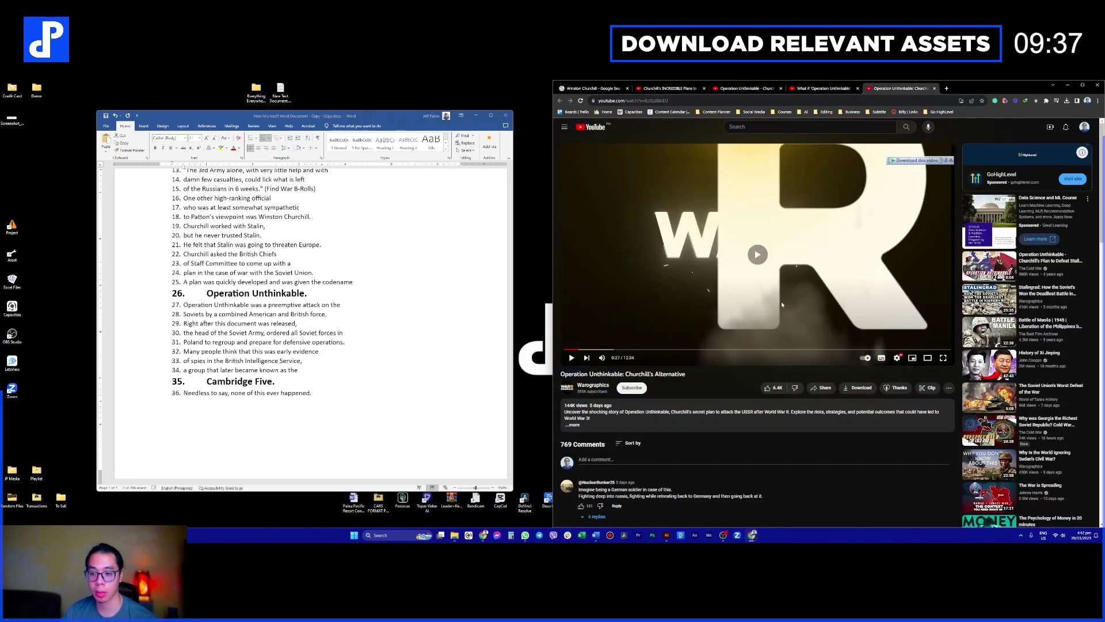
click(603, 350)
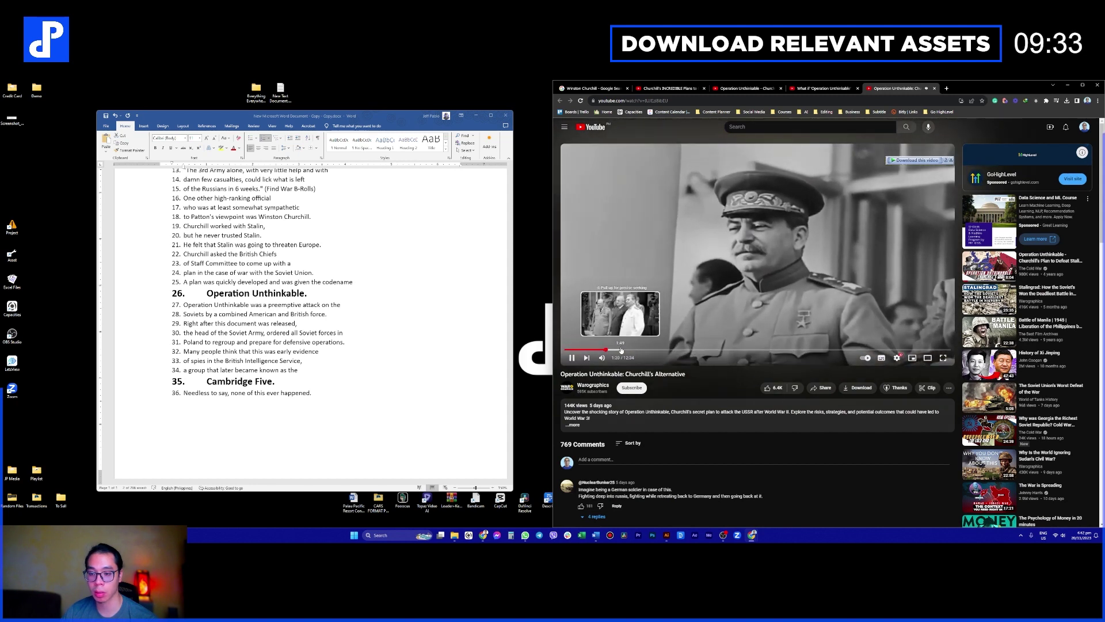
click(621, 349)
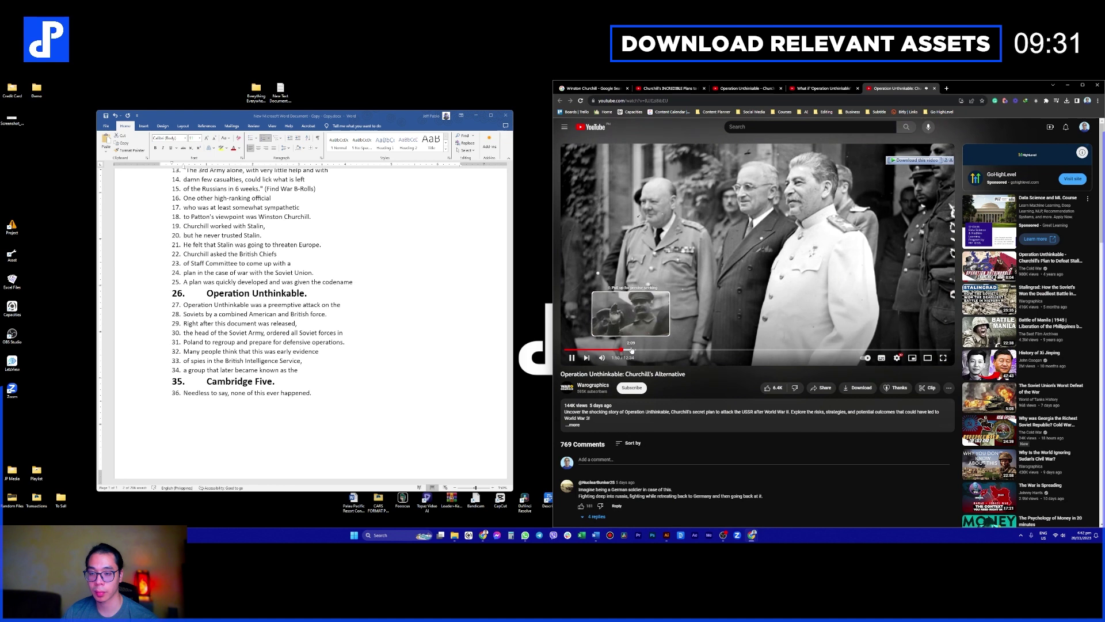
click(639, 350)
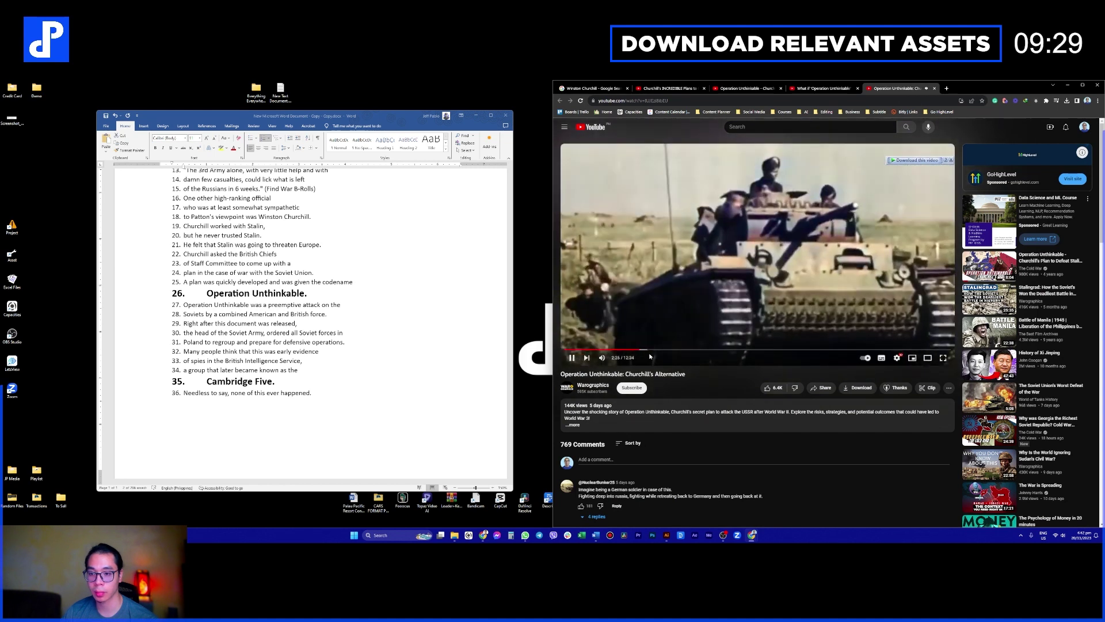
click(646, 350)
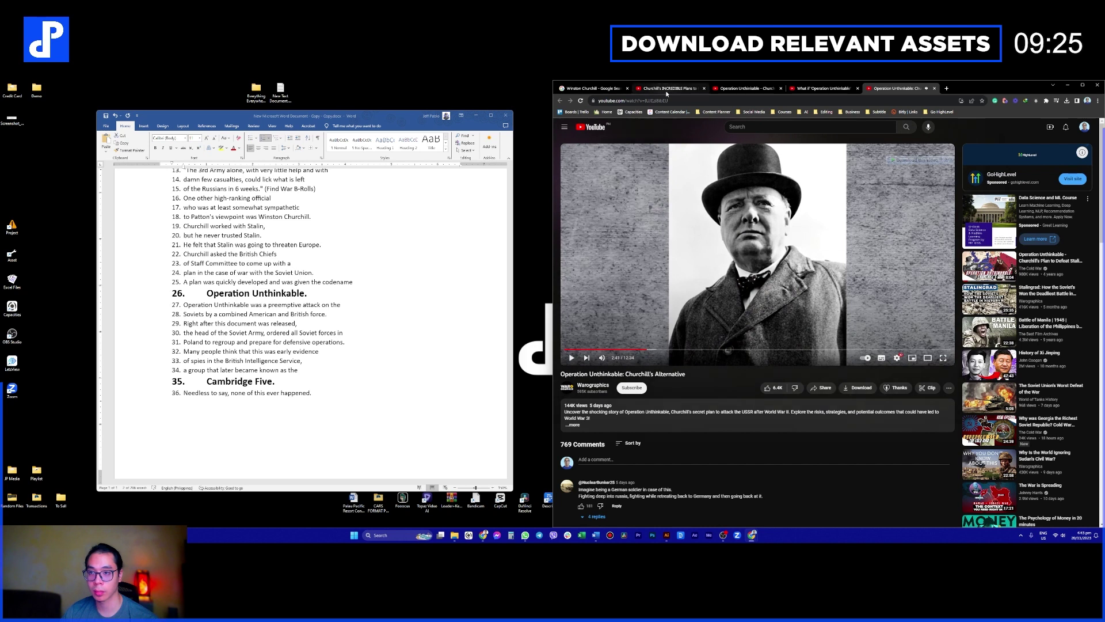
Step: Search YouTube for "Winston Churchill" and close the three leftover Operation Unthinkable video tabs
click(756, 125)
text(Winston Churchill)
key(Return)
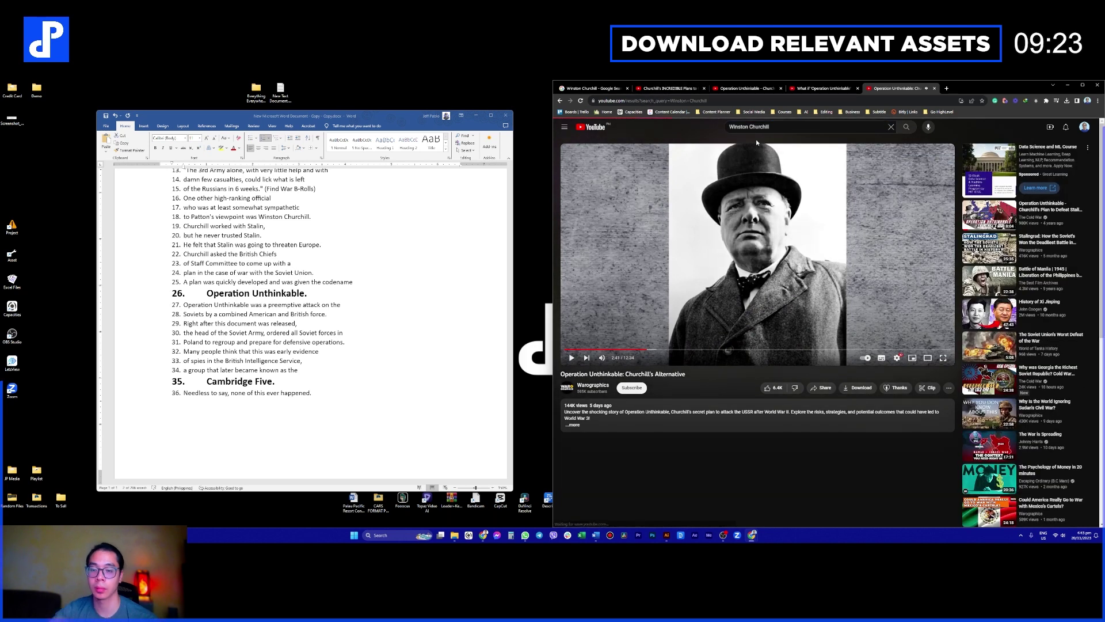
click(706, 89)
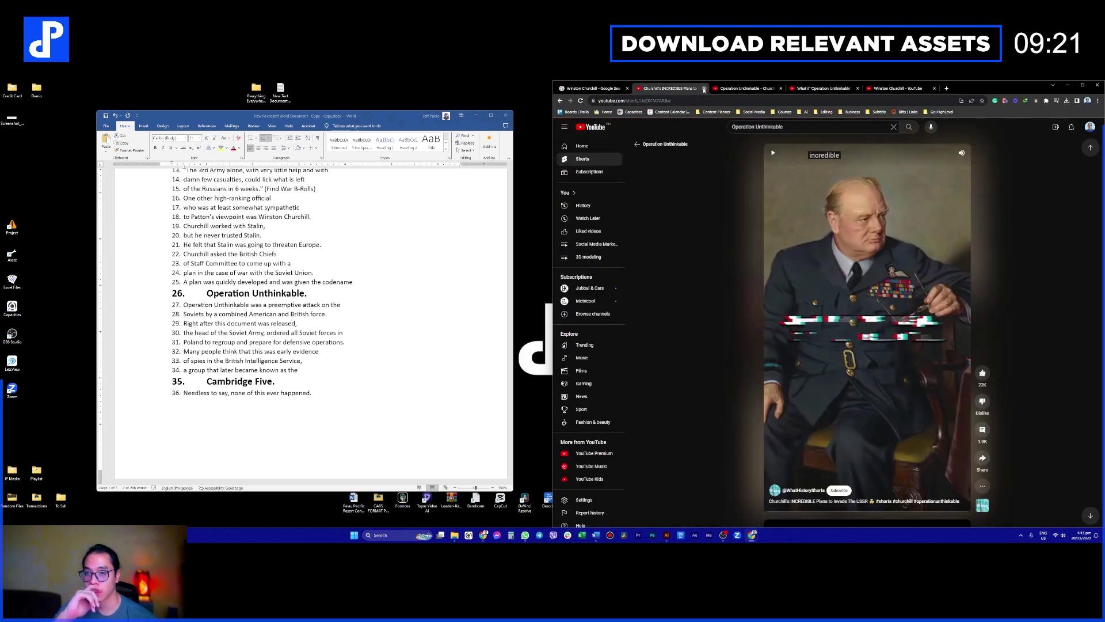
click(704, 89)
click(704, 90)
click(704, 89)
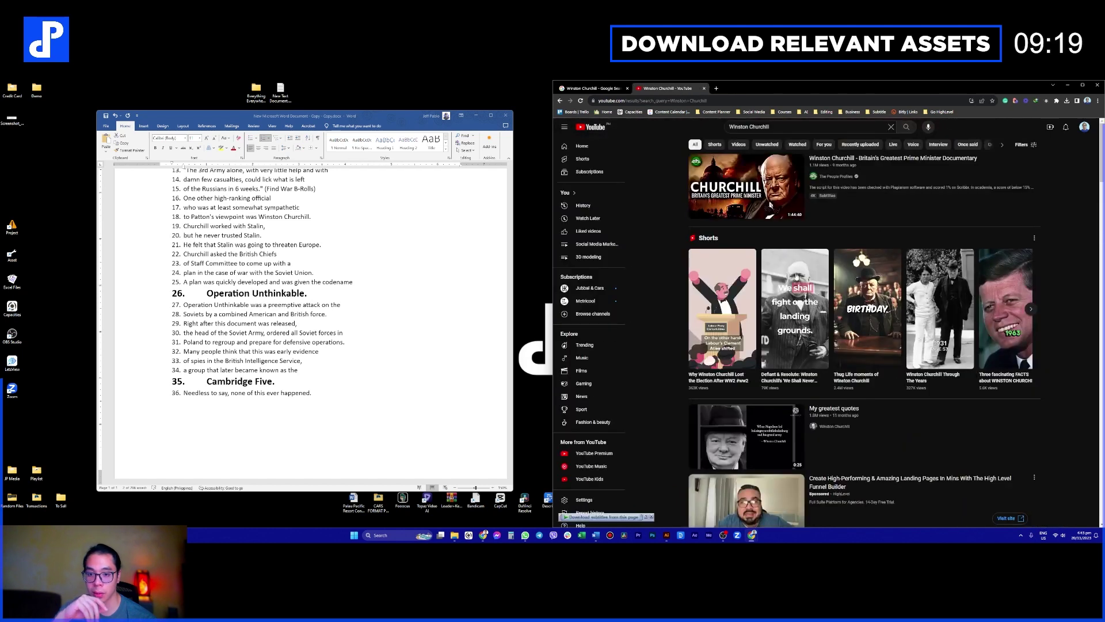
Step: Open Churchill's 1945 address to the nation and the "Britain's Greatest Prime Minister" documentary from the results in separate tabs
scroll(802, 330, down, 2)
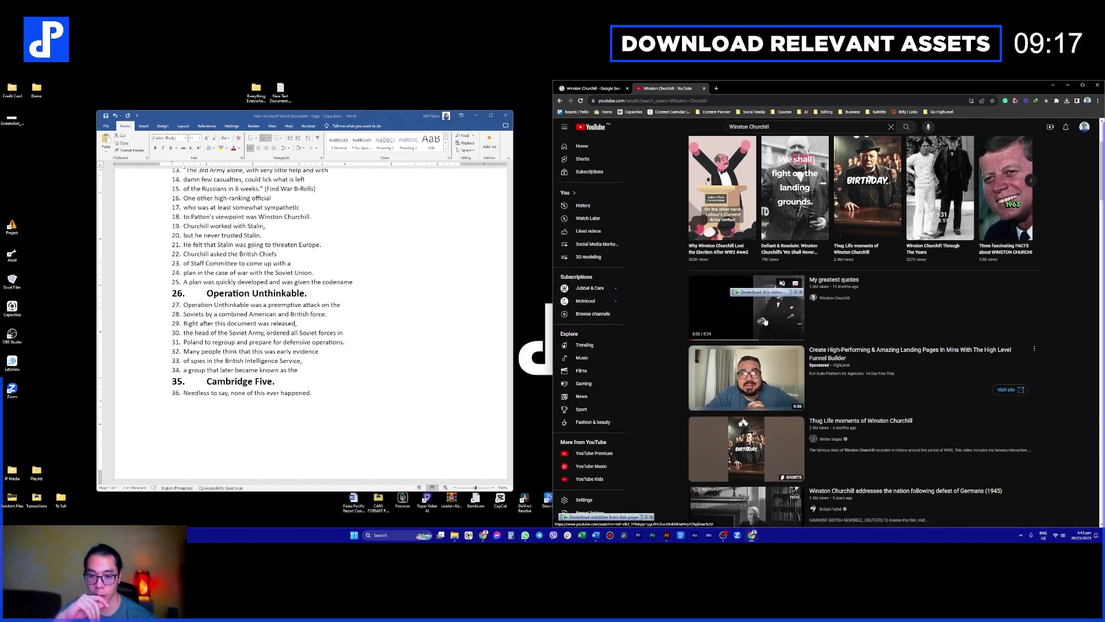
scroll(781, 316, down, 2)
middle_click(774, 401)
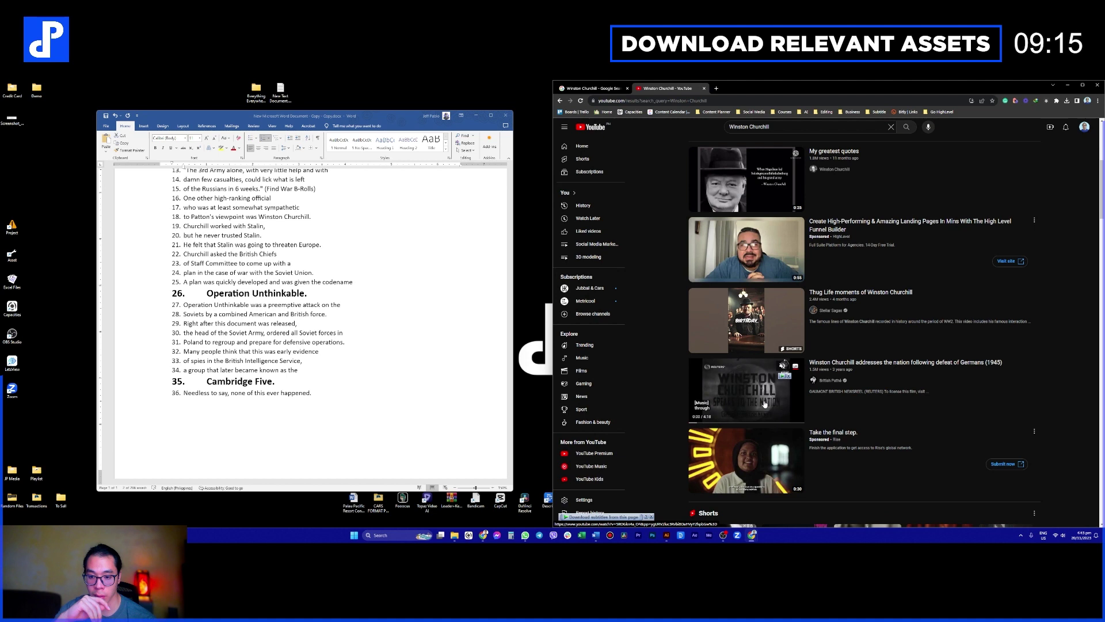
scroll(774, 400, down, 4)
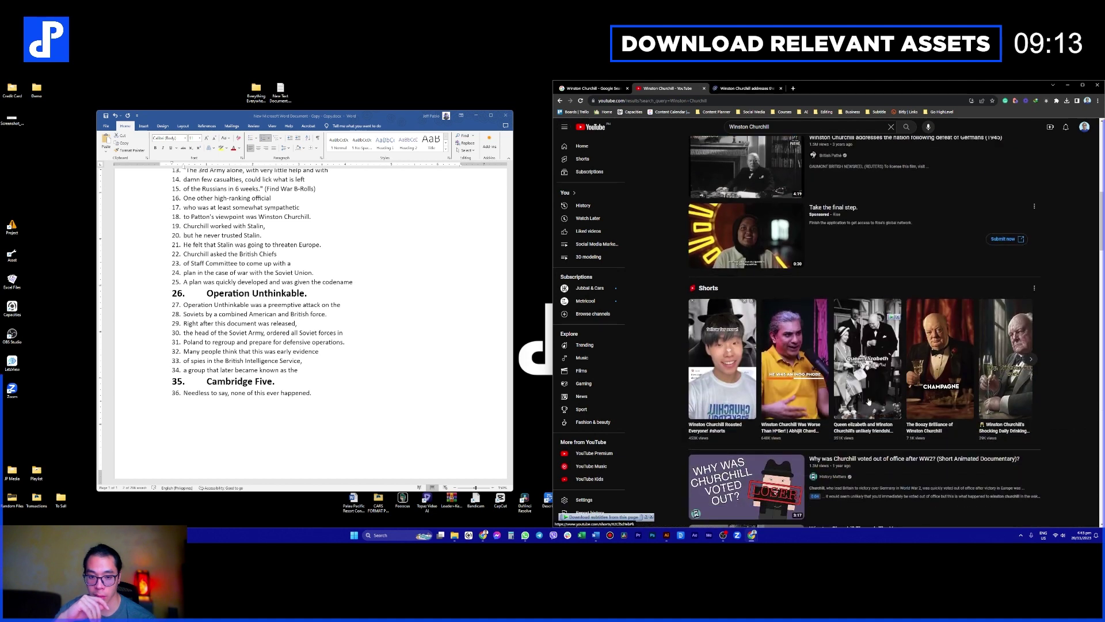
scroll(873, 392, down, 2)
scroll(1045, 359, down, 3)
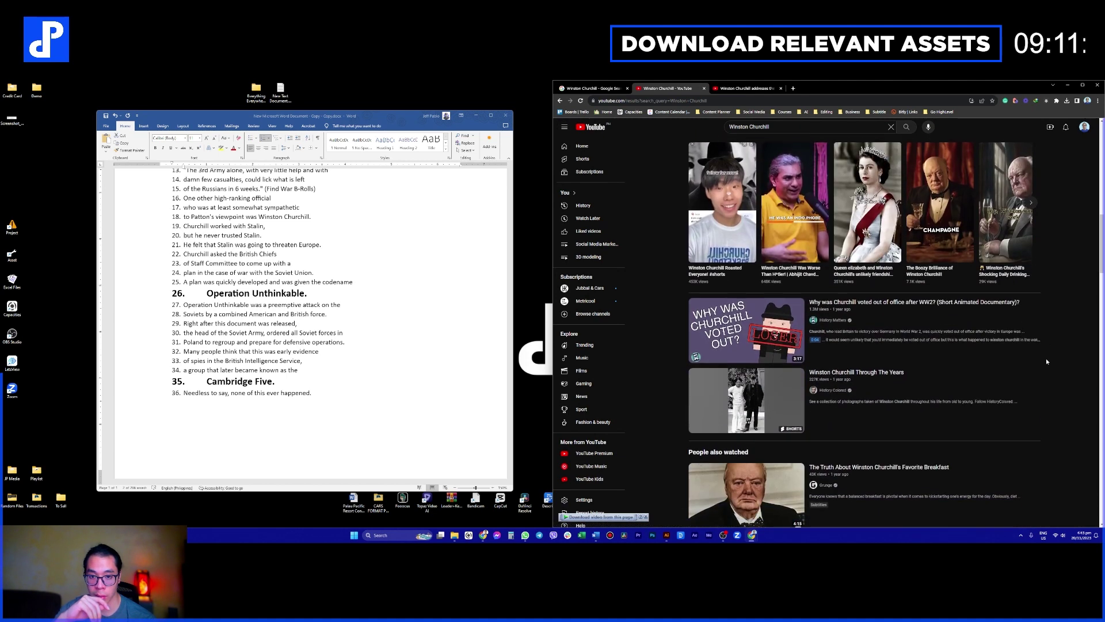
scroll(789, 364, down, 2)
scroll(777, 259, up, 10)
mouse_move(766, 199)
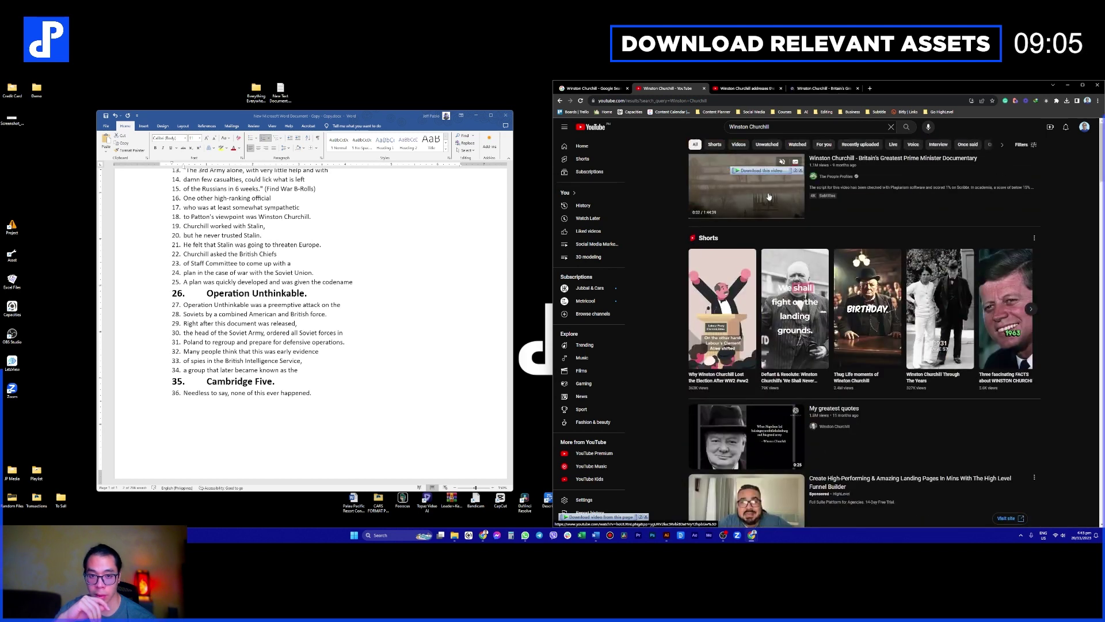
Step: Skim the first part of the "Winston Churchill - Britain's Greatest Prime Minister Documentary" for usable Churchill footage
click(843, 89)
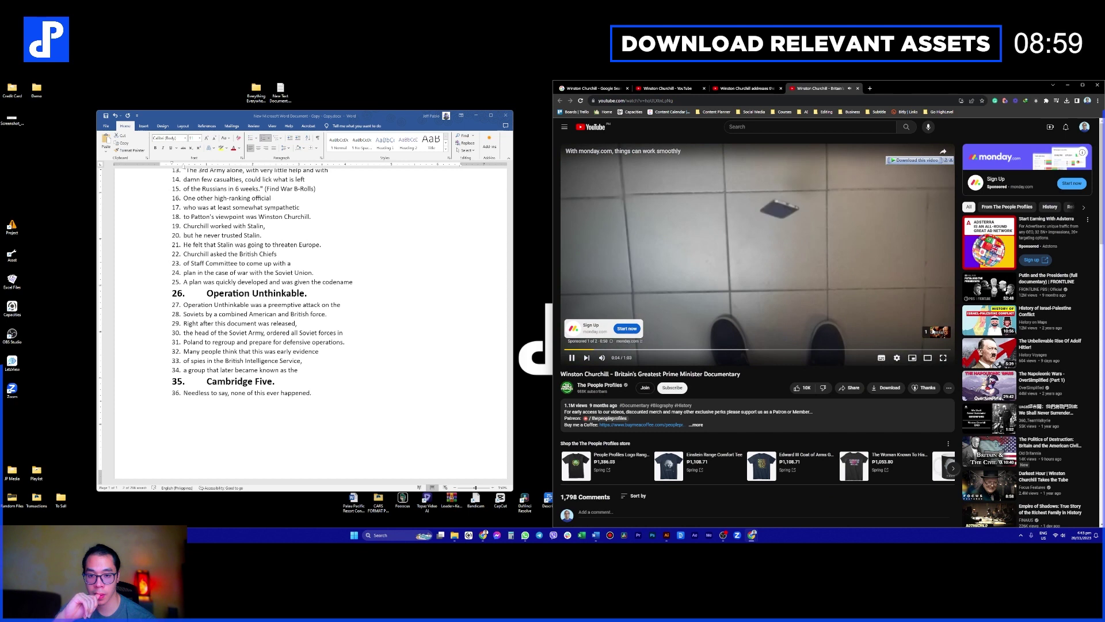
click(930, 329)
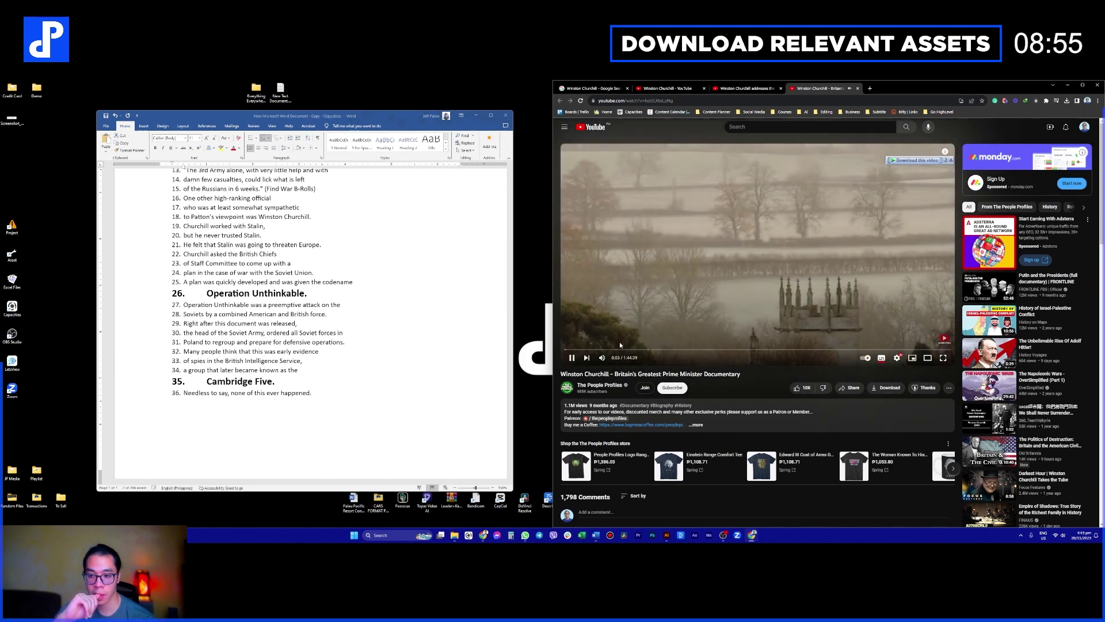
click(574, 350)
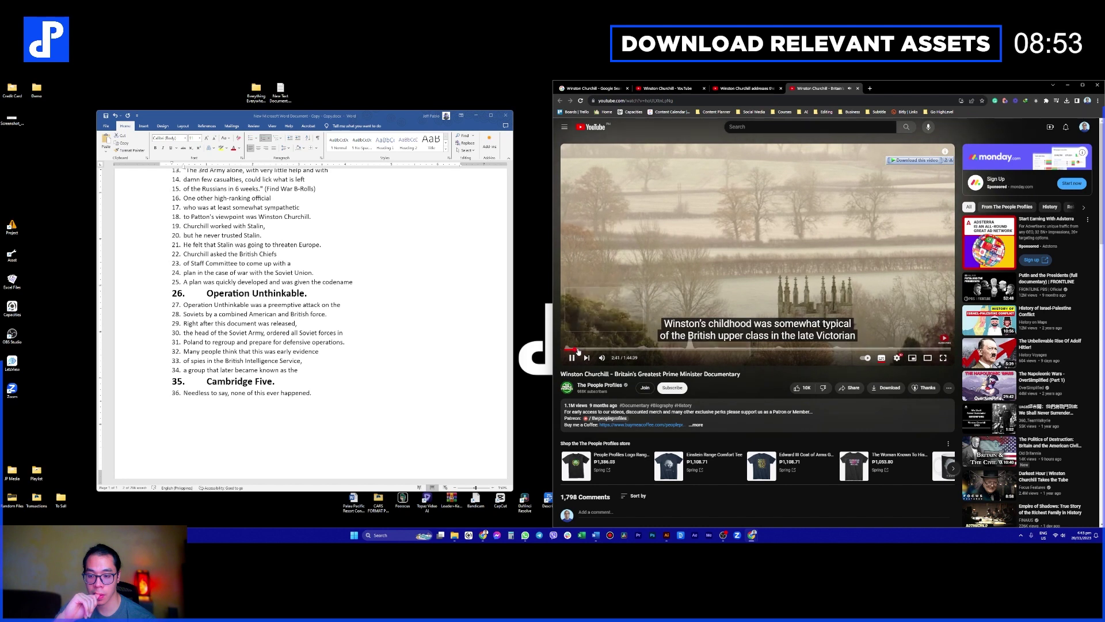
click(588, 350)
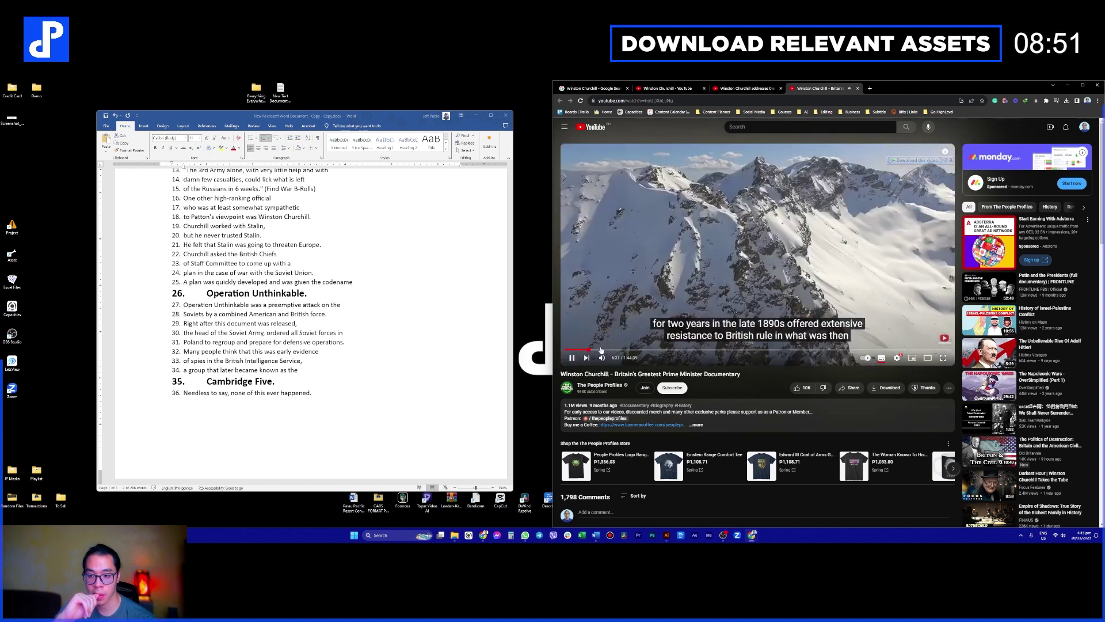
click(602, 350)
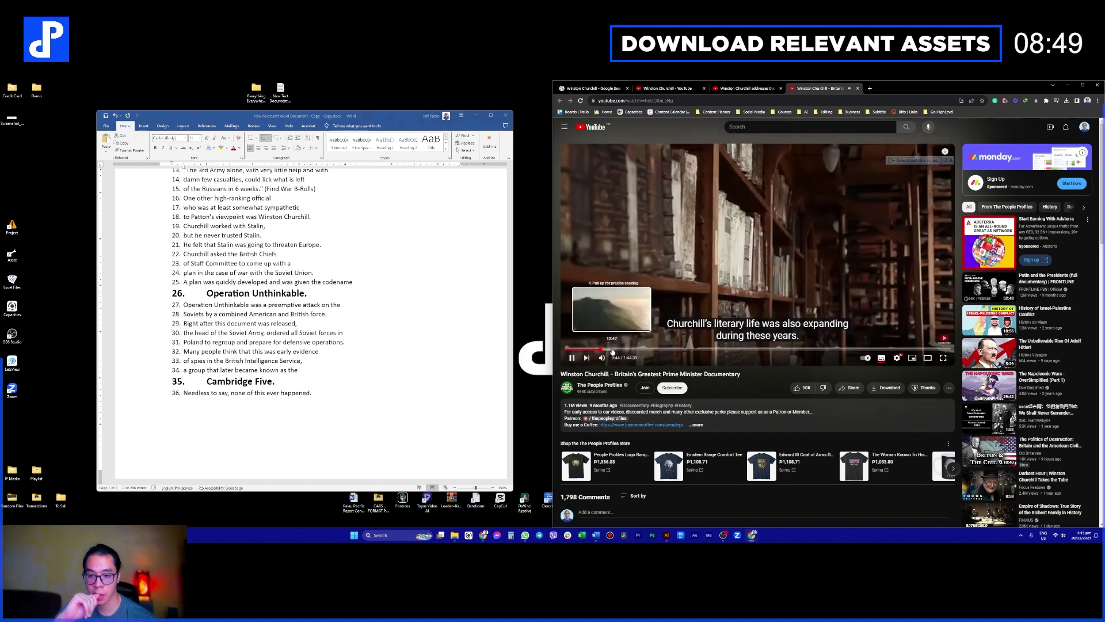
click(623, 350)
click(642, 350)
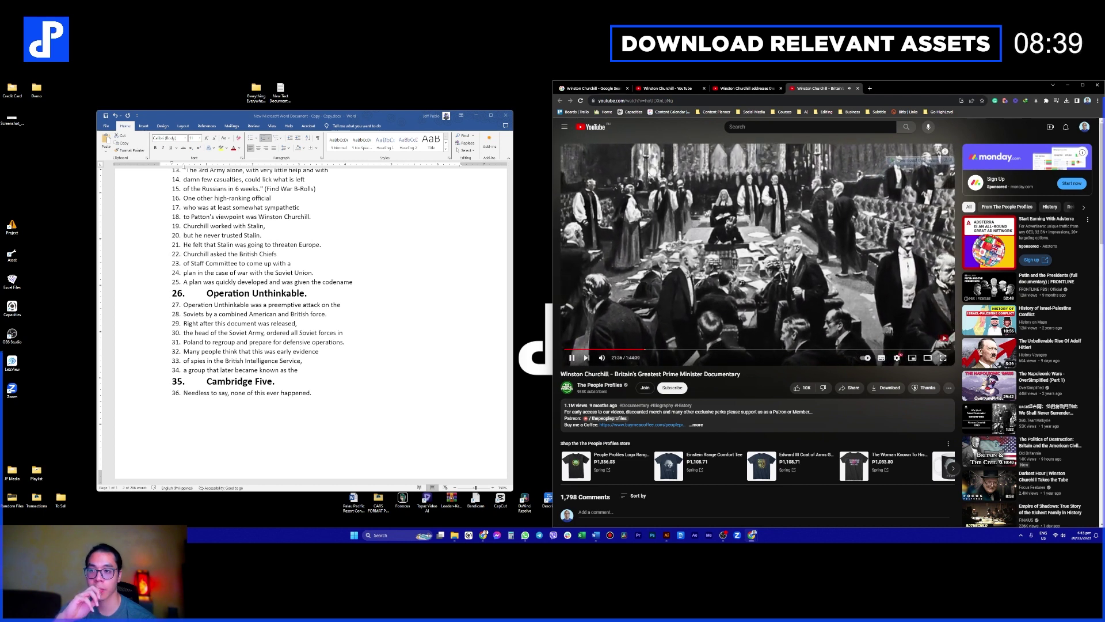
Step: Return to the Google image results and save the Yousuf Karsh portrait of Churchill into the Winston Churchill folder
click(583, 89)
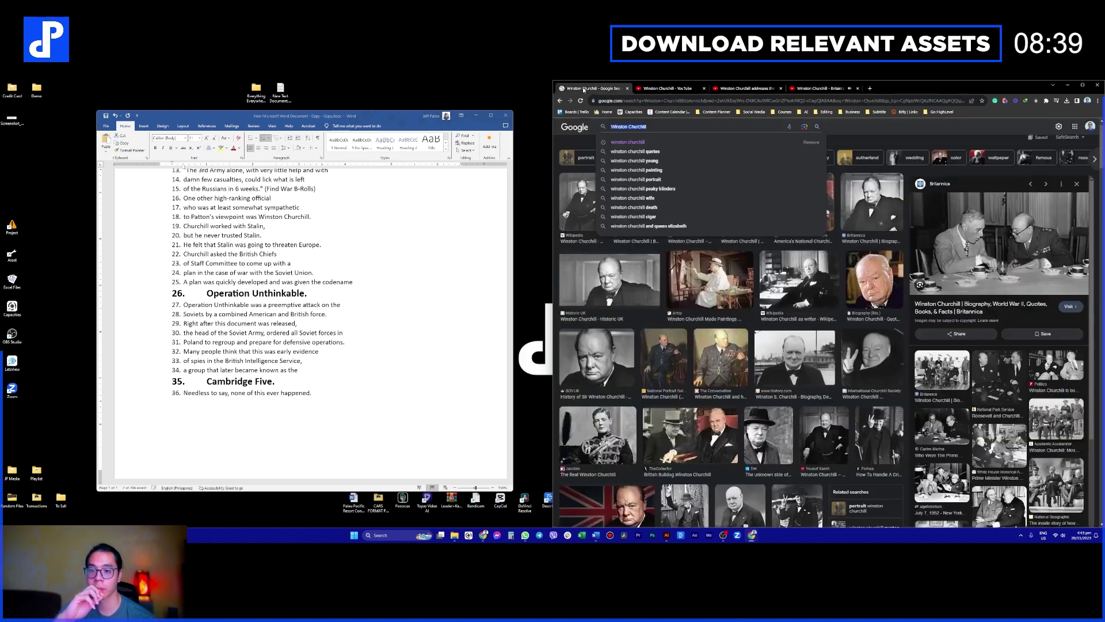
click(935, 141)
scroll(978, 259, down, 3)
scroll(835, 302, down, 3)
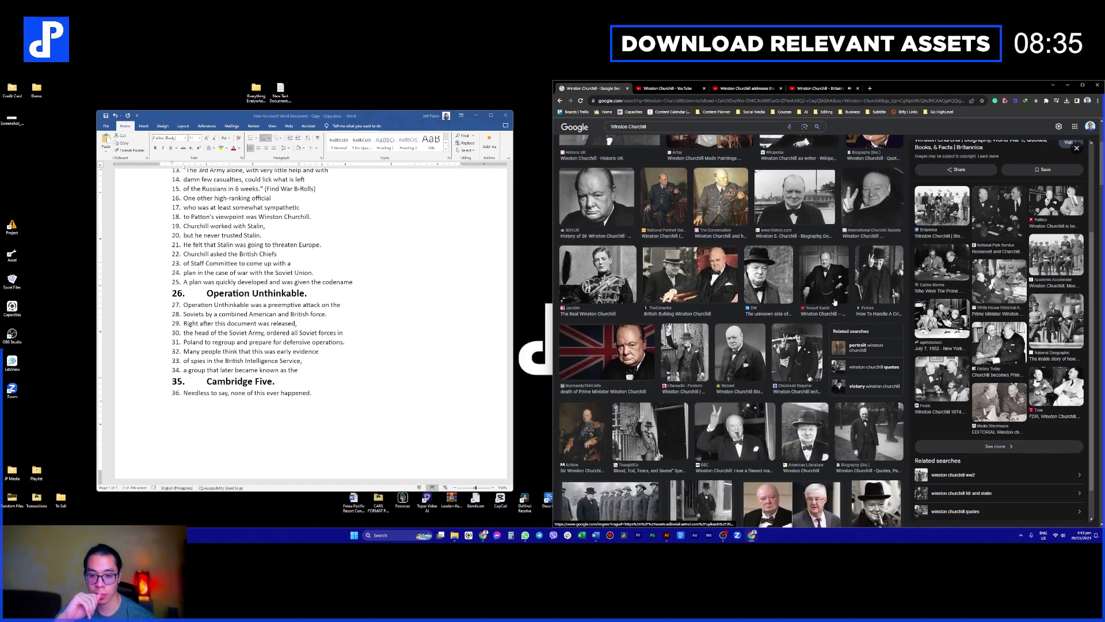
click(835, 302)
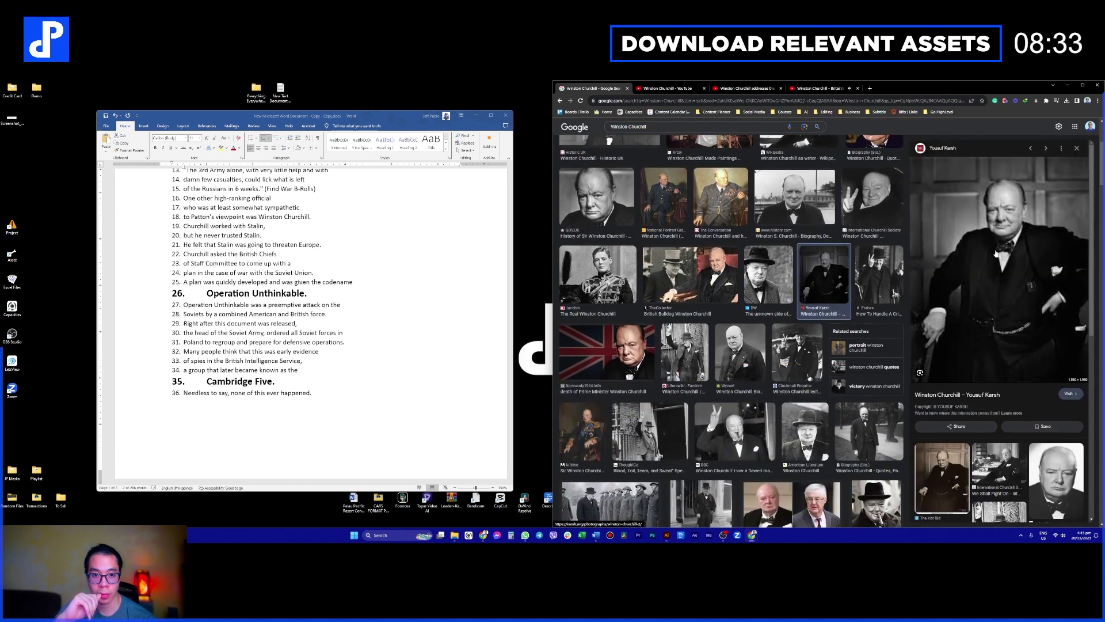
right_click(985, 269)
click(1023, 344)
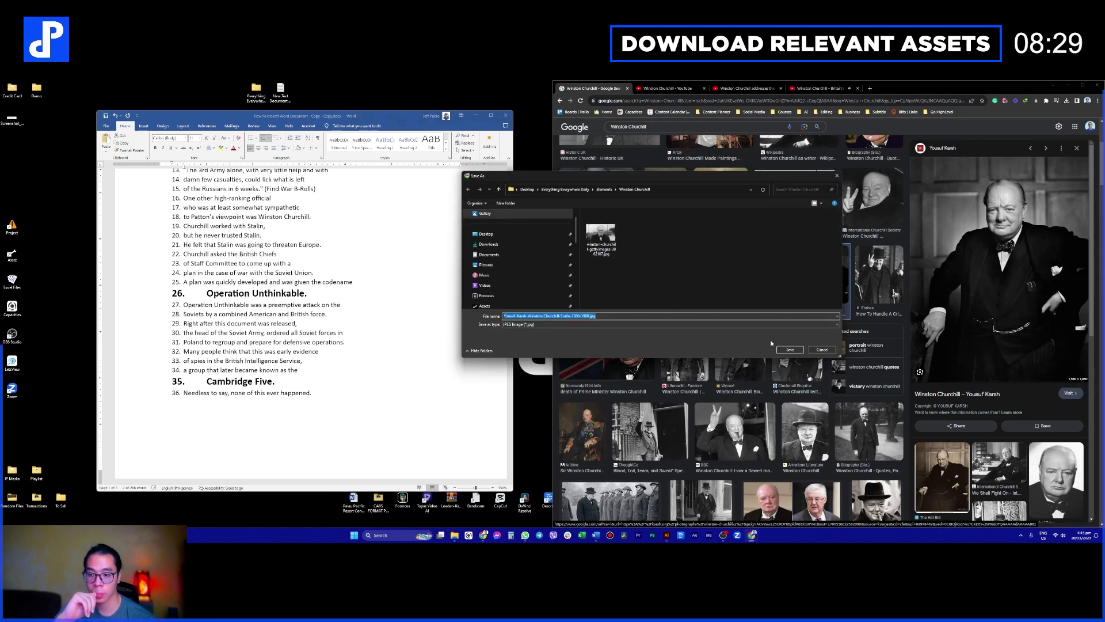
click(787, 350)
Step: Save the Biography photo of Churchill standing outdoors in a hat into the Winston Churchill folder
scroll(817, 334, down, 2)
click(852, 313)
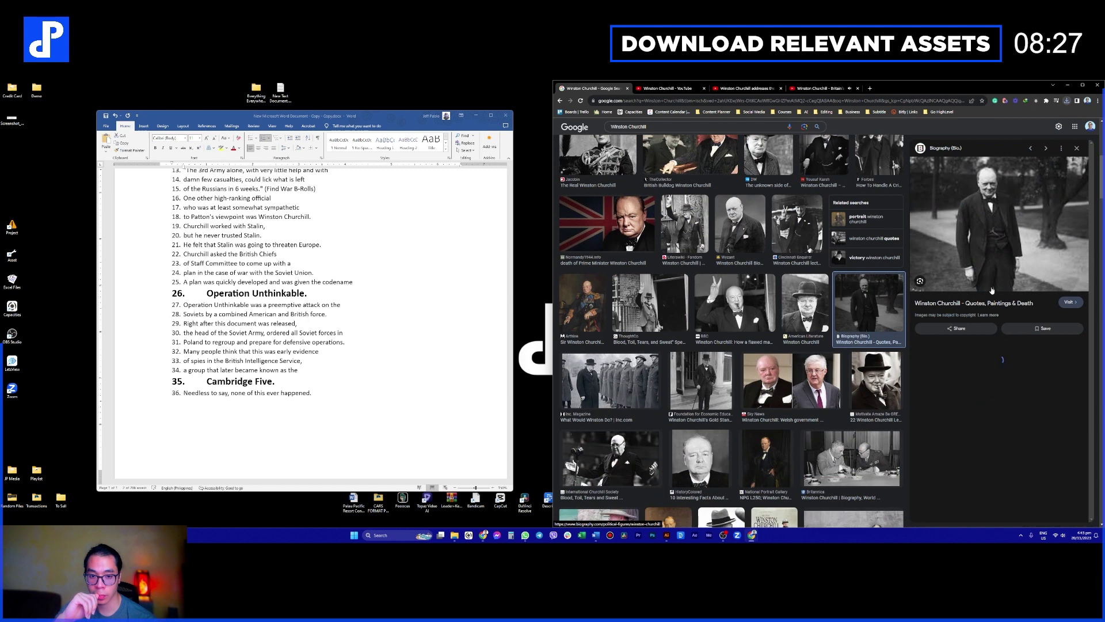
right_click(992, 230)
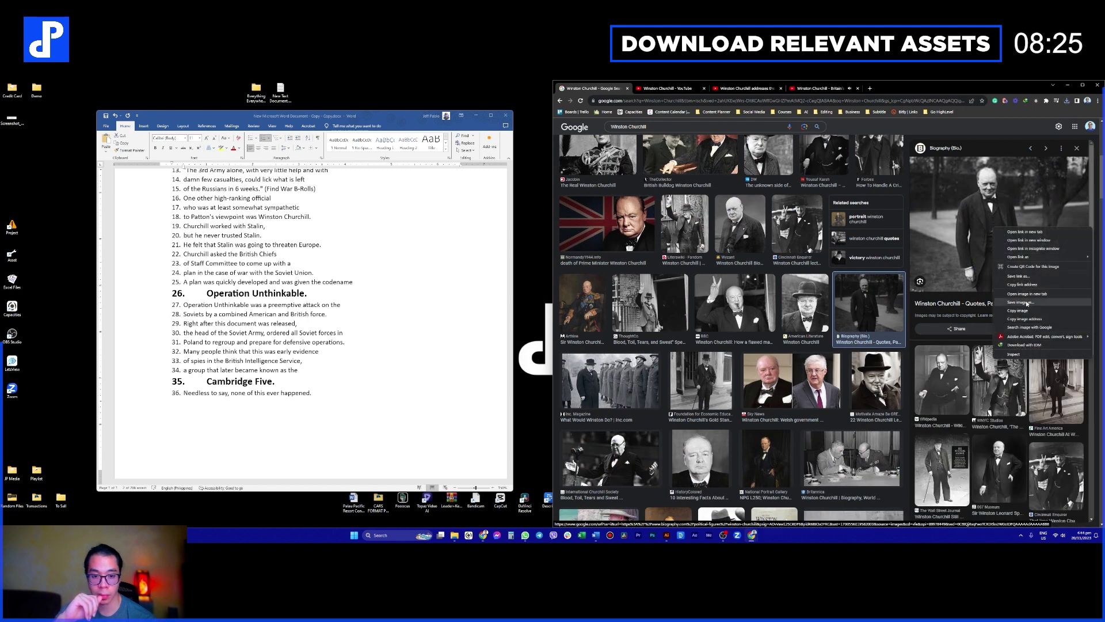
click(1028, 302)
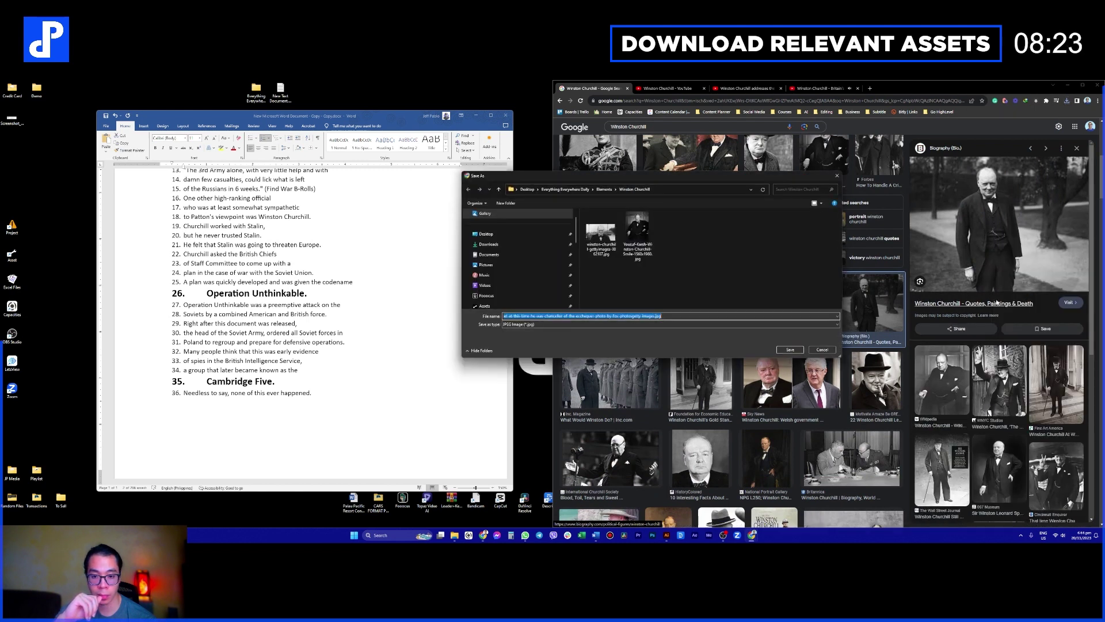
click(803, 349)
Step: Save the Inc. Magazine photo of Churchill inspecting a line of soldiers into the Winston Churchill folder
scroll(806, 345, down, 3)
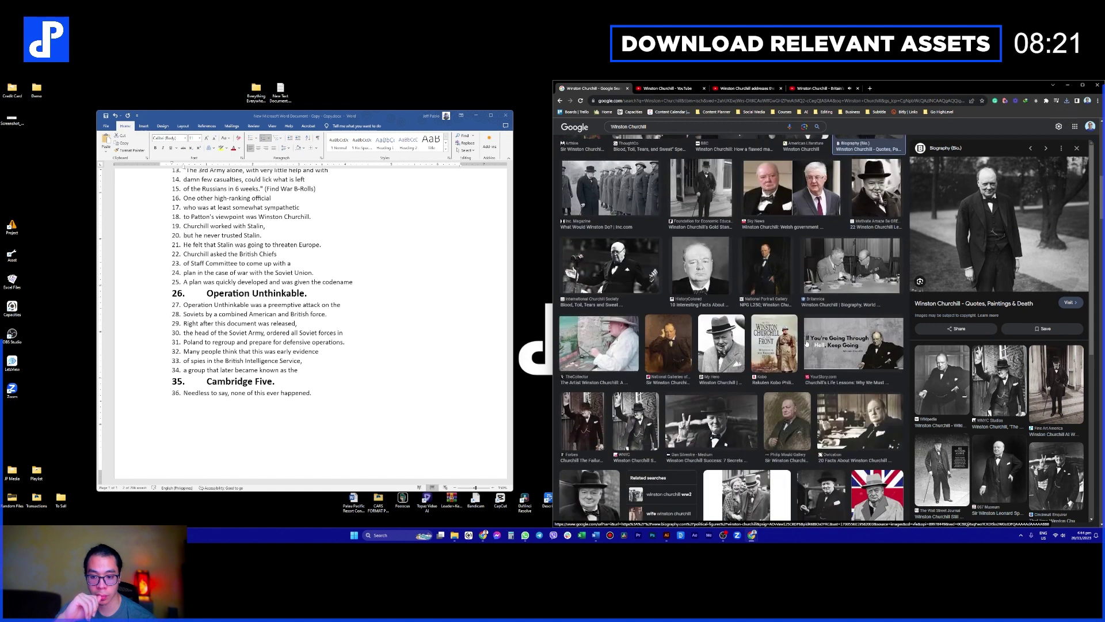
scroll(805, 342, up, 3)
click(610, 317)
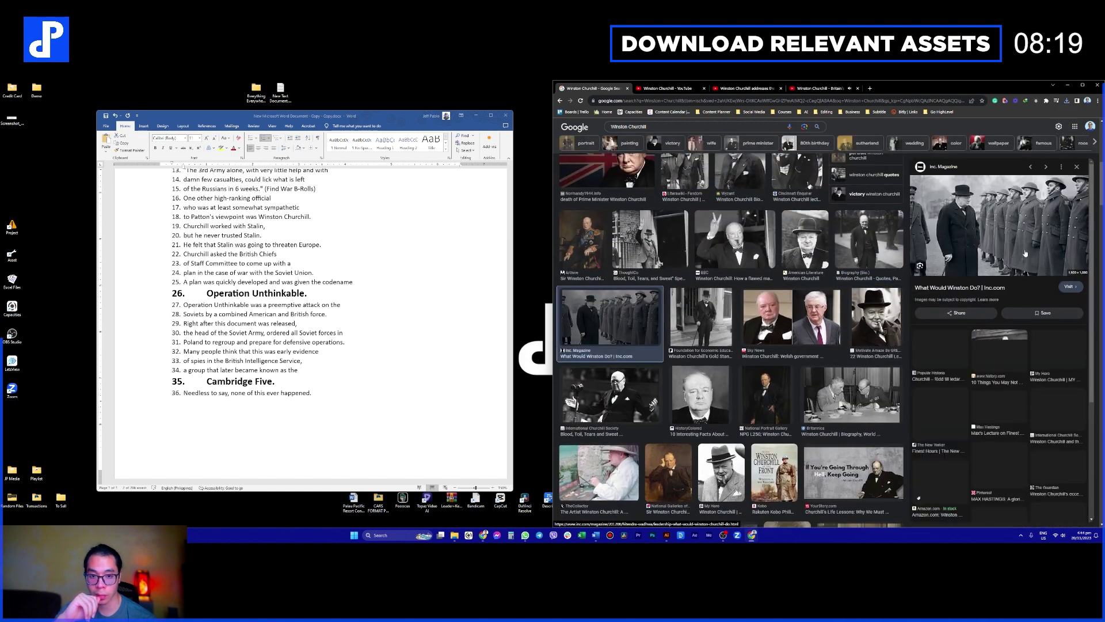
right_click(997, 226)
click(1032, 300)
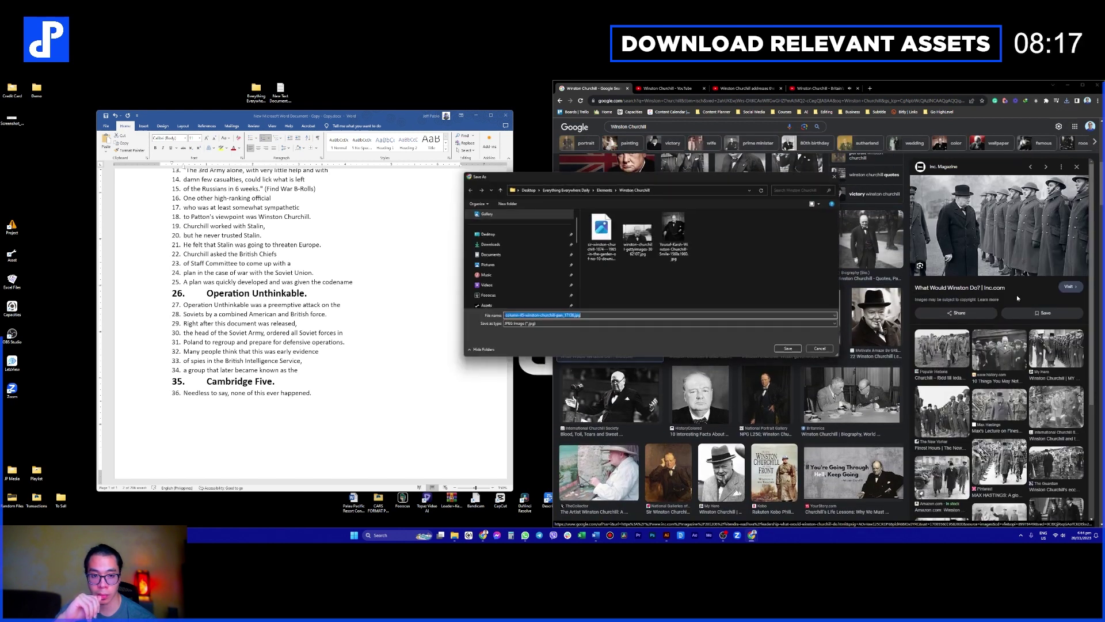
click(790, 349)
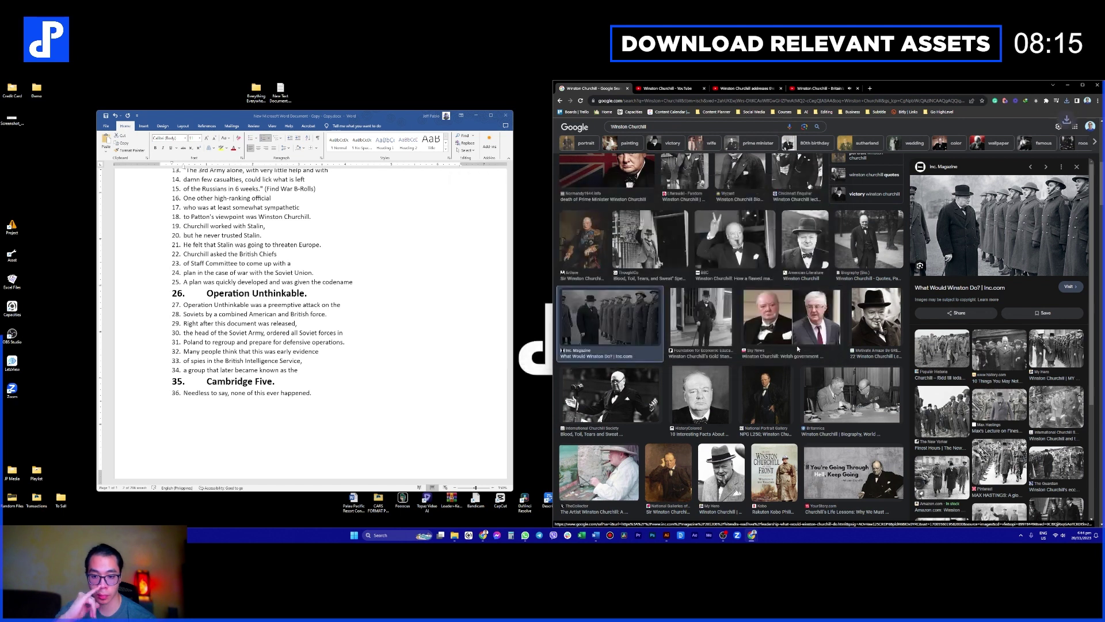
Step: Browse further through the Winston Churchill image results for more photos suited to the script
scroll(850, 327, down, 6)
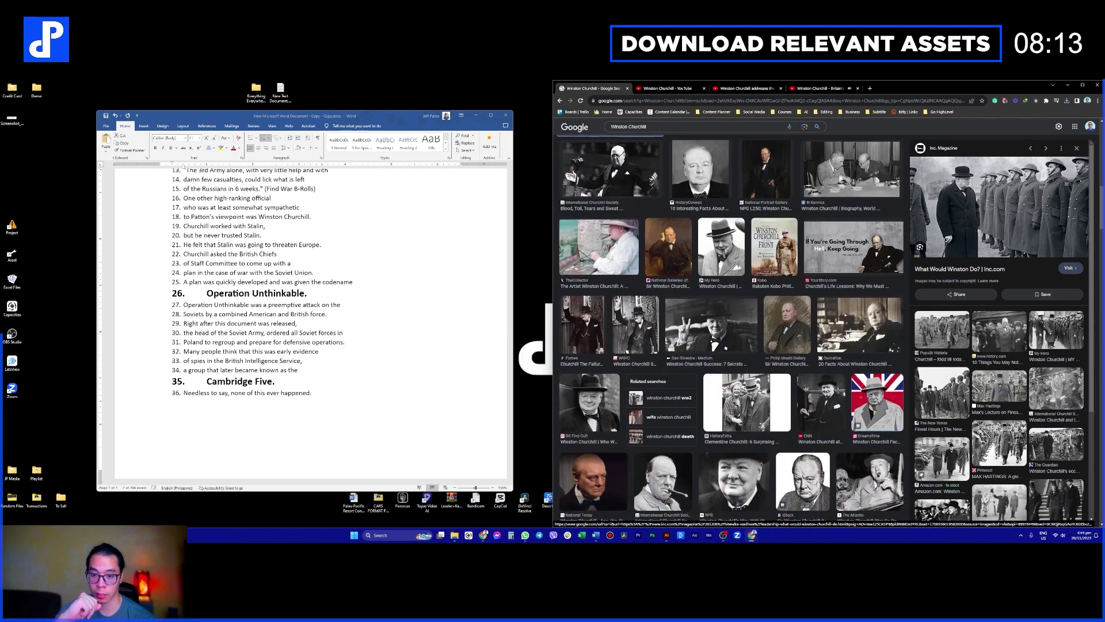
scroll(844, 335, down, 5)
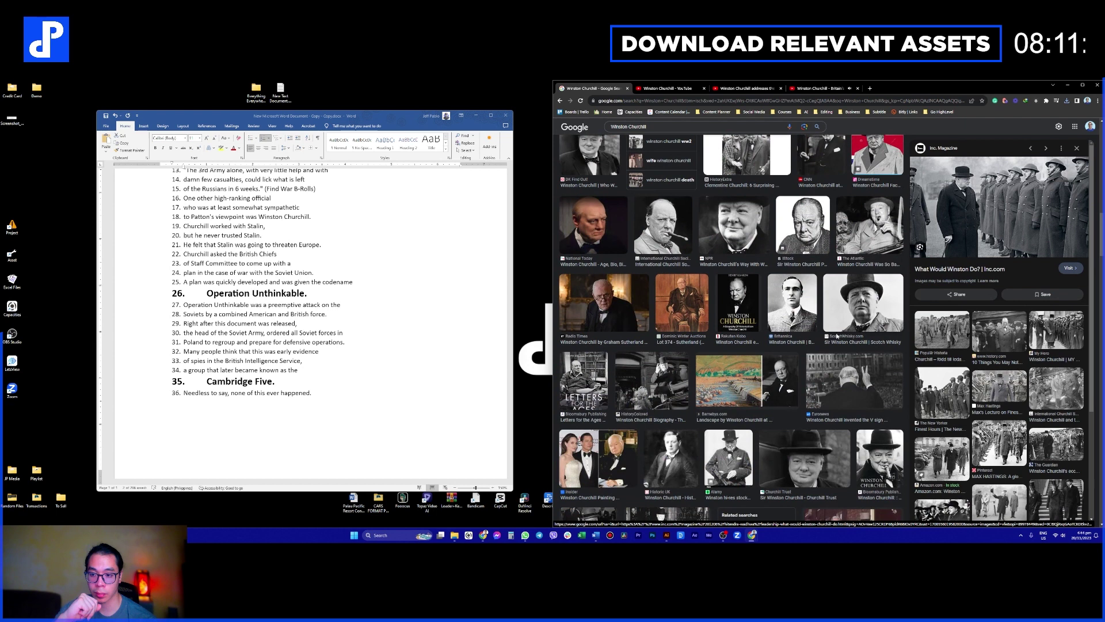
scroll(834, 338, down, 3)
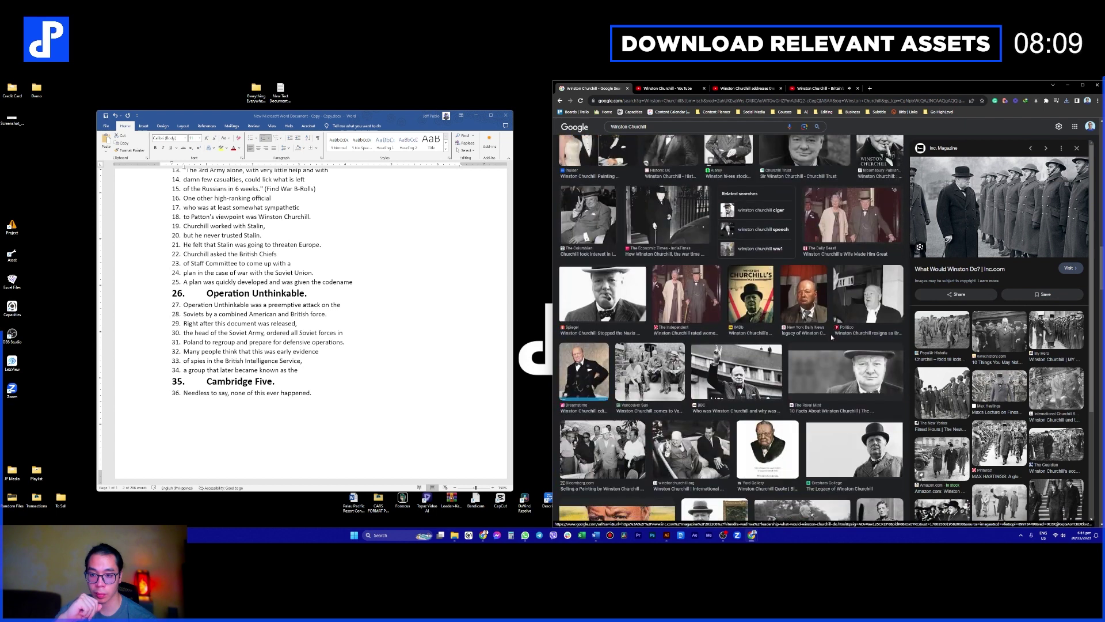
scroll(831, 337, down, 3)
scroll(827, 336, down, 3)
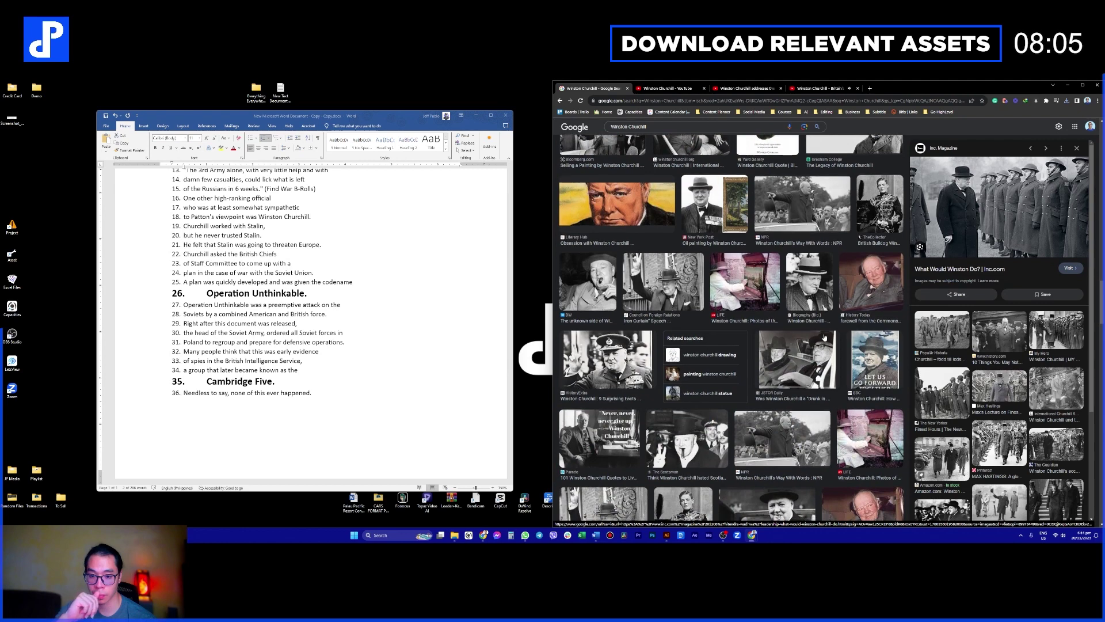
scroll(824, 337, down, 3)
scroll(824, 337, down, 5)
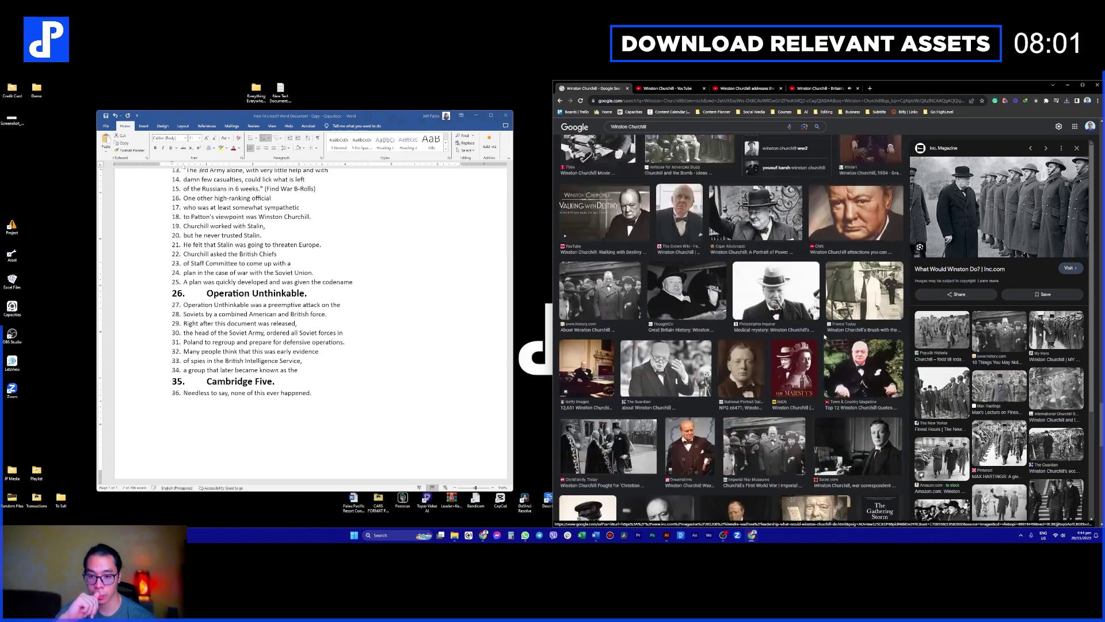
scroll(824, 338, down, 1)
scroll(824, 337, down, 2)
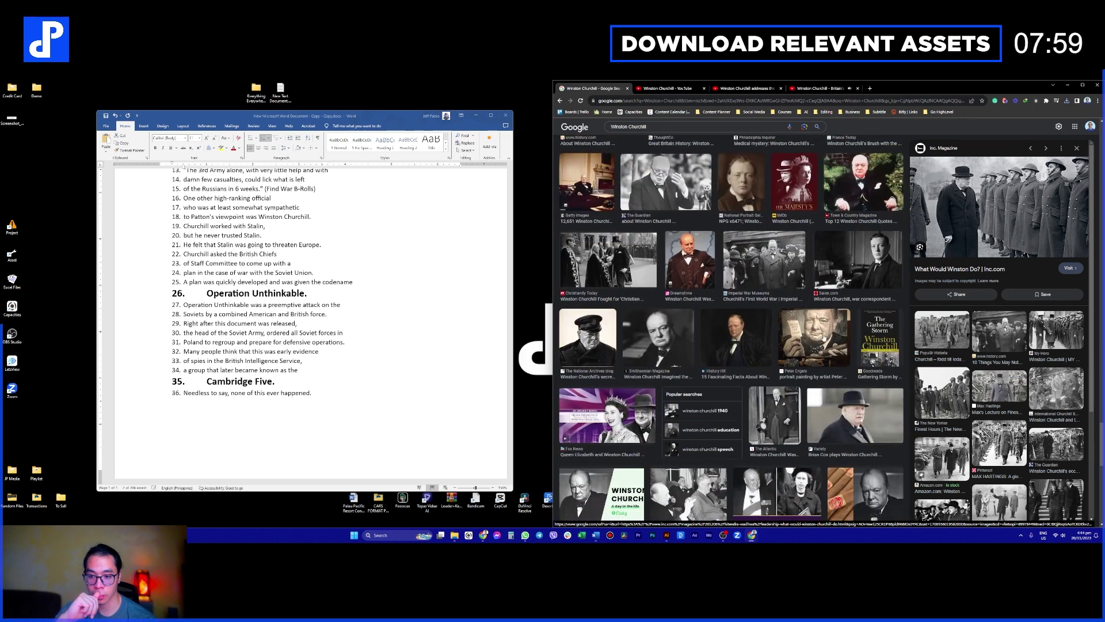
scroll(825, 337, down, 2)
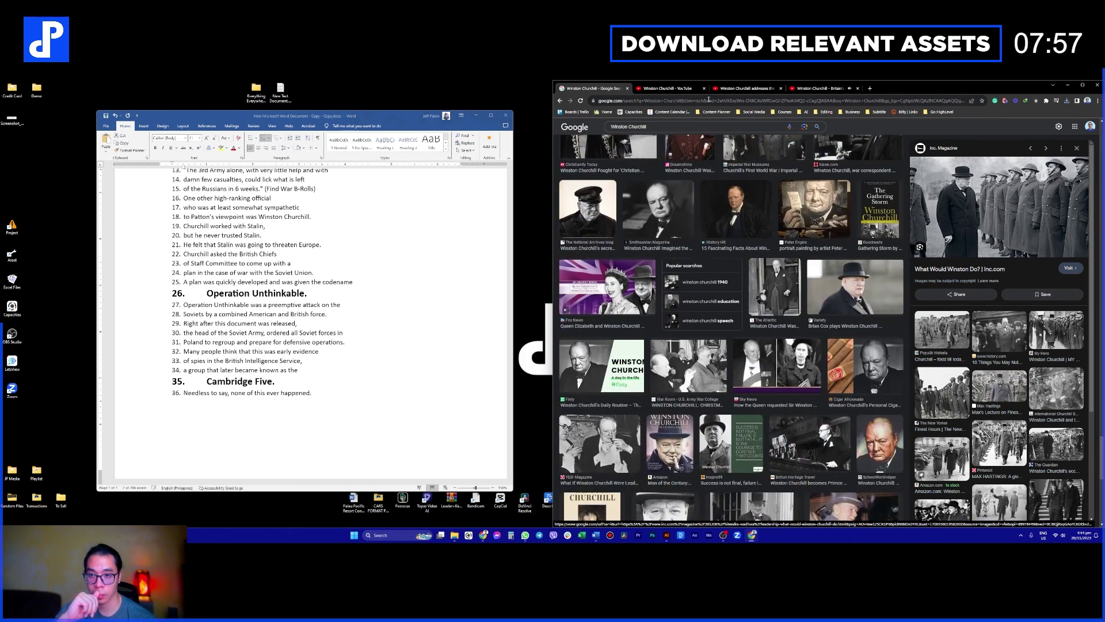
Step: Skim the first part of British Pathé's "Winston Churchill addresses the nation following defeat of Germans (1945)" for usable footage, then pause it
click(742, 88)
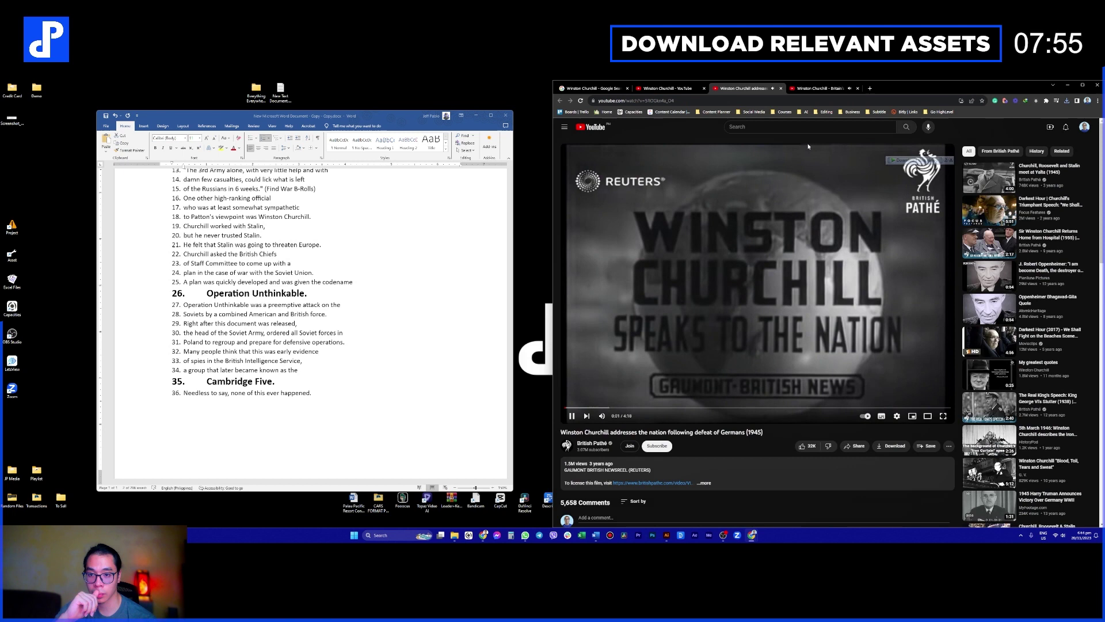
key(ctrl+Tab)
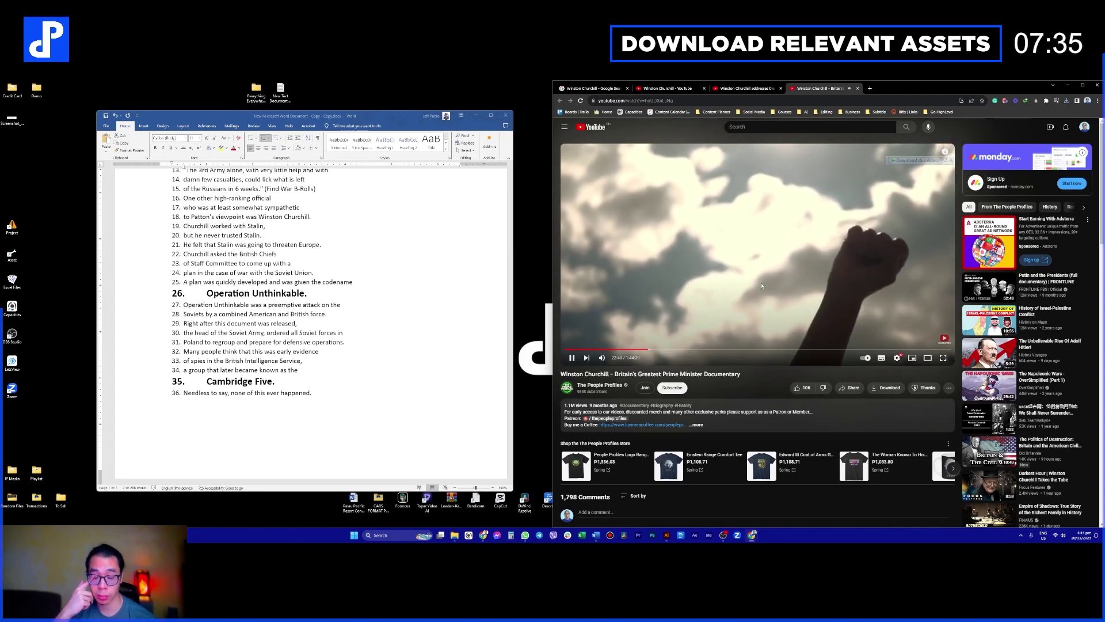
click(746, 89)
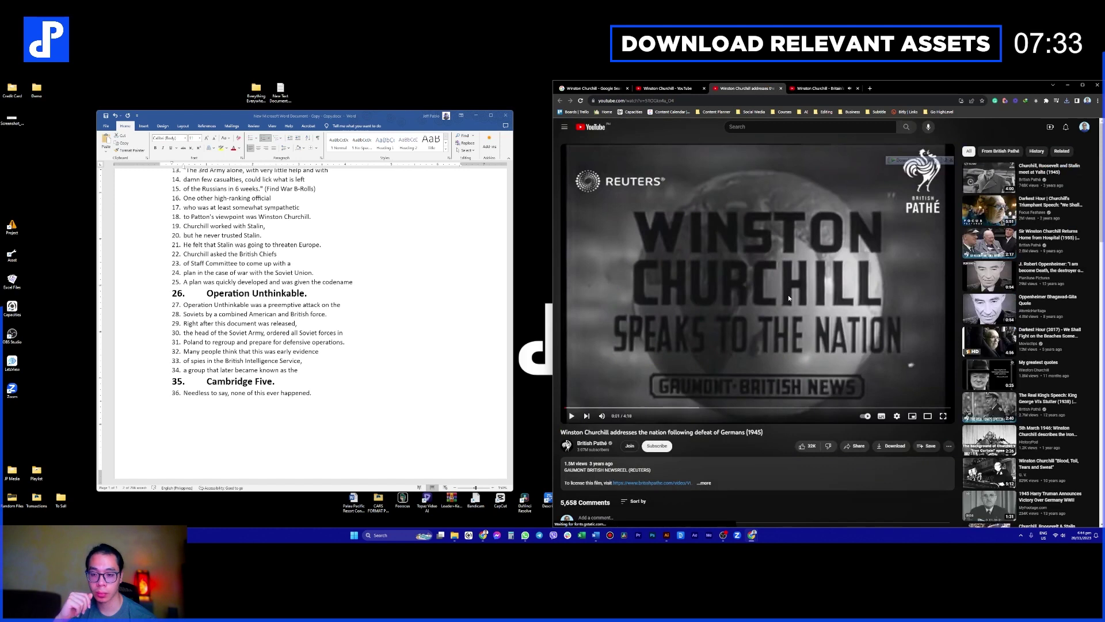
click(817, 88)
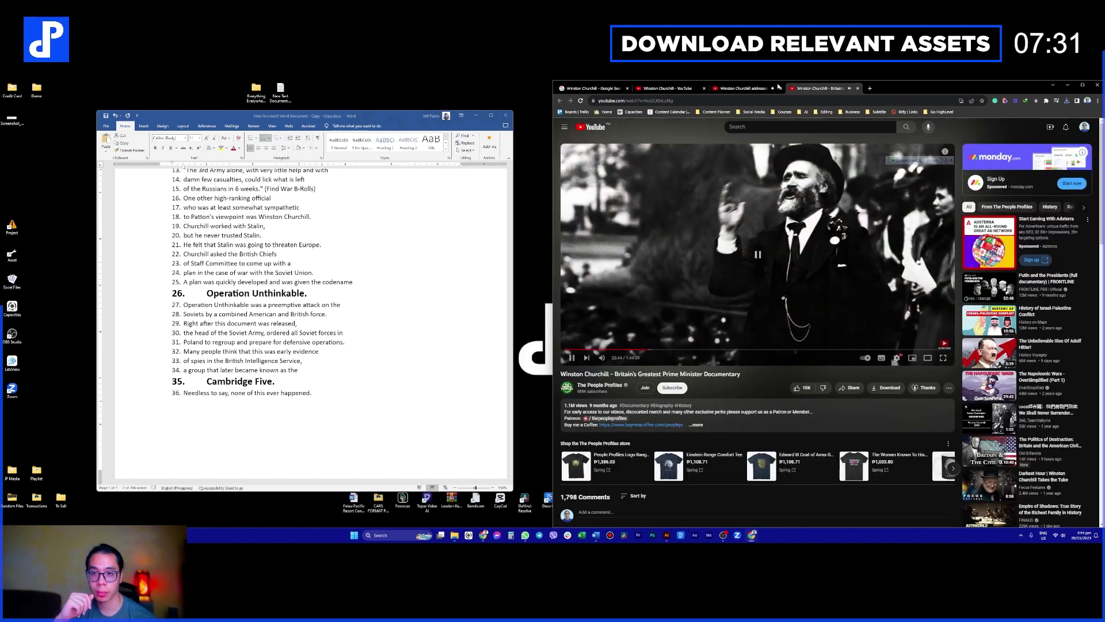
click(771, 88)
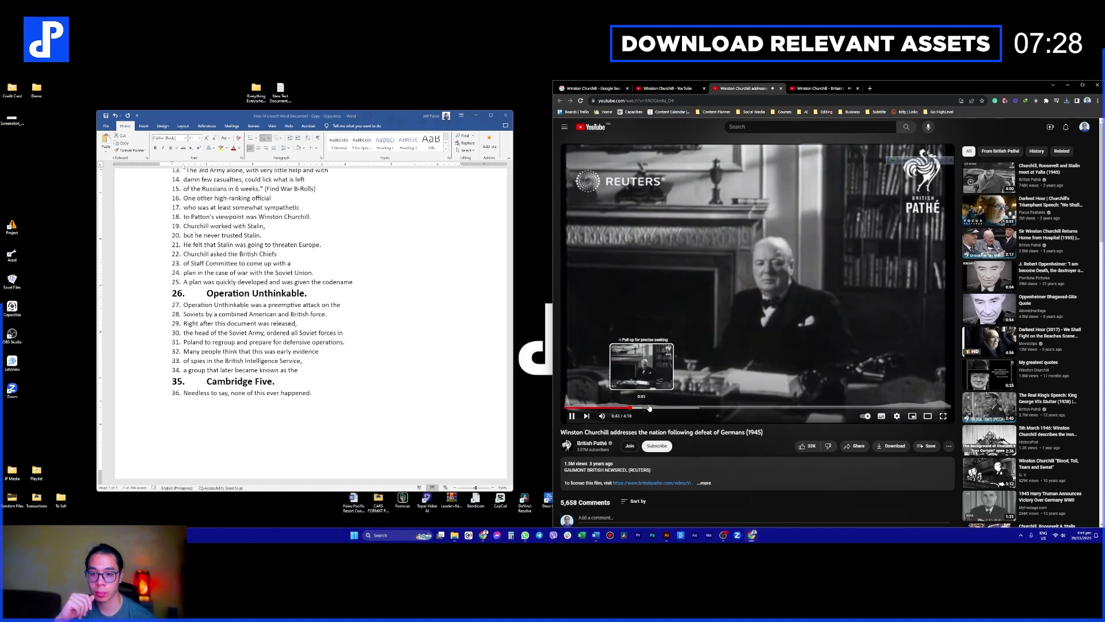
click(657, 407)
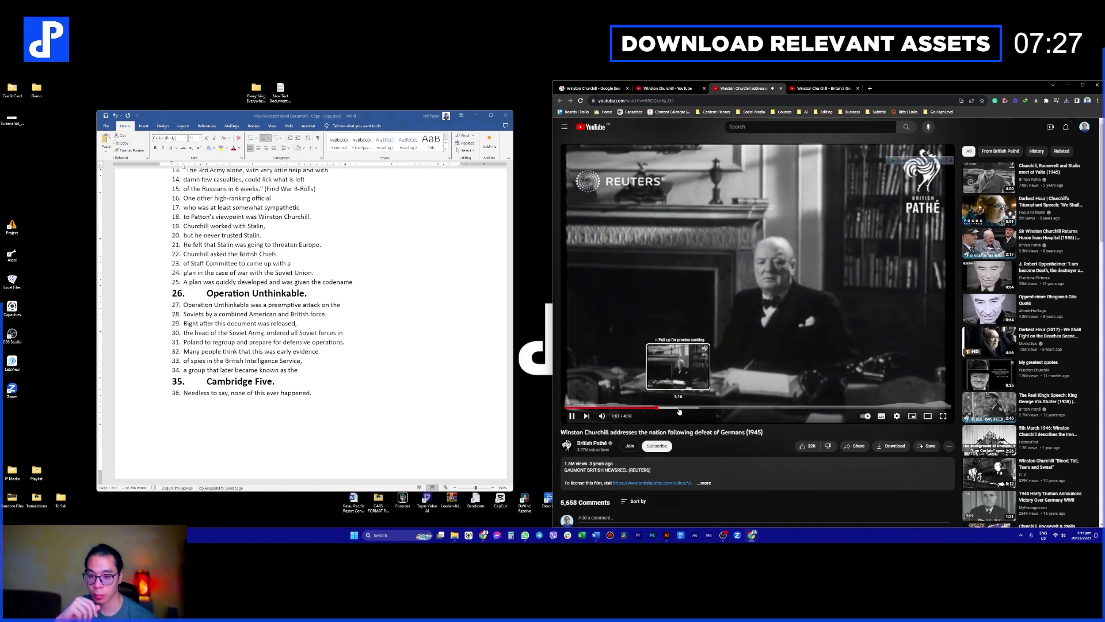
click(684, 406)
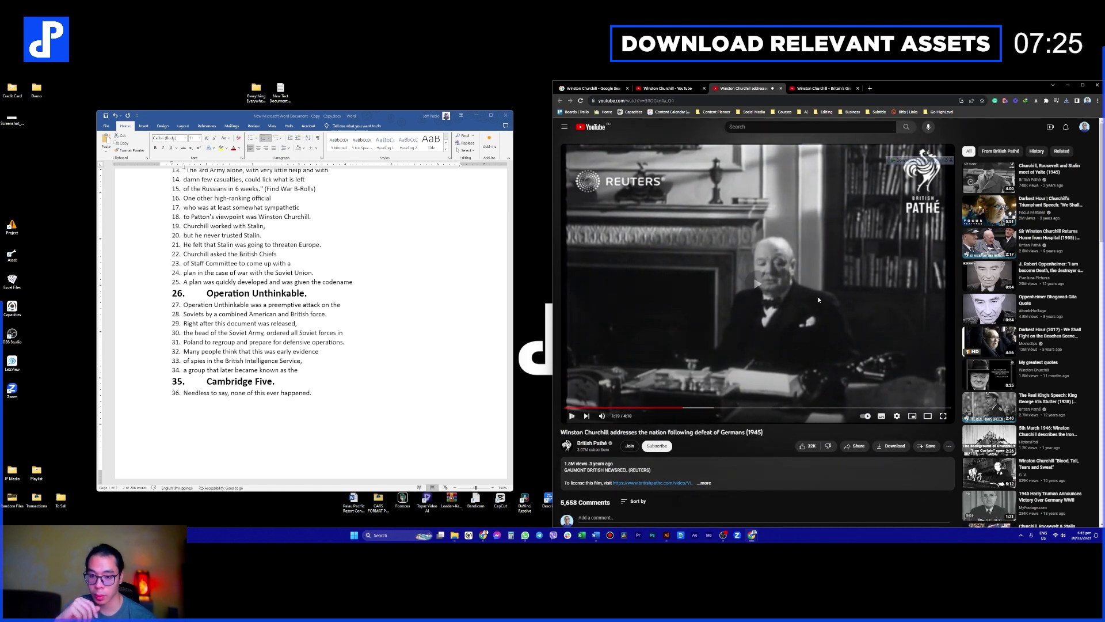
click(762, 348)
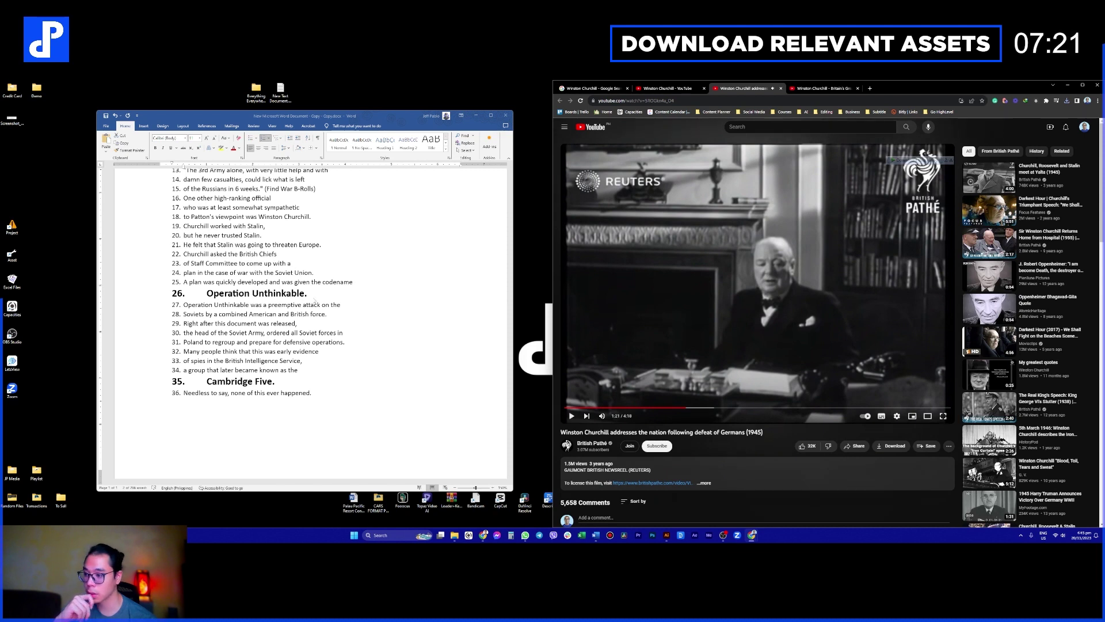
Step: Highlight script lines 13 to 15, the 3rd Army quote marked "Find War B-Rolls", in yellow
scroll(310, 313, up, 3)
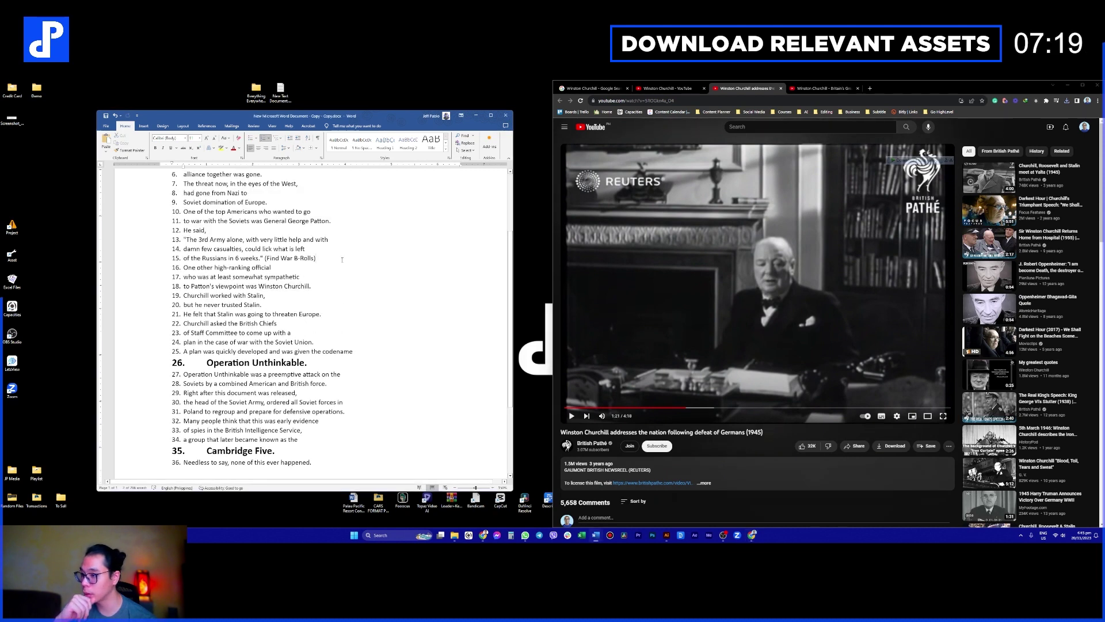
drag(341, 259, 198, 231)
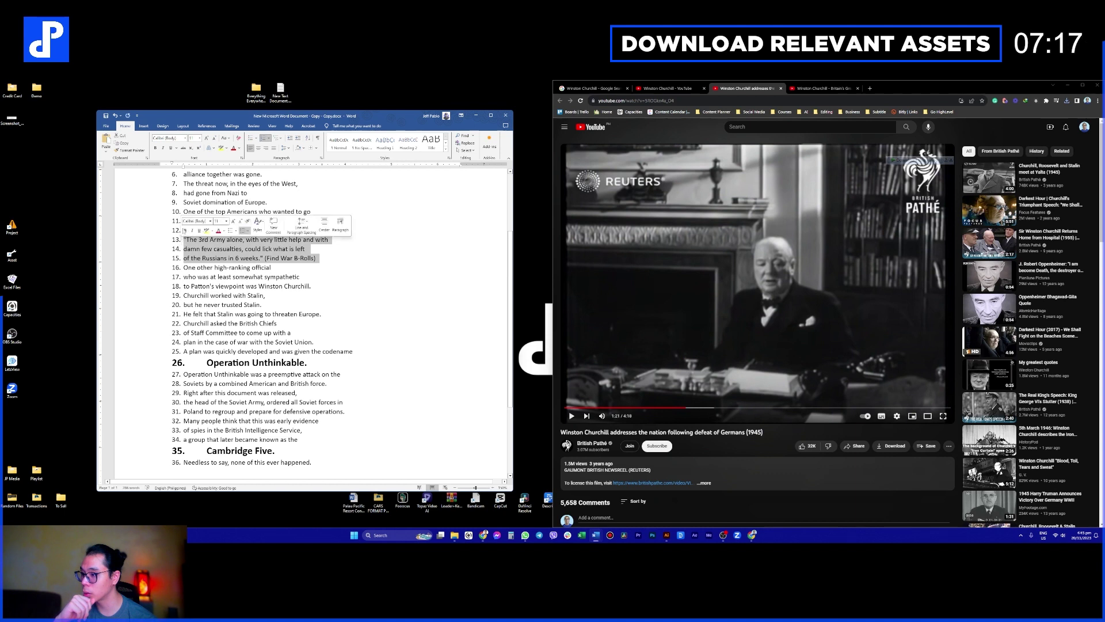
click(221, 147)
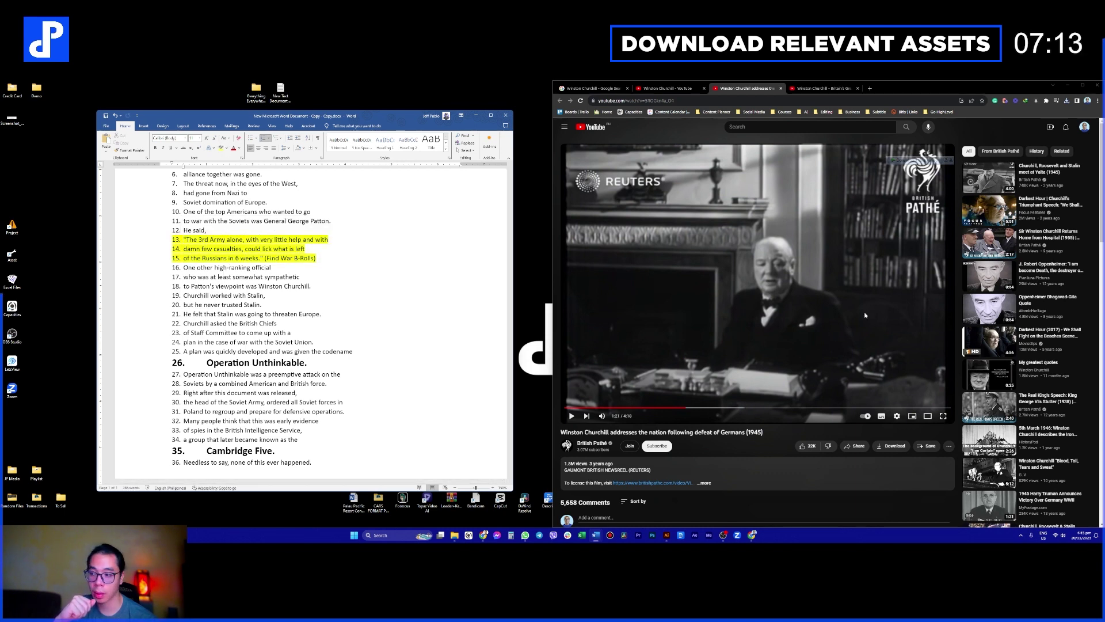
Step: Download the "Winston Churchill addresses the nation following defeat of Germans (1945)" video as an MP4 file
click(897, 417)
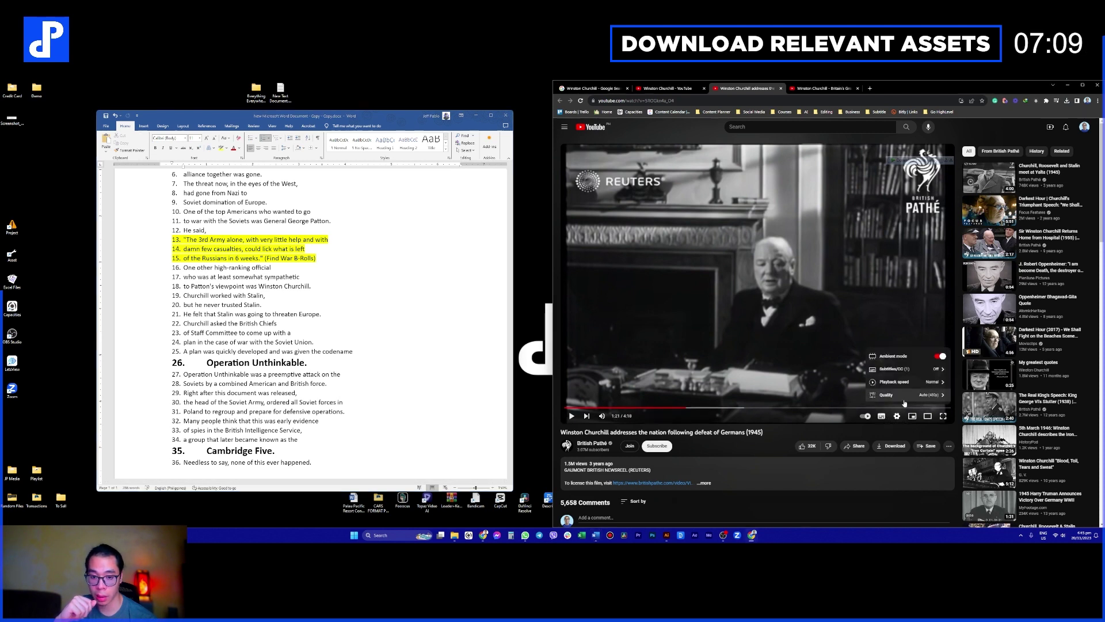
mouse_move(923, 167)
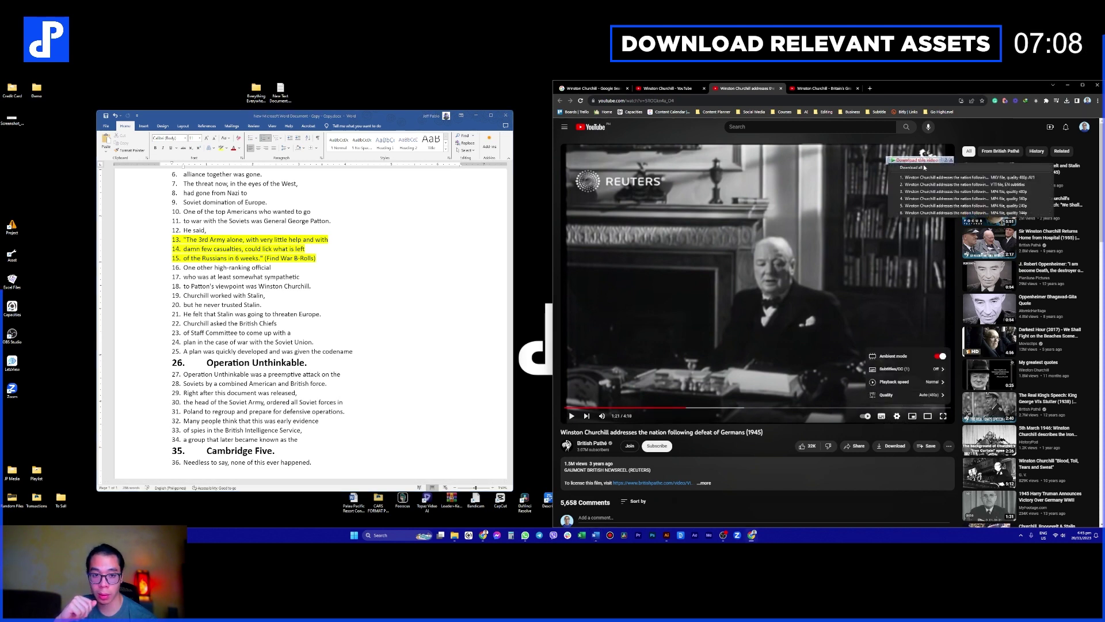
click(941, 193)
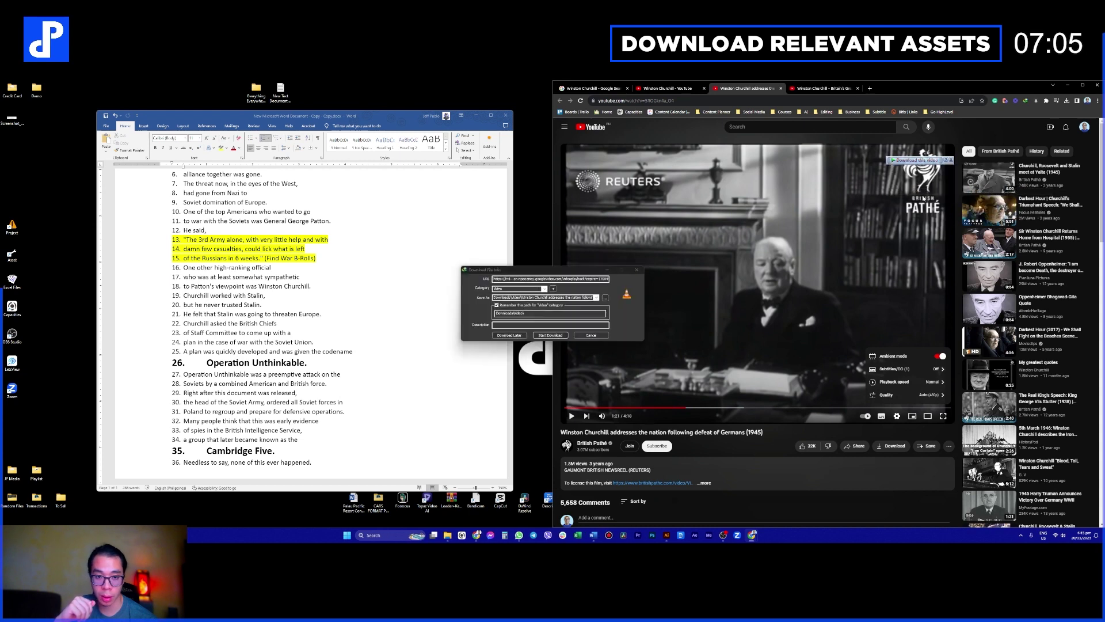
click(550, 335)
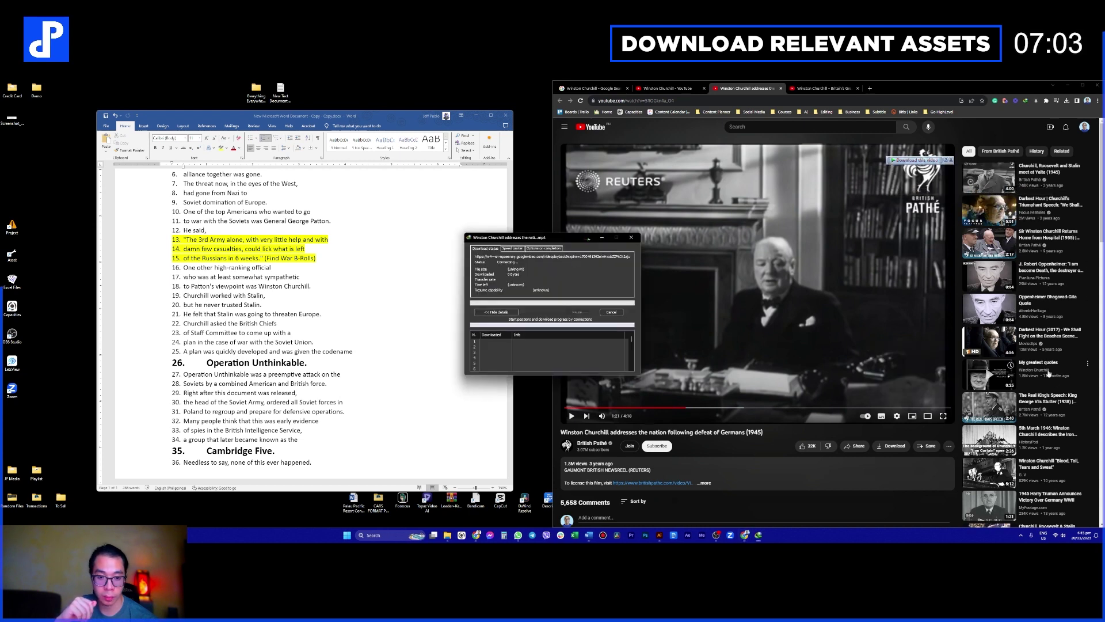
Step: Open the related War Archives video "Their Finest Hour": Winston Churchill Delivers Speech to House of Commons (1940) and download it as MP4
scroll(1062, 379, down, 5)
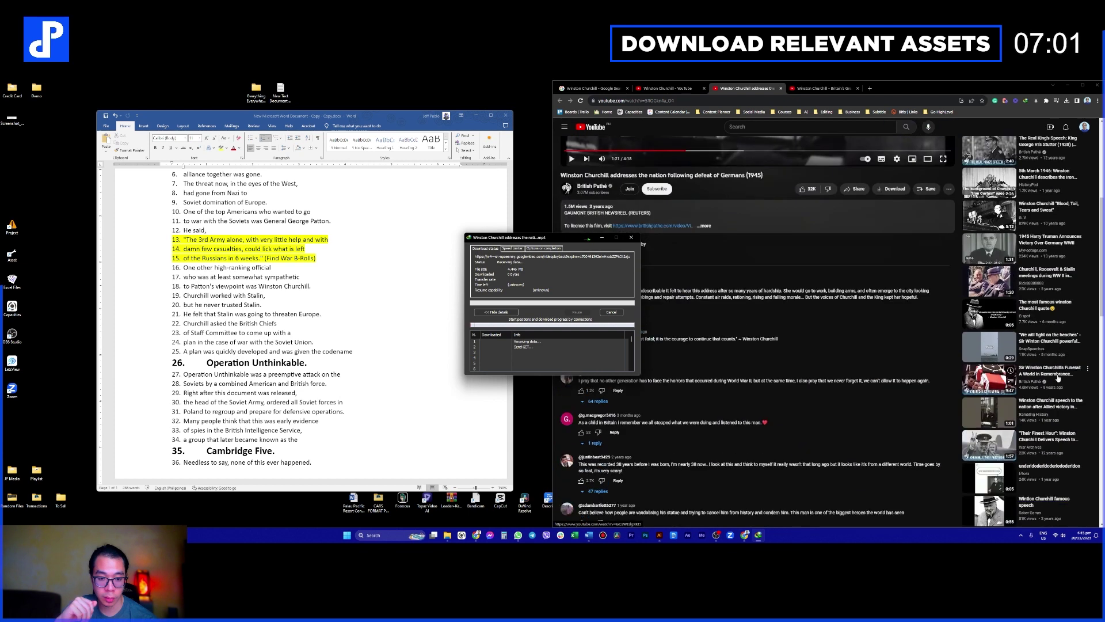
scroll(1057, 374, down, 3)
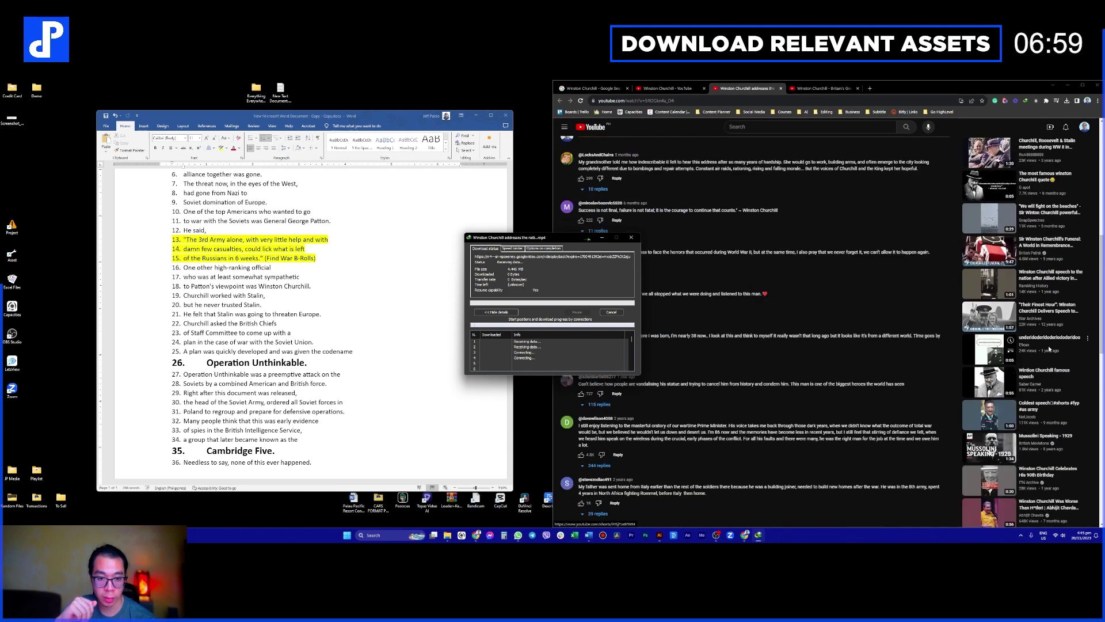
click(1046, 317)
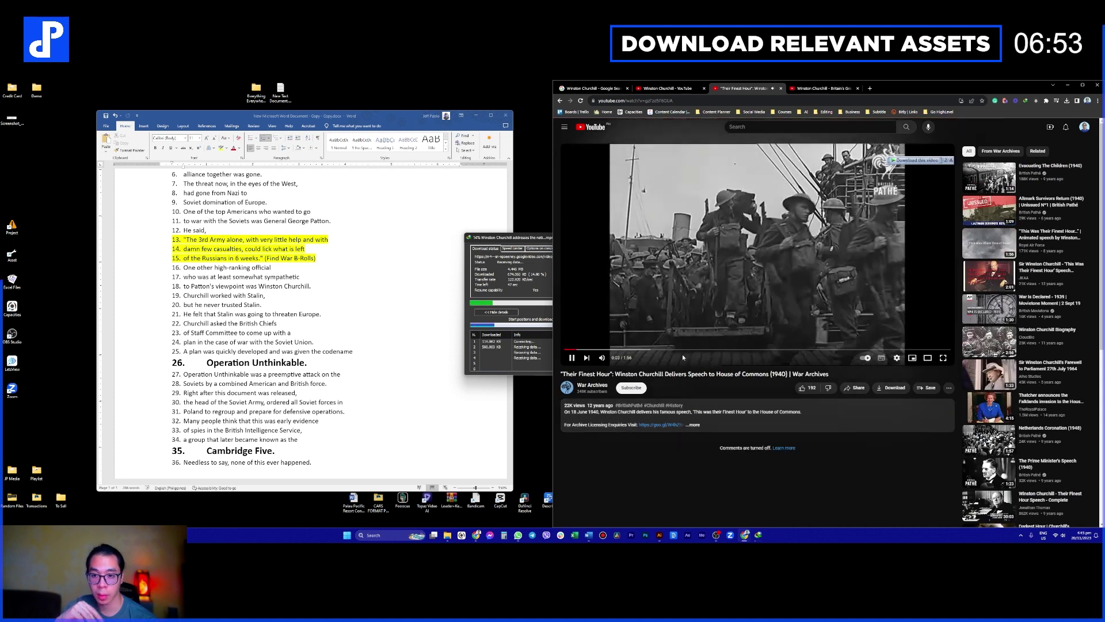
click(930, 161)
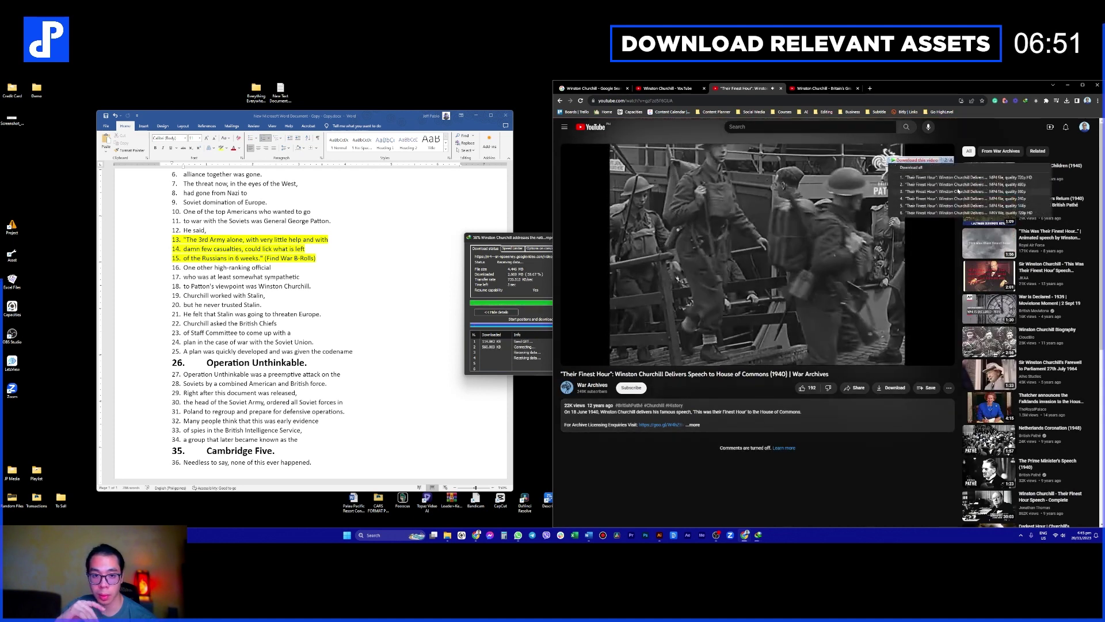
click(957, 185)
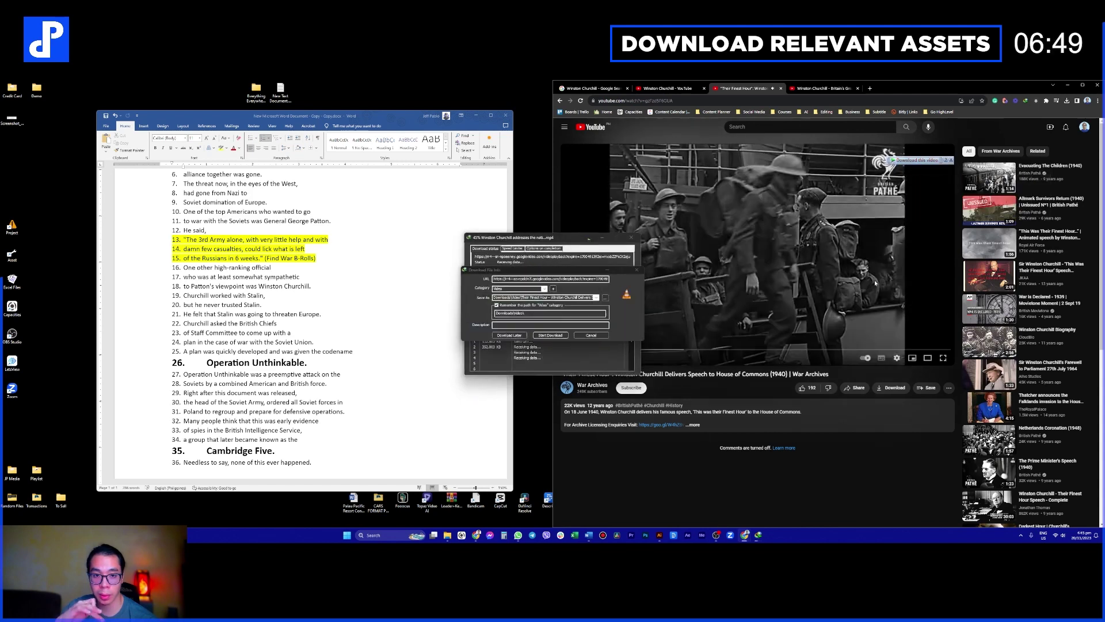
click(559, 334)
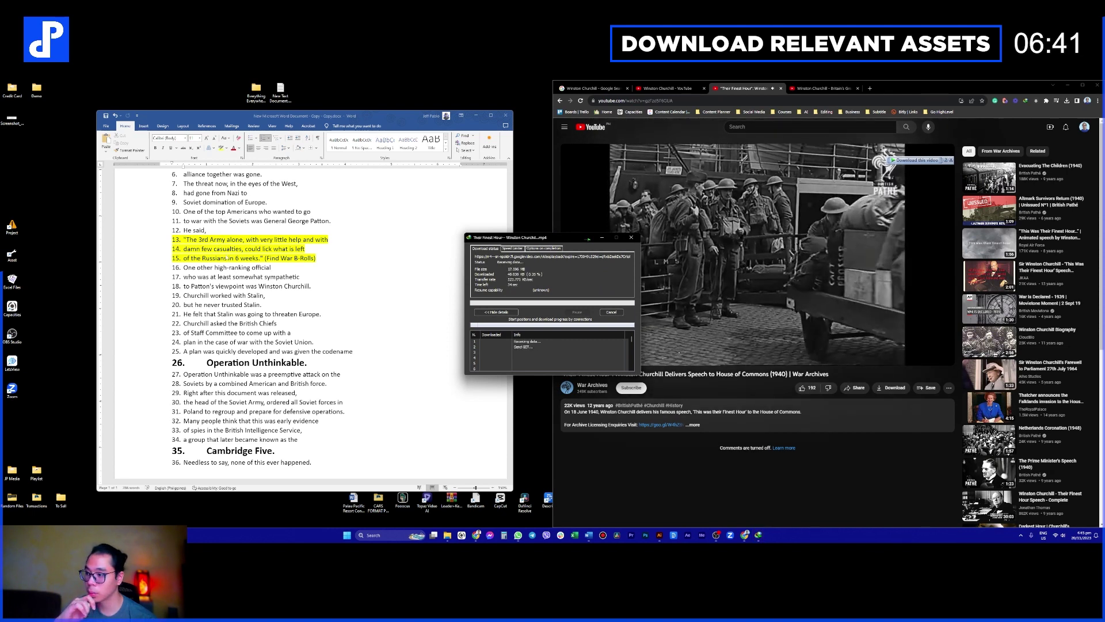
Step: Review the script lines from the highlighted quote through Operation Unthinkable and Cambridge Five, keeping the download progress window out of the way
drag(551, 237, 431, 257)
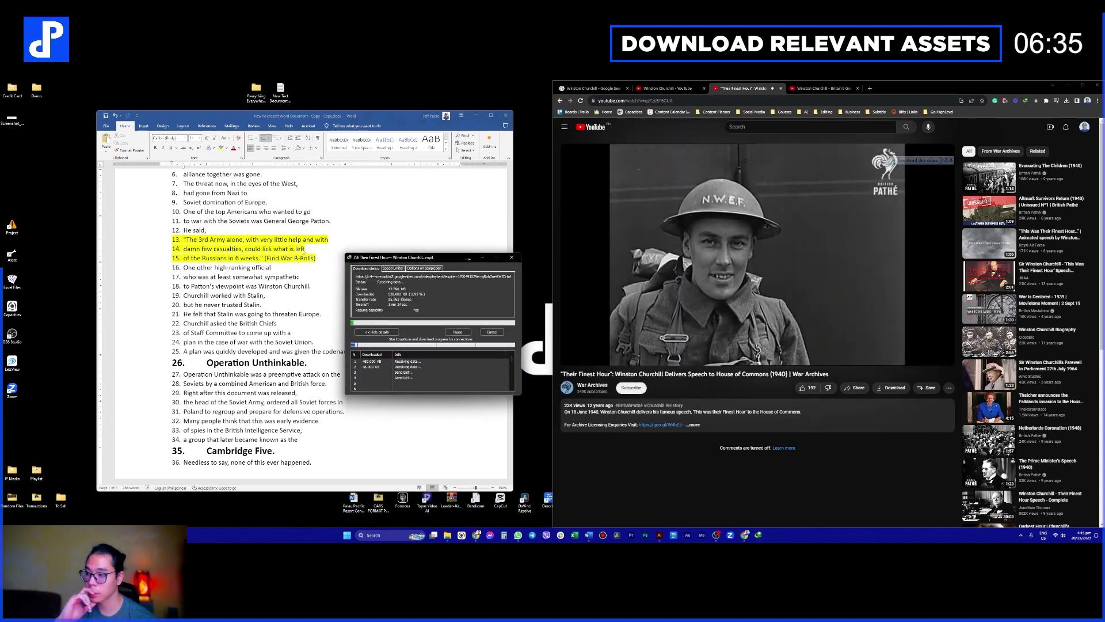
scroll(267, 298, up, 1)
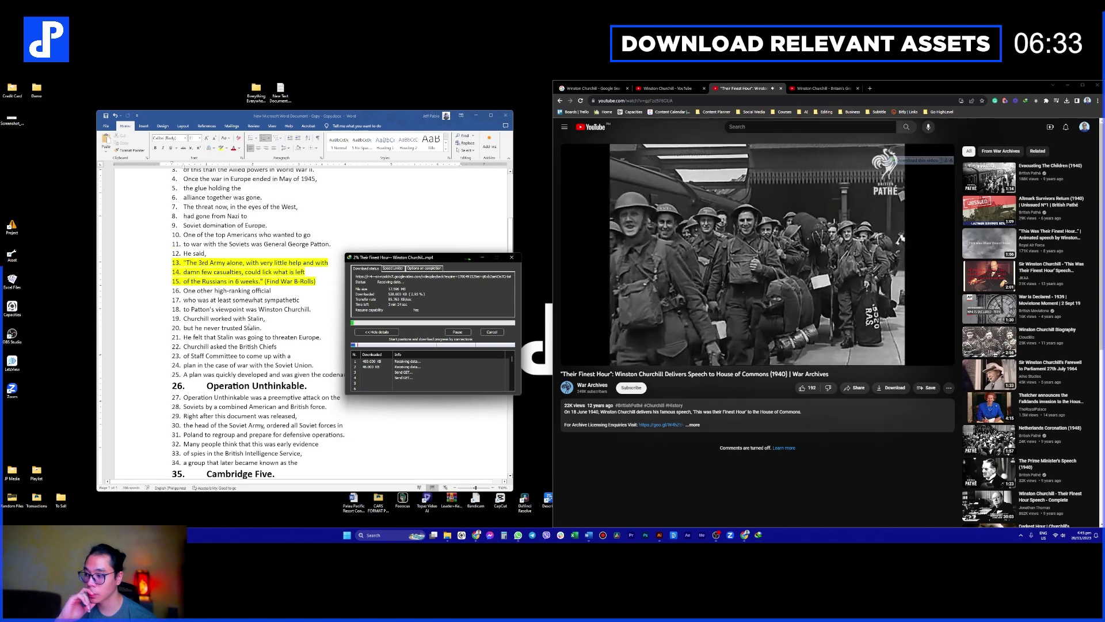
scroll(249, 327, down, 1)
scroll(257, 312, down, 1)
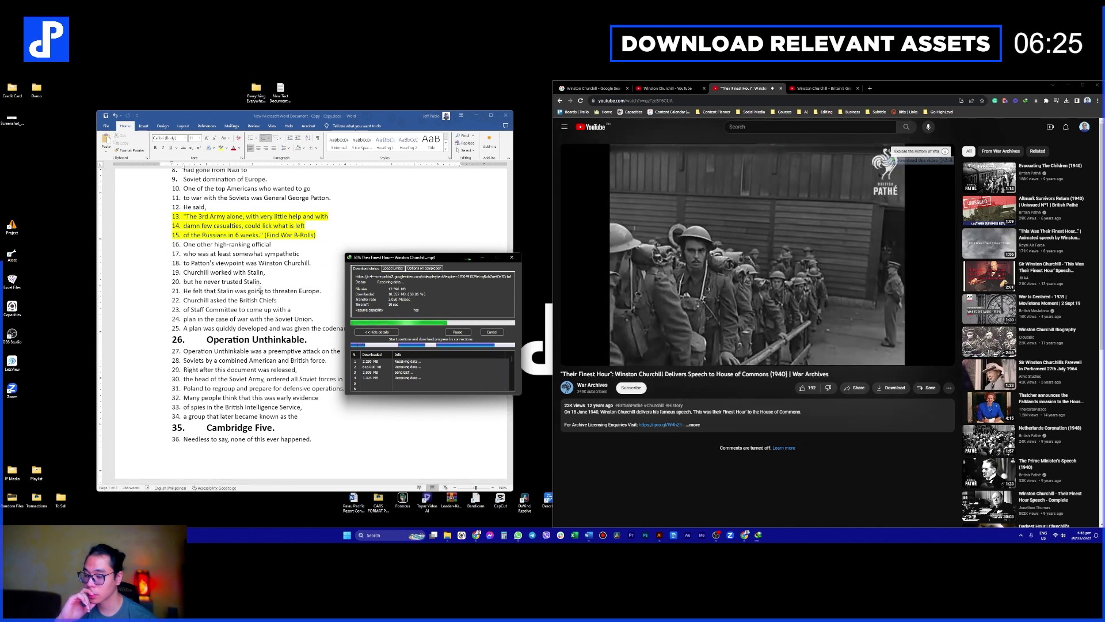
scroll(258, 289, down, 2)
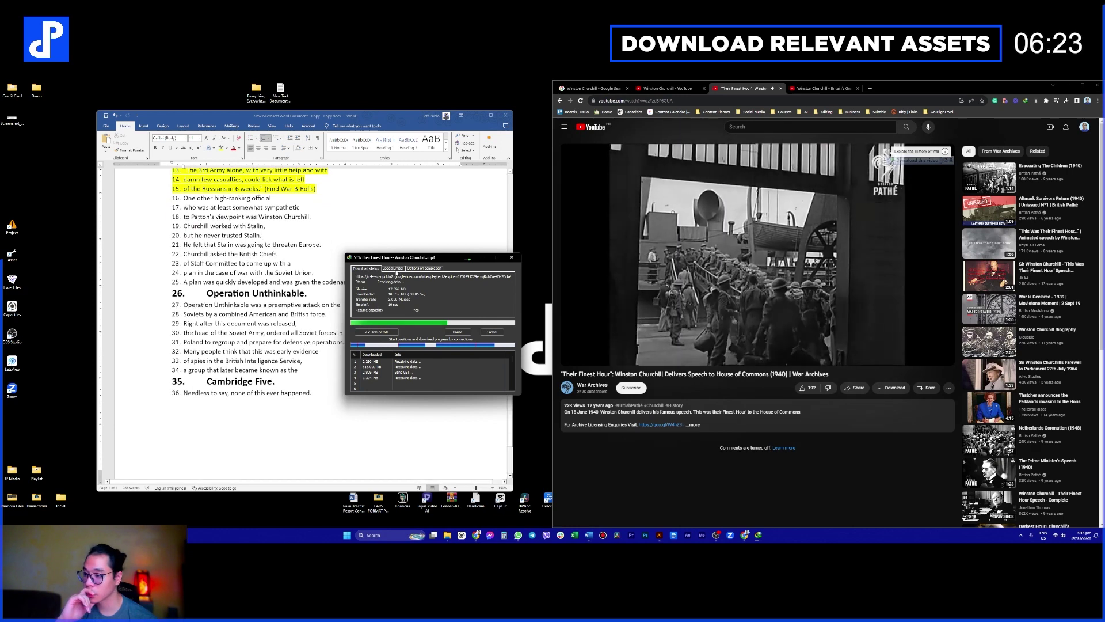
drag(409, 258, 475, 243)
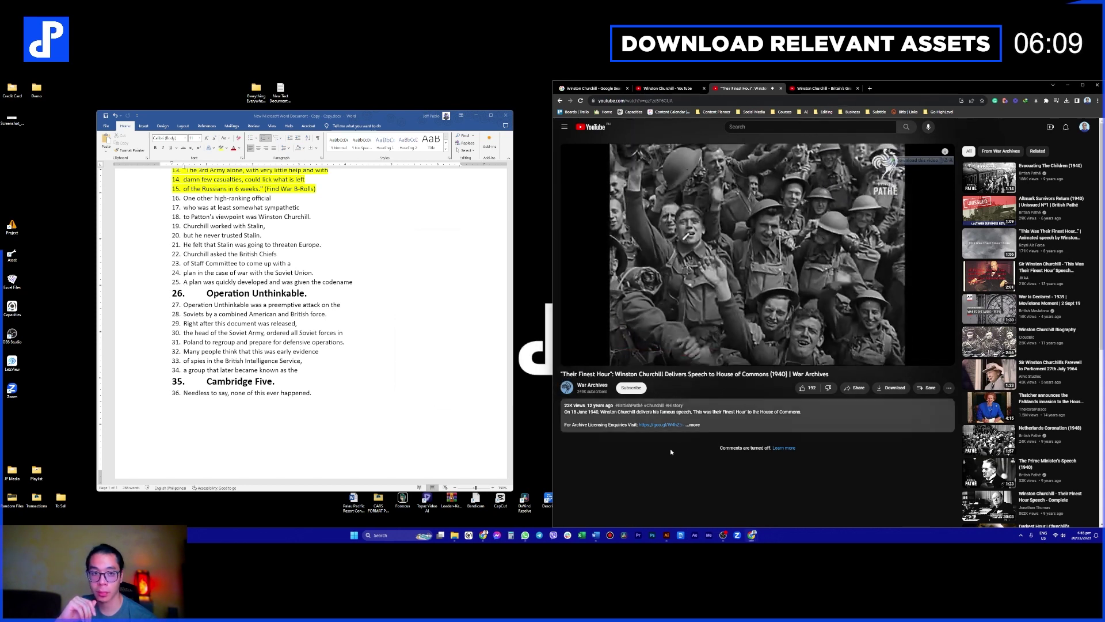
Step: Move the two downloaded Winston Churchill speech videos from the Video downloads folder into Elements > Winston Churchill, then put the file window away
mouse_move(455, 534)
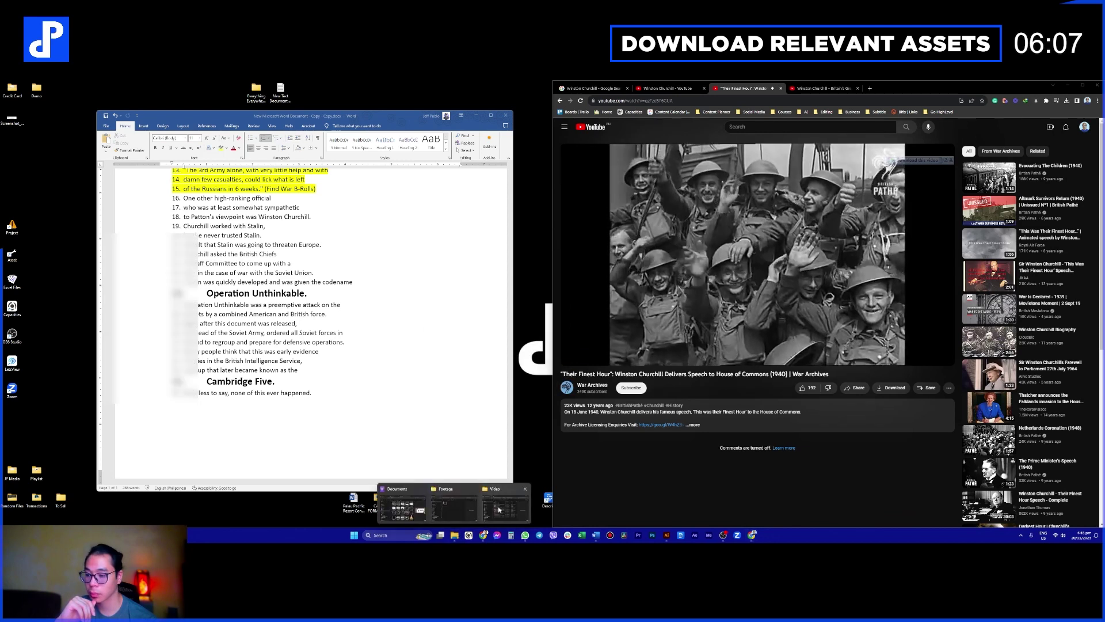
mouse_move(468, 511)
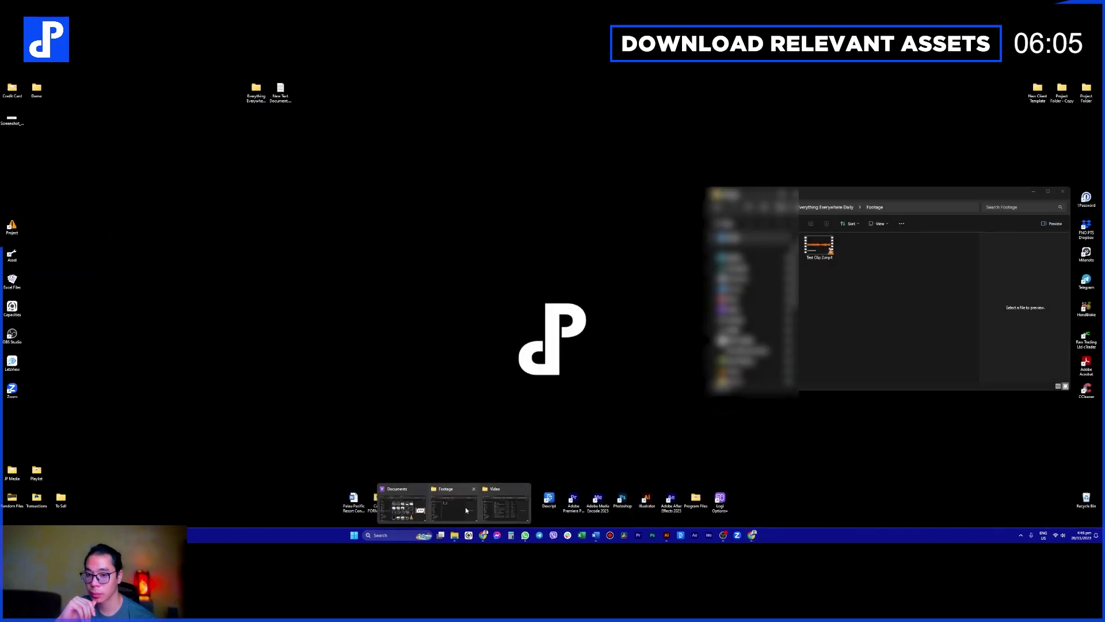
click(496, 511)
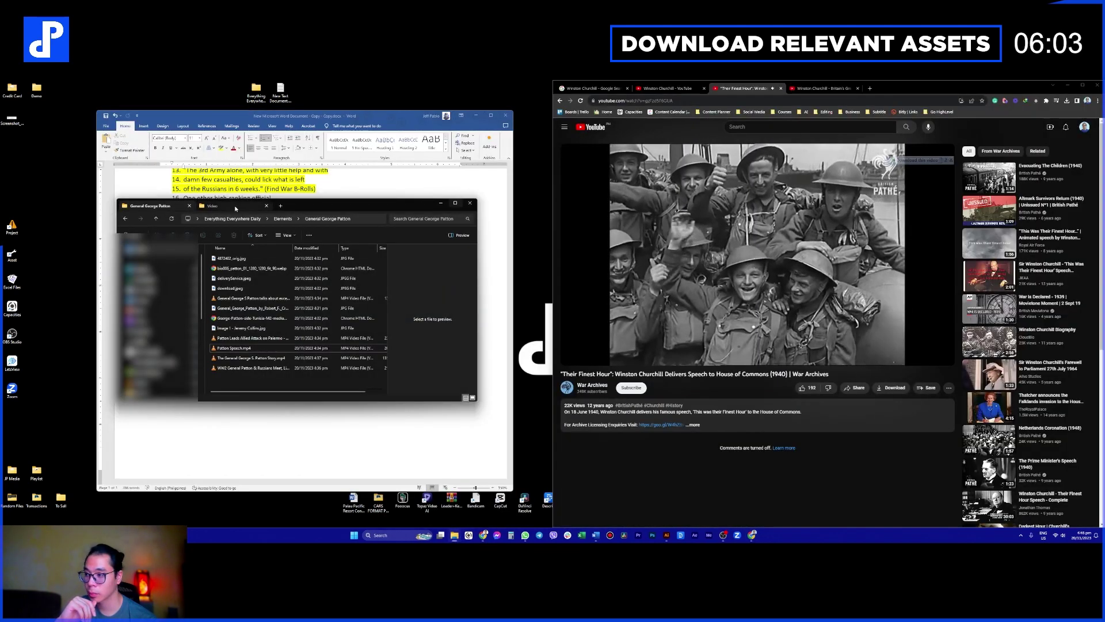
click(236, 207)
drag(332, 338, 208, 255)
click(156, 207)
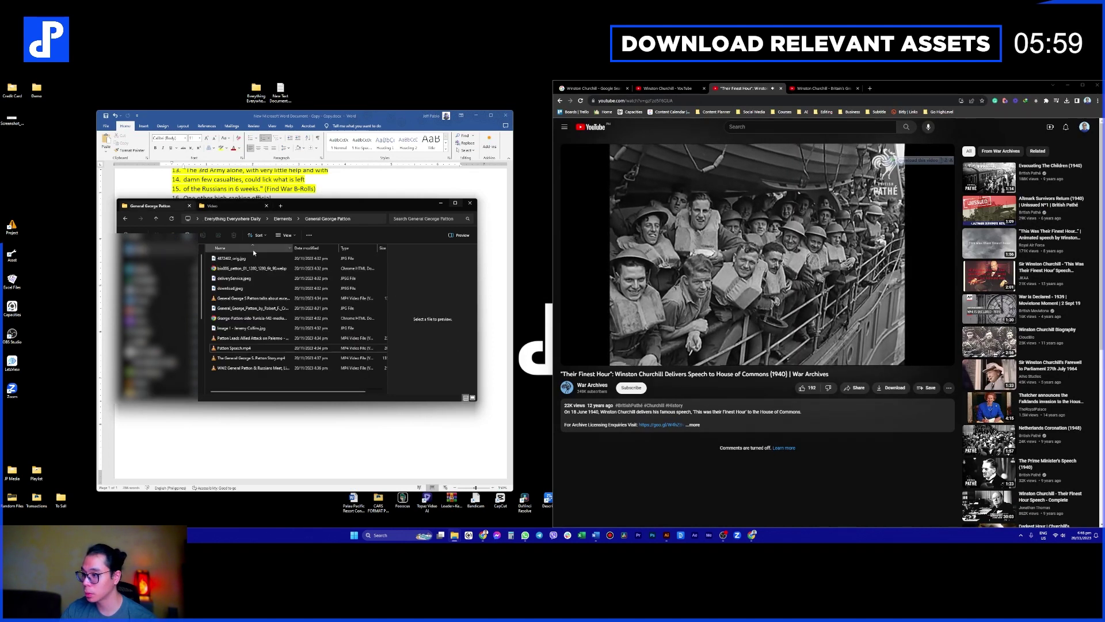
click(283, 219)
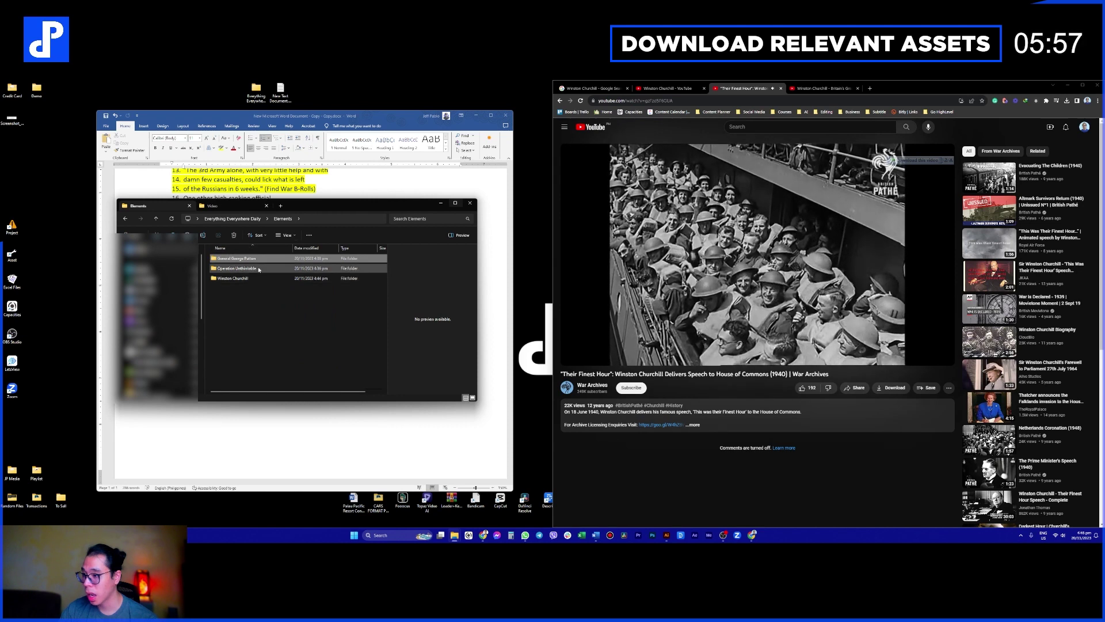
double_click(248, 278)
key(ctrl+v)
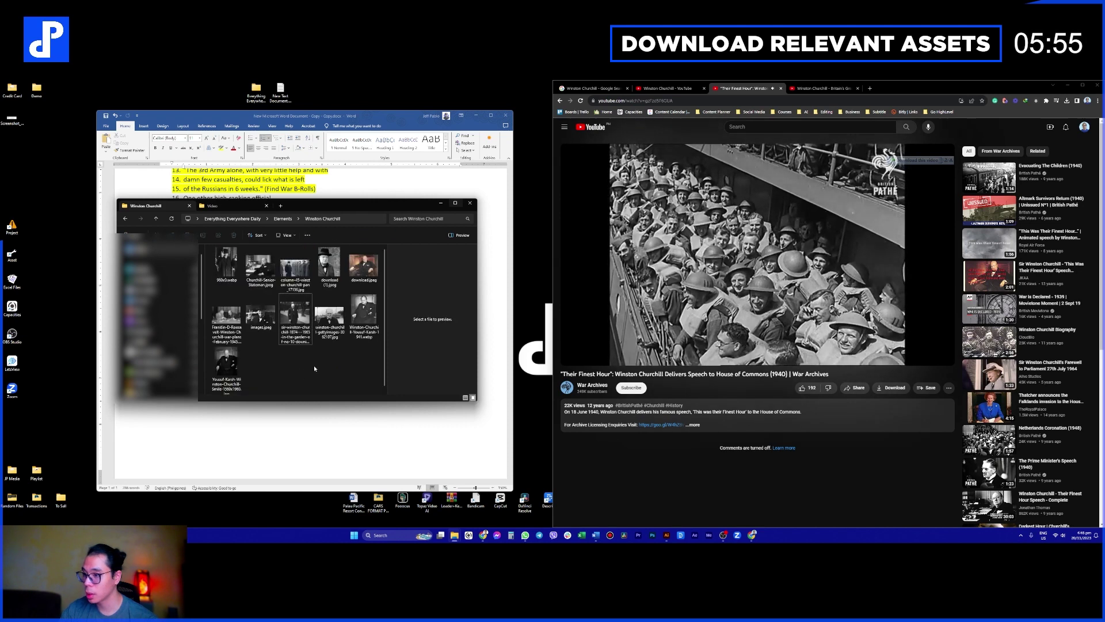
click(350, 367)
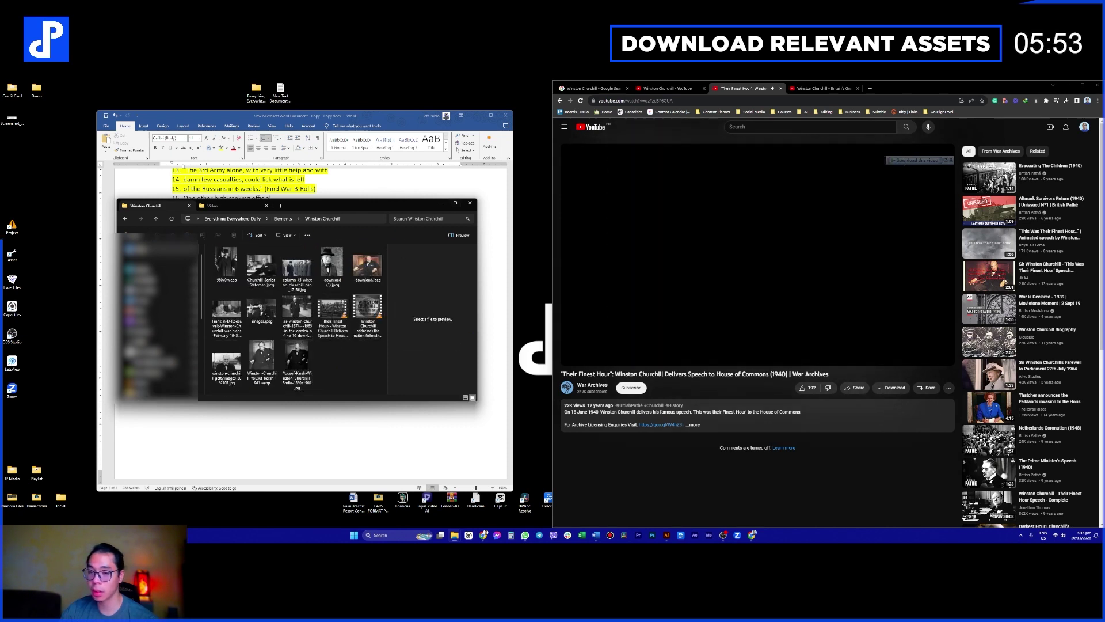
click(469, 203)
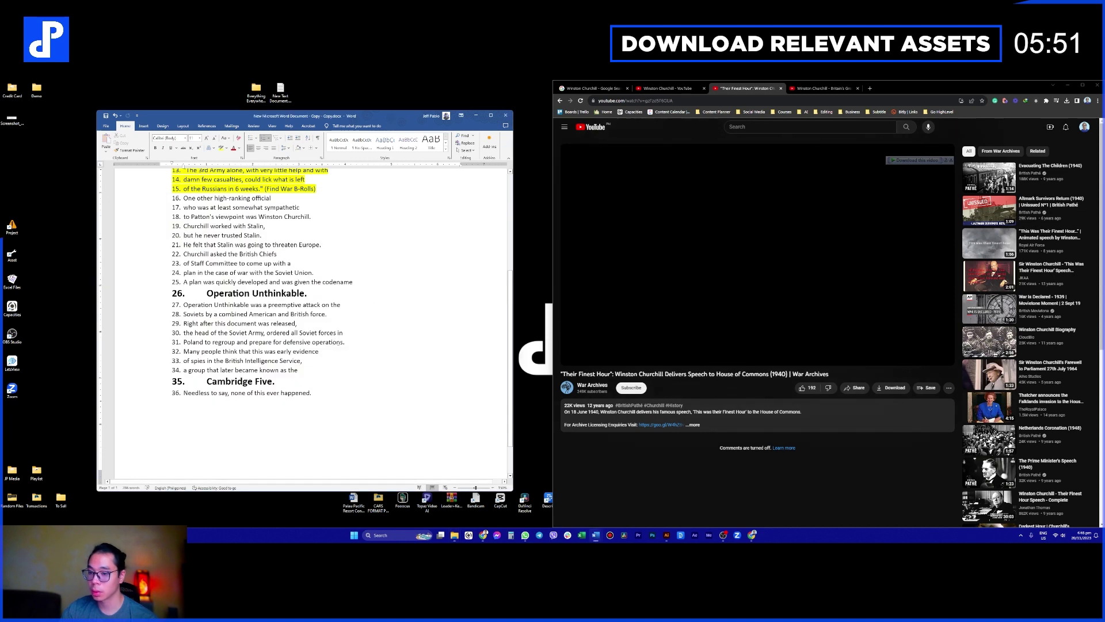
Step: Go back over the script from its opening lines and search YouTube for the line 24 term "Soviet Union"
scroll(281, 357, up, 6)
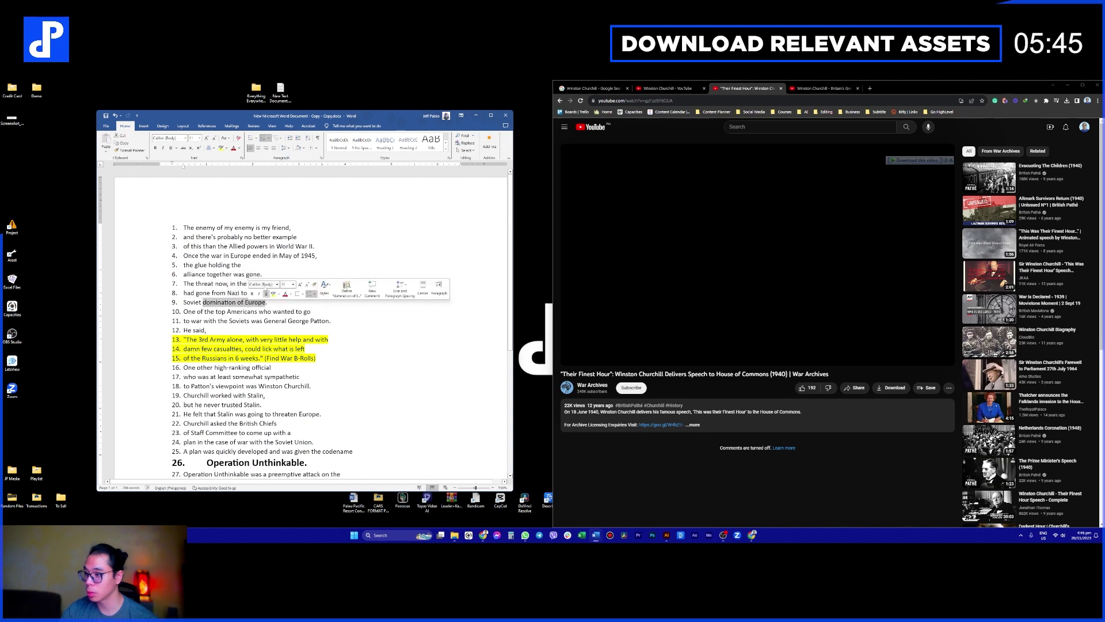
click(255, 265)
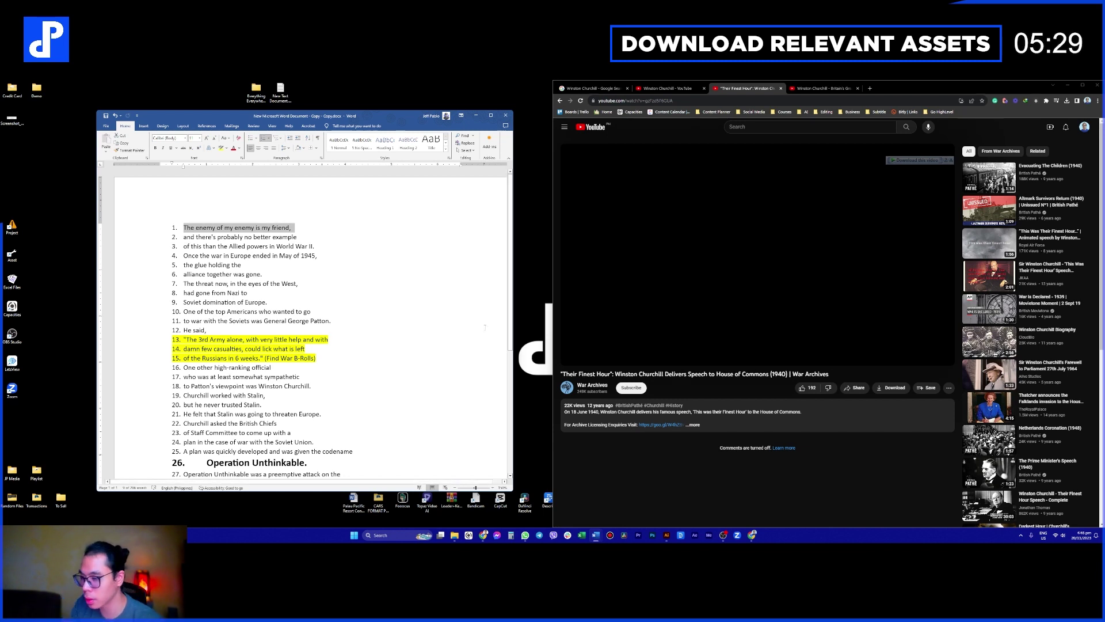
scroll(317, 359, down, 3)
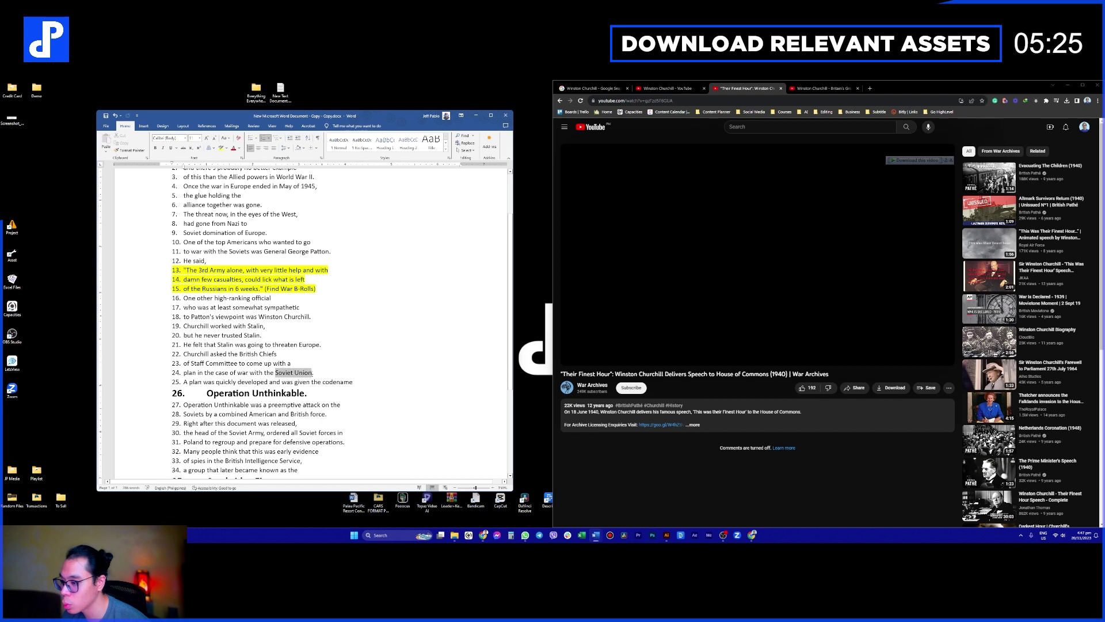
click(746, 126)
text(Soviet Union)
key(Return)
Step: Close the leftover Winston Churchill YouTube tabs, keeping the Soviet Union search results open
click(694, 90)
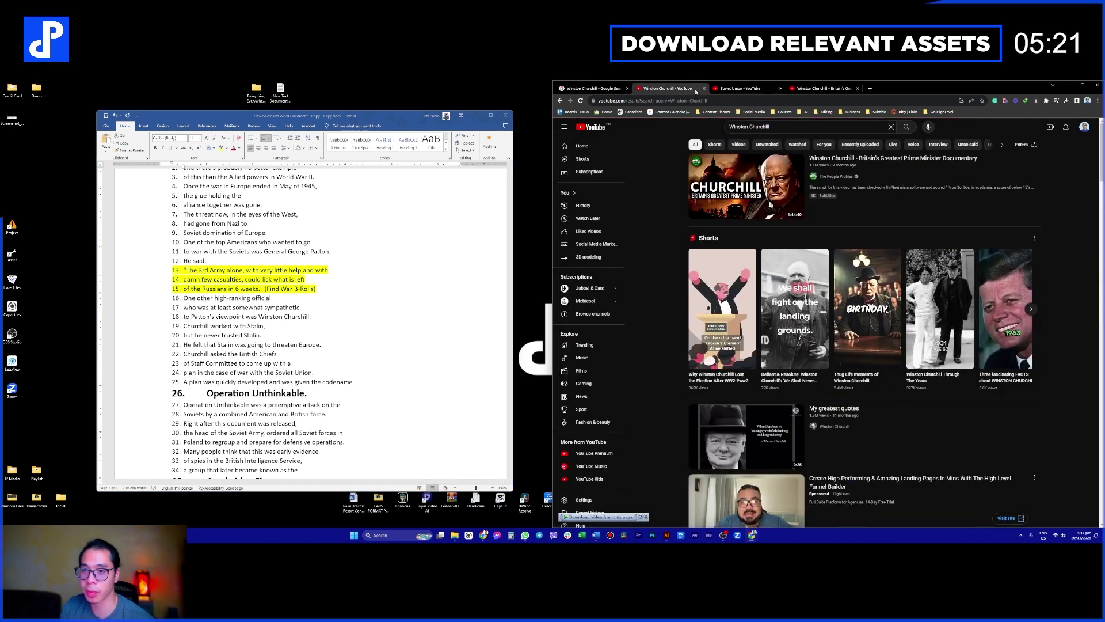
click(706, 89)
click(771, 91)
click(780, 89)
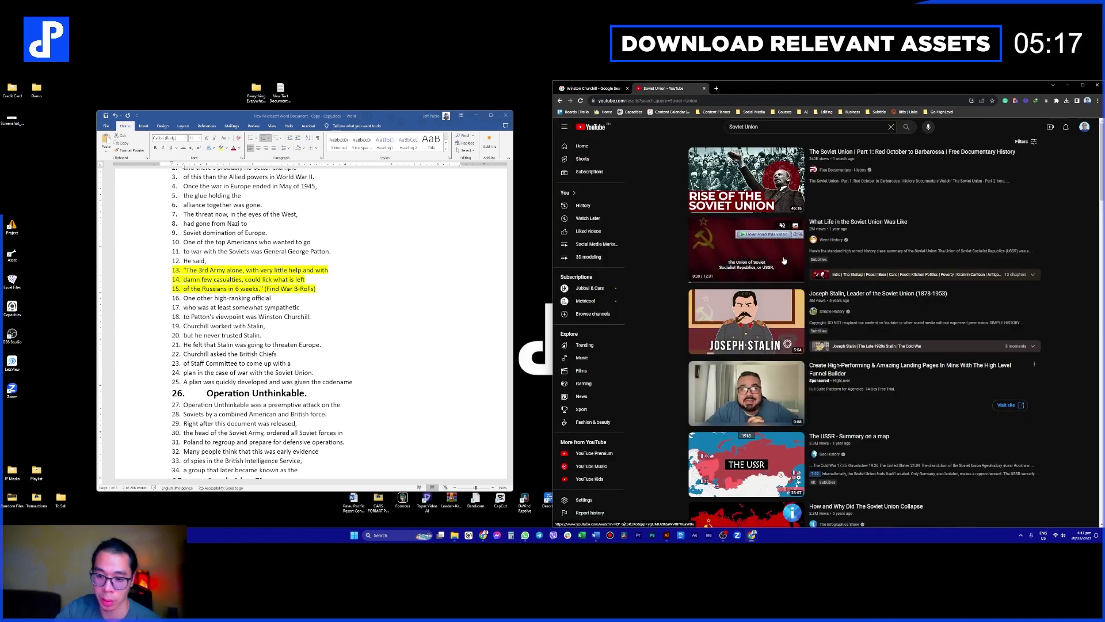
Step: Open "The Soviet Union | Part 1: Red October to Barbarossa" in a new tab and download it as a 720p MP4
mouse_move(784, 190)
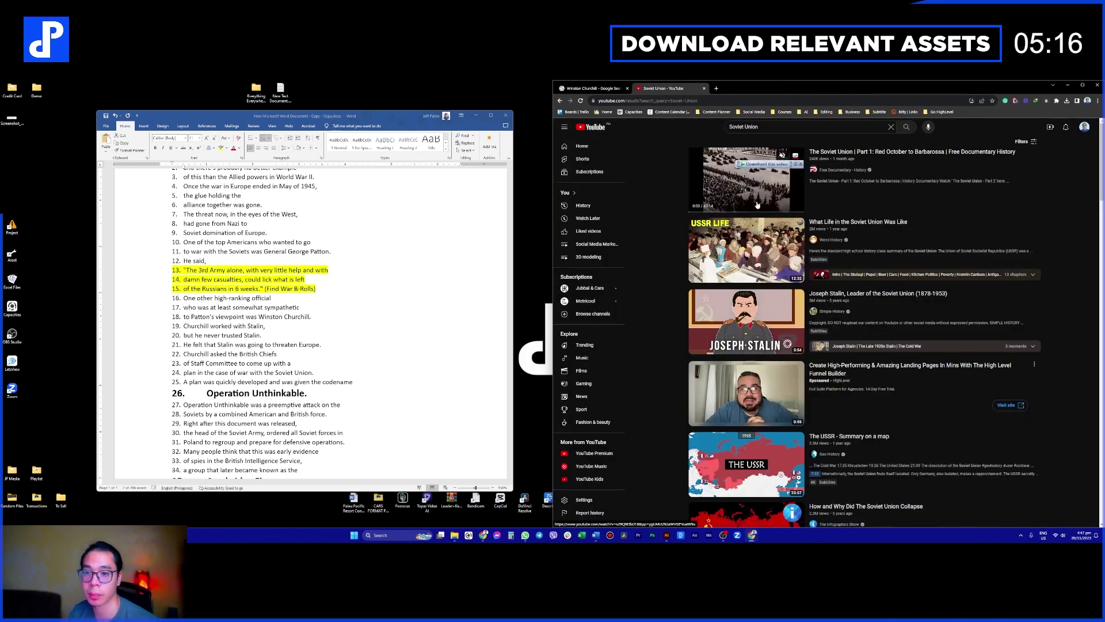
middle_click(783, 190)
click(730, 89)
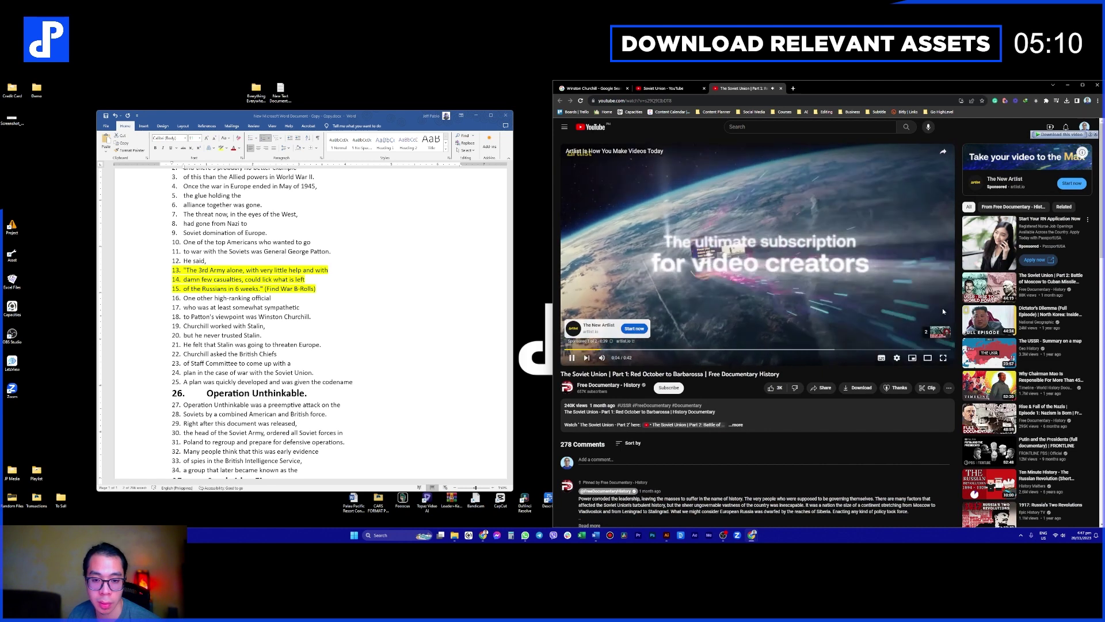
click(931, 333)
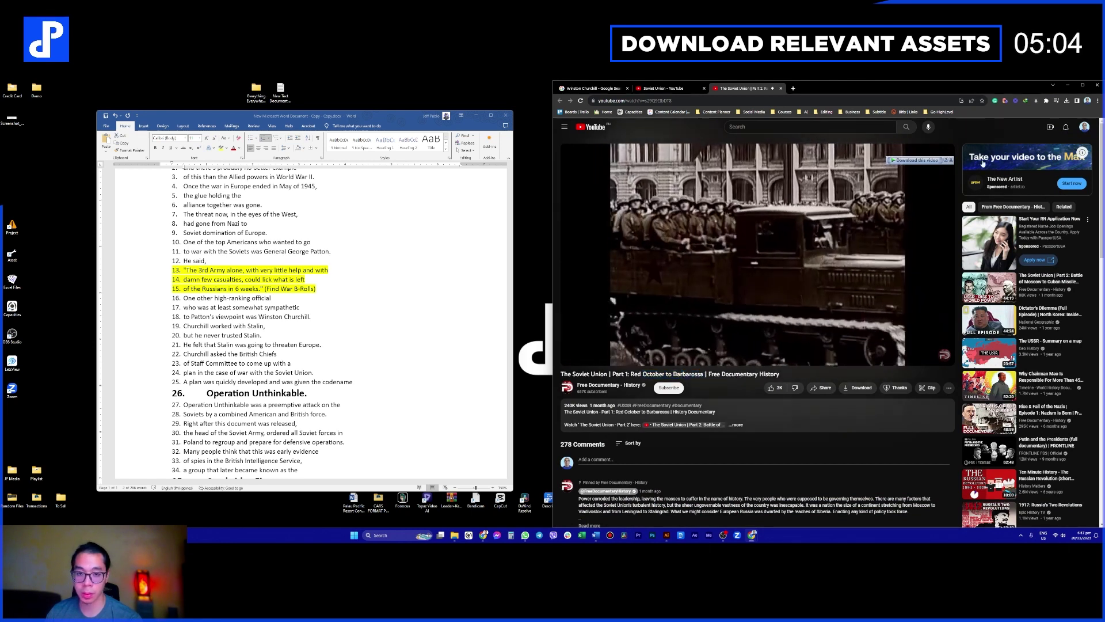
click(918, 160)
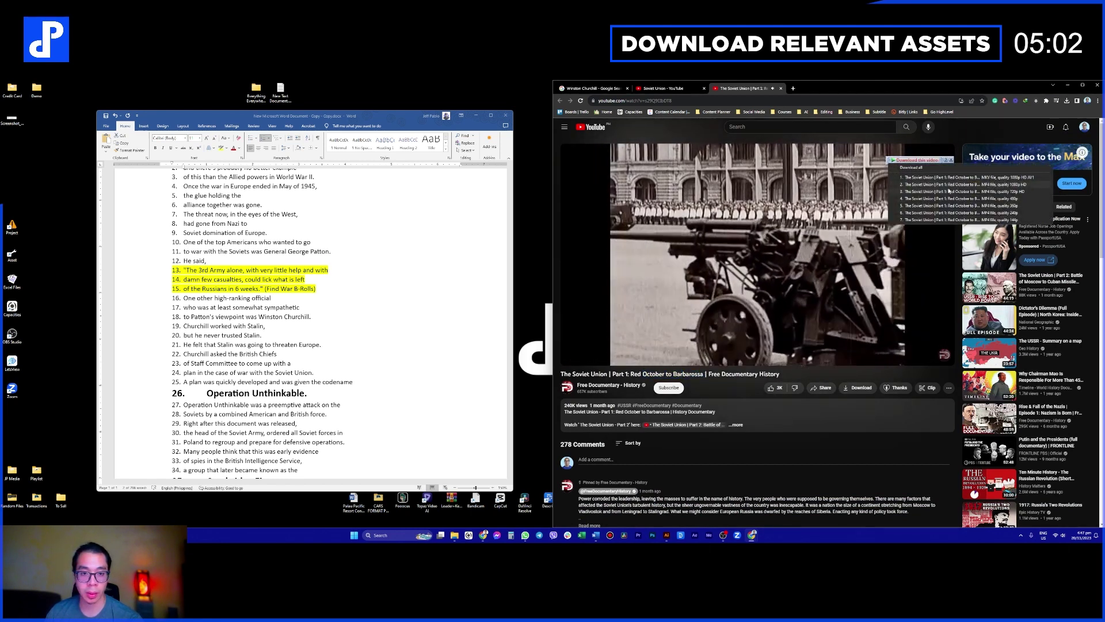
click(943, 193)
key(Return)
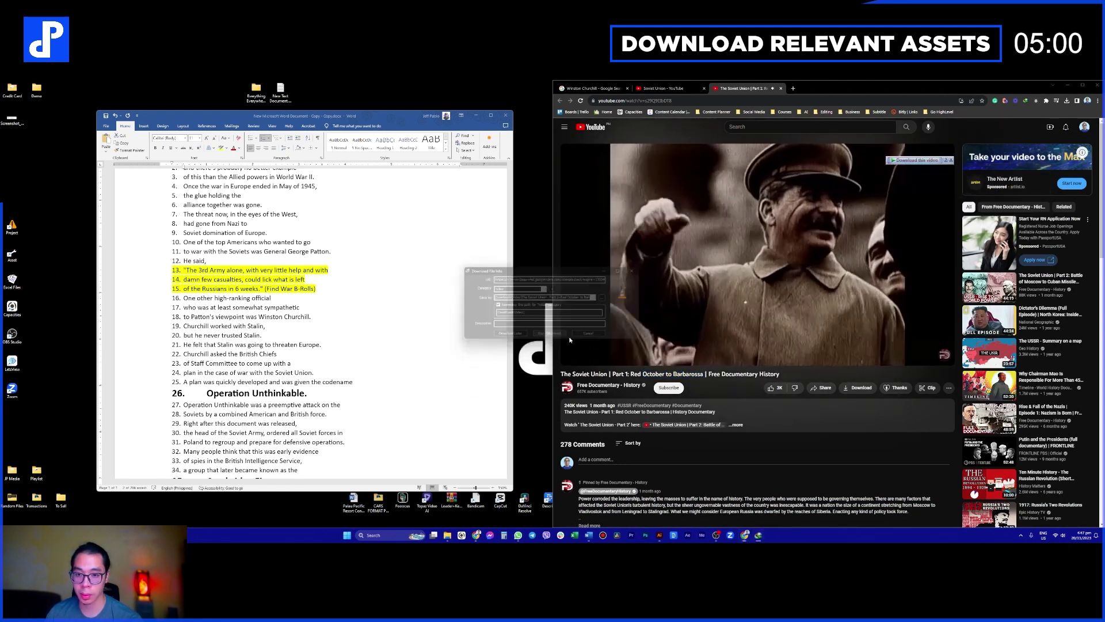
Step: Return to the Soviet Union results and refine the YouTube search to "Soviet Union footages"
click(668, 89)
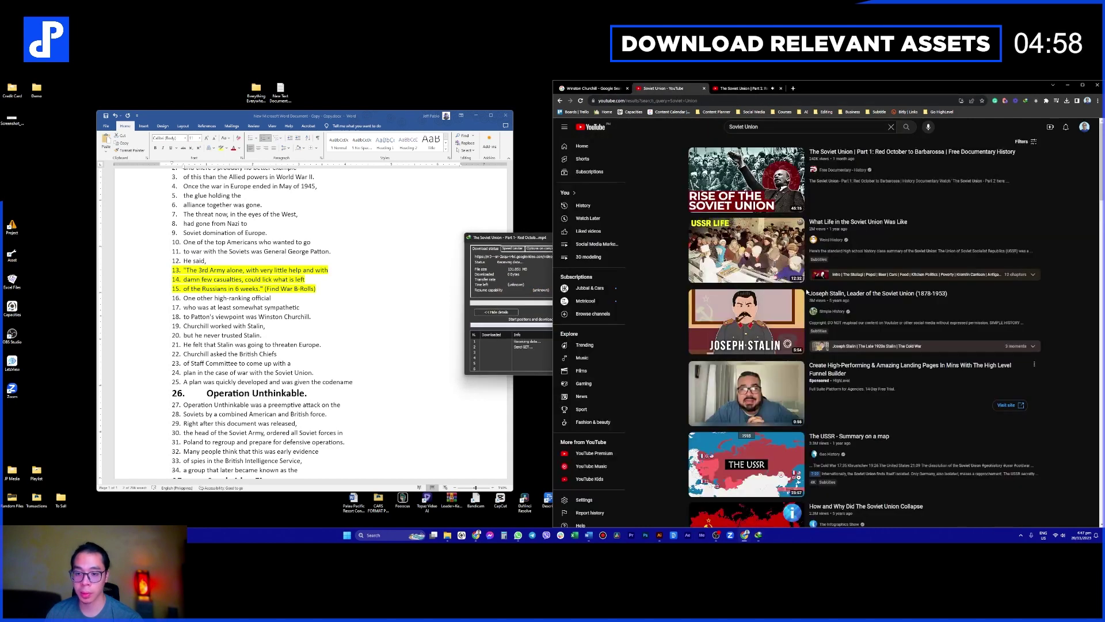
scroll(776, 346, down, 4)
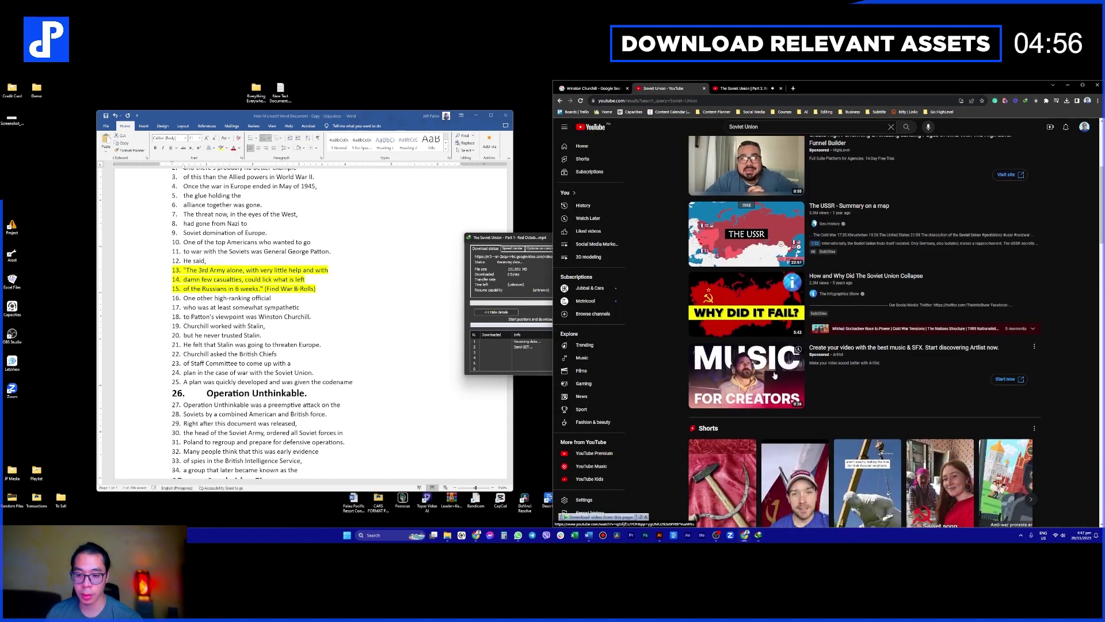
click(776, 130)
text(footages)
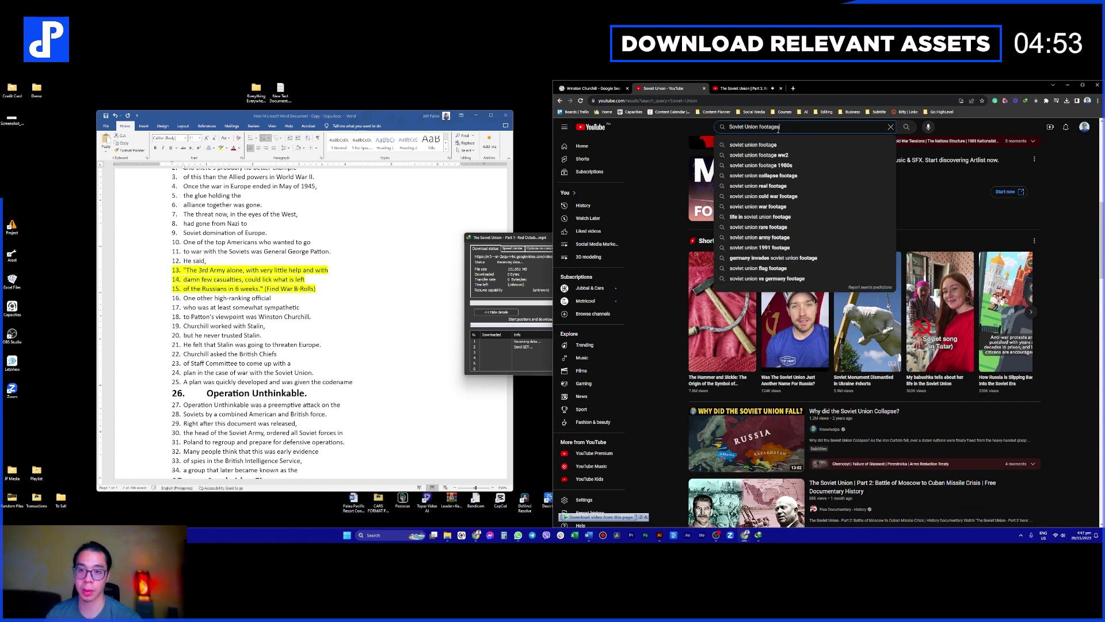
key(Return)
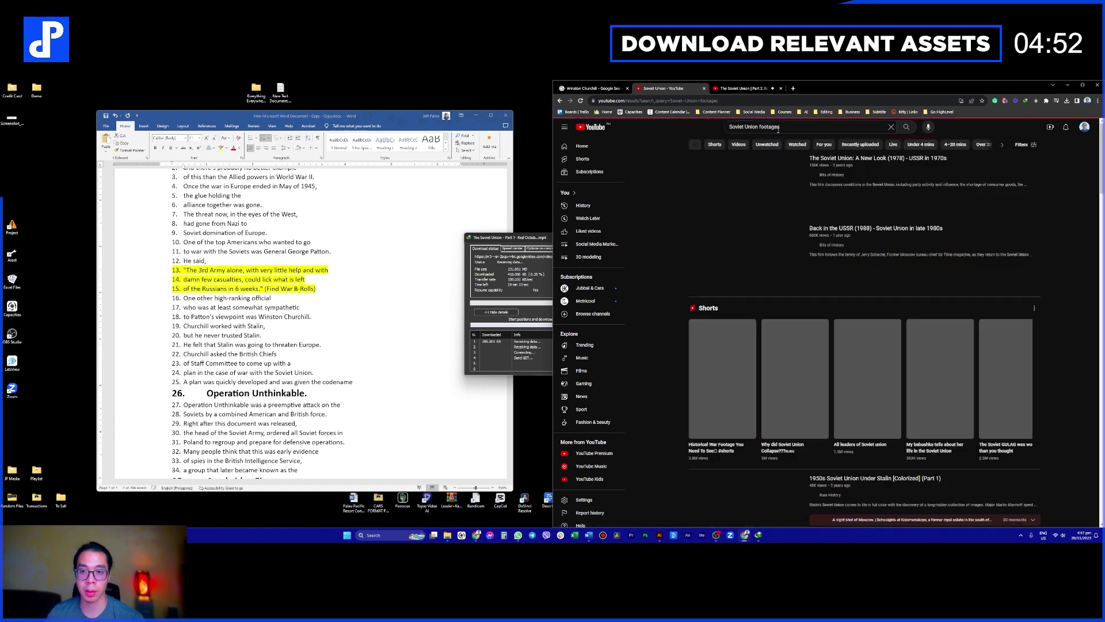
Step: Bring up the file window with the Documents and Compressed tabs and close its Videos tab
mouse_move(447, 535)
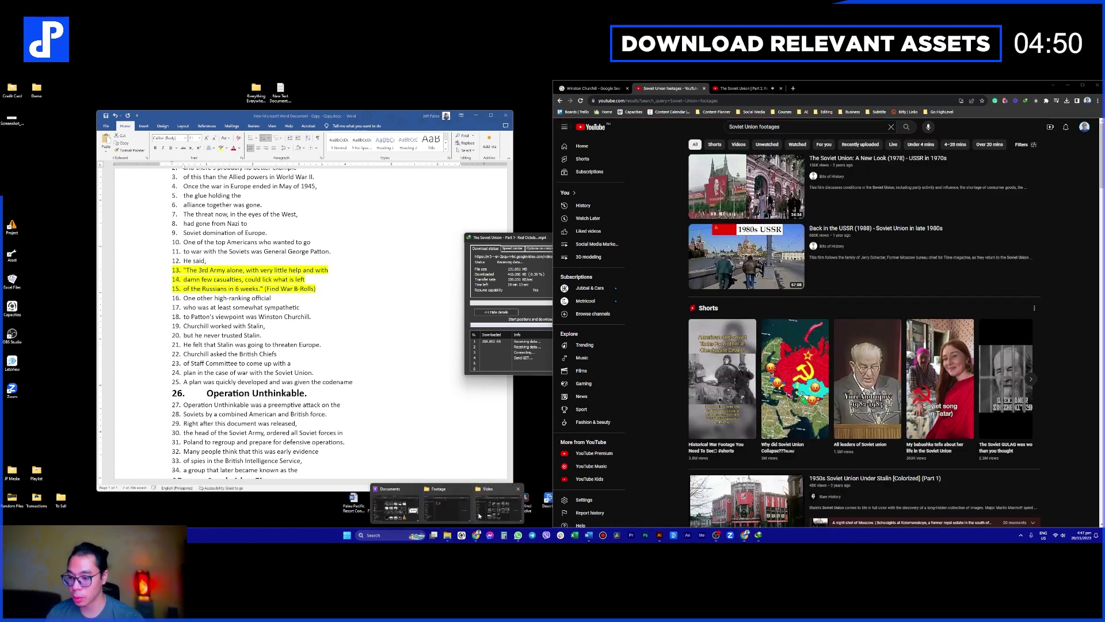
mouse_move(463, 512)
mouse_move(407, 510)
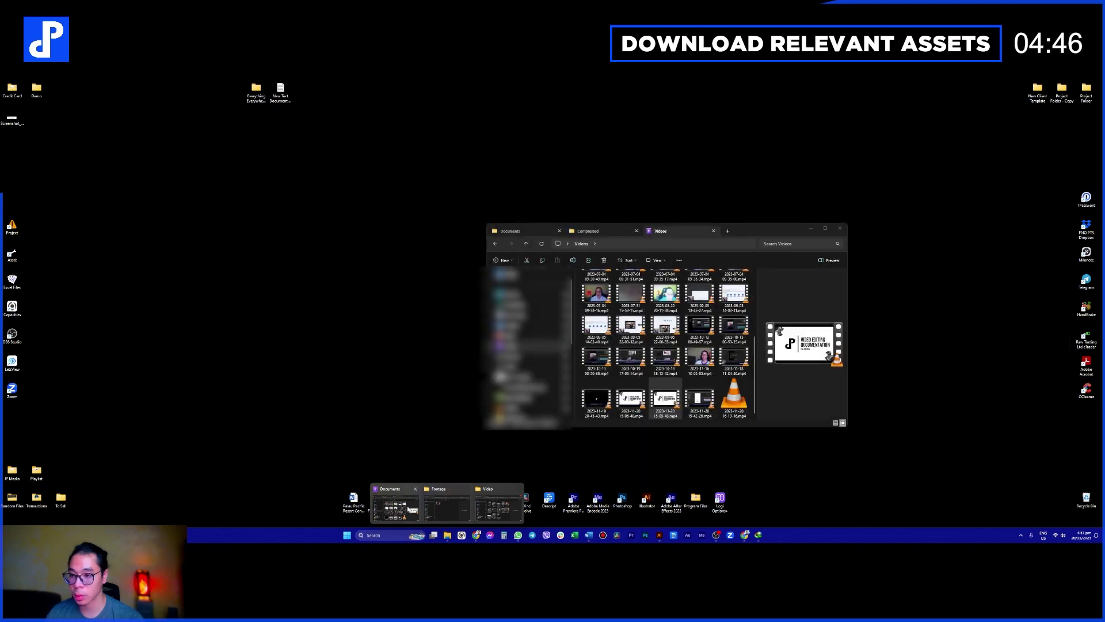
click(412, 509)
click(713, 231)
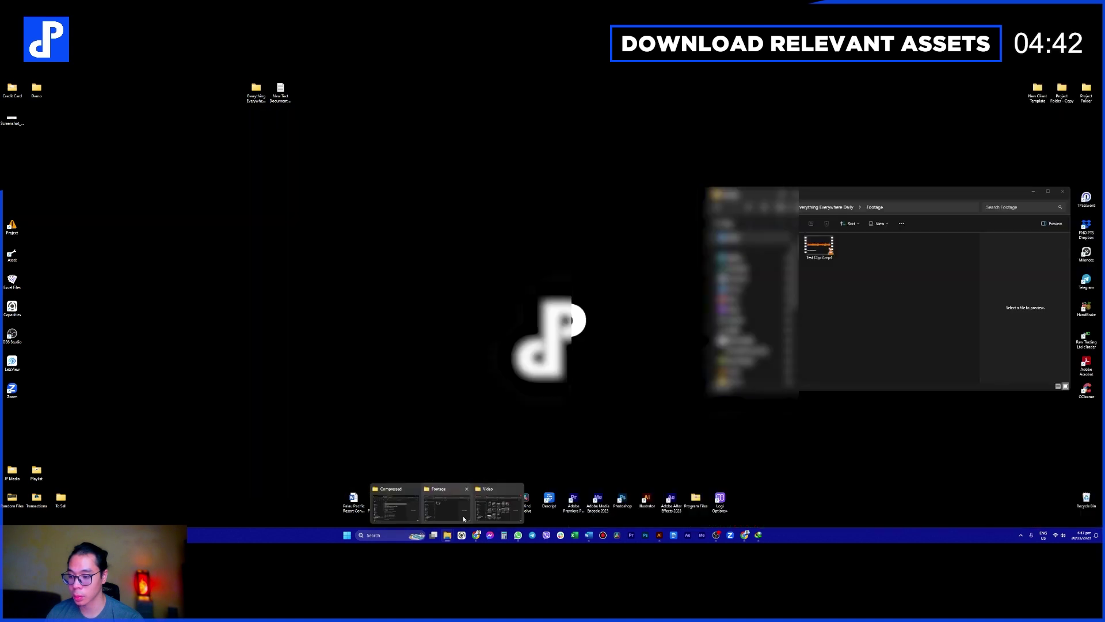
Step: Create a "Soviet Union" folder inside Elements and open it, moving the Compressed downloads window clear of it
click(505, 515)
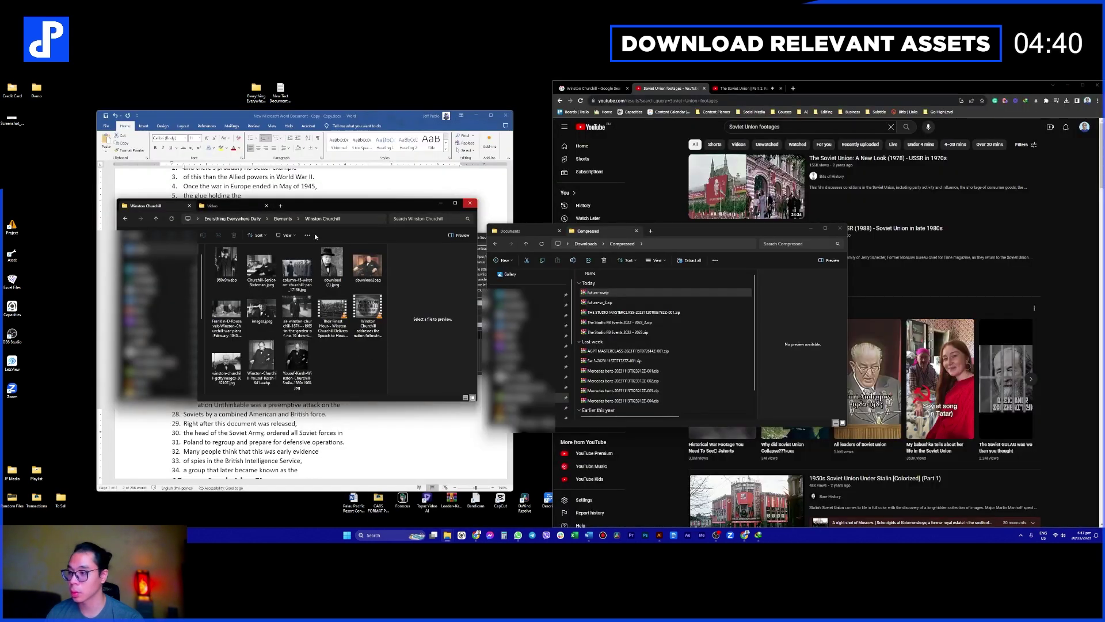
click(278, 220)
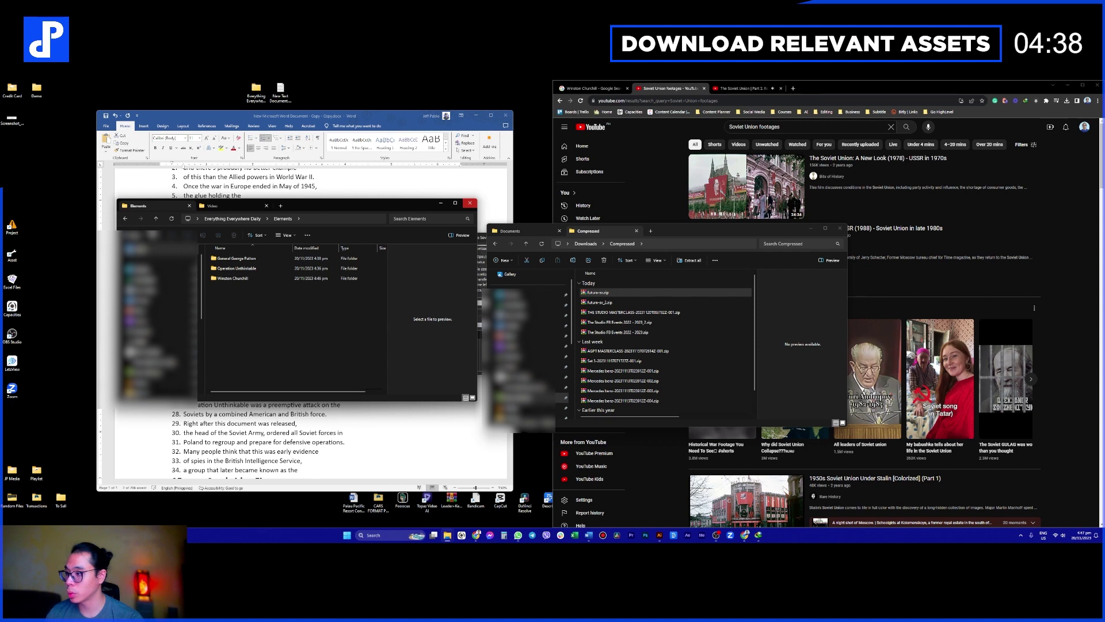
click(742, 88)
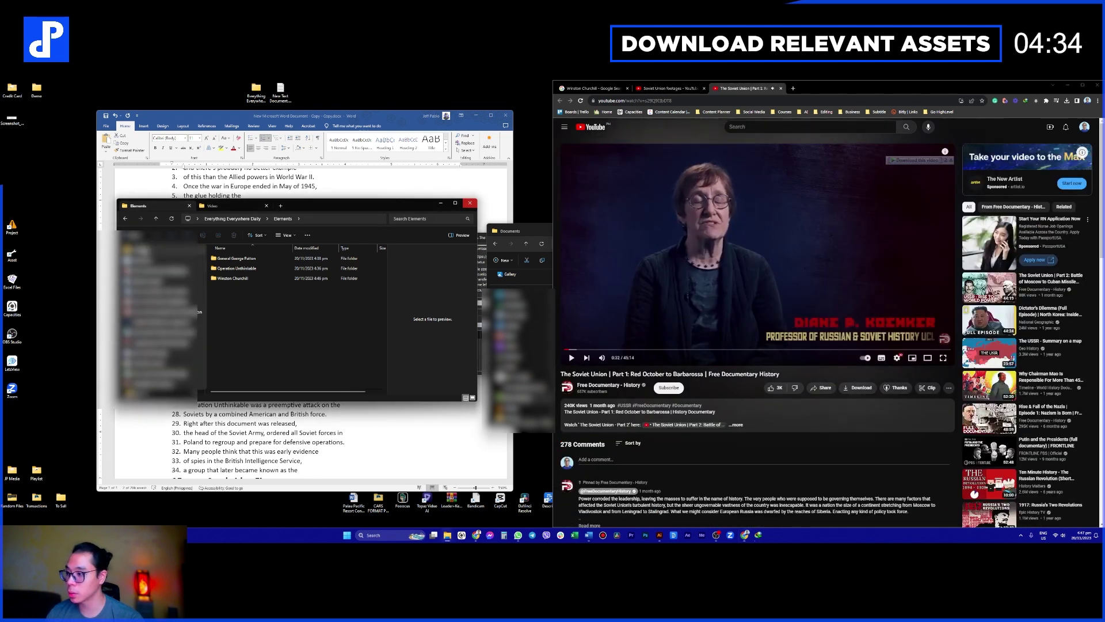
click(251, 315)
key(ctrl+shift+n)
click(271, 318)
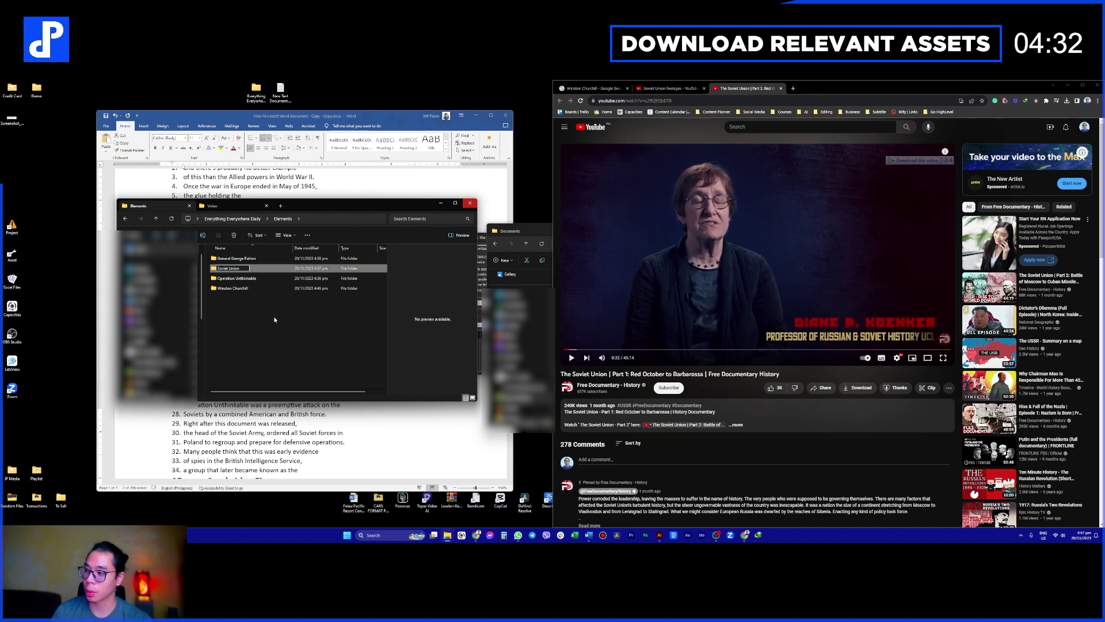
double_click(272, 278)
click(519, 235)
drag(519, 235, 412, 288)
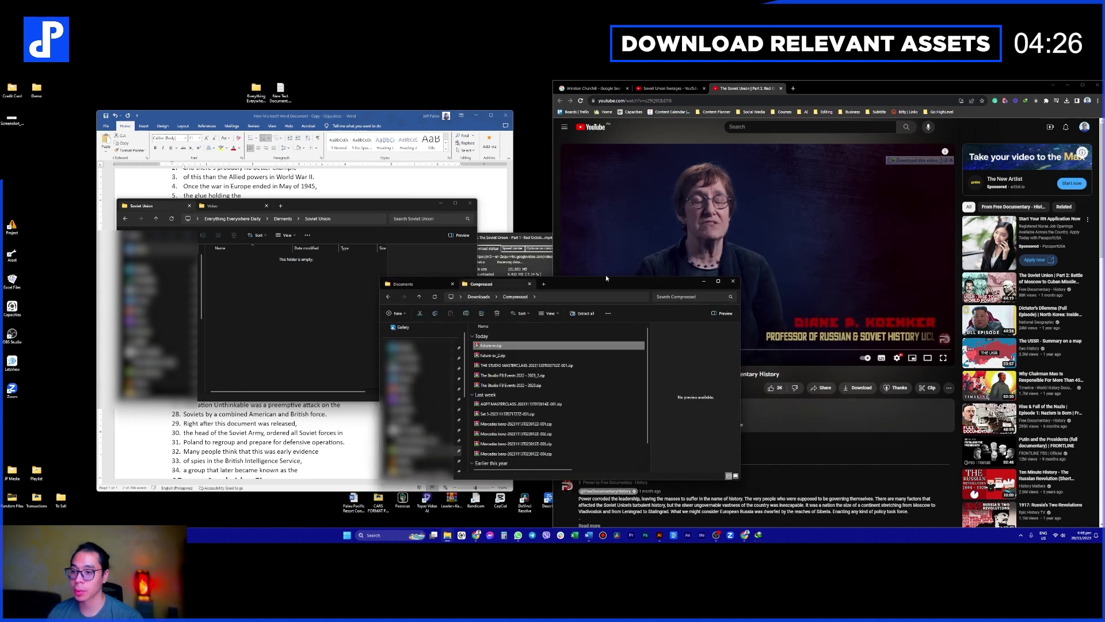
Step: Return to the "Soviet Union footages" results and briefly check the video "Back in the USSR (1988) - Soviet Union in late 1980s"
click(675, 240)
click(786, 261)
click(672, 88)
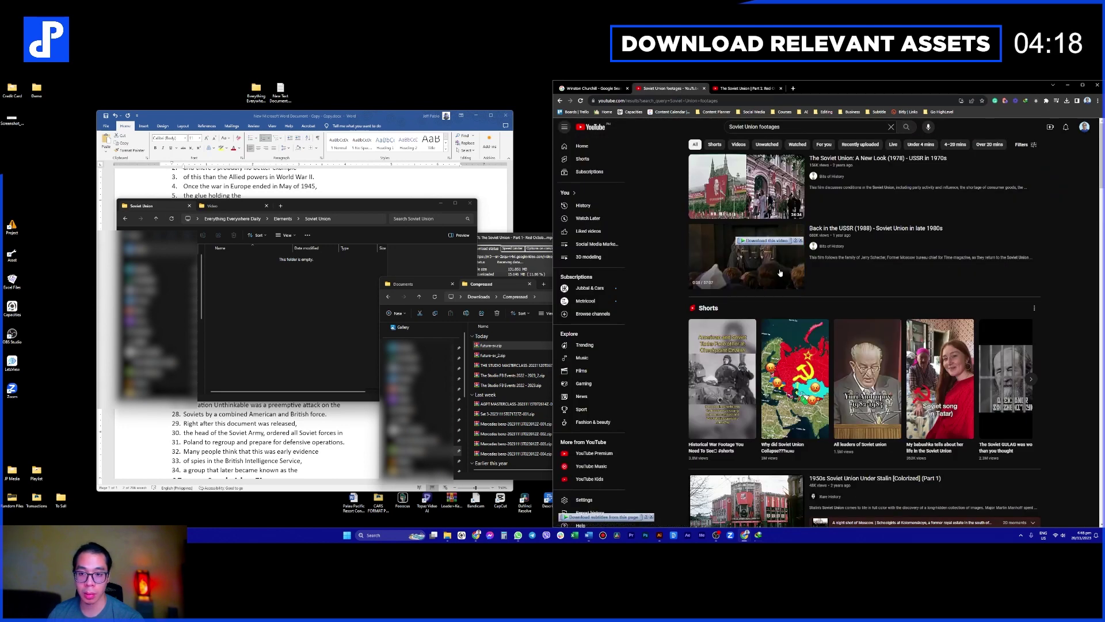
click(796, 248)
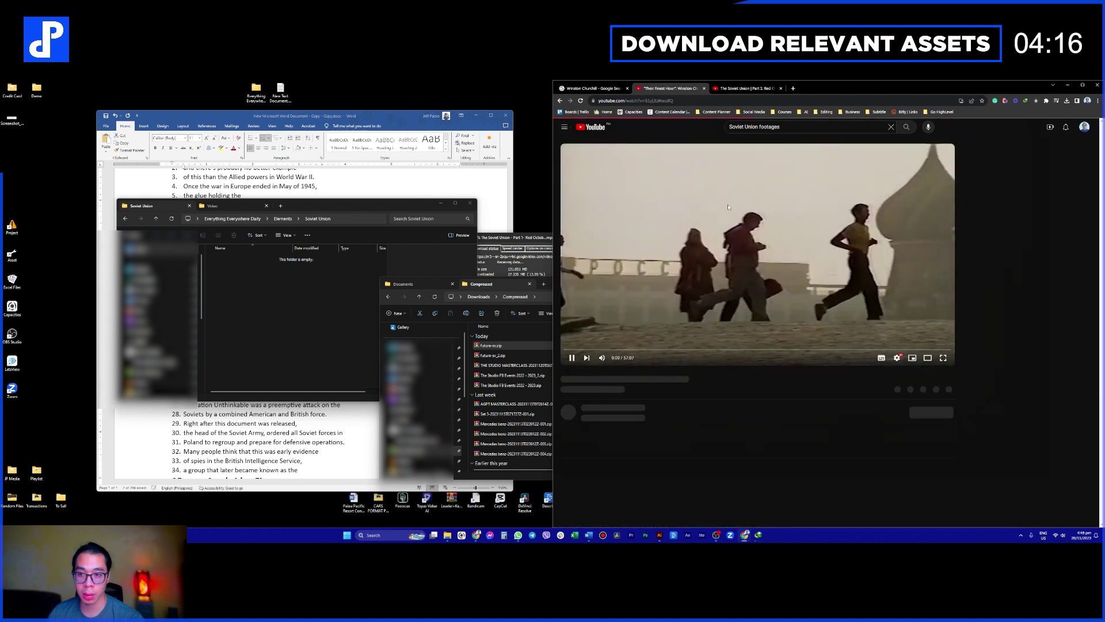
key(alt+Left)
Step: Find "WW2: Battle Of Stalingrad (Intense Footage)" in the Soviet Union results and open it in a new tab
scroll(727, 214, down, 3)
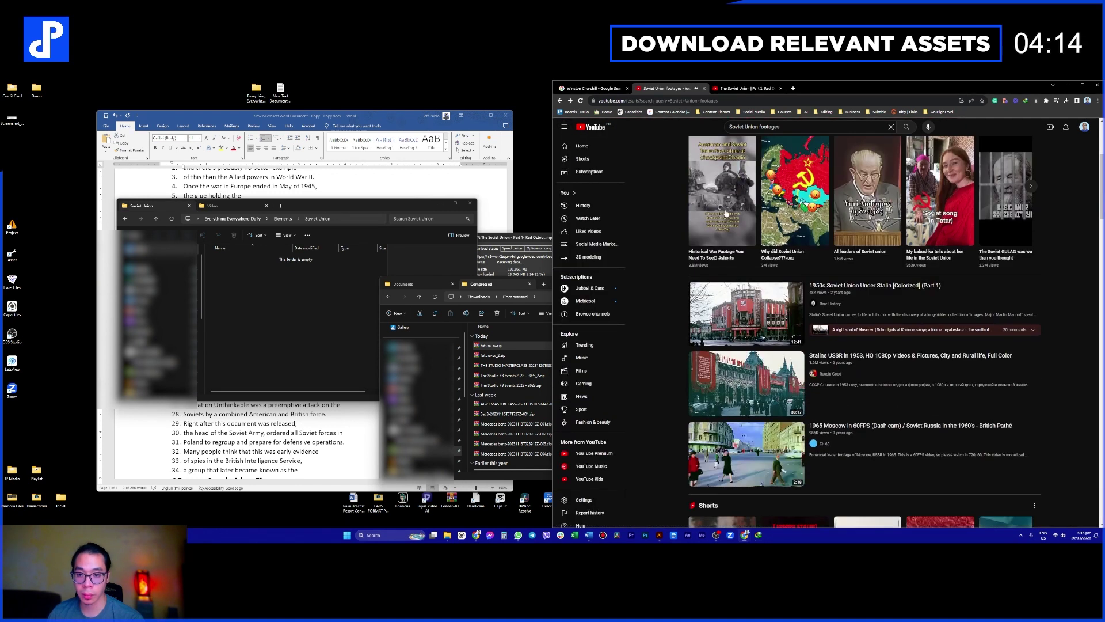
scroll(726, 213, down, 1)
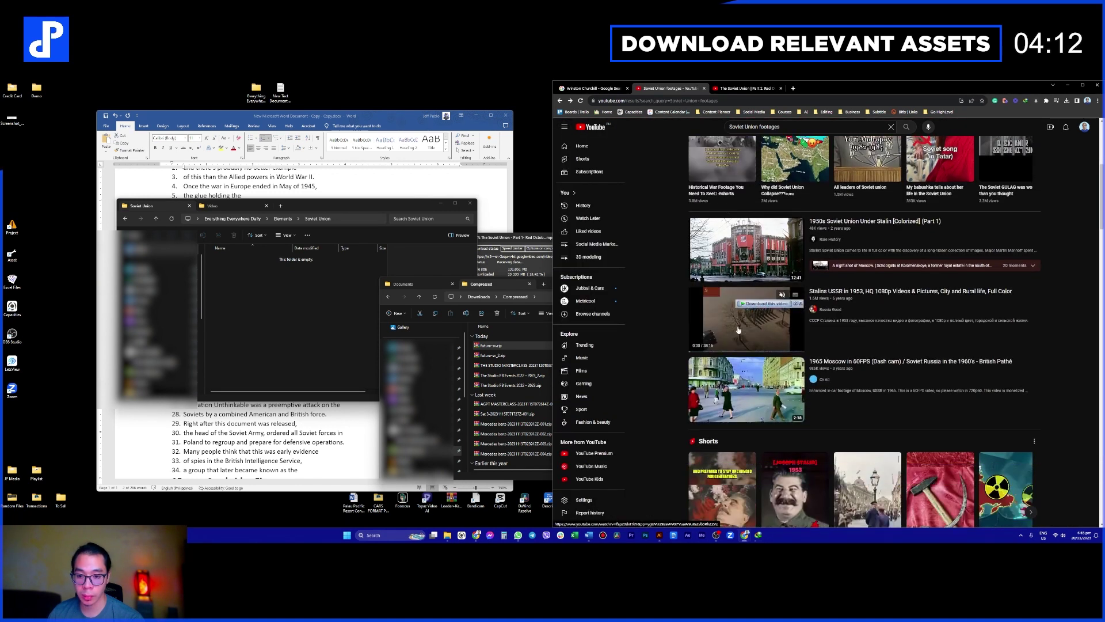
mouse_move(749, 388)
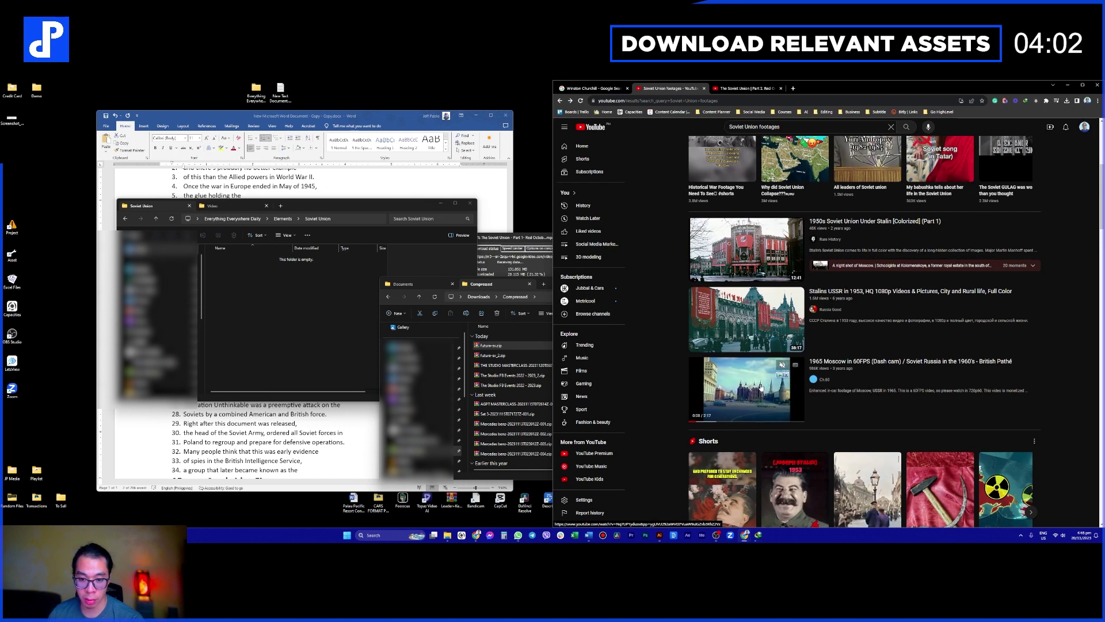
scroll(762, 389, down, 3)
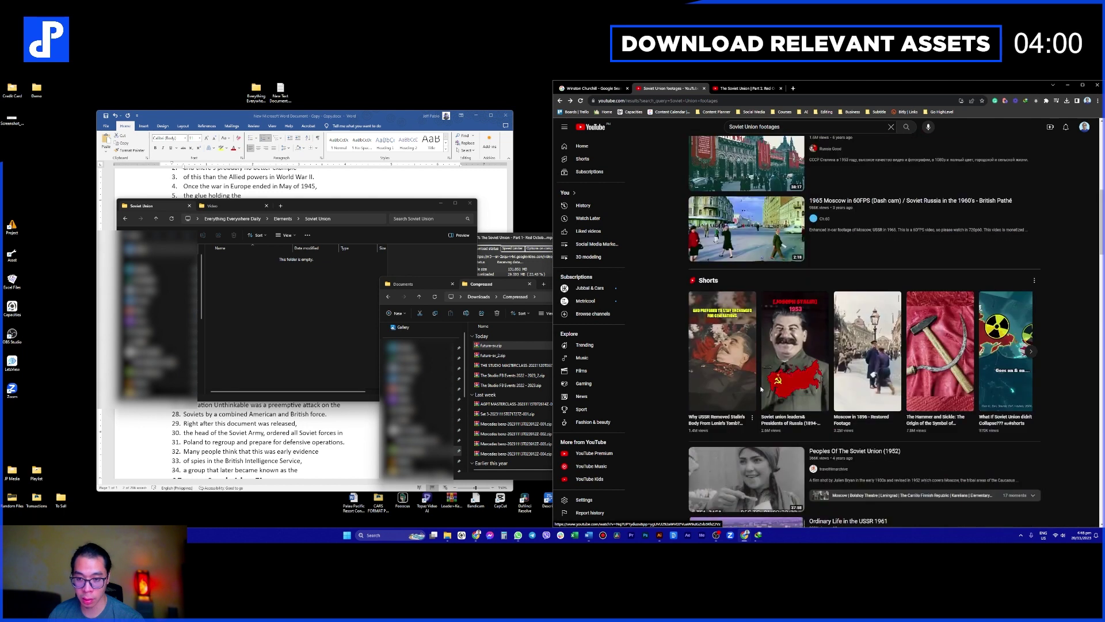
scroll(759, 391, down, 2)
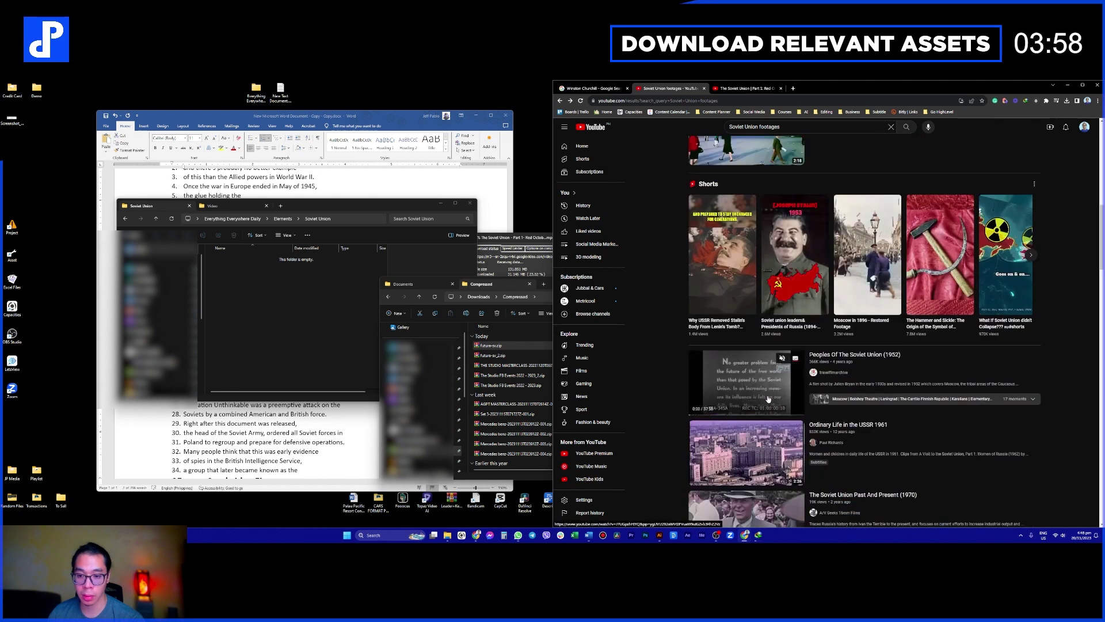
scroll(768, 398, down, 2)
scroll(753, 318, down, 3)
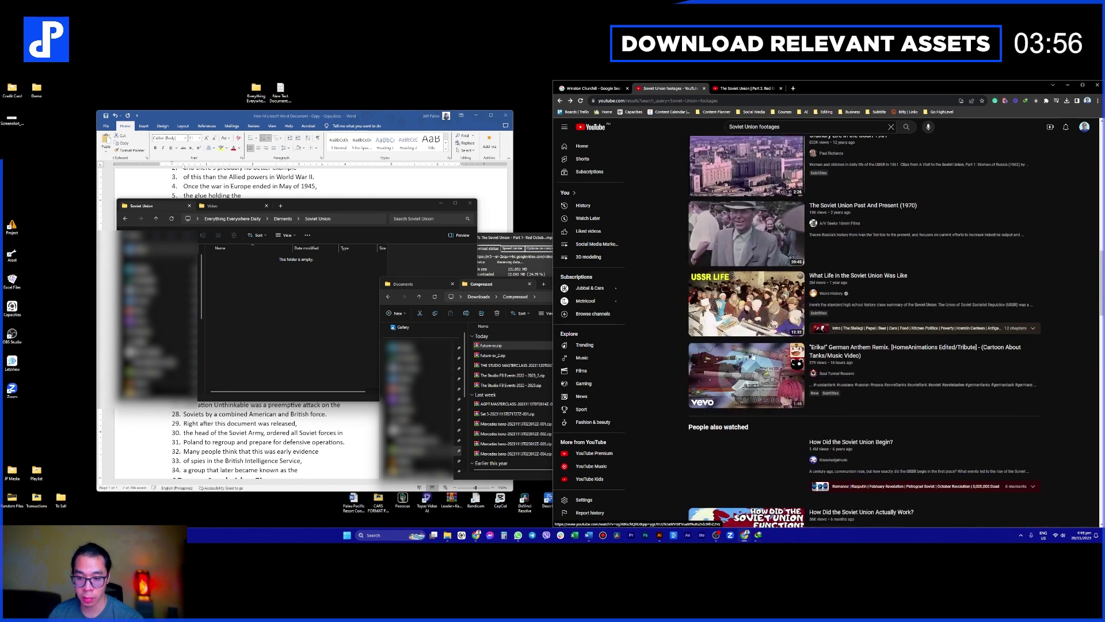
scroll(754, 318, down, 5)
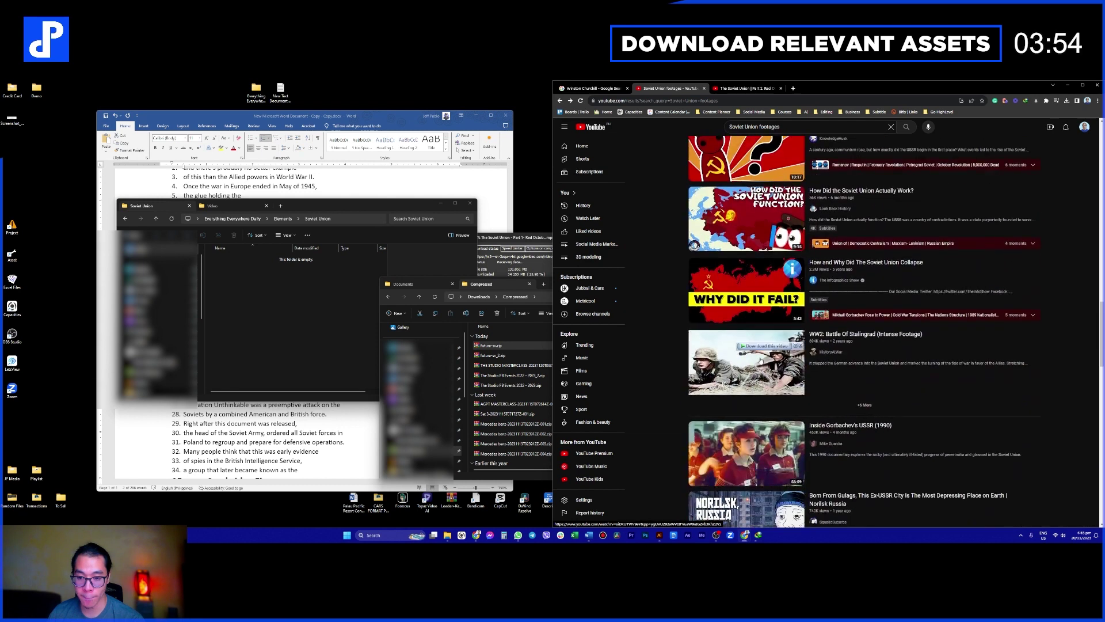
middle_click(742, 371)
Step: Review the opening lines of the script in the Word document, around the Allied powers in World War II
click(322, 190)
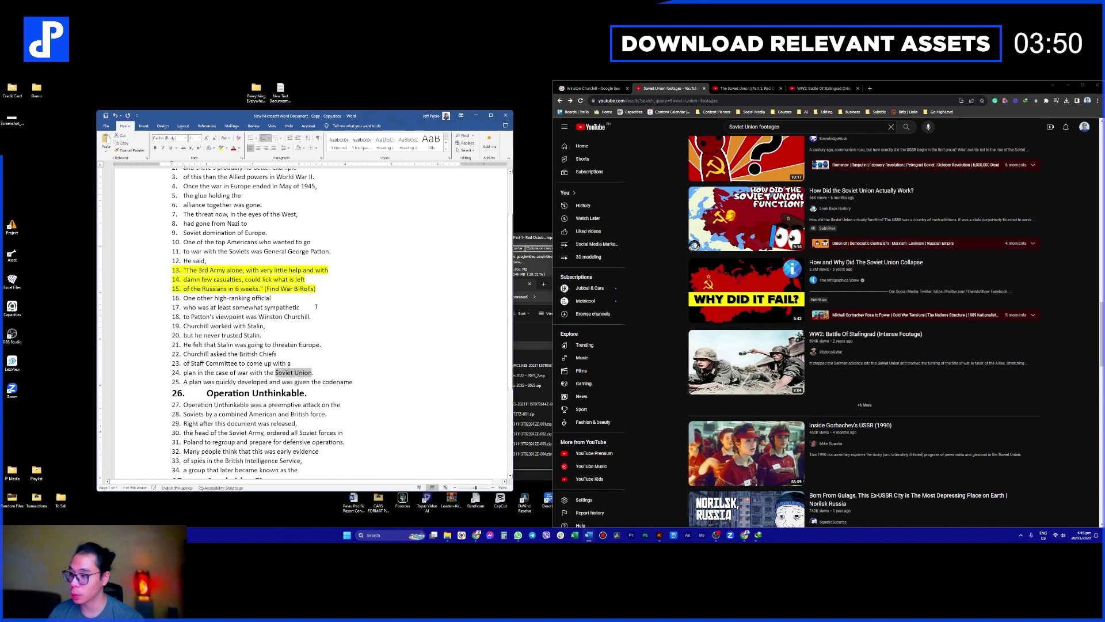
scroll(325, 299, up, 3)
scroll(325, 299, up, 1)
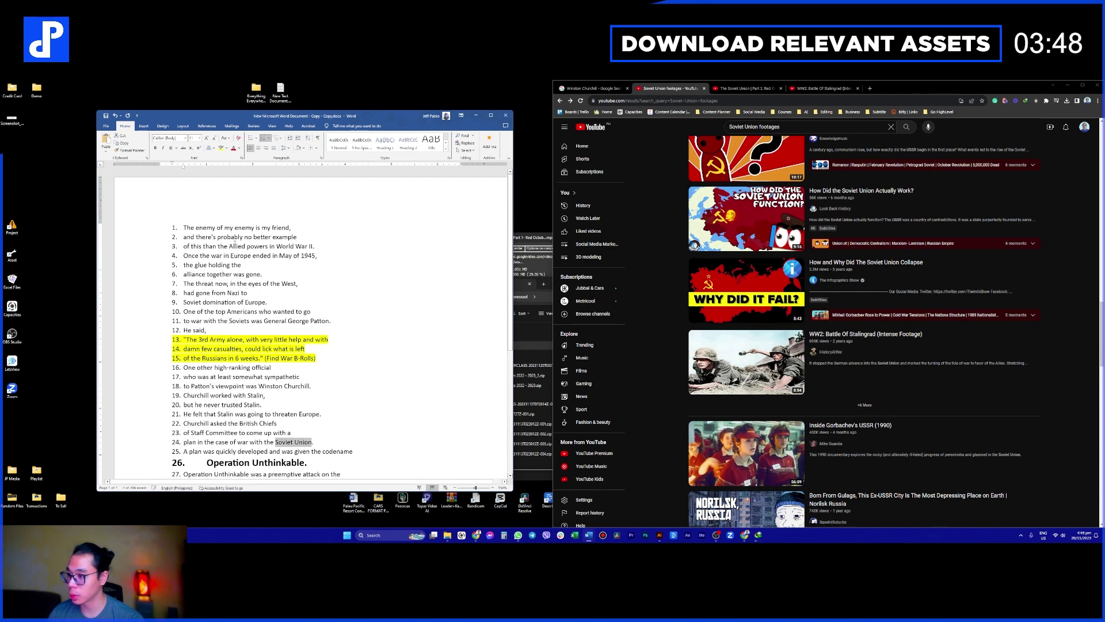
double_click(235, 246)
Step: Download "WW2: Battle Of Stalingrad (Intense Footage)" as a 1080p HD 60 fps MP4
click(823, 88)
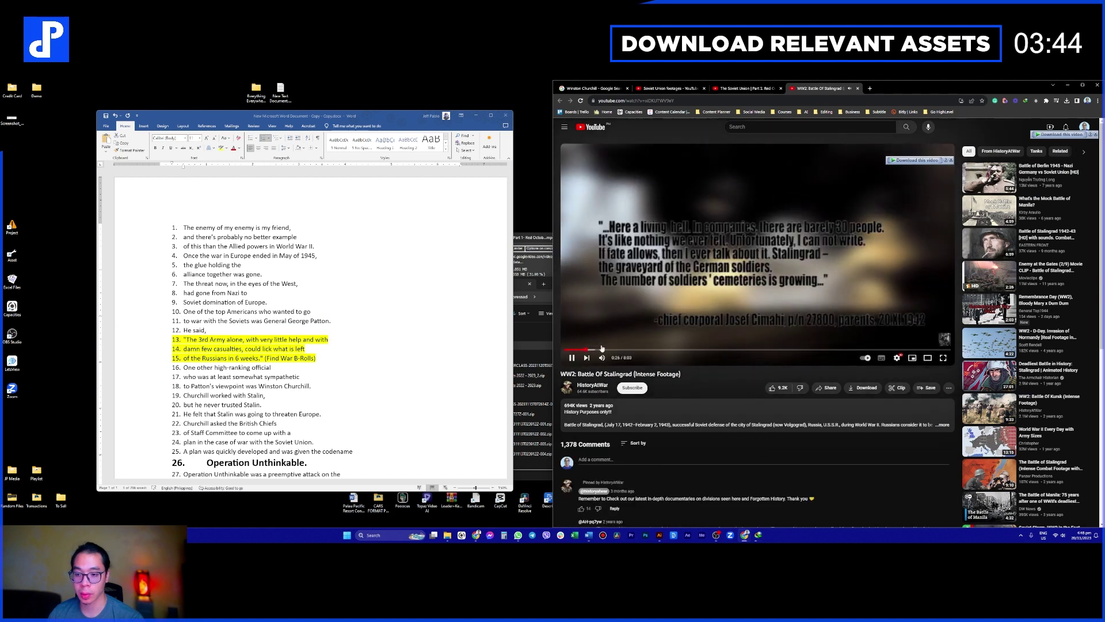
click(917, 160)
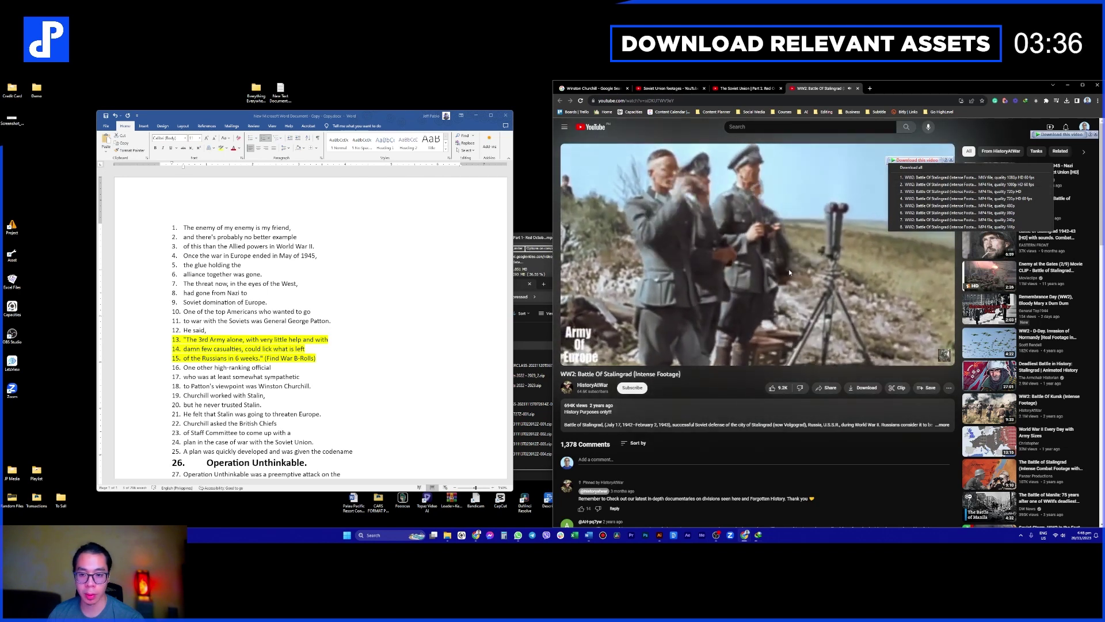
click(599, 292)
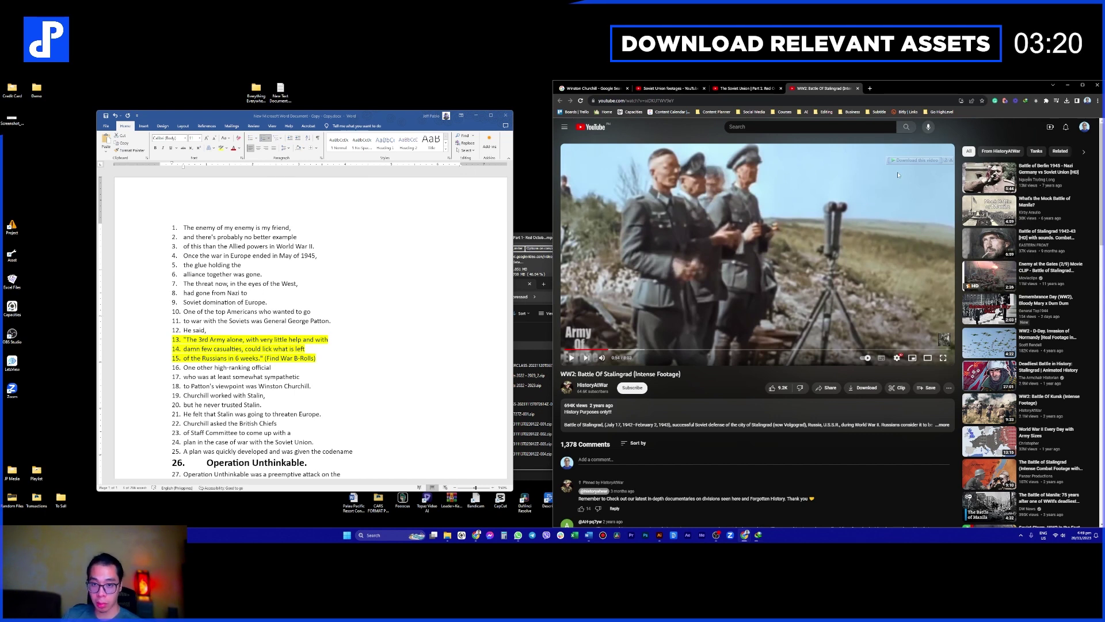
click(931, 160)
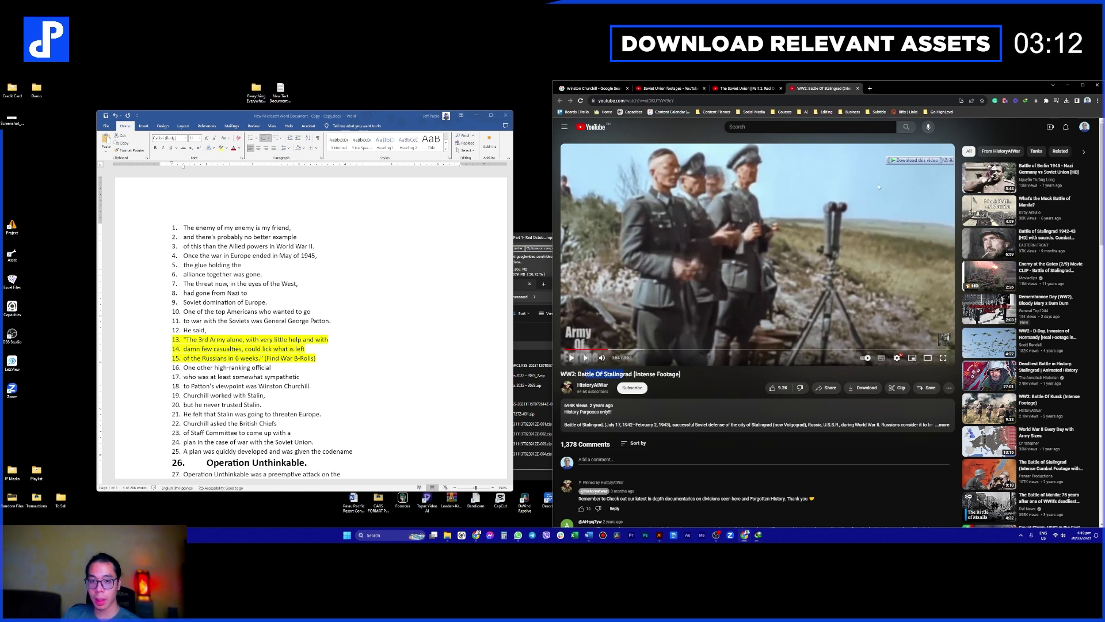
click(922, 161)
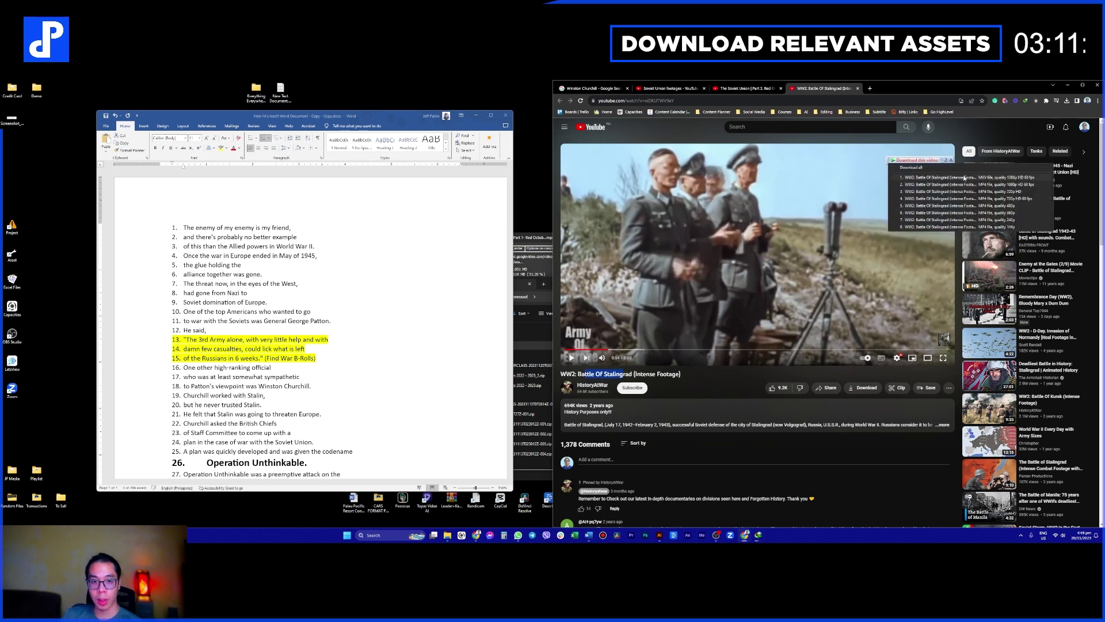
click(1004, 185)
click(551, 335)
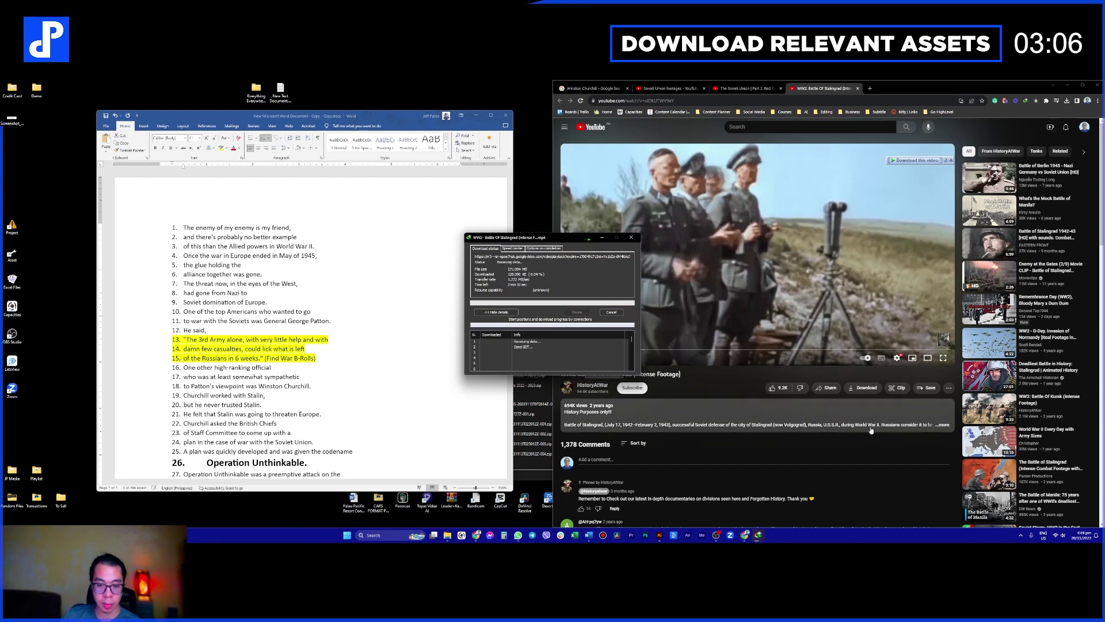
Step: Open the suggested videos "Enemy at the Gates (2/9) Movie CLIP - Battle of Stalingrad" and "WW2: Battle Of Kursk" in new tabs
click(905, 443)
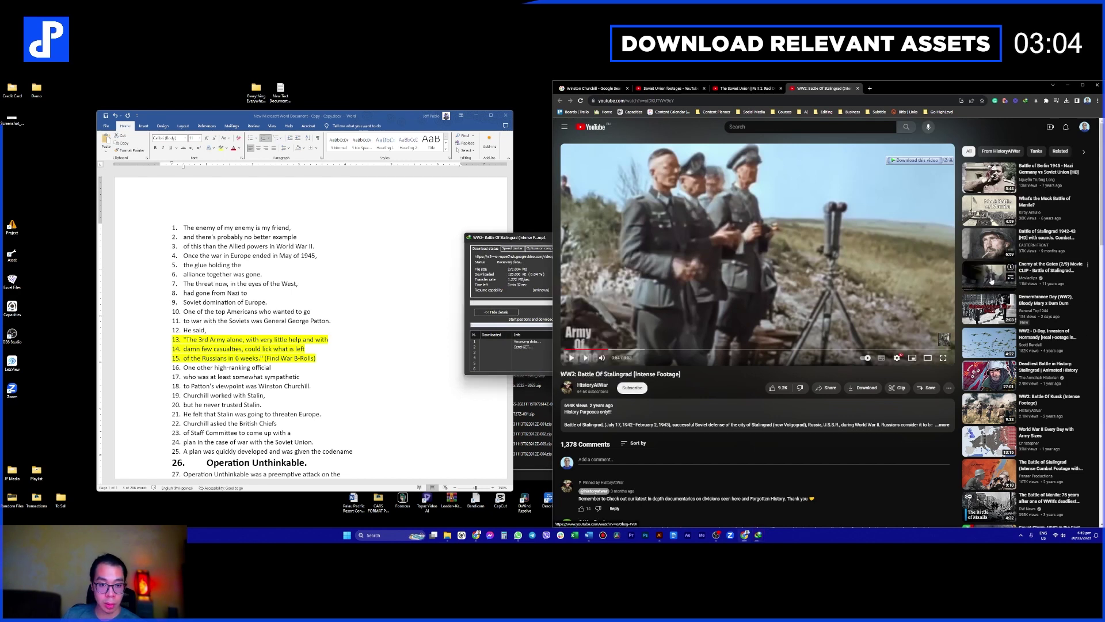
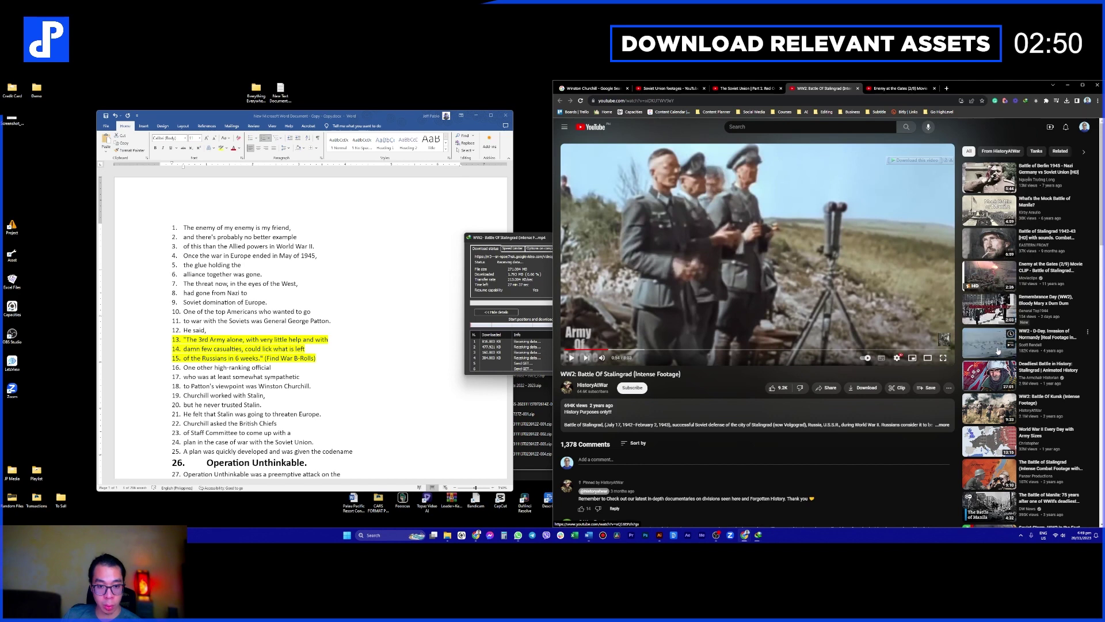
middle_click(990, 413)
scroll(988, 412, down, 1)
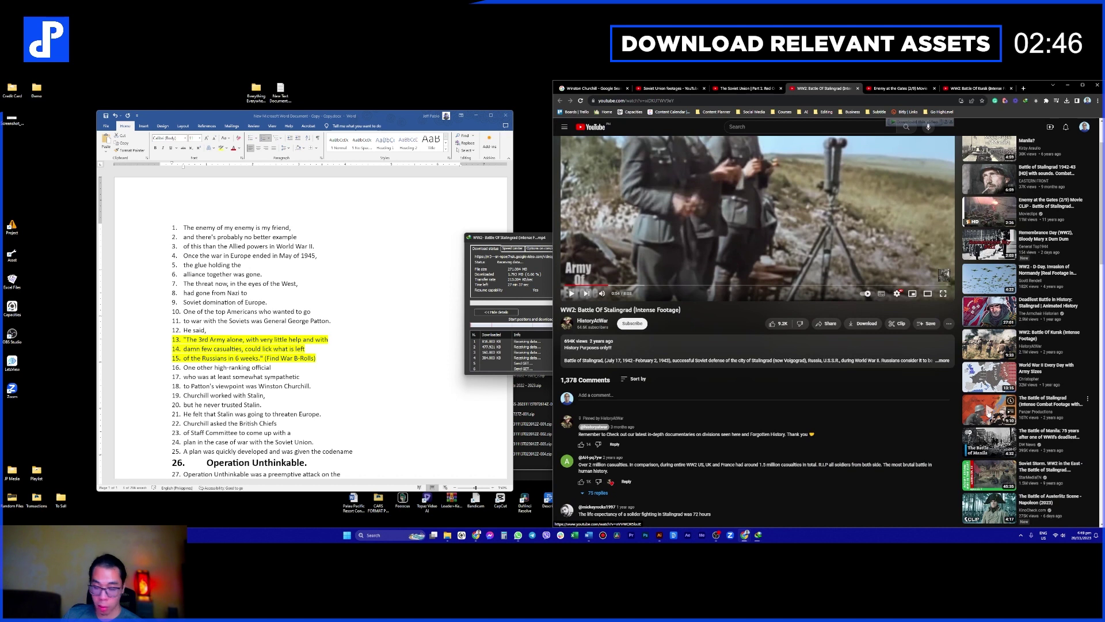
Step: Download "Enemy at the Gates (2/9) Movie CLIP - Battle of Stalingrad" as a 720p HD MP4 and pause its playback
click(899, 88)
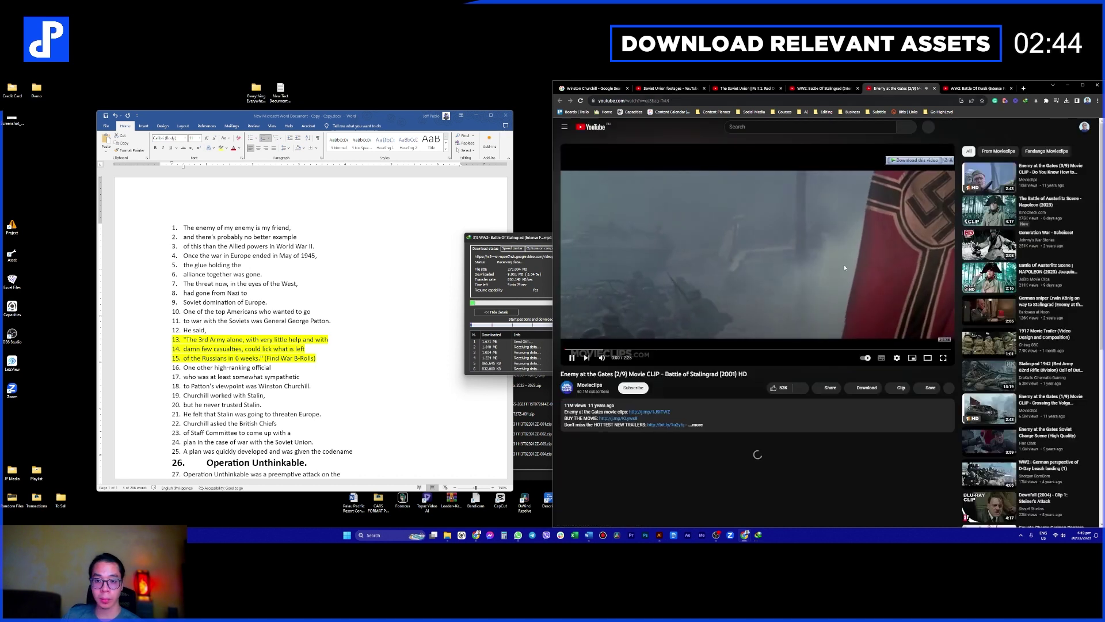
click(926, 162)
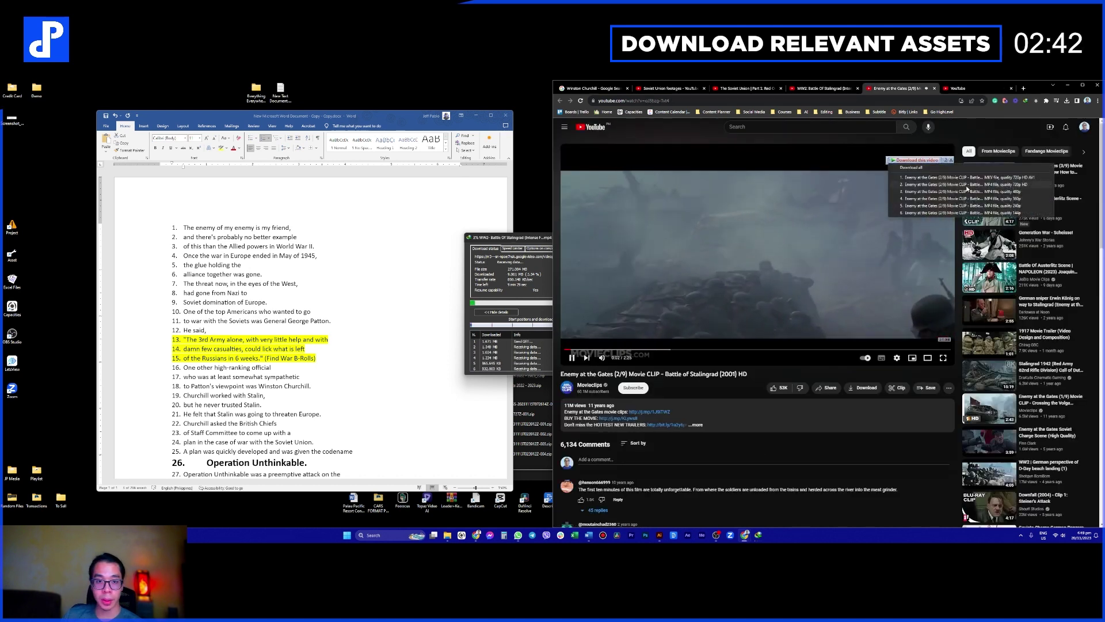
click(969, 178)
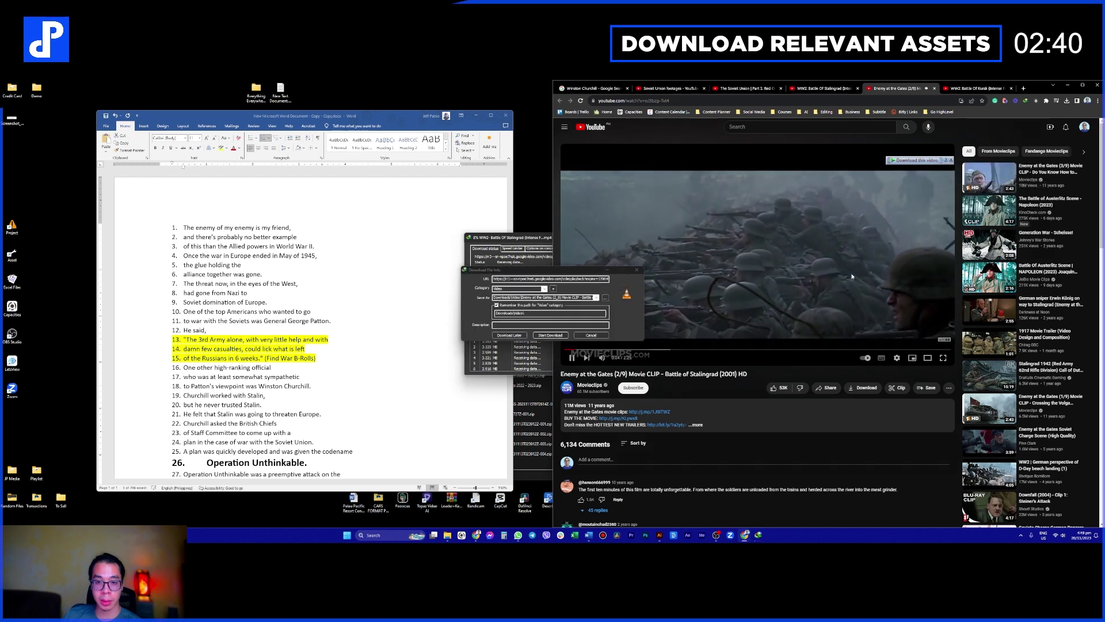
click(972, 88)
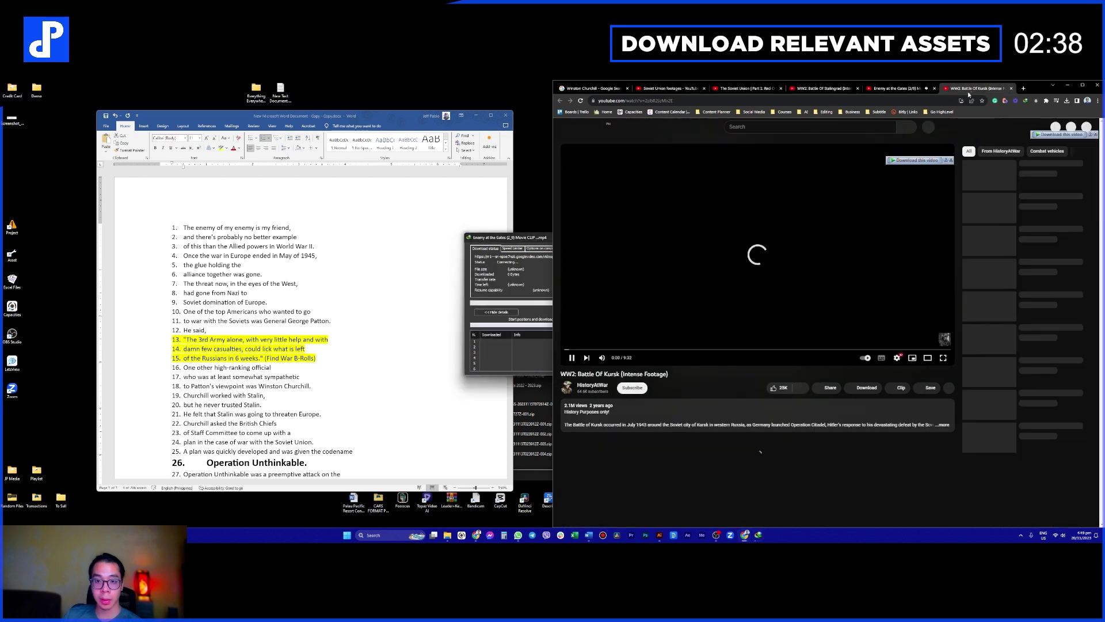
click(897, 88)
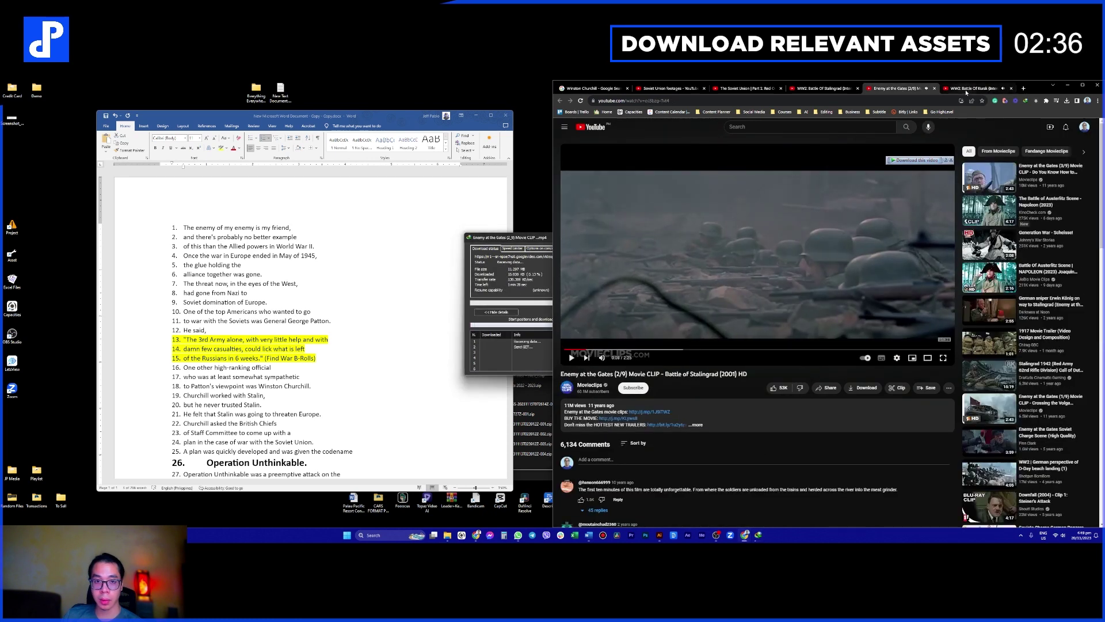
Step: Skim through "WW2: Battle Of Kursk (Intense Footage)" and download it as a 1080p HD 60 fps MP4
key(ctrl+Tab)
click(579, 349)
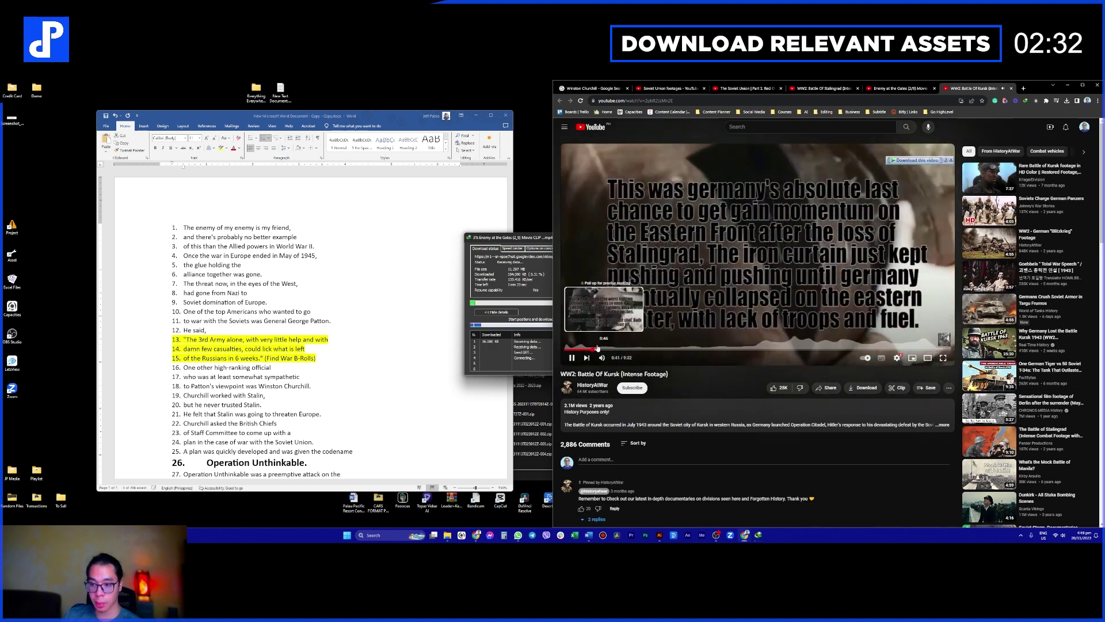
click(621, 349)
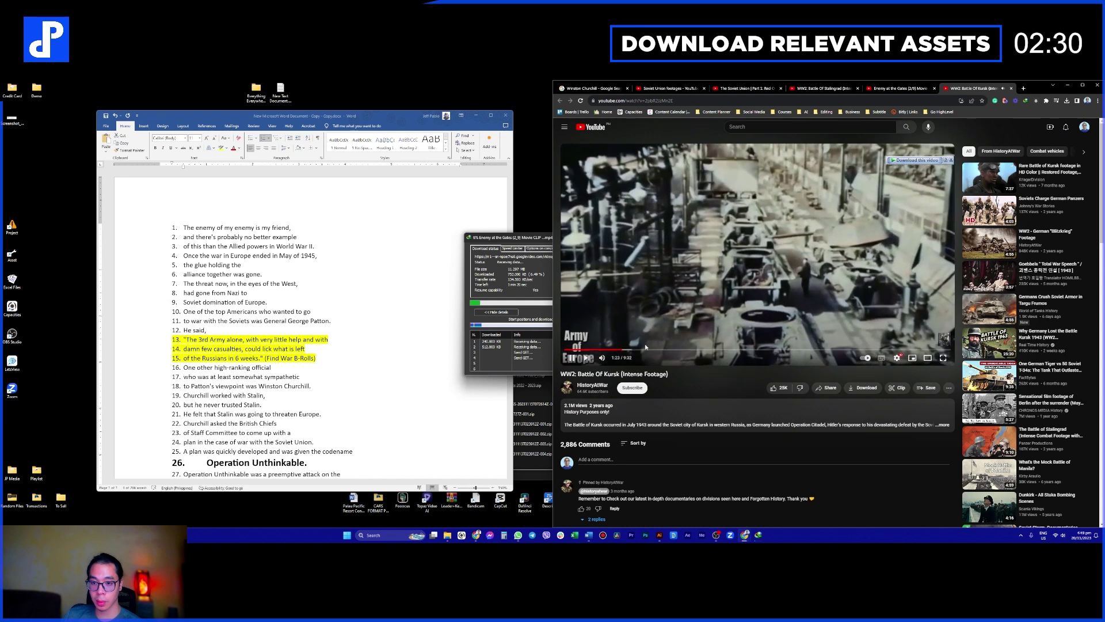
click(916, 160)
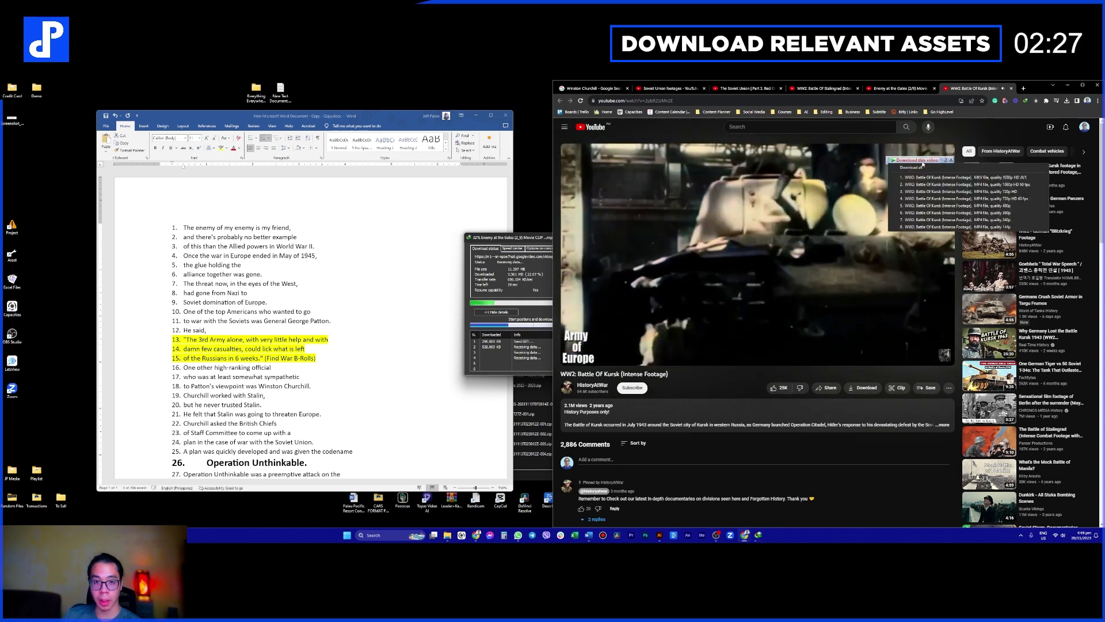
click(974, 185)
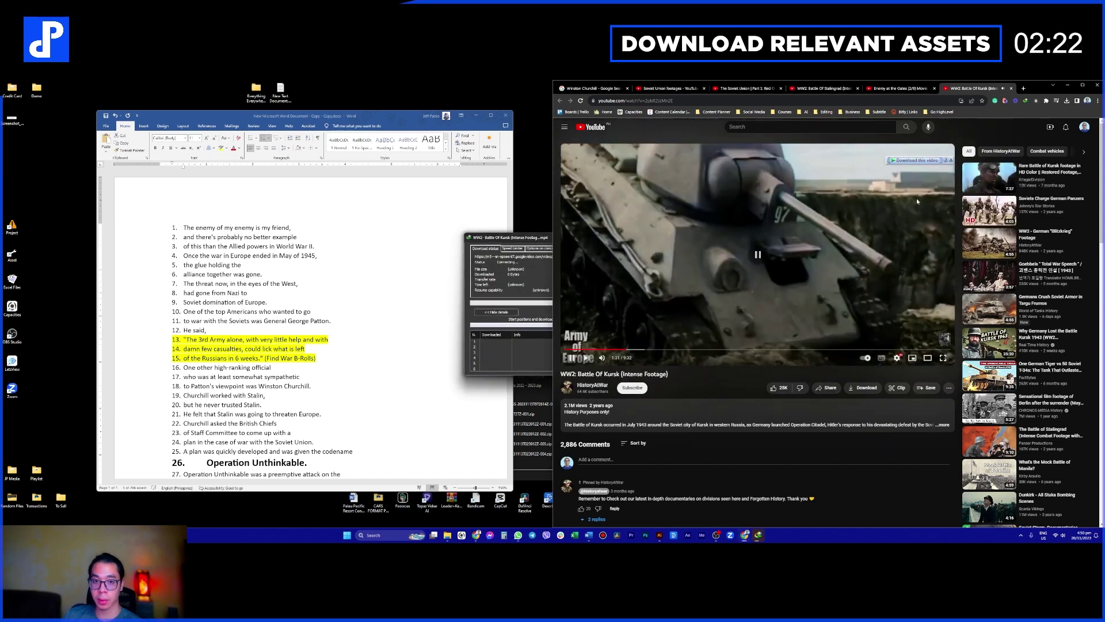
Step: Return to the "Soviet Union footages" search results and look through them for usable Soviet and WW2 clips
click(890, 89)
click(837, 89)
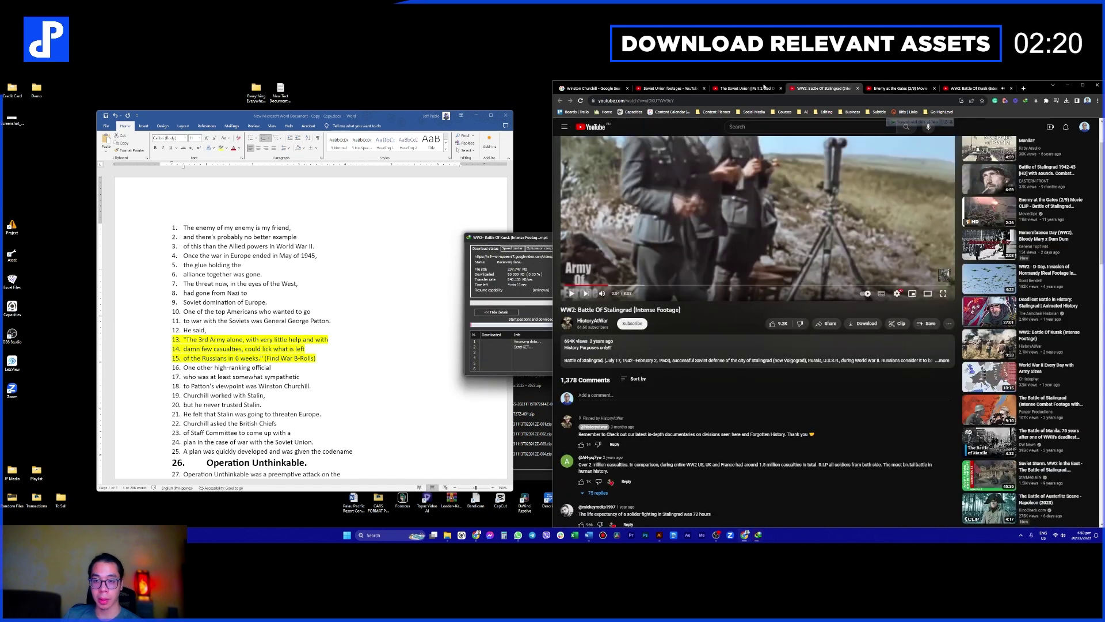
click(740, 89)
click(670, 90)
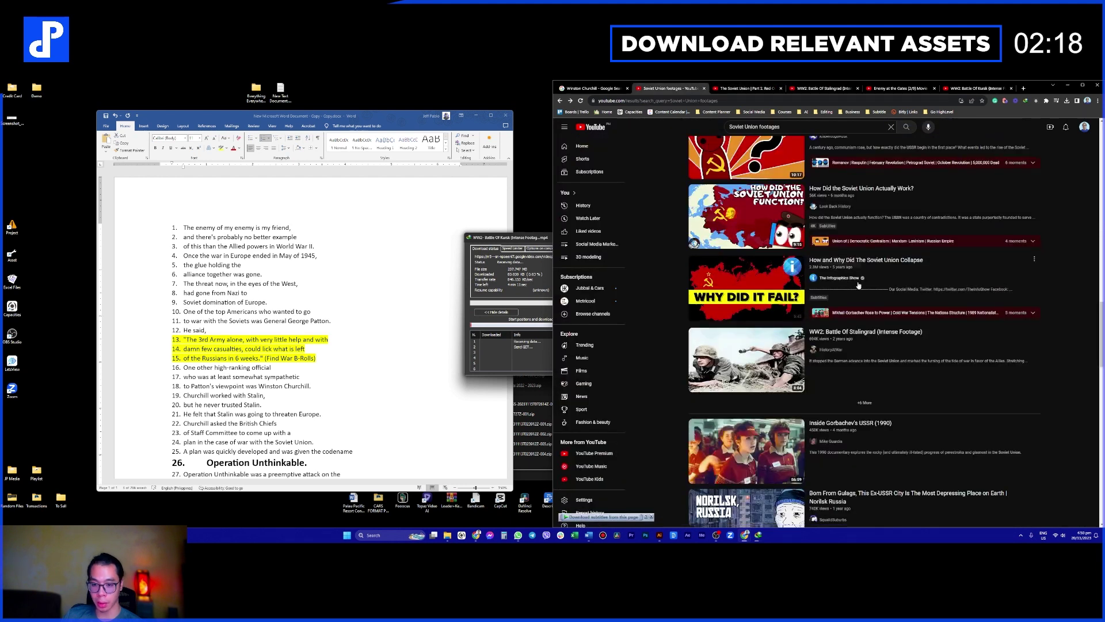
mouse_move(908, 281)
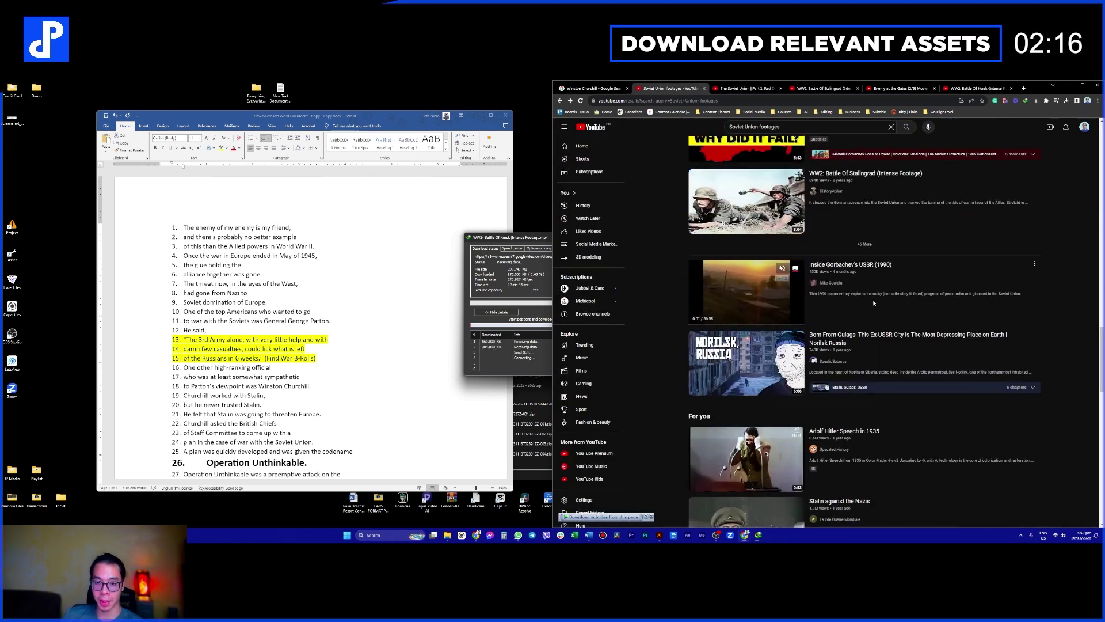
scroll(872, 295, down, 2)
scroll(961, 265, down, 5)
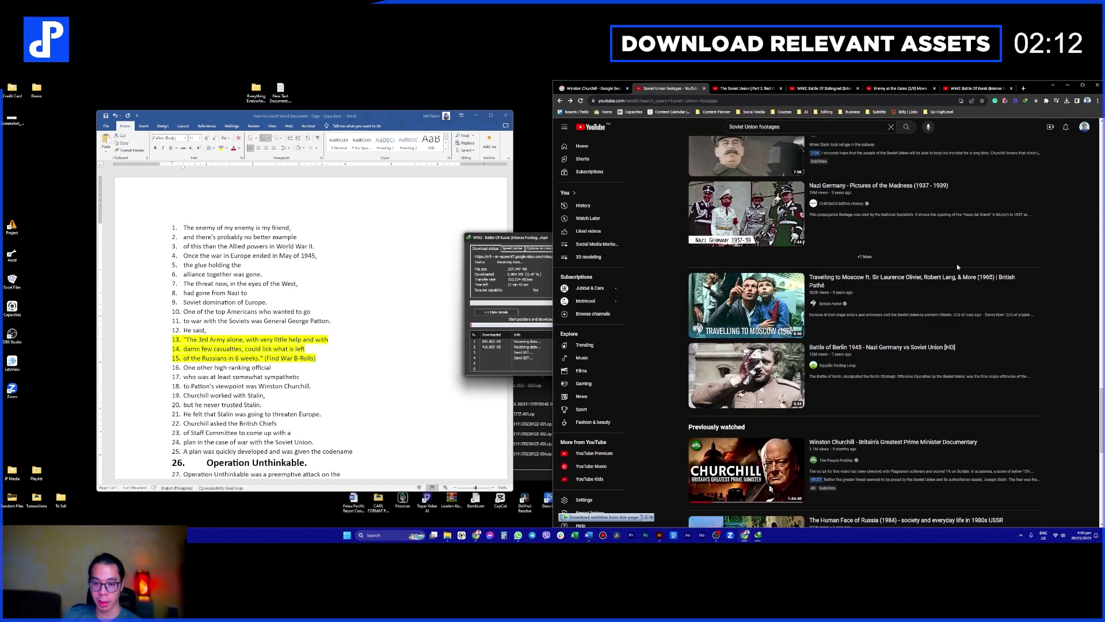
scroll(956, 265, down, 4)
scroll(955, 267, down, 3)
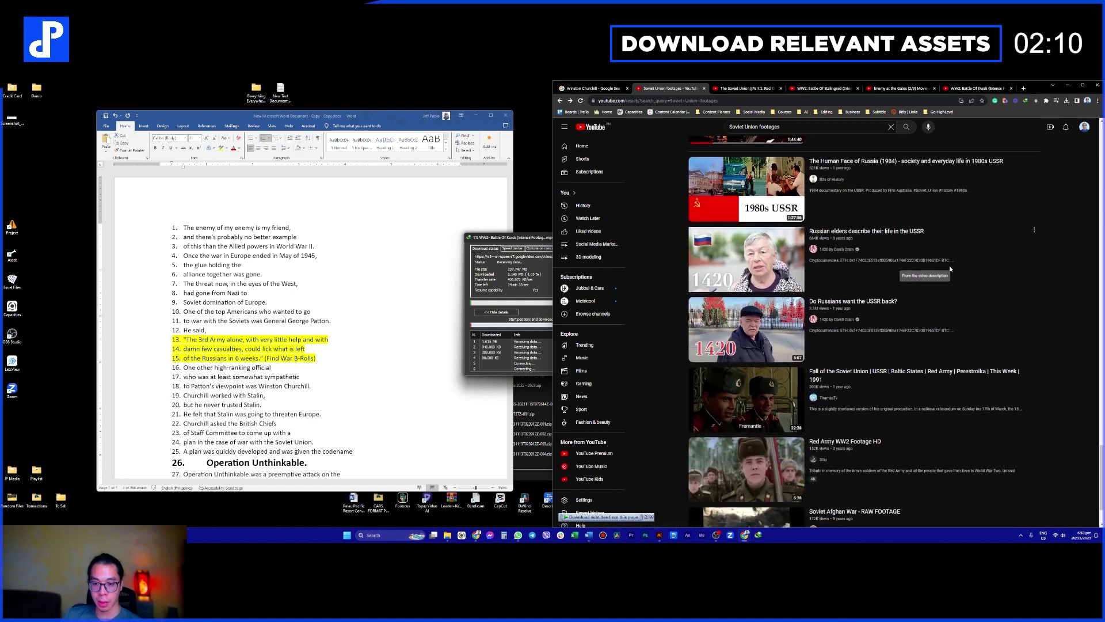
scroll(1007, 282, down, 3)
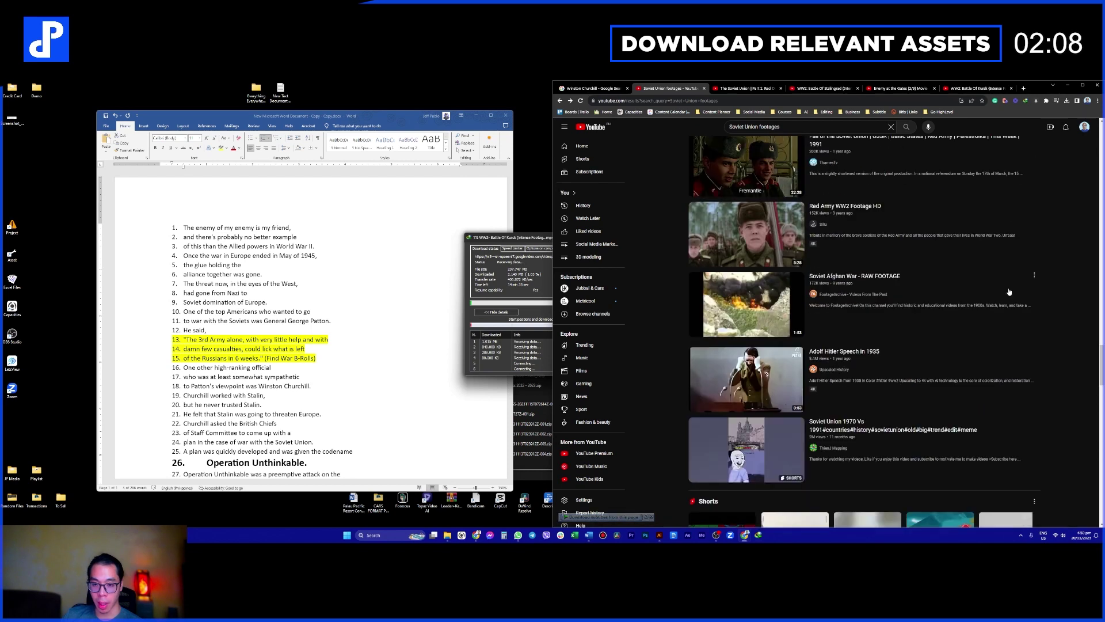
scroll(1009, 293, down, 2)
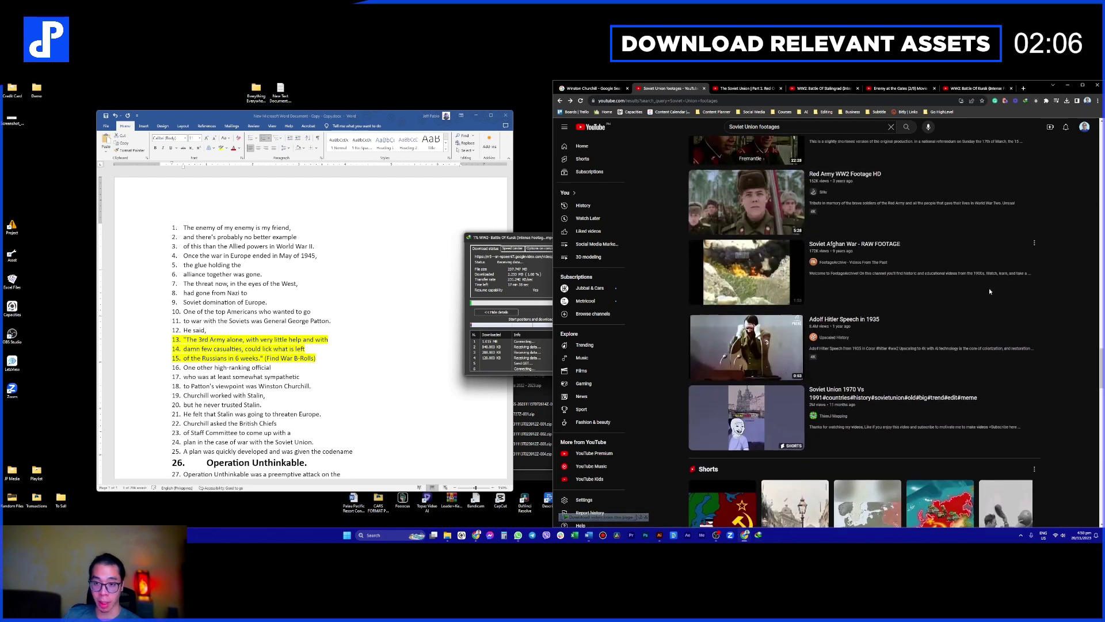
scroll(983, 285, down, 4)
scroll(989, 294, down, 2)
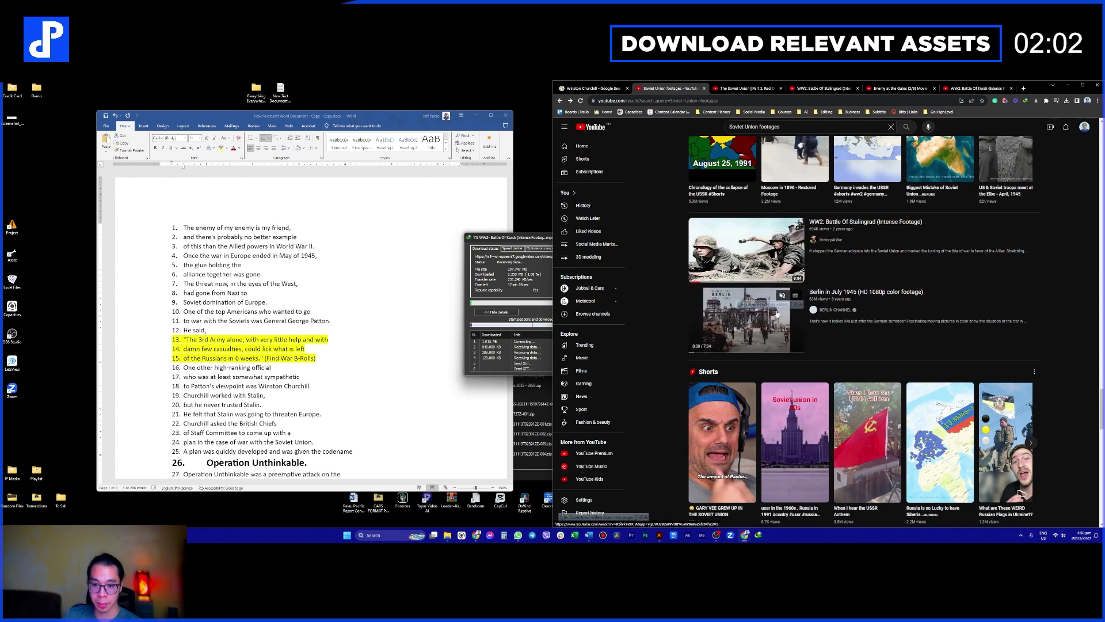
scroll(777, 326, down, 2)
scroll(776, 326, down, 1)
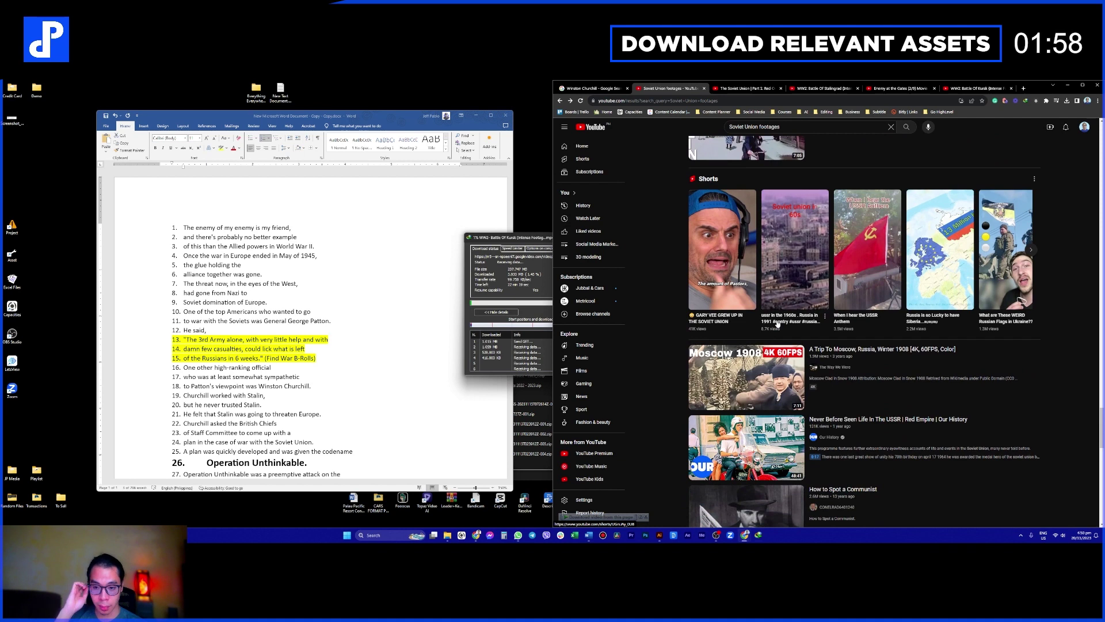
scroll(778, 325, down, 4)
mouse_move(777, 343)
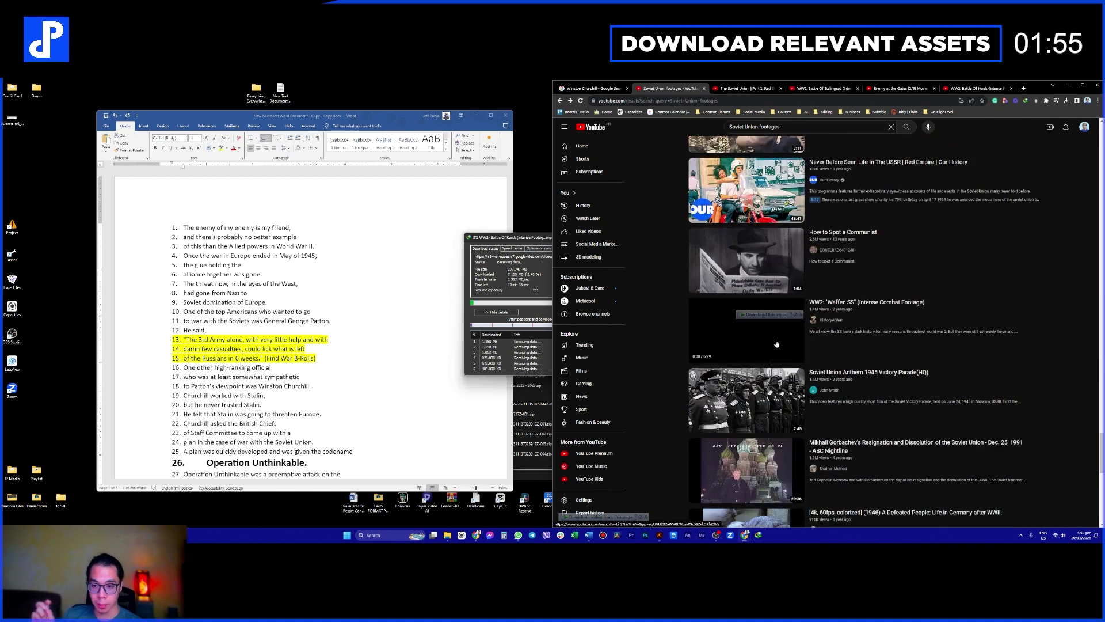
Step: Open "Soviet Union Anthem 1945 Victory Parade(HQ)" in a new tab, download it as a 1080p HD MP4 and pause its playback
middle_click(776, 411)
click(974, 90)
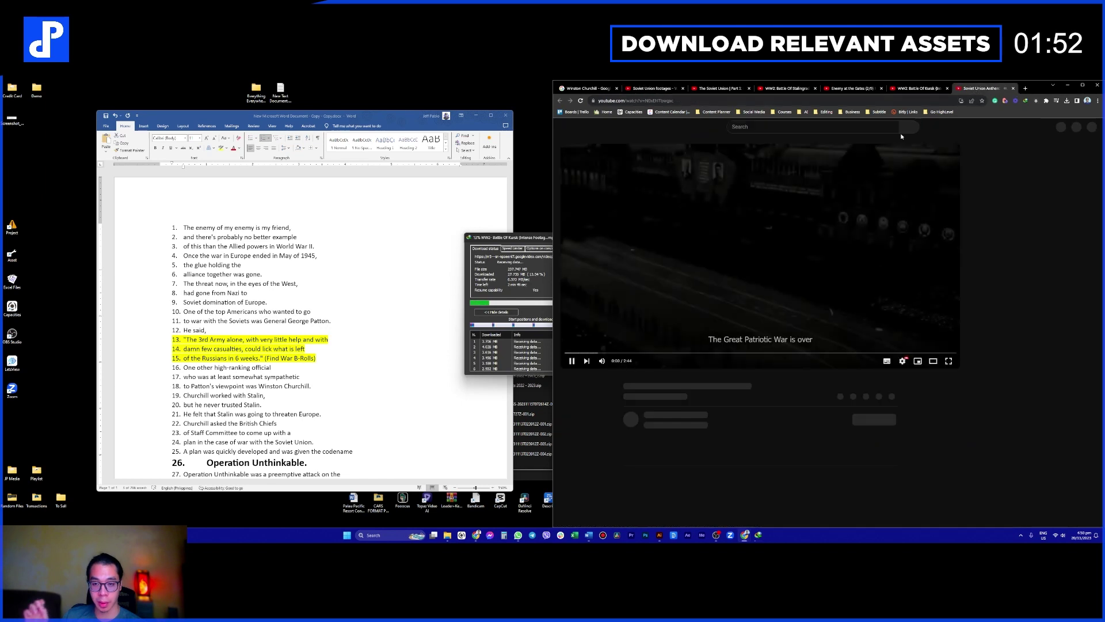
click(926, 161)
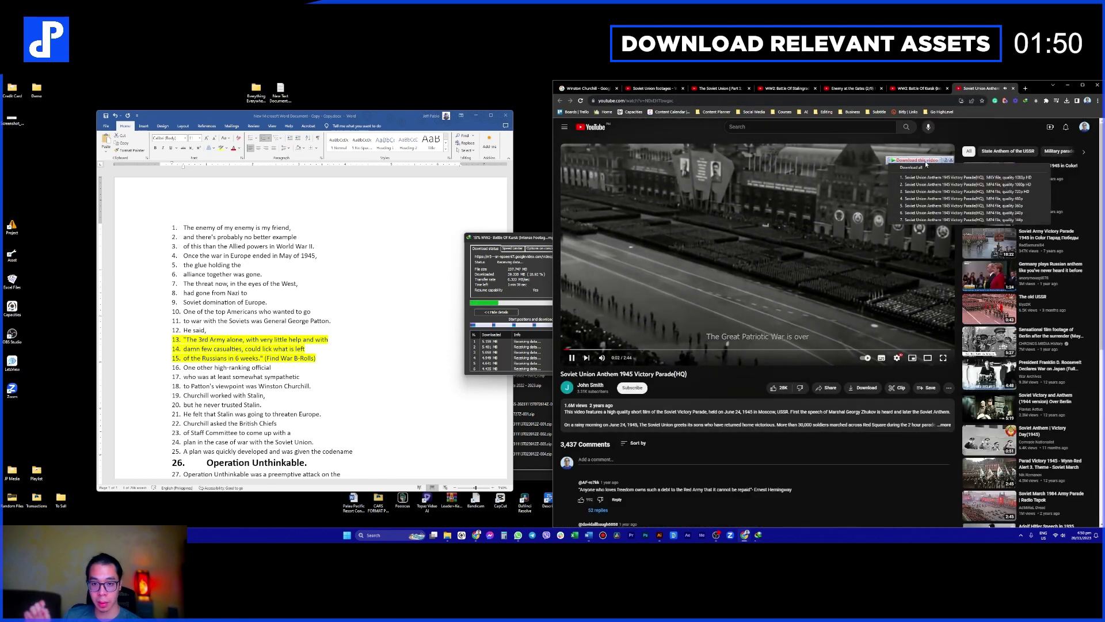
click(986, 185)
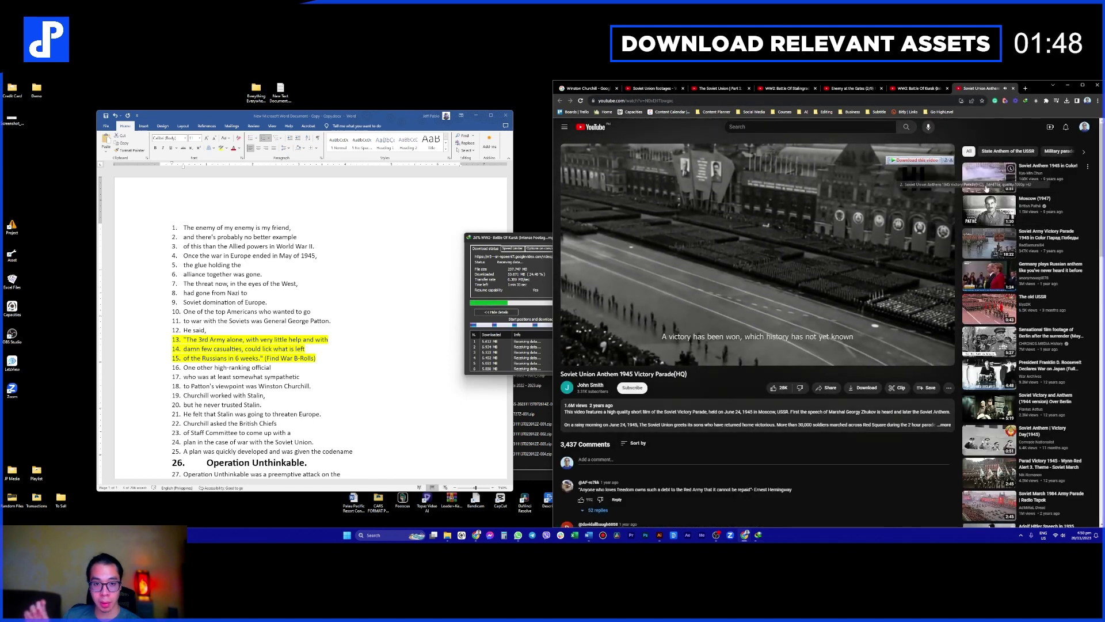
click(550, 335)
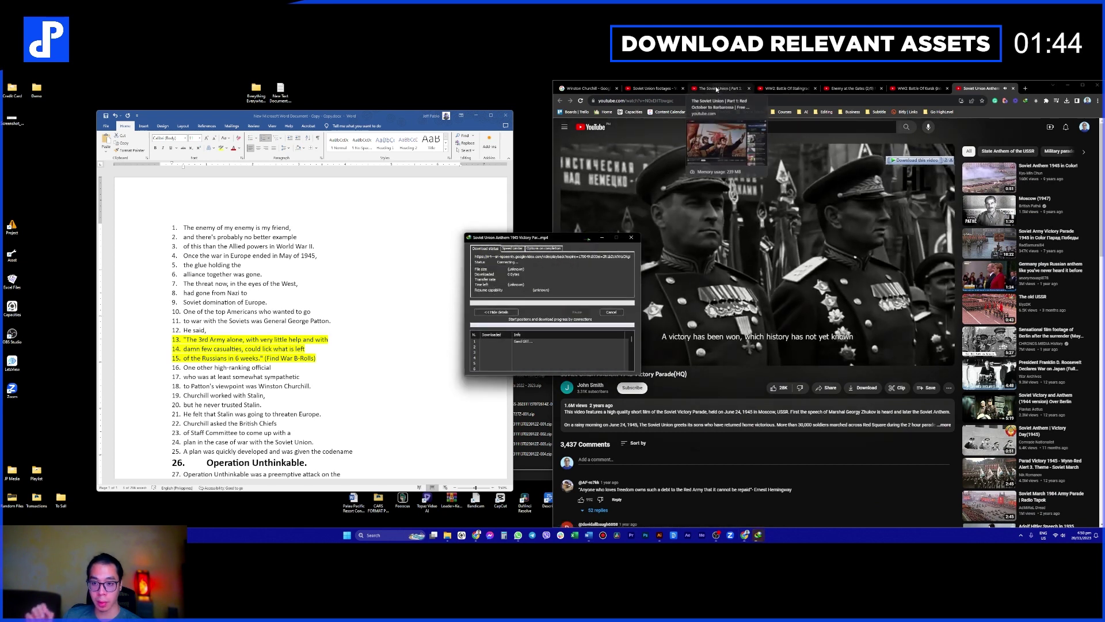
click(972, 90)
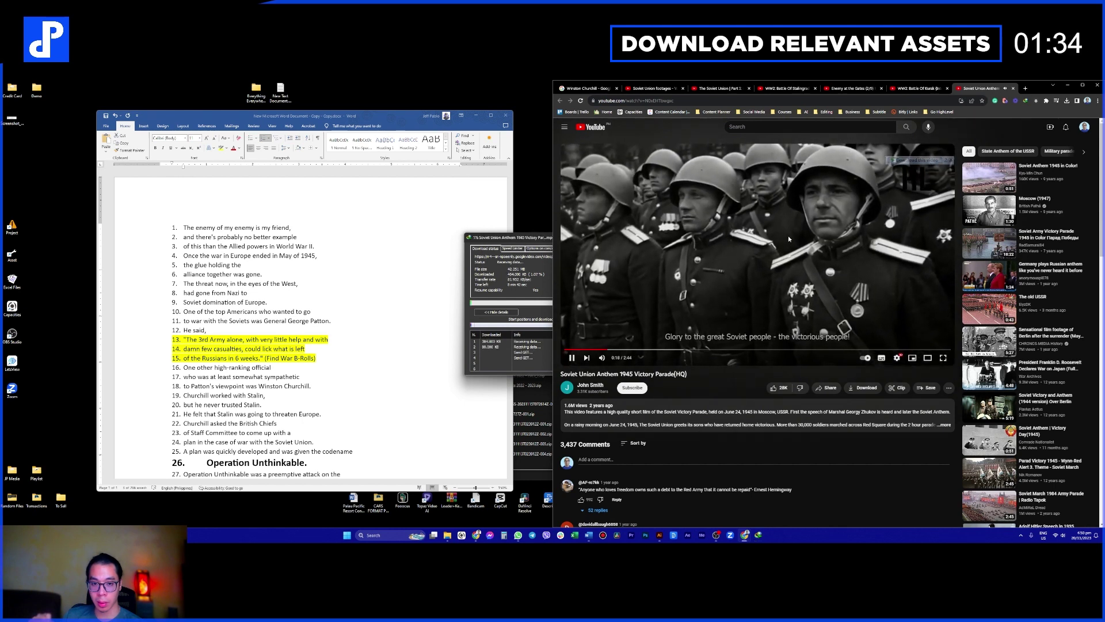
click(758, 249)
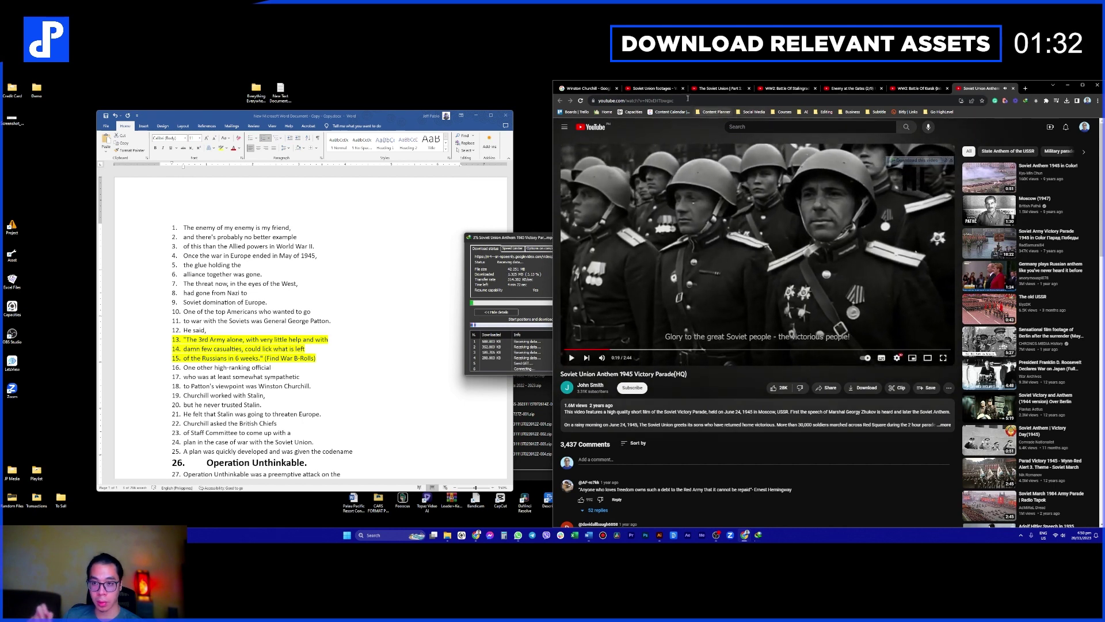
Step: Examine further "Soviet Union footages" results, previewing the WW2 combat, Eastern Front and Soviet march videos for suitable footage
click(720, 89)
click(664, 89)
scroll(824, 303, down, 5)
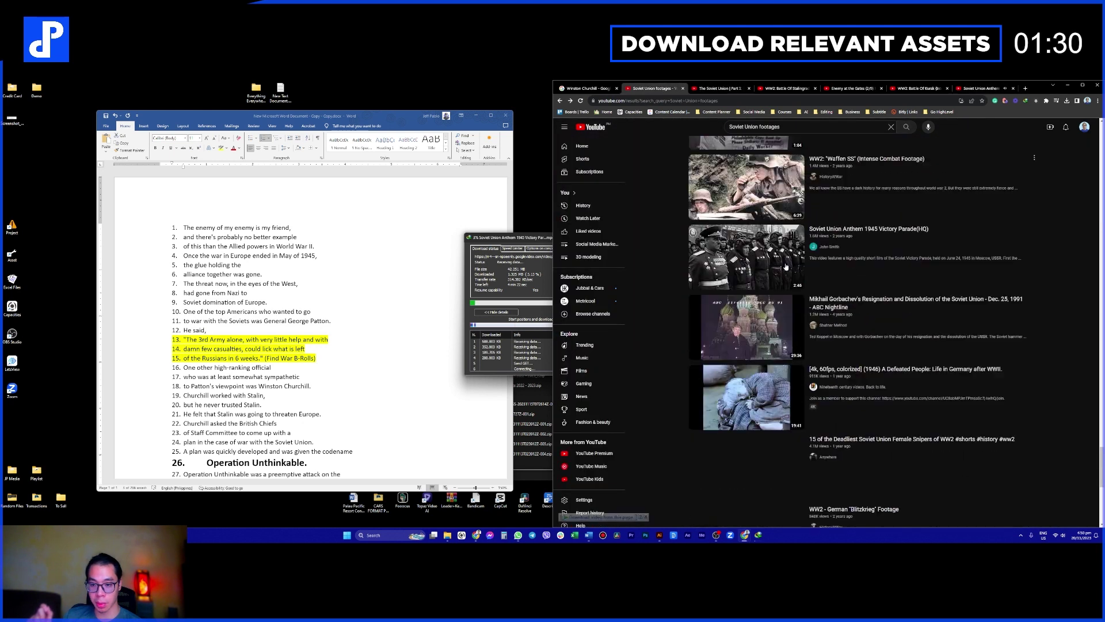
scroll(824, 302, down, 1)
mouse_move(770, 332)
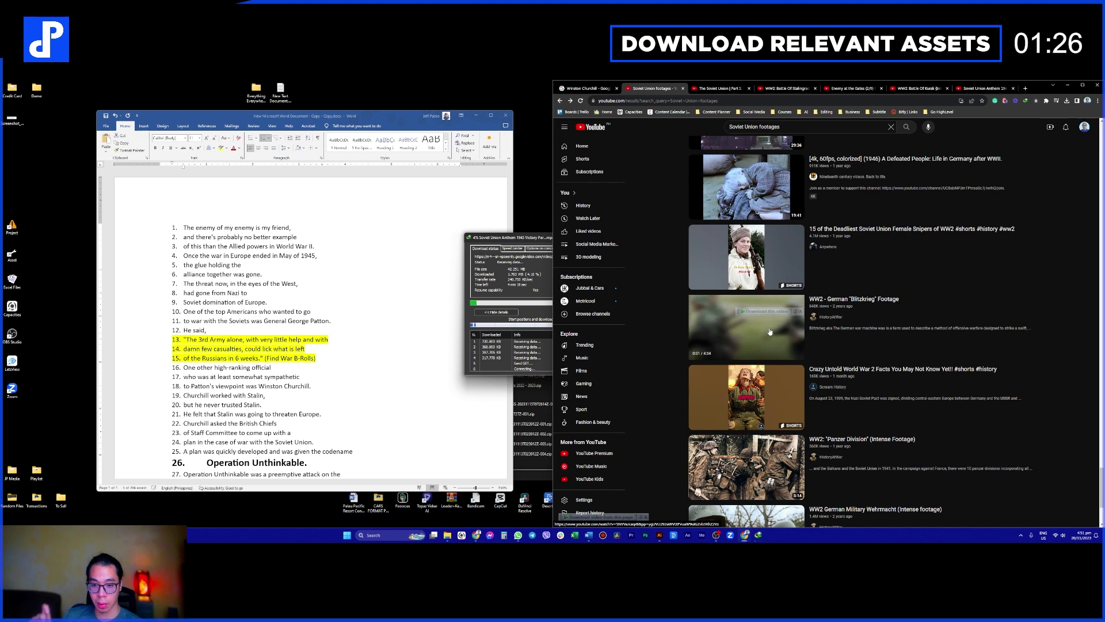
scroll(768, 346, down, 2)
mouse_move(765, 372)
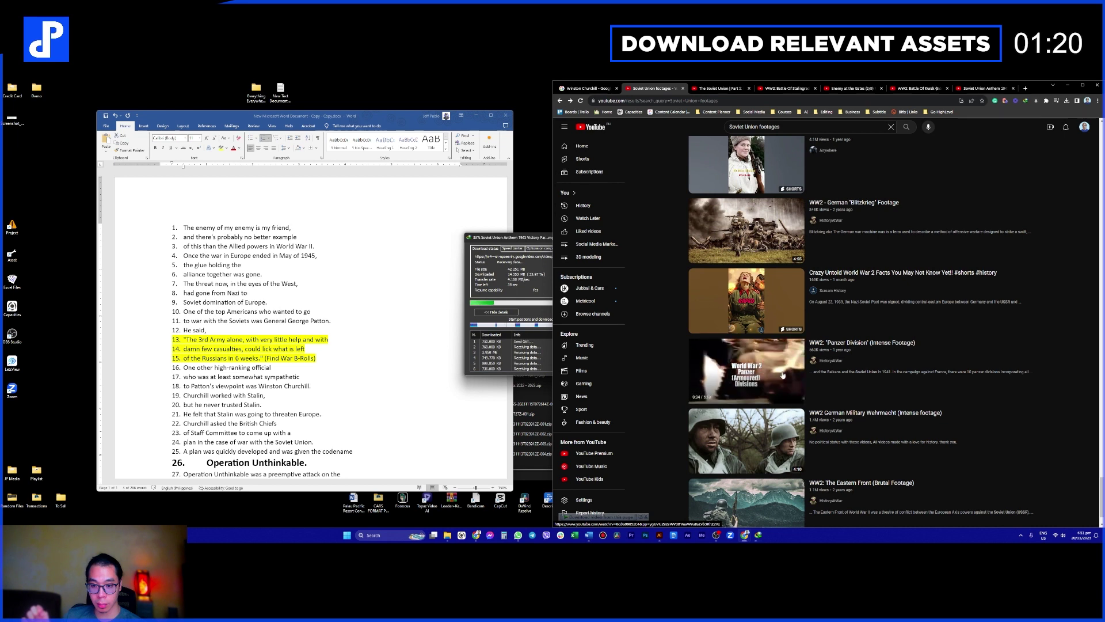
scroll(775, 382, down, 1)
scroll(772, 380, down, 3)
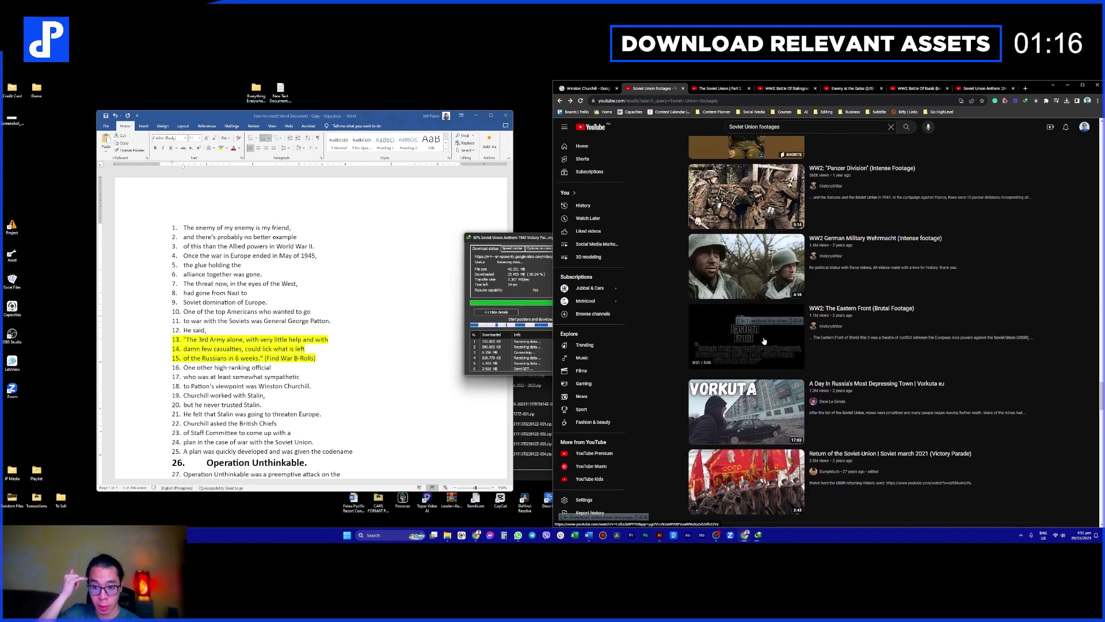
scroll(763, 341, down, 3)
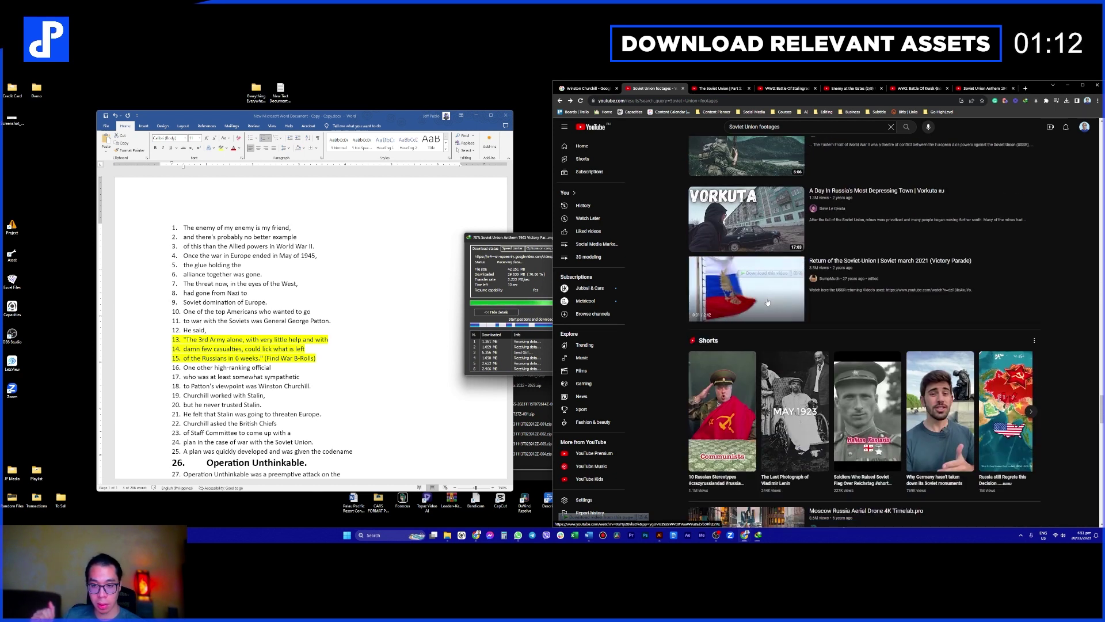
mouse_move(768, 302)
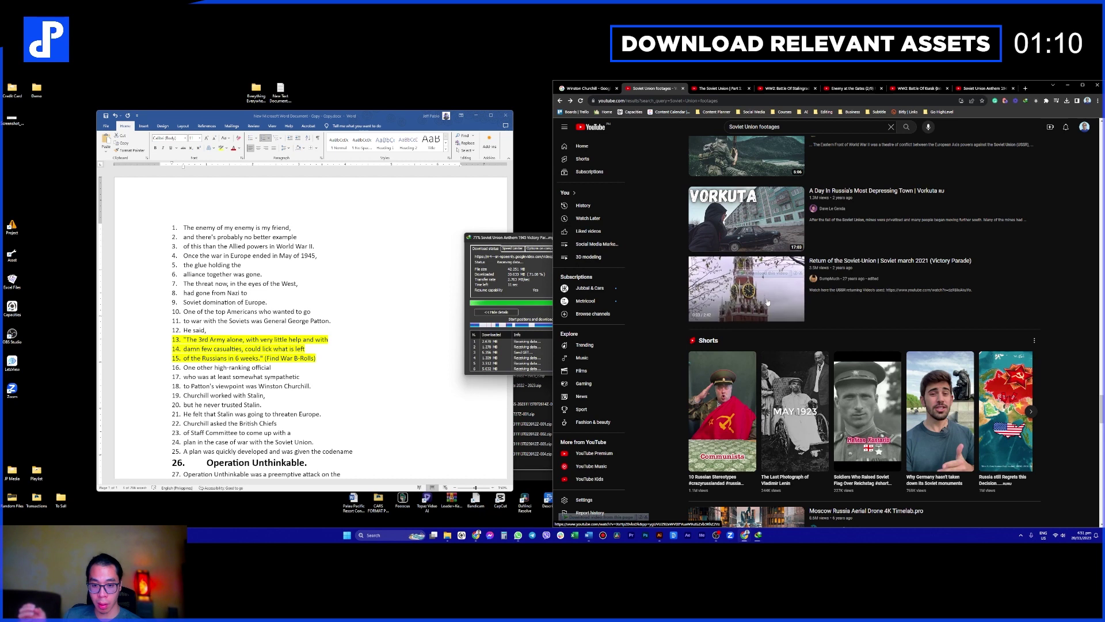
scroll(768, 309, down, 2)
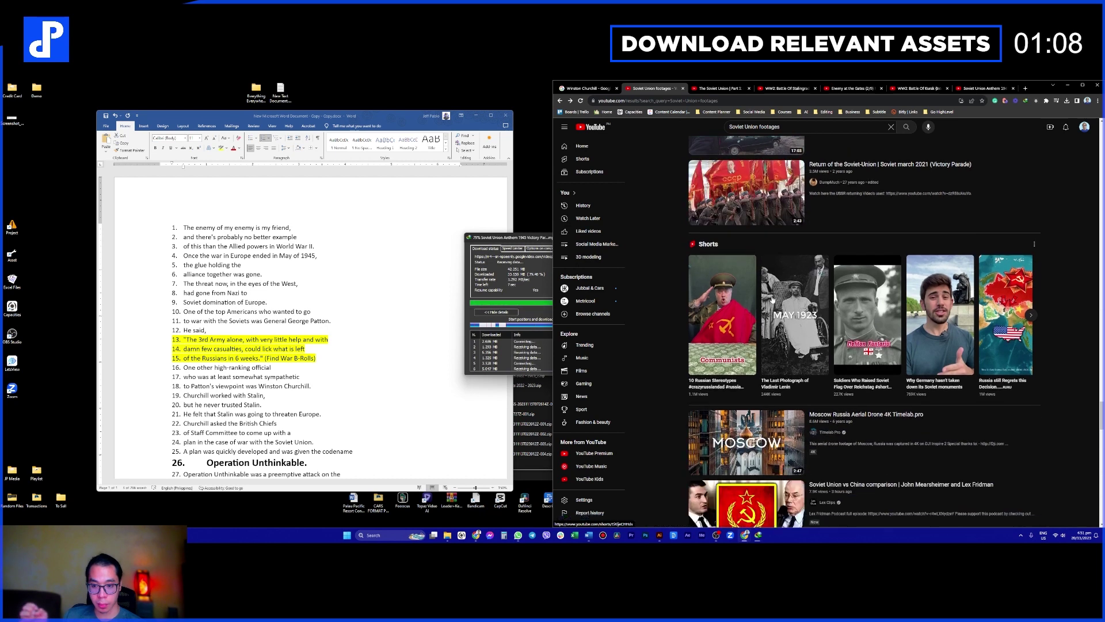
mouse_move(733, 316)
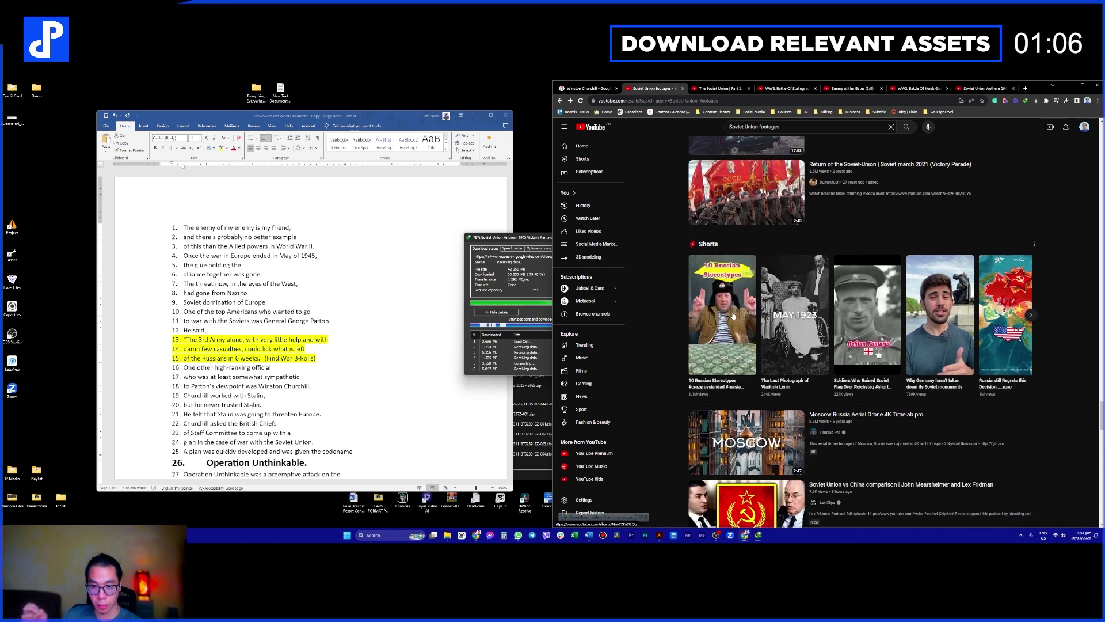
scroll(733, 316, down, 6)
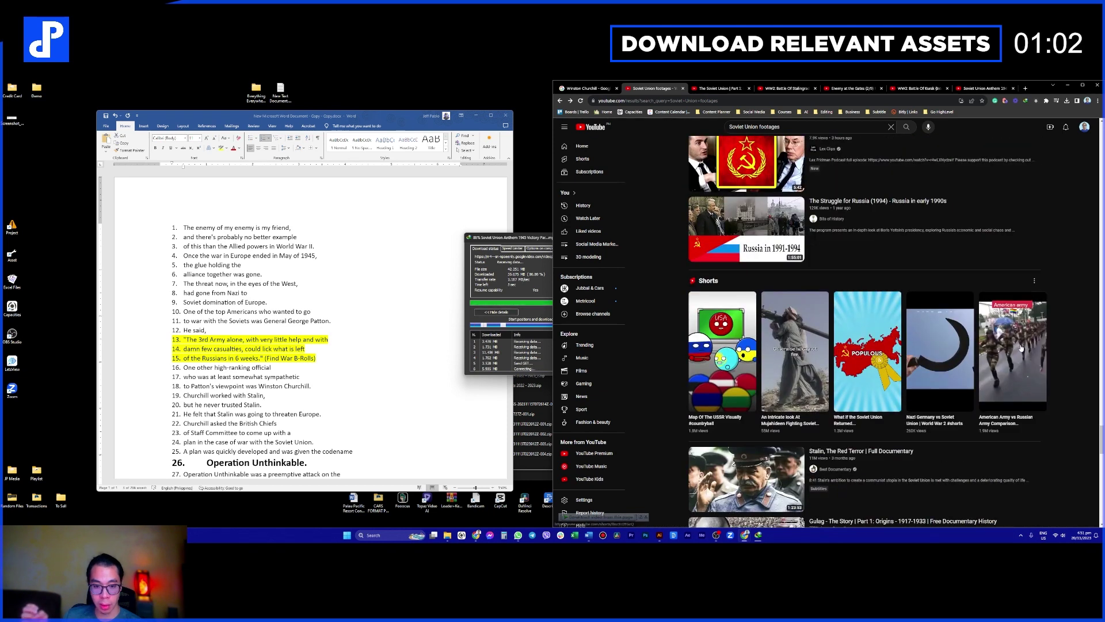
scroll(966, 339, down, 3)
scroll(966, 340, down, 6)
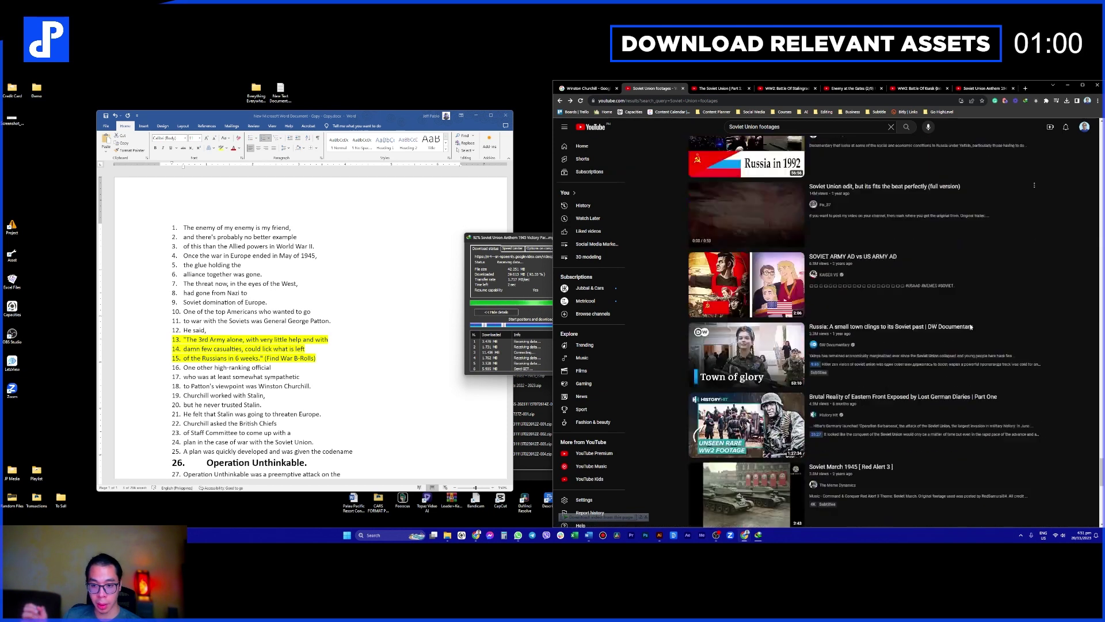
scroll(970, 327, down, 2)
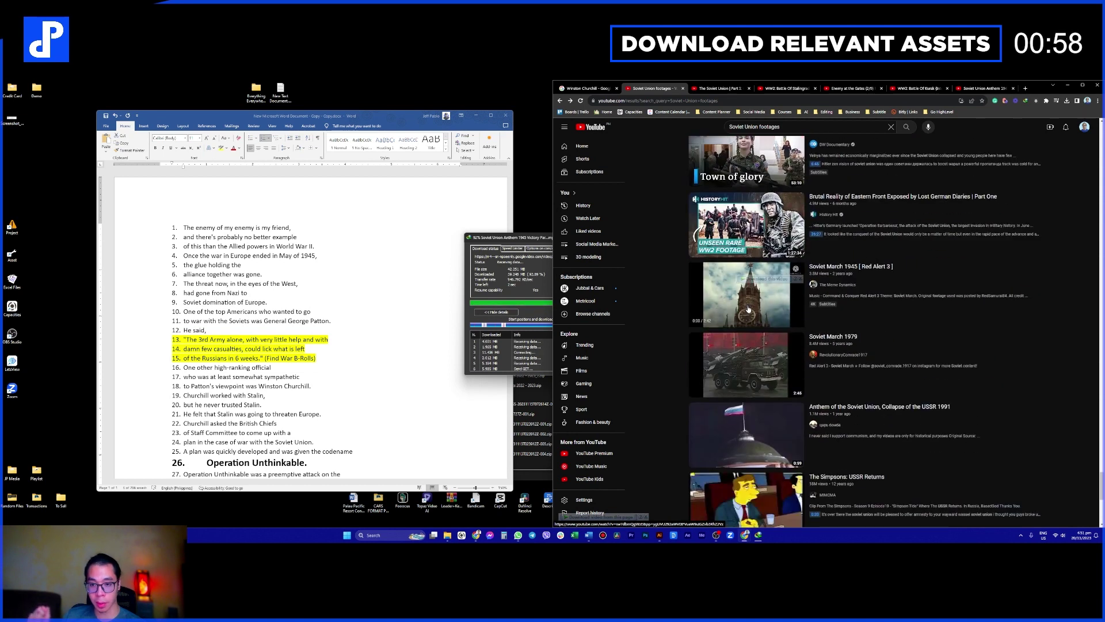
Step: Check the Victory Parade download's progress and move the file explorer window so it overlaps the script document
click(530, 241)
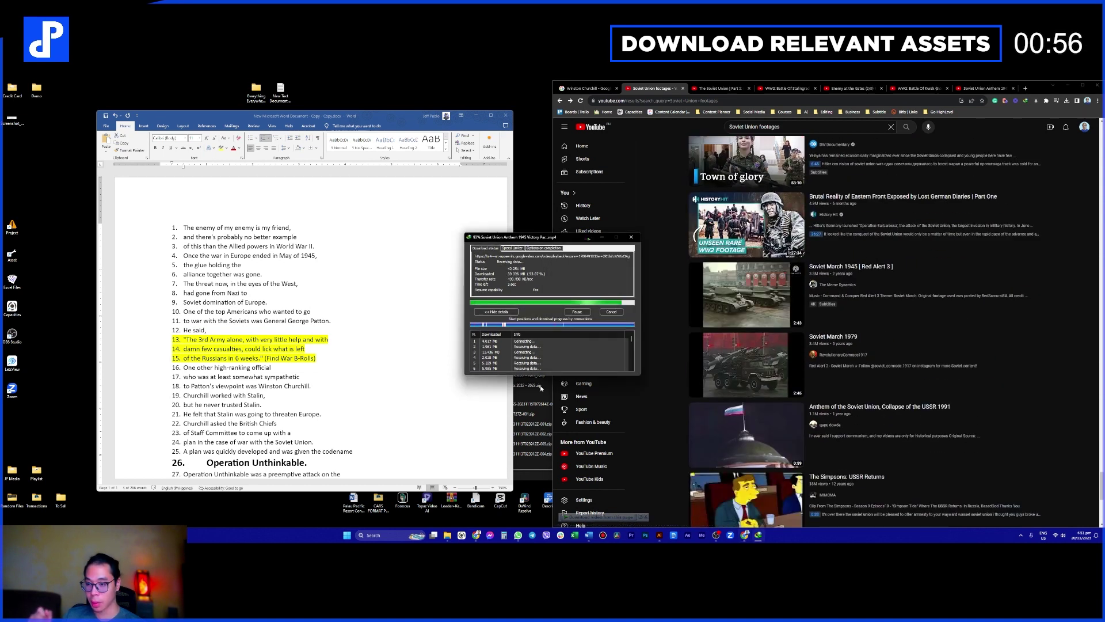
click(540, 458)
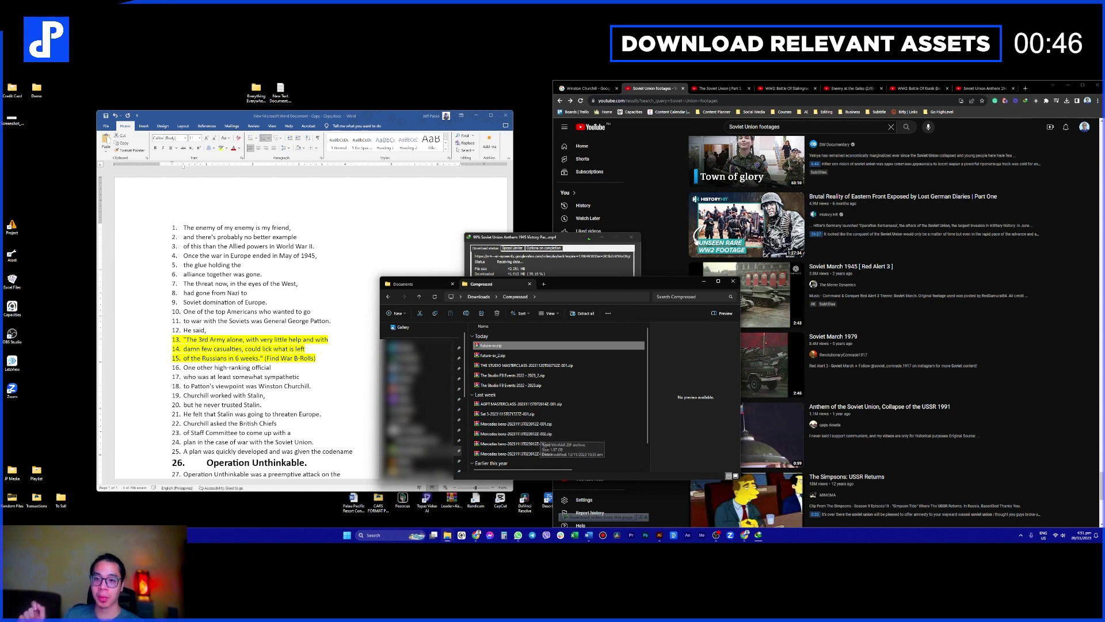
click(660, 205)
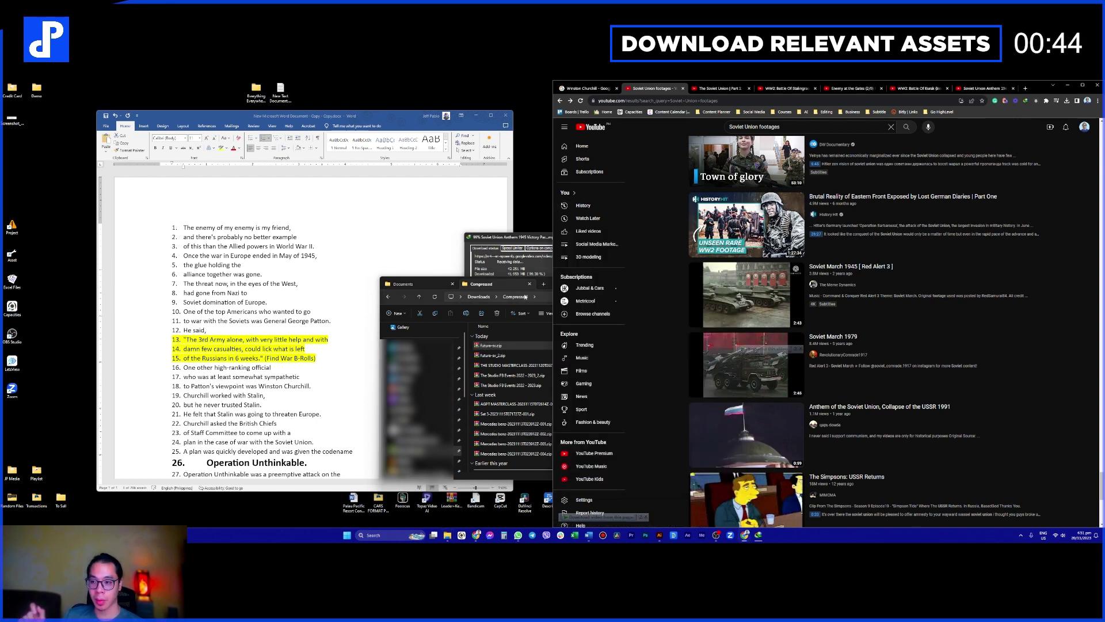
click(543, 265)
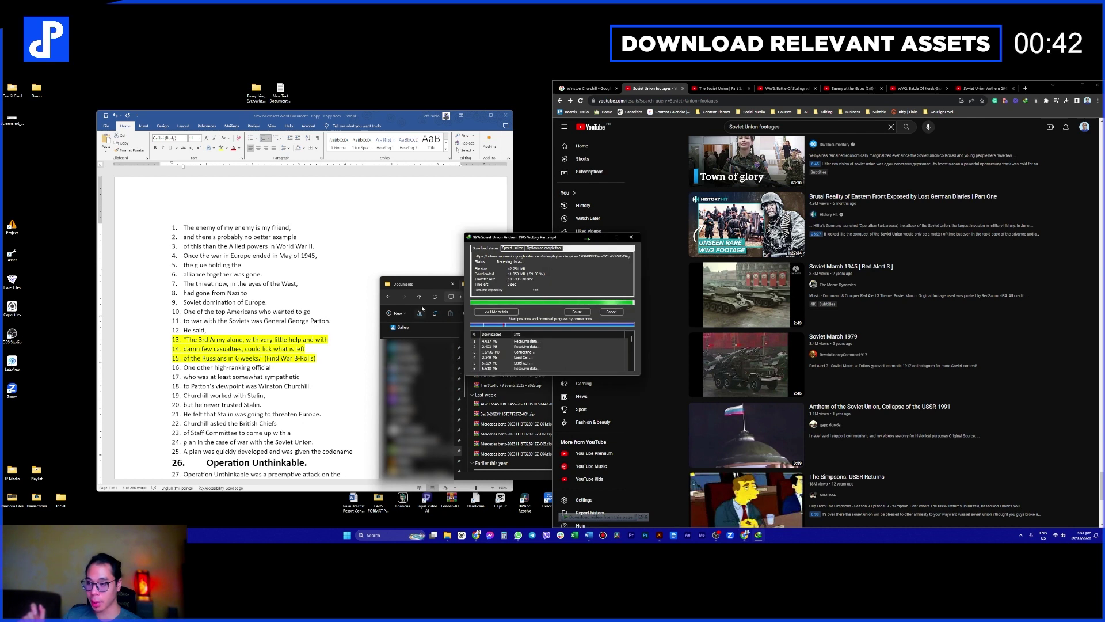
click(416, 285)
drag(579, 290, 444, 282)
click(368, 284)
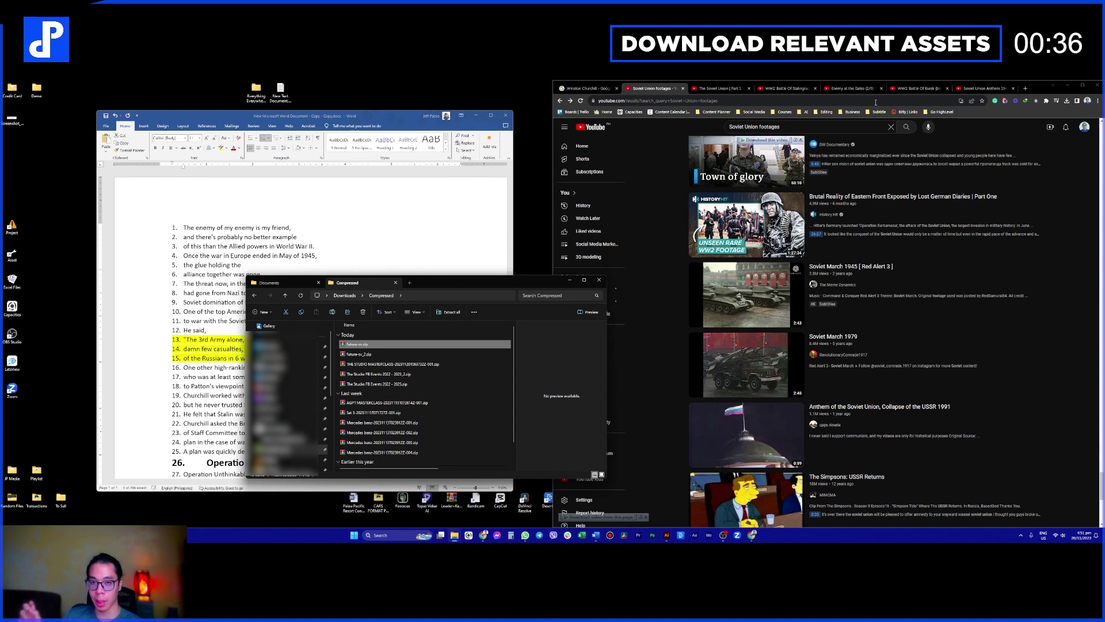
Step: Look over the open Soviet Union documentary and Battle of Stalingrad videos, then minimize the Compressed downloads window
click(728, 89)
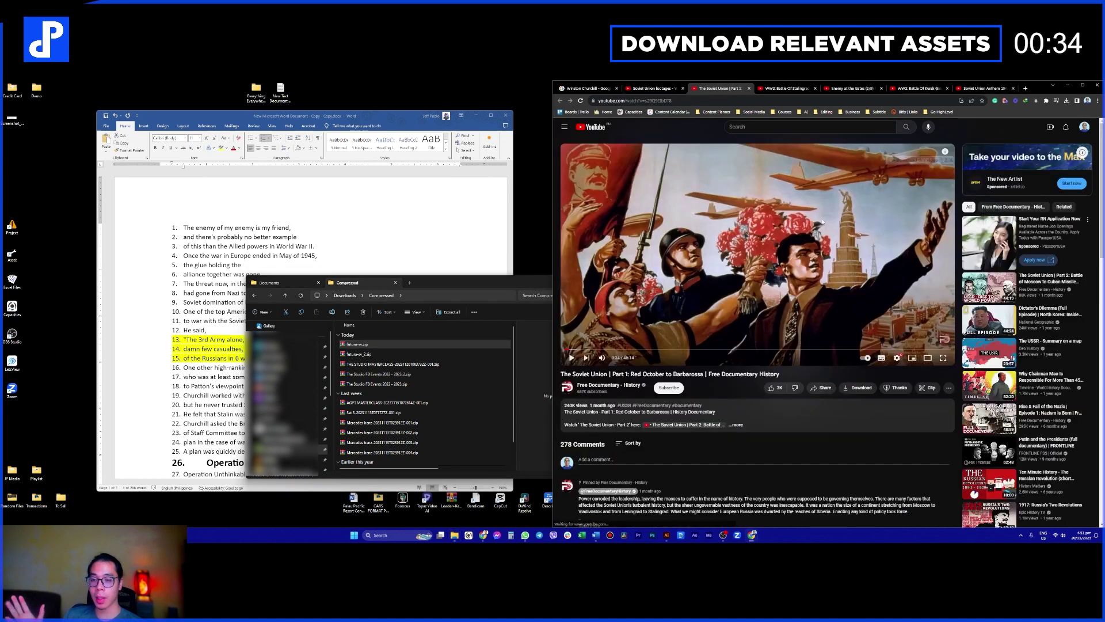
click(790, 89)
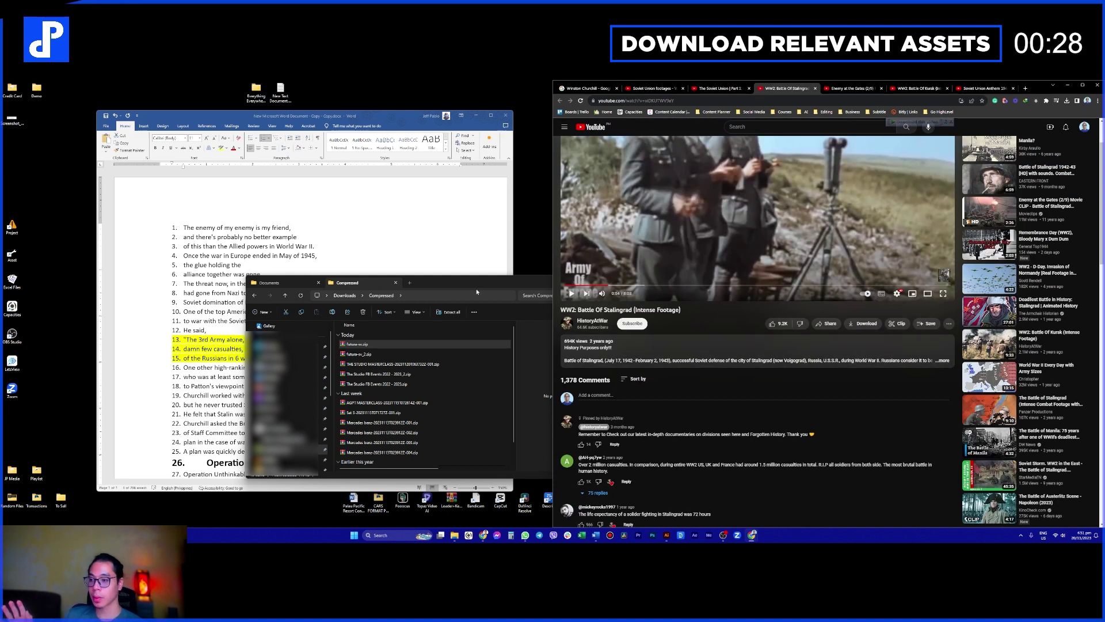
click(462, 281)
click(269, 283)
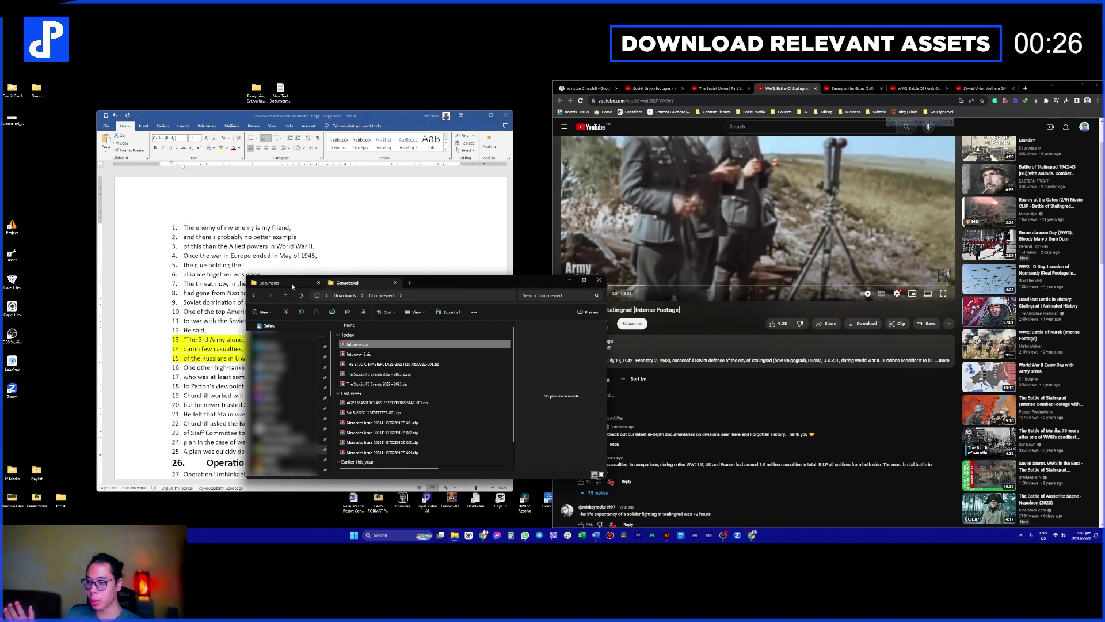
click(373, 282)
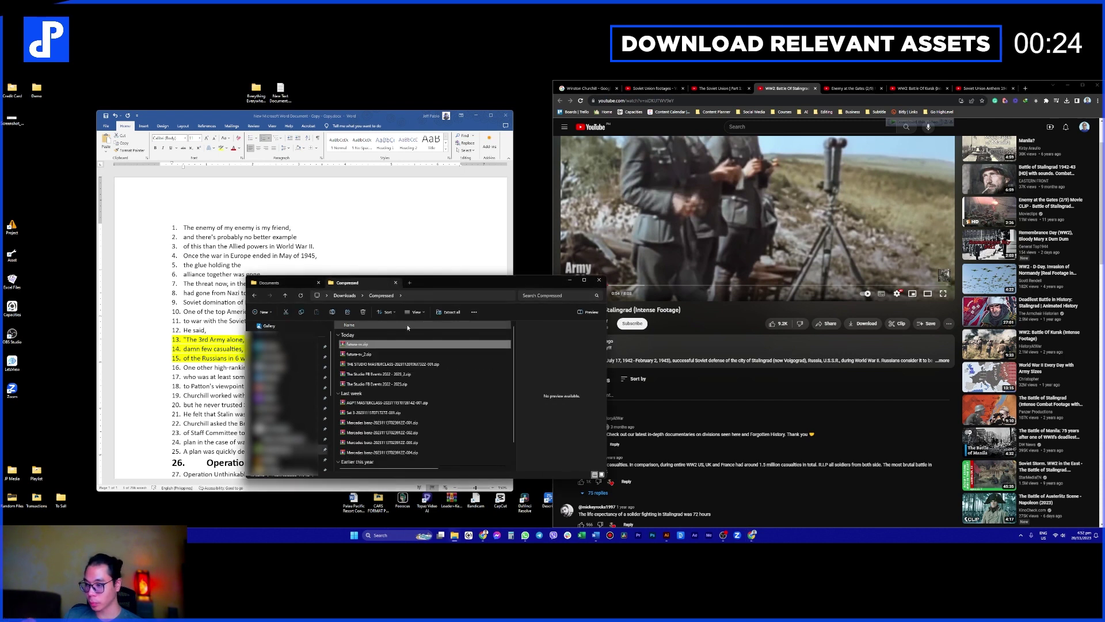
click(569, 280)
Step: Move all five downloaded videos from the Downloads Video folder into the Soviet Union folder inside Elements
mouse_move(454, 534)
mouse_move(449, 510)
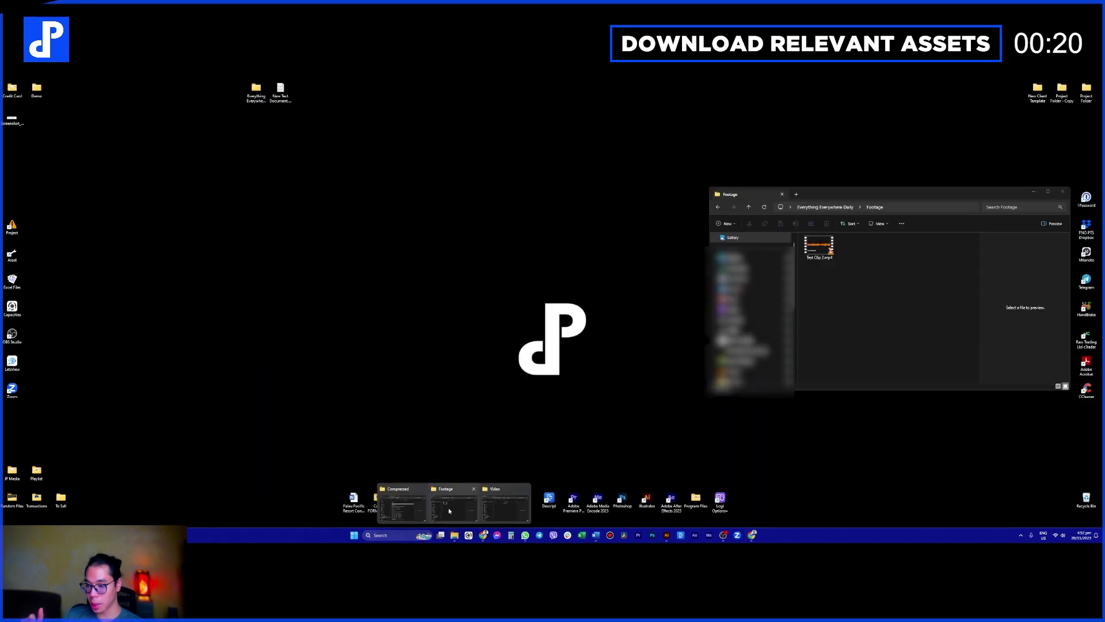
mouse_move(400, 506)
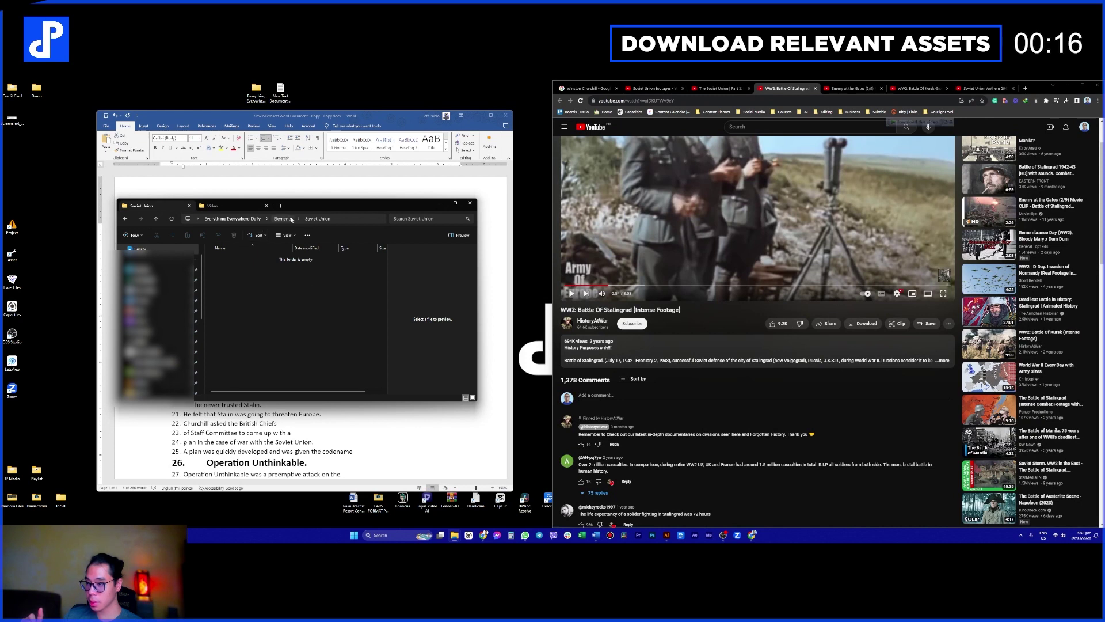
click(236, 207)
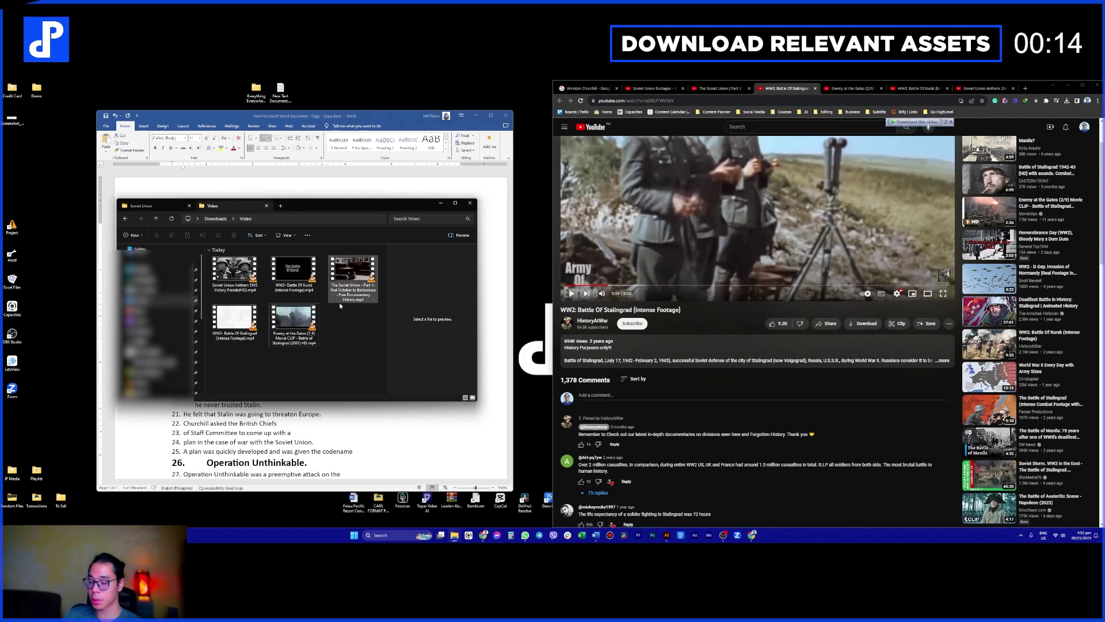
click(233, 289)
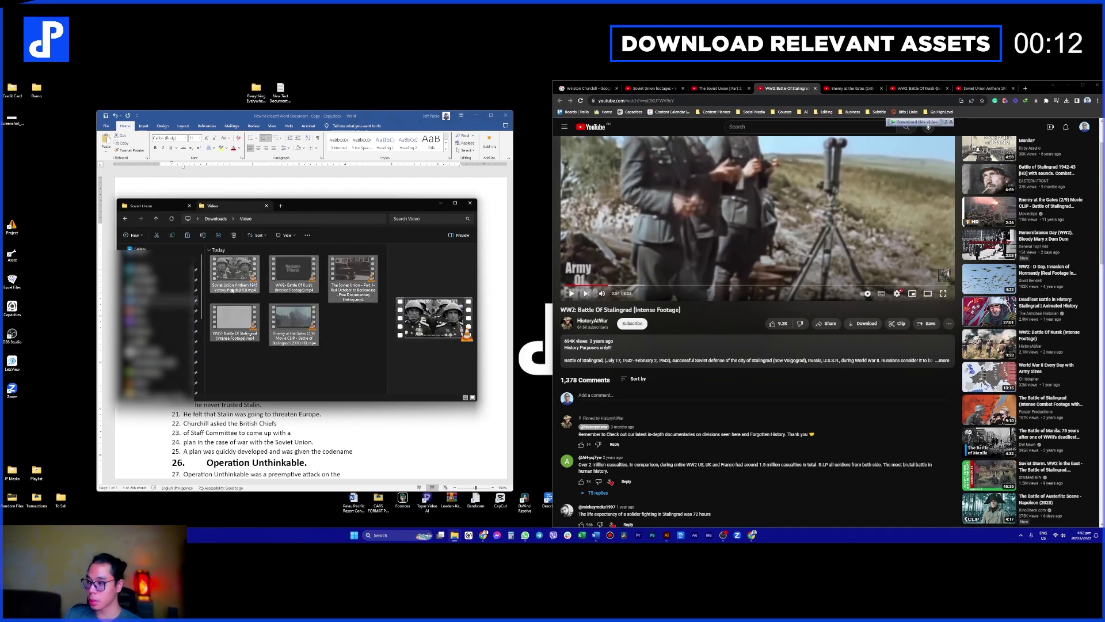
click(163, 205)
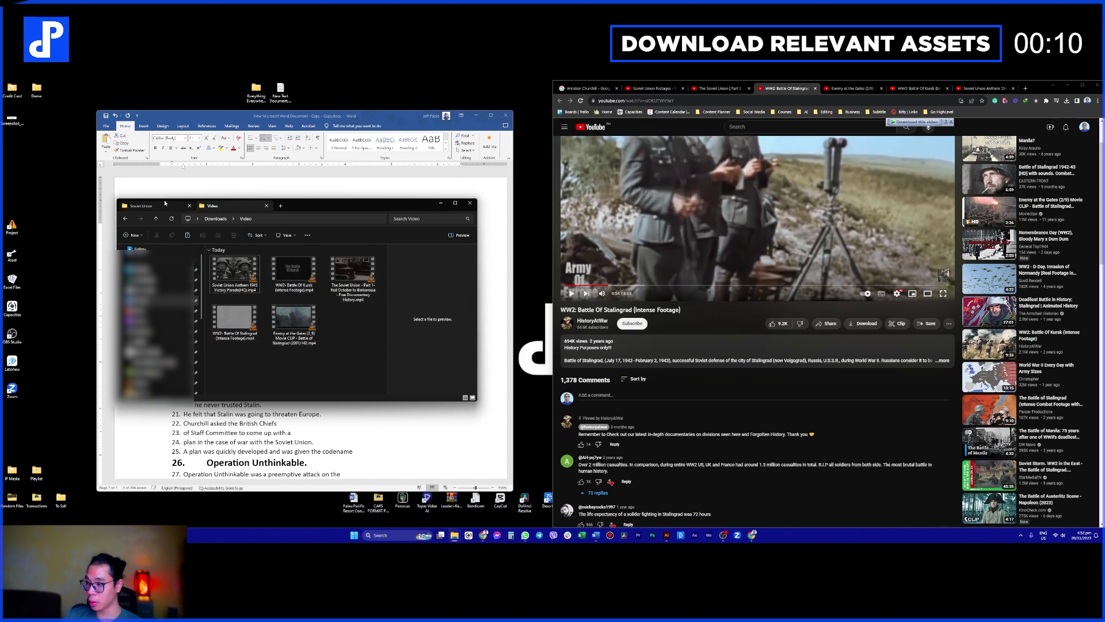
key(ctrl+v)
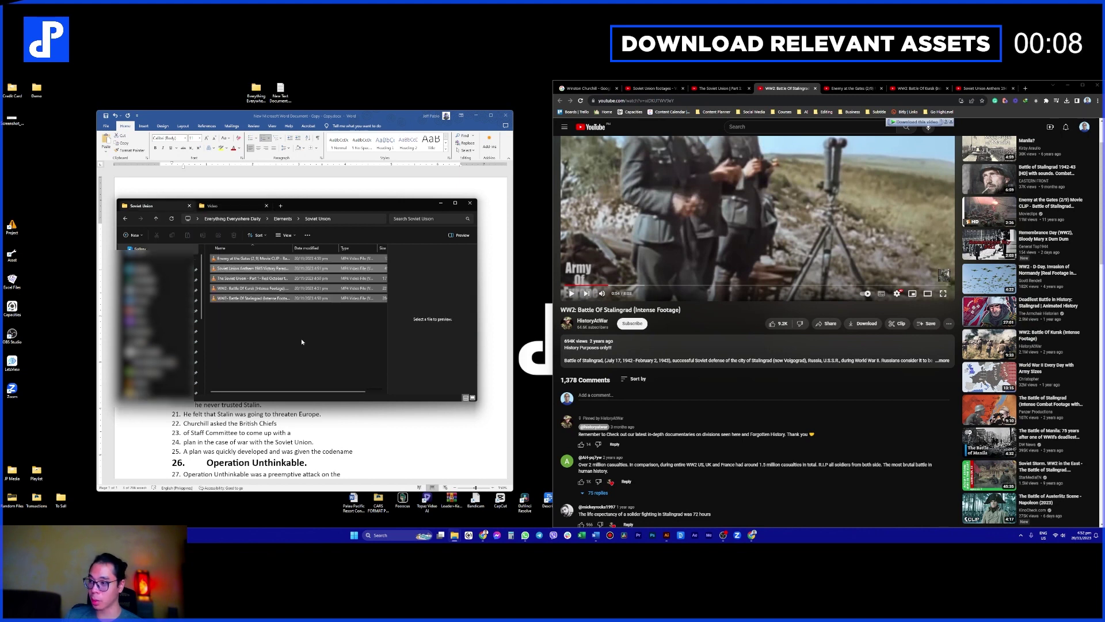
click(301, 342)
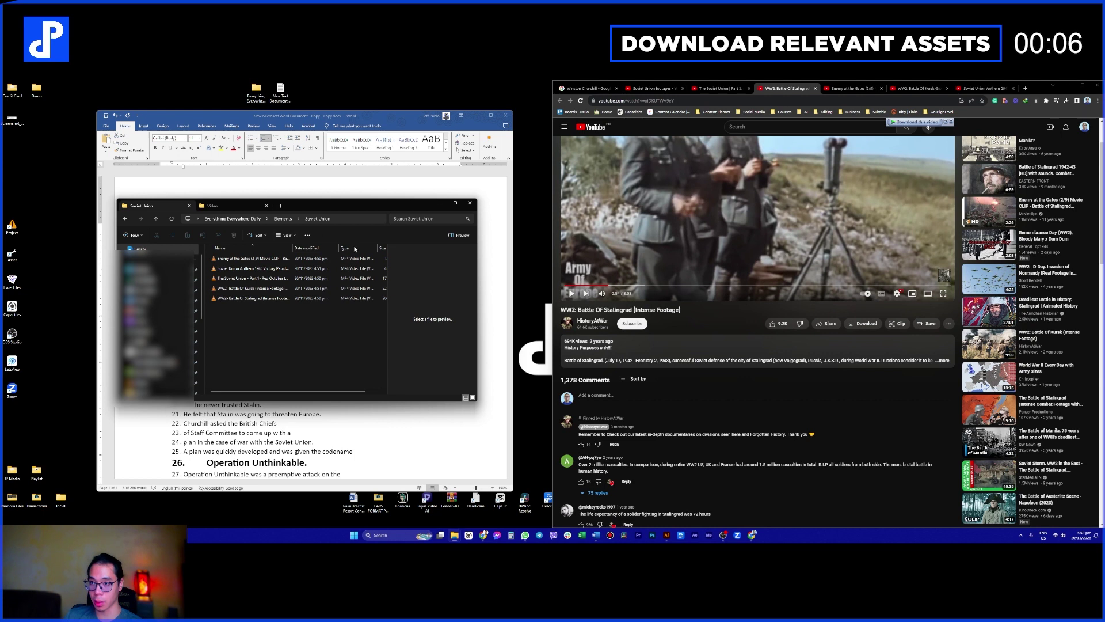
Step: Minimize the browser, switch to Illustrator and create a blank vertical document of 1080 × 1920 px
mouse_move(754, 536)
click(741, 506)
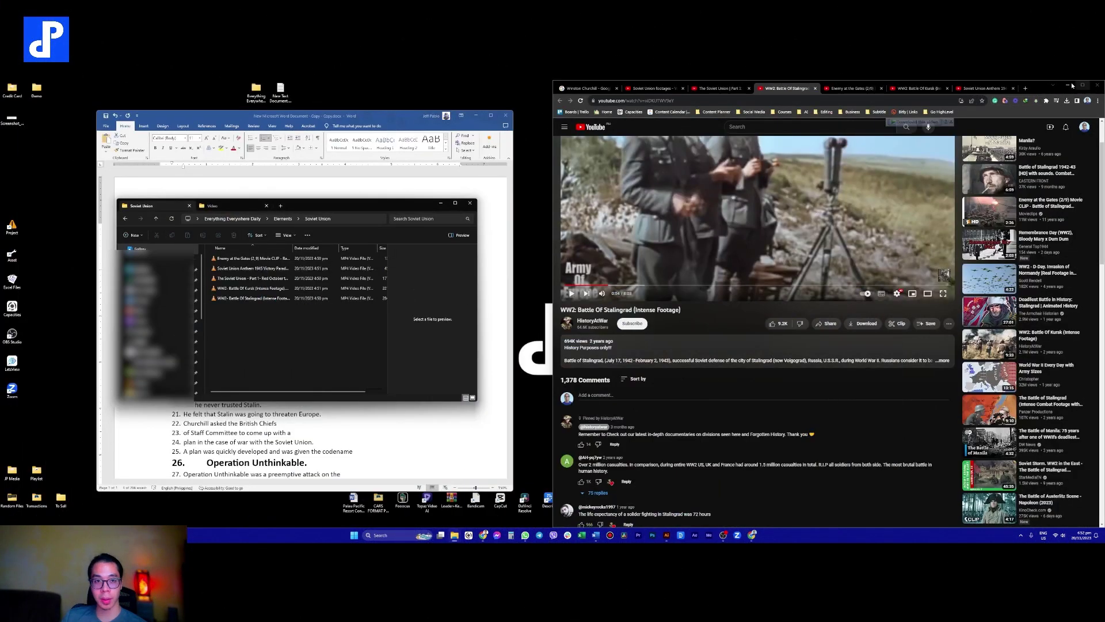
click(1070, 85)
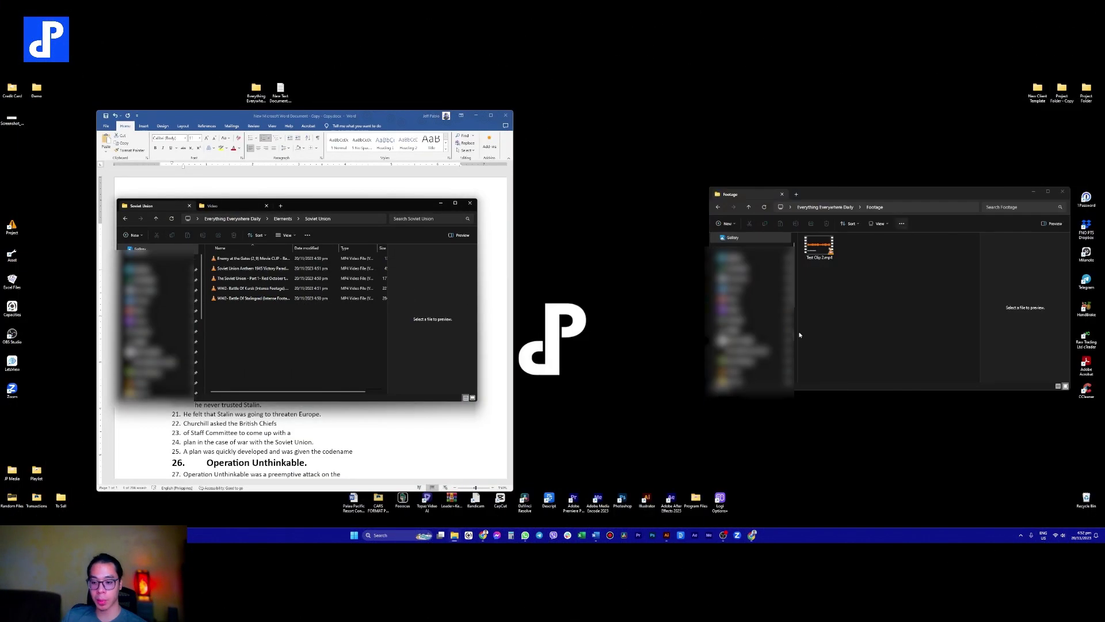
click(667, 534)
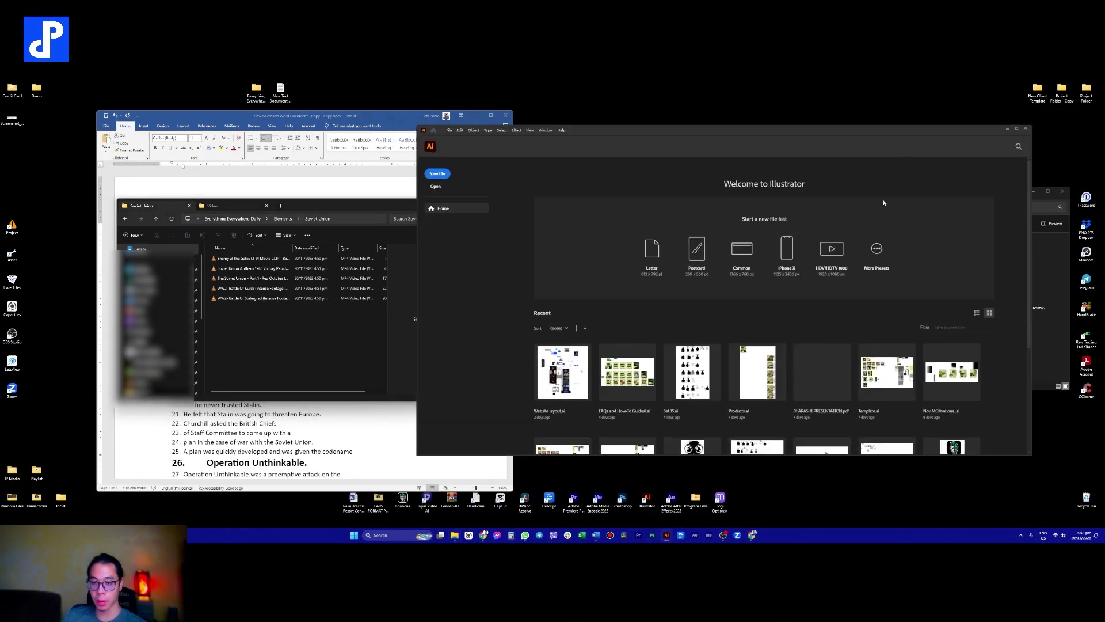
click(442, 176)
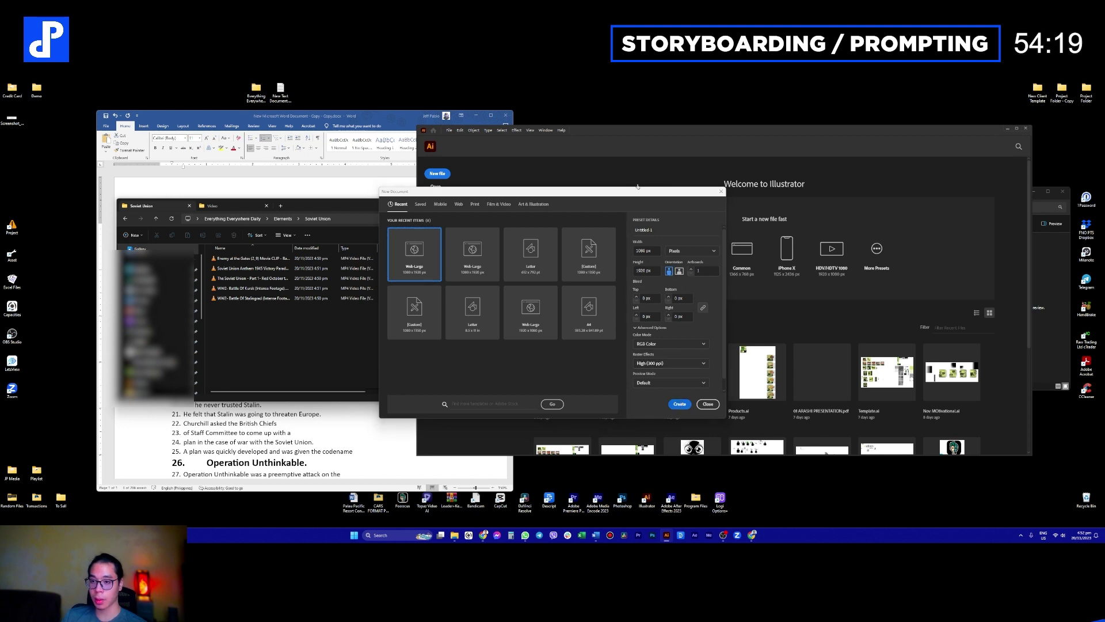
key(Return)
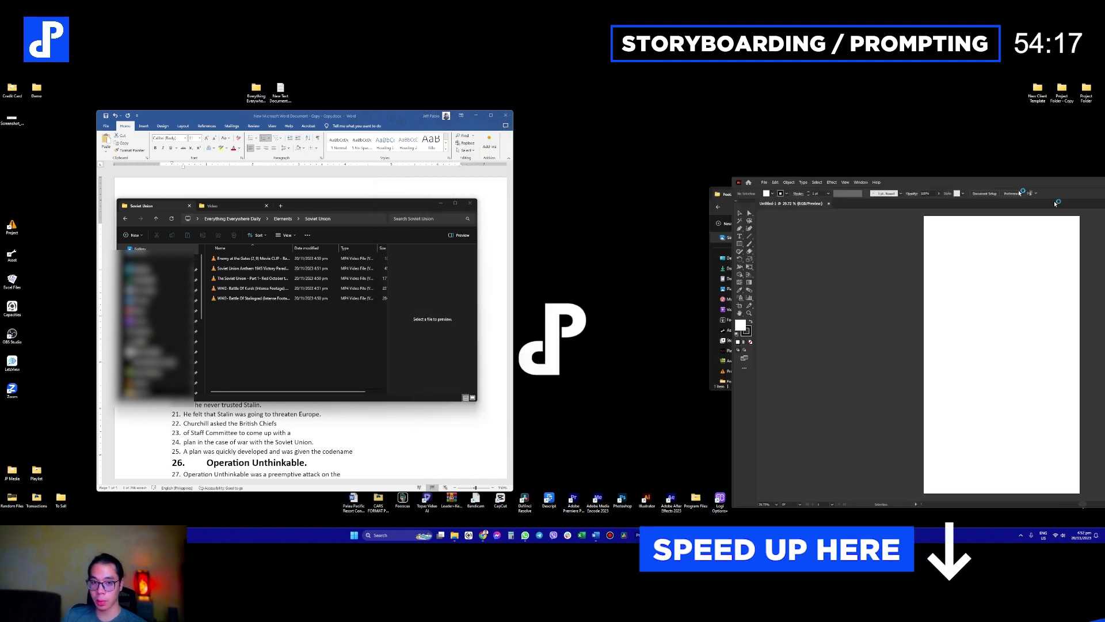
Step: Bring the script document to the front and read through its numbered lines to plan the storyboard
scroll(784, 278, down, 3)
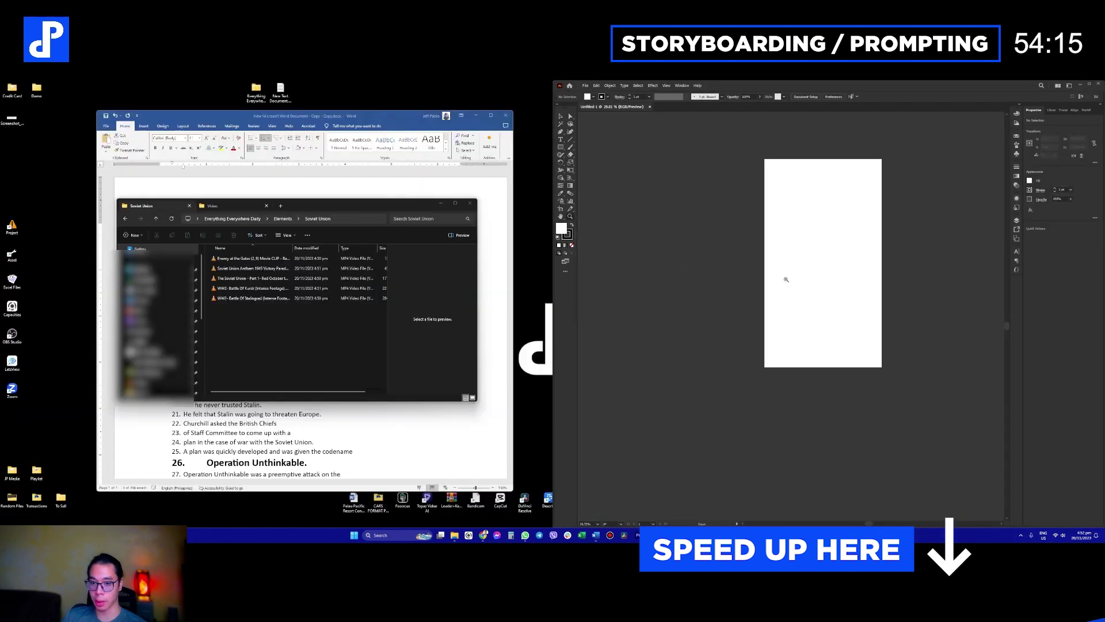
drag(844, 268, 804, 325)
click(320, 437)
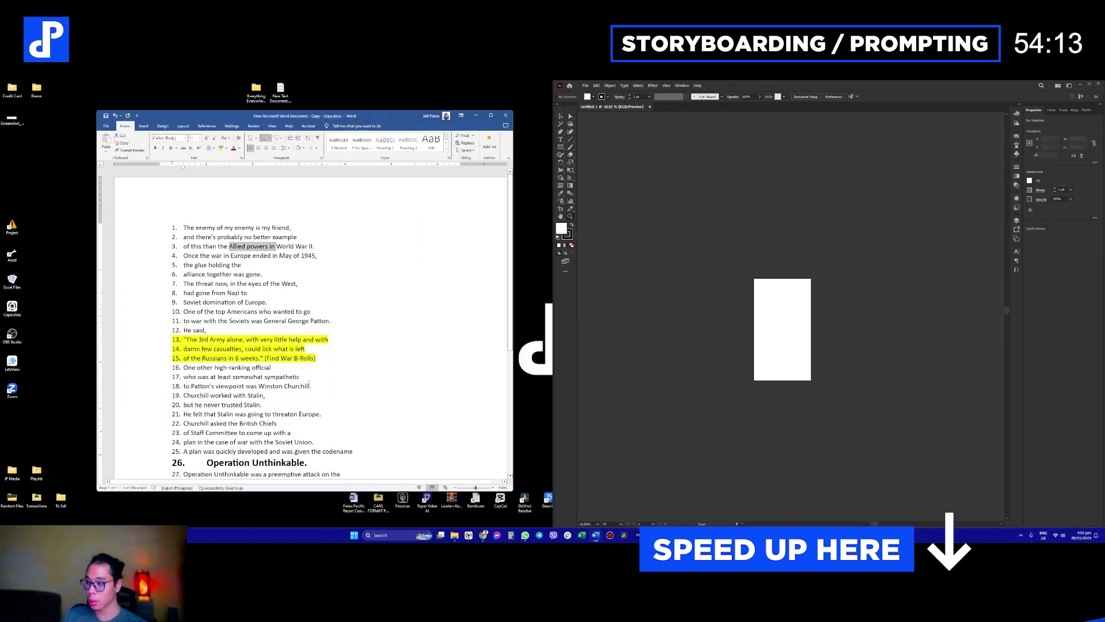
scroll(319, 371, down, 3)
scroll(319, 370, up, 5)
click(263, 274)
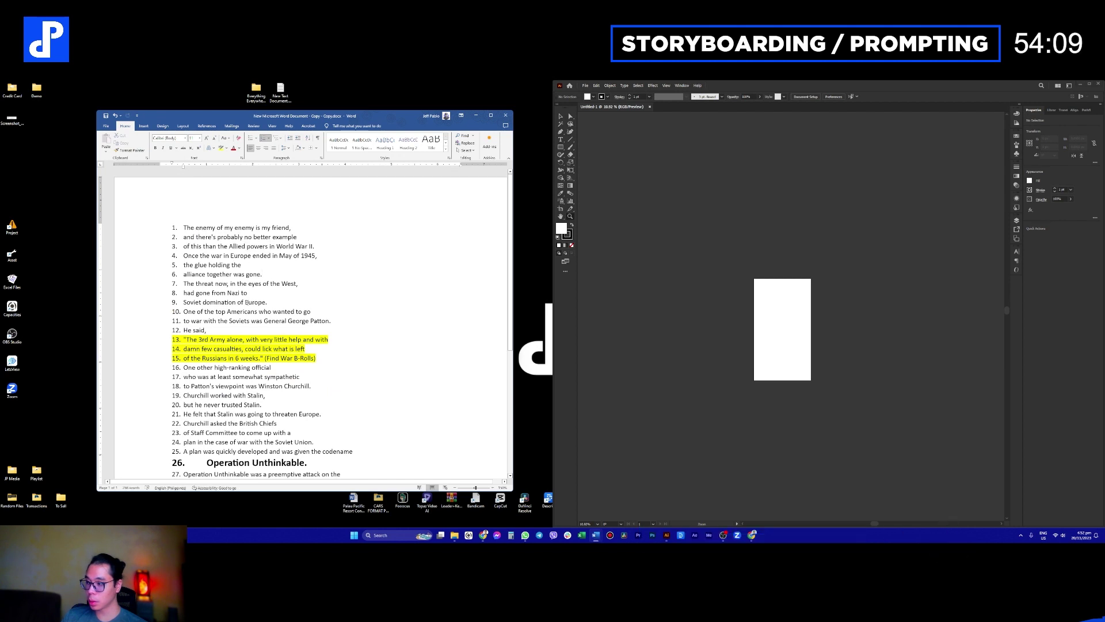
scroll(242, 307, down, 4)
scroll(242, 304, up, 3)
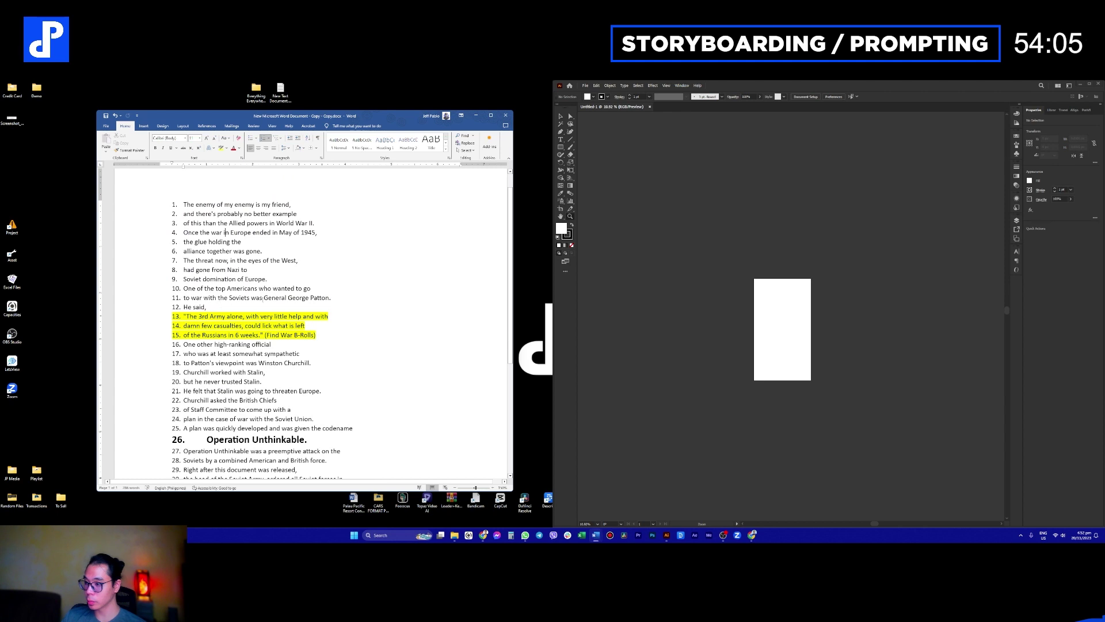
Step: Move "General George Patton." from script line 11 to the start of line 12, before "He said,"
click(264, 298)
key(Return)
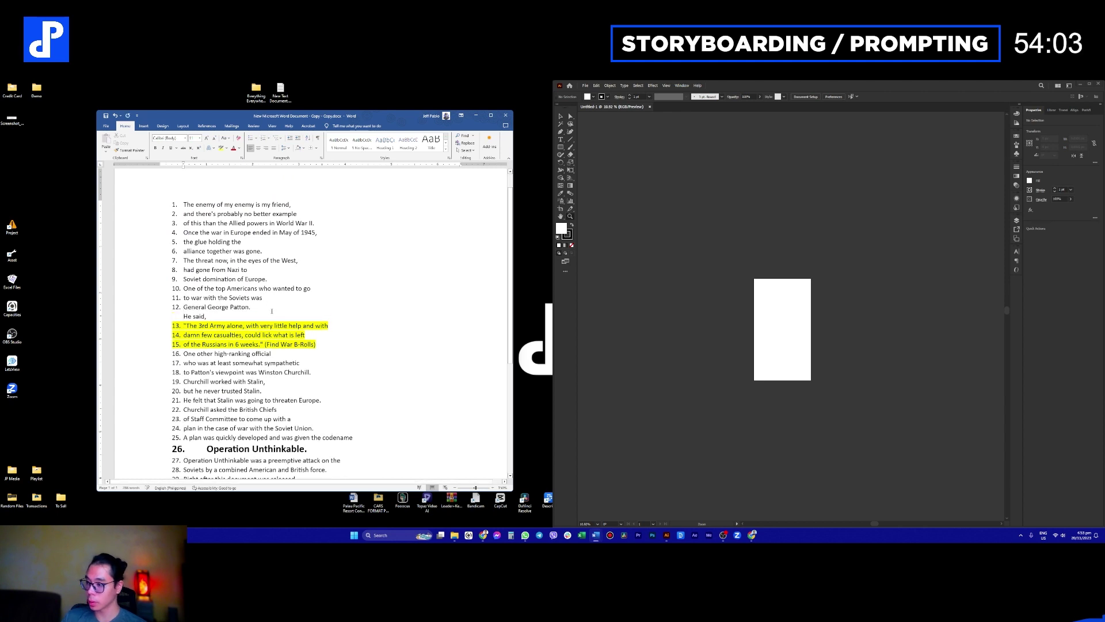
key(Down)
key(ctrl+shift+n)
key(BackSpace)
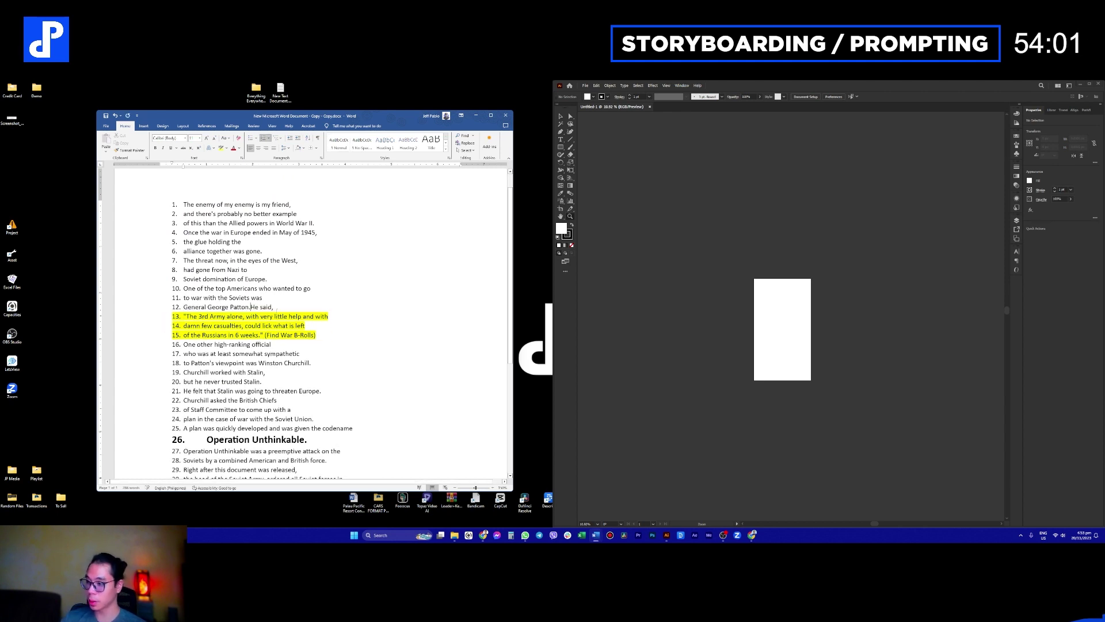
key(End)
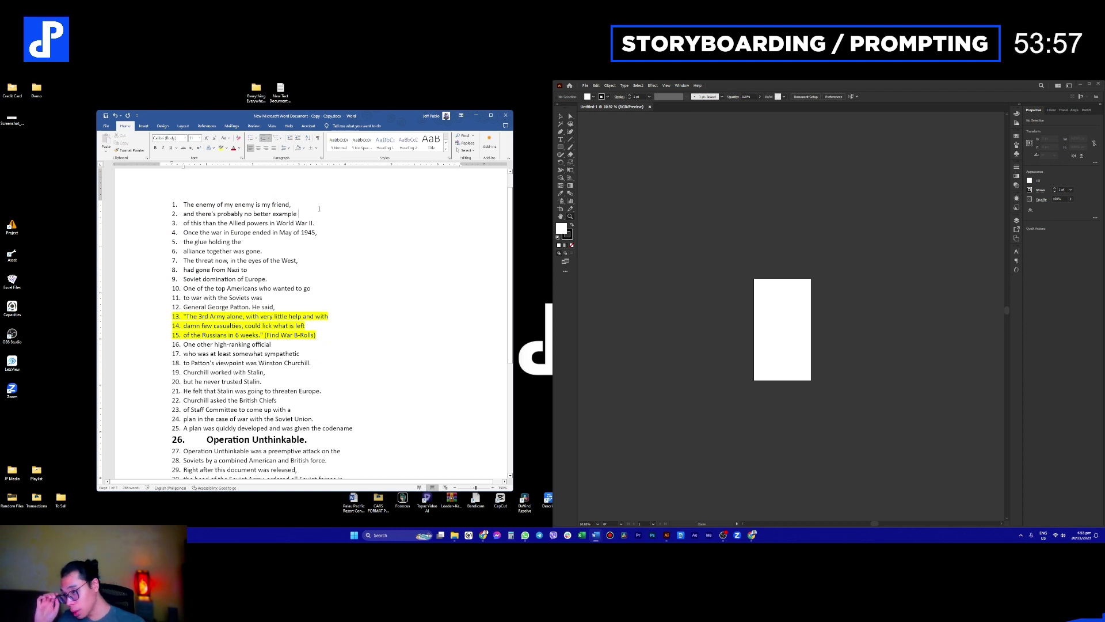
Step: Move the blank artboard to the canvas's upper-left corner and duplicate it sideways into a row of four
click(298, 203)
drag(235, 203, 182, 204)
click(764, 350)
scroll(793, 312, up, 3)
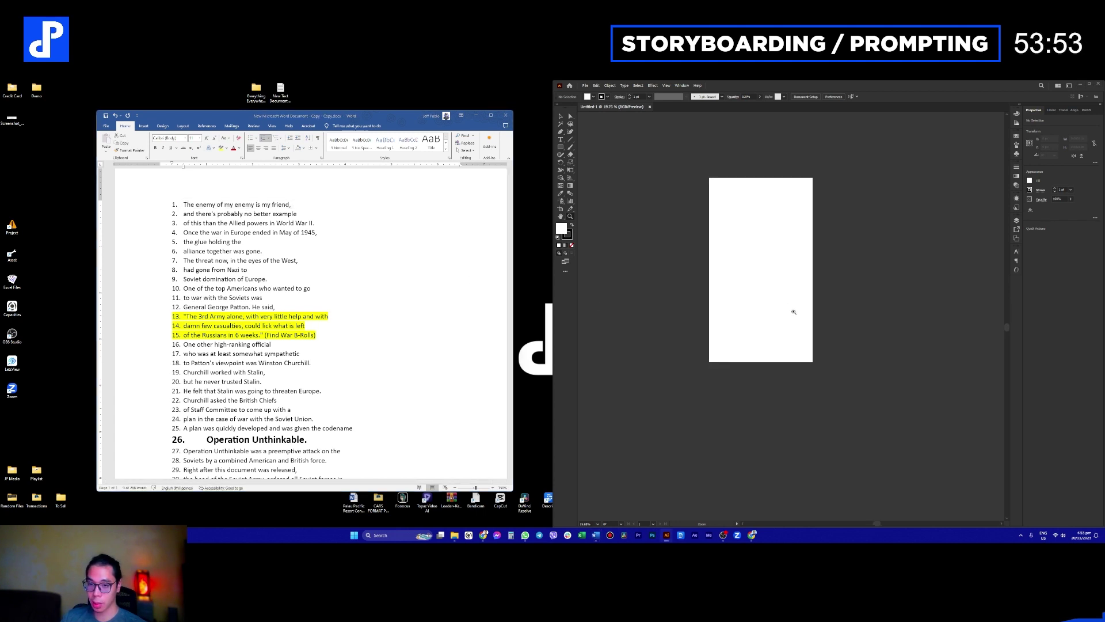
scroll(793, 311, down, 3)
scroll(747, 292, down, 5)
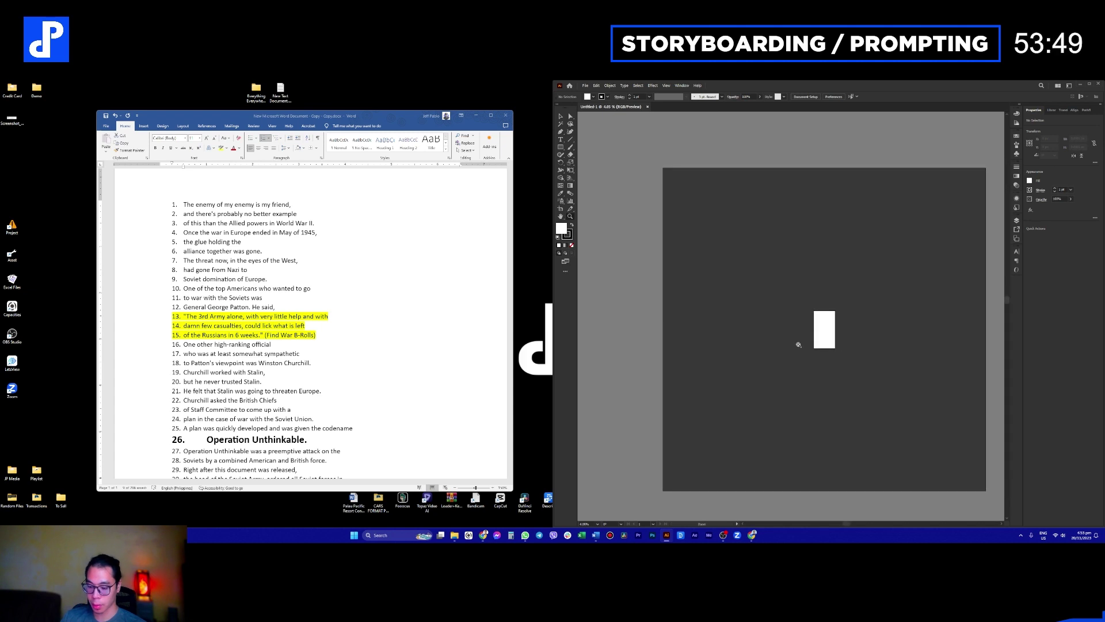
key(shift+o)
drag(827, 326, 712, 202)
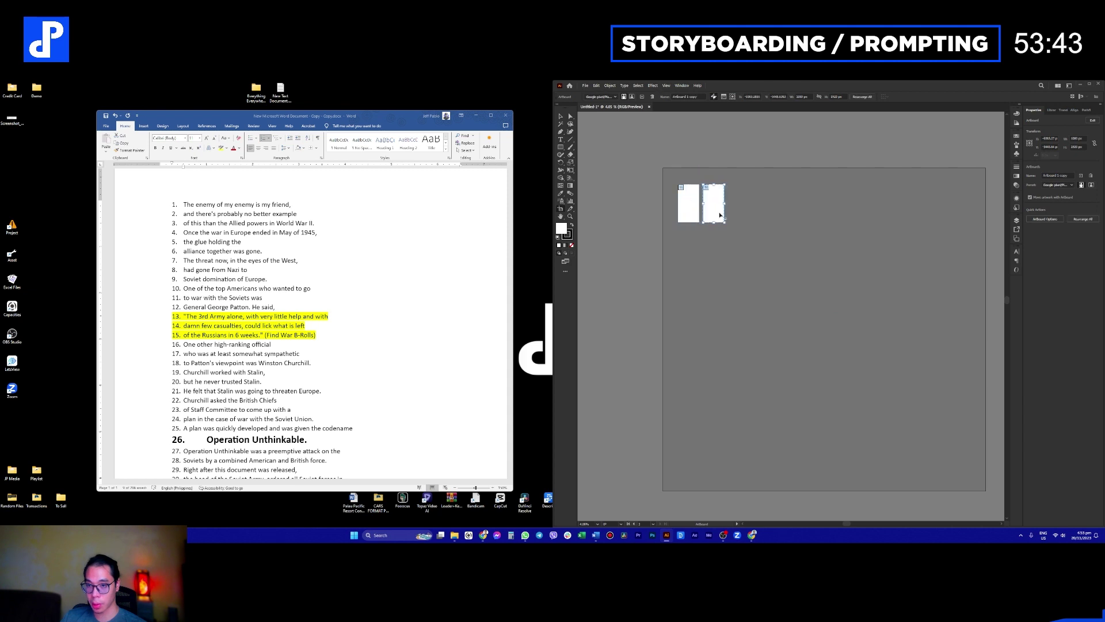
drag(722, 221, 768, 217)
Step: Check how many lines the script has and extend the artboard row to eleven copies
scroll(330, 359, down, 4)
scroll(329, 358, down, 3)
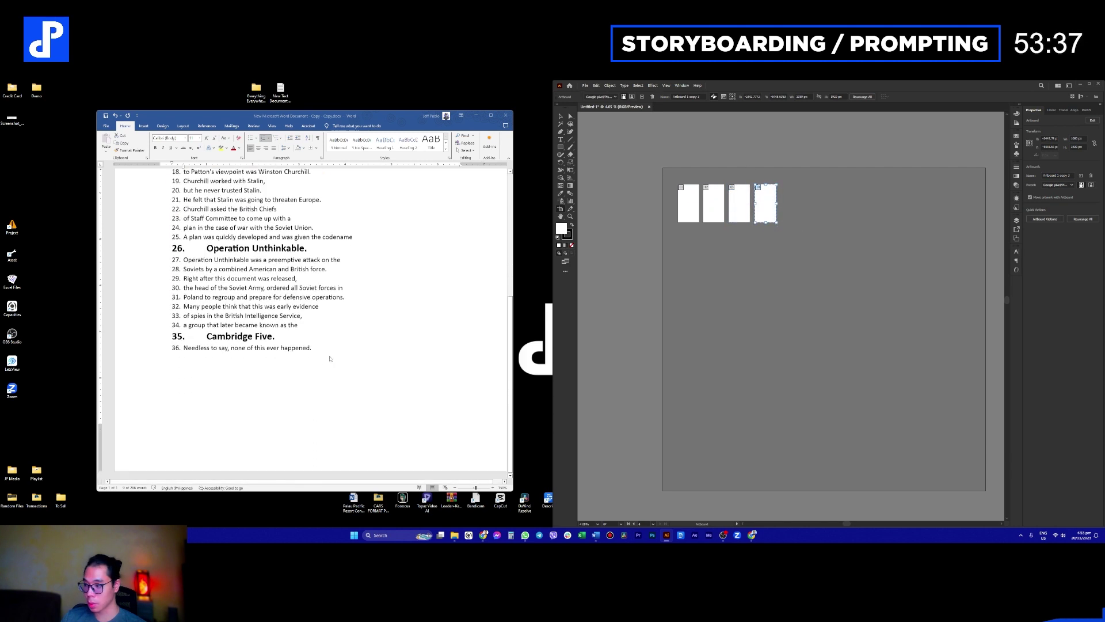
scroll(329, 358, up, 4)
drag(758, 217, 952, 221)
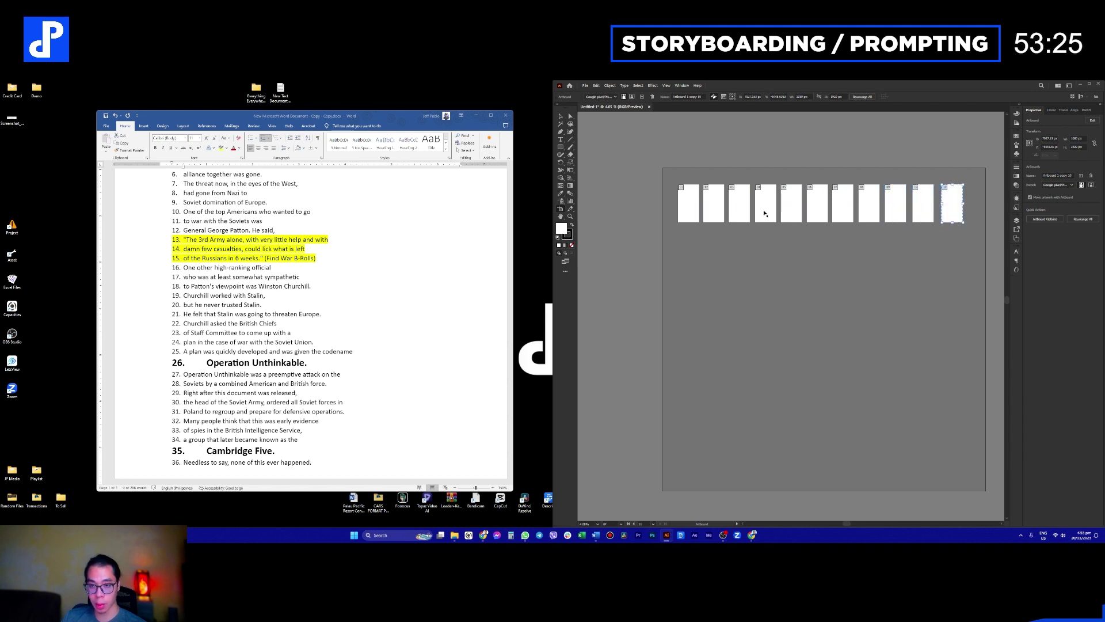
Step: Select the whole artboard row and duplicate it downward to form four rows of eleven, then clear the selection
shift+click(714, 215)
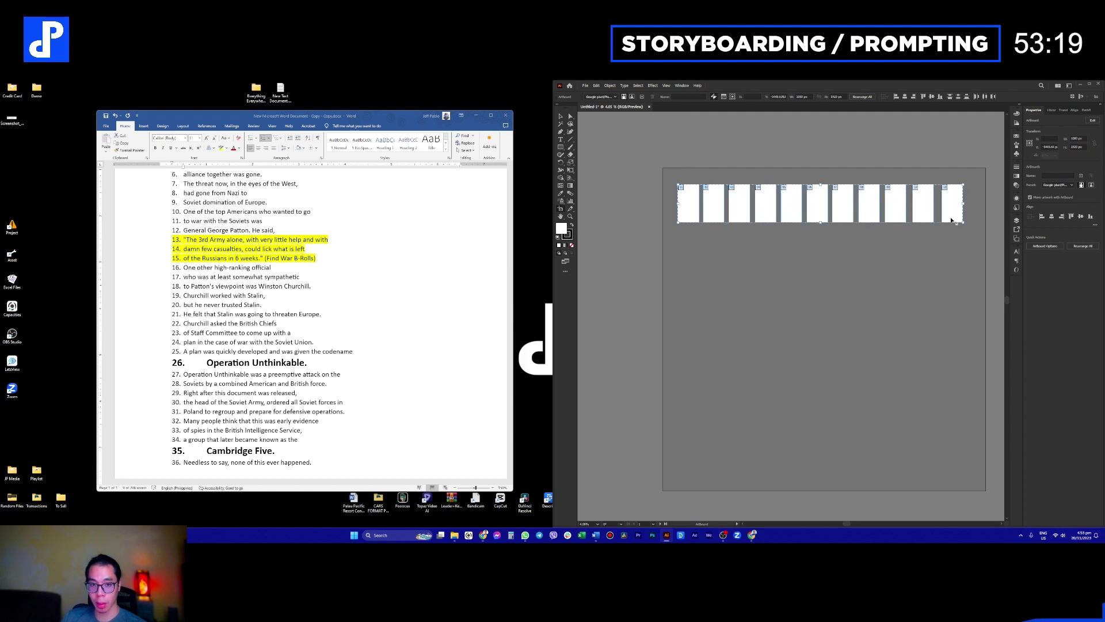
drag(955, 206, 963, 334)
key(ctrl+z)
drag(950, 291, 955, 336)
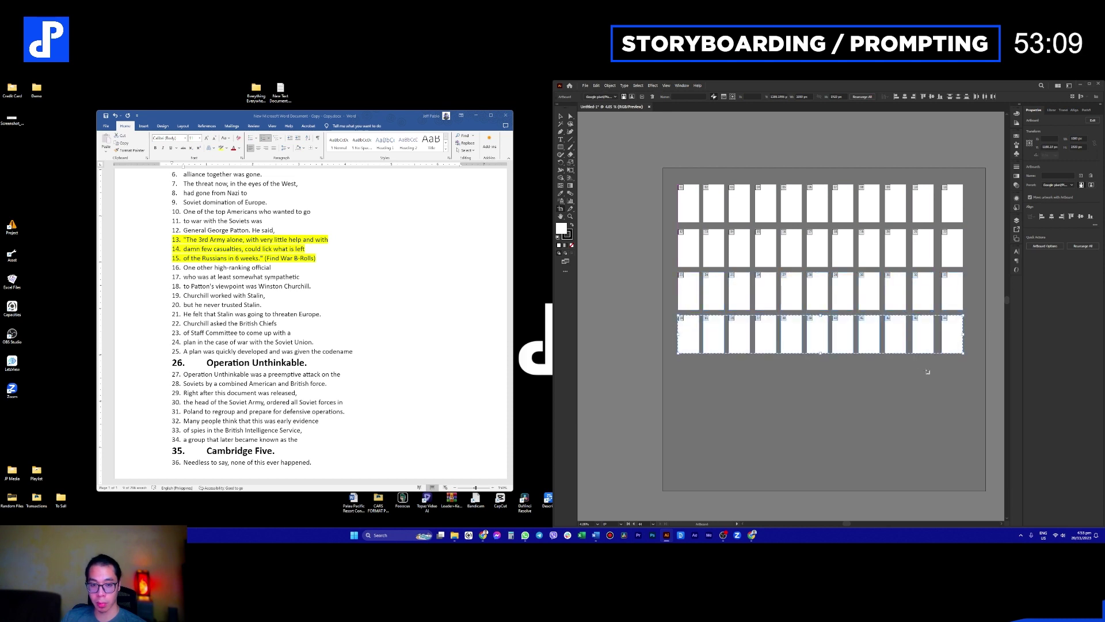
key(Escape)
key(shift+o)
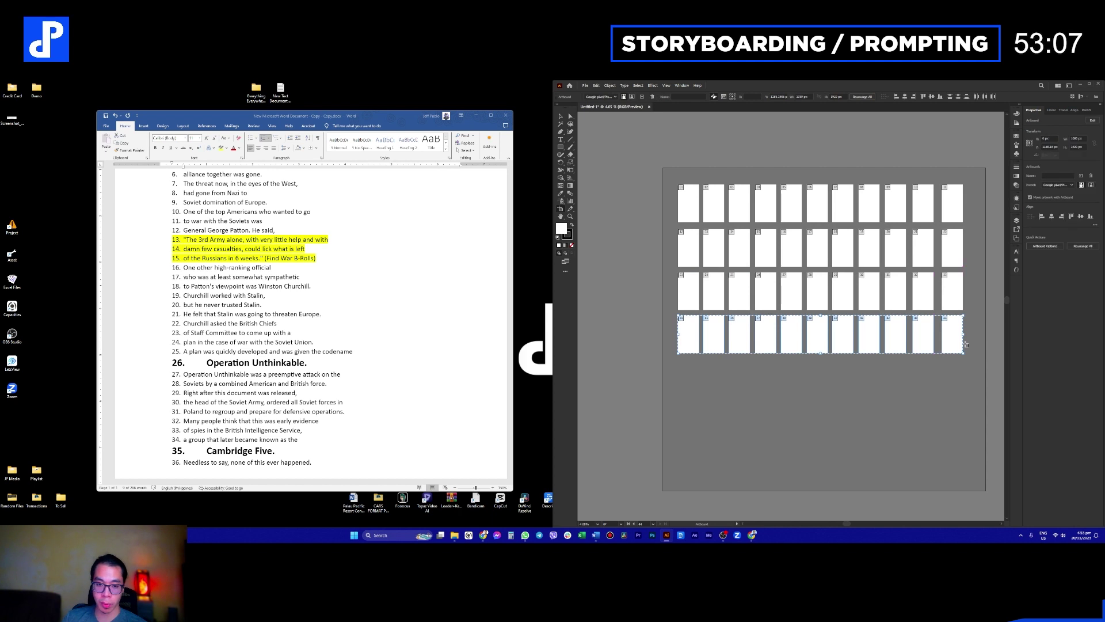
click(946, 368)
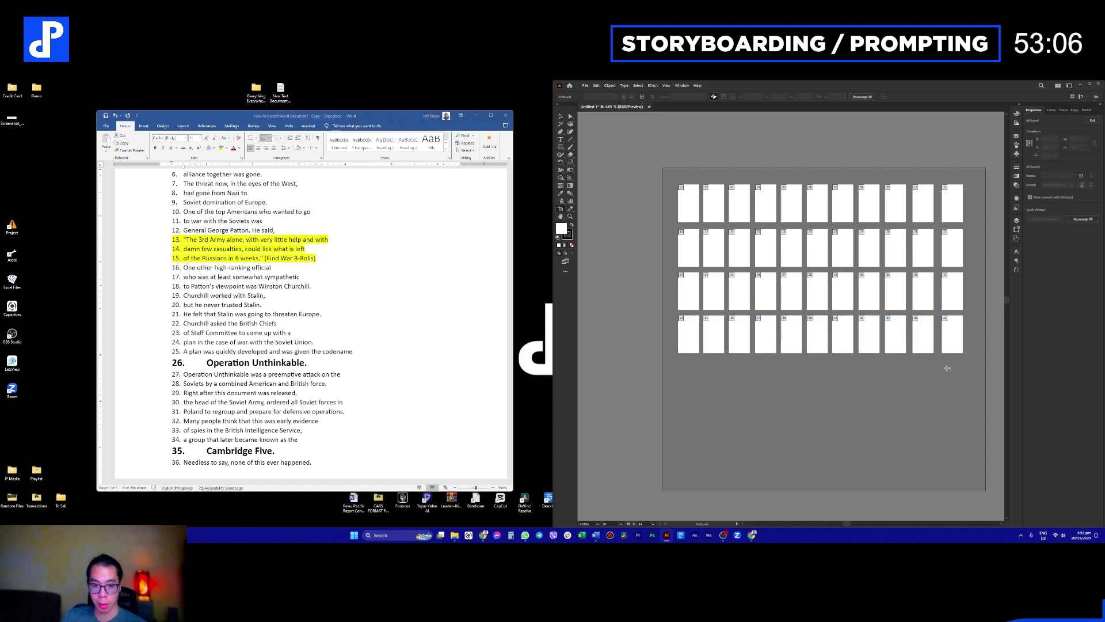
Step: Delete the last eight artboards of the fourth row so that only its first three remain
click(957, 338)
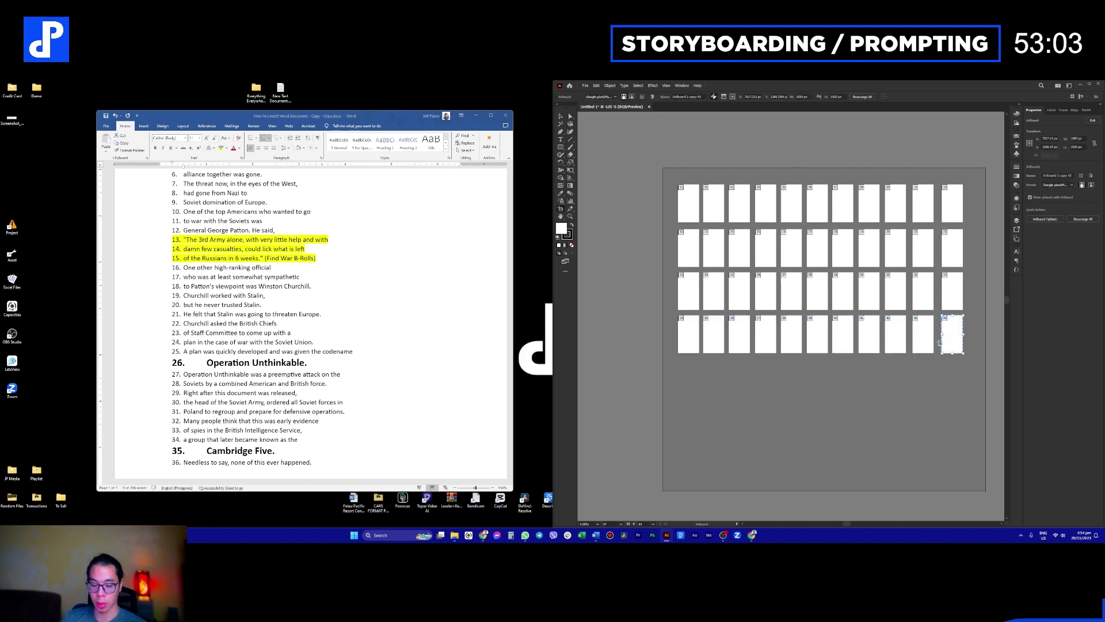
shift+click(928, 340)
shift+click(897, 339)
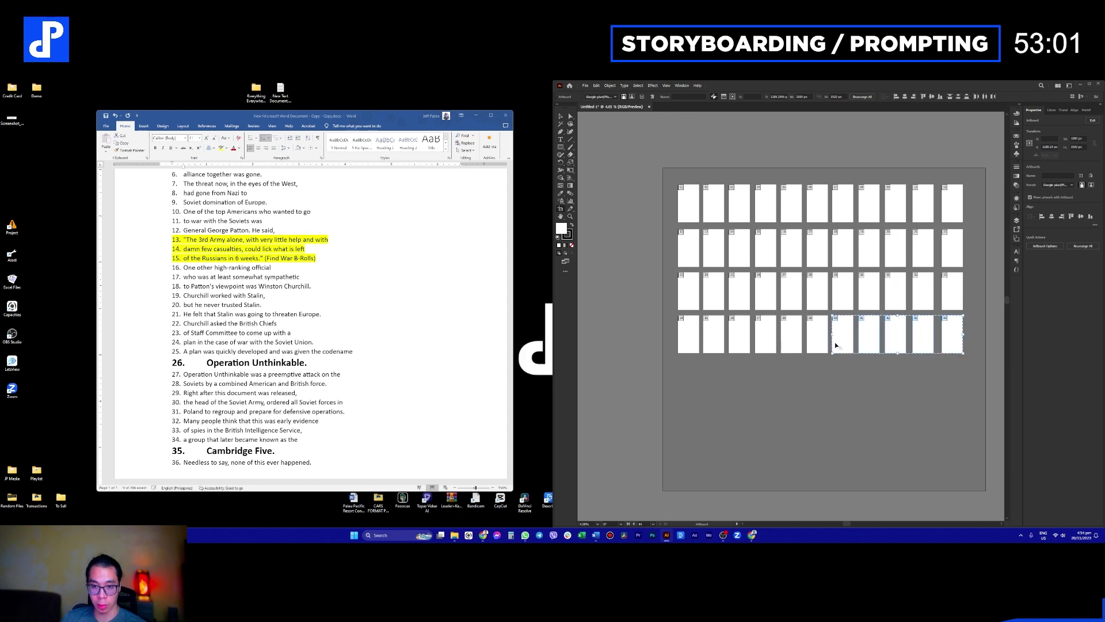
shift+click(770, 345)
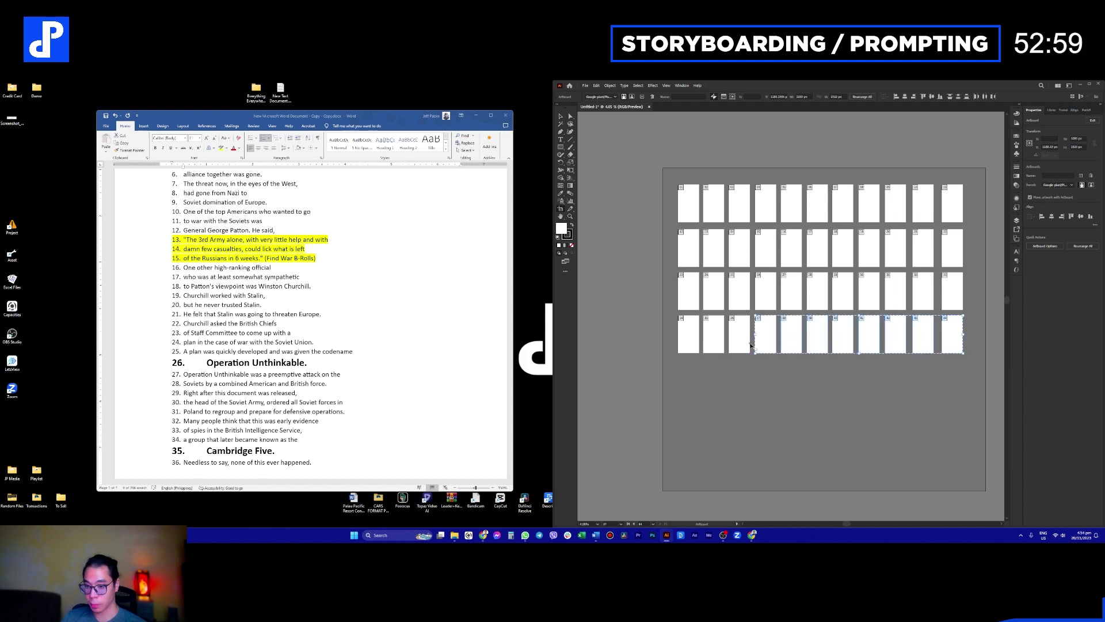
key(Delete)
drag(732, 321, 826, 319)
scroll(338, 332, up, 2)
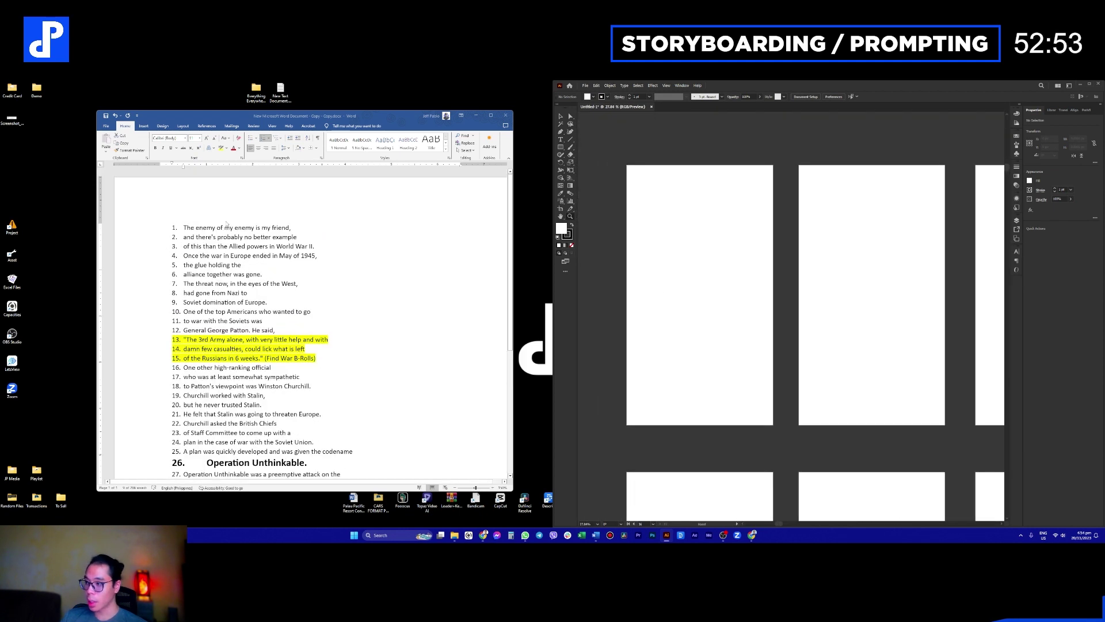
scroll(720, 296, down, 2)
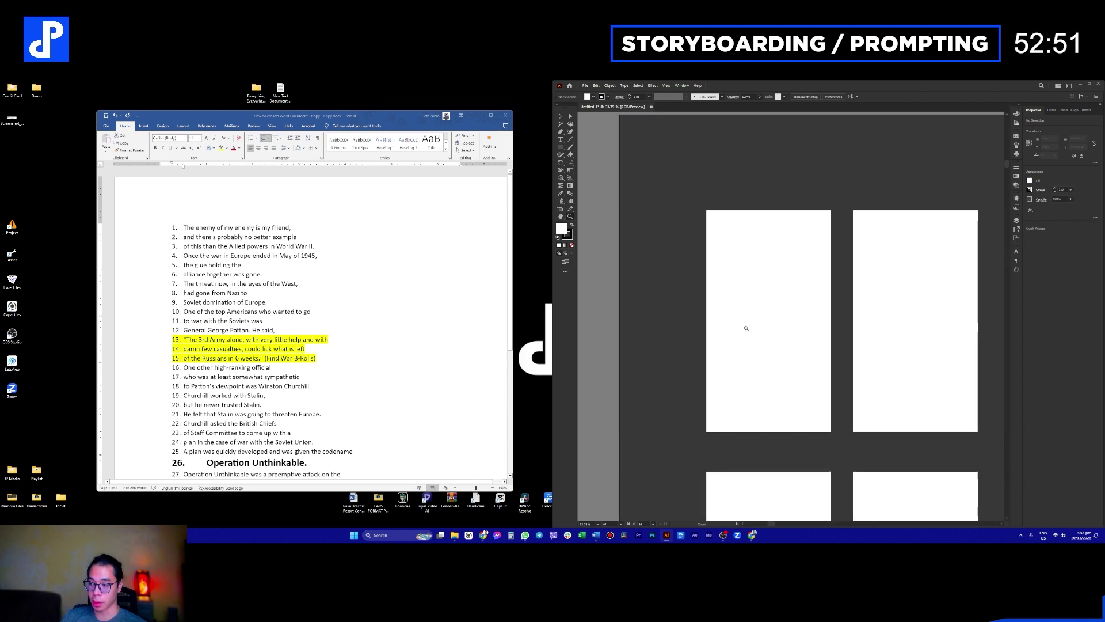
key(t)
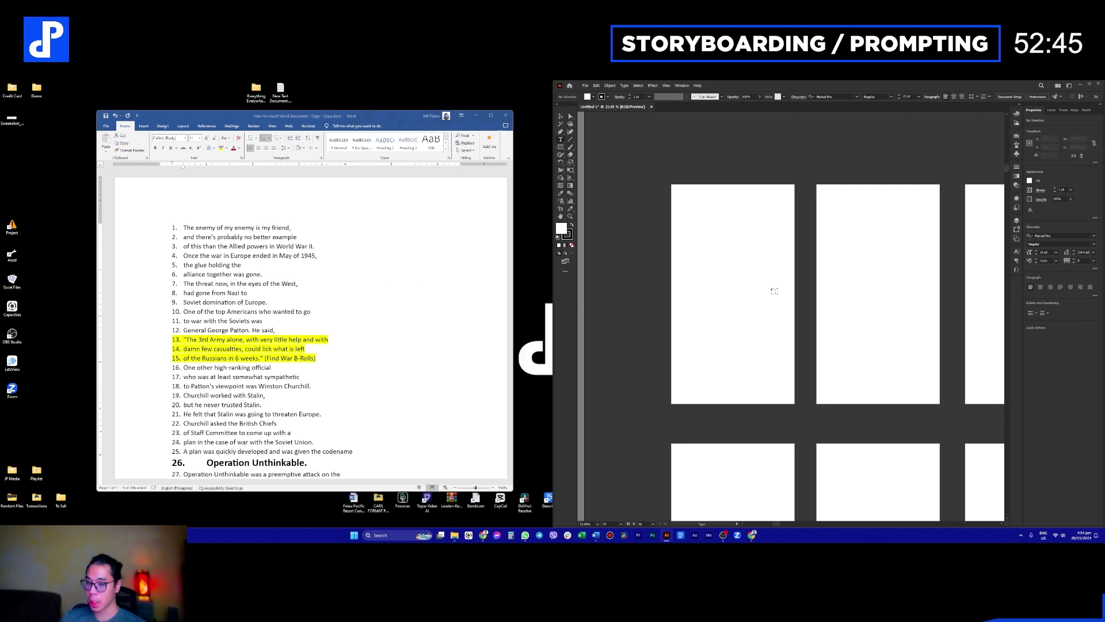
scroll(364, 328, down, 2)
scroll(365, 327, up, 2)
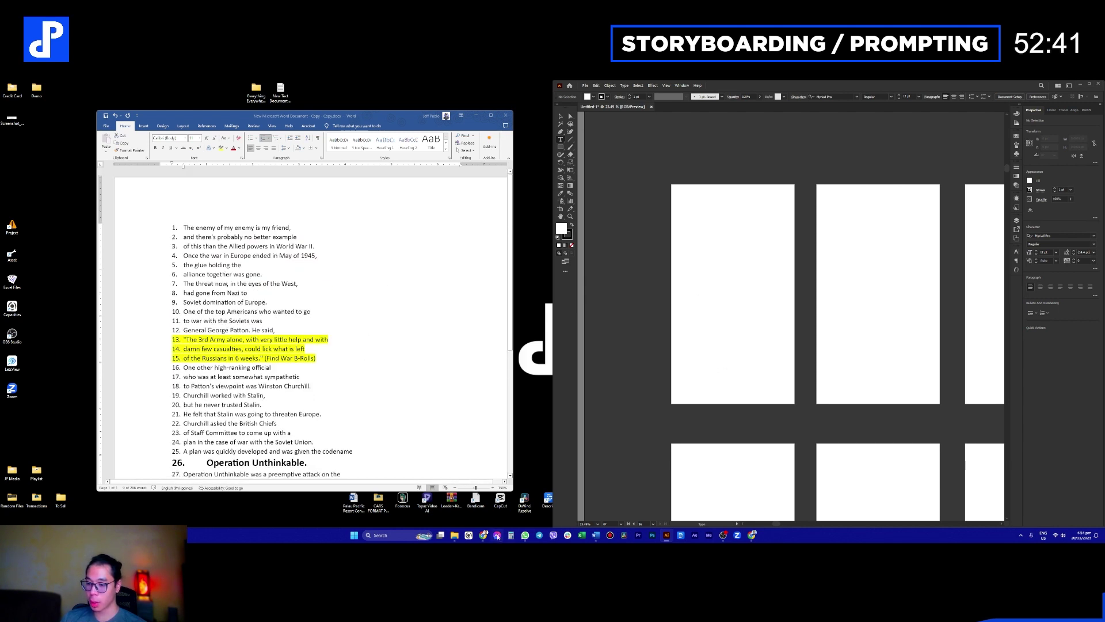
Step: Open a new blank Word document and dock the script document on the half beside the storyboard
middle_click(596, 535)
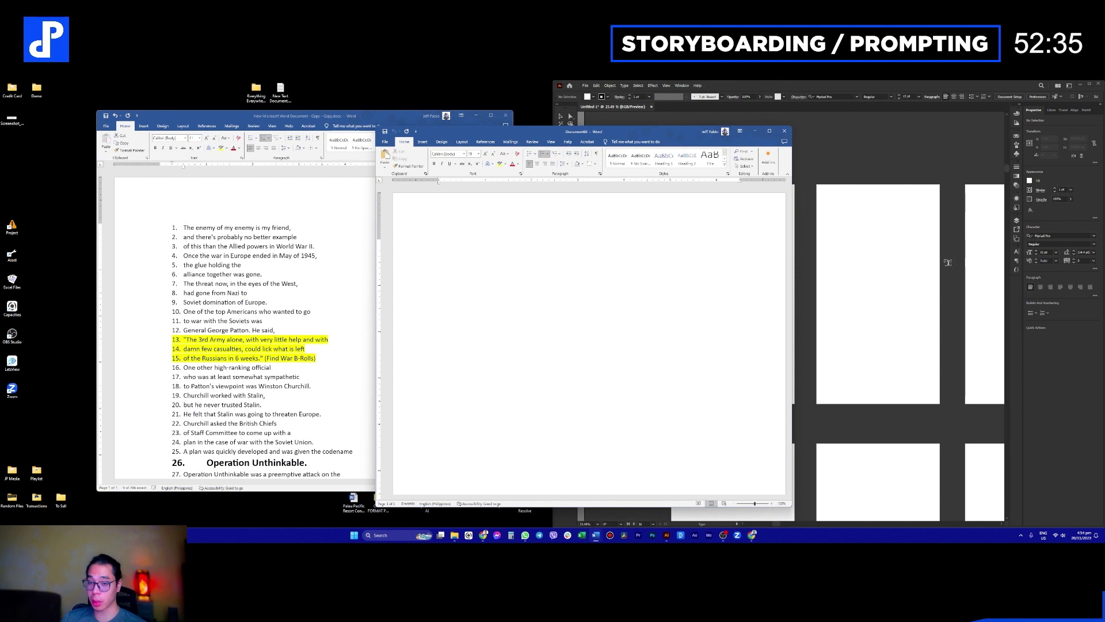
drag(513, 131, 488, 134)
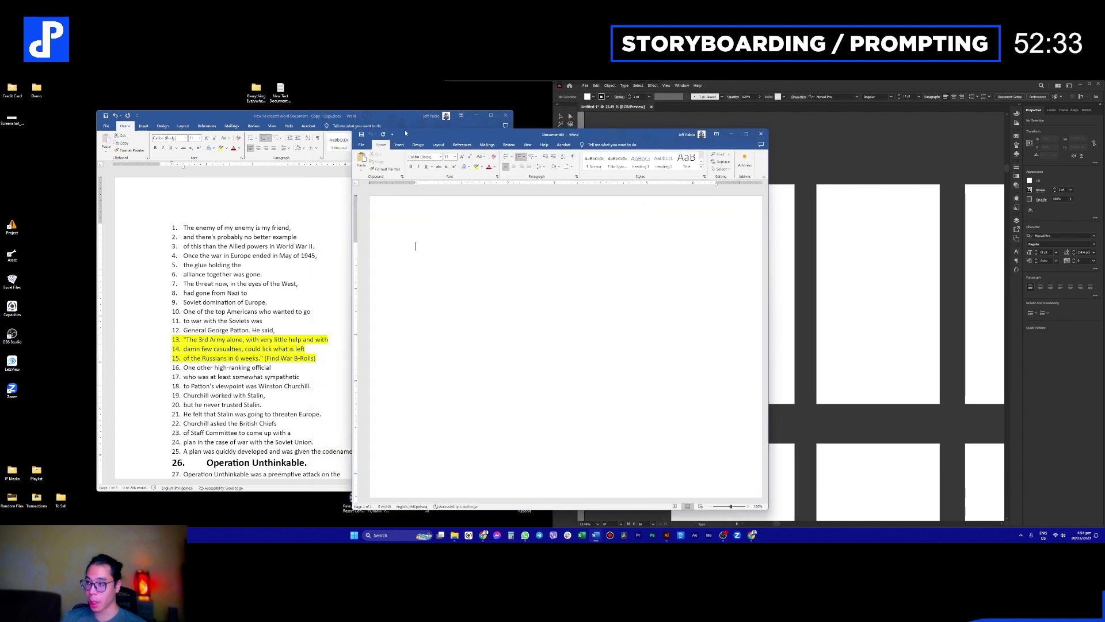
drag(380, 119, 1, 121)
click(770, 216)
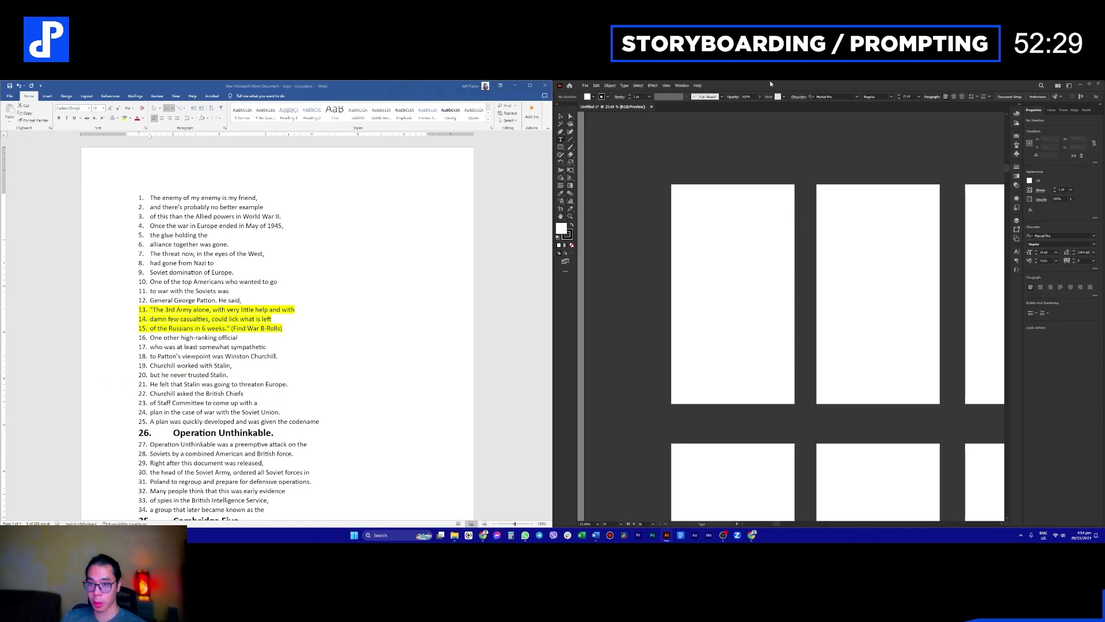
Step: Arrange the windows in three columns: the script, the blank Word document in the middle, and the storyboard with its first artboards in view
drag(740, 115, 633, 115)
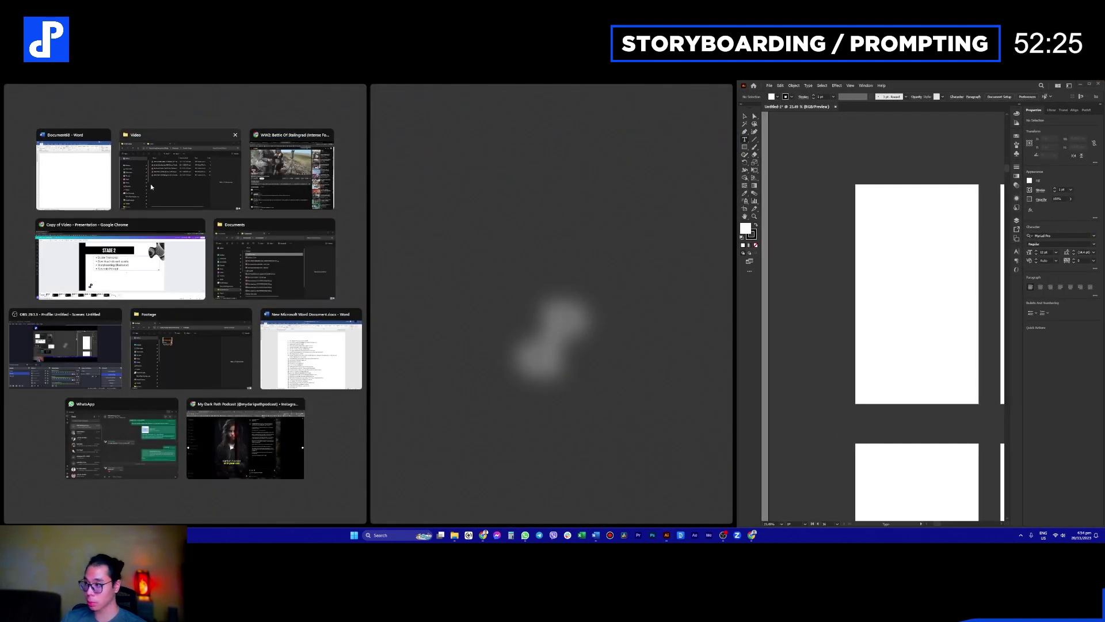
click(73, 167)
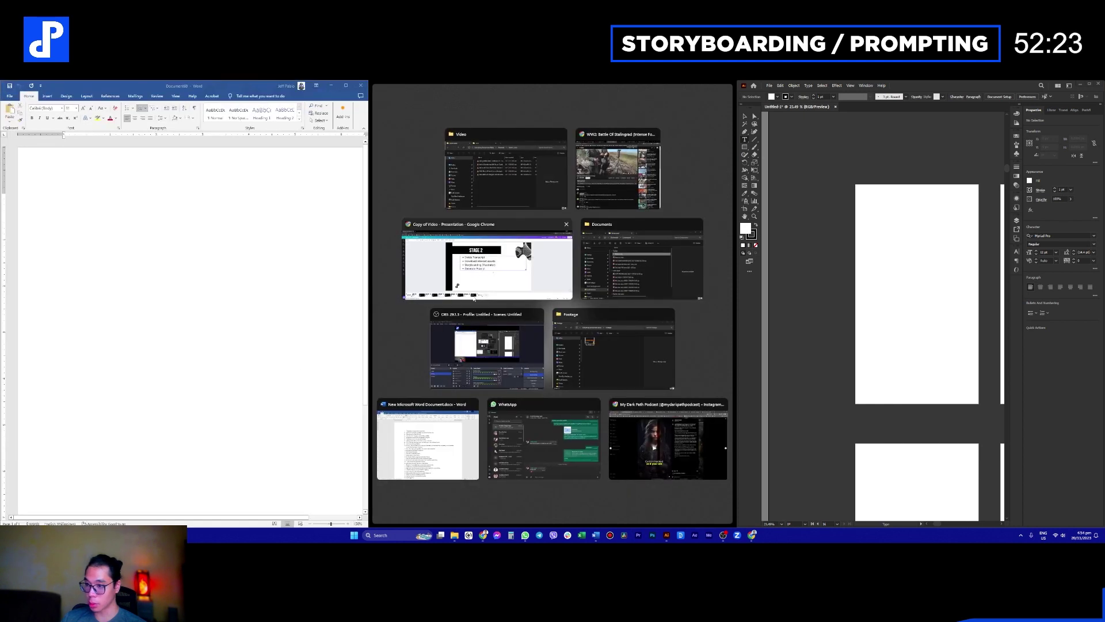
click(442, 432)
drag(227, 85, 605, 103)
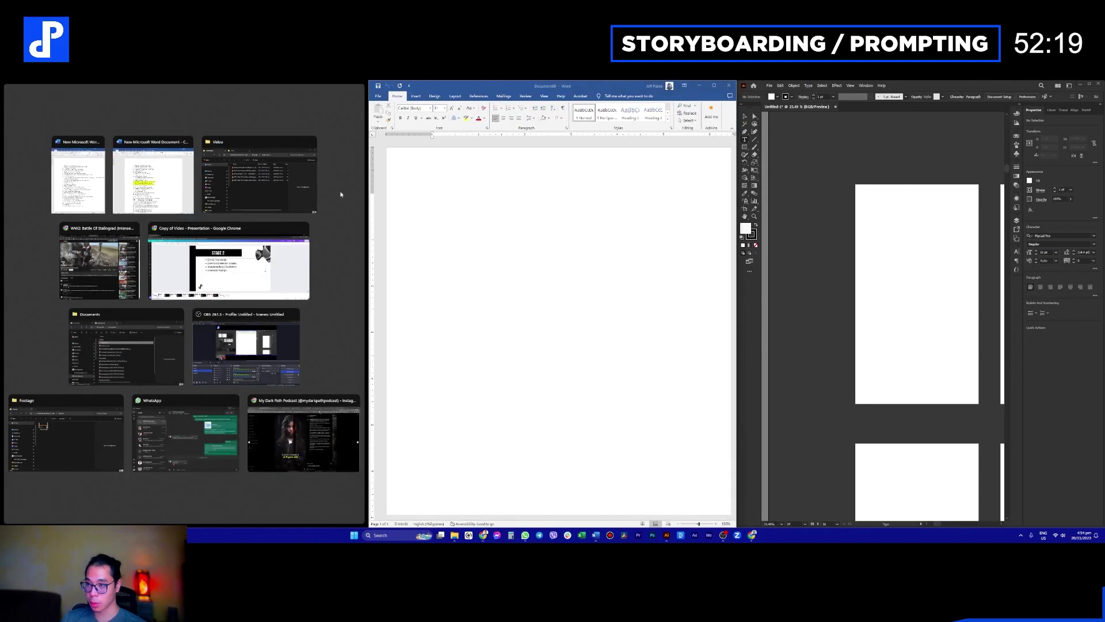
click(152, 179)
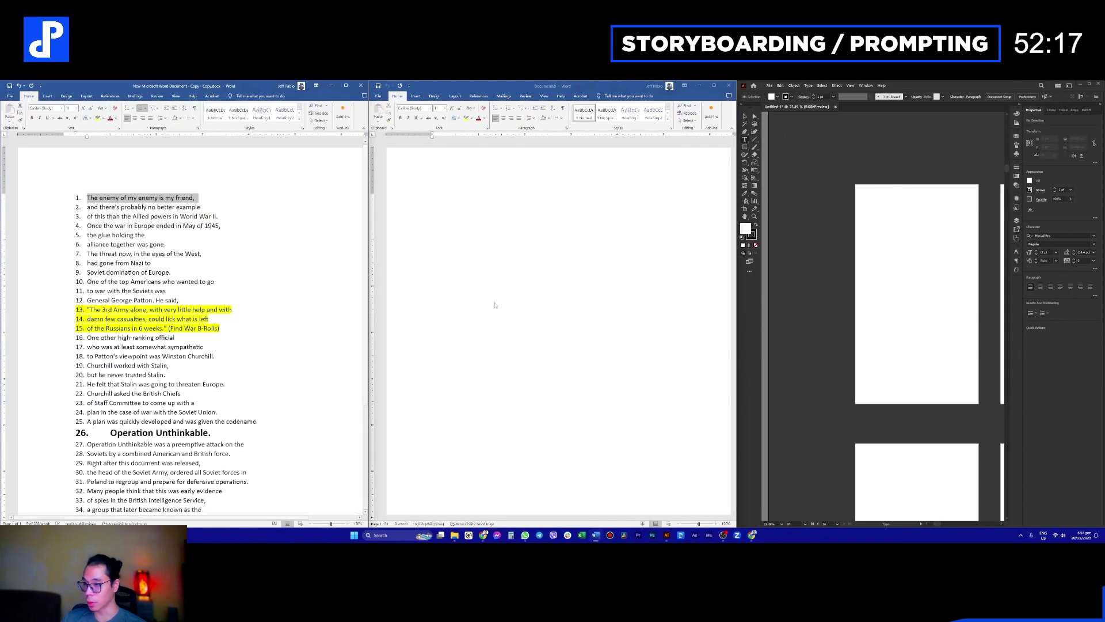
click(903, 302)
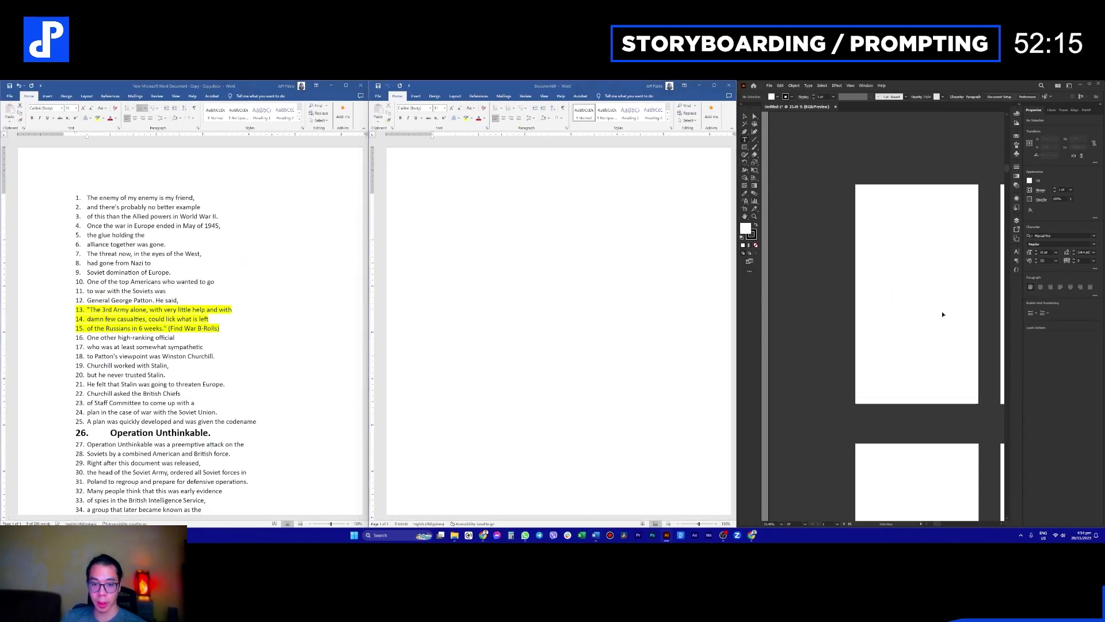
scroll(941, 314, down, 2)
drag(888, 266, 874, 242)
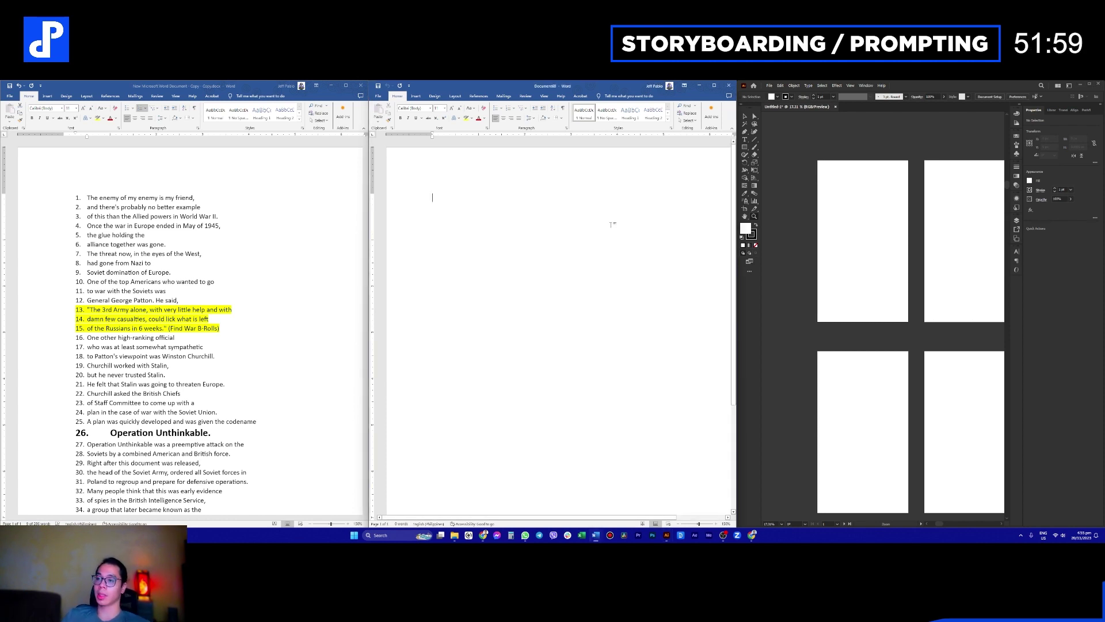
Step: Start a numbered list in the blank document and enter the prompt parameter "--ar 9:16" as item 1
click(505, 108)
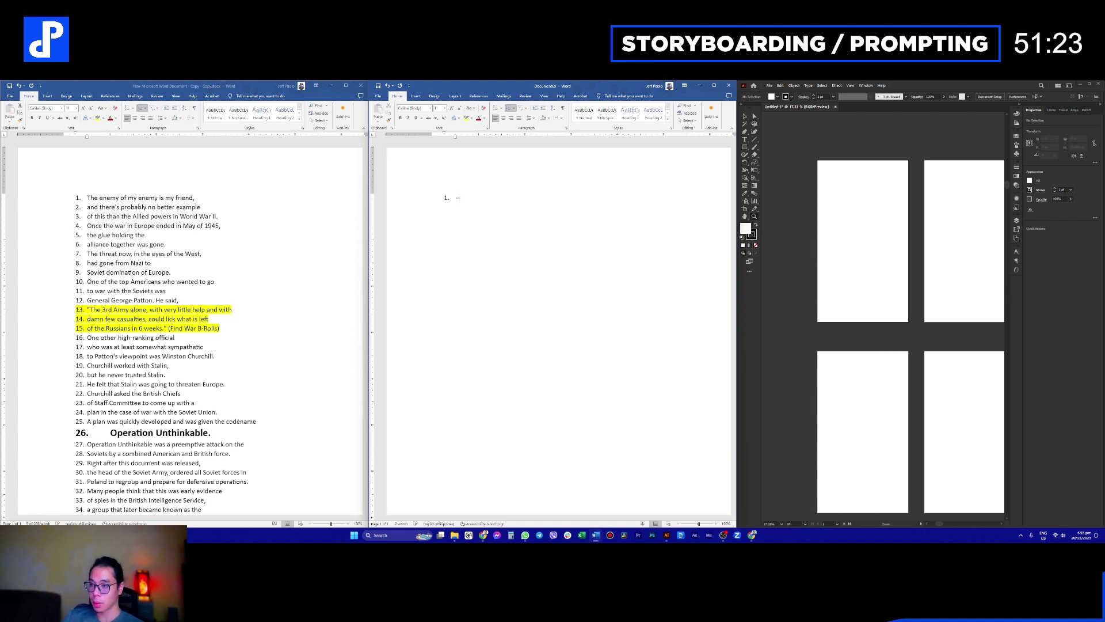
text(ar)
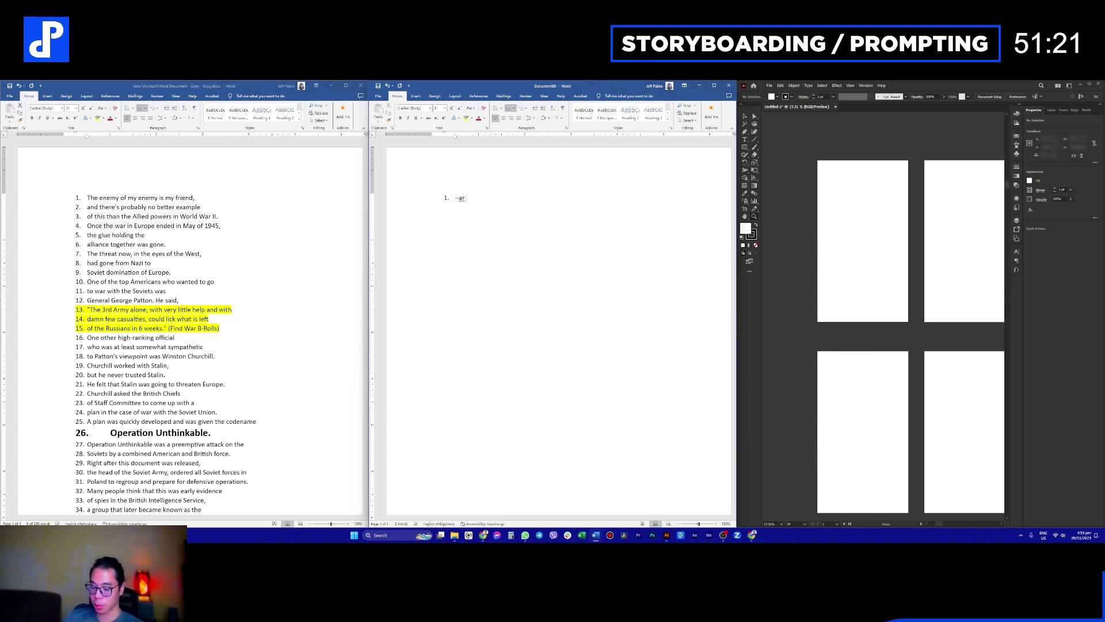
key(BackSpace)
key(BackSpace)
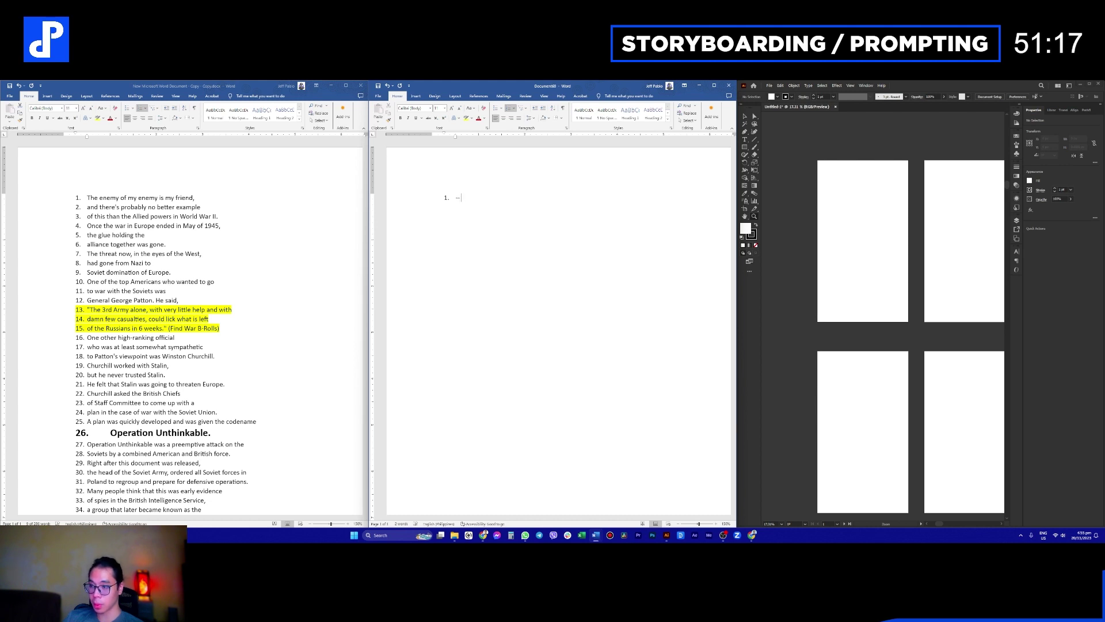
text(ar 9:16 )
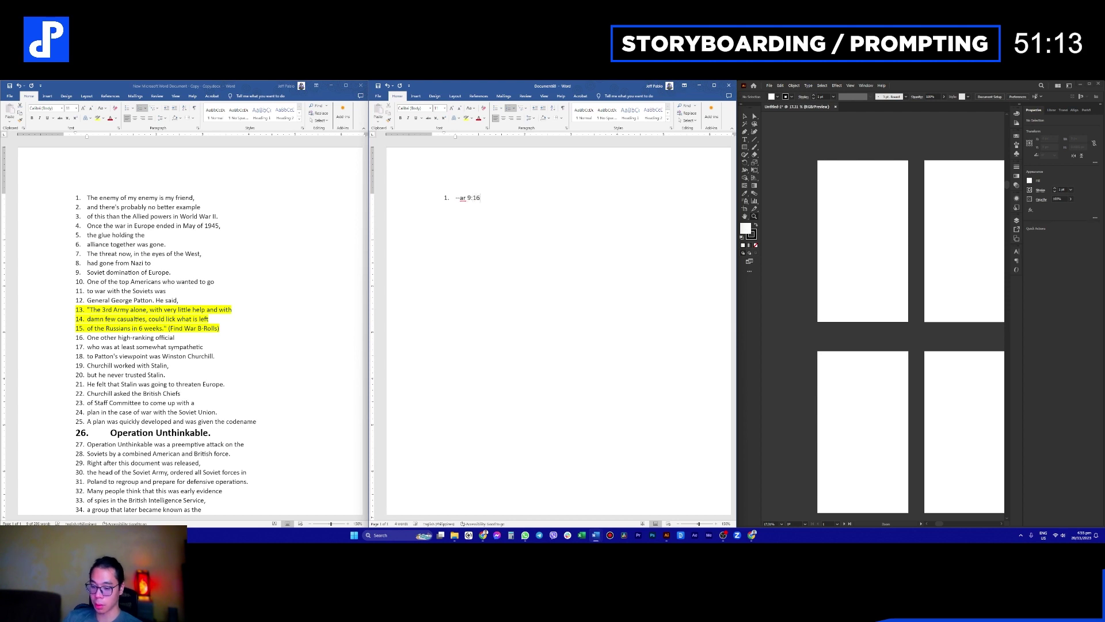
Step: Append the stylize parameter "--s 200" after "--ar 9:16" in item 1
text(--)
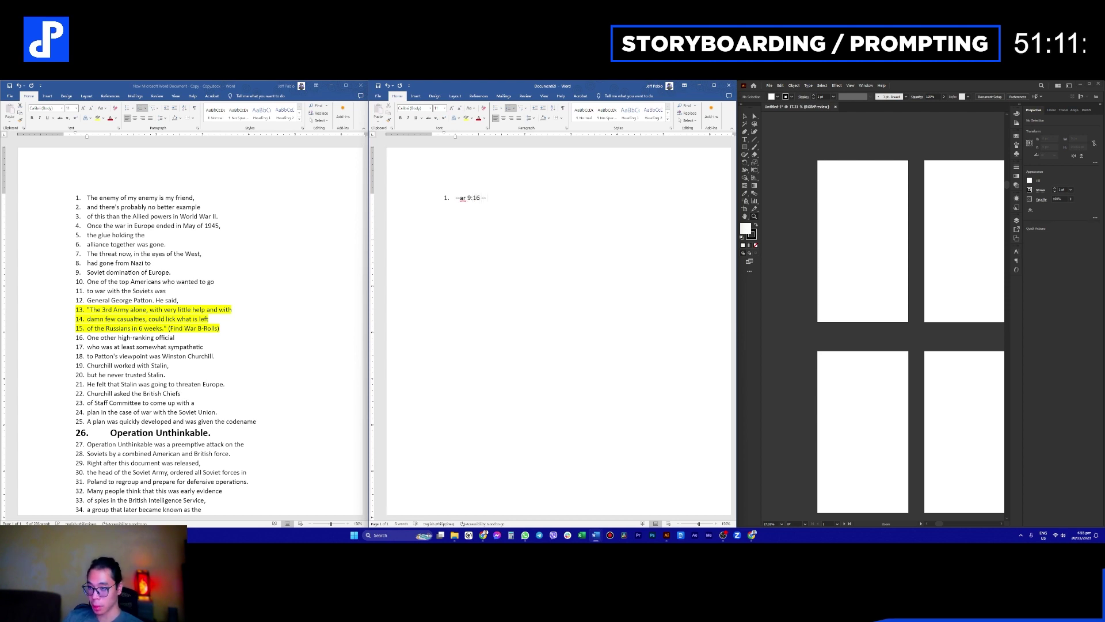
key(BackSpace)
key(BackSpace)
key(BackSpace)
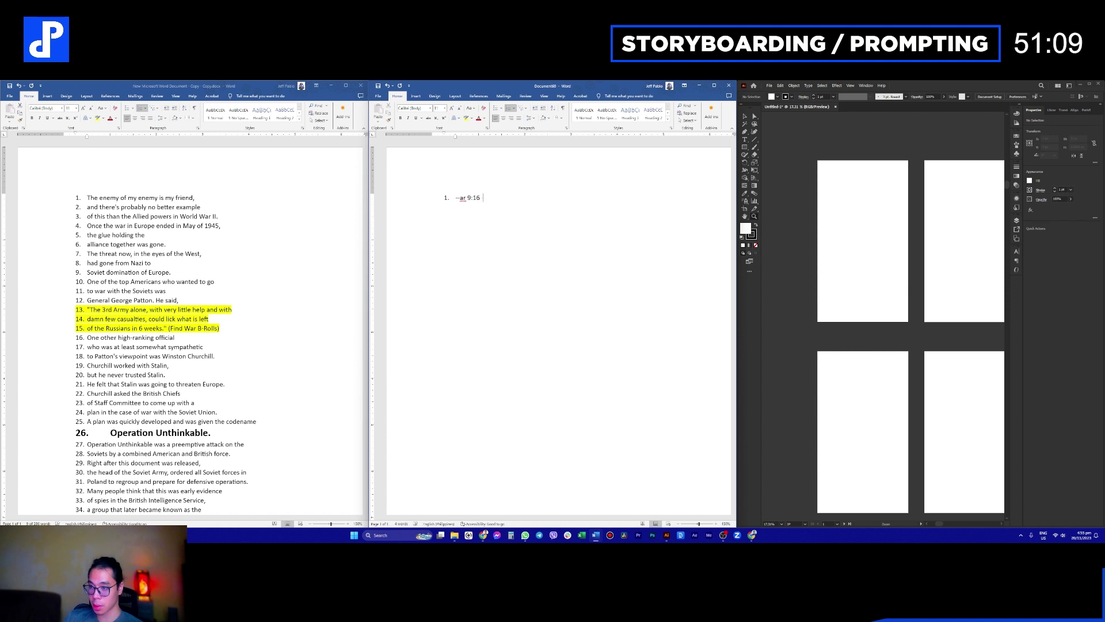
key(BackSpace)
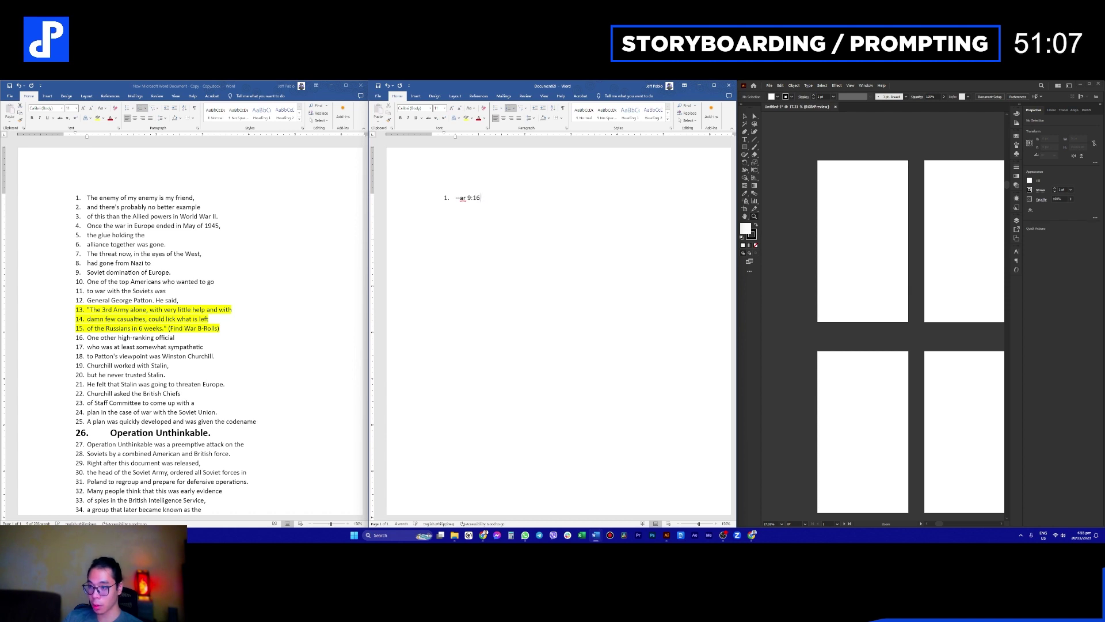
text(-)
key(BackSpace)
key(BackSpace)
text(s)
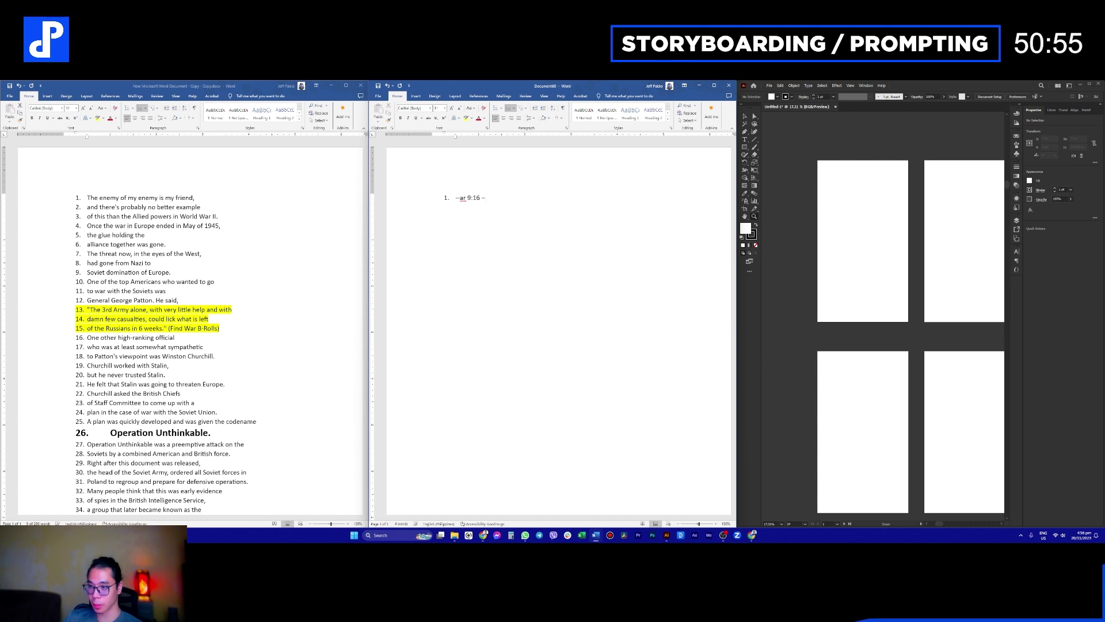
key(BackSpace)
key(BackSpace)
key(BackSpace)
text(--s)
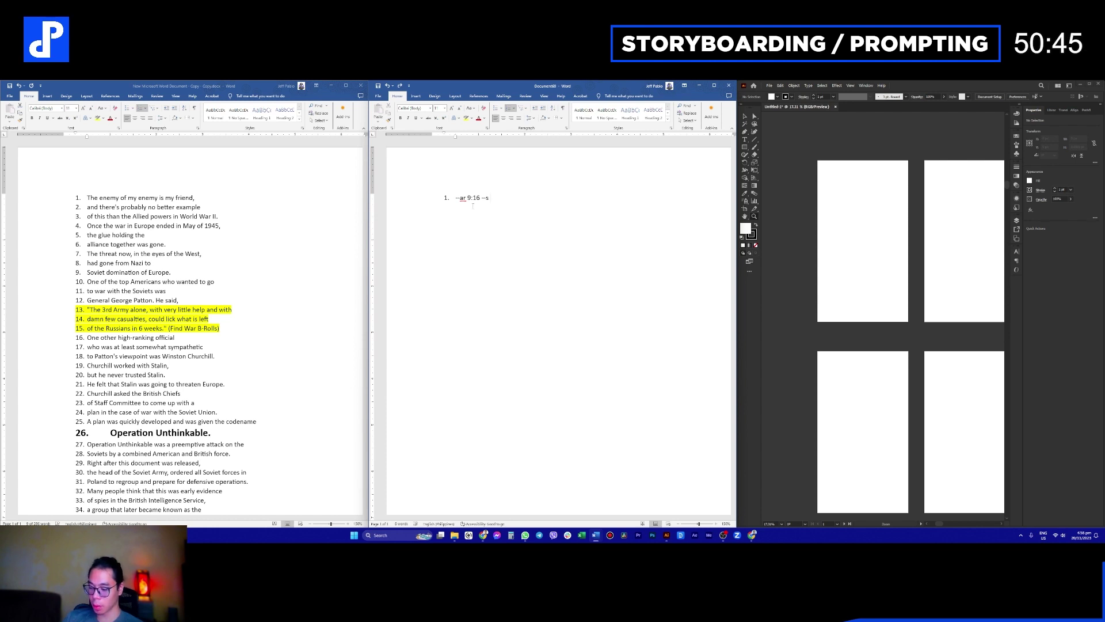
text(00)
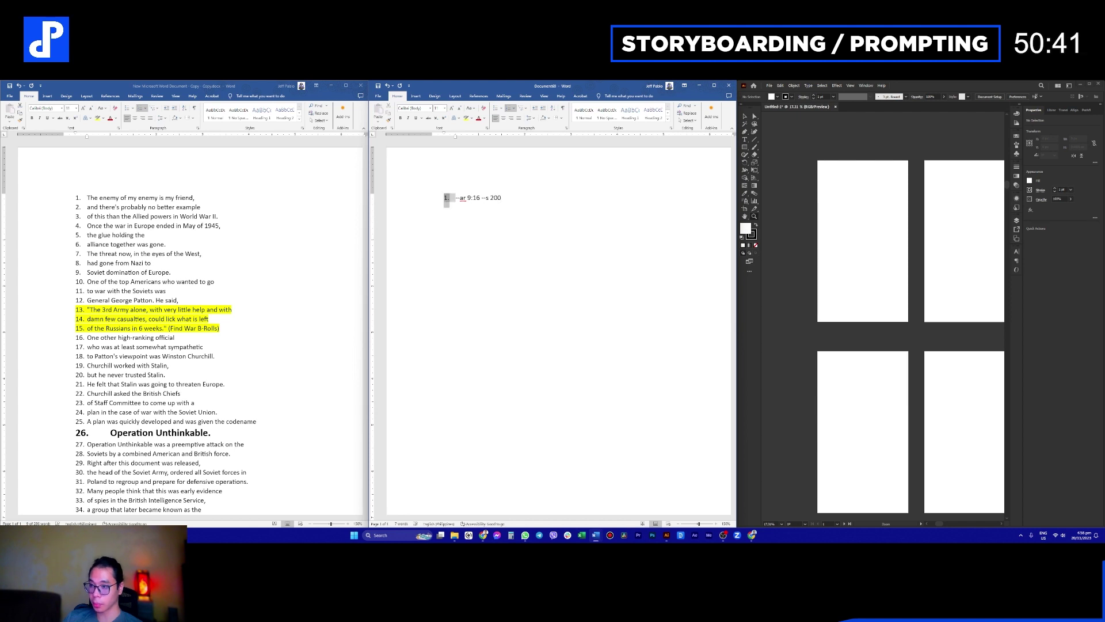
Step: Insert the prompt text "Epic battle british and soviet union" before the parameters in item 1
key(Home)
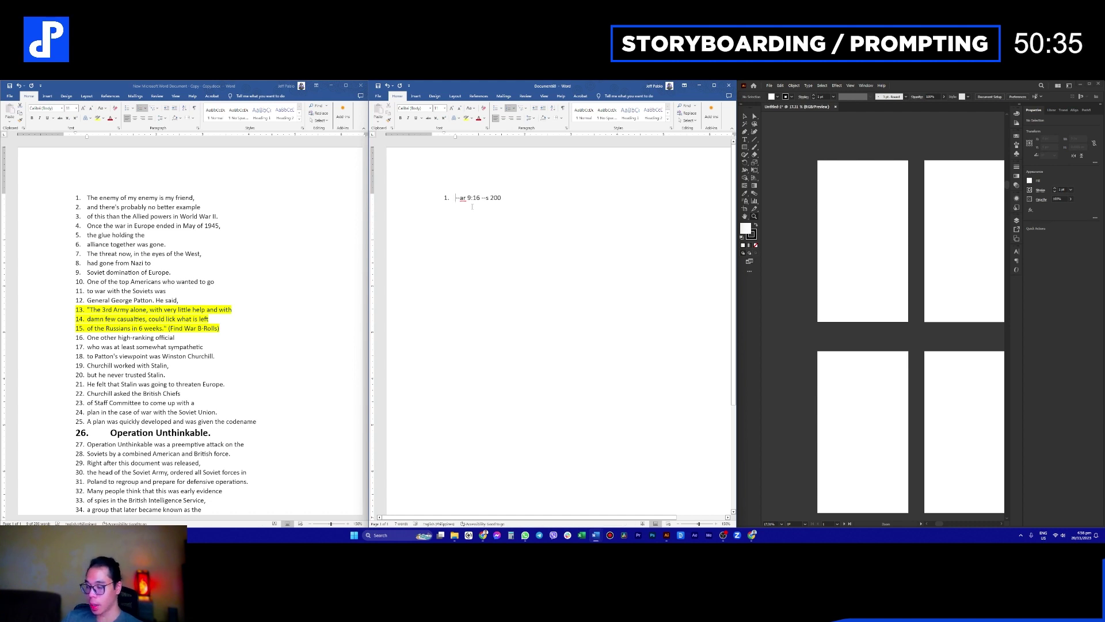
text(Epic )
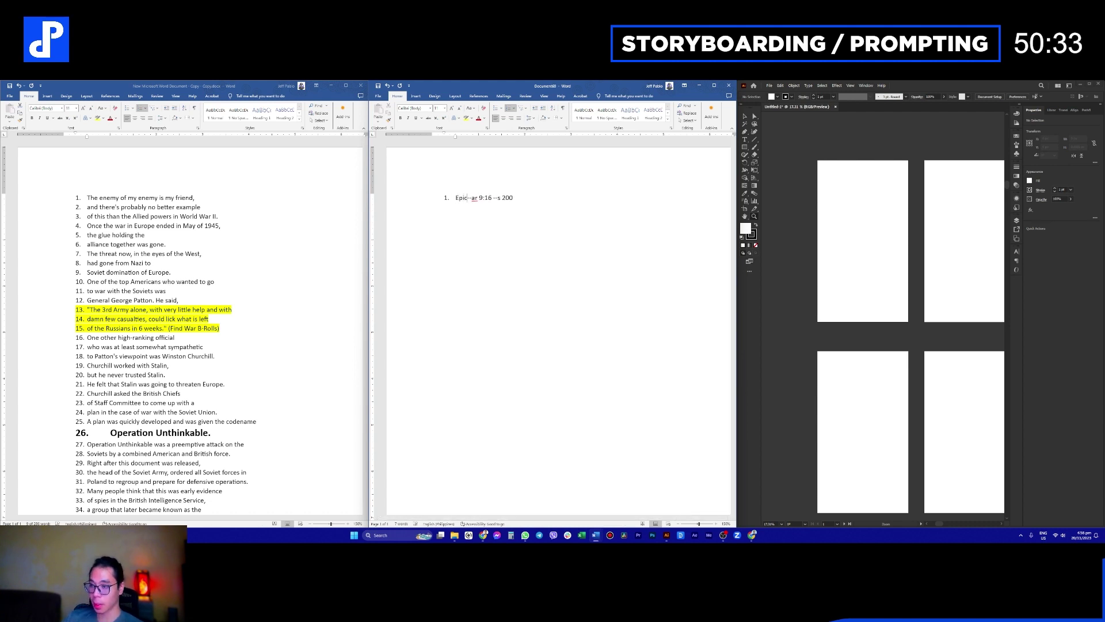
text(battlw)
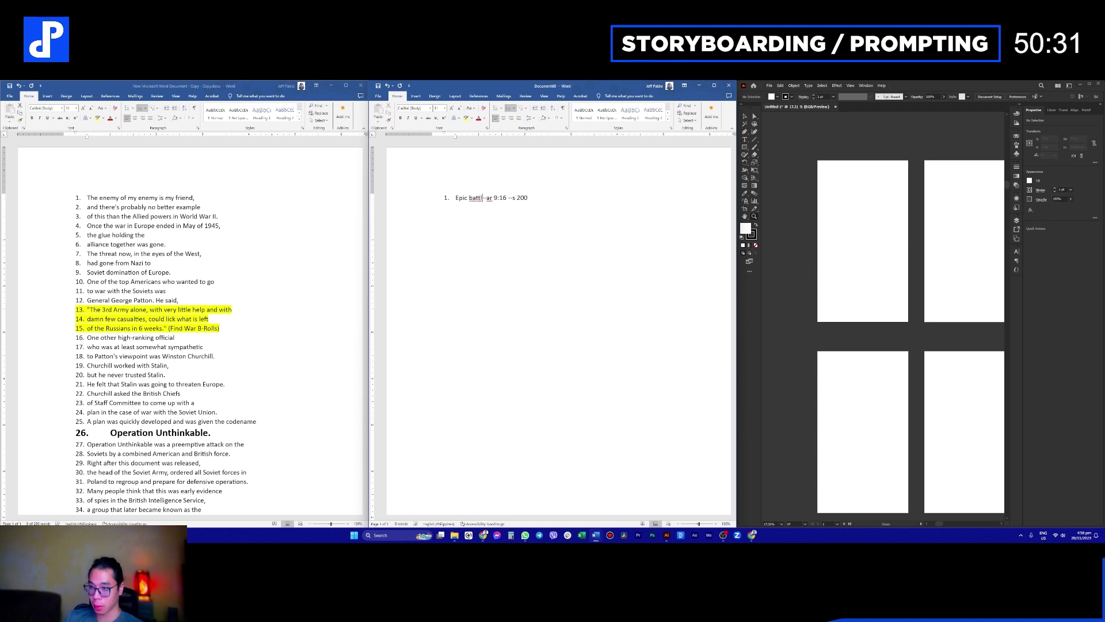
key(BackSpace)
text(e bet)
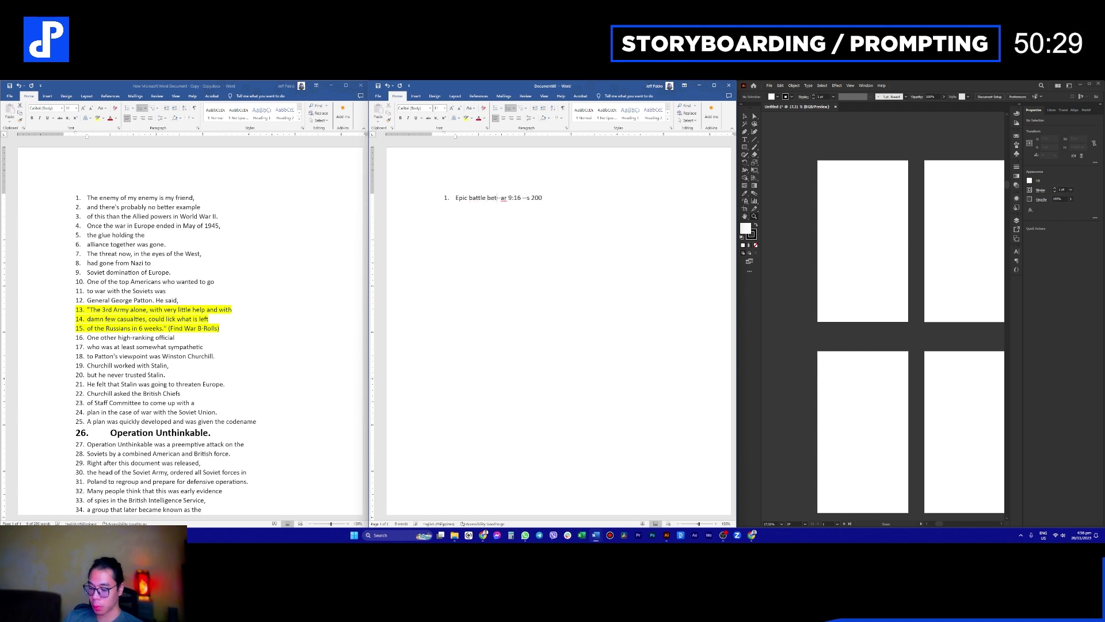
key(BackSpace)
key(BackSpace)
key(BackSpace)
text(b)
text(rithi)
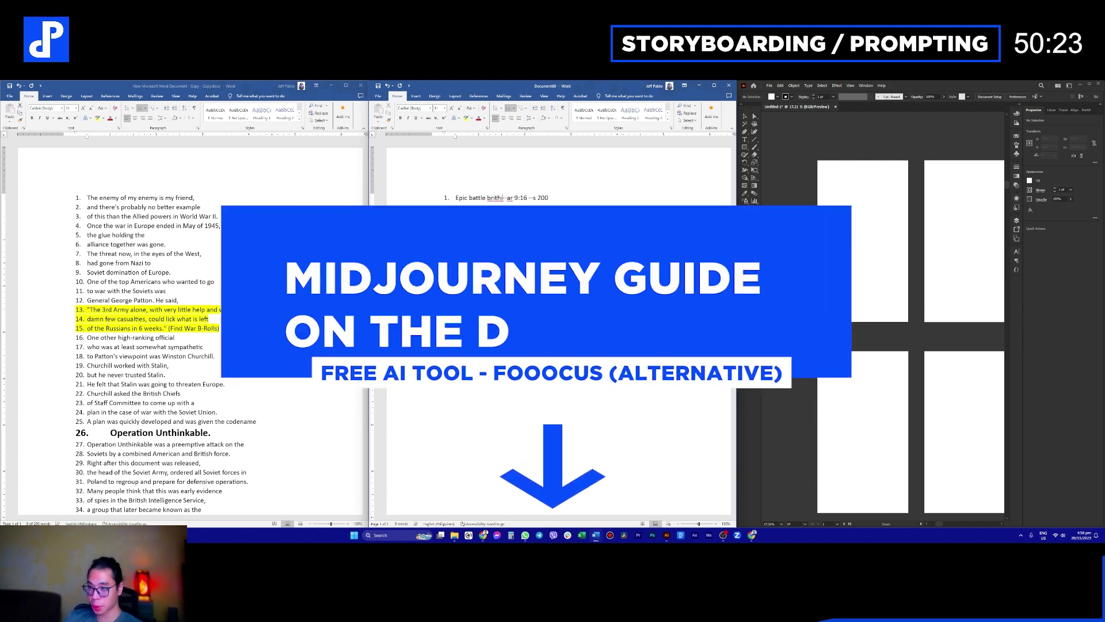
key(BackSpace)
key(BackSpace)
text(ish and soviet union)
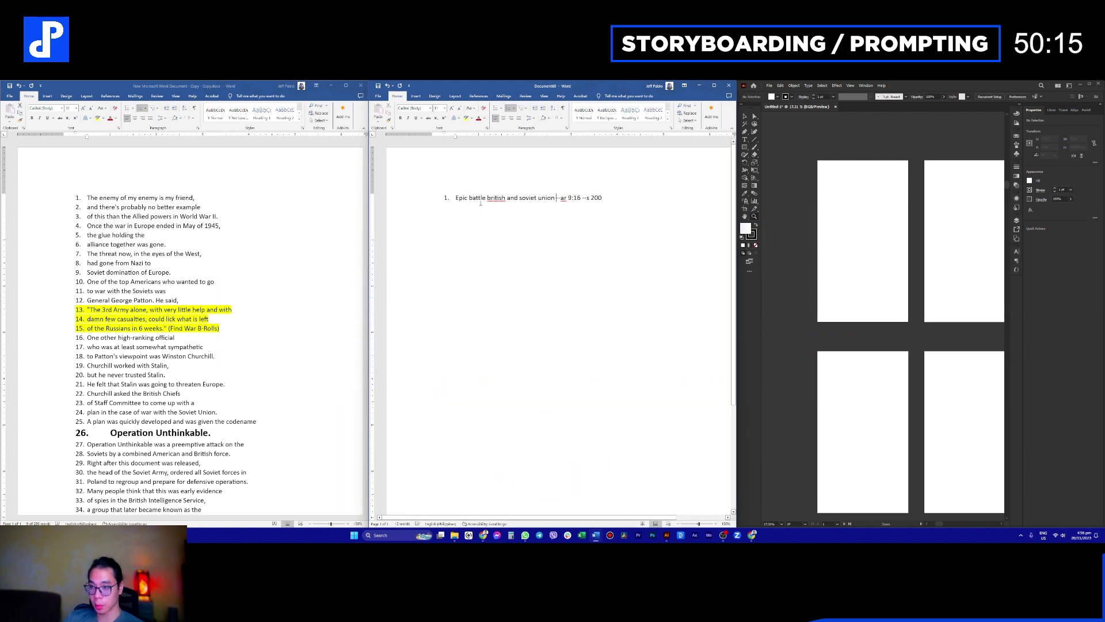
Step: Correct "british" to "British", add ", cinematic shot" after "soviet union", and start list item 2
right_click(494, 199)
click(469, 208)
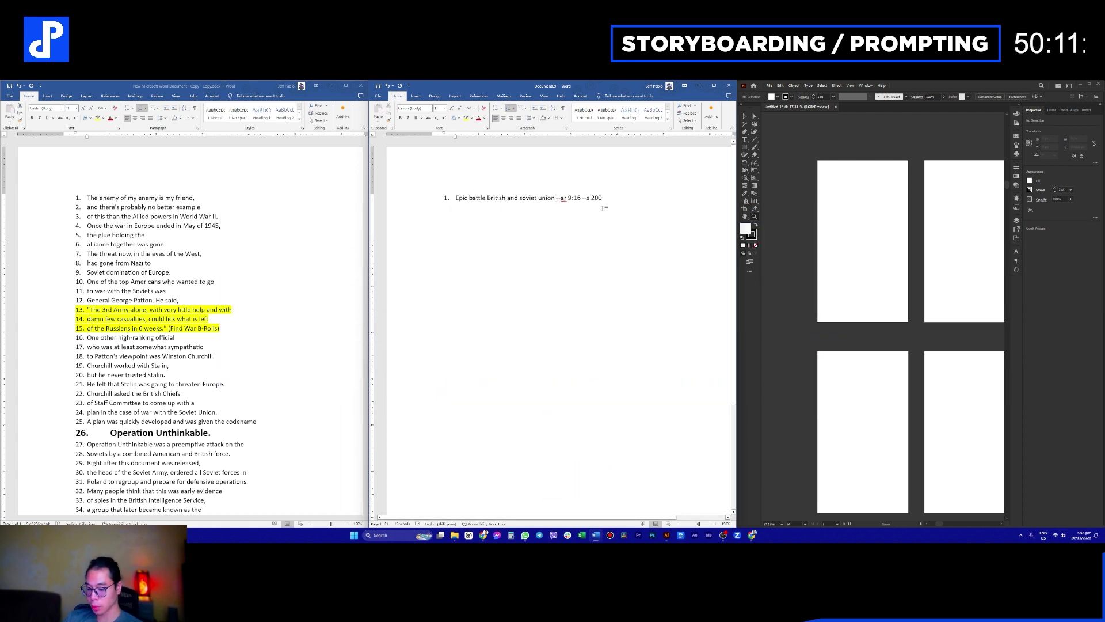
text(, cinemati)
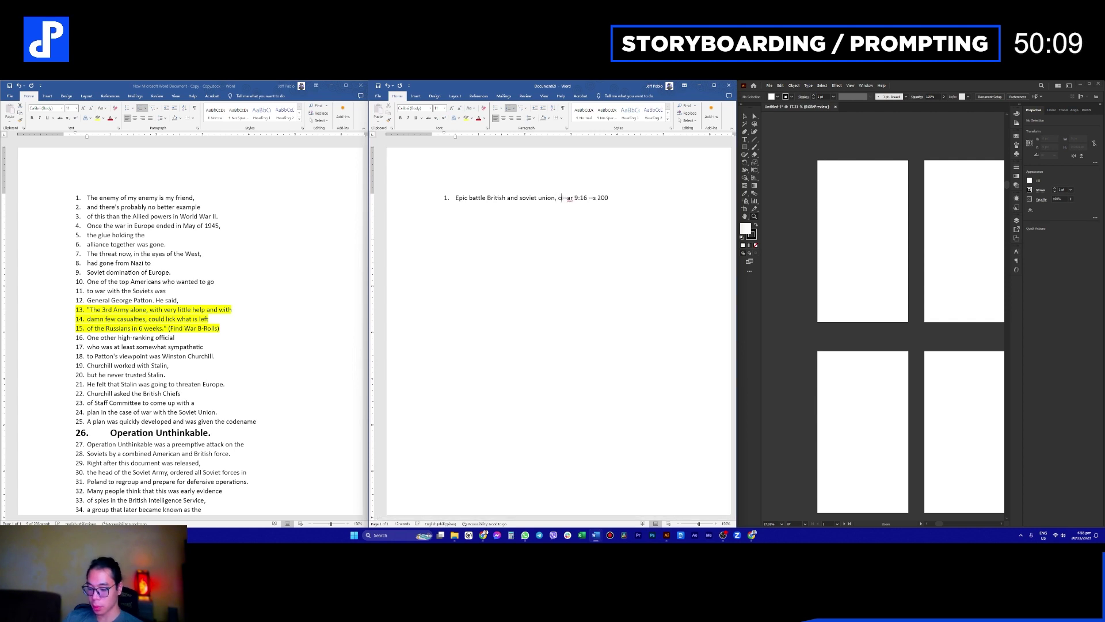
text(c shot)
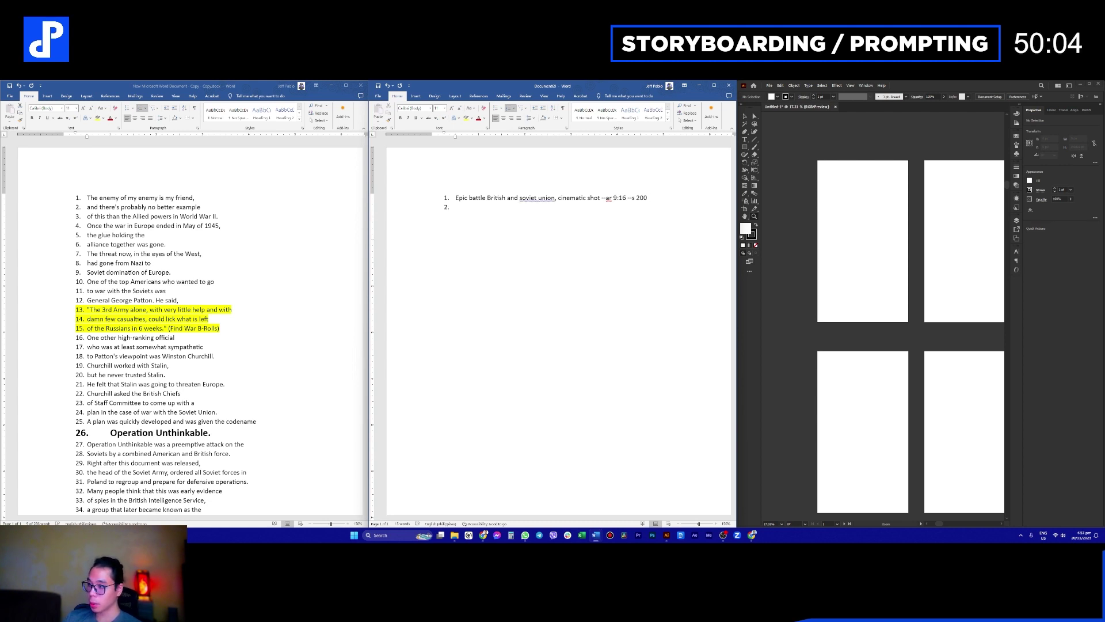
Step: Sketch the first artboard's battle scene with the Paintbrush: two stick soldiers with a flag below, three stick soldiers with a larger flag above
key(ctrl+equal)
drag(879, 302, 932, 293)
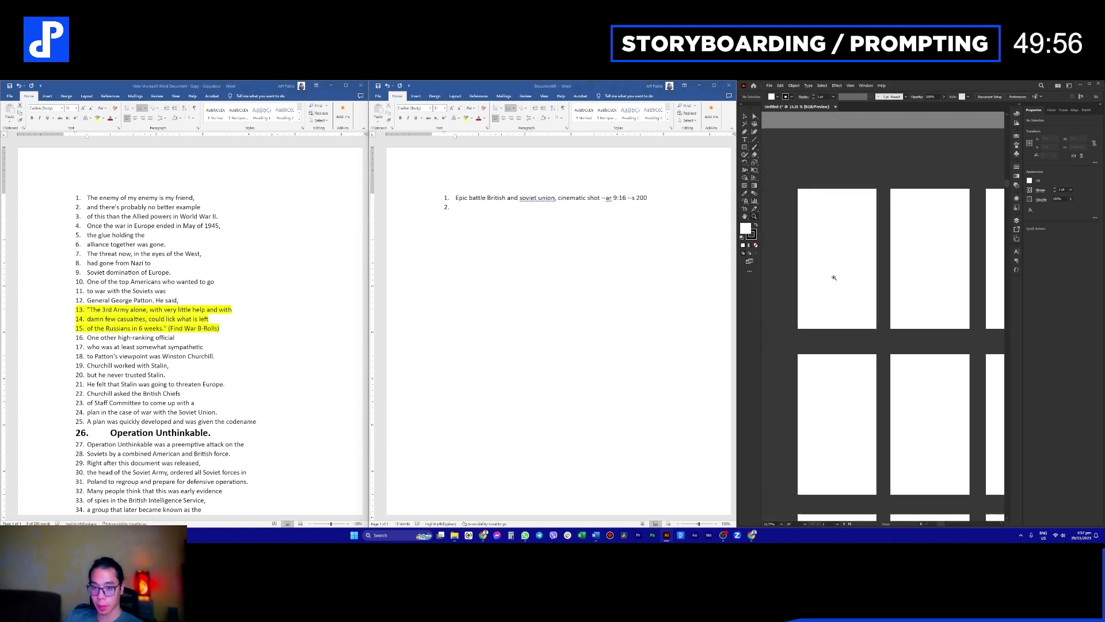
drag(833, 278, 861, 283)
key(b)
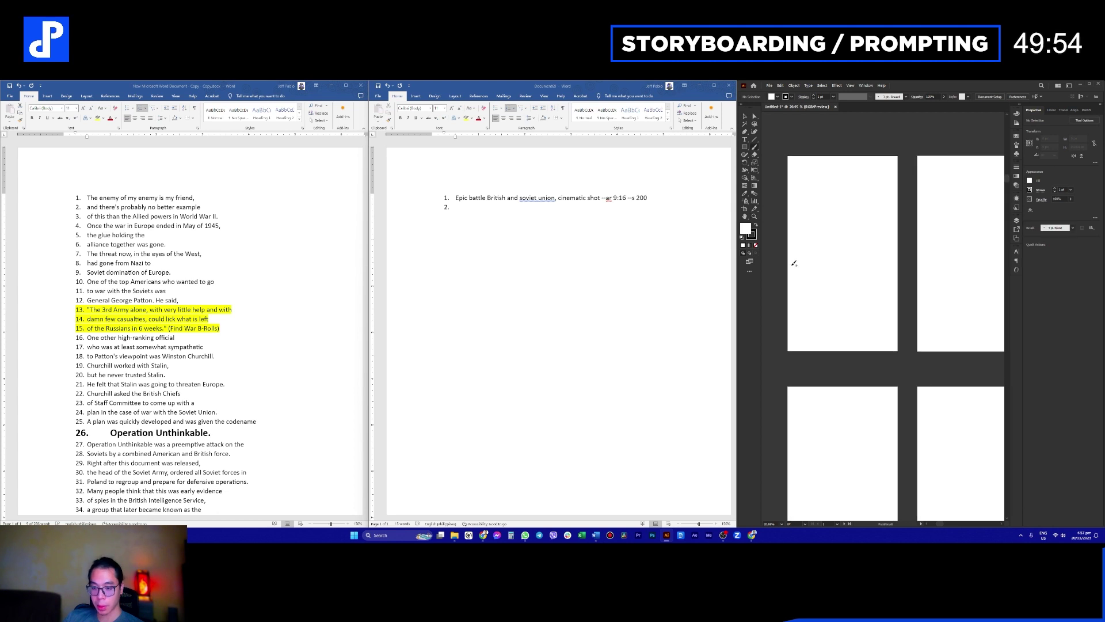
mouse_move(803, 266)
mouse_down()
mouse_move(822, 261)
mouse_move(811, 276)
mouse_move(803, 269)
mouse_up()
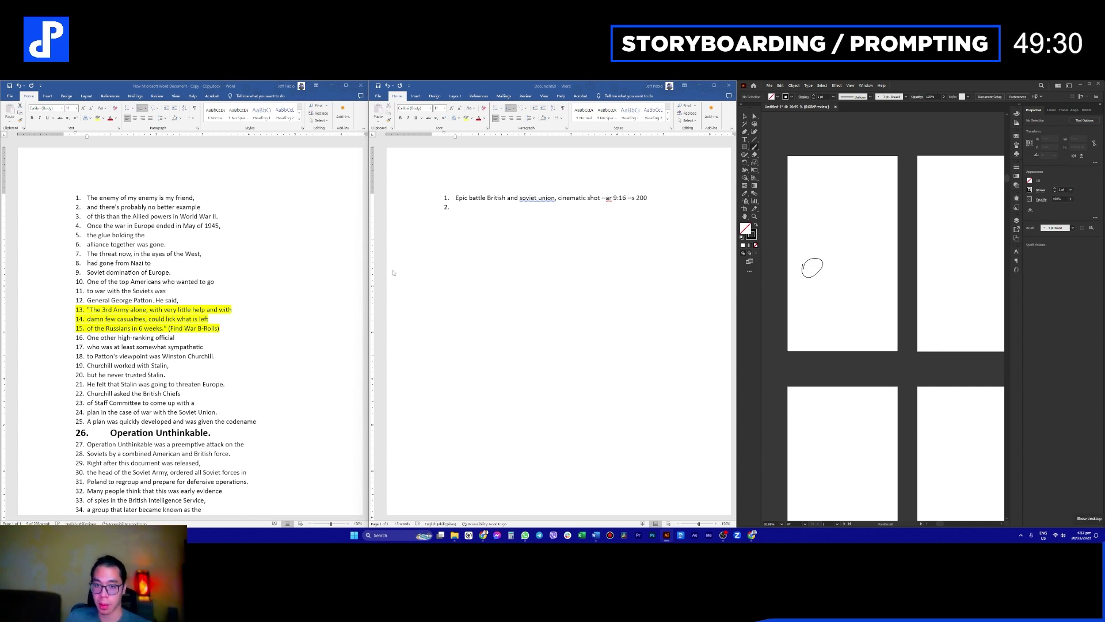
mouse_move(811, 277)
mouse_down()
mouse_move(811, 313)
mouse_move(792, 316)
mouse_up()
mouse_move(853, 207)
mouse_down()
mouse_move(882, 240)
mouse_move(864, 244)
mouse_up()
drag(886, 202, 887, 202)
mouse_move(888, 212)
mouse_down()
mouse_move(886, 232)
mouse_move(901, 218)
mouse_up()
mouse_move(834, 200)
mouse_down()
mouse_move(840, 192)
mouse_move(852, 228)
mouse_up()
key(ctrl+z)
mouse_move(843, 214)
mouse_down()
mouse_move(837, 223)
mouse_move(860, 208)
mouse_move(829, 164)
mouse_move(830, 180)
mouse_move(864, 185)
mouse_up()
mouse_move(848, 300)
mouse_down()
mouse_move(874, 257)
mouse_move(897, 251)
mouse_move(880, 271)
mouse_move(847, 273)
mouse_move(829, 317)
mouse_move(851, 305)
mouse_move(821, 326)
mouse_move(842, 344)
mouse_up()
drag(830, 330, 823, 348)
drag(862, 305, 835, 296)
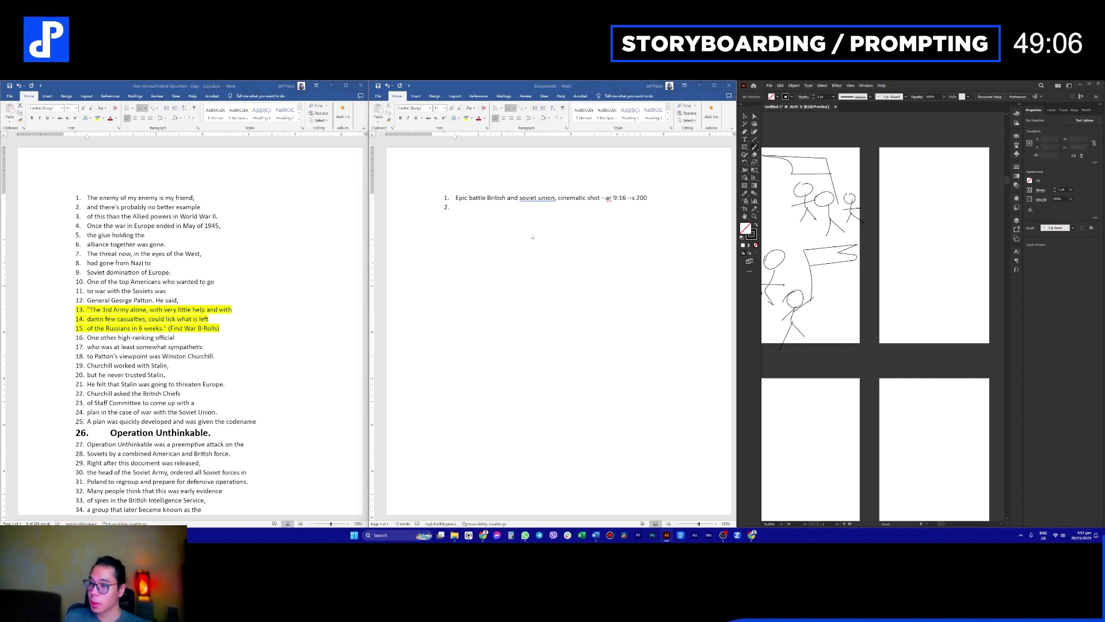
Step: Duplicate the item 1 prompt "Epic battle British and soviet union, cinematic shot --ar 9:16 --s 200" as list item 2
click(595, 206)
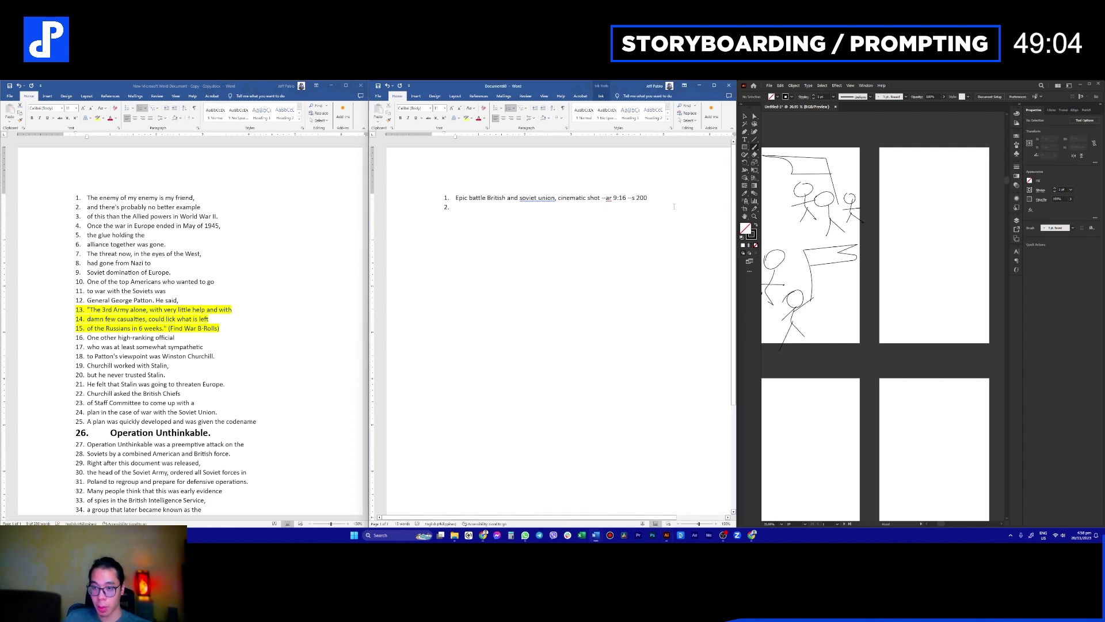
drag(658, 197, 581, 198)
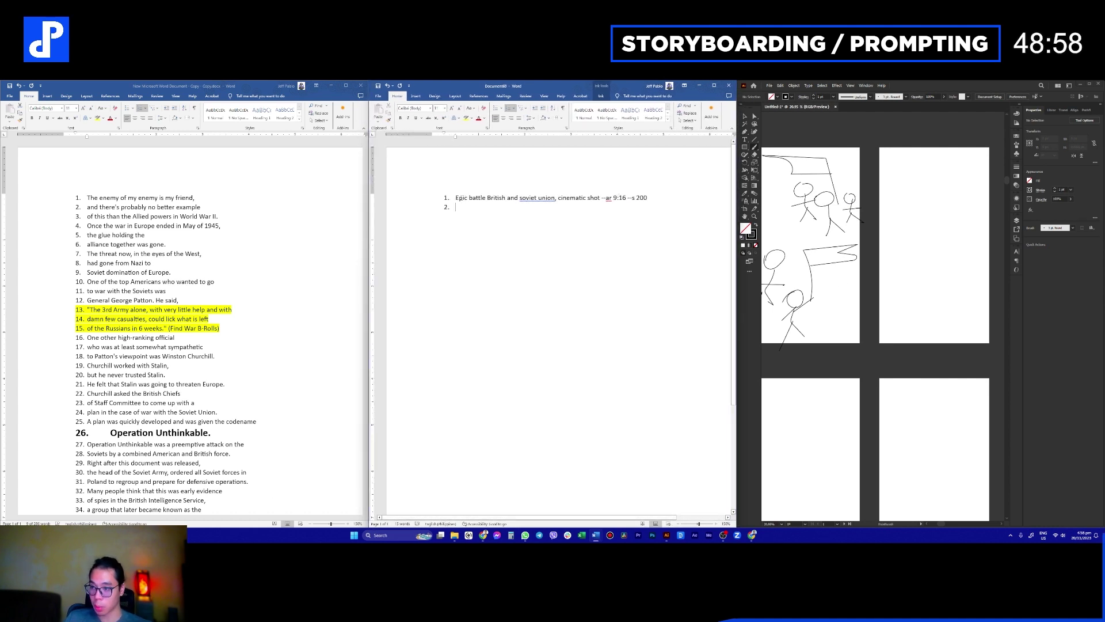
drag(460, 198, 641, 209)
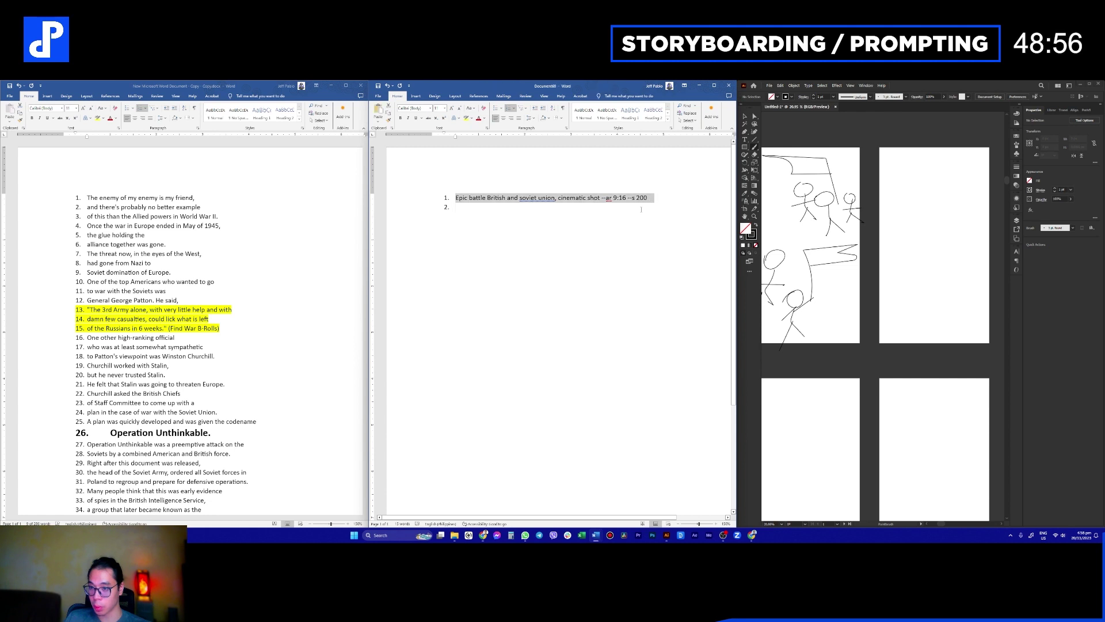
key(ctrl+c)
click(639, 210)
key(ctrl+v)
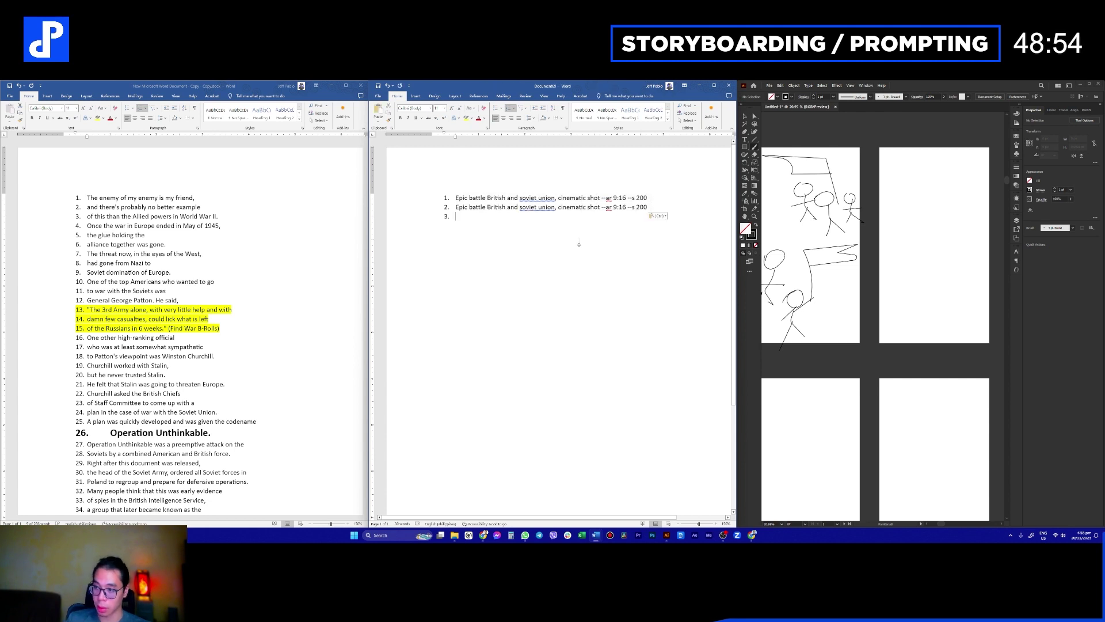
Step: Sketch a wider battle scene on the second artboard, with small stick soldiers scattered around an upper and a lower flag
scroll(863, 317, down, 2)
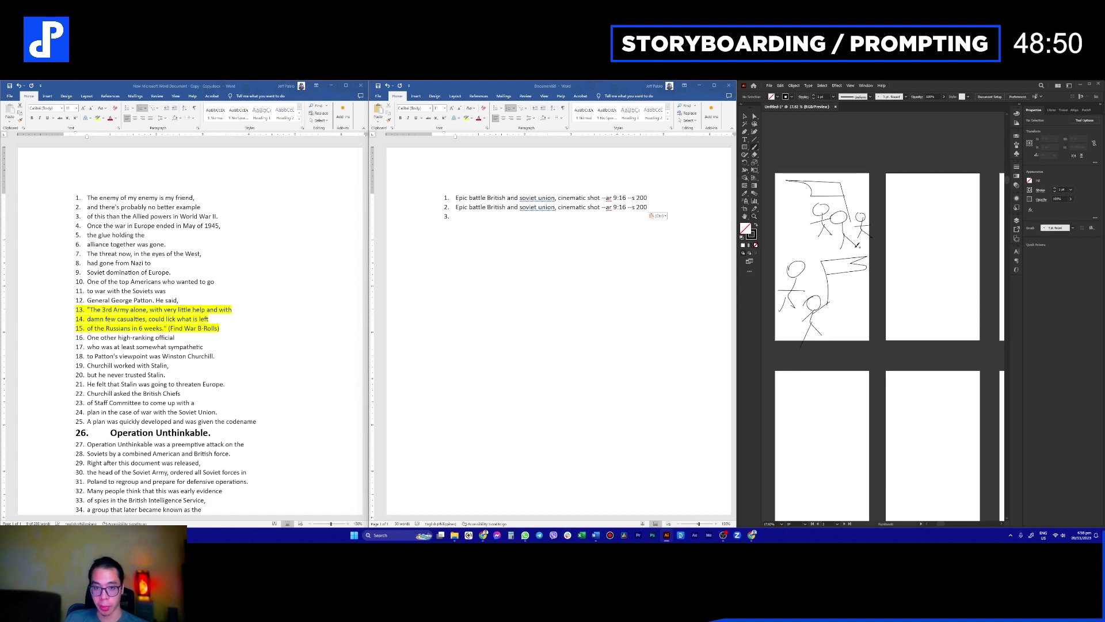
drag(926, 224, 930, 236)
mouse_move(927, 284)
mouse_down()
mouse_move(921, 305)
mouse_move(937, 293)
mouse_move(964, 325)
mouse_move(948, 325)
mouse_move(951, 279)
mouse_move(976, 277)
mouse_move(951, 282)
mouse_move(945, 200)
mouse_move(971, 210)
mouse_move(897, 226)
mouse_up()
drag(904, 218, 920, 228)
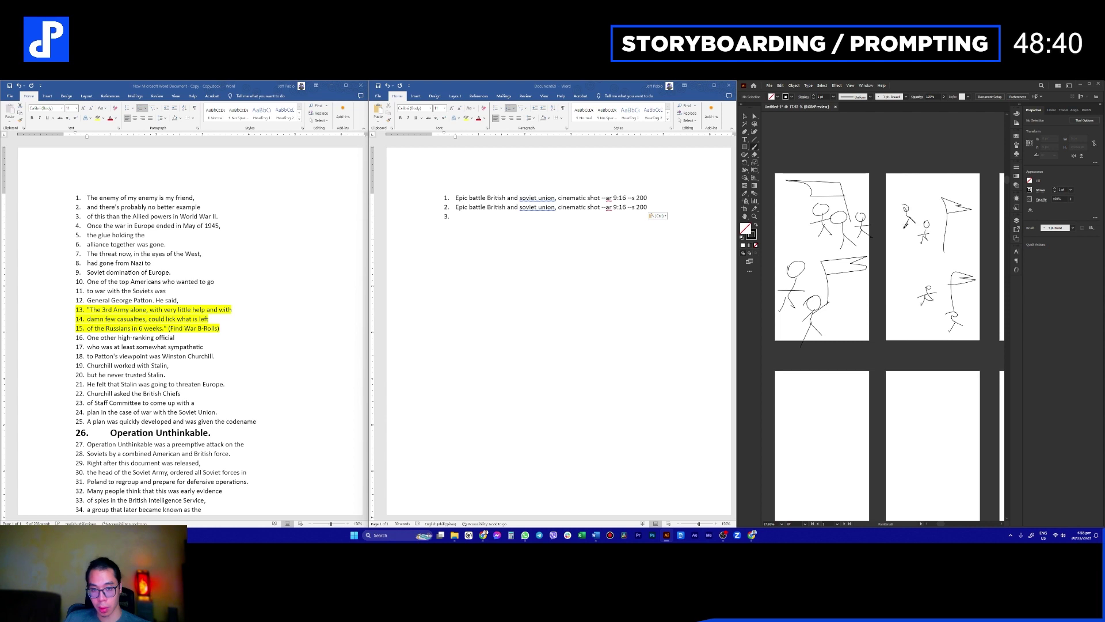
drag(937, 184, 944, 197)
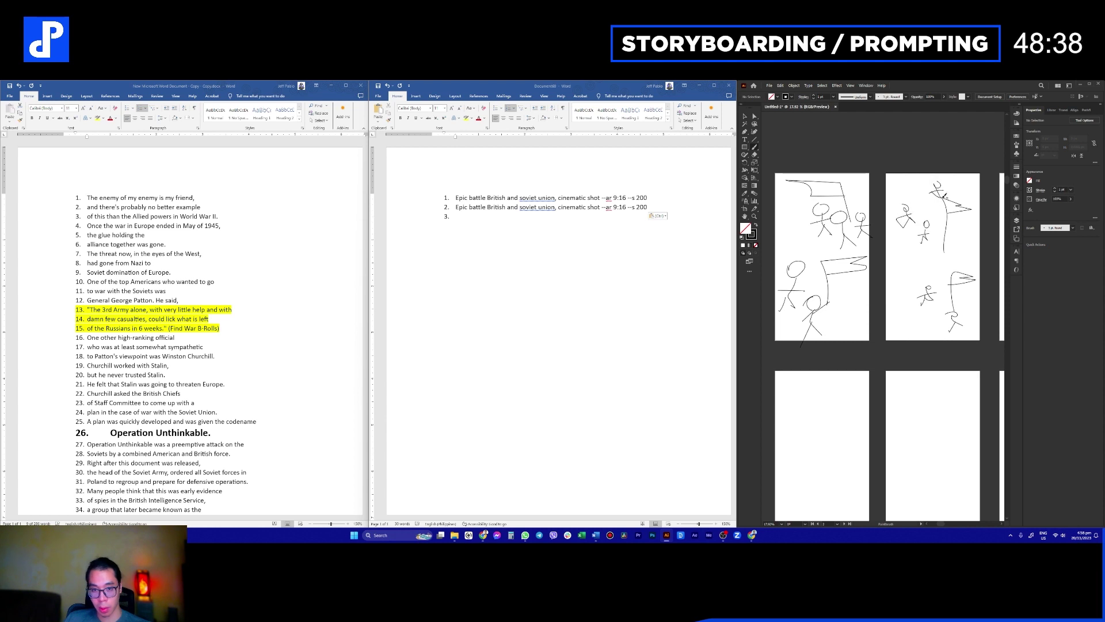
mouse_move(891, 283)
mouse_down()
mouse_move(919, 278)
mouse_move(901, 312)
mouse_move(787, 309)
mouse_up()
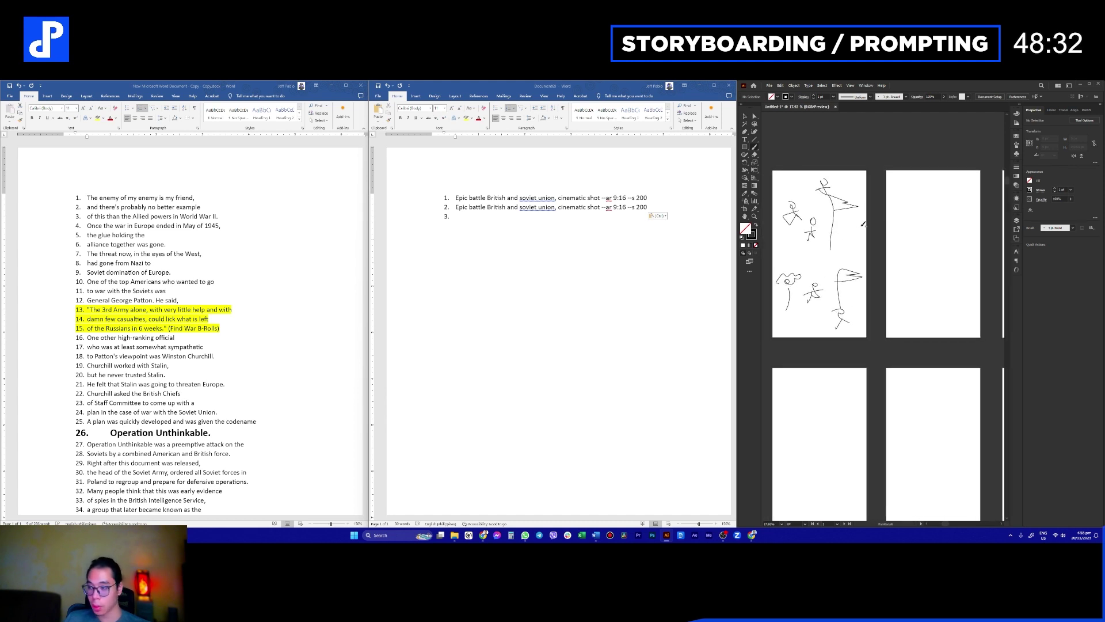
click(538, 239)
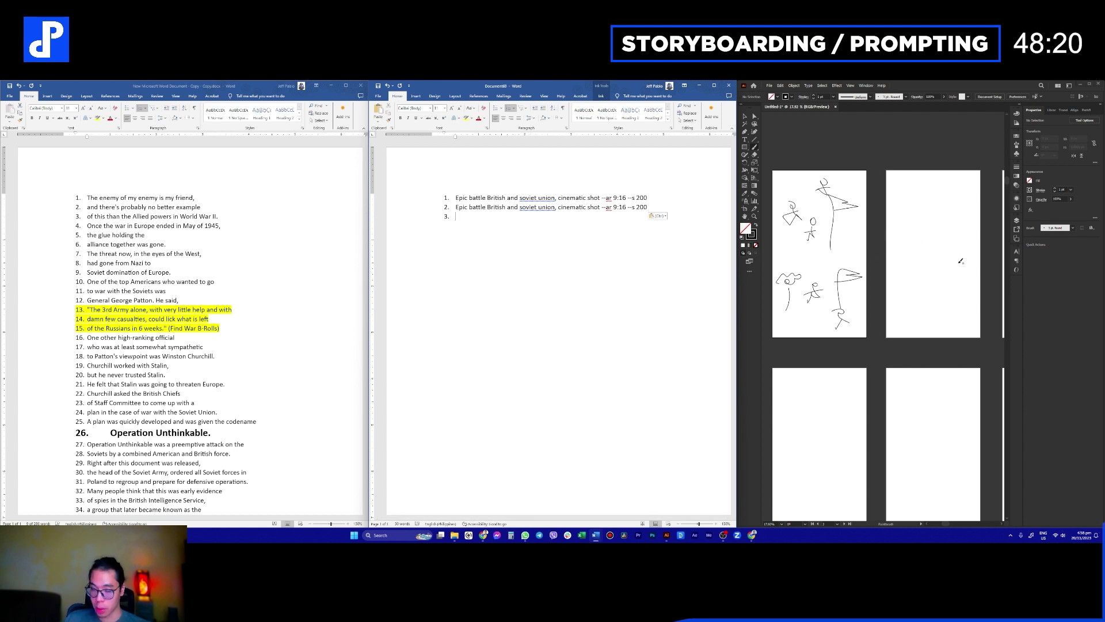
scroll(950, 278, down, 1)
scroll(927, 282, up, 1)
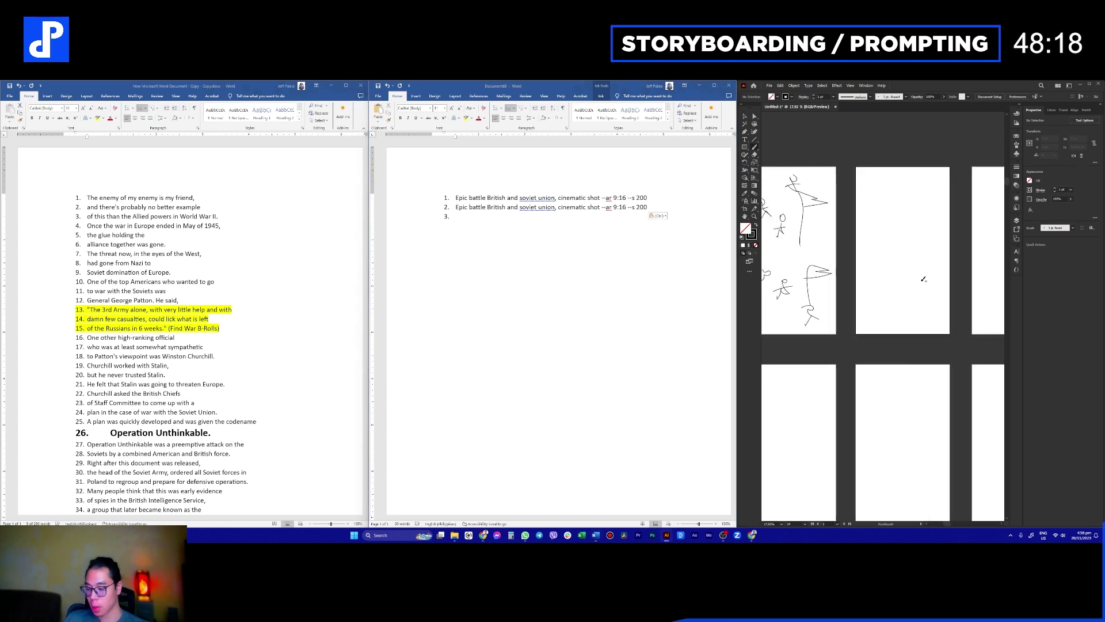
Step: Duplicate the prompt "Epic battle British and soviet union, cinematic shot --ar 9:16 --s 200" as item 3 of the prompt list
drag(606, 218, 456, 207)
click(465, 214)
key(ctrl+v)
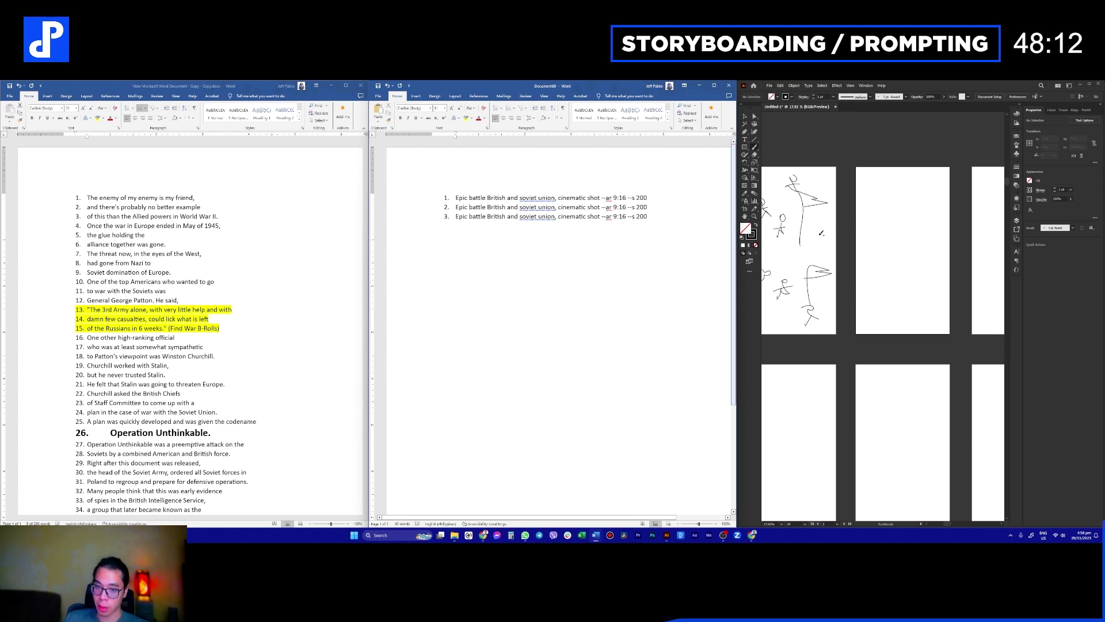
Step: In Illustrator, copy the flag and stick-figure sketches onto the empty artboard beside them
click(900, 250)
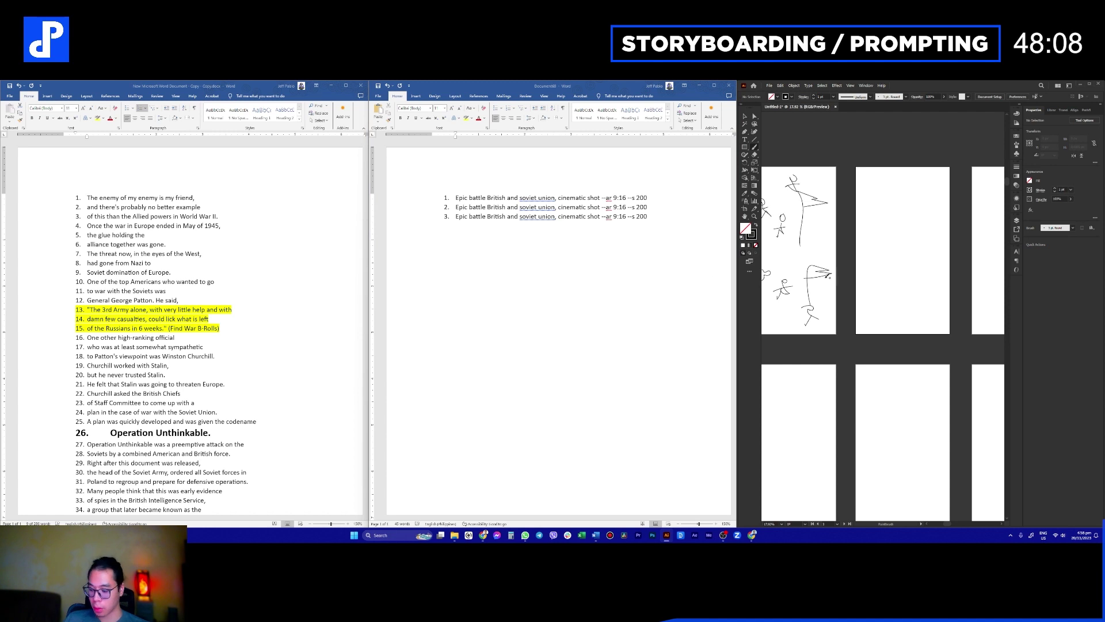
scroll(827, 287, left, 2)
key(v)
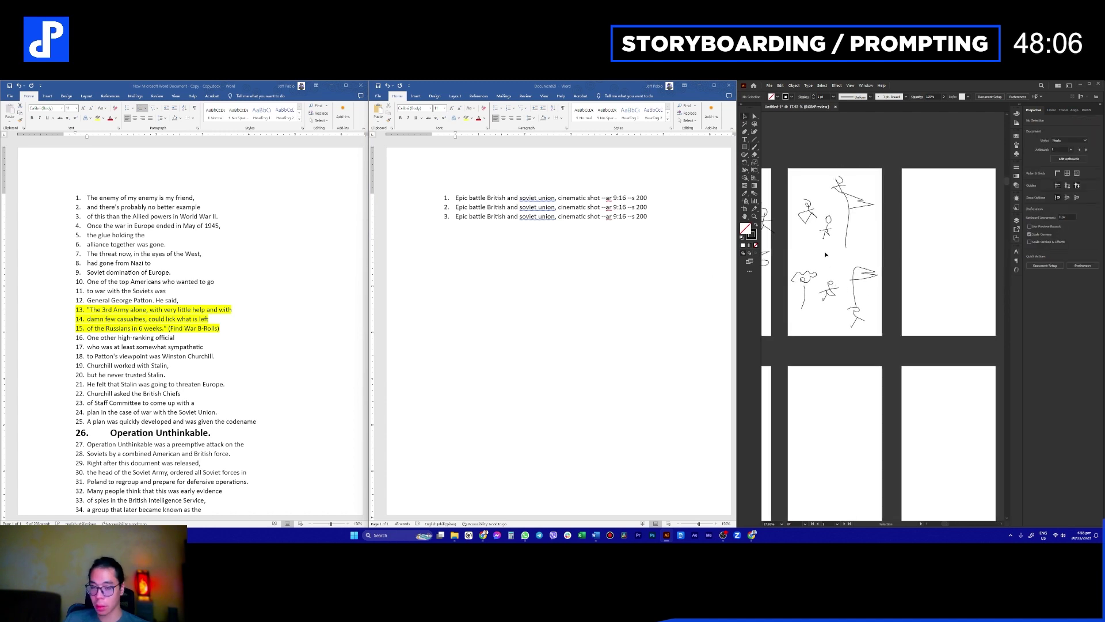
drag(869, 324, 979, 314)
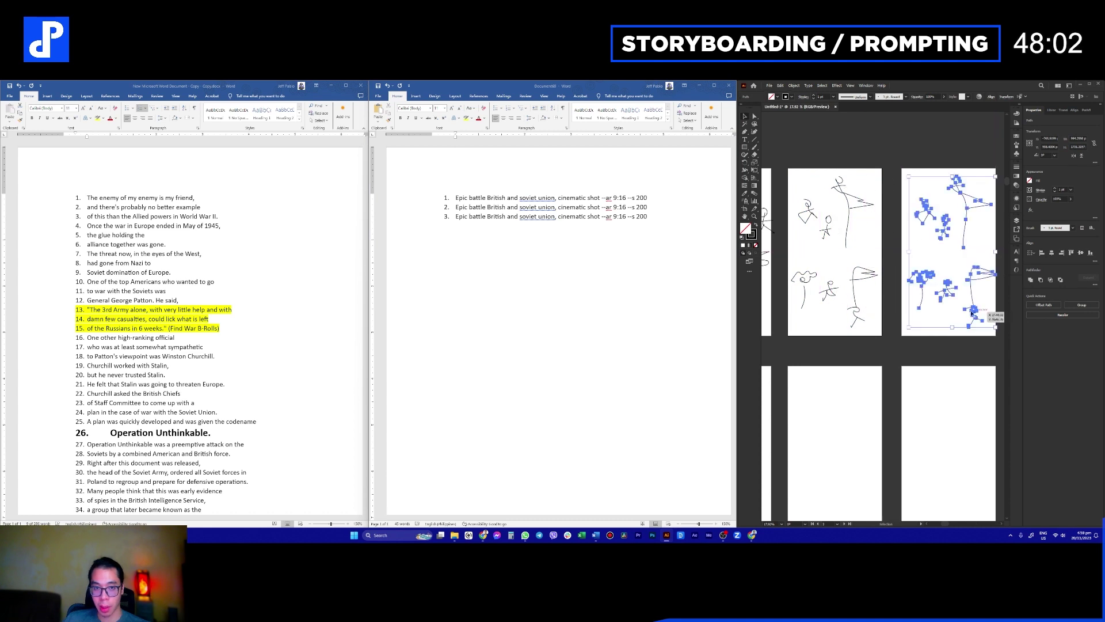
Step: Lower the opacity of the copied flag and stick-figure sketches so they serve as a faint background
click(943, 97)
drag(938, 106, 919, 108)
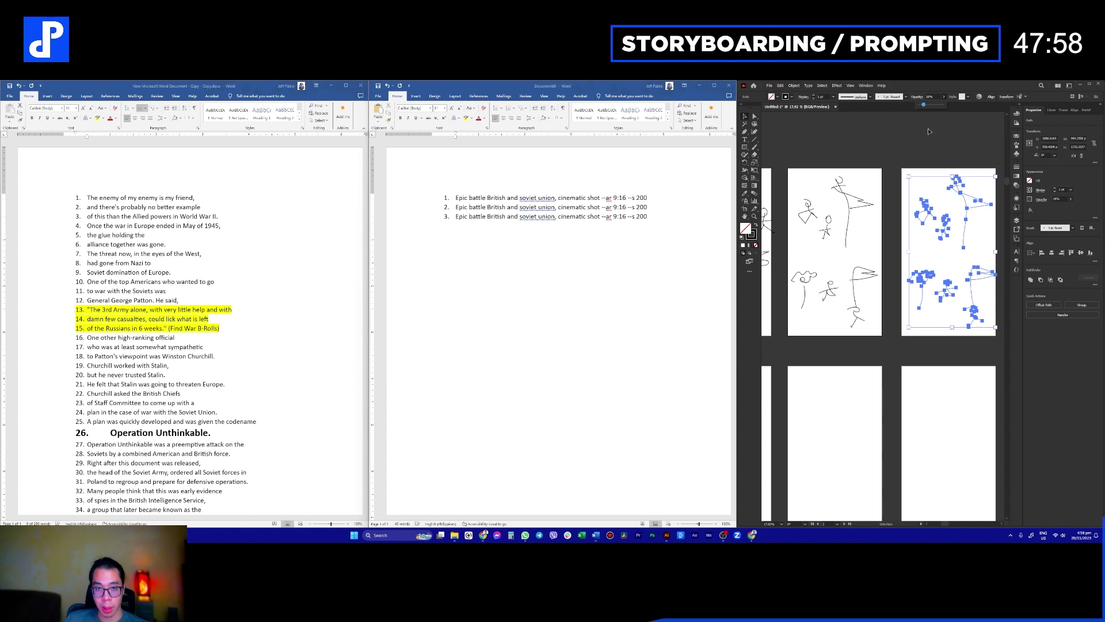
click(928, 131)
click(945, 186)
key(space)
drag(939, 242, 851, 252)
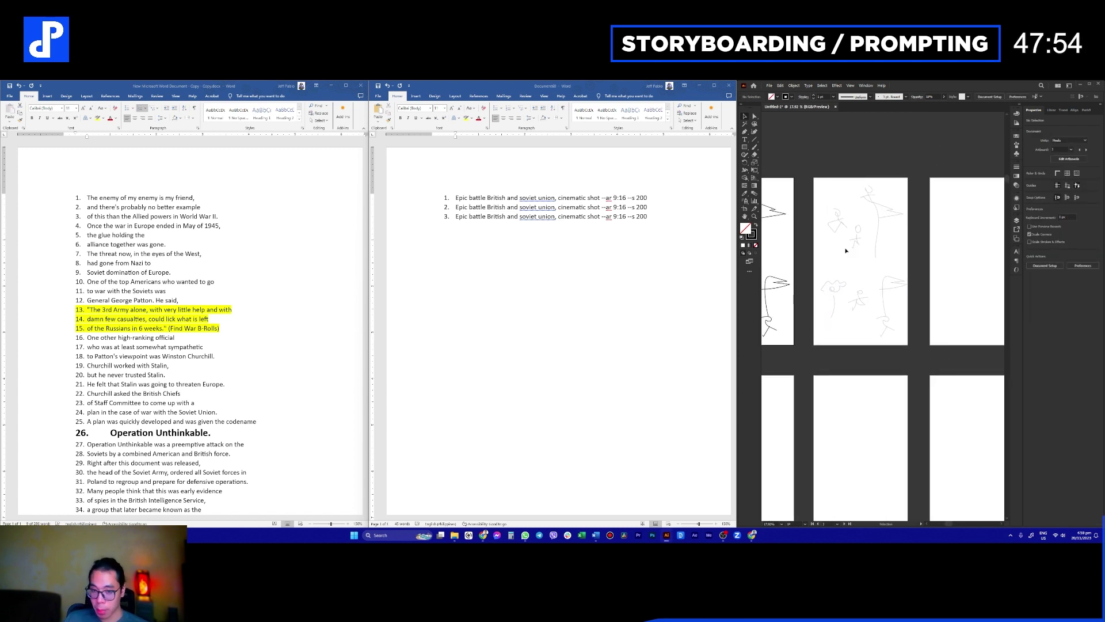
Step: Try a brush stroke over the faded sketch, undo it, and restore the brush to full opacity
key(b)
mouse_move(814, 254)
mouse_down()
mouse_move(880, 281)
mouse_move(891, 296)
mouse_move(860, 304)
mouse_move(808, 280)
mouse_up()
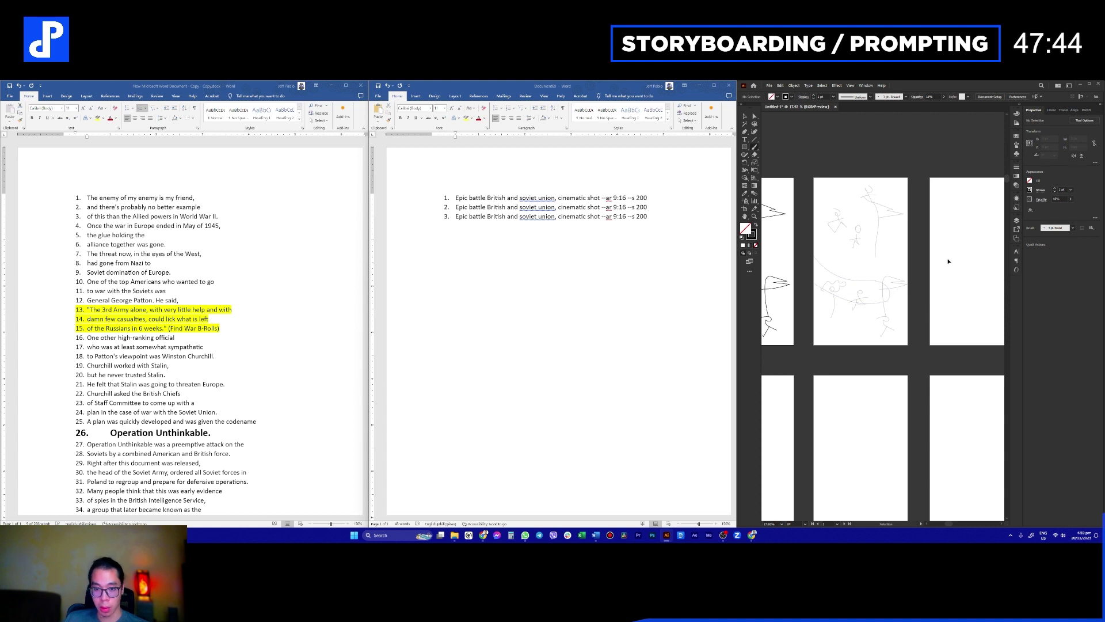
key(ctrl+z)
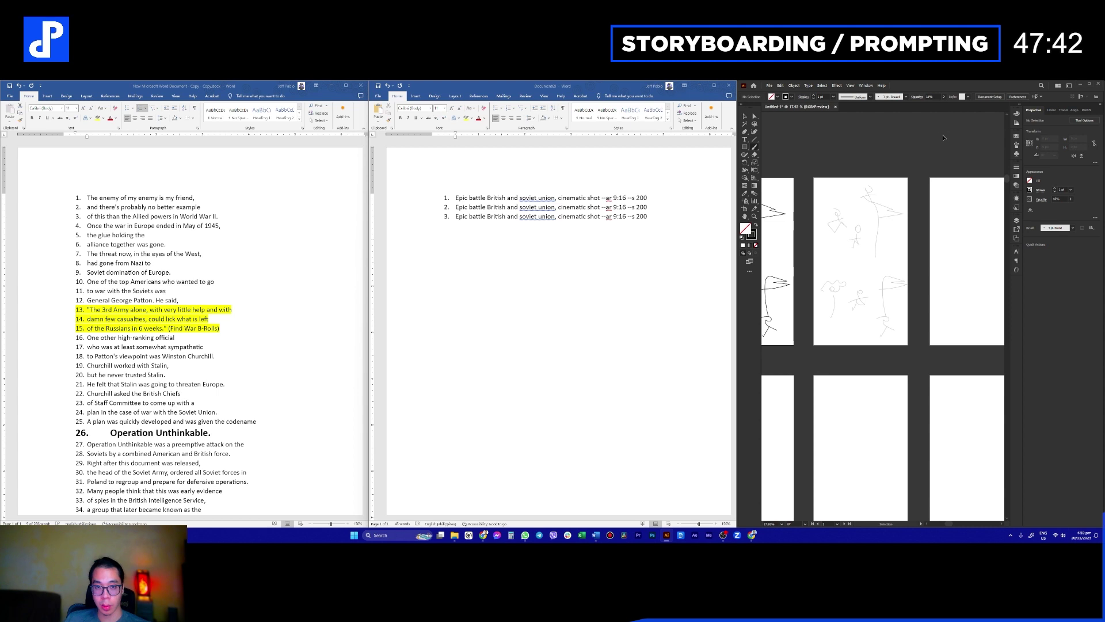
key(v)
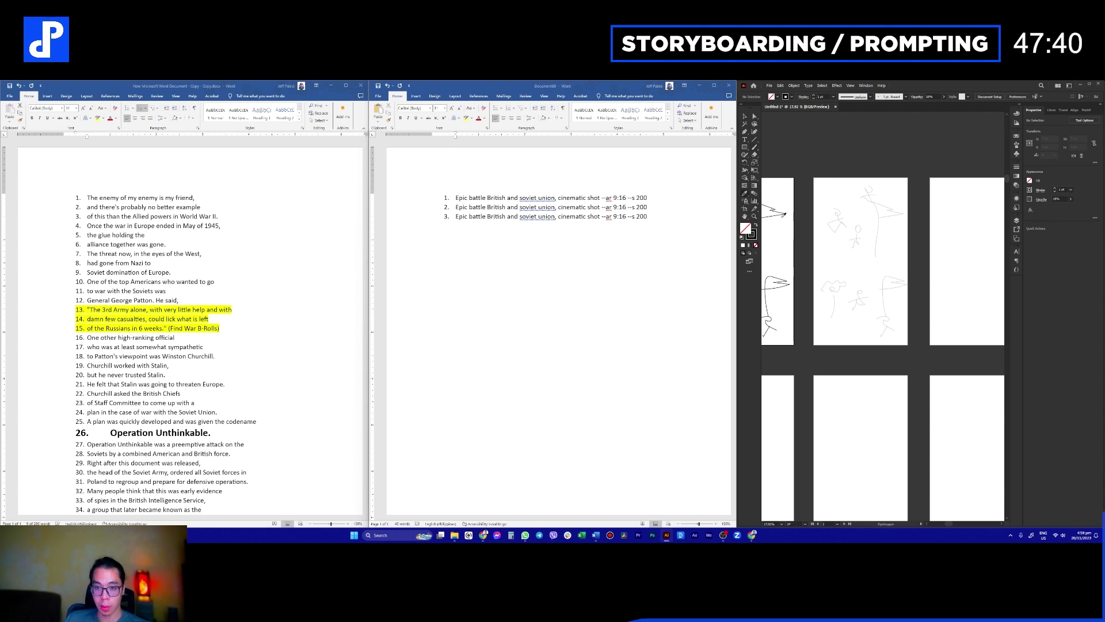
key(b)
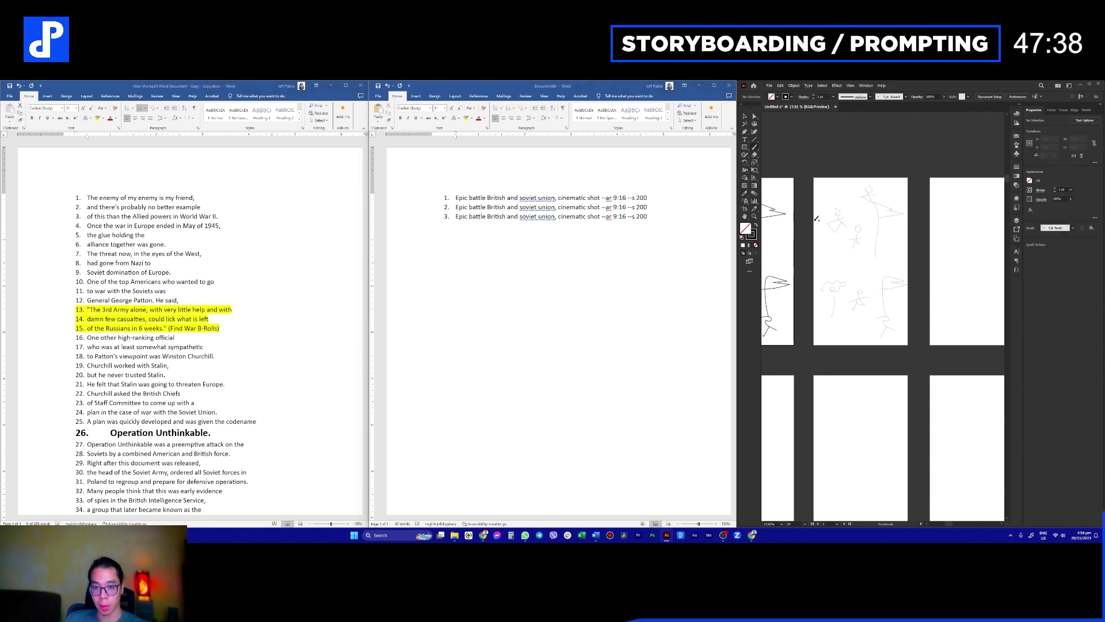
mouse_move(805, 244)
mouse_down()
mouse_move(874, 274)
mouse_move(870, 297)
mouse_move(842, 292)
mouse_up()
drag(908, 237, 836, 261)
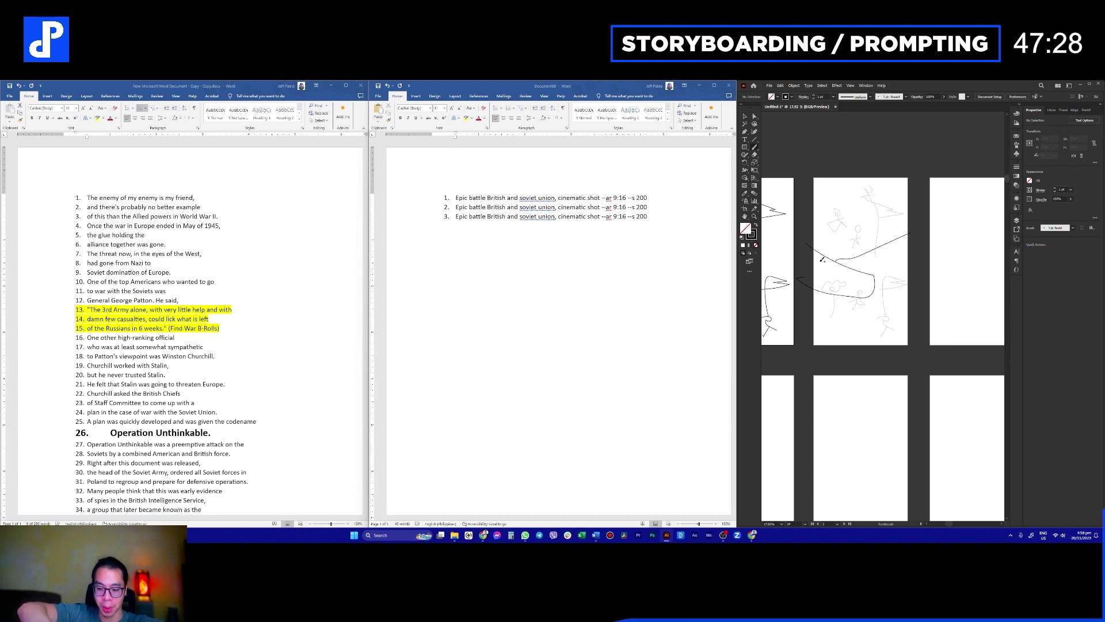
key(ctrl+z)
key(ctrl+z)
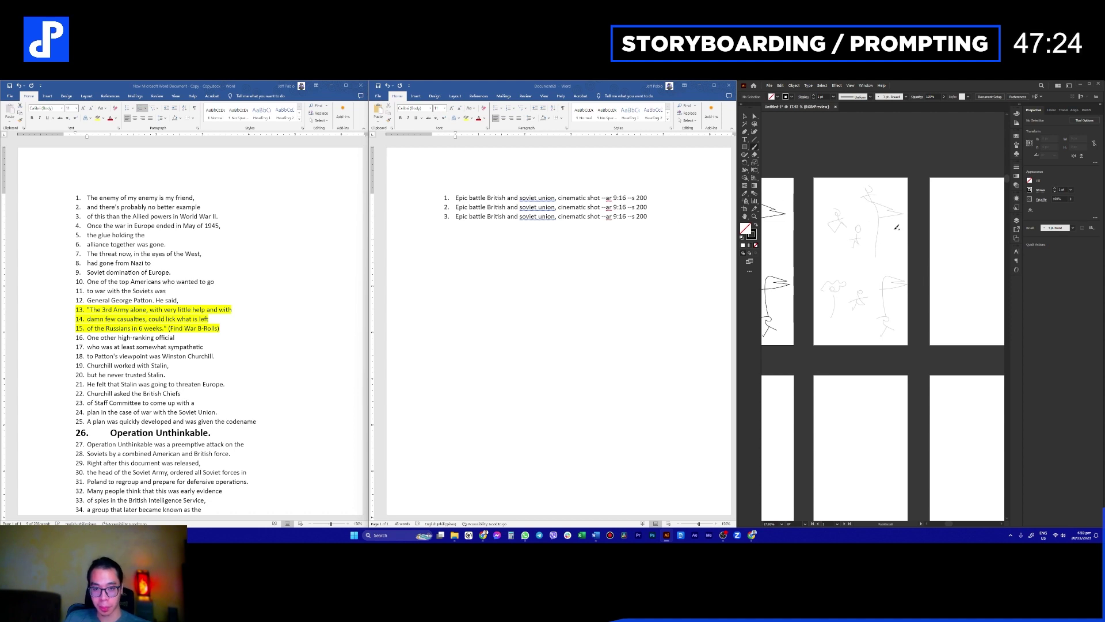
drag(914, 236, 842, 266)
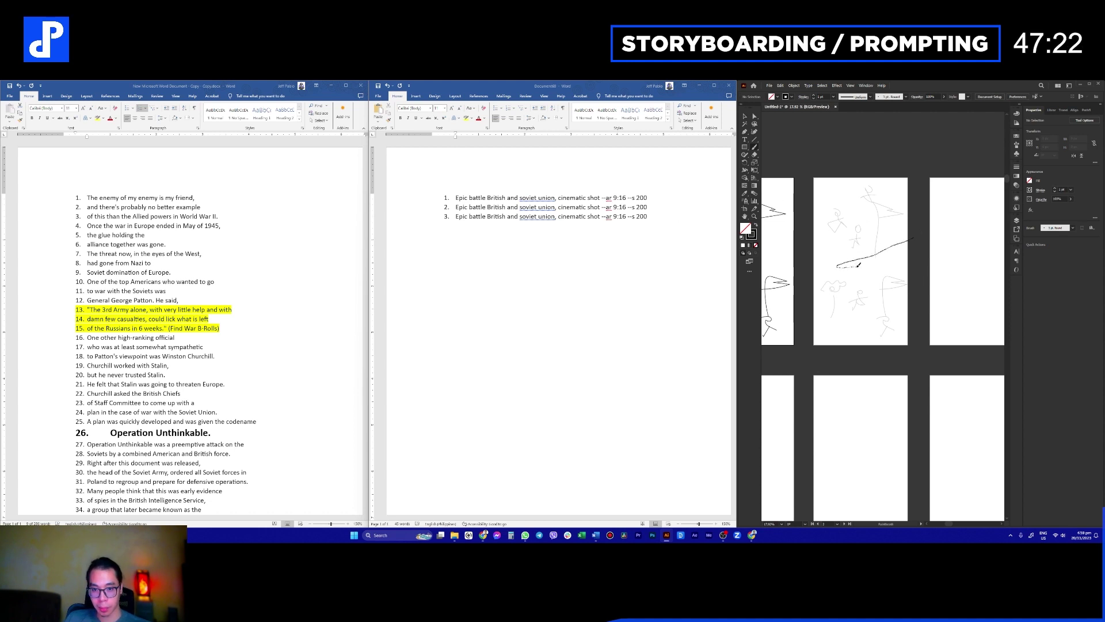
key(ctrl+z)
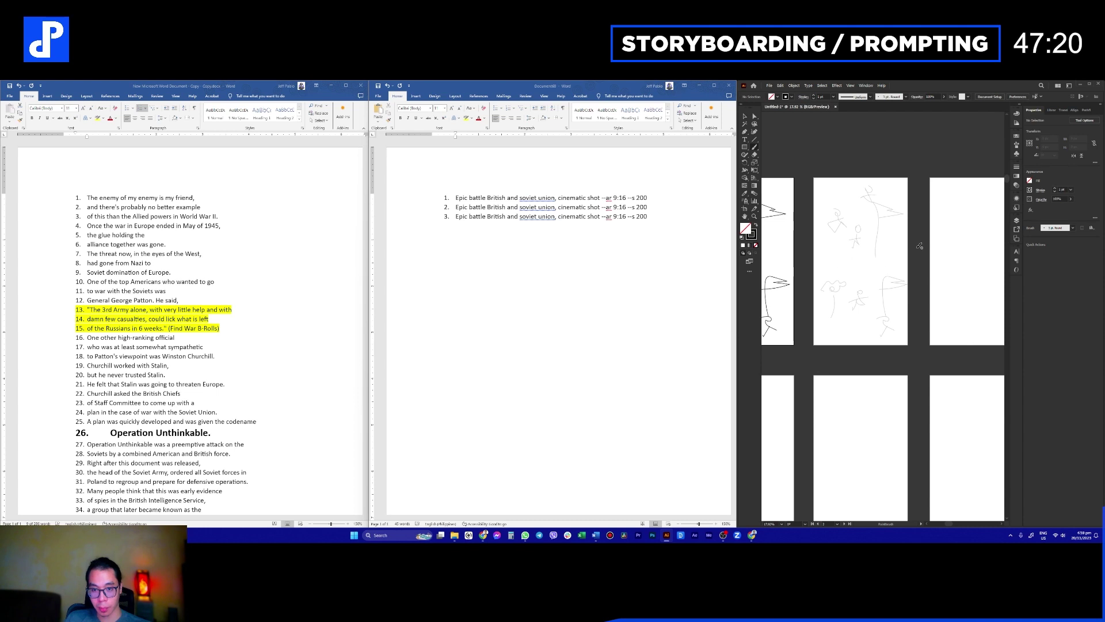
Step: Adjust the Paintbrush tool's slider setting in its tool options
double_click(754, 147)
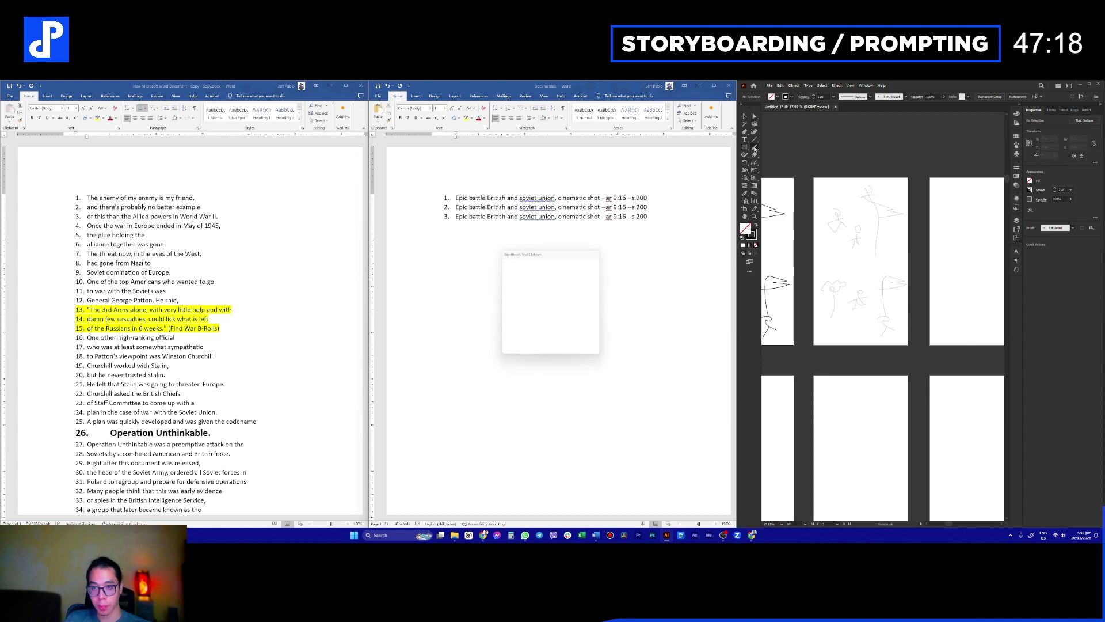
drag(595, 274, 550, 274)
click(554, 345)
Step: Draw two hands in a handshake with the Paintbrush across the middle of the faded sketch's artboard
mouse_move(919, 228)
mouse_down()
mouse_move(842, 265)
mouse_move(902, 268)
mouse_move(876, 299)
mouse_move(823, 282)
mouse_move(813, 262)
mouse_up()
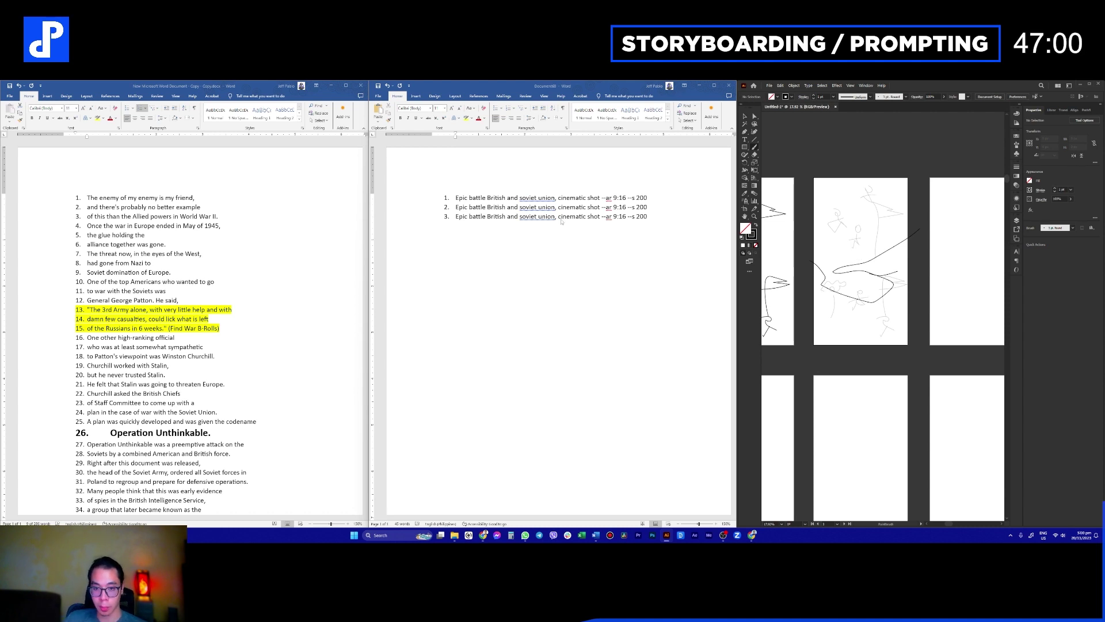
drag(858, 260, 814, 245)
key(ctrl+z)
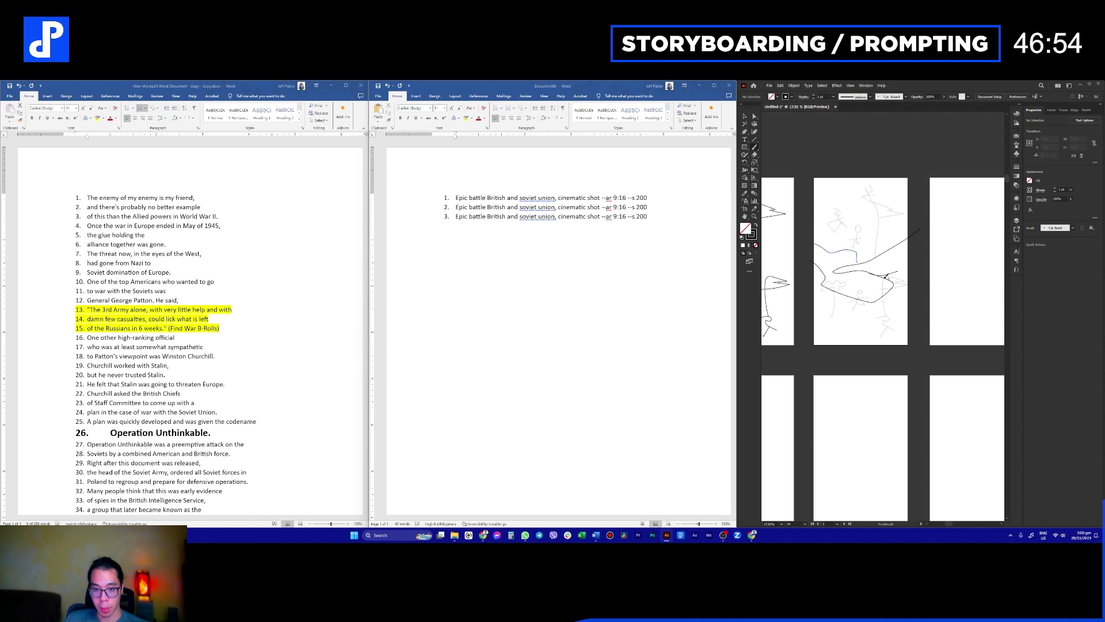
mouse_move(861, 289)
mouse_down()
mouse_move(823, 293)
mouse_move(847, 304)
mouse_move(896, 282)
mouse_move(889, 293)
mouse_move(920, 269)
mouse_move(926, 235)
mouse_up()
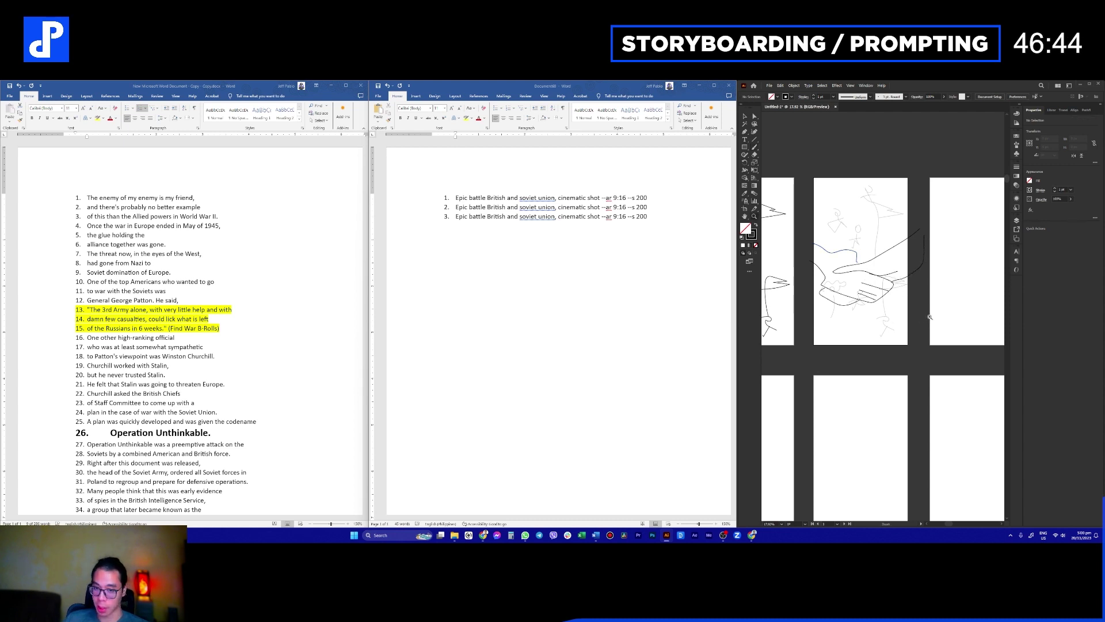
Step: Handwrite "WW II" above the handshake drawing on the same artboard
scroll(864, 320, down, 3)
scroll(850, 293, up, 3)
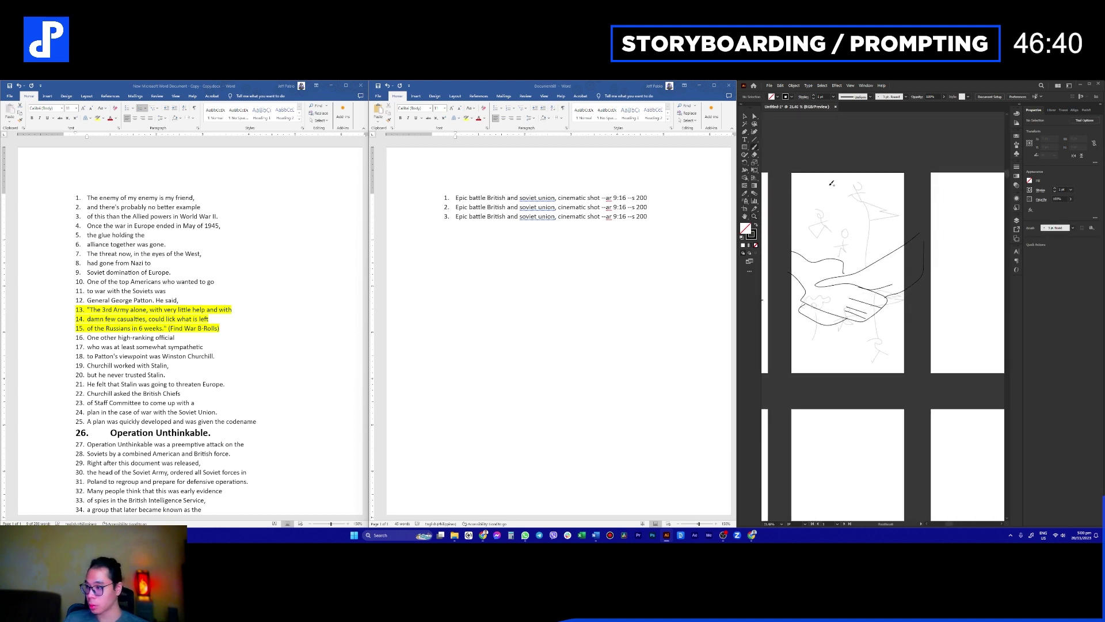
mouse_move(814, 201)
mouse_down()
mouse_move(839, 212)
mouse_move(859, 195)
mouse_move(861, 223)
mouse_up()
key(ctrl+z)
key(ctrl+z)
drag(847, 225, 851, 237)
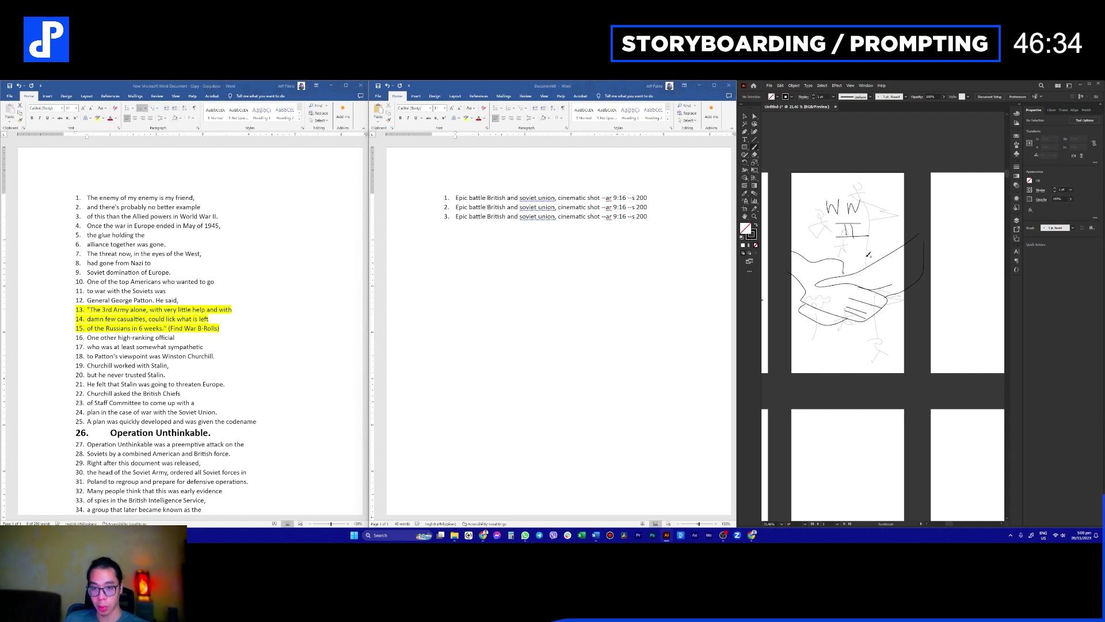
Step: Switch to the Word prompt list and add an empty fourth numbered item
scroll(852, 265, down, 3)
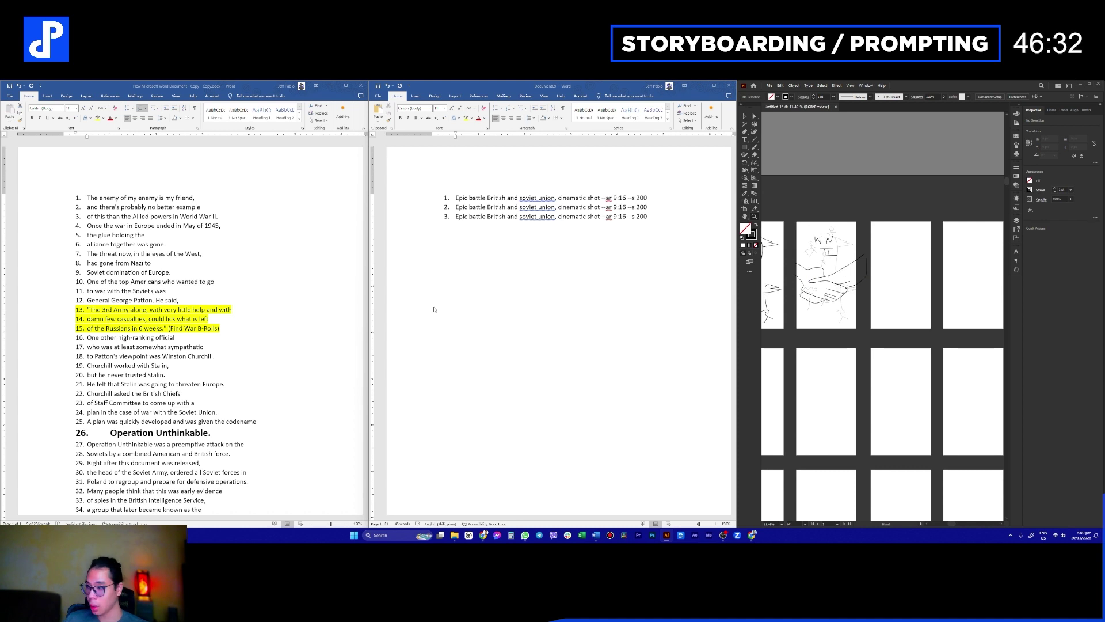
click(662, 219)
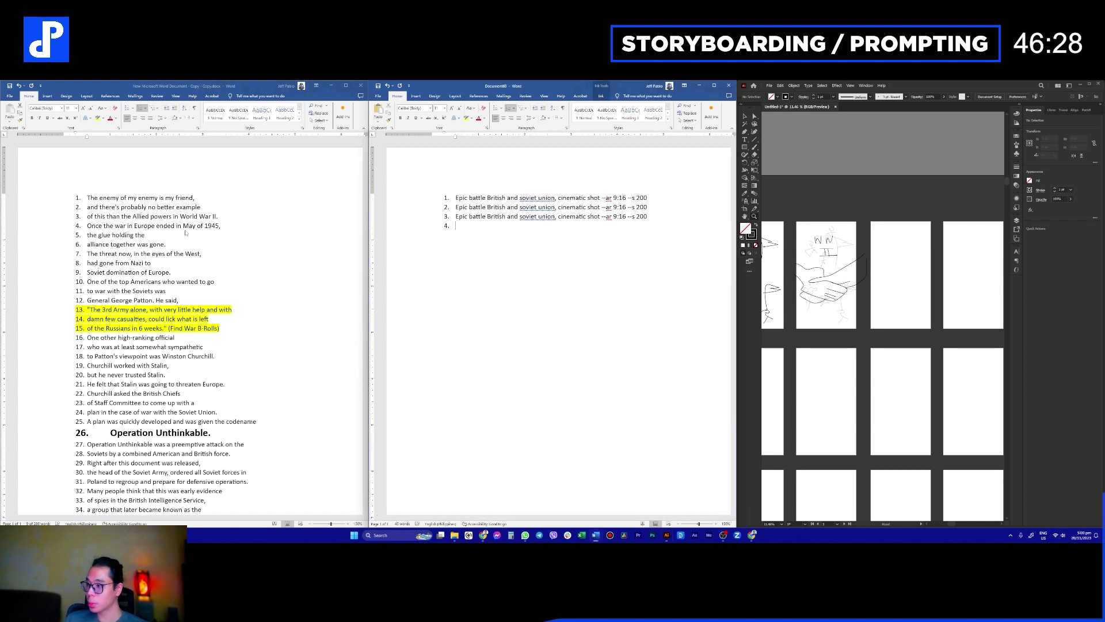
Step: In Illustrator, sketch a group of buildings on uneven ground in the lower part of the artboard after the handshake
mouse_move(906, 298)
mouse_down()
mouse_move(946, 318)
mouse_move(921, 310)
mouse_up()
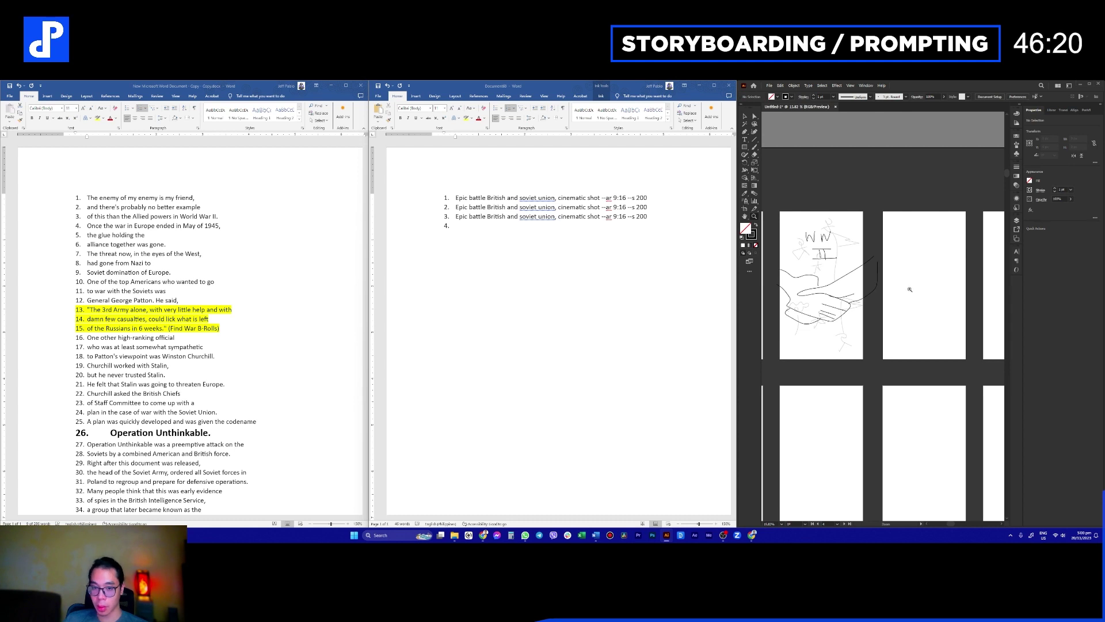
key(b)
mouse_move(906, 268)
mouse_down()
mouse_move(917, 274)
mouse_move(899, 327)
mouse_move(921, 314)
mouse_up()
key(v)
key(ctrl+z)
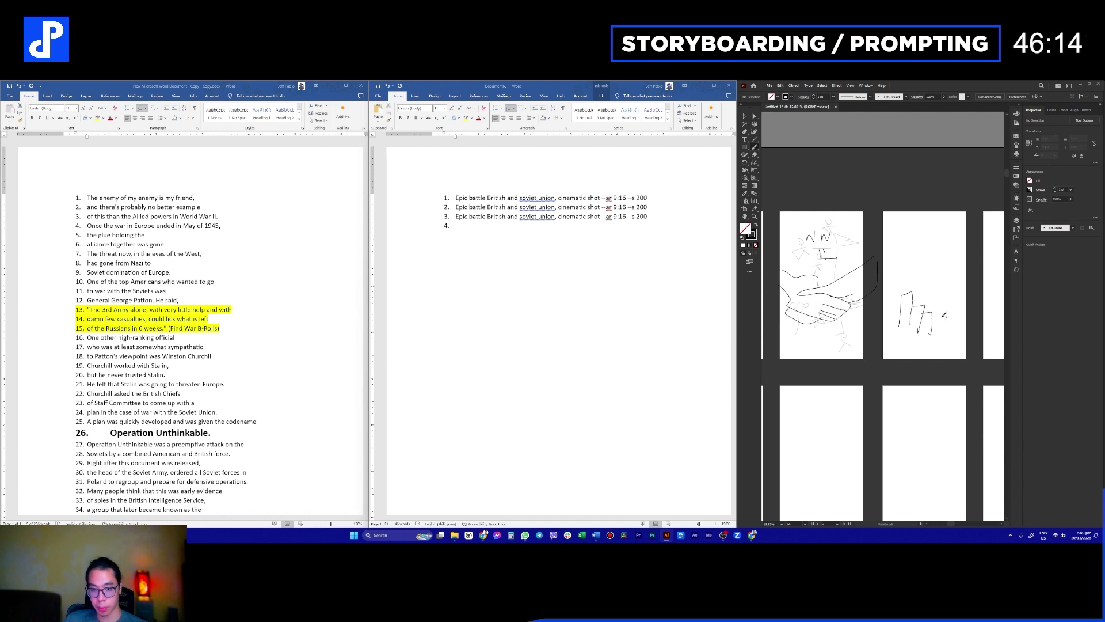
mouse_move(883, 335)
mouse_down()
mouse_move(956, 337)
mouse_move(907, 338)
mouse_move(913, 347)
mouse_move(952, 344)
mouse_up()
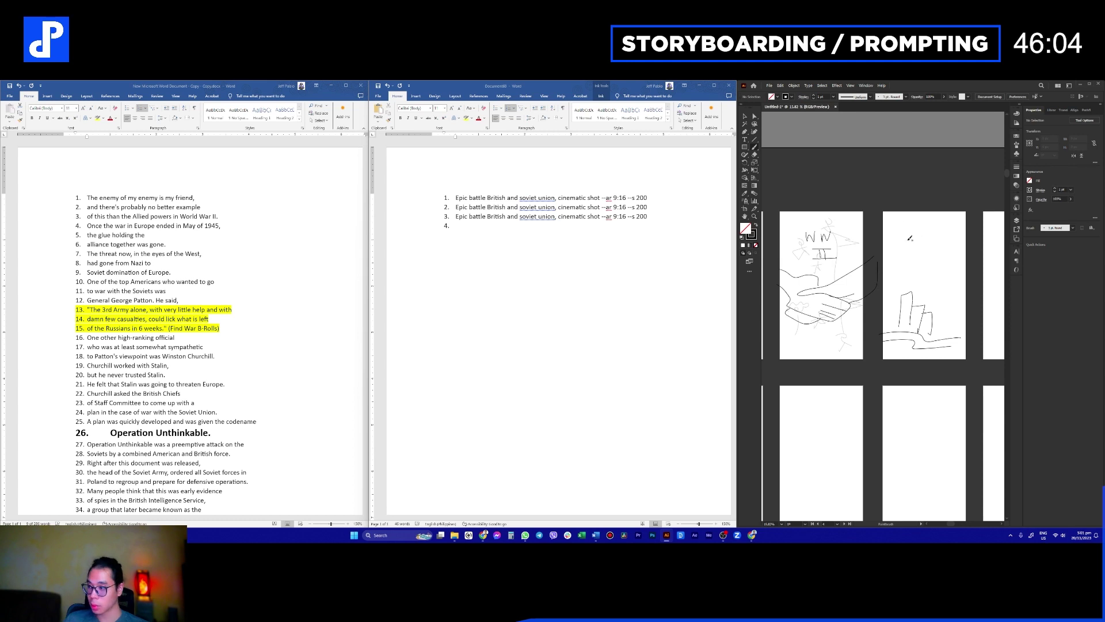
Step: Handwrite "May 1945" above the buildings sketch
drag(910, 248, 969, 242)
key(ctrl+z)
key(ctrl+z)
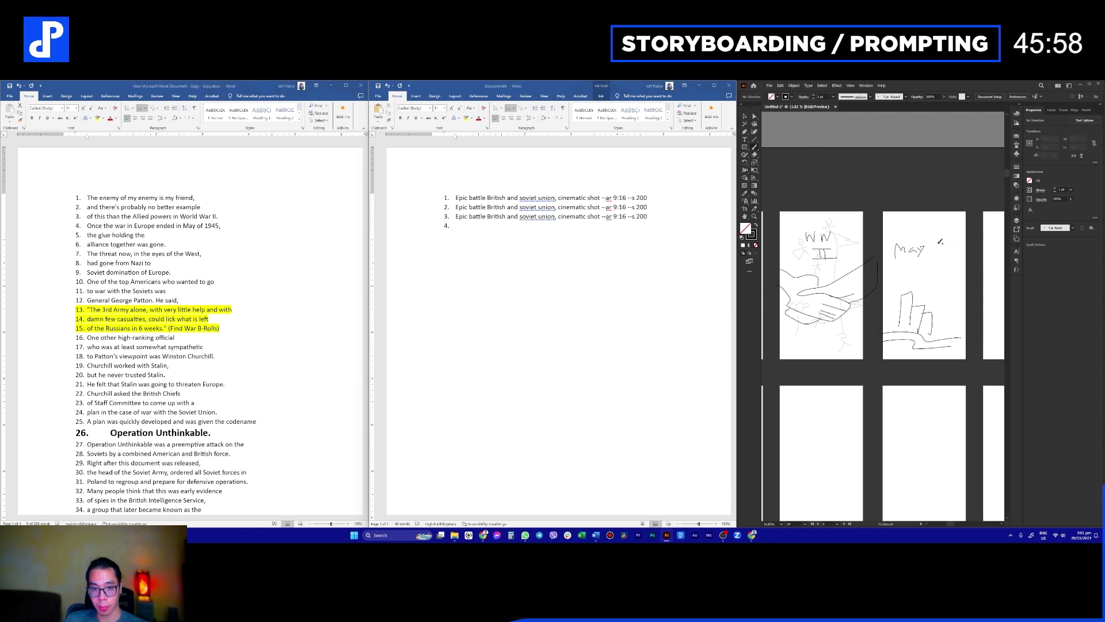
drag(942, 242, 960, 251)
drag(936, 290, 910, 287)
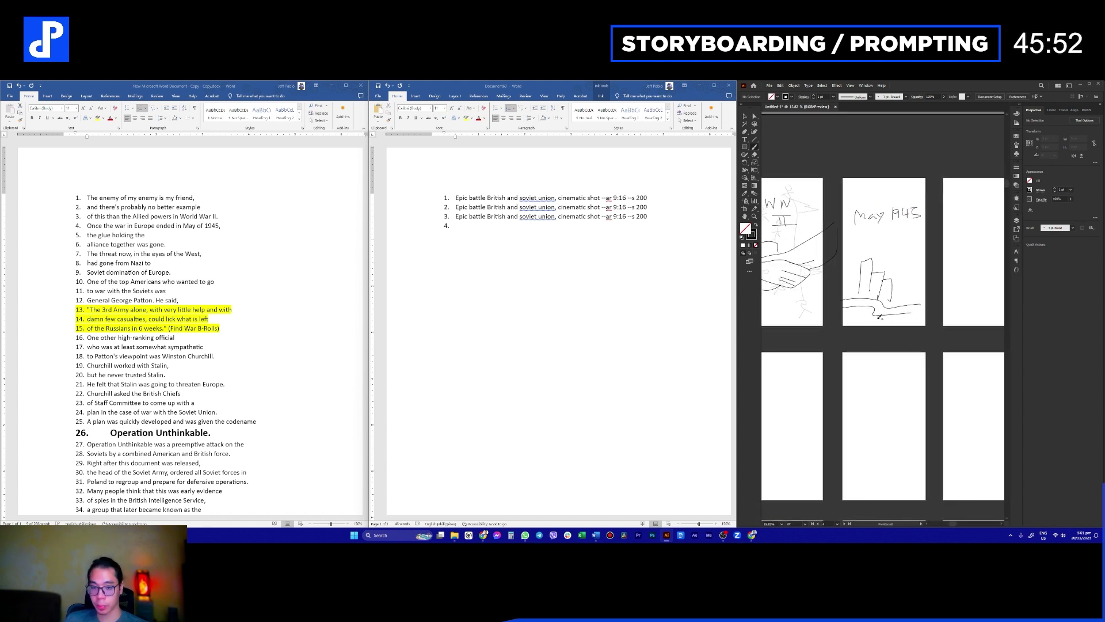
Step: Copy the third prompt in the Word prompt list and paste it as item 4
click(568, 233)
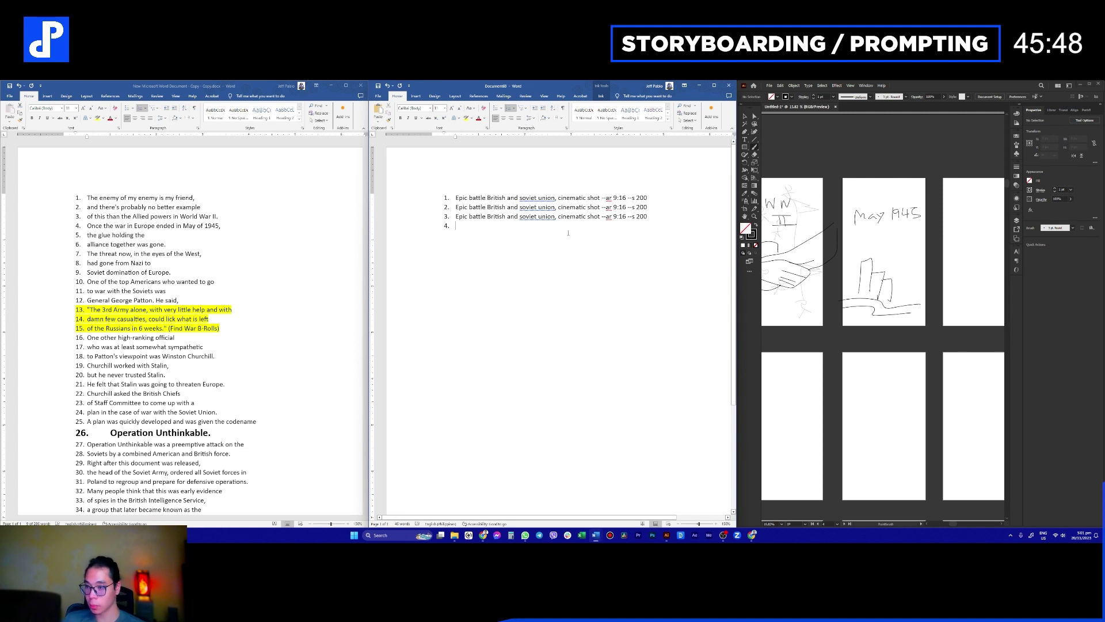
drag(458, 219, 656, 219)
click(616, 223)
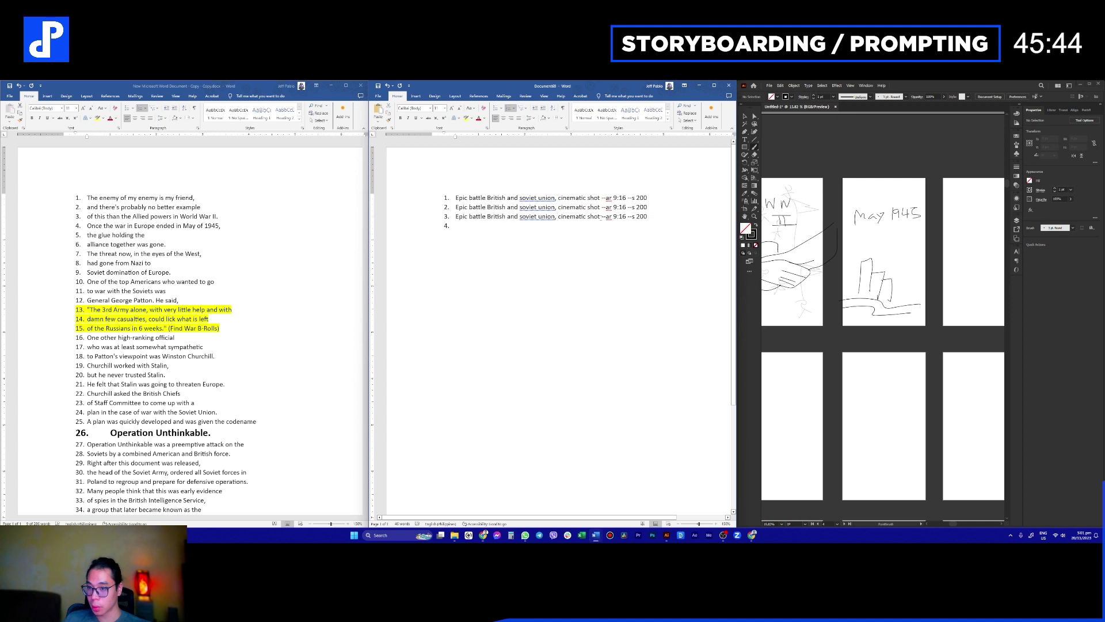
drag(652, 219, 458, 220)
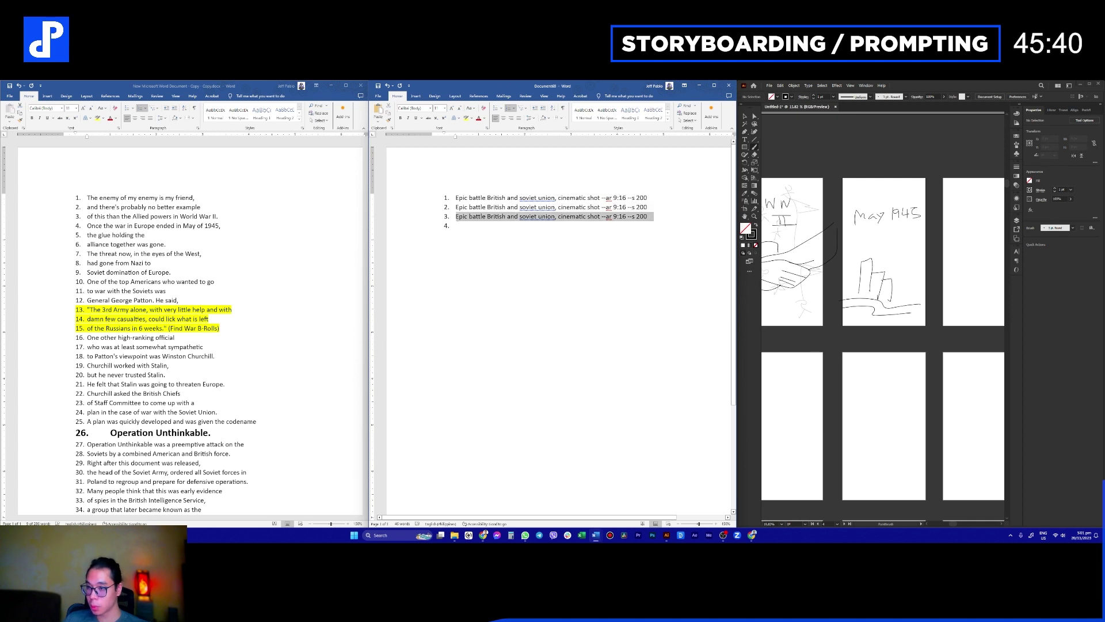
key(ctrl+c)
click(470, 230)
key(ctrl+v)
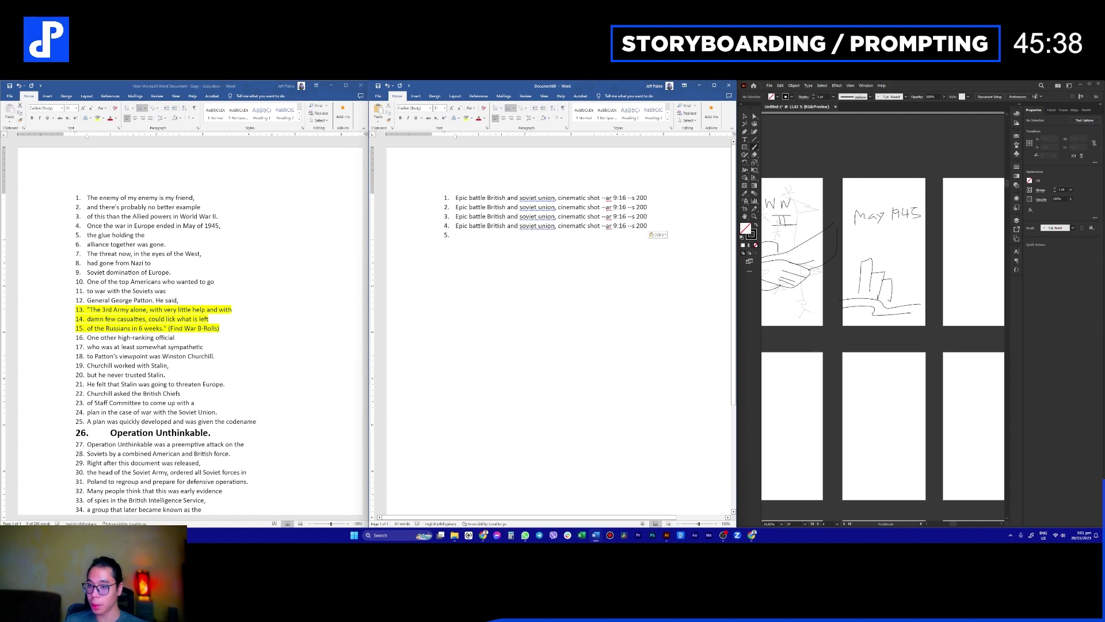
Step: Replace "Epic battle British and soviet union" in prompt 4 with "europe", keeping the cinematic shot parameters
drag(557, 225, 454, 226)
key(BackSpace)
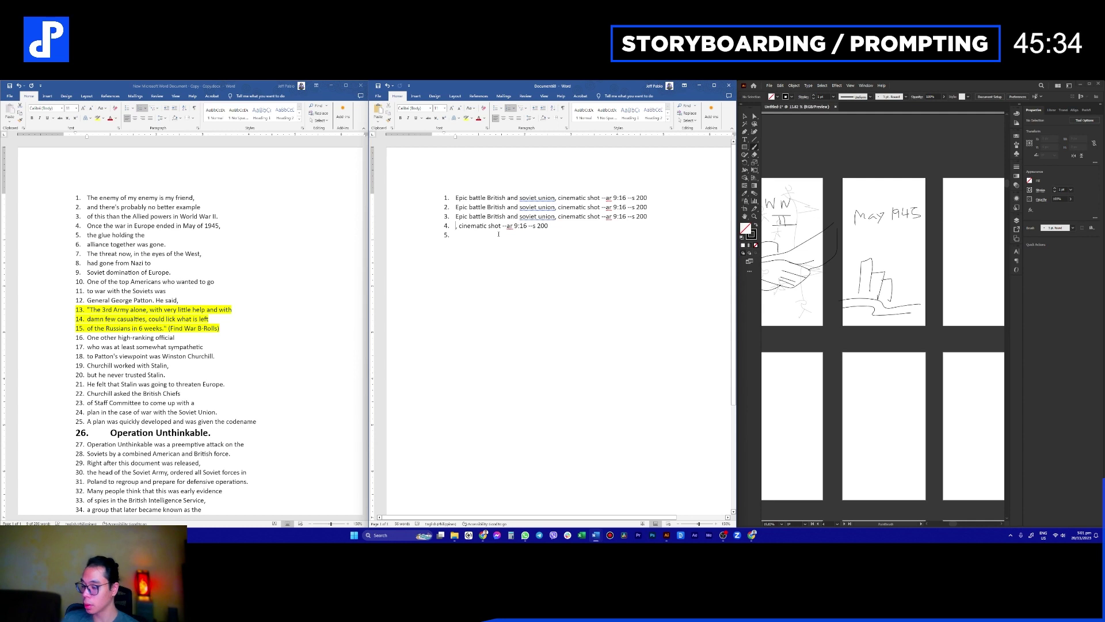
text(Over)
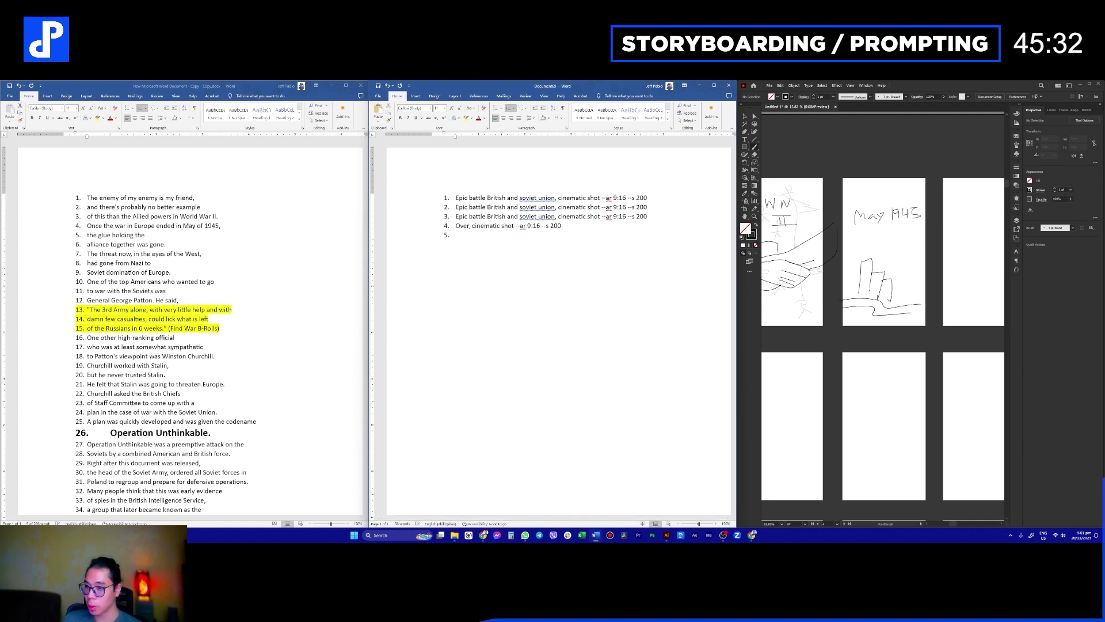
key(BackSpace)
key(BackSpace)
key(BackSpace)
key(BackSpace)
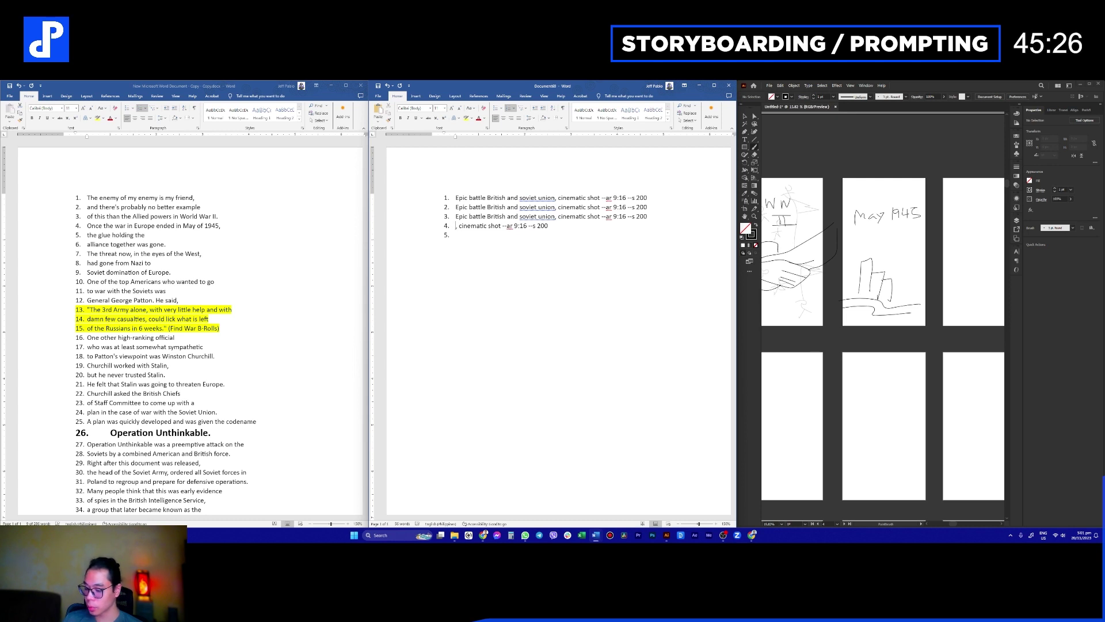
text(europe)
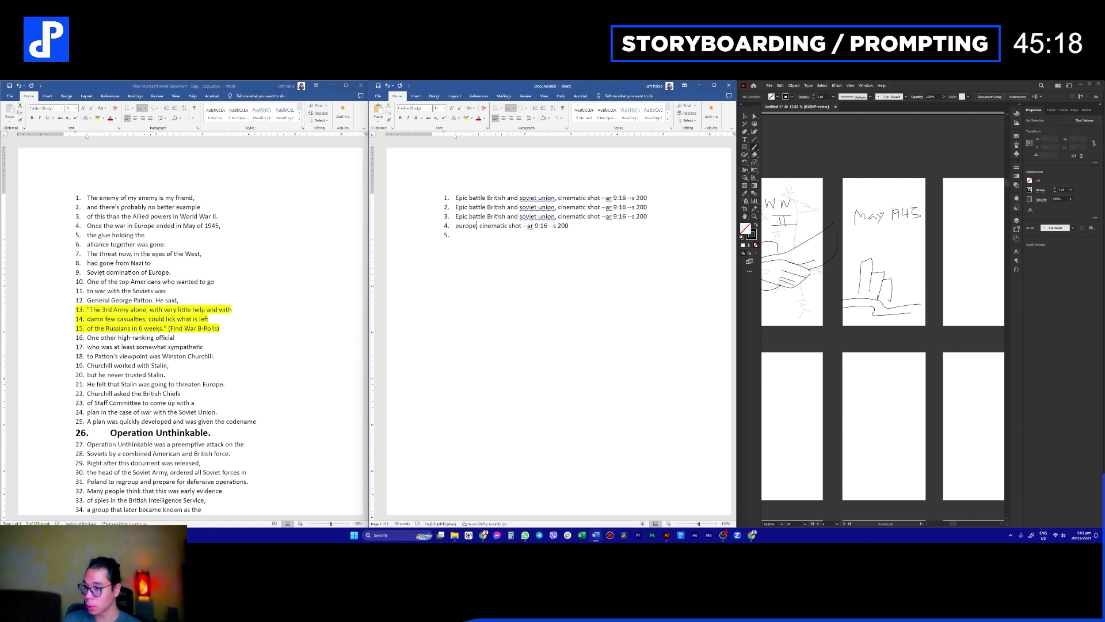
Step: Extend prompt 4 after "Europe" with "after war, may 1945", ahead of the cinematic shot parameters
text(after wa)
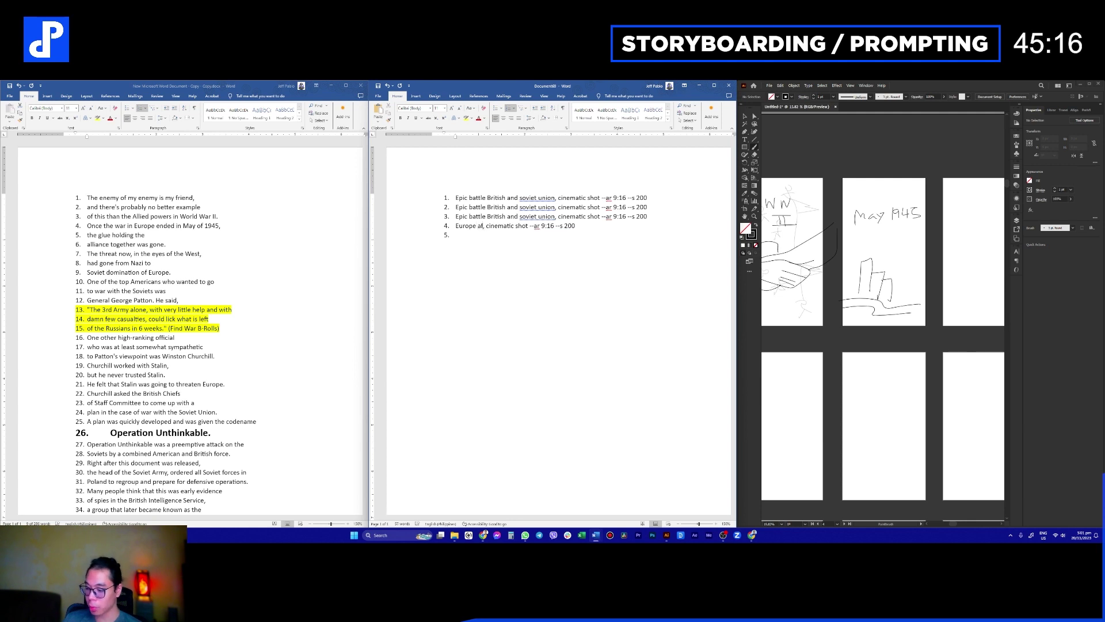
text(r)
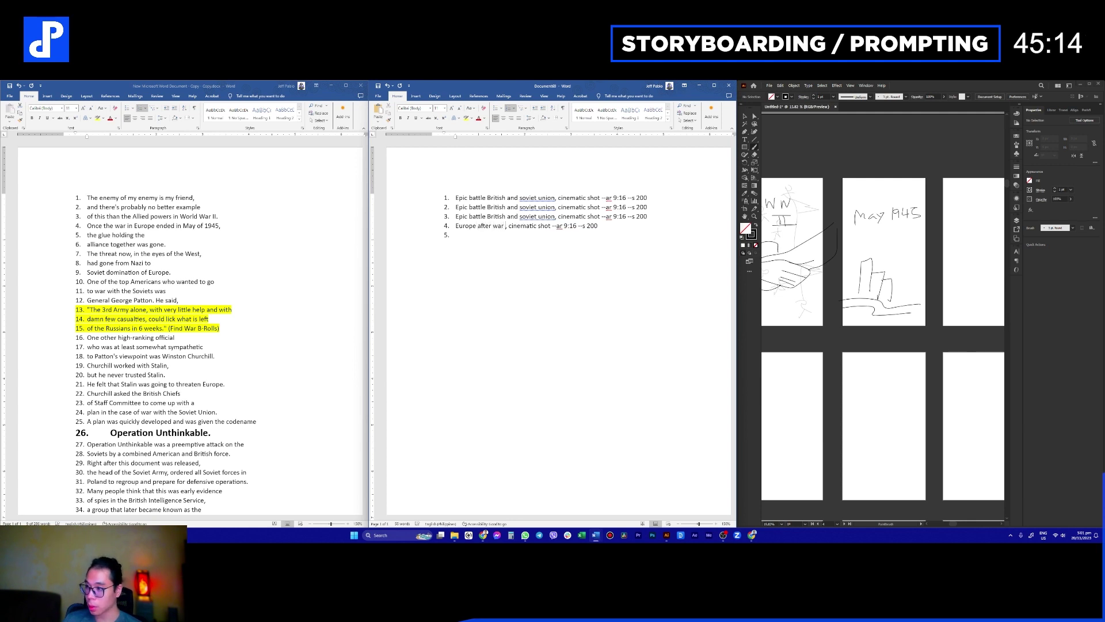
key(BackSpace)
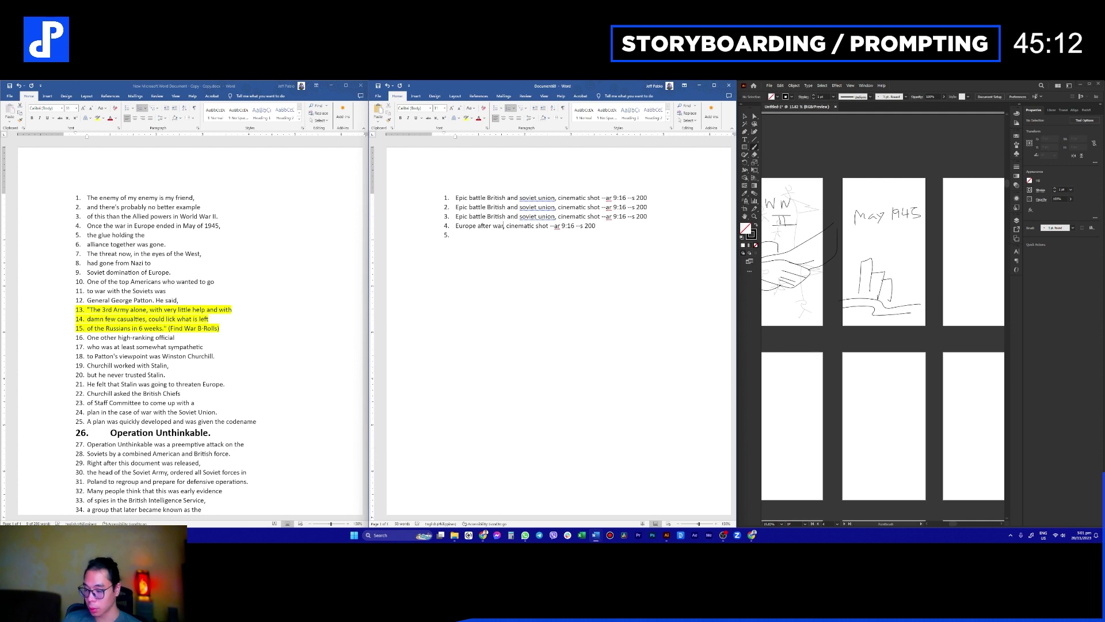
text(, )
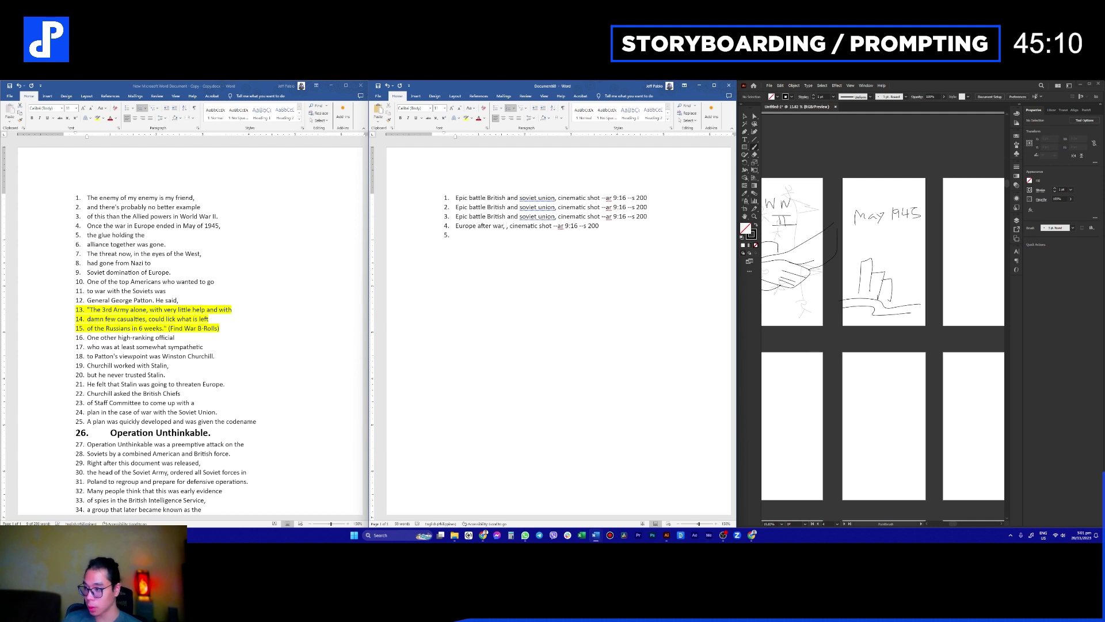
text(may )
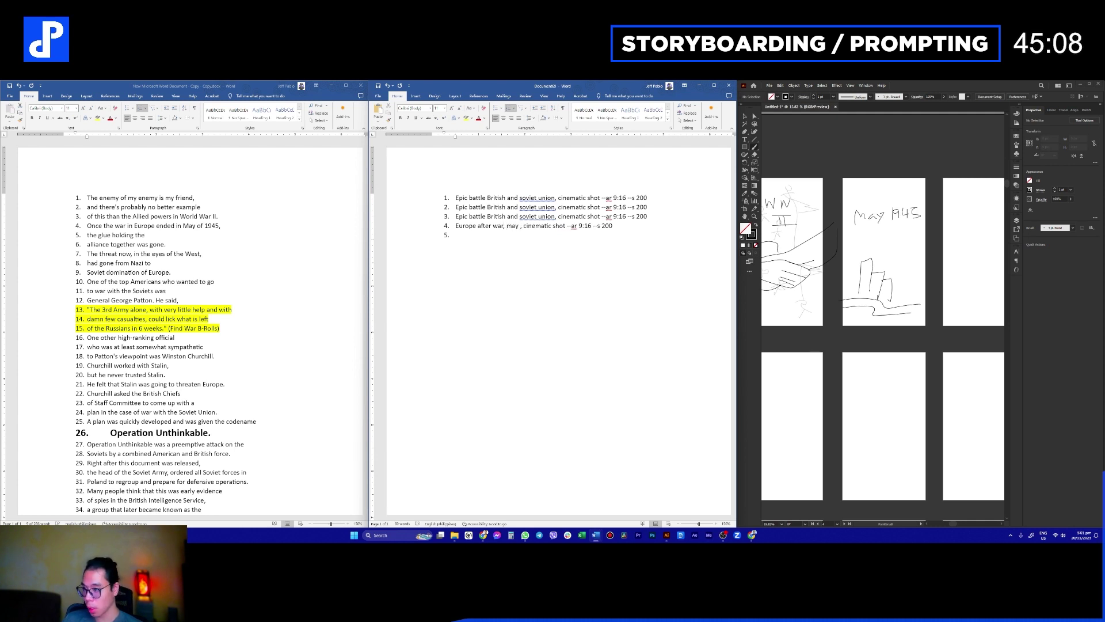
text(19)
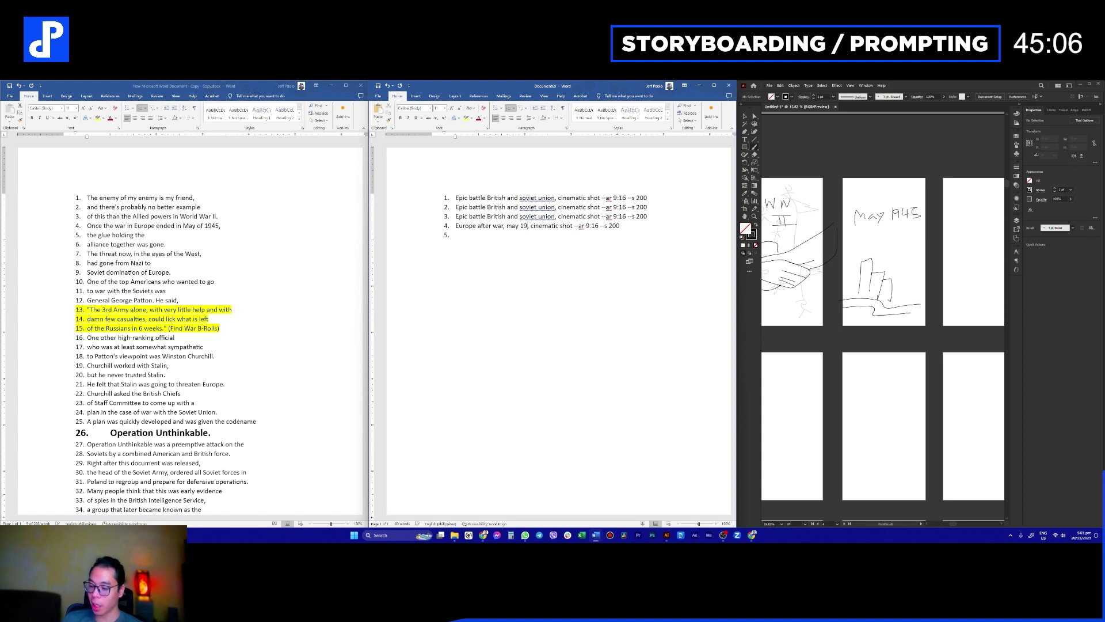
text(46)
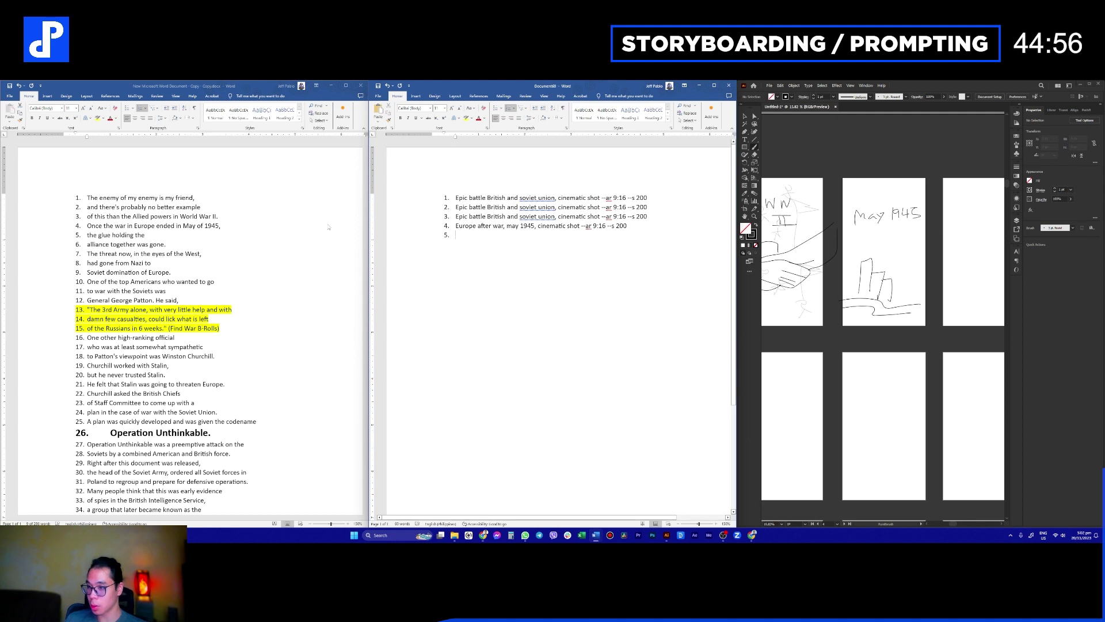
Step: After checking script lines 5 and 6, sketch a round table with four stick figures on the Illustrator artboard following "May 1945"
click(154, 236)
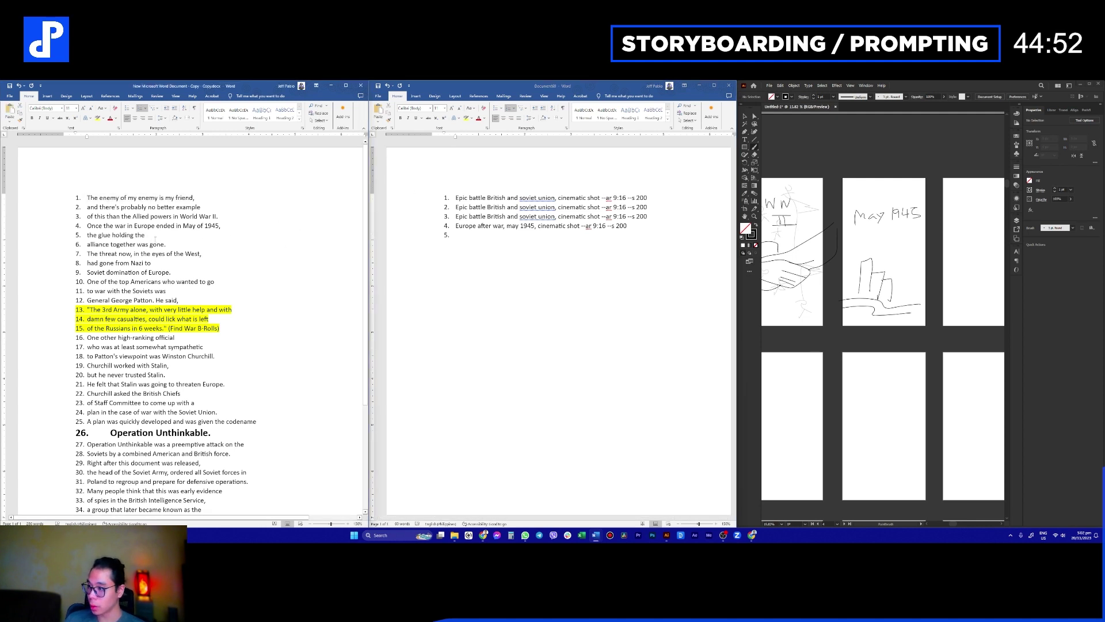
scroll(151, 235, down, 1)
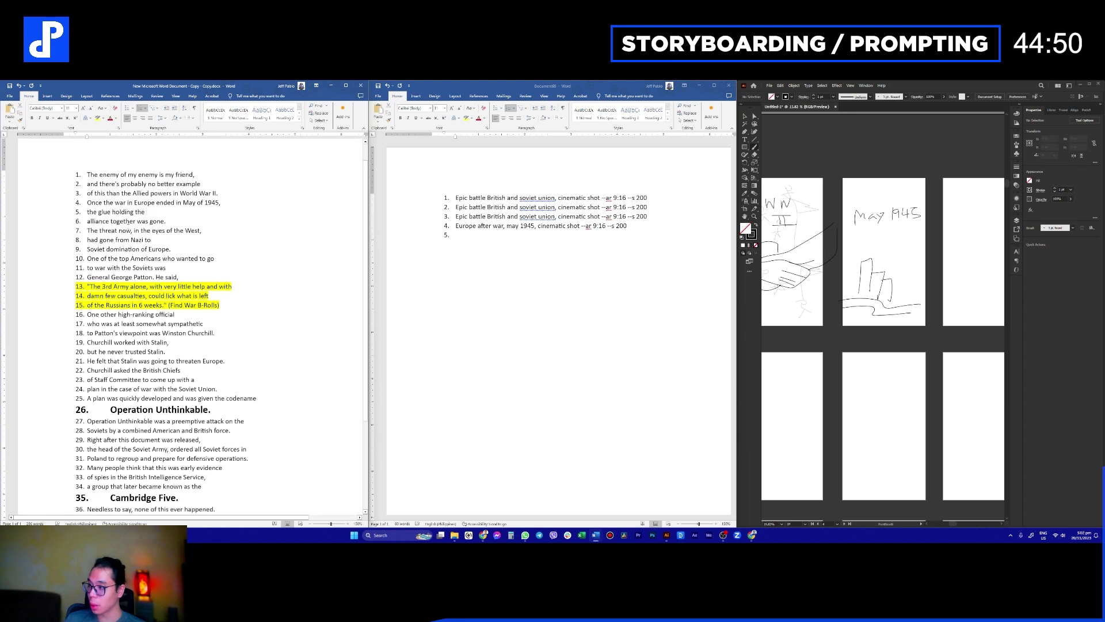
drag(110, 221, 148, 221)
click(148, 221)
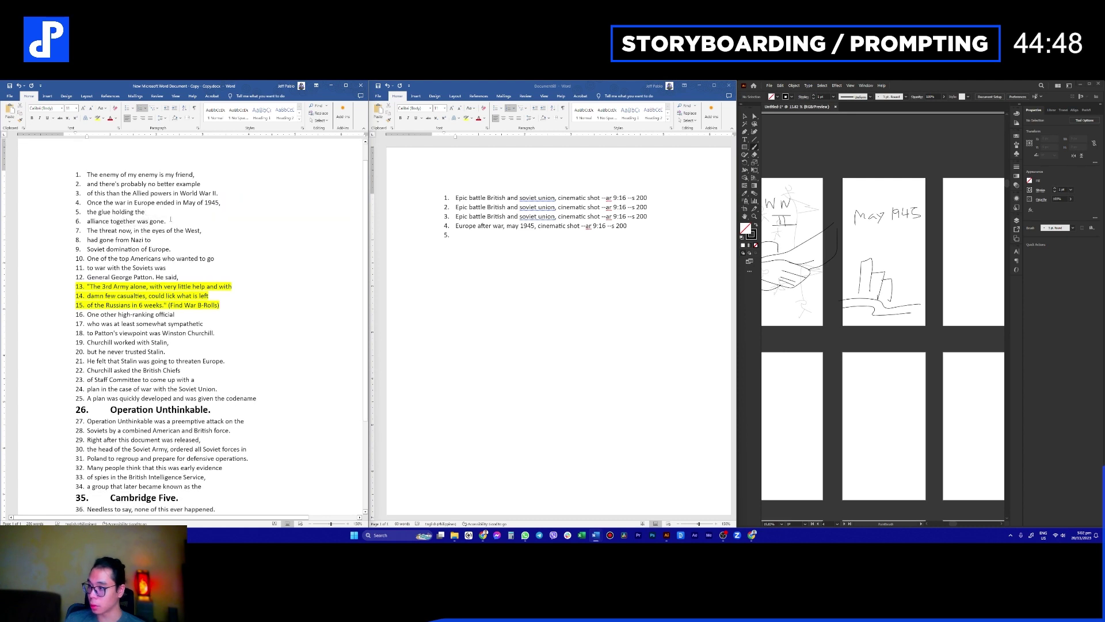
click(501, 236)
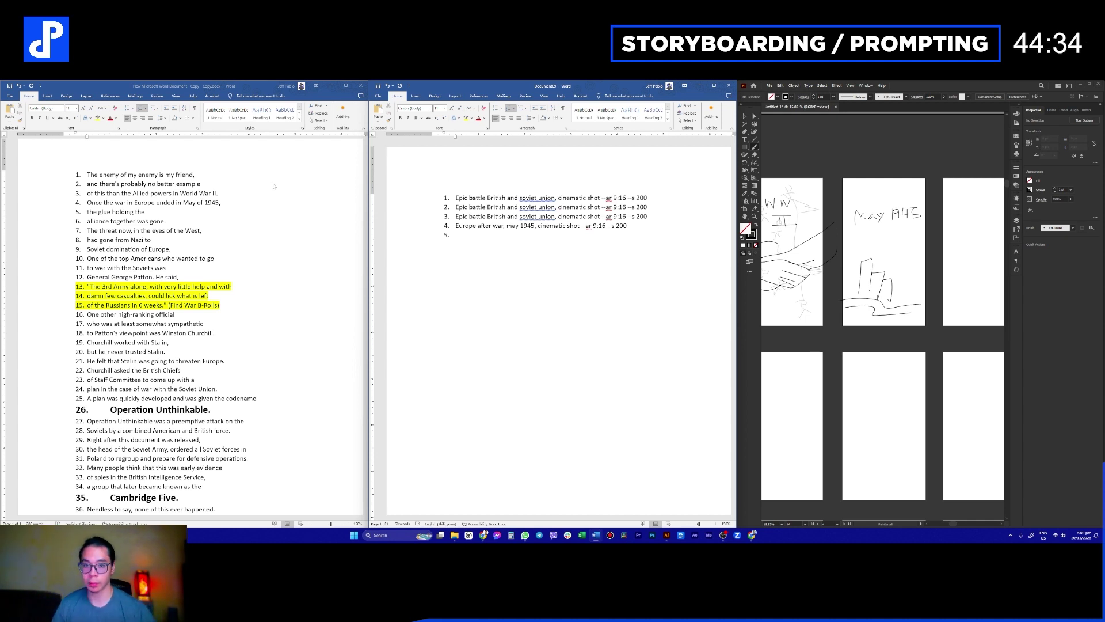
drag(912, 259, 846, 231)
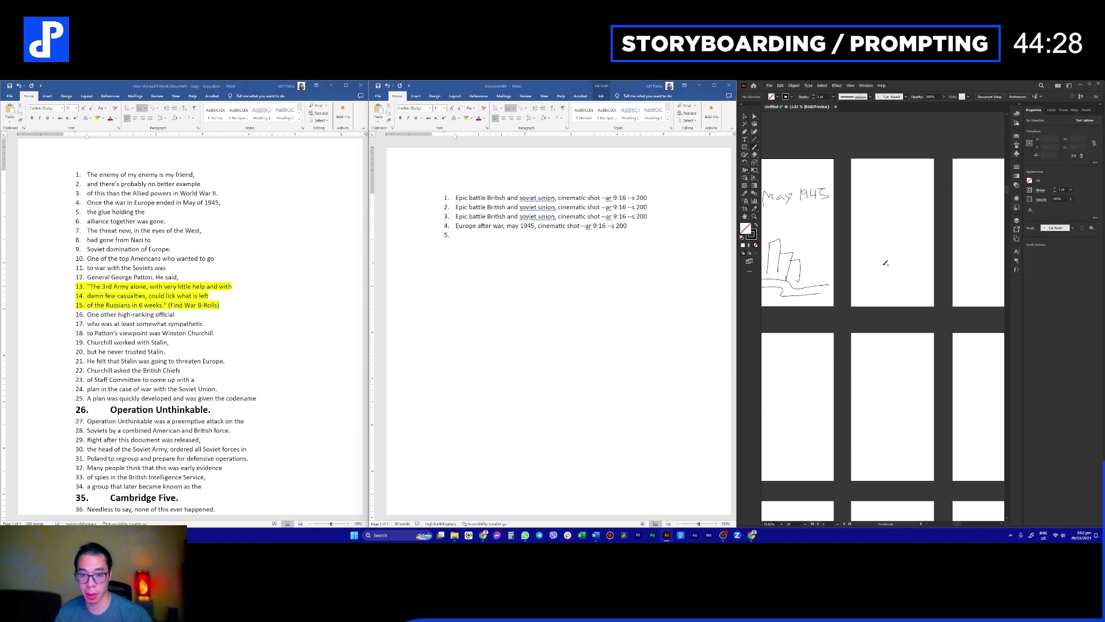
mouse_move(871, 220)
mouse_down()
mouse_move(852, 253)
mouse_move(913, 261)
mouse_move(931, 228)
mouse_move(872, 218)
mouse_up()
mouse_move(881, 262)
mouse_down()
mouse_move(890, 276)
mouse_move(870, 280)
mouse_move(863, 262)
mouse_move(859, 273)
mouse_move(919, 265)
mouse_up()
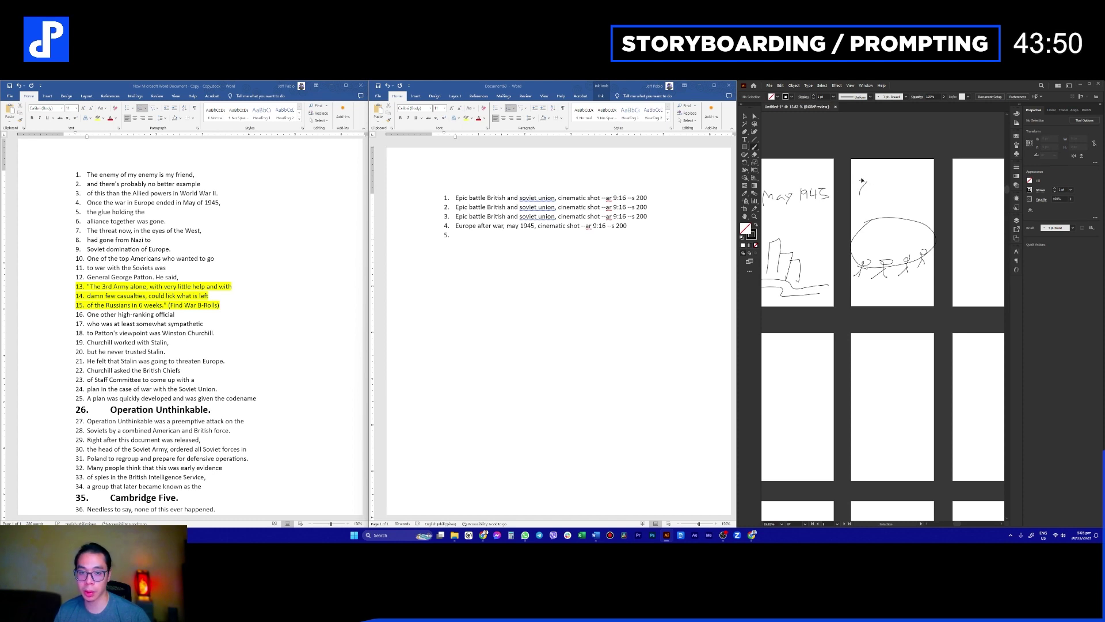
Step: Handwrite the letters "B" and "S" above the round table sketch
mouse_move(867, 171)
mouse_down()
mouse_move(861, 183)
mouse_move(874, 179)
mouse_up()
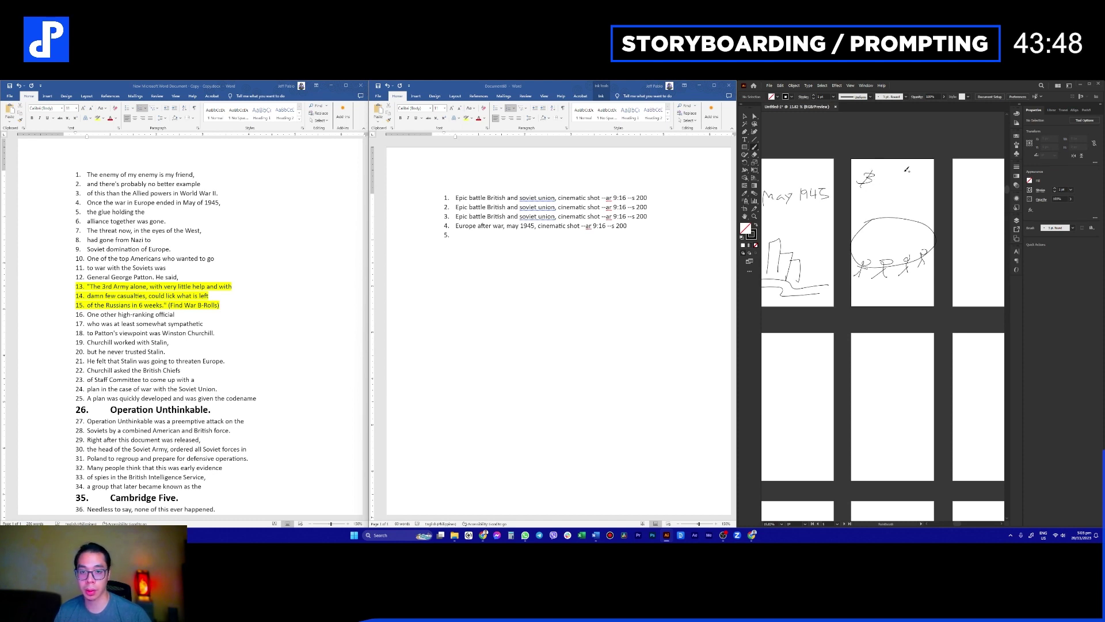
drag(906, 170, 916, 179)
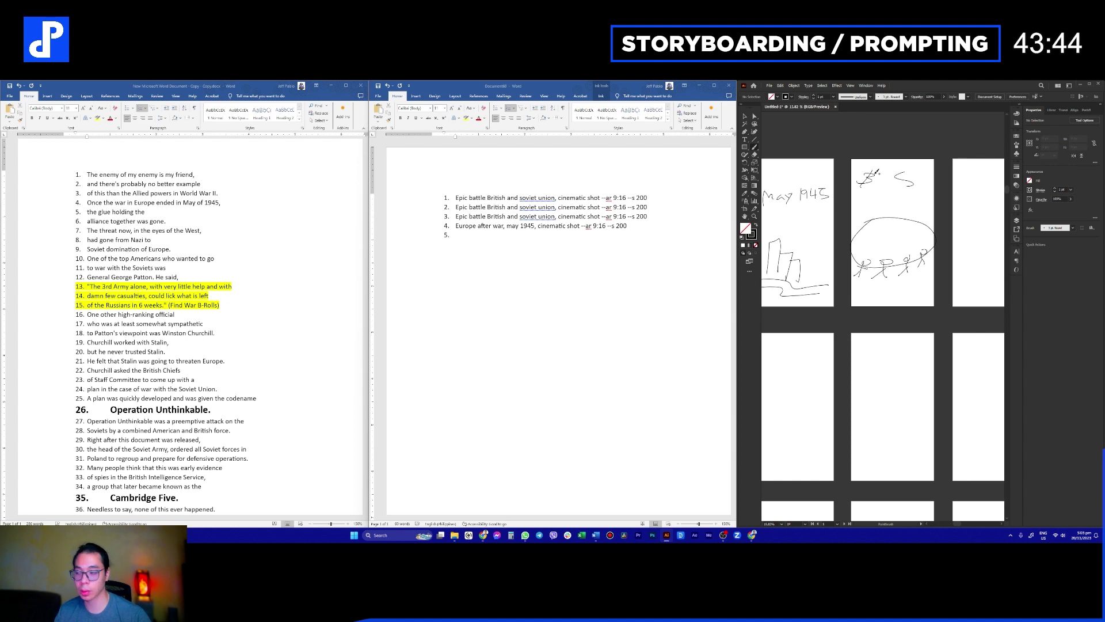
mouse_move(854, 163)
mouse_down()
mouse_move(925, 195)
mouse_move(840, 204)
mouse_up()
key(ctrl+z)
Step: Duplicate the table sketch with its letters onto the next artboard and reactivate the Paintbrush
key(v)
drag(787, 173, 879, 285)
drag(840, 253, 942, 253)
click(948, 183)
key(b)
drag(876, 145, 972, 195)
drag(954, 145, 885, 224)
key(ctrl+z)
key(ctrl+z)
Step: Draw a zigzag bolt striking the upper edge of the copied table, with crossing strokes at the impact point
mouse_move(923, 179)
mouse_down()
mouse_move(931, 202)
mouse_move(916, 222)
mouse_up()
drag(952, 190, 924, 202)
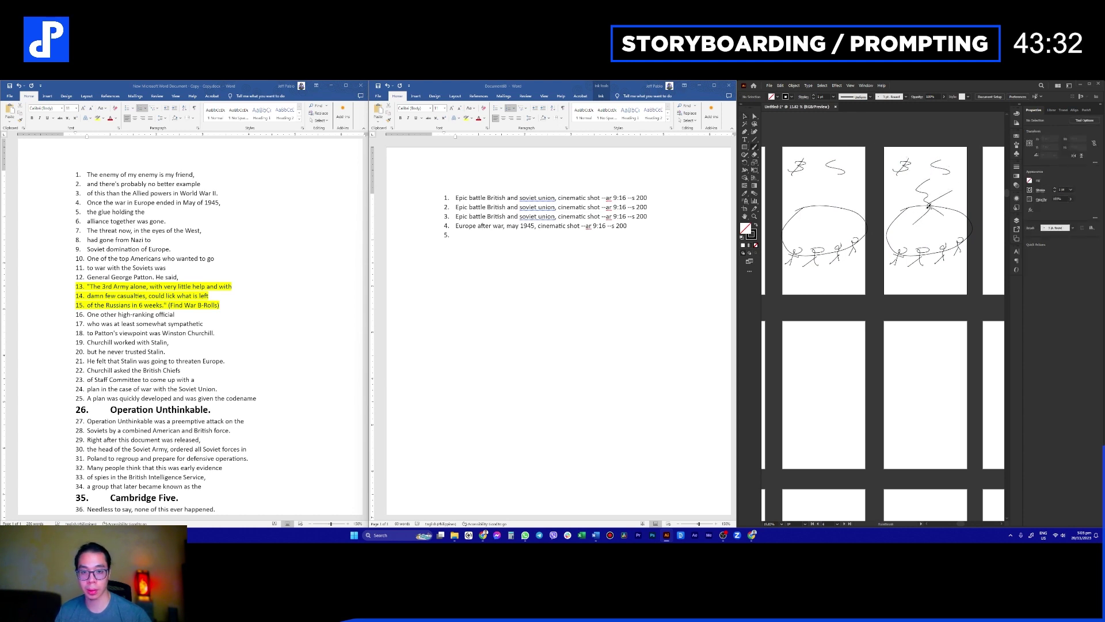
mouse_move(969, 256)
mouse_down()
mouse_move(917, 247)
mouse_move(833, 259)
mouse_up()
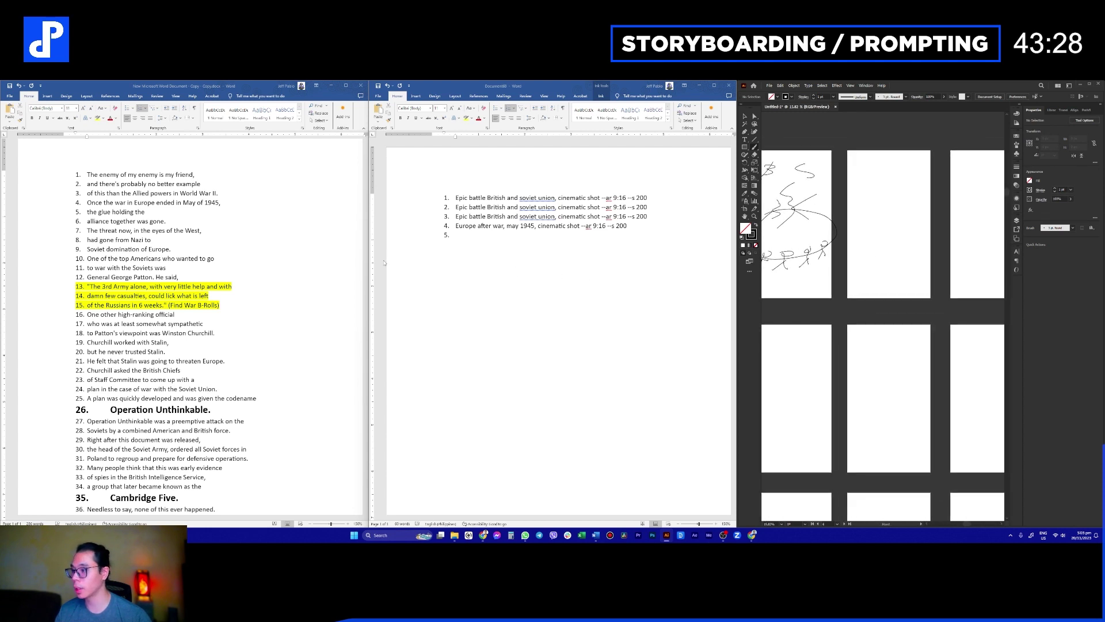
Step: In Word, write "Meeting of Europe intelligence," as prompt 5
click(494, 239)
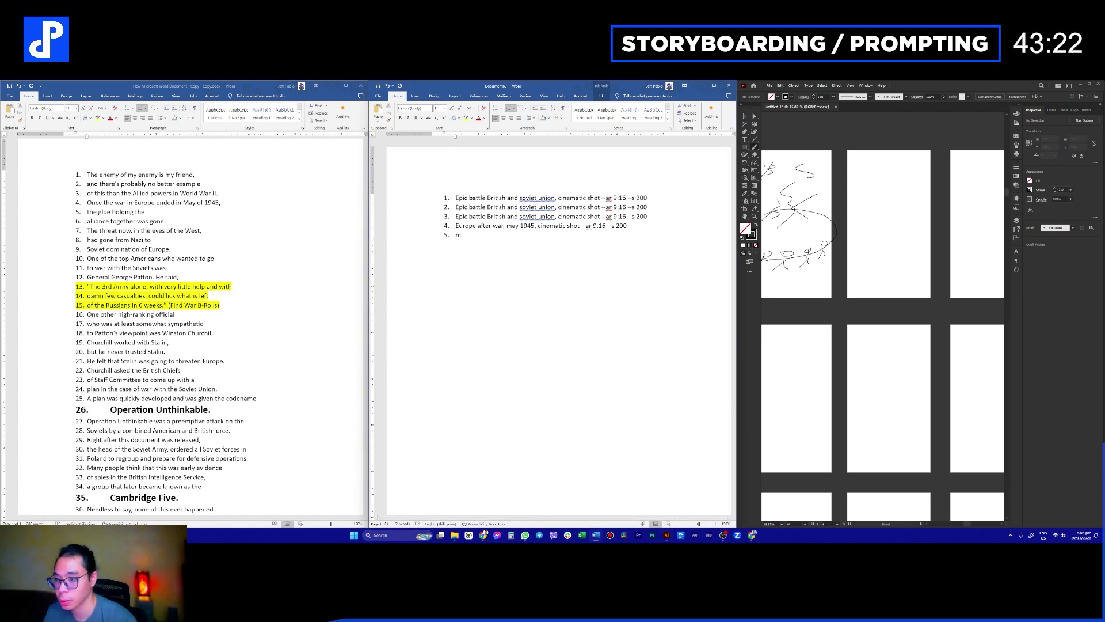
text(tin)
text(ing )
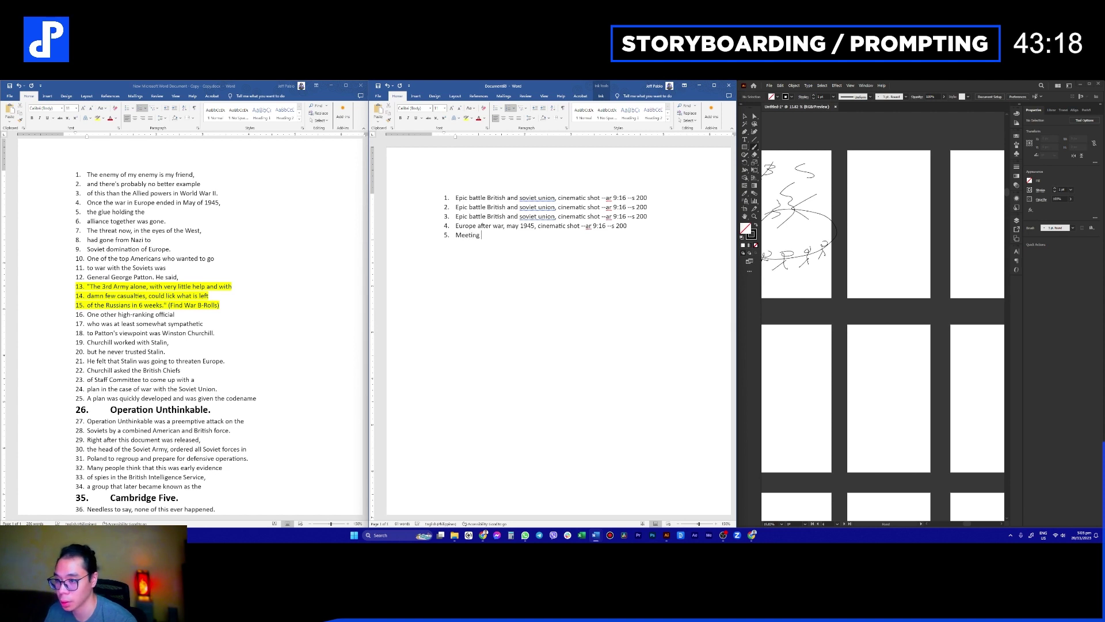
text(of europe)
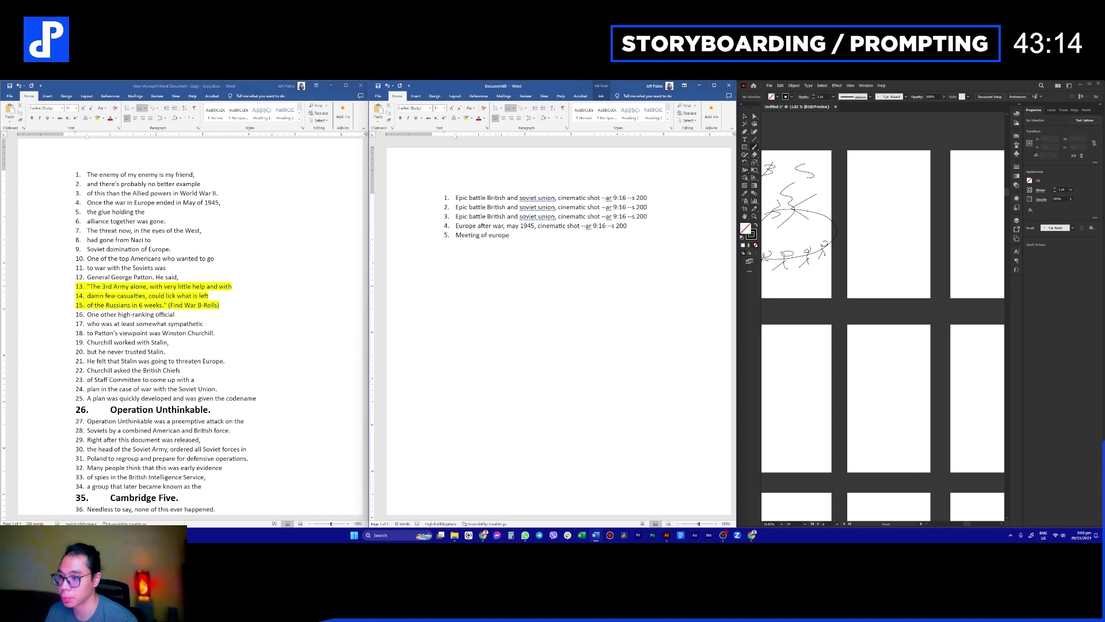
text( inteligenc)
key(BackSpace)
text(ence)
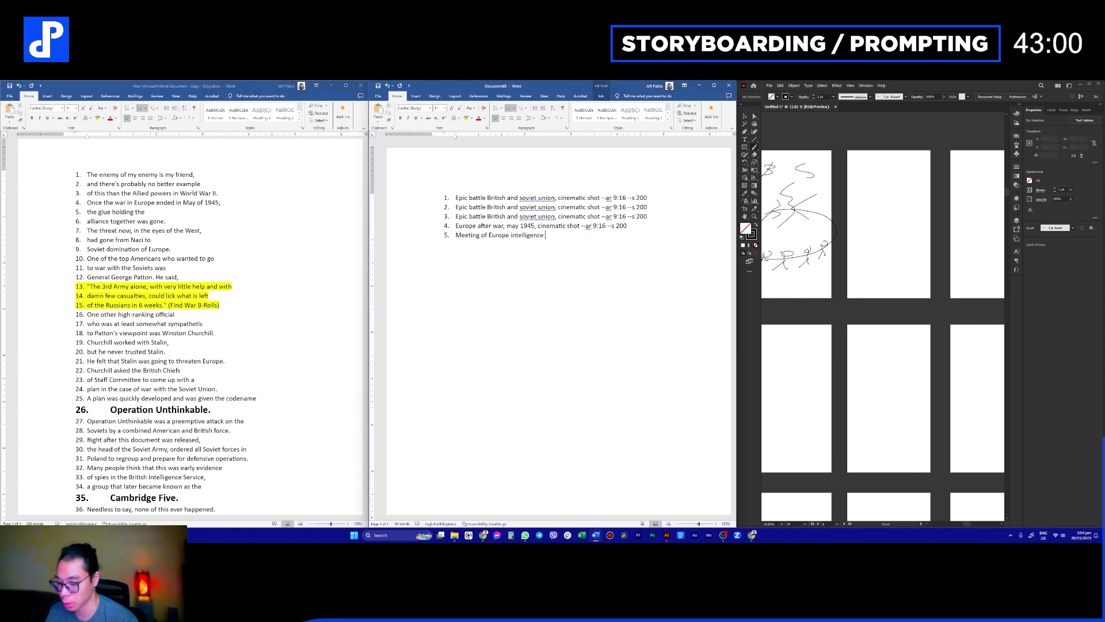
text(,)
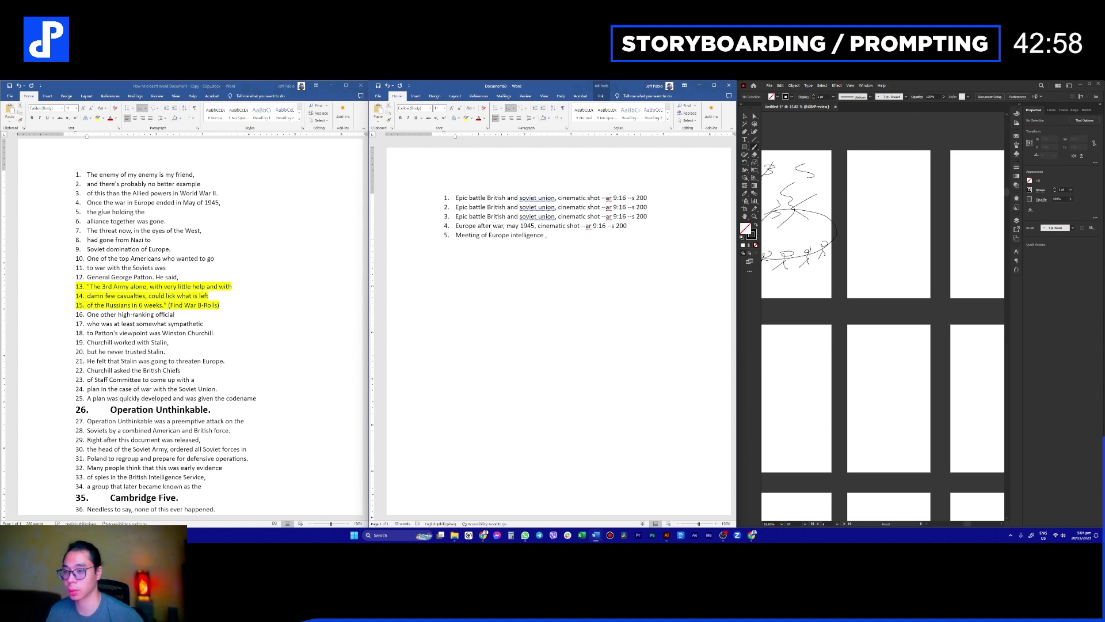
Step: Remove the word "may" from prompt 4, keeping the year 1945
click(519, 228)
key(BackSpace)
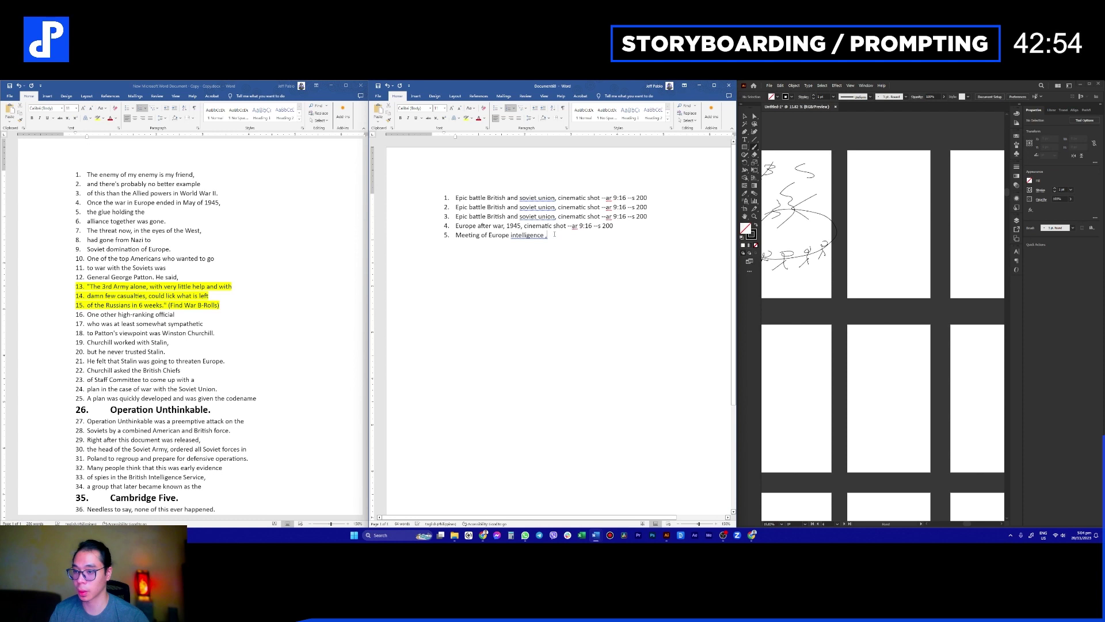
Step: Complete prompt 5 with "1945" and the "cinematic shot --ar 9:16 --s 200" parameters copied from prompt 4
text(195)
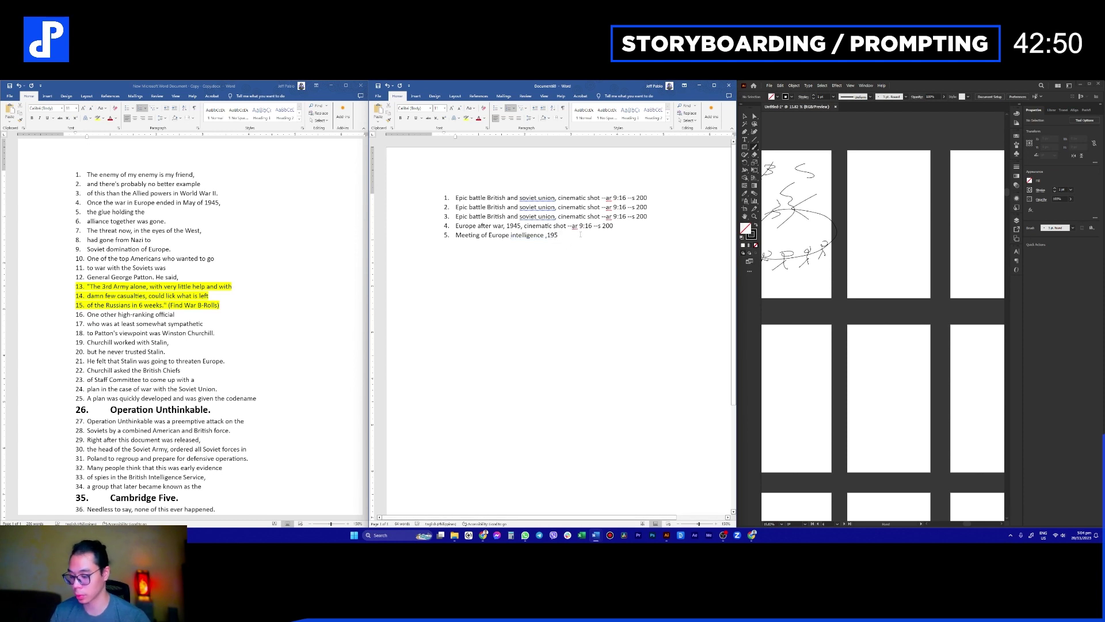
drag(525, 226, 617, 226)
key(ctrl+c)
click(612, 235)
key(ctrl+v)
click(562, 235)
text(,)
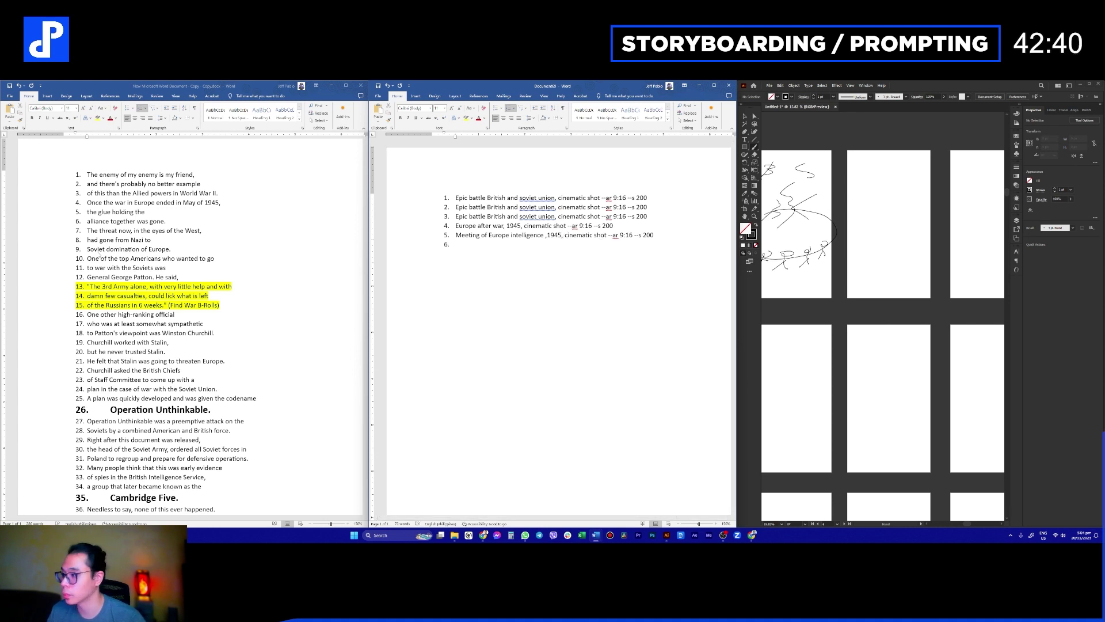
Step: Review script lines 6 to 8 against the prompt list and the two table sketches in Illustrator
click(166, 222)
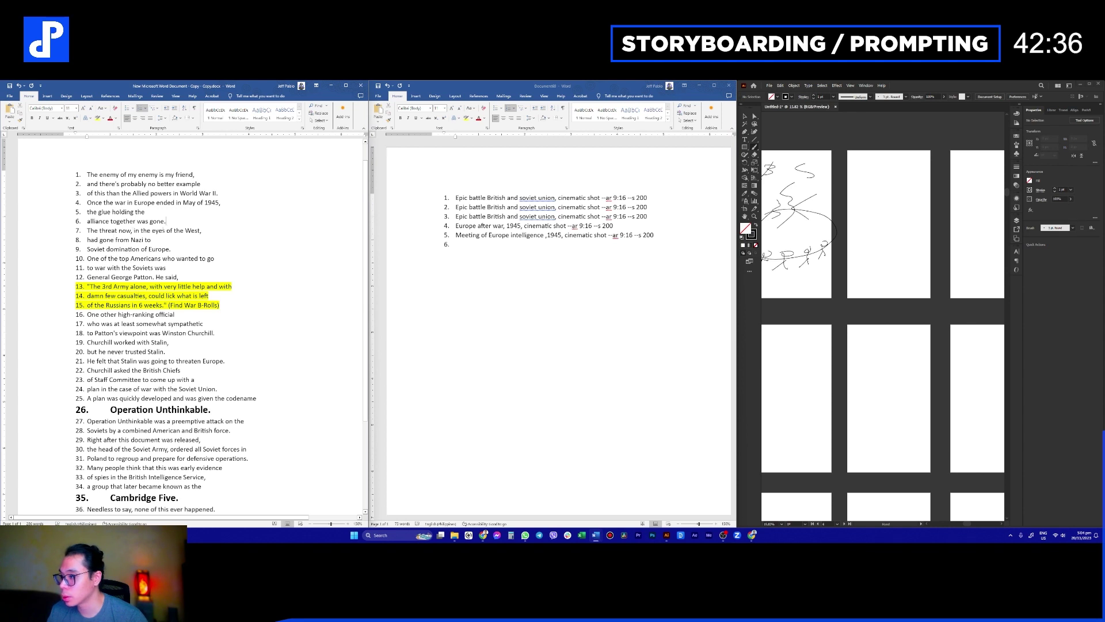
click(211, 238)
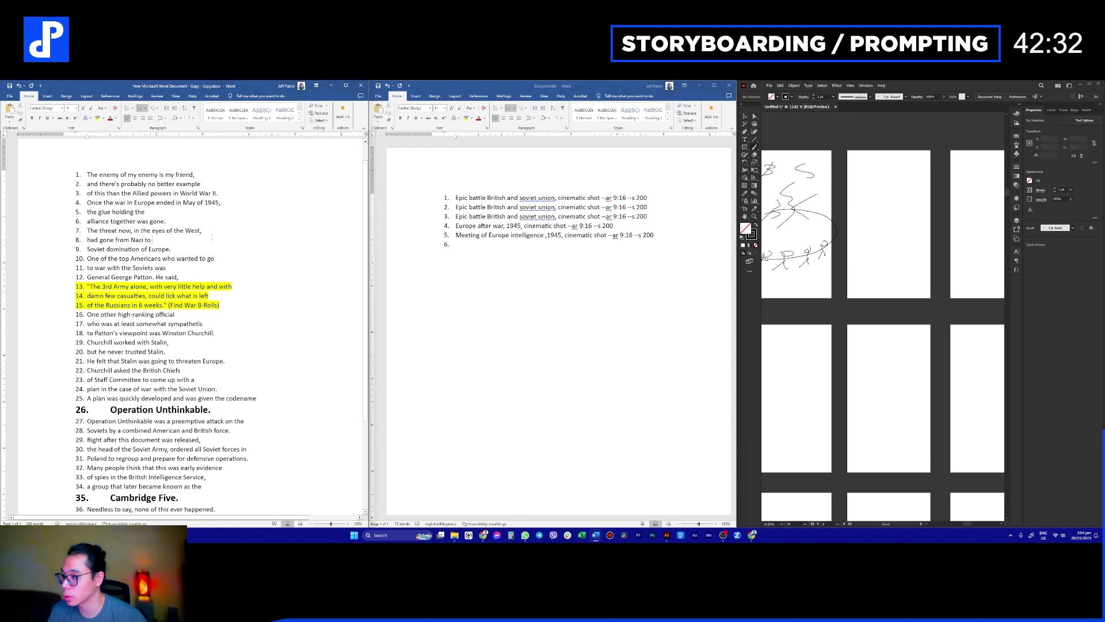
drag(195, 231, 88, 231)
click(132, 240)
click(503, 243)
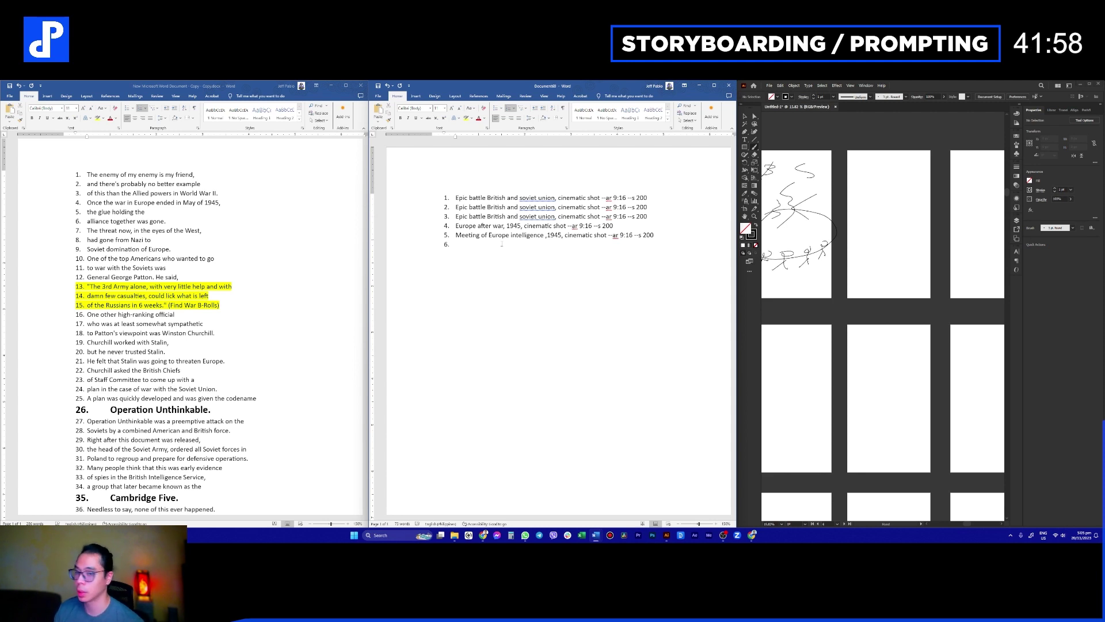
click(819, 310)
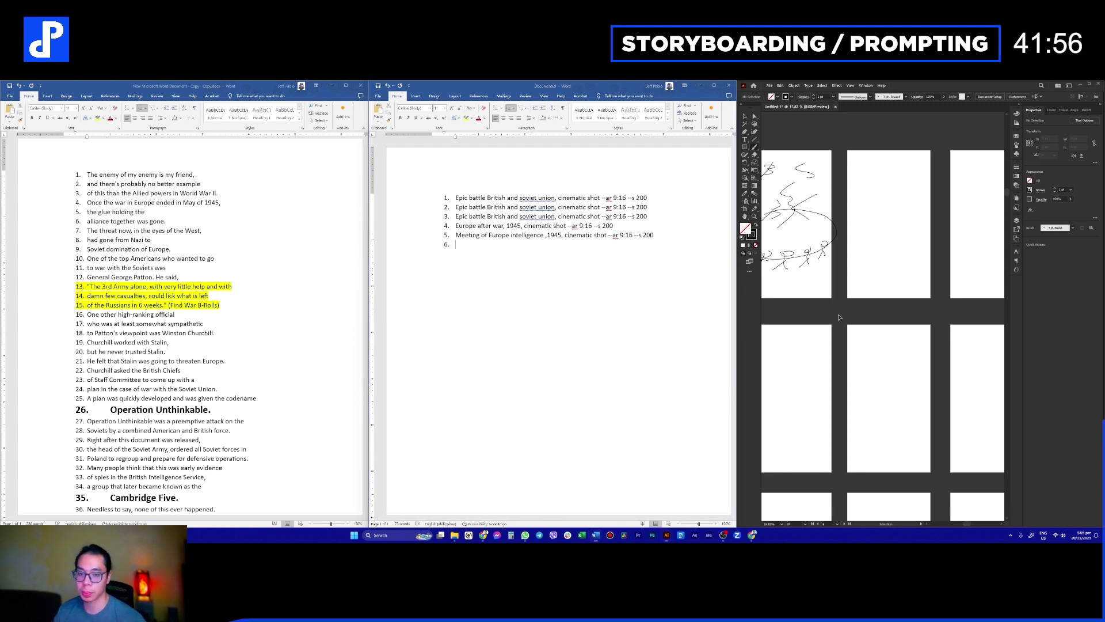
drag(819, 310, 897, 329)
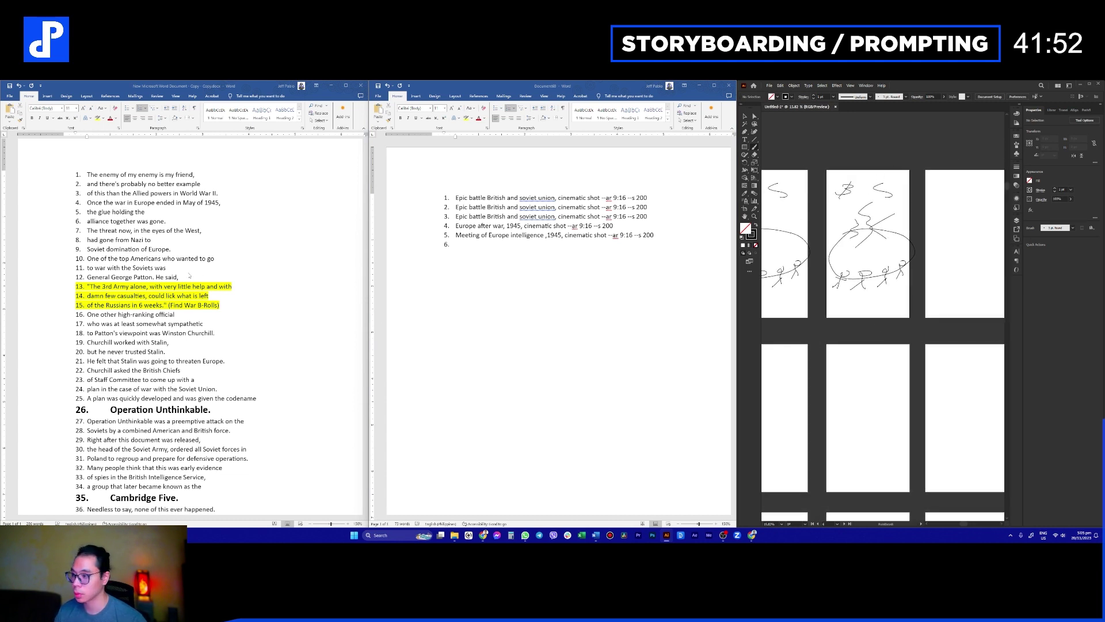
click(486, 247)
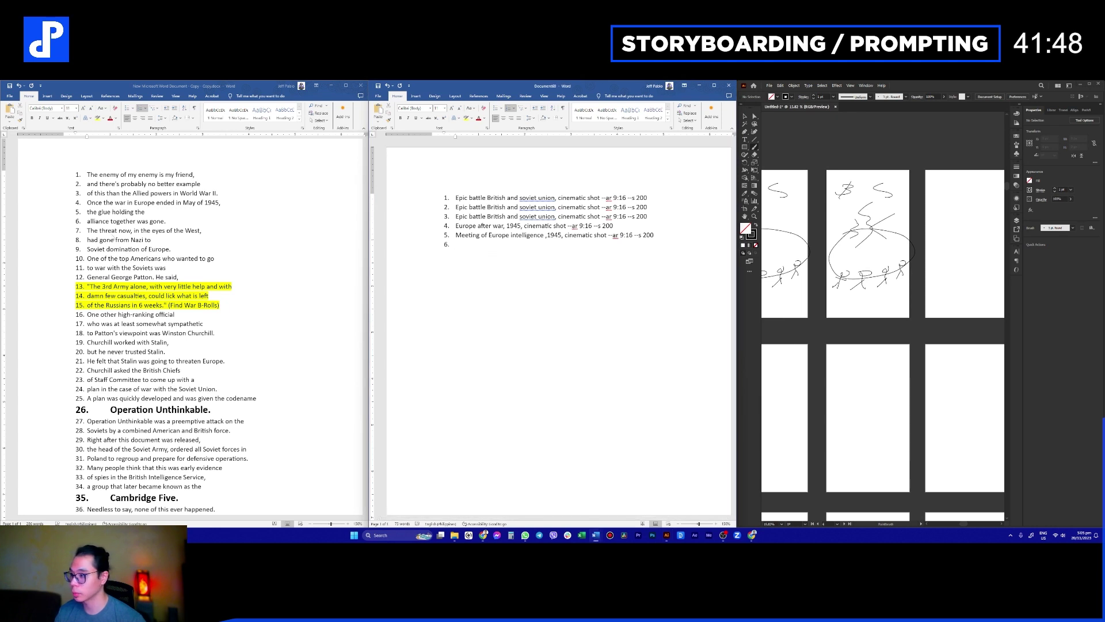
click(133, 240)
drag(88, 221, 143, 221)
click(628, 232)
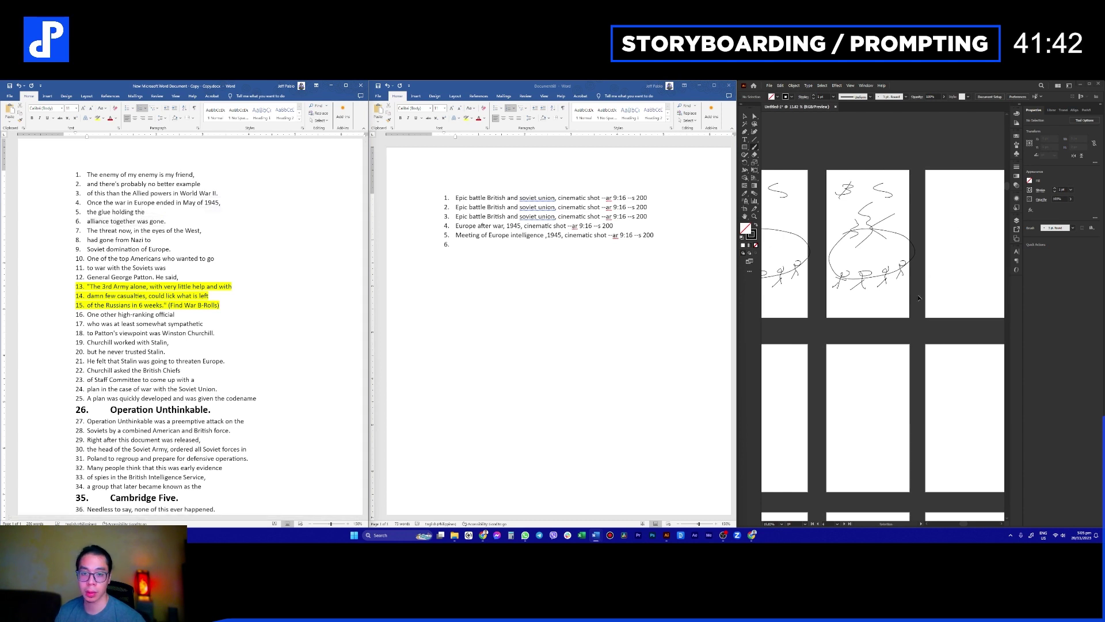
Step: Enter a dash as the placeholder for prompt 6 in Word and start item 7
click(530, 247)
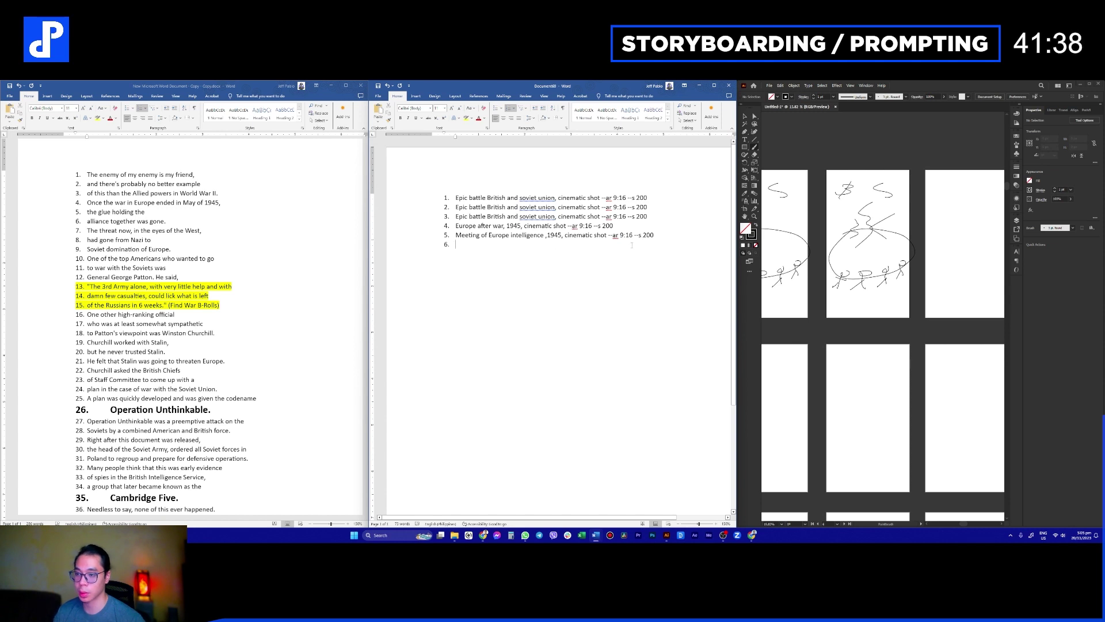
text(-)
key(Return)
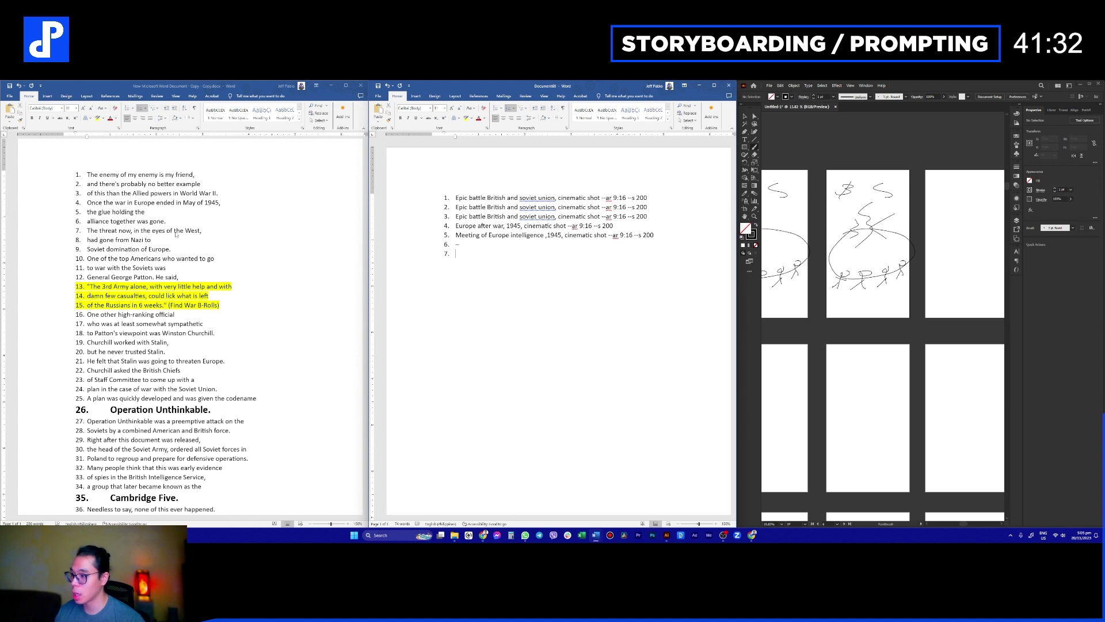
Step: Copy script line 7 from the Word script and paste it into a new text frame on the next empty Illustrator artboard
click(835, 315)
scroll(836, 315, right, 3)
drag(835, 316, 868, 309)
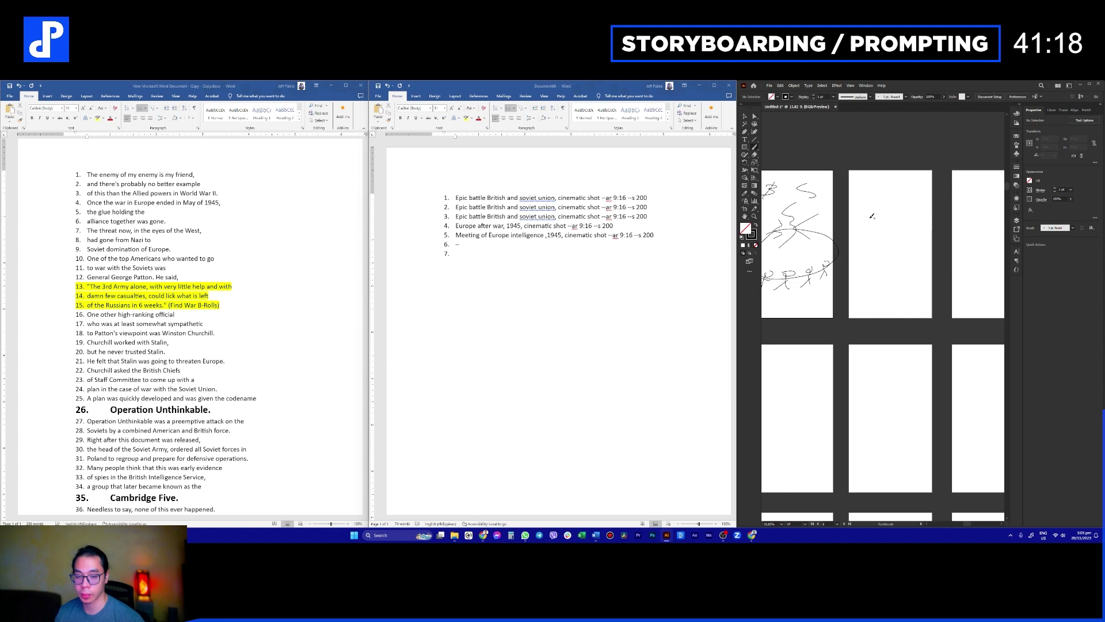
click(156, 221)
key(BackSpace)
drag(205, 231, 87, 231)
key(ctrl+c)
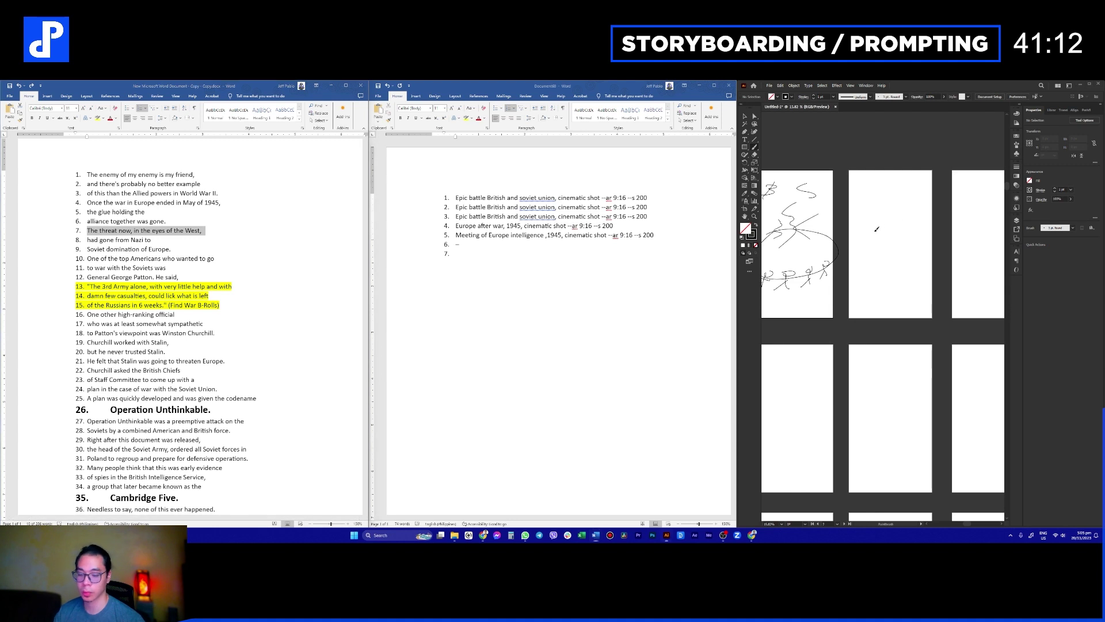
click(891, 219)
key(t)
drag(858, 213, 914, 280)
key(ctrl+v)
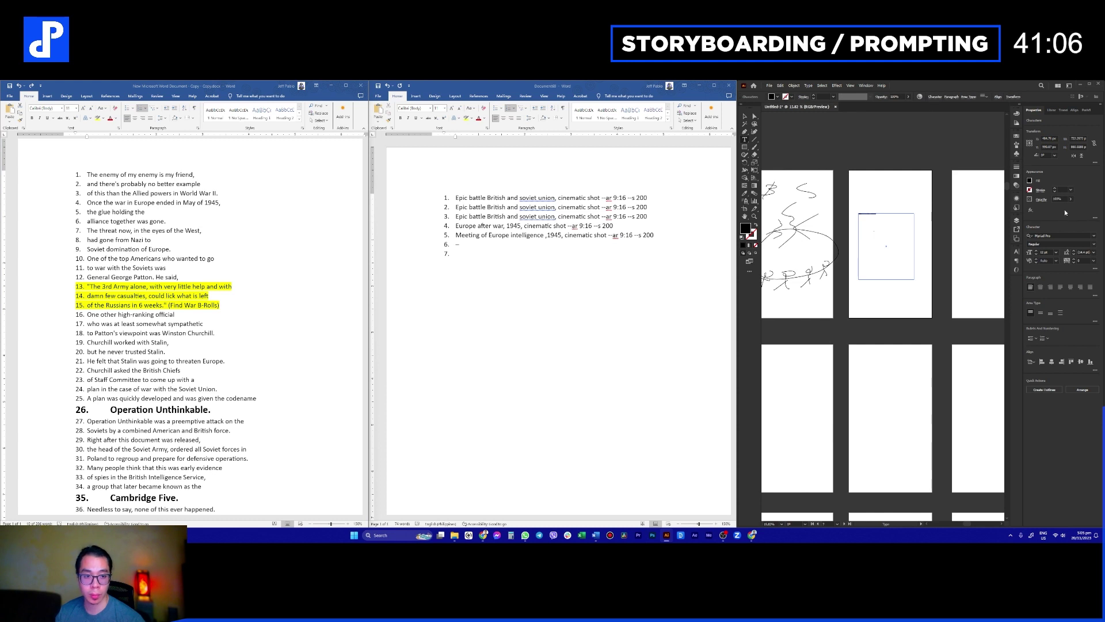
Step: Set the pasted text to 72 pt and delete the list number so the text begins with "The threat now"
click(1056, 252)
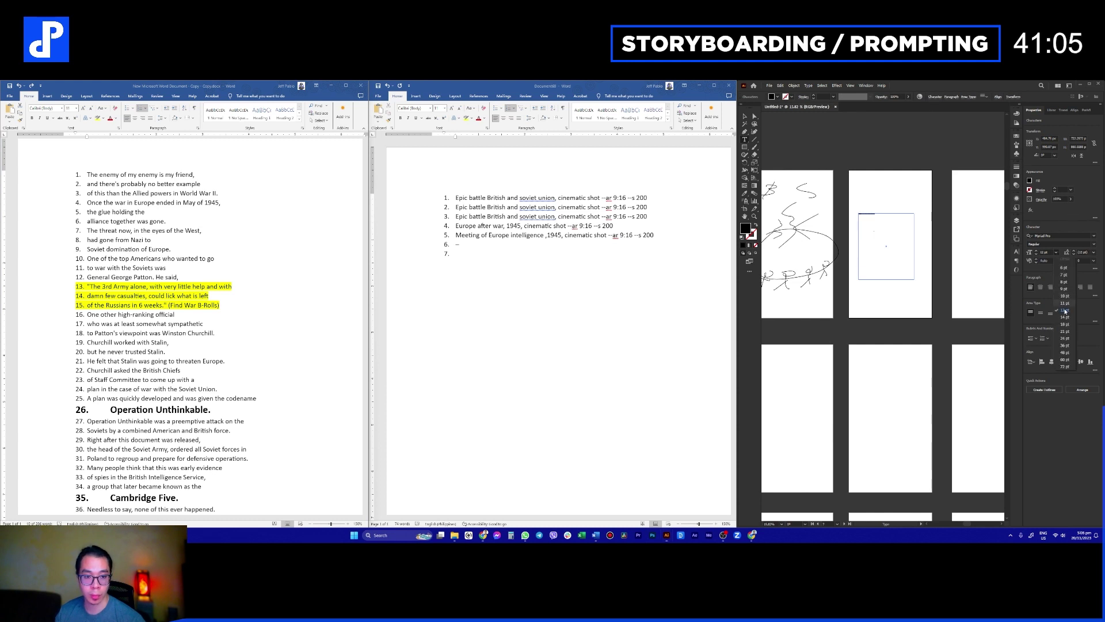
click(1065, 366)
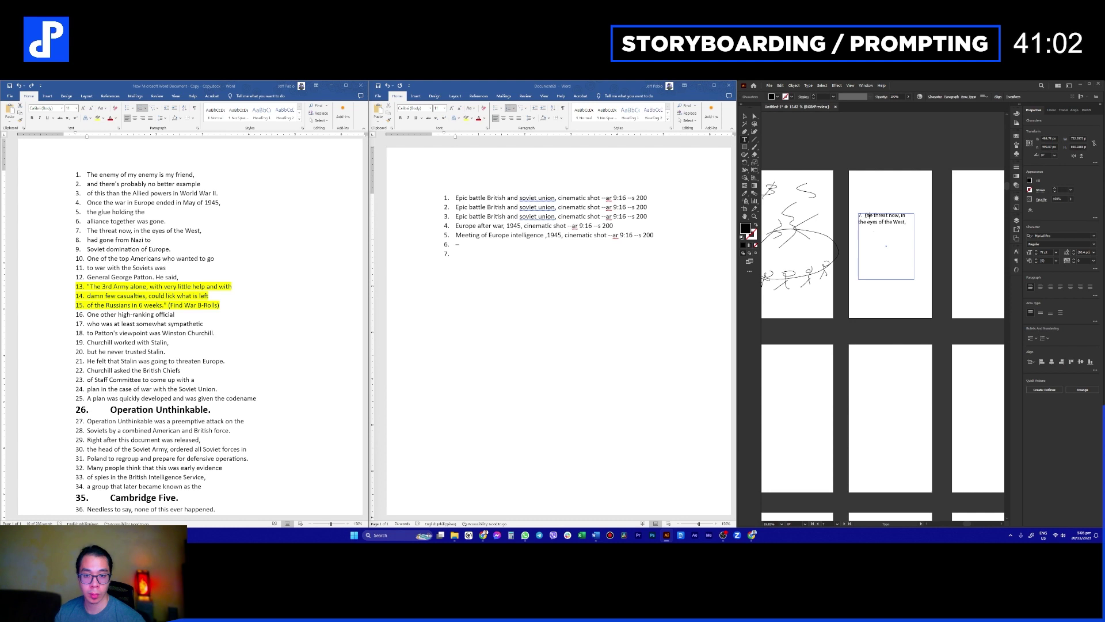
key(Delete)
key(Delete)
key(Delete)
key(Delete)
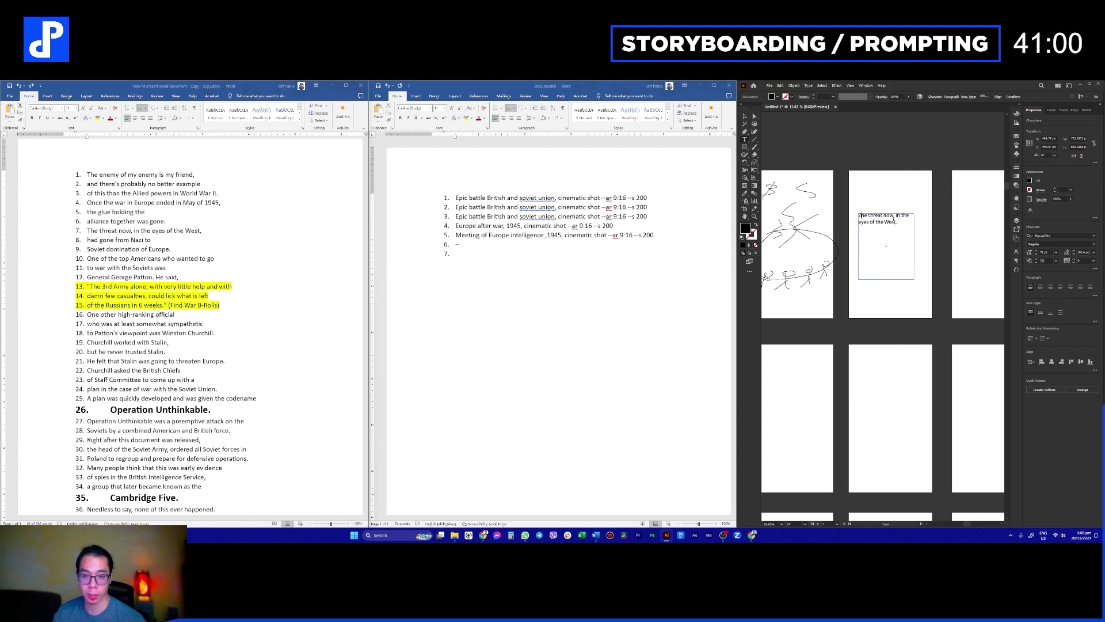
text(T)
click(940, 282)
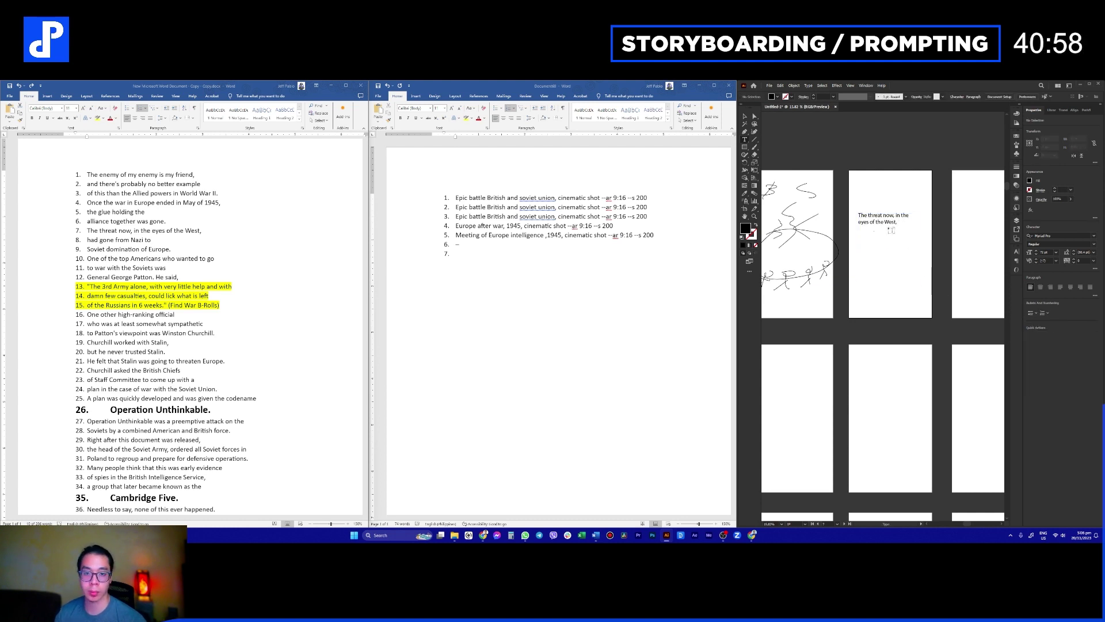
Step: Enlarge the font size of the script text until it fills the text frame over four lines
click(888, 226)
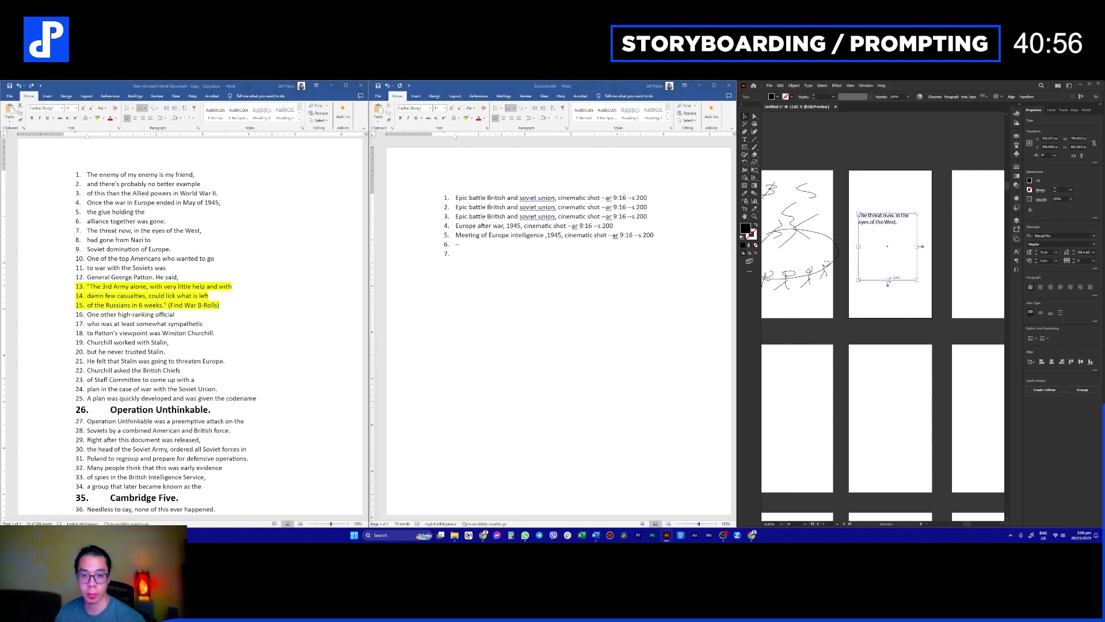
double_click(889, 227)
drag(918, 227, 919, 281)
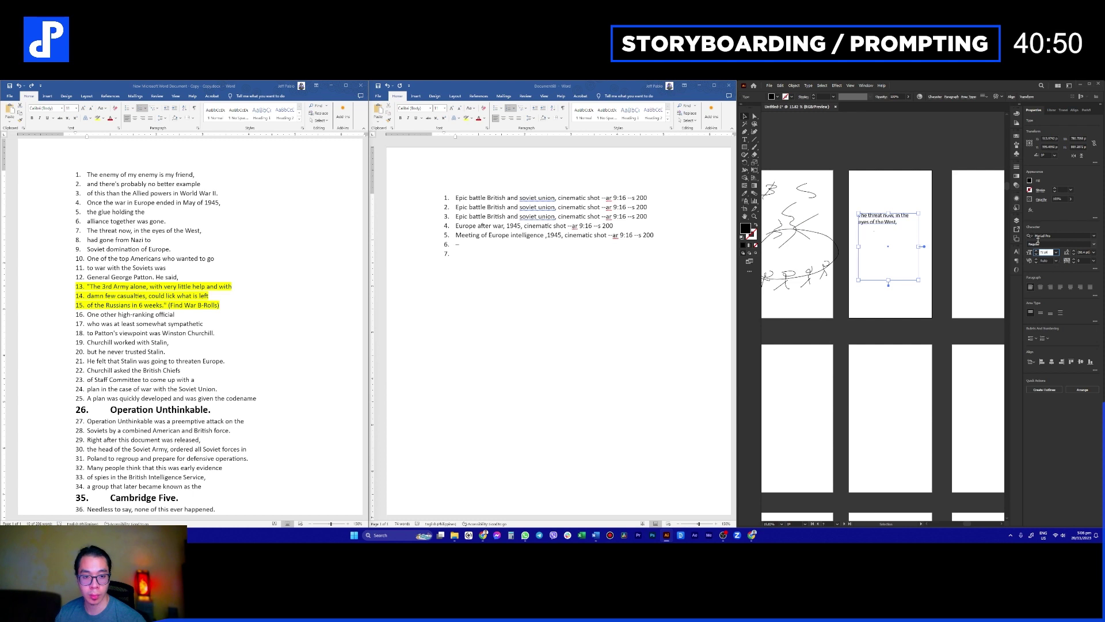
scroll(1045, 253, up, 3)
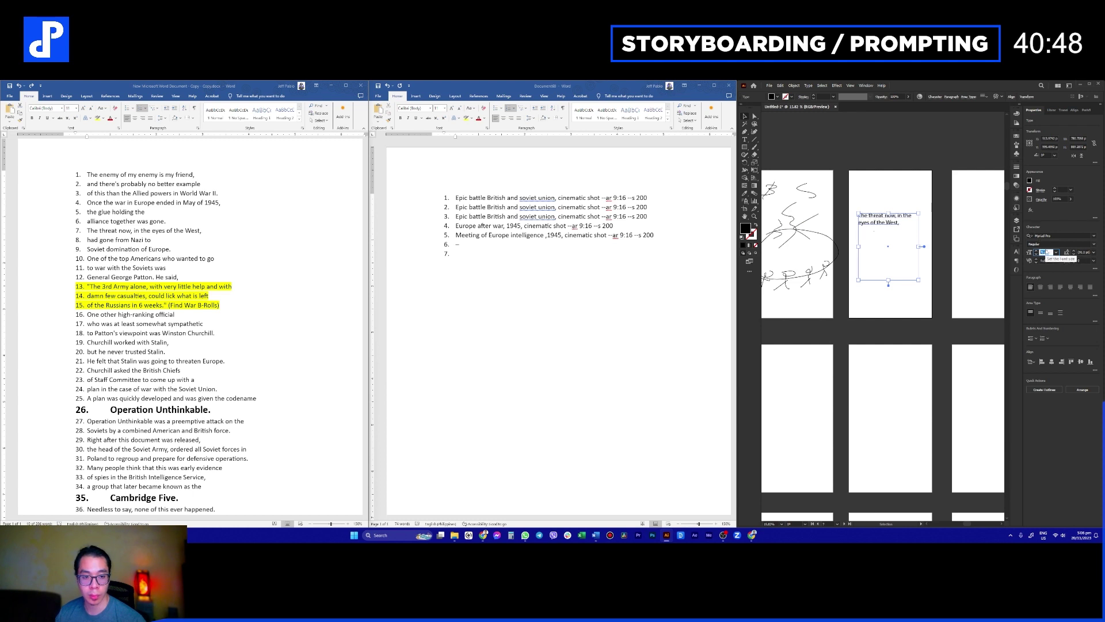
scroll(1044, 253, up, 2)
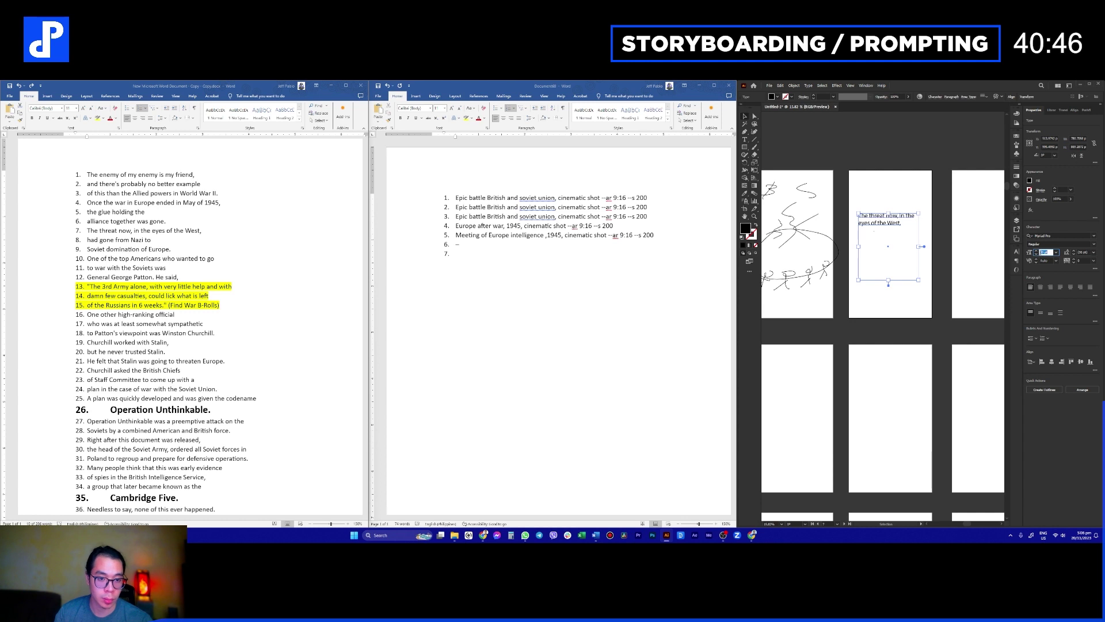
scroll(1045, 253, up, 2)
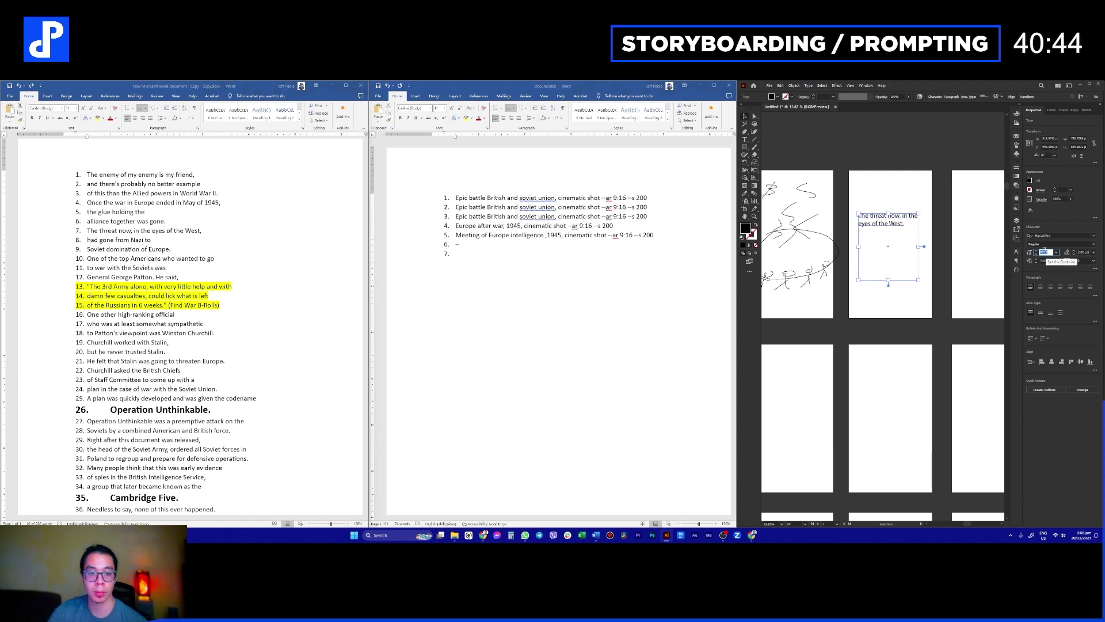
scroll(1045, 253, up, 2)
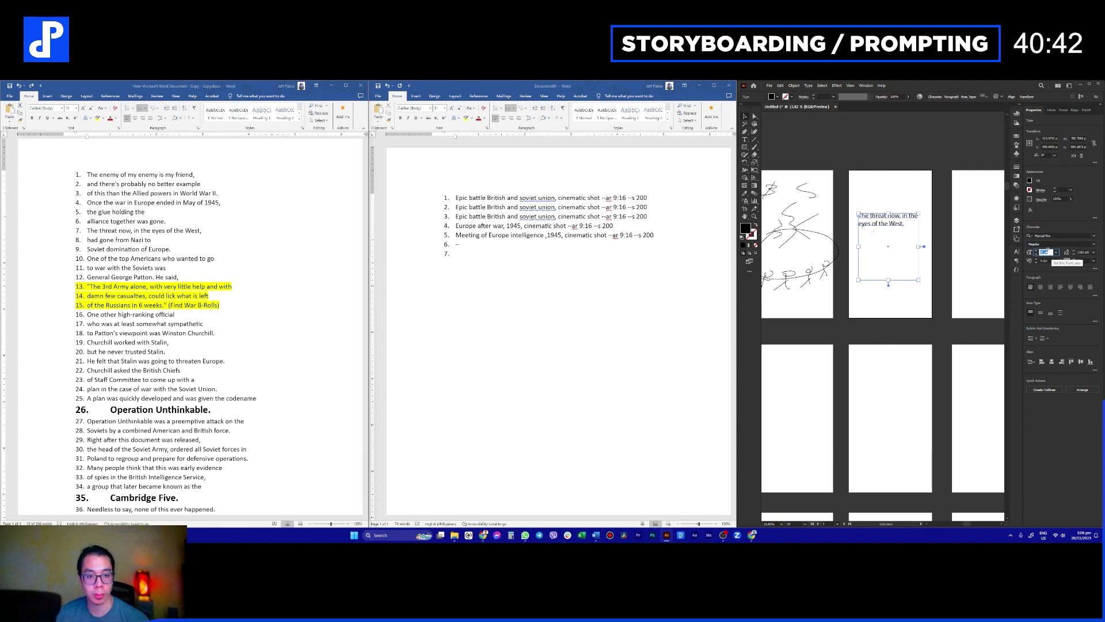
scroll(1045, 254, up, 3)
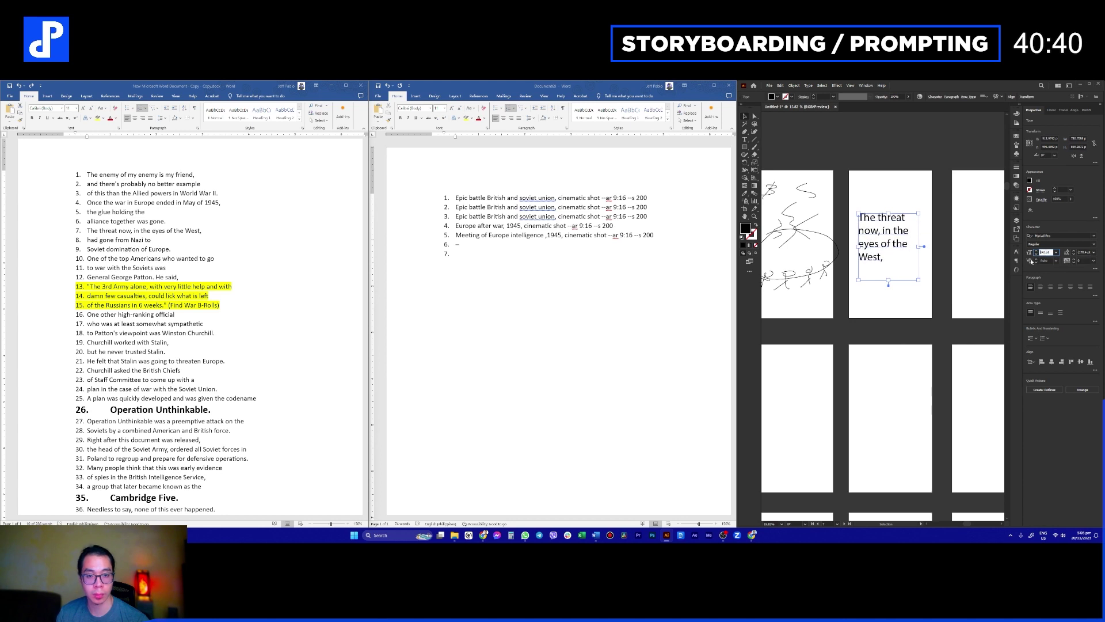
Step: Lower the text frame on its artboard and sketch two slanted, fierce eye outlines above it with the Paintbrush
click(962, 295)
drag(948, 311, 874, 314)
click(824, 240)
drag(824, 240, 827, 261)
click(827, 215)
key(b)
mouse_move(793, 192)
mouse_down()
mouse_move(806, 217)
mouse_move(789, 194)
mouse_move(842, 179)
mouse_move(828, 221)
mouse_move(818, 215)
mouse_up()
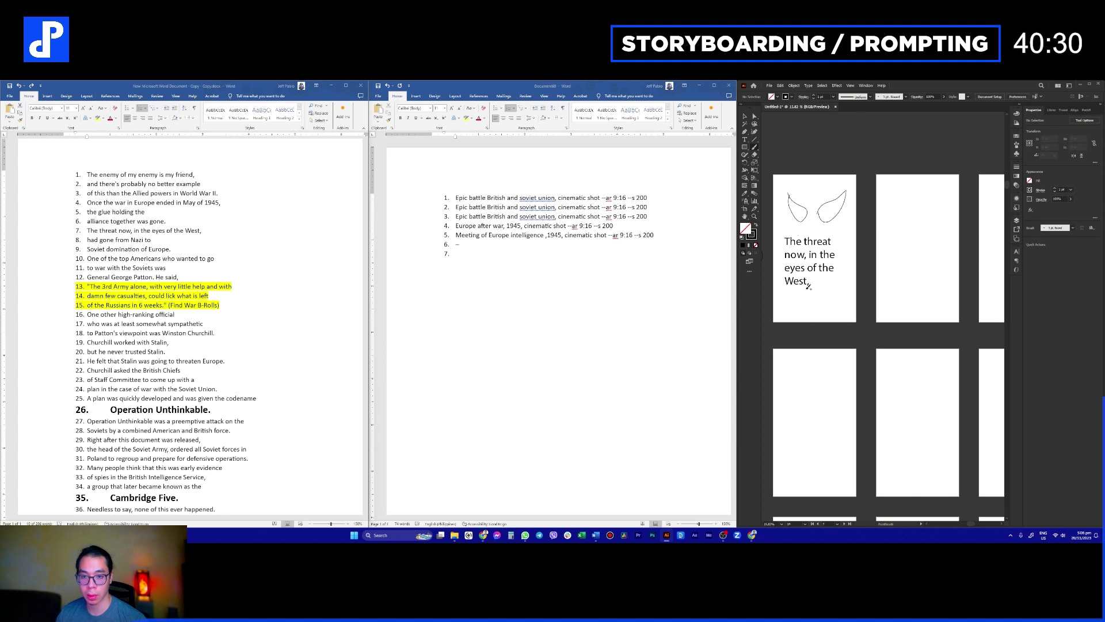
Step: Shift the text slightly up beneath the eyes, add pupils to both eyes and sketch an irregular land-like outline below the text
key(v)
drag(813, 279, 816, 271)
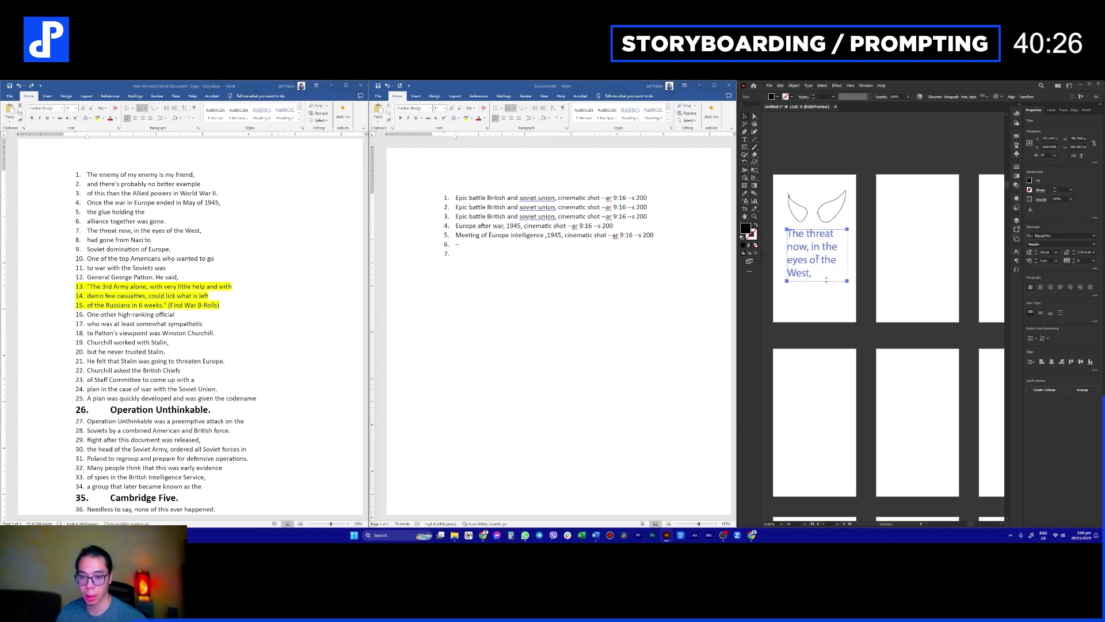
click(814, 298)
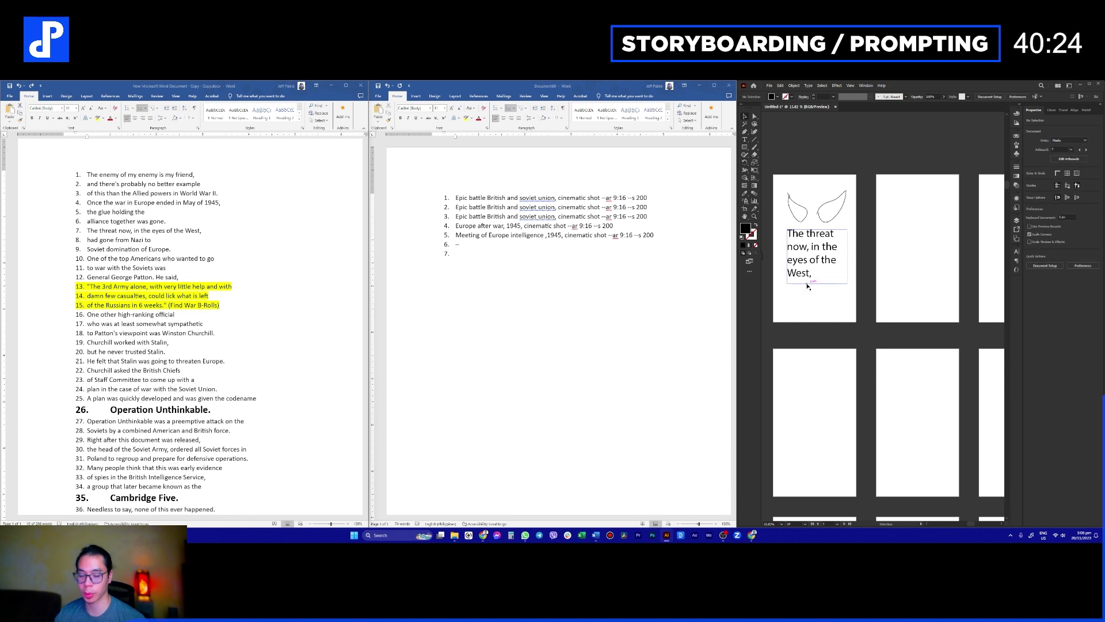
key(b)
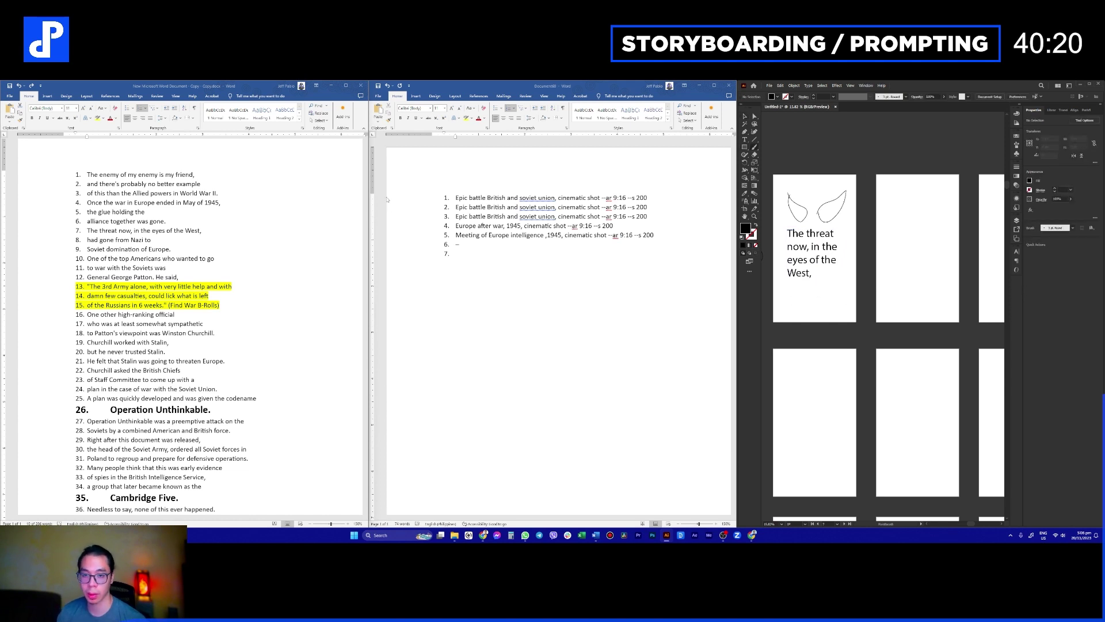
drag(798, 203, 833, 215)
mouse_move(789, 293)
mouse_down()
mouse_move(836, 294)
mouse_move(815, 307)
mouse_move(795, 301)
mouse_up()
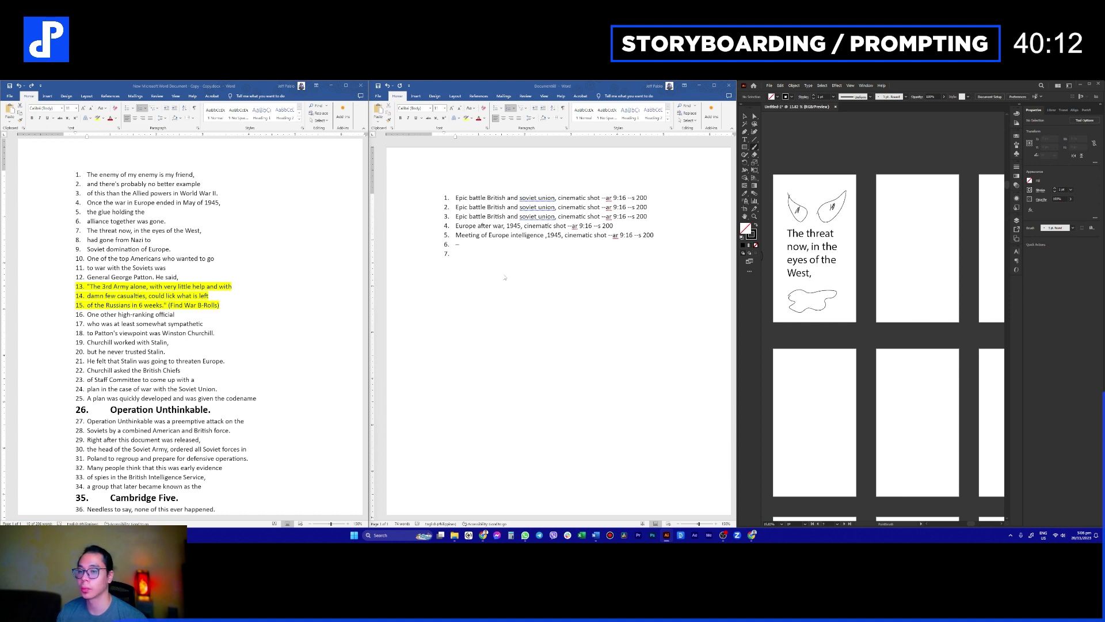
Step: Start prompt 7 in Word with the correctly spelled word "Fierce"
click(510, 252)
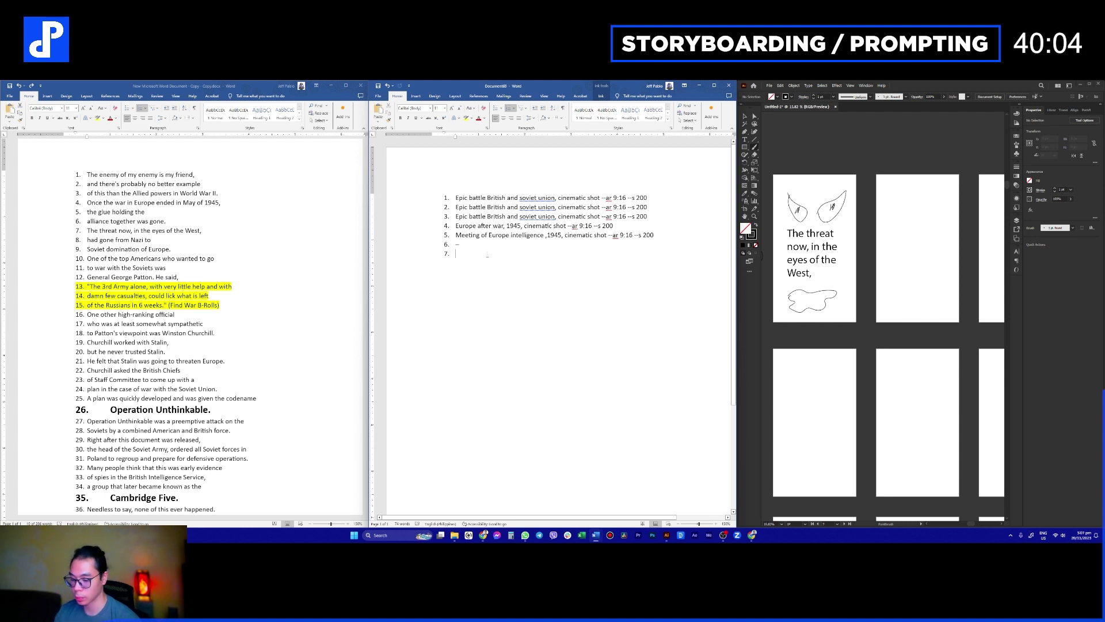
text(dealy)
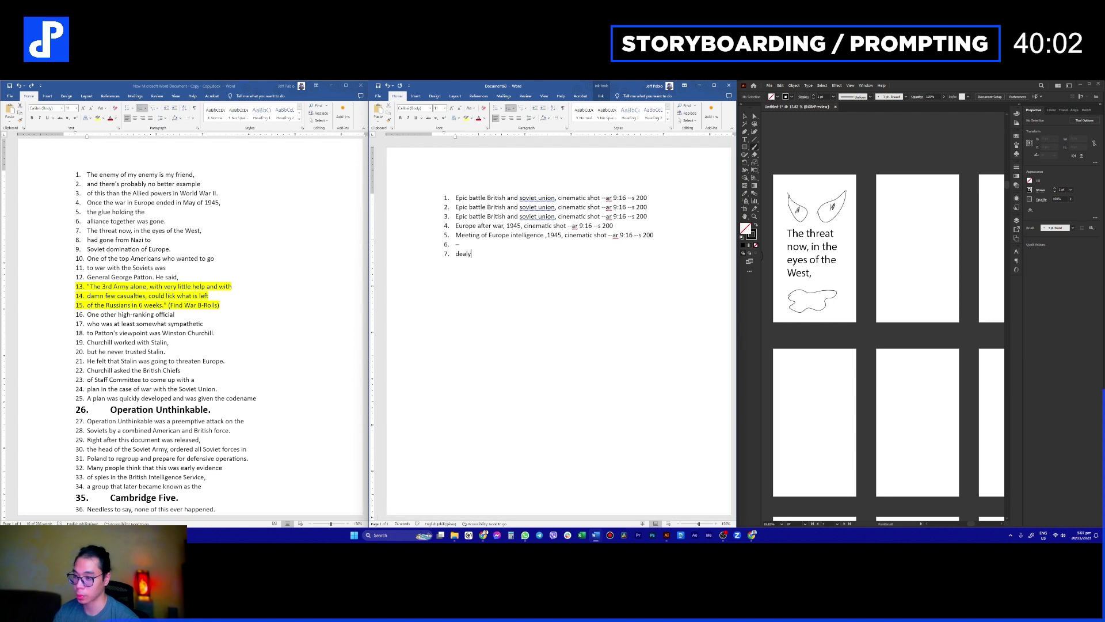
key(BackSpace)
key(BackSpace)
key(BackSpace)
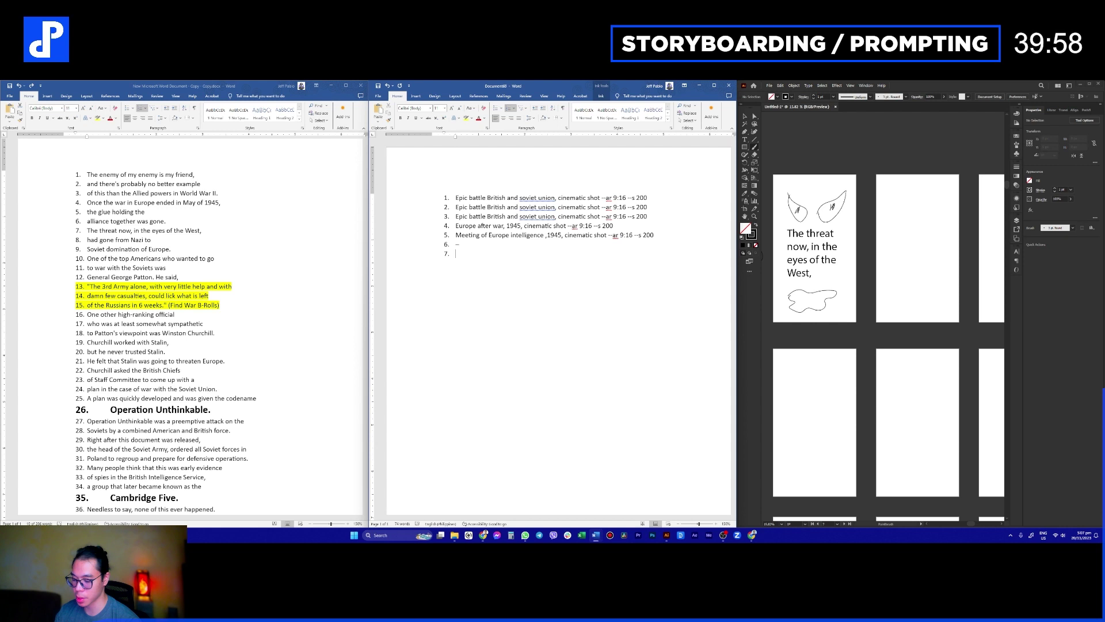
text(fierece)
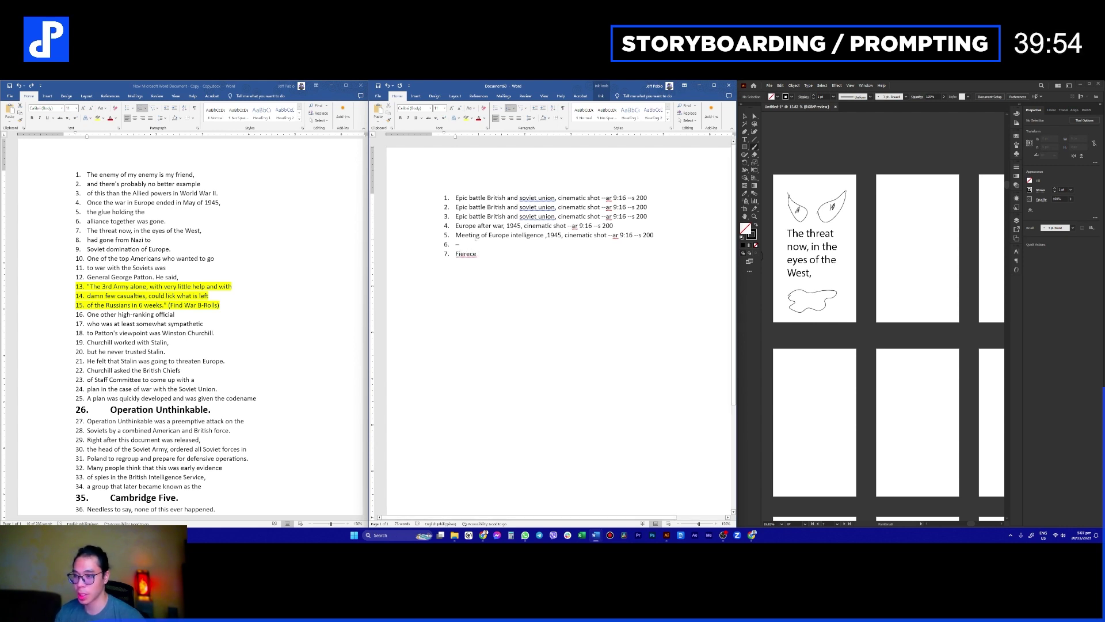
right_click(469, 253)
click(465, 263)
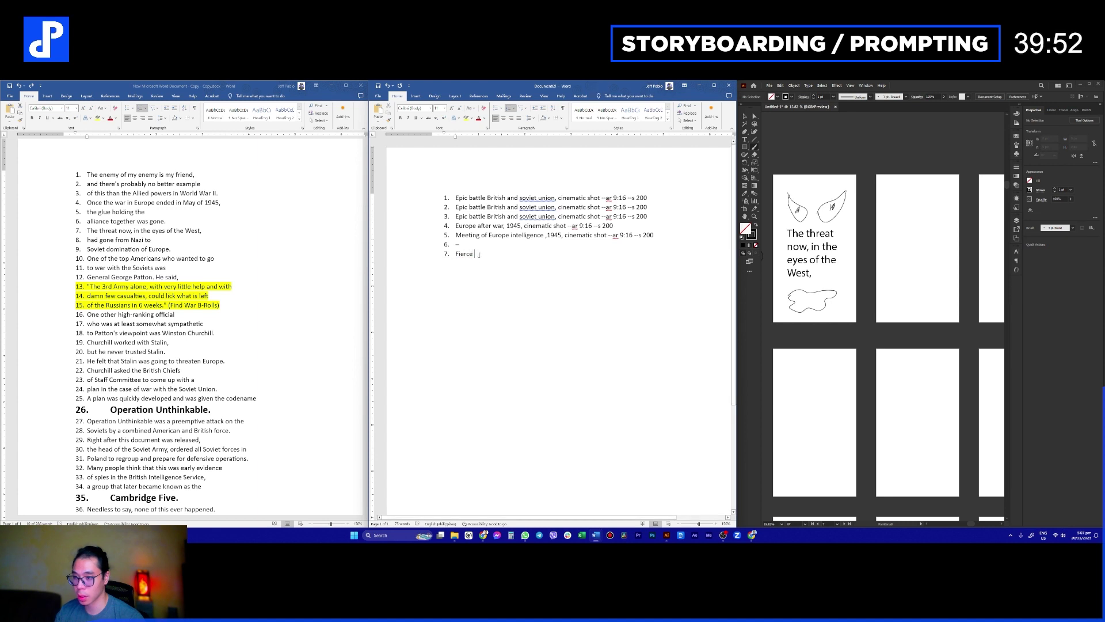
Step: Continue prompt 7 with "eyes looking down" and no trailing comma
text(eyes looking daw)
key(BackSpace)
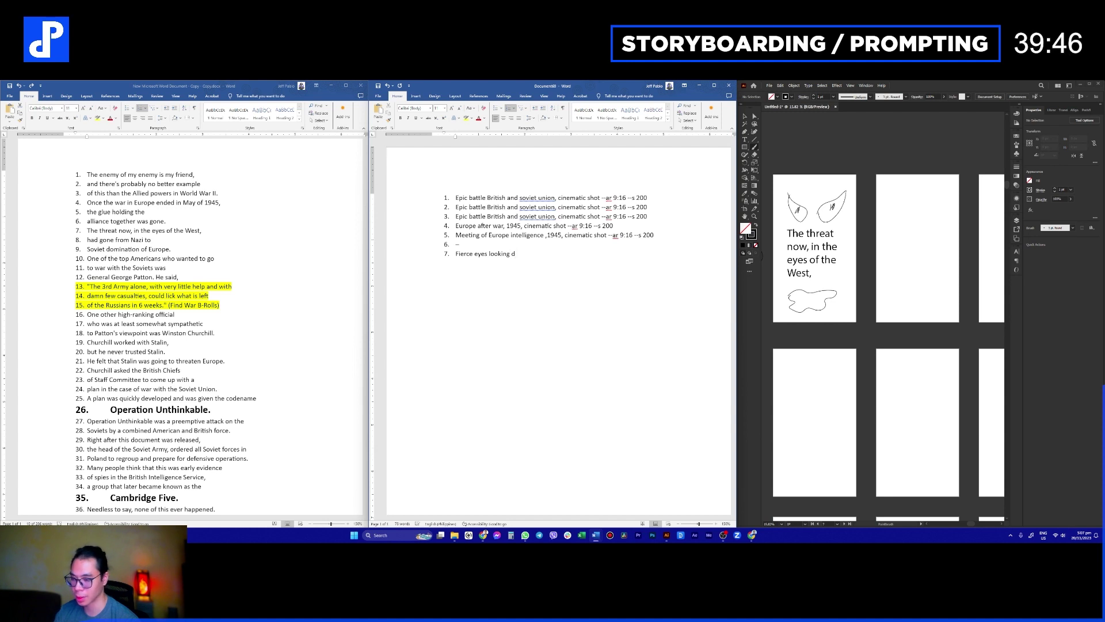
text(own)
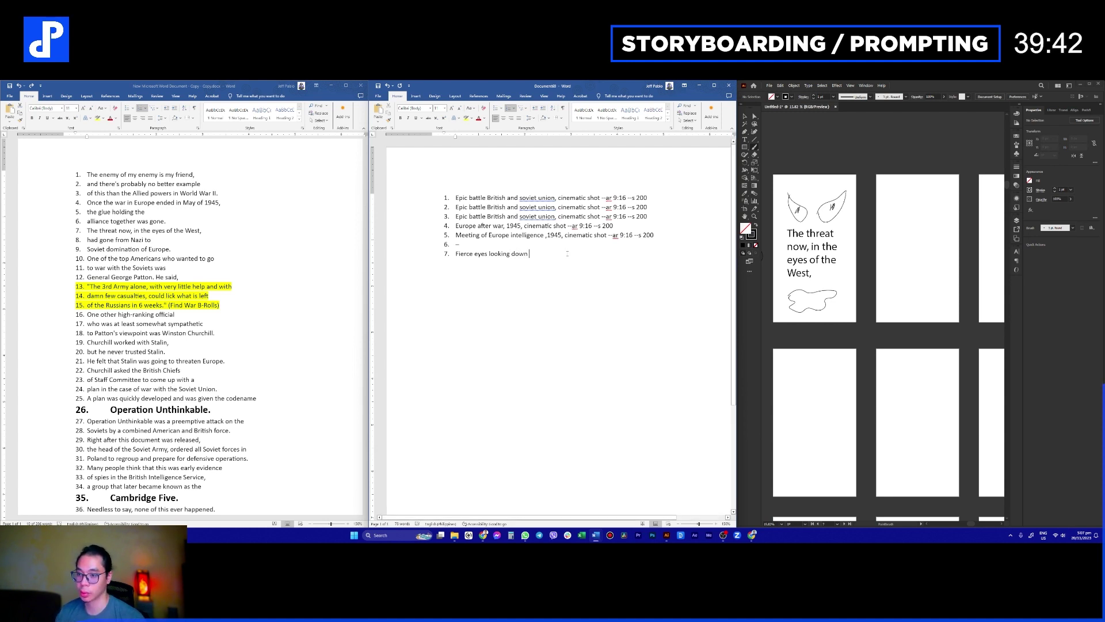
text(,)
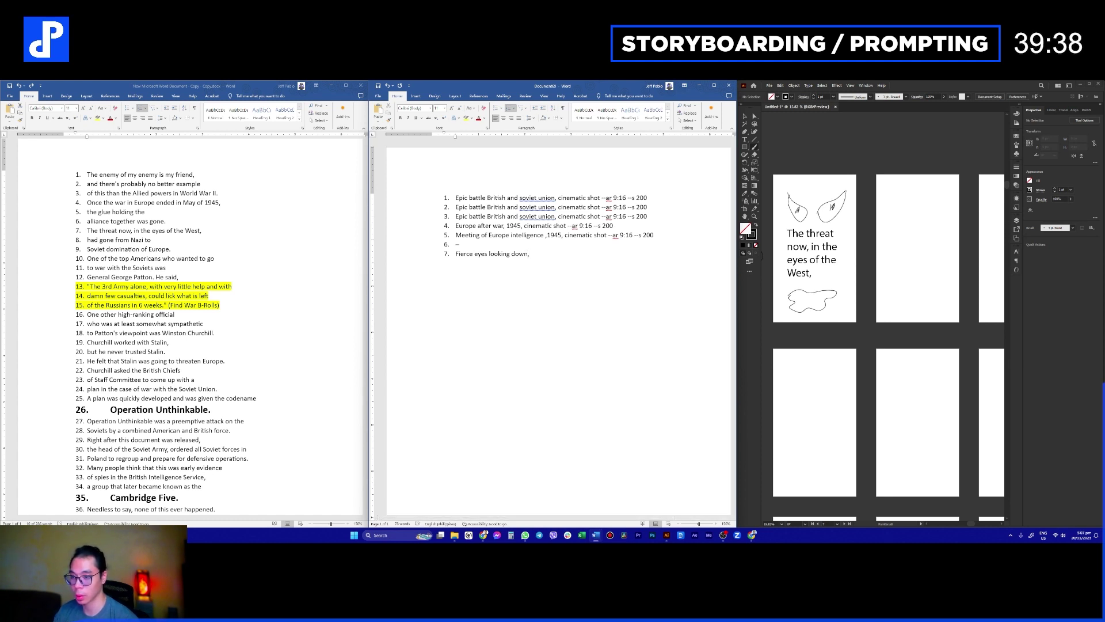
key(BackSpace)
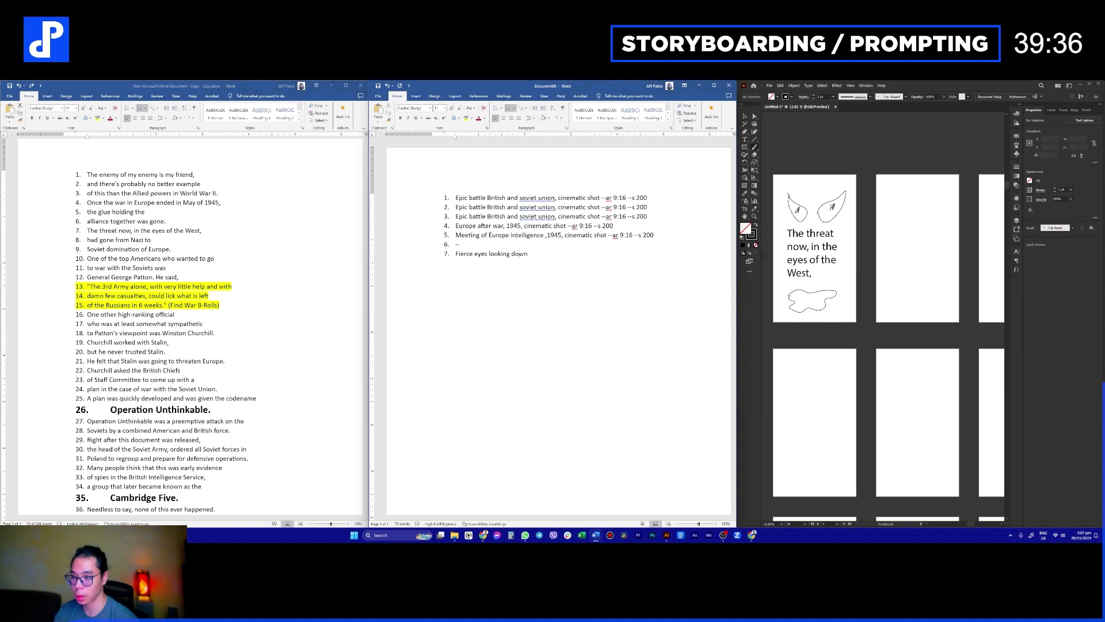
Step: Insert "A military man with a" before "Fierce eyes looking down" in prompt 7
click(447, 254)
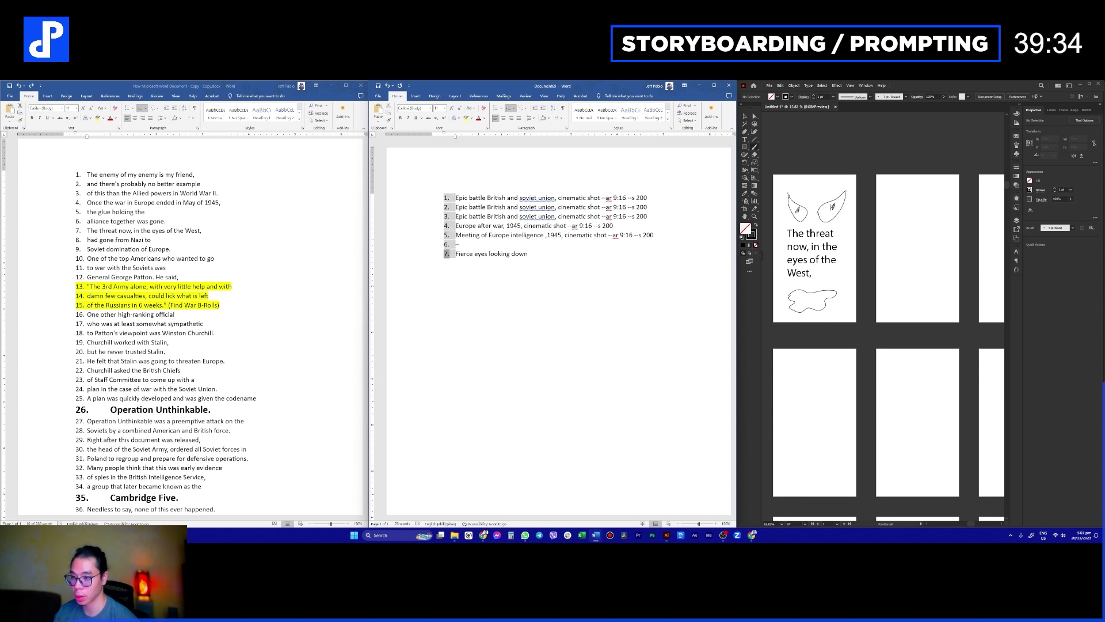
click(456, 254)
text(A )
text(military )
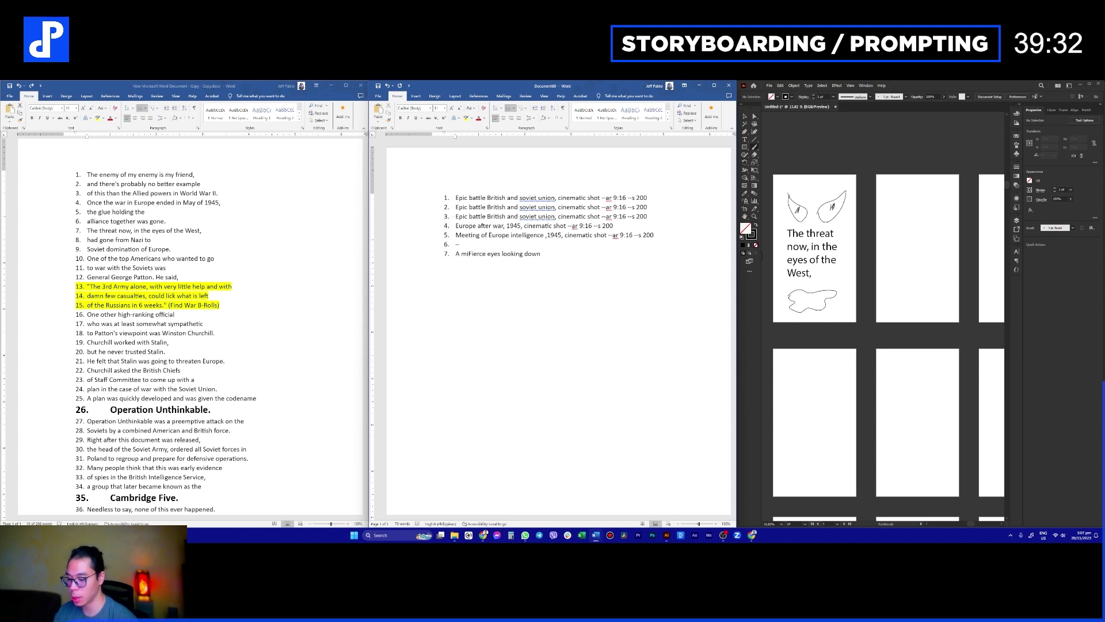
text(man with )
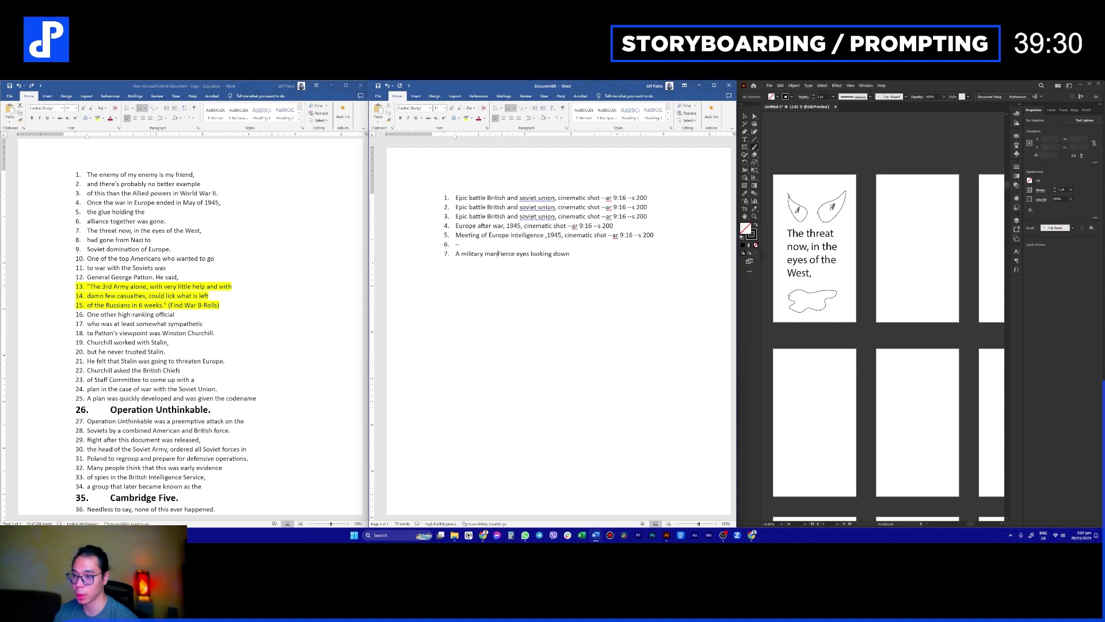
text(a)
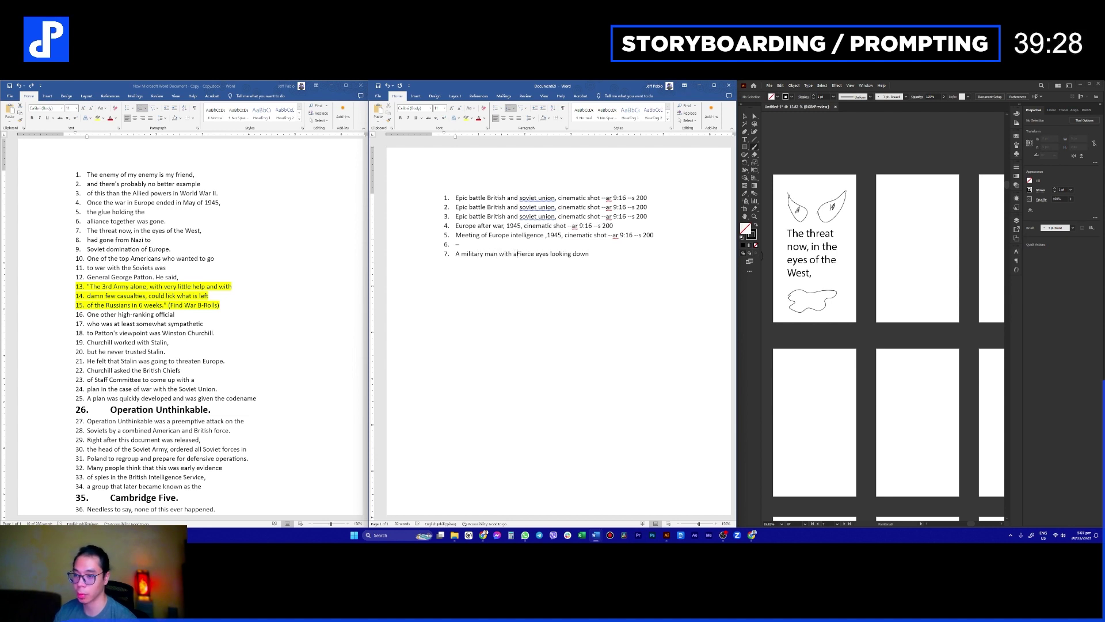
Step: Finish prompt 7 with ", 1945" and the ", cinematic shot --ar 9:16 --s 200" ending copied from prompt 5, and start item 8
key(End)
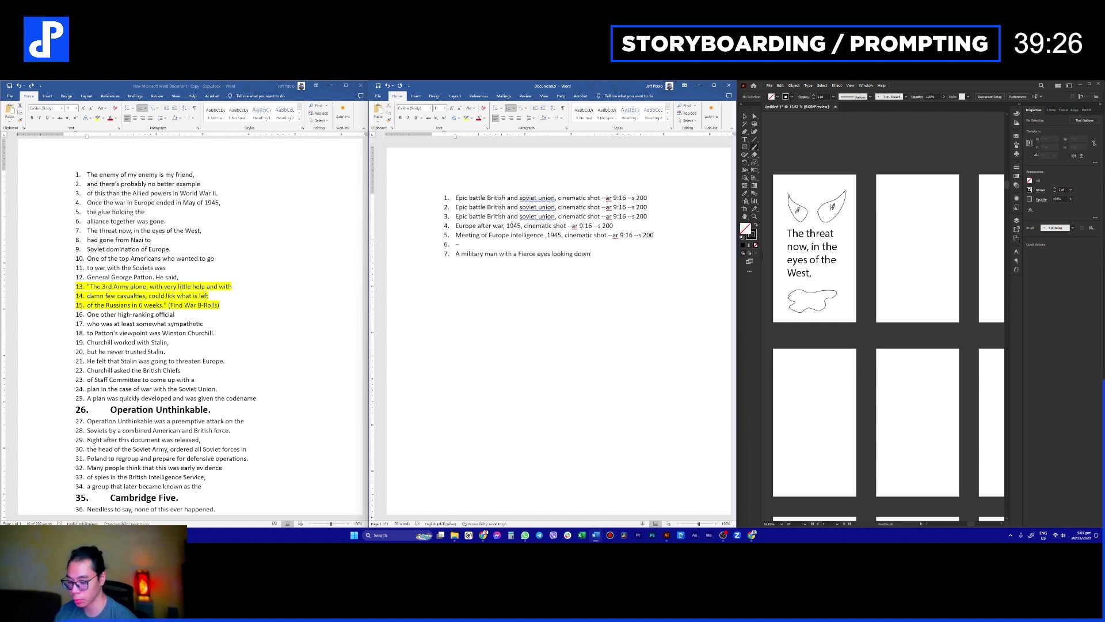
text(945)
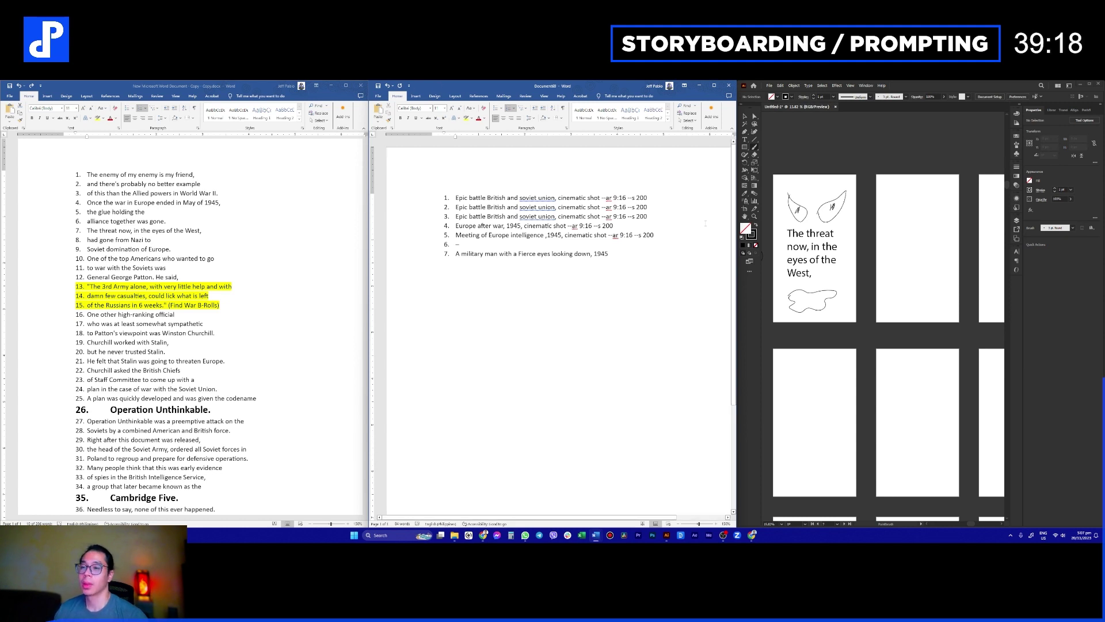
drag(564, 235, 658, 235)
key(ctrl+c)
click(635, 257)
click(631, 255)
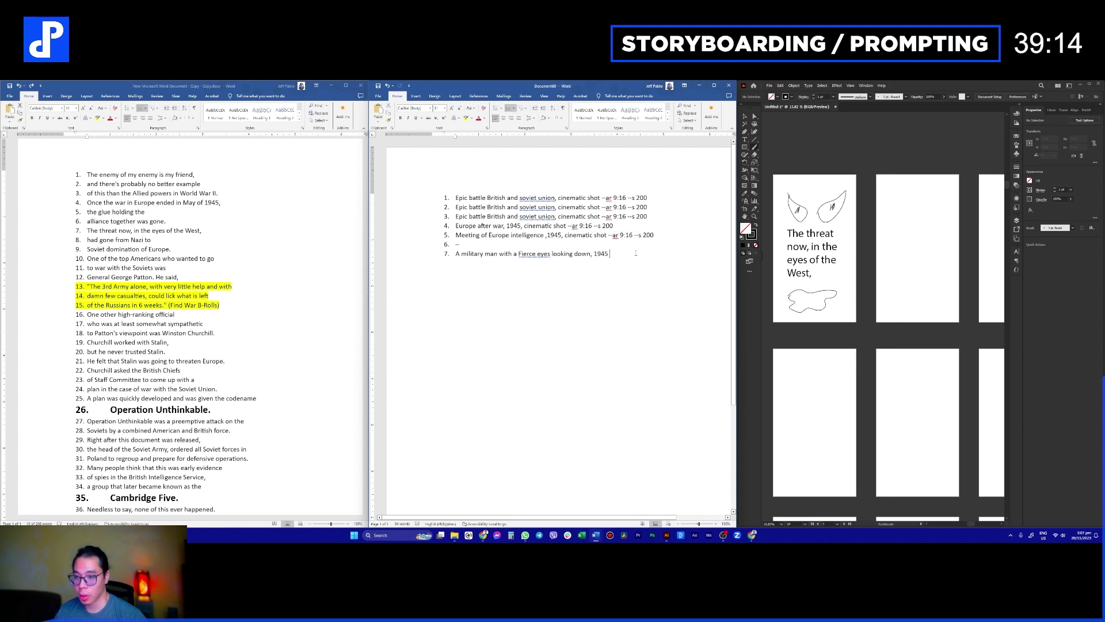
key(ctrl+v)
key(Return)
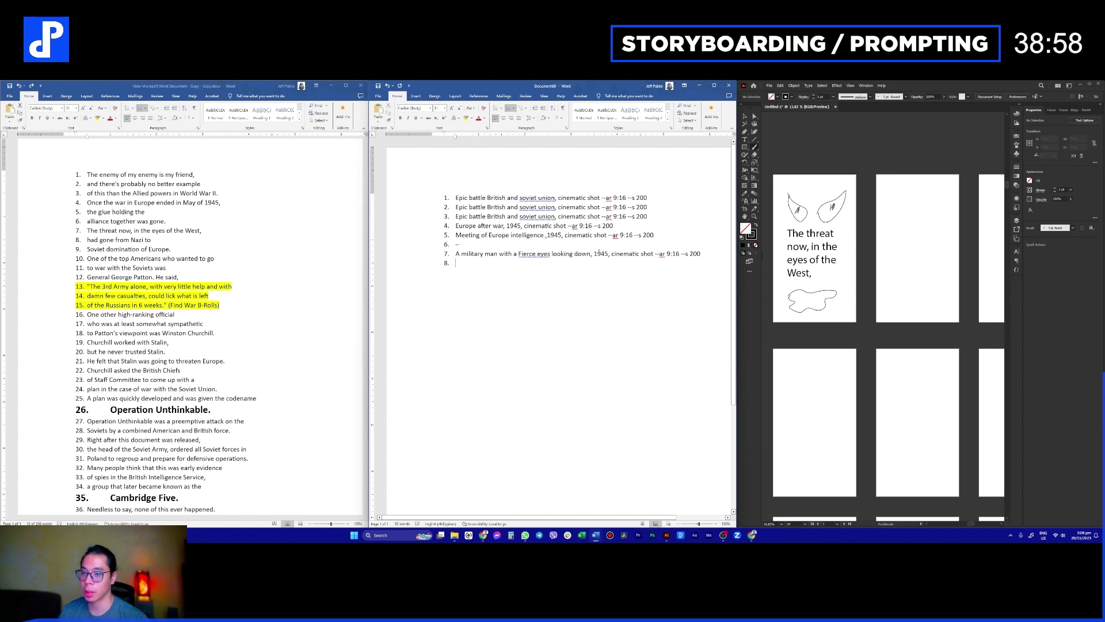
Step: Review script lines 7 to 9 and enter "(military b-rolls)" as item 8 of the prompt list
triple_click(129, 231)
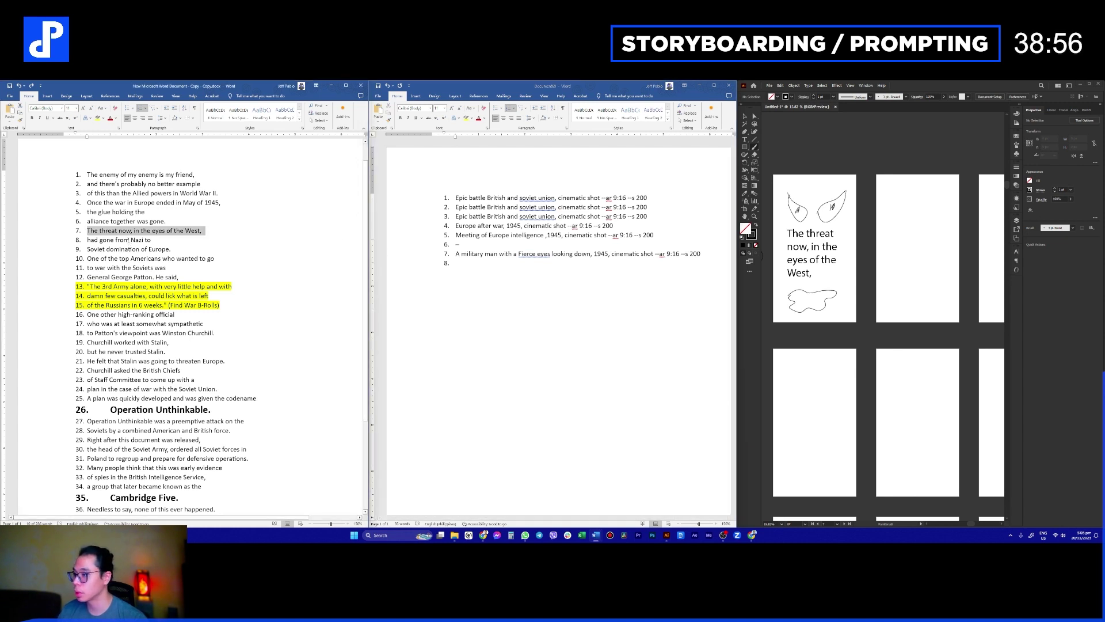
click(111, 240)
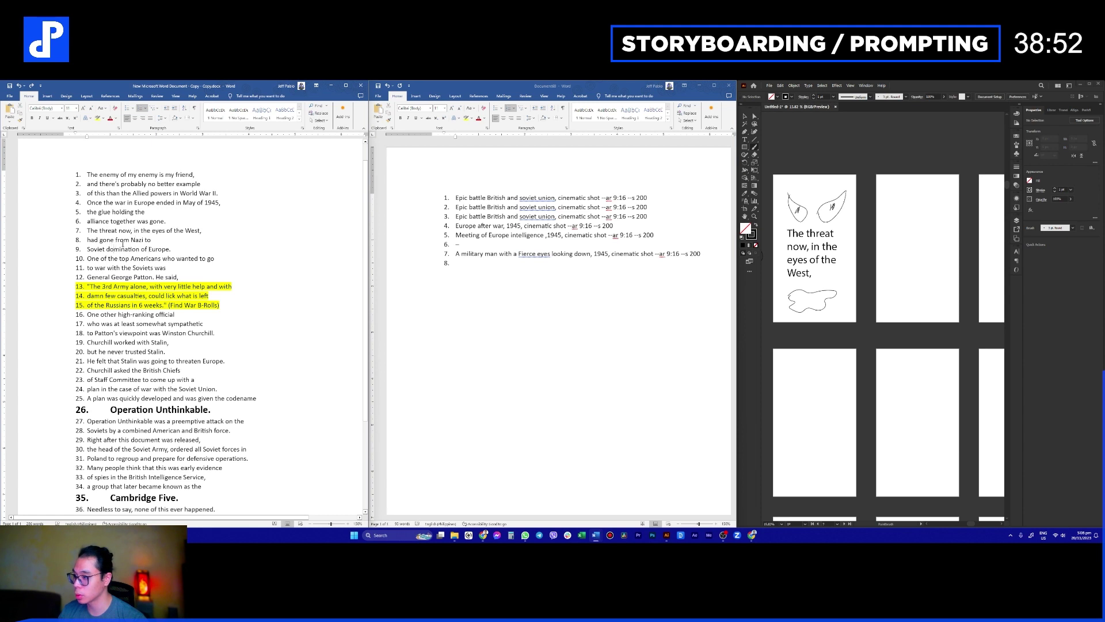
drag(117, 238, 144, 220)
click(140, 249)
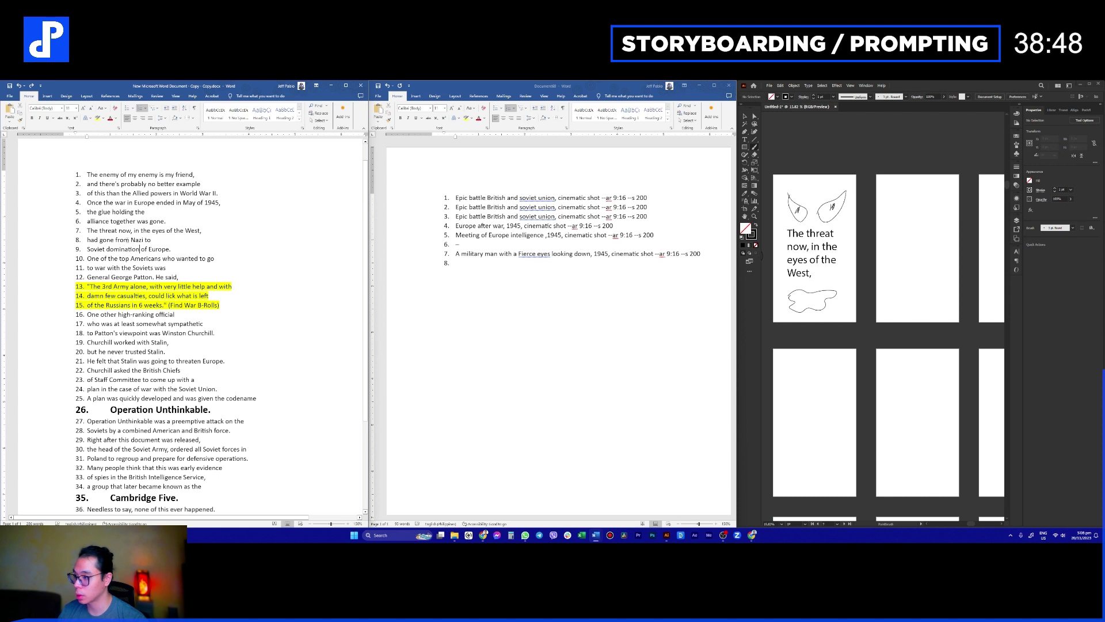
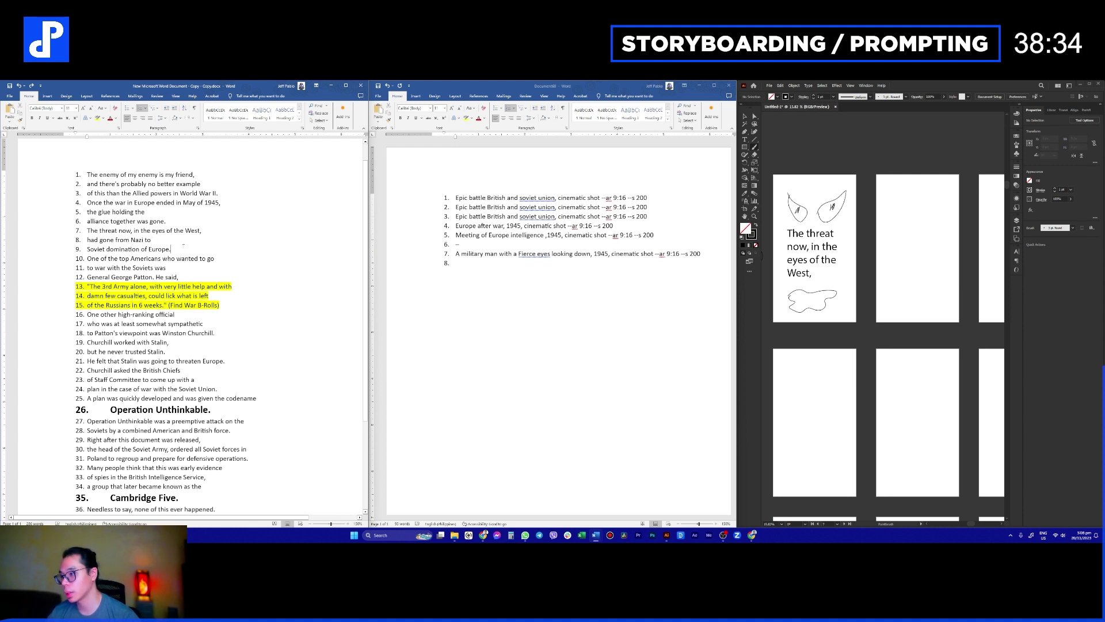
drag(177, 248, 89, 244)
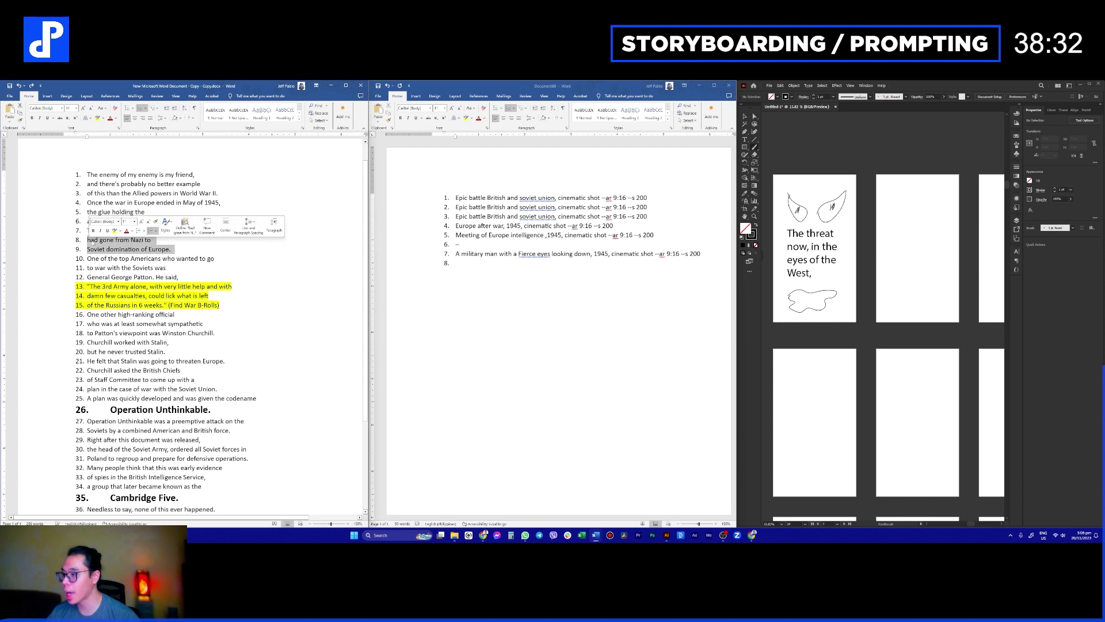
click(449, 265)
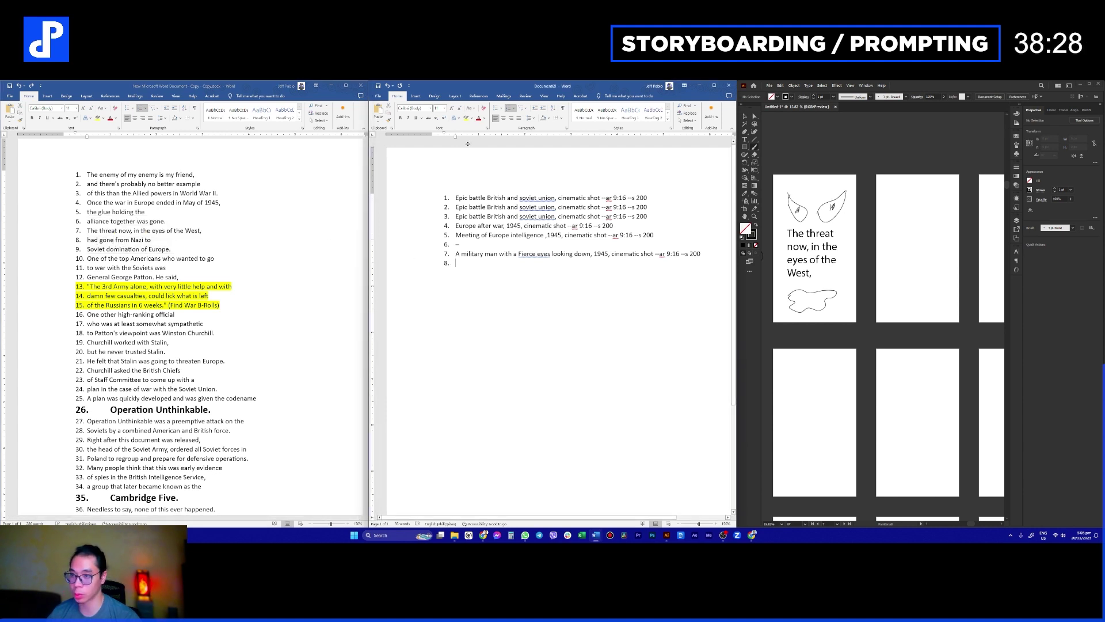
text(()
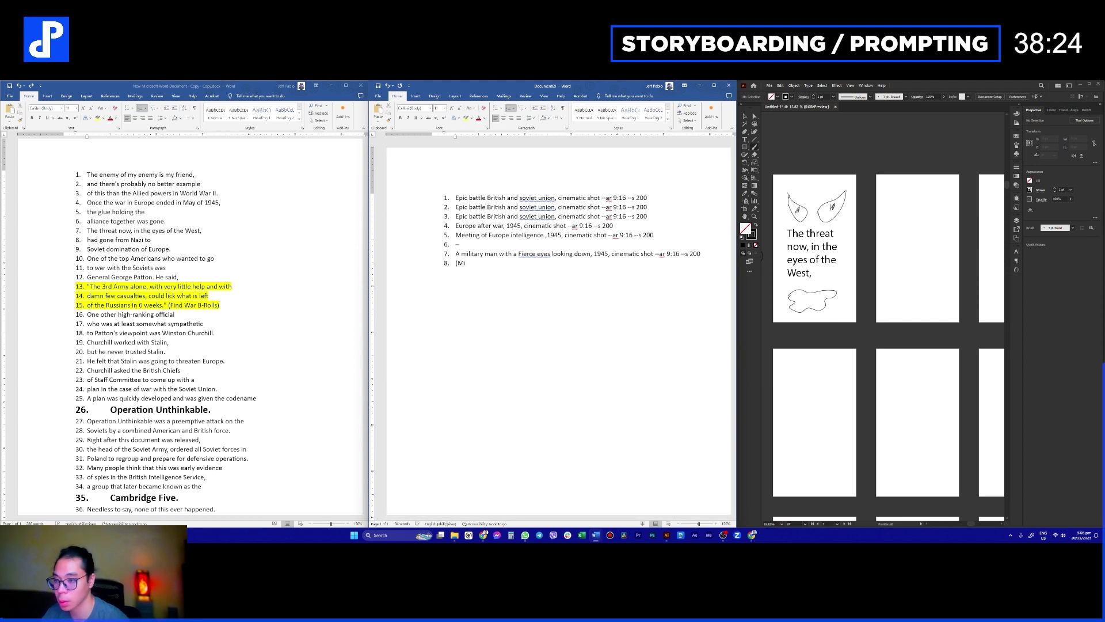
text(military br)
key(BackSpace)
text(-rol)
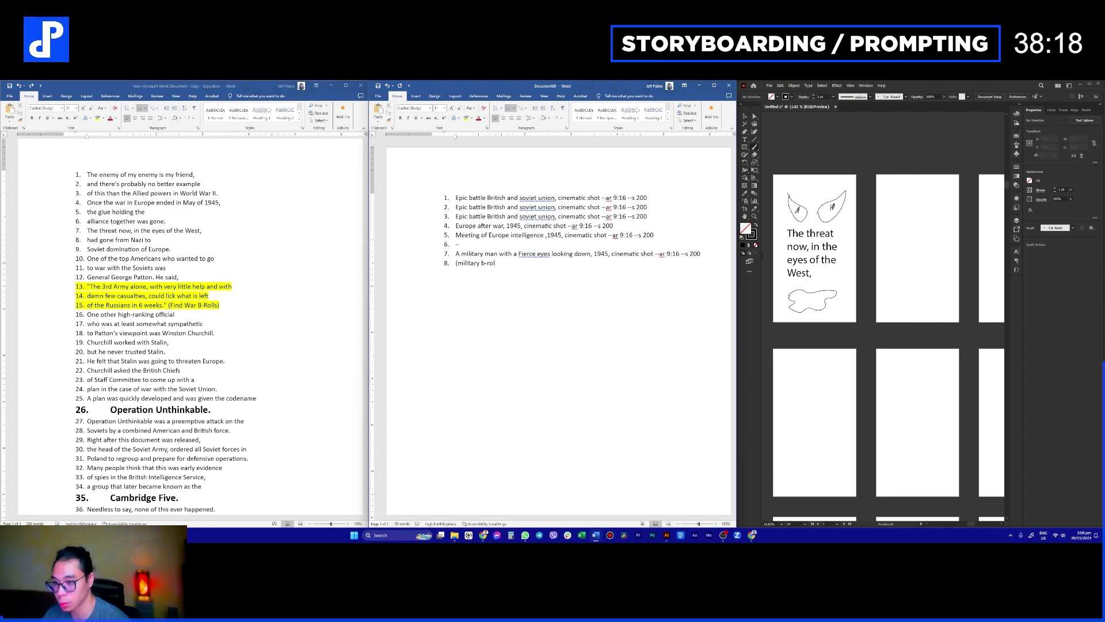
text(ls))
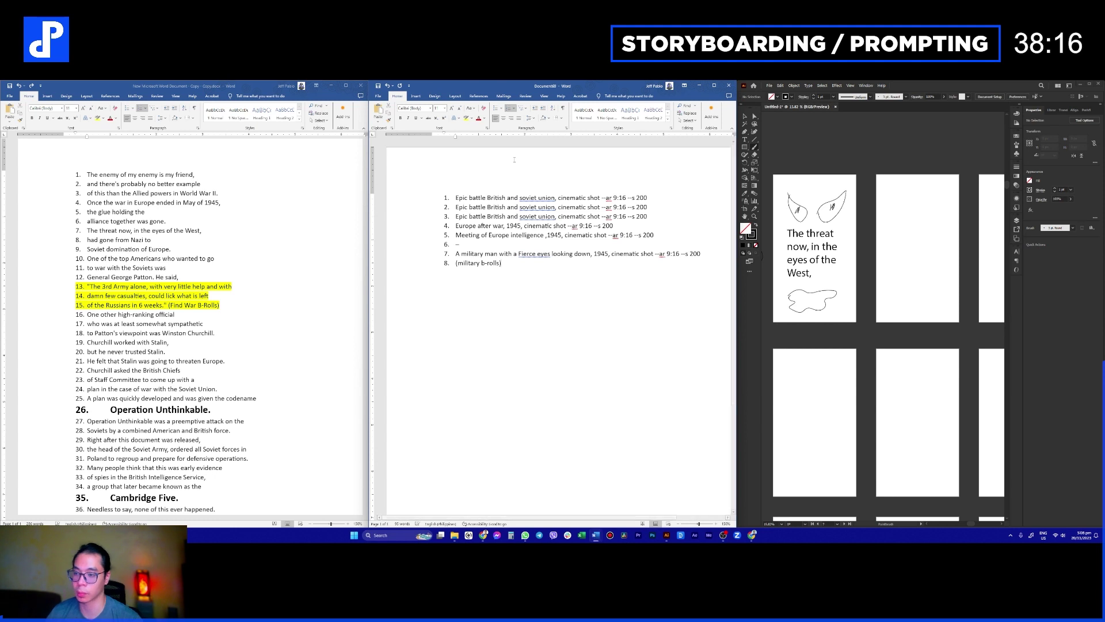
Step: Highlight item 8 in yellow and copy "(military b-rolls)" into item 9 of the prompt list
drag(502, 263, 462, 263)
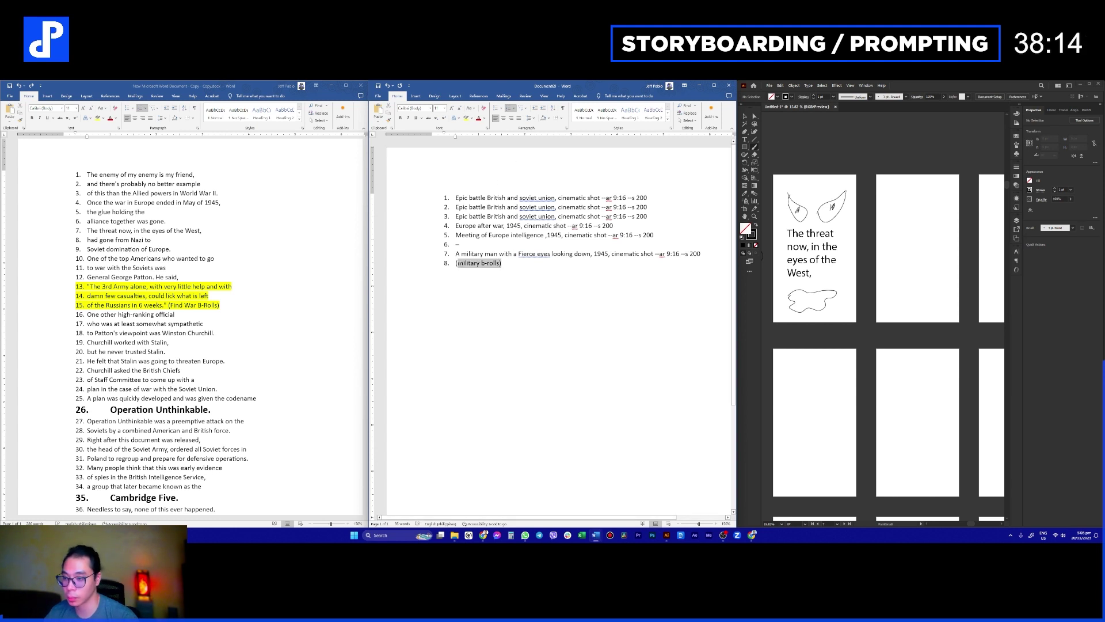
click(502, 253)
click(528, 271)
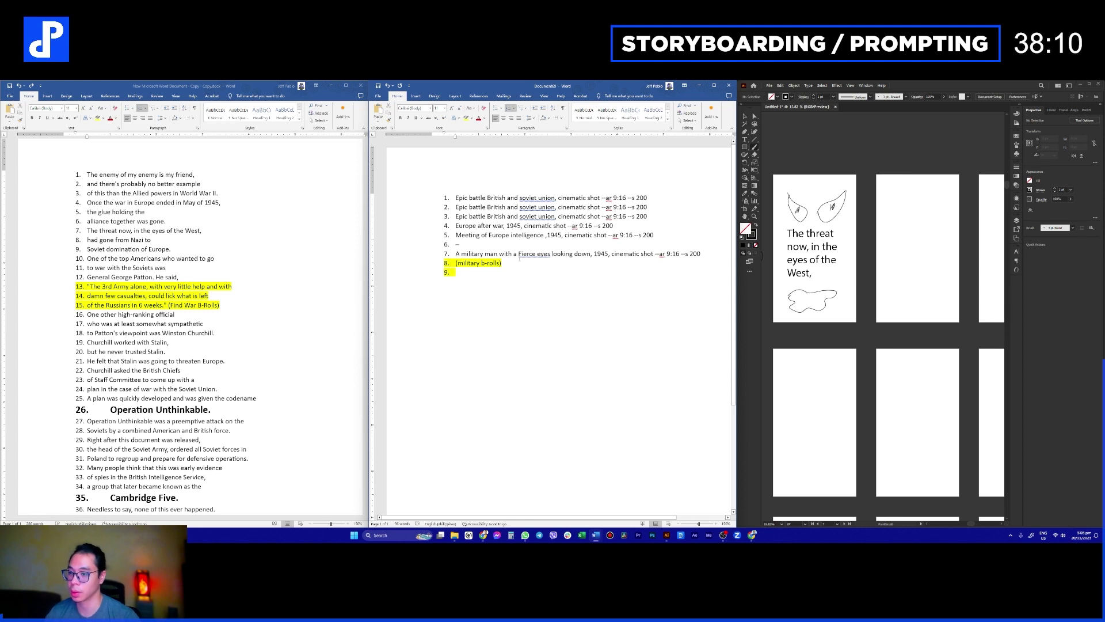
drag(511, 263, 456, 263)
key(ctrl+c)
click(464, 275)
key(ctrl+v)
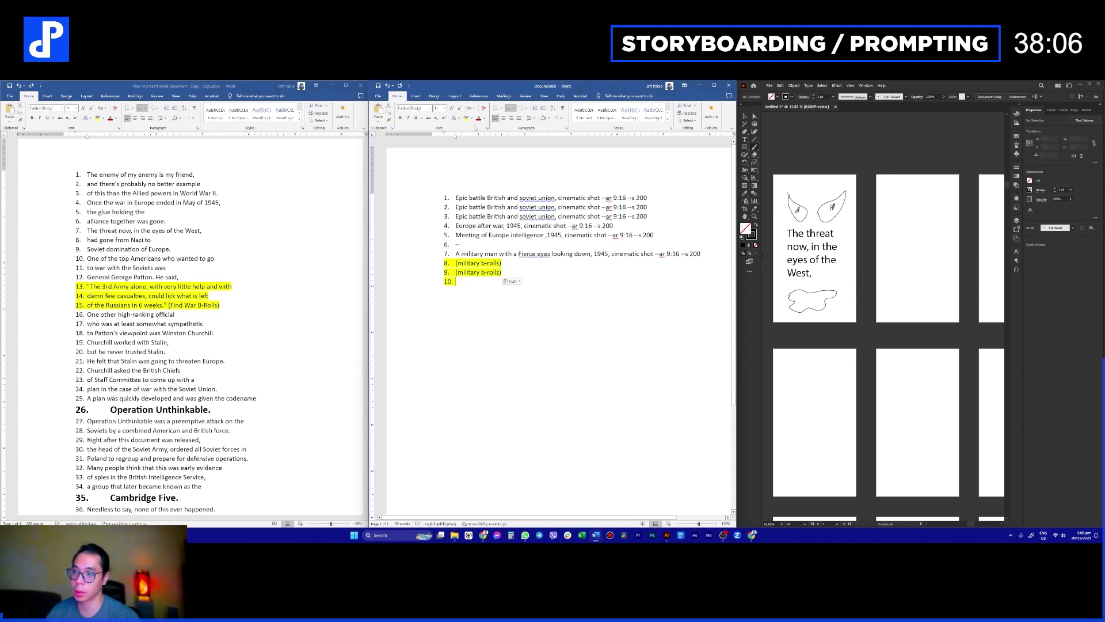
click(471, 118)
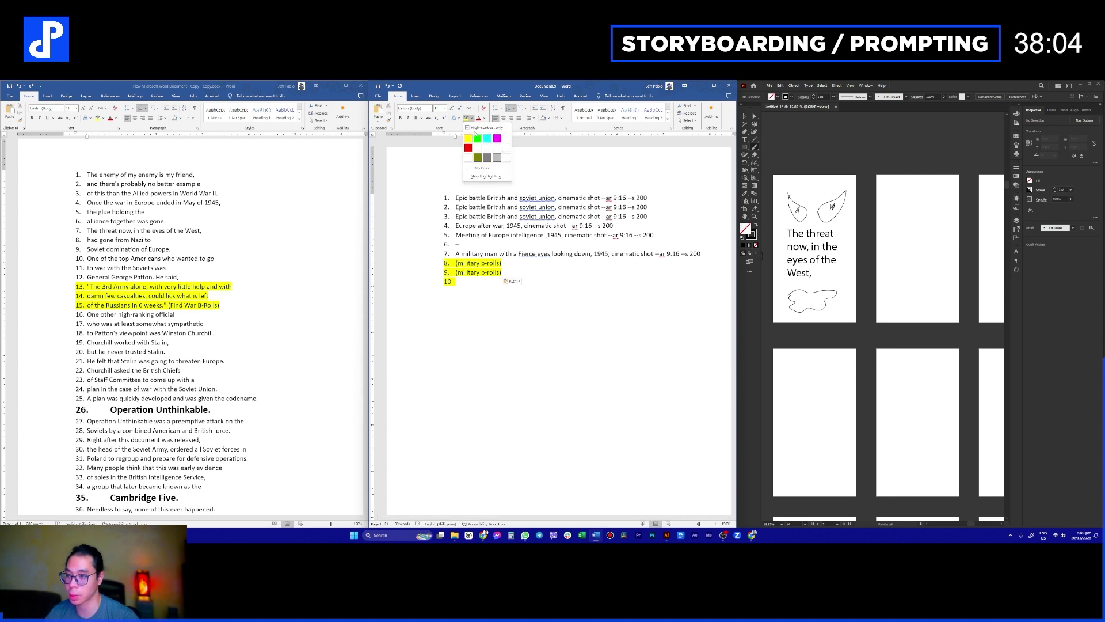
click(464, 284)
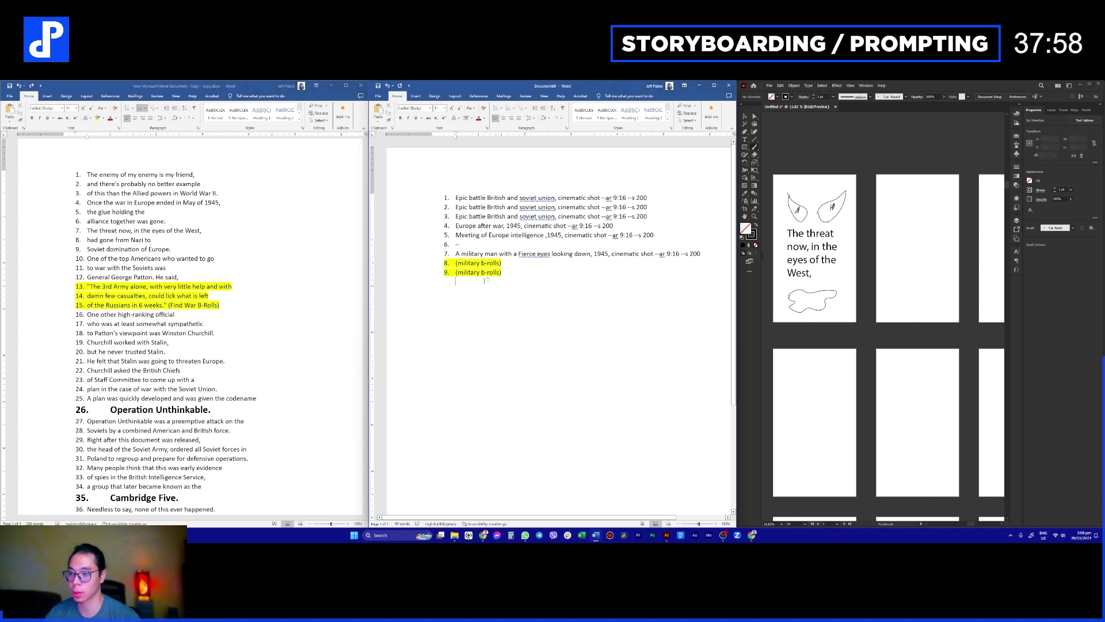
key(BackSpace)
key(ctrl+z)
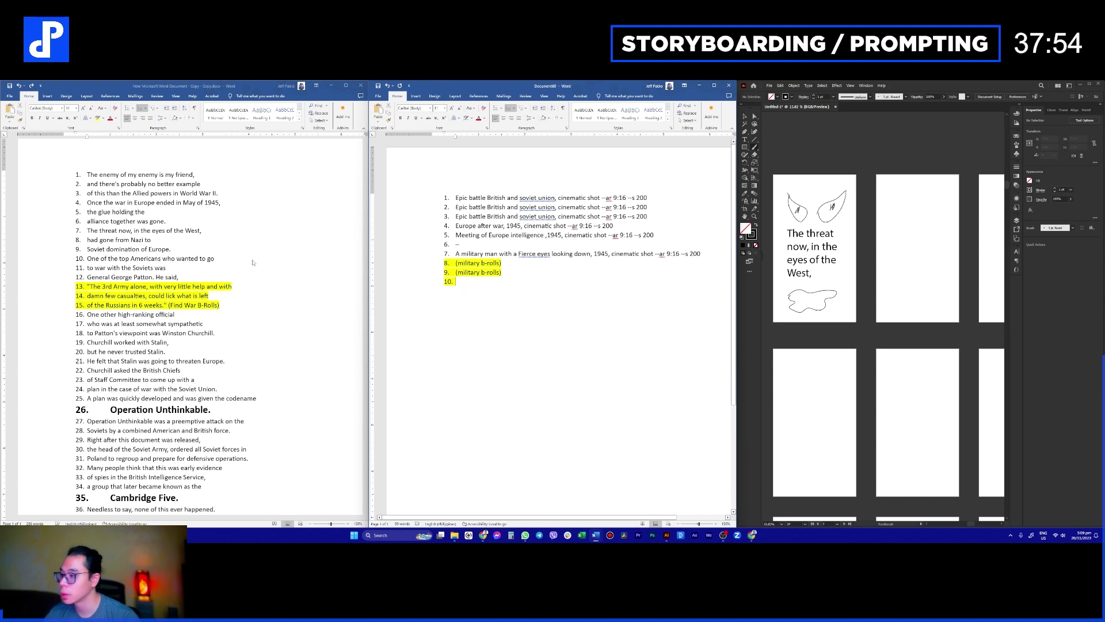
Step: In Illustrator, add the text "b-rolls" to the blank artboard beside the "The threat now" sketch
click(886, 329)
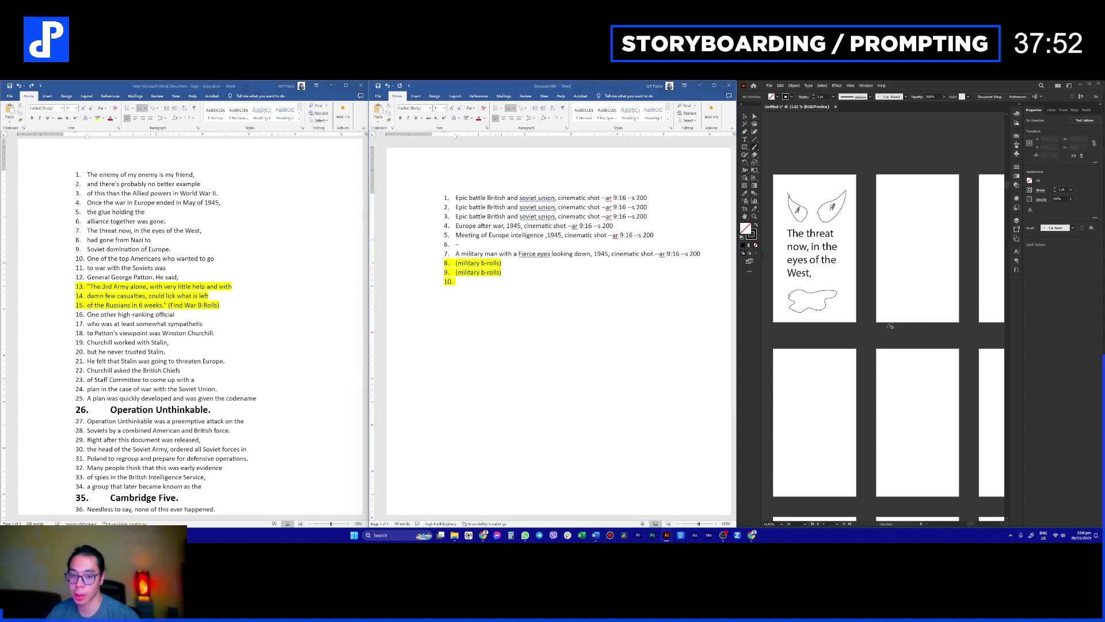
key(t)
click(902, 239)
text(b-rol)
key(Escape)
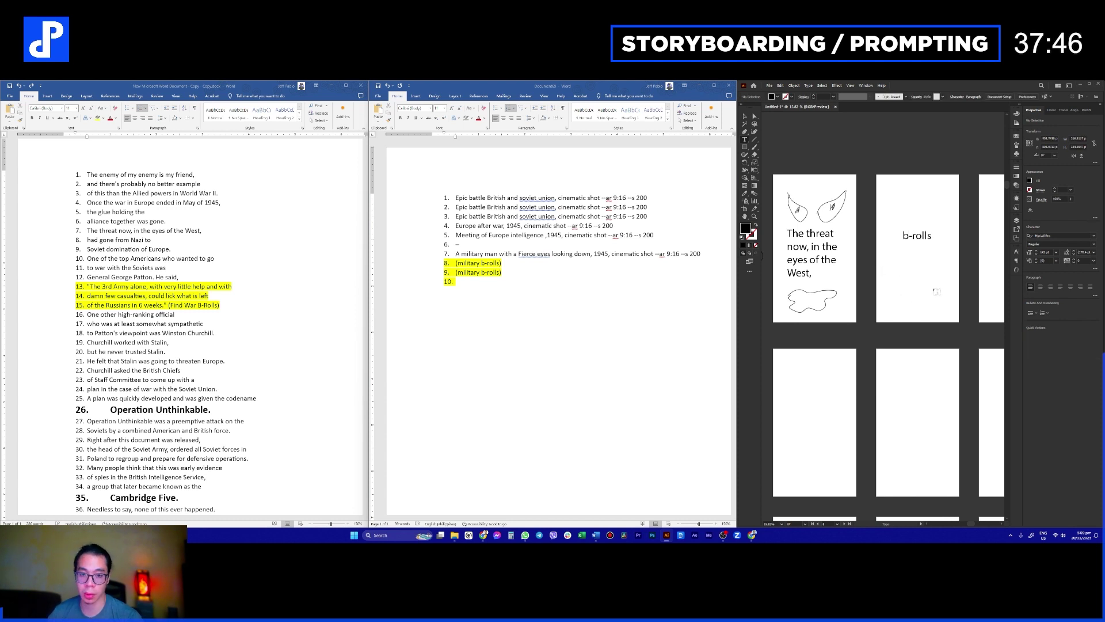
scroll(895, 280, right, 2)
drag(856, 238, 973, 242)
key(ctrl+z)
drag(873, 300, 860, 314)
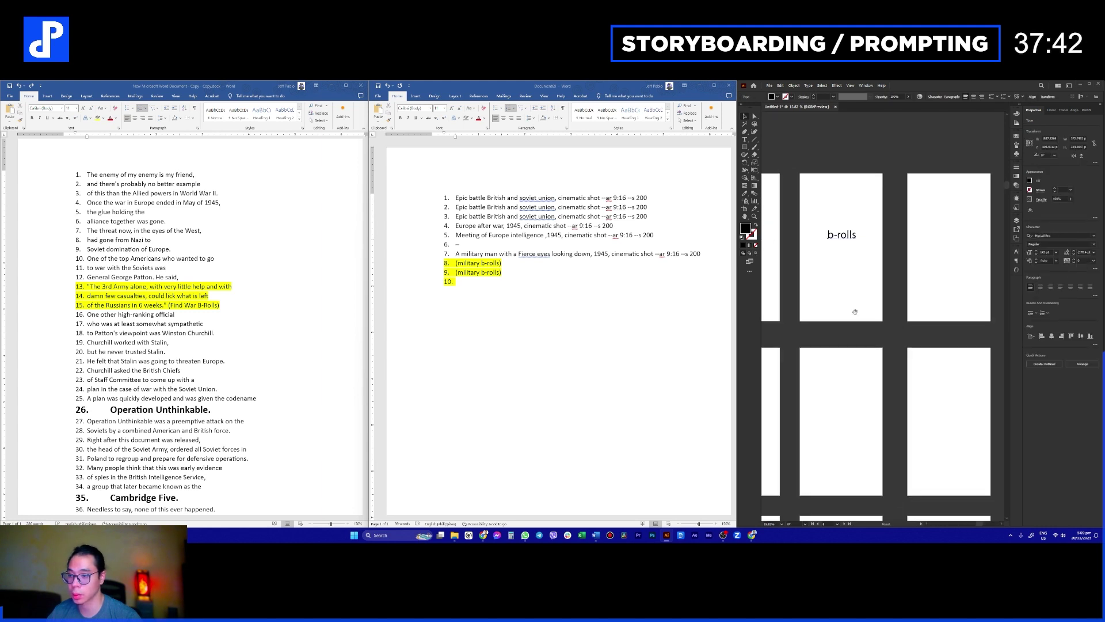
key(v)
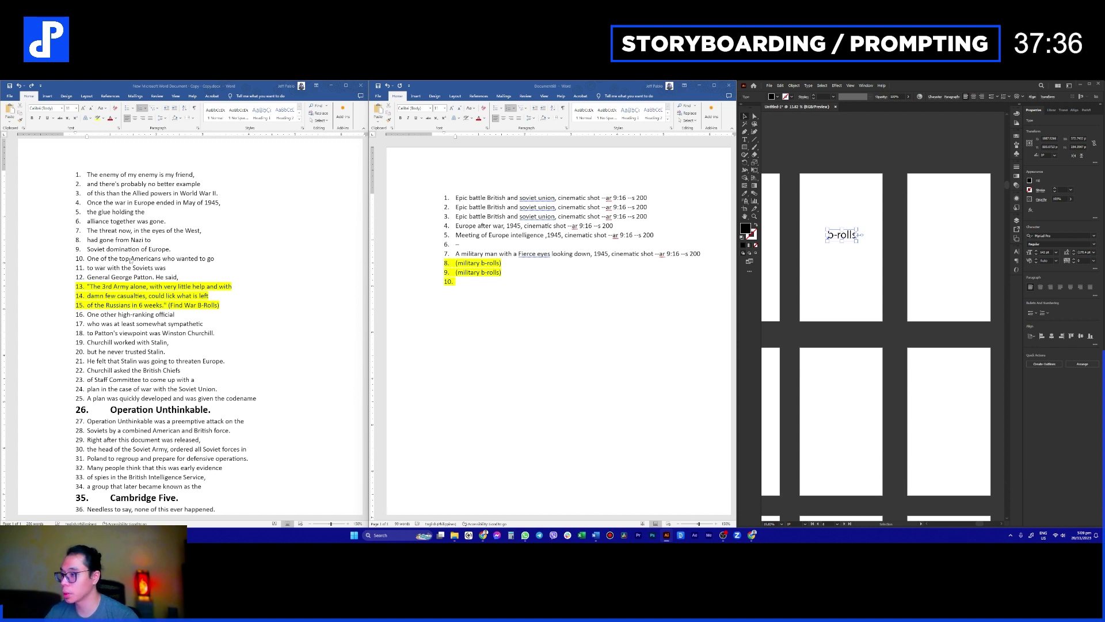
click(509, 284)
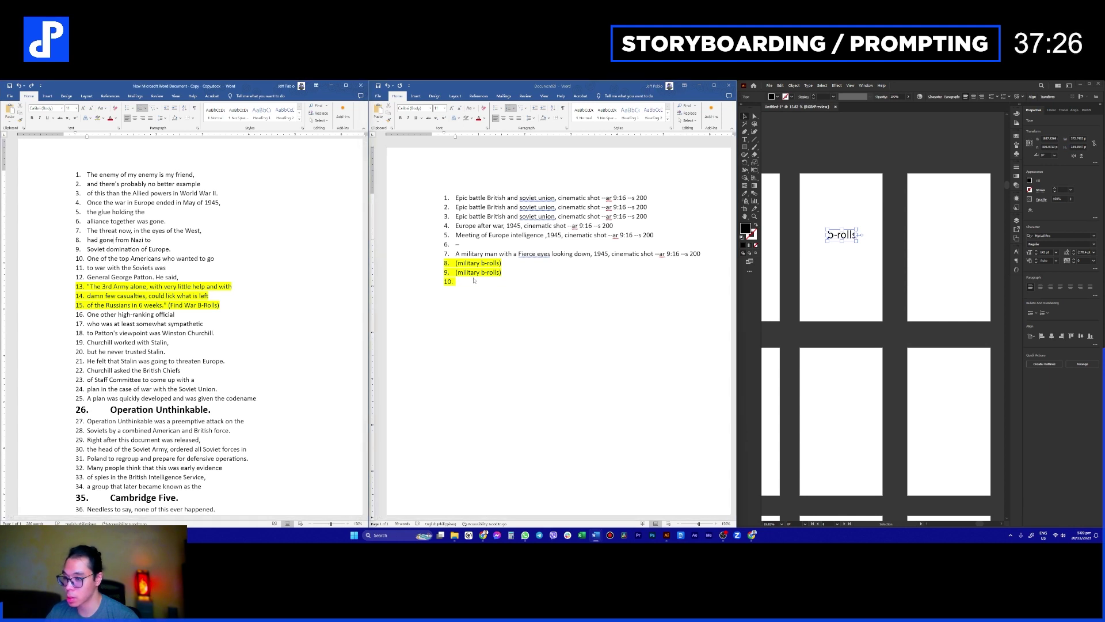
text(lhouttes)
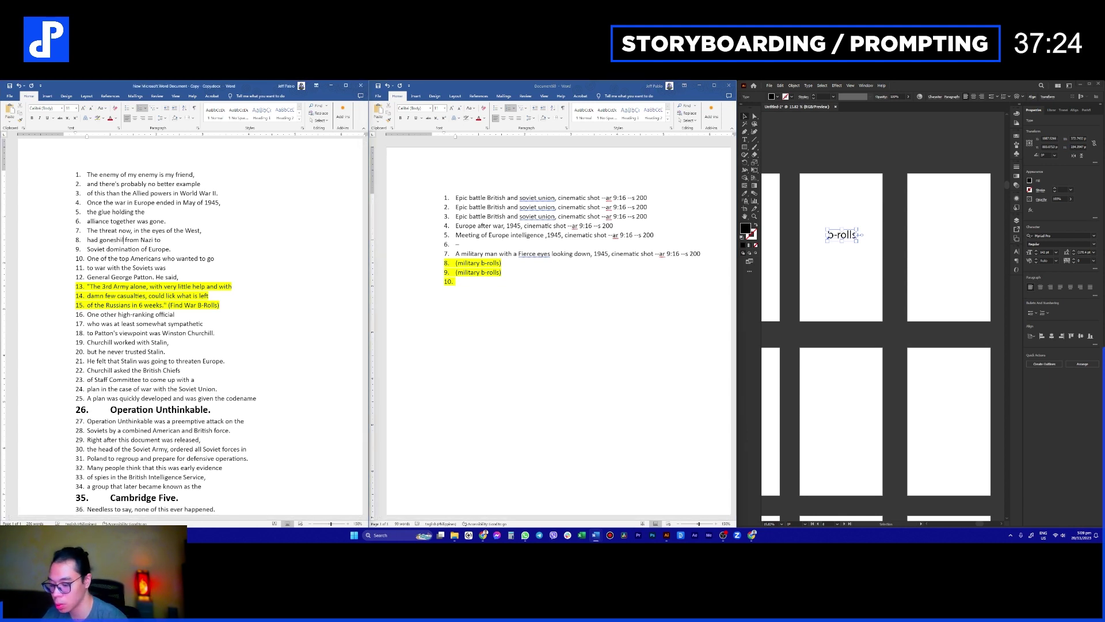
key(ctrl+z)
Step: Enter the correctly spelled word "Silhouettes" as item 10 in the Word prompt list and clear the word's yellow highlight
click(500, 283)
text(s)
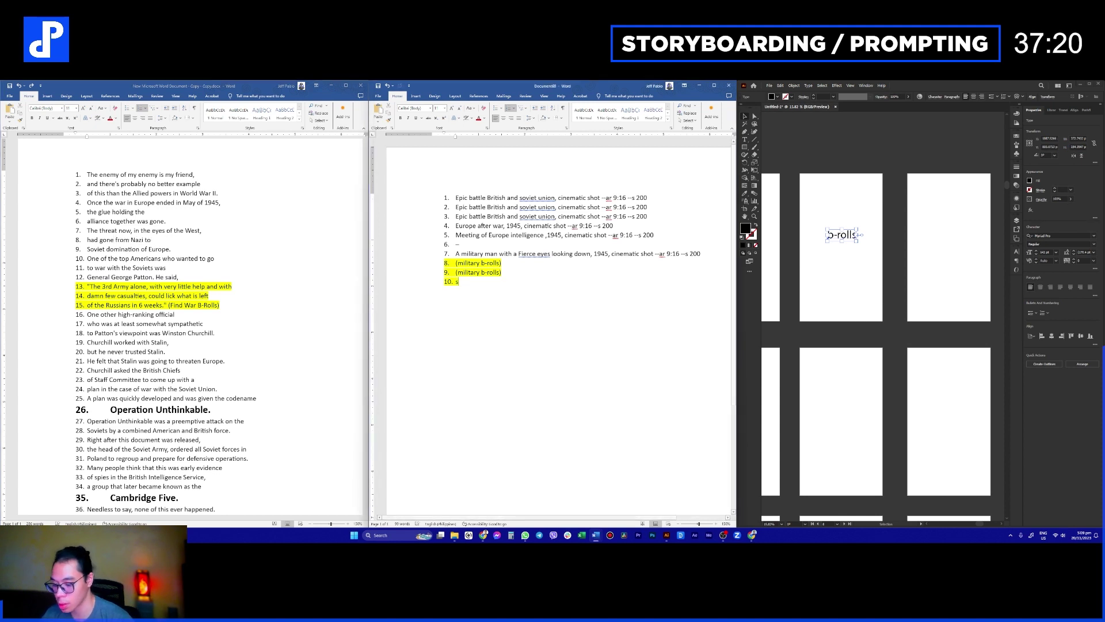
text(hilhouttes)
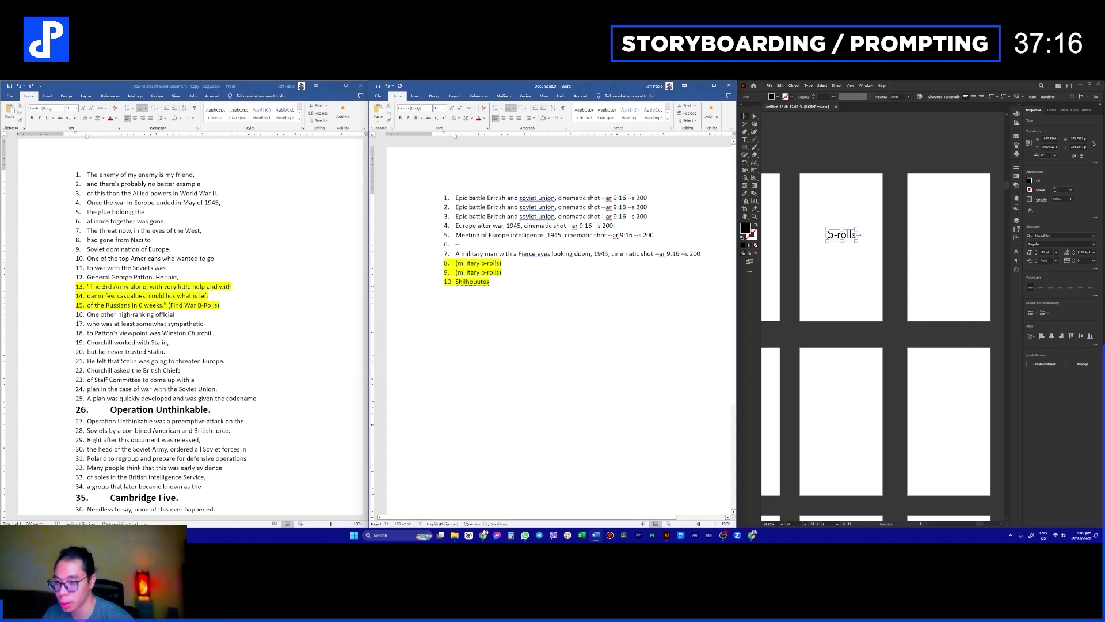
right_click(472, 283)
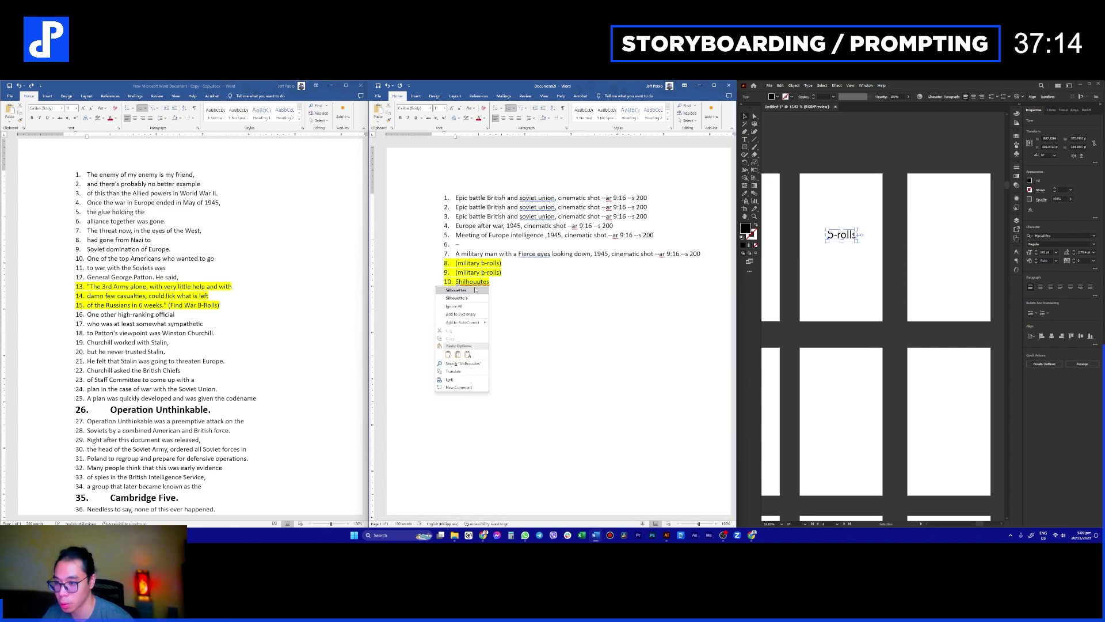
click(456, 289)
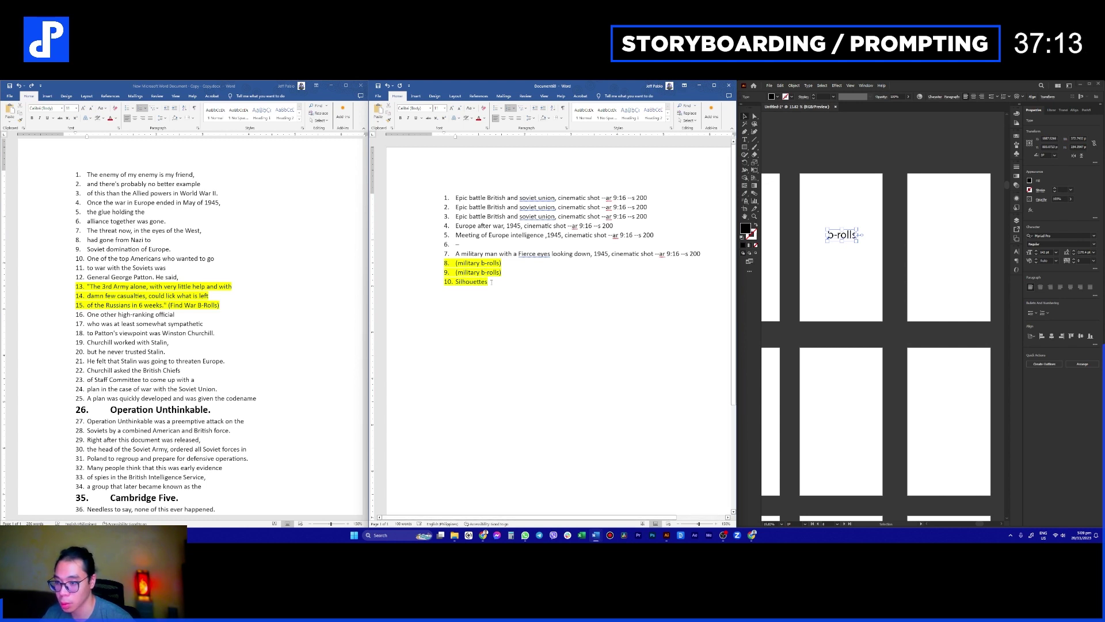
click(473, 118)
click(483, 168)
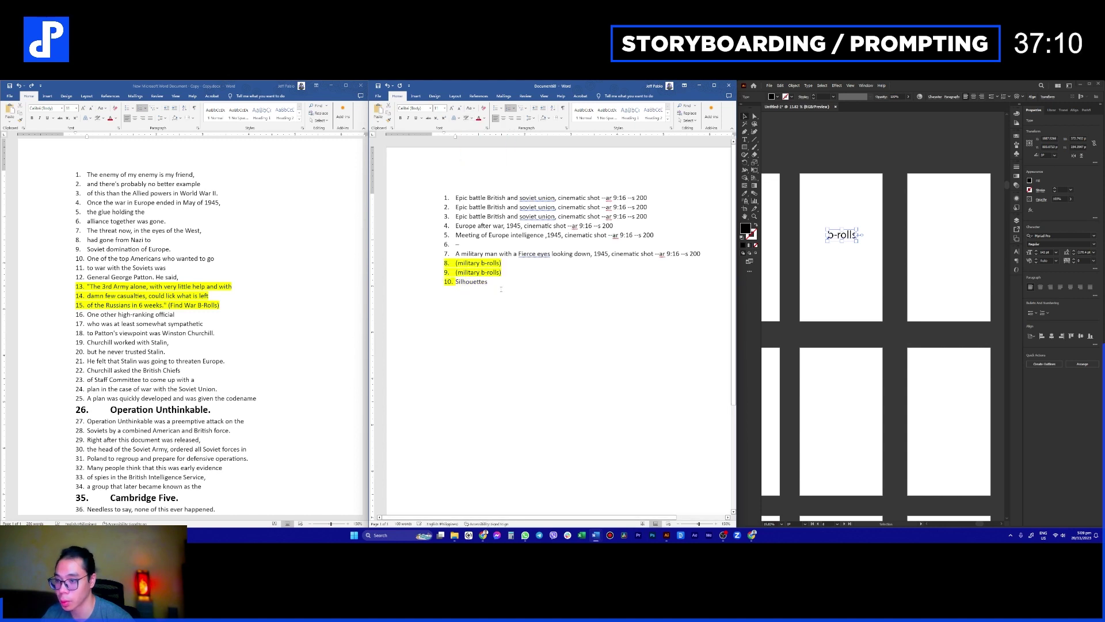
Step: Try to remove the yellow highlight from the list number of item 10
drag(493, 282, 455, 282)
click(472, 118)
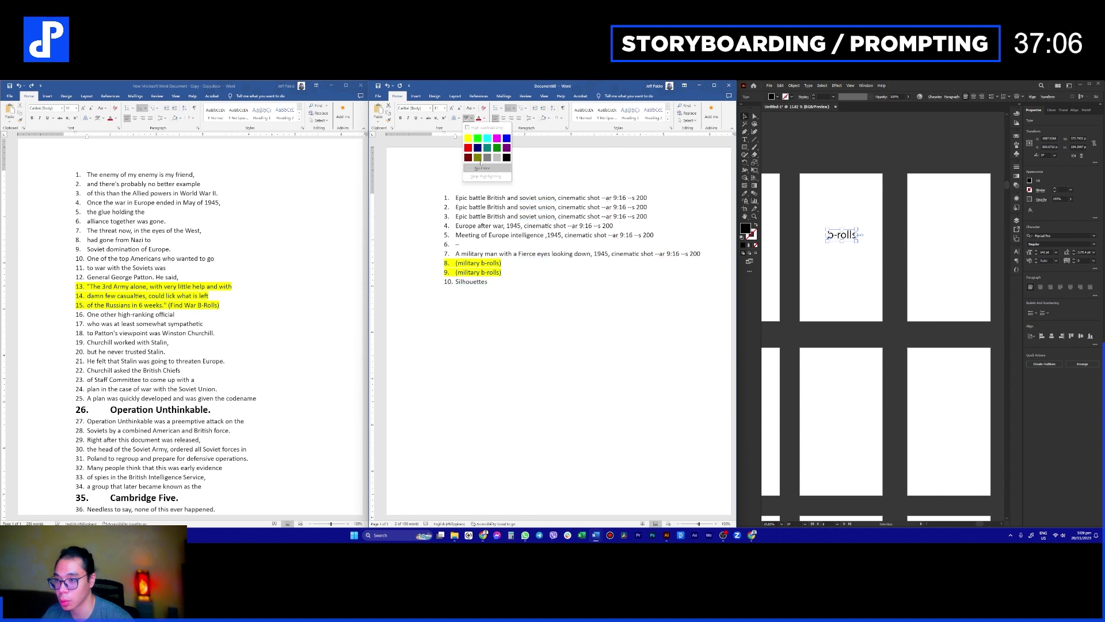
click(503, 281)
click(504, 281)
drag(489, 282, 456, 272)
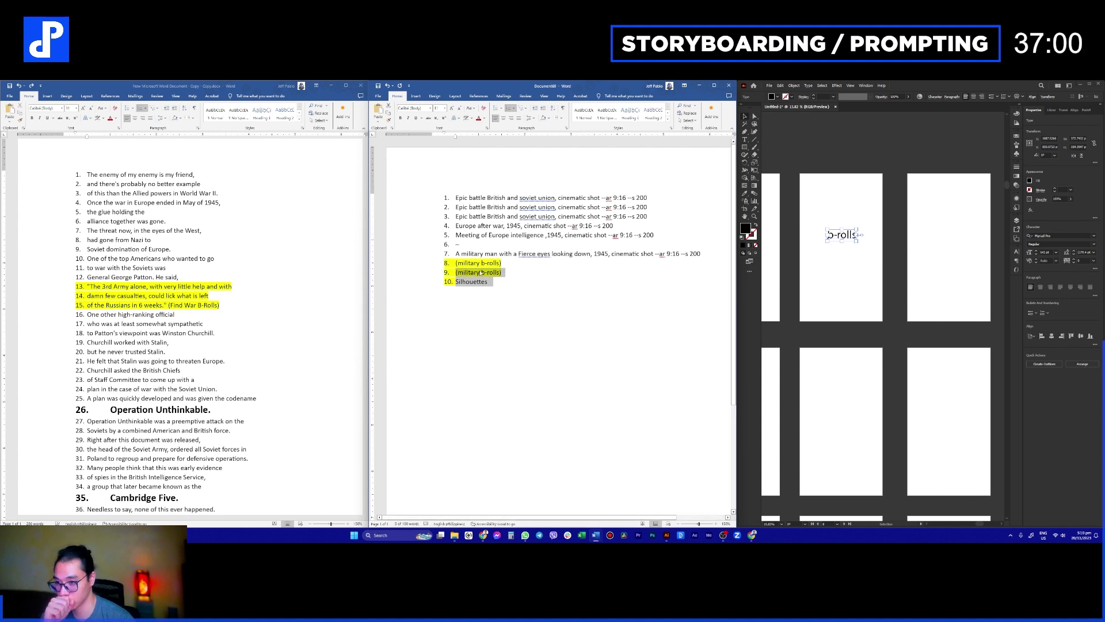
click(500, 283)
drag(444, 284, 445, 283)
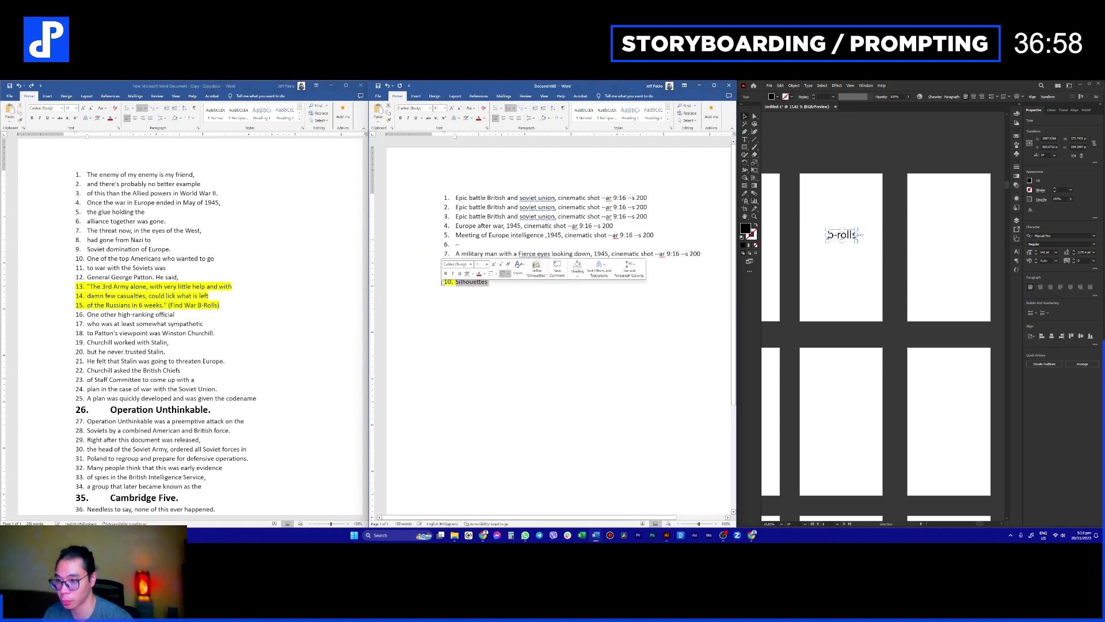
click(467, 119)
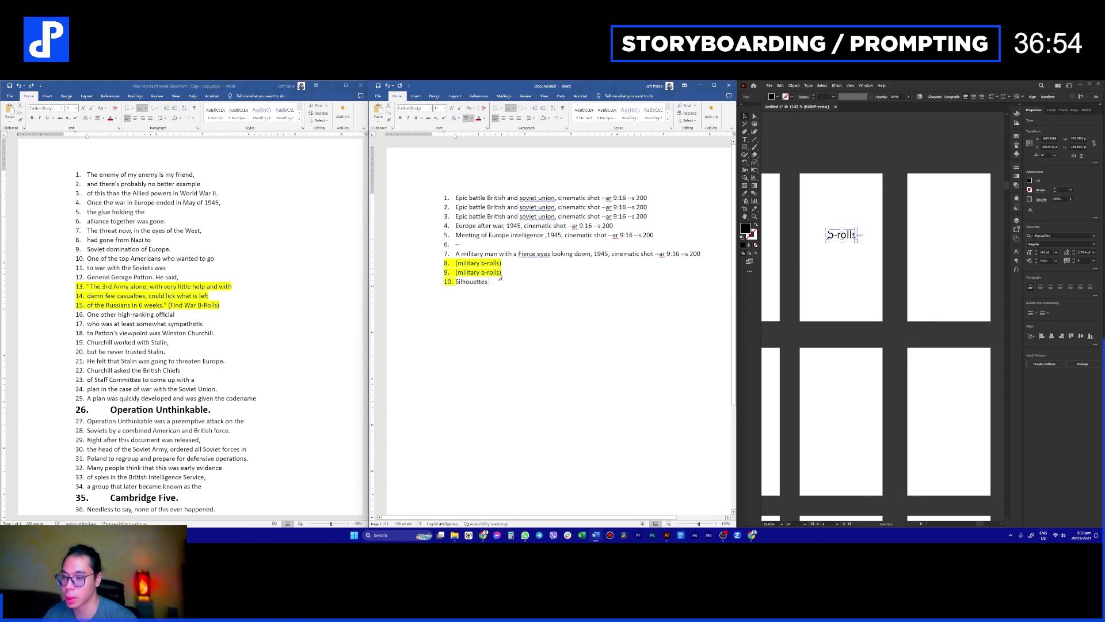
Step: Extend item 10 of the prompt list to "Silhouettes of general george patton", reusing the name from the clipboard history, and start item 11
text(of)
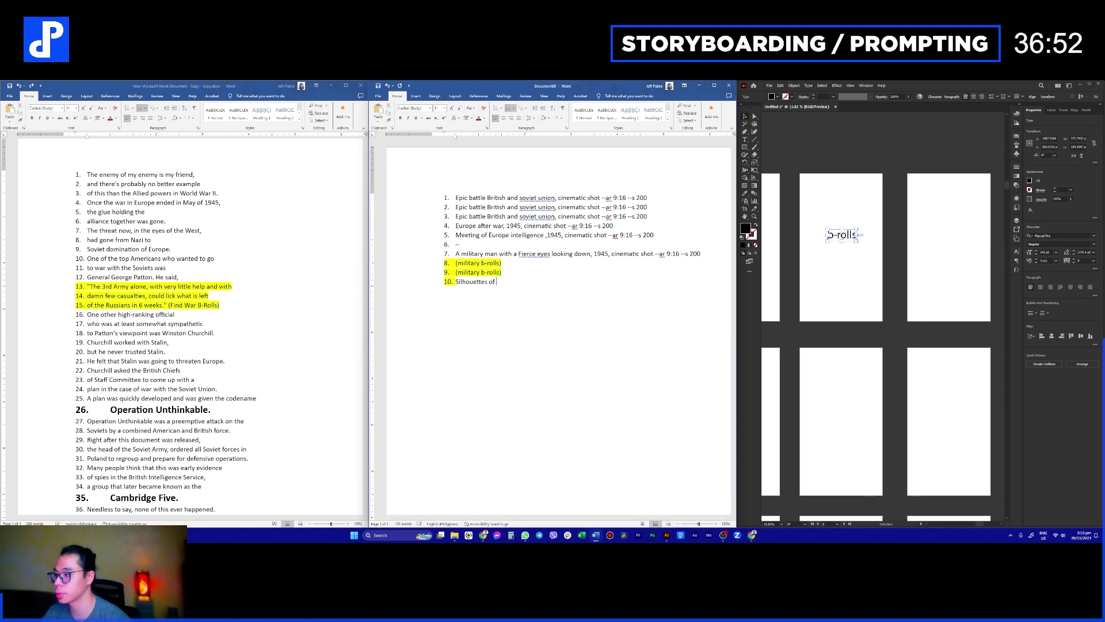
key(super+v)
scroll(548, 332, down, 5)
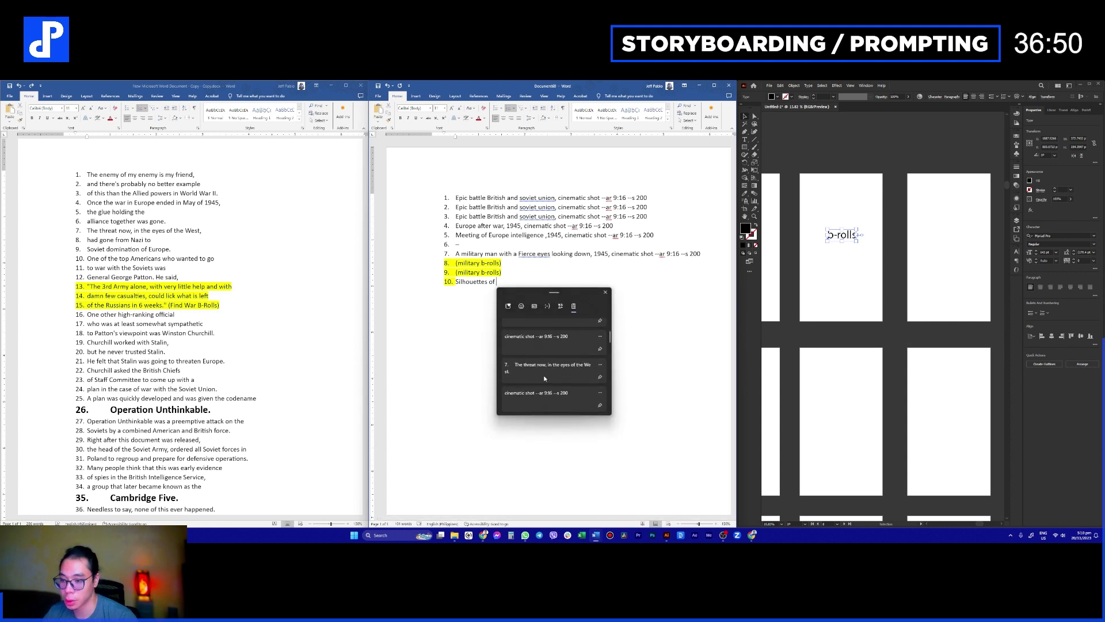
scroll(532, 377, down, 3)
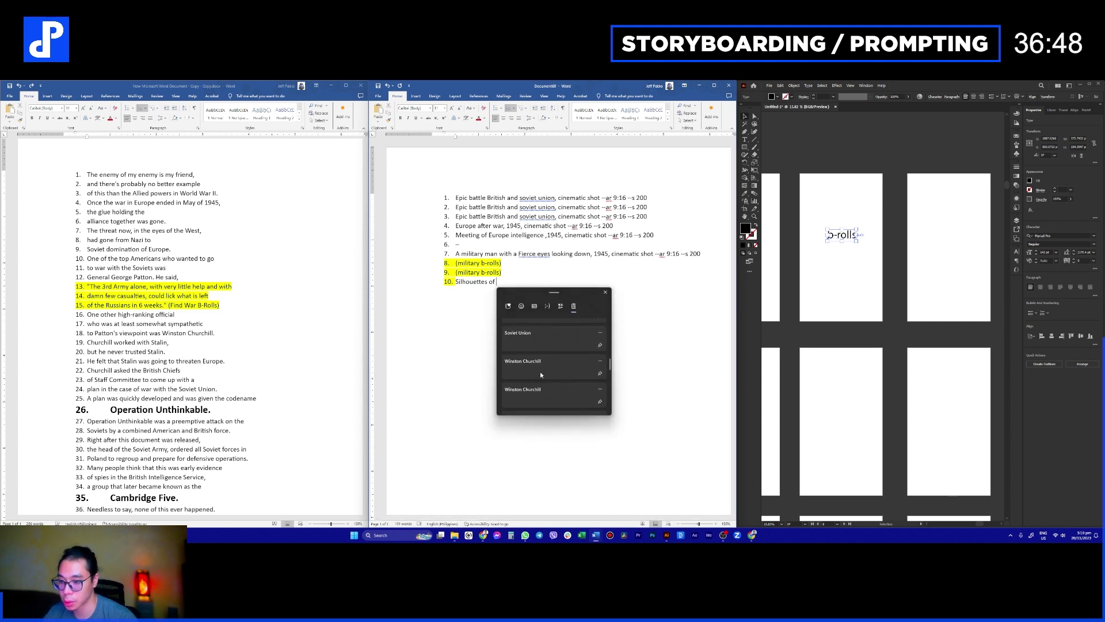
scroll(530, 371, down, 4)
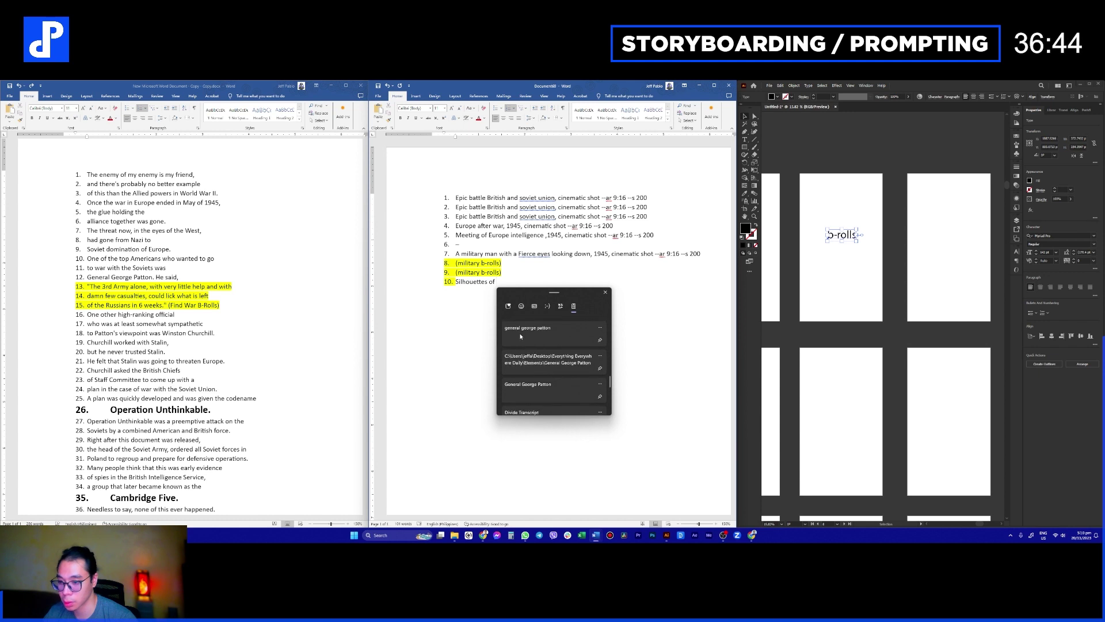
click(521, 339)
key(Return)
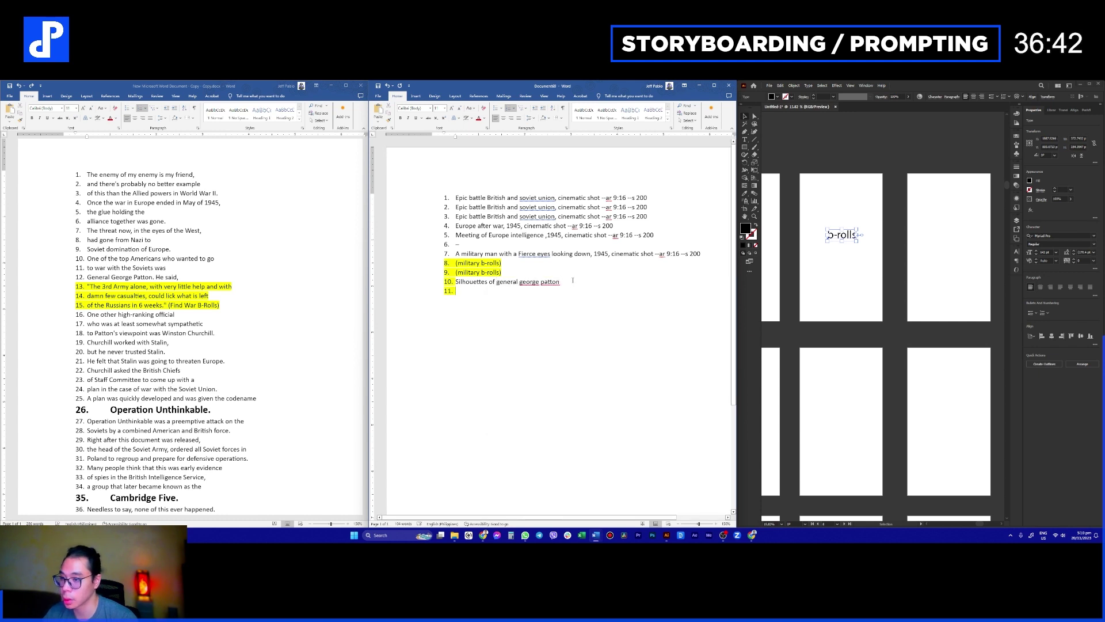
Step: Remove the yellow highlight from the whole of item 10, including its list number
drag(572, 285, 454, 282)
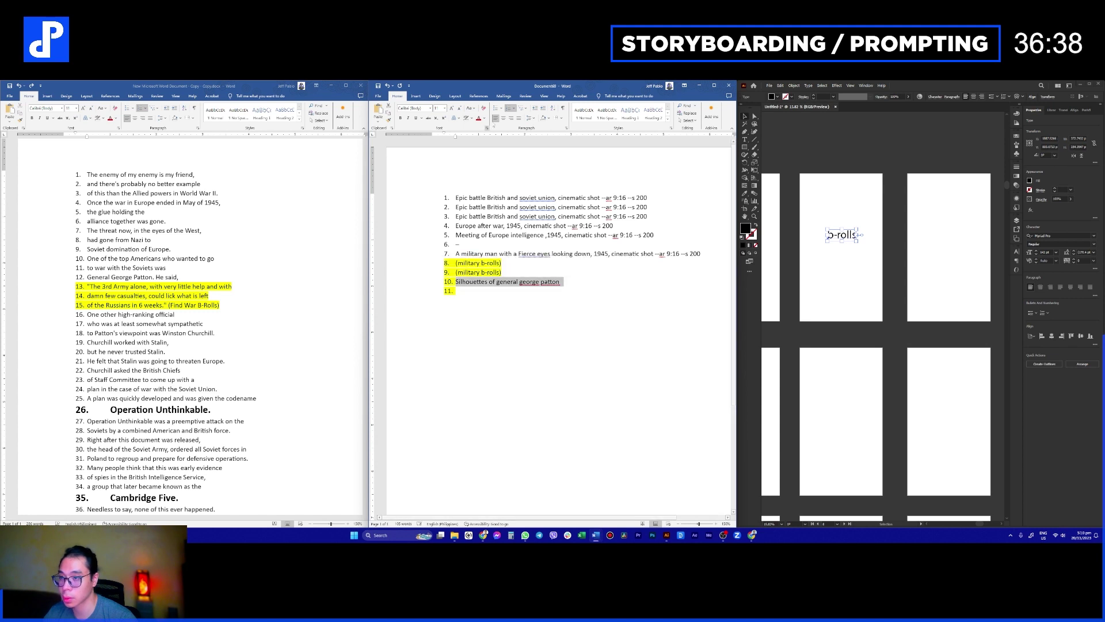
click(472, 118)
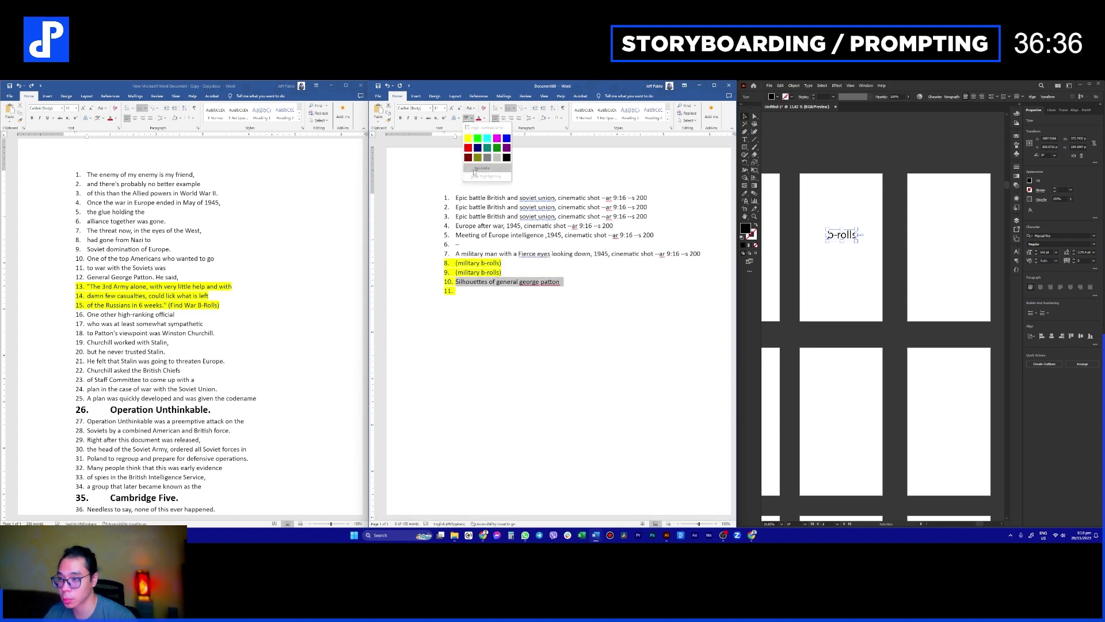
click(477, 169)
click(461, 290)
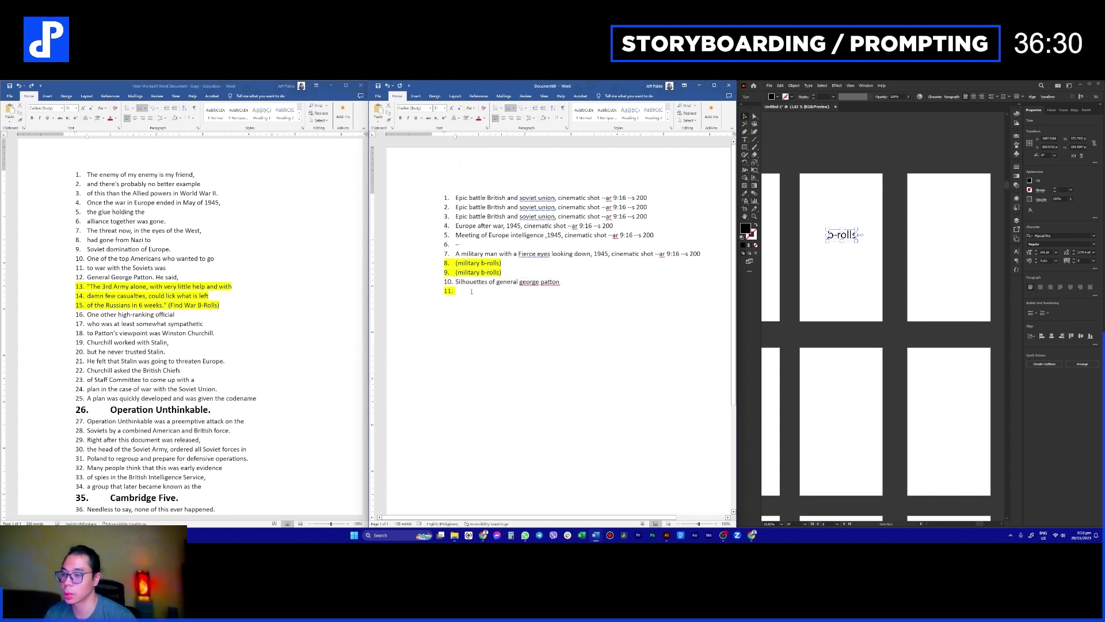
Step: Copy the text "Silhouettes of general george patton" from item 10 into item 11
drag(561, 282, 455, 282)
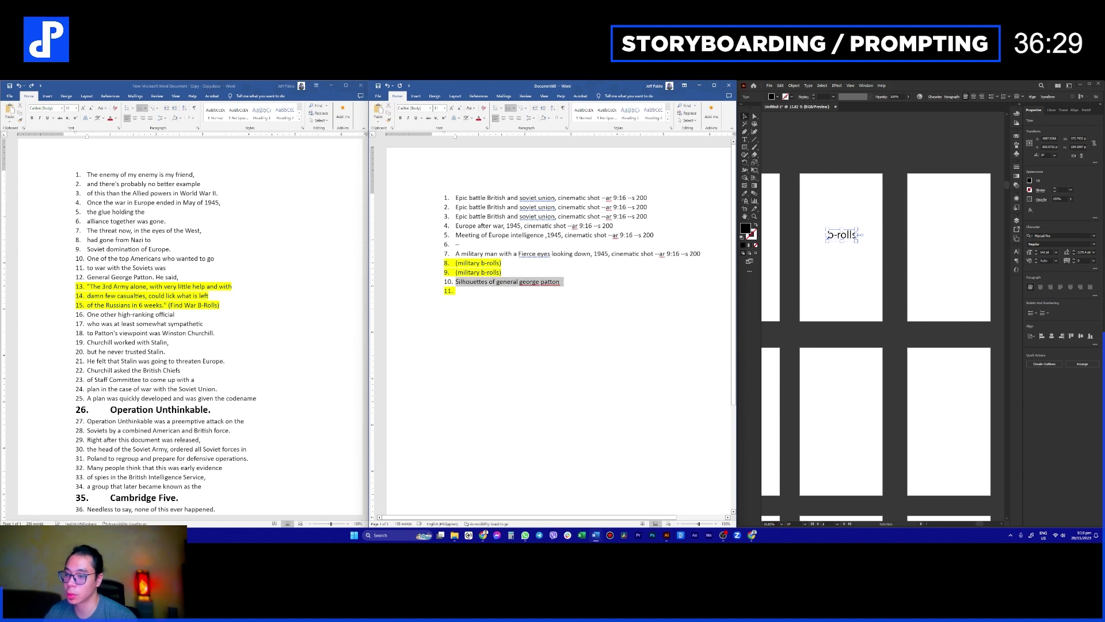
key(ctrl+c)
click(469, 290)
key(ctrl+v)
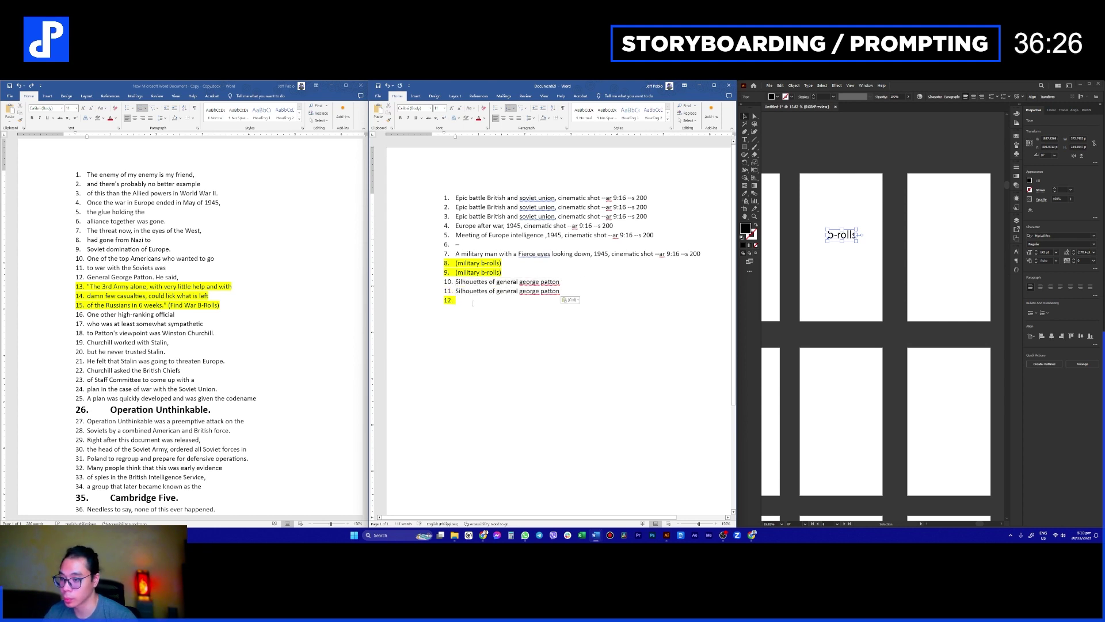
key(shift+Up)
click(473, 300)
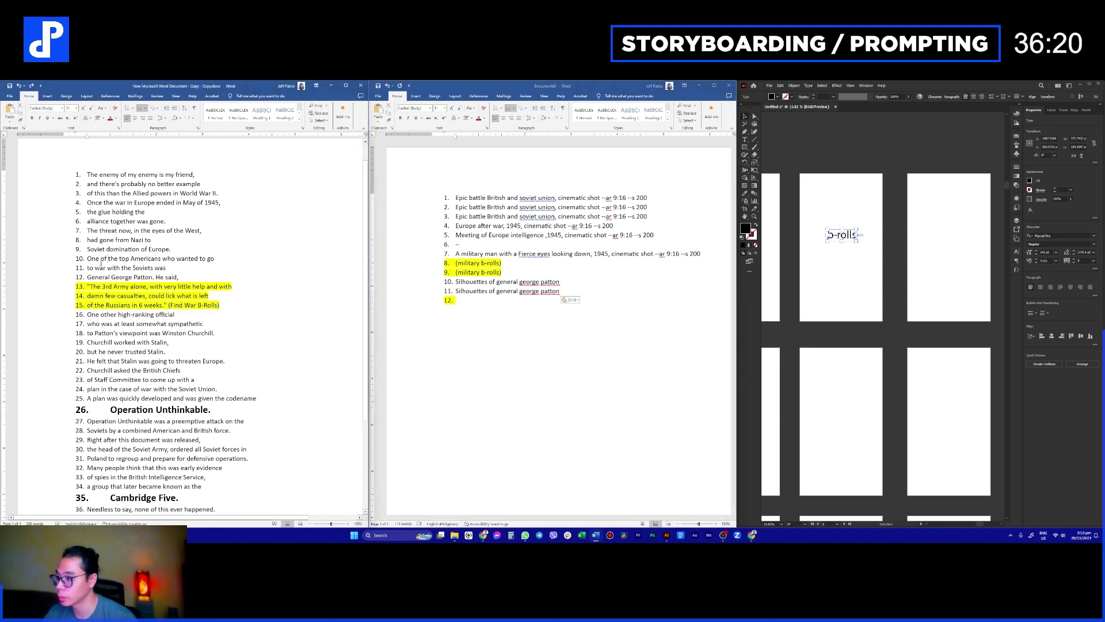
Step: In Illustrator, sketch a head-and-shoulders silhouette with the Paintbrush on the blank artboard beside the "b-rolls" one
click(938, 291)
drag(937, 291, 896, 278)
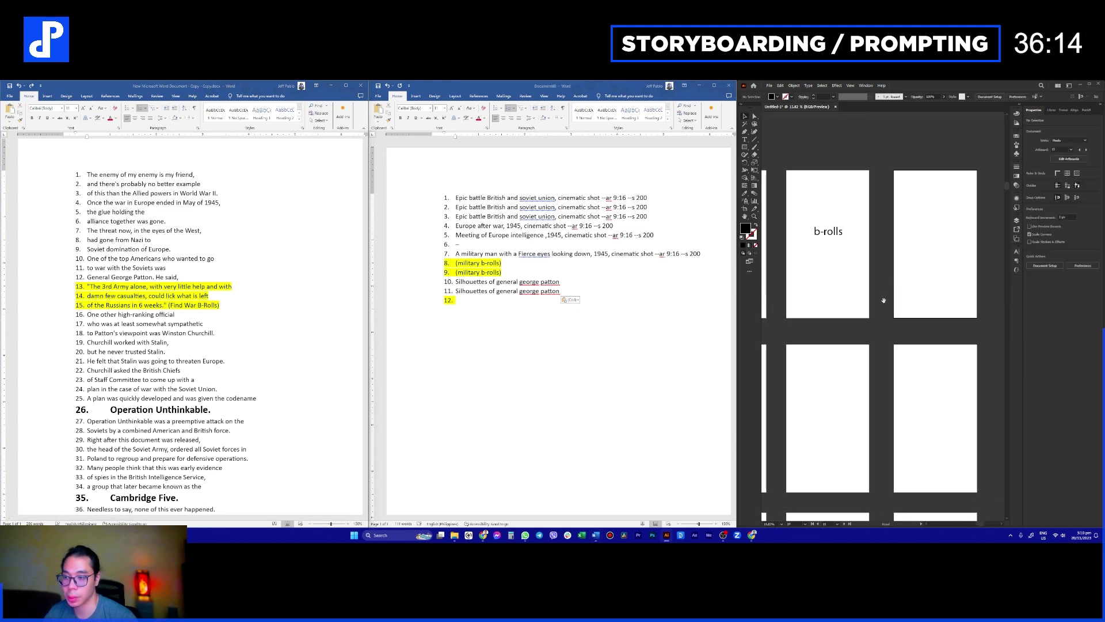
drag(889, 309, 803, 304)
key(b)
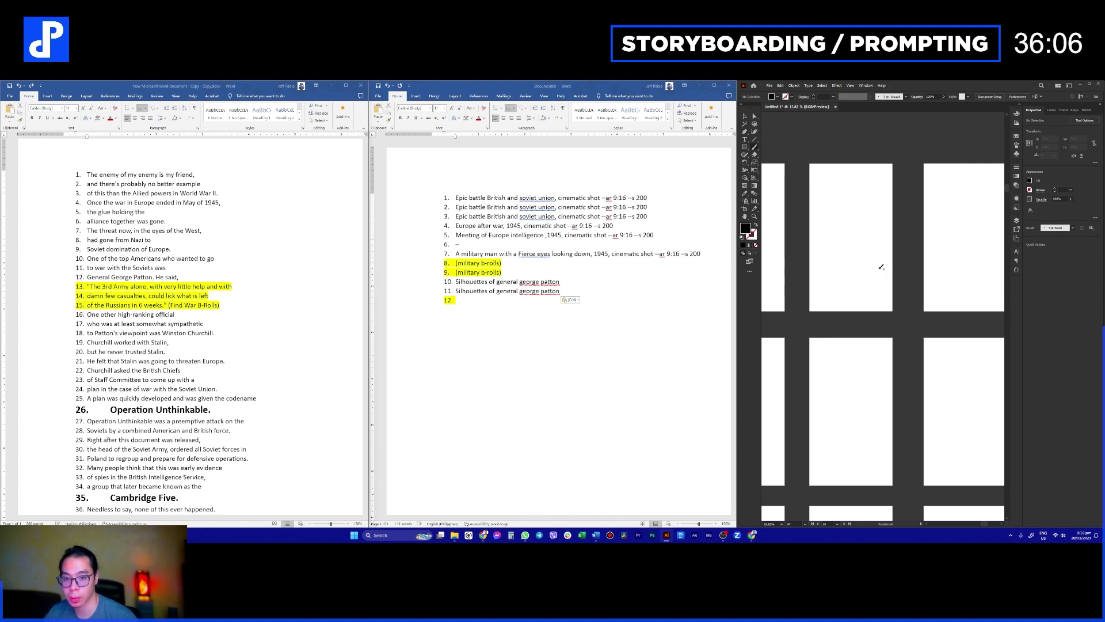
key(ctrl+z)
mouse_move(863, 214)
mouse_down()
mouse_move(864, 255)
mouse_move(863, 214)
mouse_move(824, 219)
mouse_move(835, 252)
mouse_move(809, 266)
mouse_move(800, 294)
mouse_move(808, 314)
mouse_move(867, 317)
mouse_up()
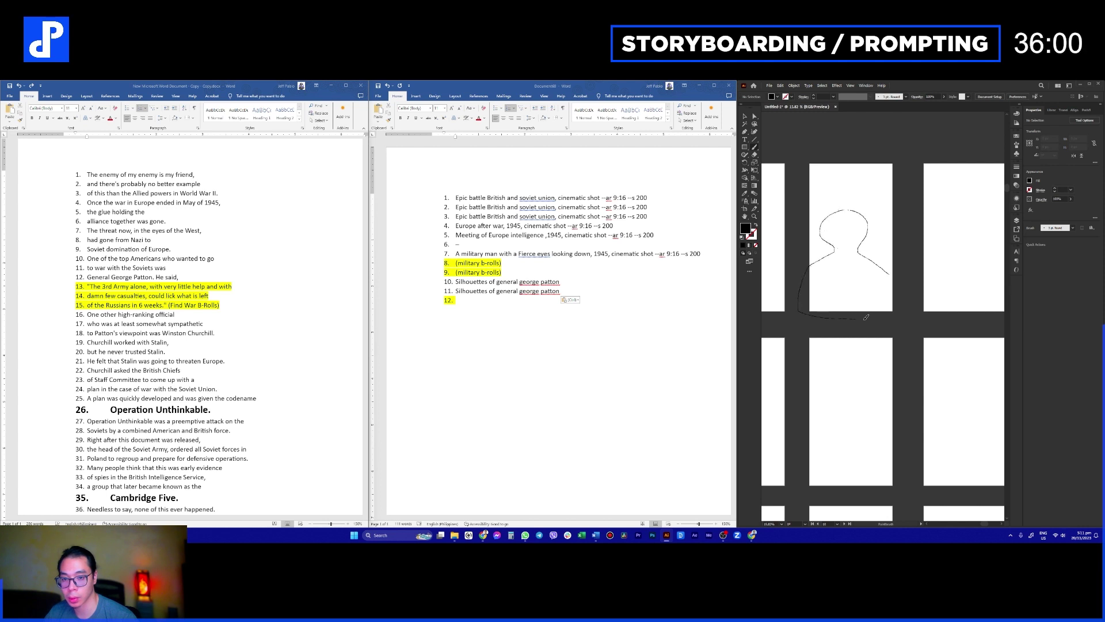
drag(896, 278, 899, 288)
Step: Duplicate the silhouette sketch onto the last artboard of the first row
drag(930, 246, 859, 242)
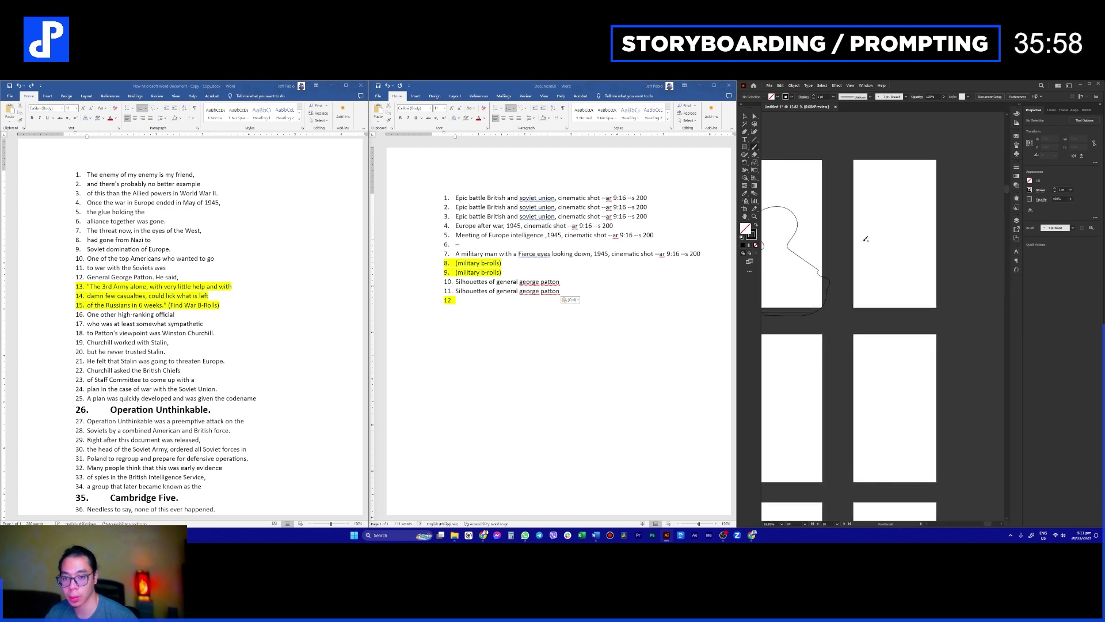
key(v)
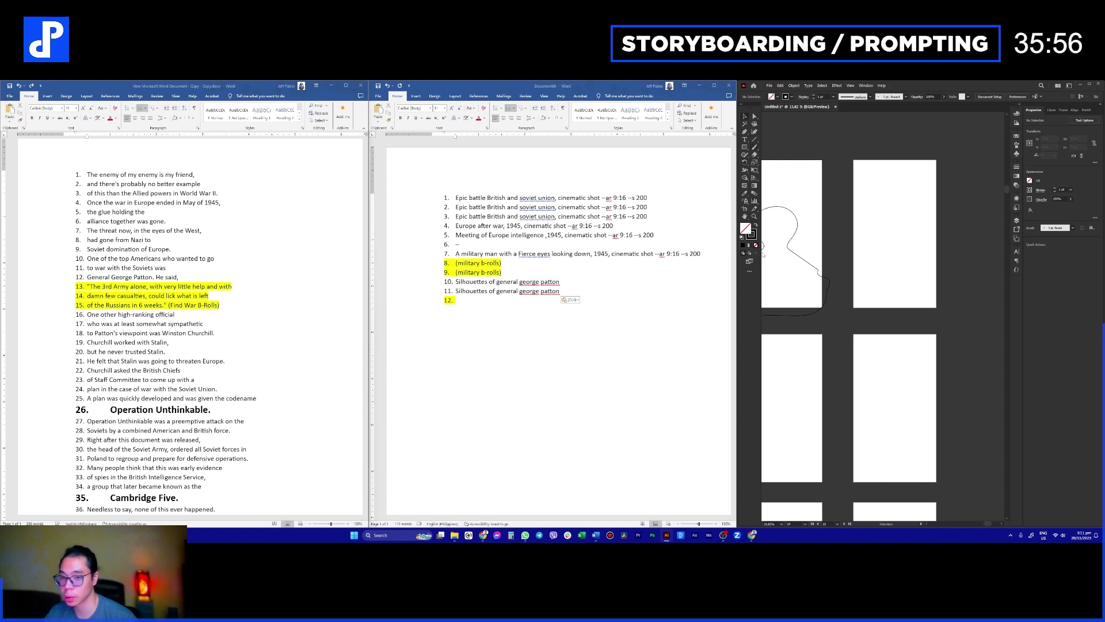
click(797, 226)
click(919, 264)
key(b)
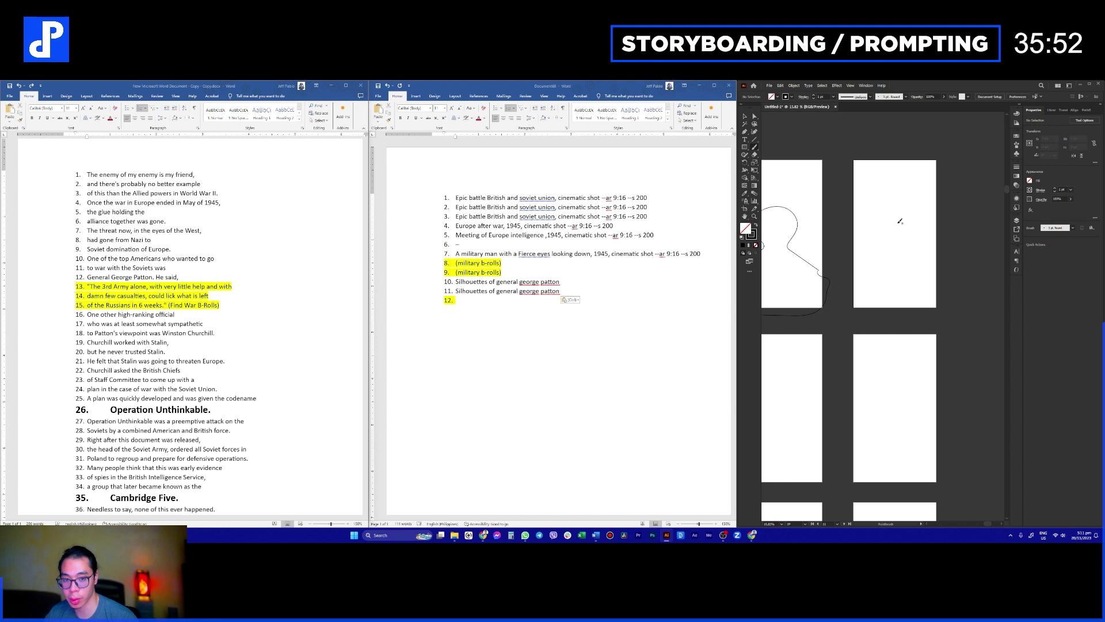
key(v)
click(813, 264)
drag(817, 264, 931, 265)
Step: Place another copy of the silhouette on the first artboard of the second row
key(z)
drag(941, 265, 854, 294)
key(v)
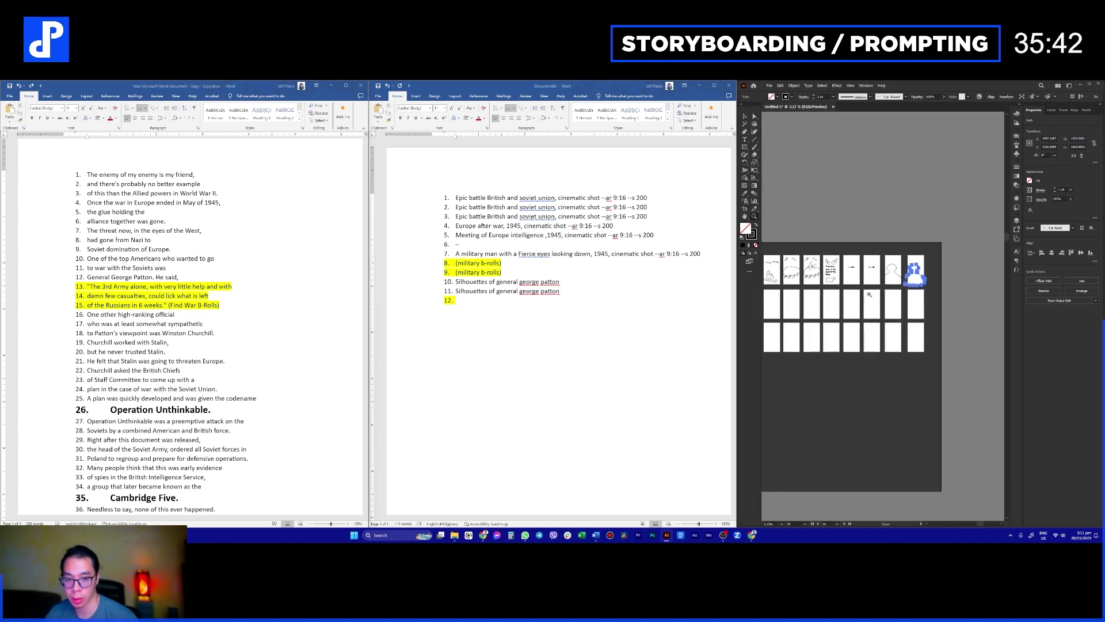
scroll(895, 298, up, 5)
key(ctrl+v)
drag(882, 313, 879, 296)
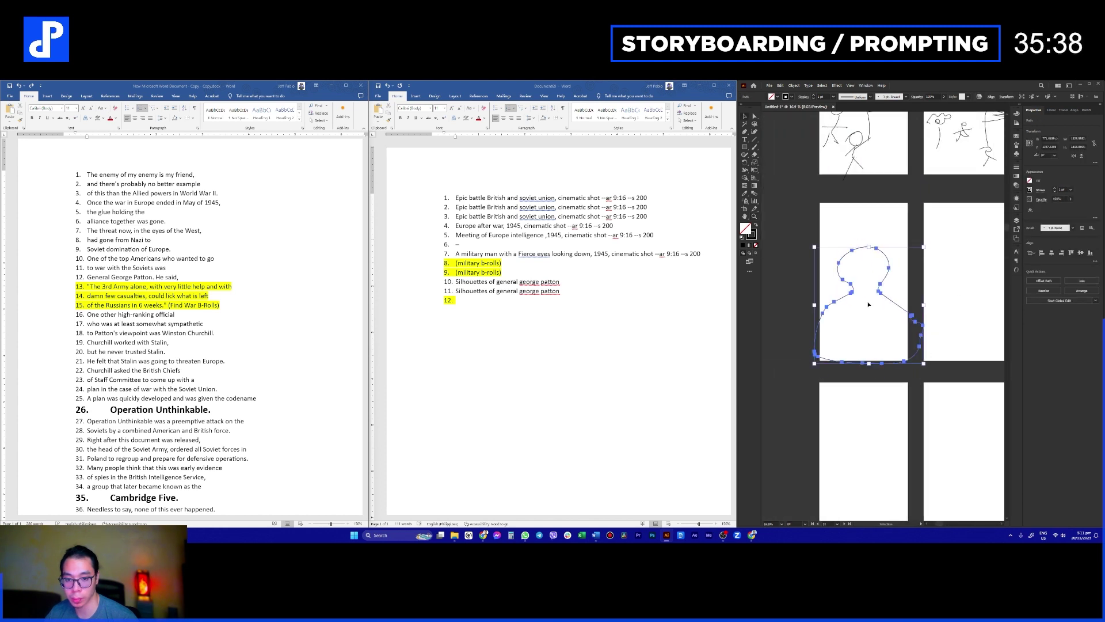
click(872, 301)
Step: Handwrite "Reveal Image" above the silhouette on the second row's first artboard
key(b)
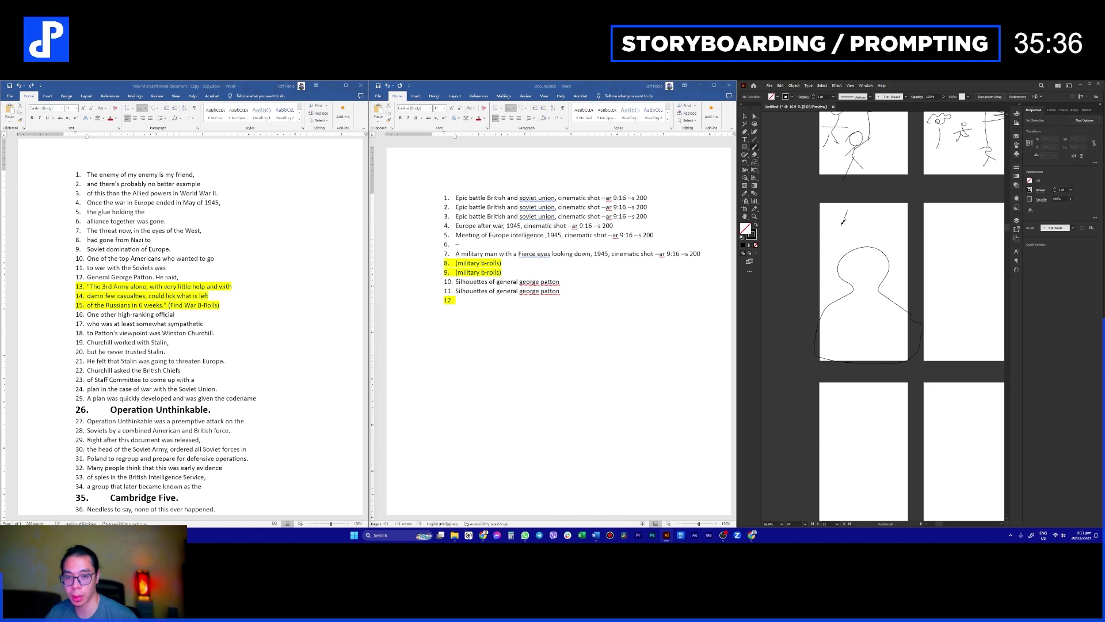
mouse_move(853, 218)
mouse_down()
mouse_move(898, 207)
mouse_move(884, 233)
mouse_move(877, 249)
mouse_up()
key(v)
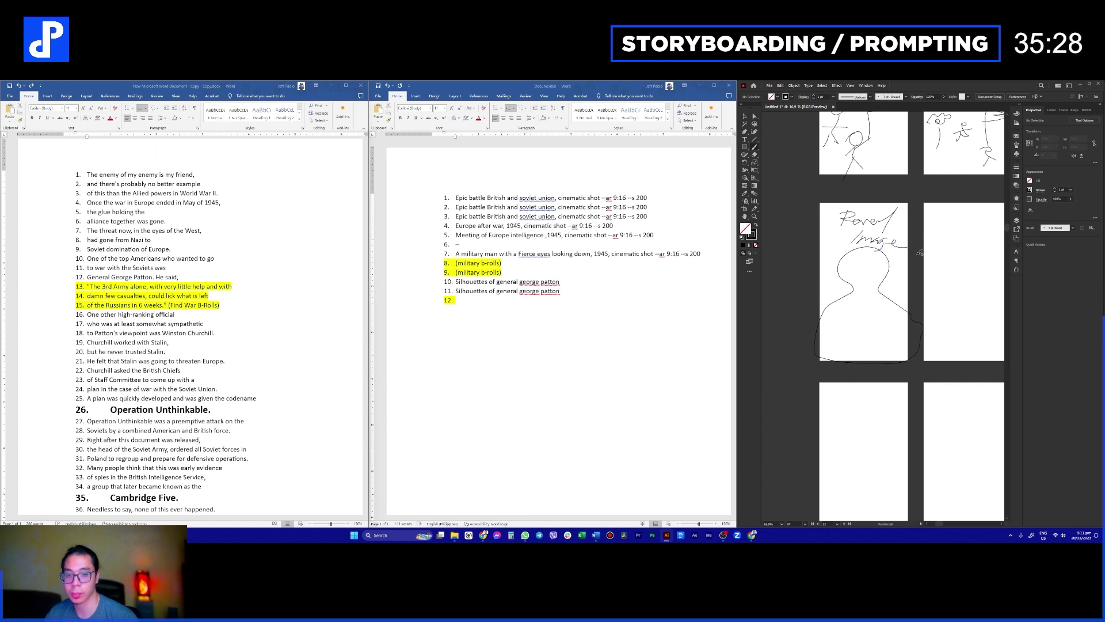
drag(918, 271, 852, 268)
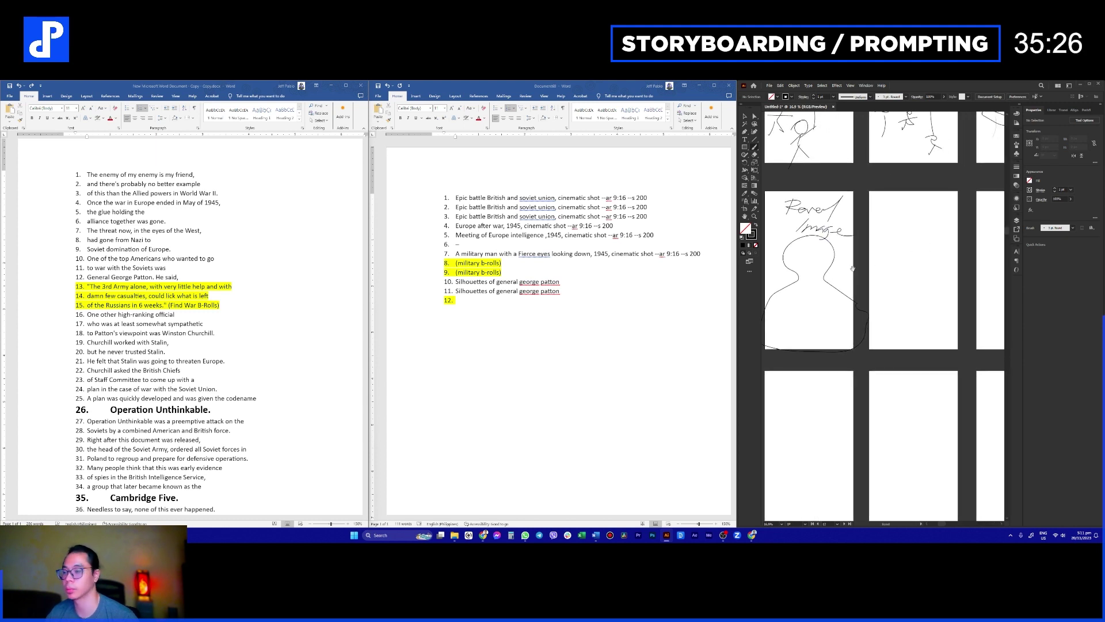
Step: In Word, fill items 12 and 13 of the prompt list with "Silhouettes of general george patton"
click(486, 306)
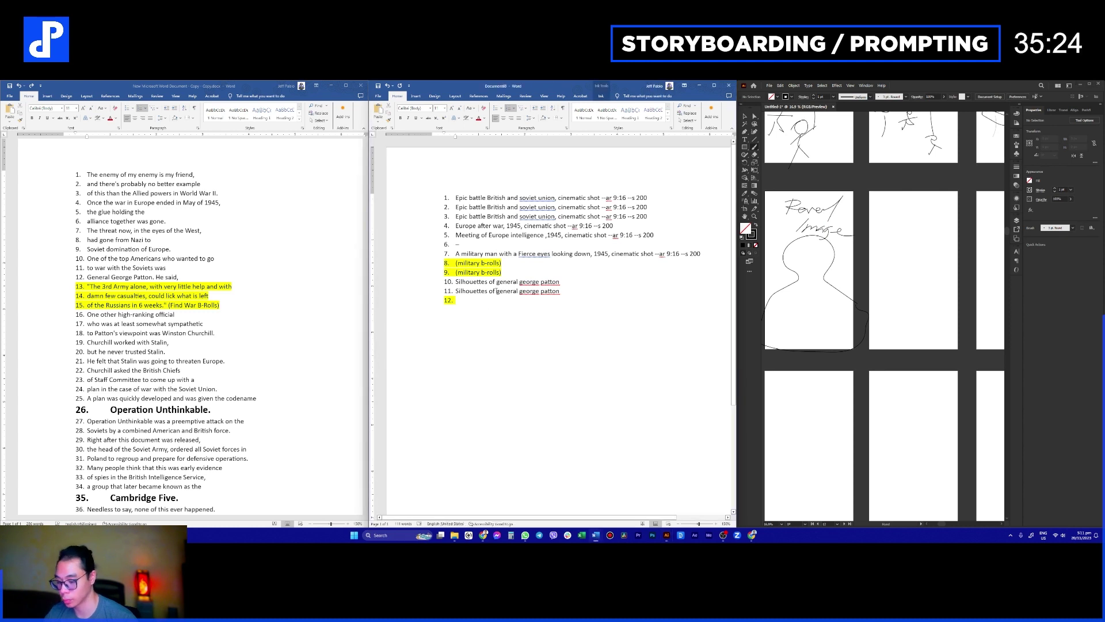
key(ctrl+v)
key(ctrl+z)
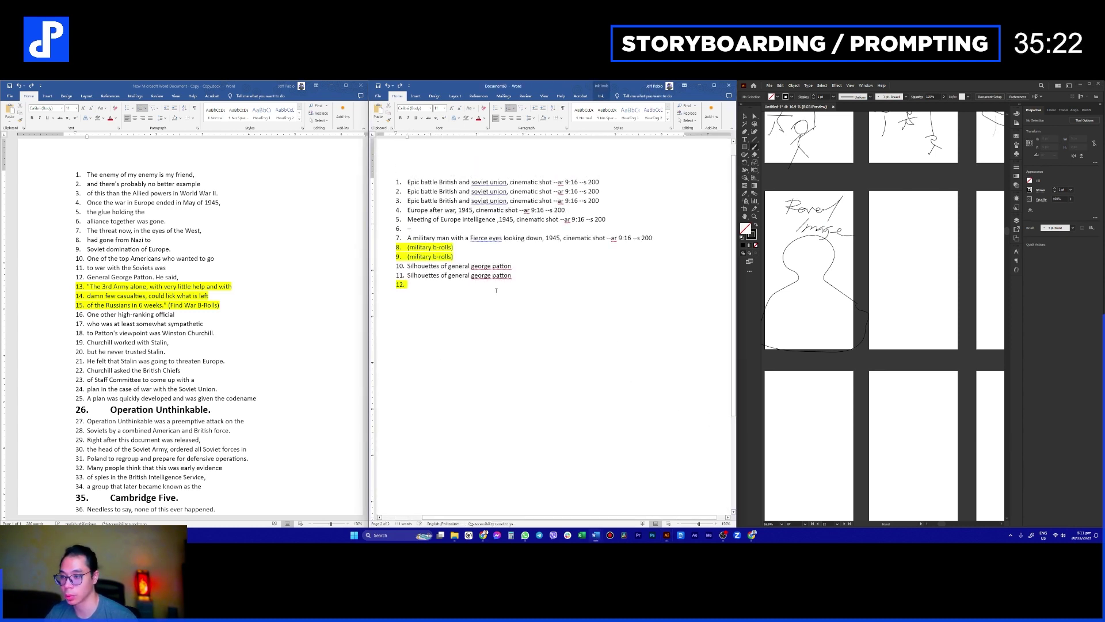
key(super+v)
click(460, 371)
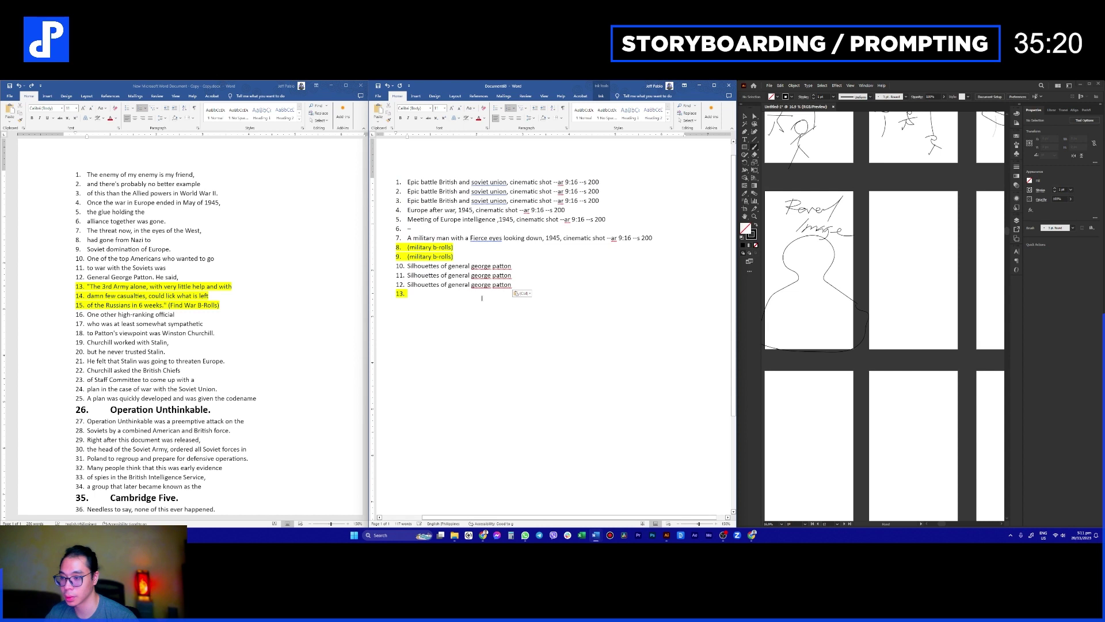
drag(512, 284, 406, 284)
key(ctrl+c)
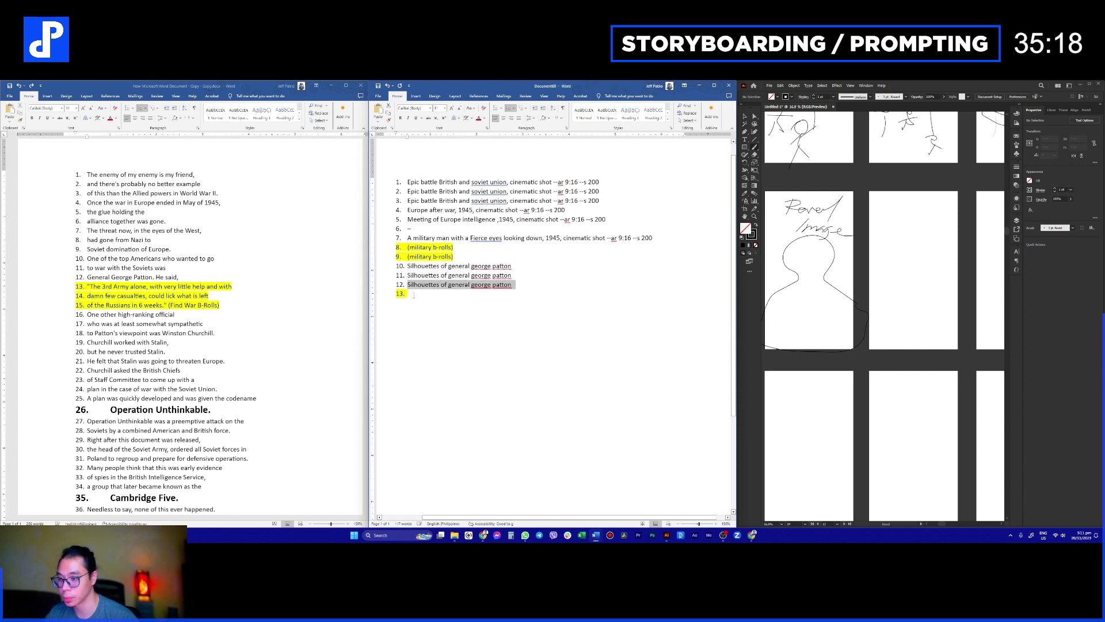
click(438, 294)
key(ctrl+v)
key(Left)
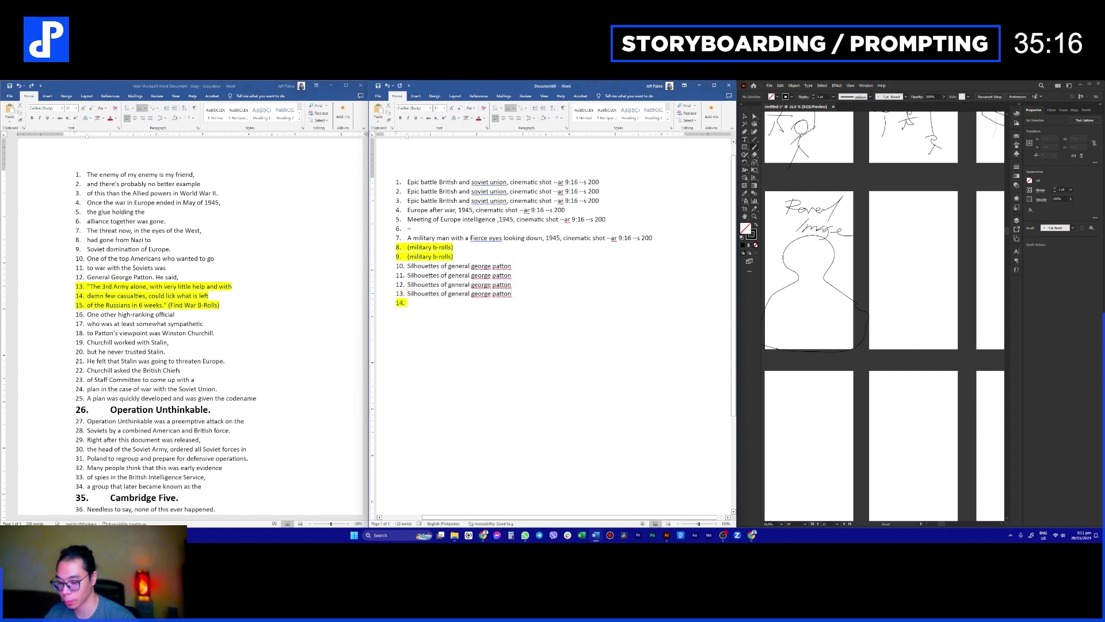
Step: Append "(reveal image)" to the end of item 13
text(reveal)
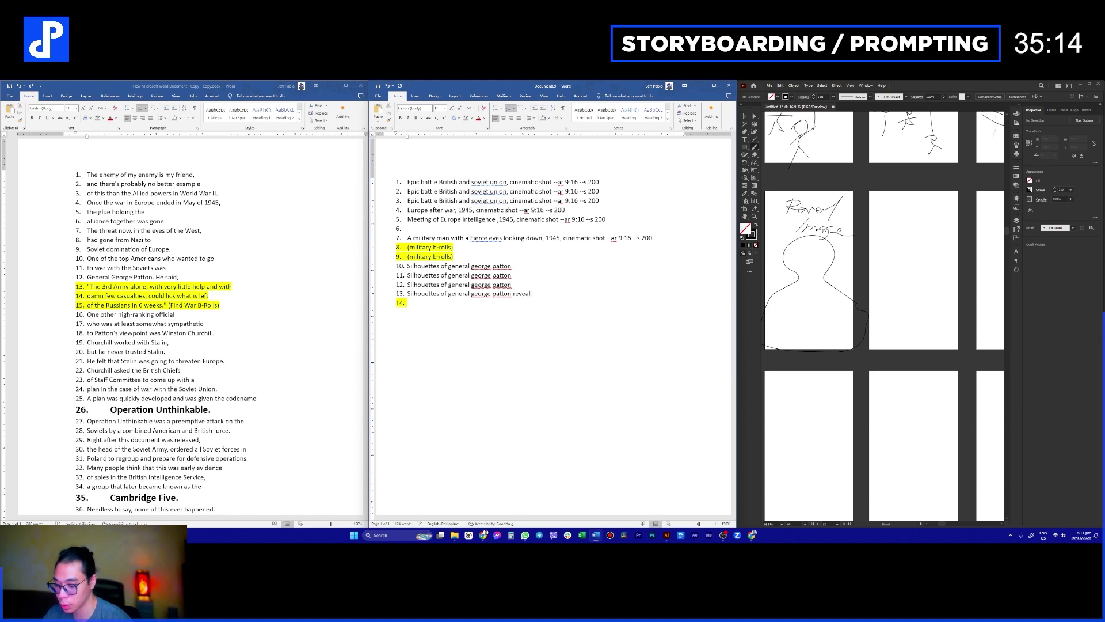
text( imagi)
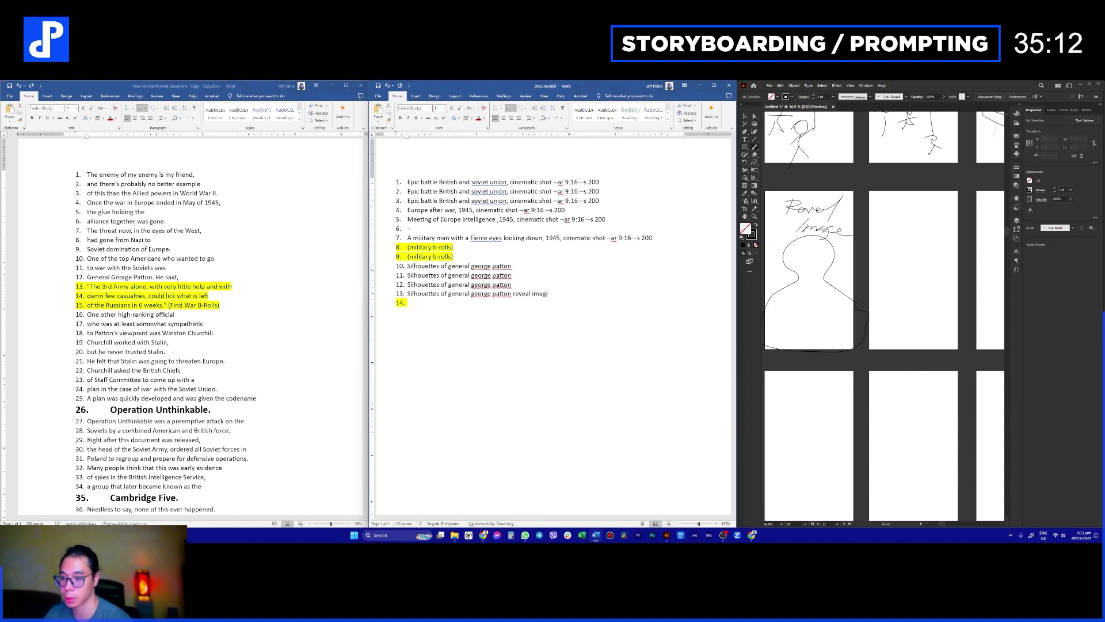
key(BackSpace)
text(e)
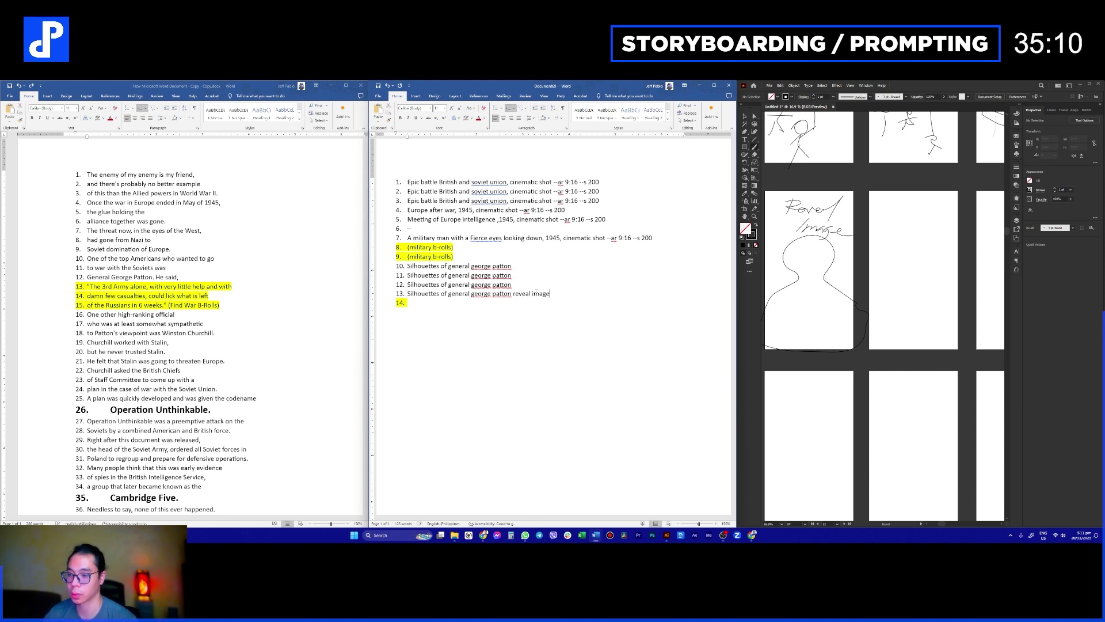
text())
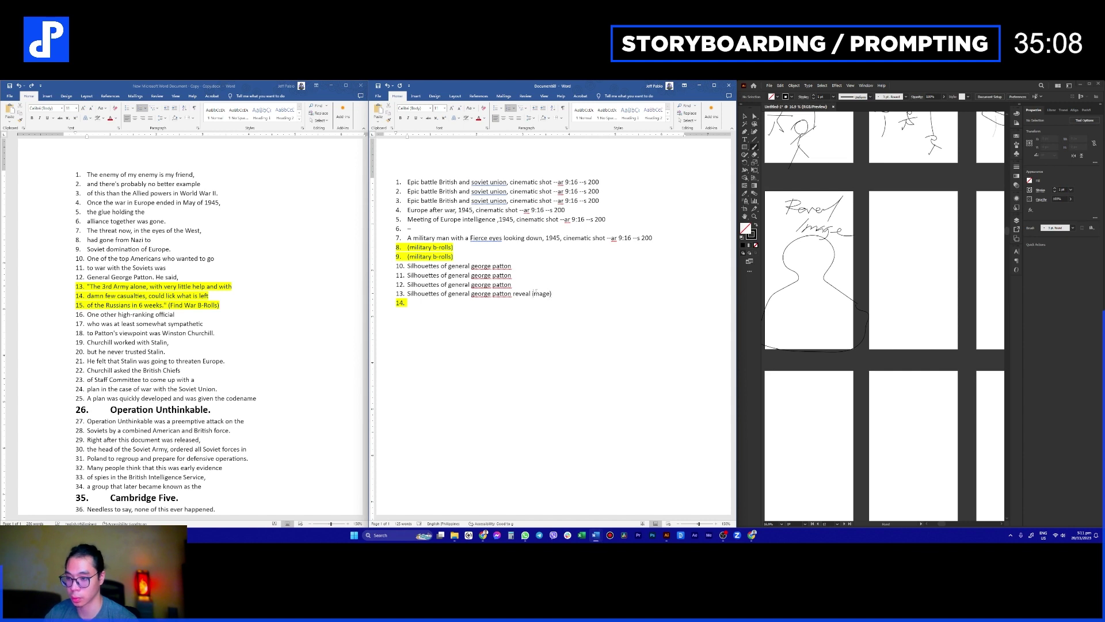
text(()
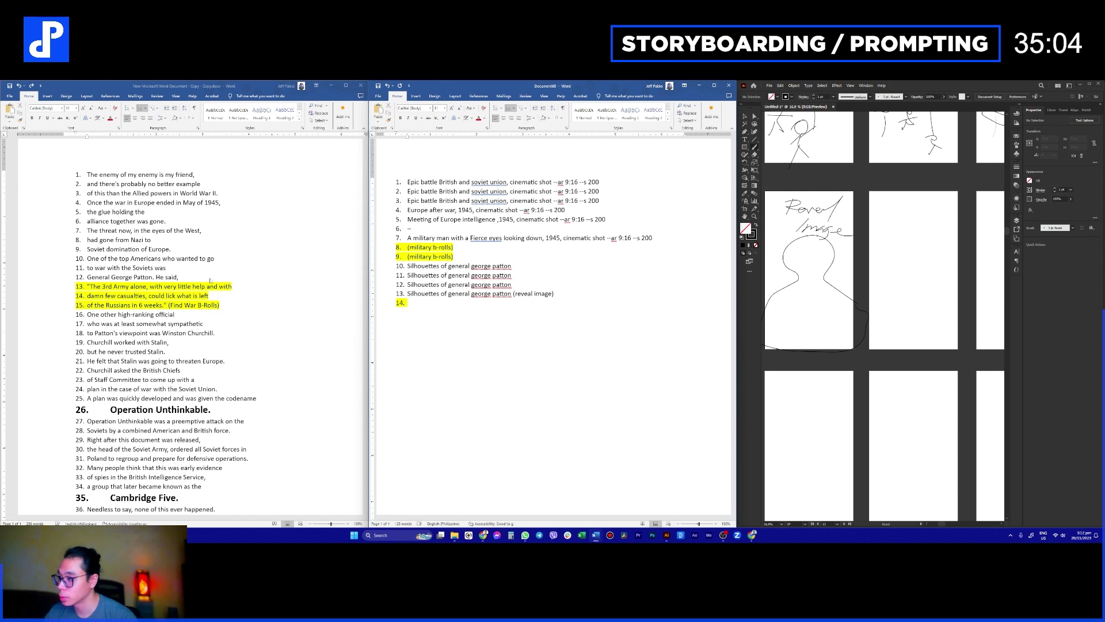
Step: Check the script lines, then move "(reveal image)" from item 13 to the end of item 12 and discard item 13's text
click(104, 267)
click(82, 268)
click(82, 268)
click(110, 287)
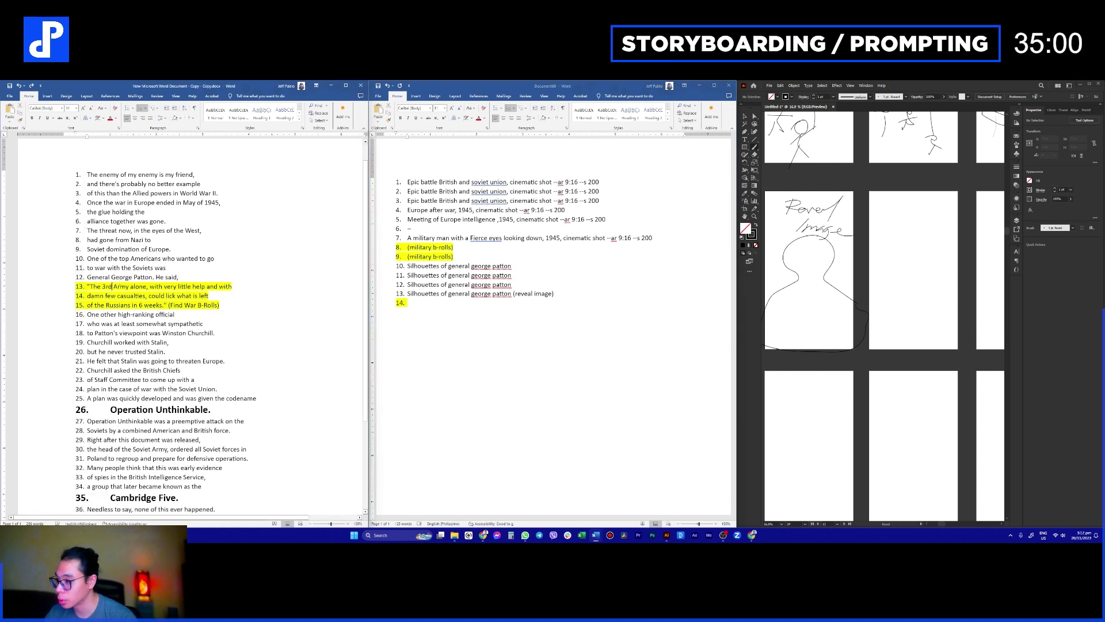
click(518, 374)
drag(554, 293, 415, 296)
key(ctrl+x)
click(512, 284)
key(ctrl+v)
key(BackSpace)
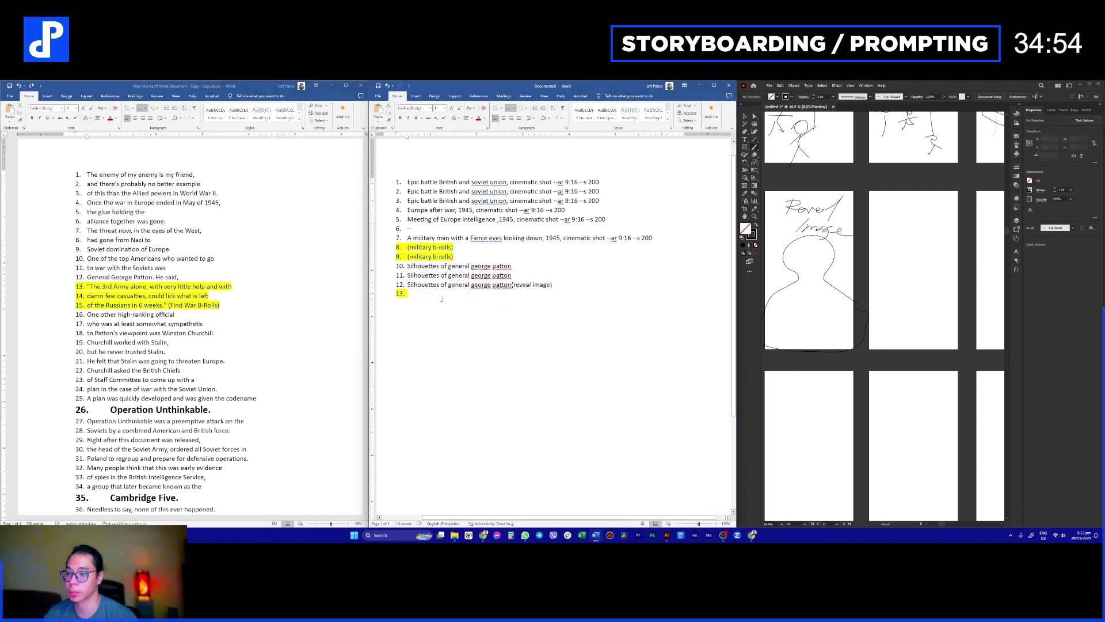
Step: Add a text label "1" in white beneath the first artboard
click(839, 307)
scroll(839, 306, down, 2)
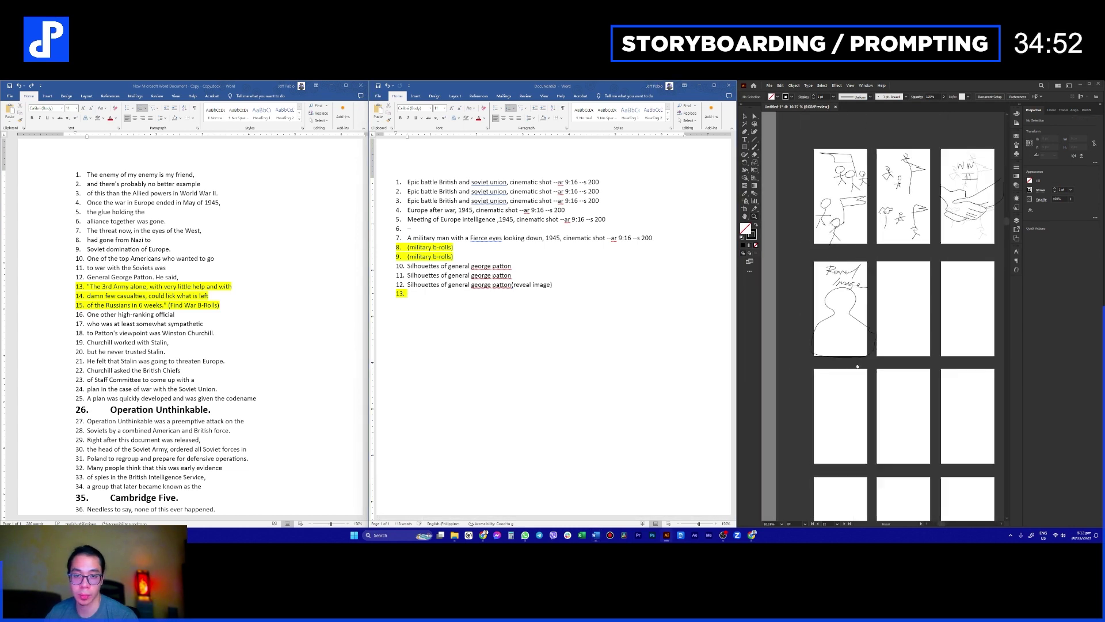
scroll(842, 307, up, 1)
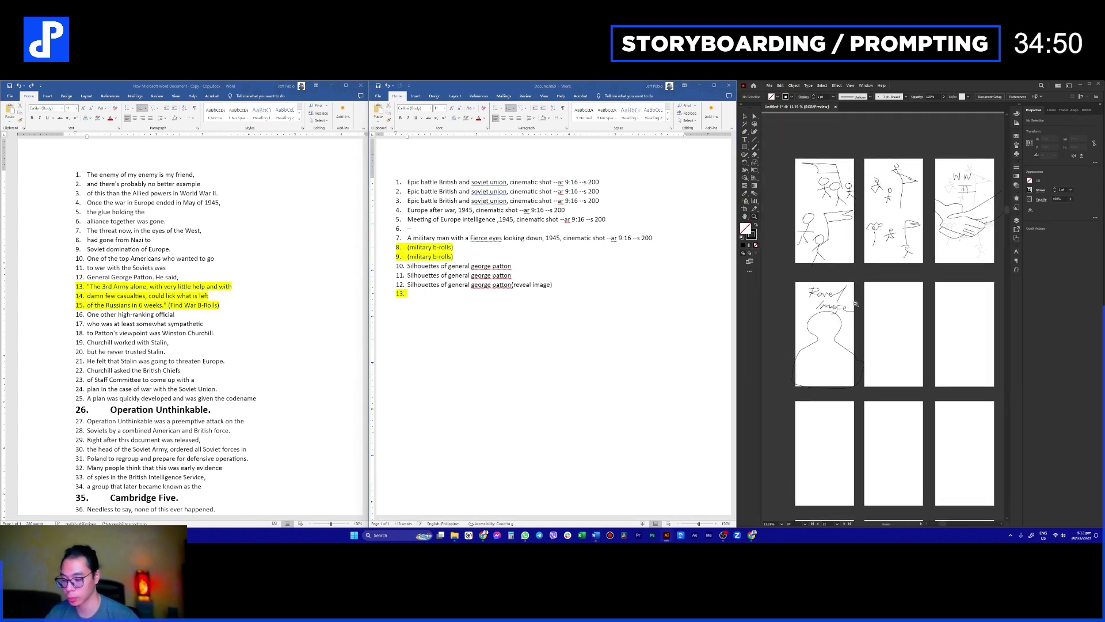
key(t)
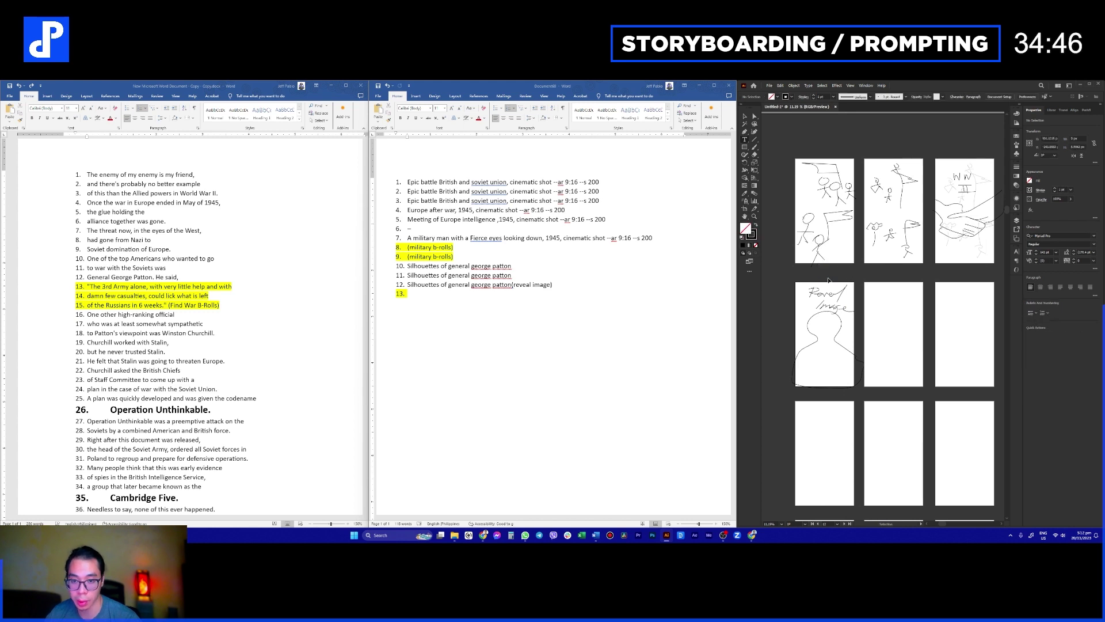
click(827, 271)
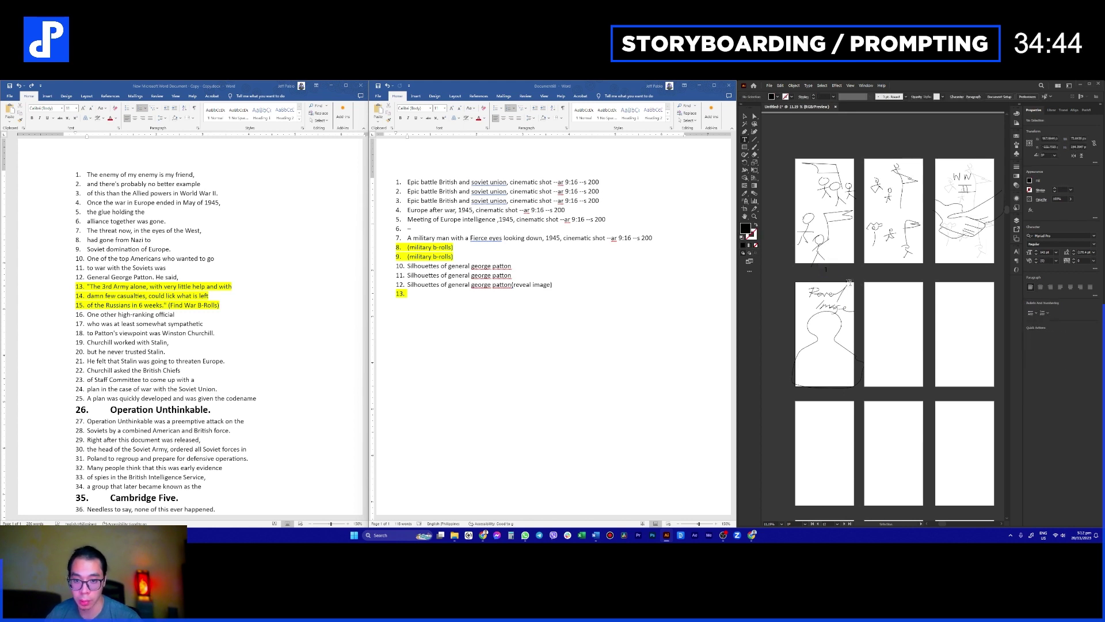
key(Escape)
double_click(745, 229)
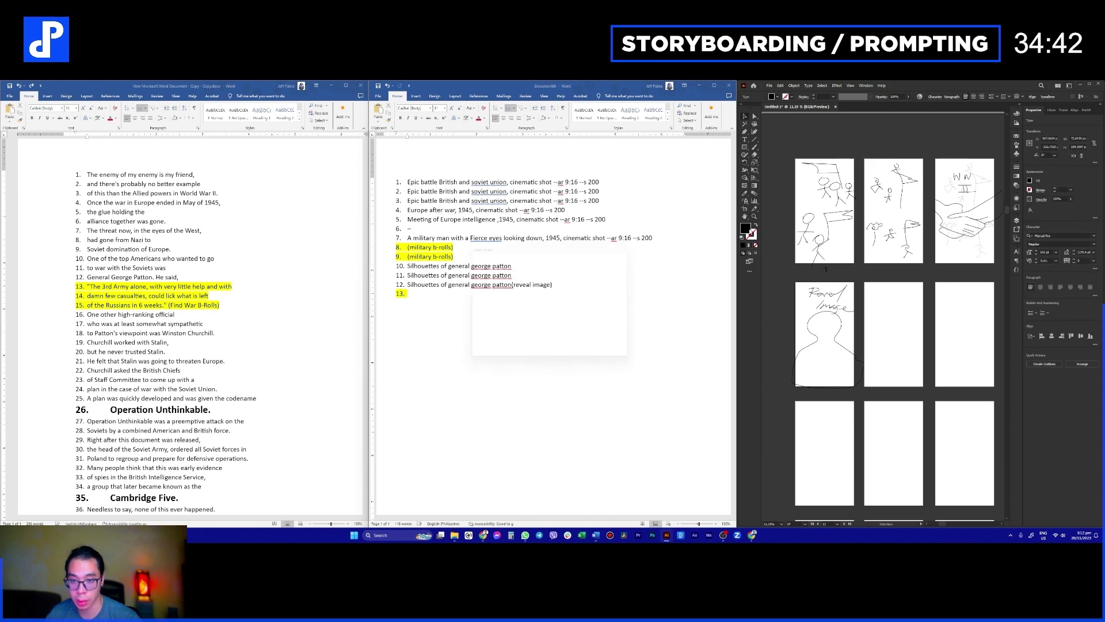
click(514, 345)
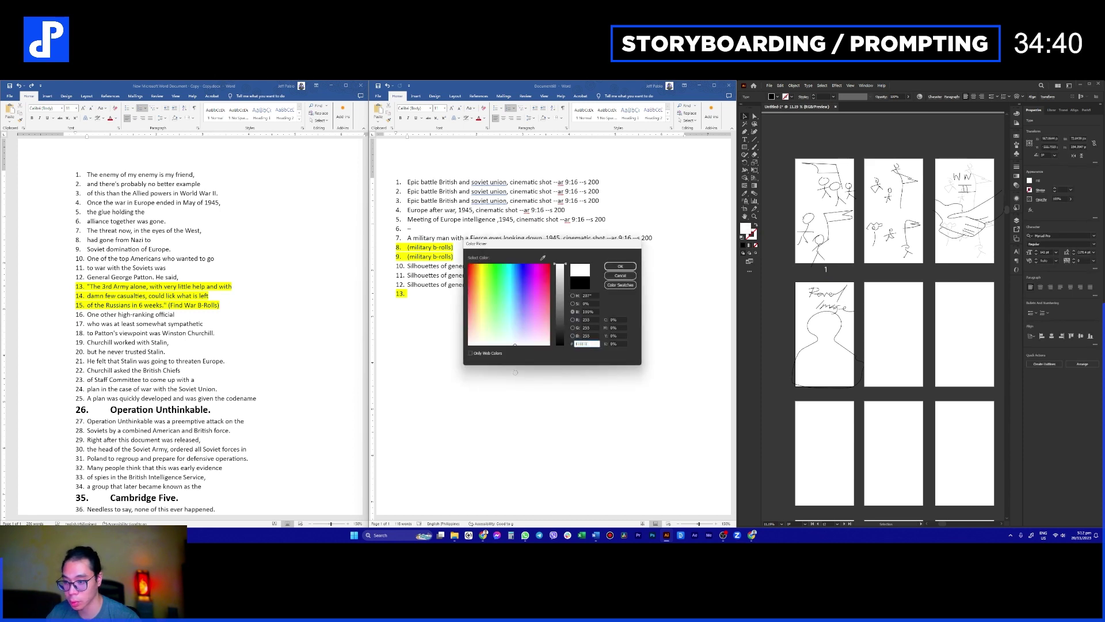
click(620, 266)
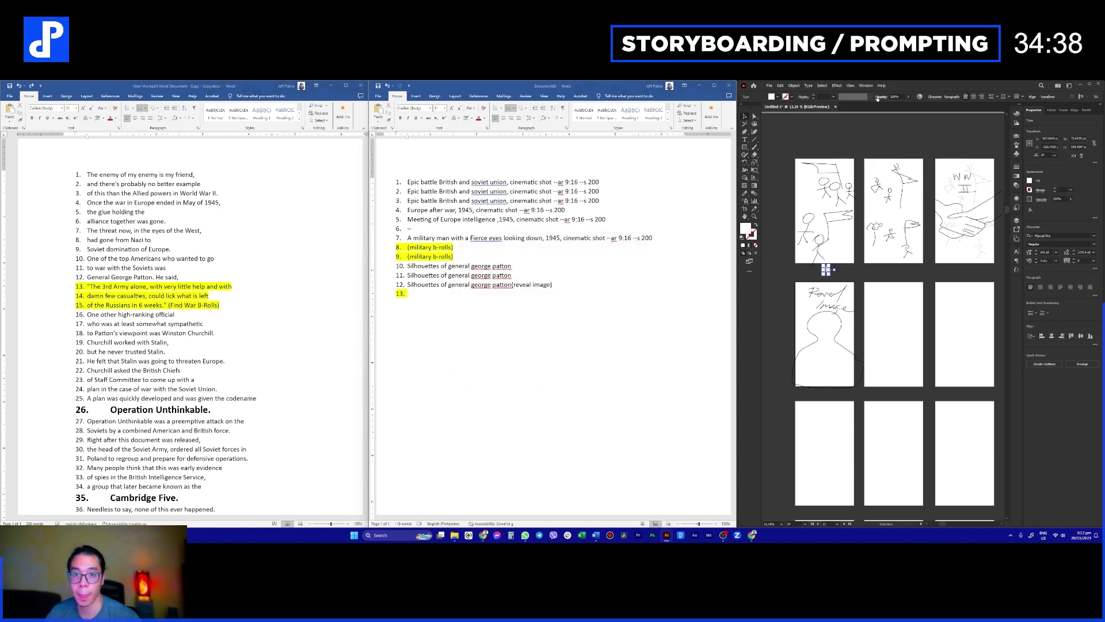
click(822, 96)
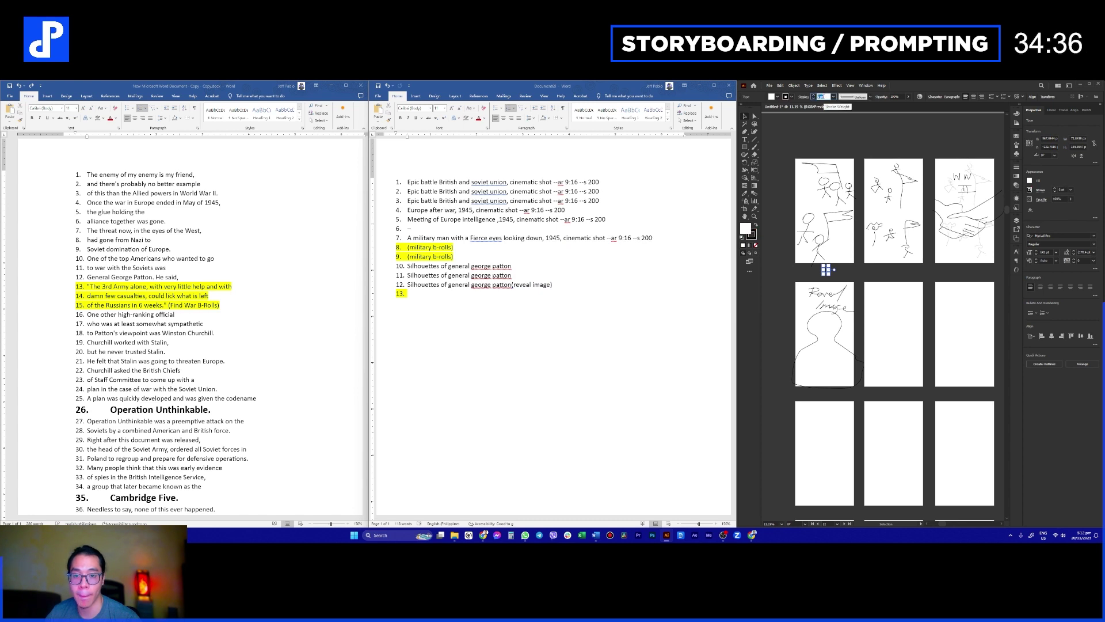
click(833, 97)
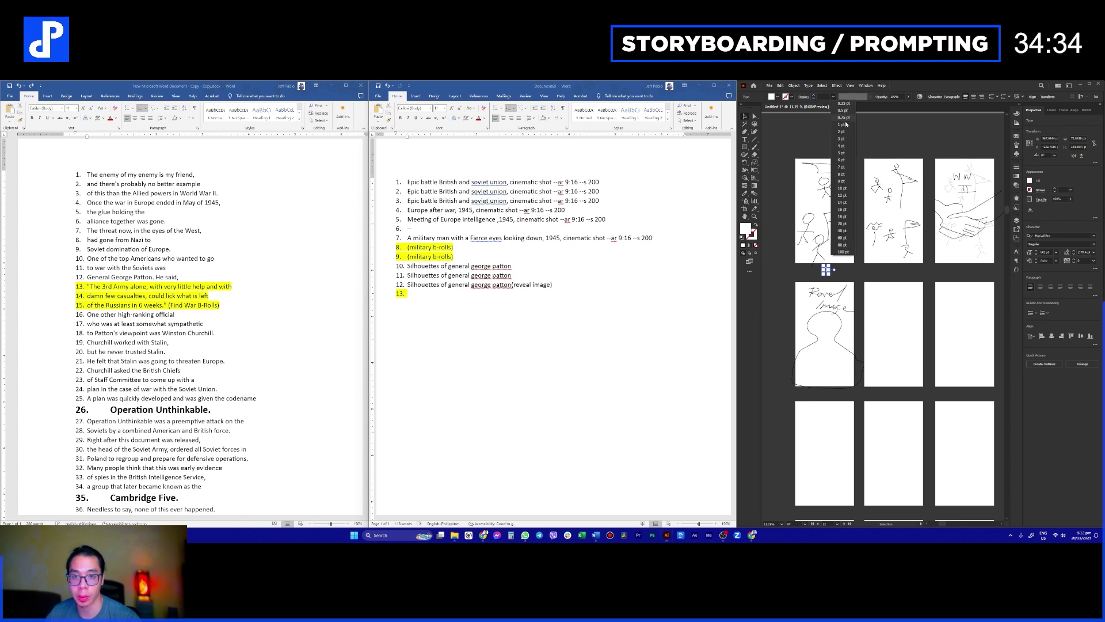
click(834, 98)
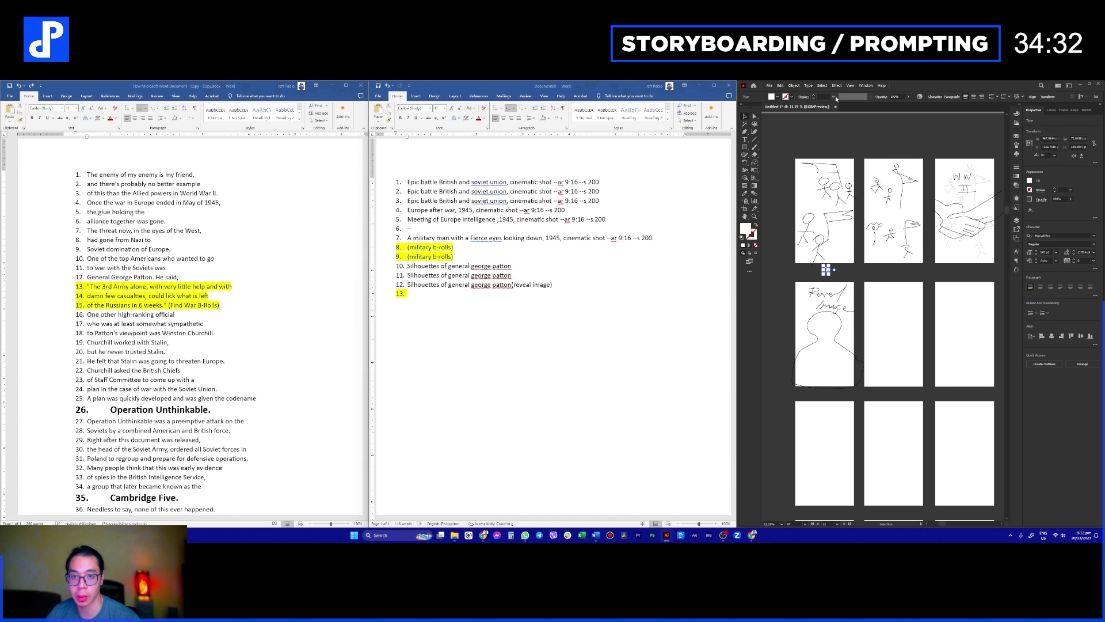
click(836, 101)
Step: Set the "1" label to a bold semi-extended style and enlarge its text beneath the first artboard
click(921, 85)
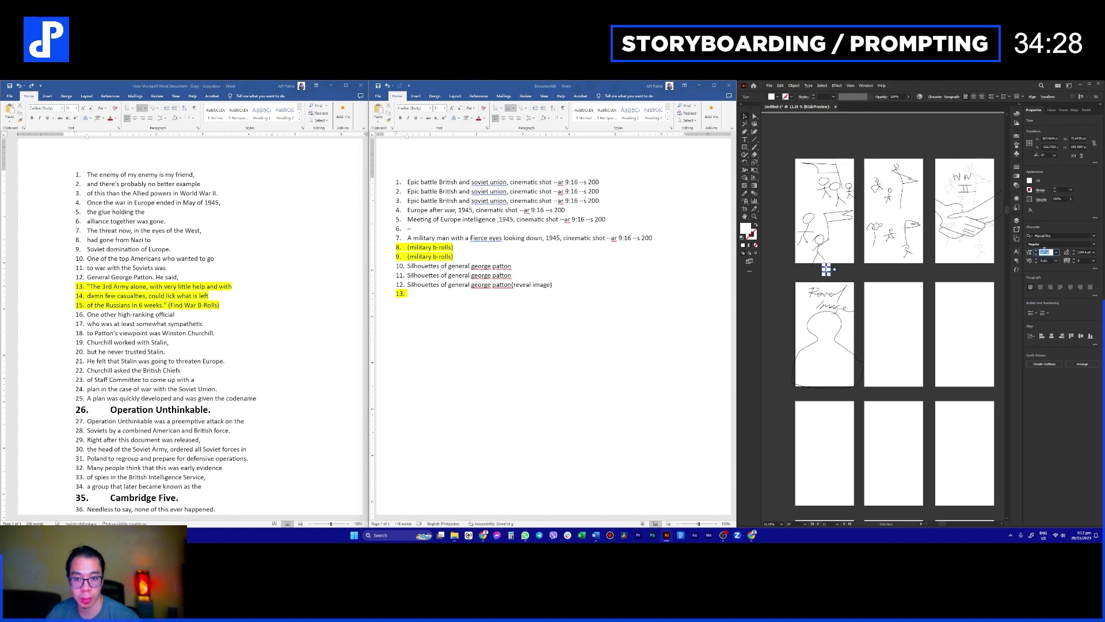
click(1094, 245)
click(1079, 259)
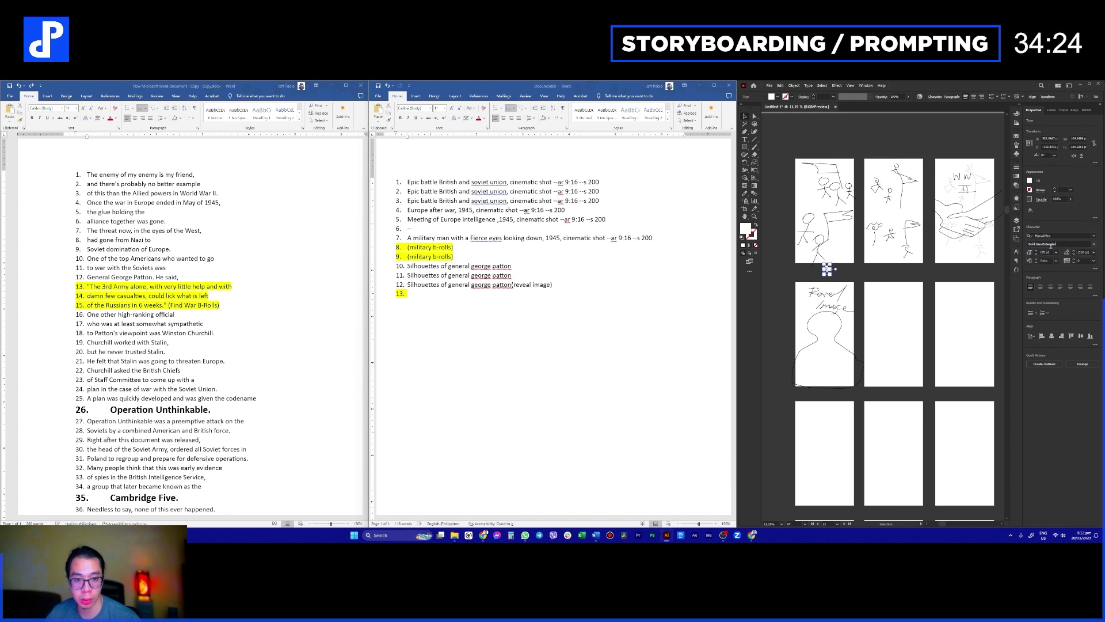
scroll(1045, 252, up, 2)
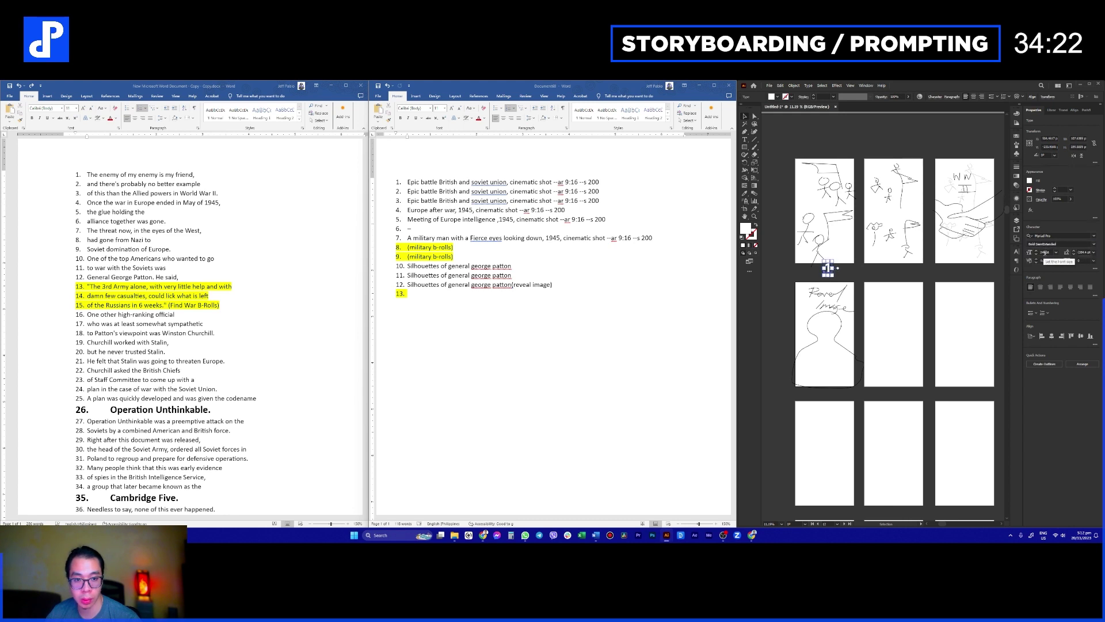
click(856, 161)
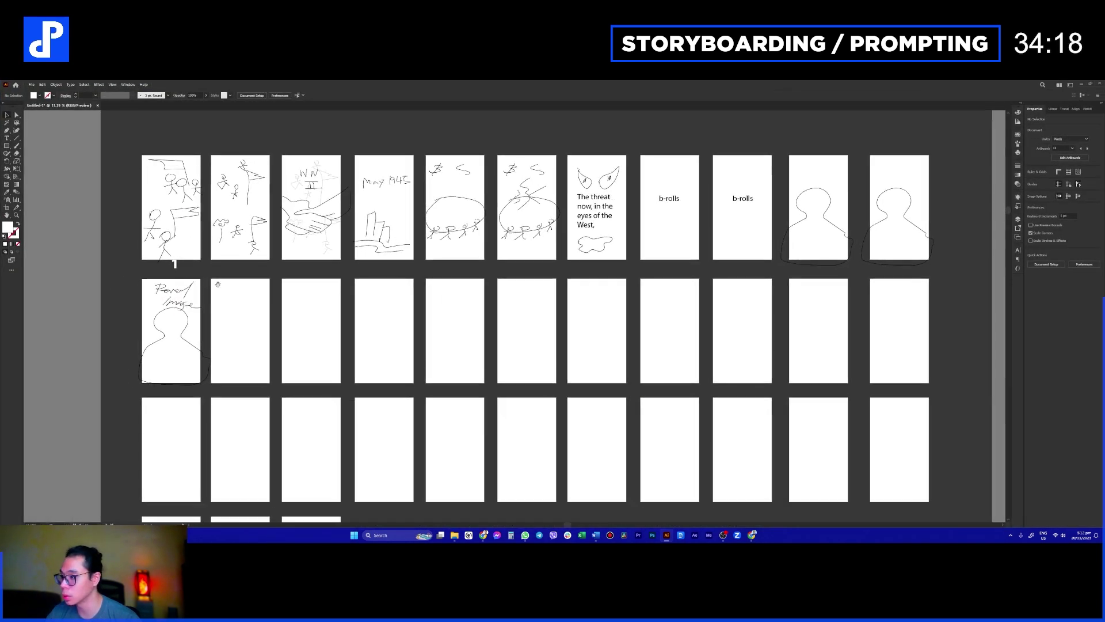
Step: Duplicate the "1" label at even spacing along the first row until there are eleven copies
scroll(215, 278, up, 3)
scroll(192, 264, up, 2)
drag(181, 262, 290, 268)
key(ctrl+d)
key(ctrl+d)
key(ctrl+d)
key(ctrl+d)
key(ctrl+d)
key(ctrl+d)
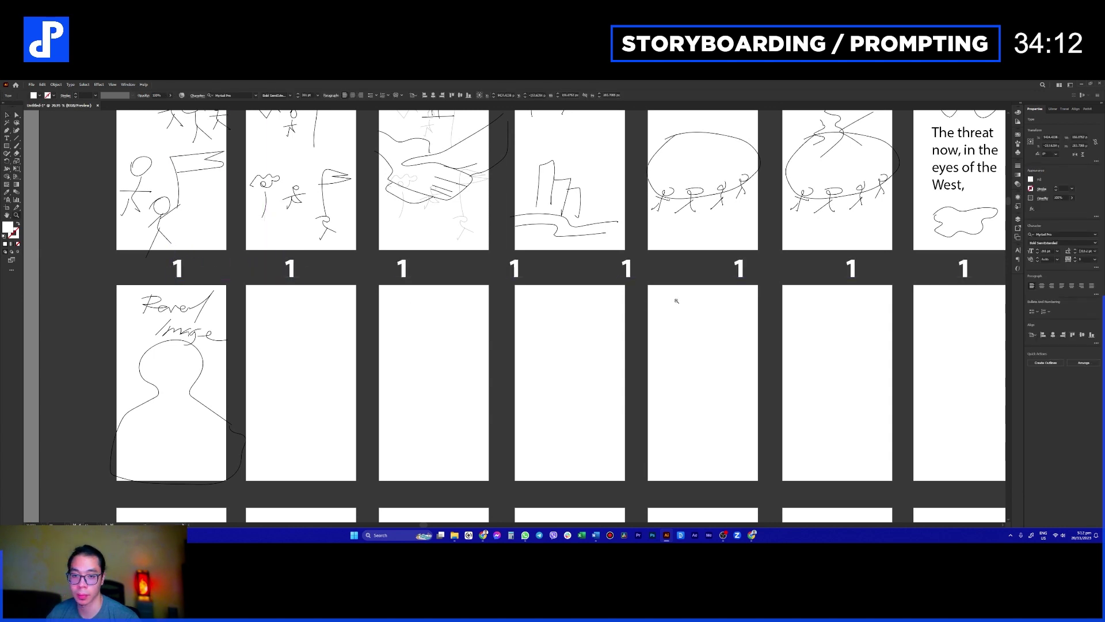
scroll(677, 301, down, 4)
key(ctrl+d)
key(ctrl+d)
key(ctrl+d)
key(ctrl+d)
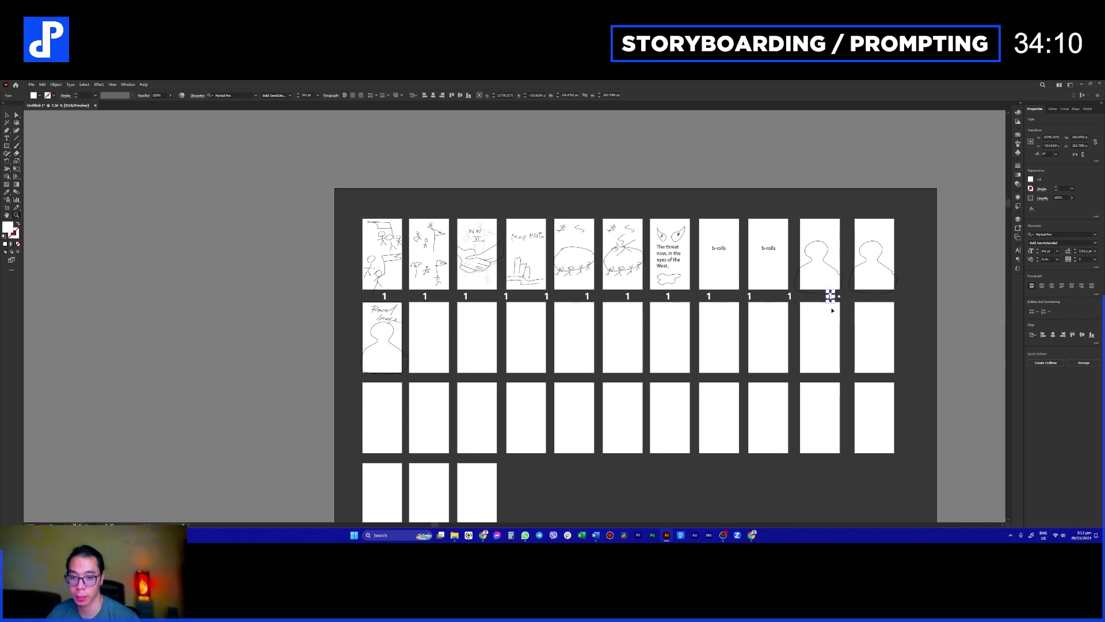
Step: Reposition the copied labels under the first-row artboards and move the spare one beneath the second row's first artboard
scroll(461, 304, up, 3)
click(472, 311)
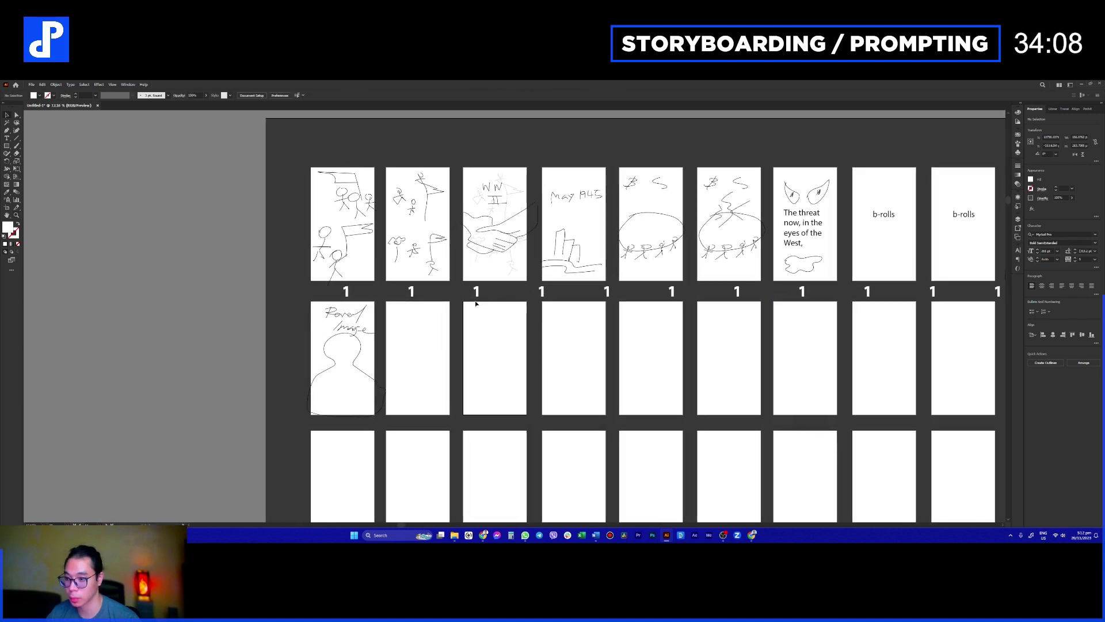
drag(482, 294, 924, 284)
click(600, 287)
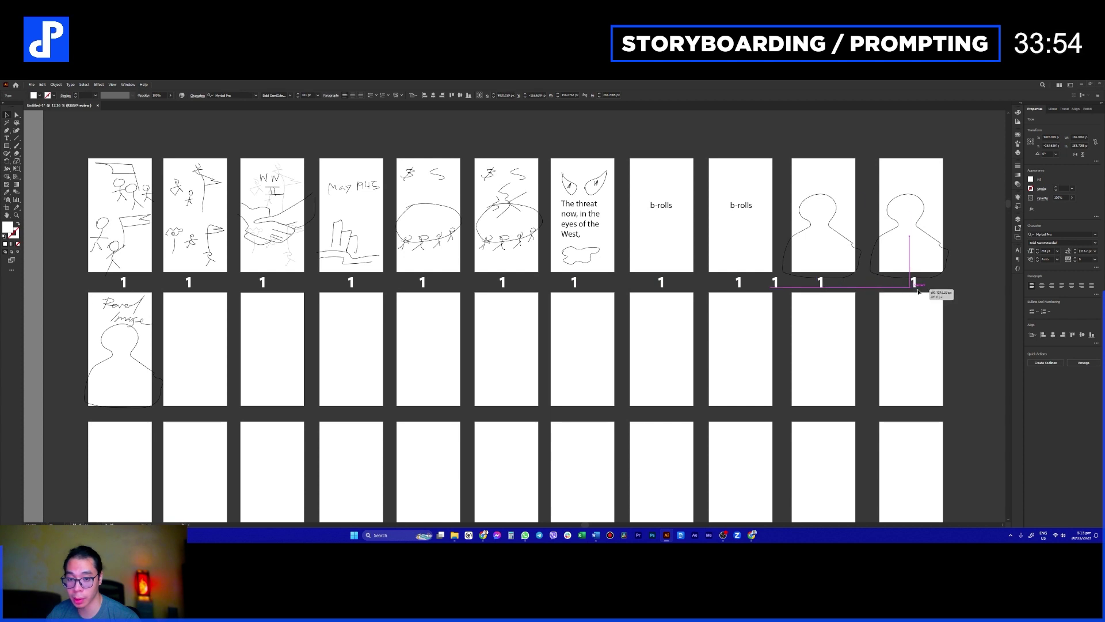
drag(779, 286, 119, 413)
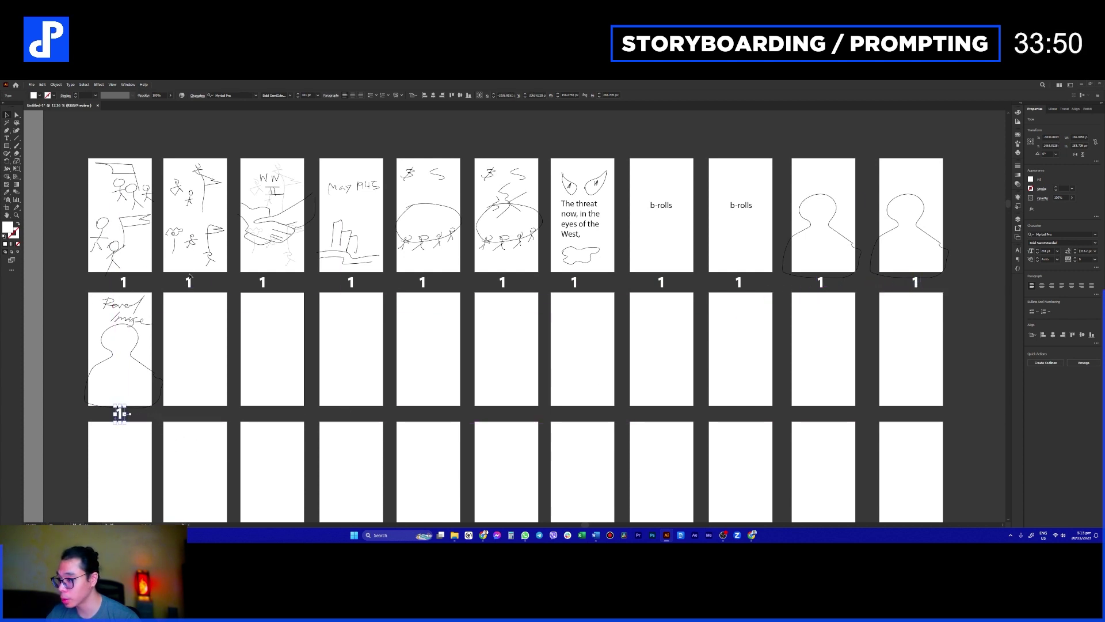
Step: Renumber the labels under the first row's second to fifth artboards as 2, 3, 4 and 5
double_click(189, 282)
text(2)
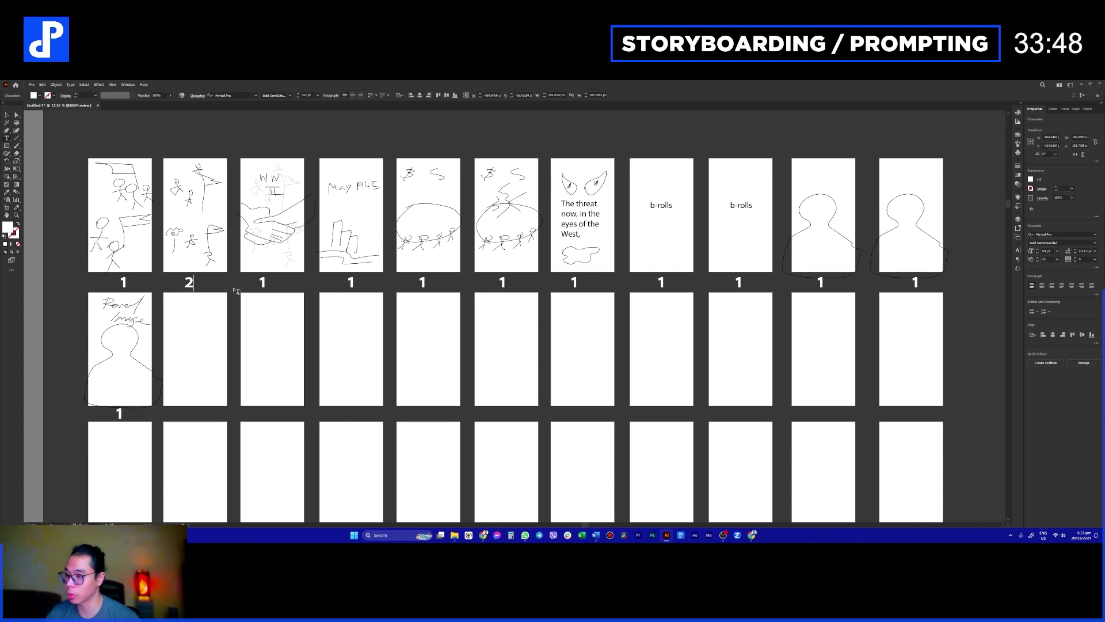
double_click(262, 282)
text(3)
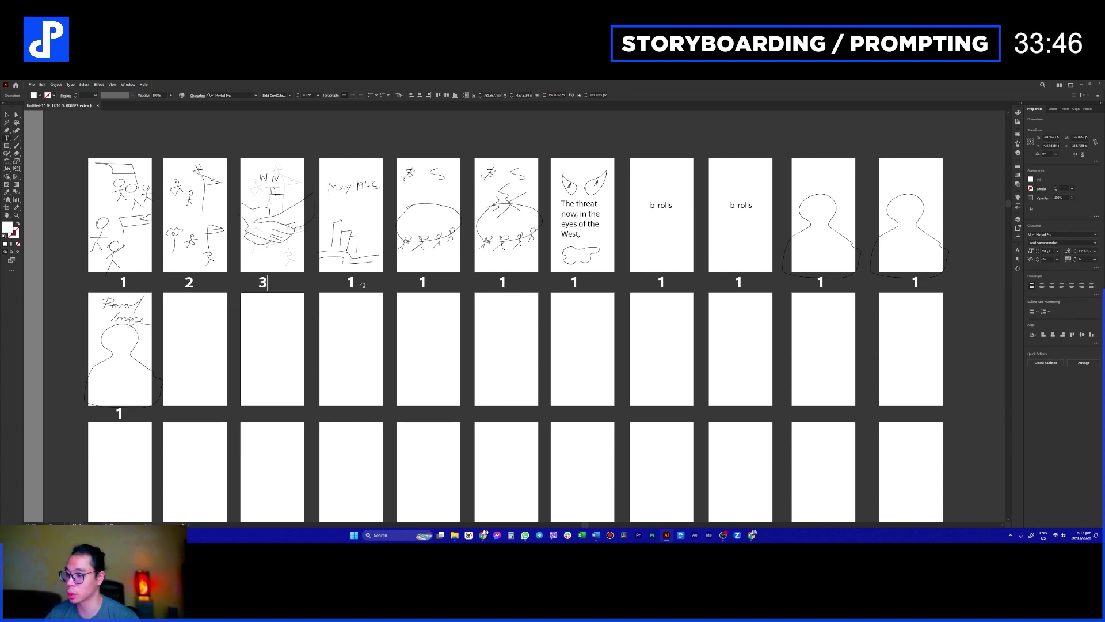
double_click(351, 282)
text(4)
double_click(422, 282)
text(5)
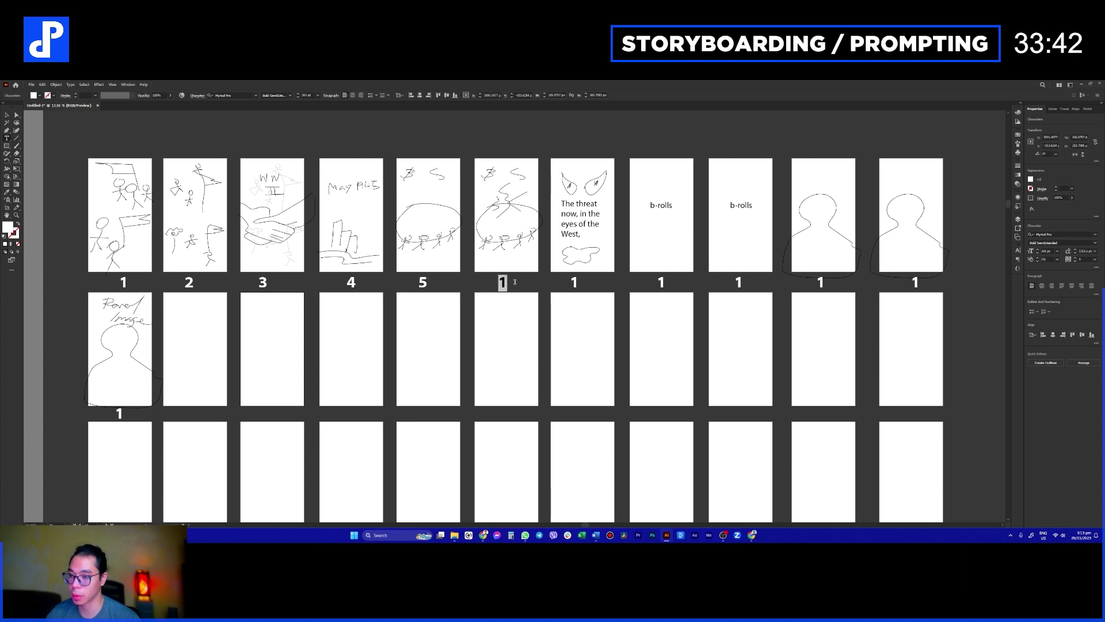
Step: Renumber the remaining first-row labels 6 to 11 and recentre the 11 under its artboard
text(6)
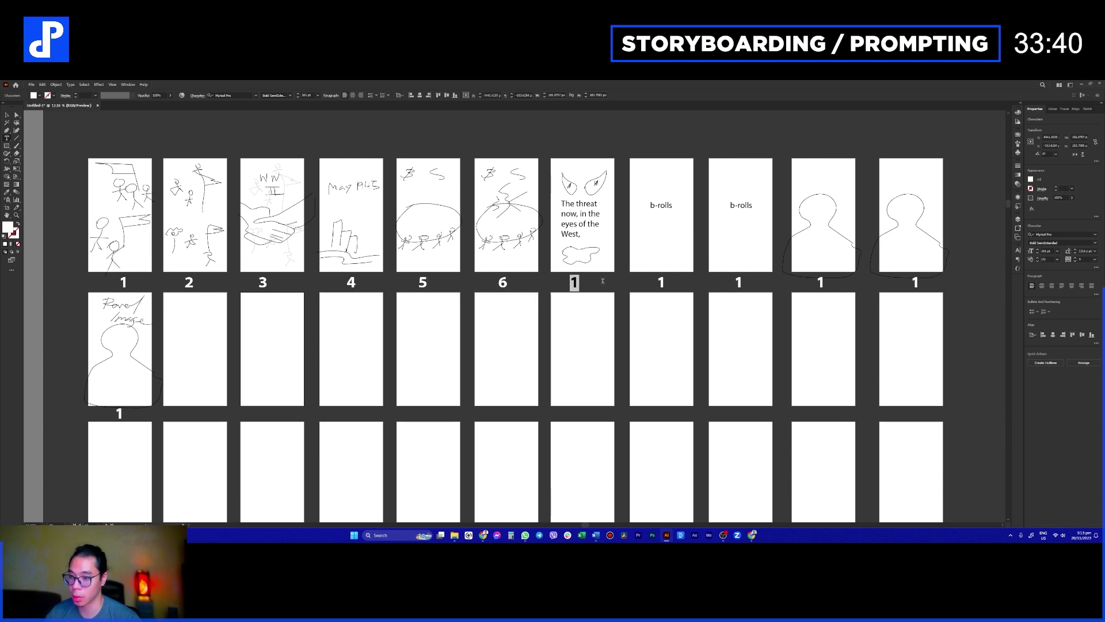
text(7)
double_click(666, 281)
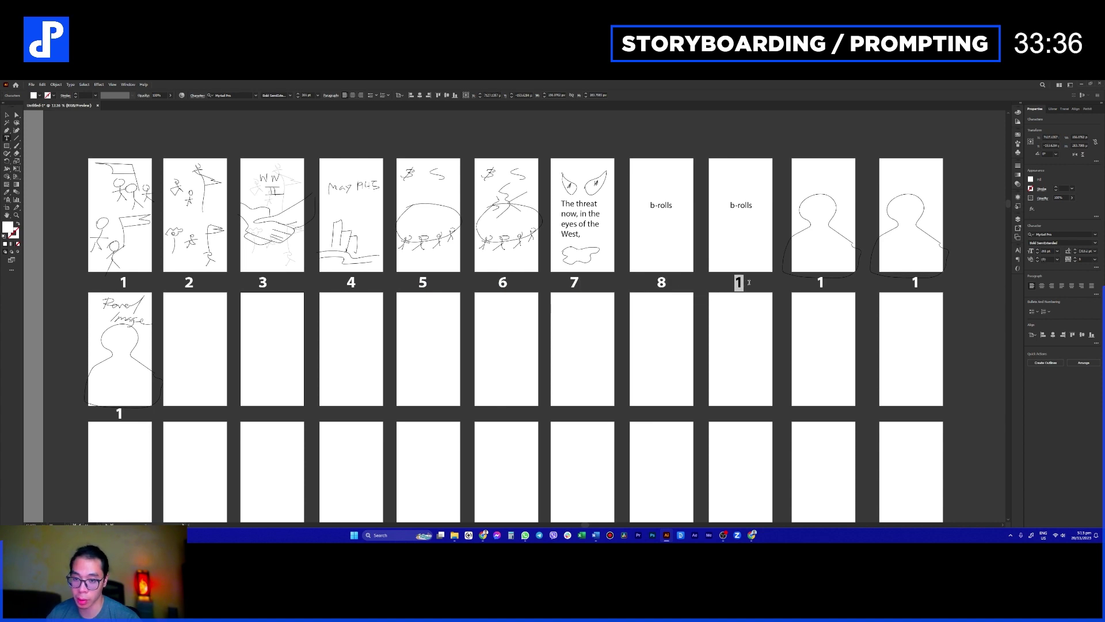
text(9)
double_click(818, 280)
text(10)
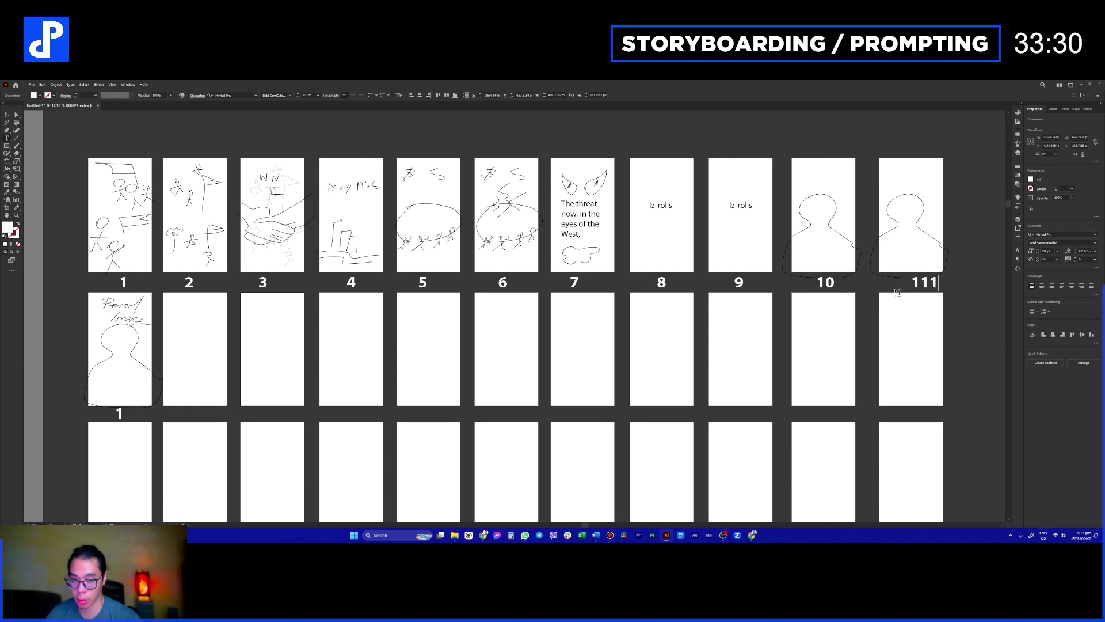
key(Escape)
drag(927, 282, 913, 280)
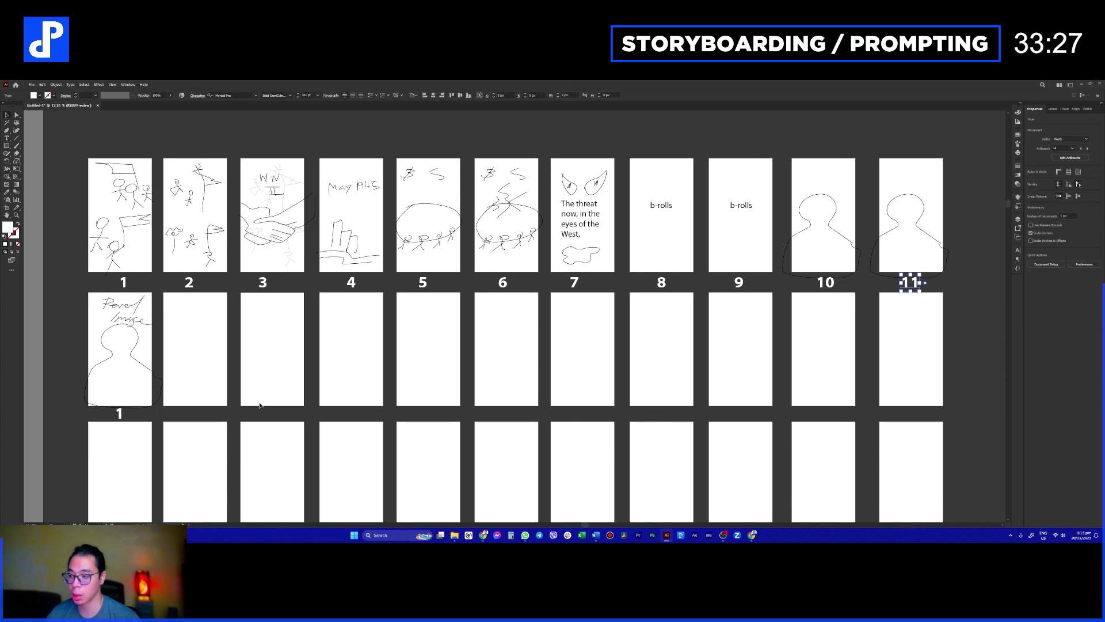
Step: Change the label beneath the second row's first artboard to 12
click(122, 414)
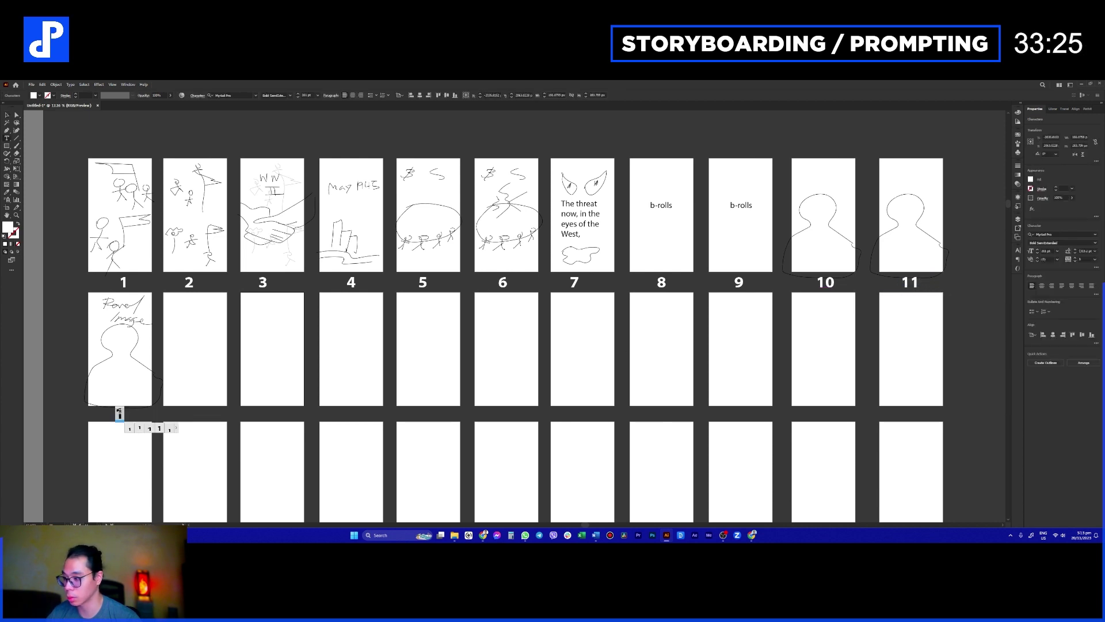
double_click(118, 414)
text(2)
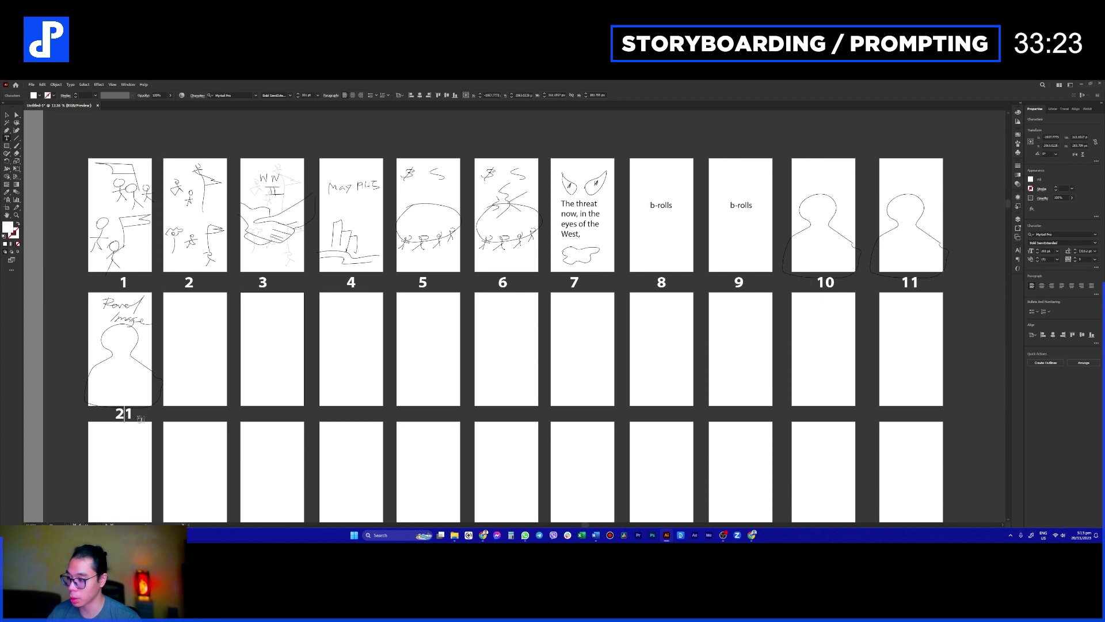
text(2)
key(Escape)
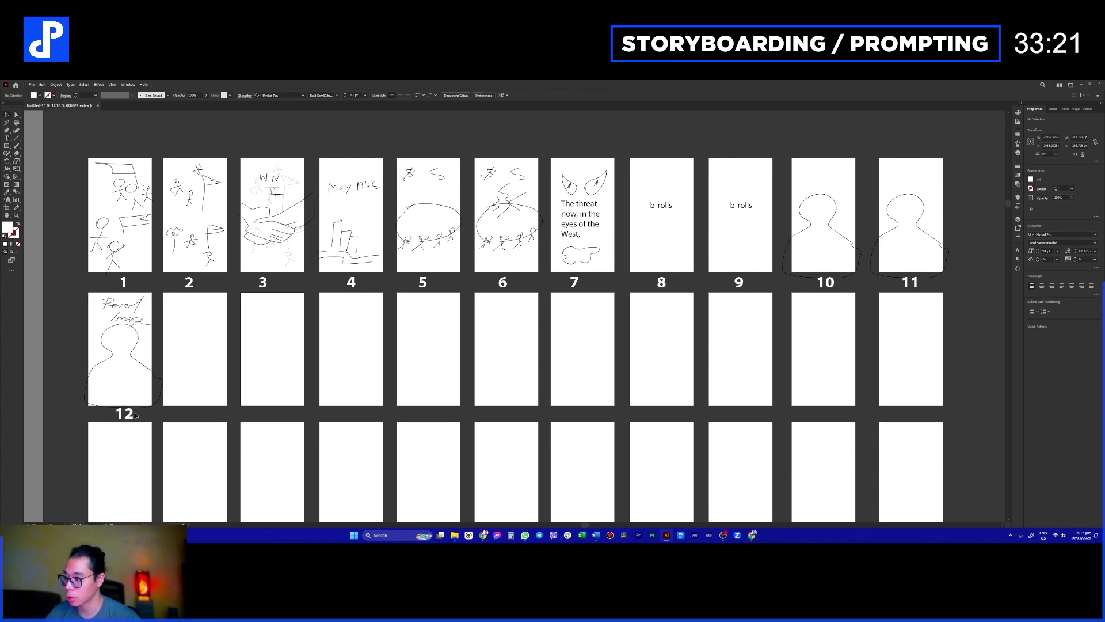
Step: Duplicate the 12 label across the second row and position each copy under its artboard
alt+drag(125, 415, 196, 415)
key(ctrl+d)
key(ctrl+d)
key(ctrl+d)
key(ctrl+d)
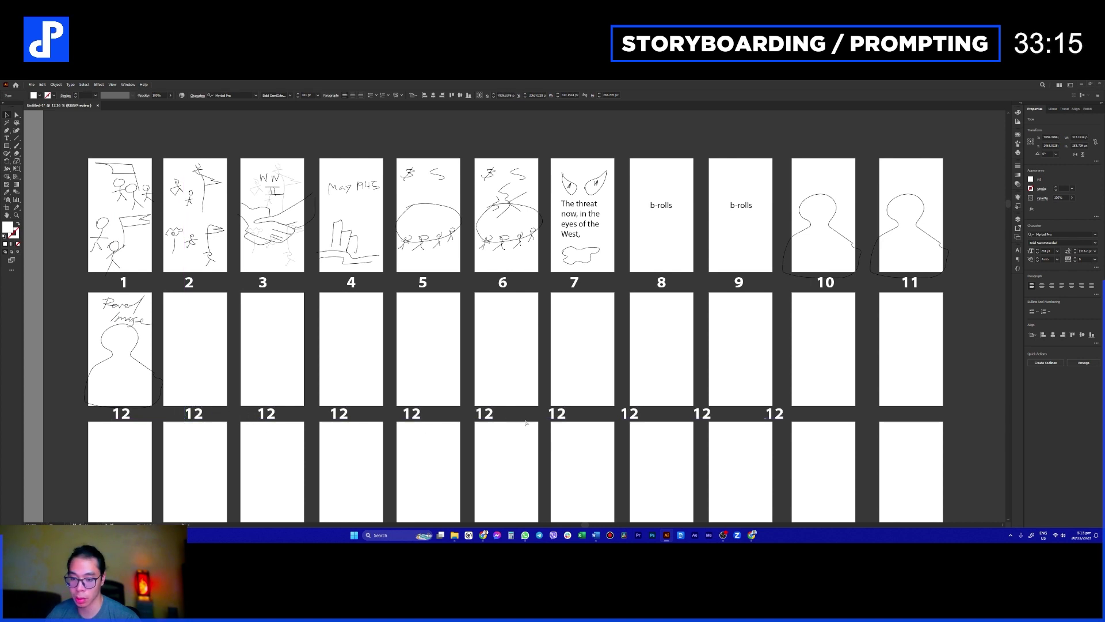
click(263, 415)
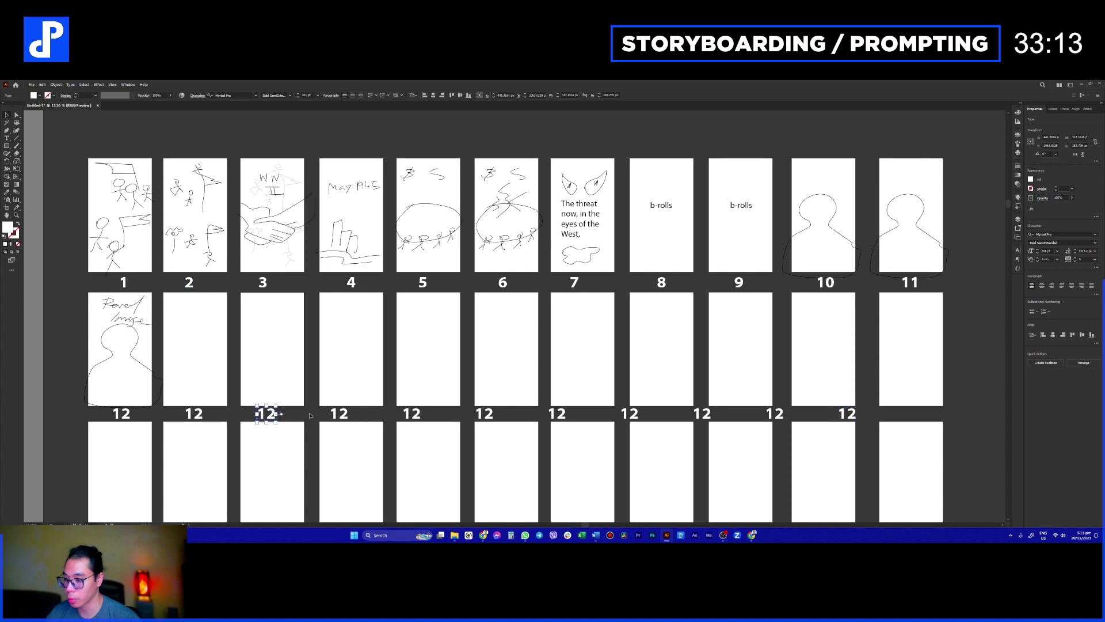
drag(347, 417, 585, 416)
drag(630, 415, 912, 417)
Step: Copy the second-row labels beneath the third row, and place three more copies under the fourth-row artboards
scroll(912, 416, down, 3)
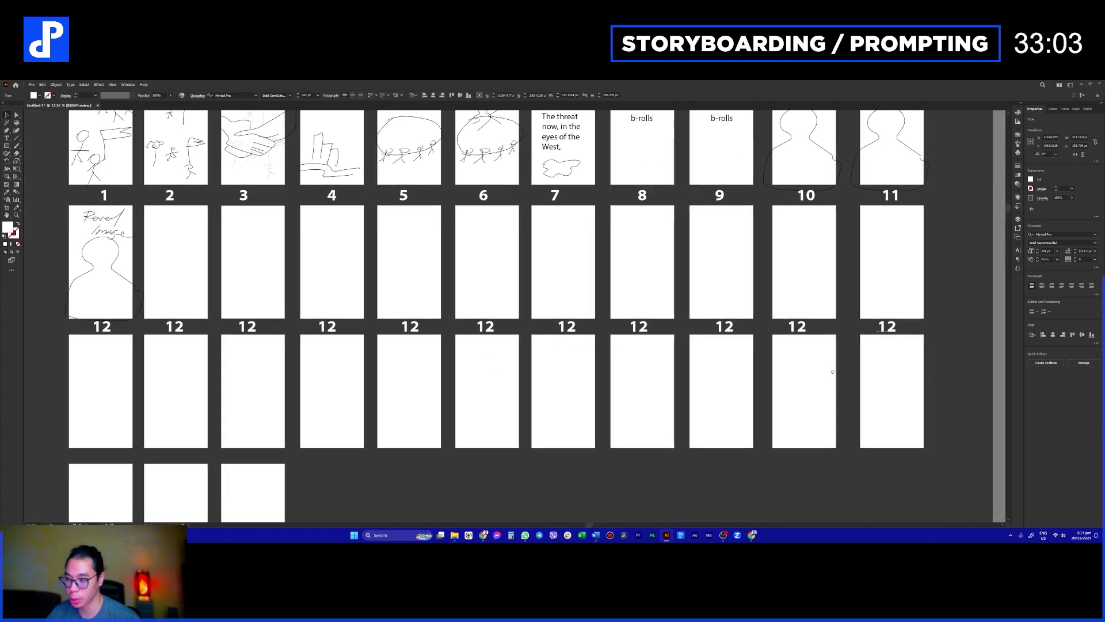
drag(342, 366, 866, 419)
drag(378, 421, 475, 419)
click(372, 440)
drag(378, 424, 378, 508)
click(526, 480)
Step: Renumber the labels under the second row's second to fifth artboards as 13, 14, 15 and 16
key(z)
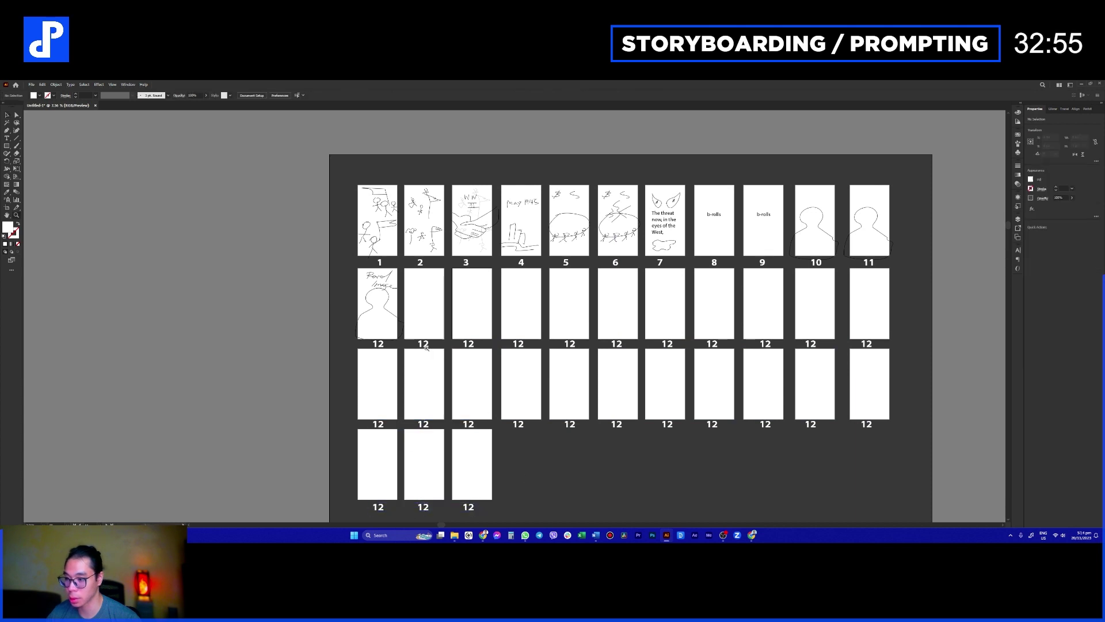
click(425, 348)
key(t)
click(431, 342)
key(BackSpace)
text(3)
click(505, 342)
key(BackSpace)
text(4)
click(586, 342)
key(BackSpace)
text(5)
click(674, 342)
key(BackSpace)
text(6)
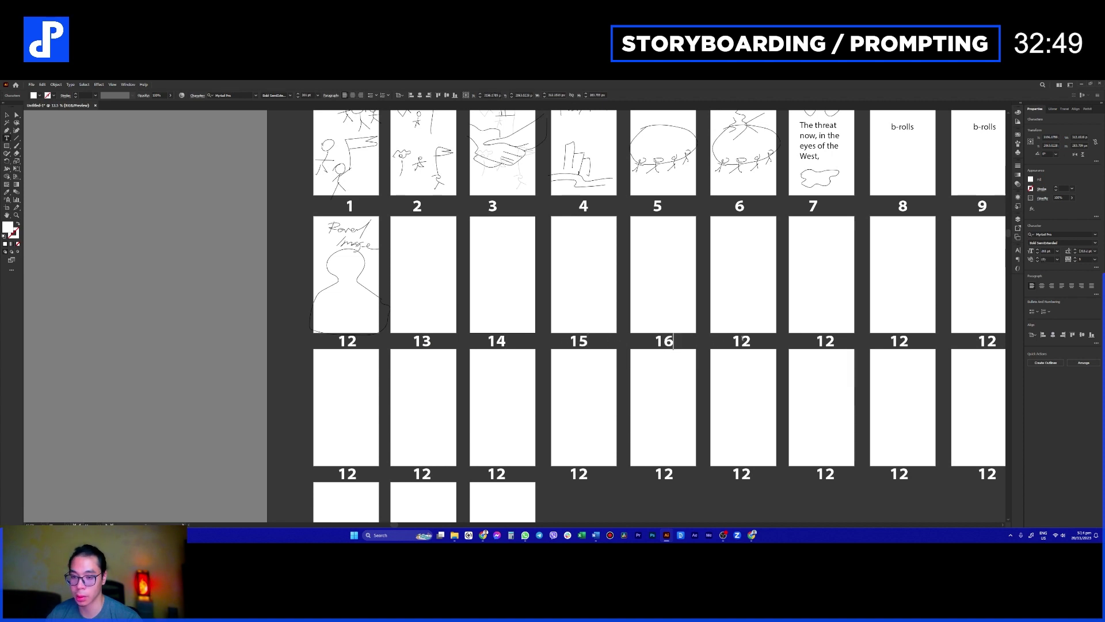
Step: Renumber the labels under the second row's sixth to ninth artboards as 17, 18, 19 and 20
click(750, 342)
key(BackSpace)
text(7)
click(829, 342)
key(BackSpace)
text(8)
click(922, 339)
key(BackSpace)
text(9)
click(990, 342)
key(BackSpace)
key(BackSpace)
text(20)
Step: Renumber the labels under the third row's first five artboards as 21, 22, 23, 24 and 25
double_click(326, 473)
text(21)
double_click(394, 473)
text(22)
double_click(470, 473)
text(23)
double_click(552, 473)
text(24)
double_click(631, 474)
text(25)
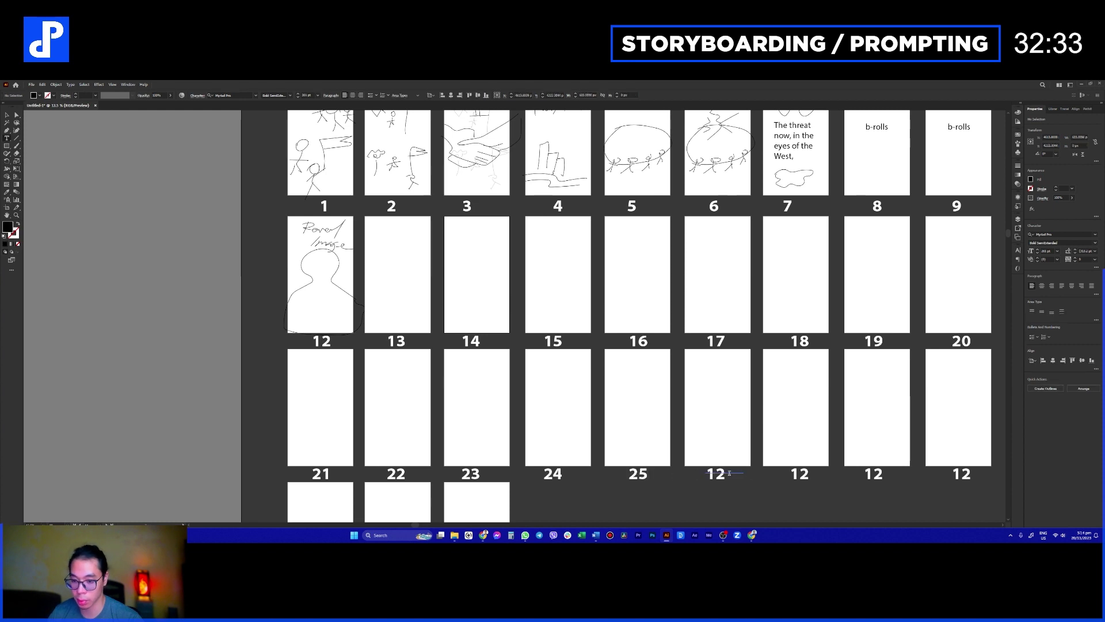
Step: Renumber the labels under the third row's sixth to ninth artboards as 26, 27, 28 and 29
double_click(714, 473)
text(26)
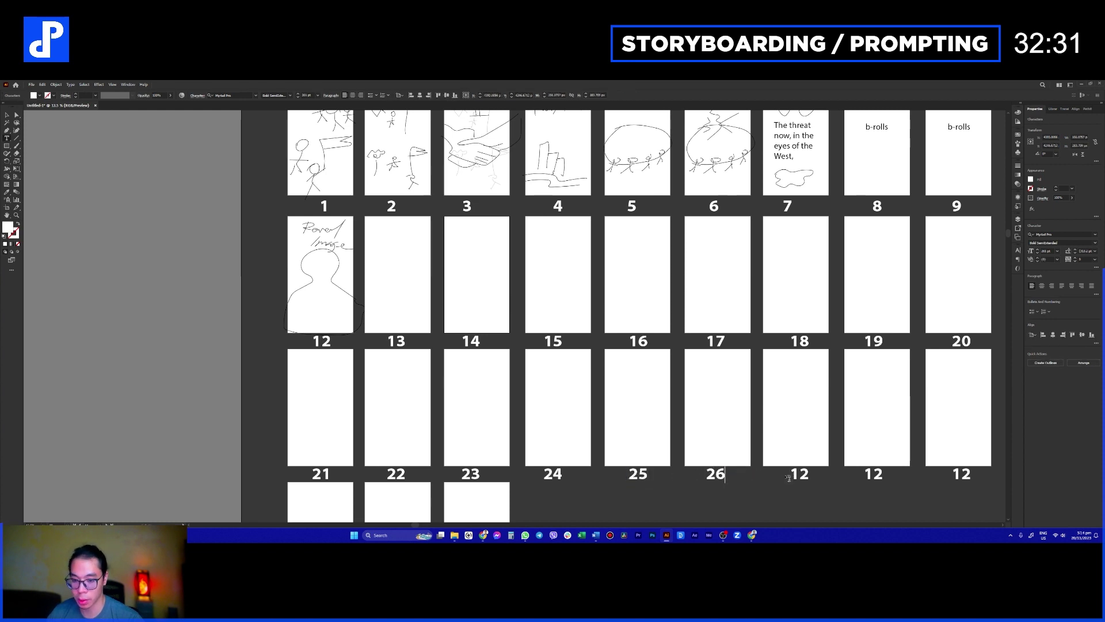
double_click(797, 474)
text(27)
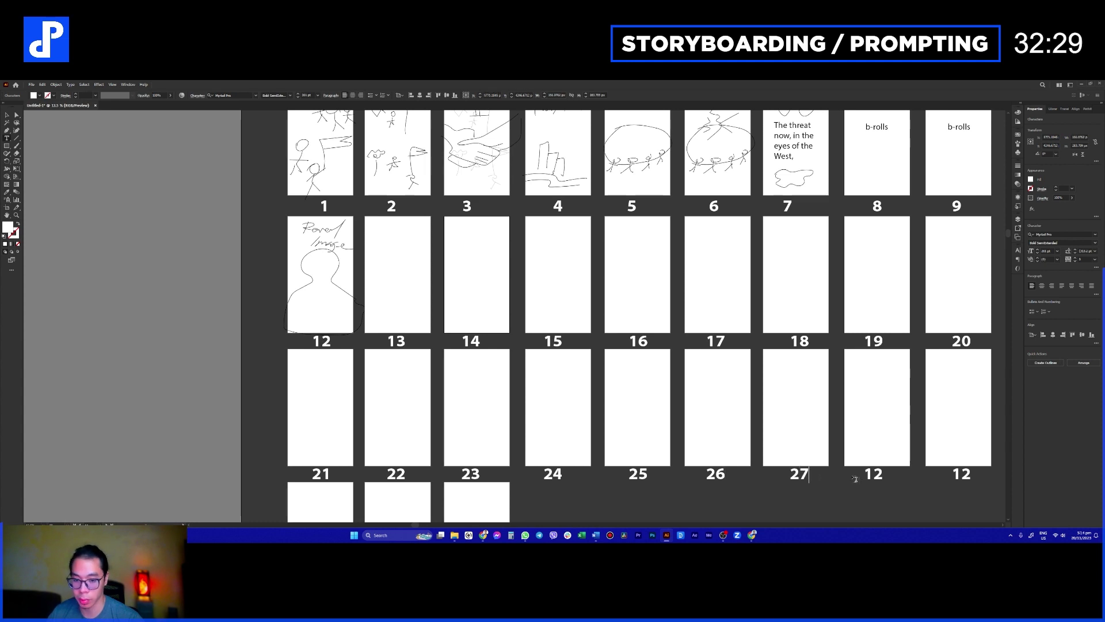
double_click(873, 474)
text(28)
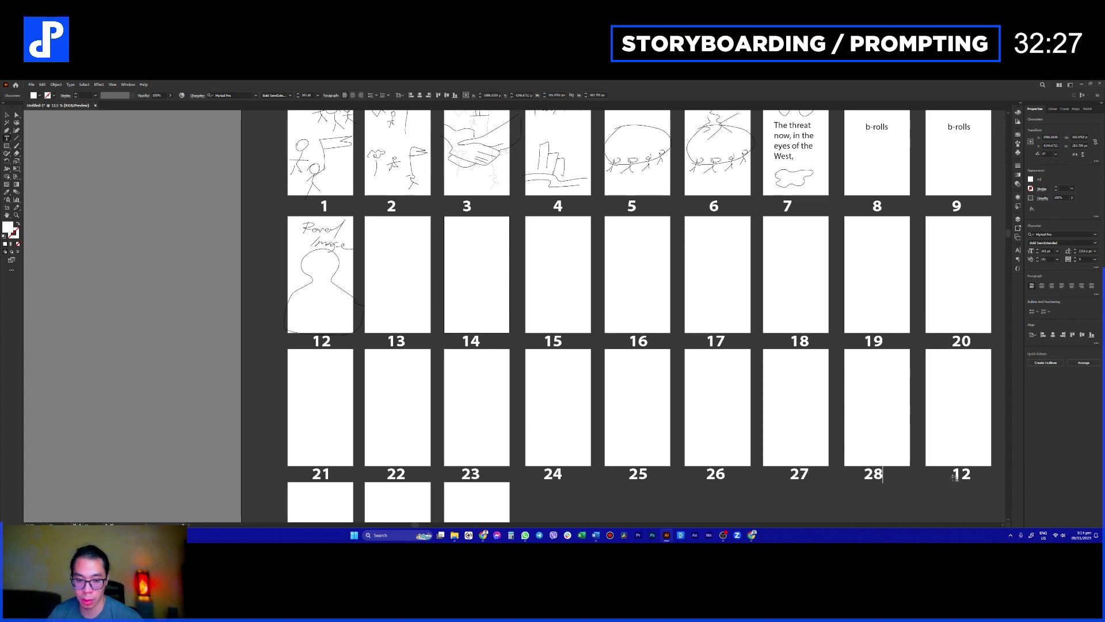
drag(957, 473, 972, 474)
key(BackSpace)
key(BackSpace)
text(29)
key(Escape)
Step: Renumber the labels under the second row's last two artboards as 21 and 22
drag(723, 508, 495, 454)
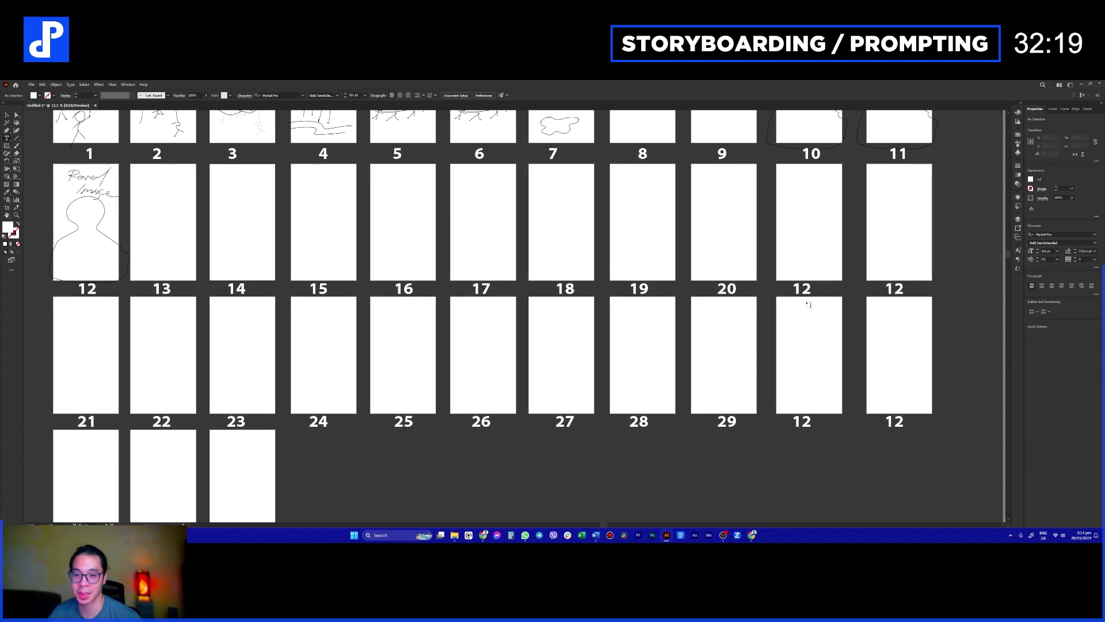
drag(804, 289, 814, 293)
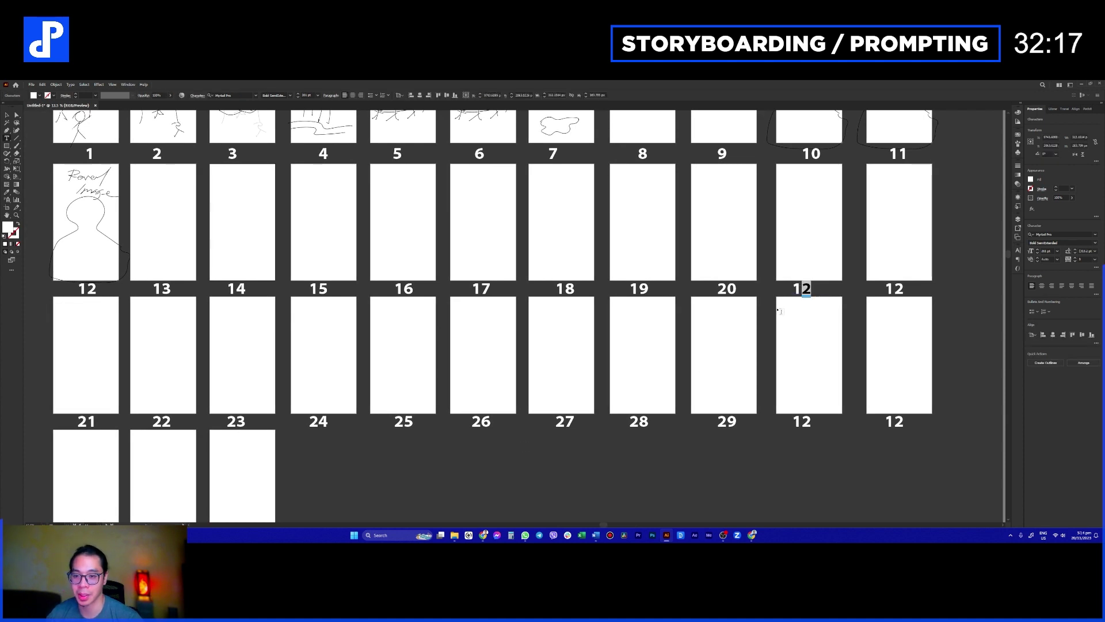
key(ctrl+a)
text(21)
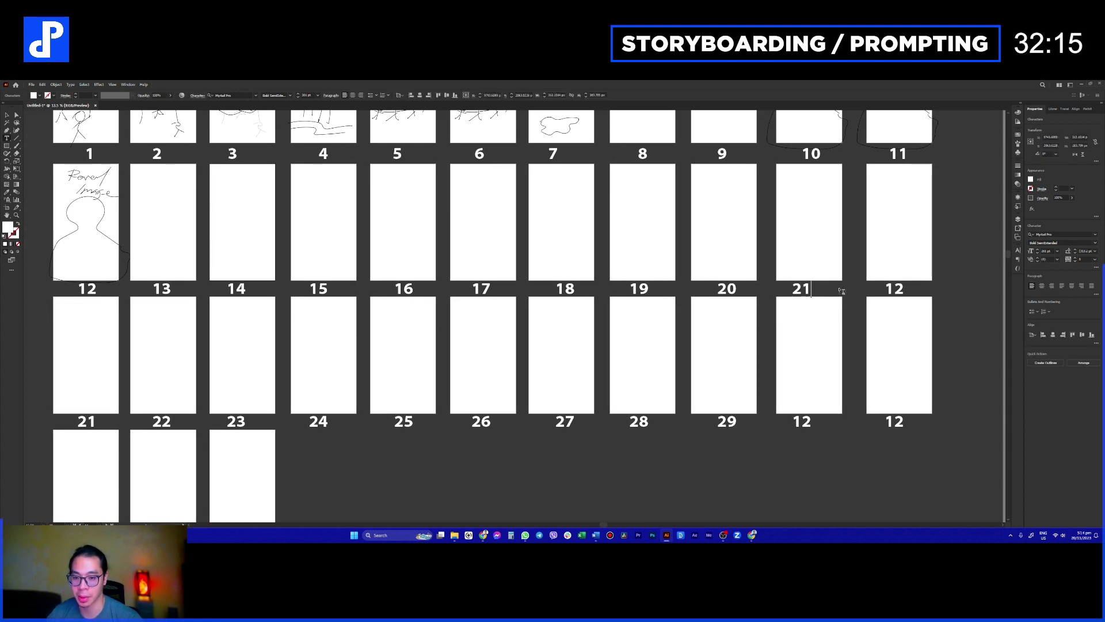
drag(893, 289, 885, 289)
text(2)
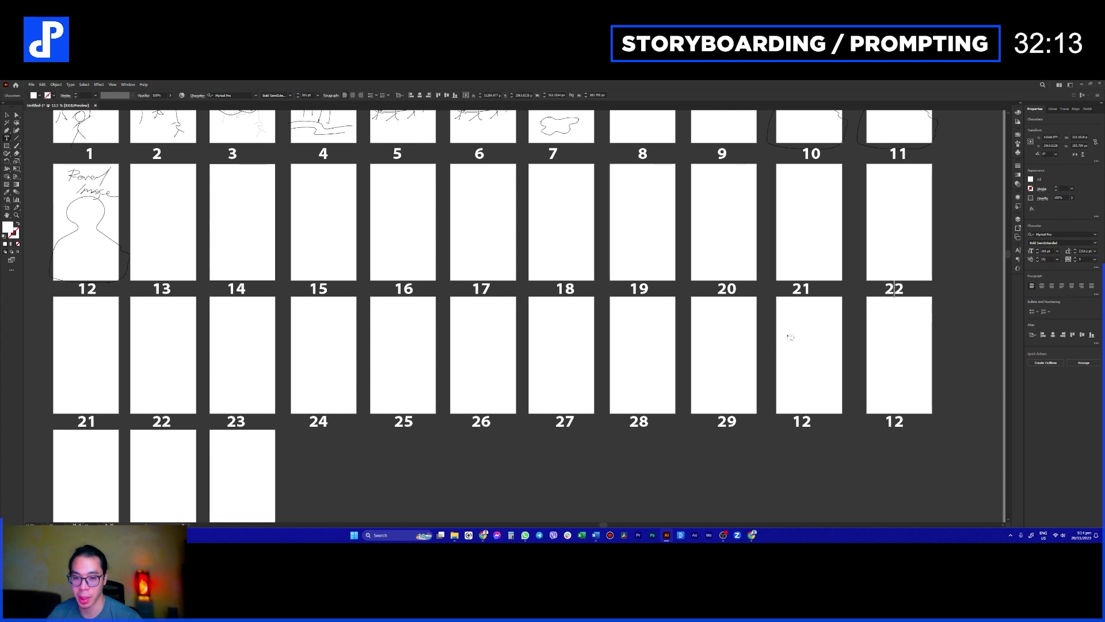
key(Escape)
Step: Renumber the labels under the third row's first four artboards as 23, 24, 25 and 26
key(ctrl+minus)
drag(754, 403, 716, 414)
double_click(292, 405)
text(23)
double_click(338, 404)
text(24)
double_click(402, 404)
text(25)
double_click(464, 404)
text(26)
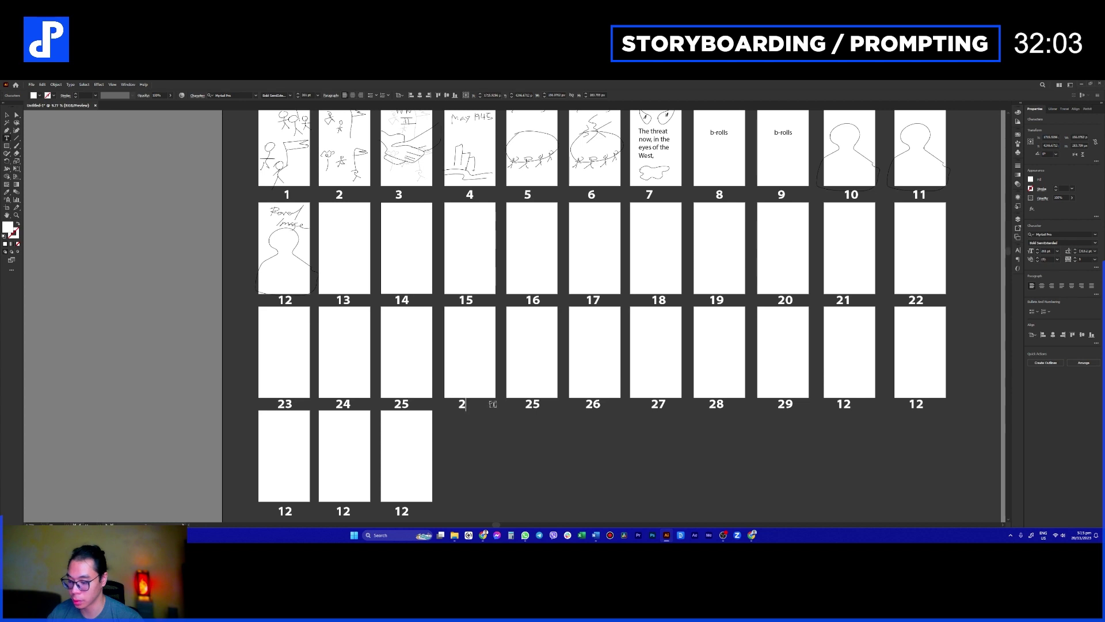
Step: Renumber the labels under the third row's fifth to eighth artboards as 27, 28, 29 and 30
double_click(531, 404)
text(27)
double_click(593, 404)
text(28)
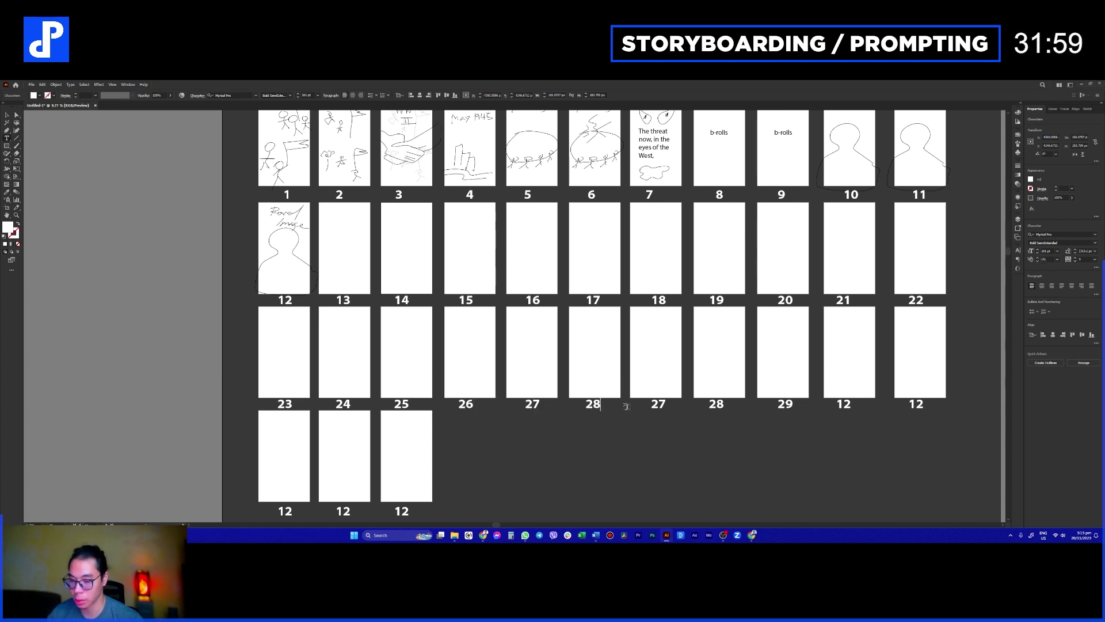
double_click(656, 404)
text(2)
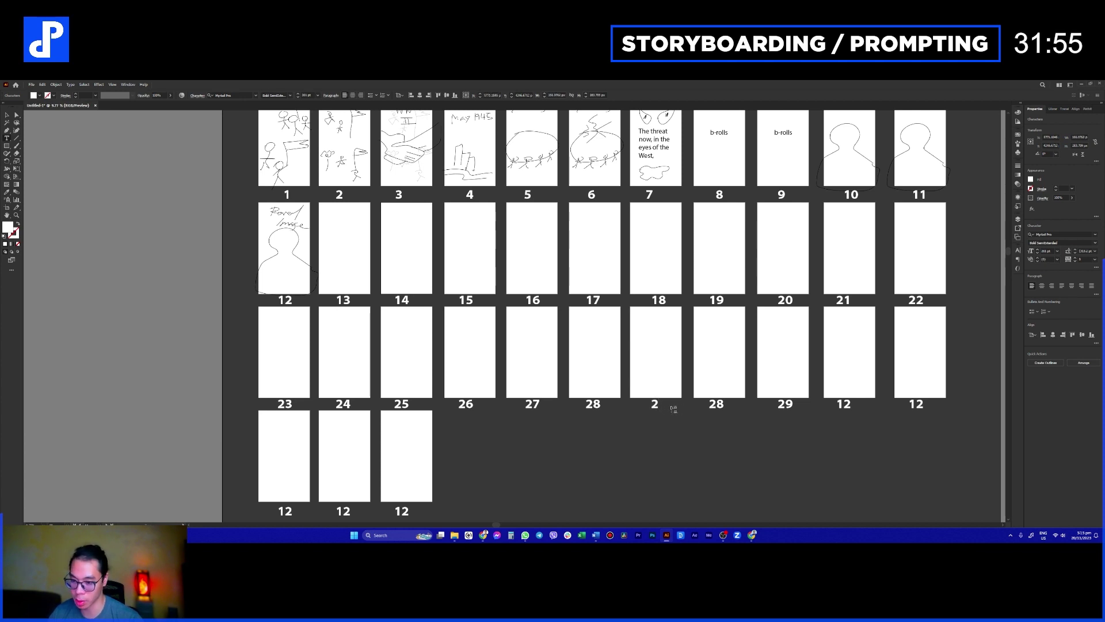
drag(707, 404, 731, 405)
text(30)
key(BackSpace)
key(BackSpace)
Step: Renumber the labels under the third row's last three artboards as 31, 32 and 33
drag(775, 405, 798, 405)
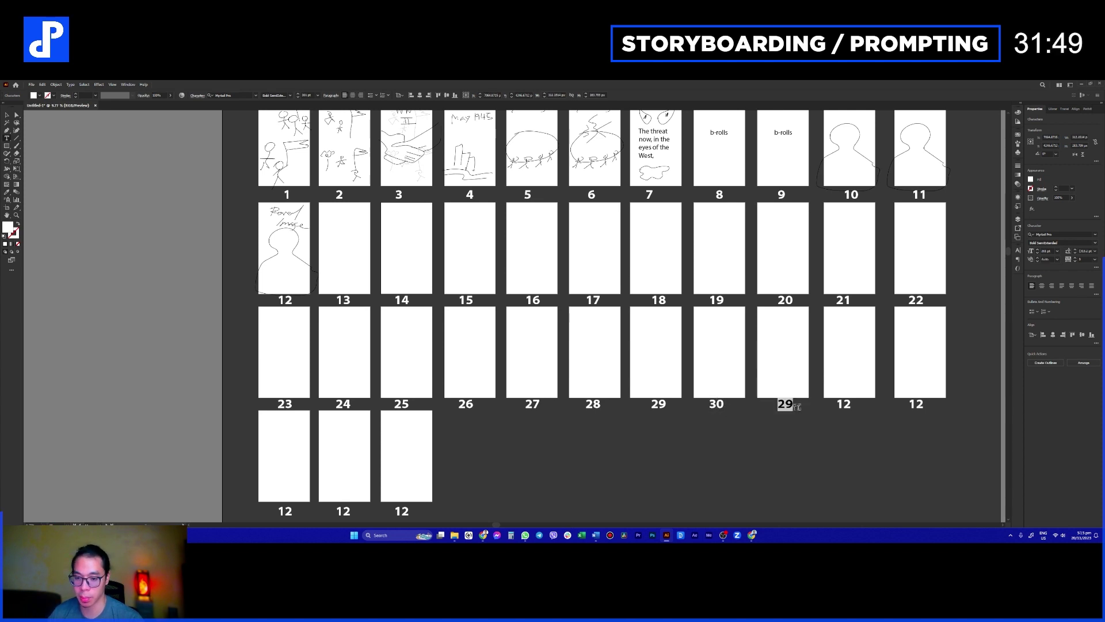
text(31)
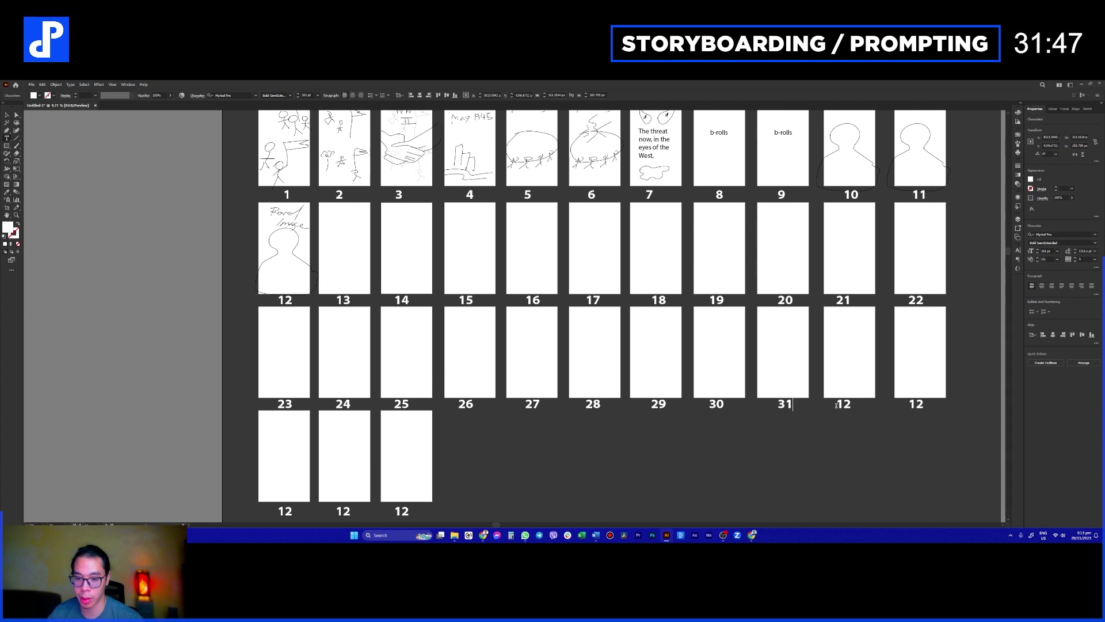
key(BackSpace)
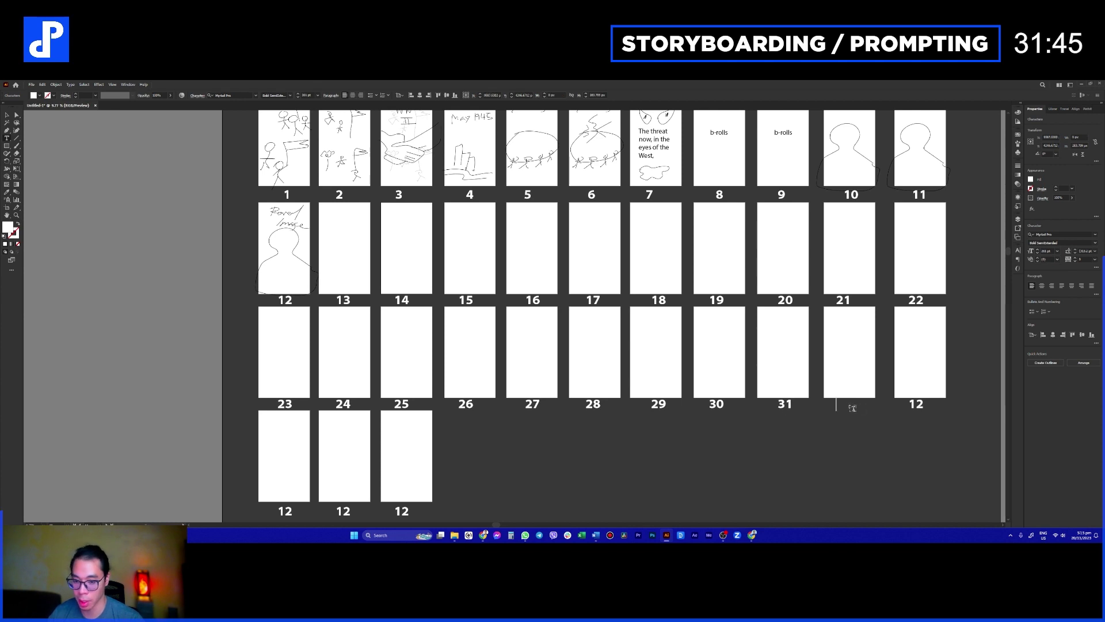
text(32)
drag(908, 404, 924, 404)
text(33)
Step: Renumber the labels under the three fourth-row artboards as 34, 35 and 36
drag(293, 511, 275, 511)
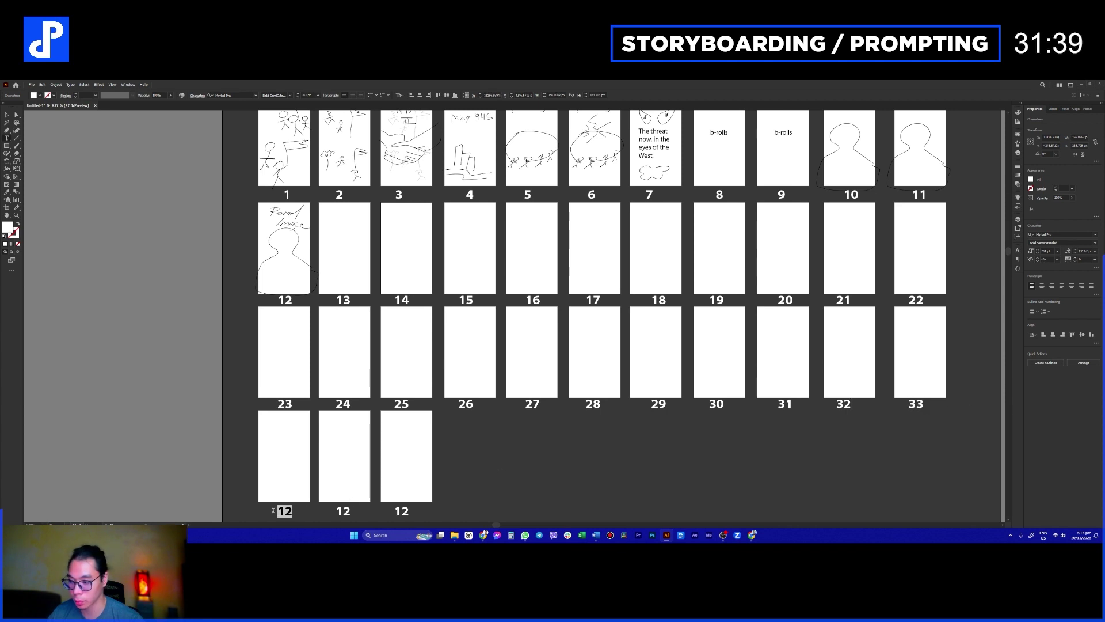
text(34)
drag(334, 511, 394, 511)
text(35 )
text(36)
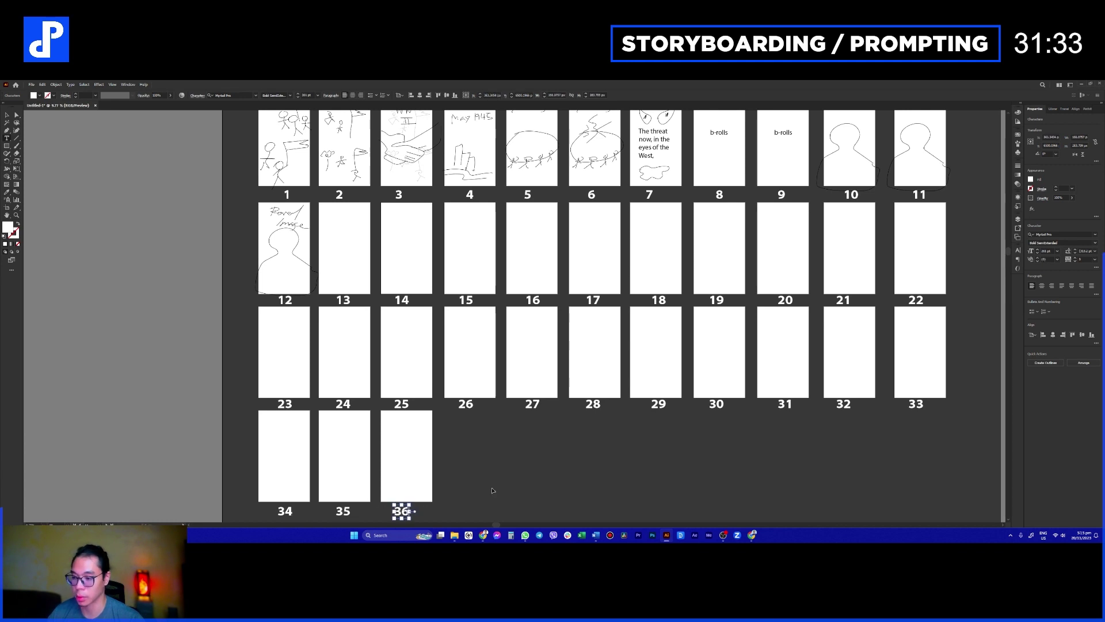
click(471, 486)
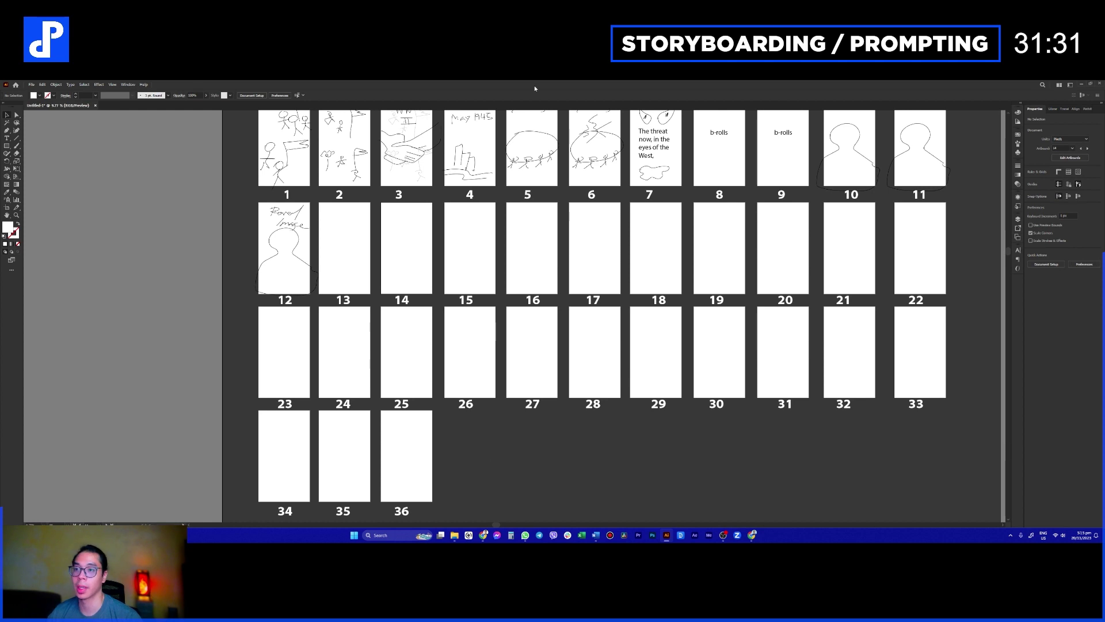
Step: Restore the Illustrator window to a smaller size and place it beside the two Word documents, showing artboards 12 and 13
double_click(534, 88)
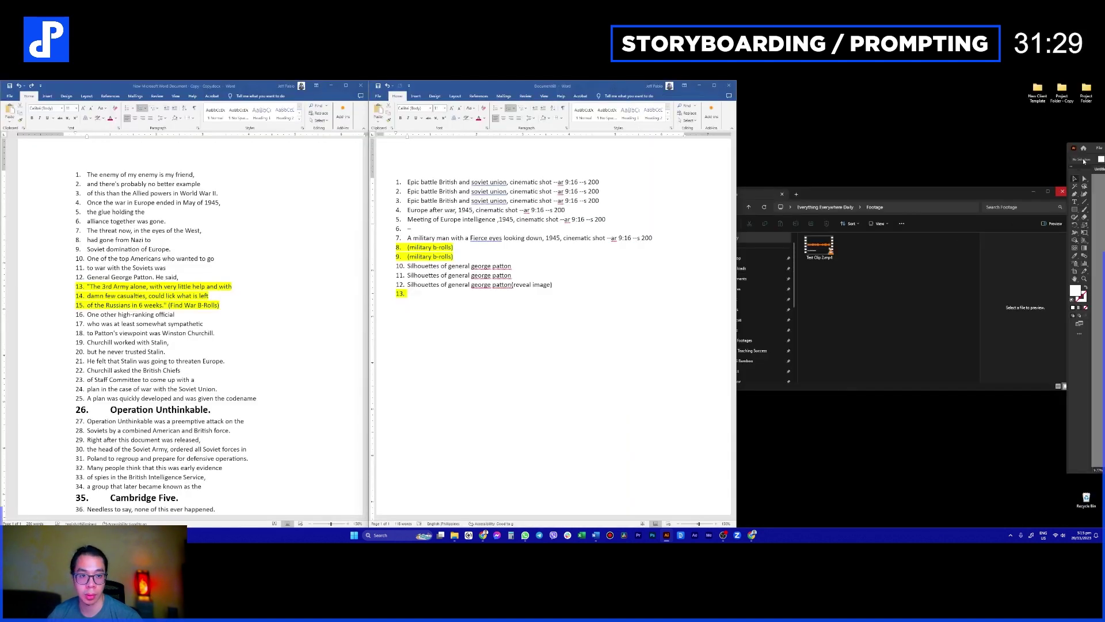
drag(1066, 161, 860, 173)
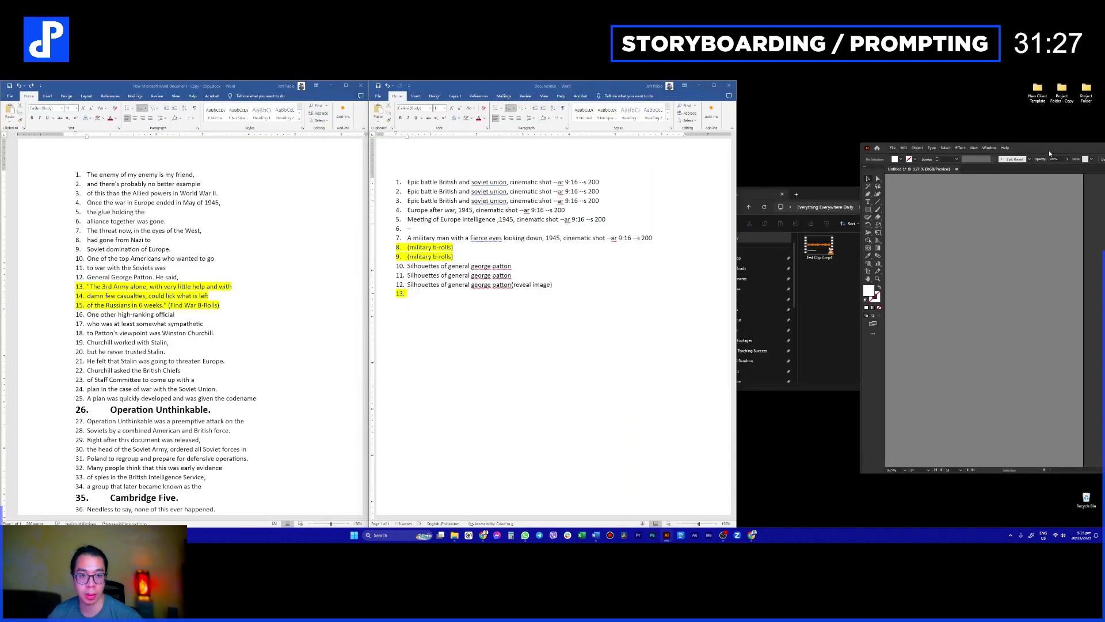
key(z)
drag(932, 267, 1014, 392)
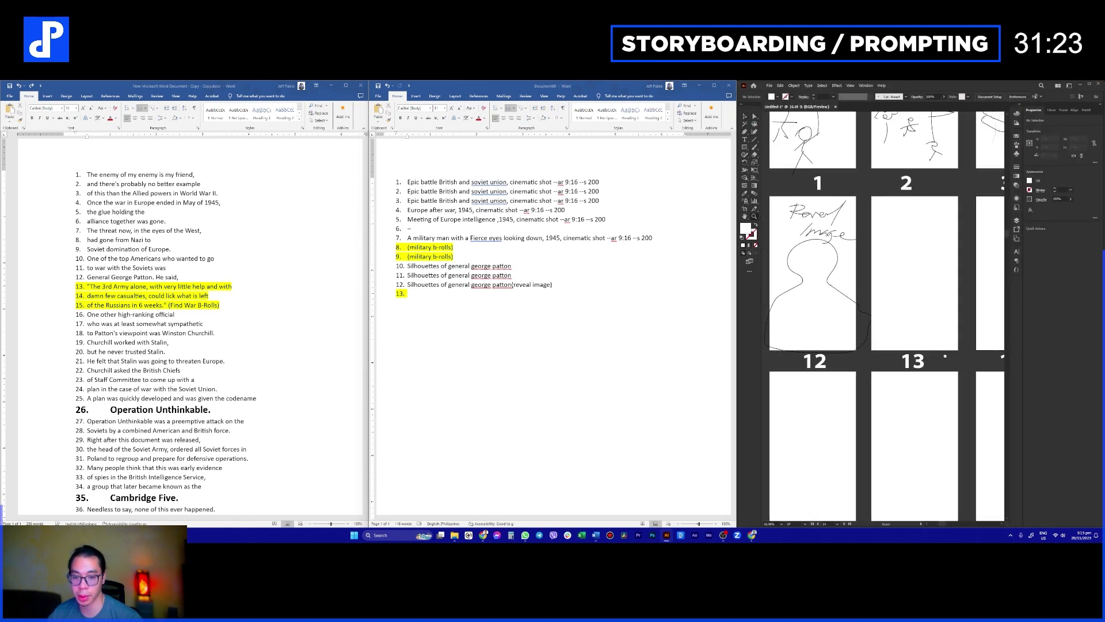
drag(967, 358, 946, 358)
Step: Copy the highlighted "(military b-rolls)" note from item 9 into item 13 of the prompt list
click(433, 293)
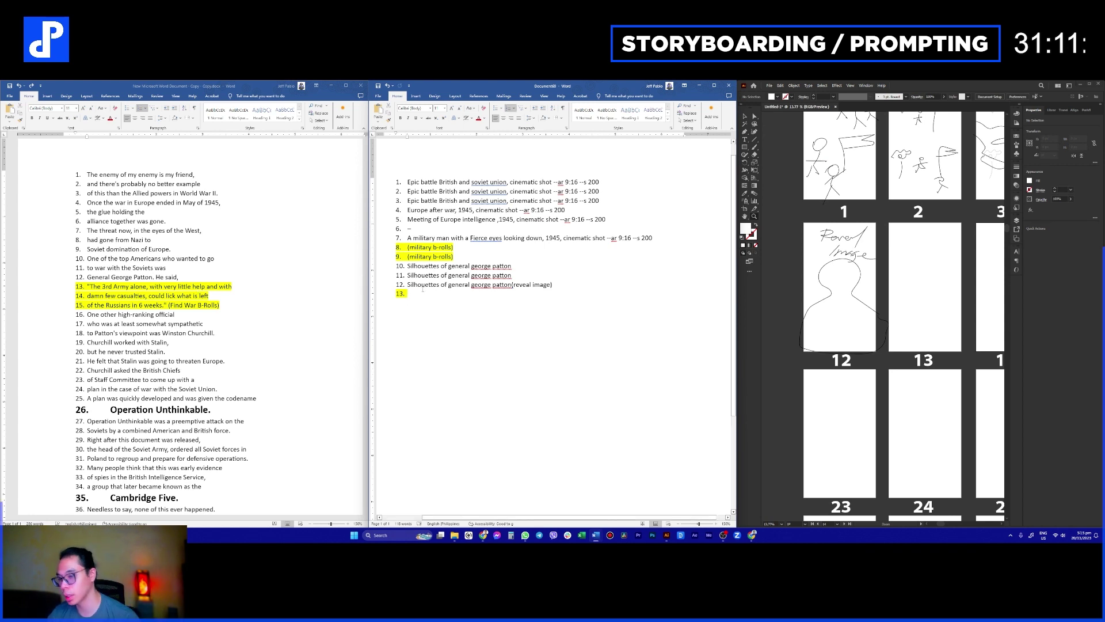
triple_click(455, 256)
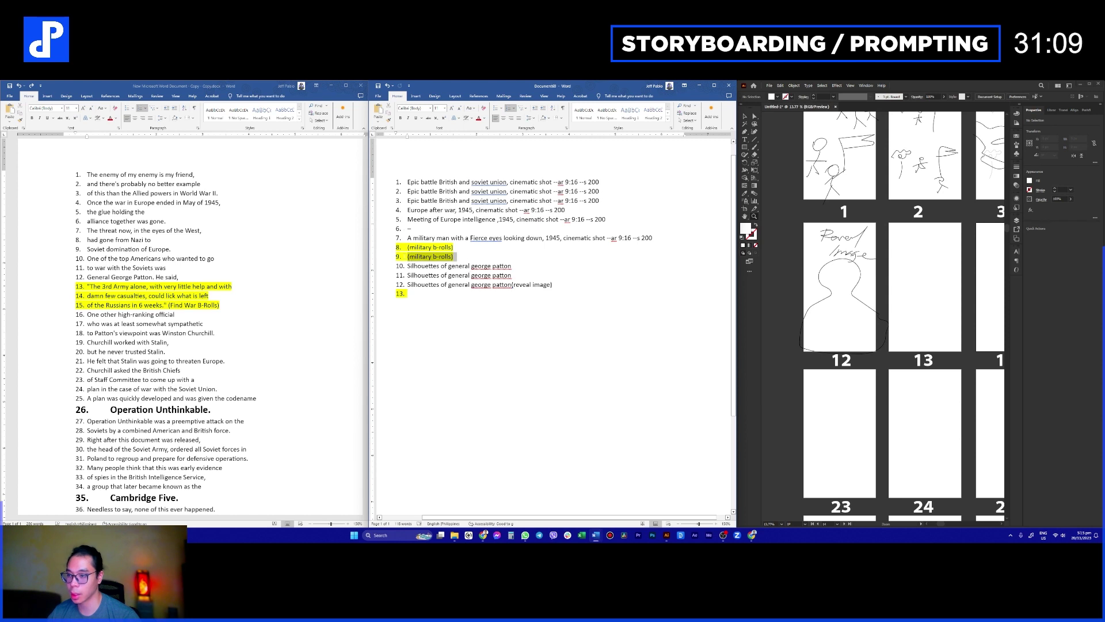
key(ctrl+c)
click(418, 291)
key(ctrl+v)
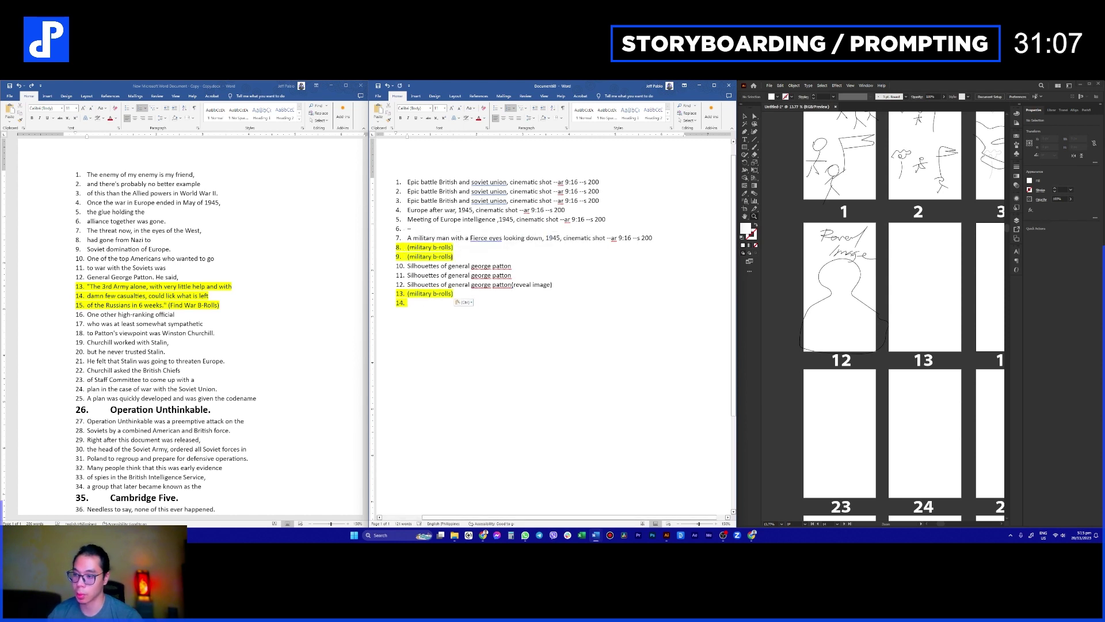
Step: Change the notes in items 9 and 8 of the prompt list to "(military b-rolls soviet)"
text(oviet)
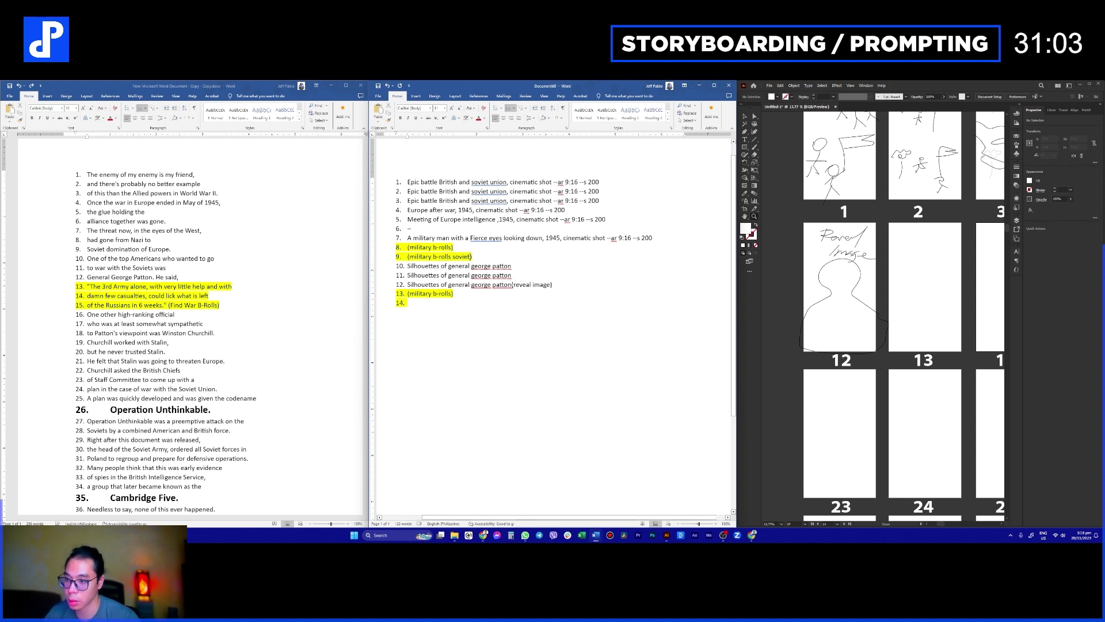
click(452, 247)
text(svcoient)
key(BackSpace)
key(BackSpace)
key(BackSpace)
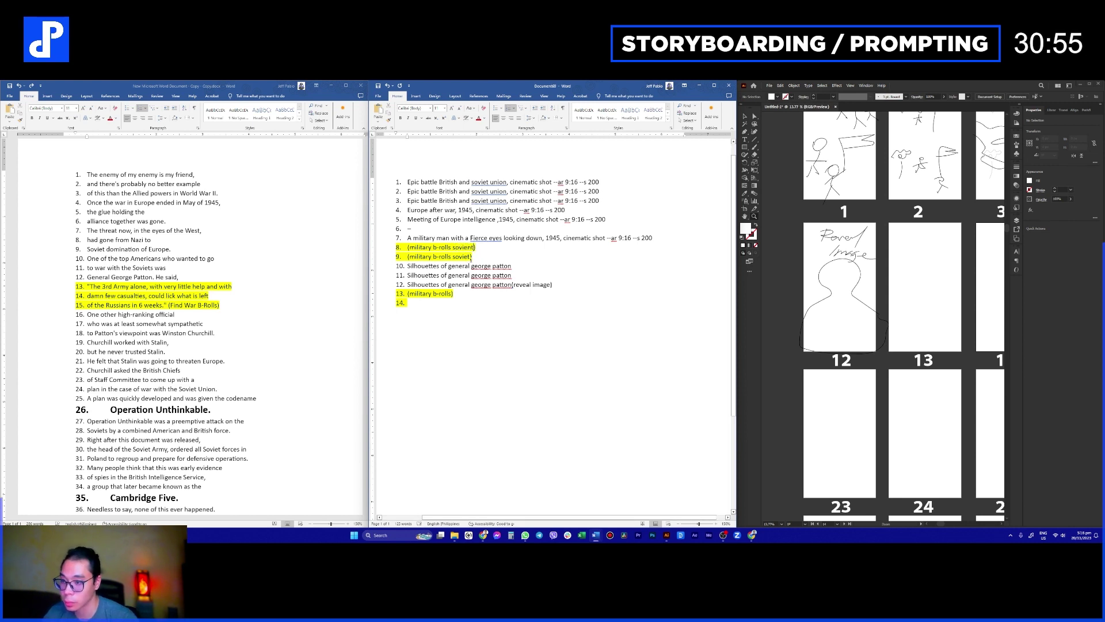
click(471, 247)
key(BackSpace)
Step: Change item 13 to "(military b-rolls Russian army)" and copy it into items 14 and 15, removing the extra list number
click(452, 293)
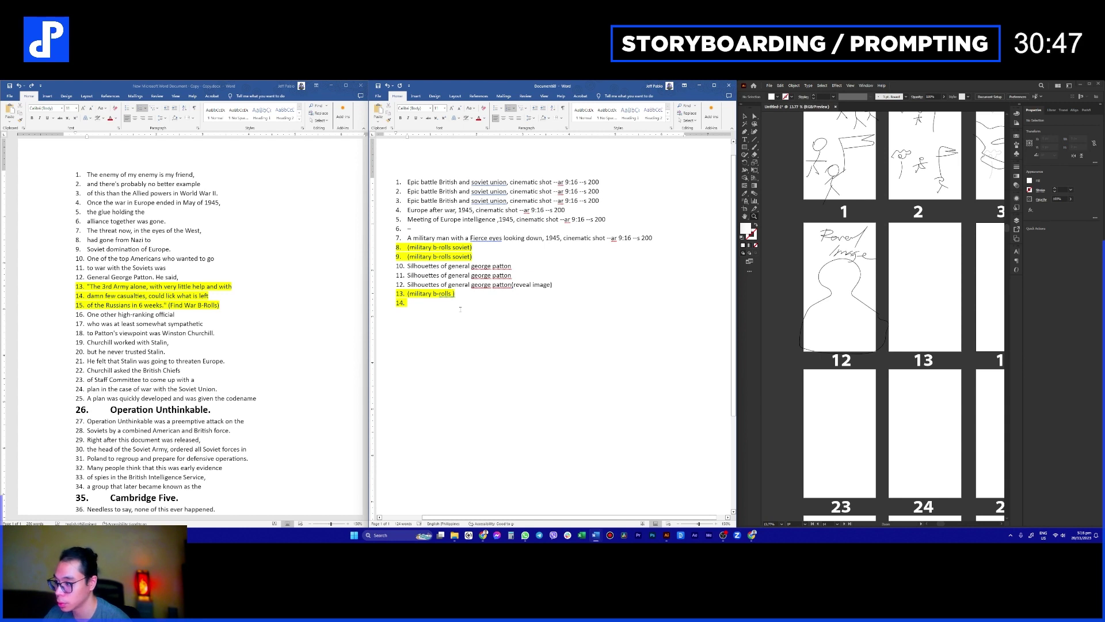
text(ussian army)
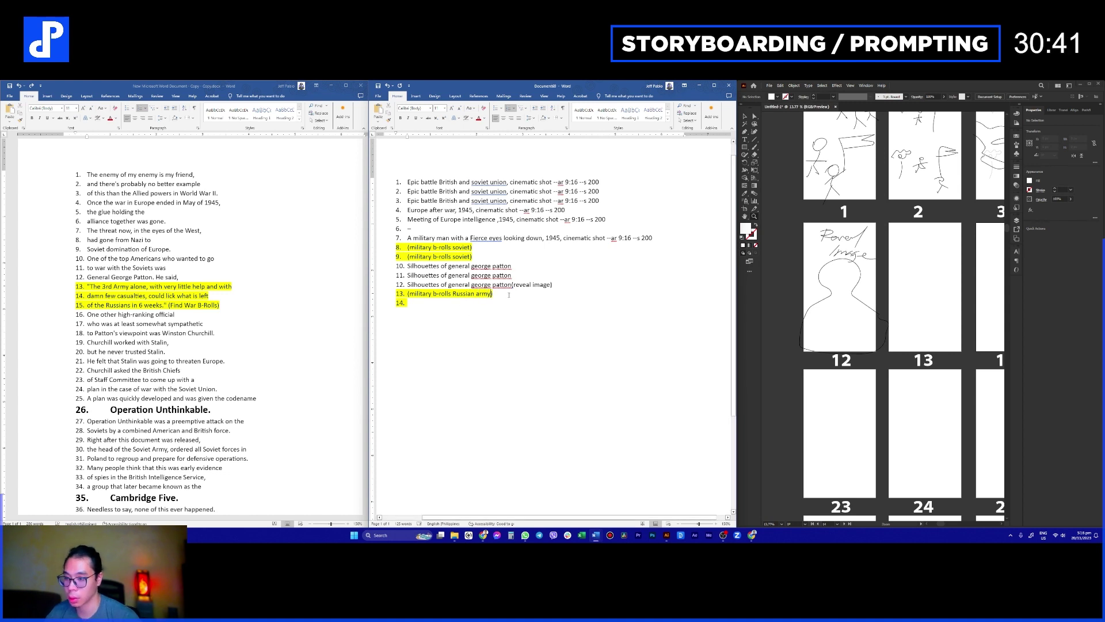
drag(494, 294, 408, 294)
key(ctrl+c)
click(426, 303)
key(ctrl+v)
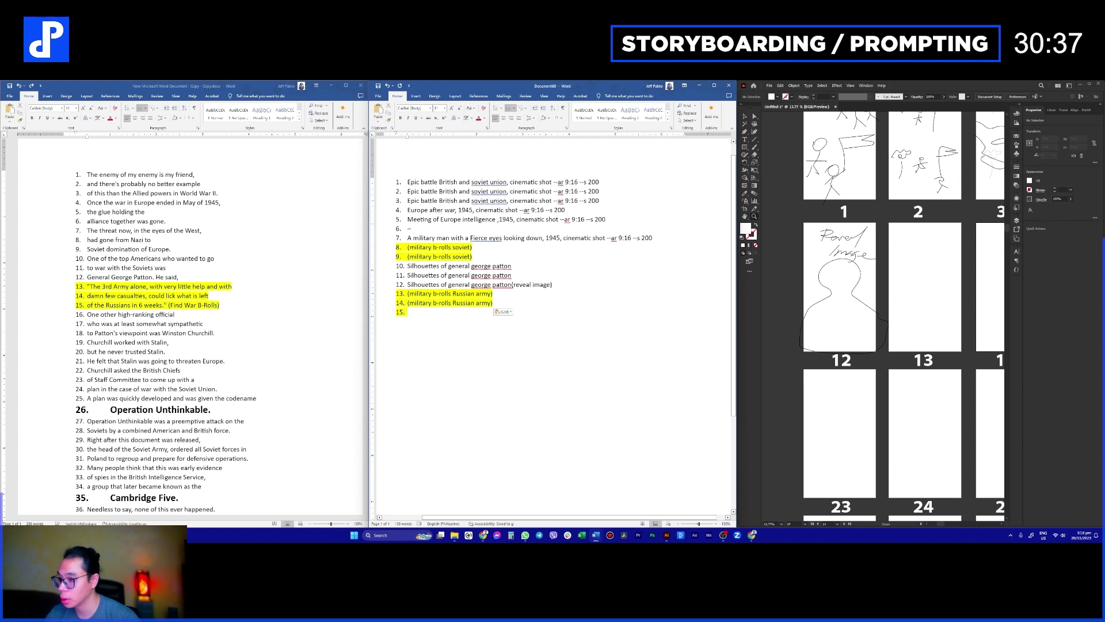
key(ctrl+v)
key(BackSpace)
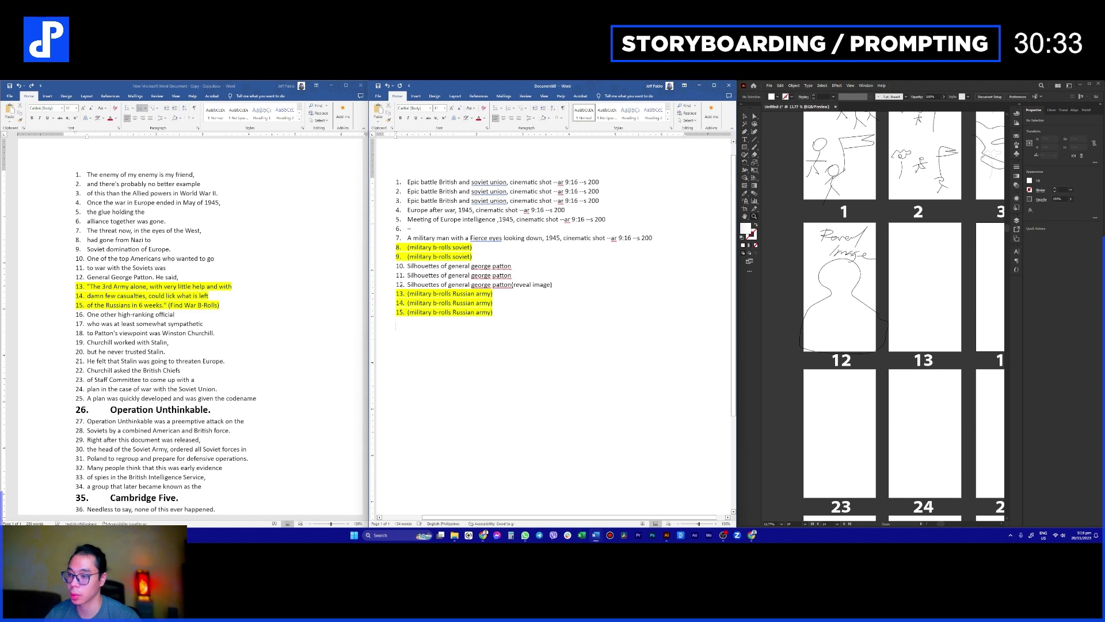
Step: Copy the "Silhouettes of general george patton" prompt from item 10 into the list as item 16
click(460, 312)
drag(513, 266, 408, 266)
key(ctrl+c)
click(436, 336)
key(ctrl+v)
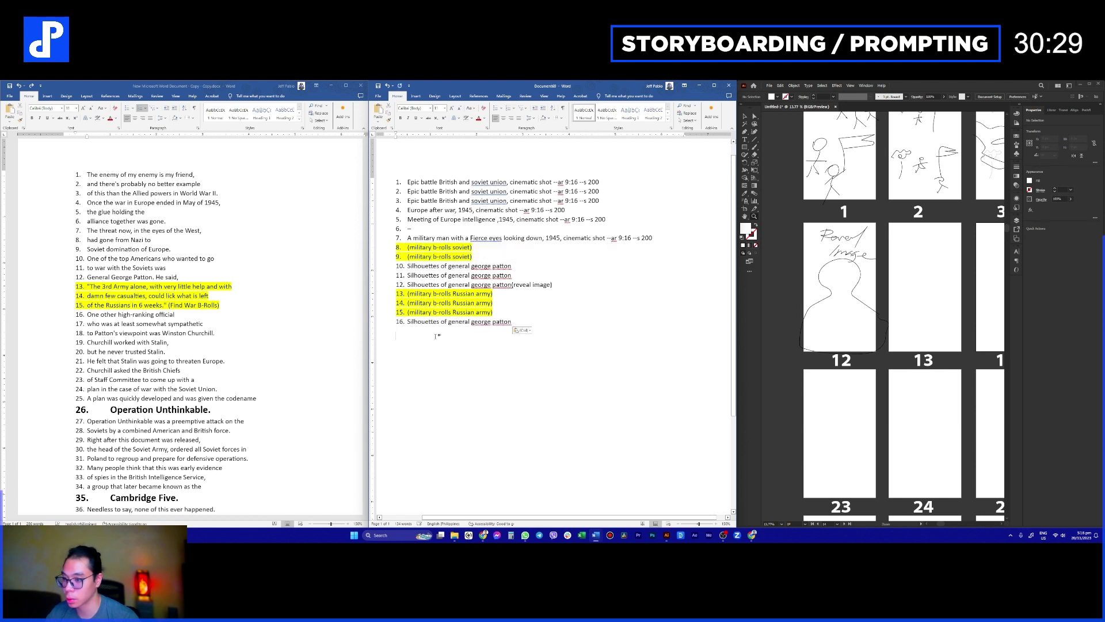
click(97, 324)
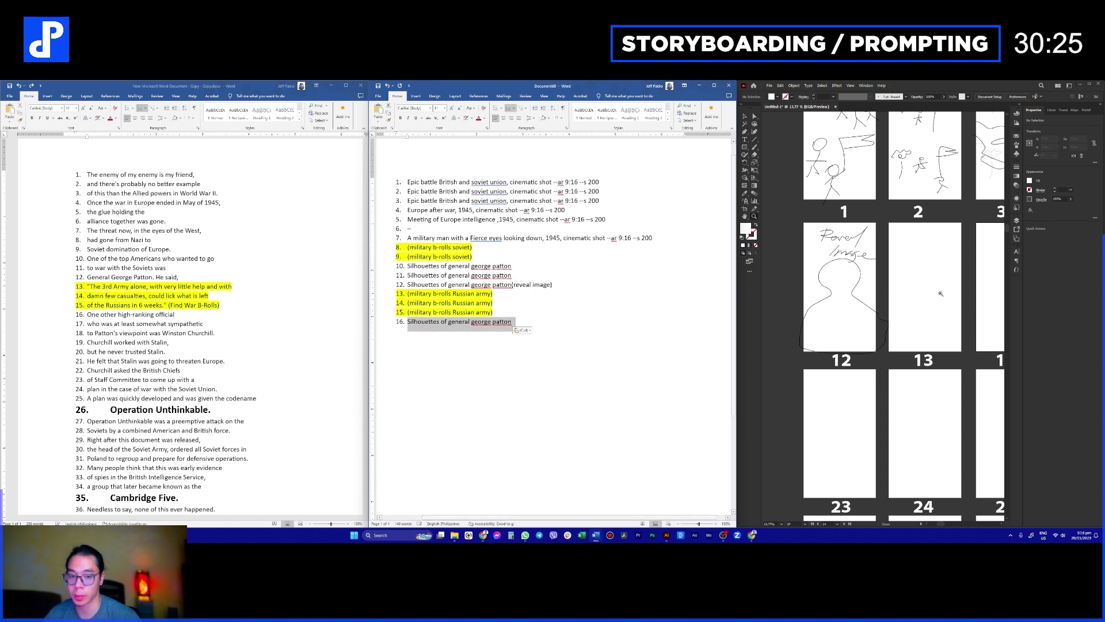
scroll(938, 319, up, 1)
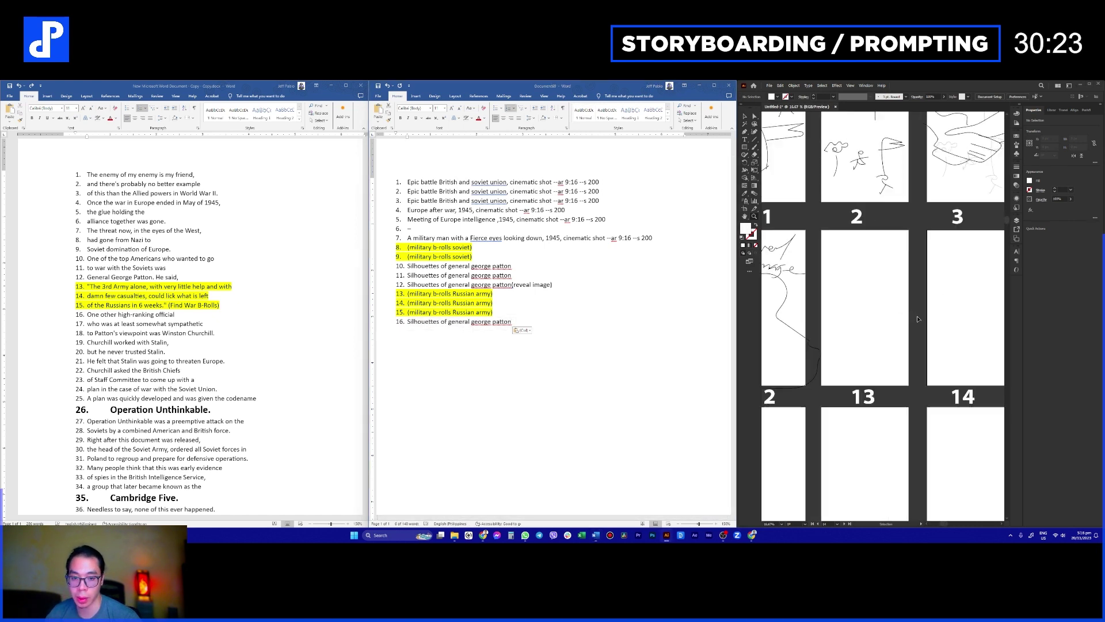
scroll(918, 319, down, 2)
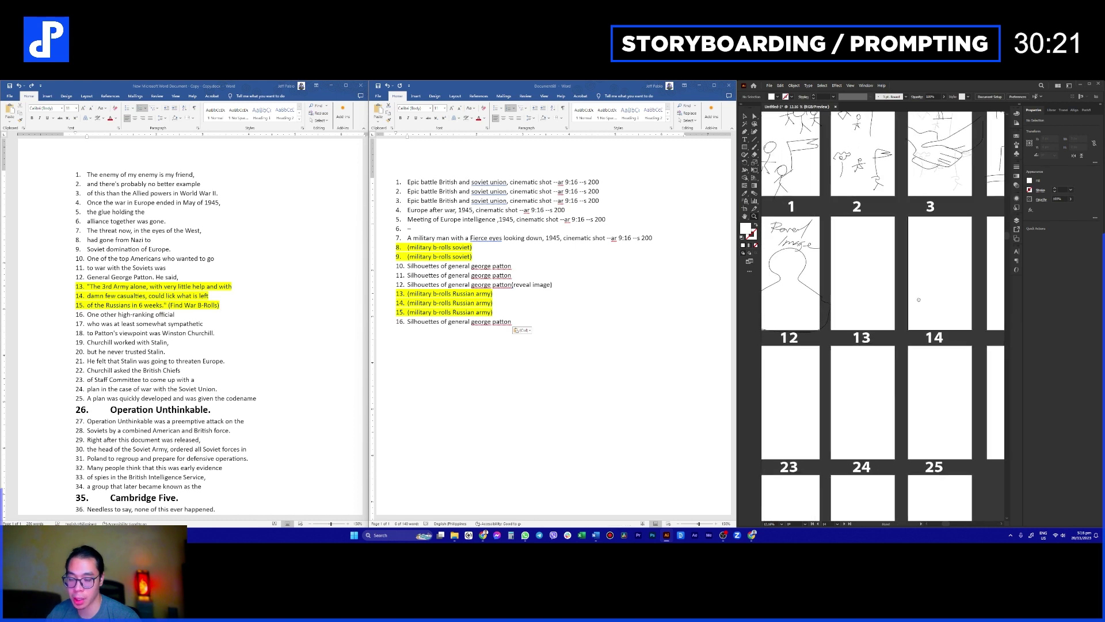
scroll(878, 293, down, 3)
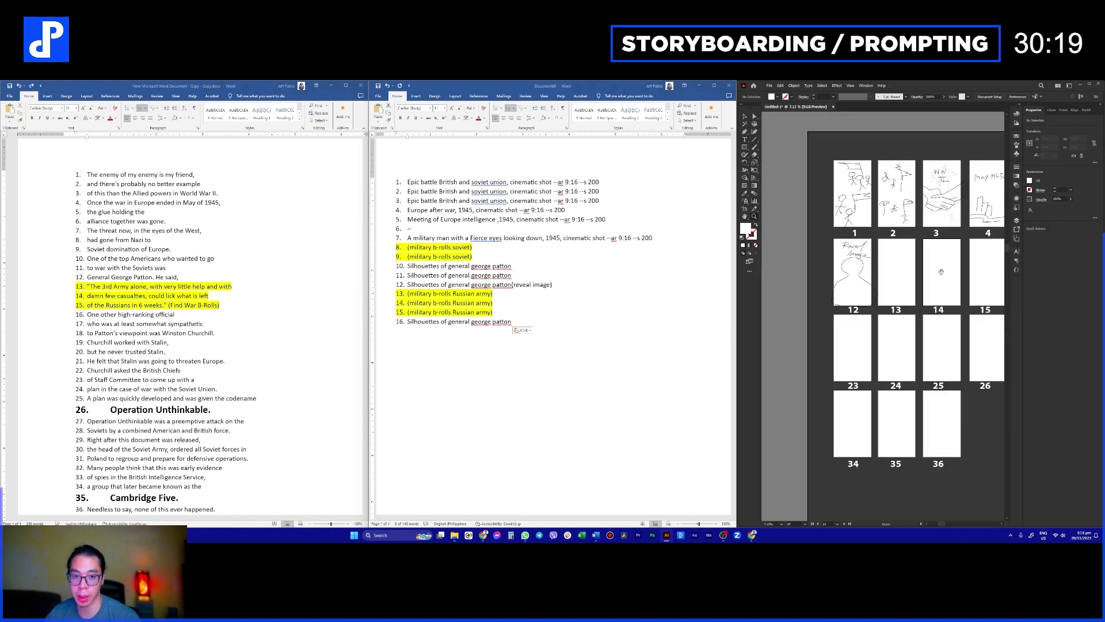
scroll(795, 275, left, 2)
key(t)
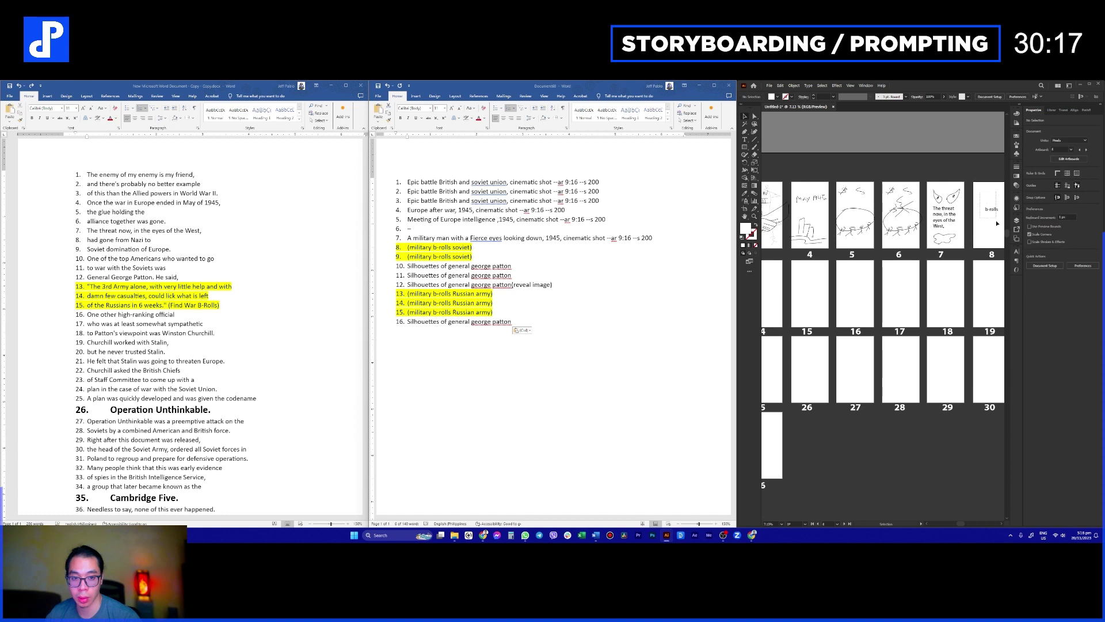
click(917, 275)
key(Escape)
drag(804, 297, 904, 286)
scroll(904, 286, down, 1)
key(ctrl+z)
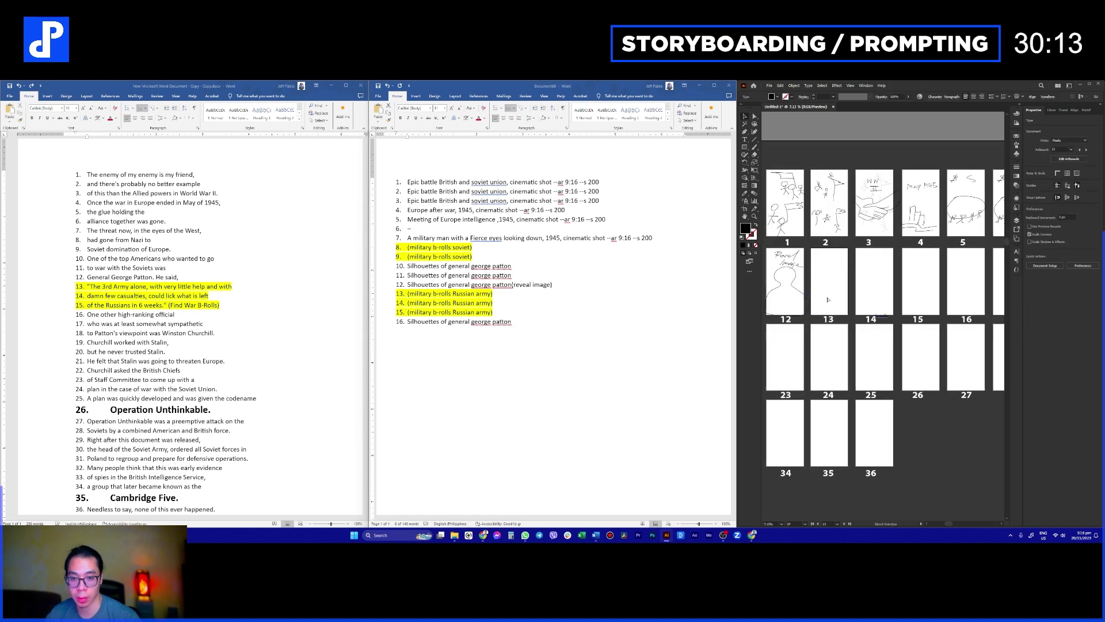
Step: Switch to Illustrator, add a "b-rolls" text label on artboard 13 and copy it onto artboards 14 and 15
click(838, 288)
scroll(837, 288, up, 10)
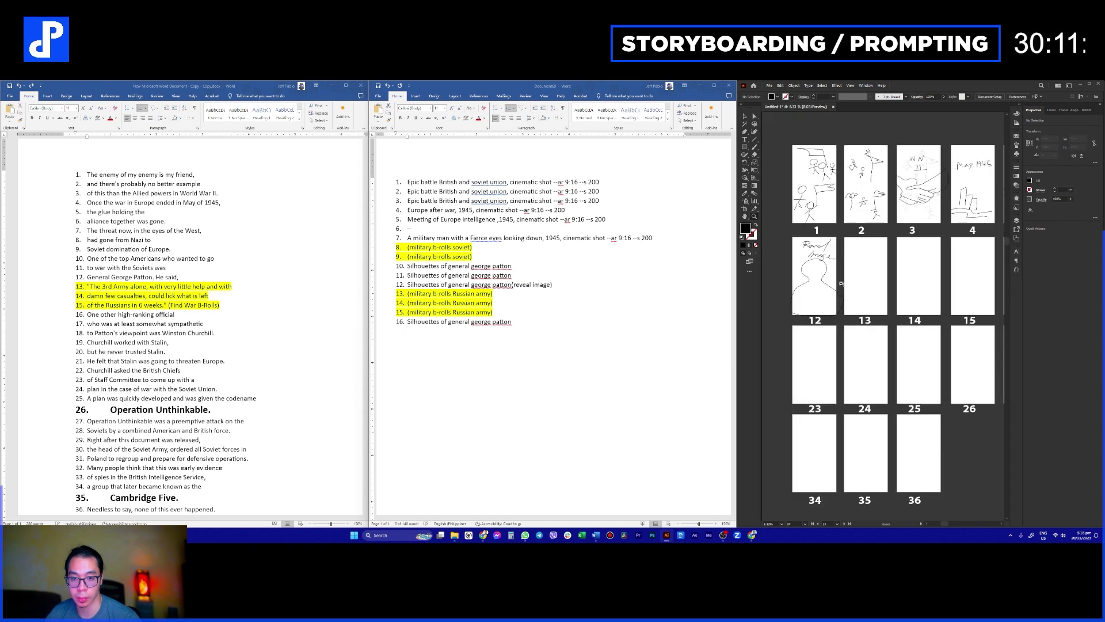
click(884, 280)
text(b-rolls)
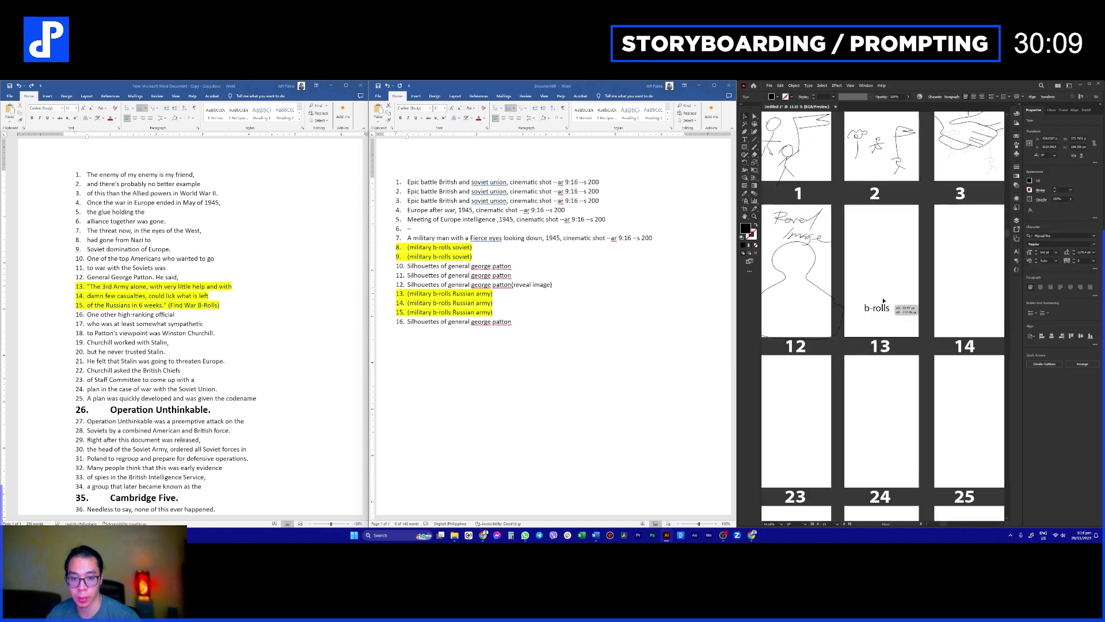
drag(884, 280, 944, 290)
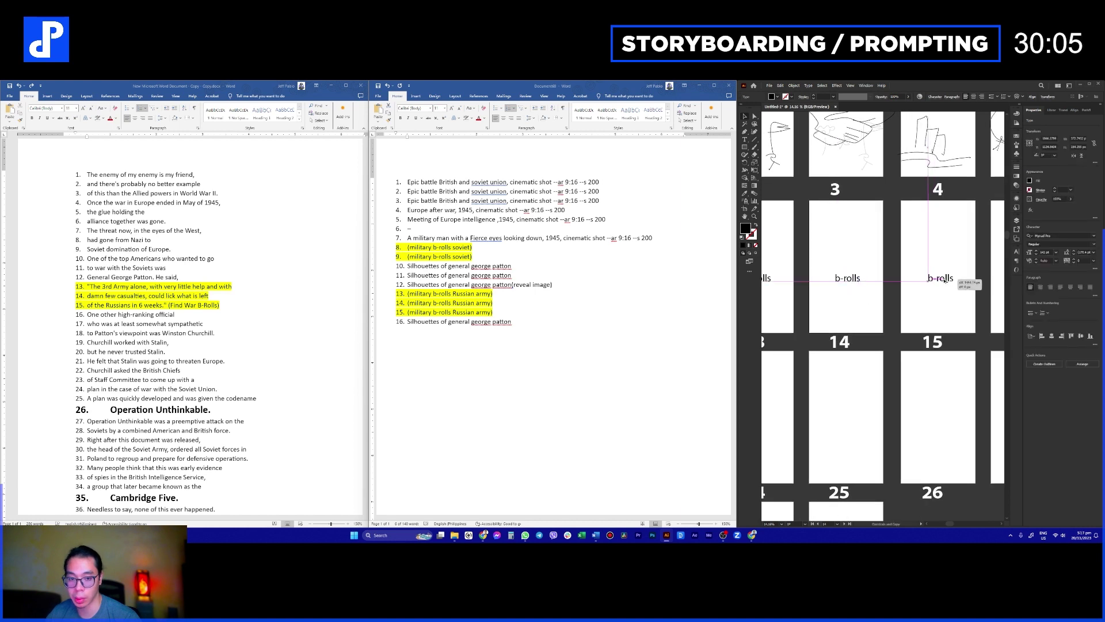
Step: Fade the three "b-rolls" labels on artboards 13, 14 and 15 by lowering their opacity
drag(789, 278, 973, 293)
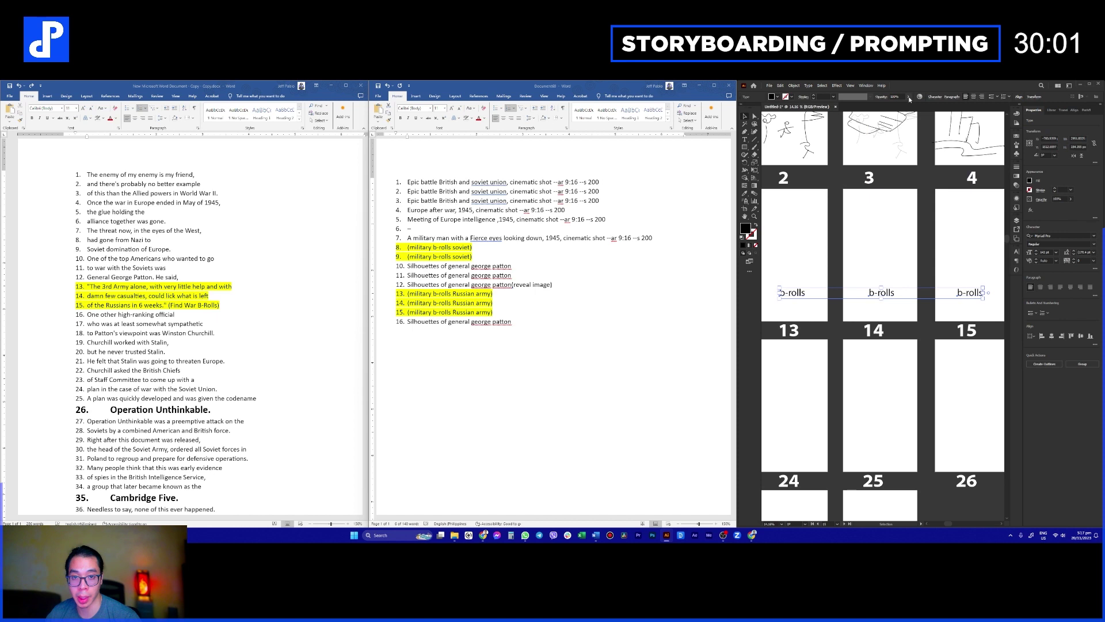
click(908, 98)
click(884, 239)
Step: Add a text box reading "text samples" above the b-rolls label on artboard 13 and reduce its font size
key(t)
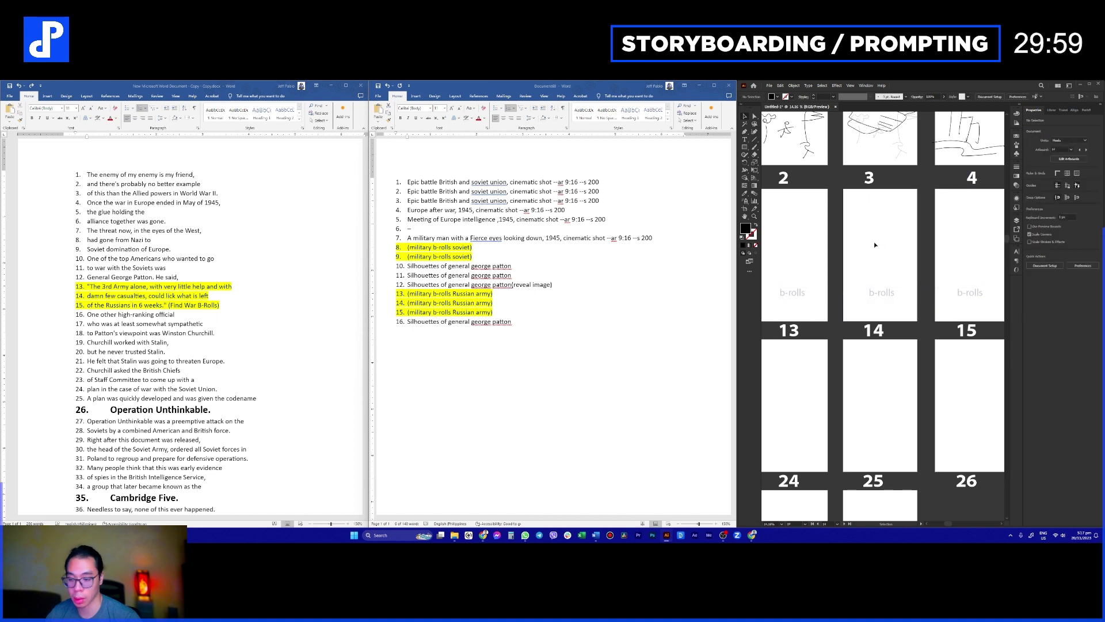
drag(774, 222, 819, 268)
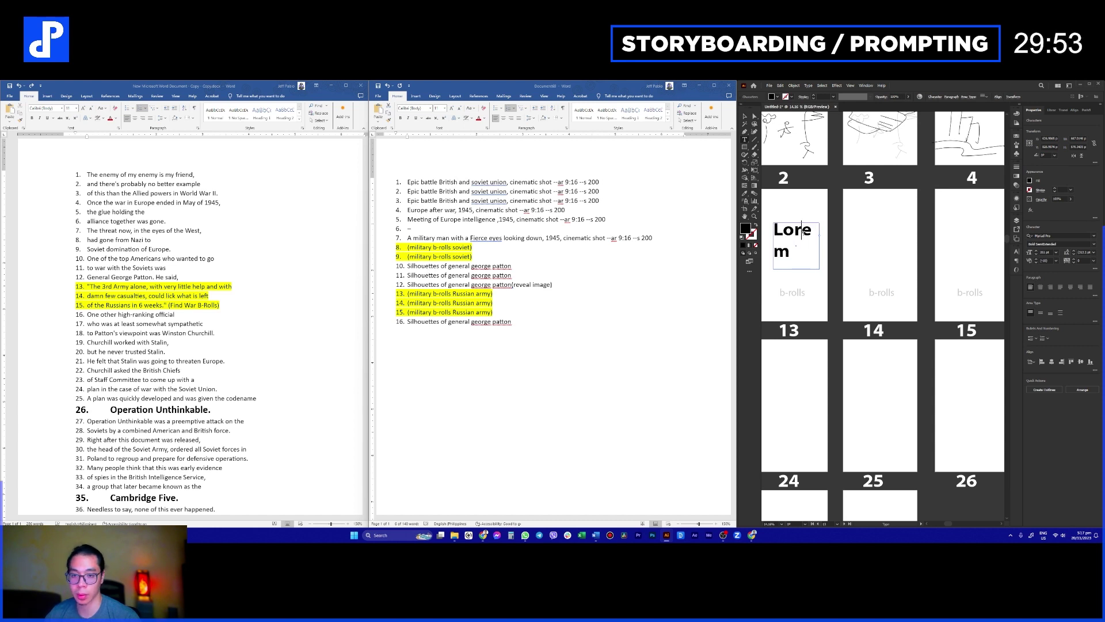
text(text sam-)
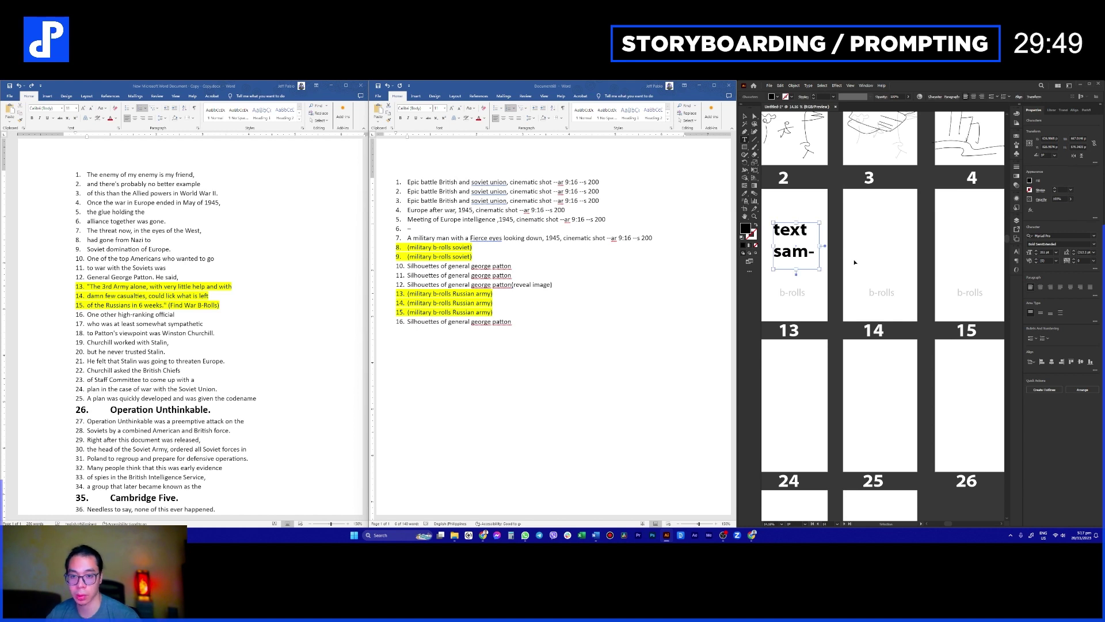
key(Escape)
click(1045, 252)
scroll(1045, 252, down, 5)
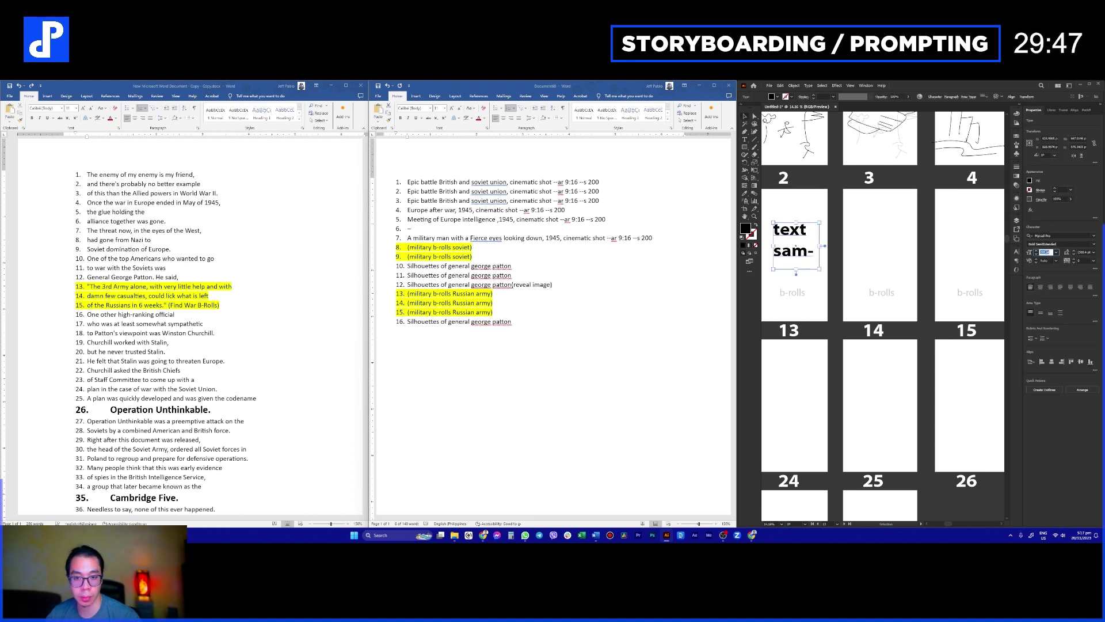
scroll(1045, 252, down, 4)
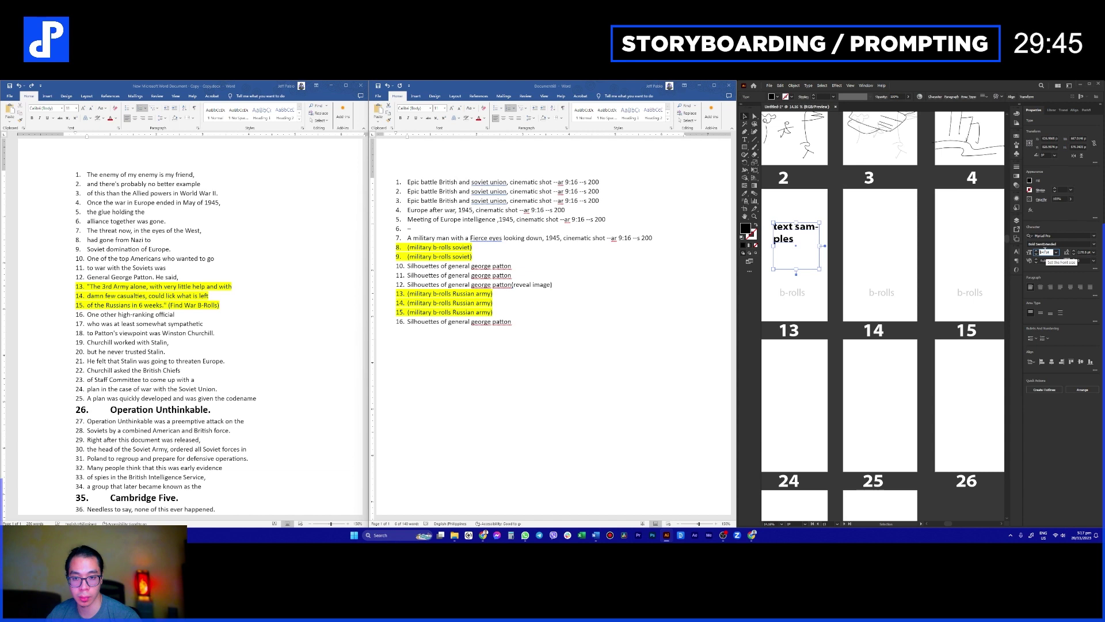
Step: Shrink the "text samples" text to fit on one line and copy its box onto artboards 14 and 15
drag(822, 245, 834, 267)
key(ctrl+shift+a)
click(817, 245)
key(ctrl+z)
key(ctrl+z)
key(ctrl+z)
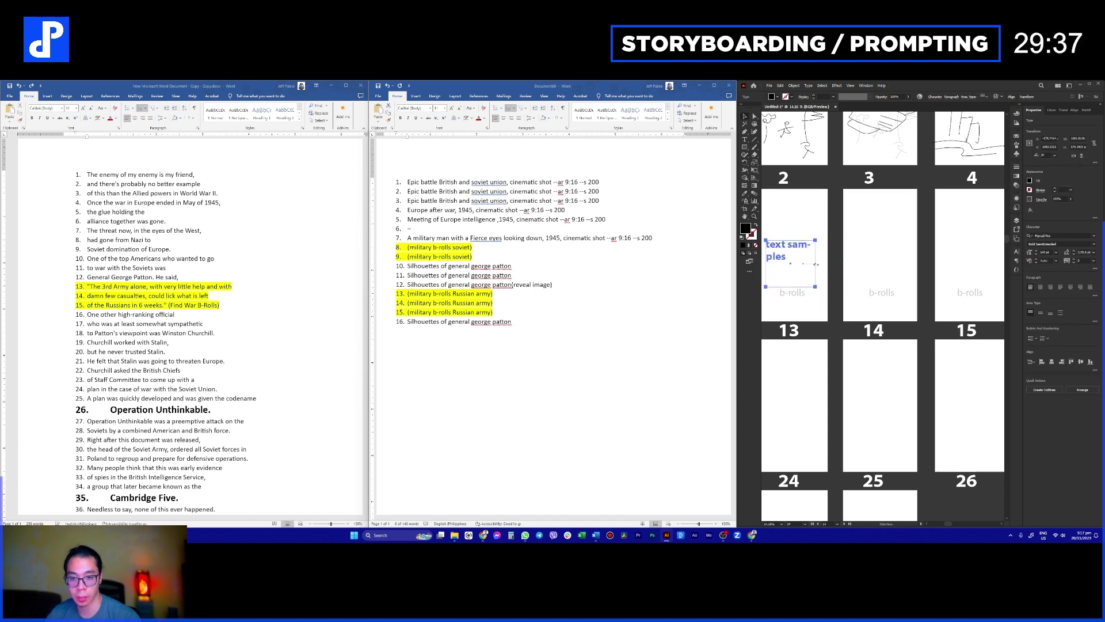
scroll(1046, 252, down, 10)
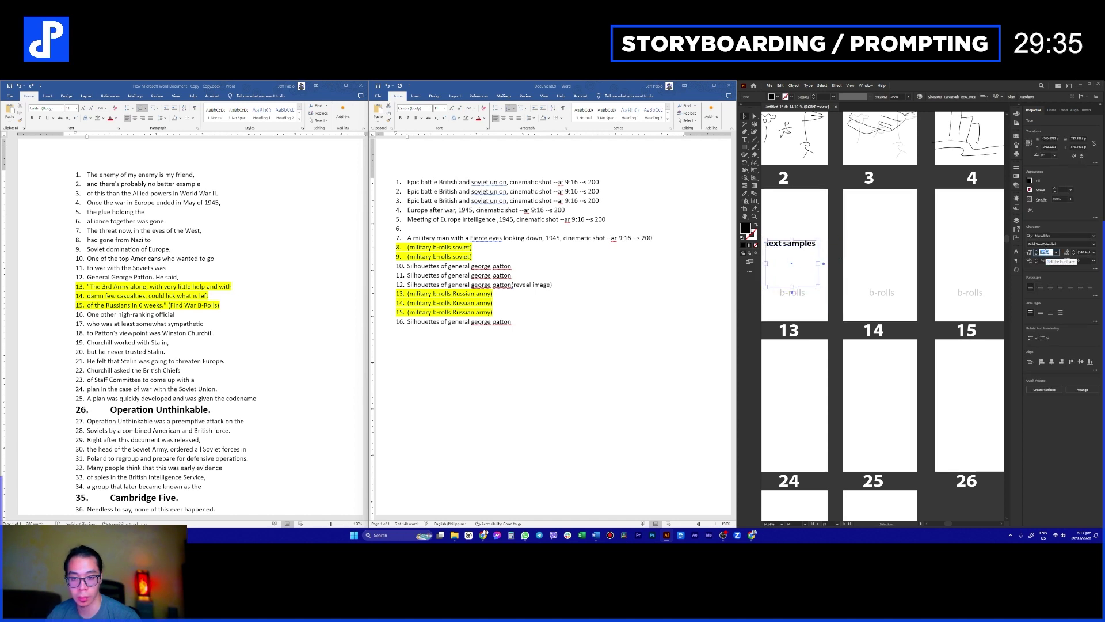
drag(807, 247, 981, 252)
Step: Extend the text on artboard 13 to read "text samples animation keyboard"
click(806, 244)
double_click(806, 244)
drag(773, 243, 821, 244)
click(822, 244)
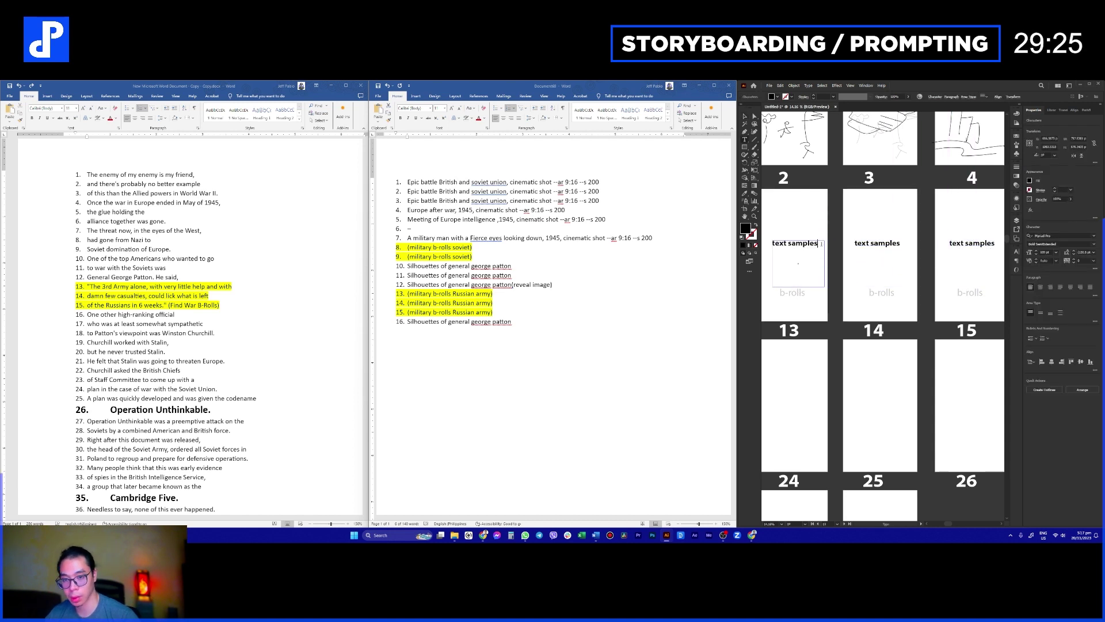
text(ani)
key(BackSpace)
text(mation keyboard)
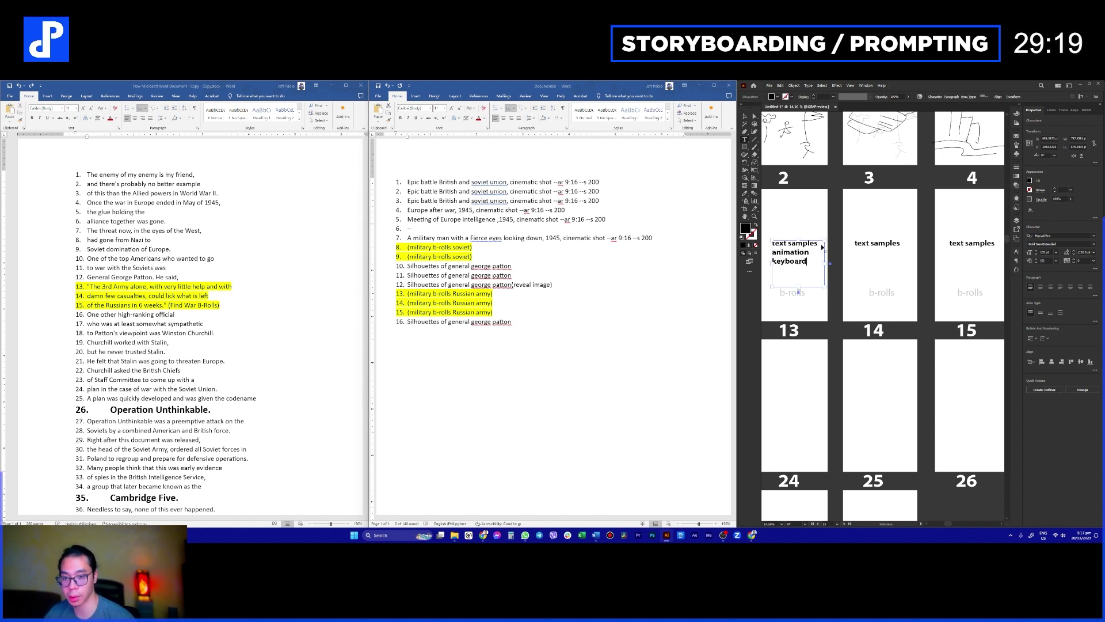
Step: Replace the text boxes' contents on artboards 14 and 15 with the full text copied from artboard 13
key(ctrl+a)
key(ctrl+c)
click(877, 243)
key(ctrl+a)
key(ctrl+v)
click(971, 243)
key(ctrl+a)
key(ctrl+v)
click(952, 229)
scroll(952, 229, right, 5)
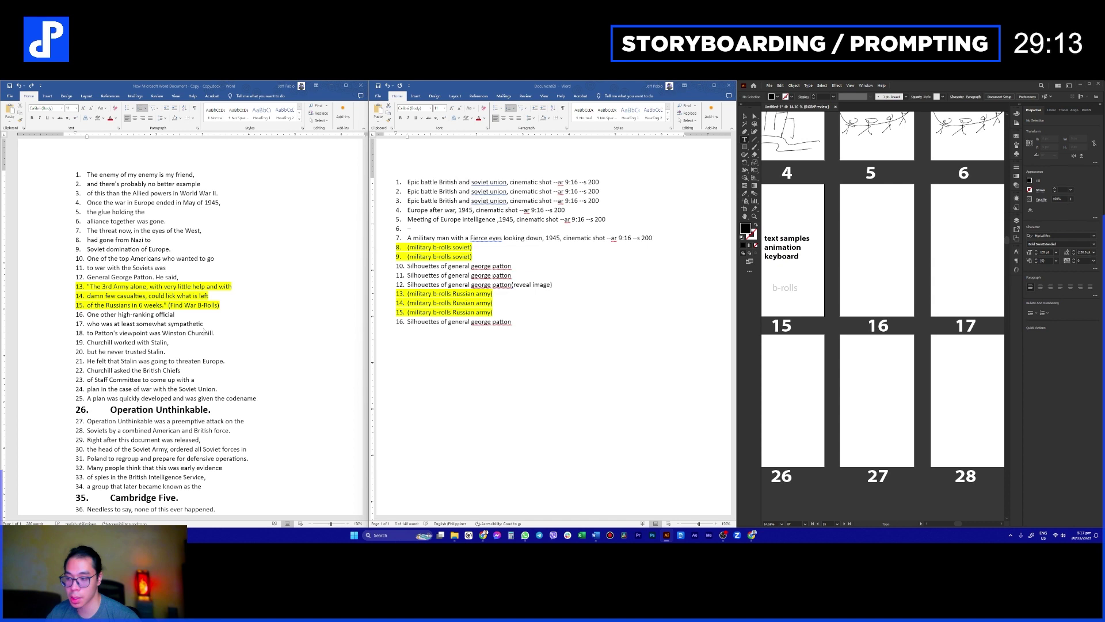
Step: In the Word prompt list, add a space before "(reveal image)" in item 12 and change item 16 to "Silhouettes of general Winston Churchill"
triple_click(526, 323)
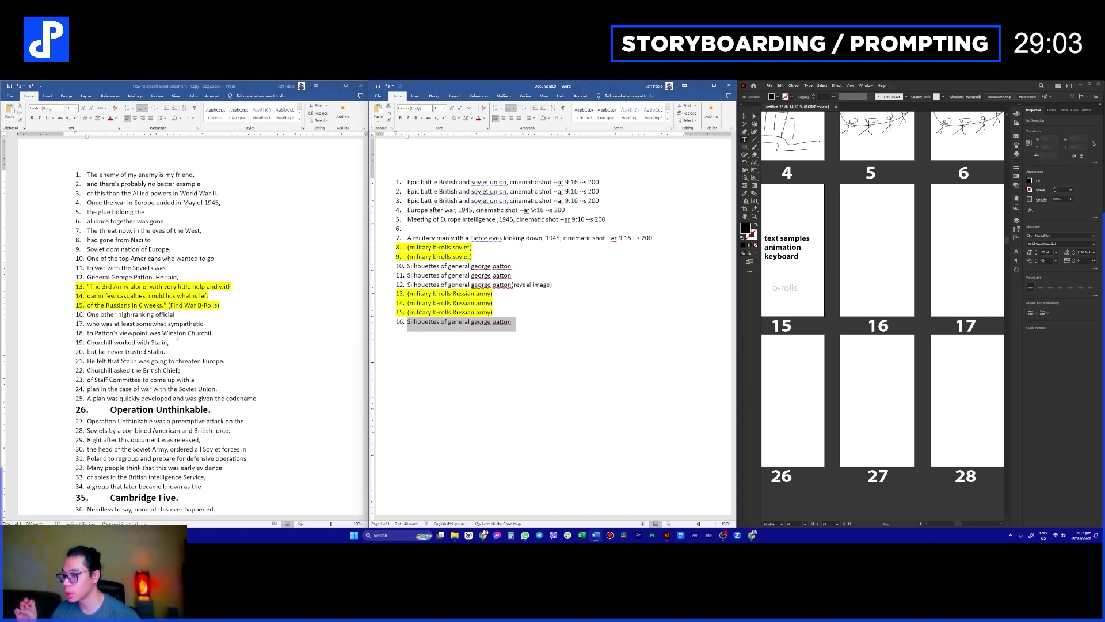
drag(517, 326, 440, 324)
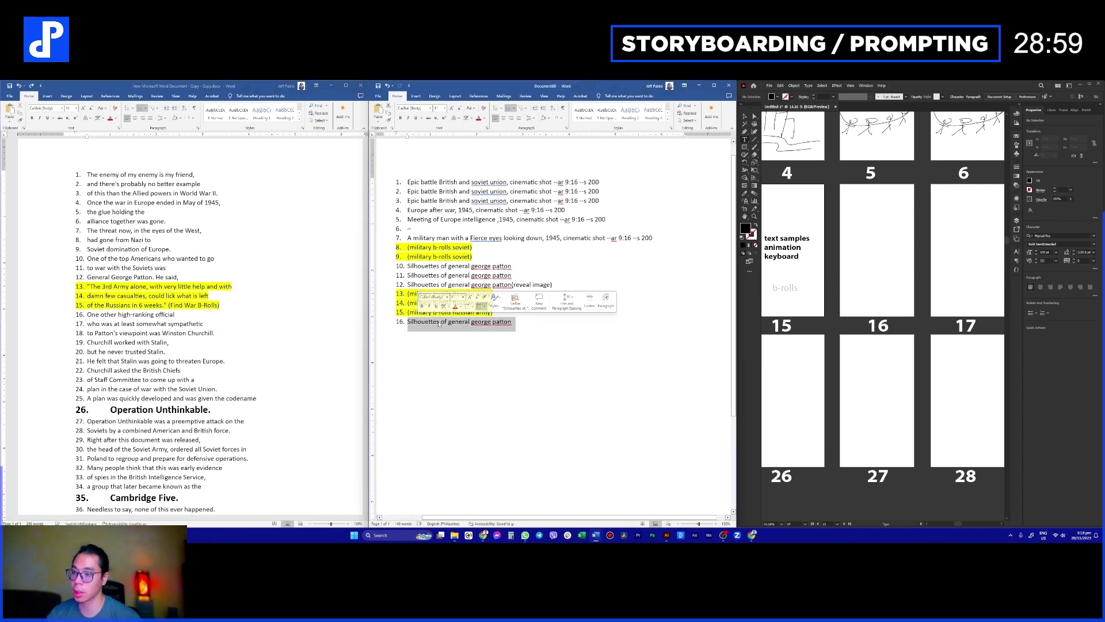
click(469, 266)
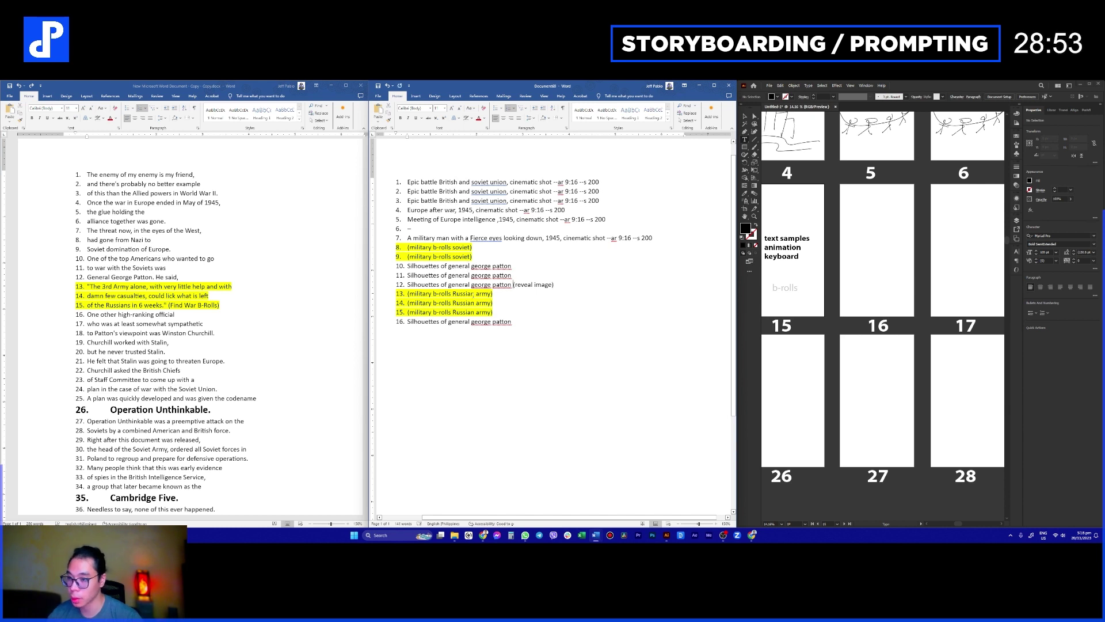
click(112, 286)
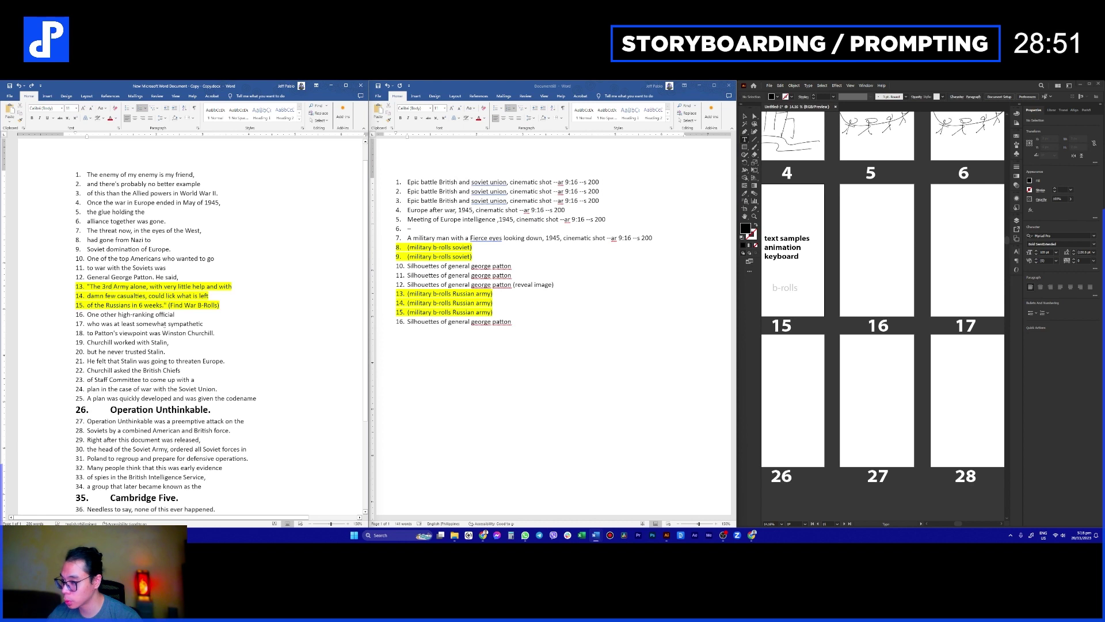
double_click(480, 321)
shift+click(512, 321)
key(ctrl+v)
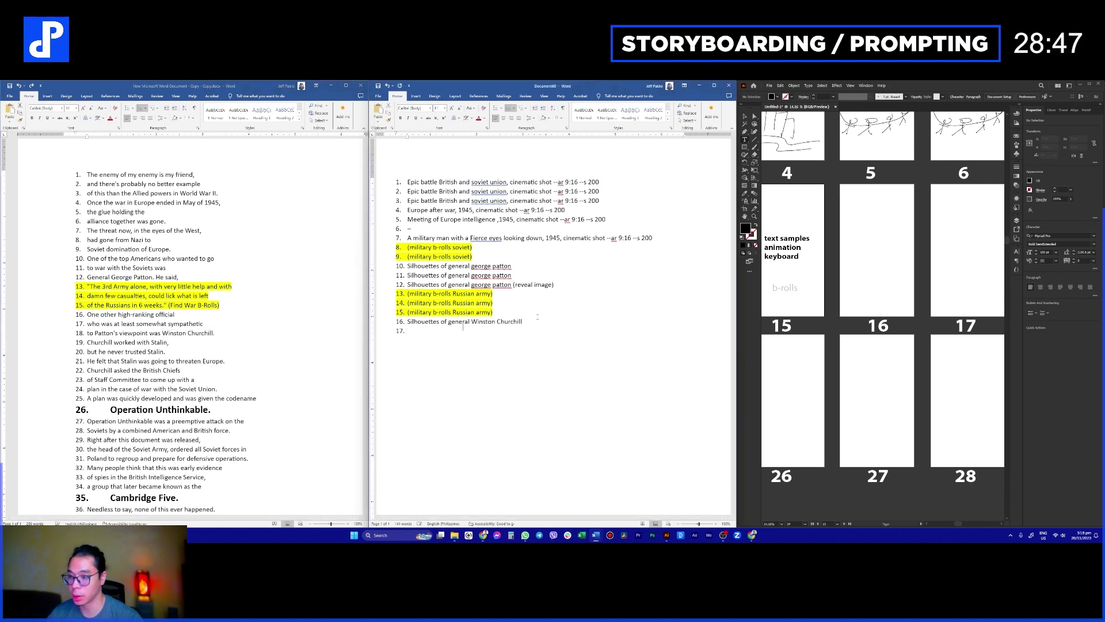
Step: Copy the "Silhouettes of general Winston Churchill" prompt from item 16 into items 17 and 18
drag(526, 322, 407, 321)
key(ctrl+c)
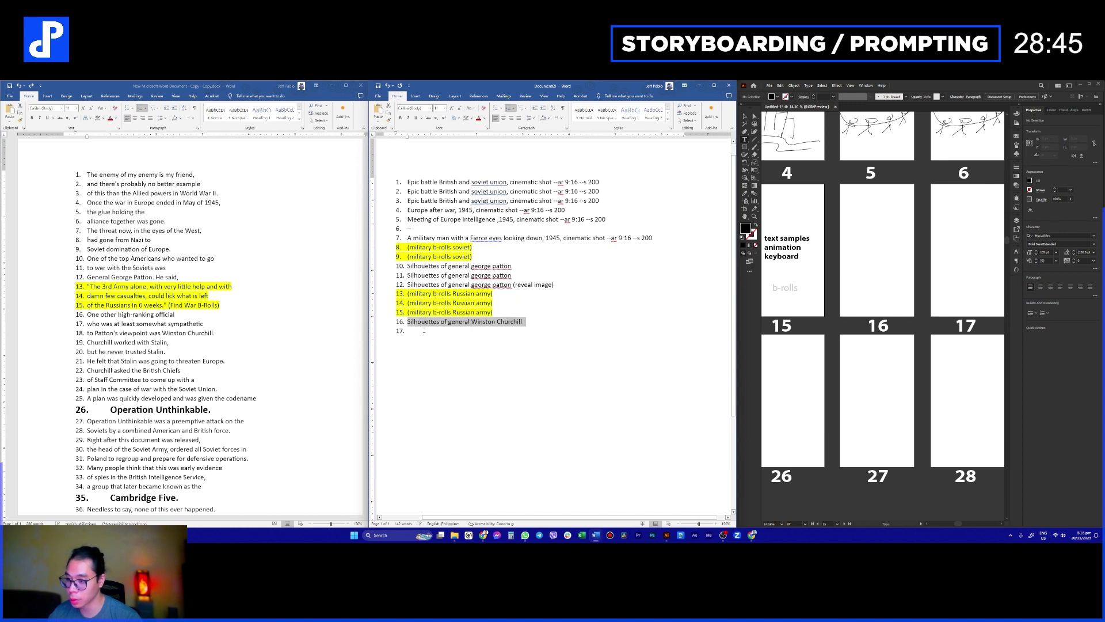
click(461, 340)
key(ctrl+v)
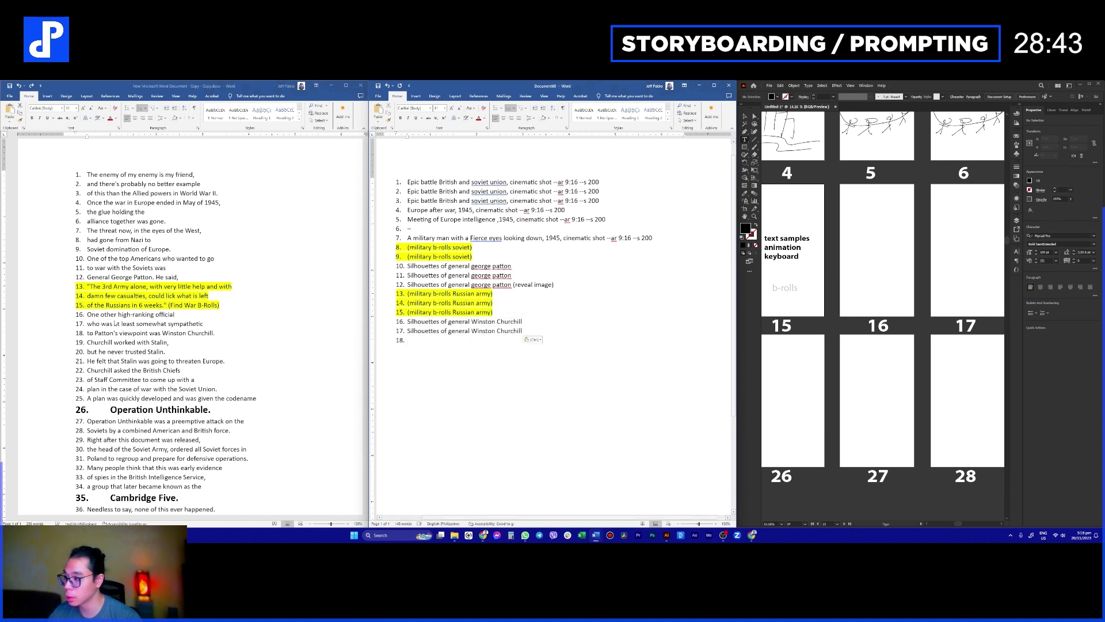
key(ctrl+v)
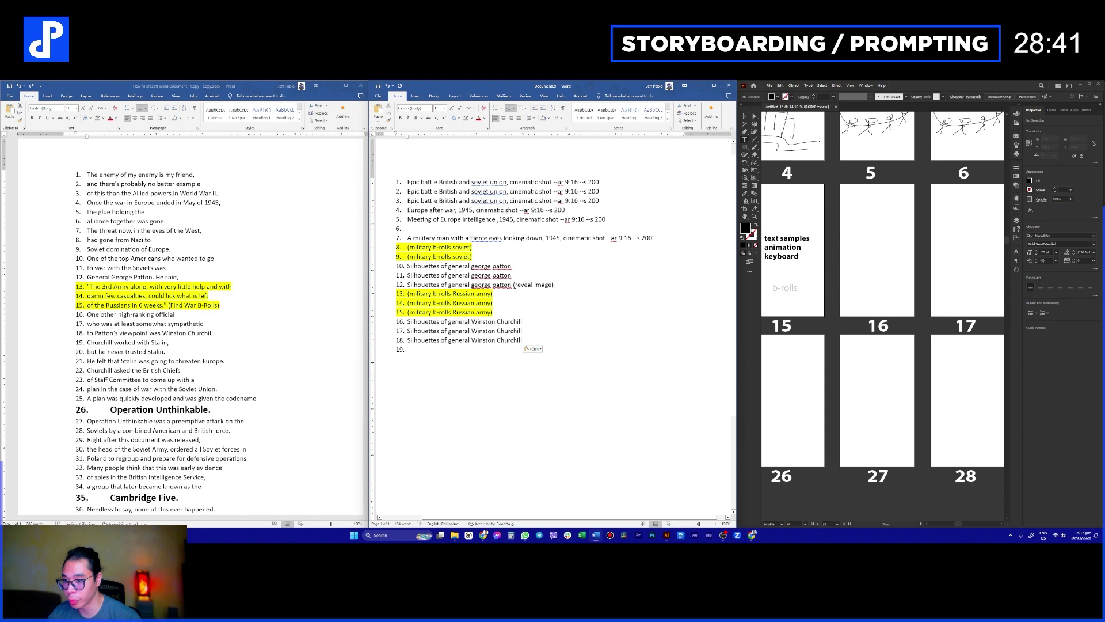
Step: Append "(reveal image)" to item 18 of the prompt list and remove the extra blank line below it
click(538, 332)
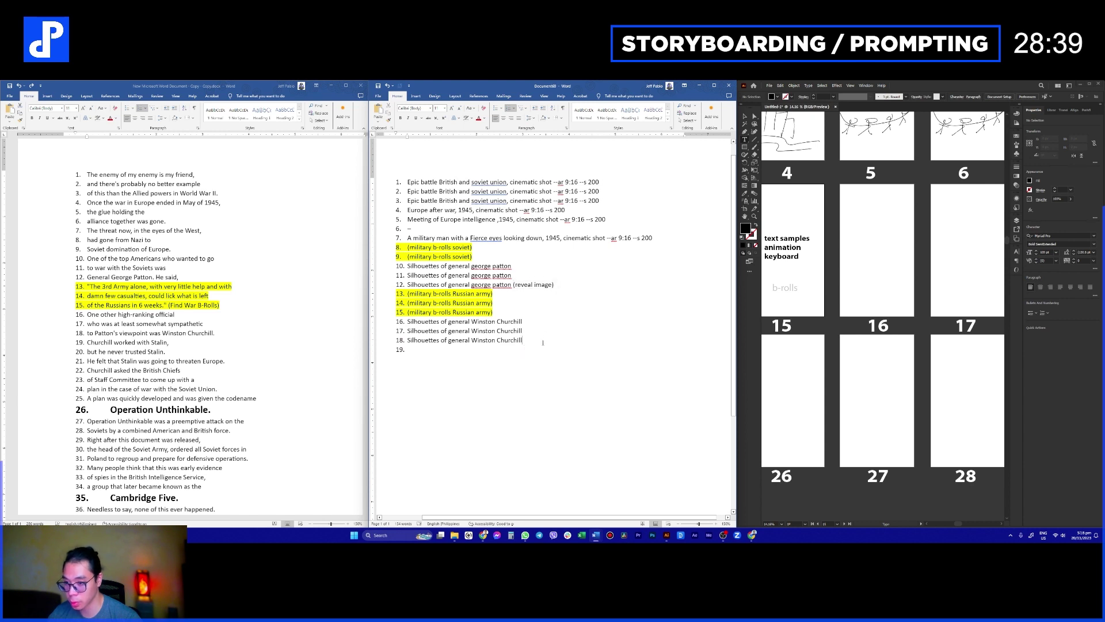
click(543, 342)
key(ctrl+v)
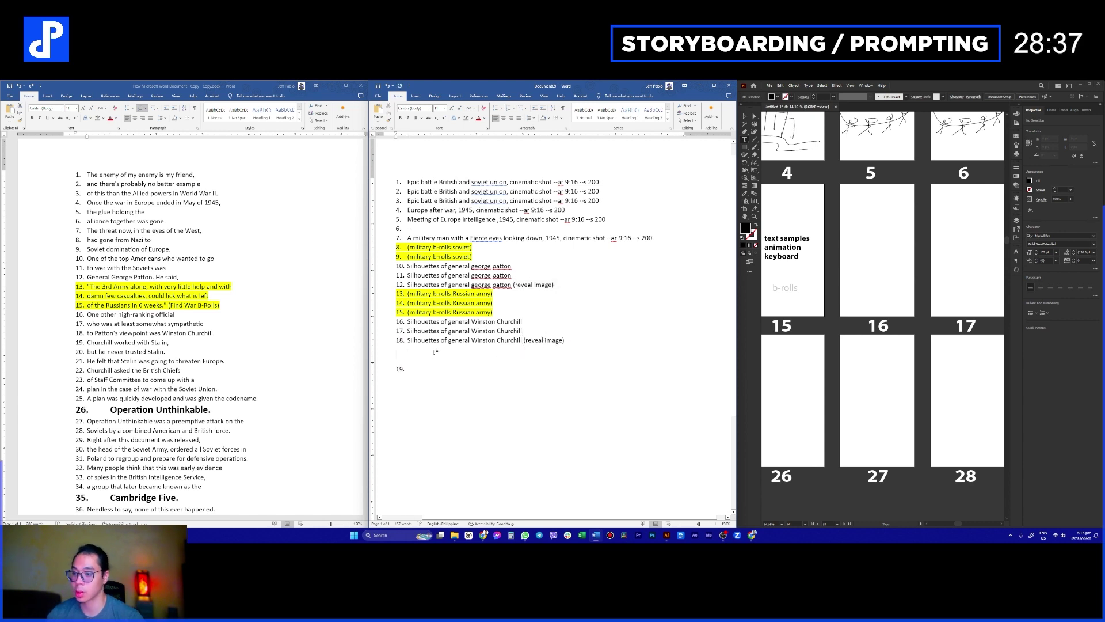
key(BackSpace)
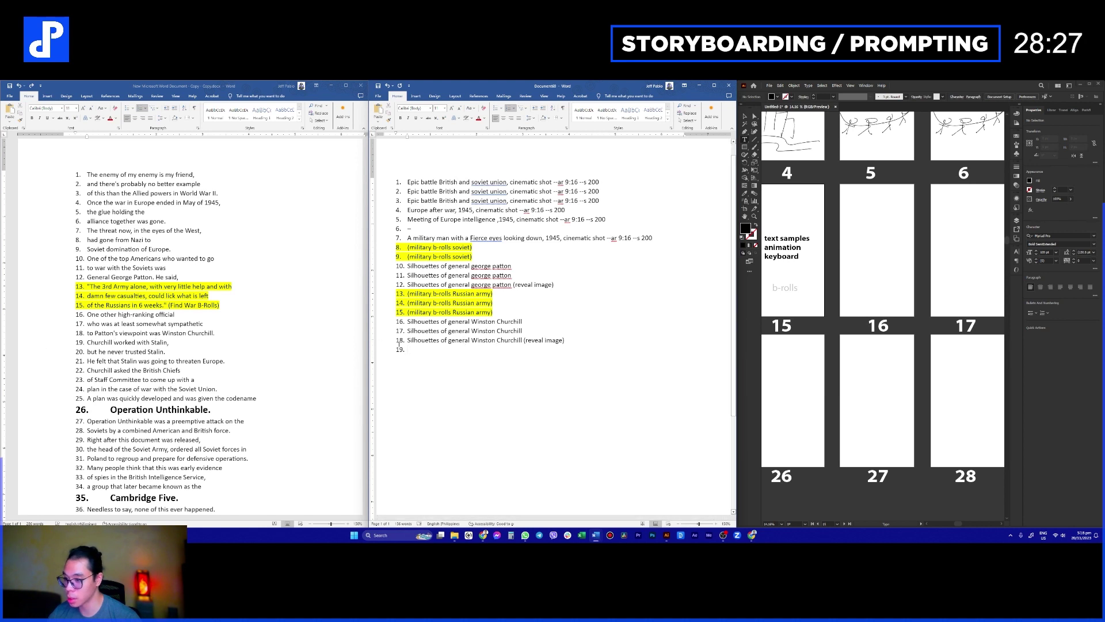
Step: Enter "Winston and stallin" as item 19 of the prompt list, reusing the first name from item 18
double_click(488, 341)
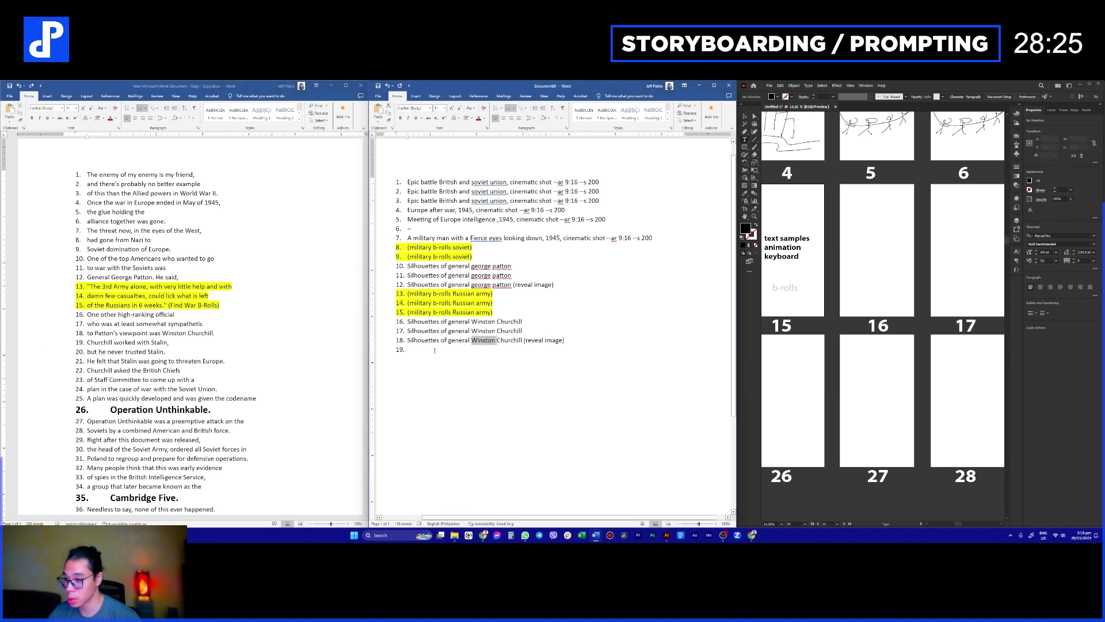
key(ctrl+v)
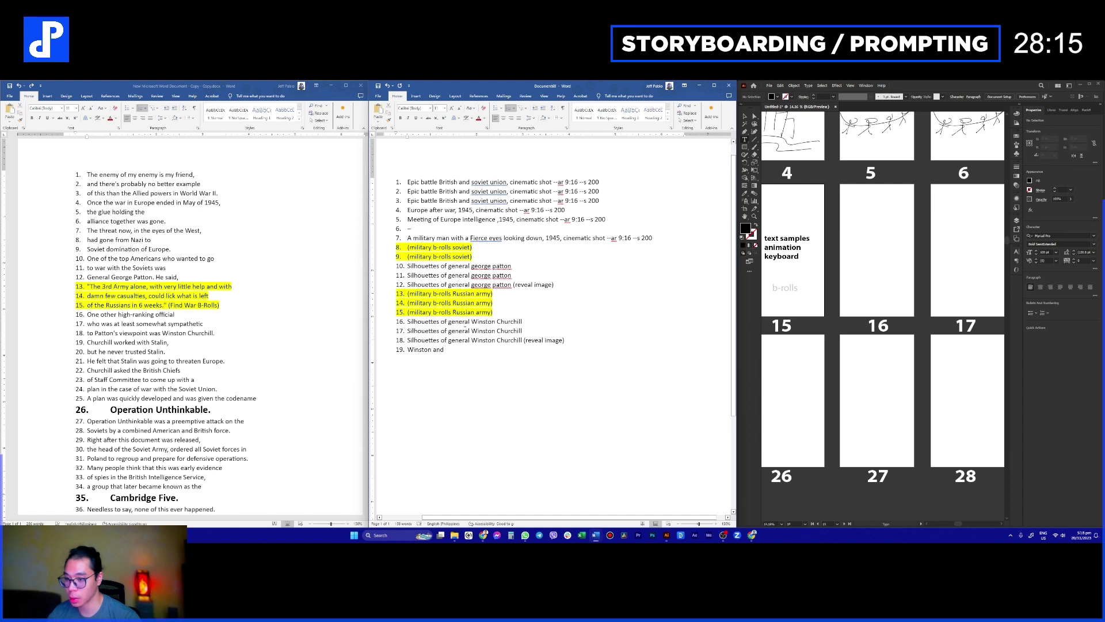
text(stallin)
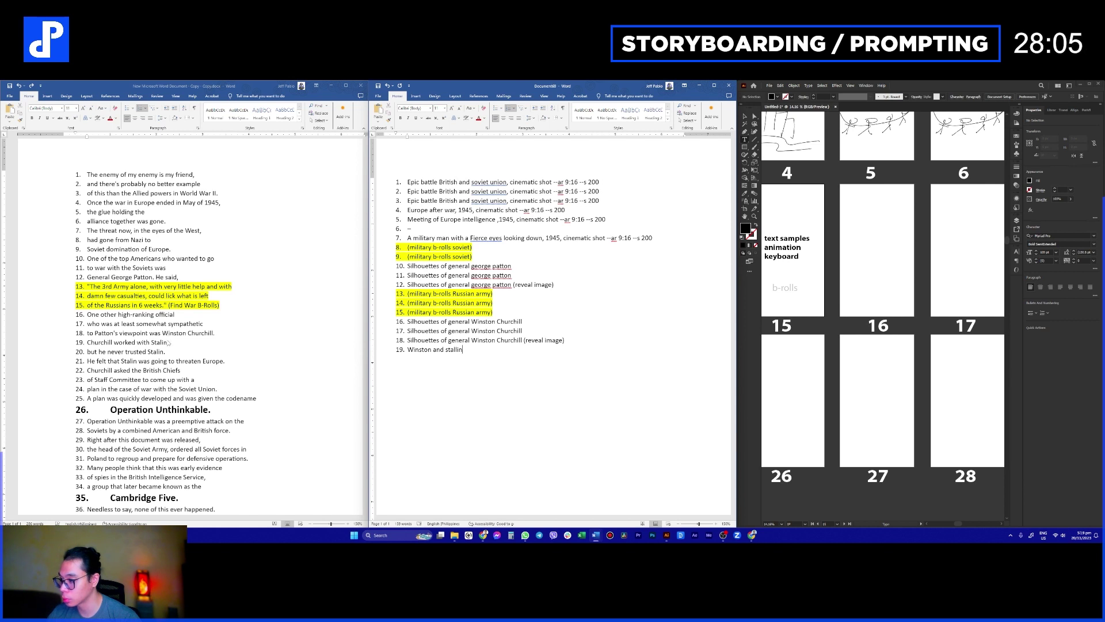
Step: Switch to Chrome and search Google for "Stalin", viewing the image results and the general results
click(127, 341)
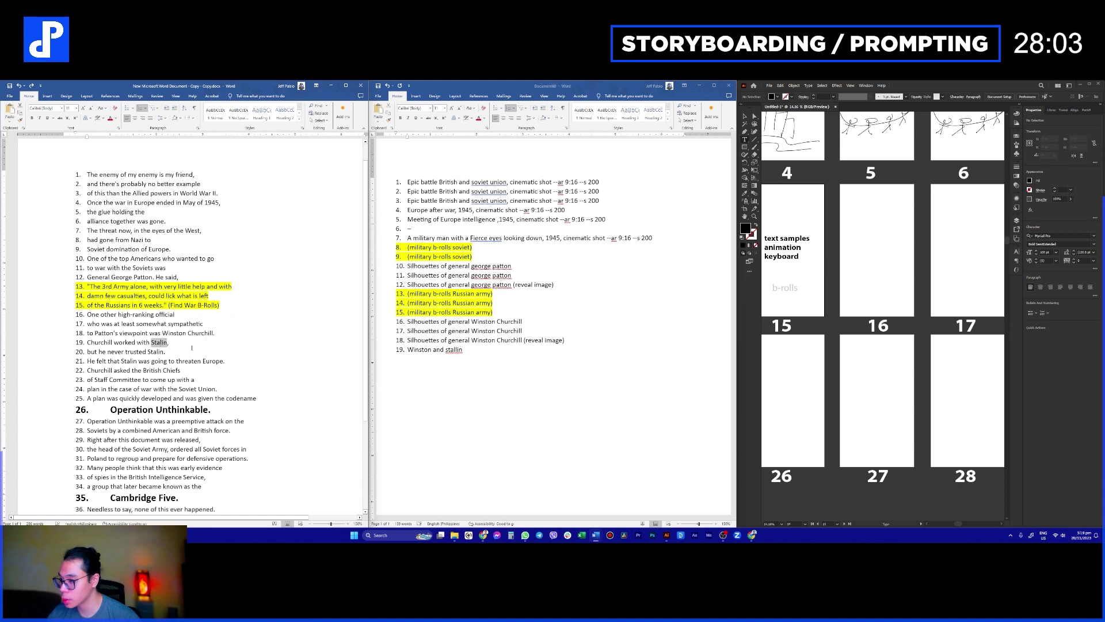
click(482, 534)
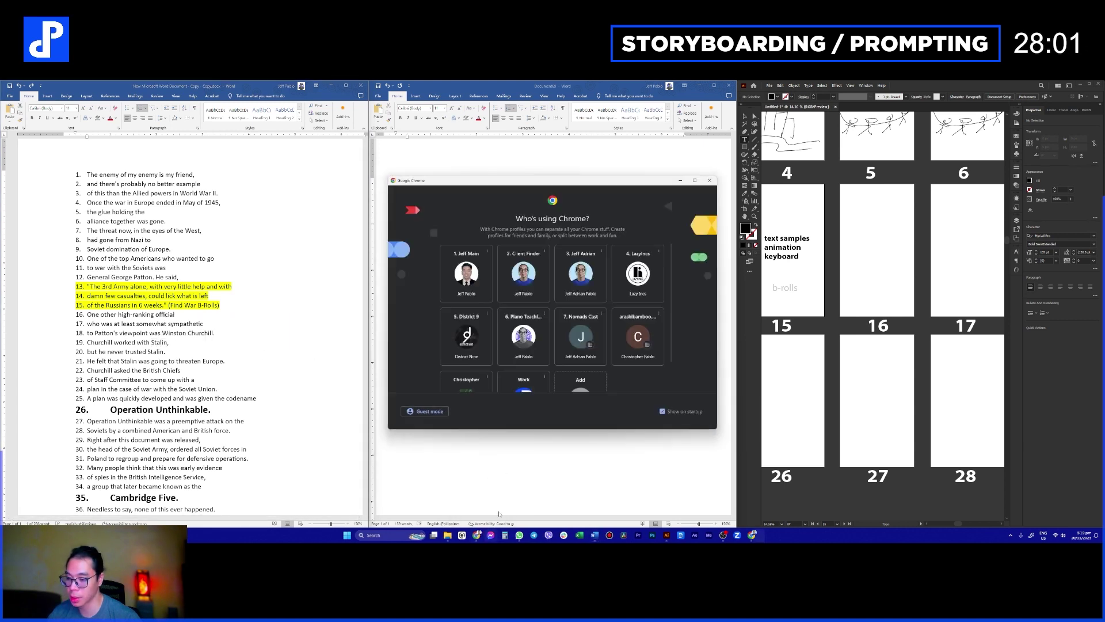
click(523, 274)
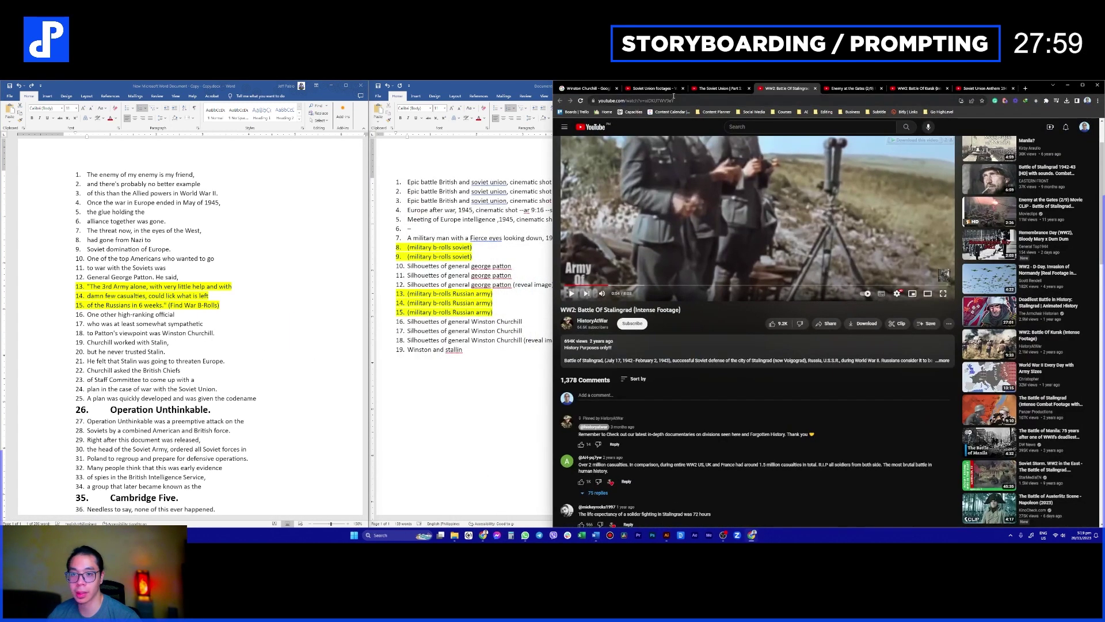
click(587, 88)
triple_click(664, 127)
text(Stalin)
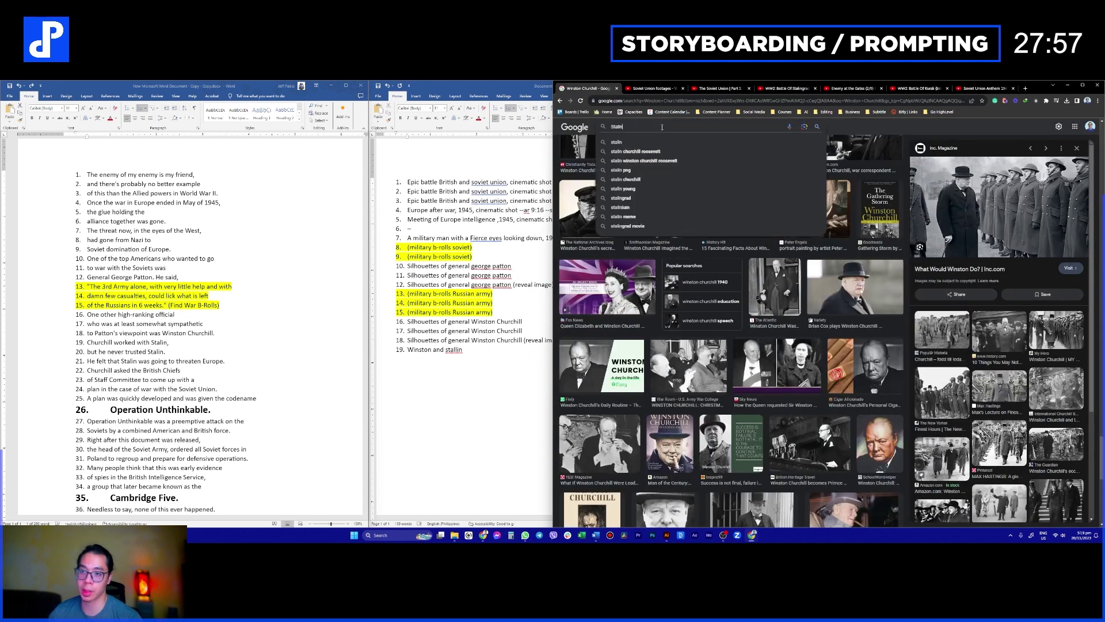
key(Return)
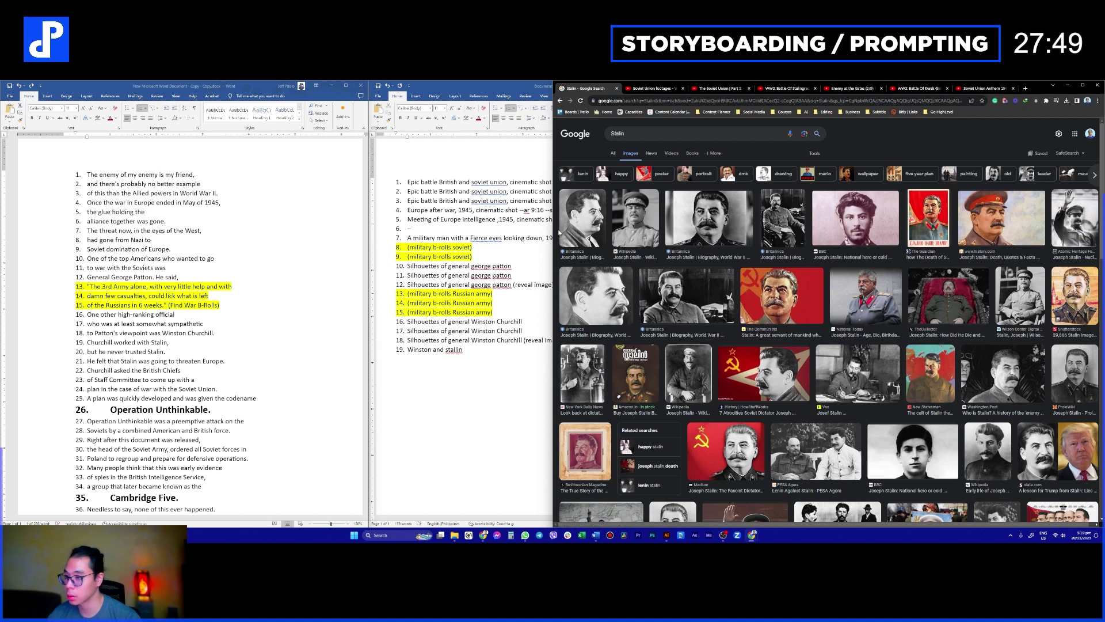
click(613, 154)
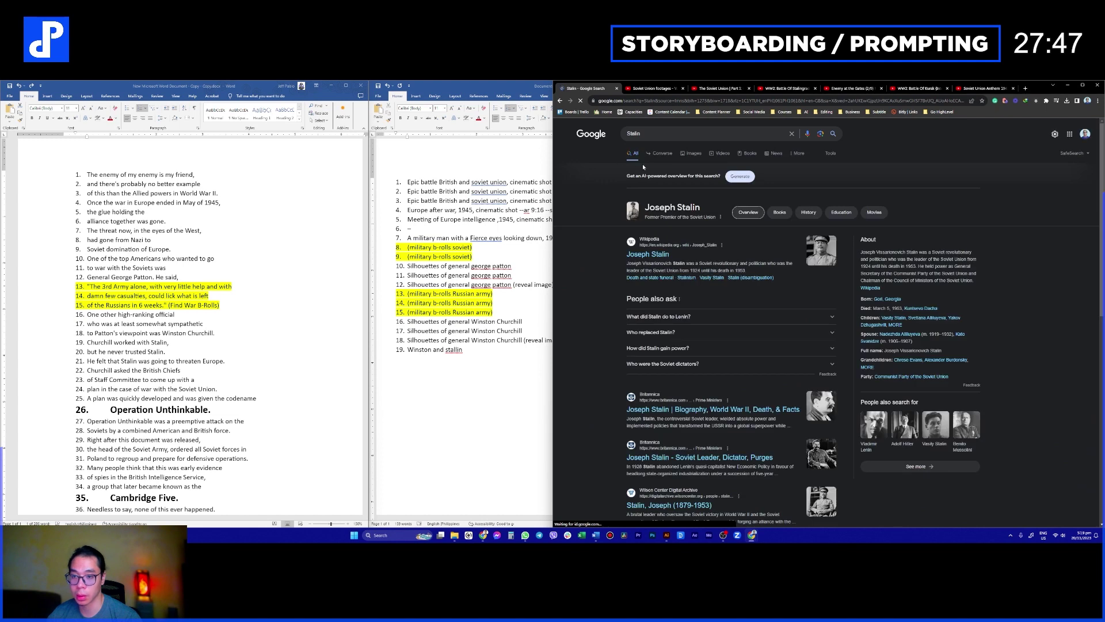
click(693, 154)
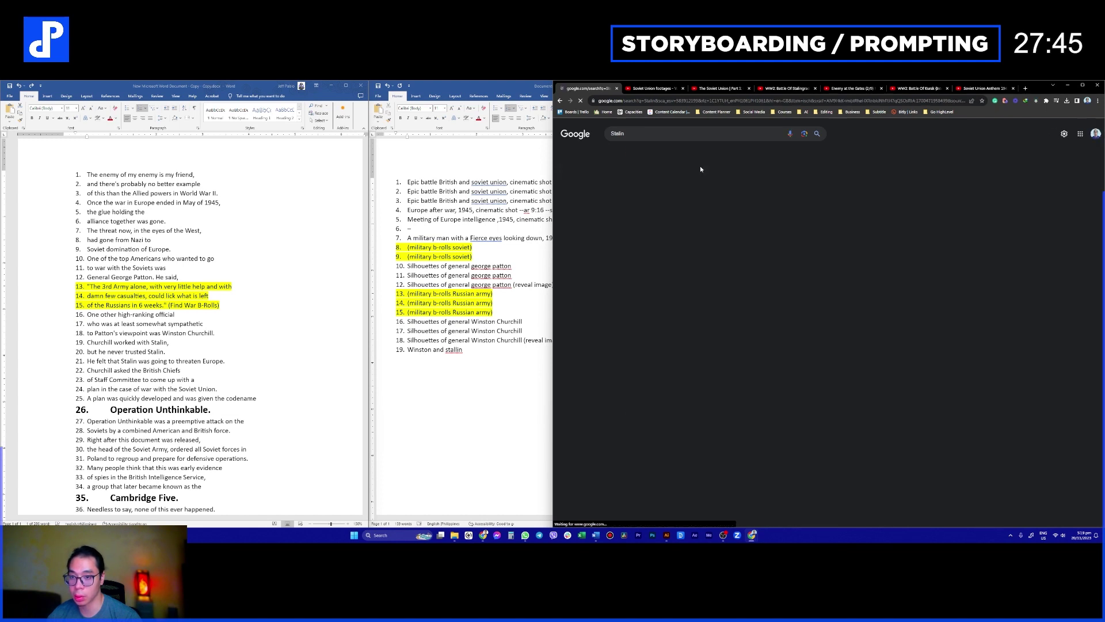
Step: Check script lines 19 and 20 about Stalin, and review the general and image results for "Stalin"
double_click(159, 342)
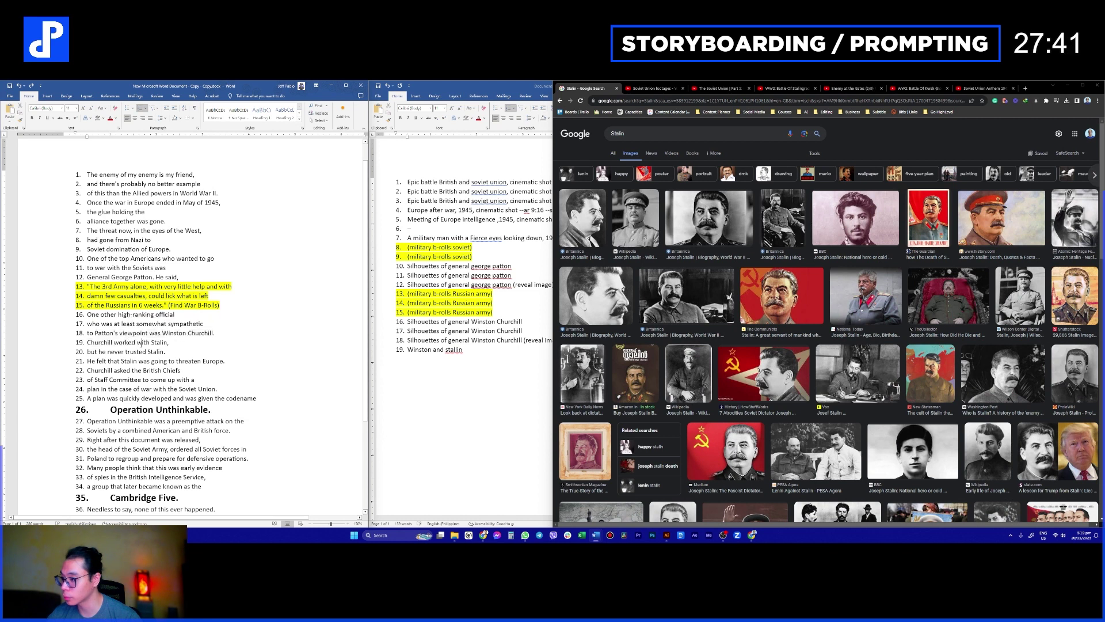
double_click(104, 351)
click(107, 351)
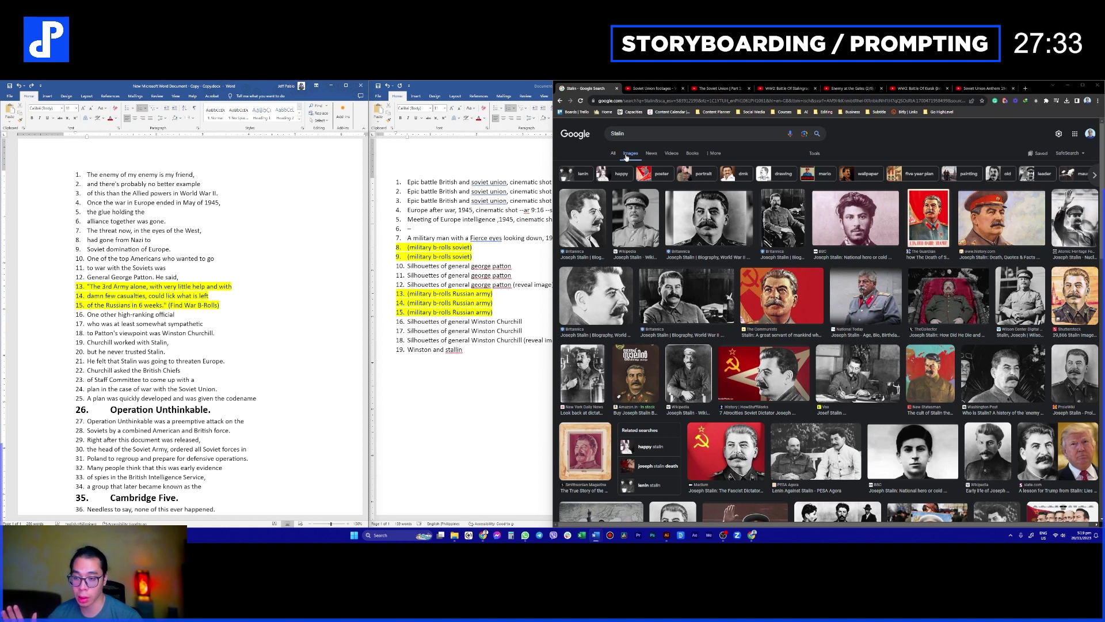
click(619, 133)
click(583, 151)
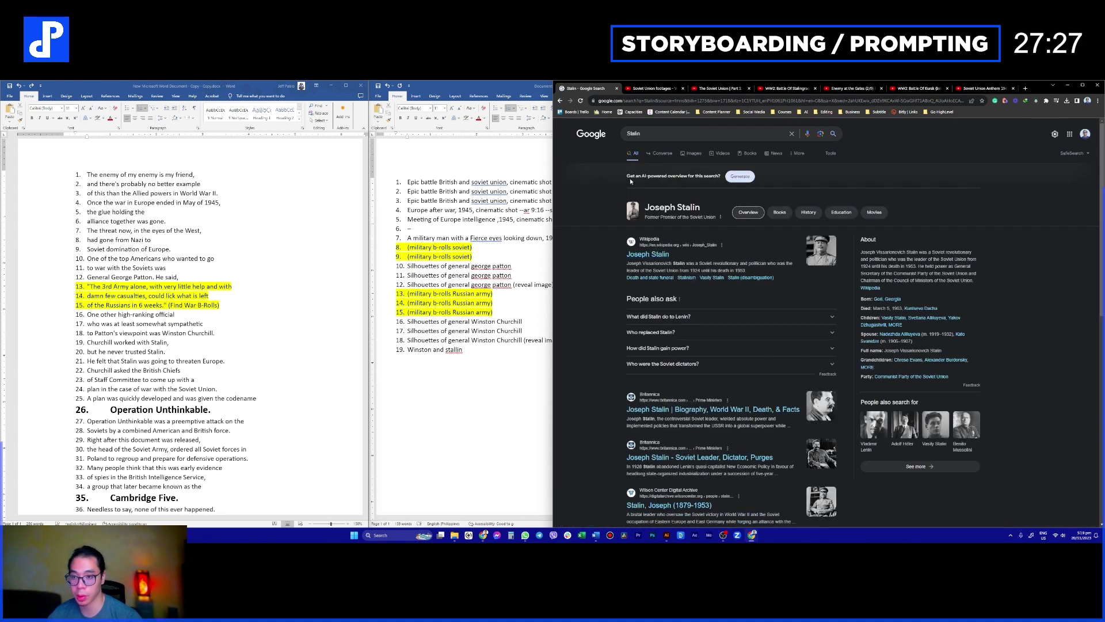
click(693, 154)
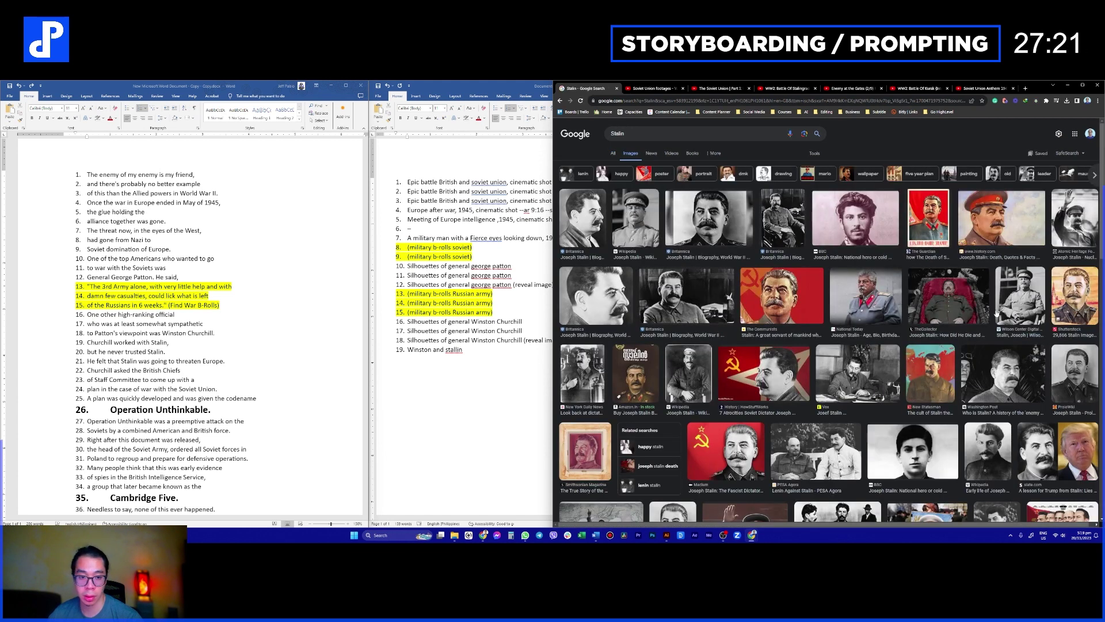
Step: Save the Wilson Center Digital Archive photo of Stalin into a new "Stalin" folder inside Elements
click(1018, 299)
right_click(991, 235)
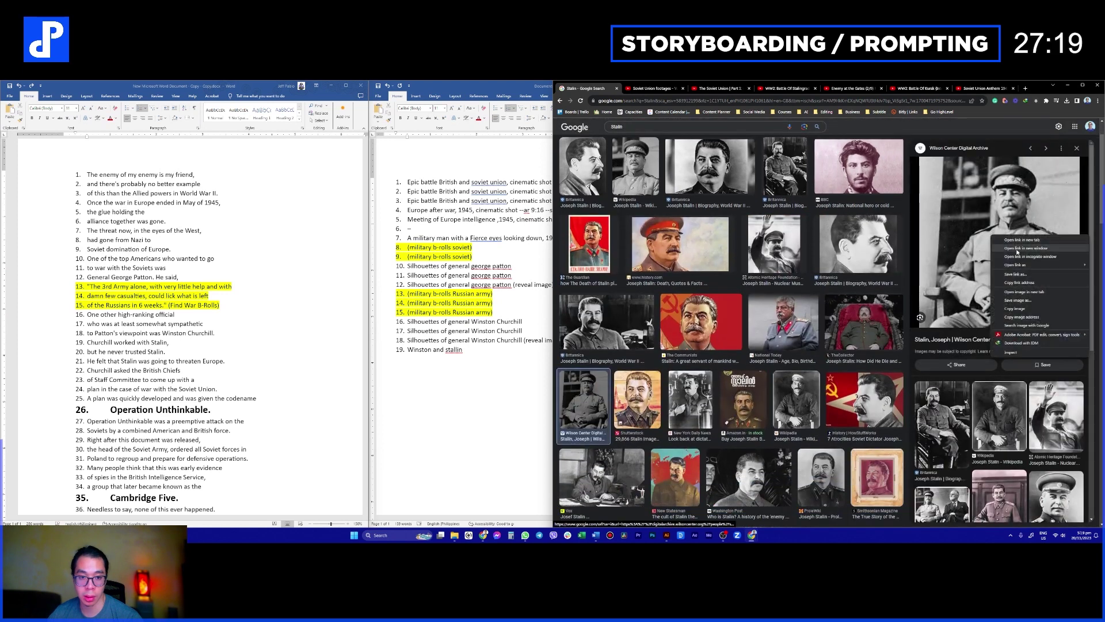
click(1017, 301)
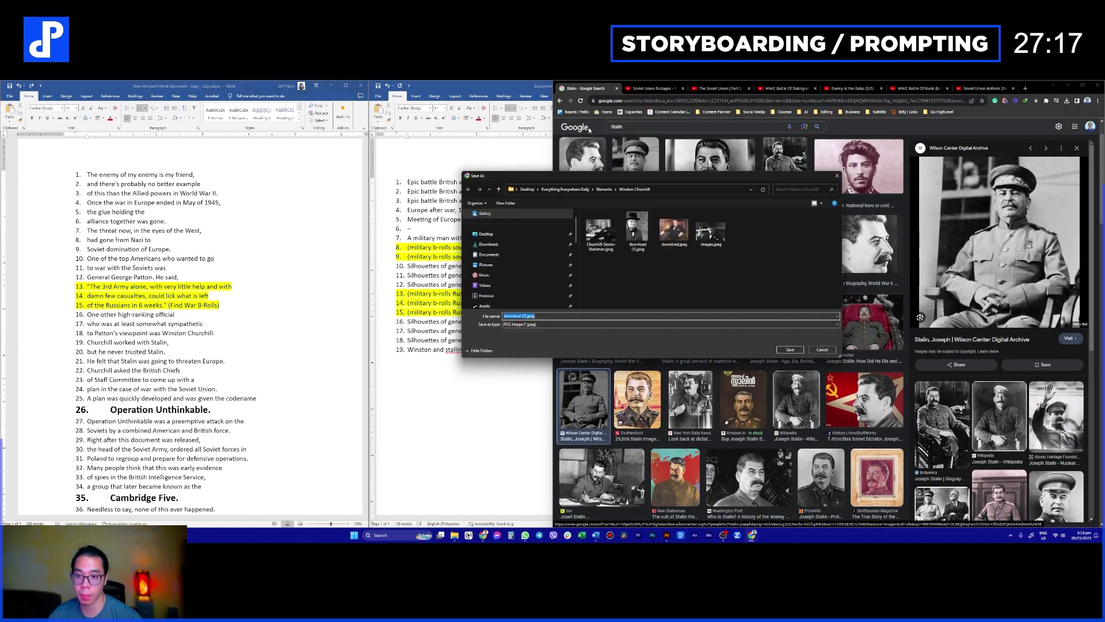
click(506, 203)
text(Stalin)
key(Return)
click(789, 350)
click(792, 350)
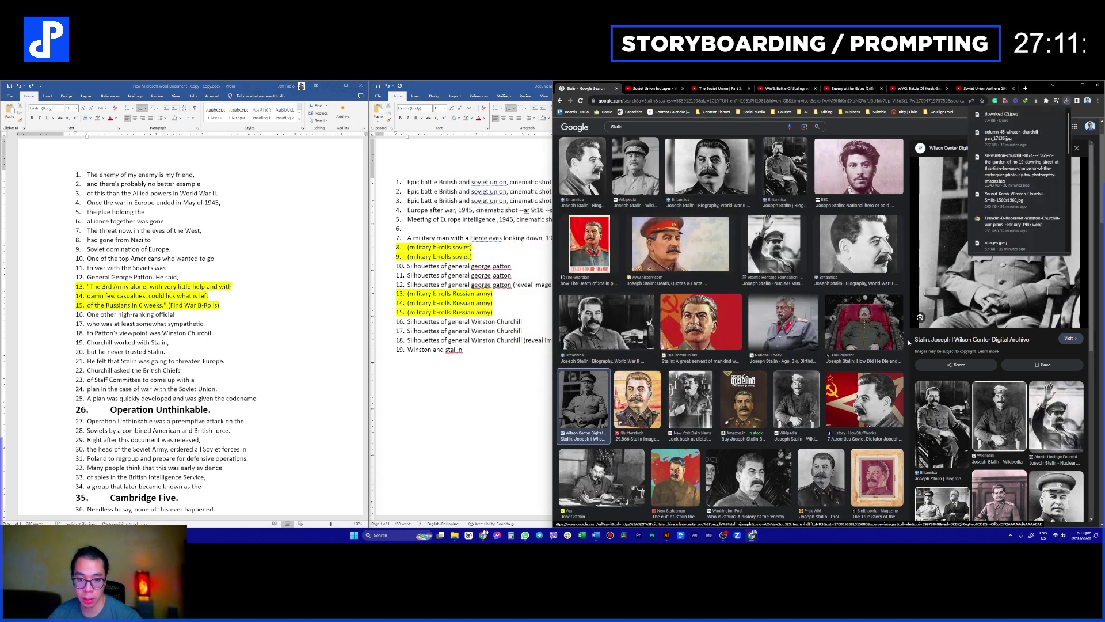
Step: Save the Britannica photo of Stalin seated in a chair to the Stalin folder
click(785, 167)
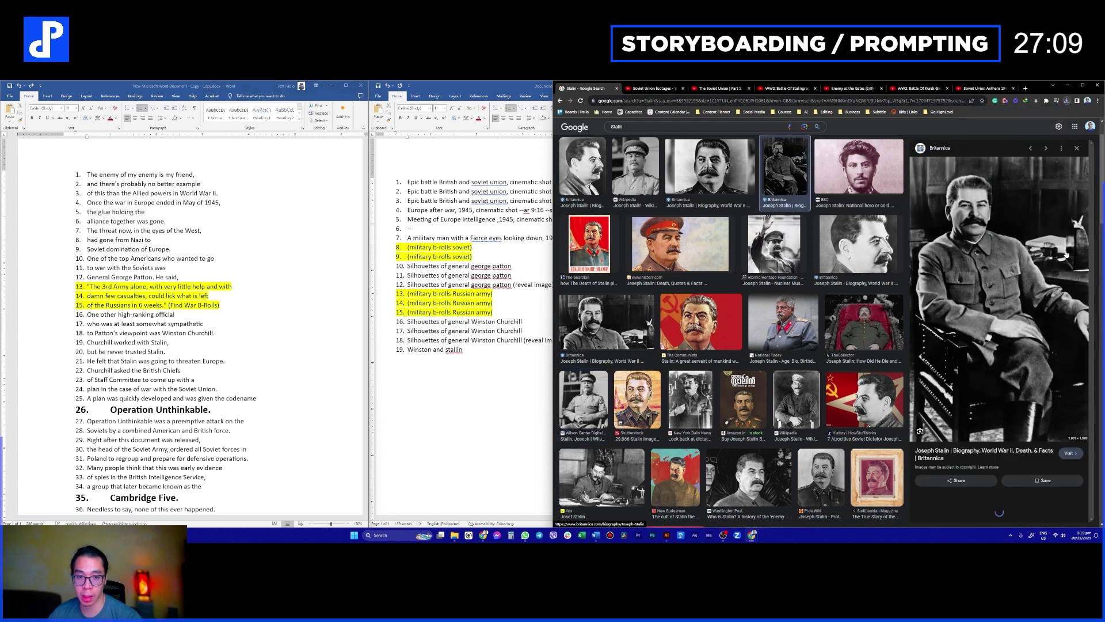
right_click(905, 271)
click(927, 345)
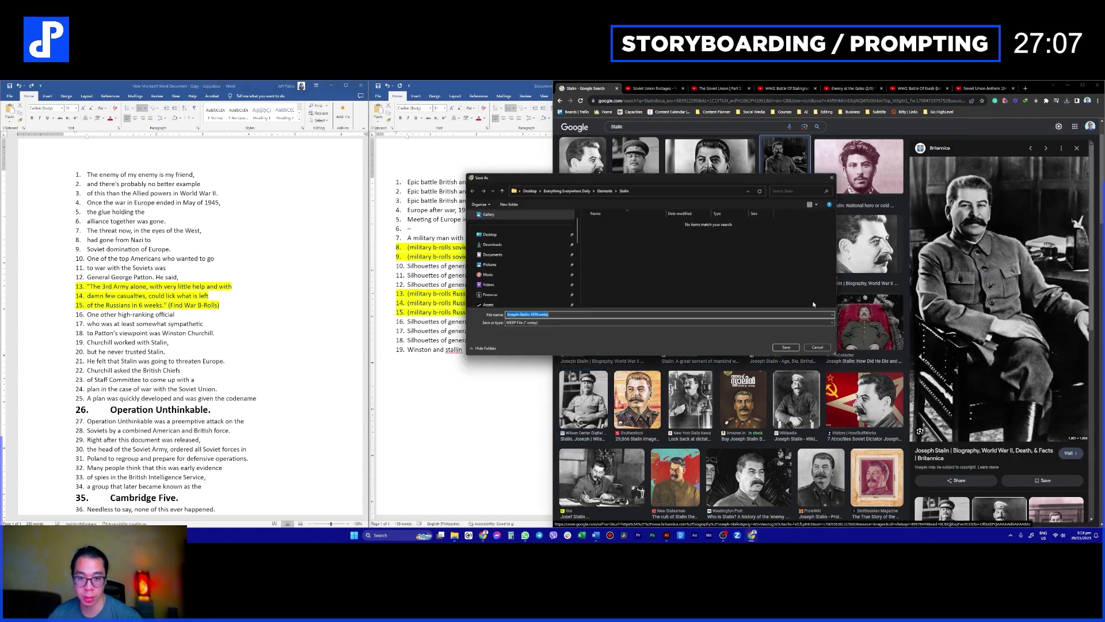
click(794, 349)
Step: Save the Vox photo of Stalin writing at a desk to the Stalin folder
scroll(609, 372, down, 2)
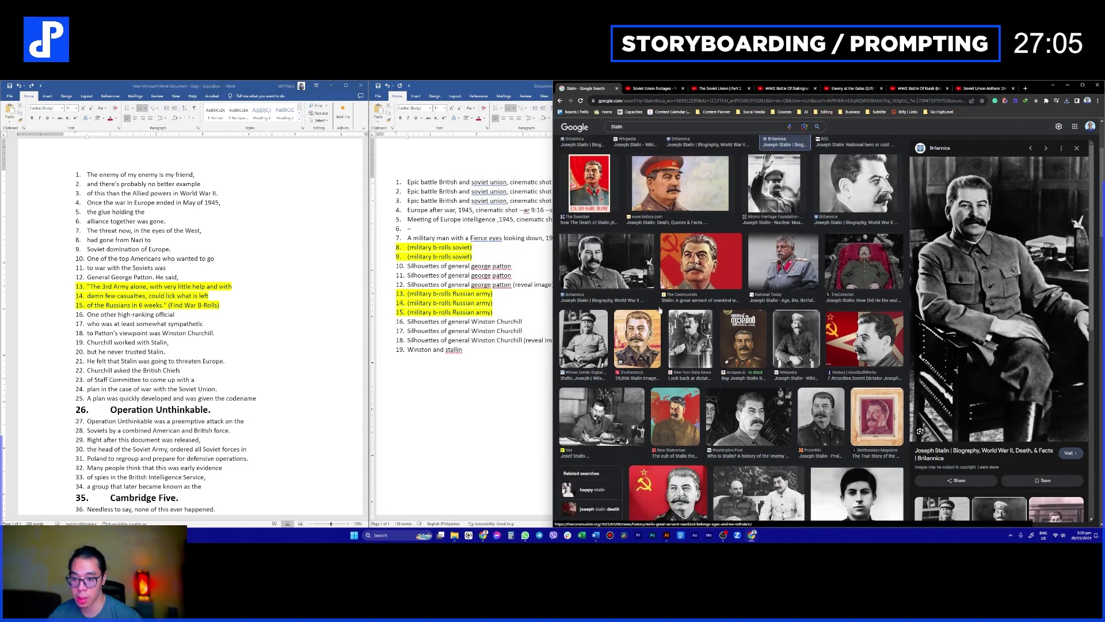
click(609, 372)
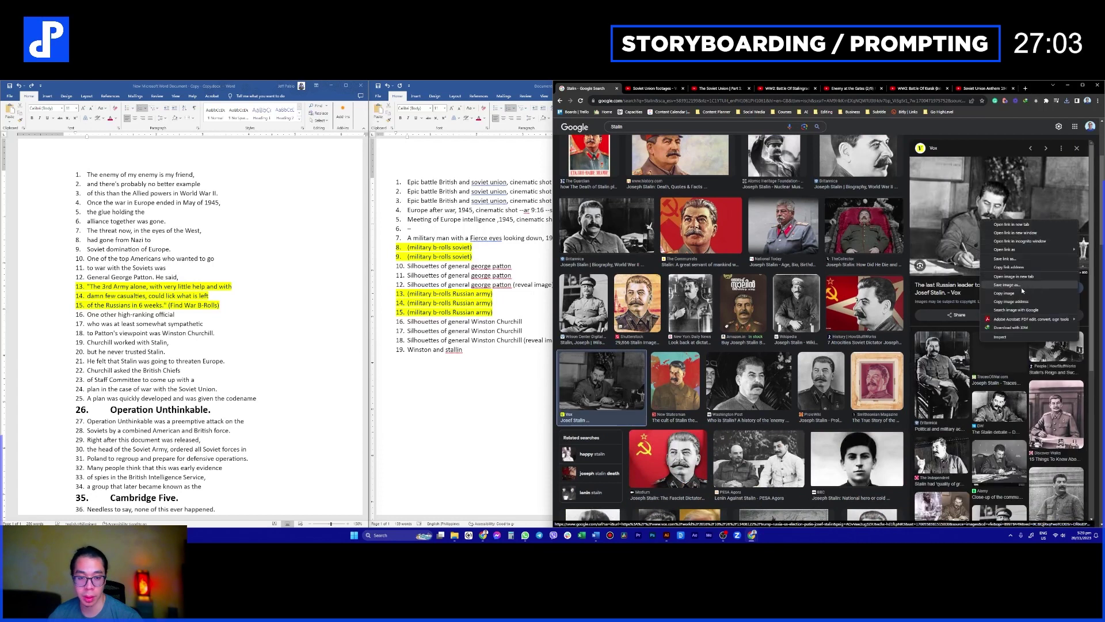
drag(1033, 242, 819, 300)
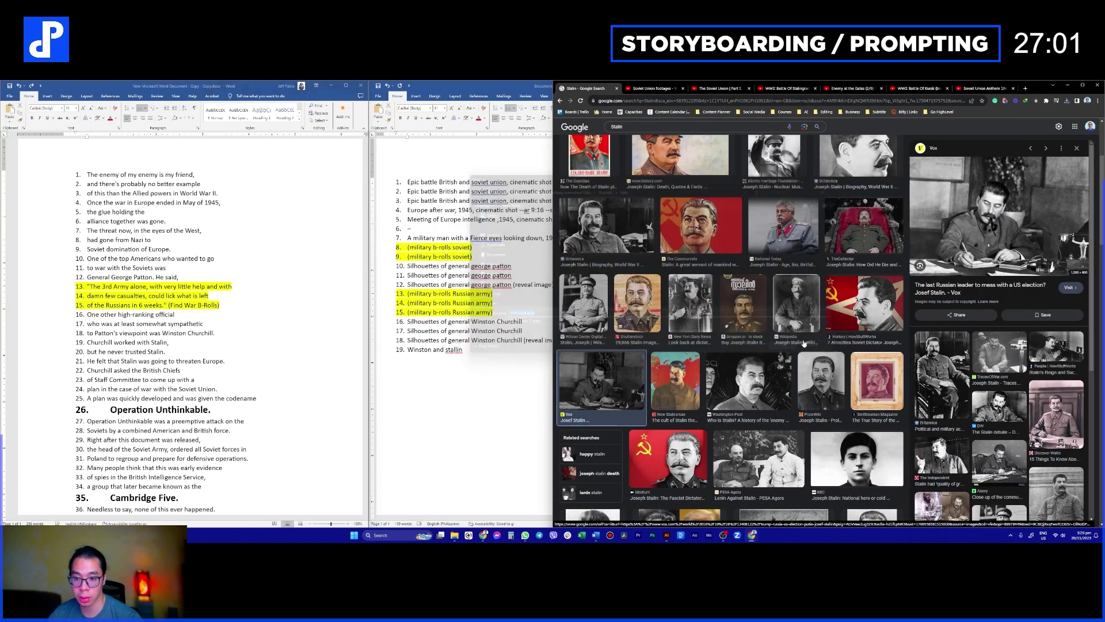
Step: Save the Discover Walks photo of Stalin at his desk, found among the related images, to the Stalin folder
scroll(819, 300, down, 2)
scroll(819, 300, down, 2)
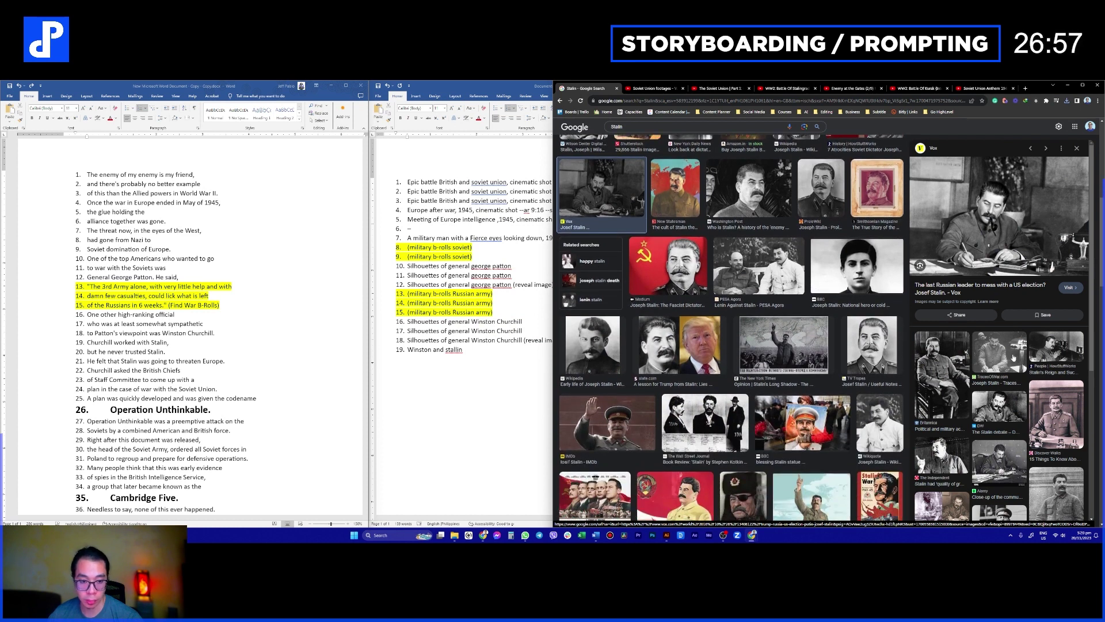
click(1056, 414)
right_click(978, 241)
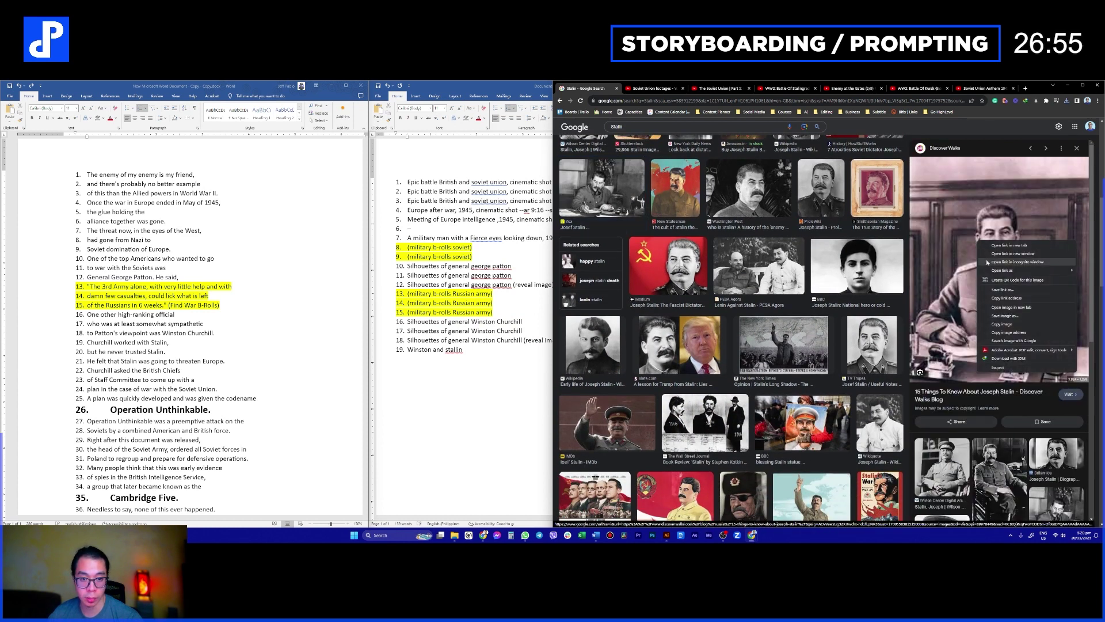
click(1015, 317)
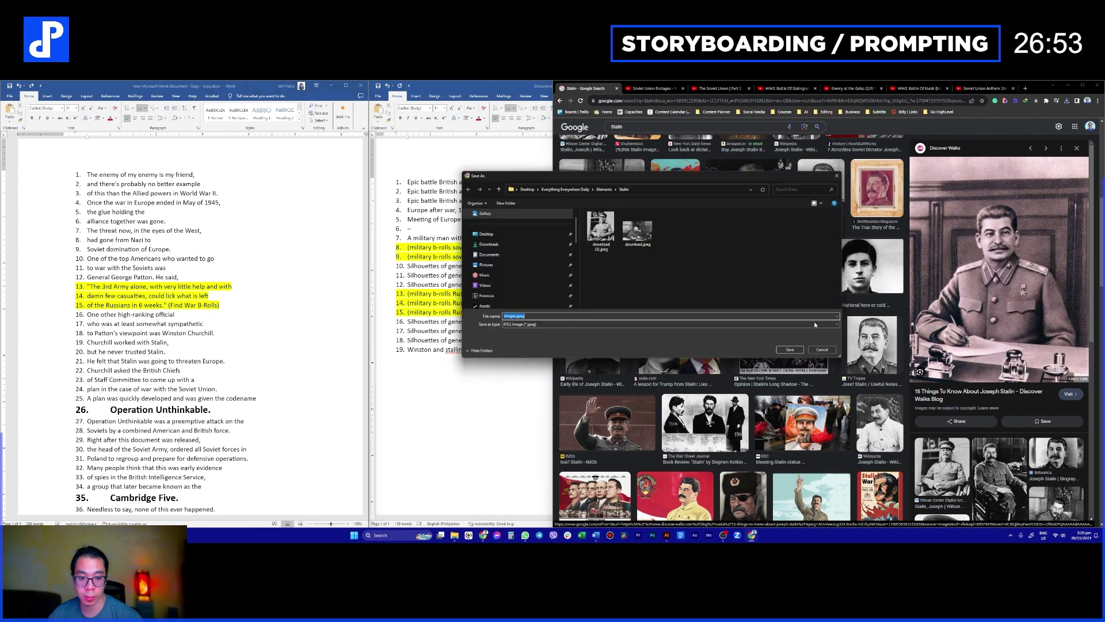
click(791, 348)
Step: Look through the related images, the general results and the image results for further Stalin references
scroll(948, 432, down, 3)
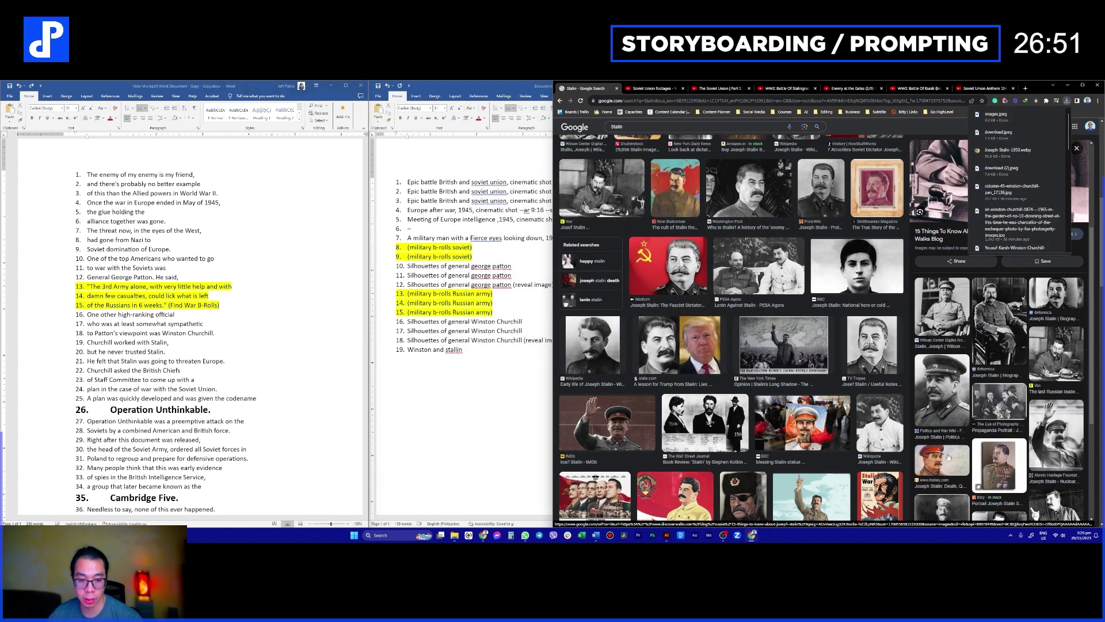
scroll(949, 433, down, 2)
scroll(969, 403, down, 2)
scroll(968, 402, down, 1)
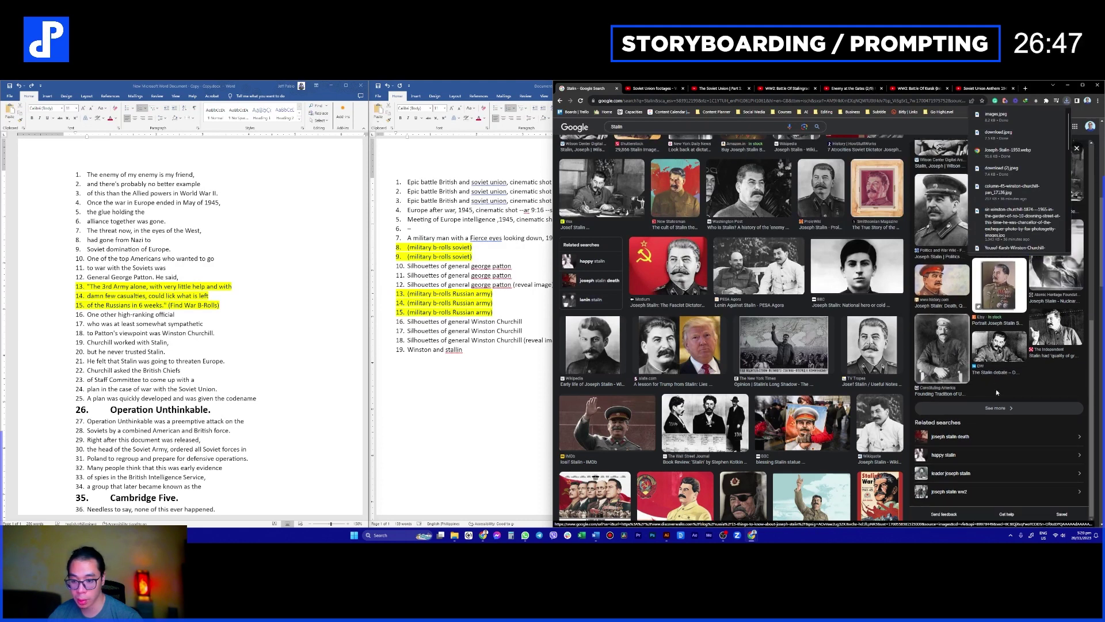
scroll(672, 283, up, 5)
click(611, 153)
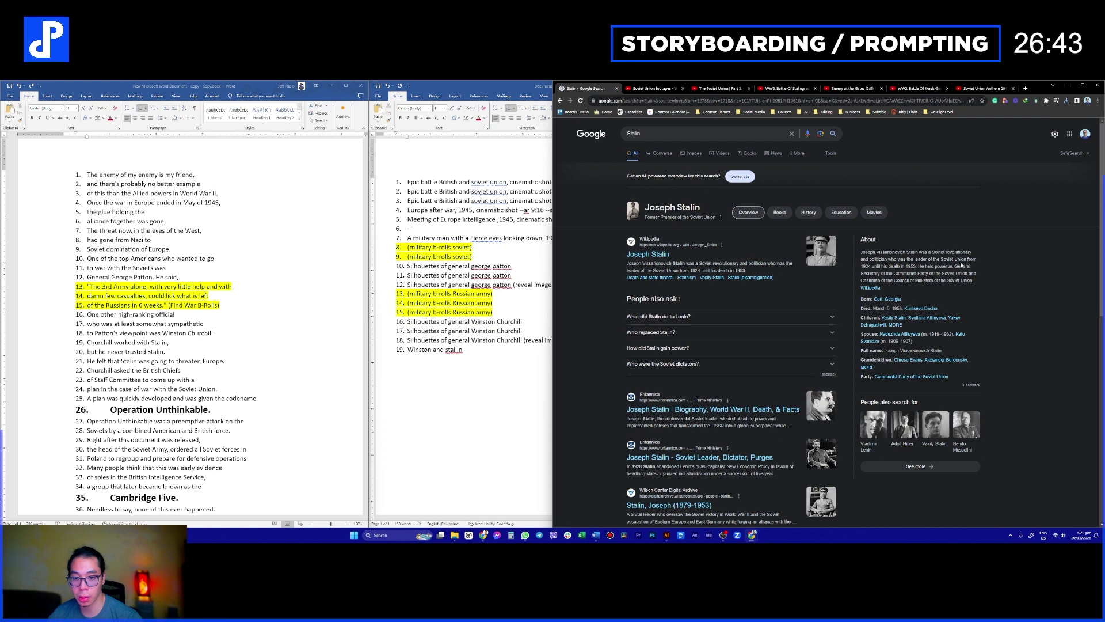
mouse_move(944, 253)
mouse_down()
mouse_move(958, 253)
mouse_move(921, 265)
mouse_move(942, 265)
mouse_move(944, 253)
mouse_up()
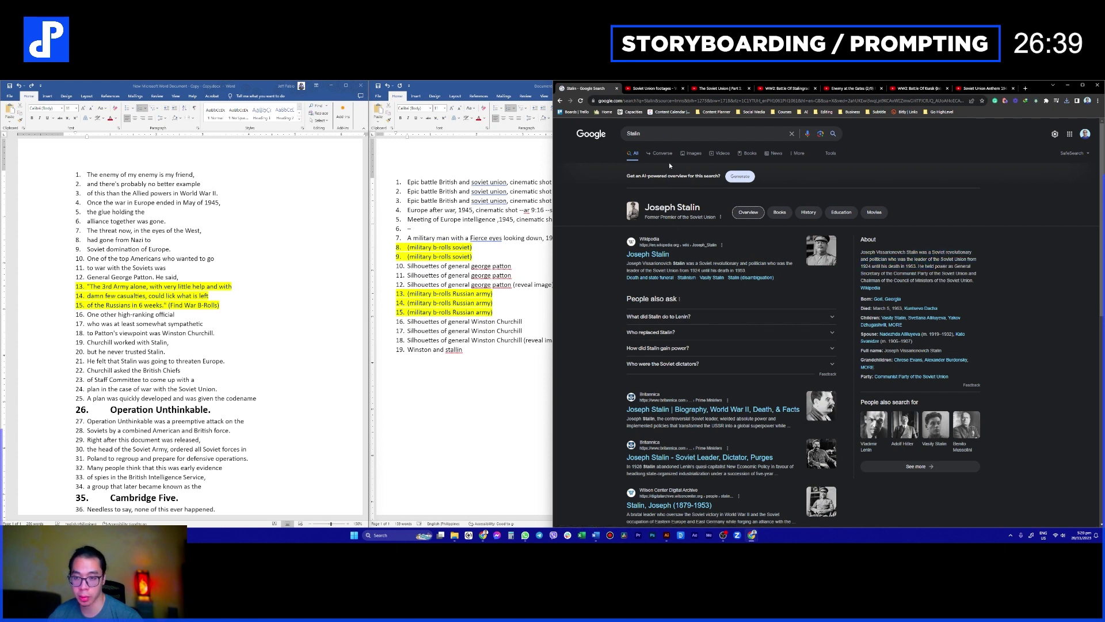
click(689, 153)
scroll(844, 276, down, 5)
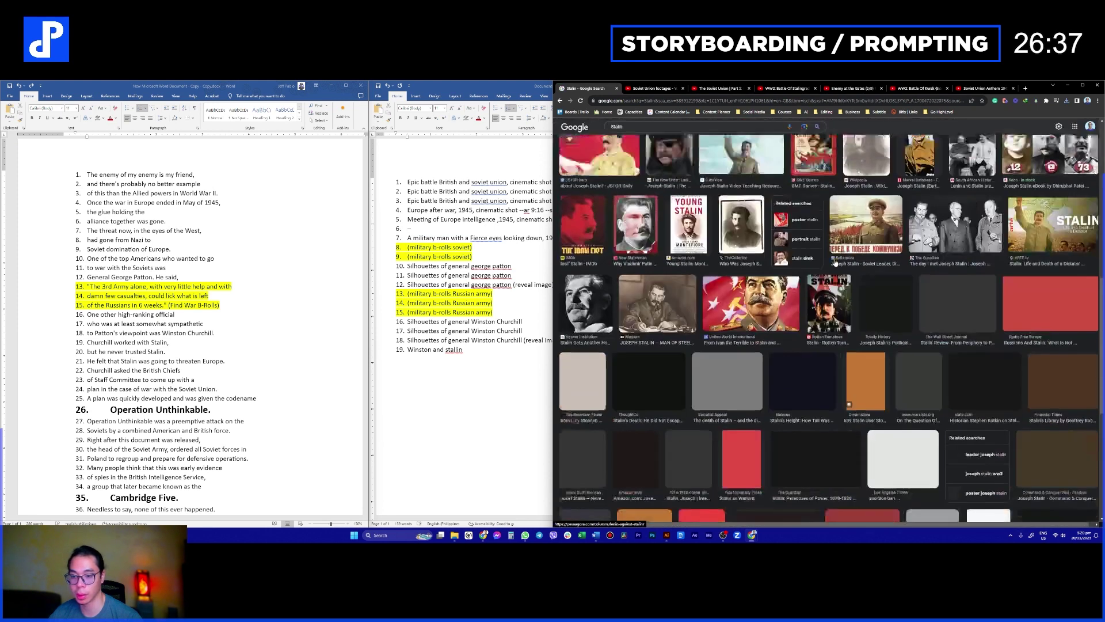
scroll(844, 276, up, 3)
scroll(789, 299, up, 2)
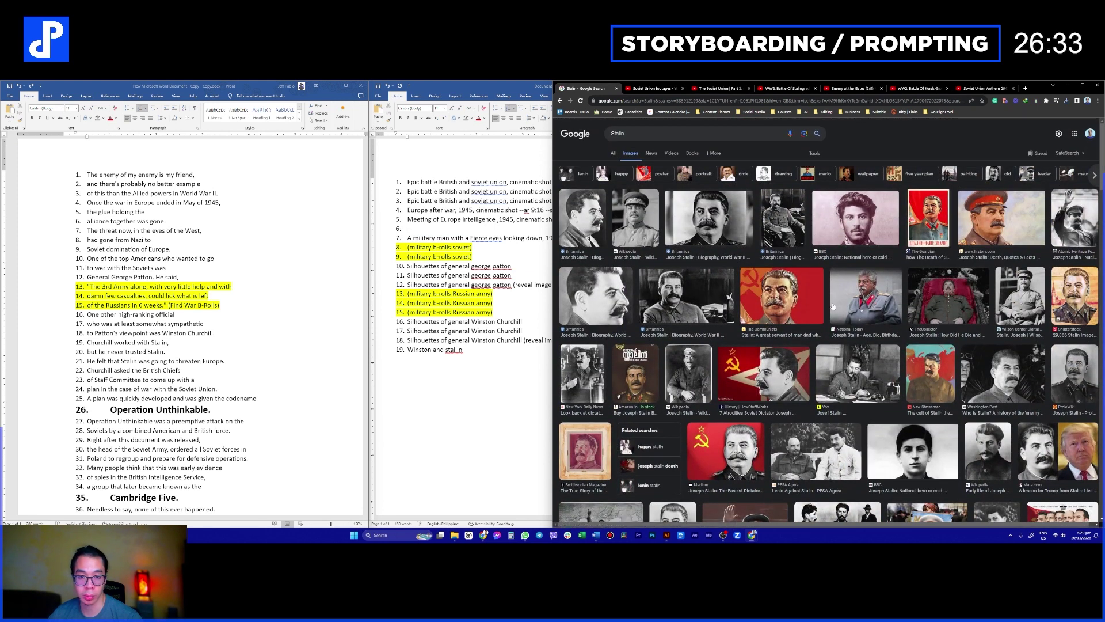
Step: Save the red Soviet poster of Stalin from The Guardian to the Stalin folder
click(929, 226)
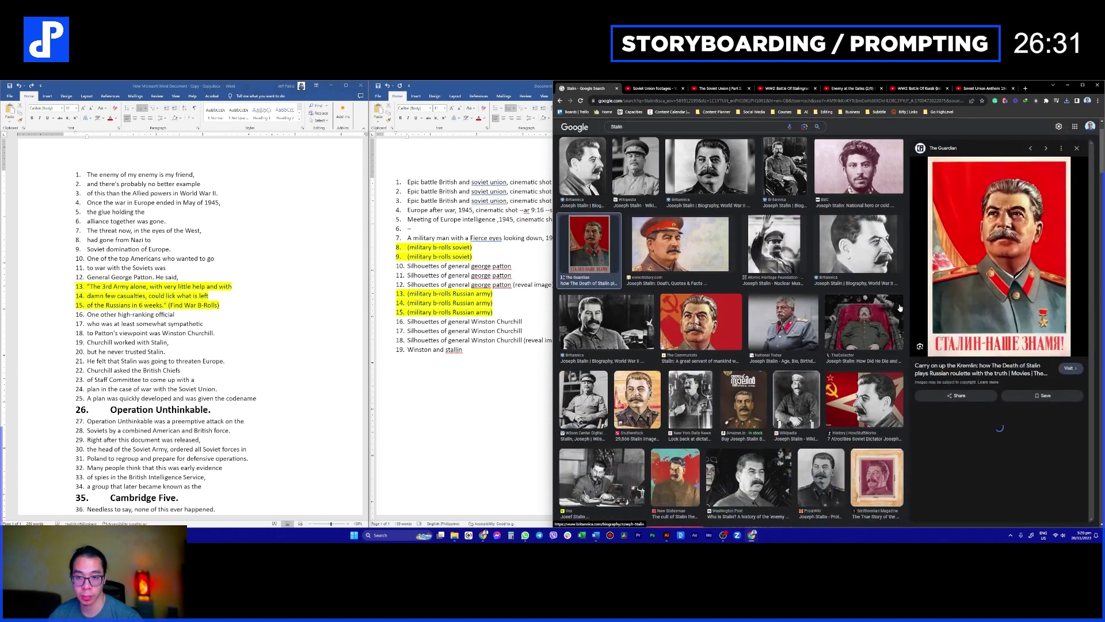
right_click(973, 254)
click(998, 328)
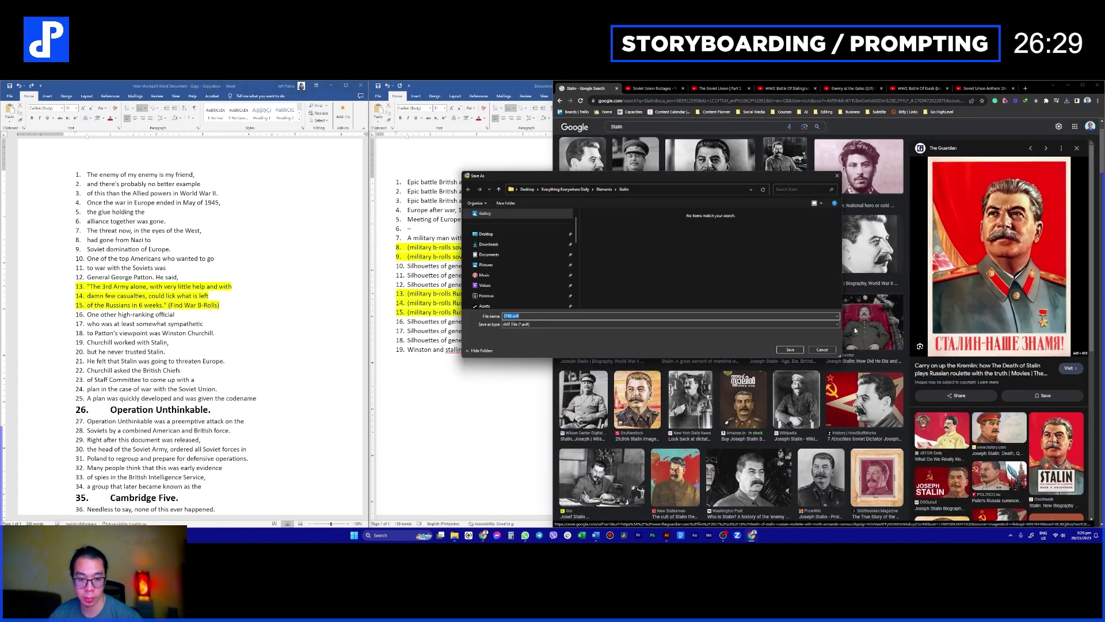
click(790, 350)
scroll(950, 338, down, 3)
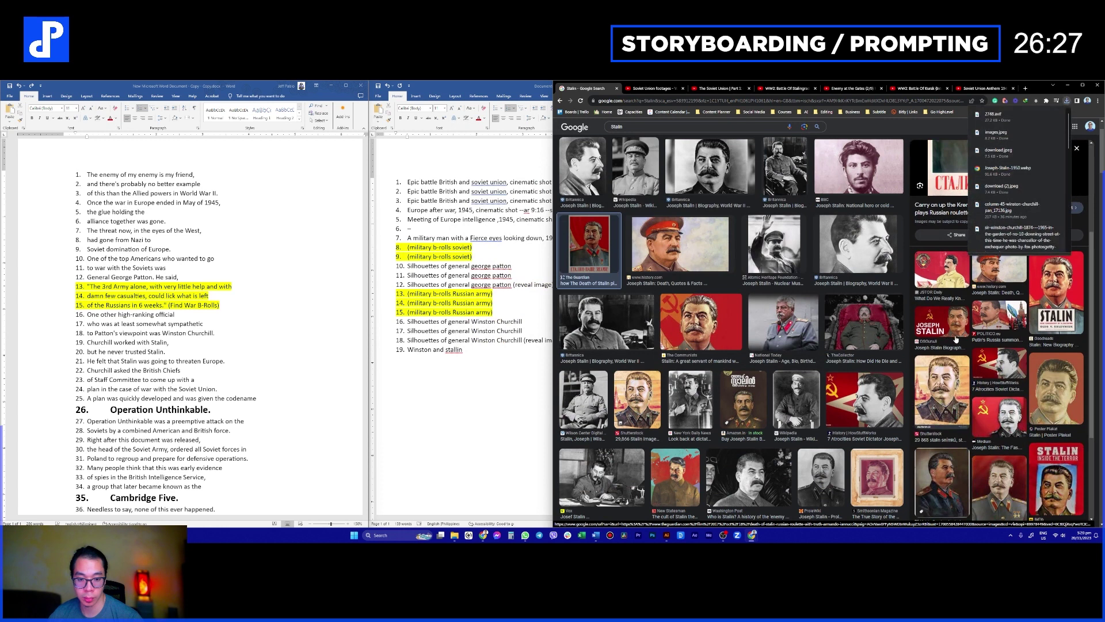
scroll(955, 339, up, 3)
Step: Search YouTube for "Joseph Stalin", browse the videos for usable footage, and return to the Google image results
click(657, 89)
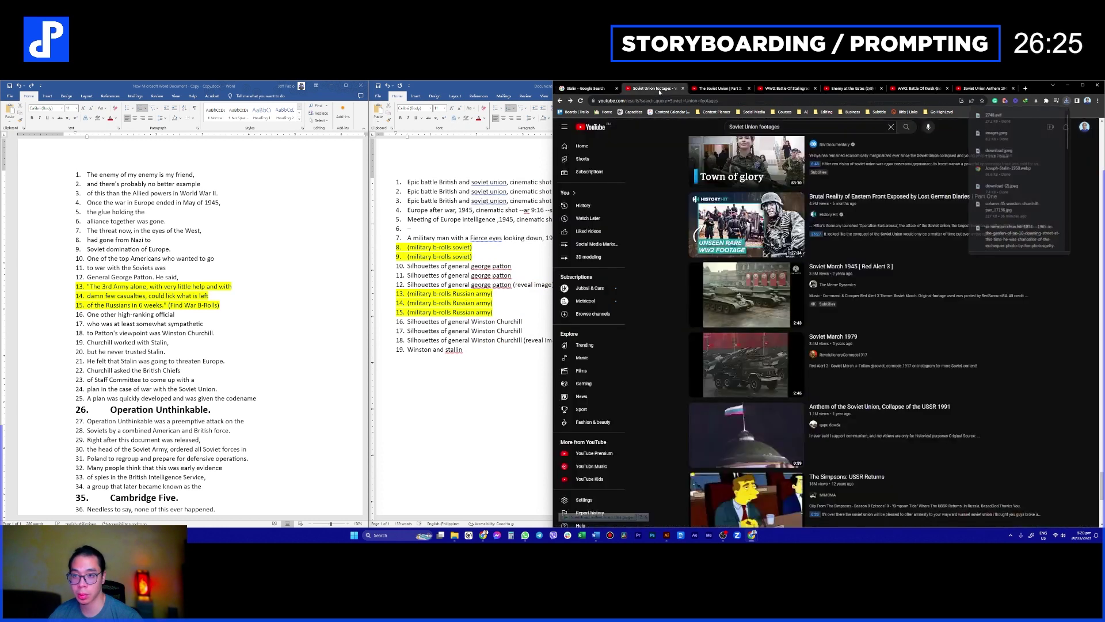
click(763, 124)
text(StalinJoseph)
key(Return)
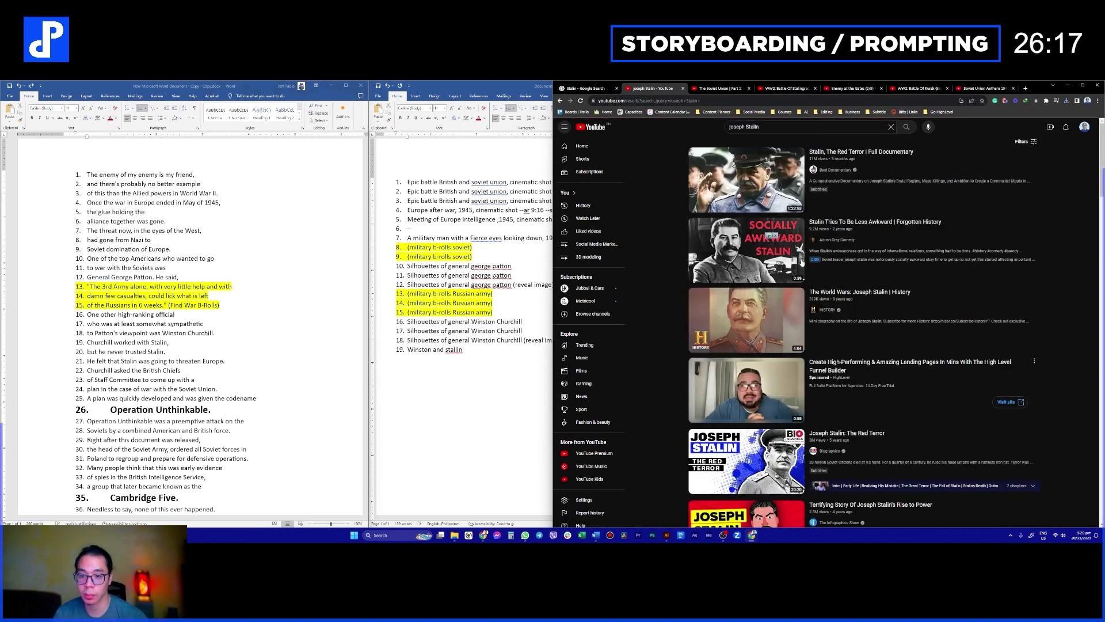
scroll(787, 311, down, 10)
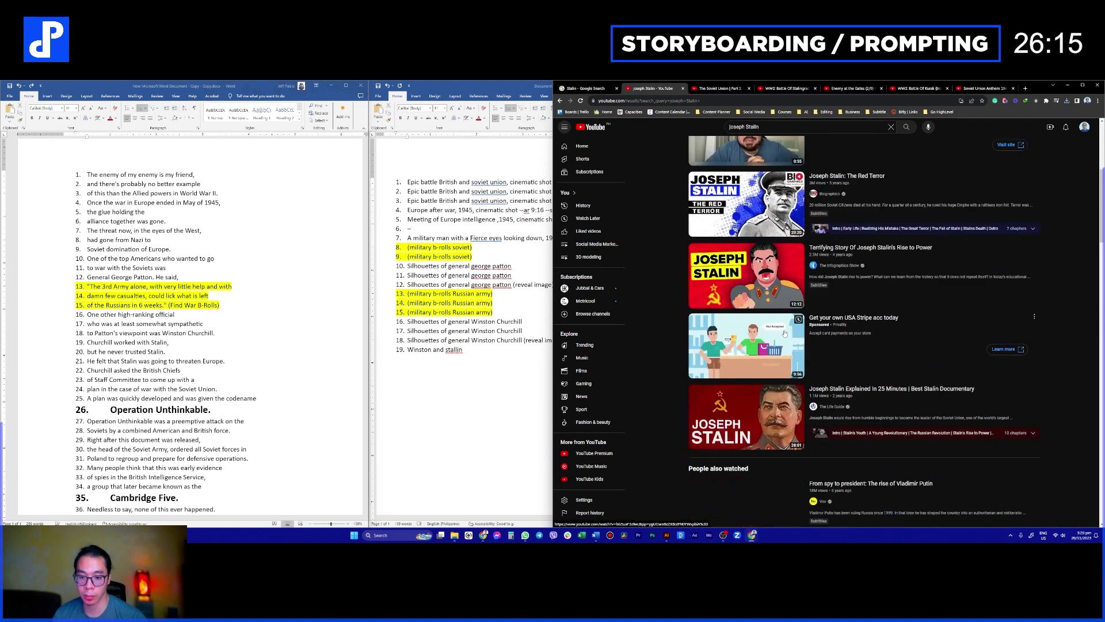
scroll(787, 310, down, 3)
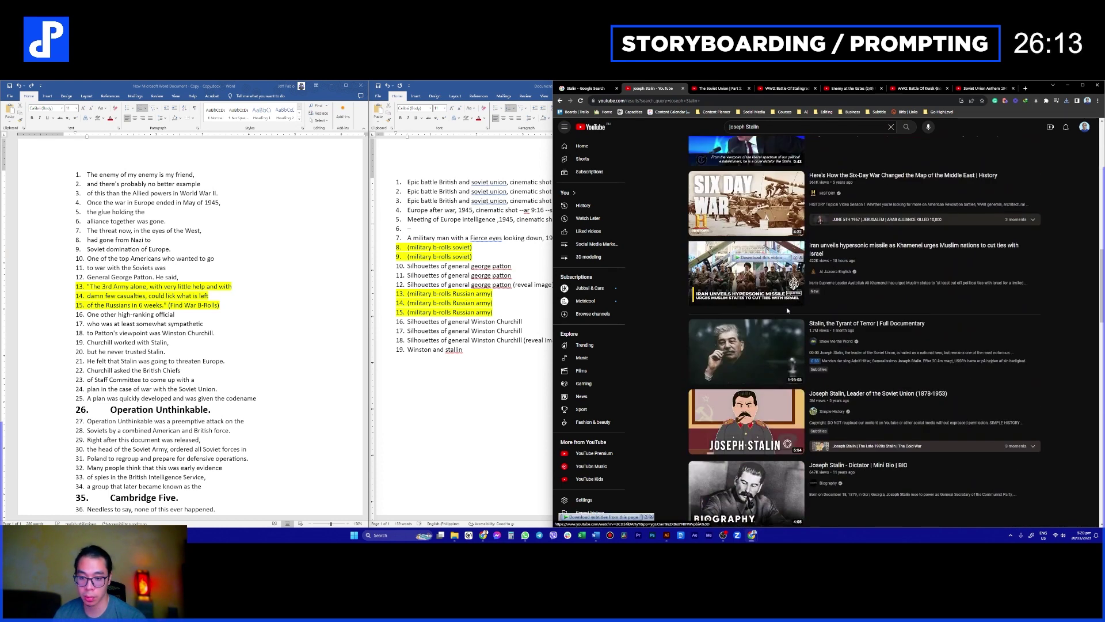
right_click(766, 362)
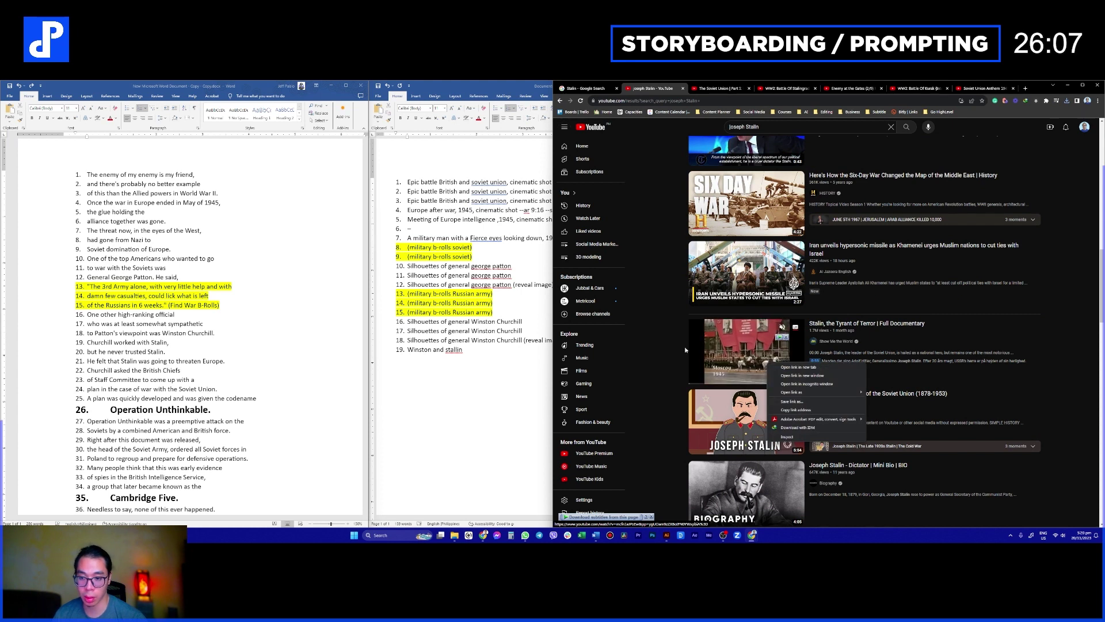
click(677, 349)
scroll(677, 349, down, 2)
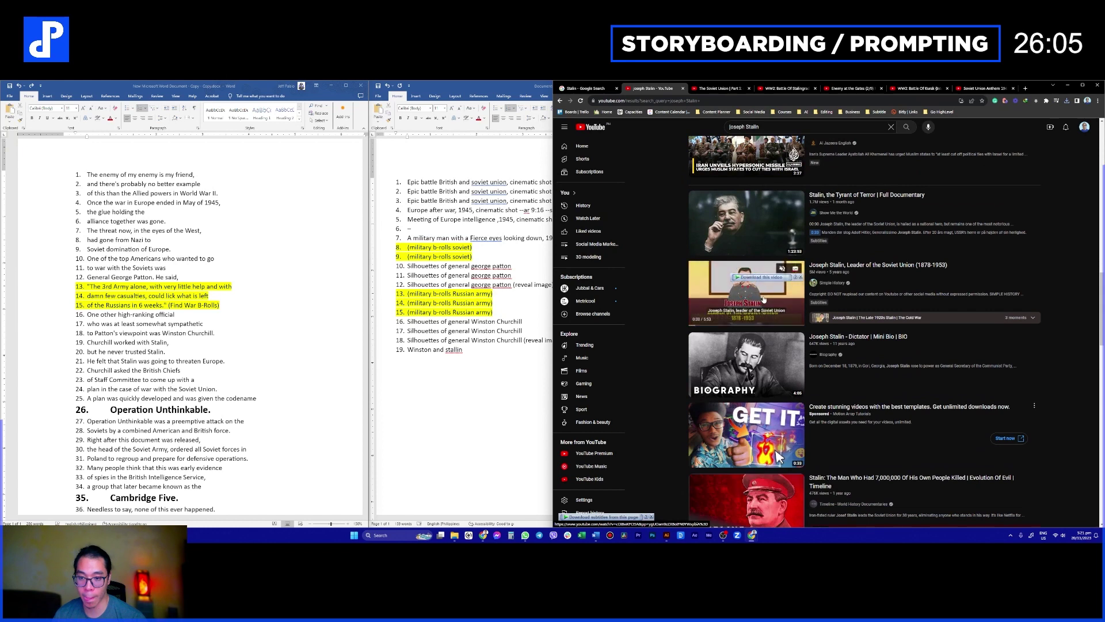
scroll(761, 298, down, 3)
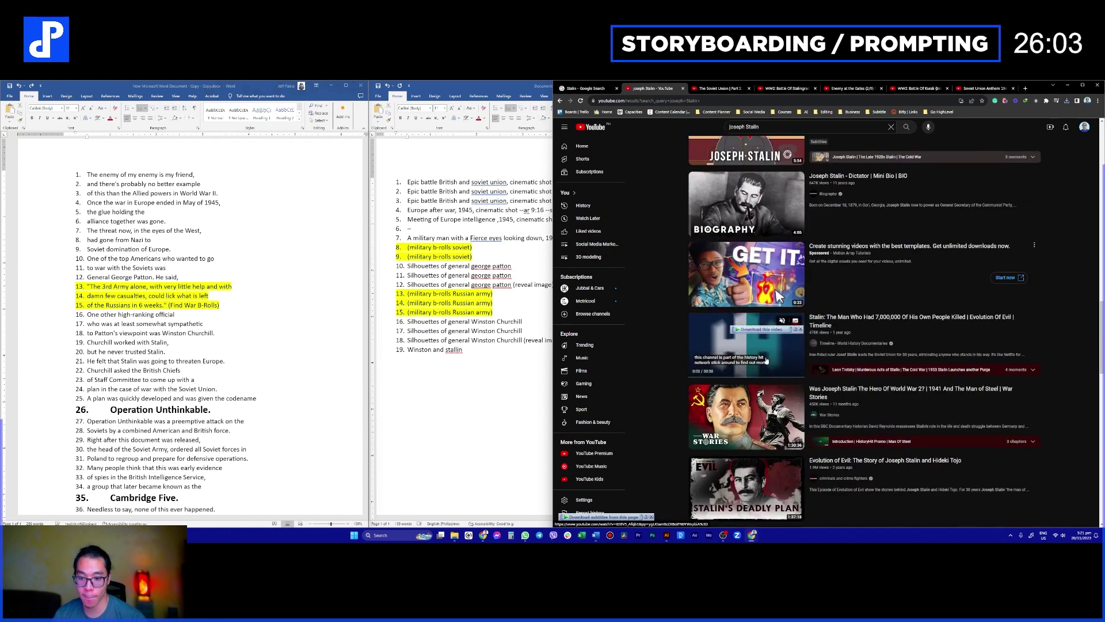
click(599, 91)
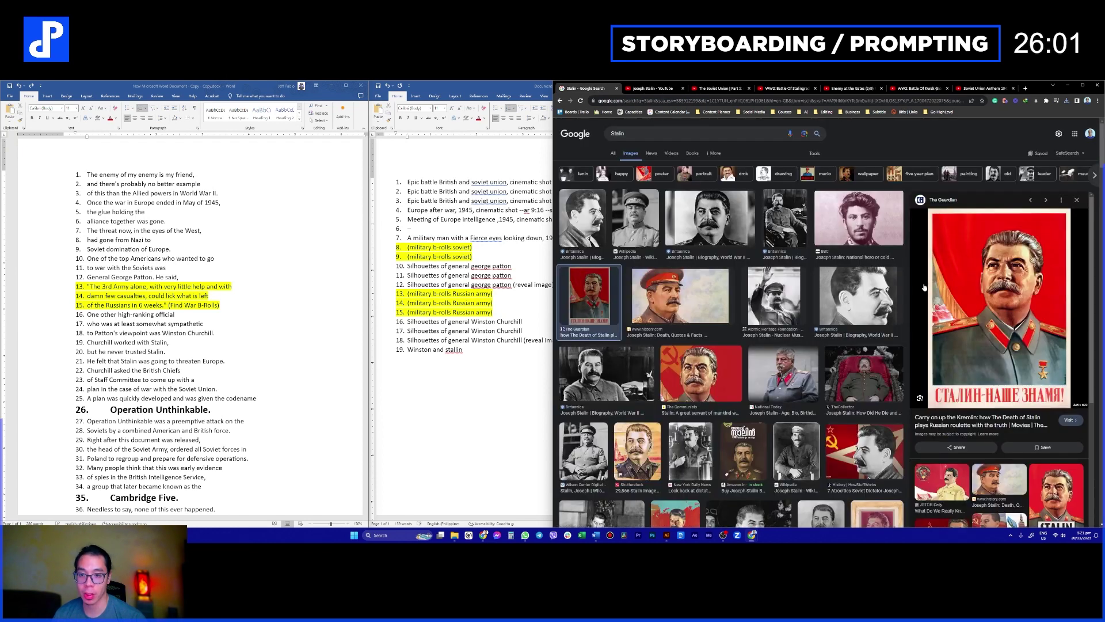
Step: Browse the Google image results for Stalin, examining the portraits and posters for visual references
click(1077, 200)
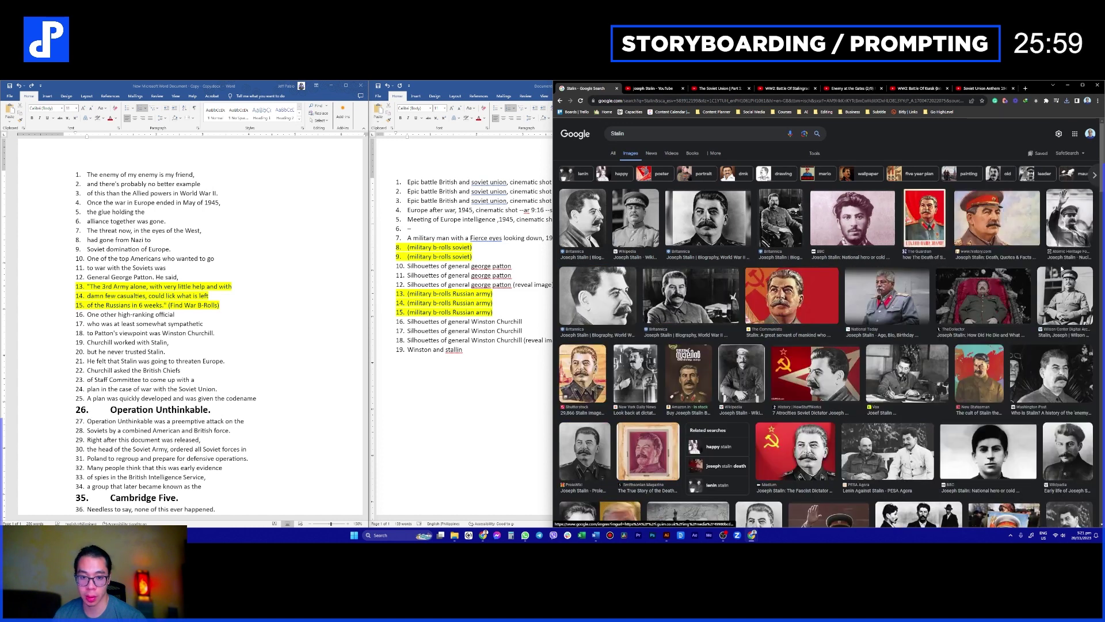
scroll(1061, 266, down, 4)
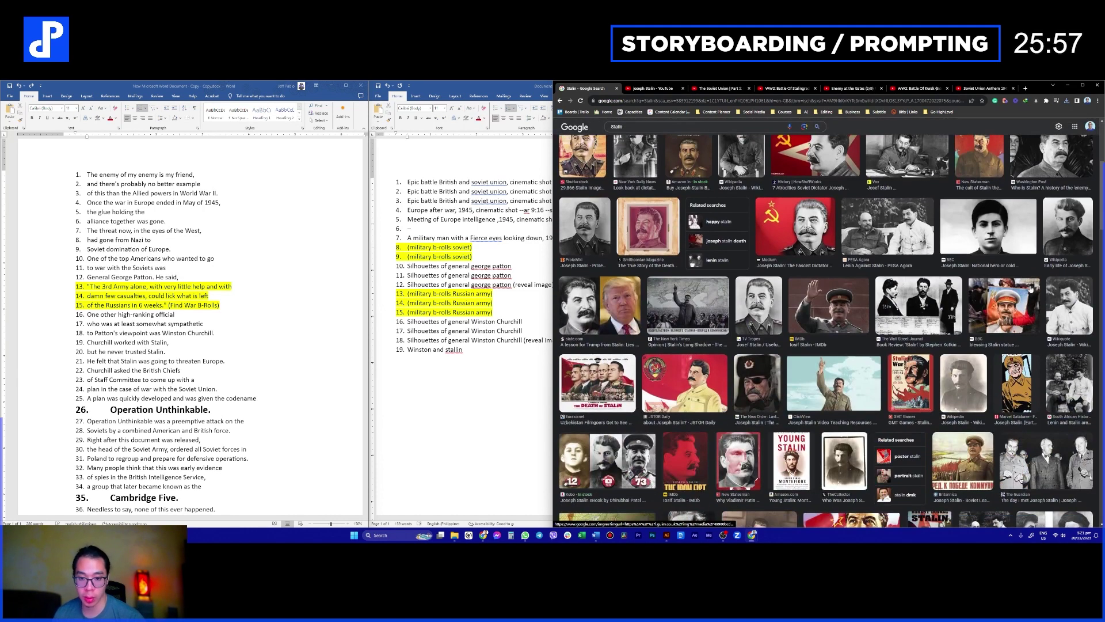
scroll(1030, 290, down, 4)
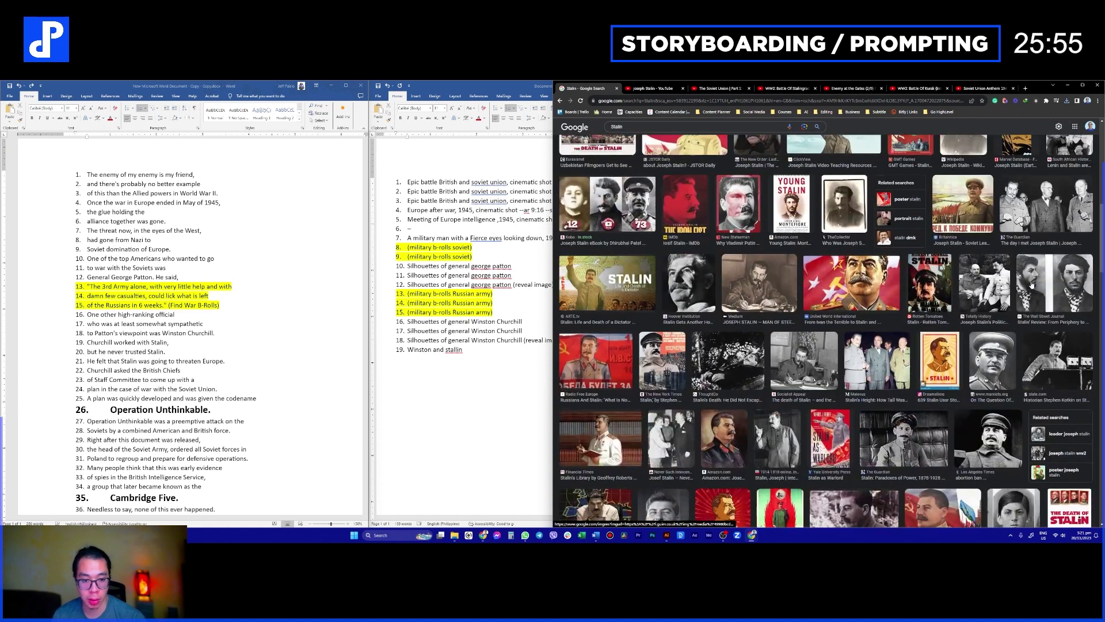
scroll(1028, 267, down, 2)
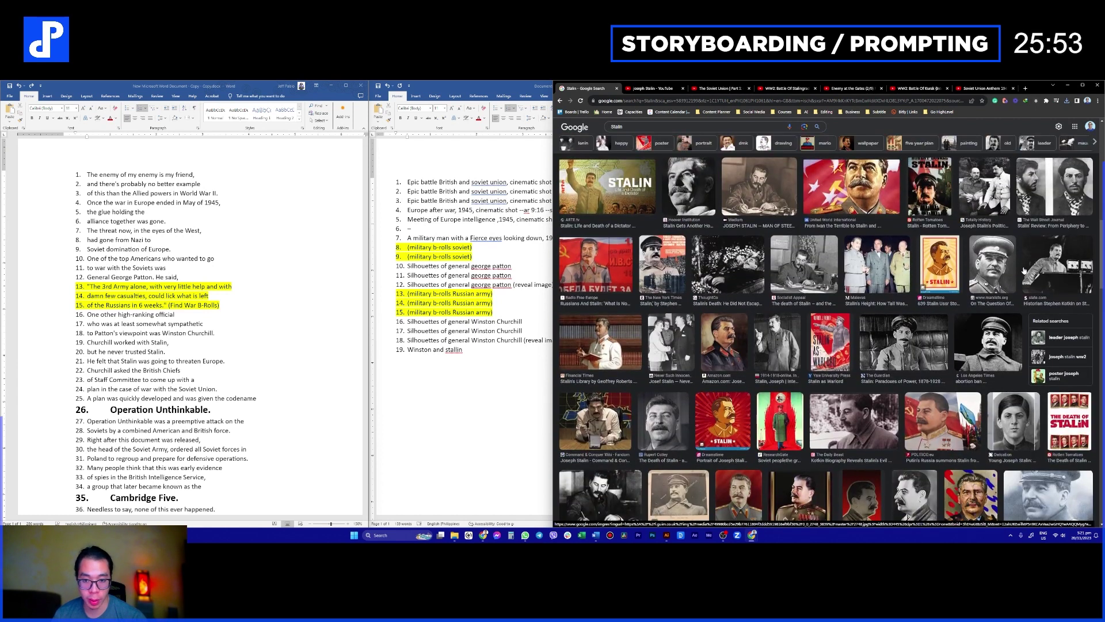
scroll(808, 258, down, 2)
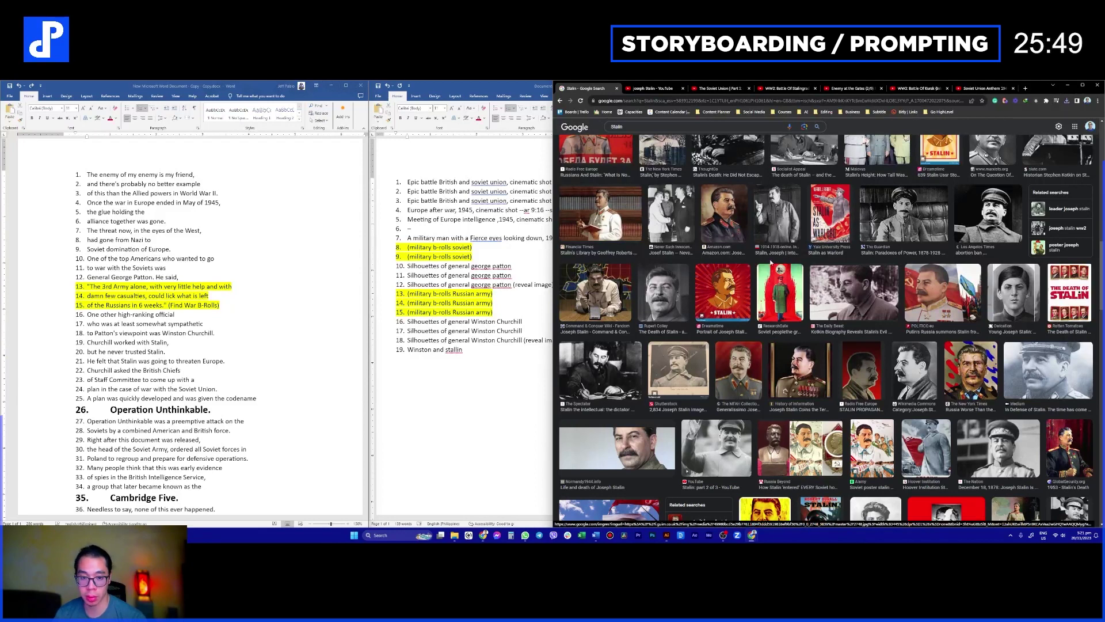
scroll(769, 262, down, 3)
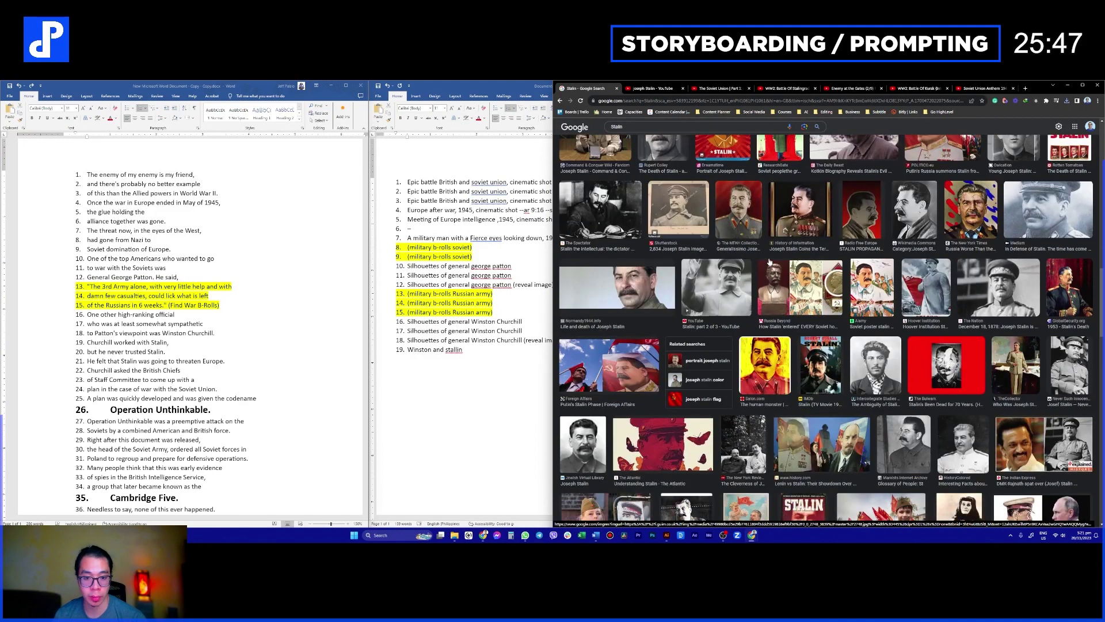
scroll(769, 262, down, 2)
scroll(769, 262, down, 5)
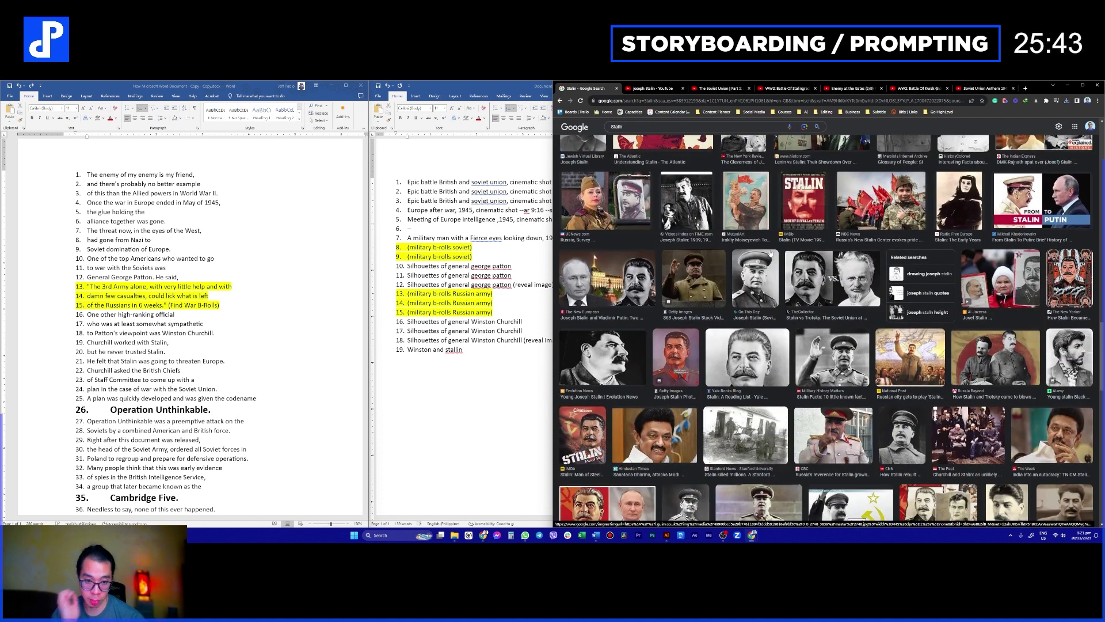
scroll(769, 253, down, 2)
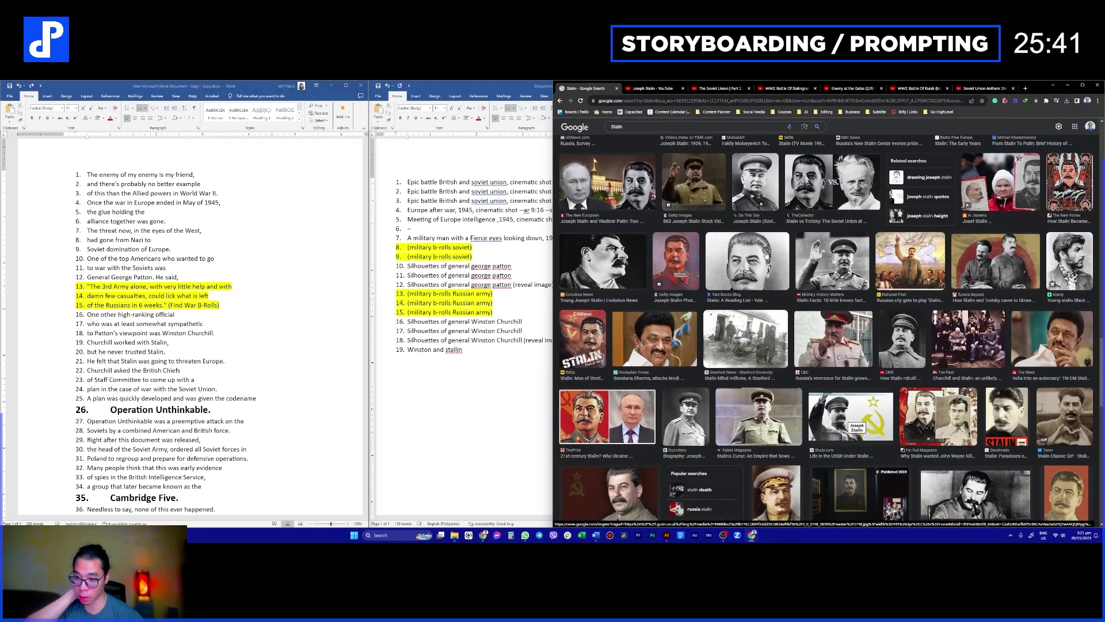
Step: Switch to the Illustrator storyboard and place a head-and-shoulders silhouette in frames 17 and 18
click(471, 352)
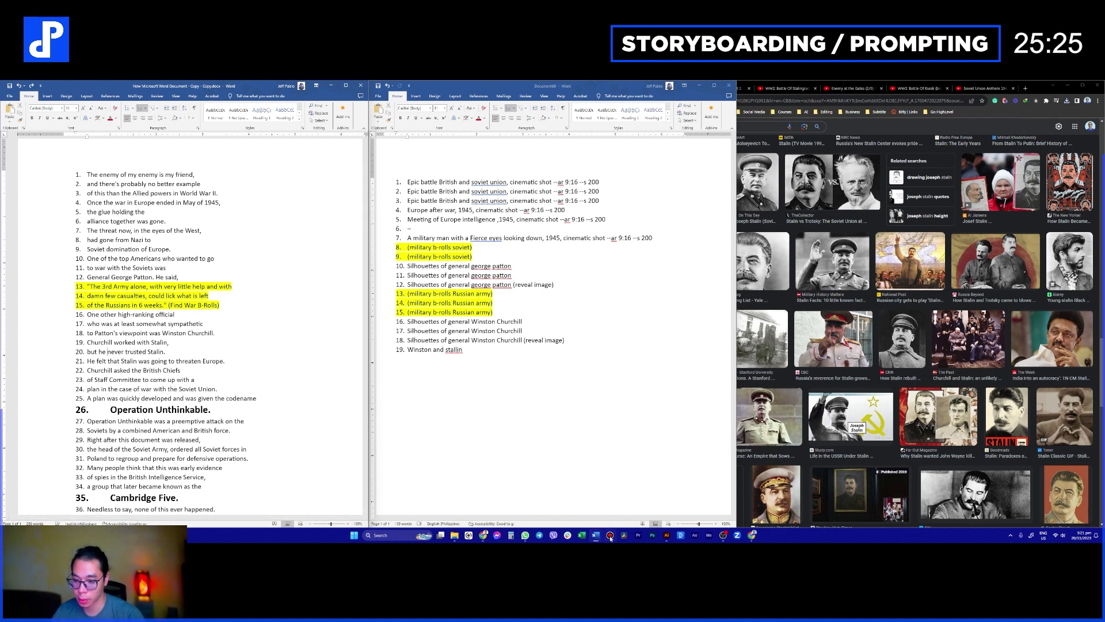
click(667, 534)
click(886, 310)
key(ctrl+z)
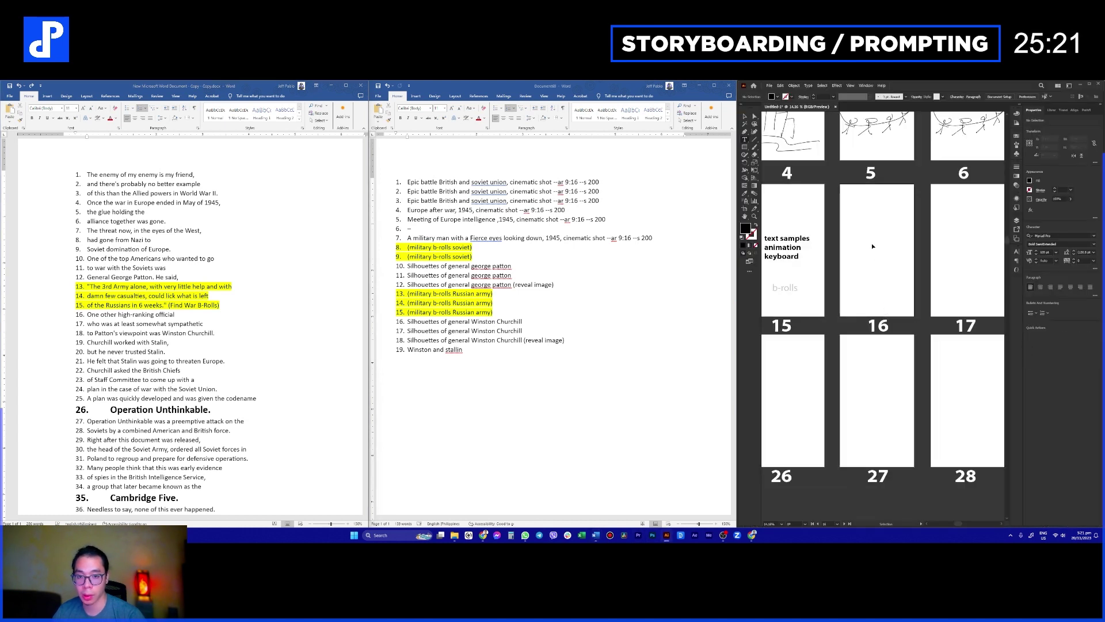
scroll(890, 255, up, 2)
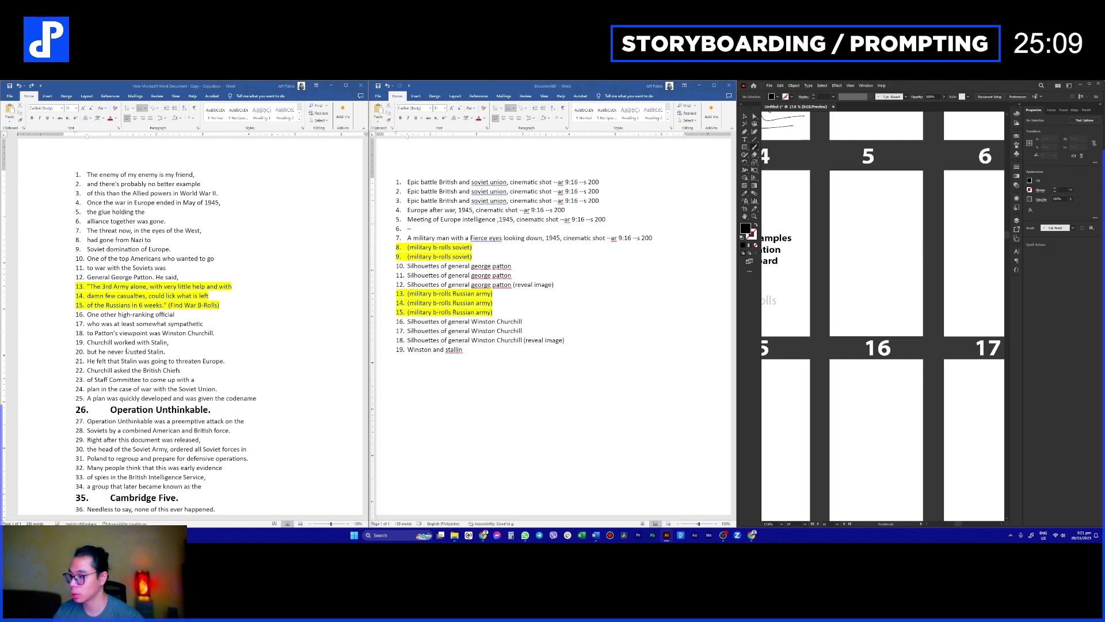
drag(920, 318, 970, 271)
mouse_move(999, 230)
mouse_down()
mouse_move(892, 247)
mouse_move(812, 281)
mouse_move(963, 283)
mouse_move(848, 292)
mouse_up()
key(ctrl+shift+a)
key(z)
click(962, 283)
key(v)
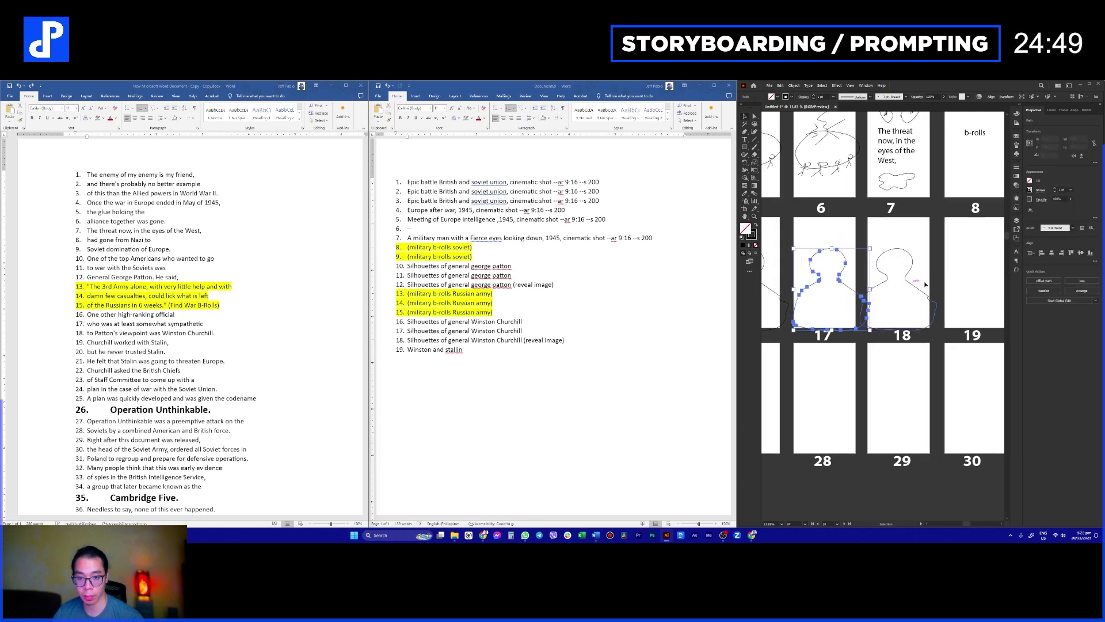
Step: Handwrite "Churchill" with the brush above the silhouette in storyboard frame 18
key(ctrl+shift+a)
key(b)
mouse_move(893, 230)
mouse_down()
mouse_move(879, 230)
mouse_move(921, 234)
mouse_up()
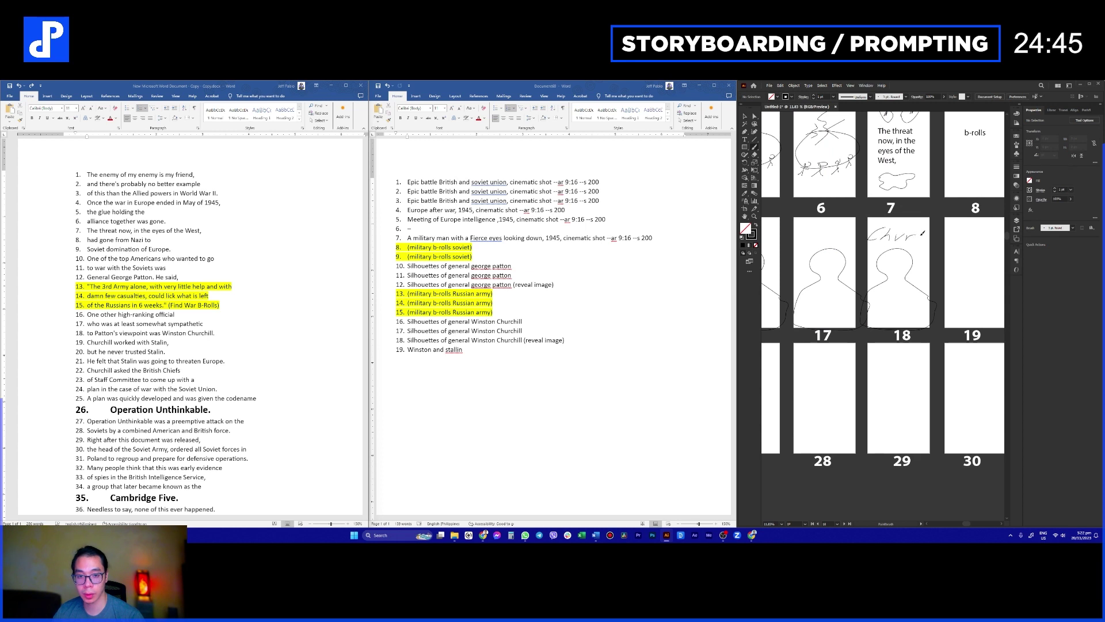
key(ctrl+z)
key(ctrl+z)
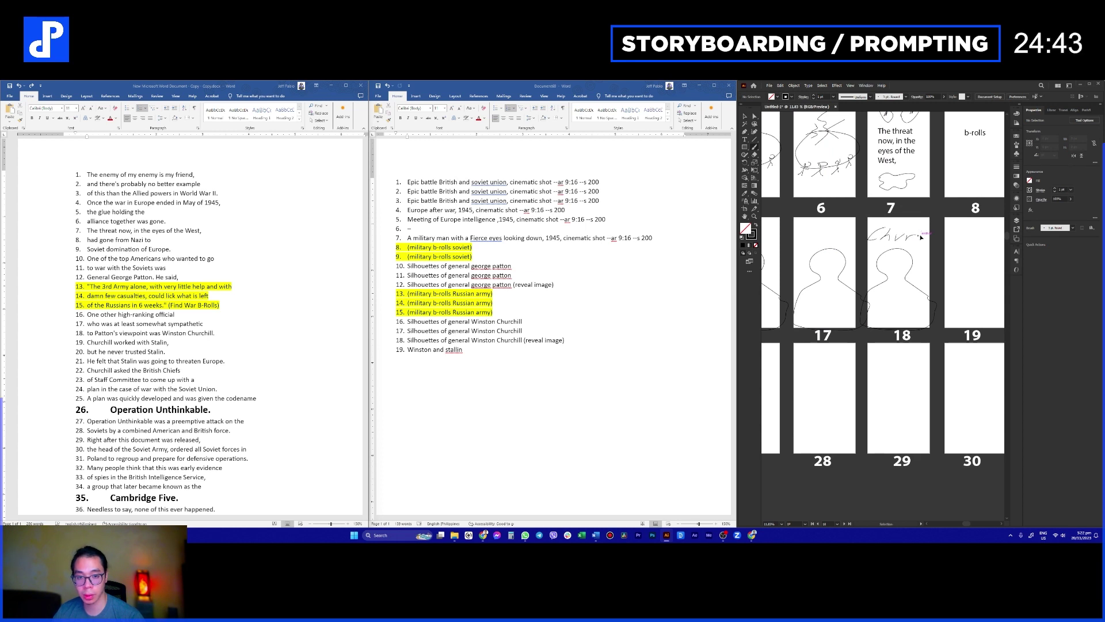
mouse_move(929, 232)
mouse_down()
mouse_move(935, 256)
mouse_move(955, 247)
mouse_move(948, 261)
mouse_move(852, 261)
mouse_up()
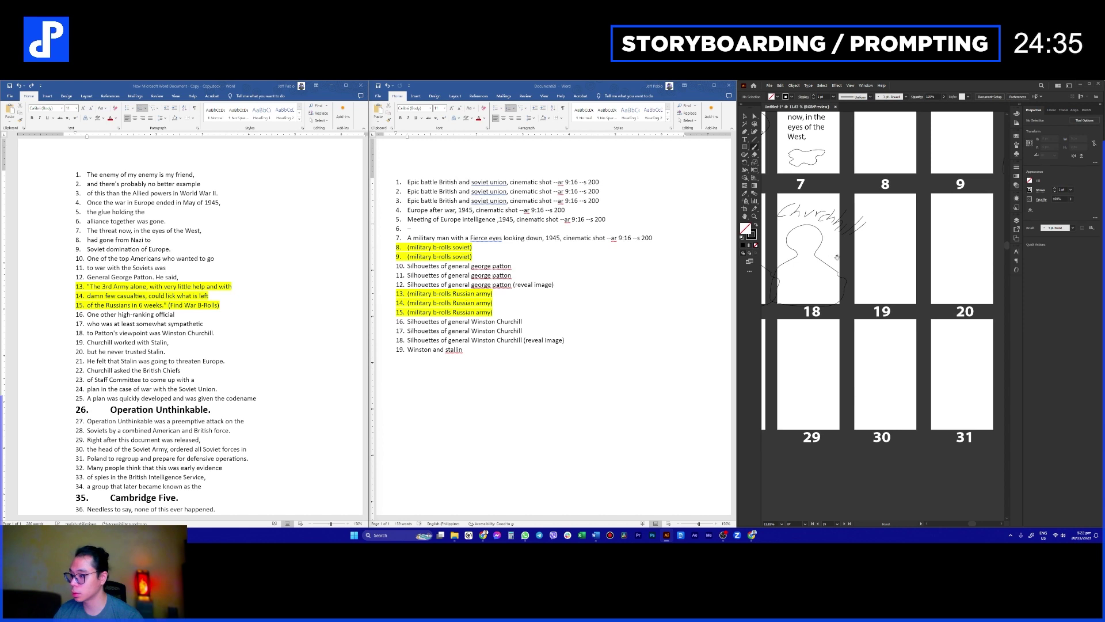
Step: Sketch two stick figures in storyboard frame 19, one above the other, separated by a wavy horizontal line
drag(837, 256, 811, 263)
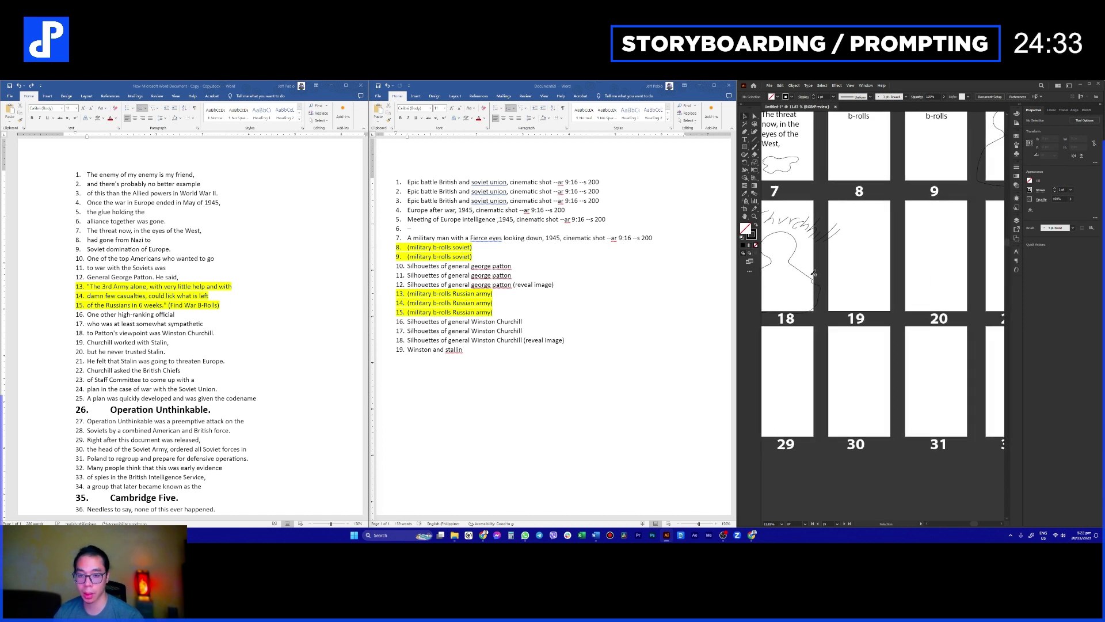
key(v)
drag(885, 283, 853, 283)
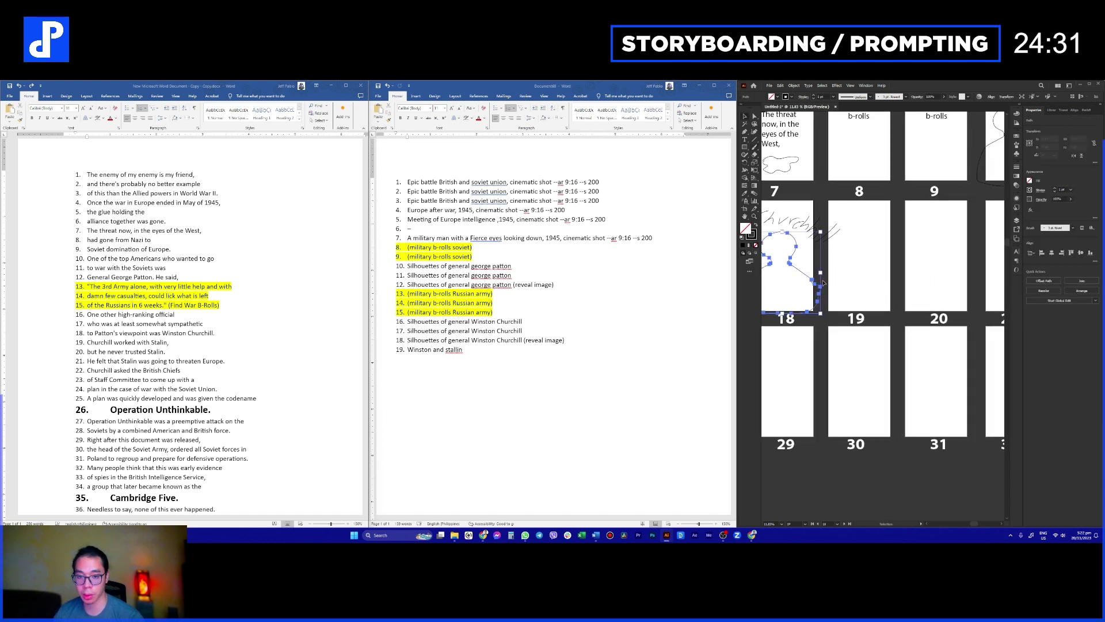
click(861, 276)
key(b)
mouse_move(860, 230)
mouse_down()
mouse_move(868, 246)
mouse_move(872, 237)
mouse_up()
drag(827, 266, 909, 265)
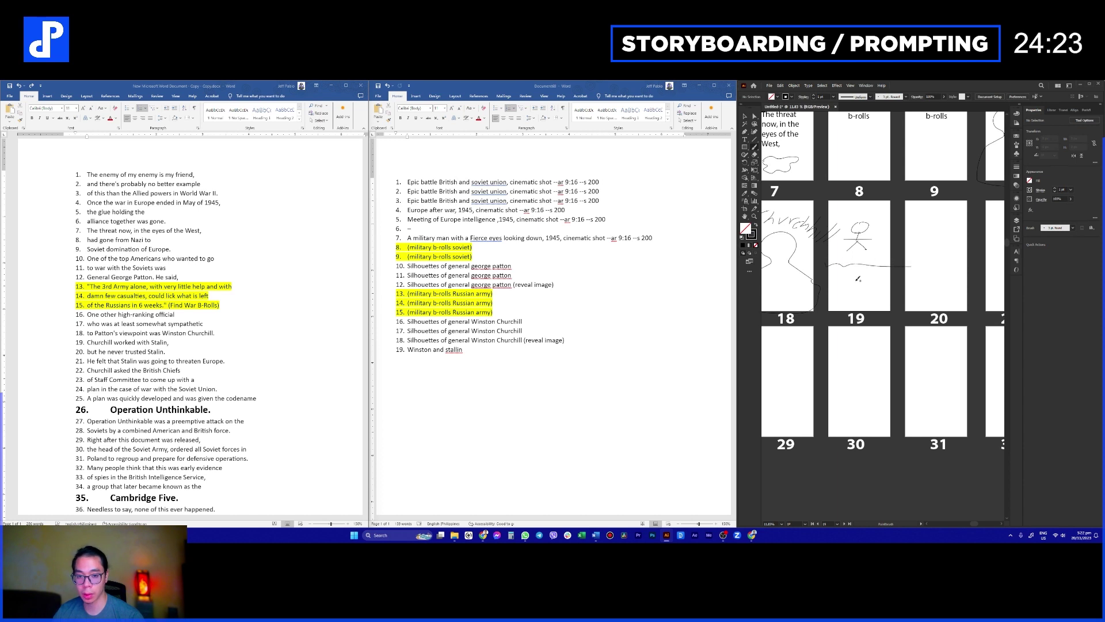
drag(852, 280, 870, 296)
mouse_move(885, 286)
mouse_down()
mouse_move(881, 294)
mouse_move(898, 290)
mouse_up()
key(ctrl+z)
key(ctrl+z)
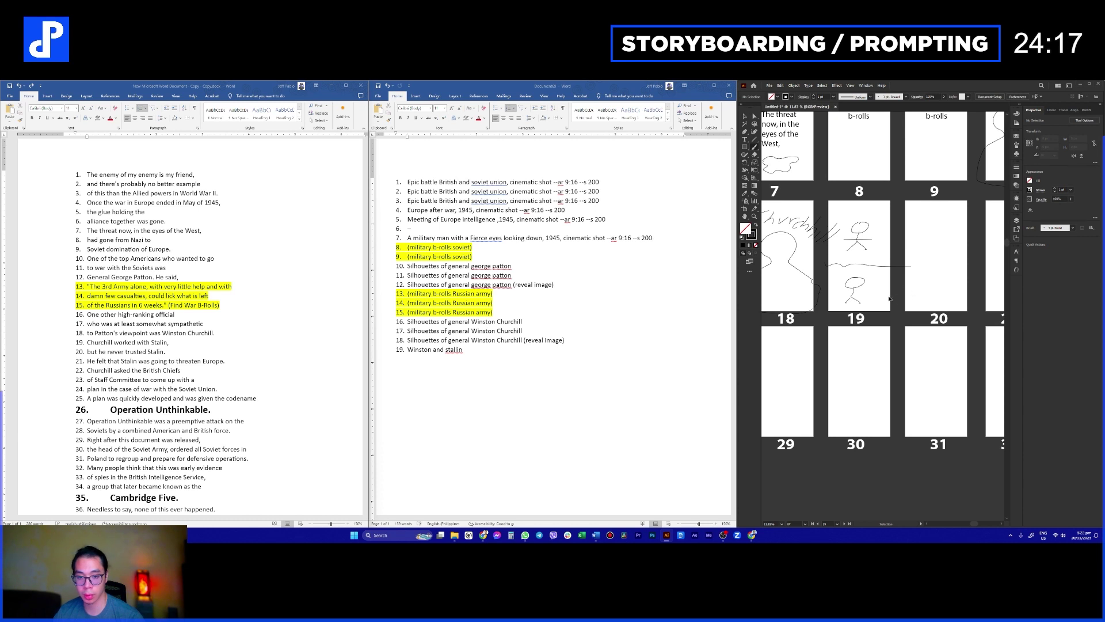
Step: Handwrite "stalin" beside the lower stick figure and "Churchill" above the upper one in frame 19
scroll(868, 293, up, 2)
mouse_move(877, 277)
mouse_down()
mouse_move(873, 286)
mouse_move(912, 283)
mouse_up()
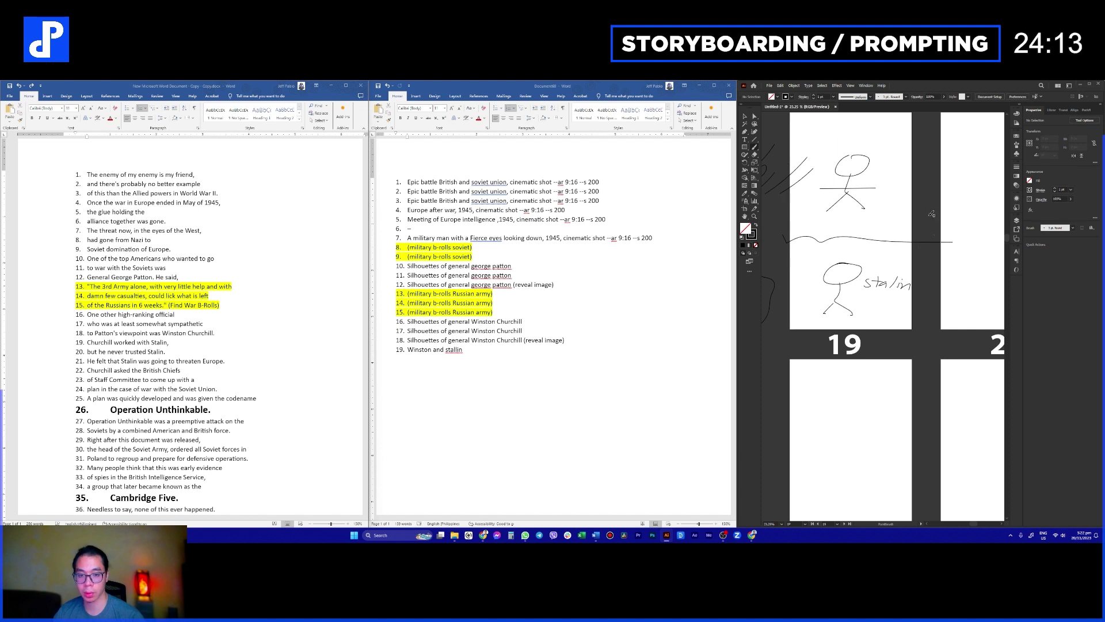
scroll(859, 162, up, 1)
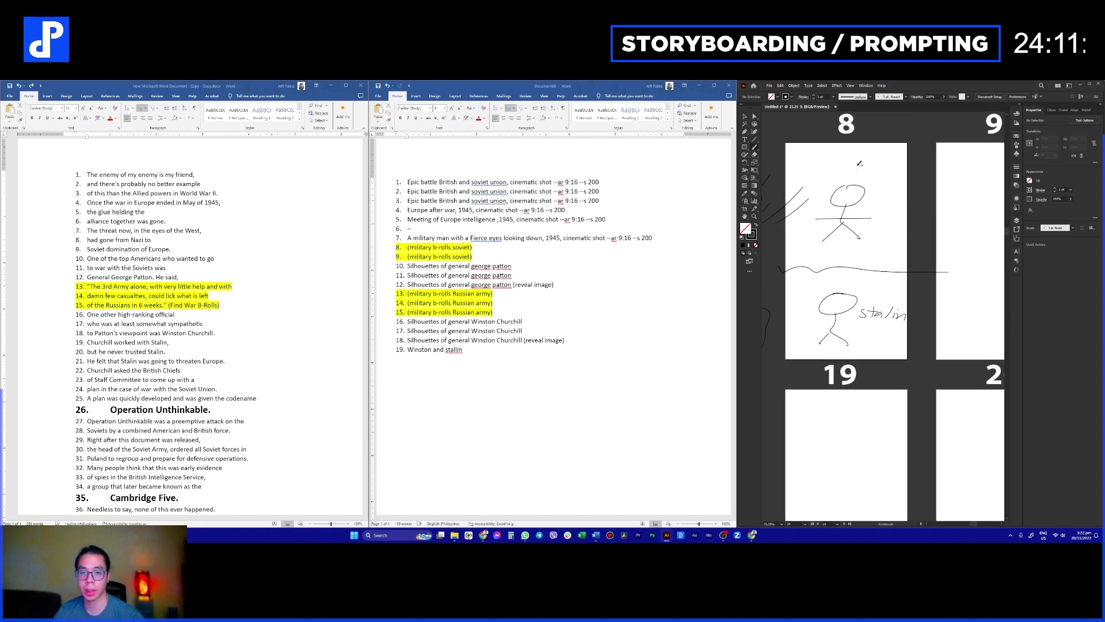
drag(858, 163, 864, 165)
drag(866, 165, 897, 169)
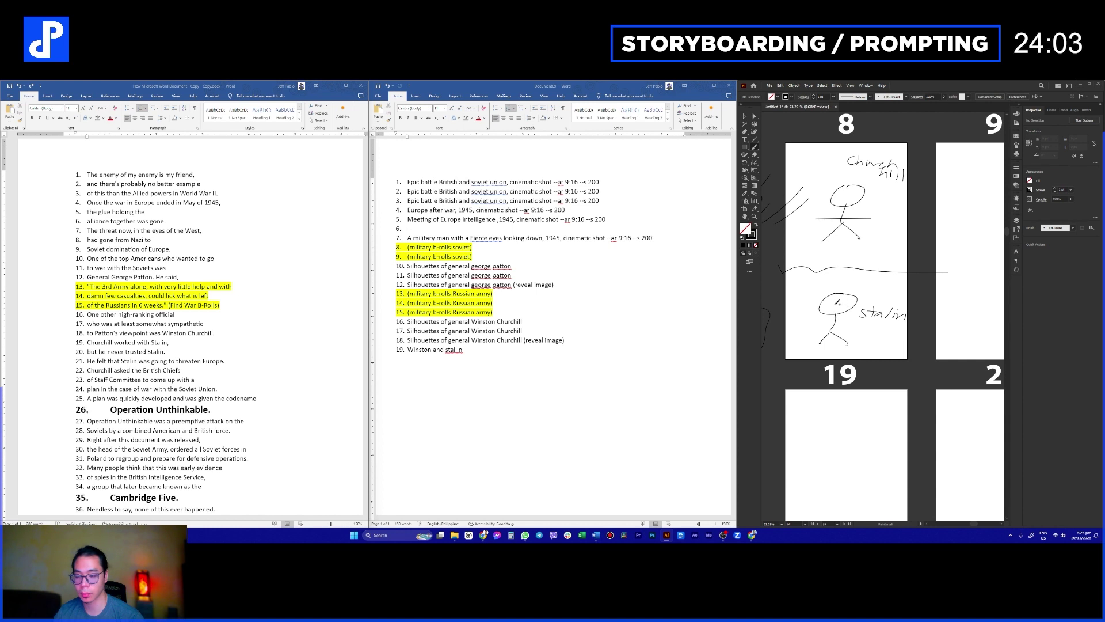
mouse_move(860, 177)
mouse_down()
mouse_move(845, 168)
mouse_move(959, 159)
mouse_up()
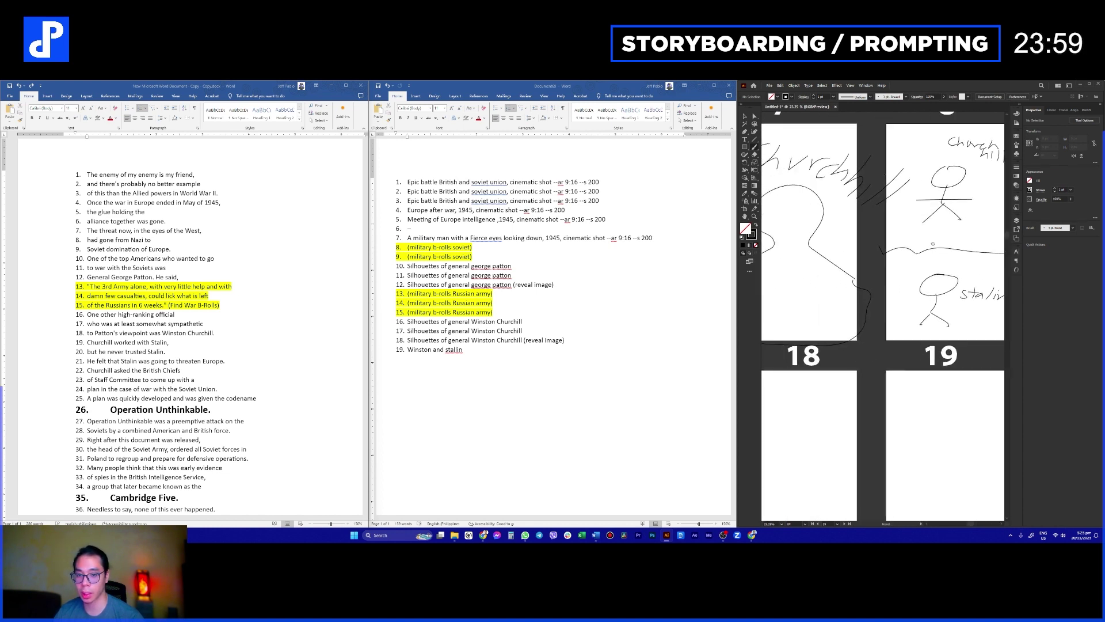
drag(920, 278, 838, 260)
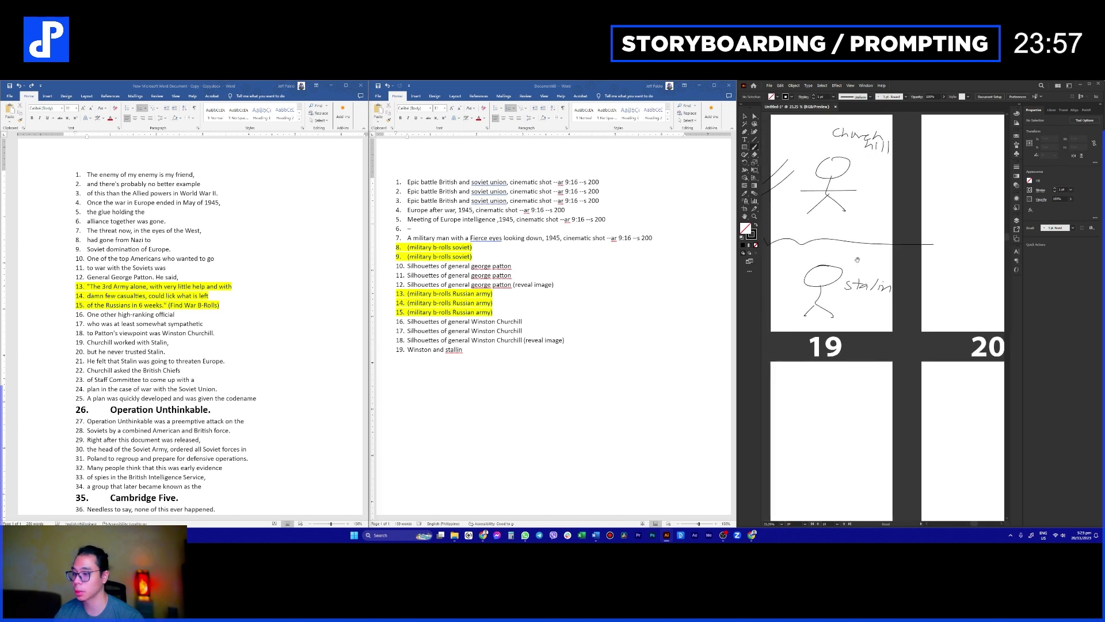
Step: Switch to the Word prompt list, append "(picture)" to item 19, and start item 20
click(469, 352)
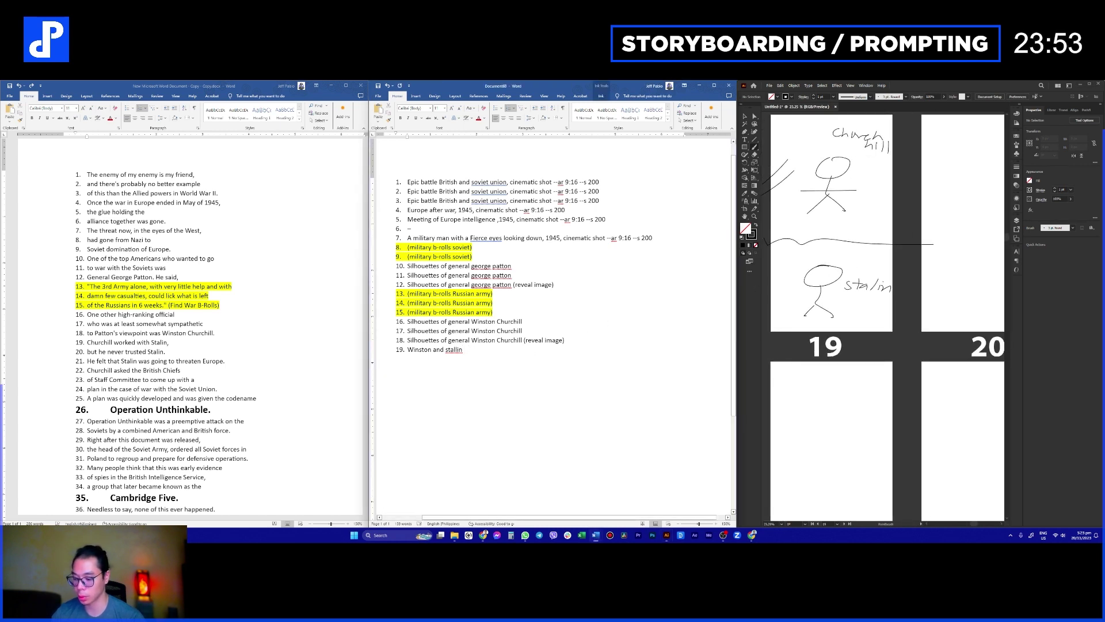
text((pict)
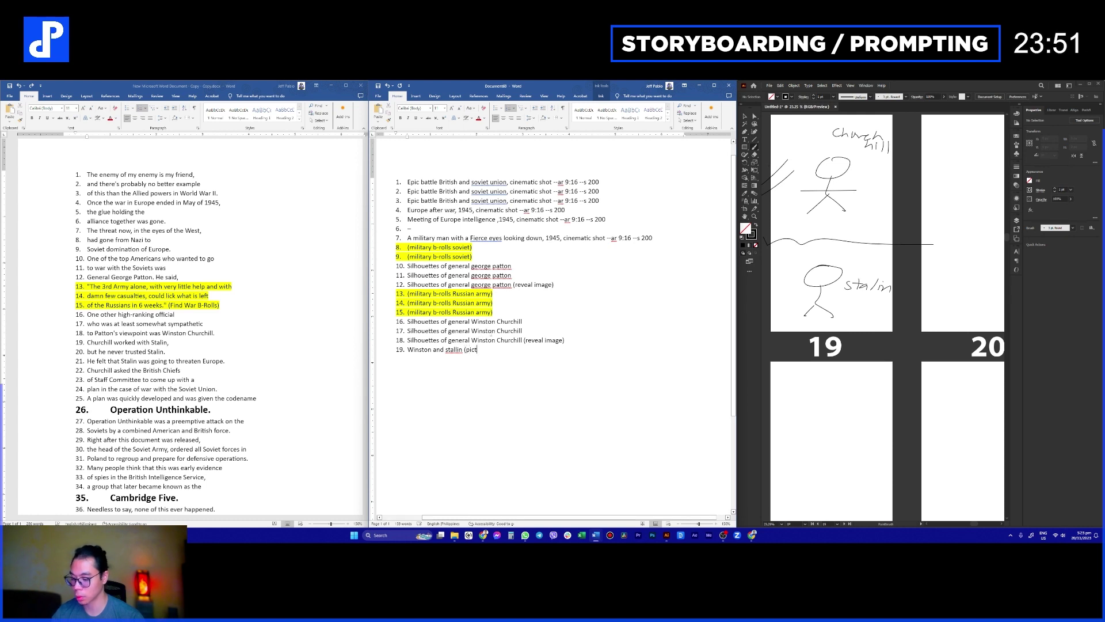
text(ure))
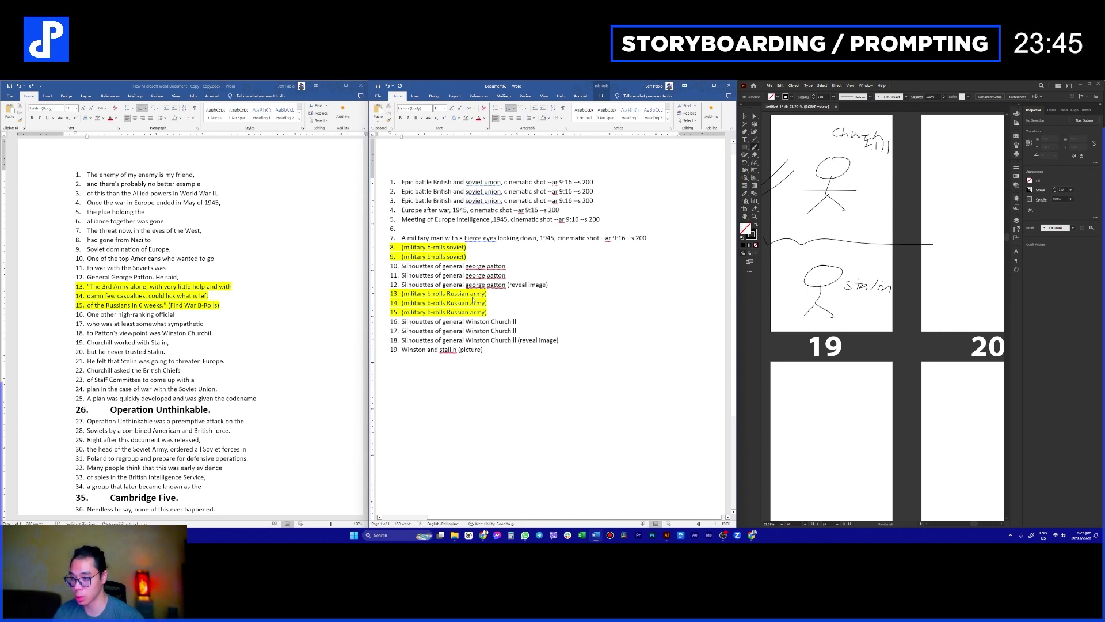
key(Return)
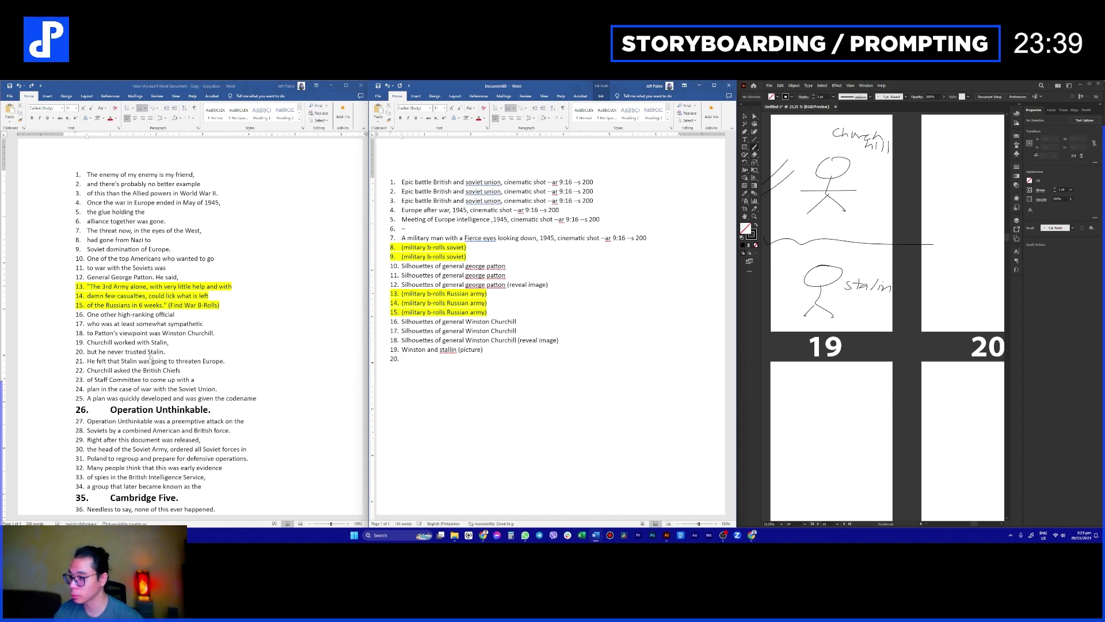
Step: Copy "Winston Churchill" from the silhouette prompt in item 16 into item 20 of the prompt list
click(147, 352)
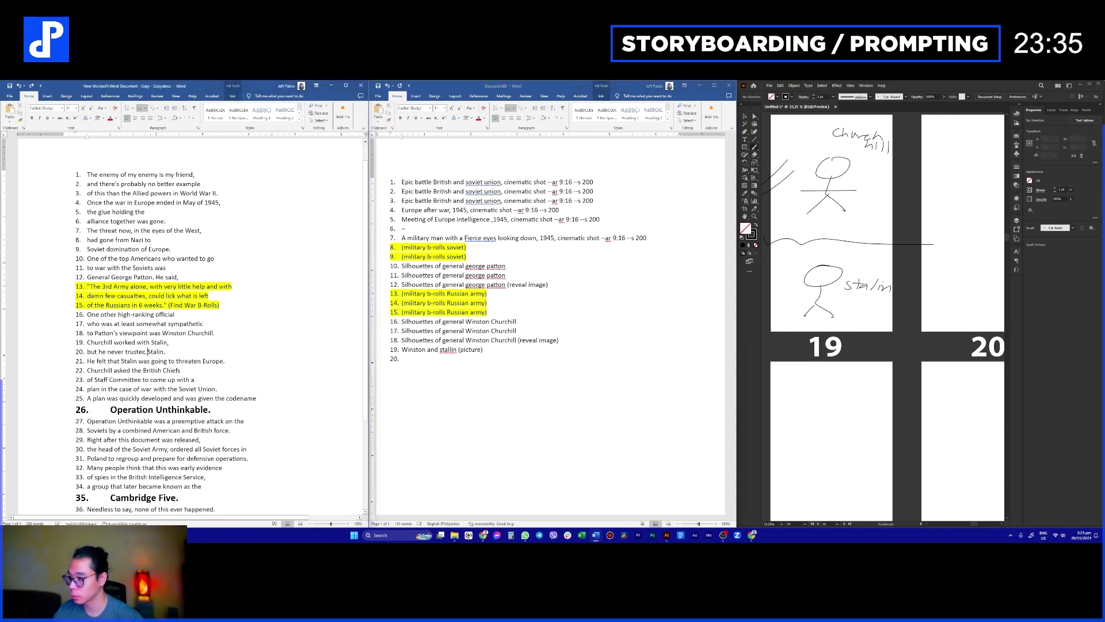
click(389, 351)
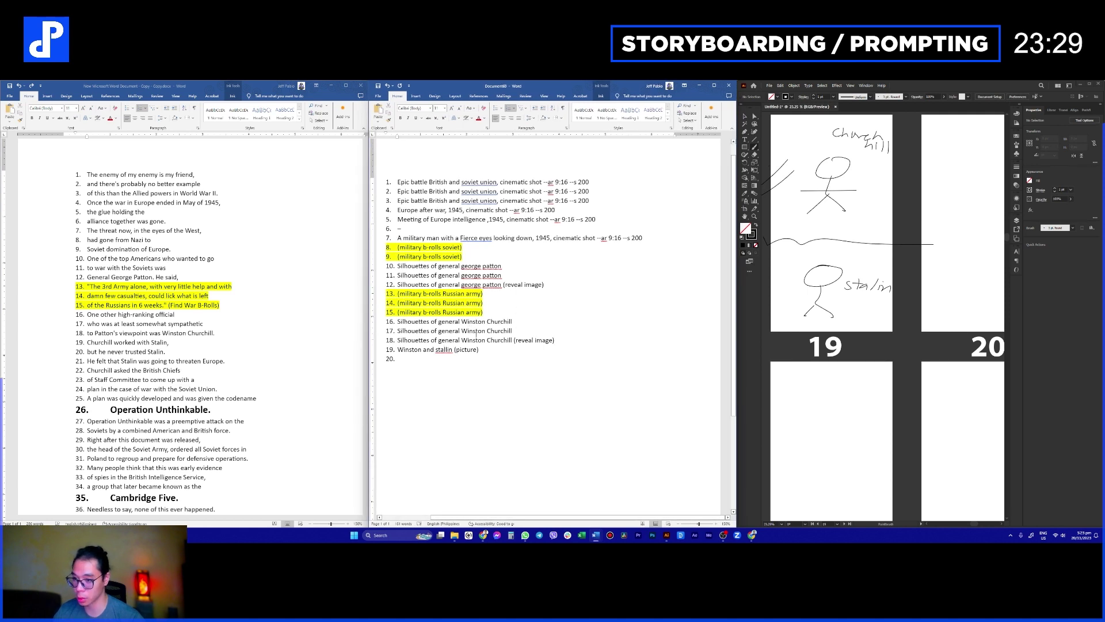
drag(461, 322, 516, 321)
key(ctrl+c)
click(437, 359)
key(ctrl+v)
key(BackSpace)
key(BackSpace)
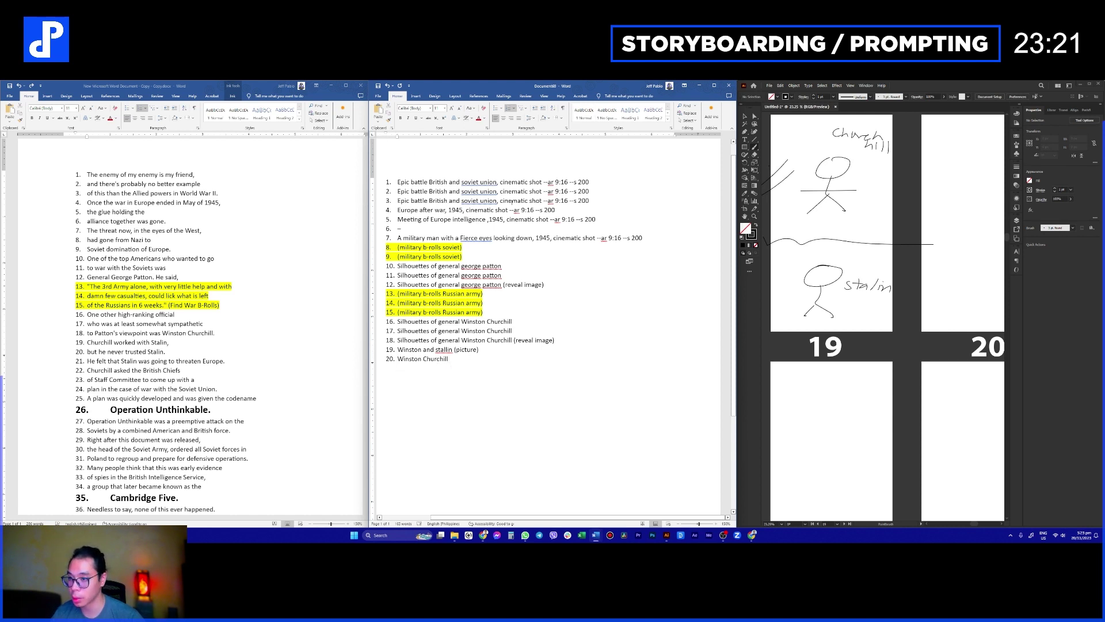
Step: Complete item 20 with ", epic shot" and the "cinematic shot --ar 9:16 --s 200" ending copied from item 3
drag(500, 200, 591, 200)
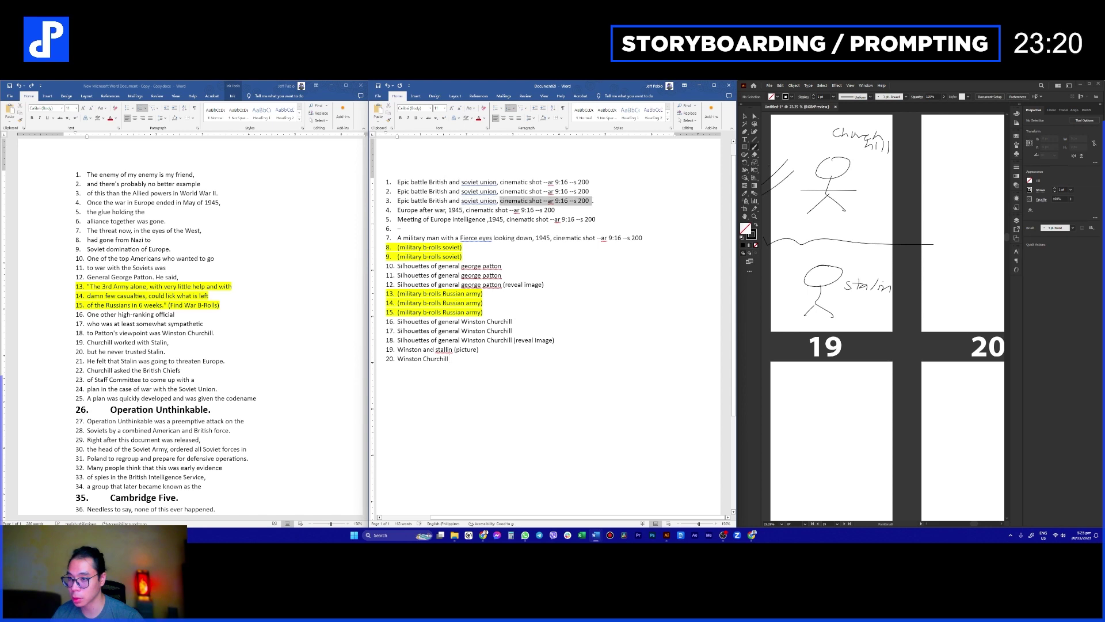
click(488, 359)
text(,)
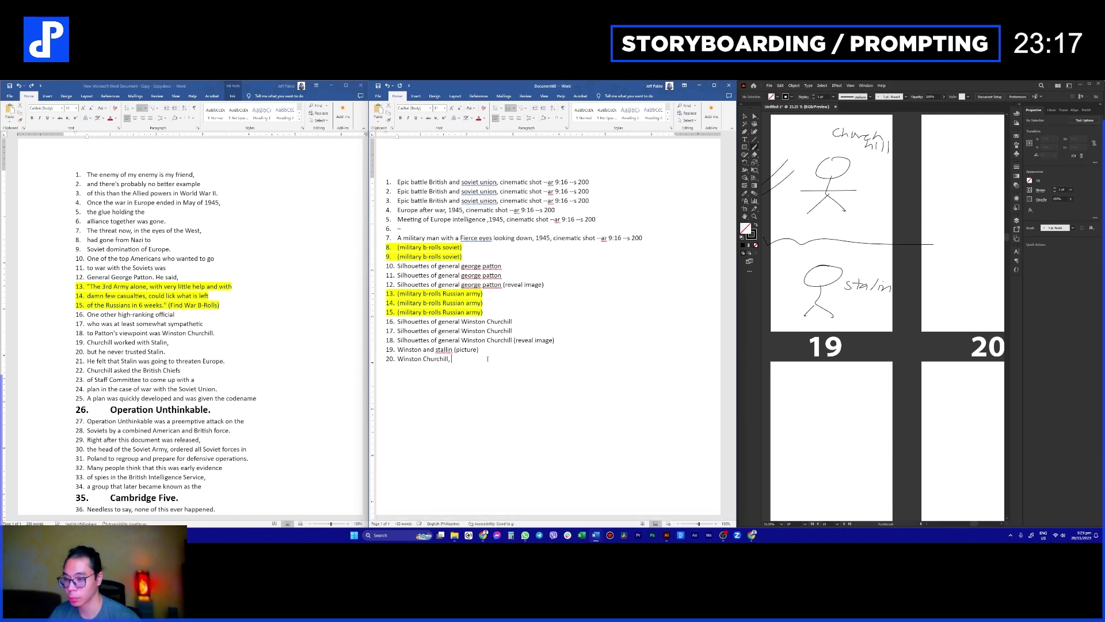
text( epic sho)
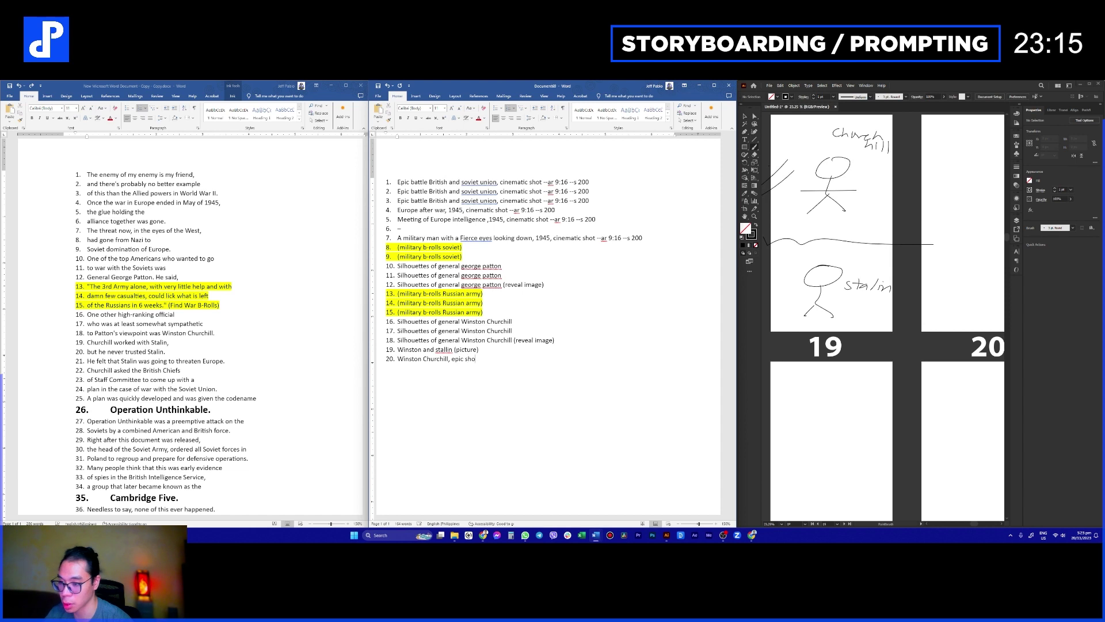
text(t)
key(ctrl+v)
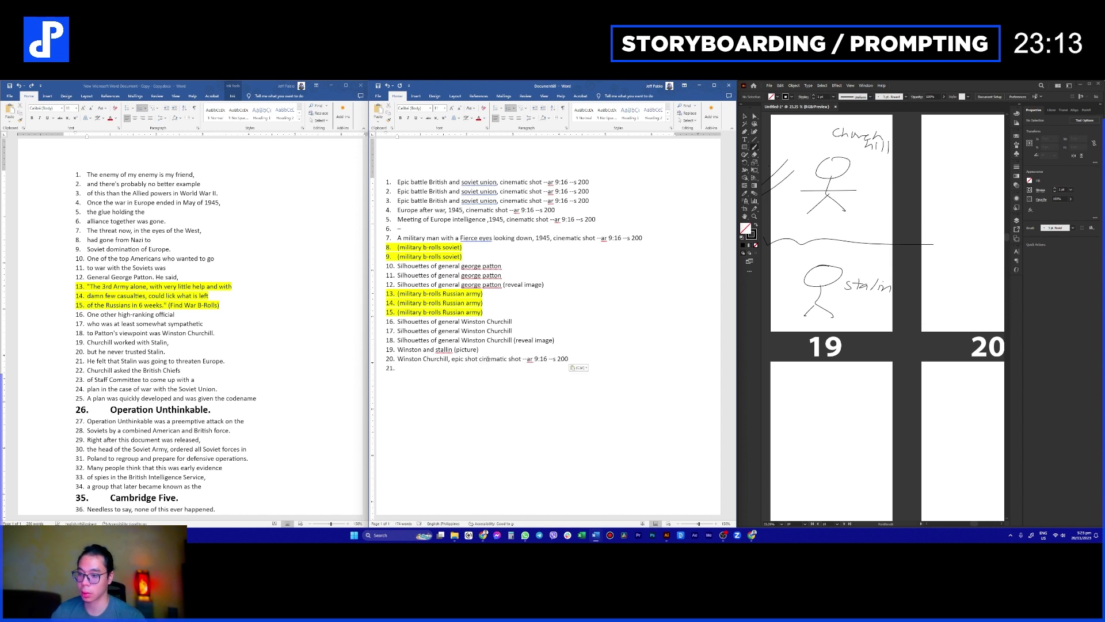
Step: Remove "epic shot" from item 20 of the prompt list, keeping a comma before "cinematic shot"
key(BackSpace)
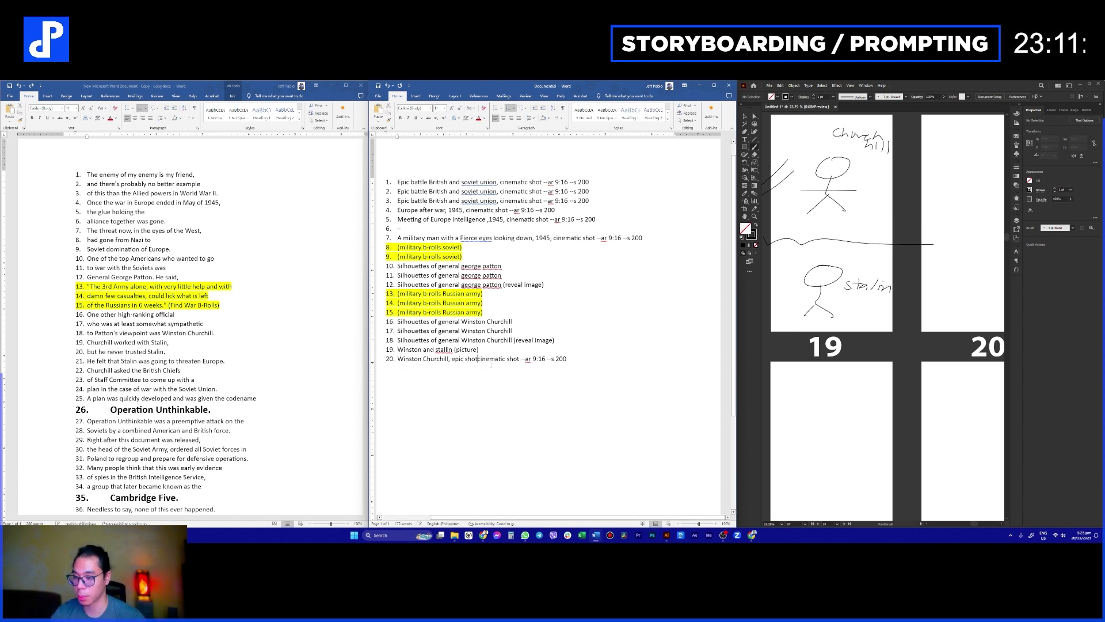
text(,)
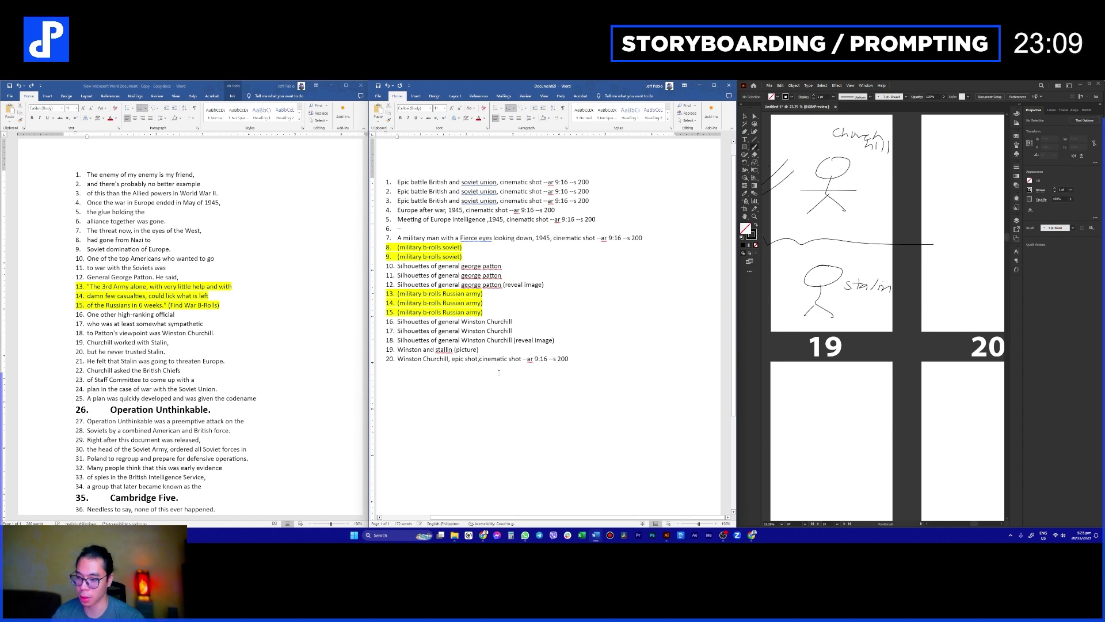
key(ctrl+shift+Left)
key(ctrl+shift+Left)
key(ctrl+shift+Left)
key(BackSpace)
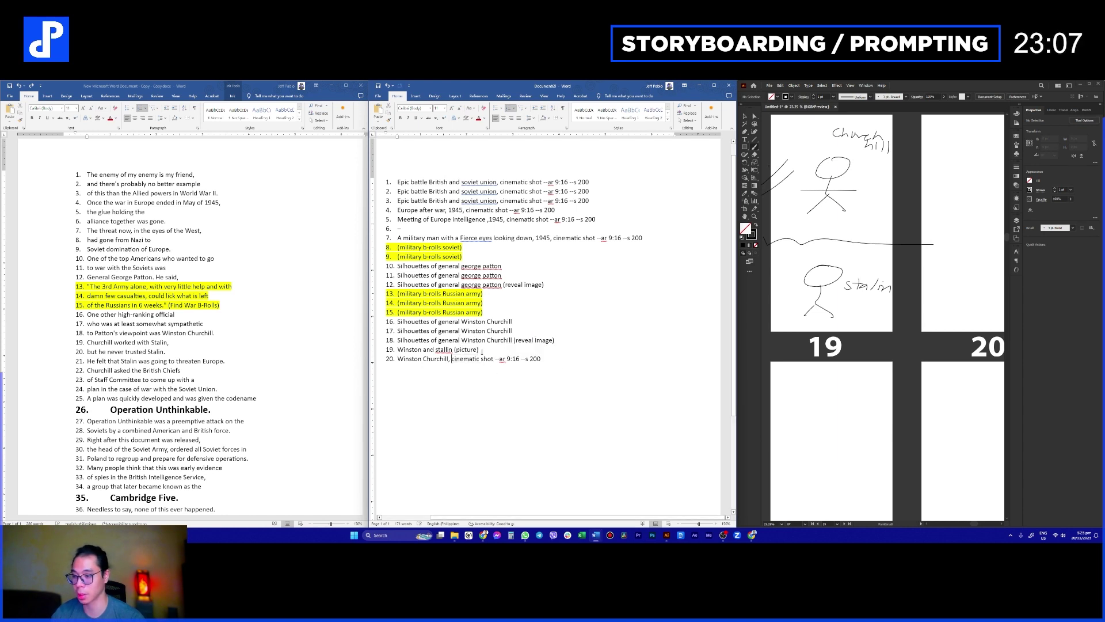
click(553, 361)
Step: Switch to the Illustrator storyboard and sketch a single stick figure in frame 20
drag(989, 228, 856, 274)
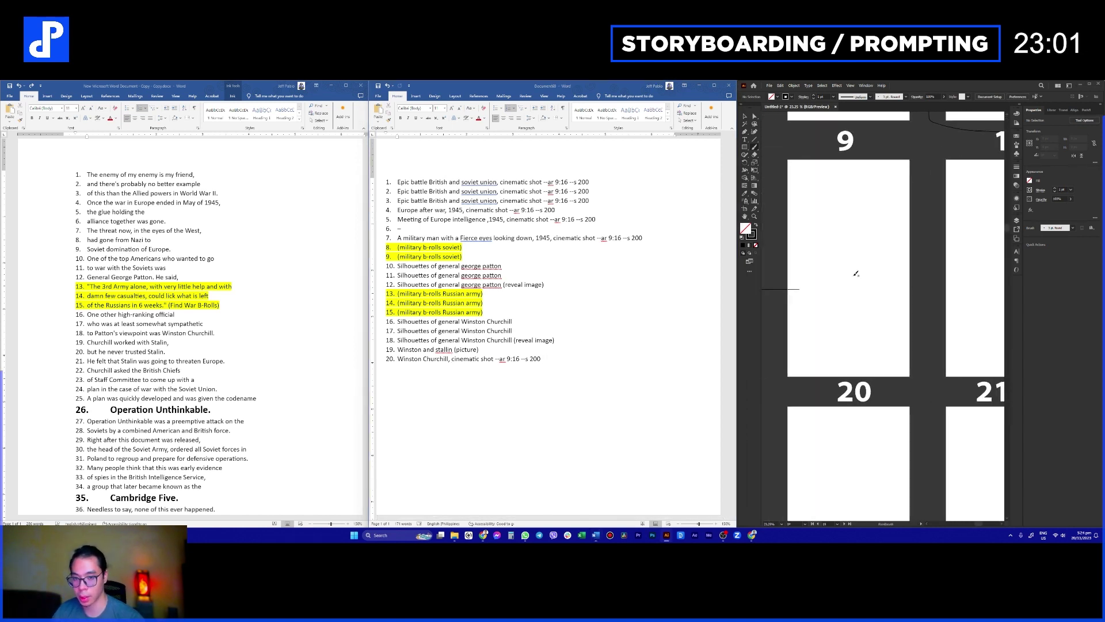
mouse_move(816, 251)
mouse_down()
mouse_move(840, 215)
mouse_move(860, 244)
mouse_move(788, 228)
mouse_up()
mouse_move(850, 250)
mouse_down()
mouse_move(846, 310)
mouse_move(818, 338)
mouse_up()
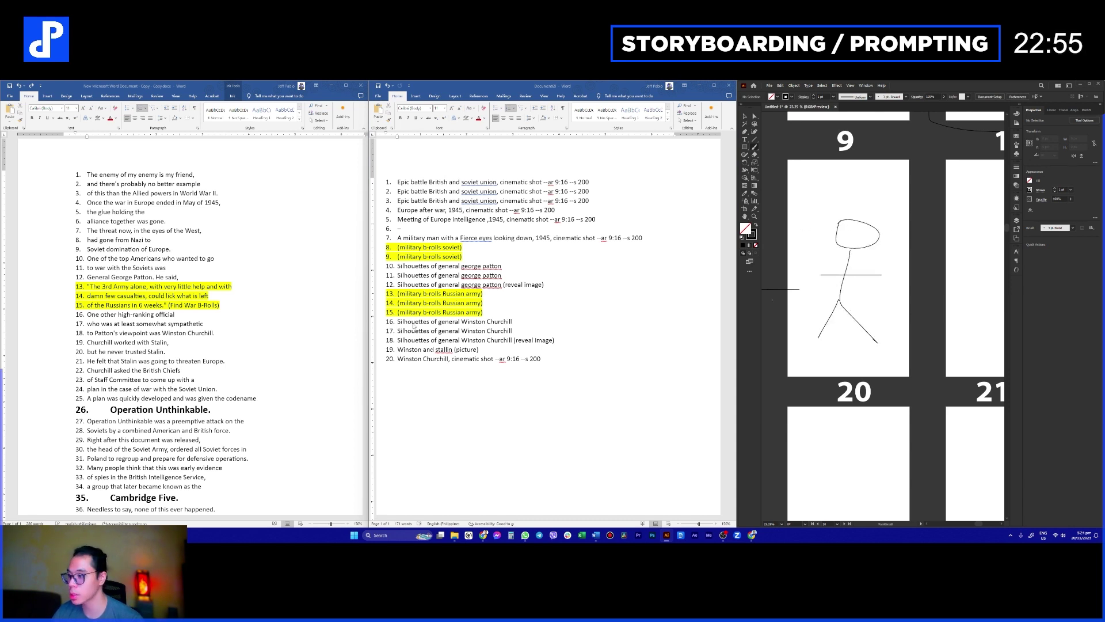
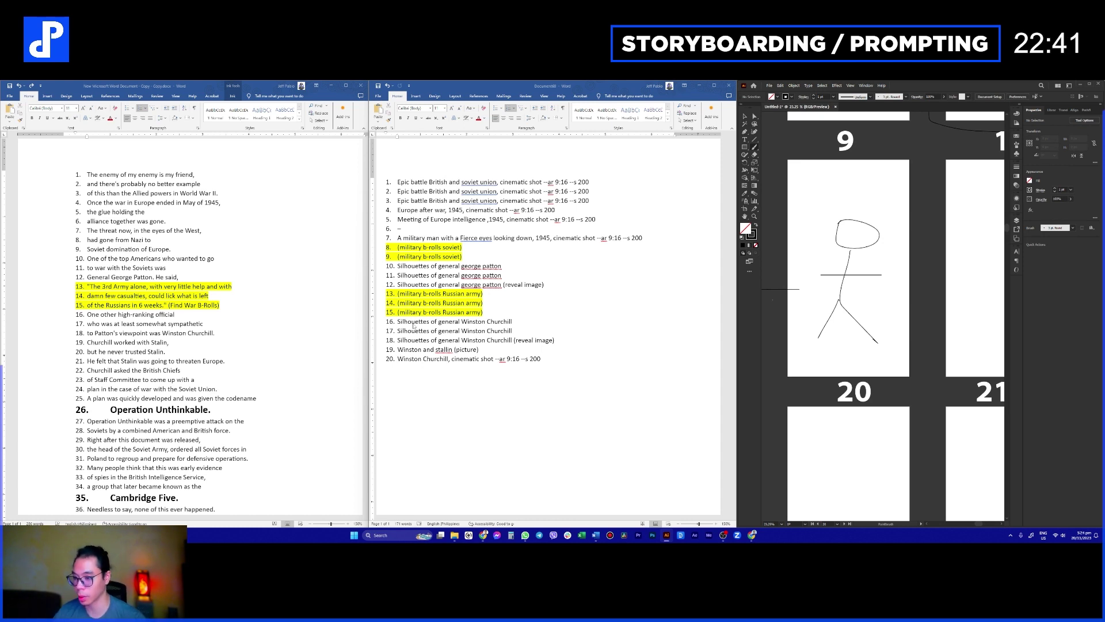
Step: Replace "Winston Churchill" with "Joseph Stalin" in item 20 of the Word prompt list and start item 21
double_click(443, 350)
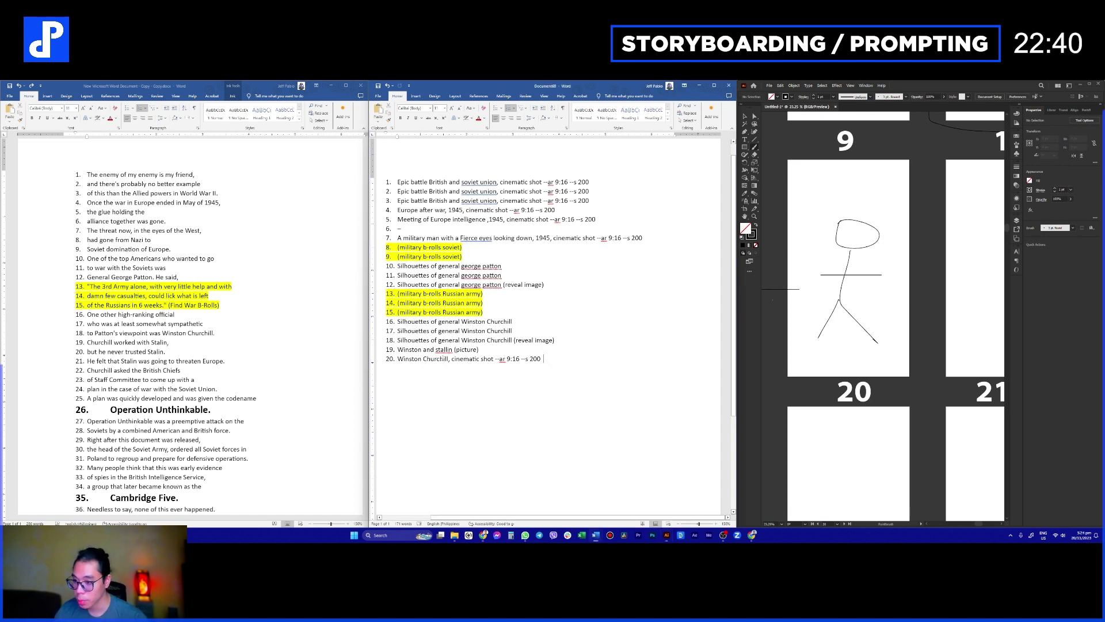
click(446, 359)
drag(450, 359, 398, 359)
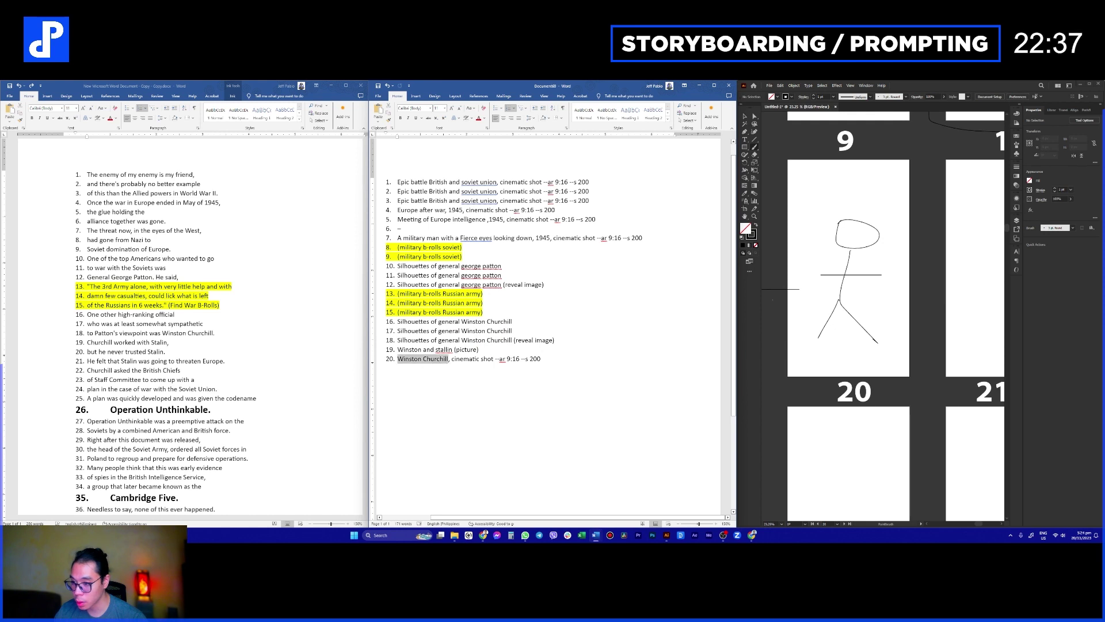
text(Jo)
text(seph Sta)
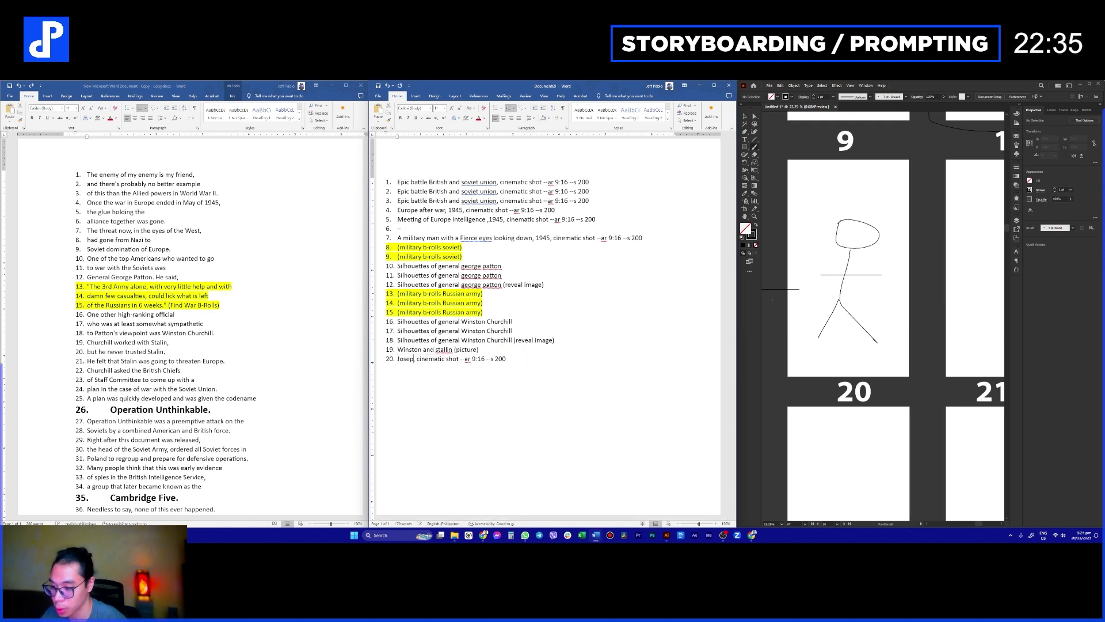
text(lin)
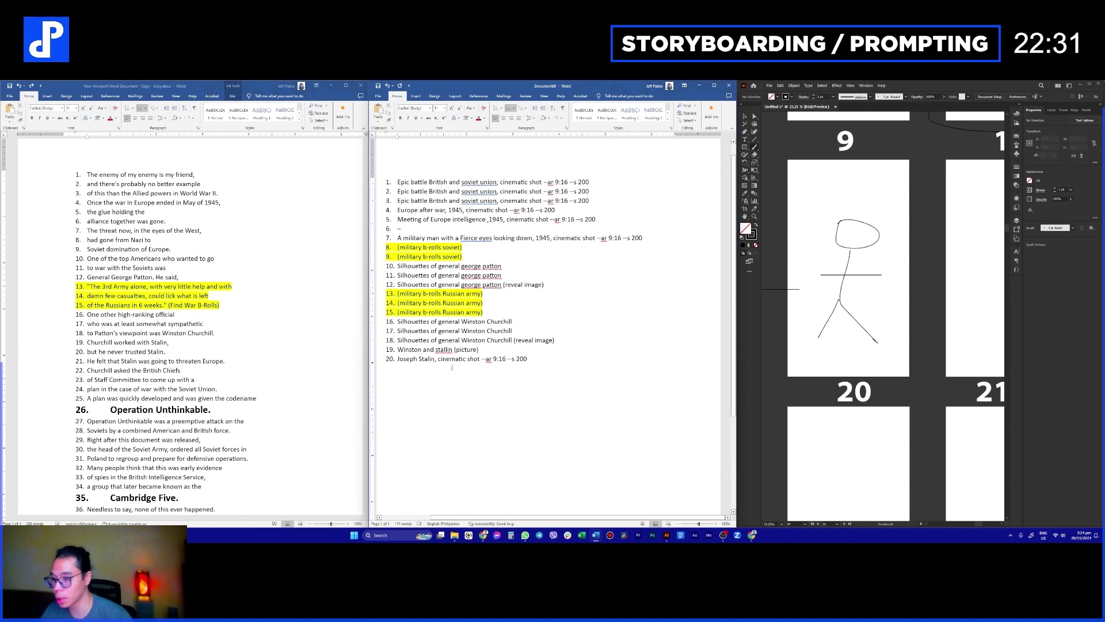
click(534, 361)
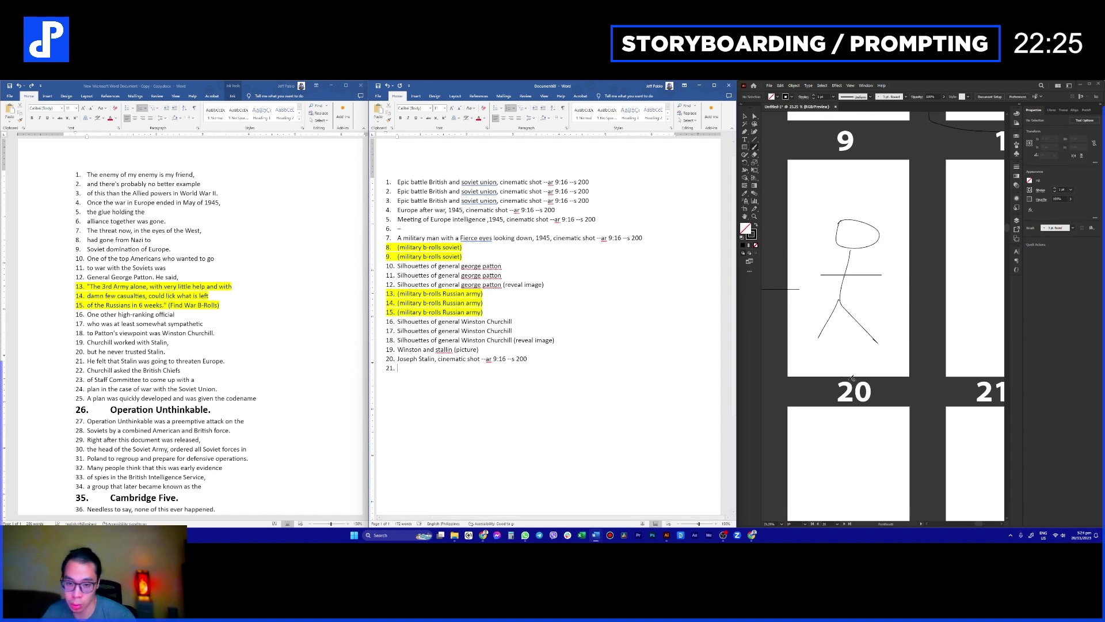
Step: Sketch a stick figure above a landmass outline labelled "Europe" in storyboard frame 21
mouse_move(948, 397)
mouse_down()
mouse_move(848, 411)
mouse_move(897, 408)
mouse_move(863, 400)
mouse_up()
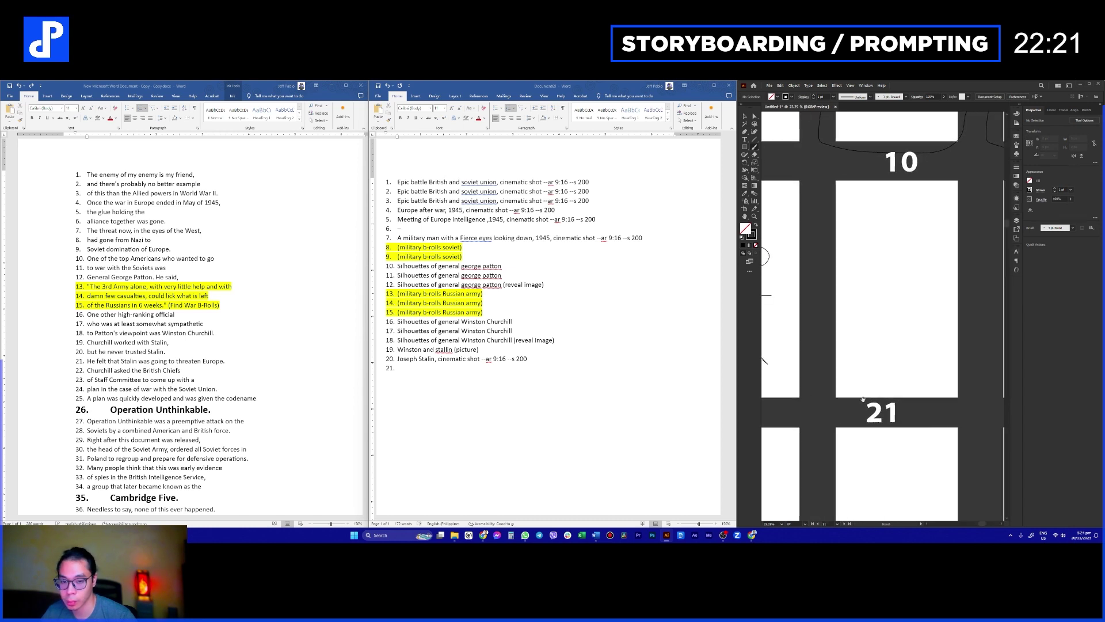
mouse_move(906, 211)
mouse_down()
mouse_move(890, 228)
mouse_move(903, 267)
mouse_move(864, 282)
mouse_up()
drag(867, 243, 936, 237)
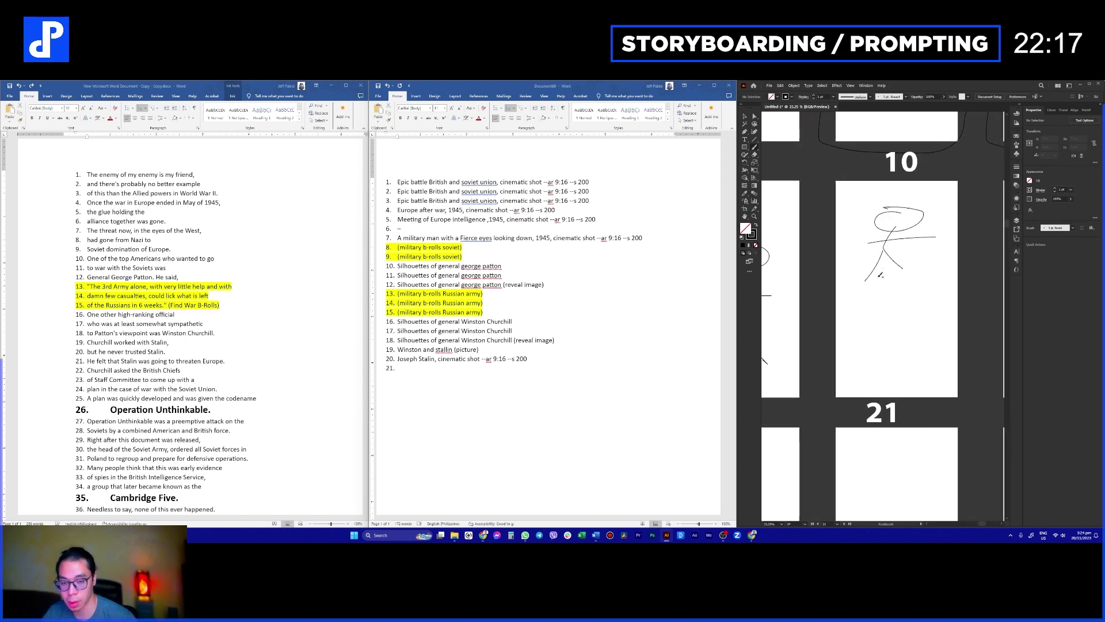
mouse_move(839, 314)
mouse_down()
mouse_move(914, 307)
mouse_move(950, 334)
mouse_move(899, 370)
mouse_move(841, 326)
mouse_move(871, 312)
mouse_move(868, 324)
mouse_move(899, 330)
mouse_up()
mouse_move(901, 333)
mouse_down()
mouse_move(915, 321)
mouse_move(923, 340)
mouse_move(947, 326)
mouse_up()
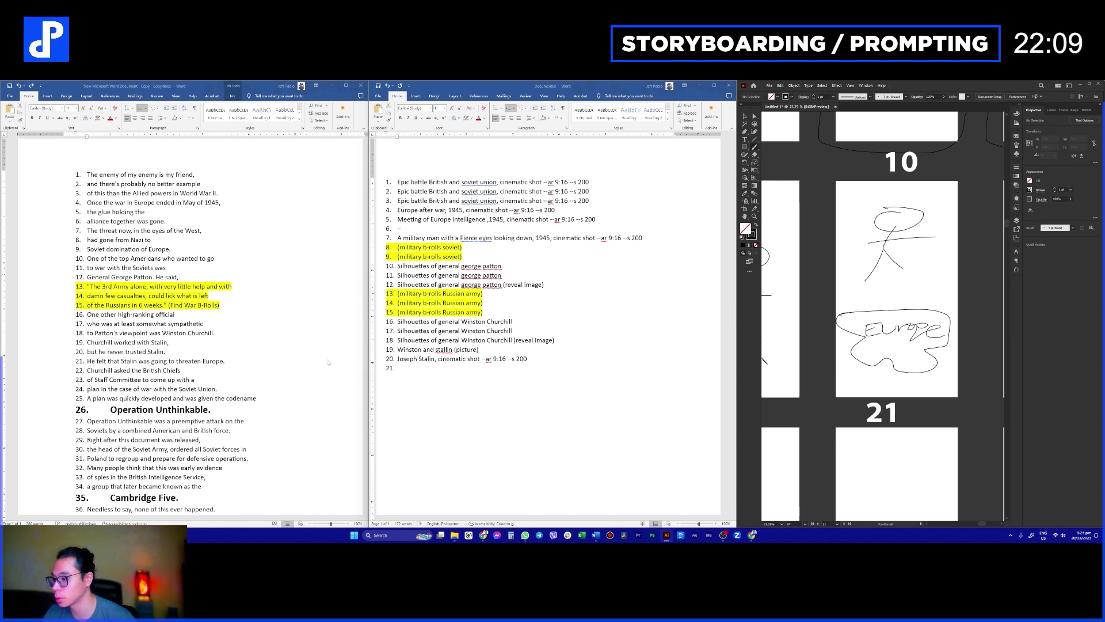
Step: Copy the Joseph Stalin prompt from item 20 into item 21 of the prompt list and start item 22
click(484, 374)
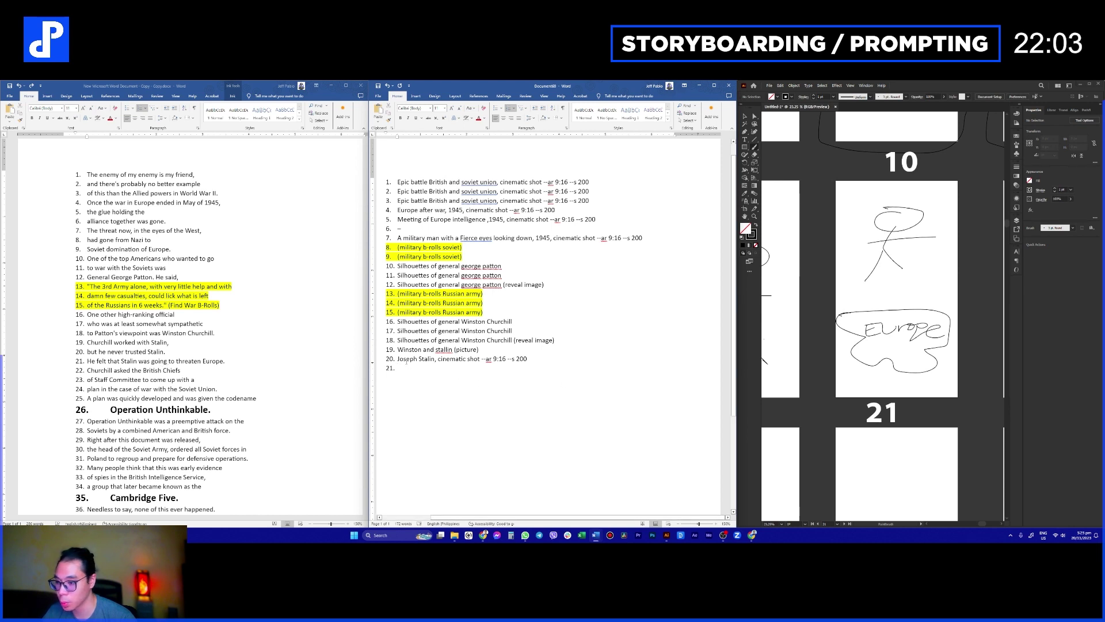
click(439, 370)
drag(398, 368, 398, 359)
key(ctrl+c)
click(409, 367)
key(ctrl+v)
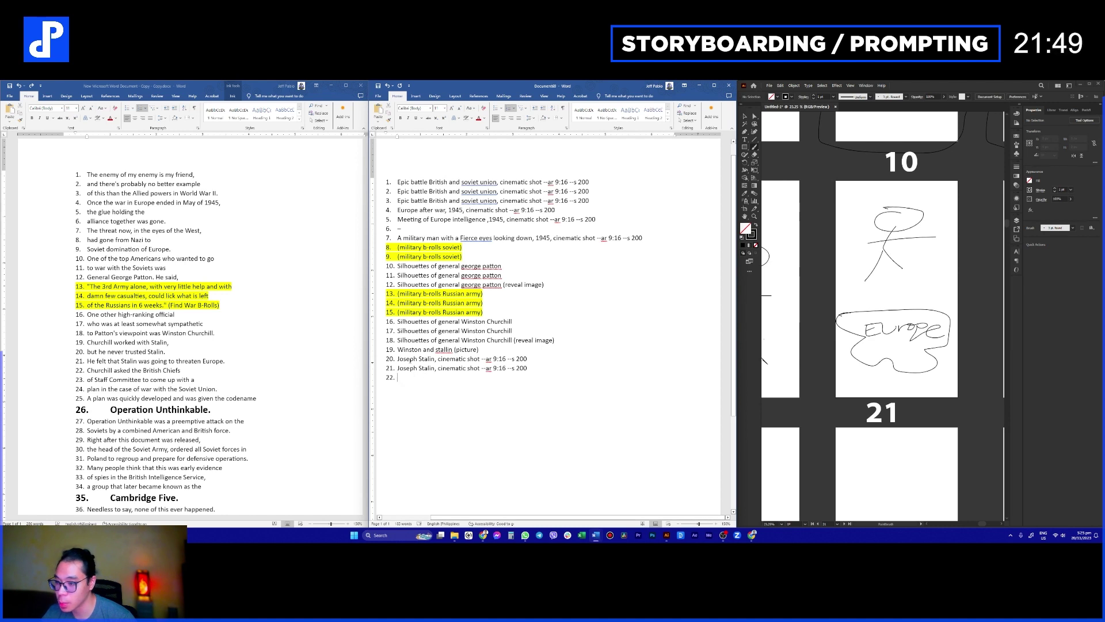
Step: Fill item 22 with "Winston Churchill, cinematic shot --ar 9:16 --s 200" by reusing text from items 16 and 21, and start item 23
drag(513, 321, 466, 325)
key(ctrl+c)
click(443, 380)
key(ctrl+v)
drag(544, 366, 438, 368)
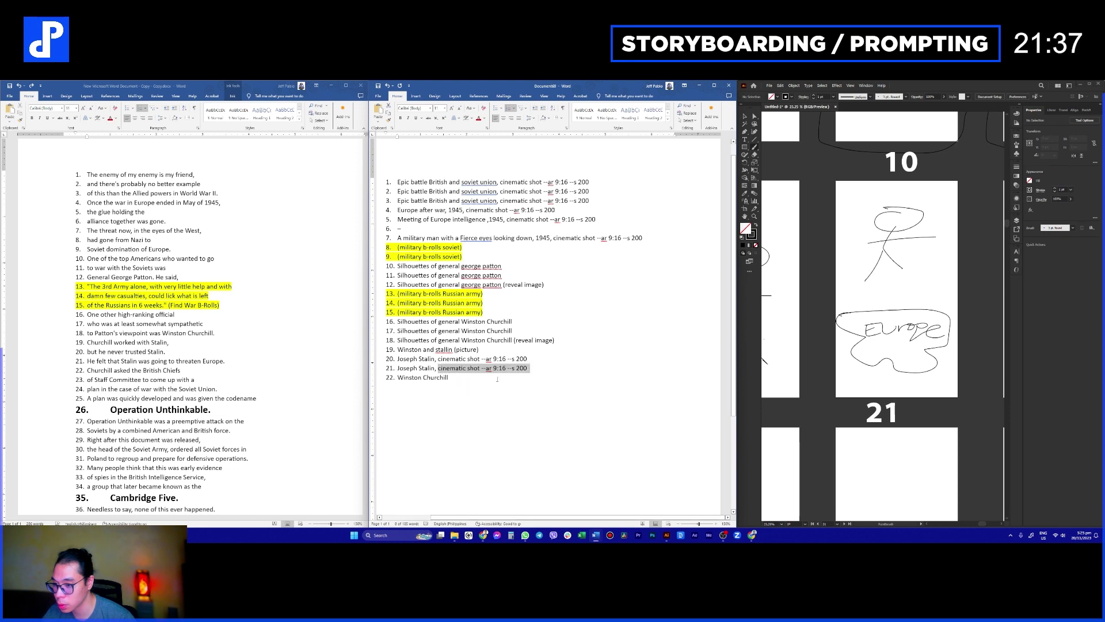
click(438, 368)
text(,)
key(ctrl+v)
key(Return)
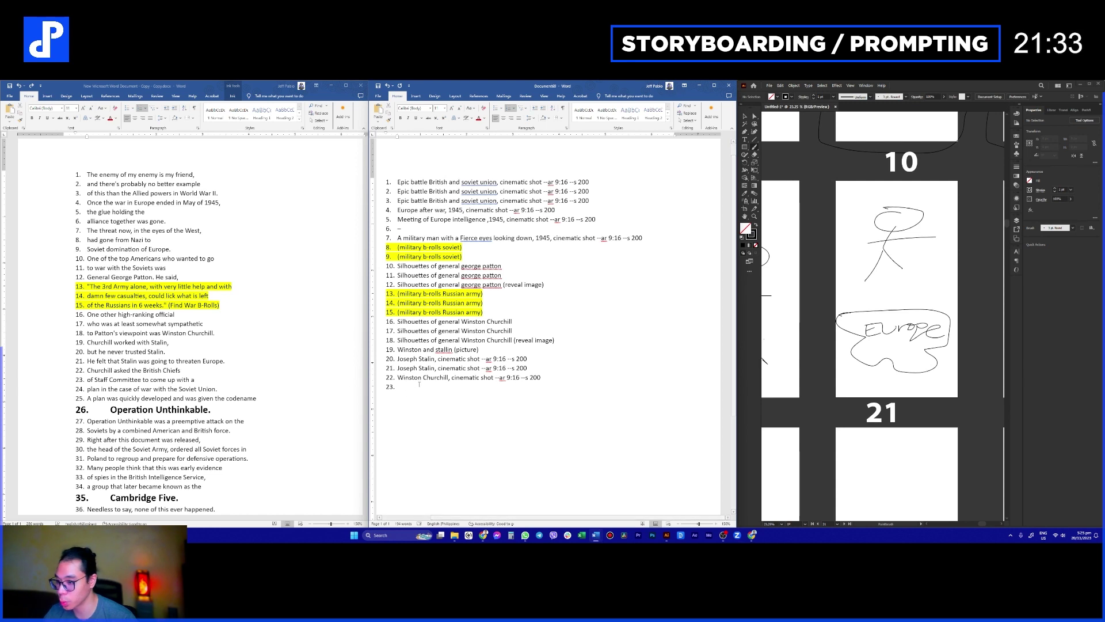
Step: Duplicate the head-and-shoulders silhouette from storyboard frame 11 into frame 22
click(770, 380)
scroll(770, 379, down, 5)
scroll(770, 379, up, 3)
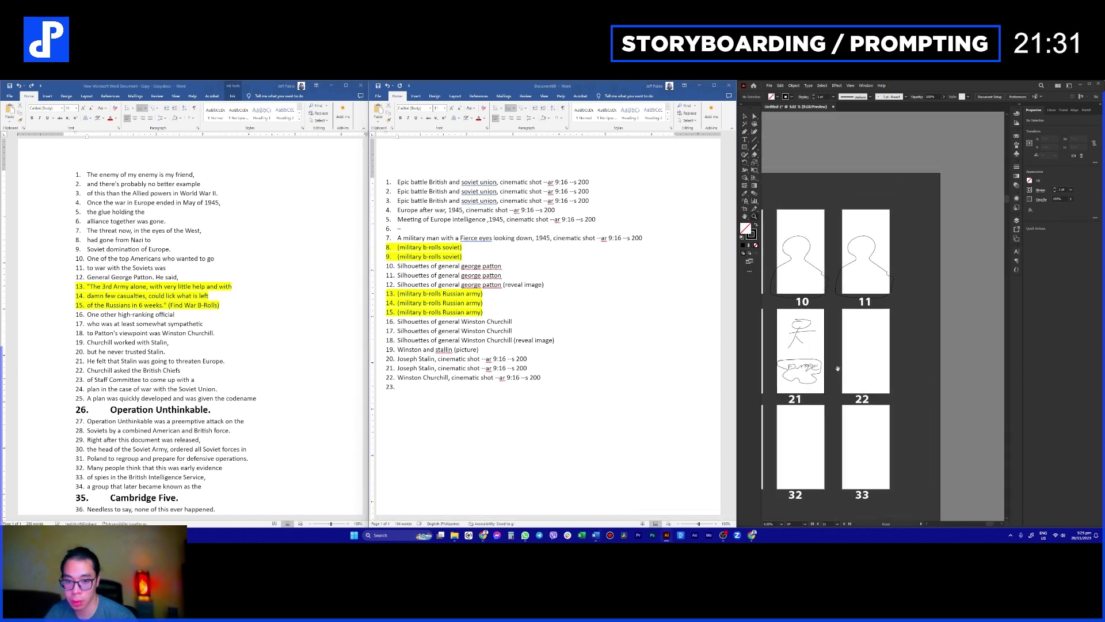
drag(856, 274, 857, 412)
scroll(875, 311, up, 2)
click(857, 301)
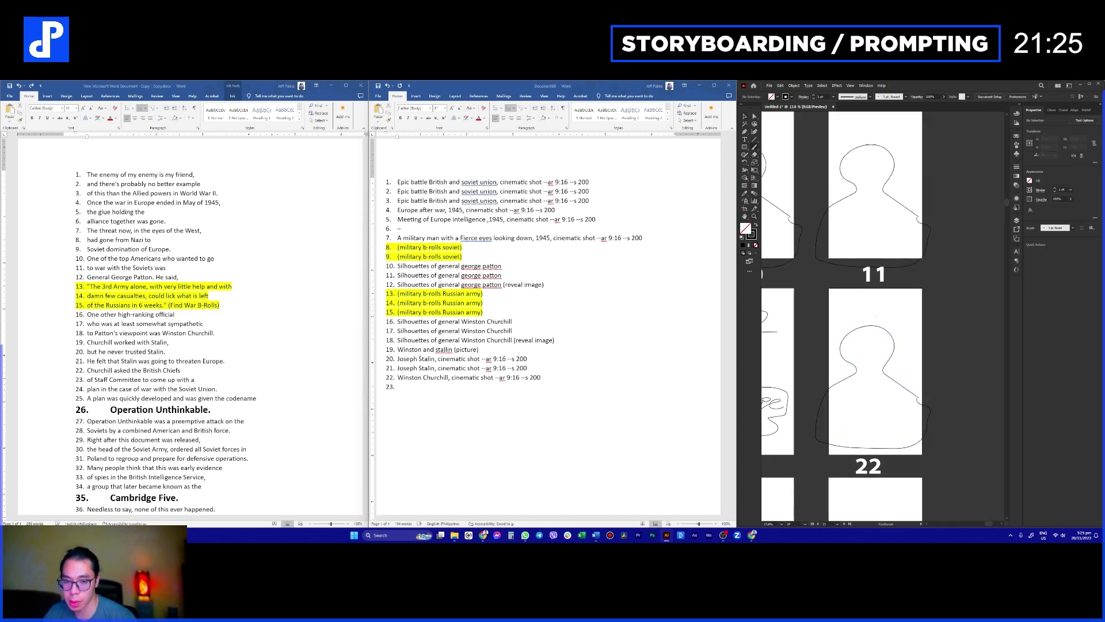
Step: Handwrite "churchill" above the silhouette in frame 22, undoing stray strokes
key(ctrl+z)
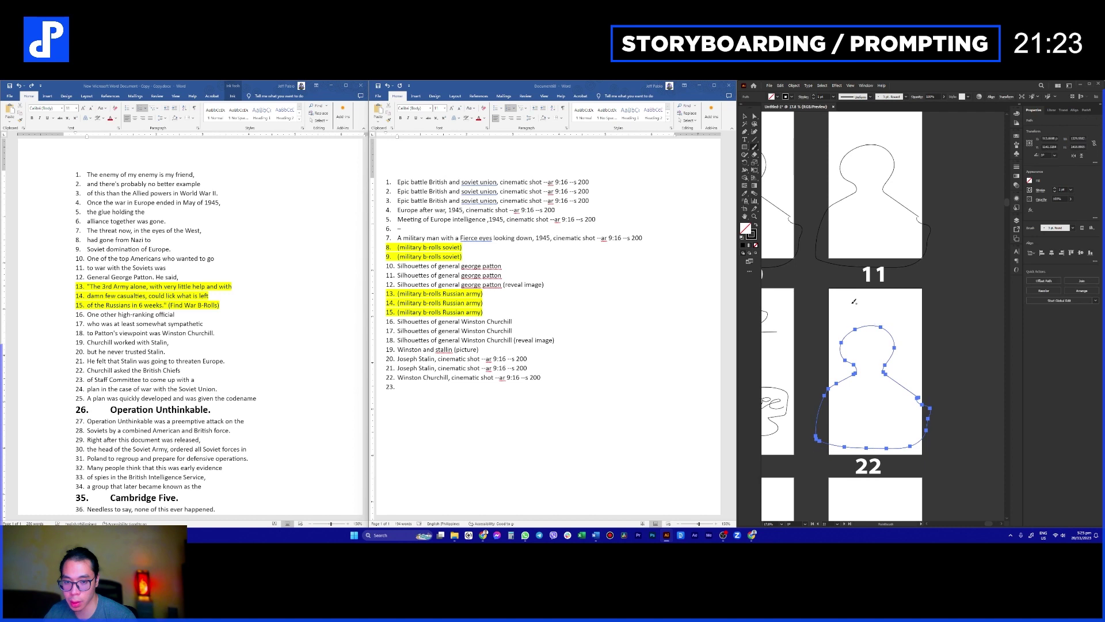
mouse_move(854, 303)
mouse_down()
mouse_move(841, 305)
mouse_move(896, 307)
mouse_up()
key(ctrl+z)
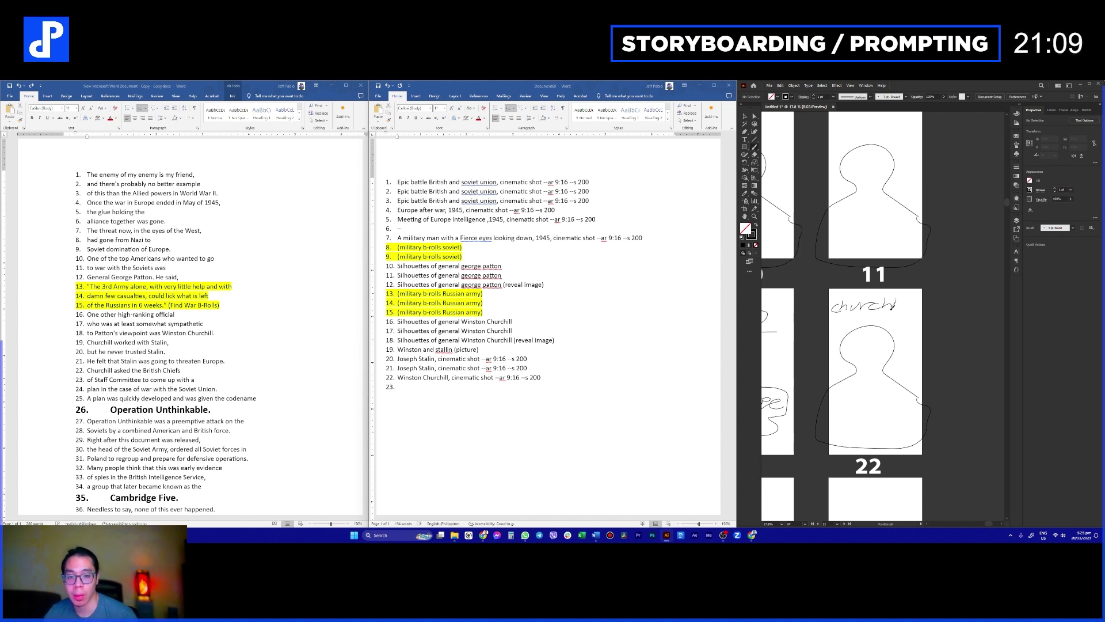
drag(913, 306, 920, 301)
Step: Bring the empty storyboard frames 23 and 24 into close view
scroll(914, 315, down, 5)
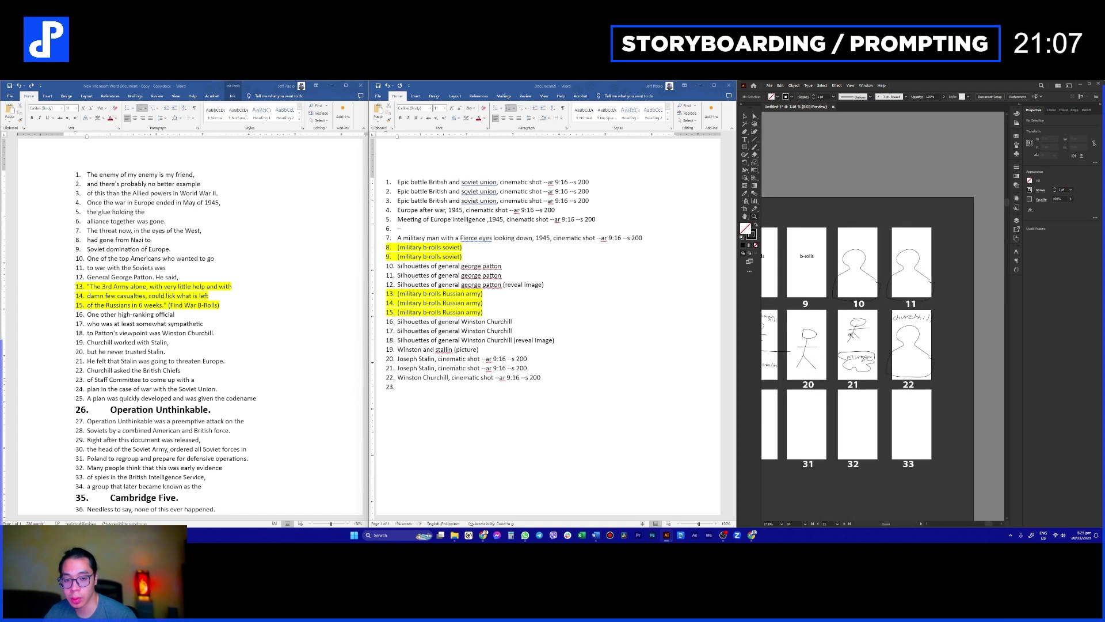
scroll(815, 353, left, 10)
scroll(815, 353, down, 2)
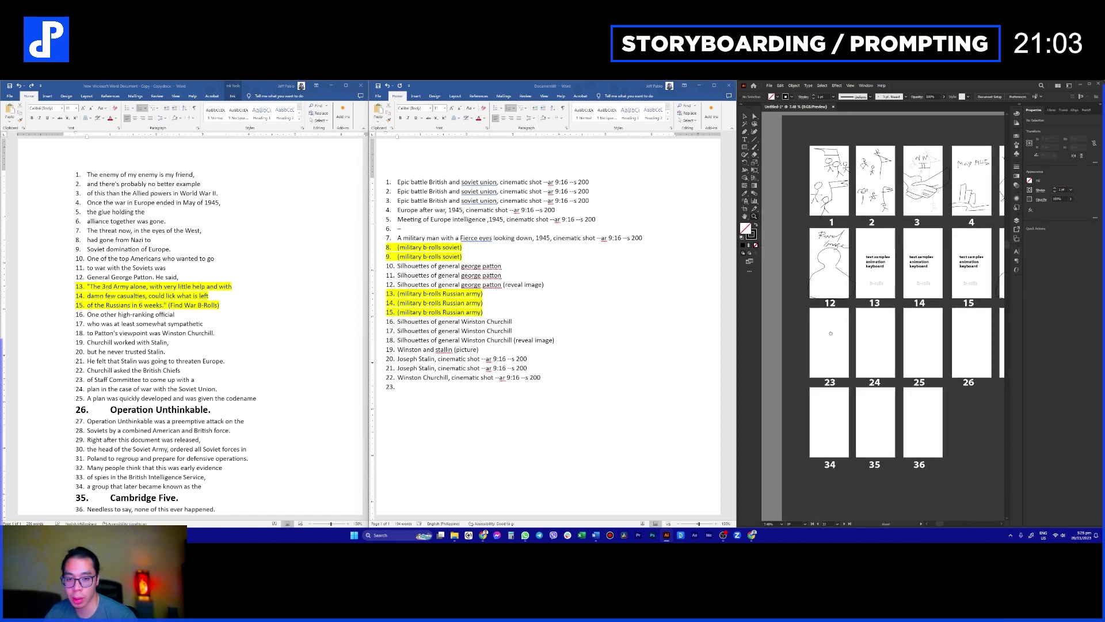
scroll(852, 329, down, 1)
scroll(885, 324, up, 4)
scroll(885, 324, down, 1)
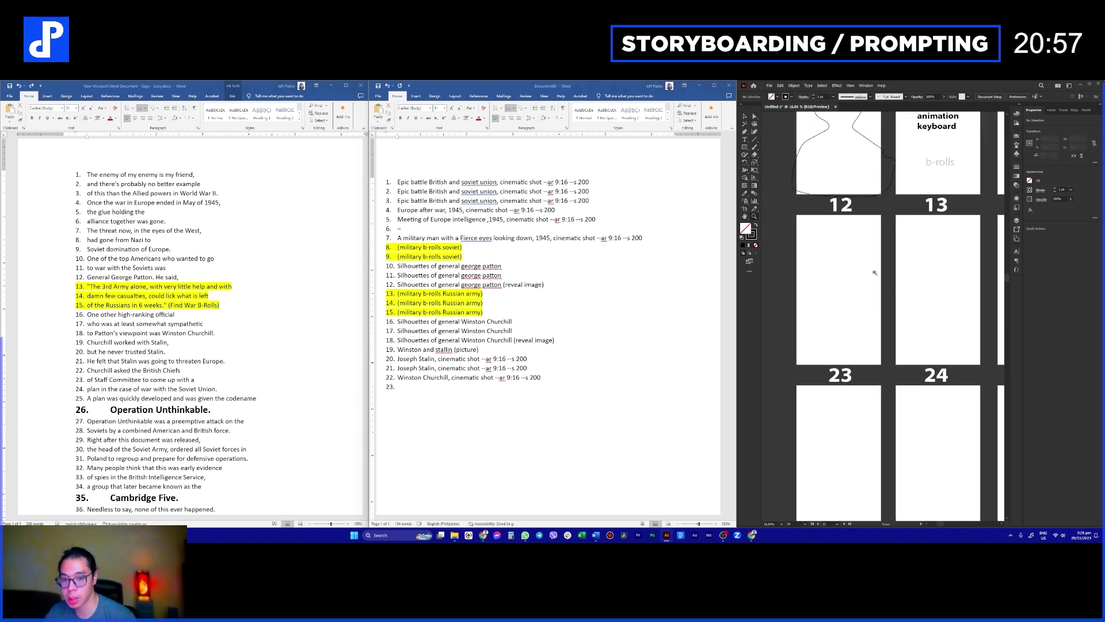
drag(946, 267, 987, 286)
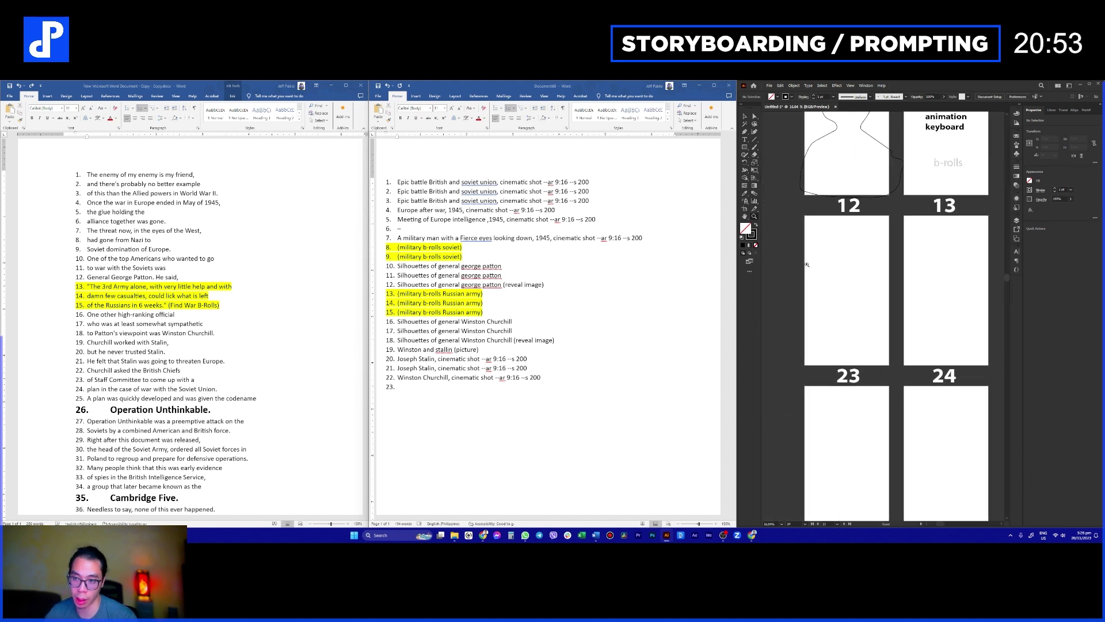
Step: Write "Meeting of British chiefs, cinematic shot --ar 9:16 --s 200" as item 23 of the prompt list and start item 24
click(415, 392)
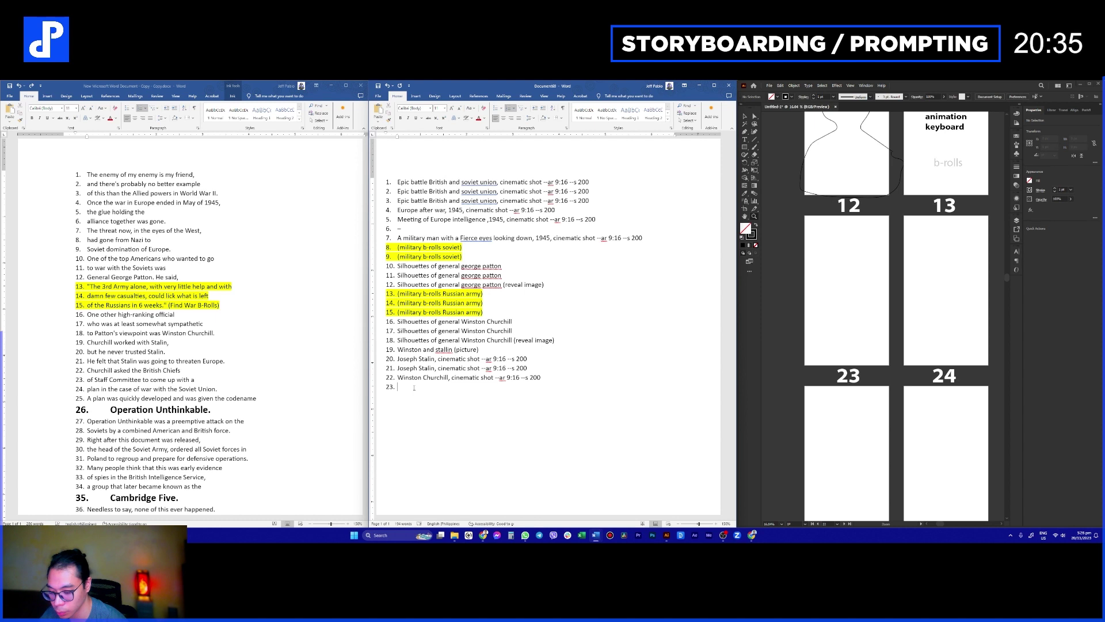
text(meeting of)
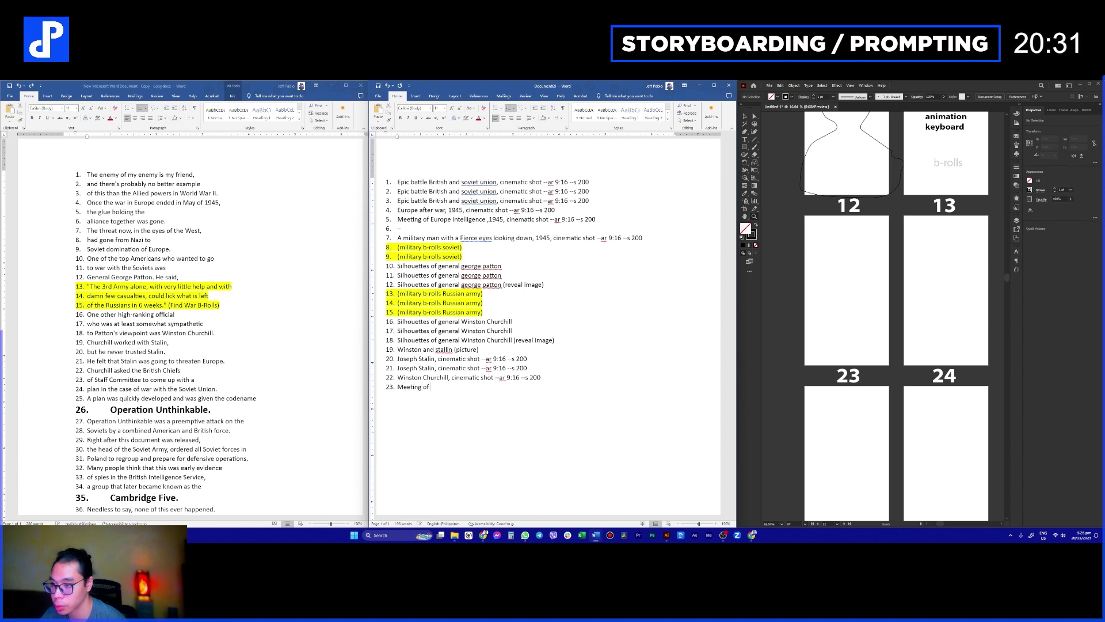
key(BackSpace)
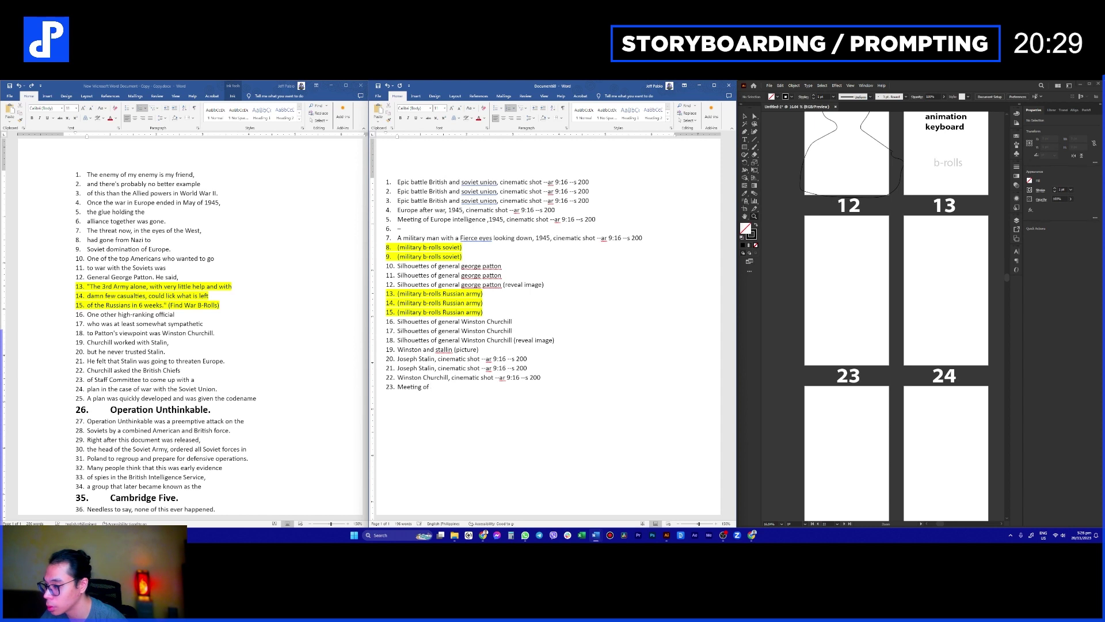
text(british chiefs)
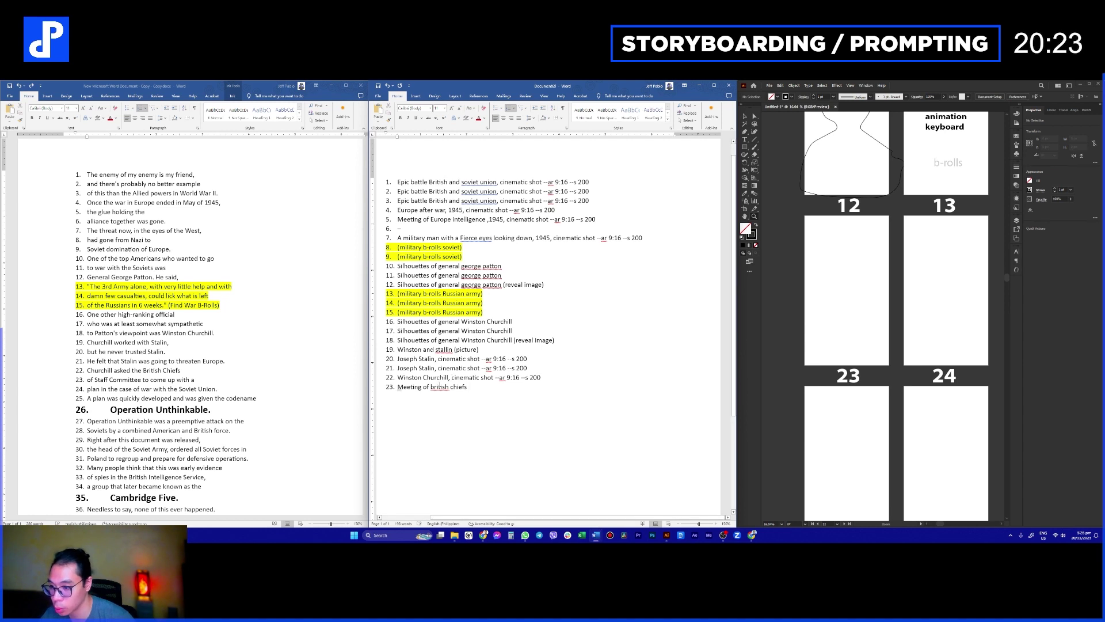
right_click(441, 387)
click(417, 397)
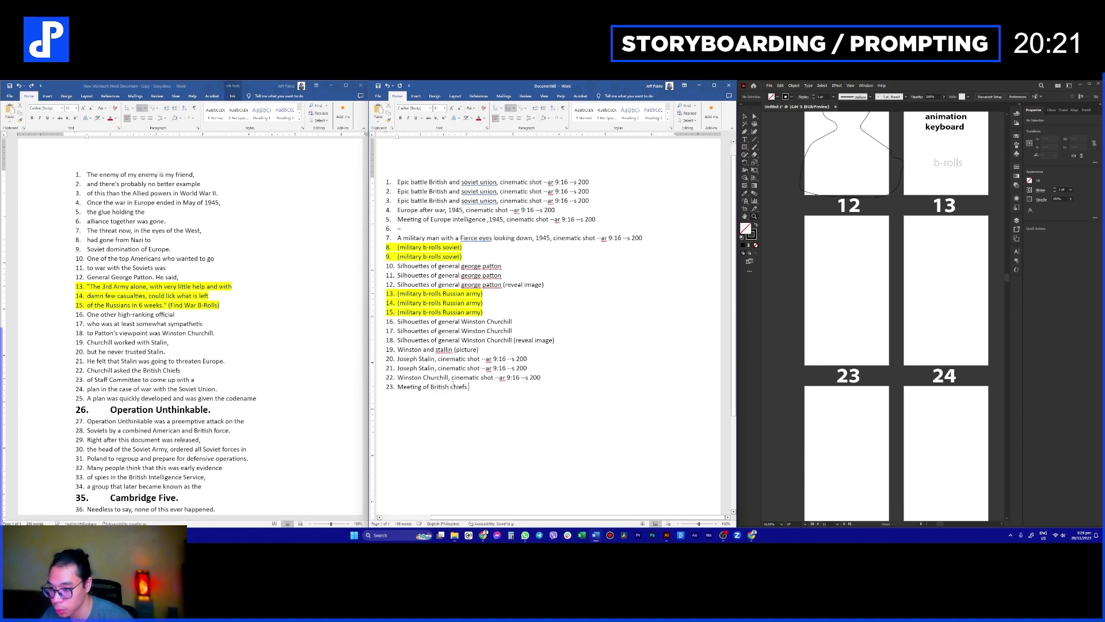
drag(450, 378, 546, 378)
click(524, 387)
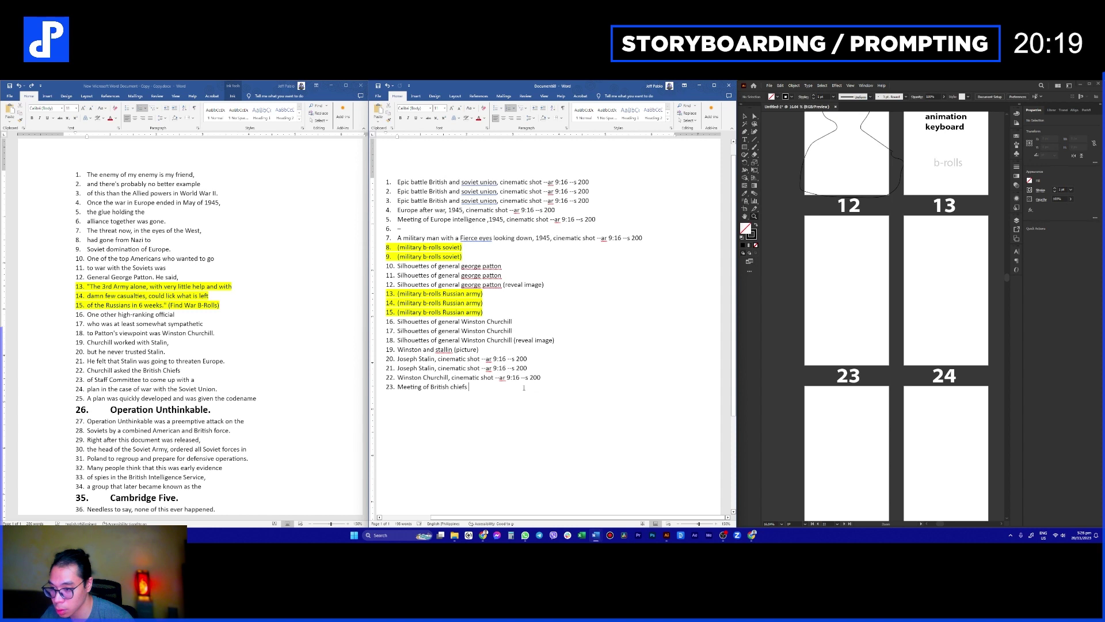
text(, cinematic shot --ar 9:16 --s 200)
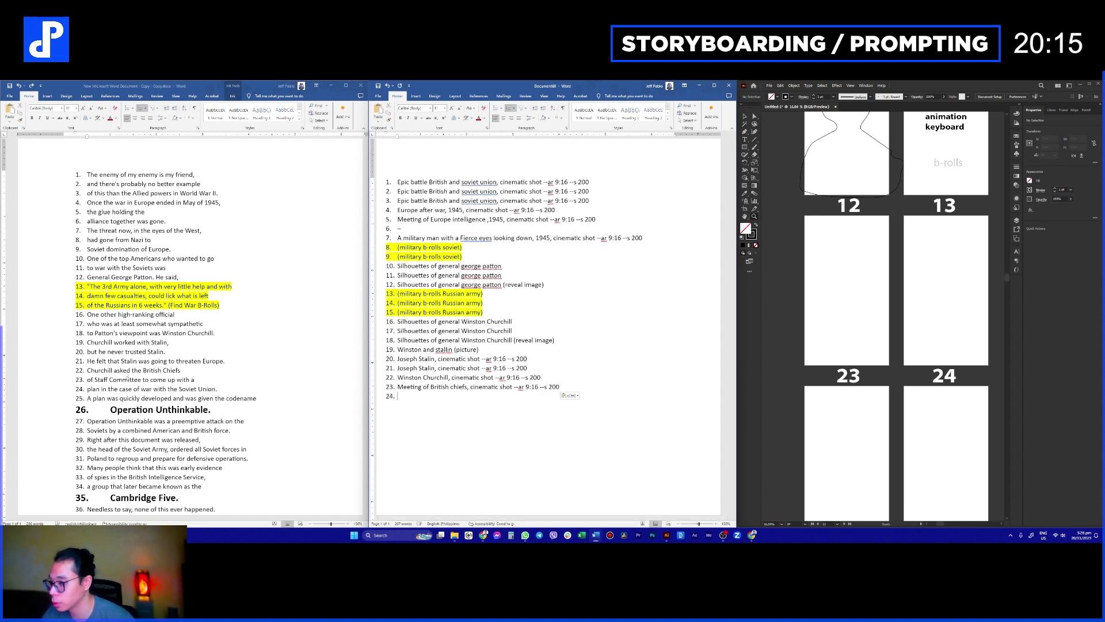
Step: Read script line 24 about the plan for war with the Soviet Union, together with the lines leading into it
drag(88, 389, 197, 390)
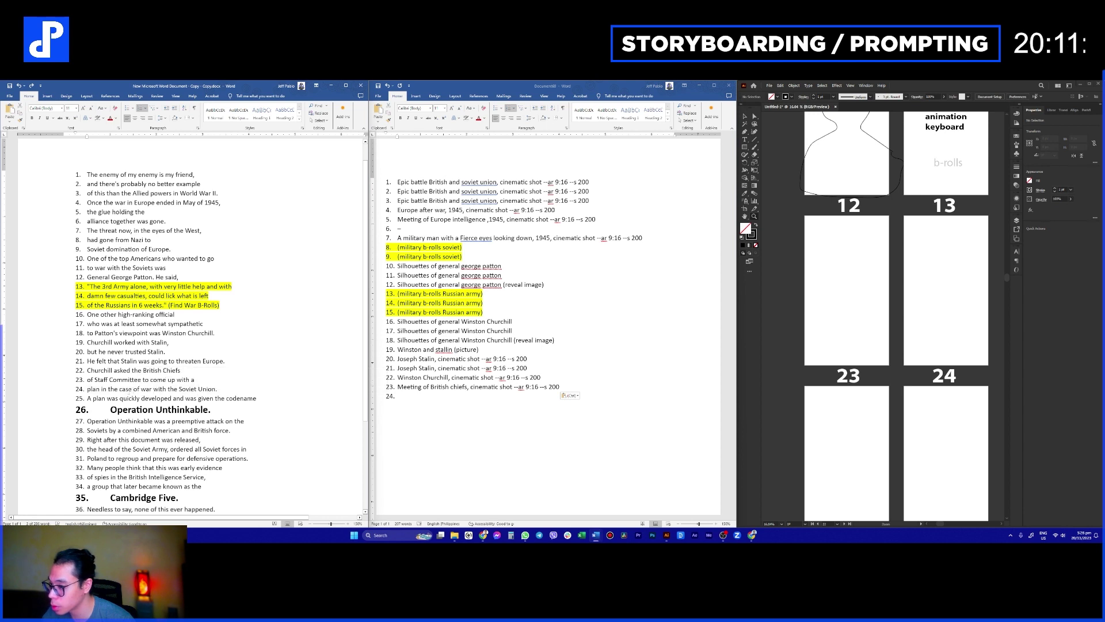
drag(226, 391, 95, 393)
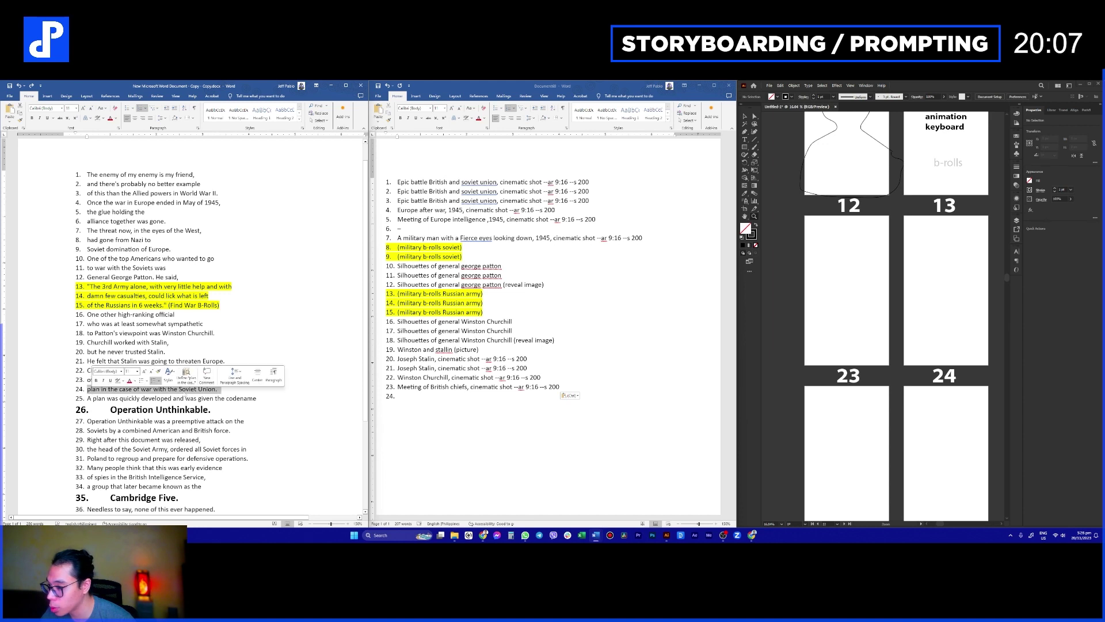
click(126, 390)
drag(180, 390, 119, 390)
click(174, 389)
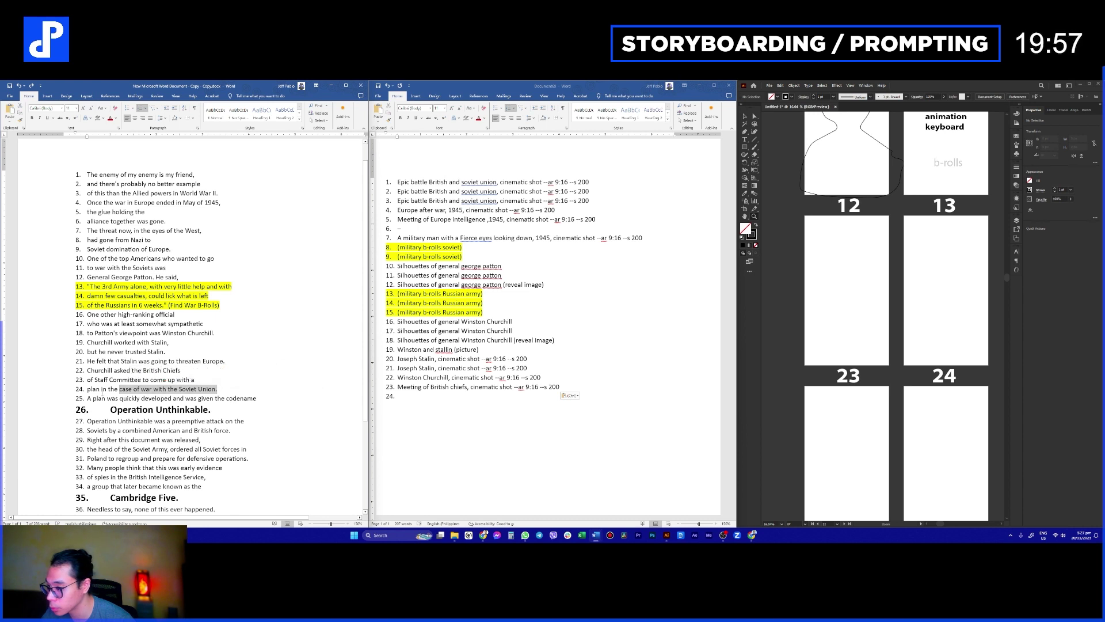
click(106, 380)
drag(114, 370, 177, 390)
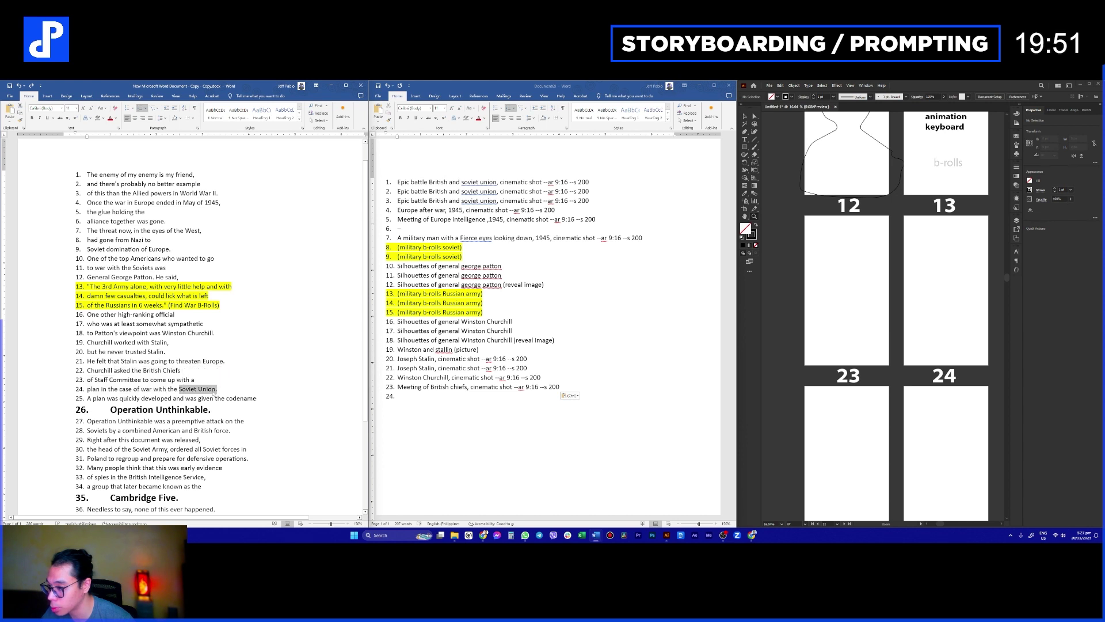
click(154, 389)
mouse_move(132, 390)
mouse_down()
mouse_move(87, 389)
mouse_move(152, 390)
mouse_up()
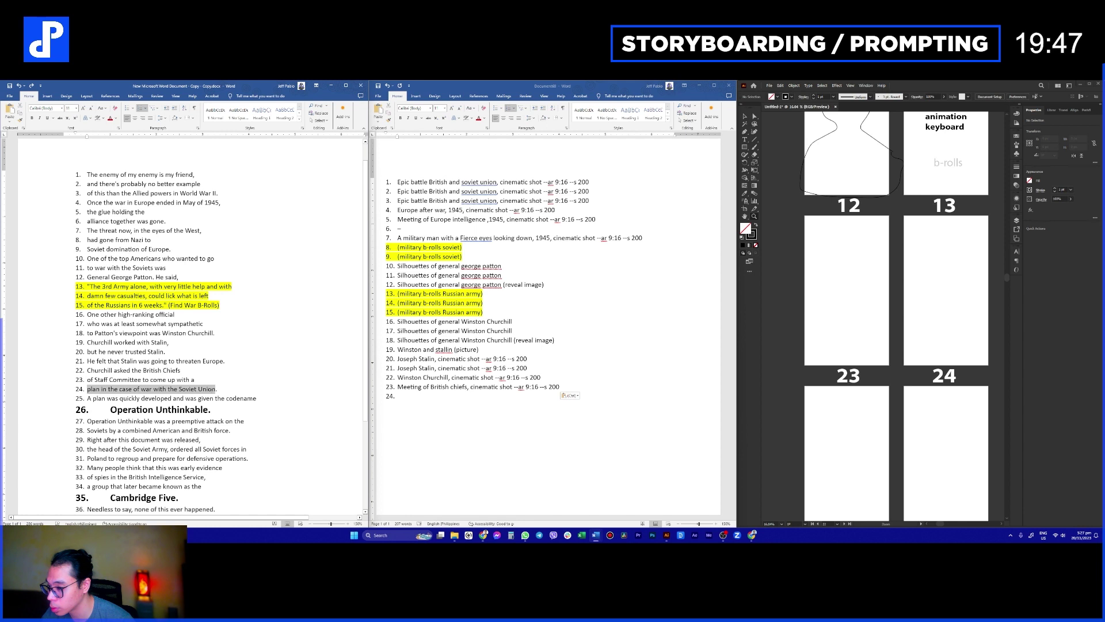
Step: Write "Map plan of sovient union" as item 24 of the prompt list and start item 25
click(408, 396)
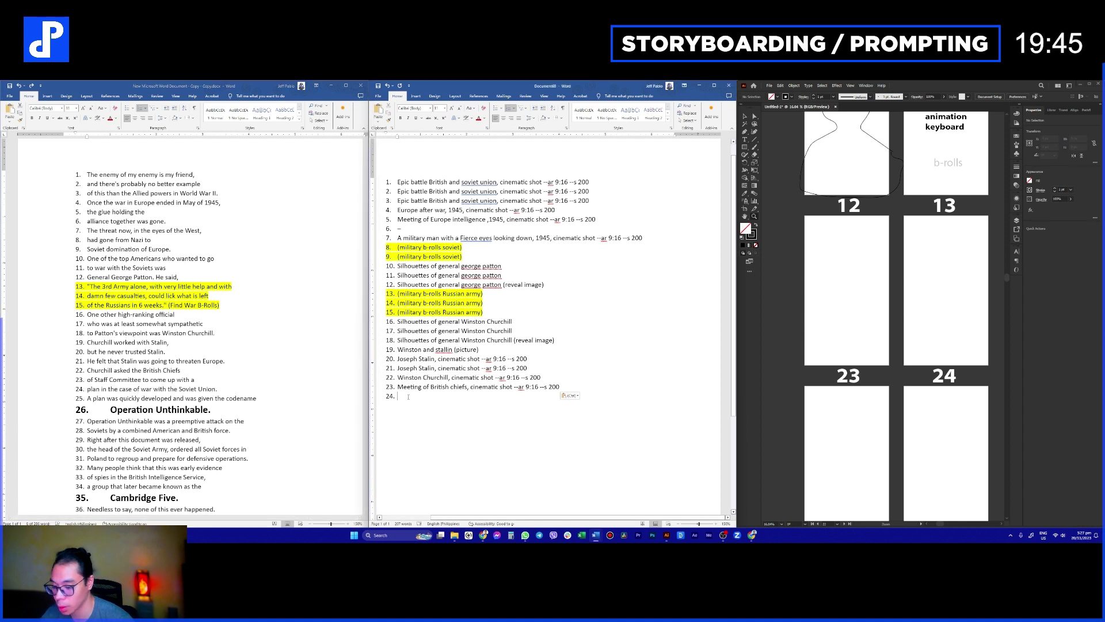
text(plan)
key(BackSpace)
text(Map plan of sovient union)
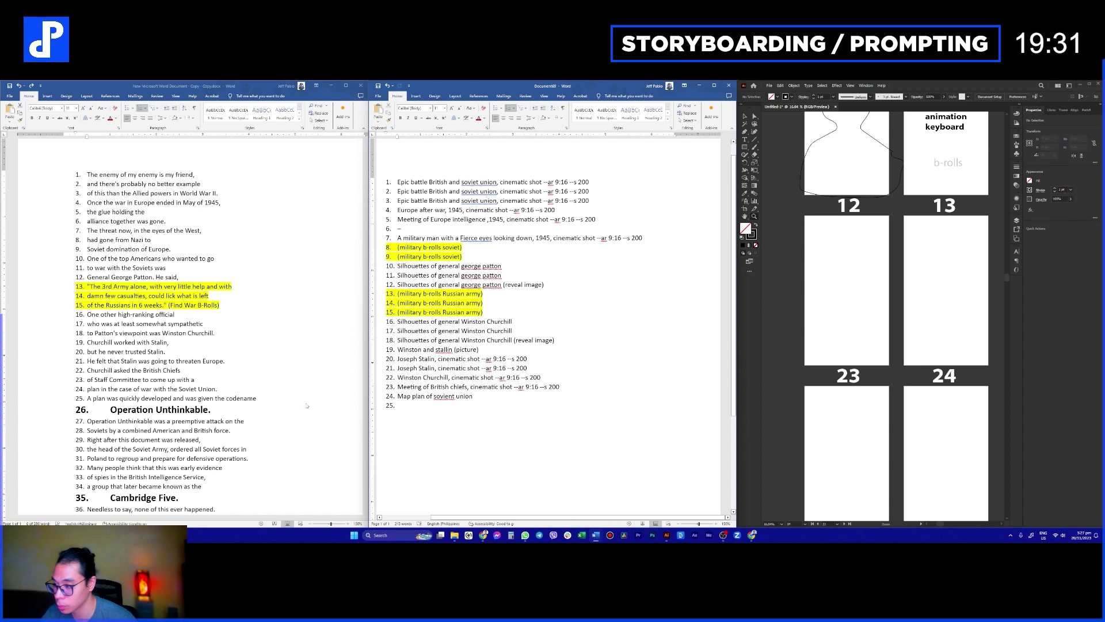
click(897, 351)
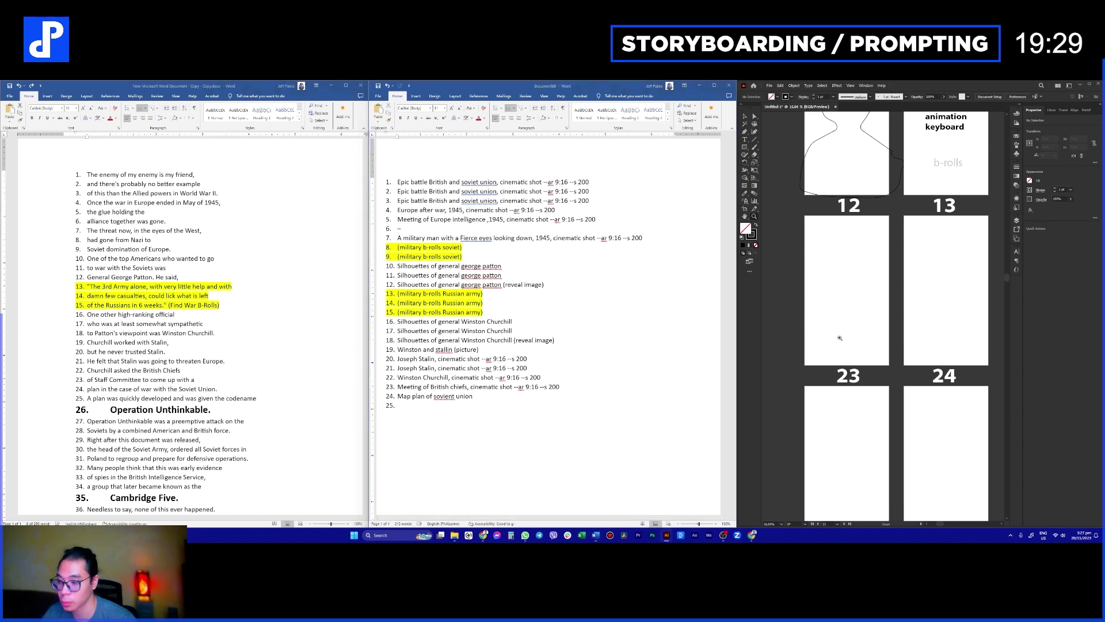
scroll(846, 336, right, 1)
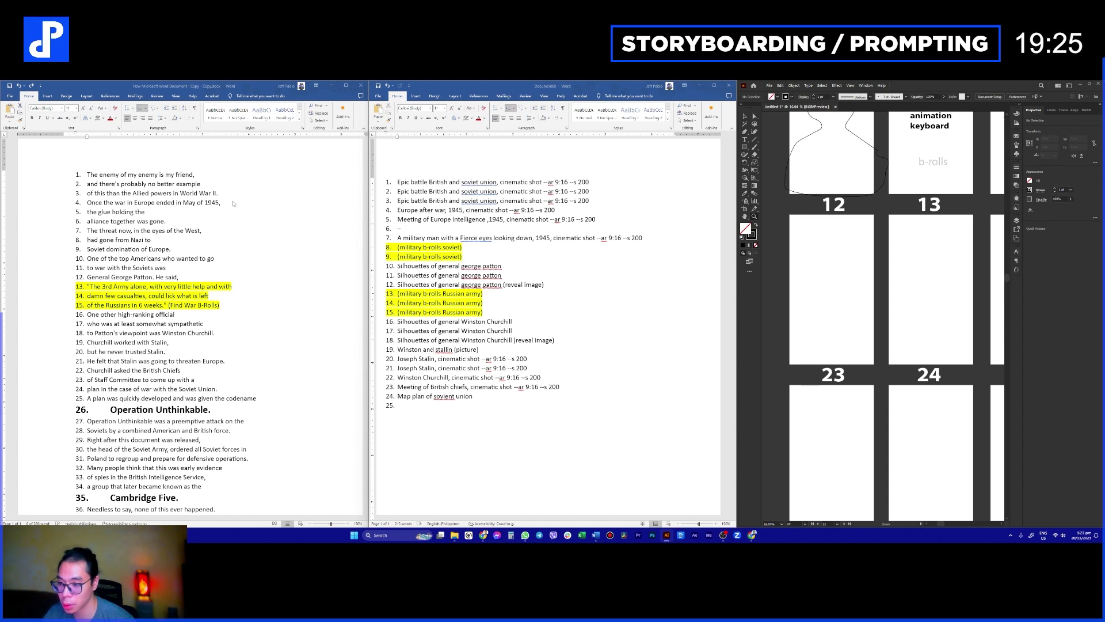
key(b)
mouse_move(804, 268)
mouse_down()
mouse_move(870, 294)
mouse_move(791, 264)
mouse_up()
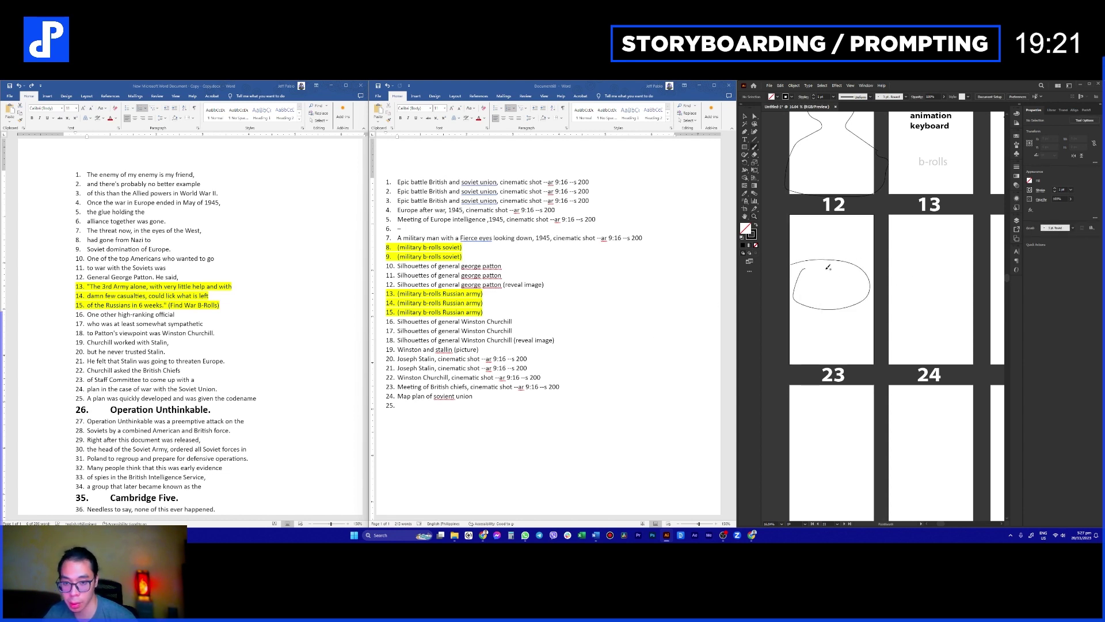
key(ctrl+z)
key(ctrl+z)
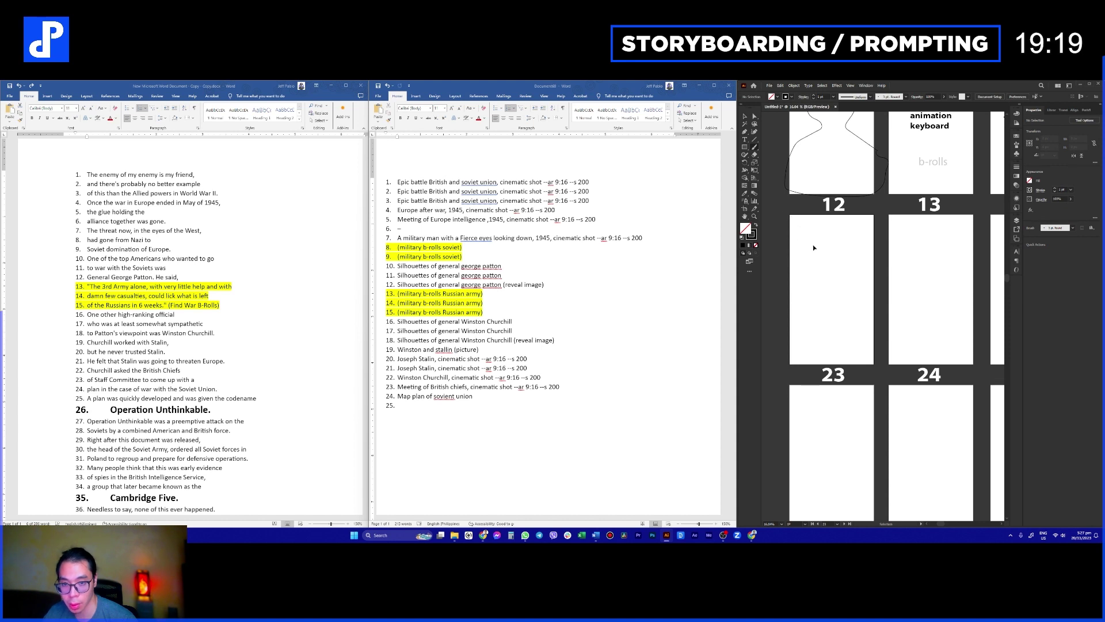
mouse_move(790, 218)
mouse_down()
mouse_move(811, 272)
mouse_move(843, 277)
mouse_move(894, 219)
mouse_move(881, 218)
mouse_move(845, 260)
mouse_move(819, 258)
mouse_move(793, 215)
mouse_up()
key(ctrl+z)
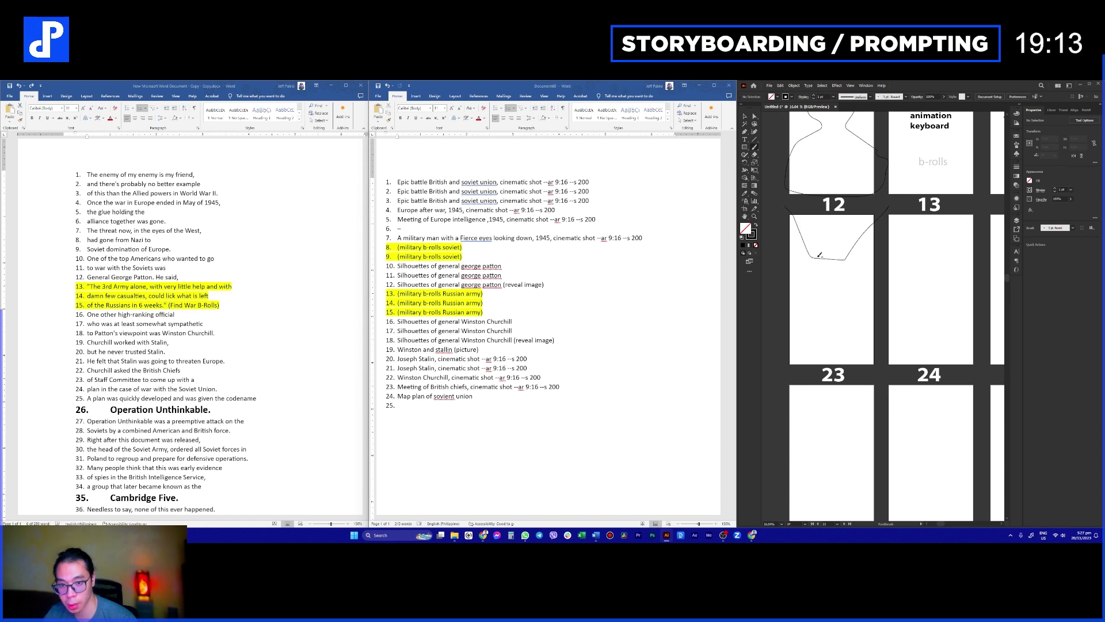
key(ctrl+z)
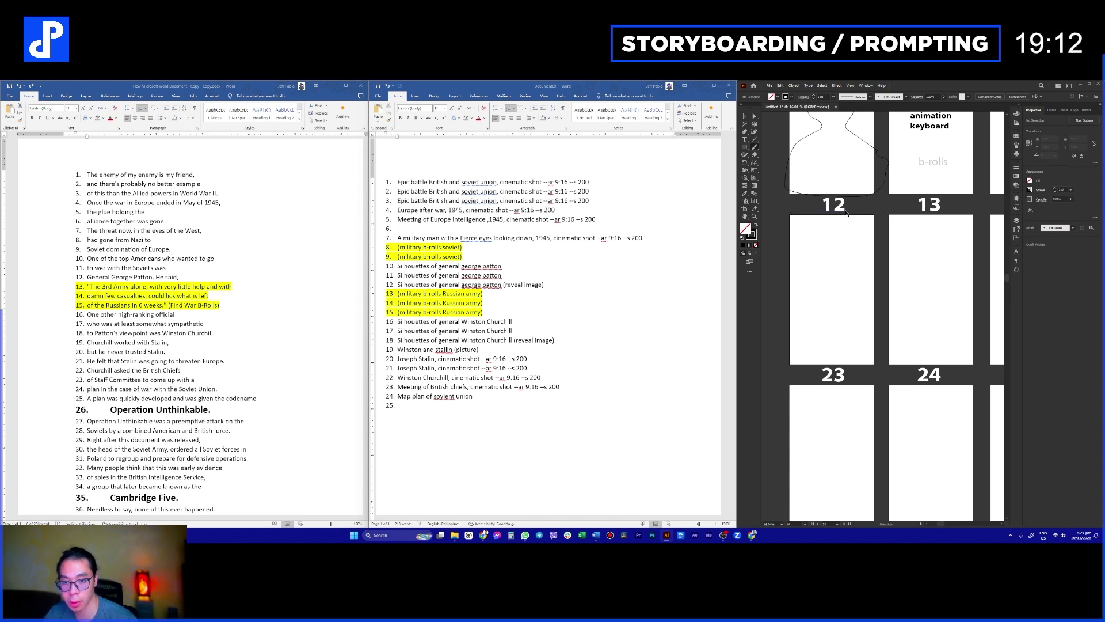
Step: Review the Paintbrush options and sketch a room in frame 23 with slanted ceiling lines and a back wall, undoing stray strokes
double_click(755, 147)
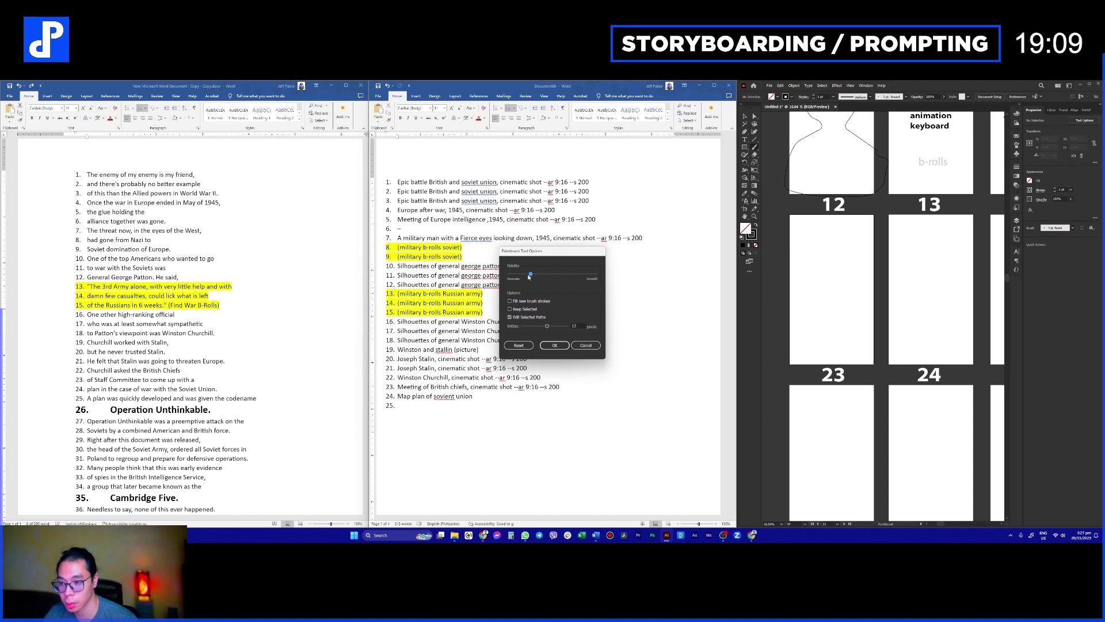
click(554, 345)
mouse_move(790, 217)
mouse_down()
mouse_move(814, 262)
mouse_move(849, 264)
mouse_move(880, 210)
mouse_move(845, 251)
mouse_move(810, 250)
mouse_move(785, 209)
mouse_move(806, 294)
mouse_up()
key(ctrl+z)
mouse_move(844, 252)
mouse_down()
mouse_move(838, 300)
mouse_move(824, 301)
mouse_move(847, 301)
mouse_up()
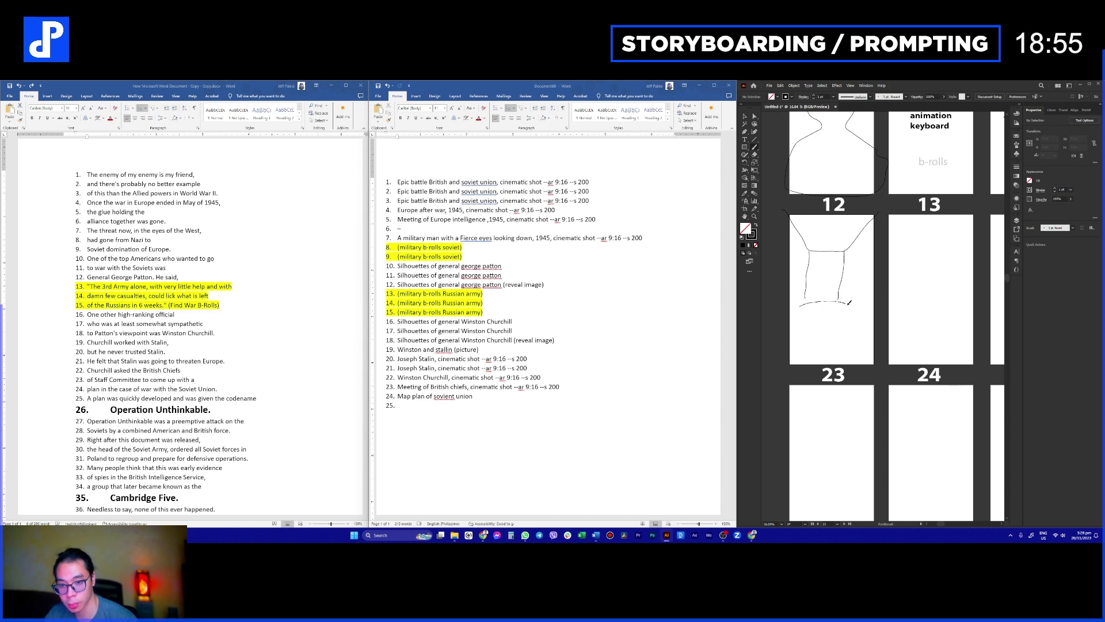
key(ctrl+z)
key(ctrl+z)
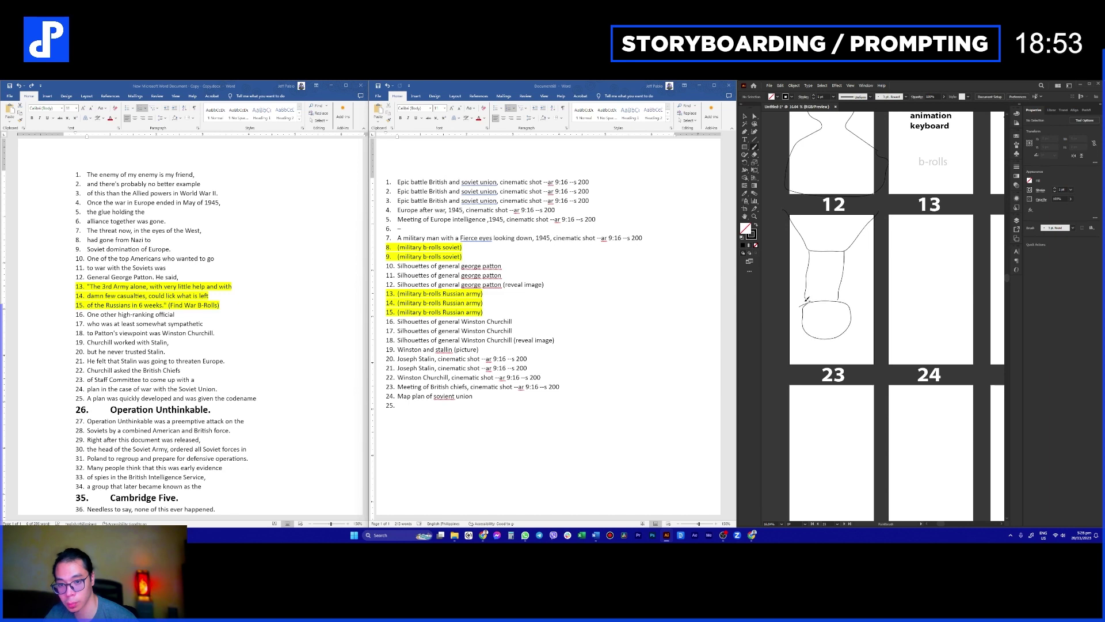
Step: Sketch an oval meeting table surrounded by stick figures in frame 23, with a small map on the back wall
mouse_move(800, 300)
mouse_down()
mouse_move(844, 300)
mouse_move(864, 315)
mouse_move(827, 341)
mouse_move(801, 332)
mouse_move(808, 301)
mouse_up()
mouse_move(867, 324)
mouse_down()
mouse_move(859, 343)
mouse_move(803, 345)
mouse_up()
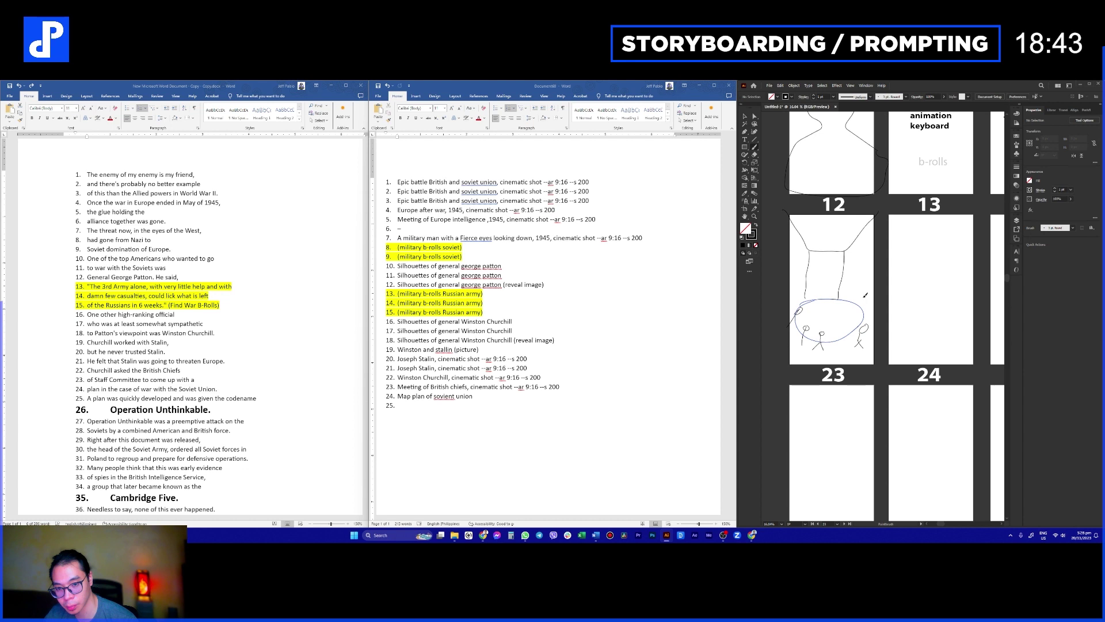
mouse_move(859, 299)
mouse_down()
mouse_move(805, 289)
mouse_move(842, 333)
mouse_up()
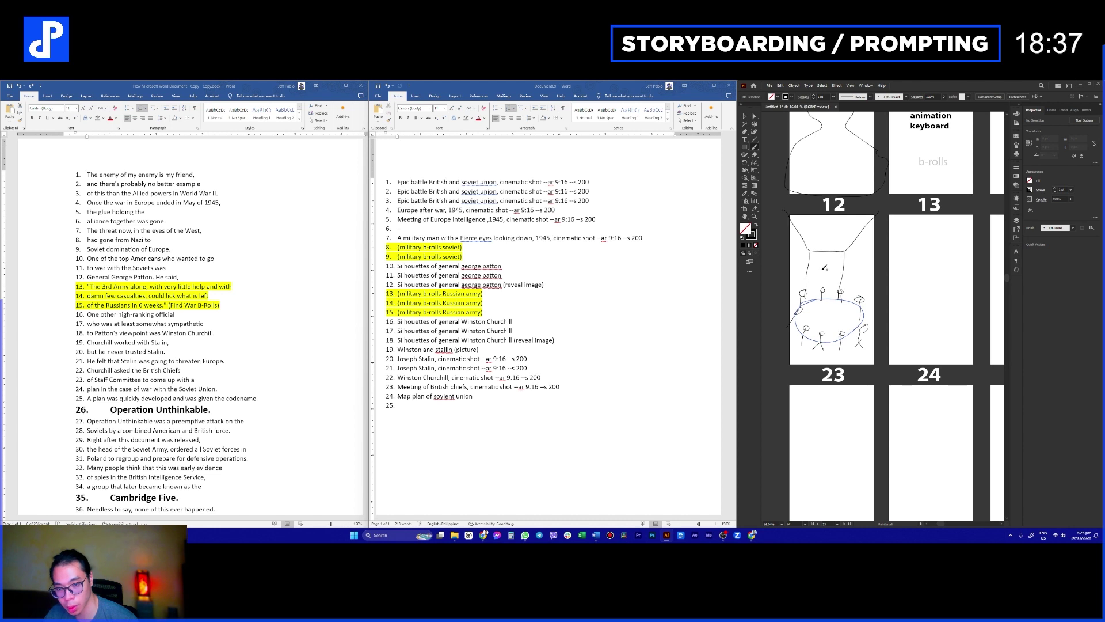
mouse_move(827, 263)
mouse_down()
mouse_move(839, 273)
mouse_move(814, 270)
mouse_up()
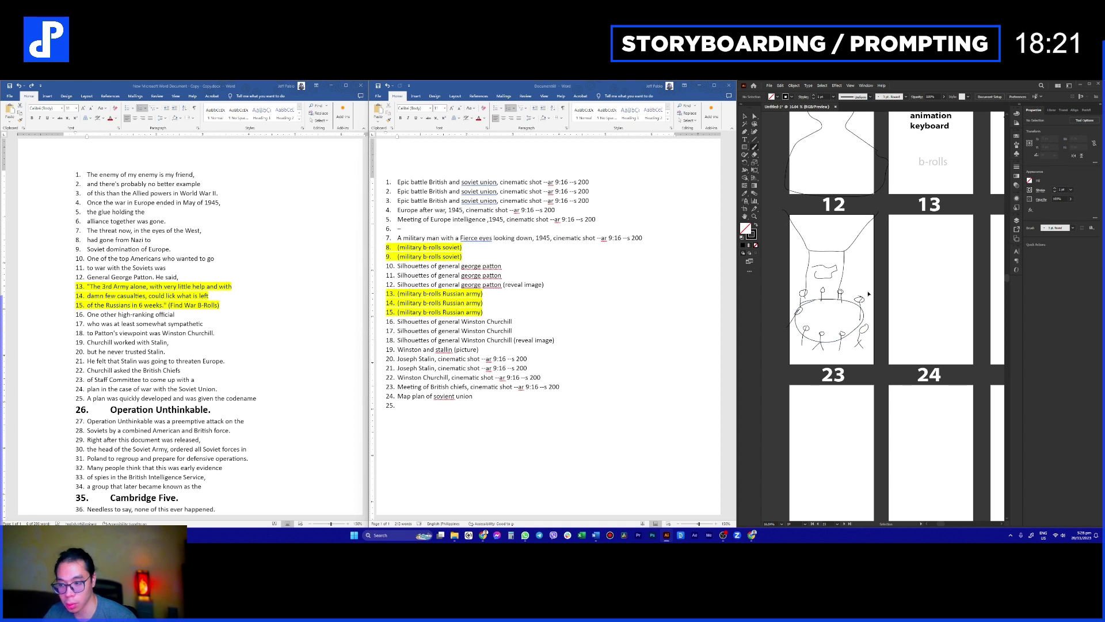
Step: Duplicate the meeting-room sketch from frame 23 into frame 24 and fade the copy by lowering its opacity
click(912, 297)
drag(840, 342, 937, 342)
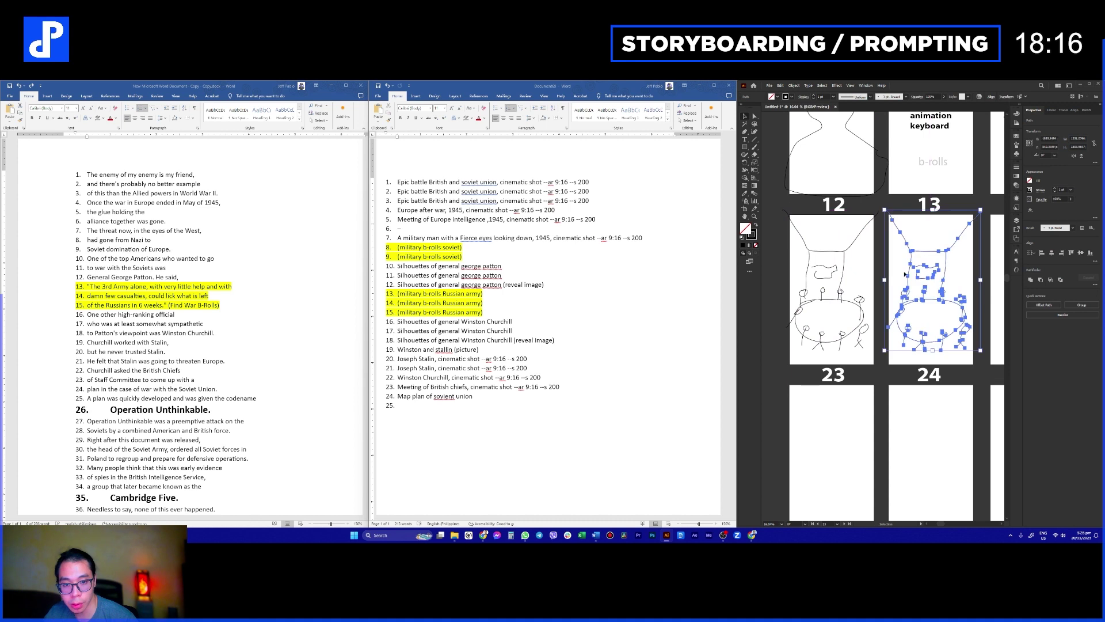
click(945, 98)
drag(944, 104, 931, 105)
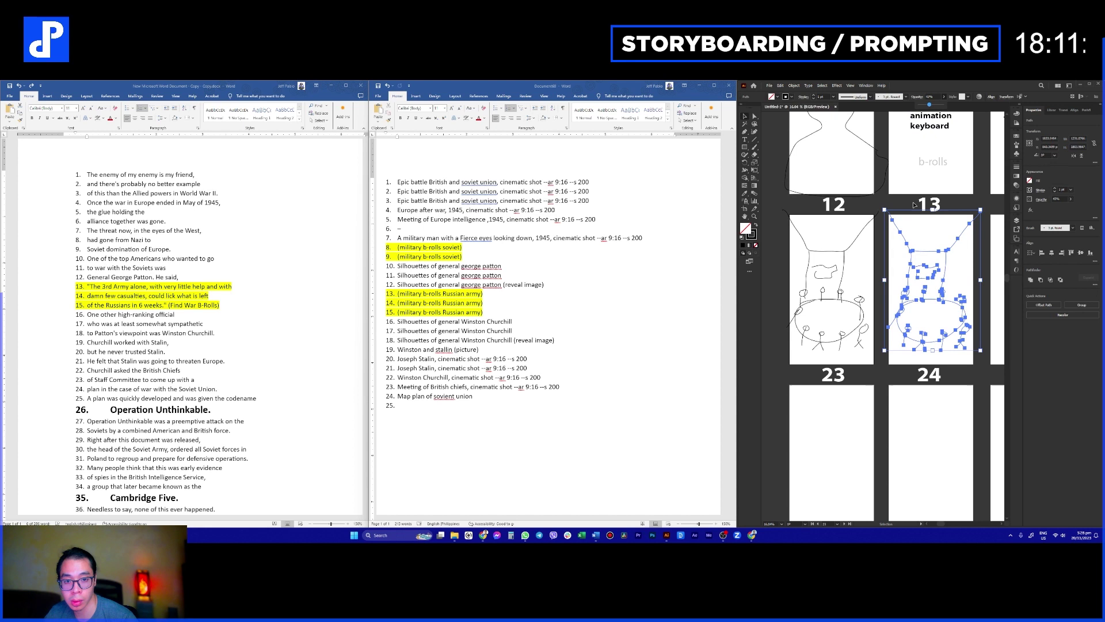
click(926, 236)
mouse_move(926, 237)
mouse_down()
mouse_move(910, 228)
mouse_move(888, 241)
mouse_move(926, 254)
mouse_move(929, 275)
mouse_move(880, 266)
mouse_up()
Step: Draw a dark tilted box over the faded room in frame 24 and handwrite "soviet union" inside it, undoing stray strokes
key(b)
key(ctrl+z)
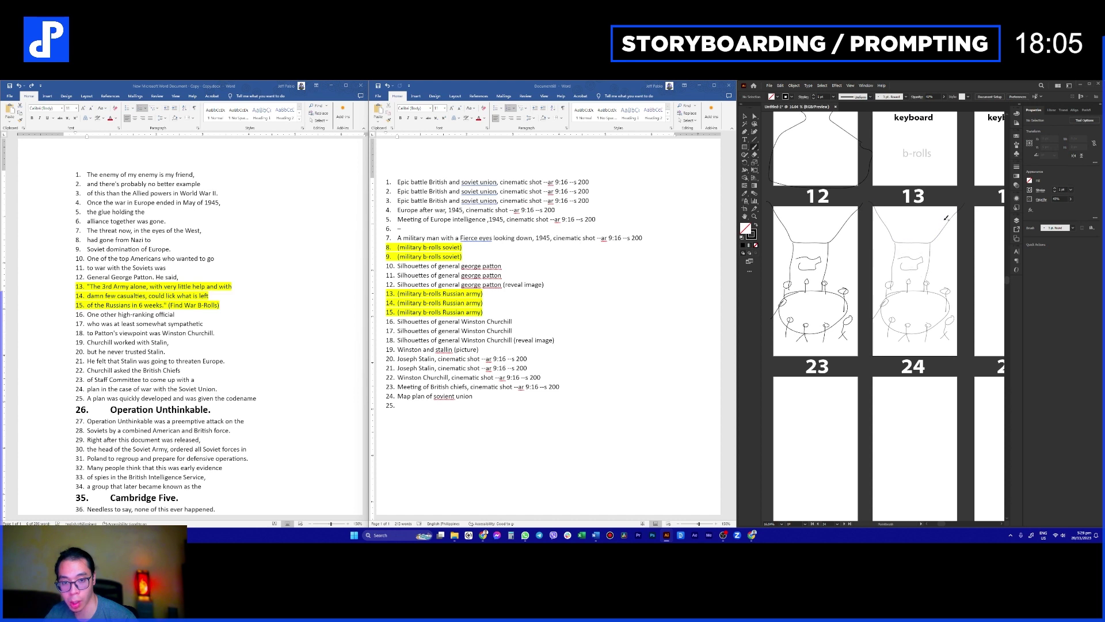
key(i)
click(828, 255)
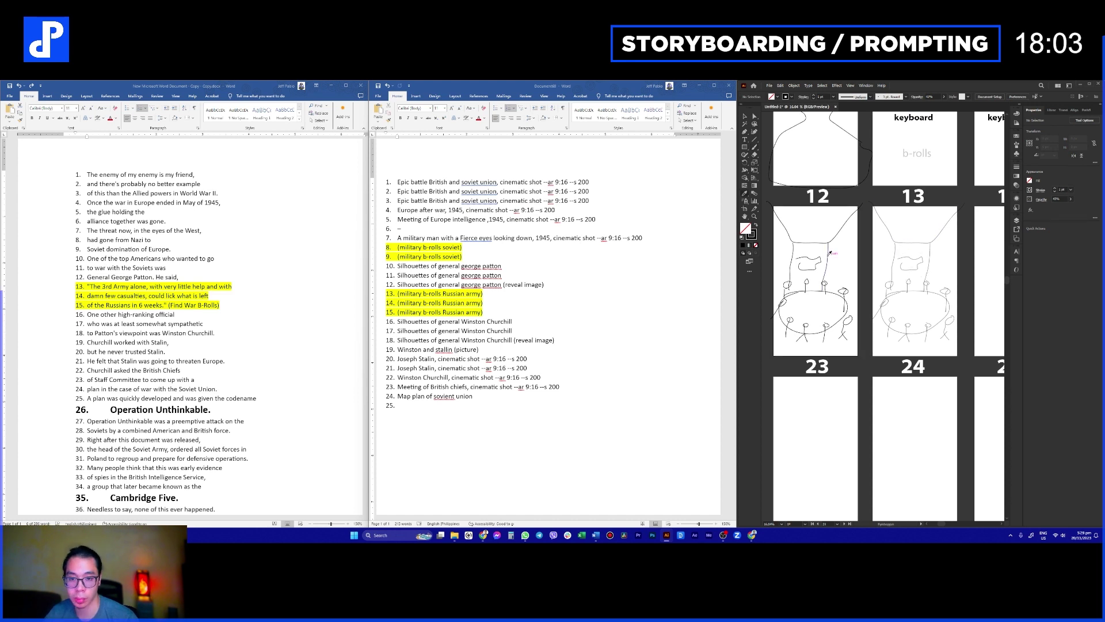
key(b)
mouse_move(873, 248)
mouse_down()
mouse_move(924, 236)
mouse_move(955, 270)
mouse_up()
key(ctrl+z)
key(ctrl+z)
mouse_move(872, 251)
mouse_down()
mouse_move(941, 235)
mouse_move(950, 269)
mouse_move(879, 283)
mouse_move(876, 250)
mouse_move(945, 249)
mouse_up()
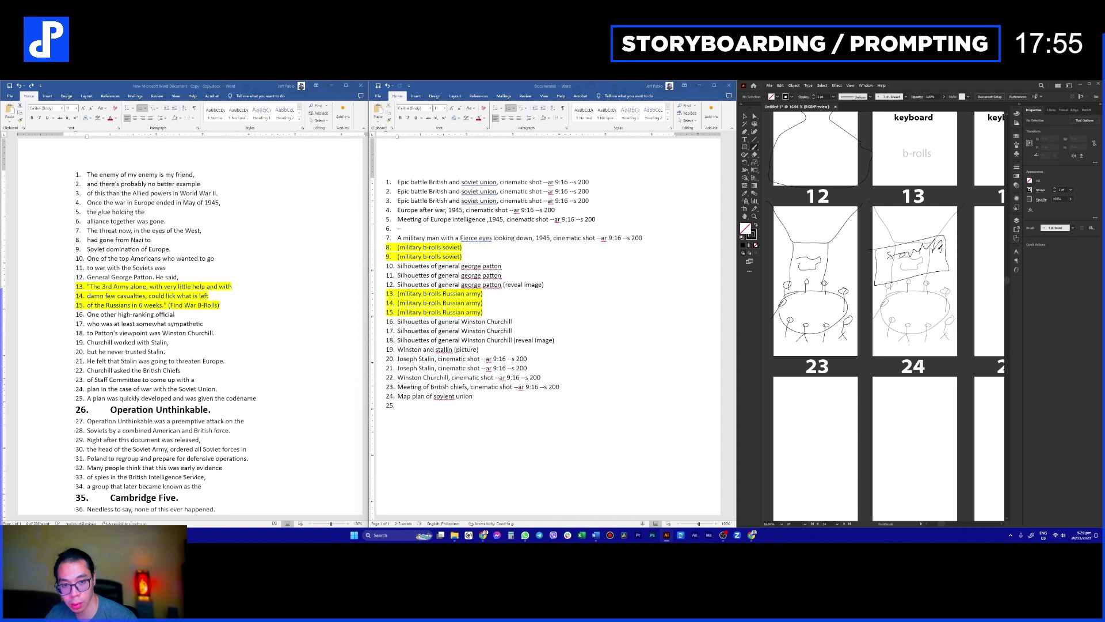
drag(883, 264, 920, 265)
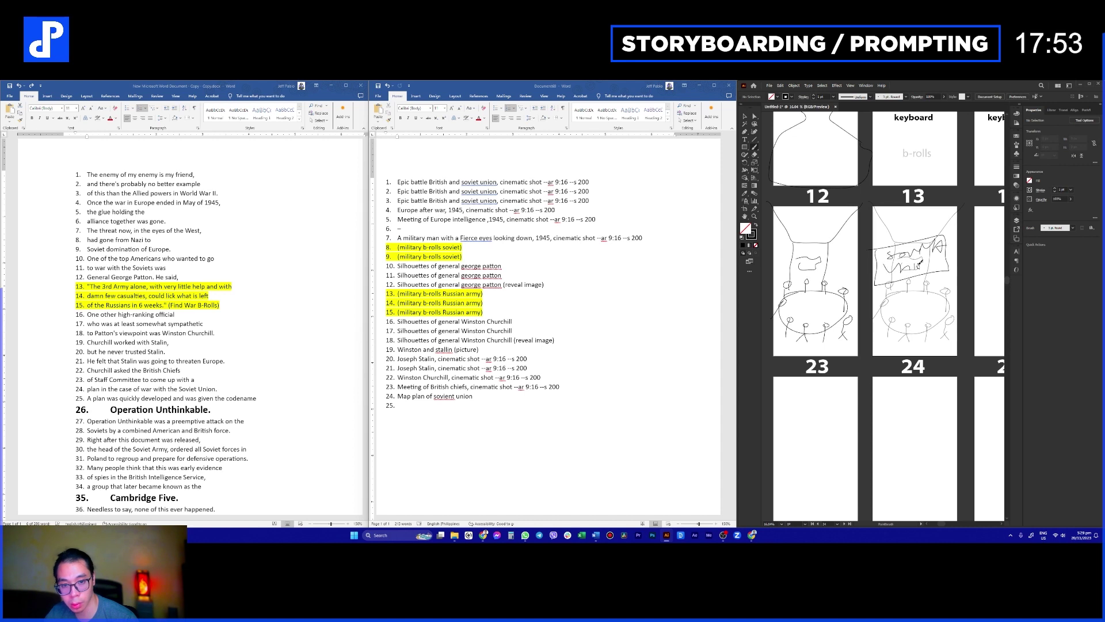
Step: Copy the prompt "Meeting of British chiefs, cinematic shot --ar 9:16 --s 200" from item 23 into item 25
scroll(921, 254, right, 3)
scroll(921, 254, down, 1)
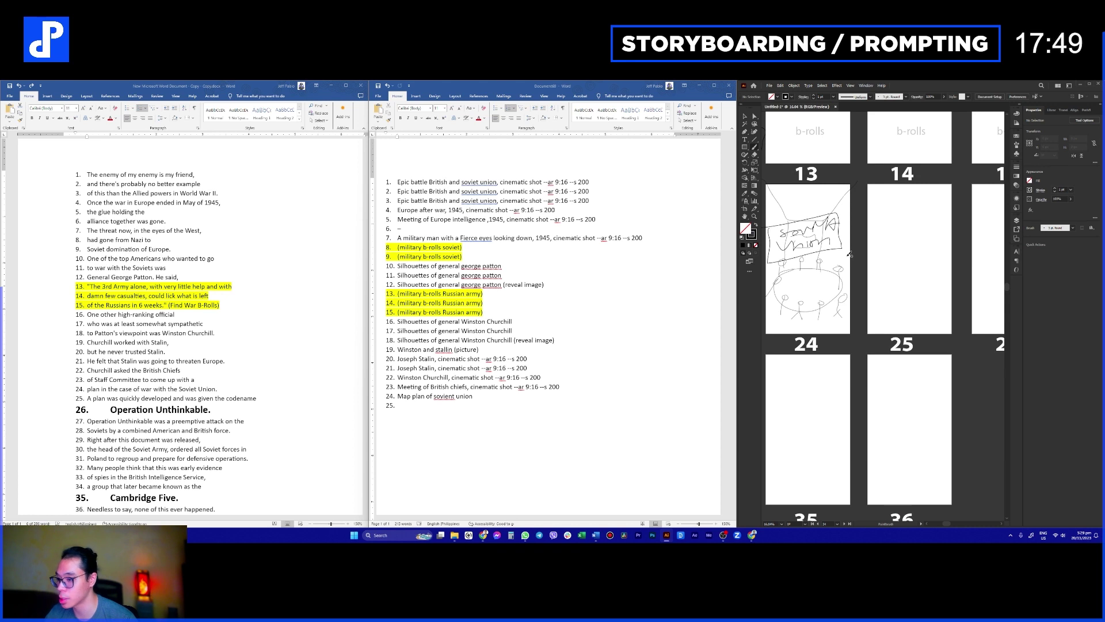
click(475, 397)
click(419, 410)
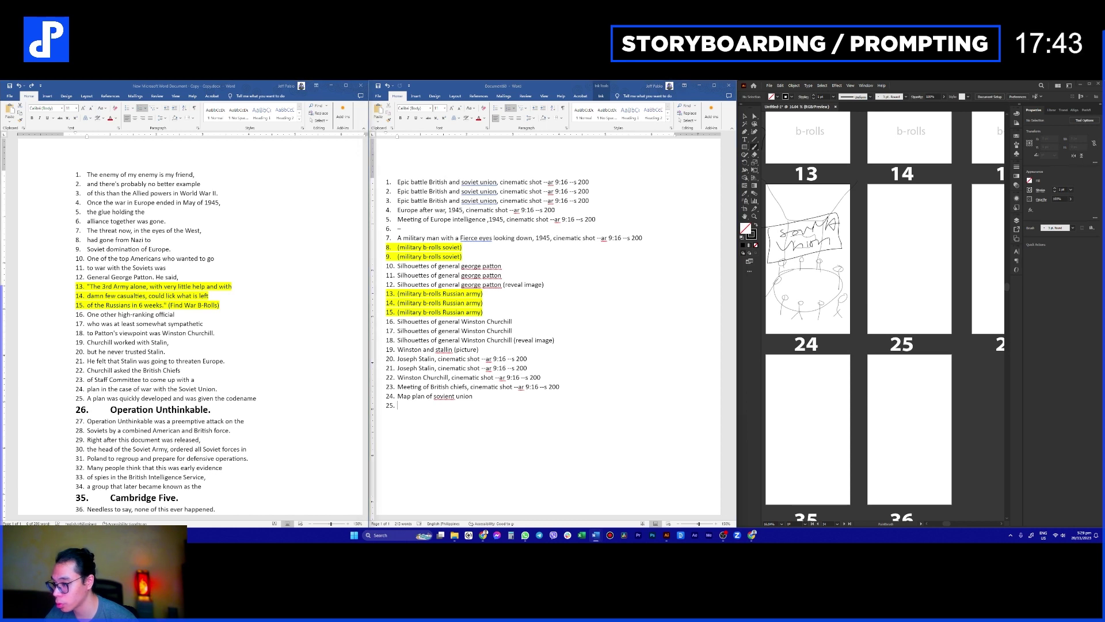
scroll(254, 368, down, 2)
drag(87, 353, 140, 353)
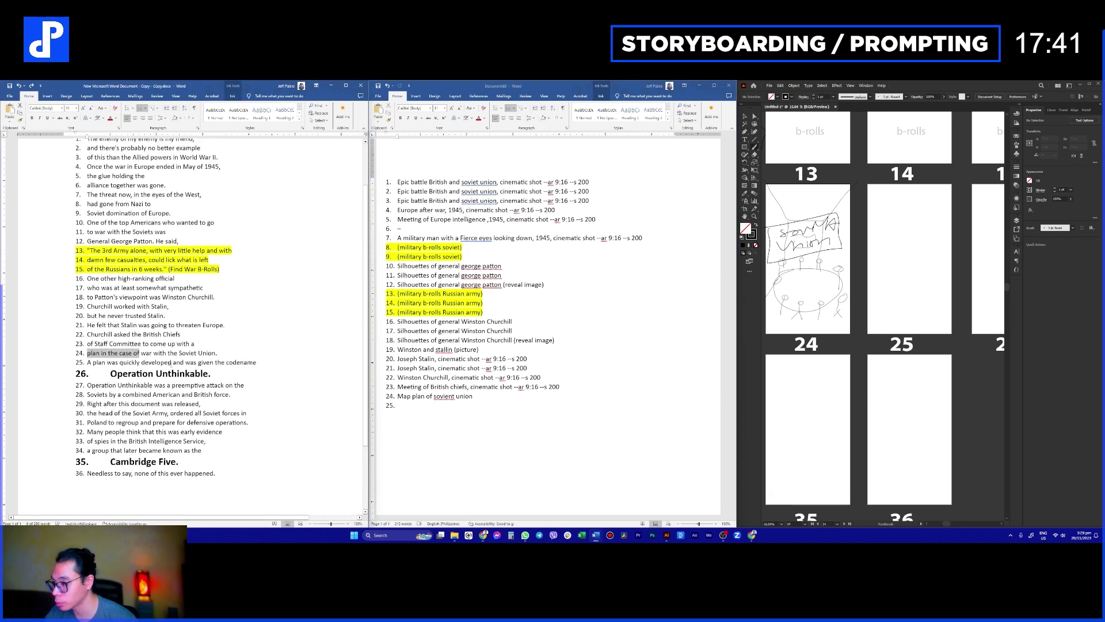
click(248, 365)
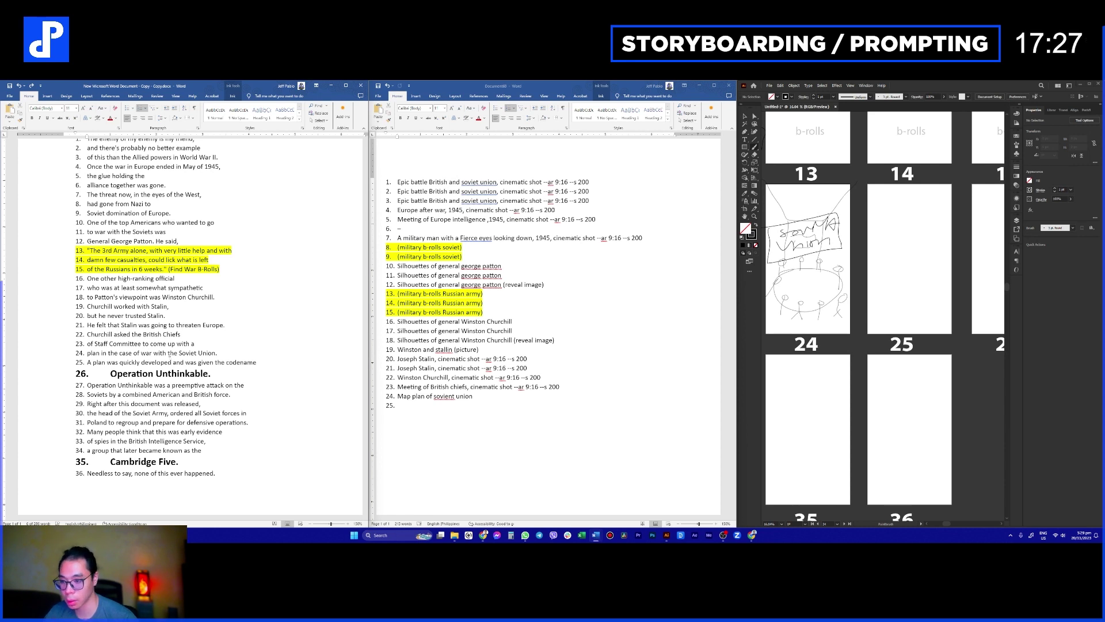
click(488, 411)
drag(566, 386, 397, 386)
key(ctrl+c)
click(417, 408)
key(ctrl+v)
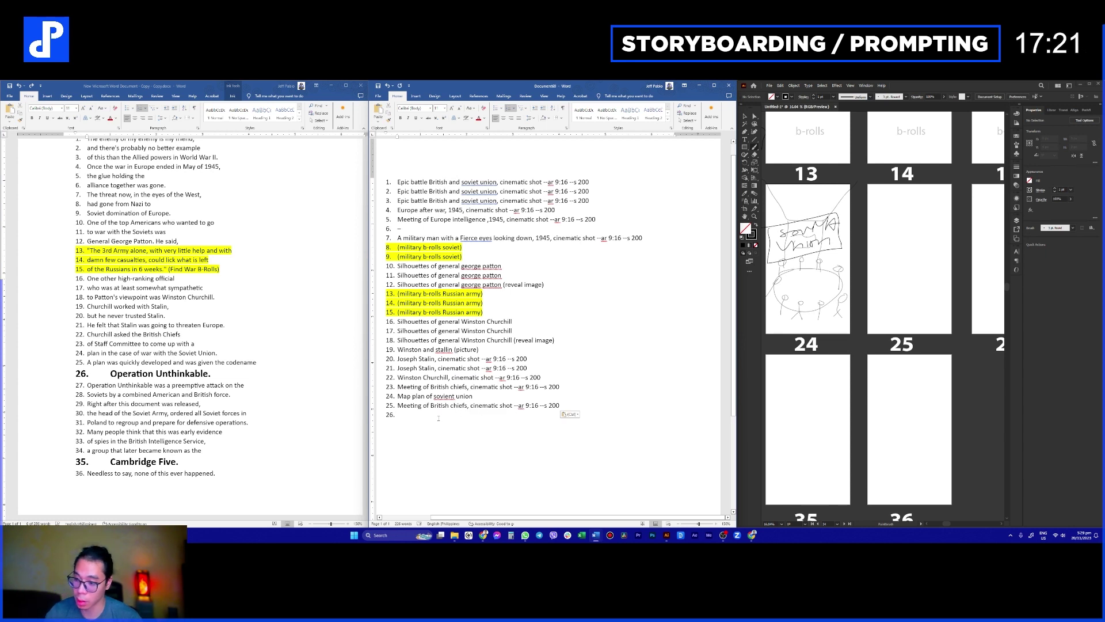
click(897, 301)
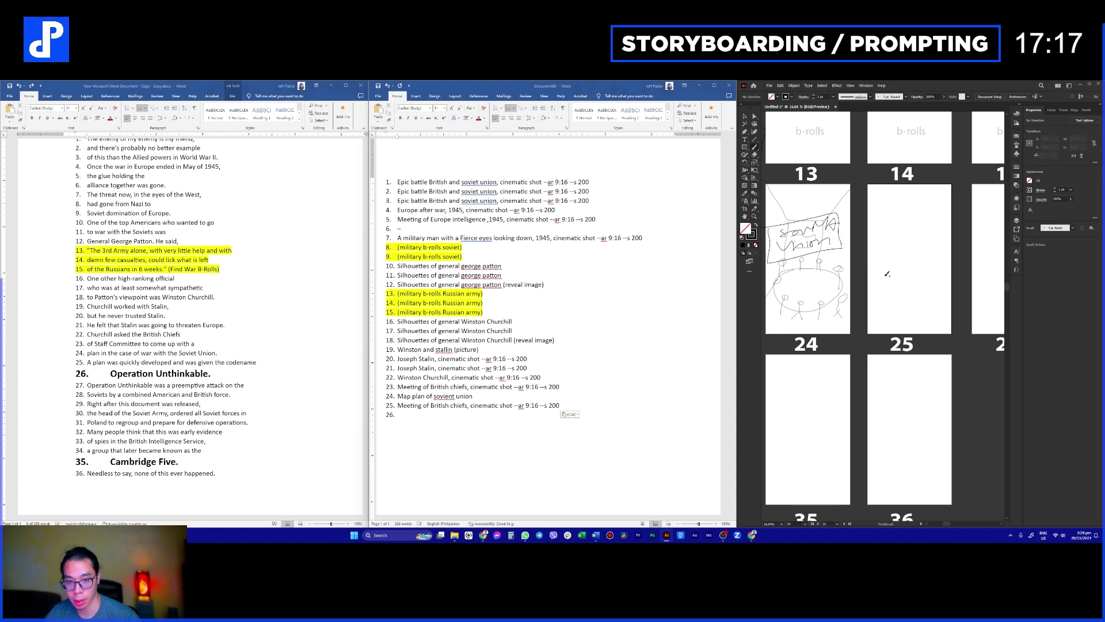
mouse_move(892, 291)
mouse_down()
mouse_move(930, 283)
mouse_move(927, 265)
mouse_move(889, 271)
mouse_up()
key(ctrl+z)
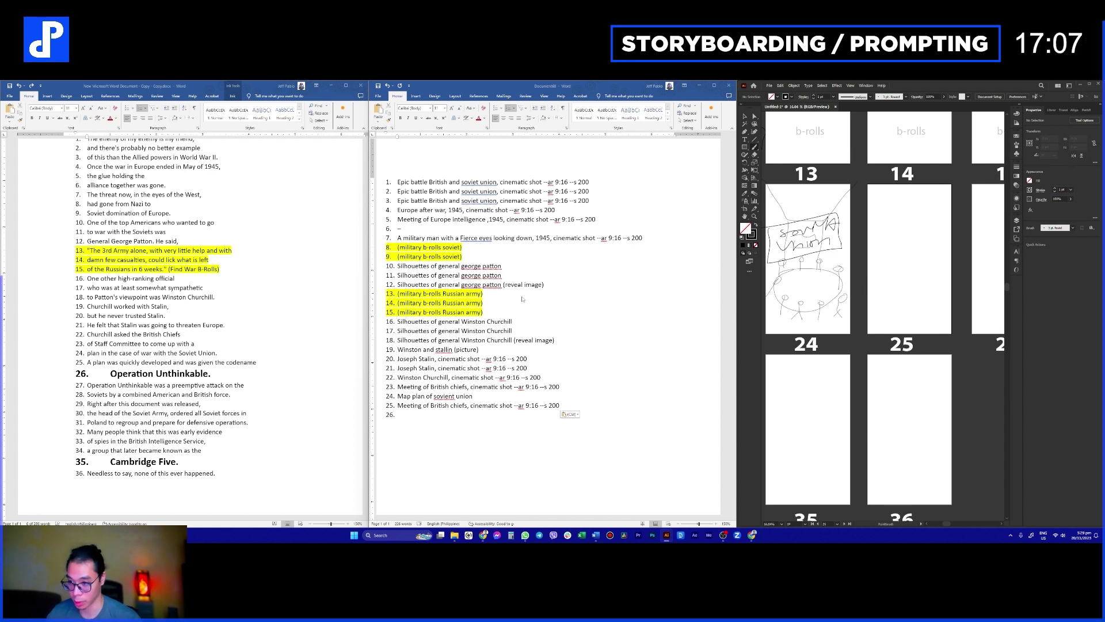
Step: Replace item 25 with a copy of the highlighted item 8 and reword it as "(meeting b-rolls)"
drag(464, 247, 396, 248)
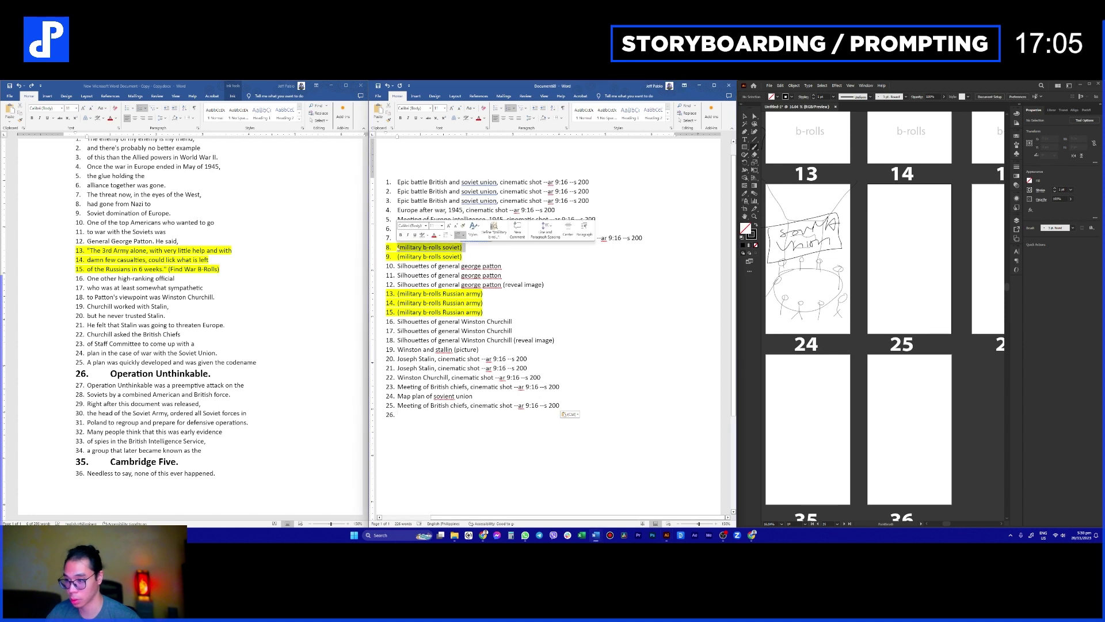
triple_click(437, 406)
key(ctrl+v)
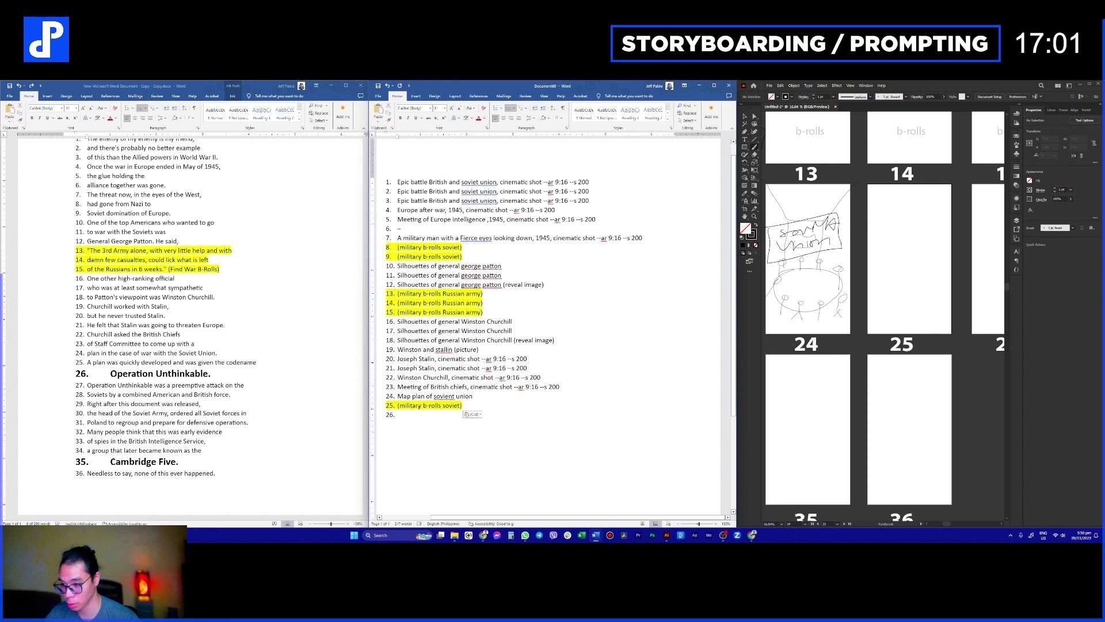
double_click(410, 405)
text(meet ing)
drag(444, 405, 461, 406)
key(BackSpace)
click(469, 420)
drag(878, 234, 891, 270)
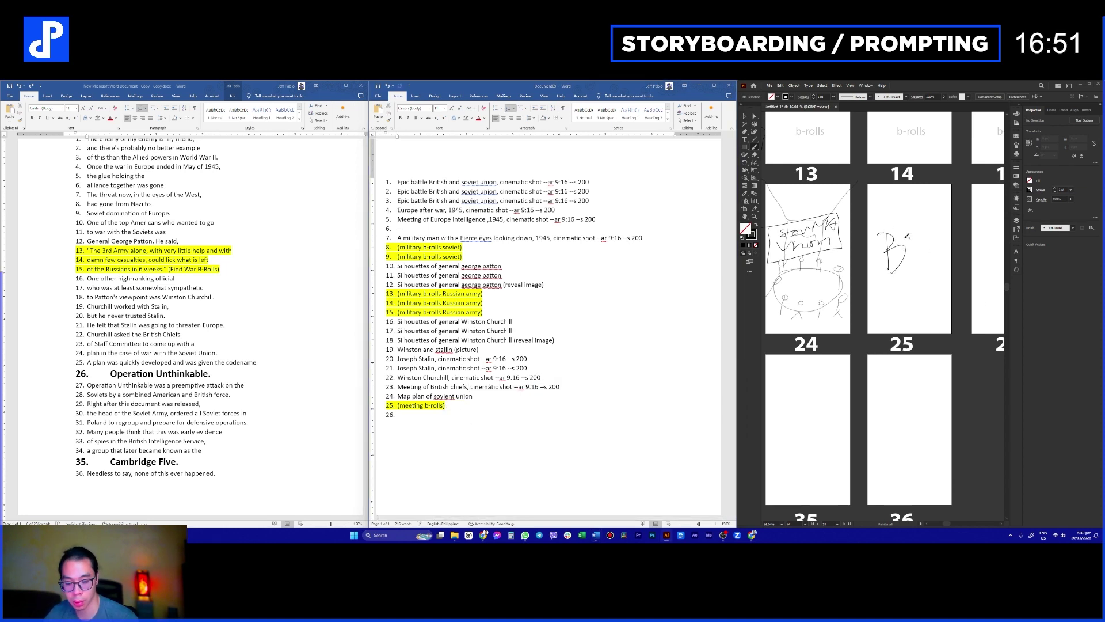
key(ctrl+z)
key(ctrl+z)
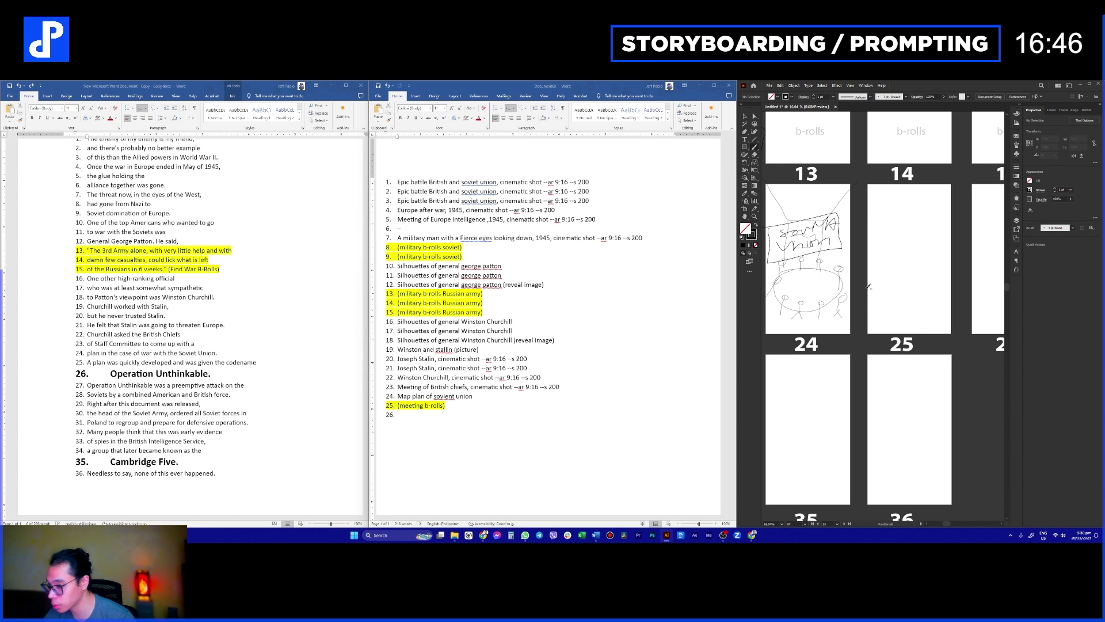
Step: Sketch three stick figures gathered around a large round table in frame 25, undoing and redrawing stray strokes
drag(874, 227, 862, 296)
mouse_move(899, 232)
mouse_down()
mouse_move(912, 273)
mouse_move(900, 271)
mouse_up()
mouse_move(928, 233)
mouse_down()
mouse_move(933, 274)
mouse_move(923, 244)
mouse_move(945, 243)
mouse_move(928, 266)
mouse_move(882, 277)
mouse_move(880, 298)
mouse_move(925, 329)
mouse_move(950, 330)
mouse_move(953, 263)
mouse_up()
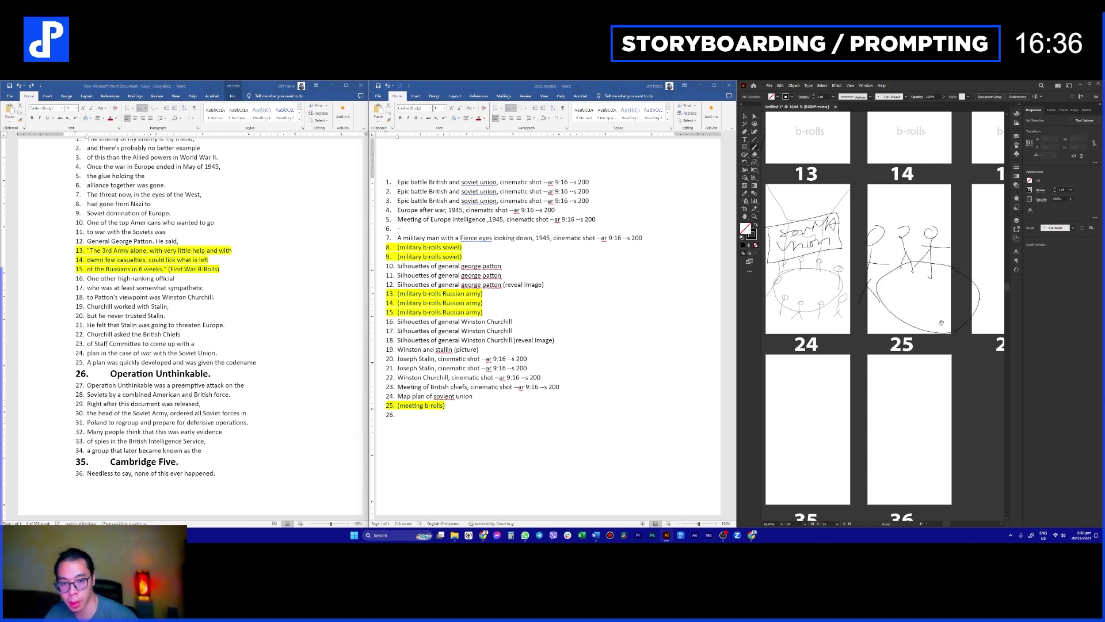
key(ctrl+z)
drag(941, 323, 904, 314)
mouse_move(922, 256)
mouse_down()
mouse_move(865, 246)
mouse_move(832, 263)
mouse_move(836, 297)
mouse_move(903, 325)
mouse_up()
key(ctrl+z)
mouse_move(921, 265)
mouse_down()
mouse_move(884, 249)
mouse_move(857, 261)
mouse_move(845, 284)
mouse_move(866, 313)
mouse_move(912, 325)
mouse_move(927, 302)
mouse_move(921, 271)
mouse_move(887, 296)
mouse_move(847, 285)
mouse_move(870, 283)
mouse_up()
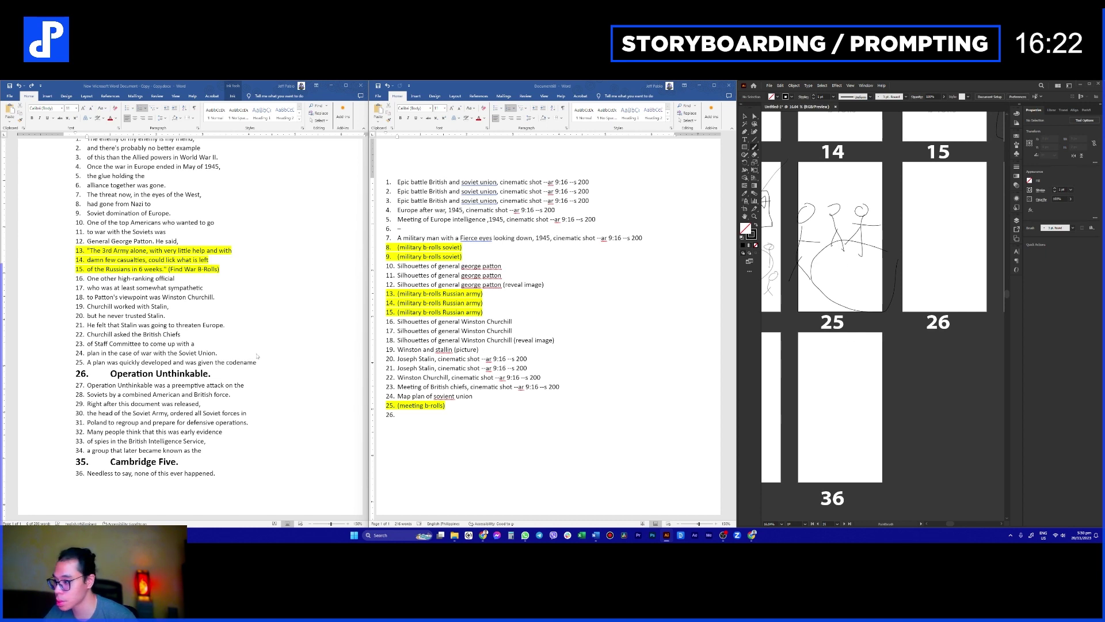
Step: Copy the heading "Operation Unthinkable" from script line 26 in Word and paste it as text into frame 26 in Illustrator
click(209, 374)
text(.)
scroll(934, 365, right, 3)
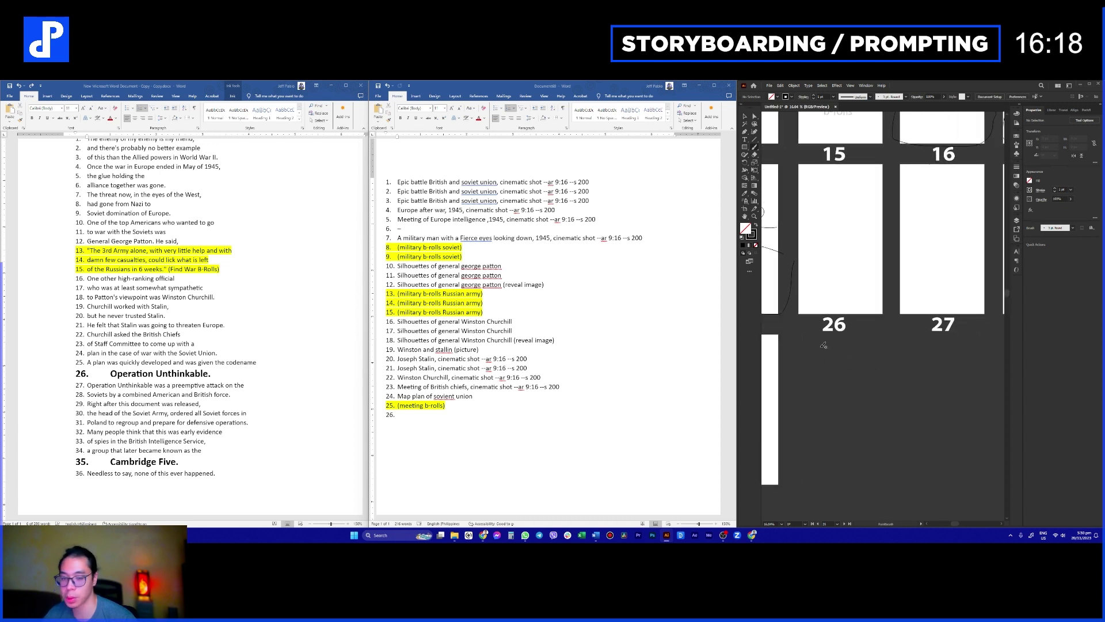
key(t)
click(120, 382)
drag(110, 373, 209, 373)
key(ctrl+c)
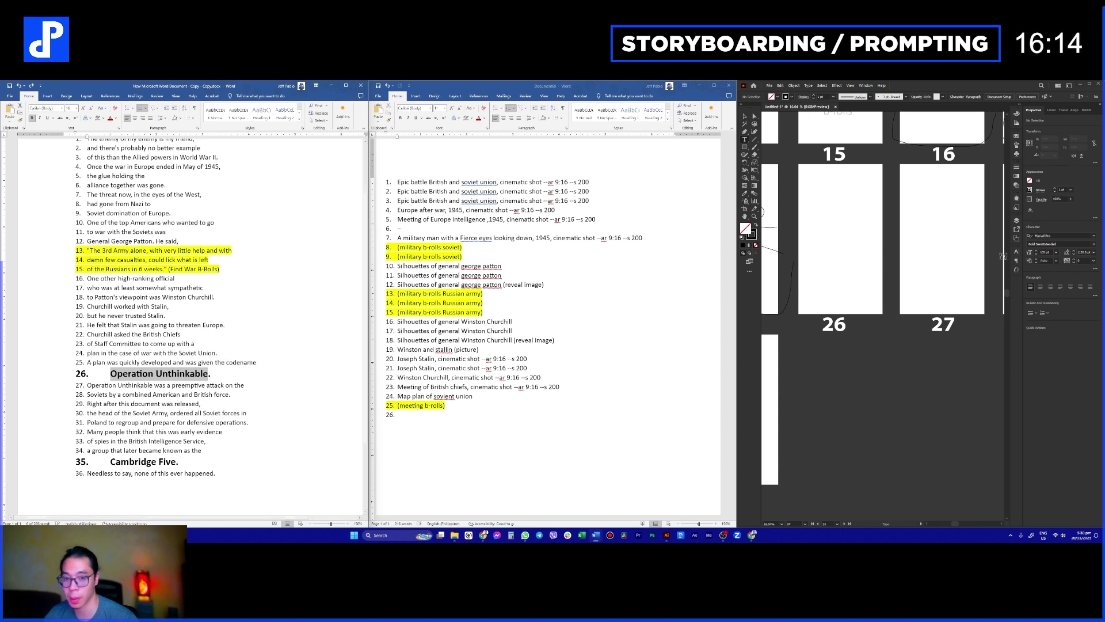
click(820, 228)
text(26. Operation Unthinkable)
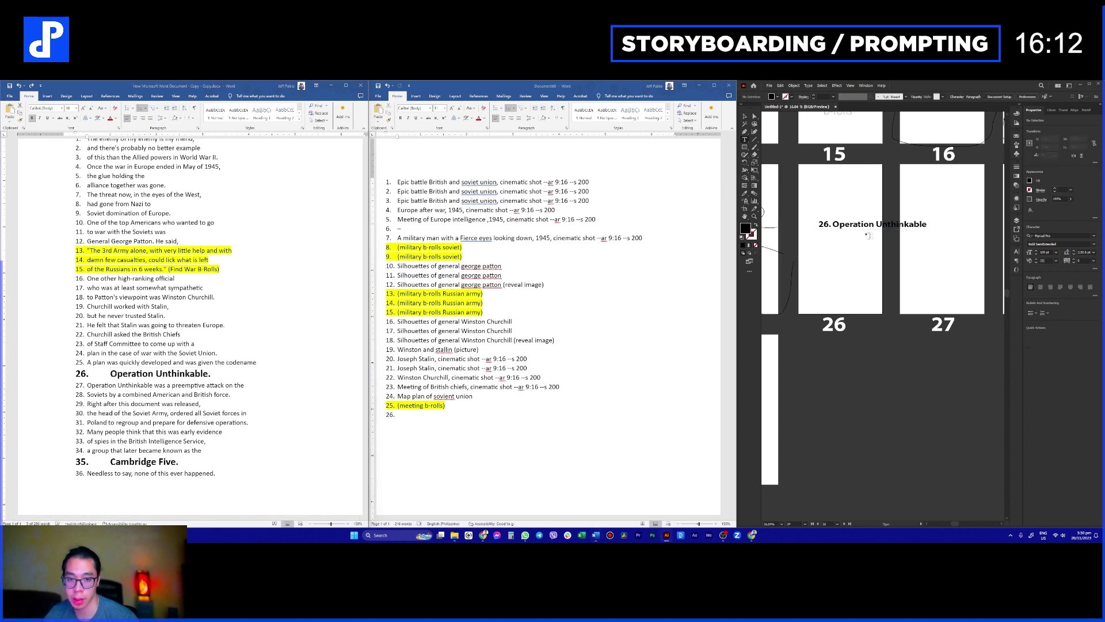
Step: Break the frame 26 title into two lines after "Operation" and remove its leading "26." number
click(874, 224)
key(Return)
drag(836, 224, 816, 224)
key(BackSpace)
Step: Centre-align the "Operation Unthinkable" title, enlarge it slightly and place it midway across frame 26
key(ctrl+a)
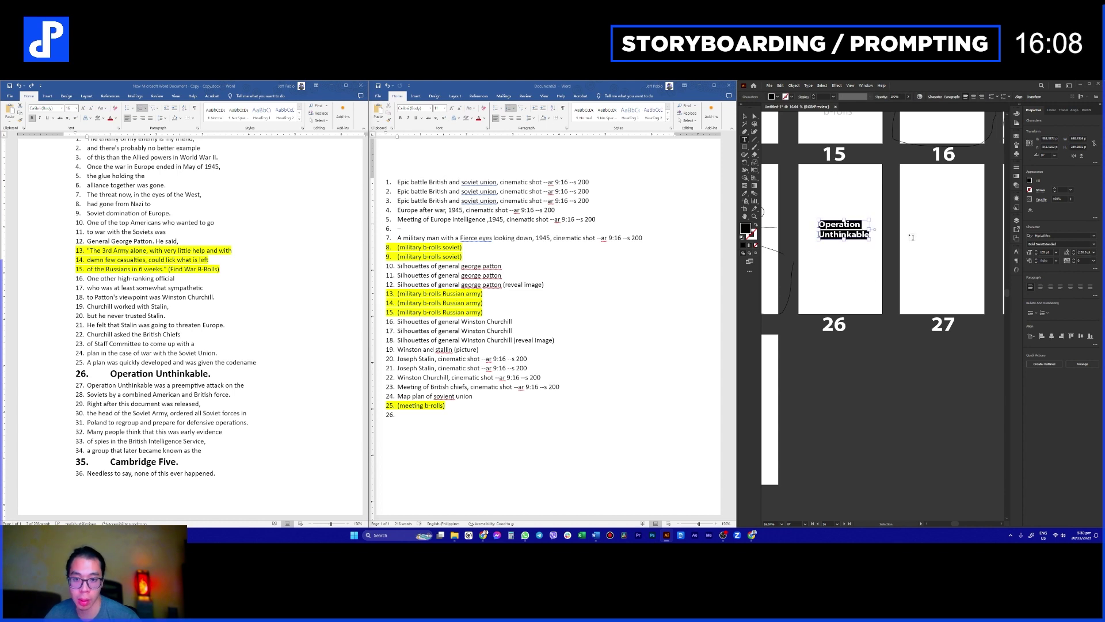
click(1040, 286)
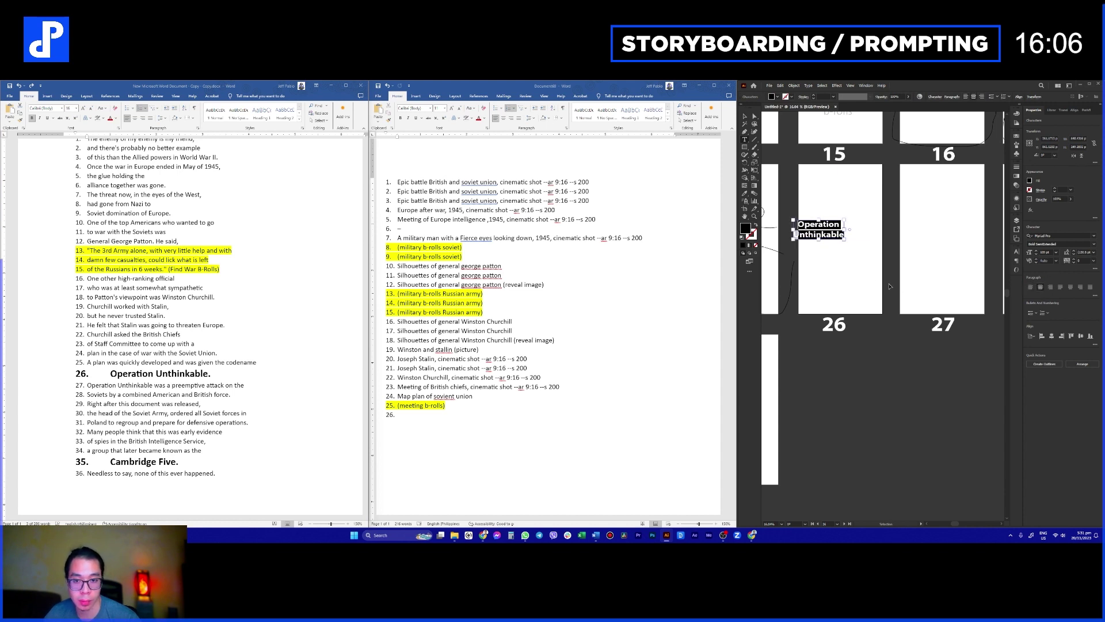
key(Escape)
drag(827, 230, 852, 223)
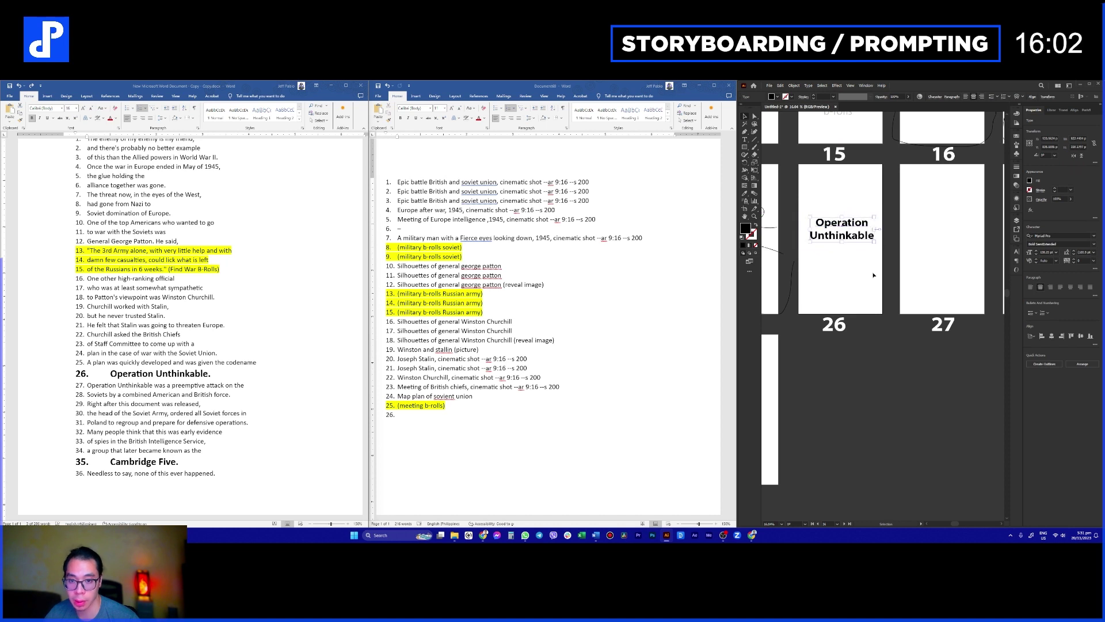
click(905, 311)
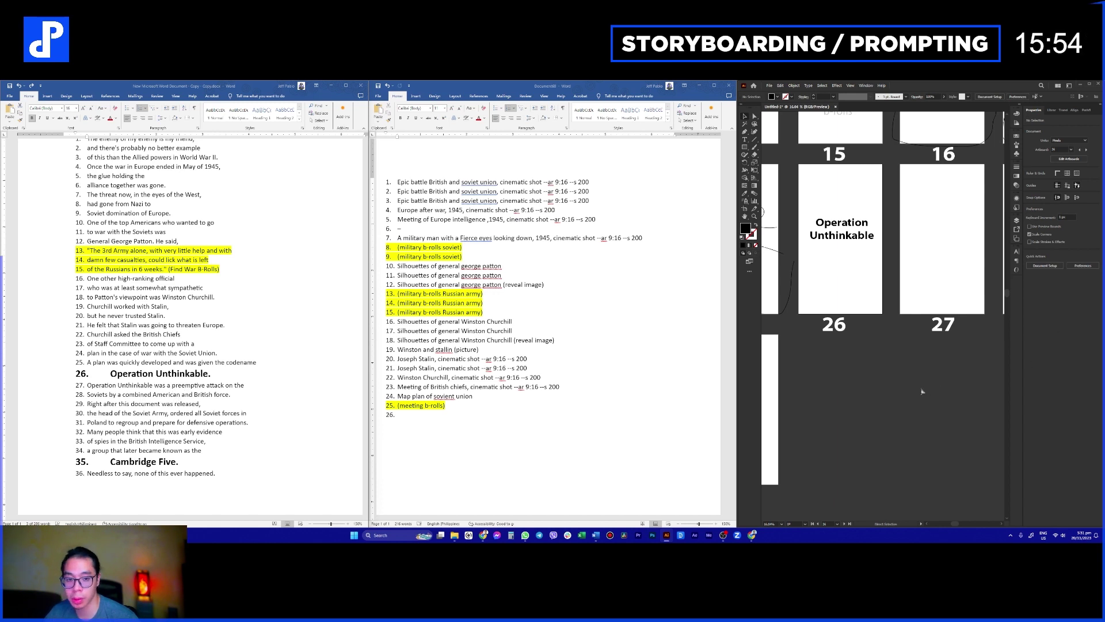
Step: Paste "Operation Unthinkable" as item 26 of the prompt list in Word
scroll(921, 392, right, 3)
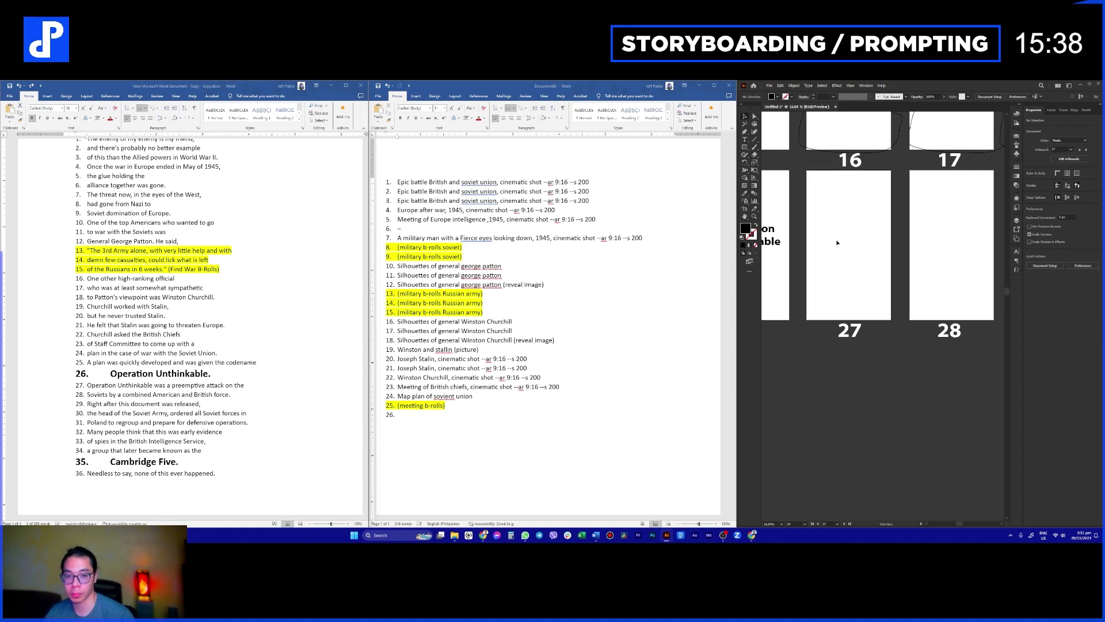
key(b)
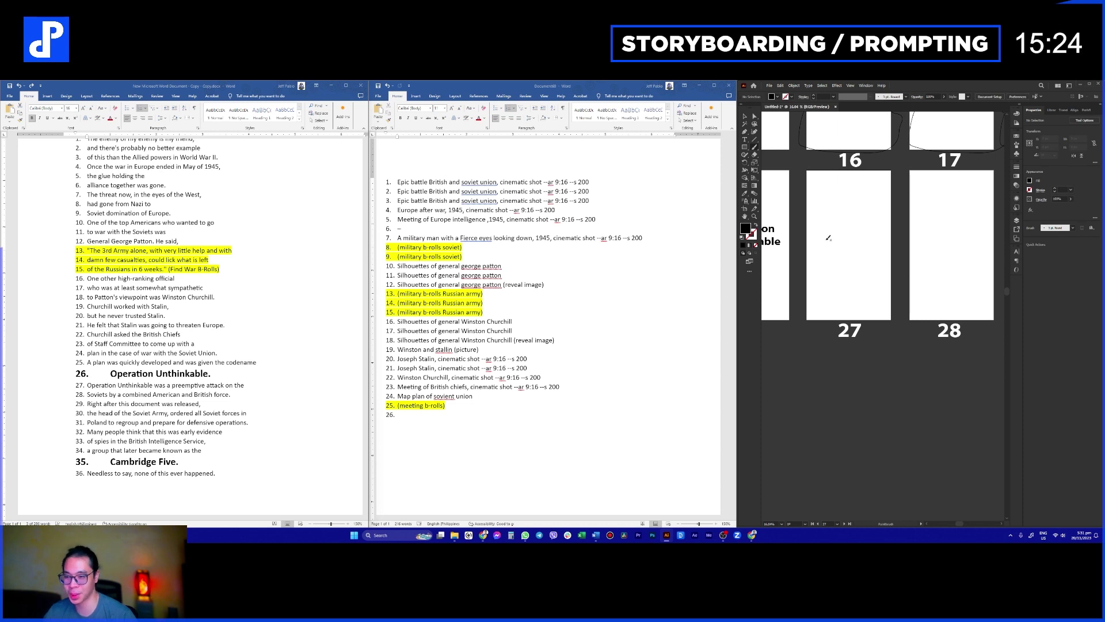
drag(847, 349, 929, 392)
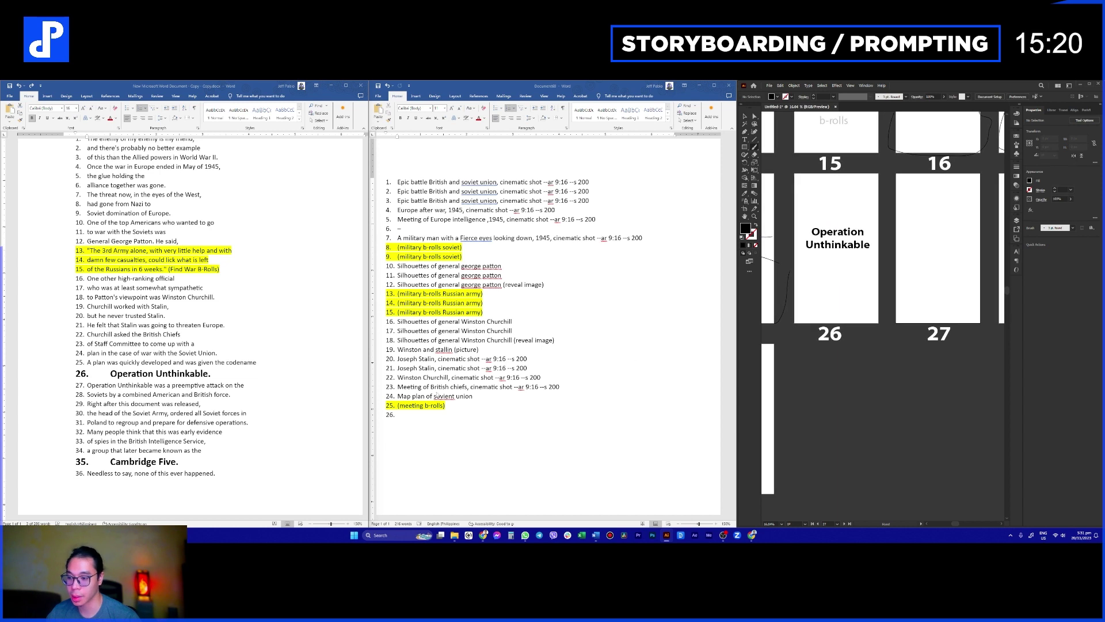
click(447, 414)
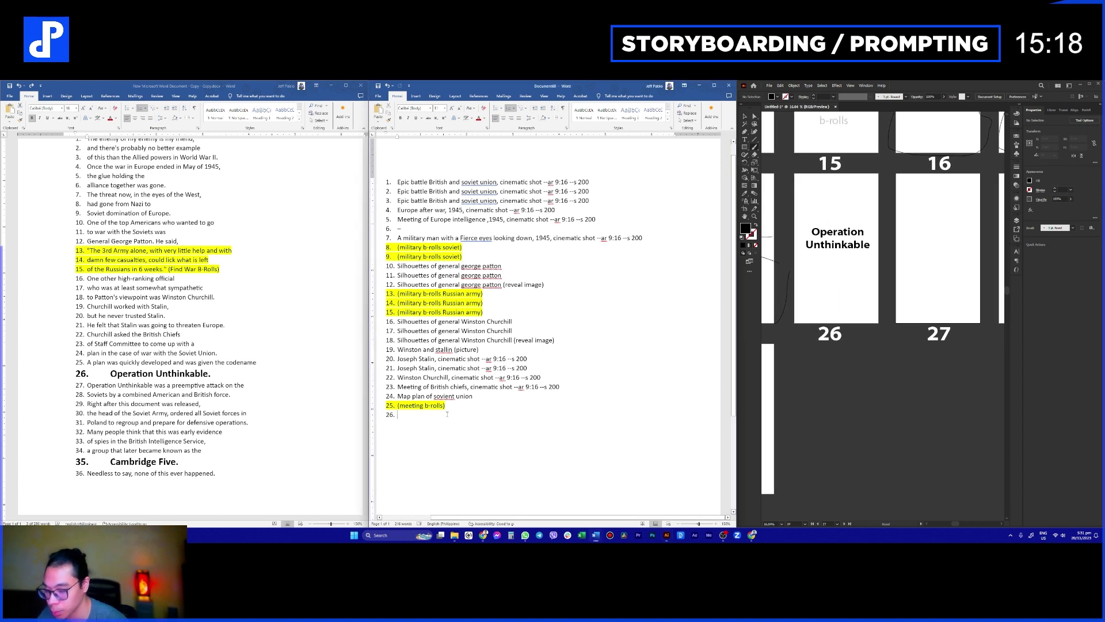
key(ctrl+v)
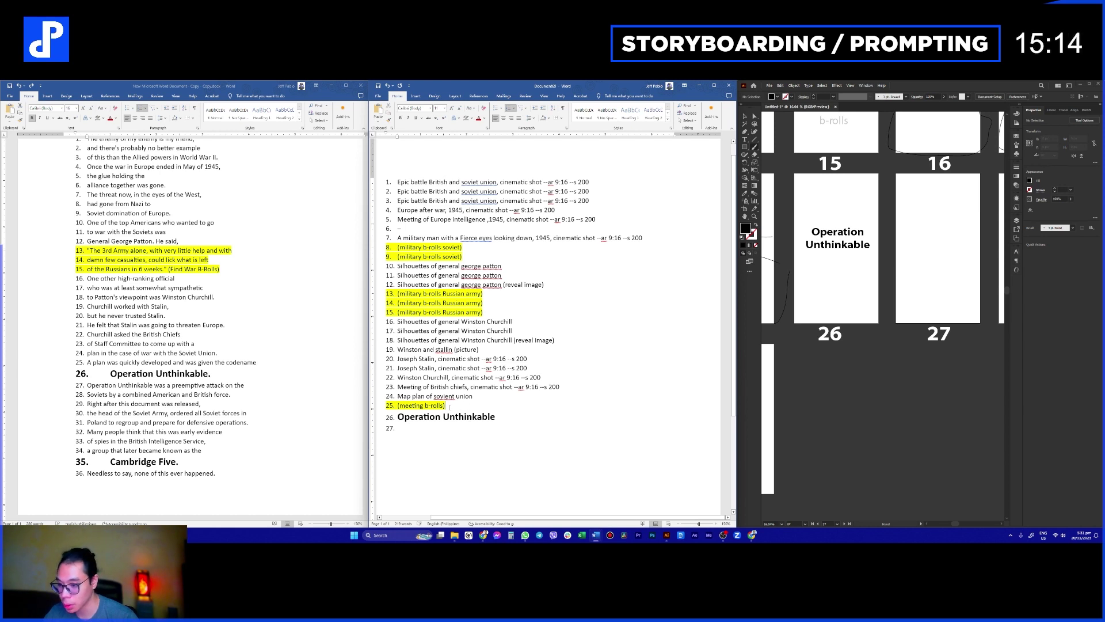
Step: Copy the highlighted item 25 into item 27 and reword it as "(war b-rolls)"
drag(450, 406, 397, 405)
key(ctrl+c)
click(425, 428)
key(ctrl+v)
drag(425, 428, 401, 428)
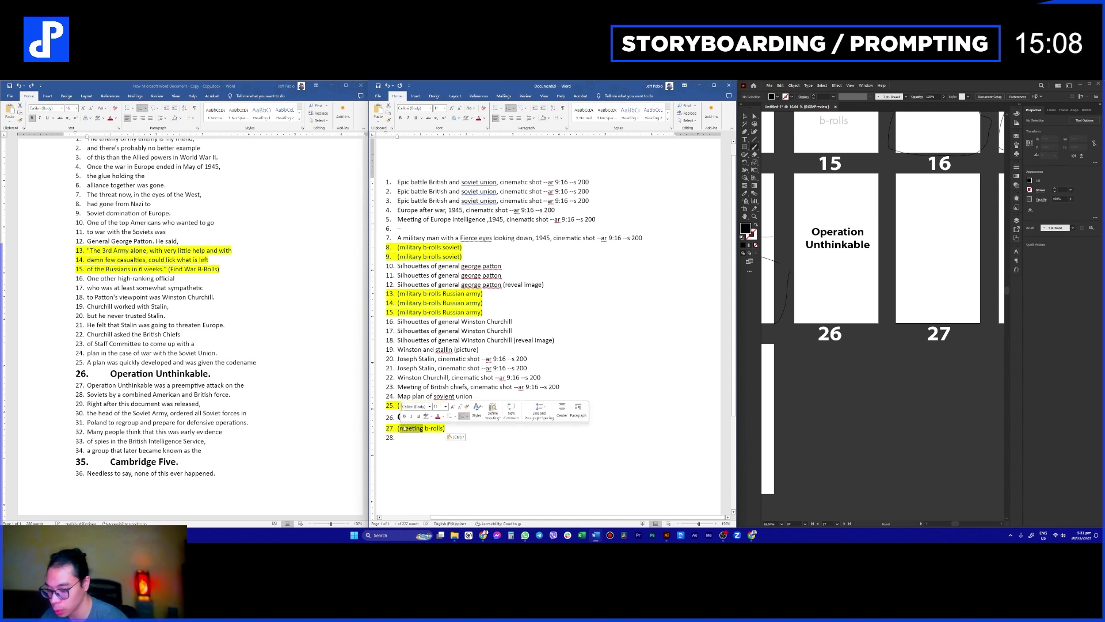
text(war)
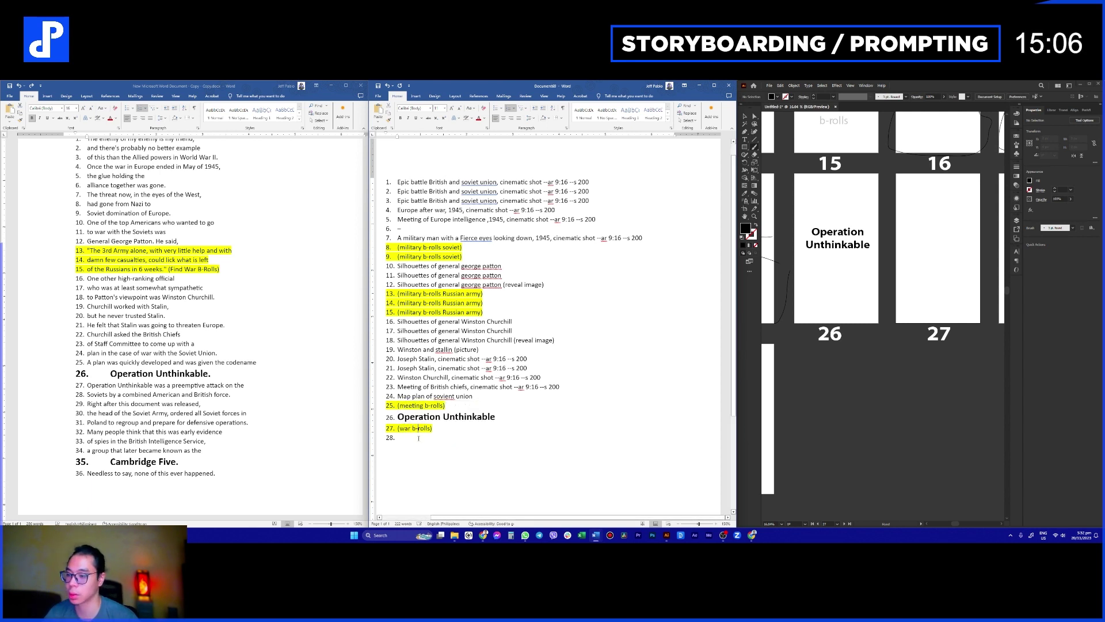
Step: In Illustrator, handwrite "Broll" above the figures in frame 25 and "war Broll" in frame 27
click(926, 294)
key(z)
drag(929, 292, 992, 303)
key(v)
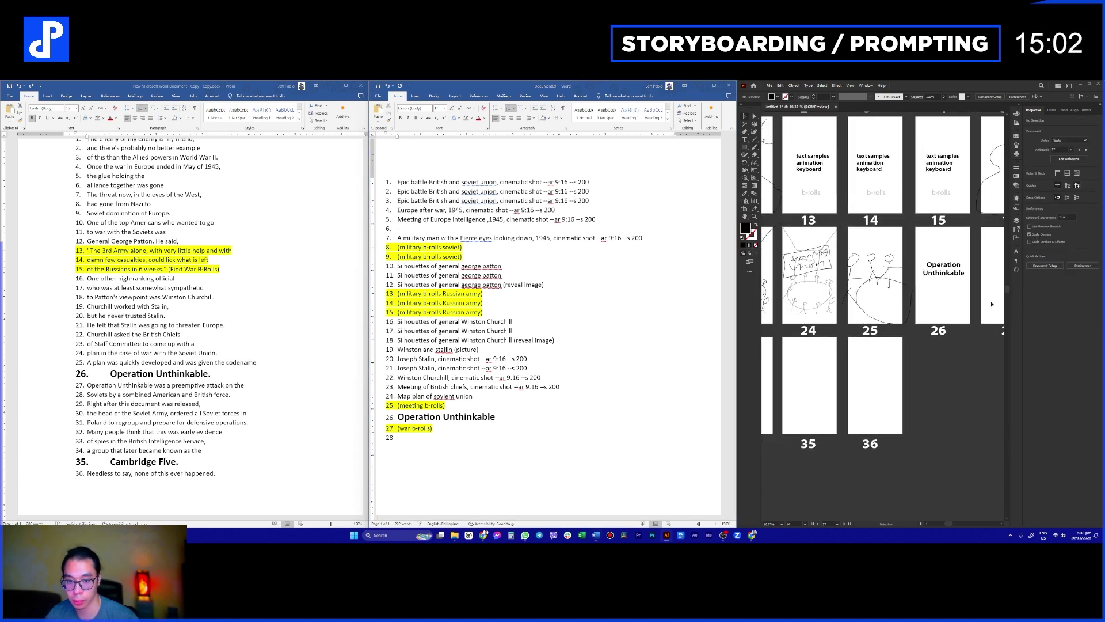
key(b)
mouse_move(859, 231)
mouse_down()
mouse_move(906, 231)
mouse_move(819, 234)
mouse_up()
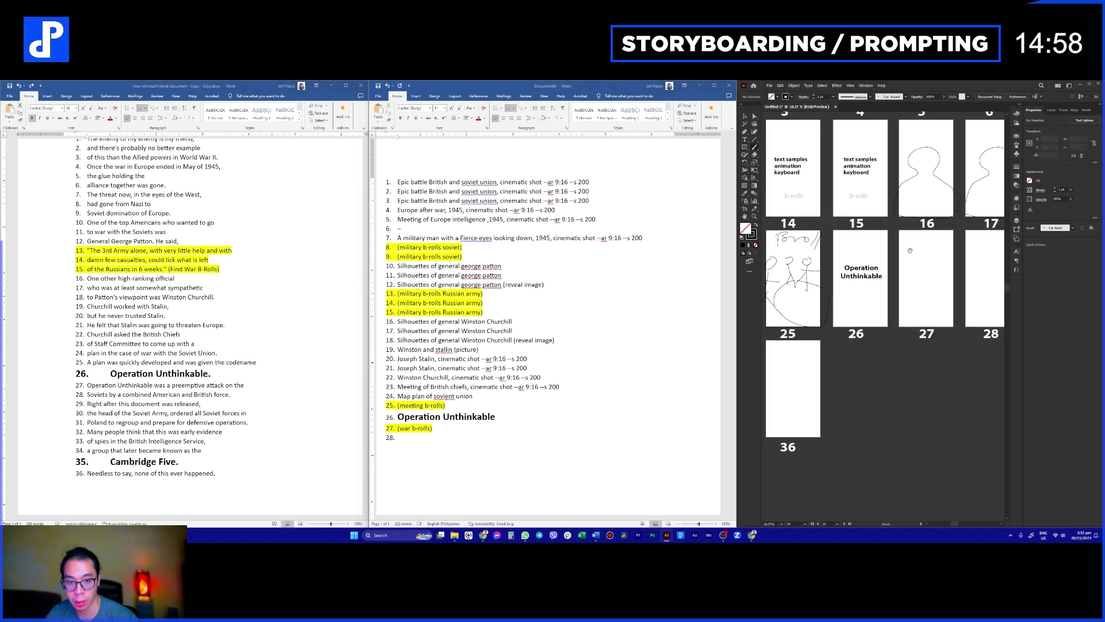
mouse_move(921, 248)
mouse_down()
mouse_move(944, 246)
mouse_move(909, 271)
mouse_move(943, 270)
mouse_up()
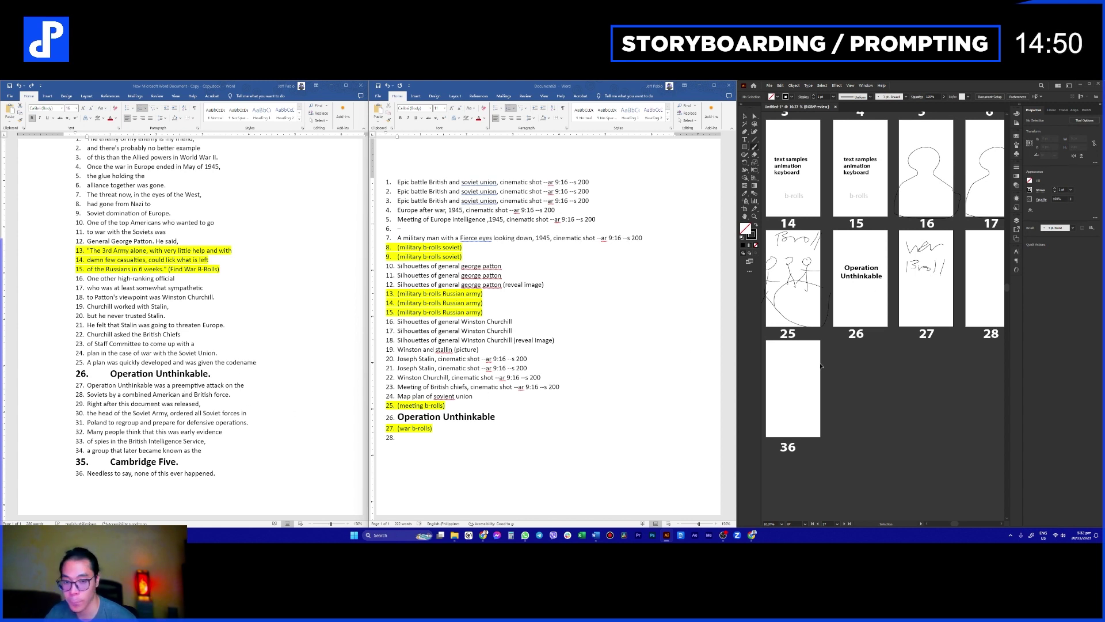
Step: Sketch two stick figures shaking hands in frame 28 with a lettered flag above each, one reading "BR", undoing stray strokes
scroll(846, 356, right, 3)
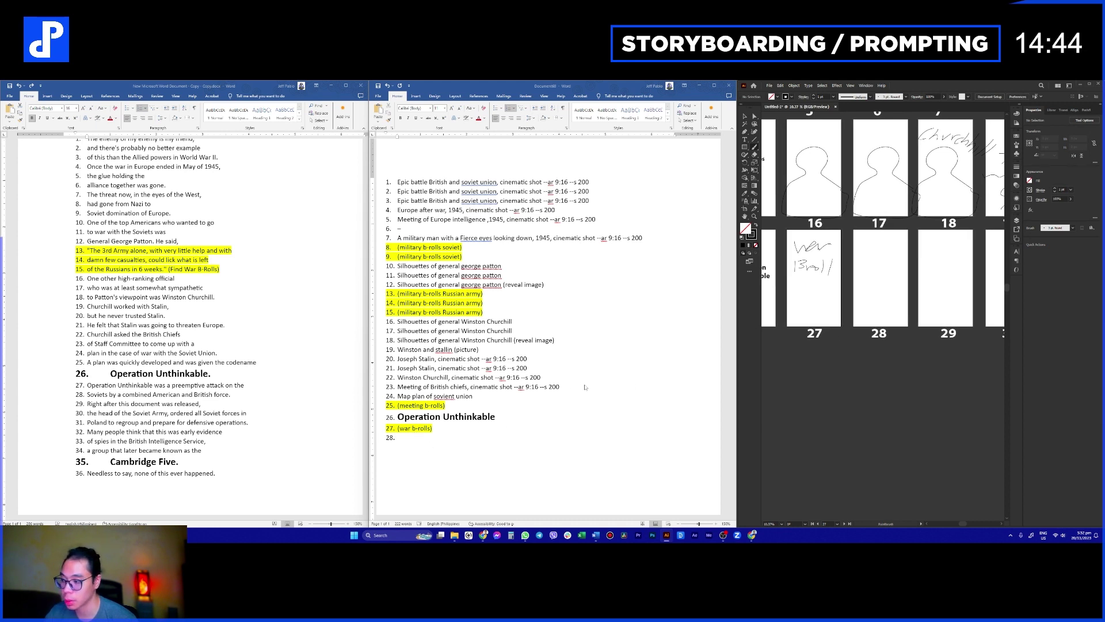
click(439, 439)
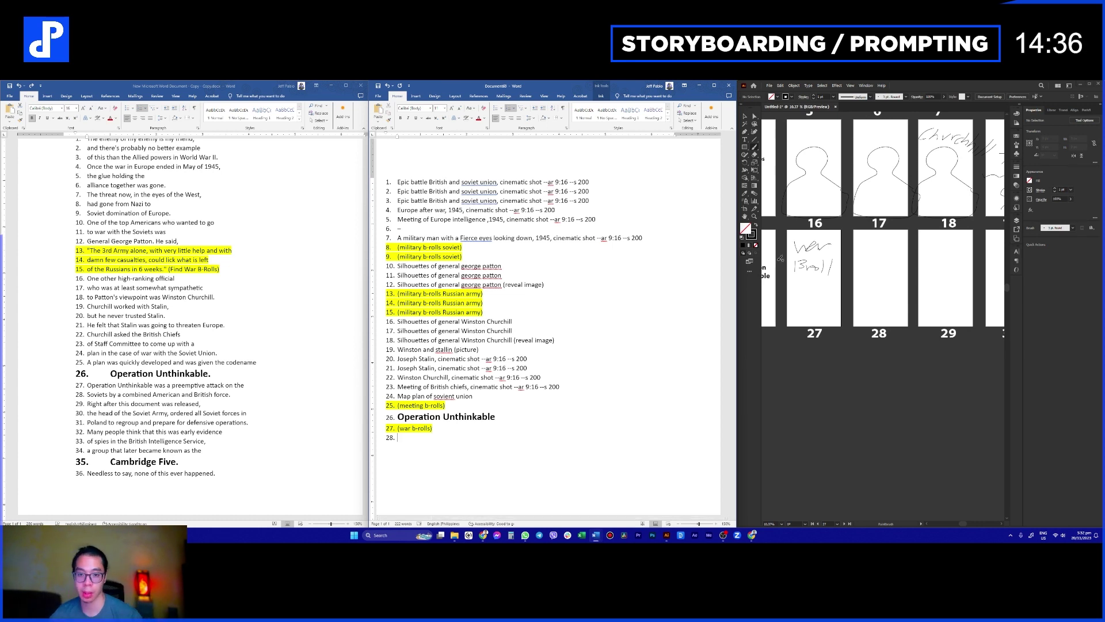
text(z)
click(870, 304)
key(z)
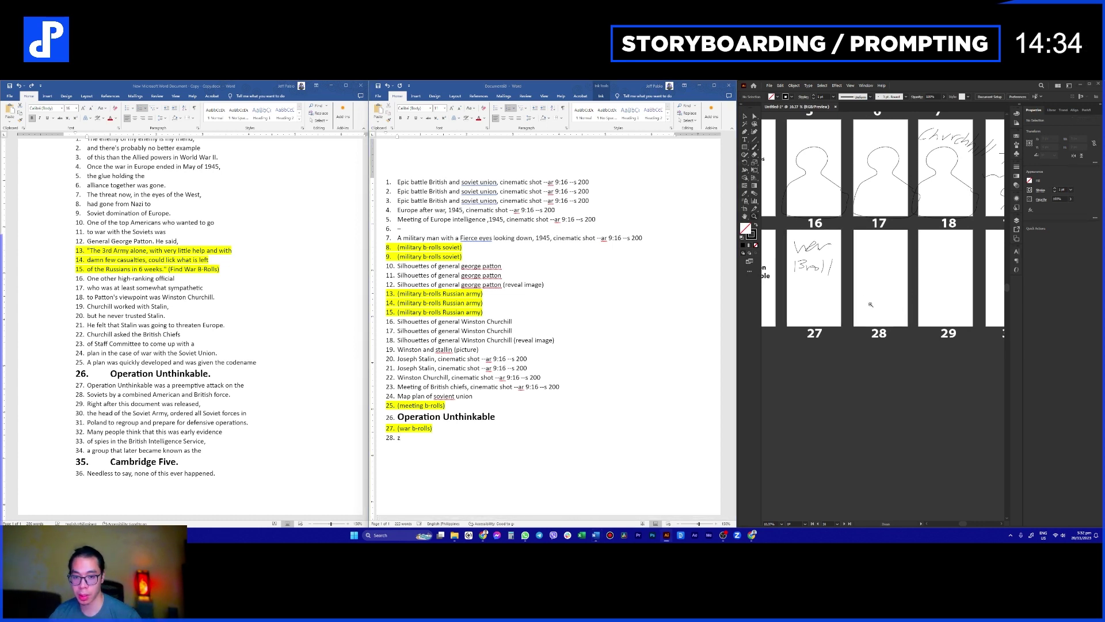
click(870, 305)
key(b)
mouse_move(861, 244)
mouse_down()
mouse_move(847, 253)
mouse_move(847, 238)
mouse_move(864, 240)
mouse_move(842, 310)
mouse_up()
key(ctrl+z)
mouse_move(903, 234)
mouse_down()
mouse_move(889, 248)
mouse_move(908, 241)
mouse_move(888, 304)
mouse_move(907, 302)
mouse_up()
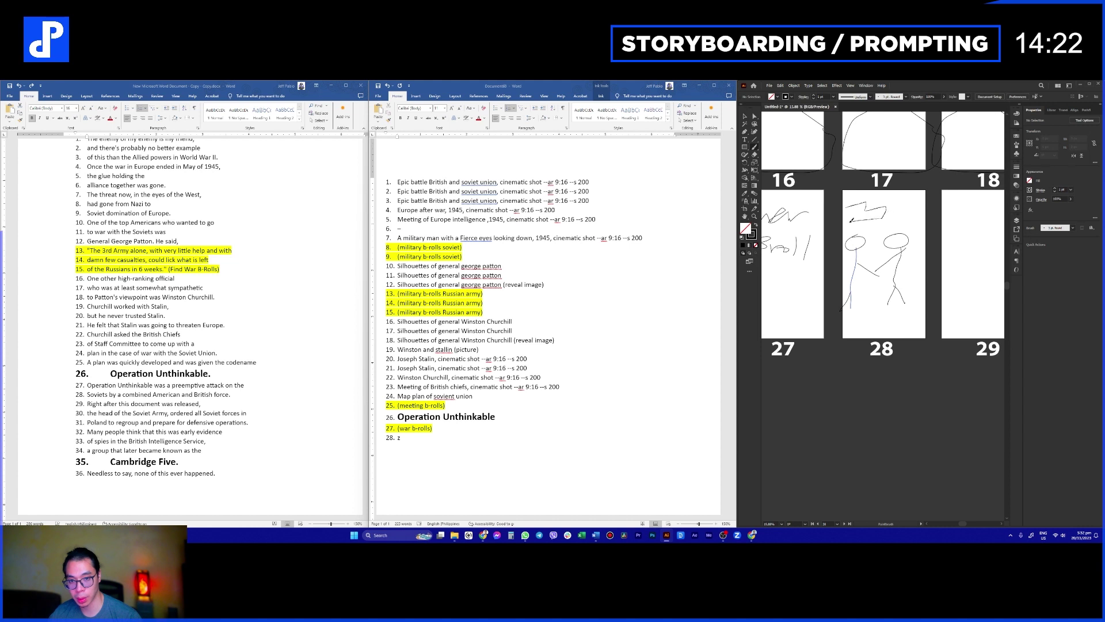
mouse_move(844, 205)
mouse_down()
mouse_move(882, 206)
mouse_move(862, 223)
mouse_move(862, 207)
mouse_move(883, 202)
mouse_move(878, 225)
mouse_move(865, 227)
mouse_move(846, 219)
mouse_move(855, 205)
mouse_move(928, 203)
mouse_move(920, 229)
mouse_move(892, 227)
mouse_move(884, 208)
mouse_move(850, 210)
mouse_move(907, 214)
mouse_up()
key(ctrl+z)
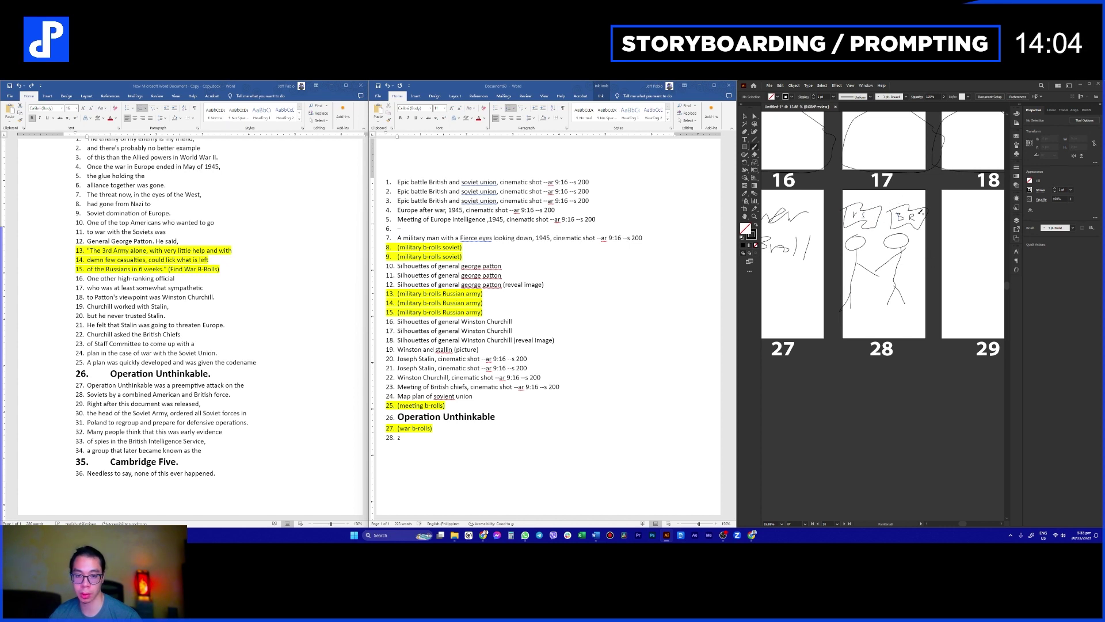
Step: Clear the stray letter from item 28 of the Word prompt list and write "2 military man shake hands, 1945"
scroll(921, 204, right, 2)
click(449, 441)
key(BackSpace)
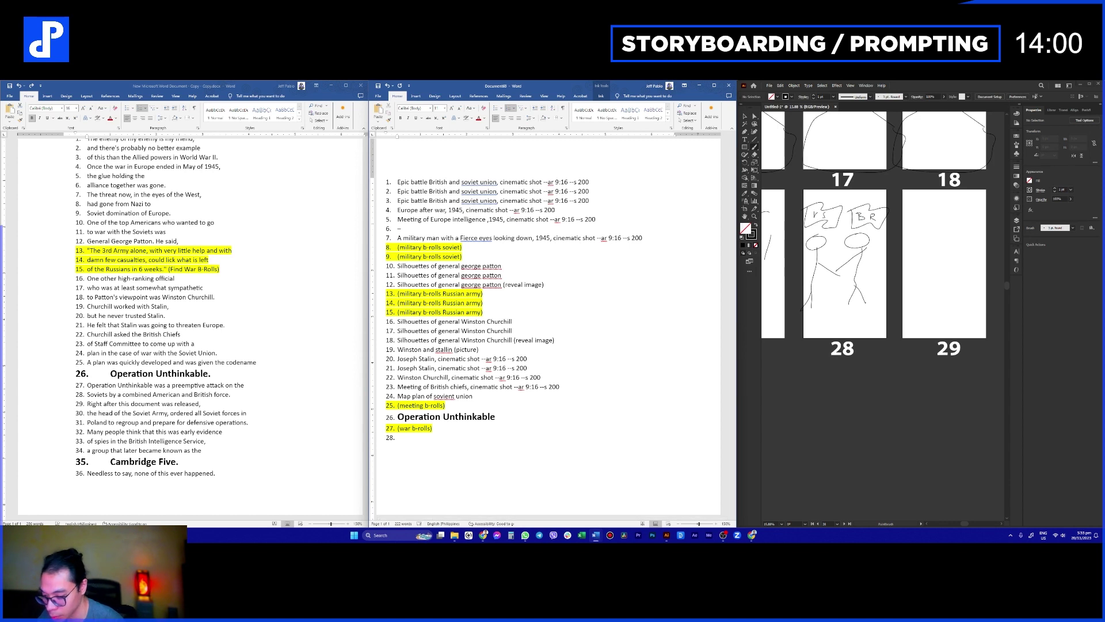
text(militar)
key(BackSpace)
key(BackSpace)
key(BackSpace)
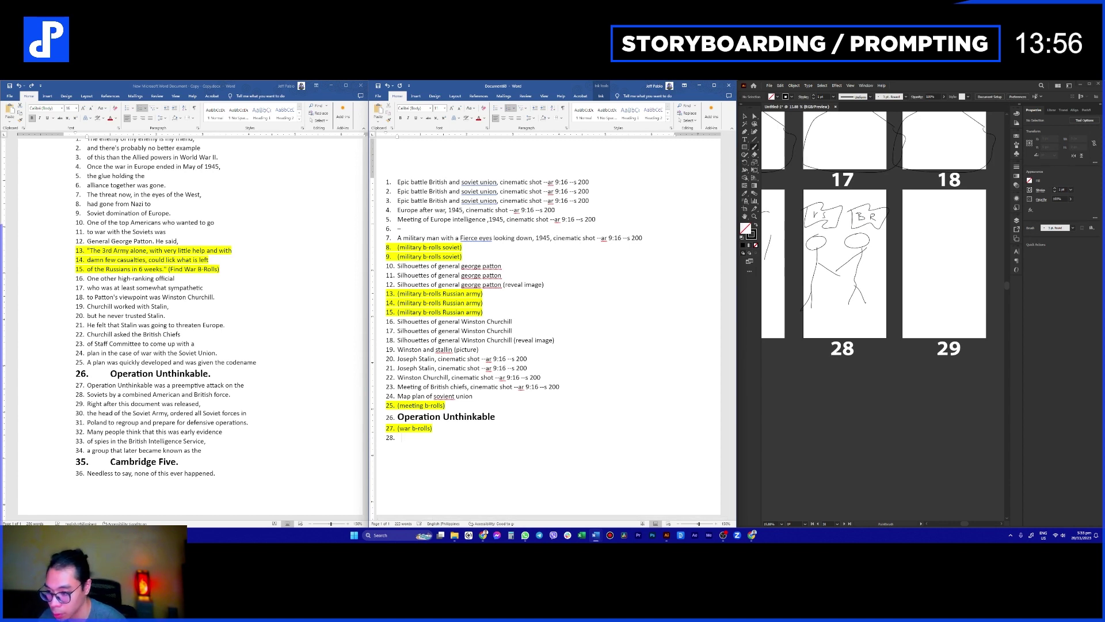
text(2)
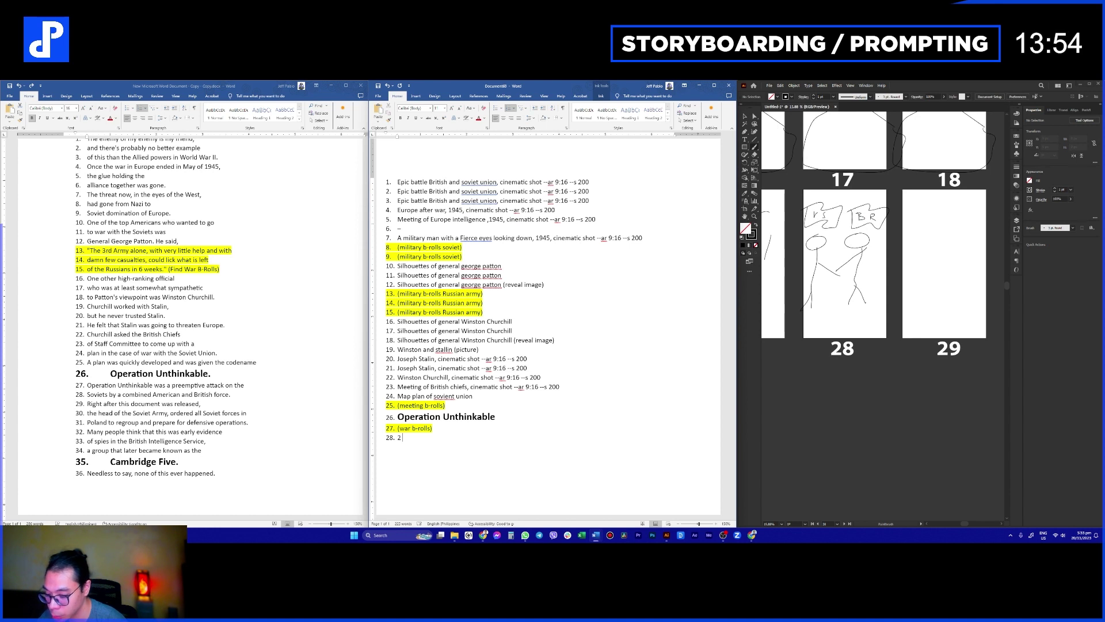
text( military man wa)
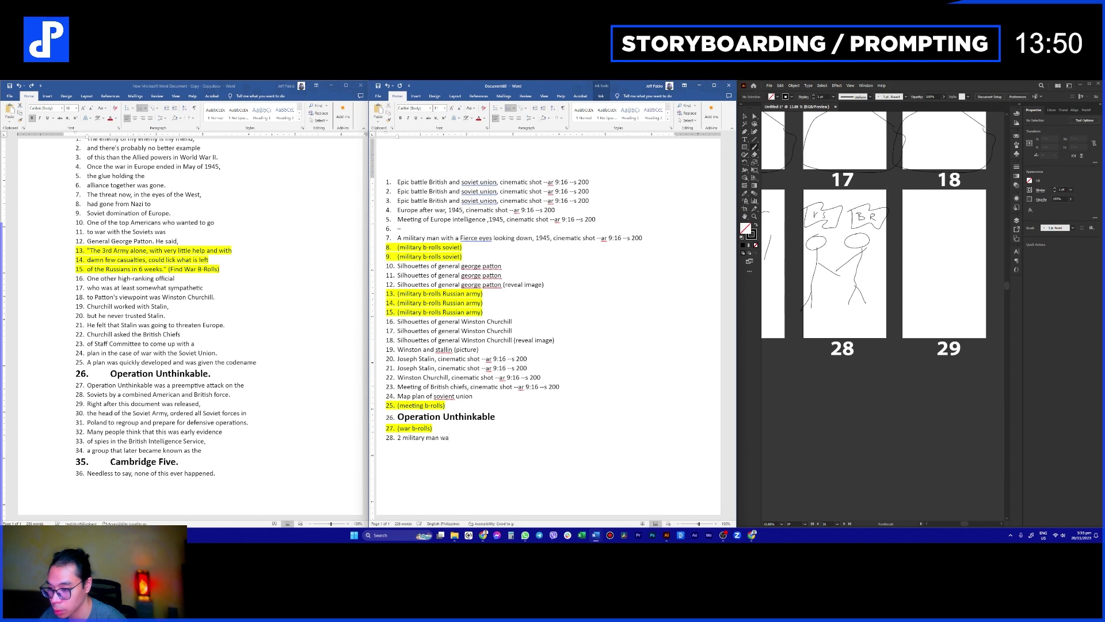
key(BackSpace)
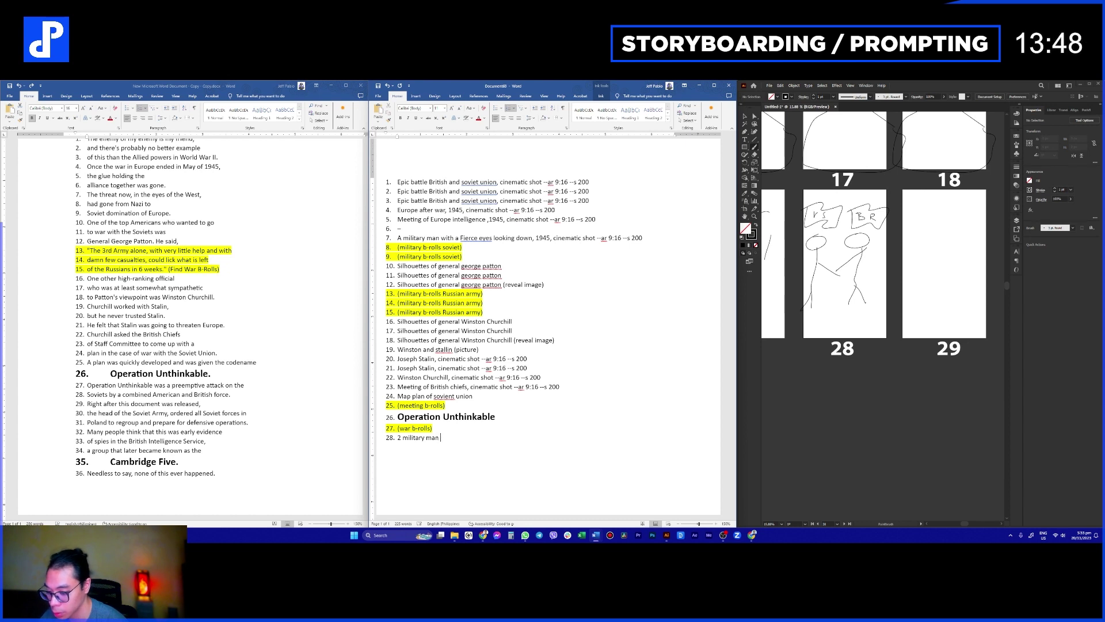
text(shake)
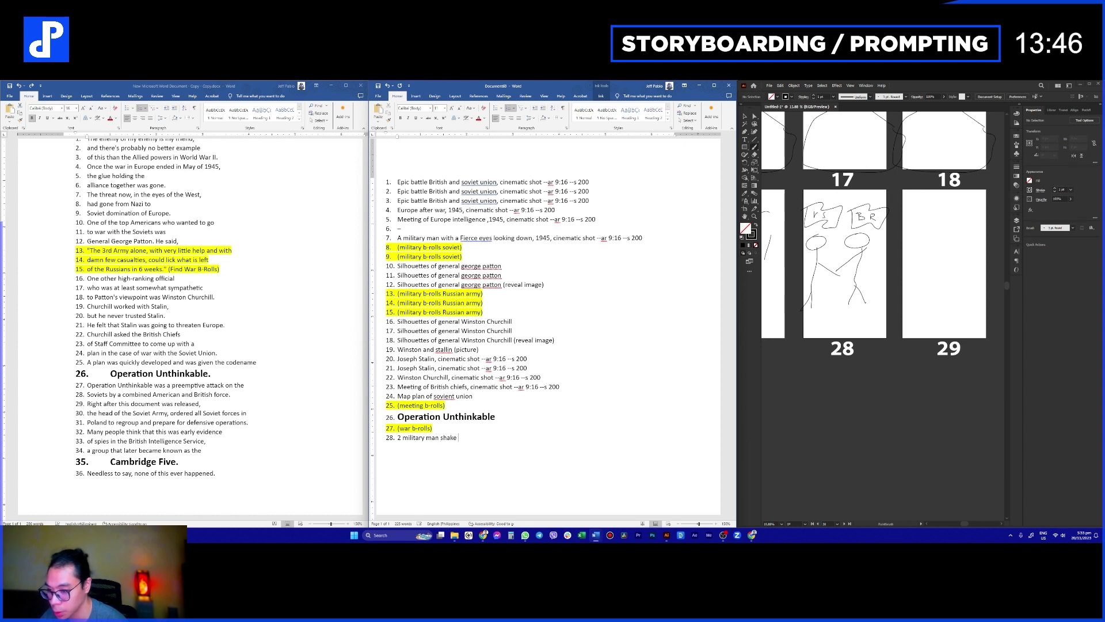
text( hands, 1945)
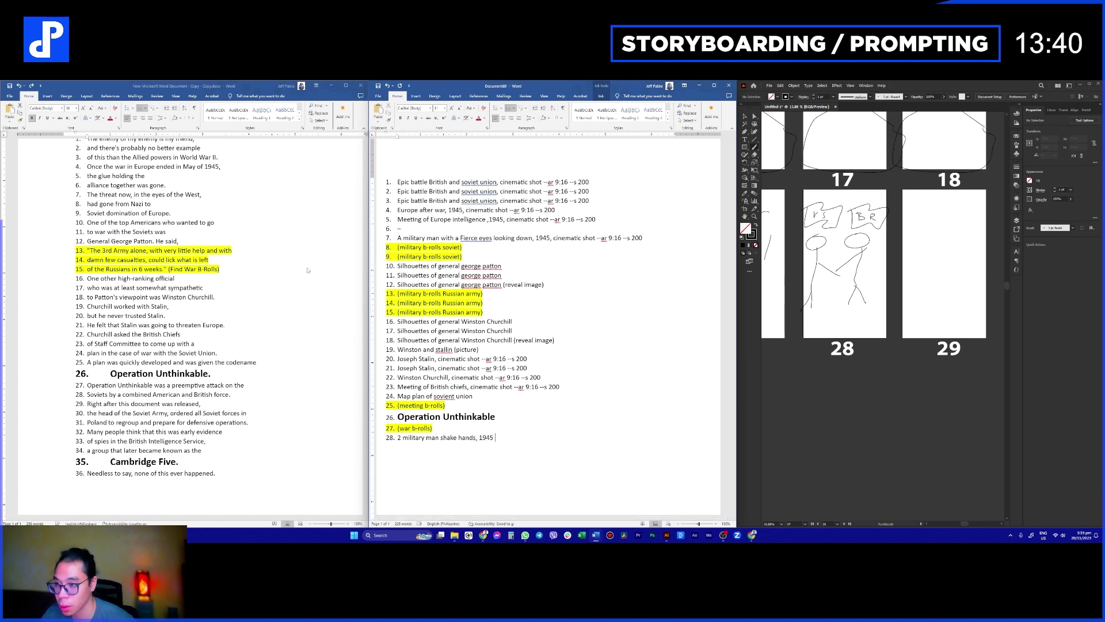
Step: Complete item 28 with ", cinematic shot --ar 9:16 --s 200" copied from an earlier prompt and start item 29
mouse_move(439, 369)
mouse_down()
mouse_move(495, 378)
mouse_move(533, 358)
mouse_move(438, 368)
mouse_up()
key(ctrl+c)
click(532, 368)
click(515, 443)
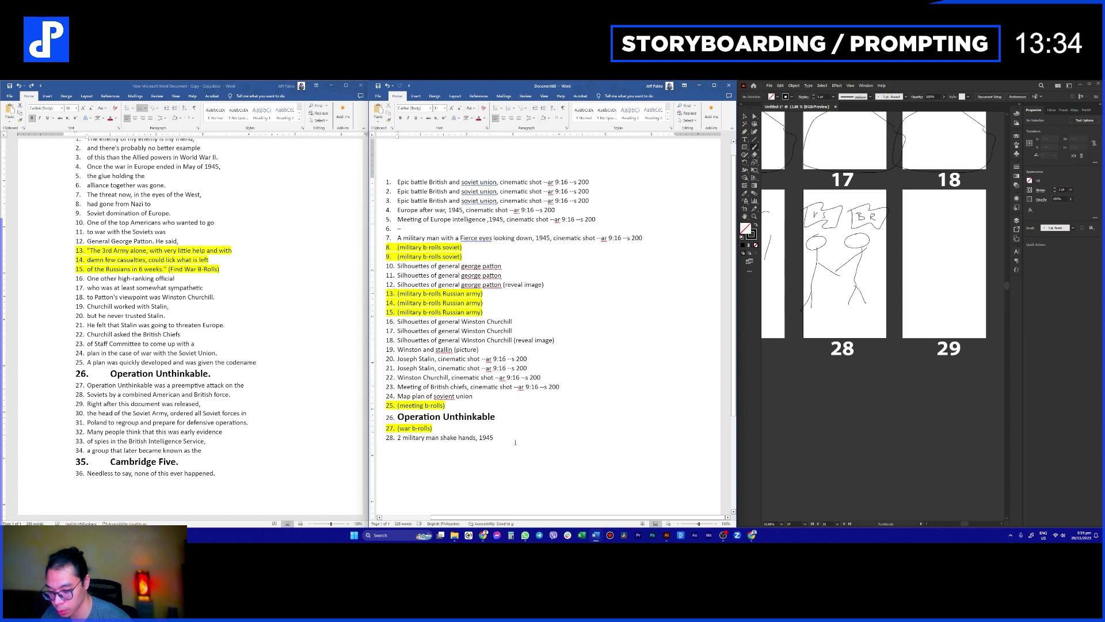
text(,)
key(ctrl+v)
key(Return)
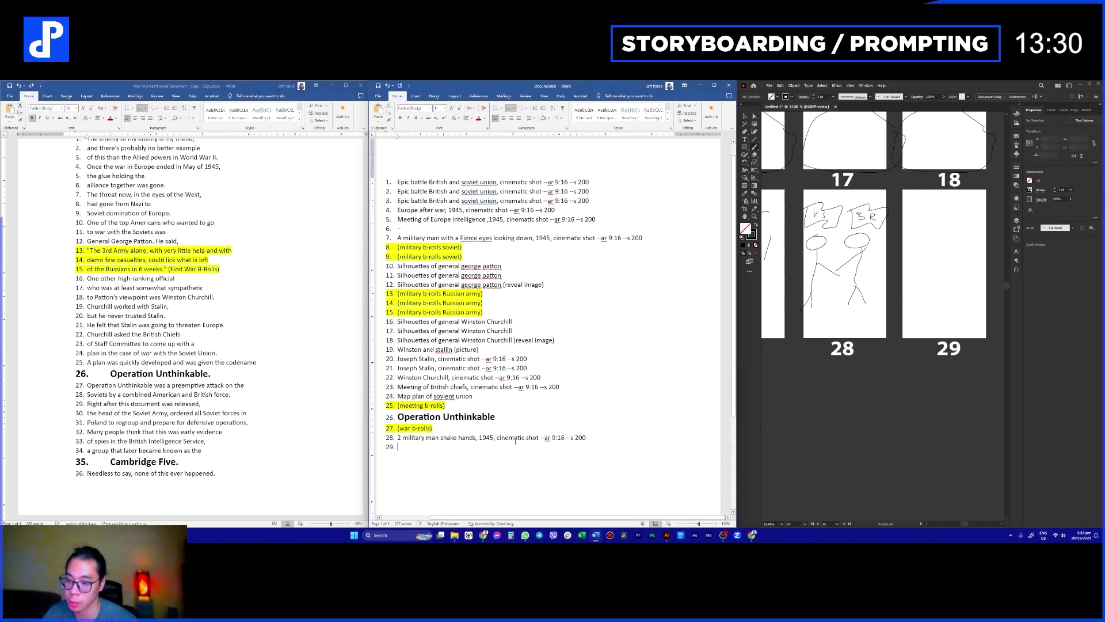
Step: Copy "(meeting b-rolls)" from item 25 to item 29 of the prompt list and replace "meeting" with "docuemnt"
scroll(190, 322, down, 1)
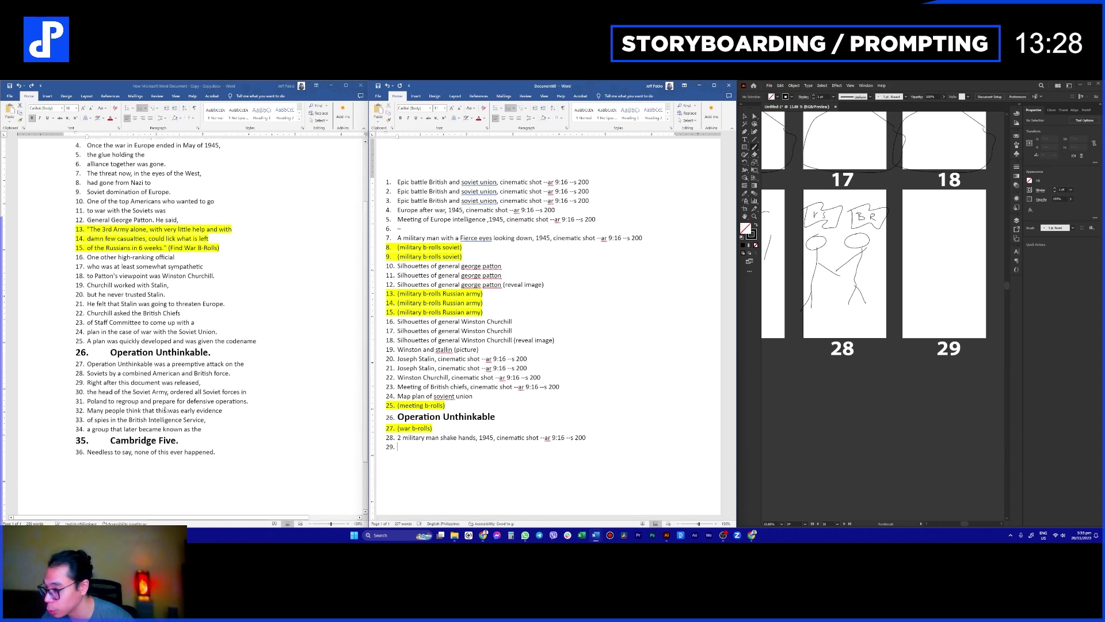
drag(111, 350, 209, 351)
click(183, 382)
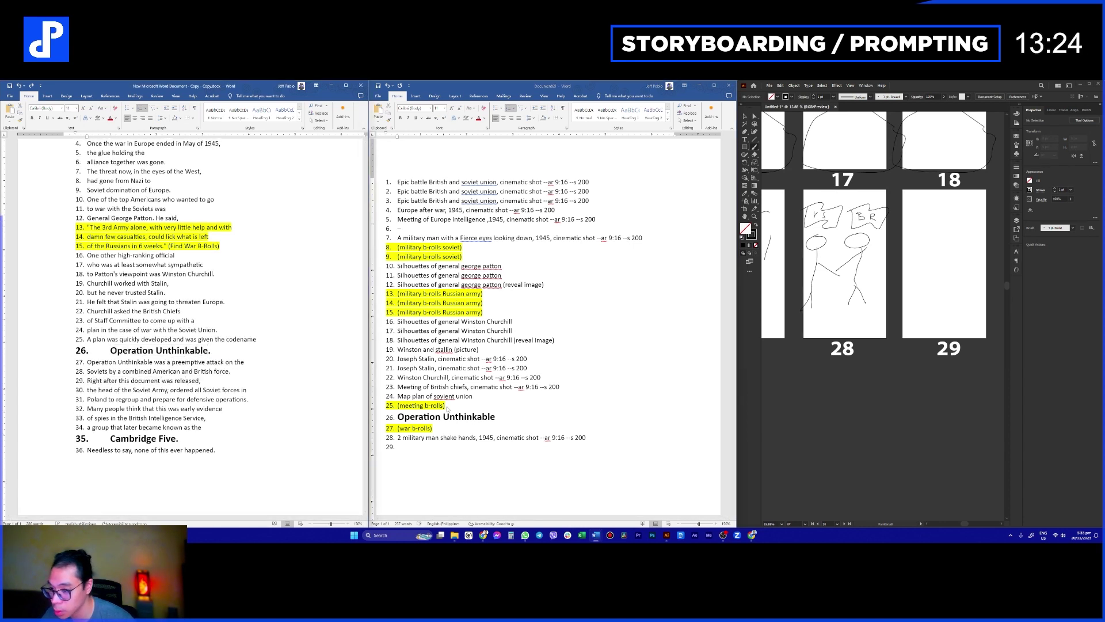
click(447, 405)
drag(445, 405, 397, 405)
key(ctrl+c)
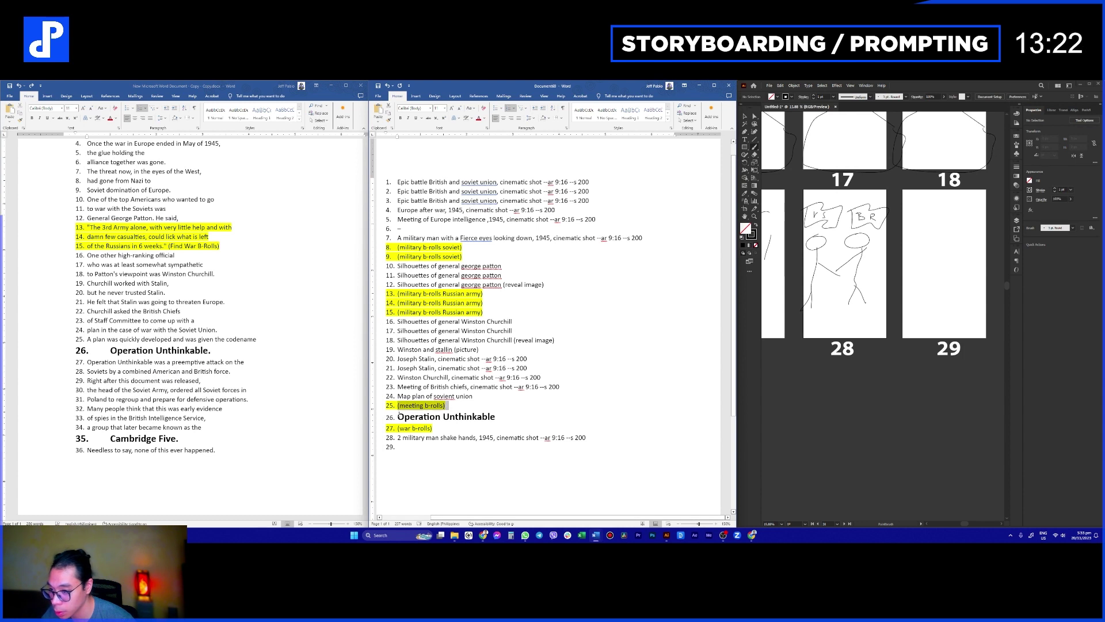
click(432, 449)
key(ctrl+v)
double_click(410, 447)
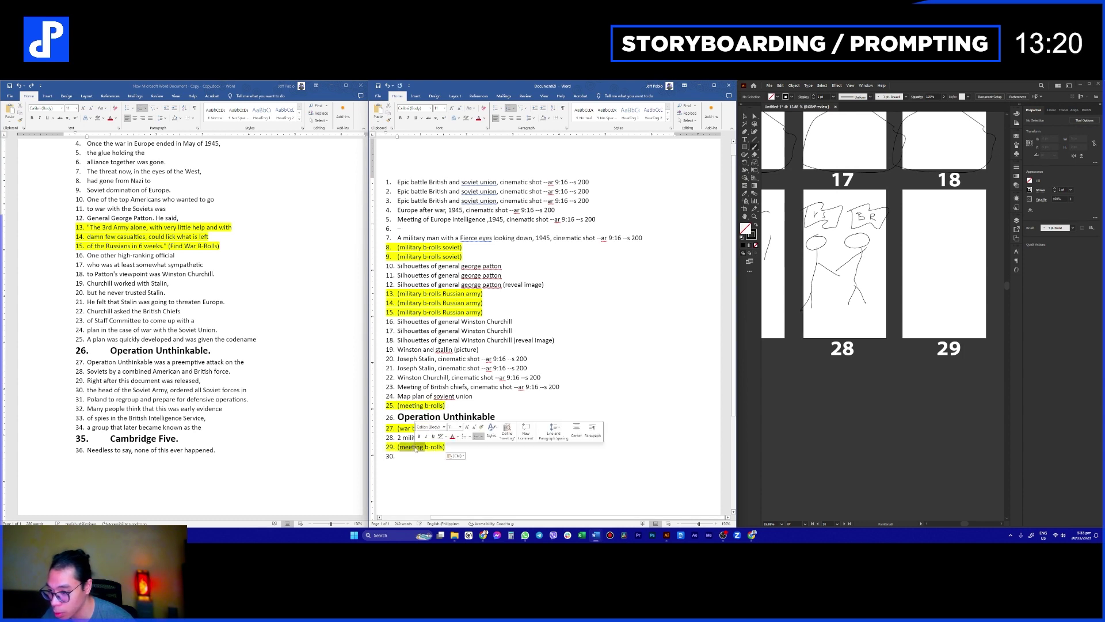
key(Delete)
text(docuemnt)
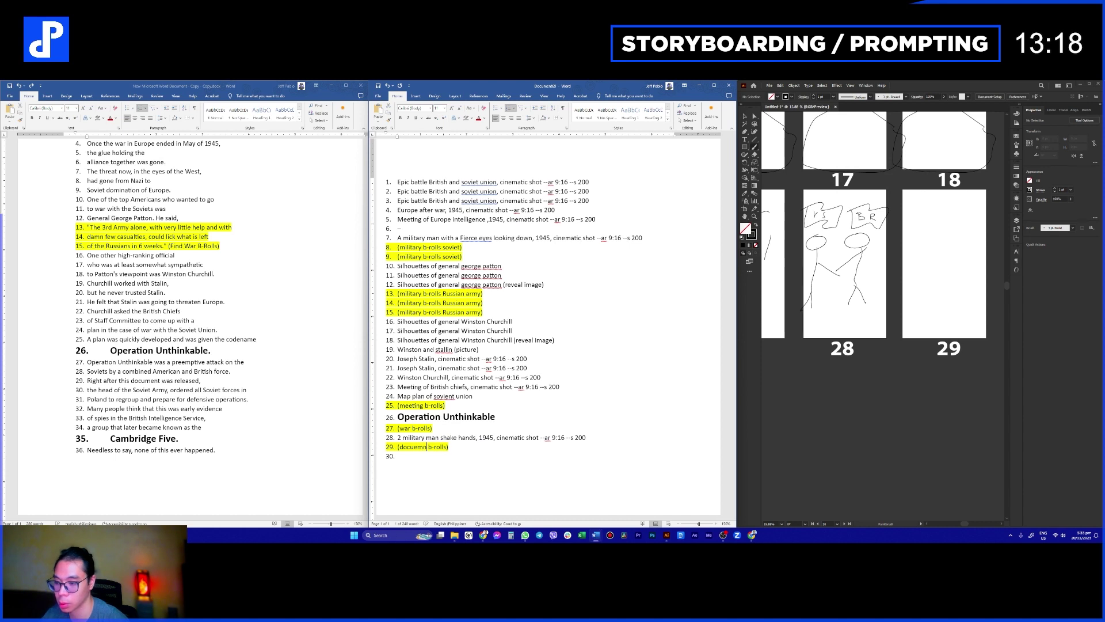
Step: In Illustrator, handwrite "Broll" with "Document" below it in frame 29
click(845, 400)
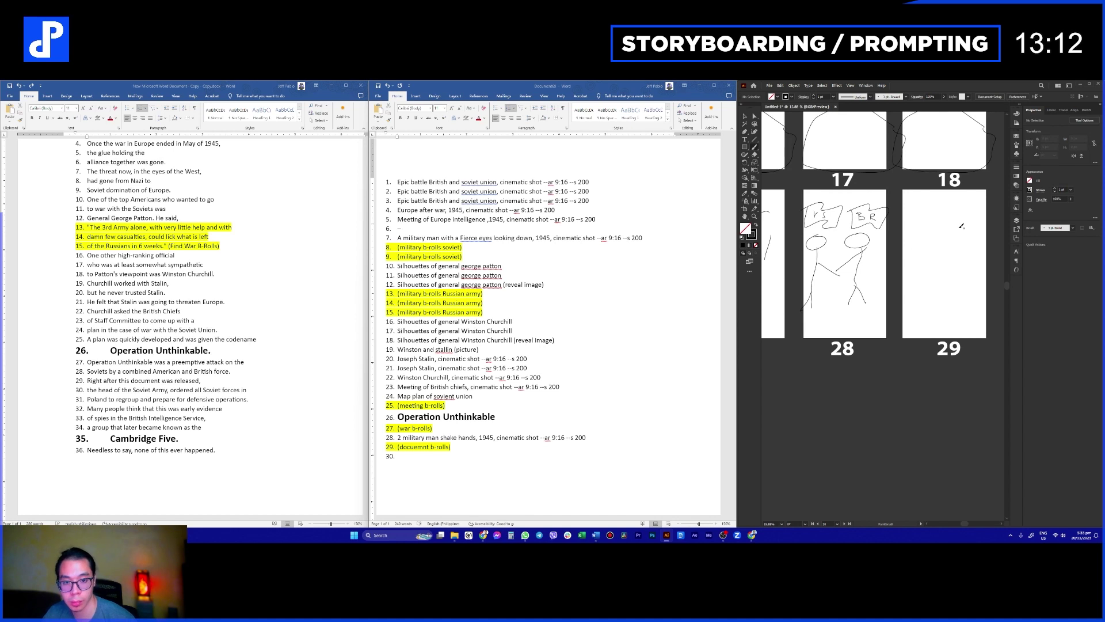
mouse_move(912, 226)
mouse_down()
mouse_move(913, 242)
mouse_move(923, 231)
mouse_move(964, 240)
mouse_move(919, 274)
mouse_up()
drag(919, 259, 979, 279)
drag(973, 268, 1000, 266)
click(454, 455)
click(749, 416)
scroll(749, 416, right, 3)
scroll(749, 415, up, 2)
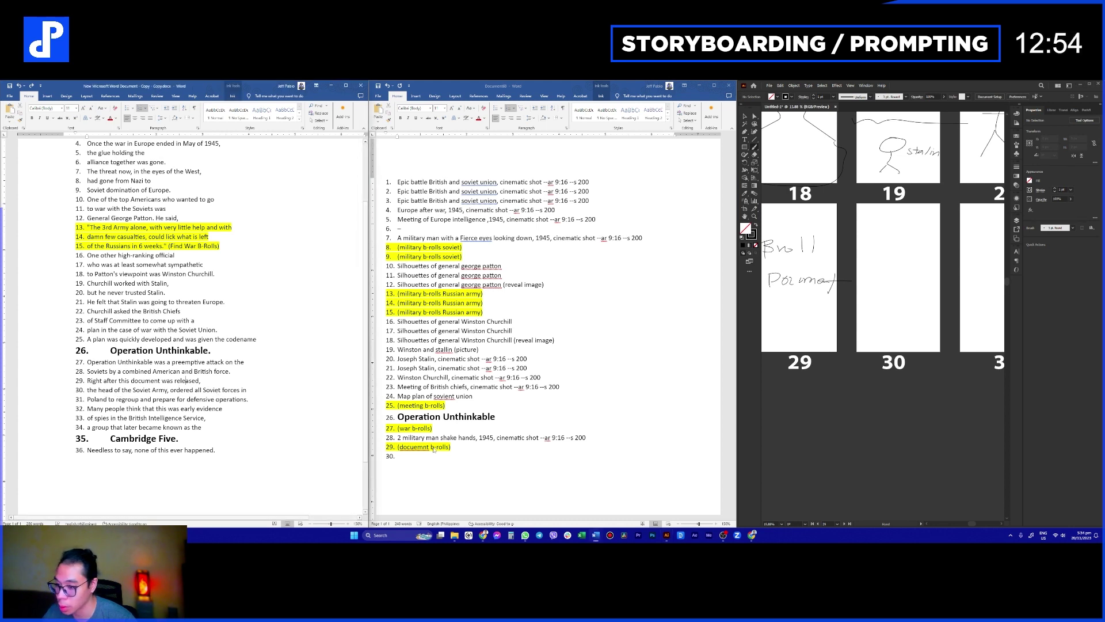
Step: In Word, copy item 29's b-roll note to item 30 and replace "docuemnt" with "soviet"
double_click(414, 447)
drag(449, 447, 454, 447)
key(ctrl+c)
click(417, 460)
key(ctrl+v)
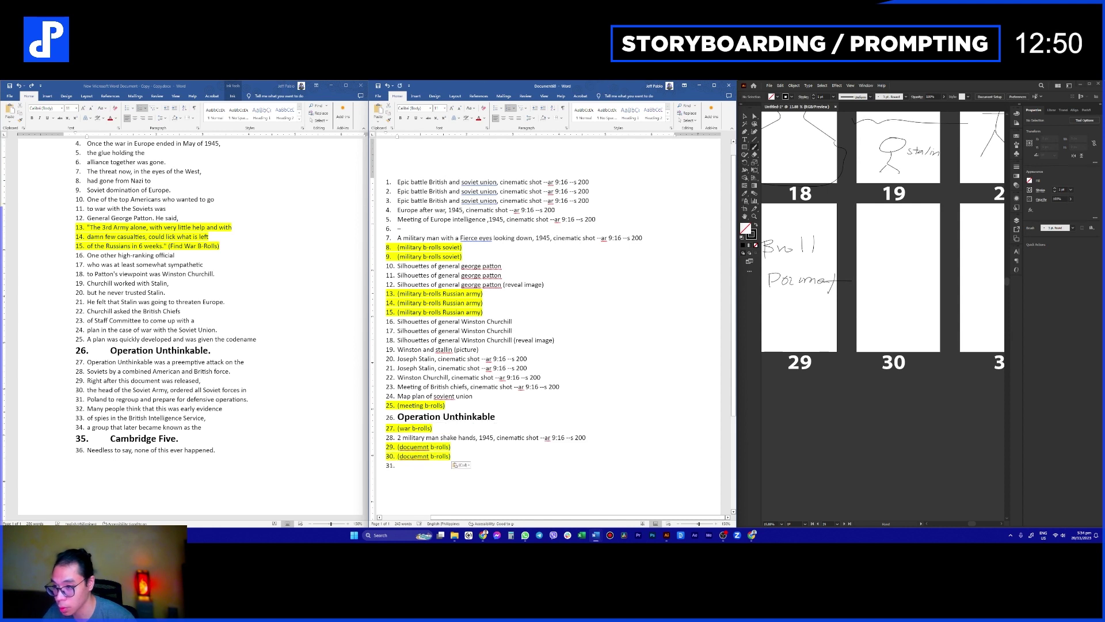
drag(397, 247, 450, 247)
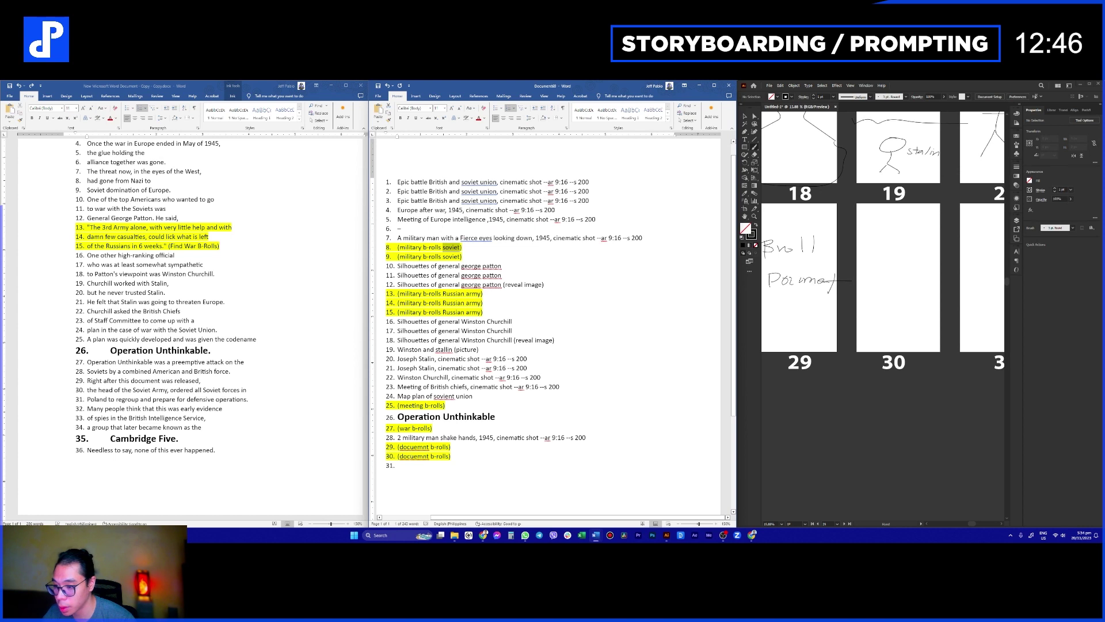
double_click(415, 456)
text(soviet)
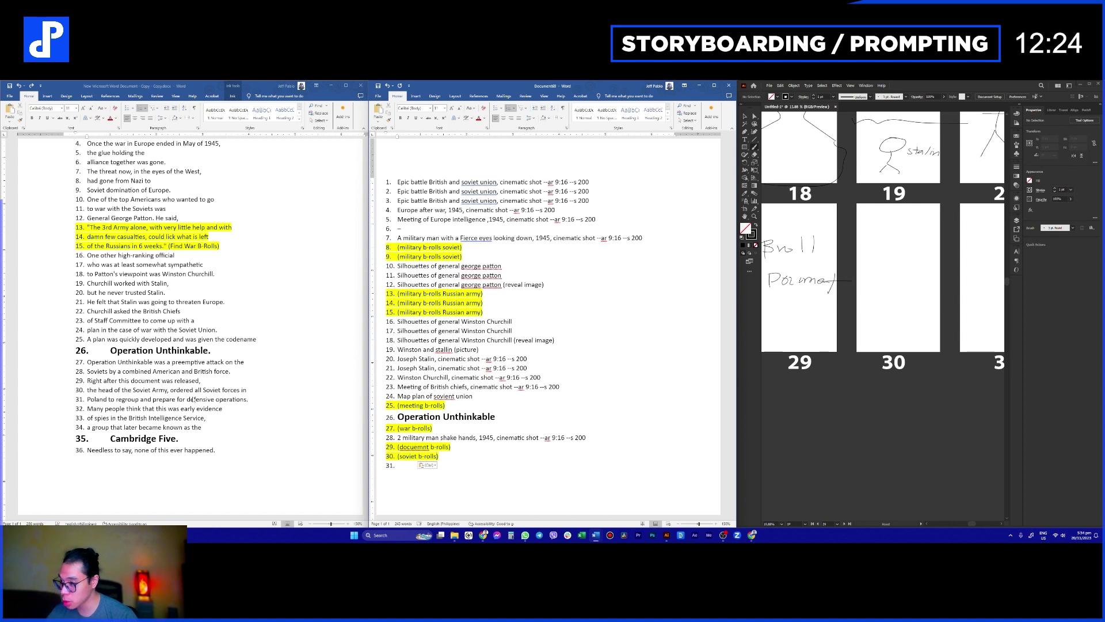
Step: Check script line 31 and copy item 3's "Epic battle" prompt into item 31 of the prompt list
click(107, 399)
drag(97, 399, 213, 403)
click(212, 408)
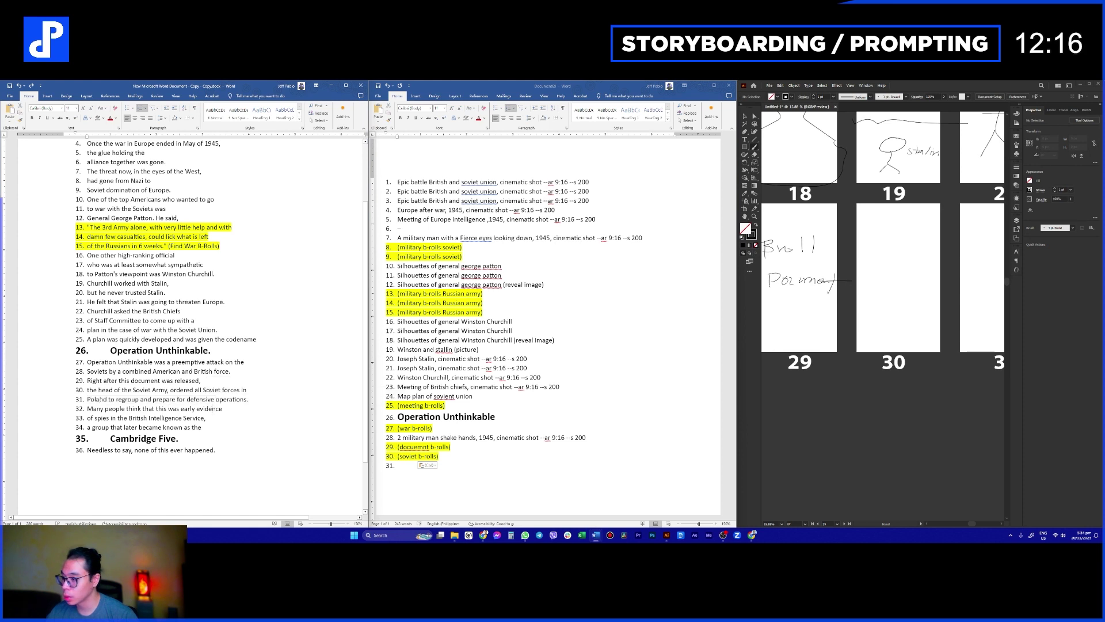
double_click(407, 465)
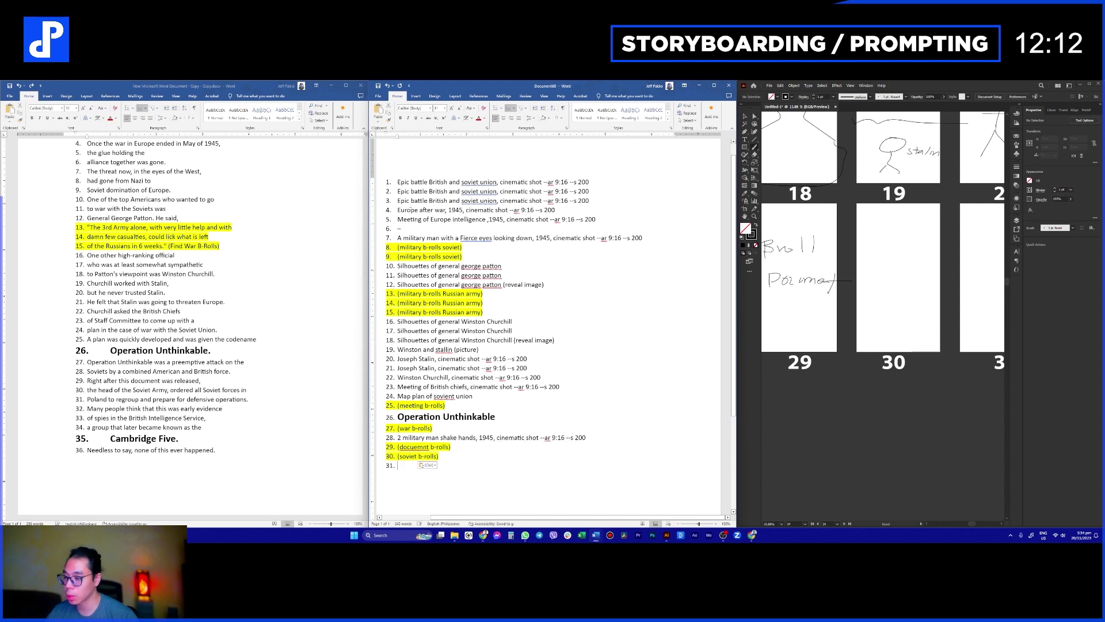
drag(398, 201, 597, 201)
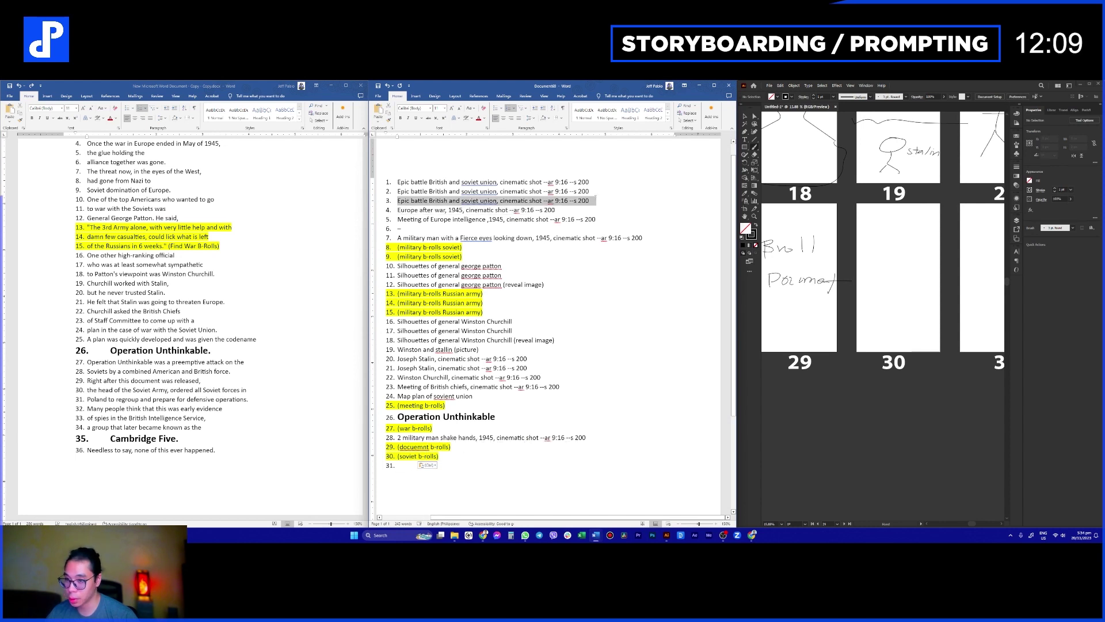
key(ctrl+c)
click(429, 467)
key(ctrl+v)
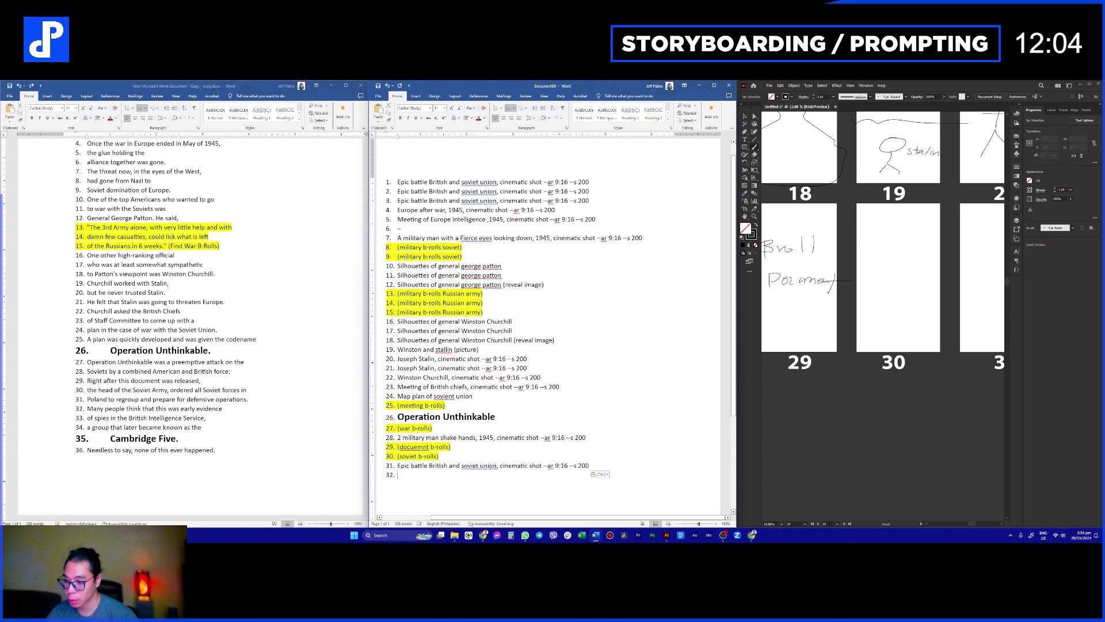
Step: Replace "battle British and soviet union" in item 31 with "of defensive operation 1945"
drag(496, 466, 415, 467)
key(BackSpace)
key(BackSpace)
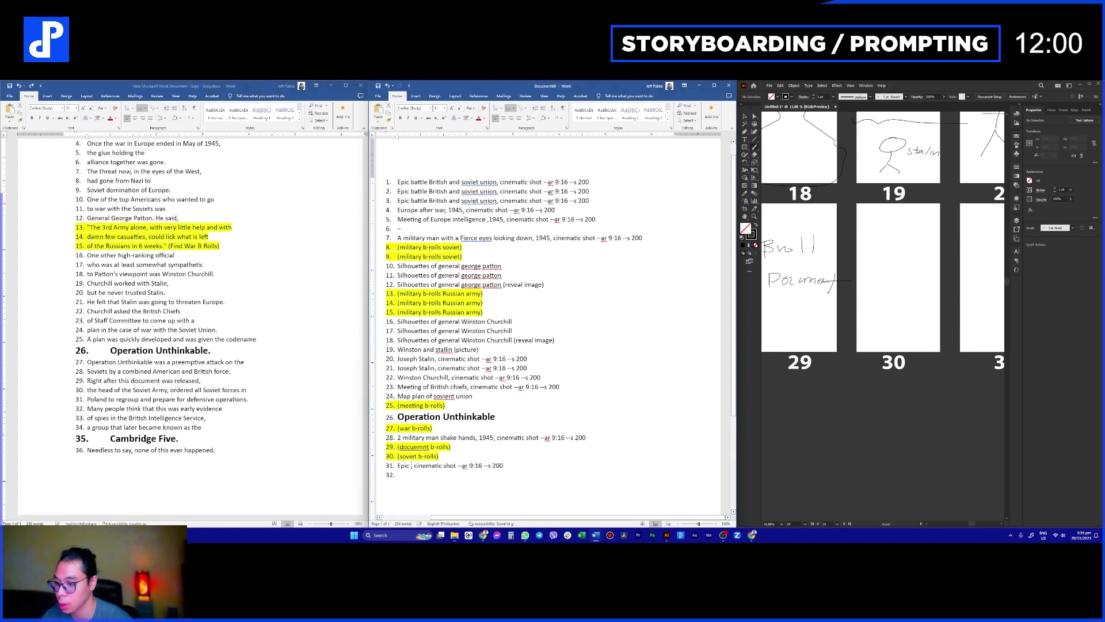
text(o)
key(BackSpace)
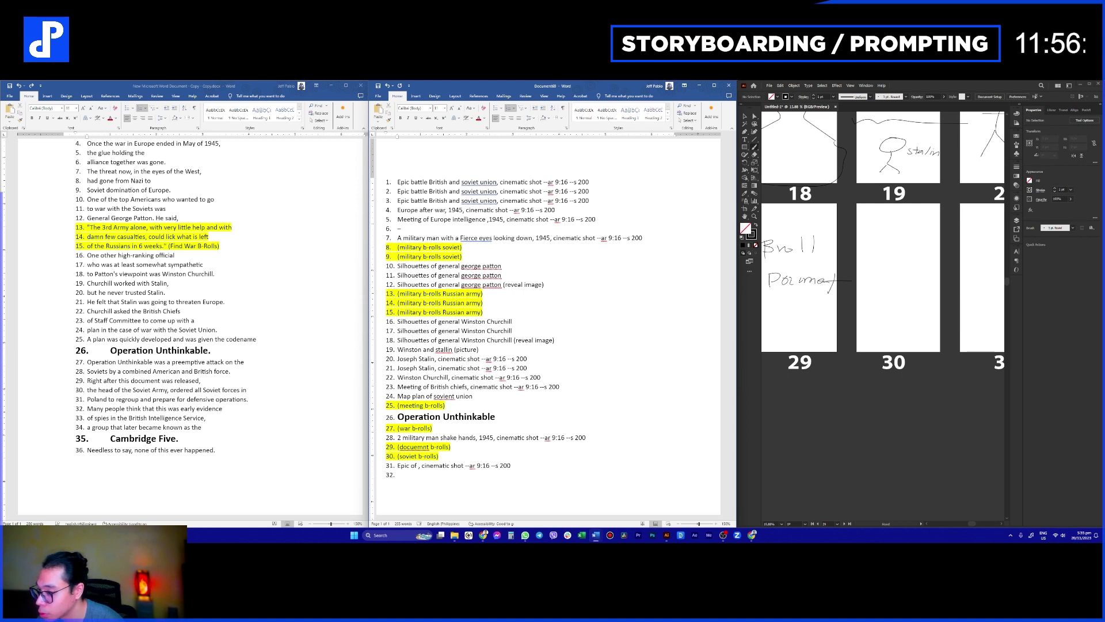
text(defensiv)
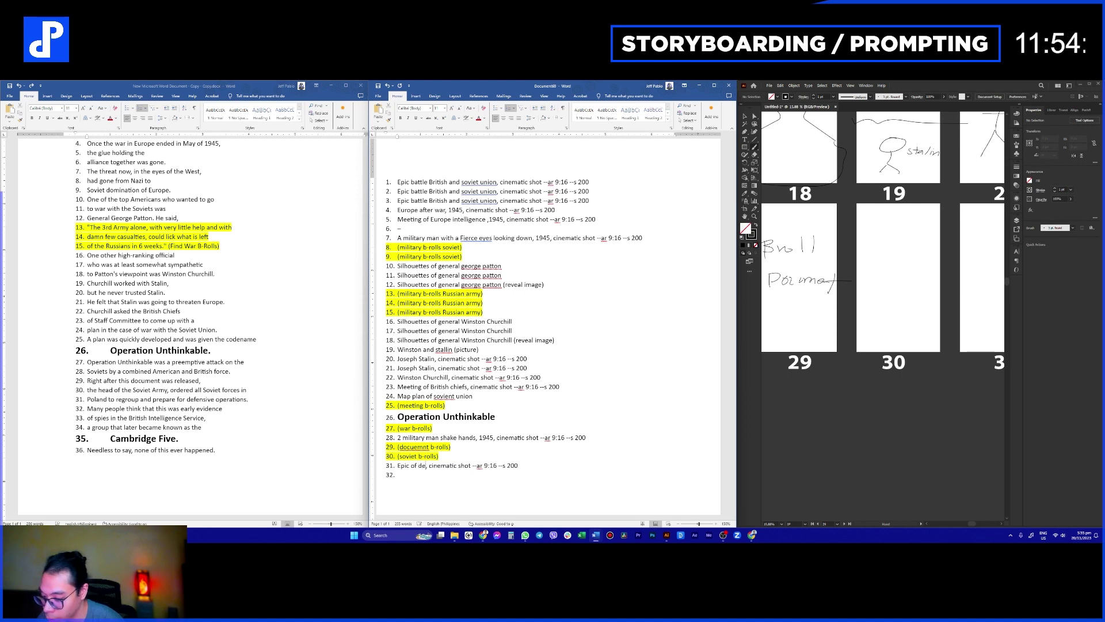
text(e operatio)
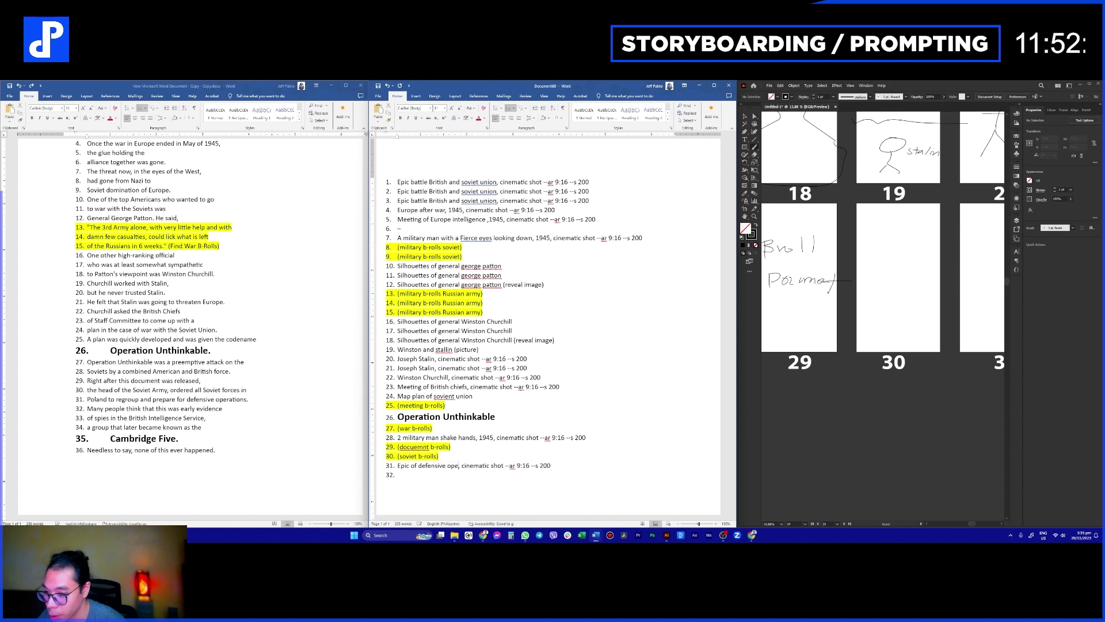
text(n 1945)
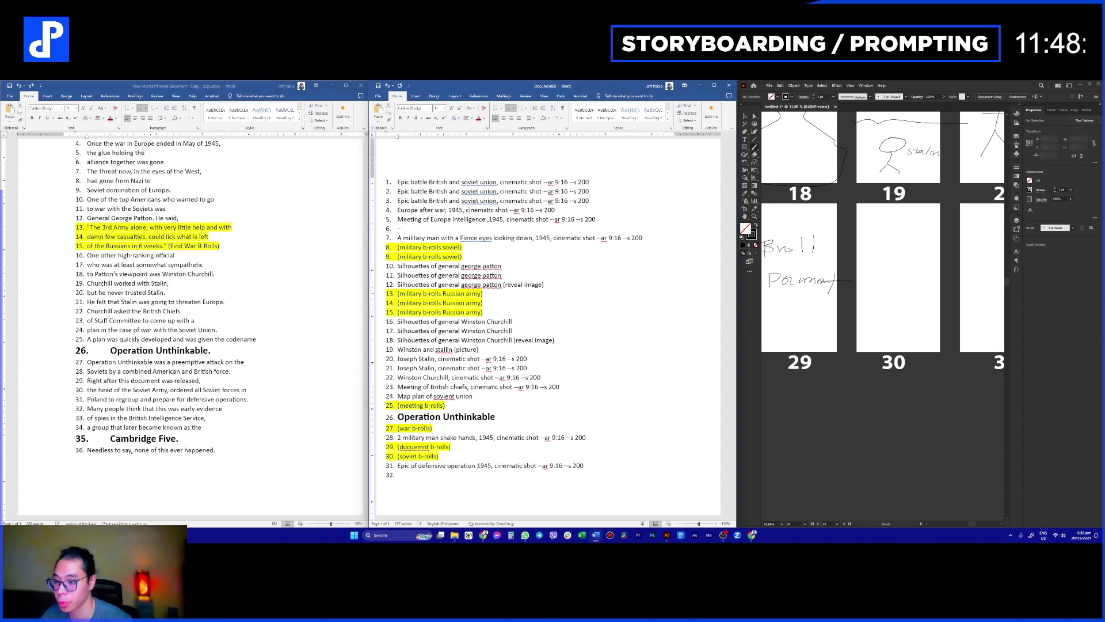
Step: Insert "1945," copied from item 28 before "cinematic shot" in the item 1 prompt
double_click(486, 438)
key(ctrl+c)
click(500, 181)
key(ctrl+v)
text(,)
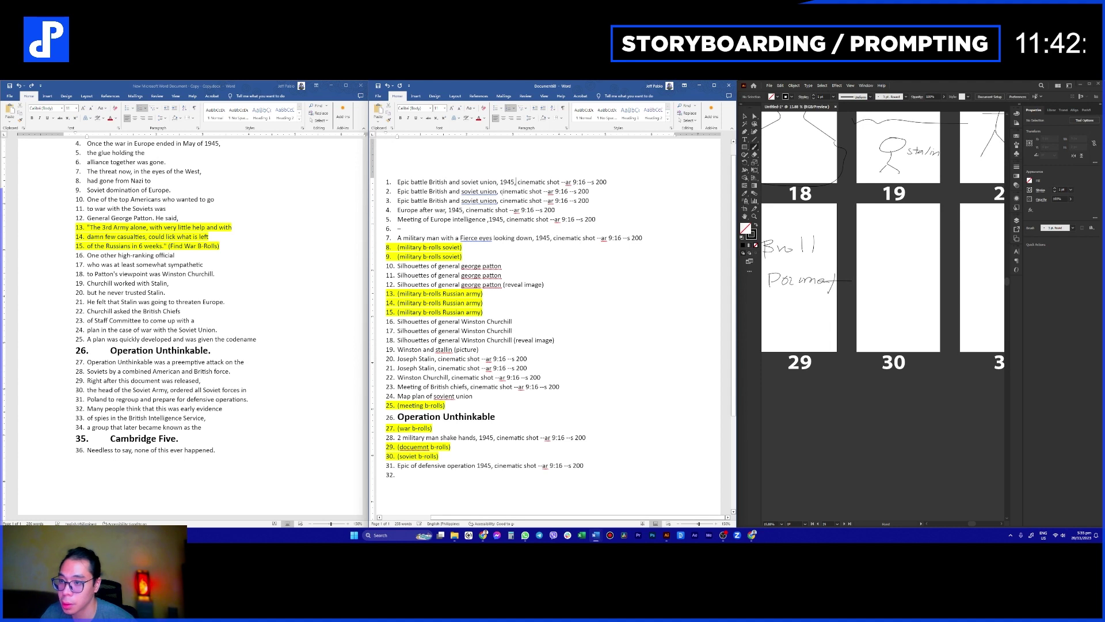
Step: Copy "1945," from item 1 into the same place in the item 2 and item 3 prompts
drag(500, 182, 516, 182)
key(ctrl+c)
click(499, 191)
key(ctrl+v)
click(500, 200)
key(ctrl+v)
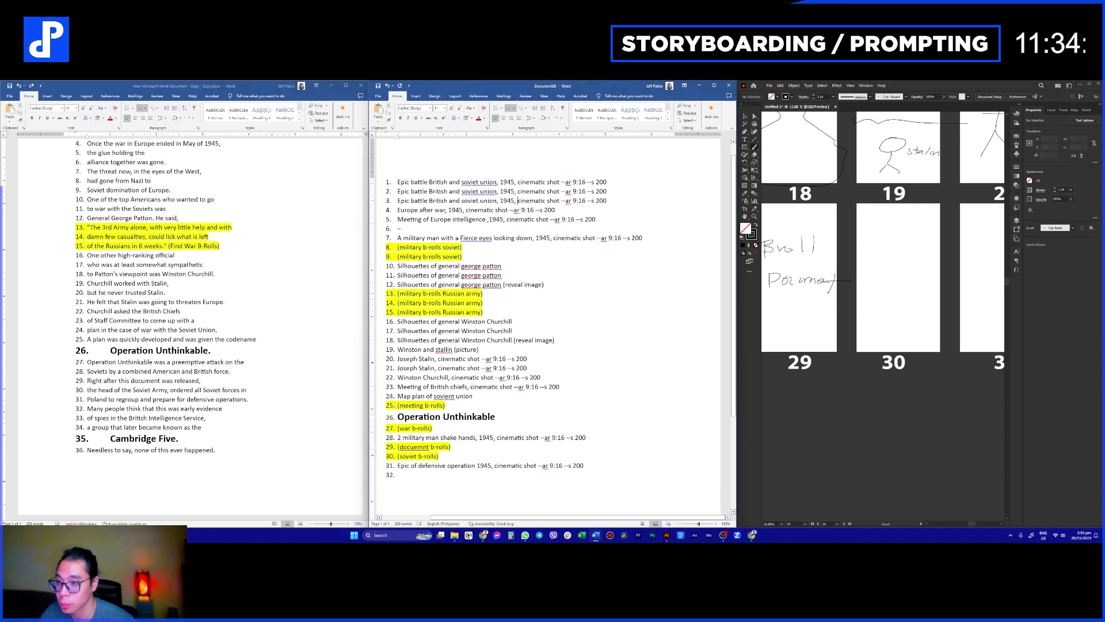
click(485, 474)
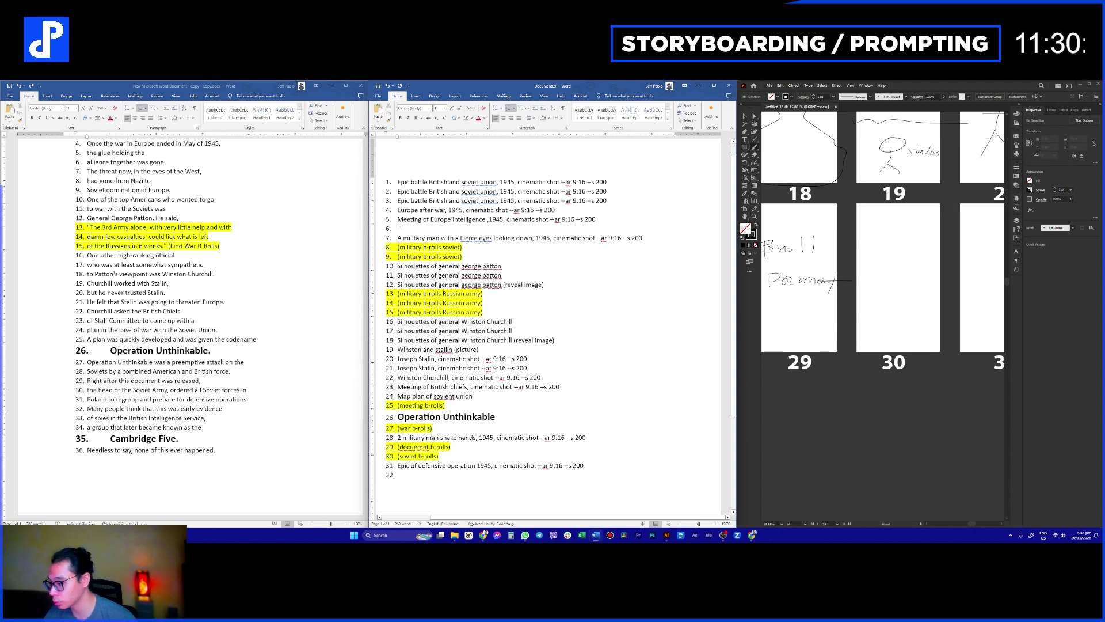
Step: In Illustrator, handwrite "Broll" with "sovient" below it in frame 30 using the brush
click(886, 292)
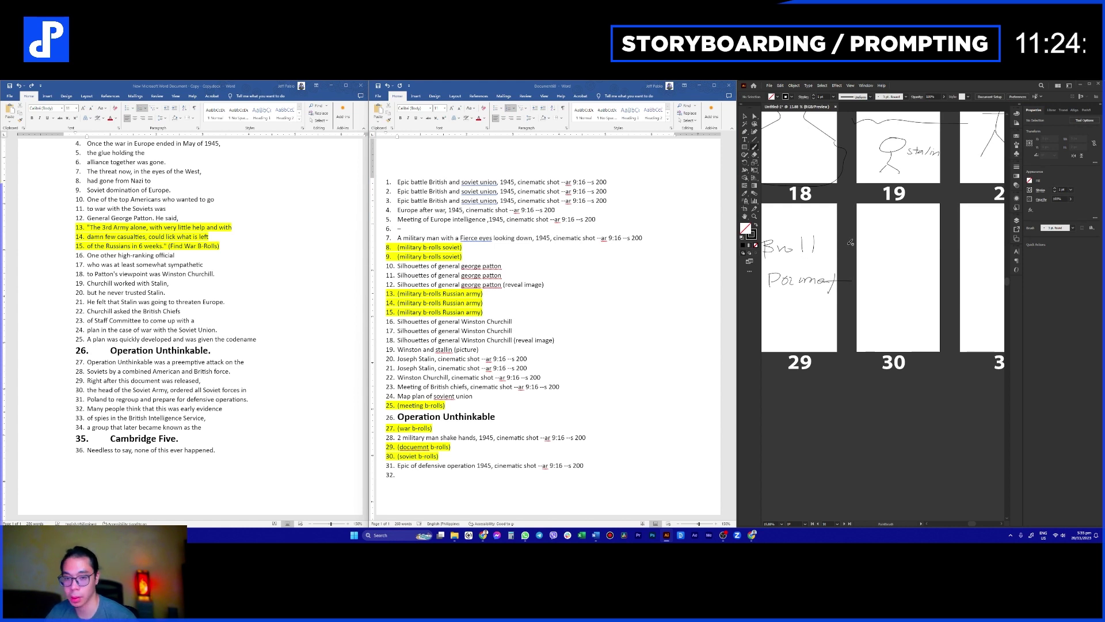
key(v)
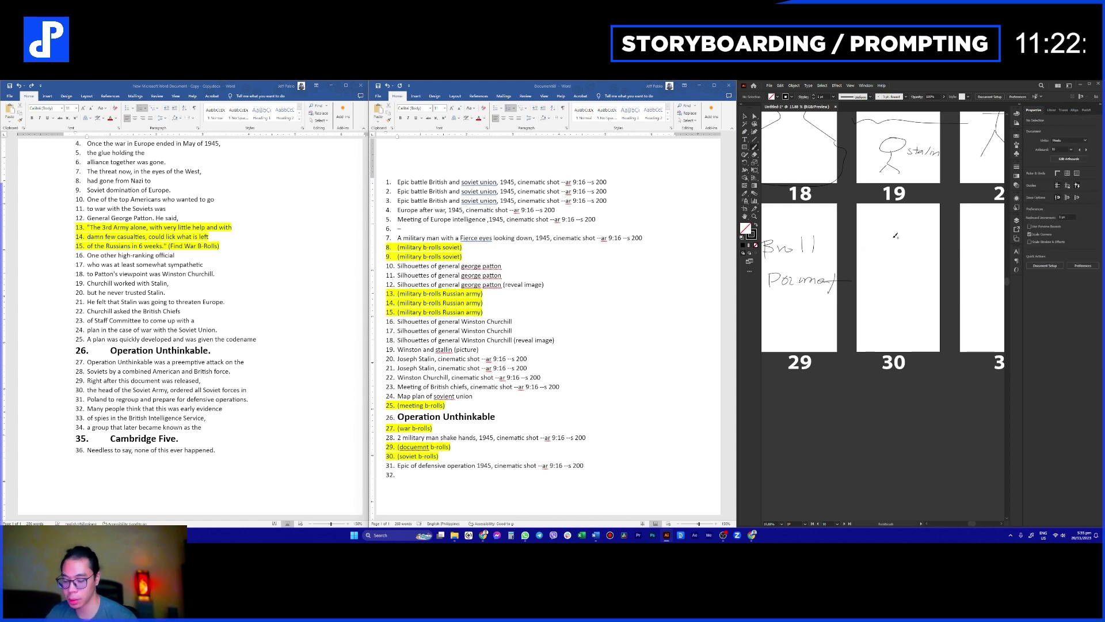
key(b)
mouse_move(863, 257)
mouse_down()
mouse_move(870, 242)
mouse_move(902, 250)
mouse_up()
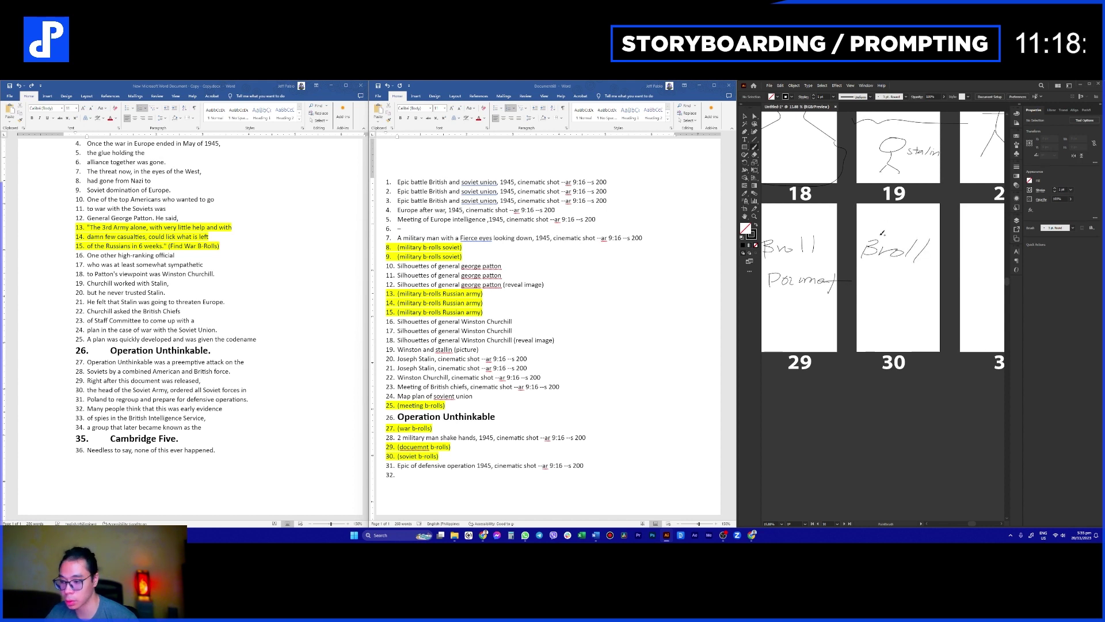
drag(883, 292, 935, 287)
scroll(936, 287, right, 3)
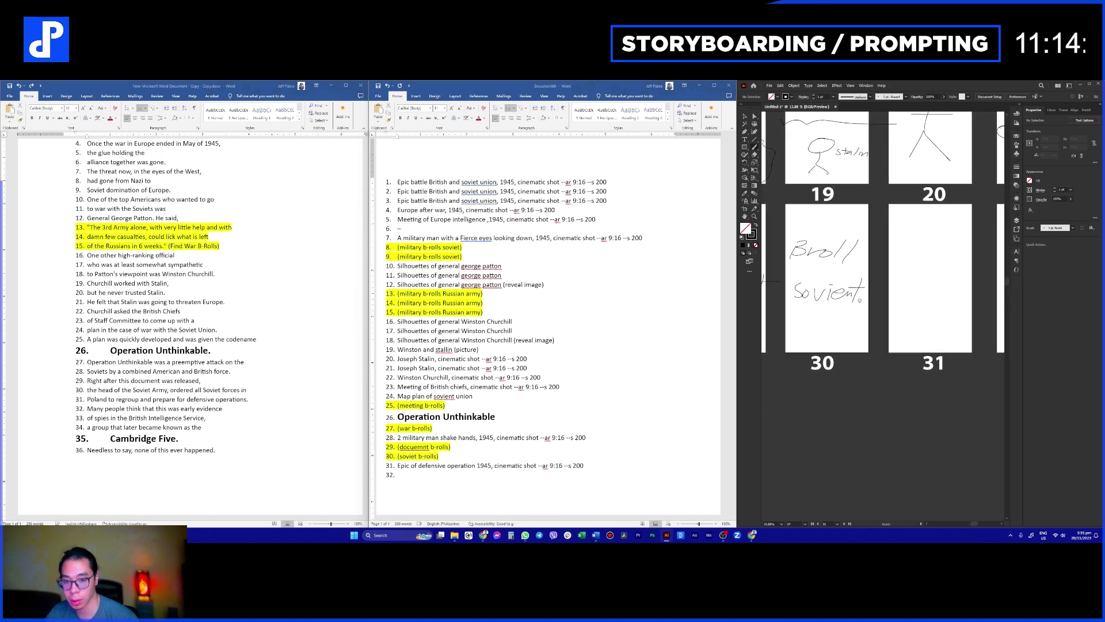
scroll(836, 297, left, 2)
Step: Undo the stray stroke and the letters after "sovi" in frame 30, and redraw the word's ending
drag(825, 307, 828, 305)
key(ctrl+z)
scroll(834, 305, down, 1)
scroll(852, 308, right, 3)
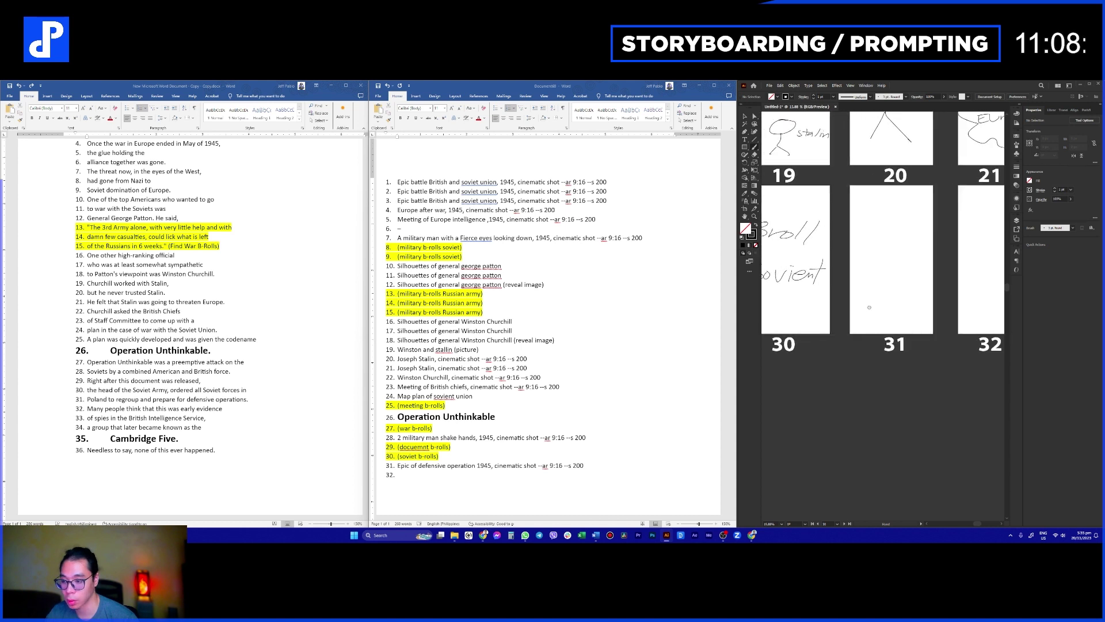
scroll(863, 306, left, 2)
key(ctrl+z)
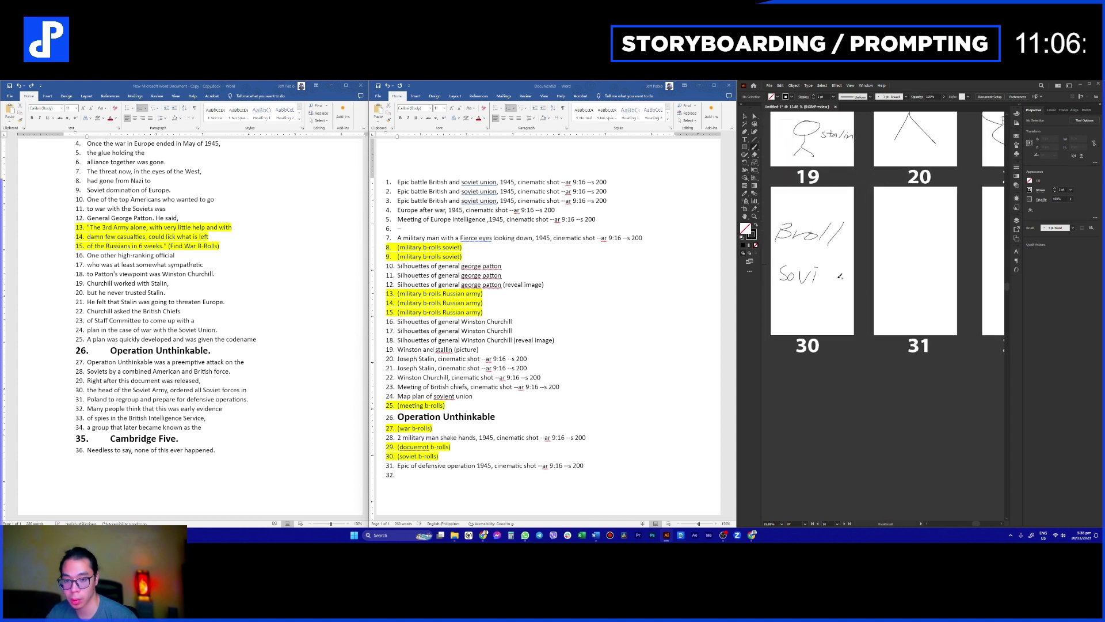
drag(834, 263, 827, 284)
drag(822, 280, 842, 271)
Step: Sketch three stick figures holding guns on uneven ground in frame 31
drag(912, 309, 843, 298)
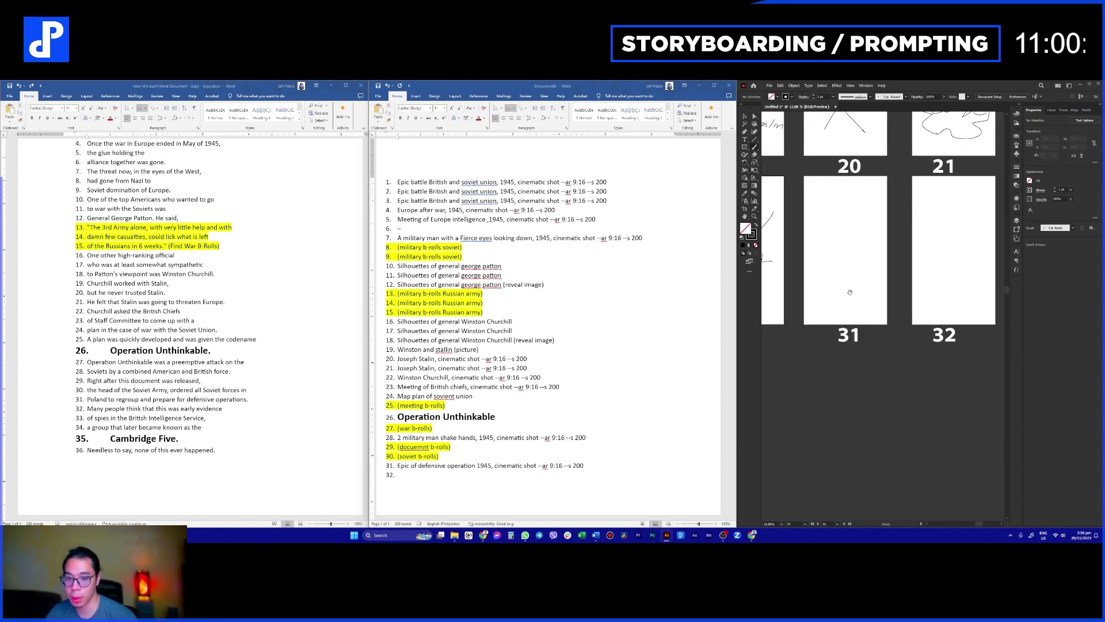
mouse_move(833, 227)
mouse_down()
mouse_move(833, 272)
mouse_move(862, 249)
mouse_up()
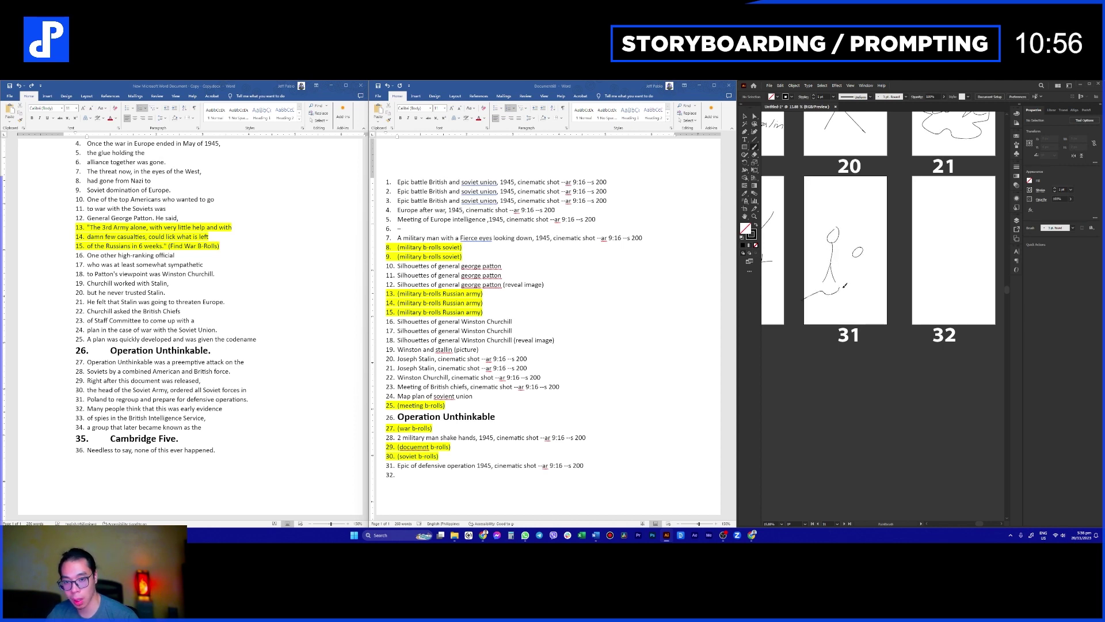
drag(845, 285, 890, 302)
drag(866, 262, 858, 288)
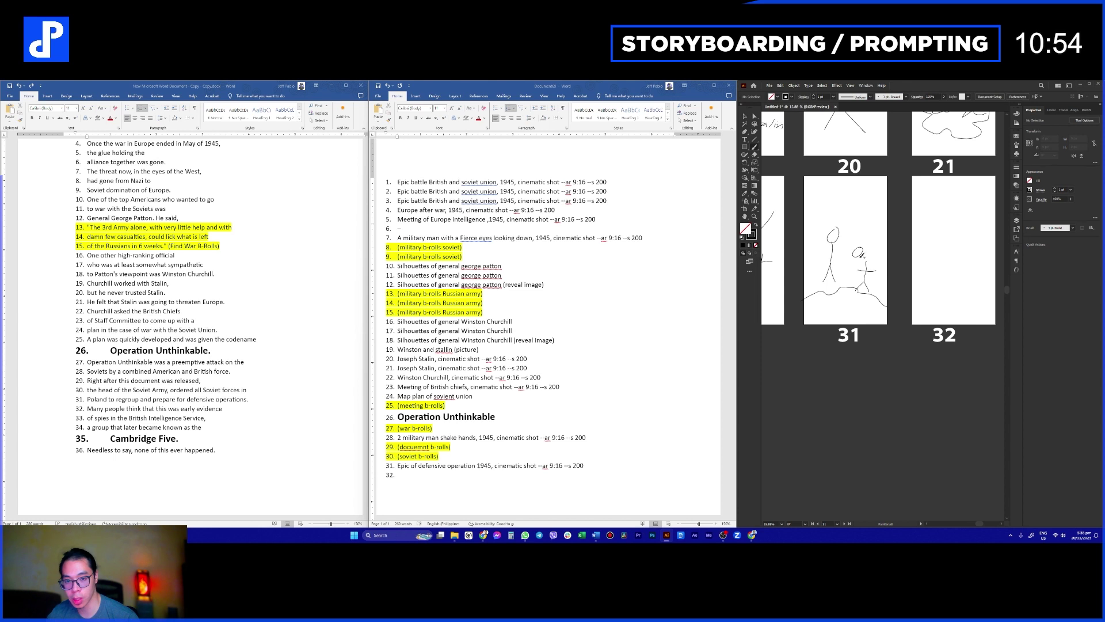
mouse_move(874, 251)
mouse_down()
mouse_move(853, 258)
mouse_move(845, 278)
mouse_move(857, 268)
mouse_move(840, 253)
mouse_move(888, 259)
mouse_move(873, 269)
mouse_move(868, 253)
mouse_move(823, 250)
mouse_up()
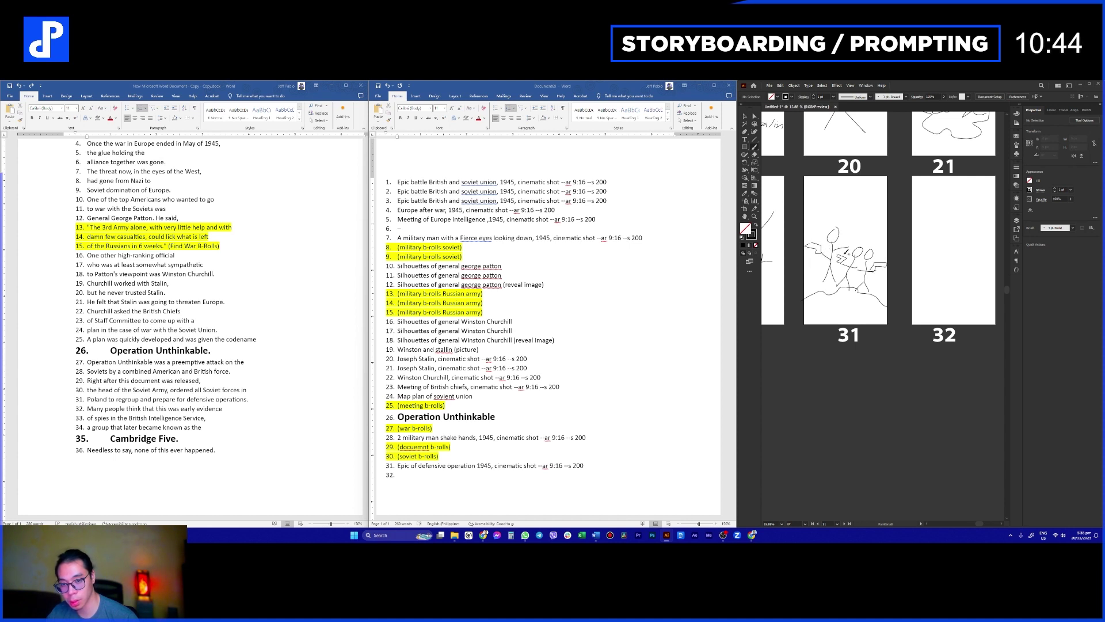
drag(896, 276, 868, 272)
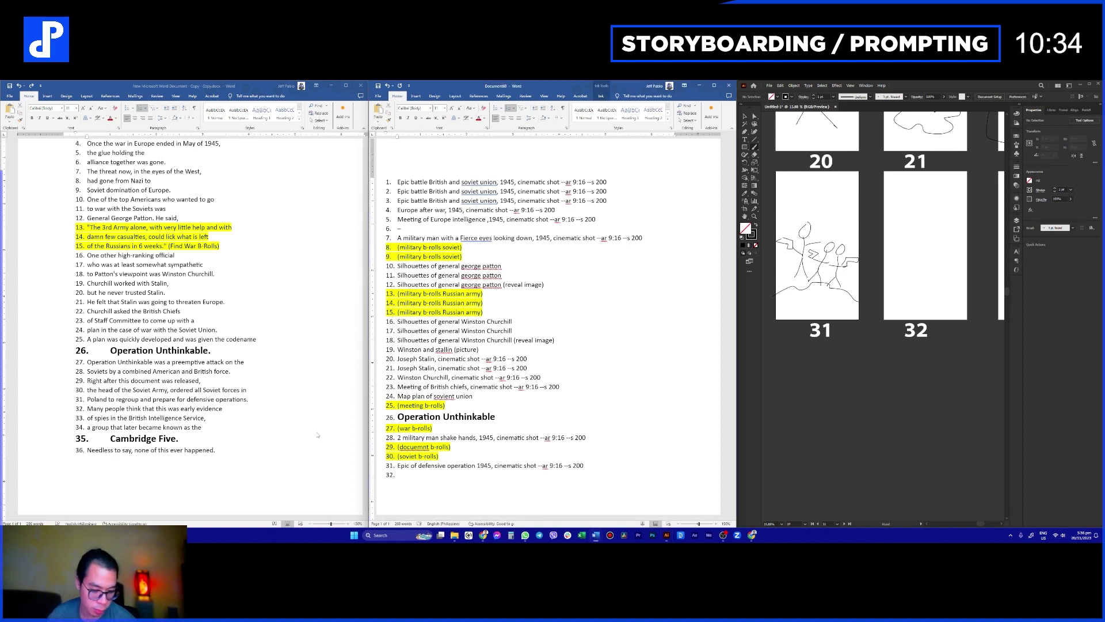
Step: Copy the highlighted document b-rolls note from item 29 into the empty item 32 of the prompt list
key(BackSpace)
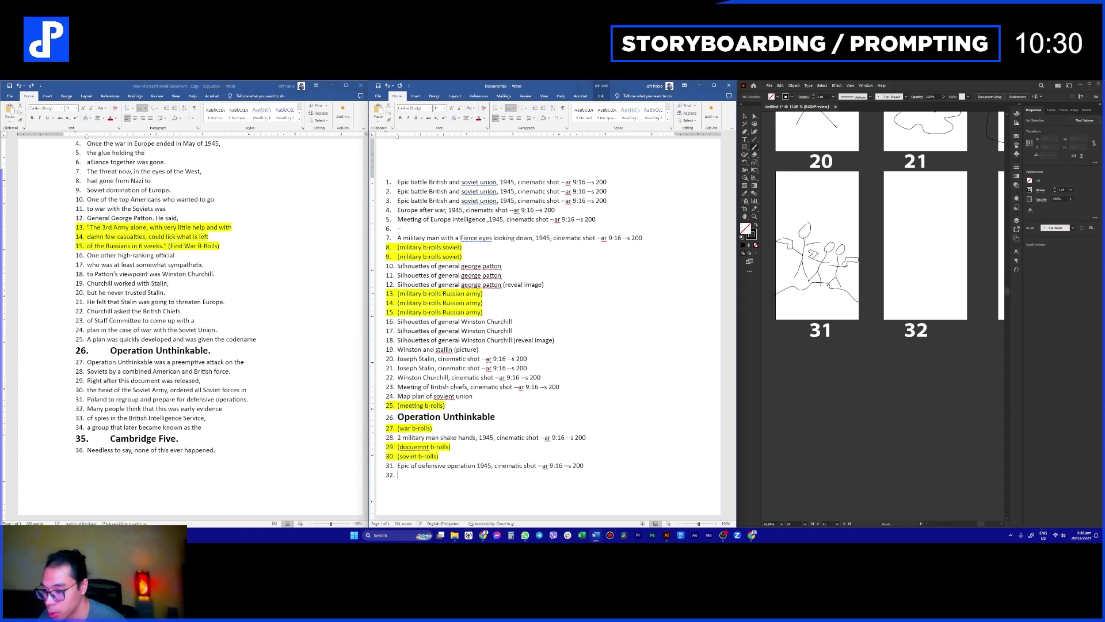
key(super+v)
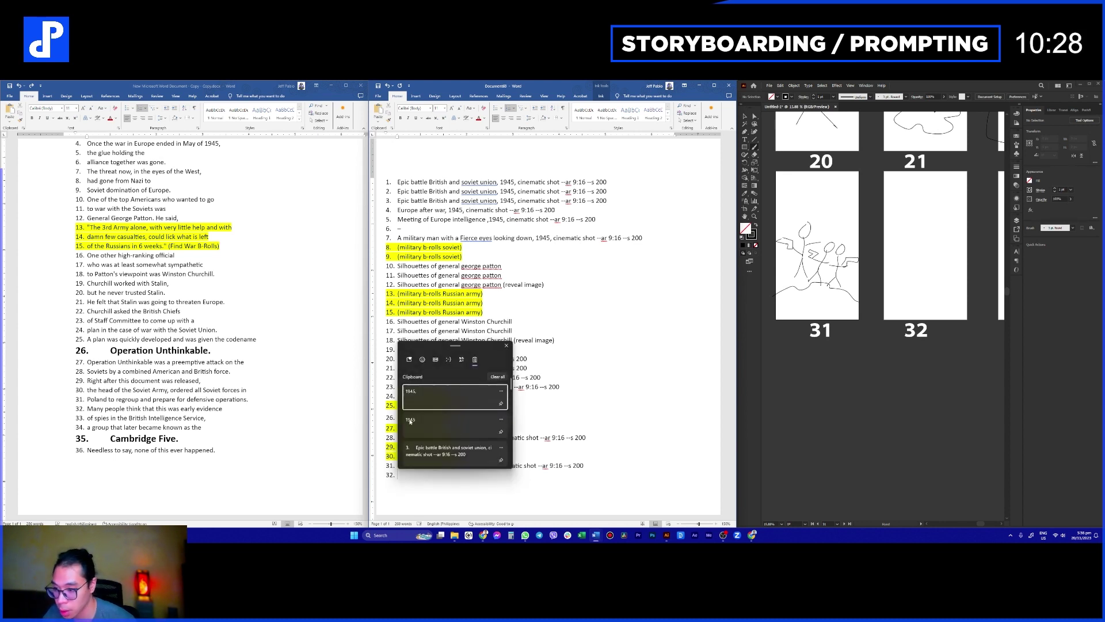
key(Escape)
drag(451, 451, 397, 447)
key(ctrl+c)
click(403, 474)
key(ctrl+v)
Step: Replace the first word of the item 32 note so it reads "(citizens 1945 b-rolls)"
double_click(410, 474)
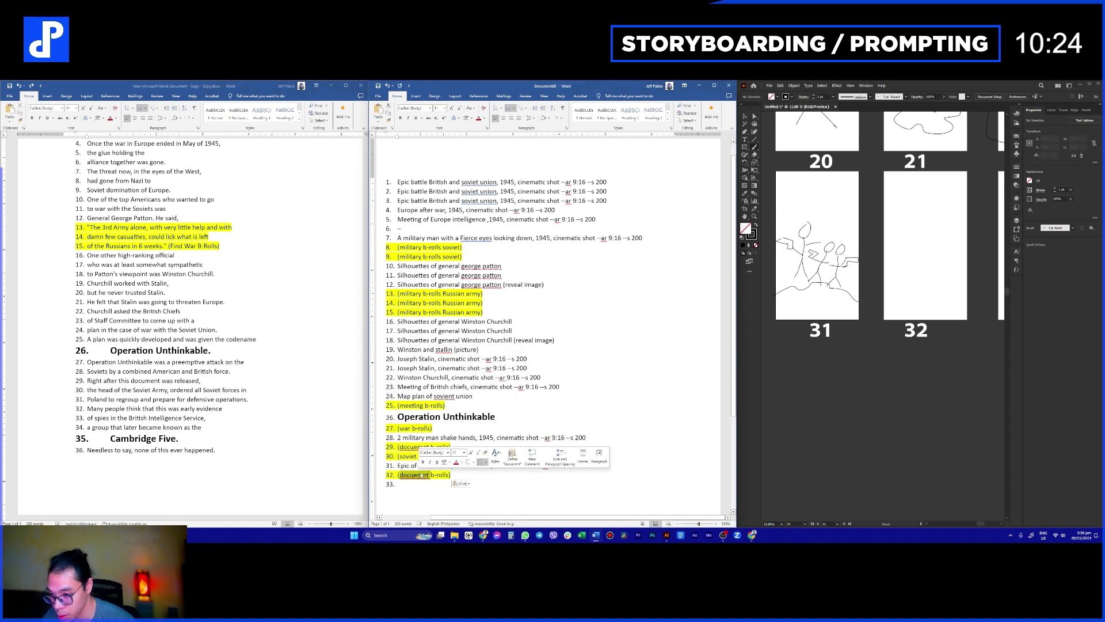
text(citizens)
key(BackSpace)
text(1945)
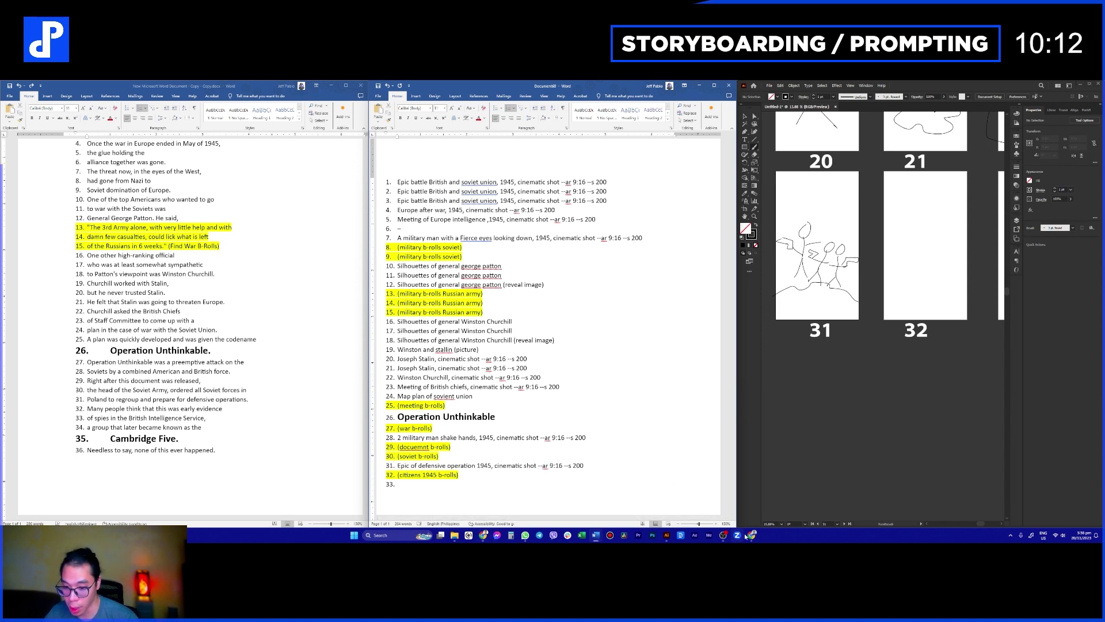
Step: Switch to Chrome and bring up the open YouTube results for Joseph Stalin
mouse_move(750, 538)
click(786, 510)
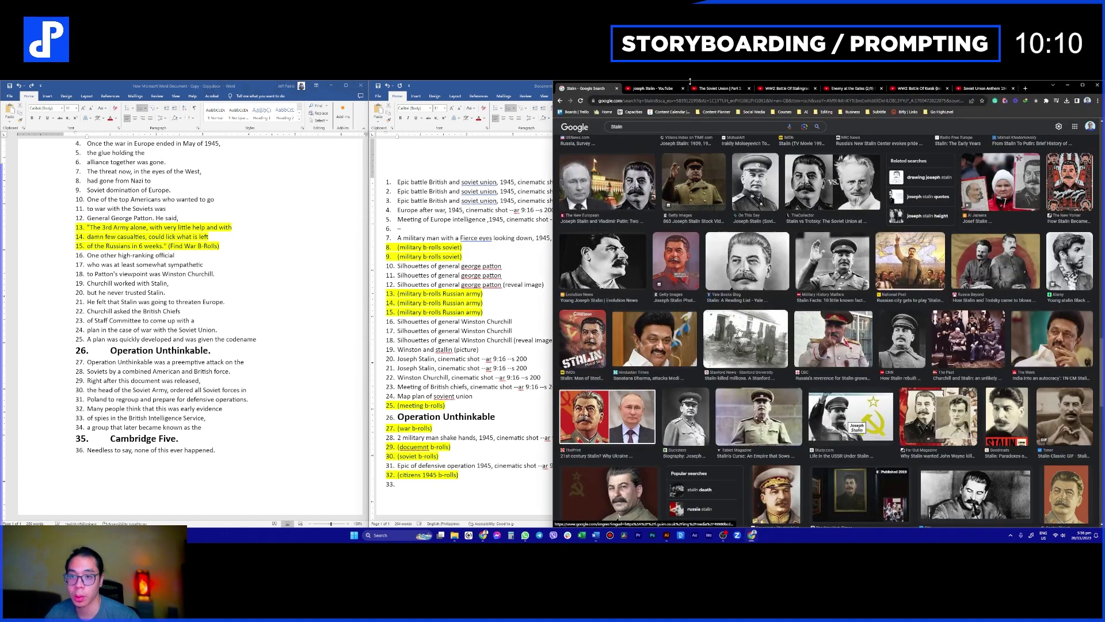
click(717, 88)
click(652, 88)
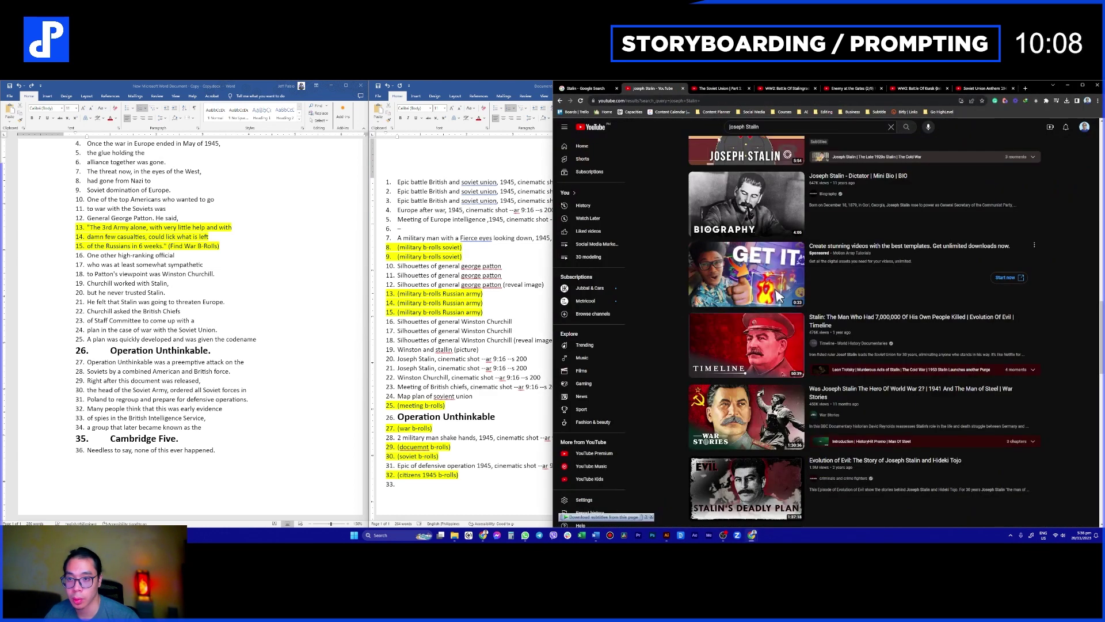
Step: Search YouTube for "1945 citizens" and look through the first results for b-roll footage
click(749, 126)
text(19)
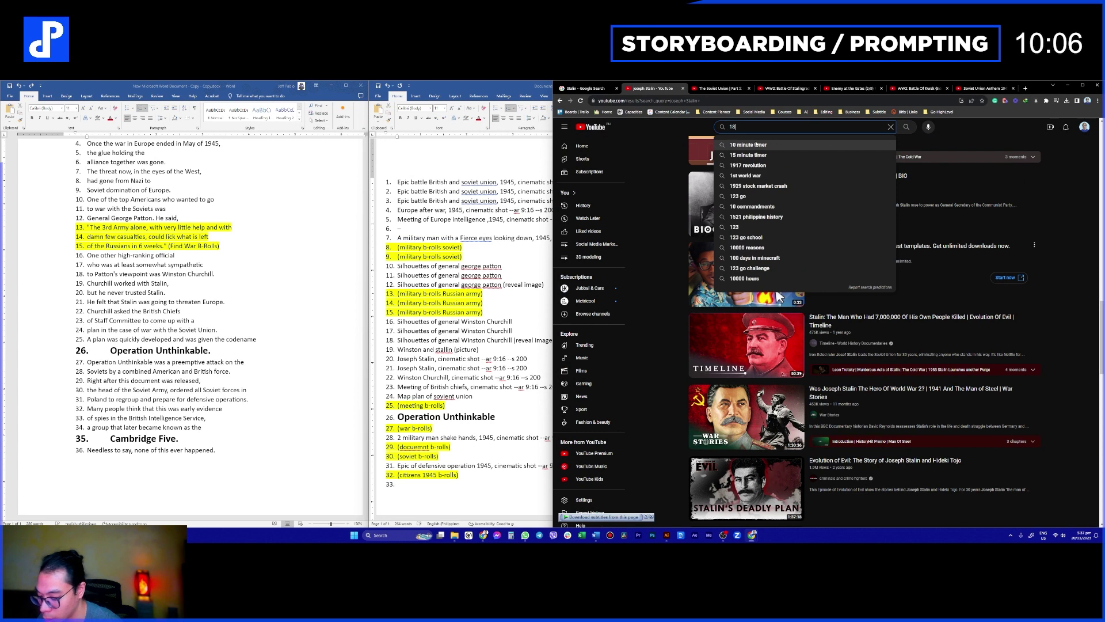
text(45)
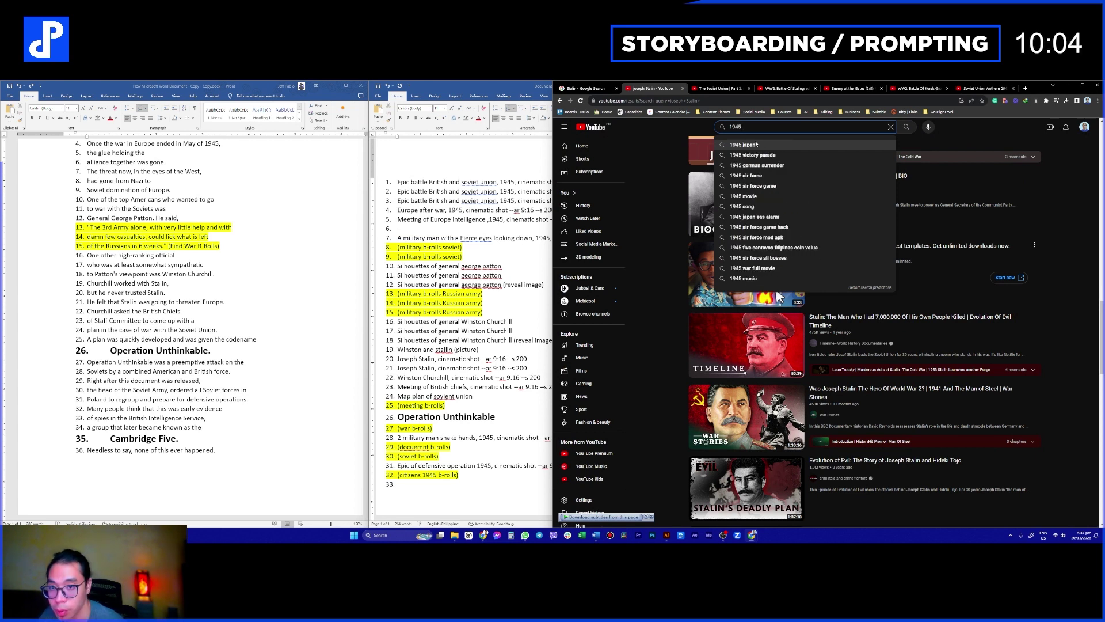
text( c)
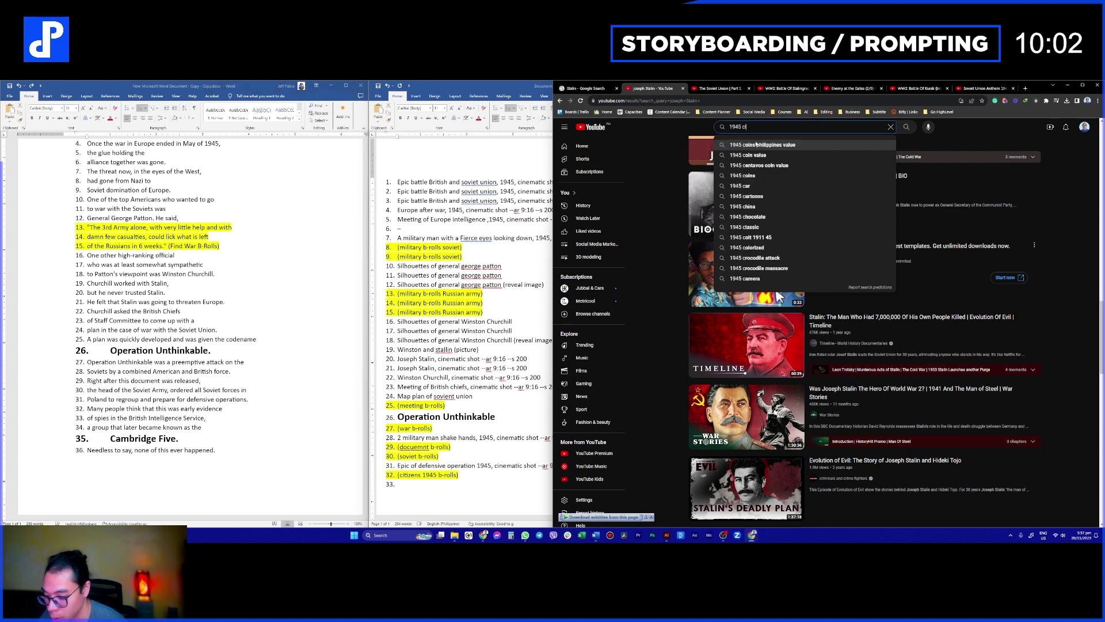
text(itizxens)
key(Return)
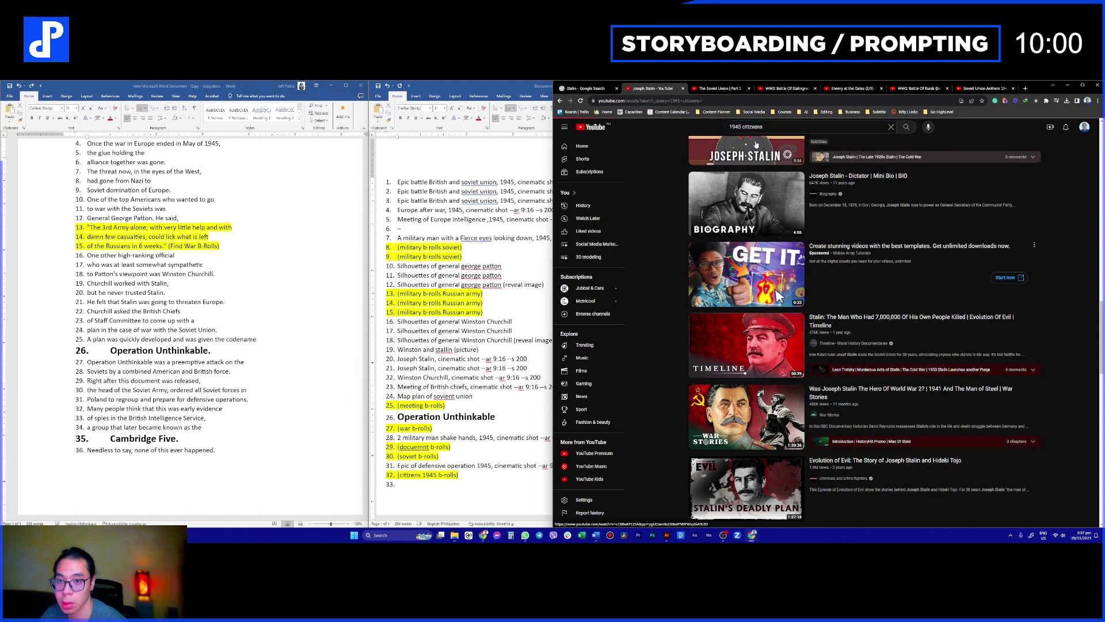
click(752, 127)
key(BackSpace)
key(Return)
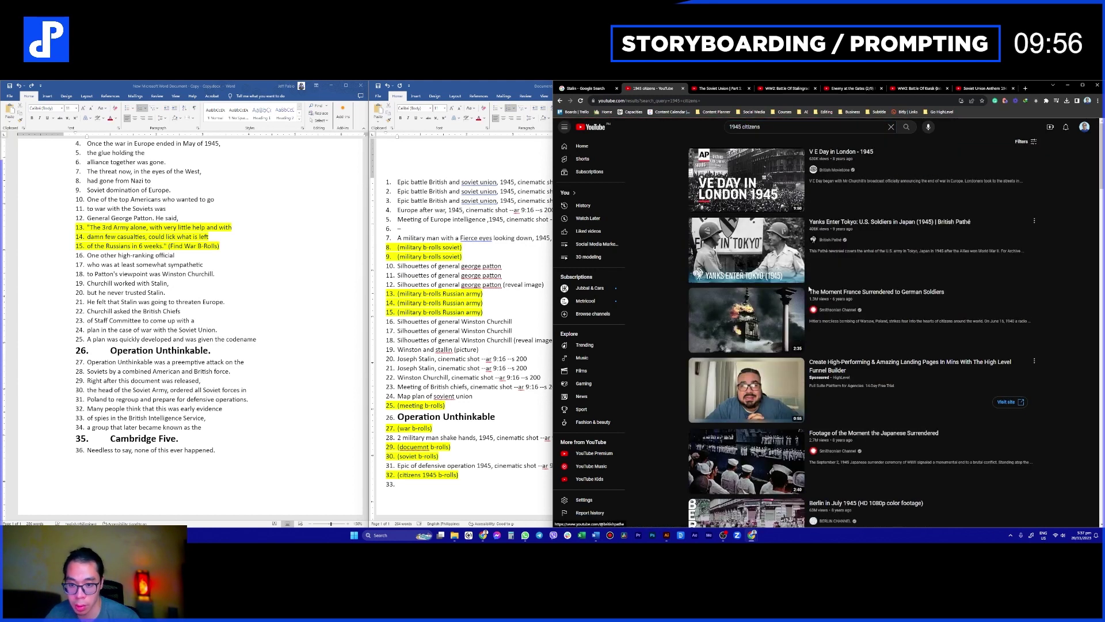
scroll(774, 383, down, 2)
mouse_move(774, 385)
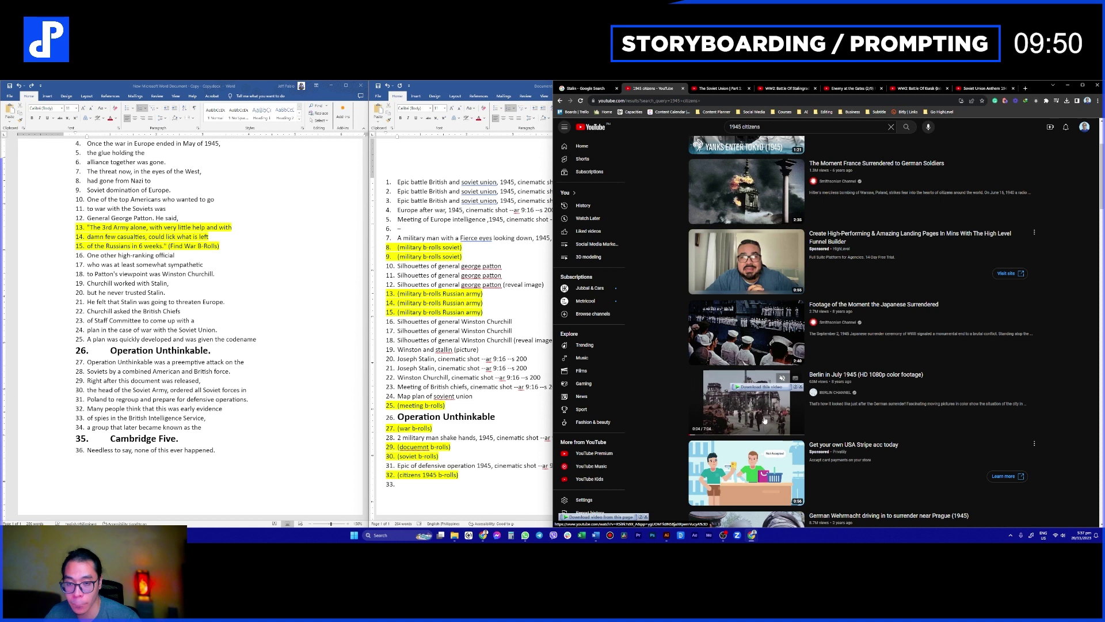
Step: Search Google for "berlin" in a new browser tab
click(1026, 89)
text(berlin)
key(Return)
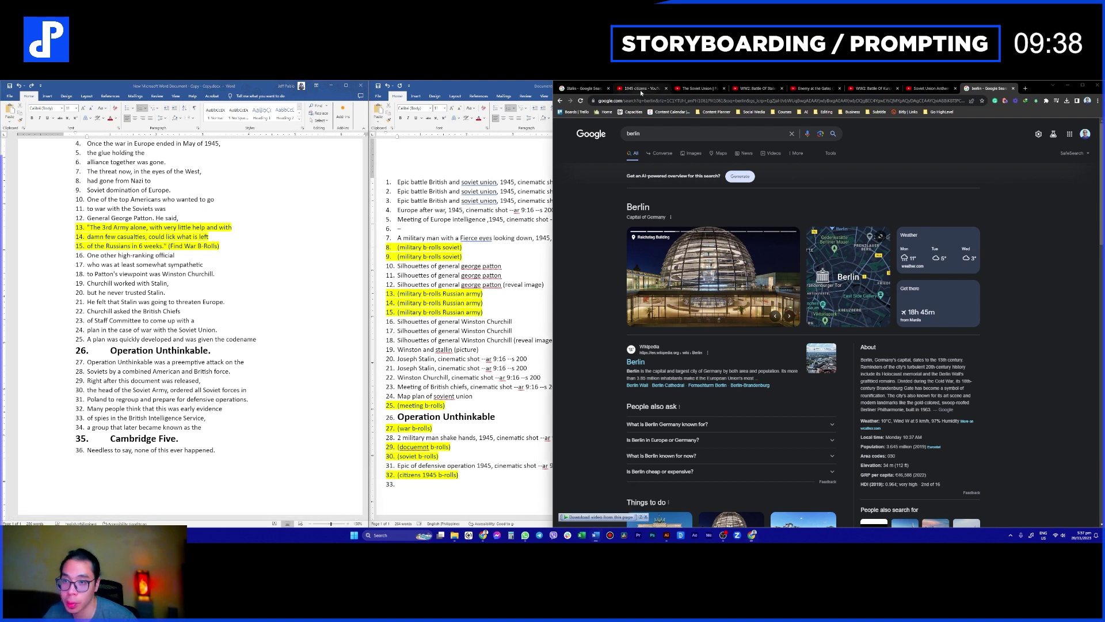
Step: Return to the YouTube results and refine the search to "1945 citizens british"
click(642, 88)
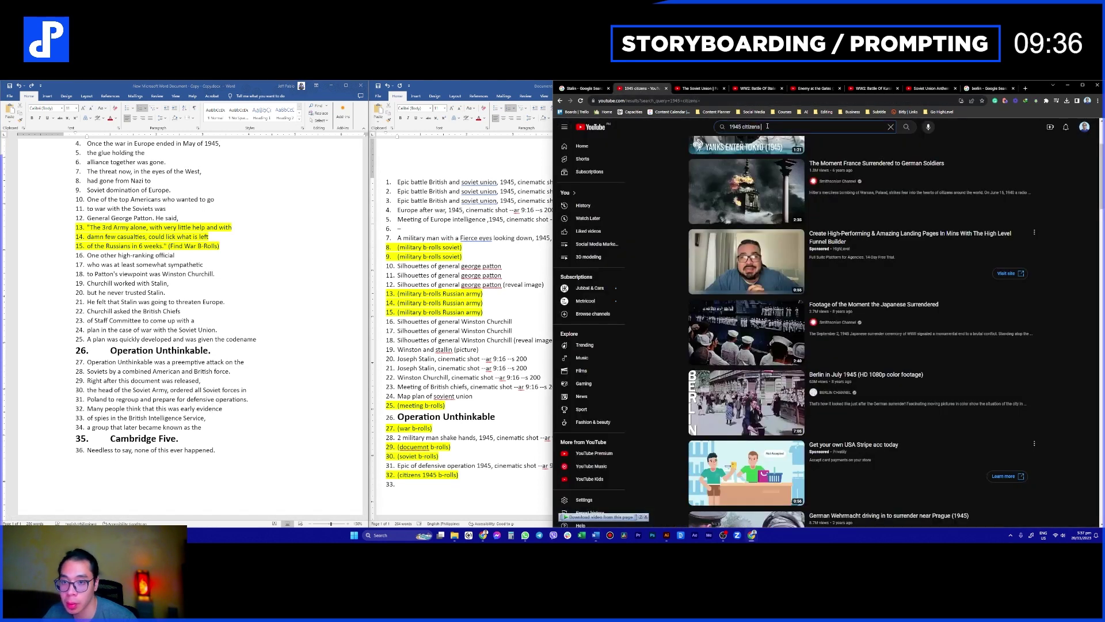
text(bristish)
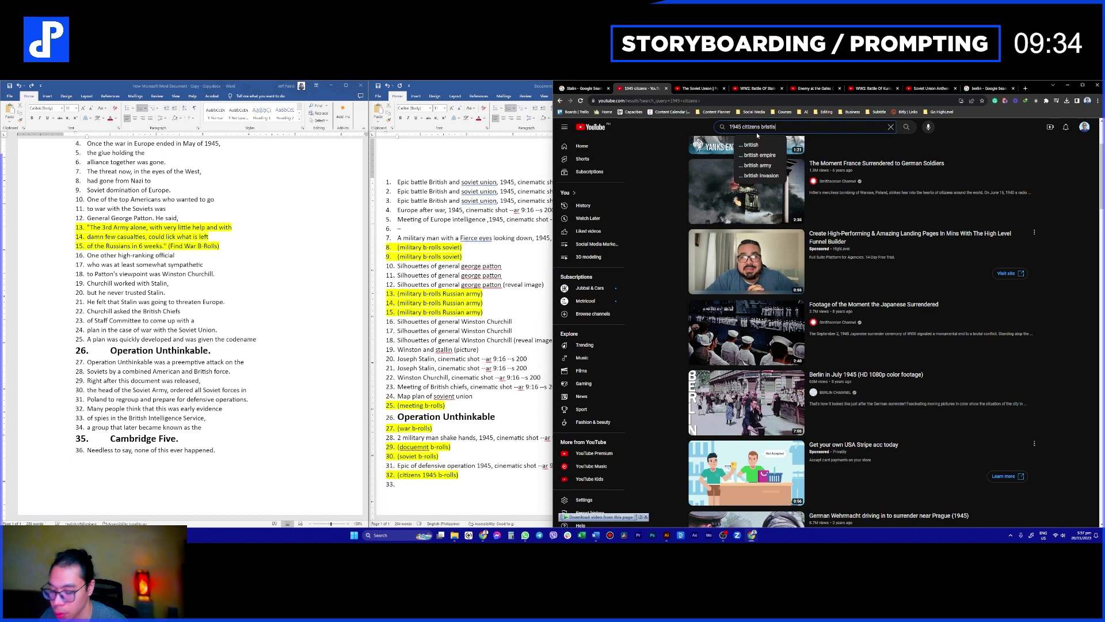
key(Return)
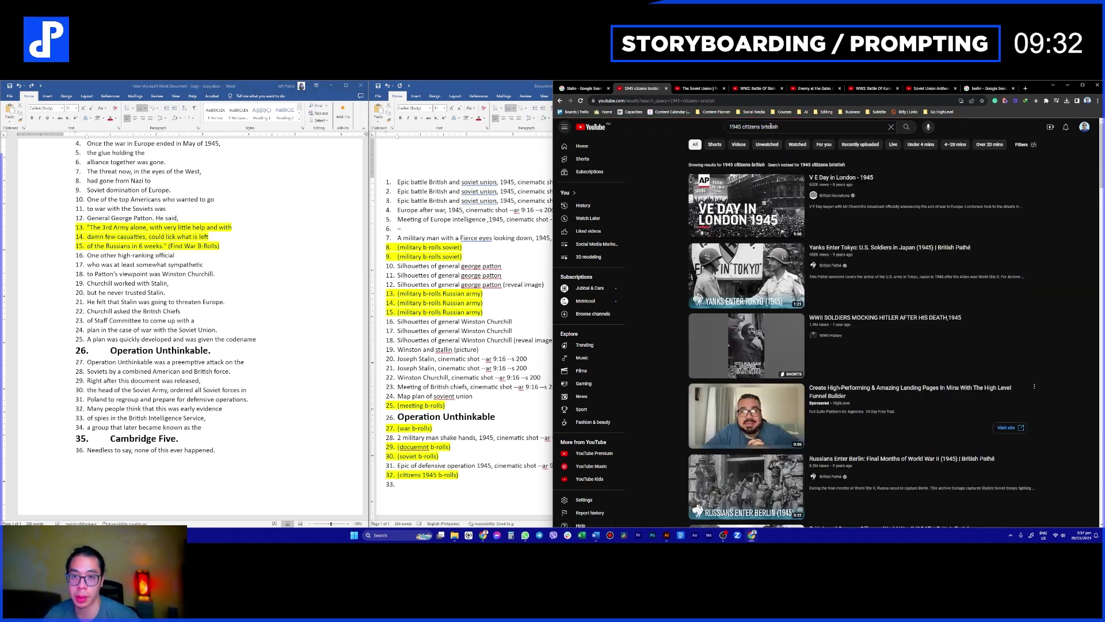
click(770, 126)
key(BackSpace)
key(Return)
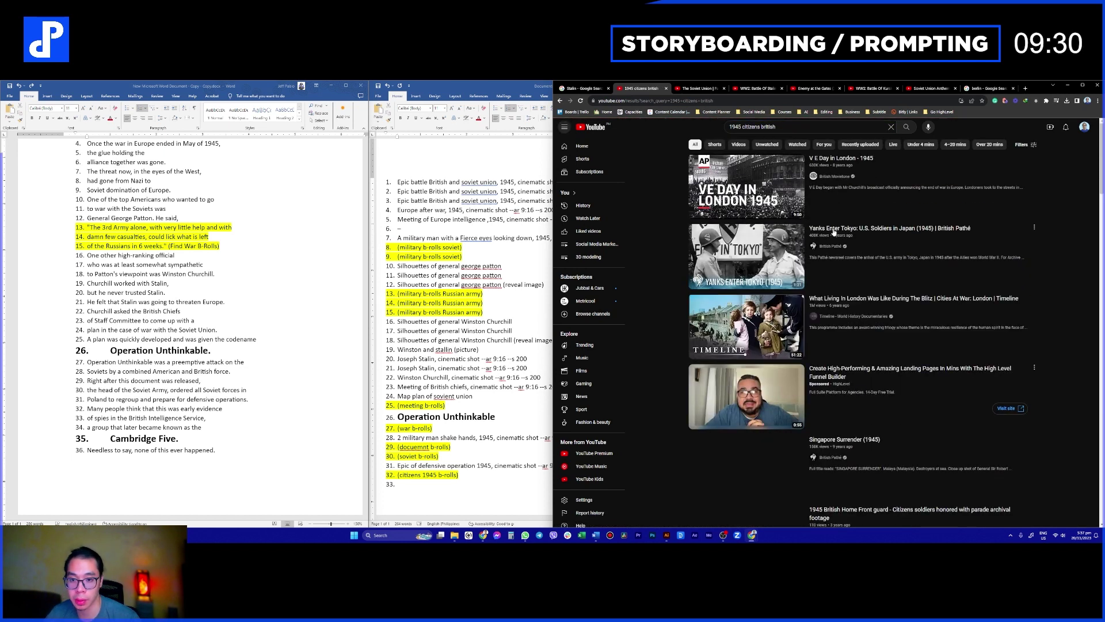
Step: Look through the YouTube results for 1945 footage of British citizens suited to the item 32 b-roll
scroll(749, 266, down, 1)
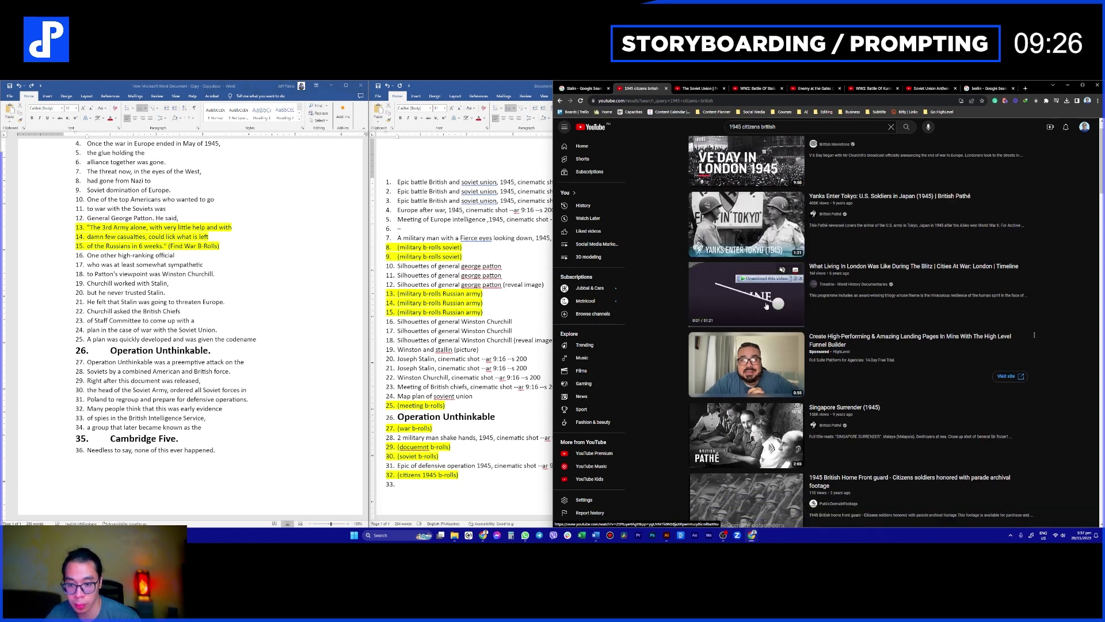
scroll(764, 306, down, 3)
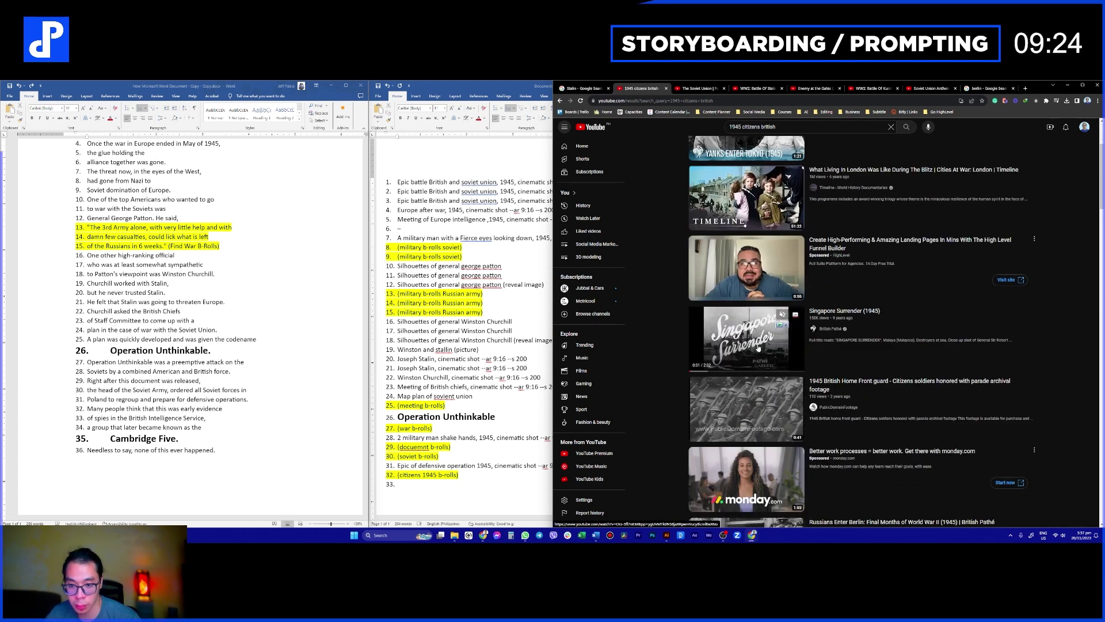
scroll(758, 348, down, 2)
scroll(758, 343, down, 4)
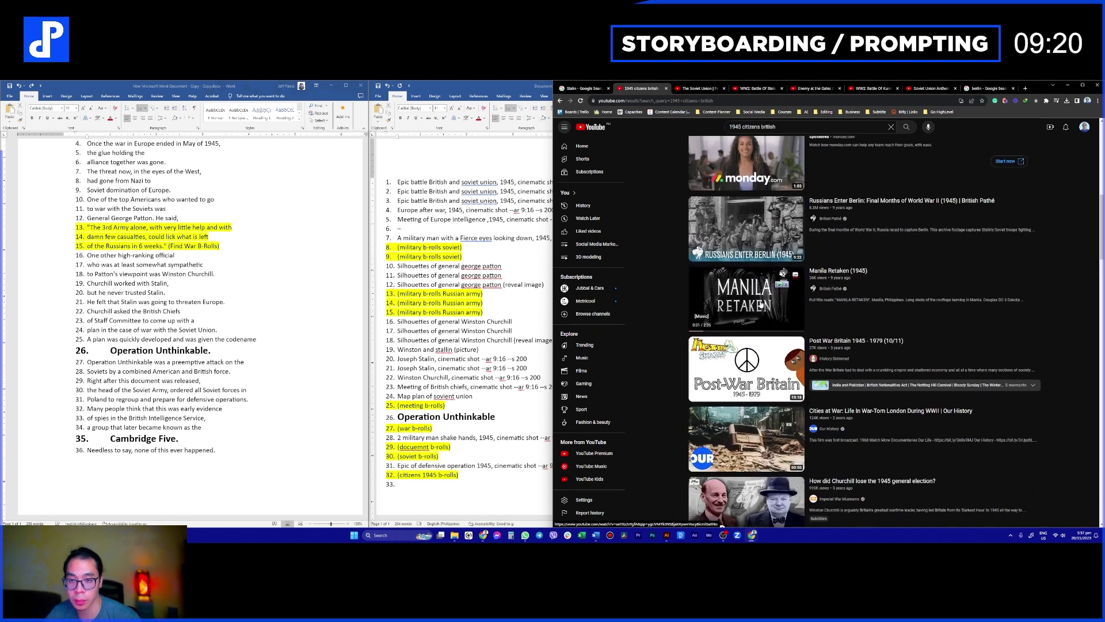
scroll(765, 322, down, 4)
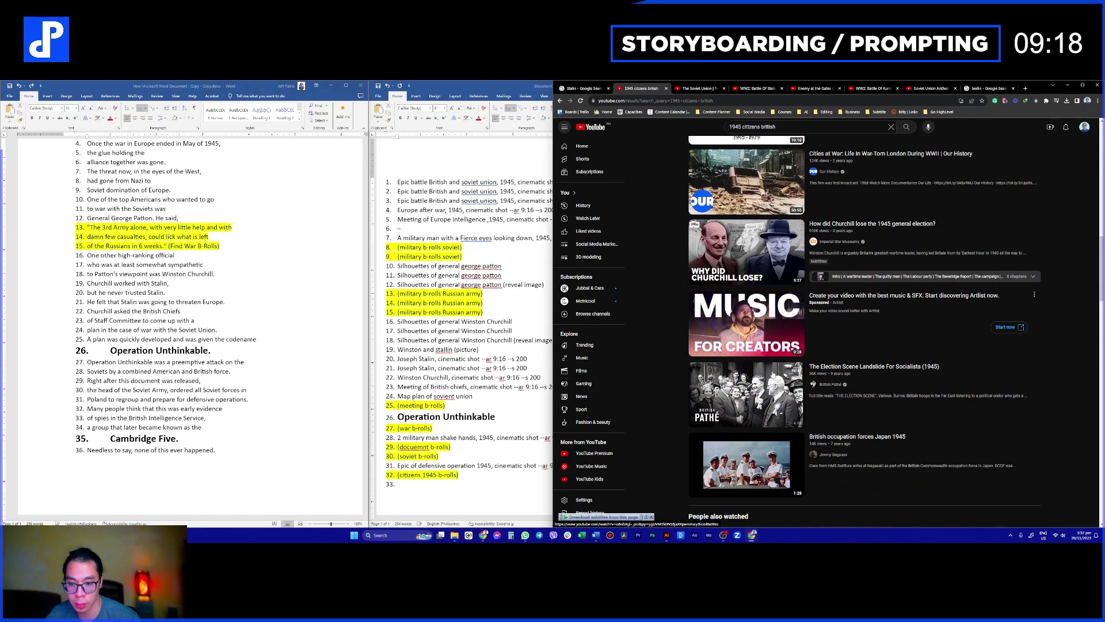
scroll(774, 351, down, 5)
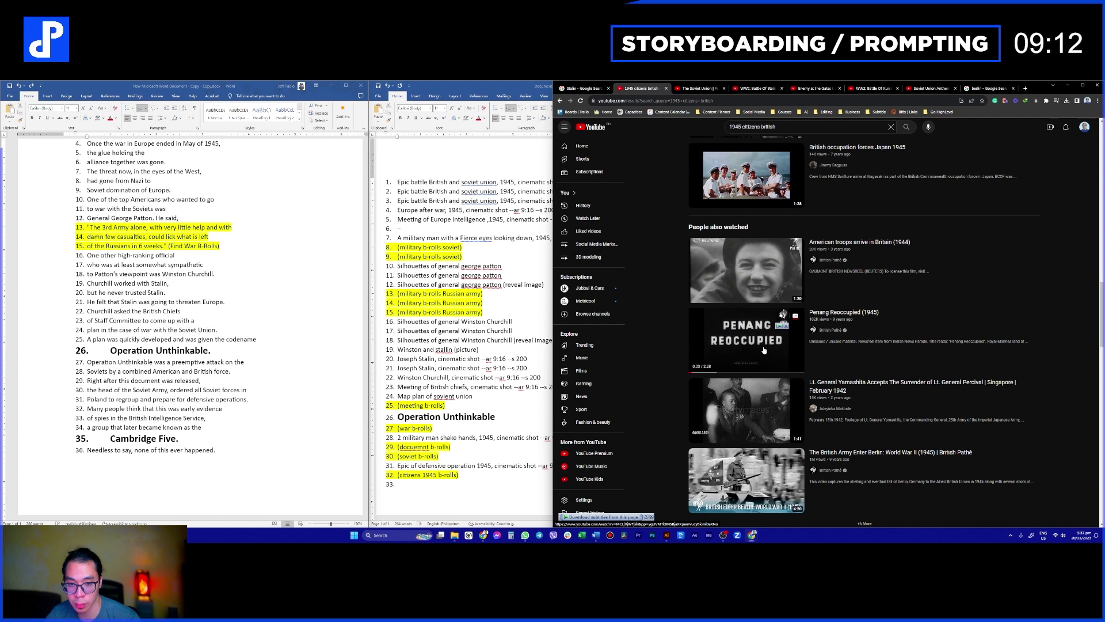
scroll(761, 350, down, 6)
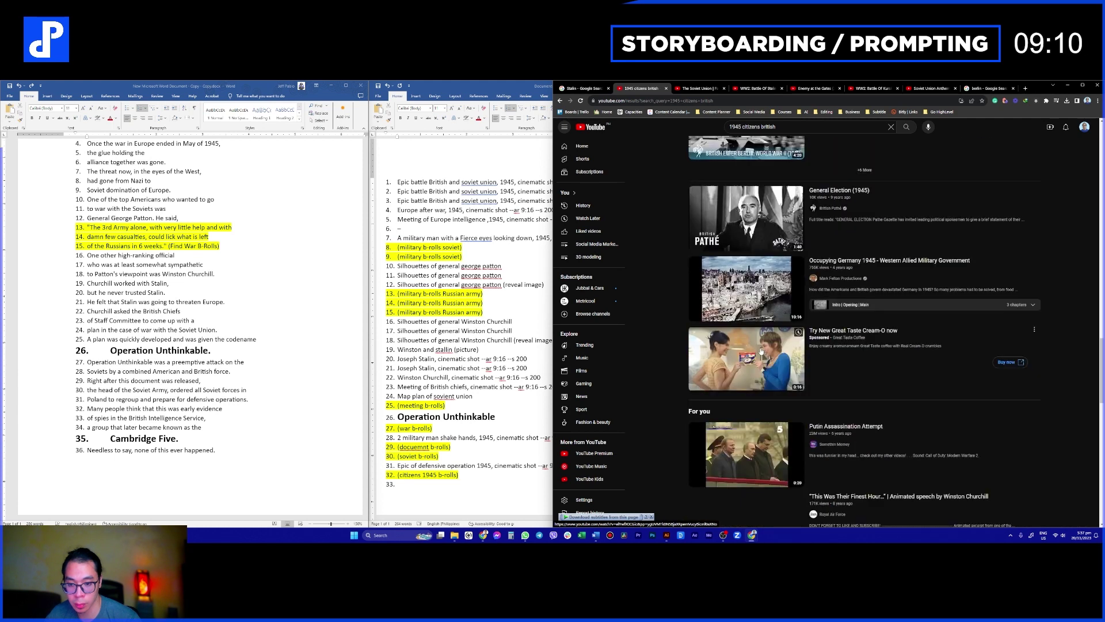
scroll(762, 349, down, 3)
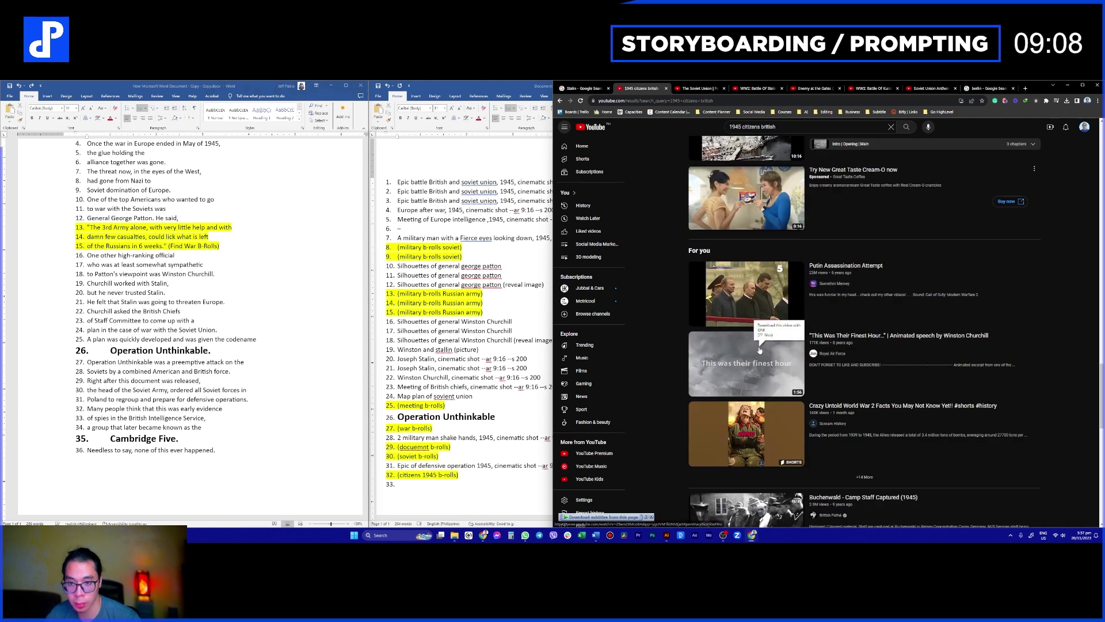
scroll(759, 349, down, 2)
scroll(760, 348, down, 3)
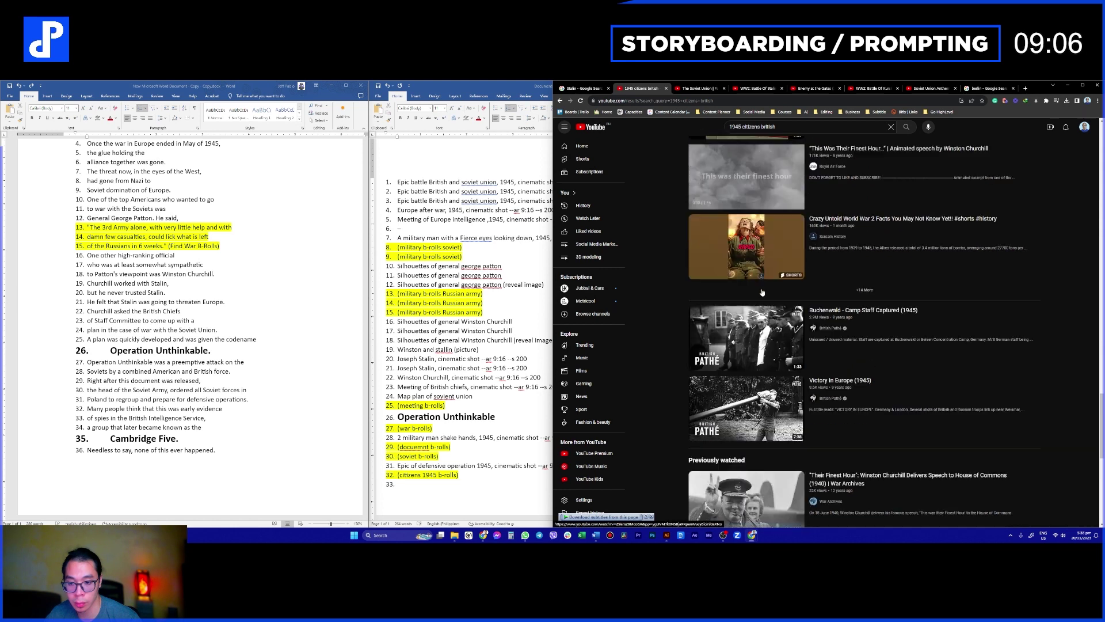
scroll(756, 278, down, 3)
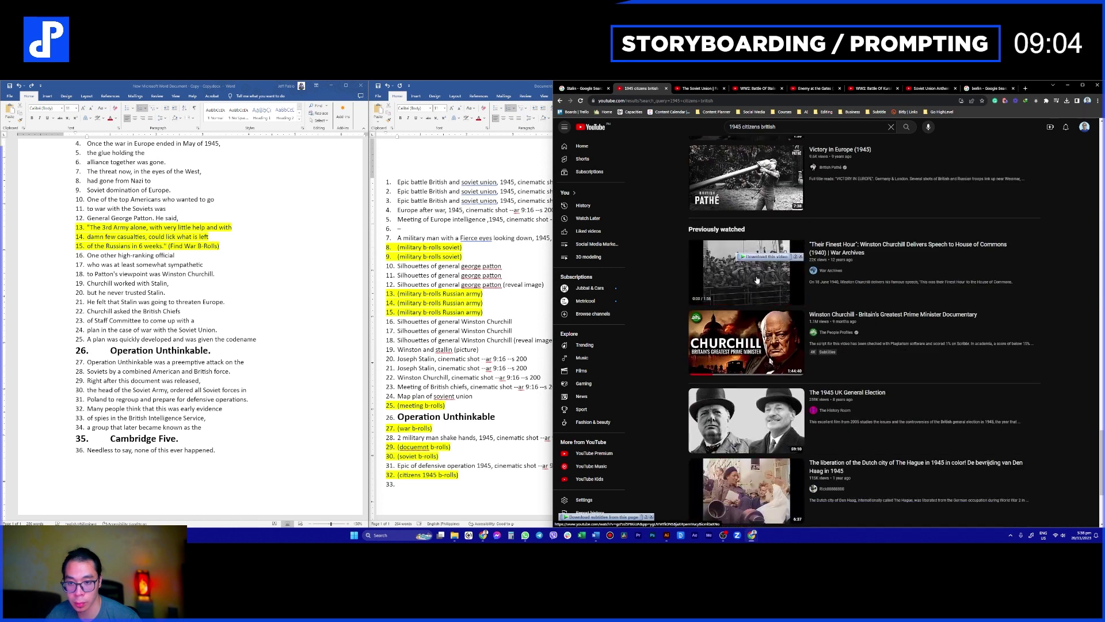
scroll(760, 284, down, 3)
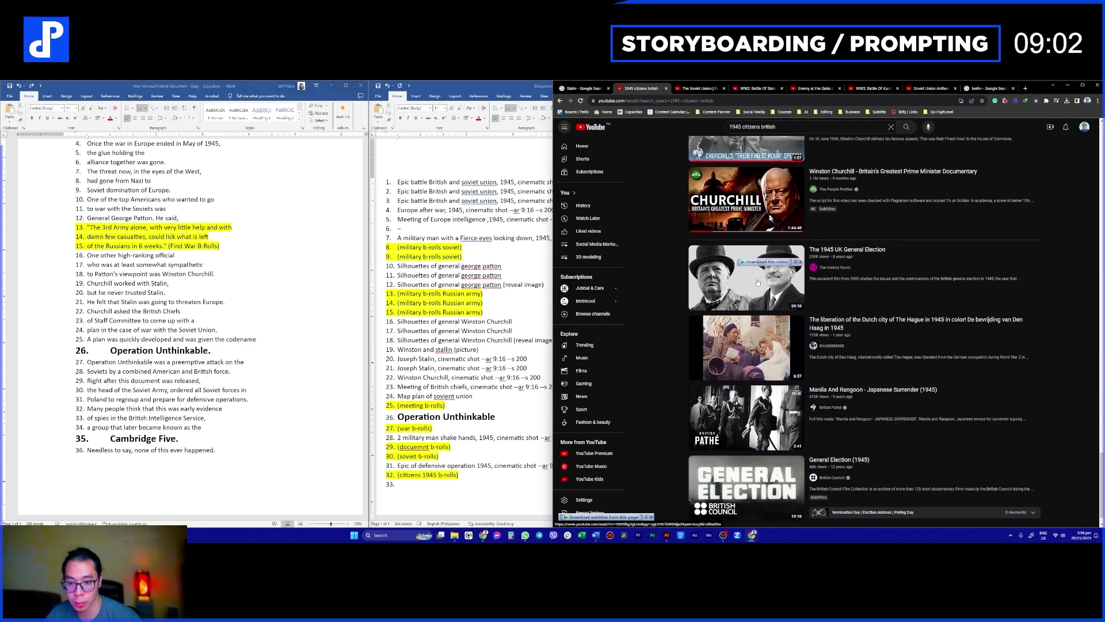
scroll(757, 282, down, 3)
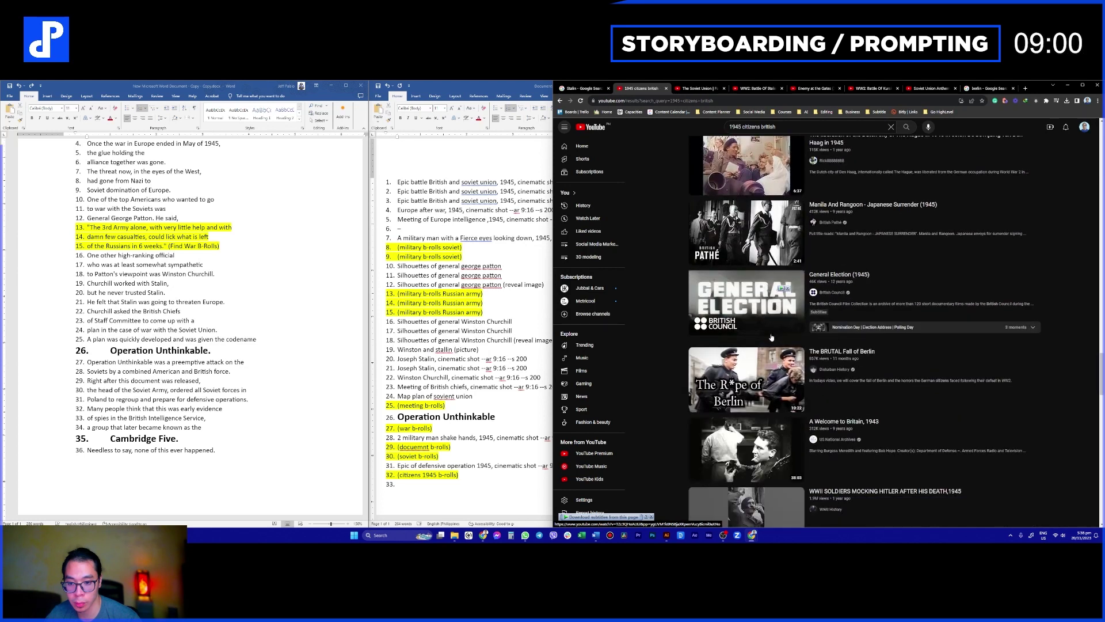
scroll(767, 392, down, 3)
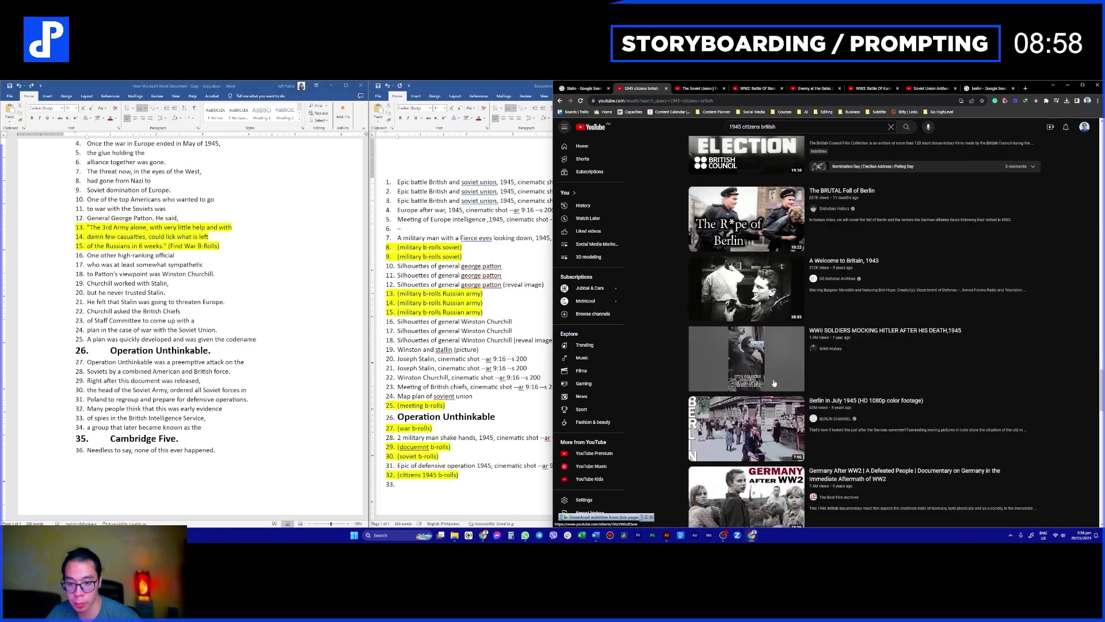
scroll(775, 385, down, 3)
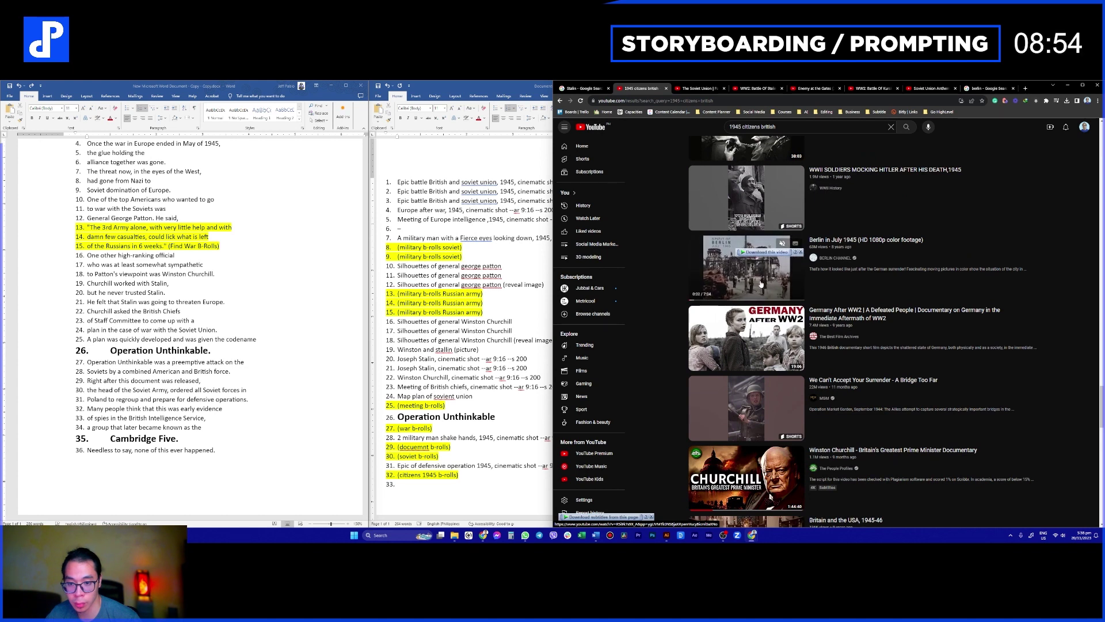
scroll(760, 283, down, 5)
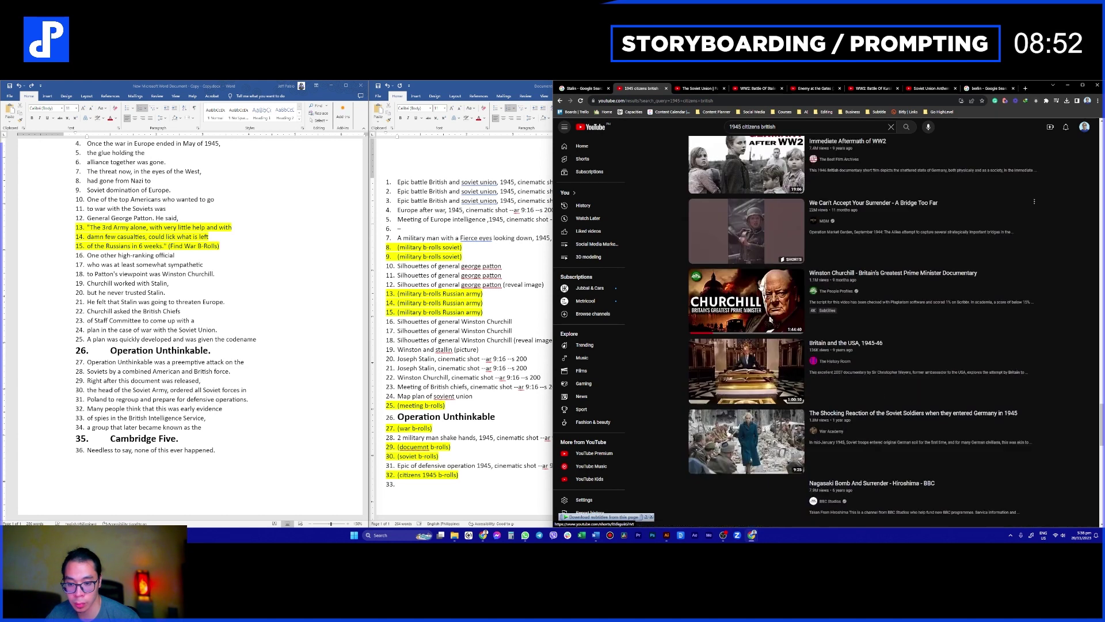
scroll(760, 288, down, 12)
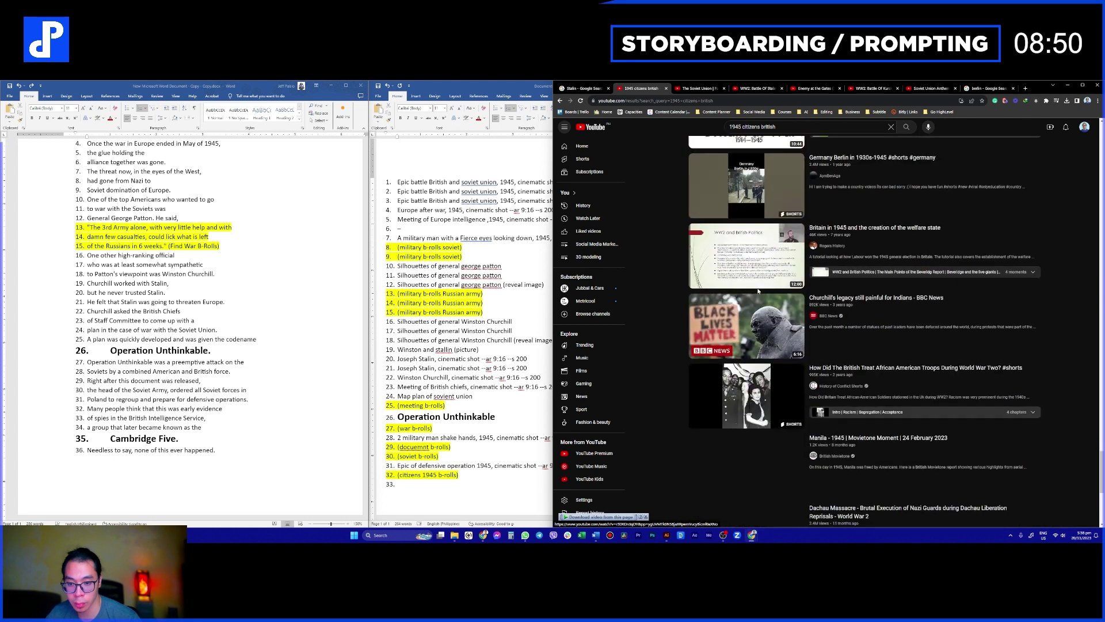
scroll(759, 295, down, 3)
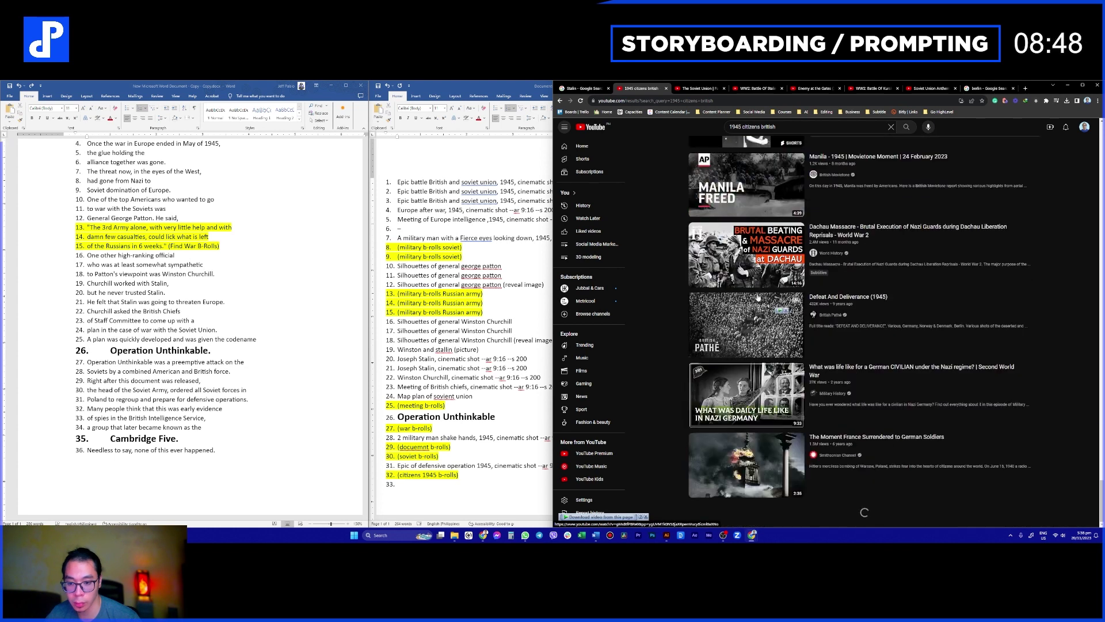
Step: Cut the YouTube query back to "1945 citizens" and run a Google search for "british" in the Berlin tab
drag(764, 126, 790, 126)
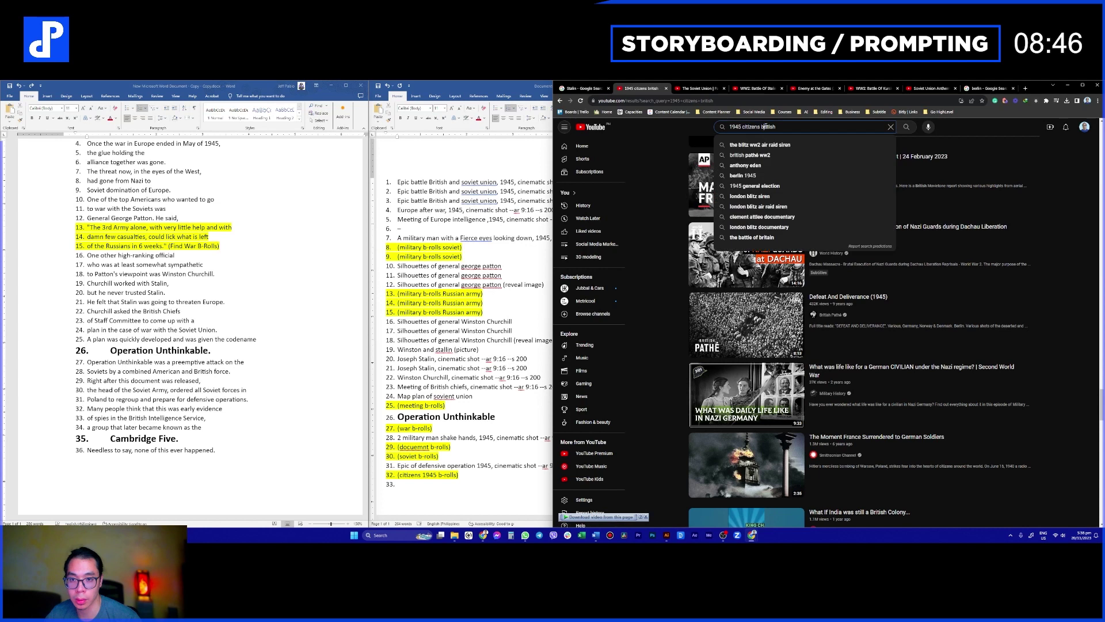
key(BackSpace)
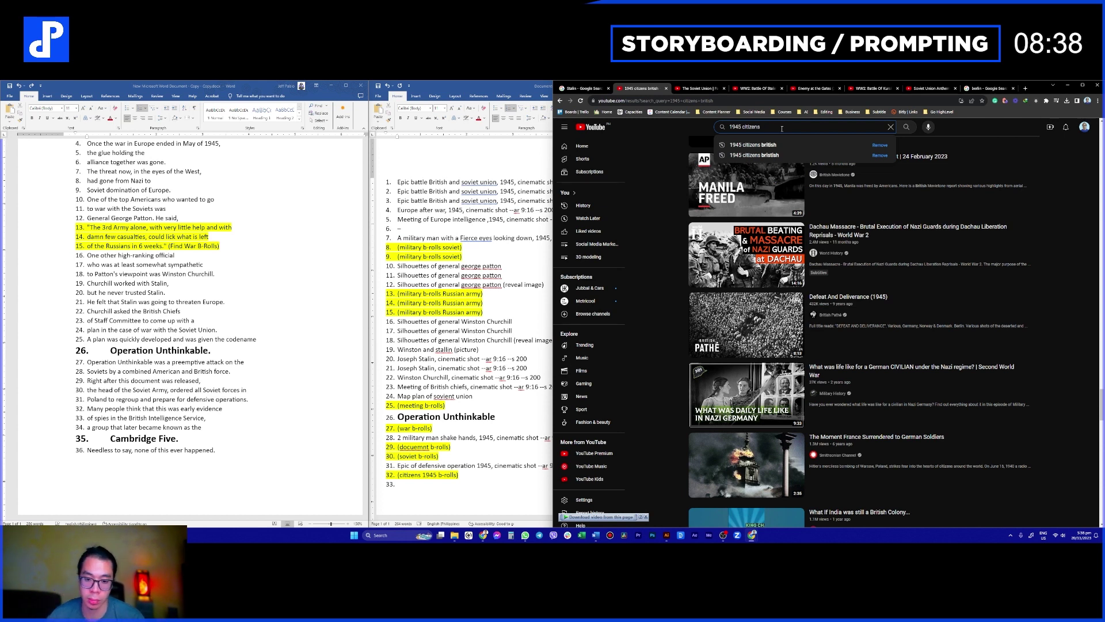
click(978, 89)
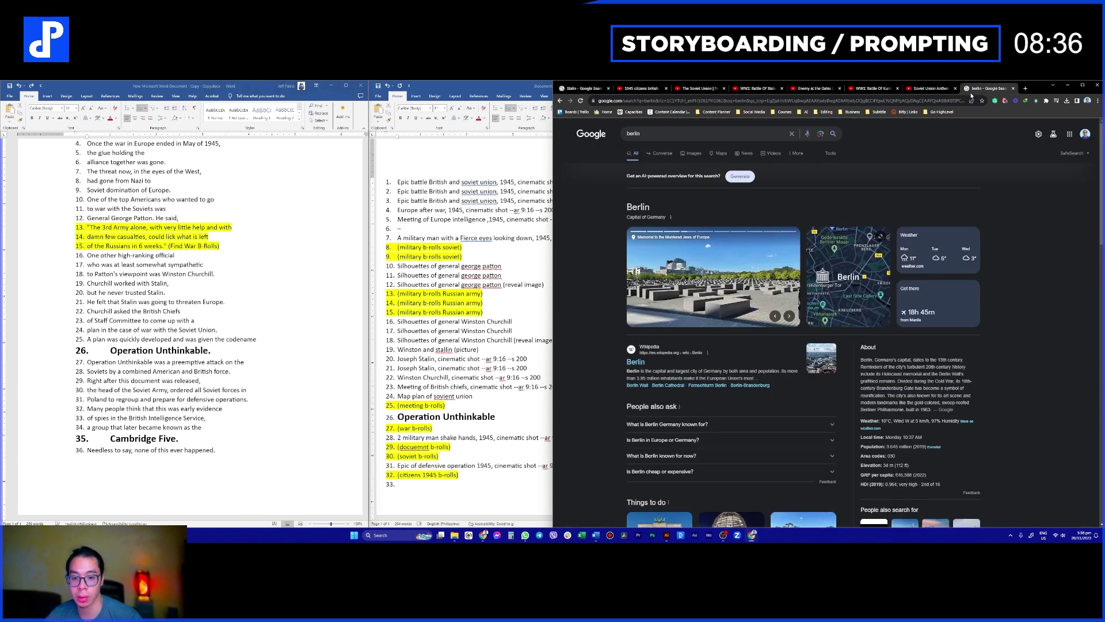
click(692, 132)
key(ctrl+a)
text(bristish)
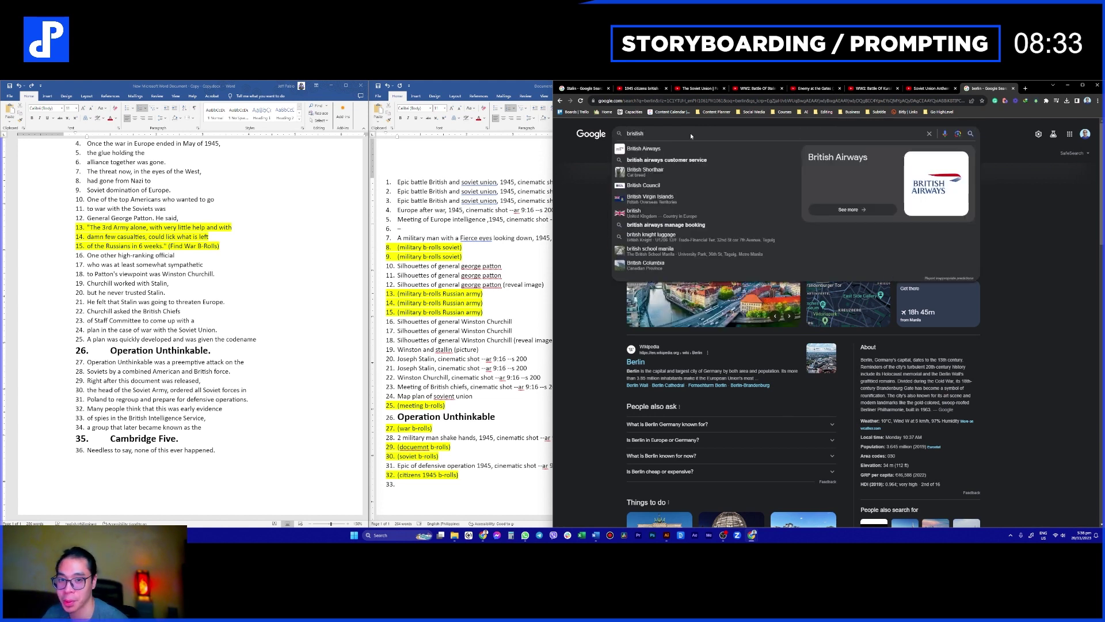
key(Return)
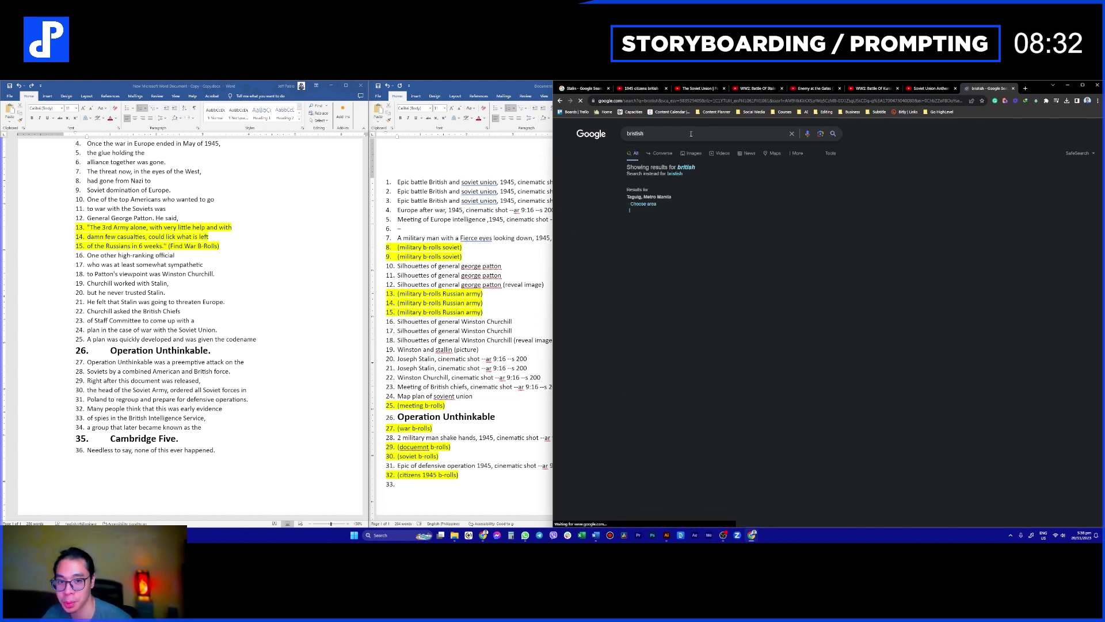
click(693, 167)
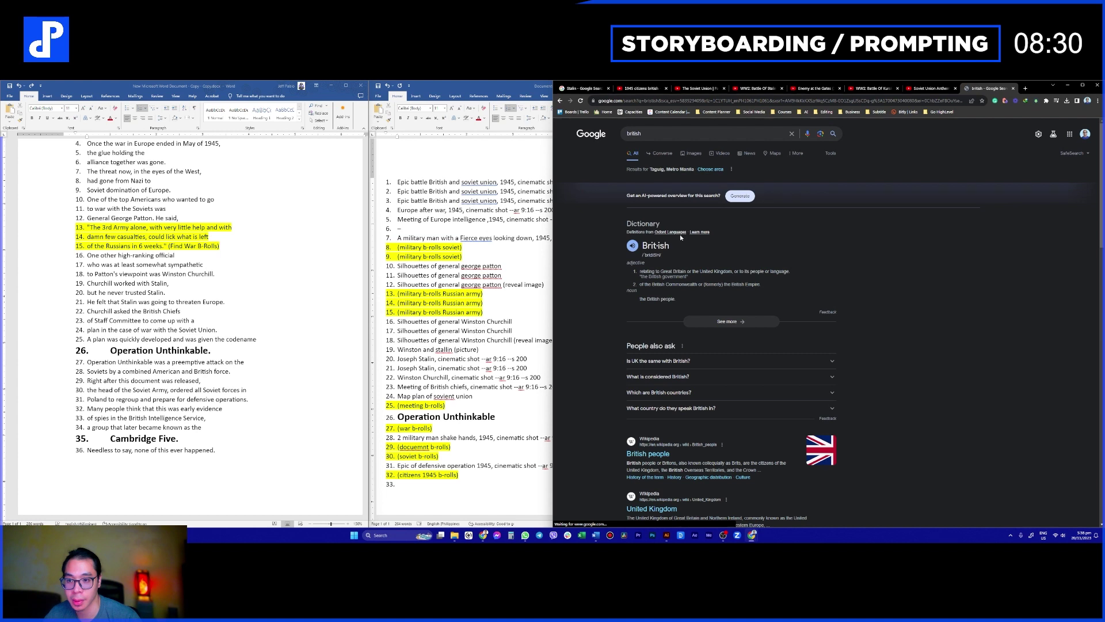
Step: Show the "british" search on Google Maps and locate the United Kingdom and mainland Europe
click(699, 154)
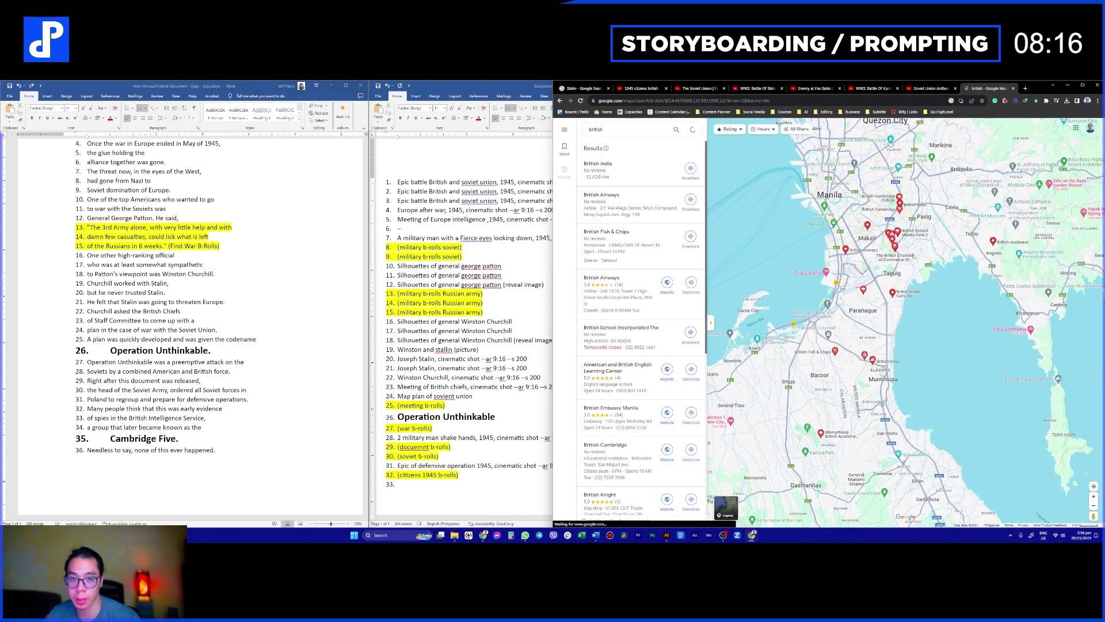
scroll(875, 253, down, 5)
scroll(875, 253, up, 5)
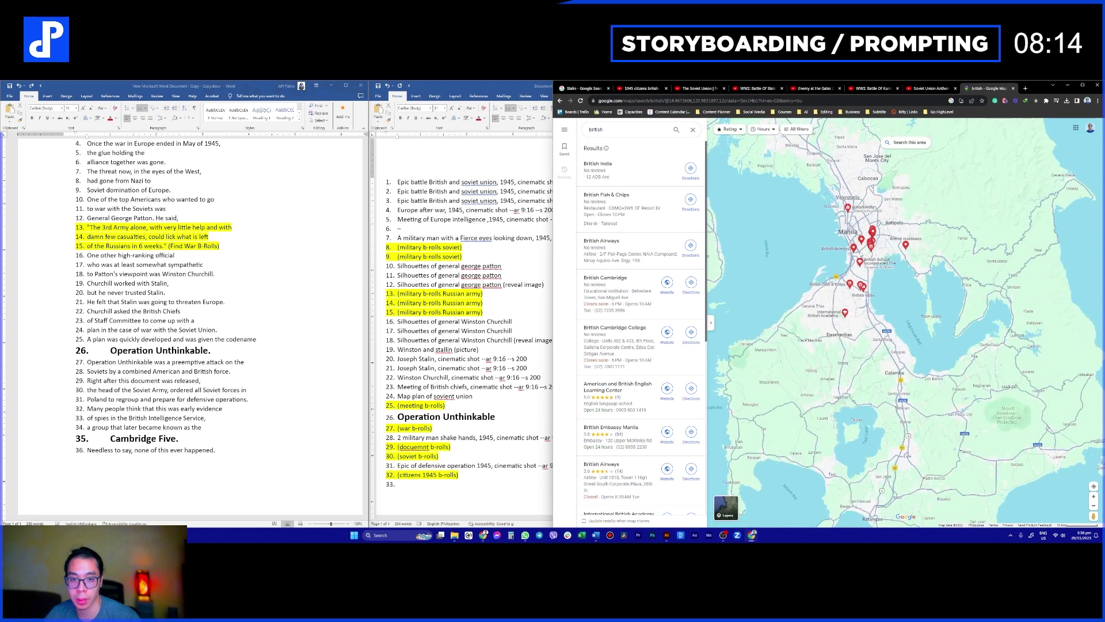
scroll(875, 254, down, 5)
scroll(847, 256, up, 5)
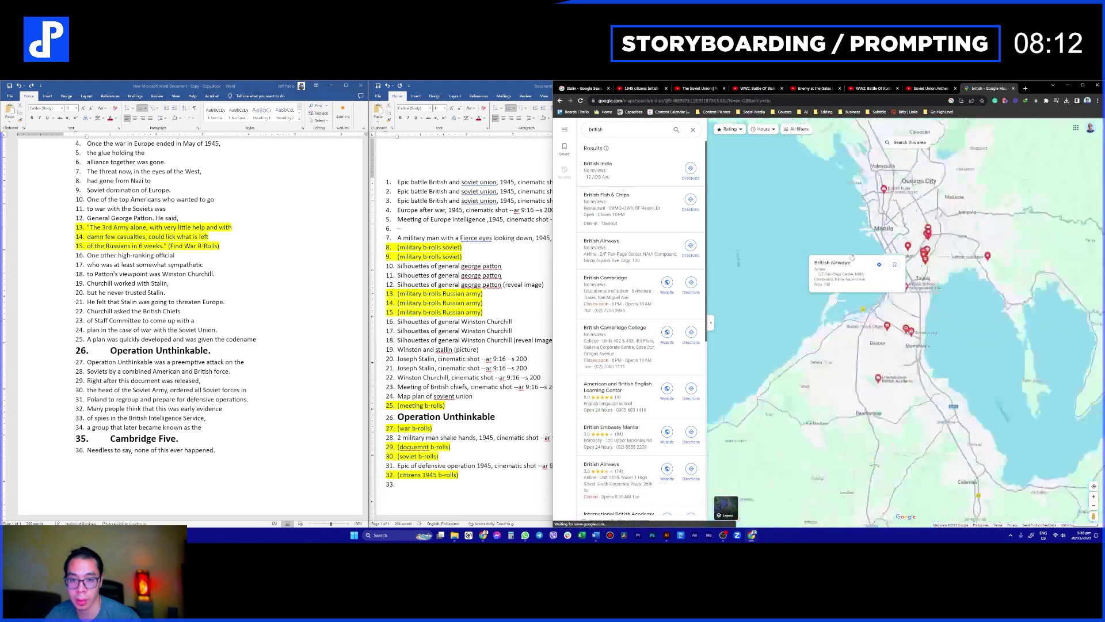
scroll(847, 256, down, 6)
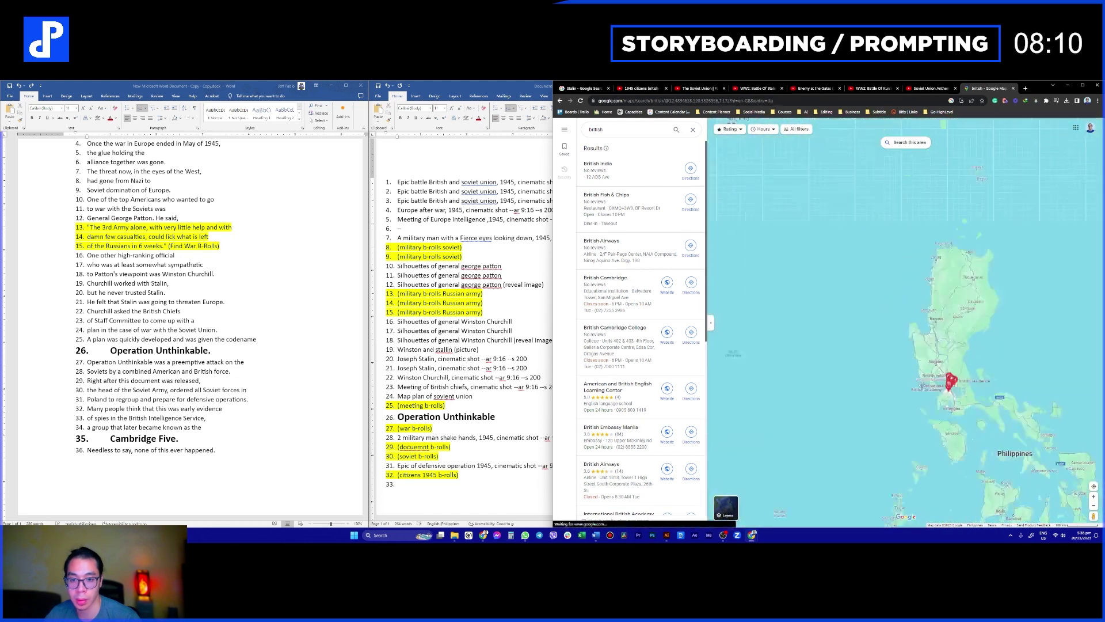
scroll(852, 289, down, 4)
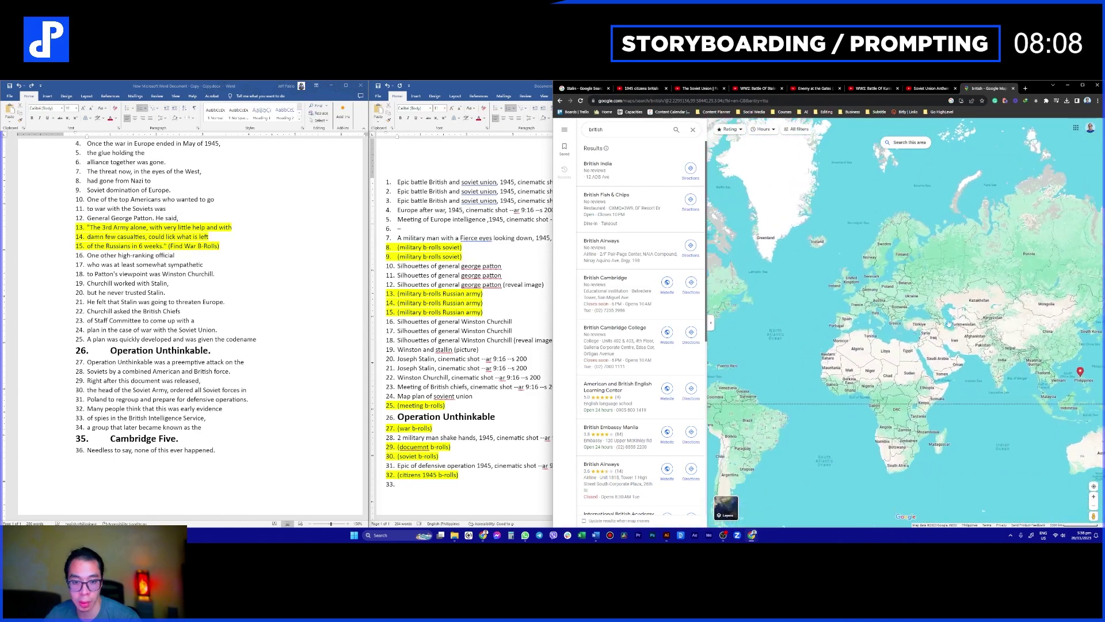
scroll(854, 289, up, 3)
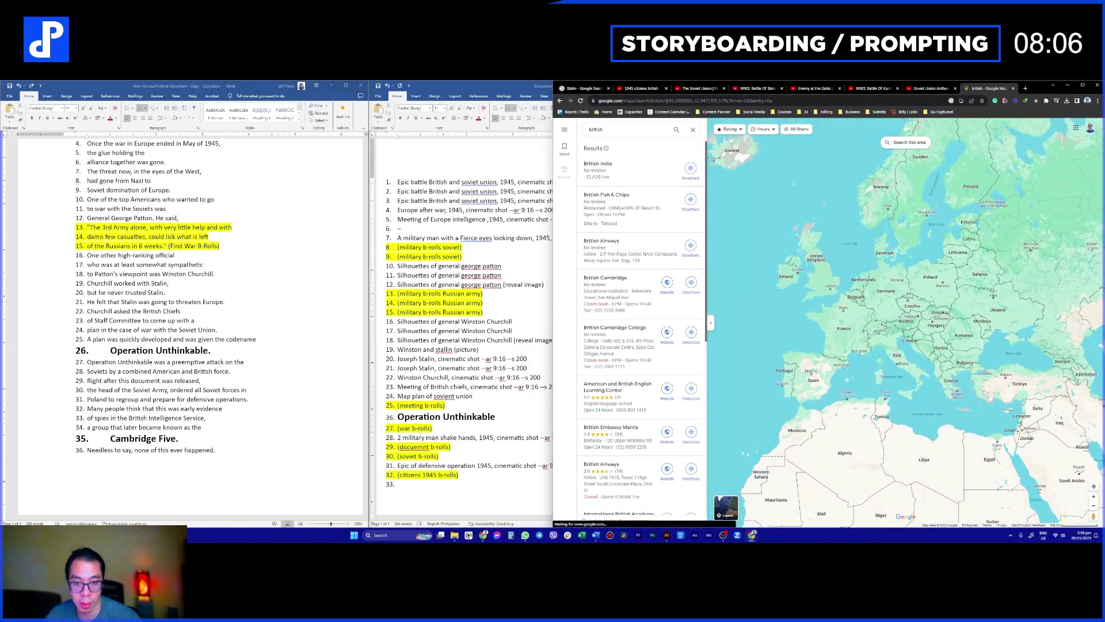
scroll(927, 260, up, 1)
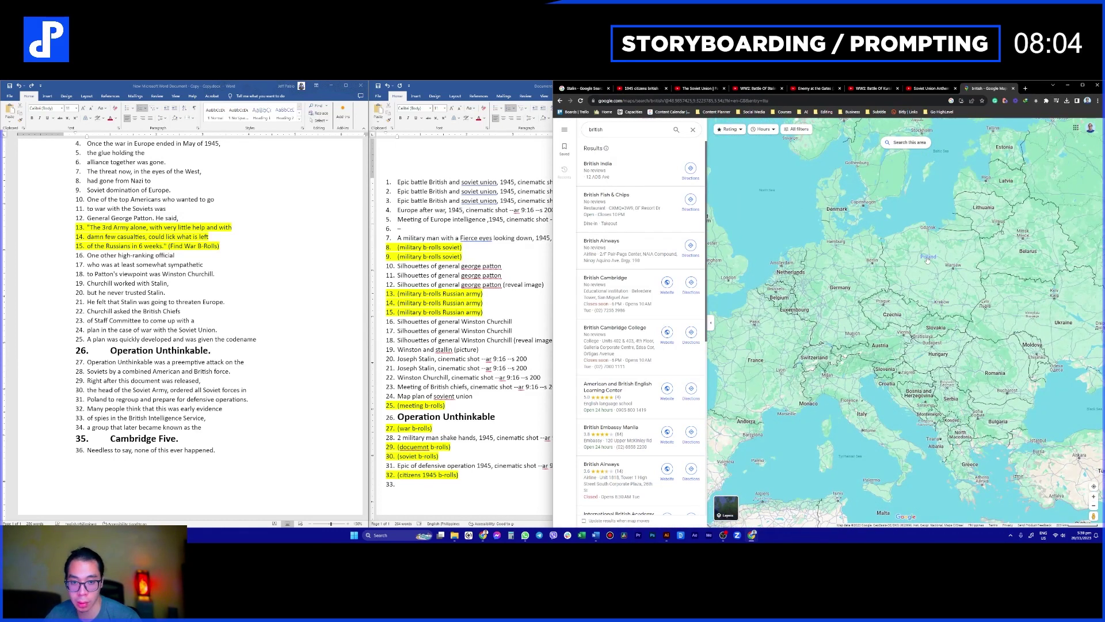
click(638, 89)
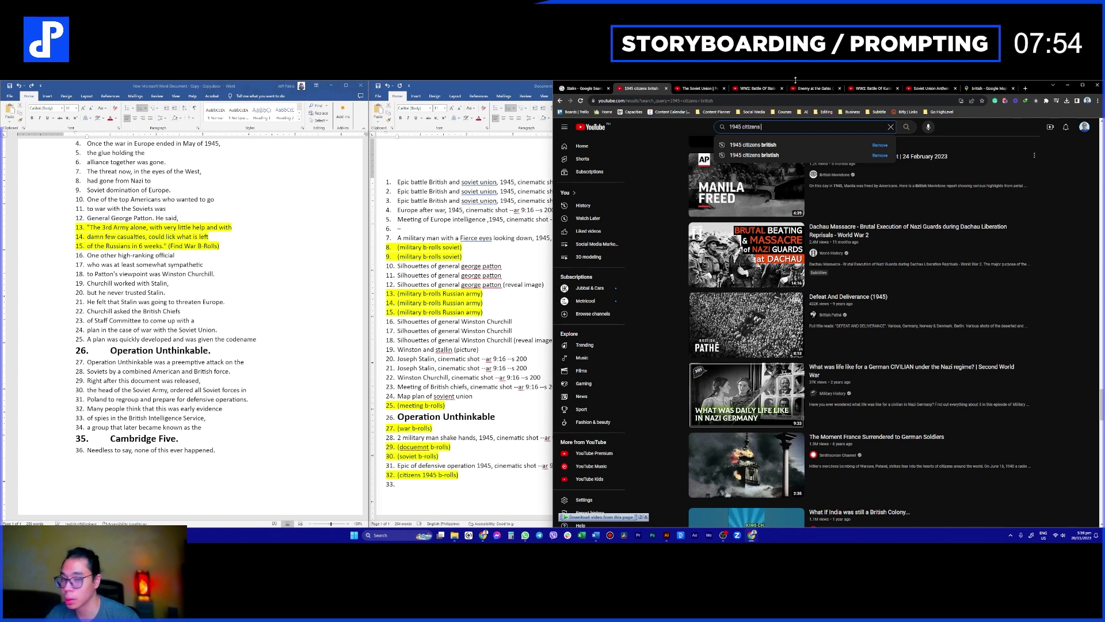
click(758, 88)
click(814, 88)
click(930, 88)
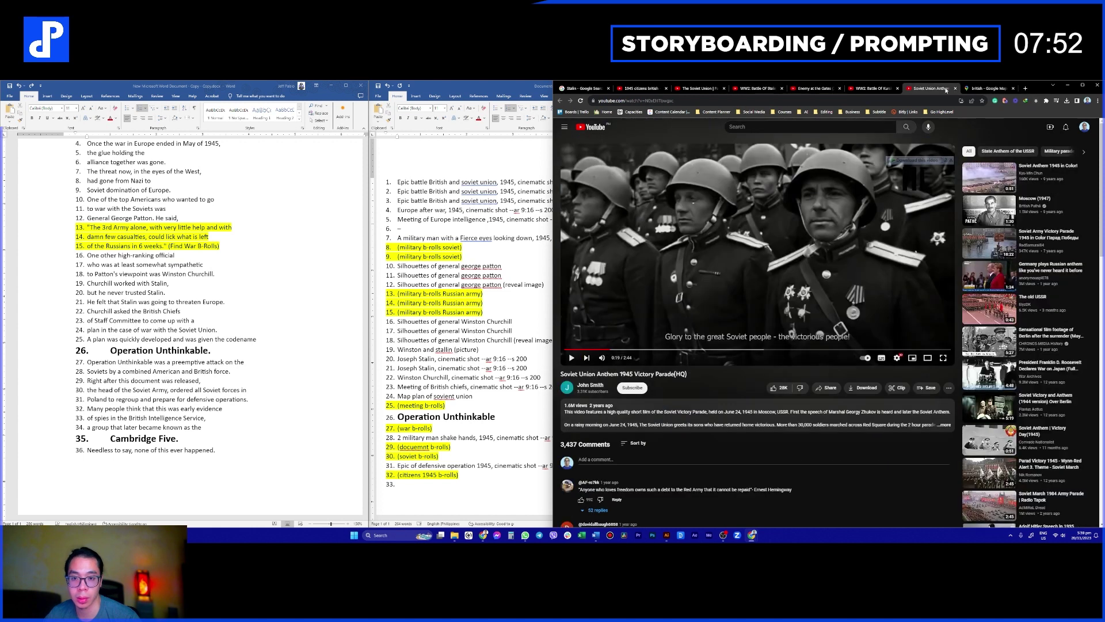
Step: Return to the map and examine where the United Kingdom lies relative to its European neighbours
click(998, 90)
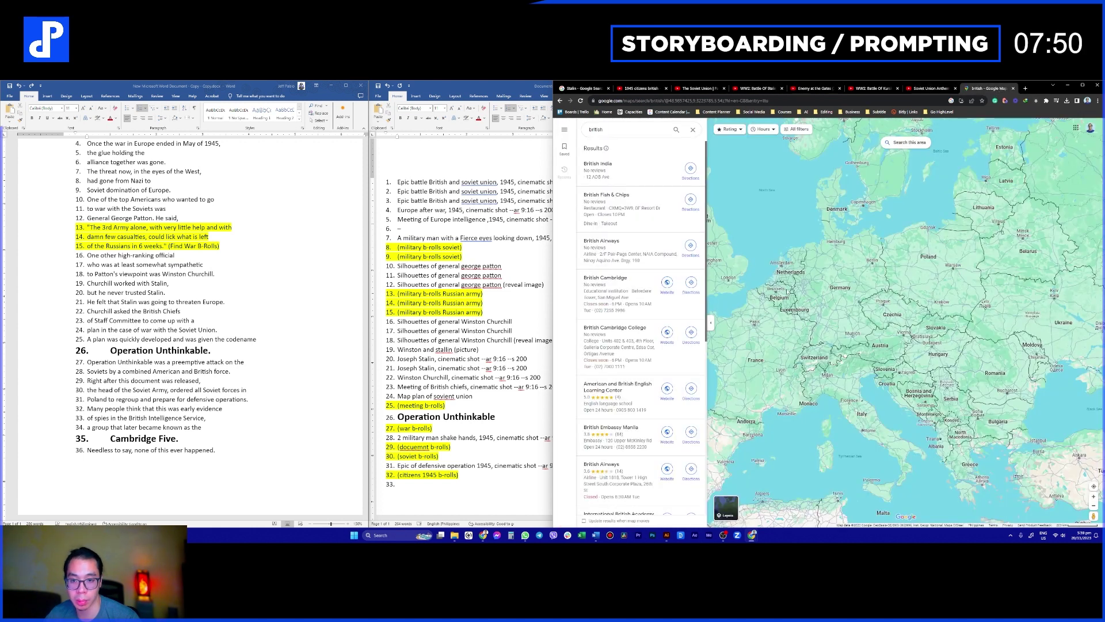
scroll(803, 302, up, 3)
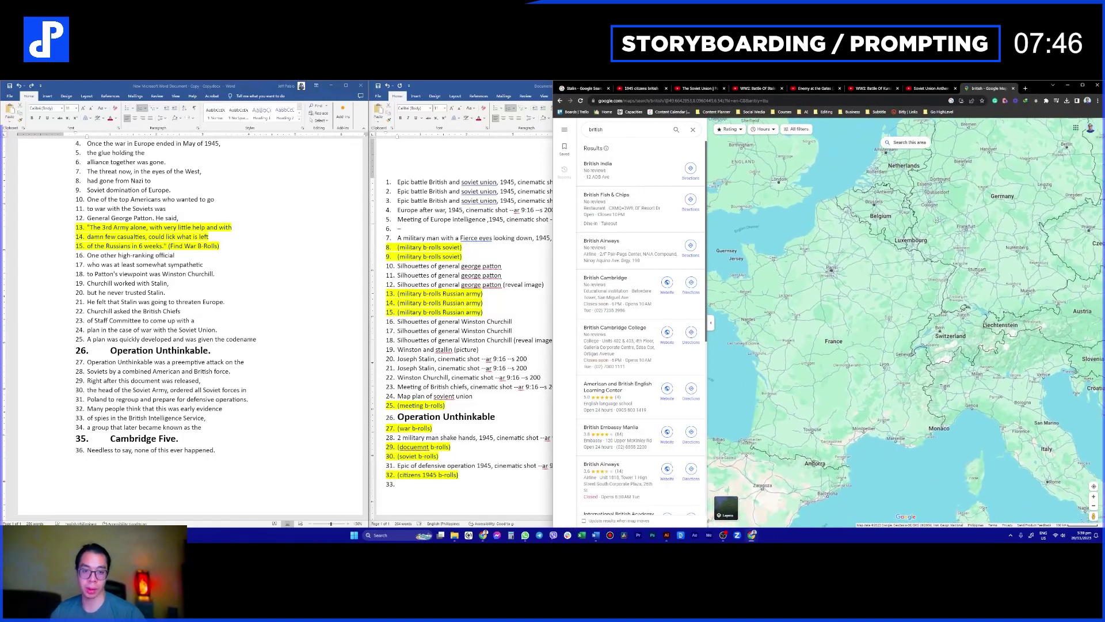
drag(1029, 234, 869, 295)
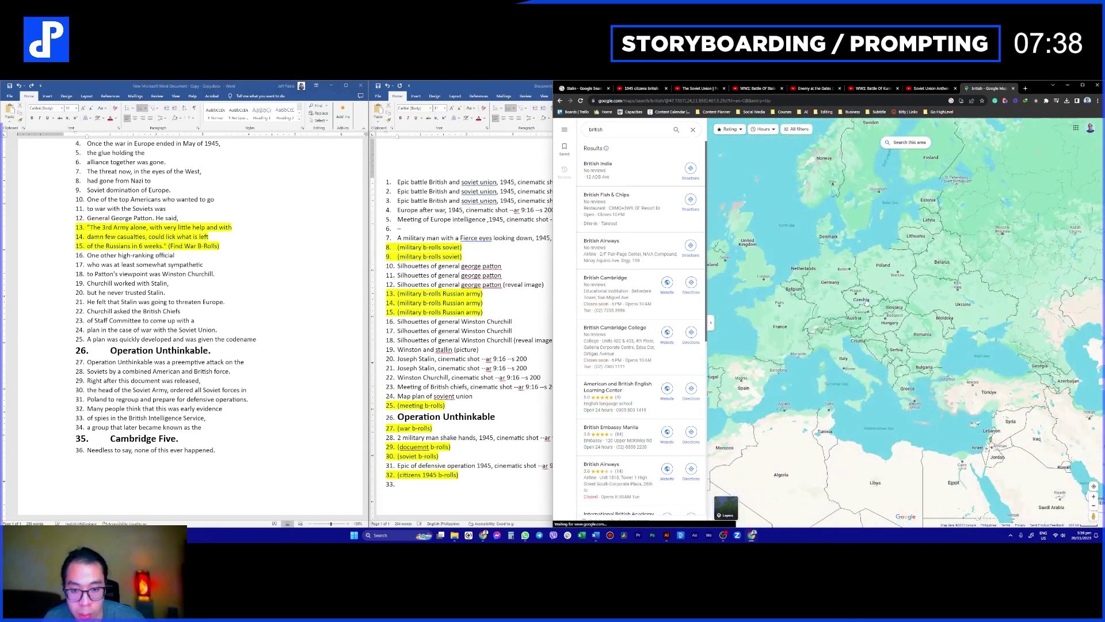
drag(868, 296, 988, 302)
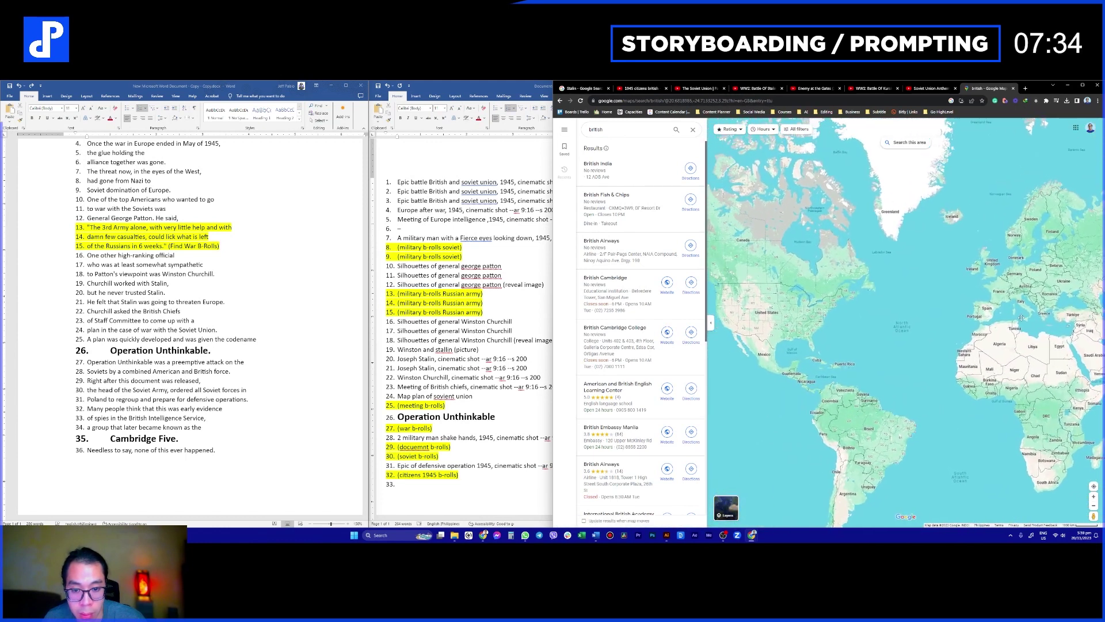
drag(1042, 320, 868, 350)
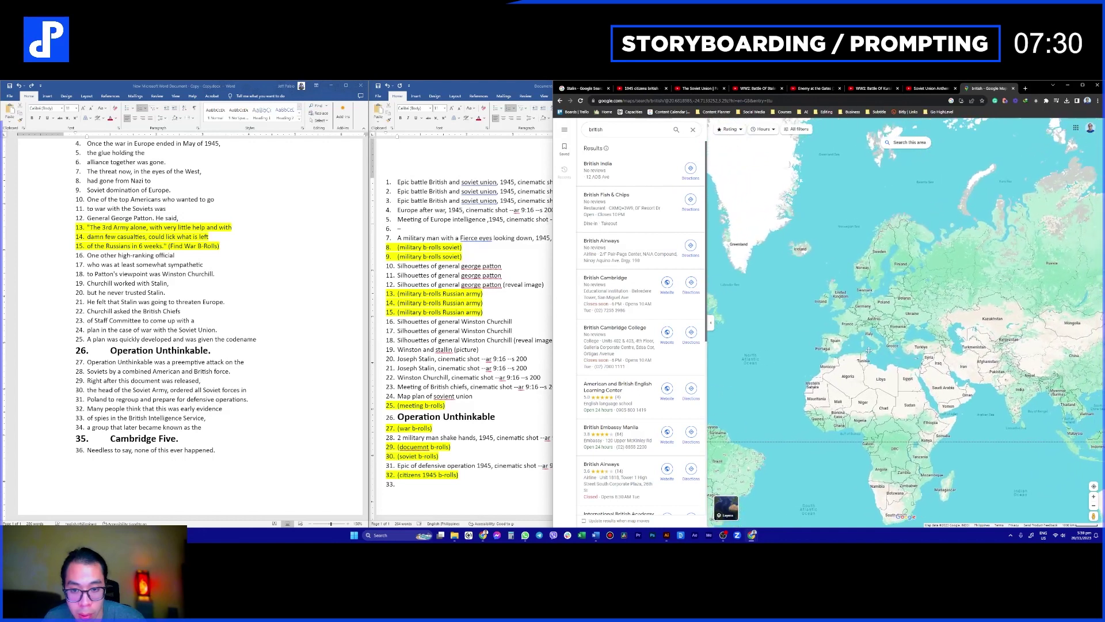
scroll(845, 301, up, 4)
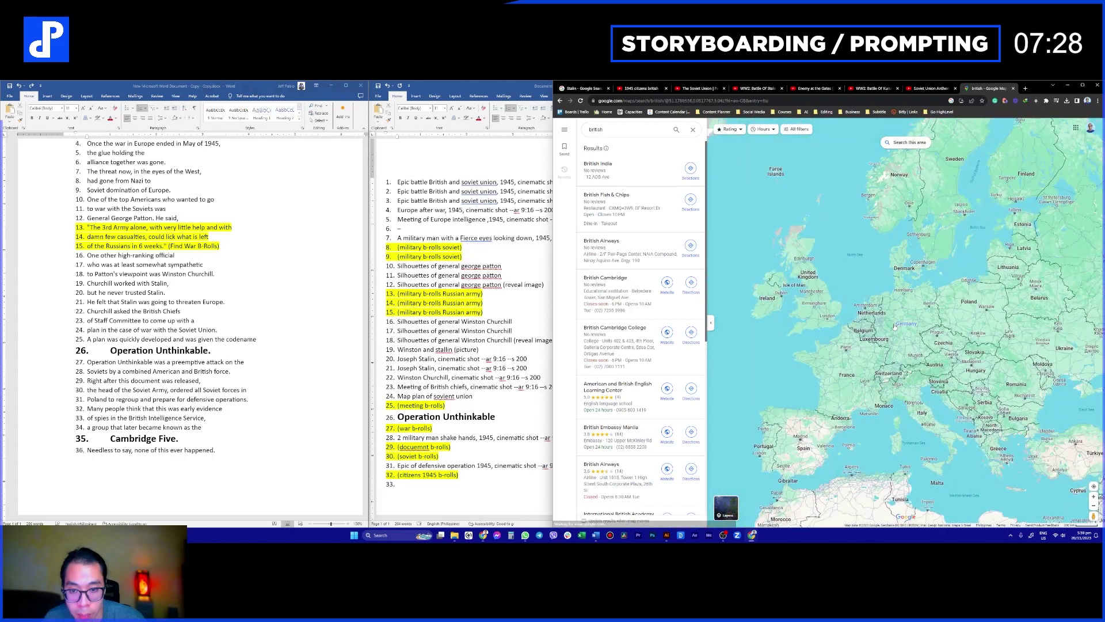
scroll(842, 298, up, 2)
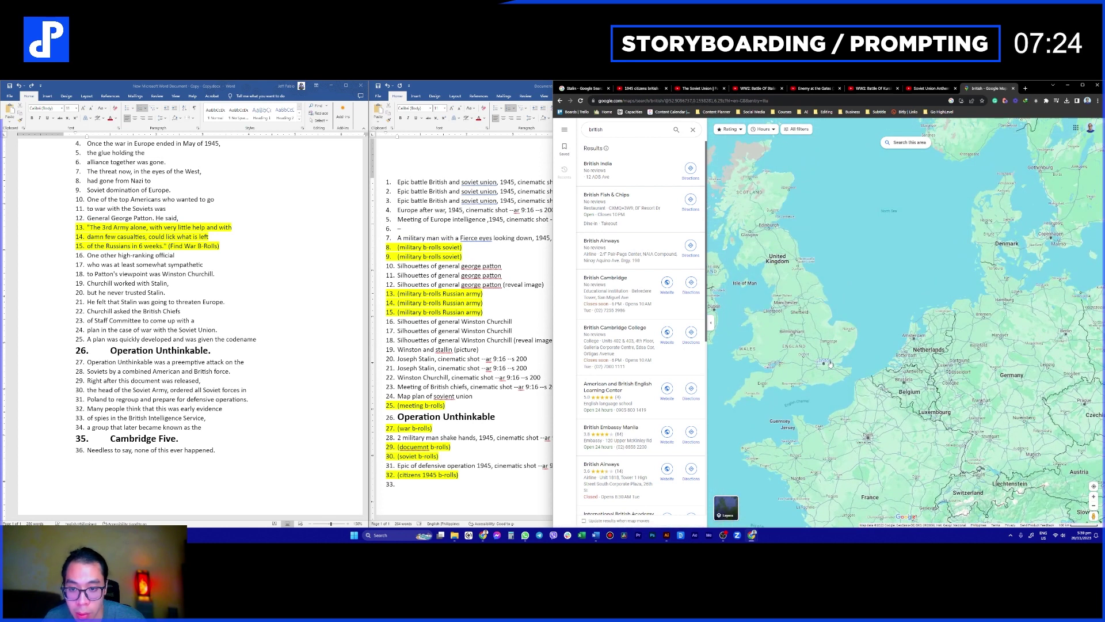
click(696, 89)
click(641, 88)
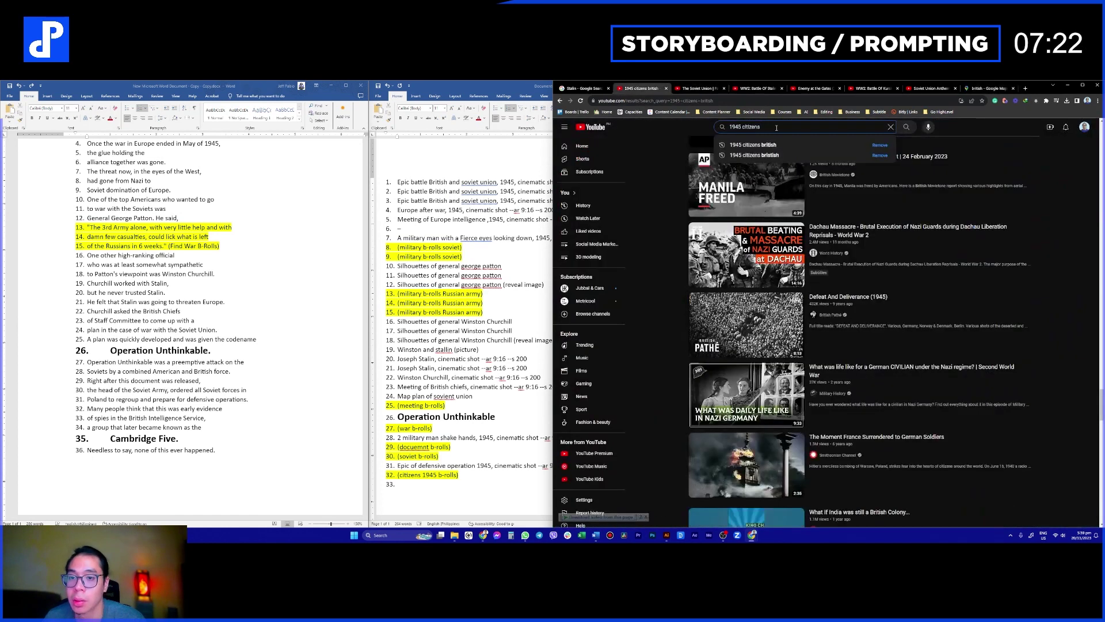
click(930, 88)
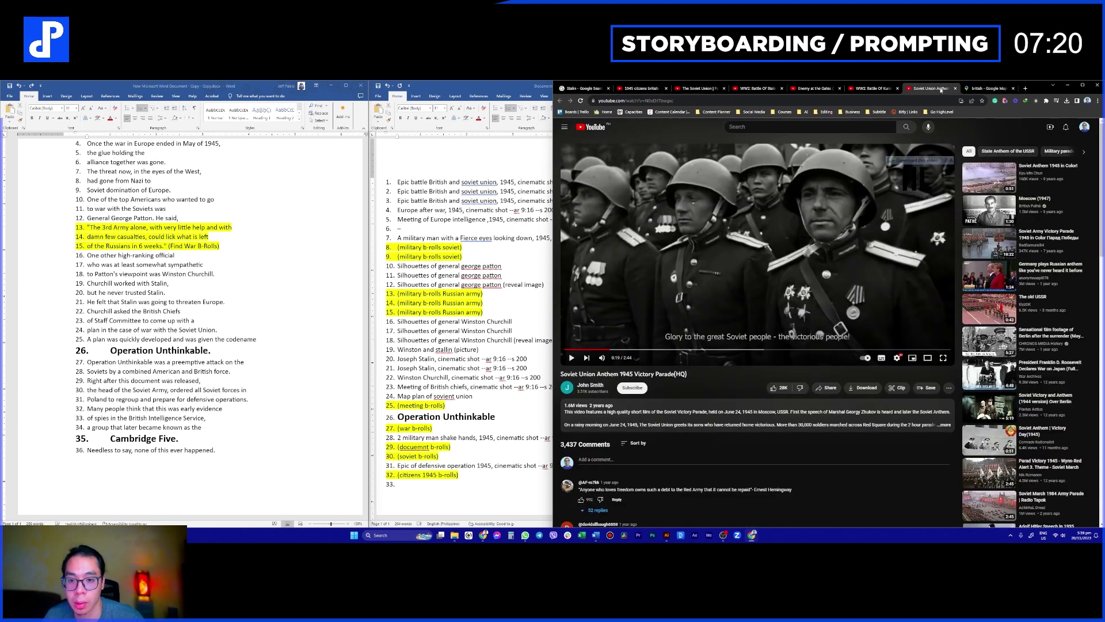
click(987, 88)
scroll(892, 316, down, 2)
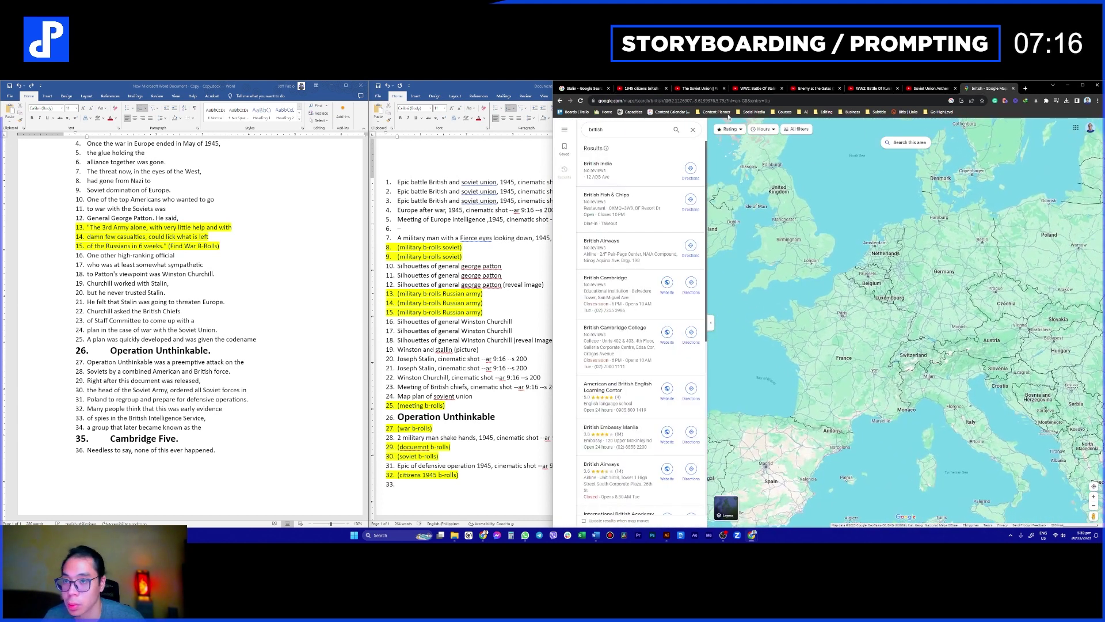
Step: Return to the YouTube results and play "Berlin in July 1945 (HD 1080p color footage)", with sound on and the ad skipped
click(636, 89)
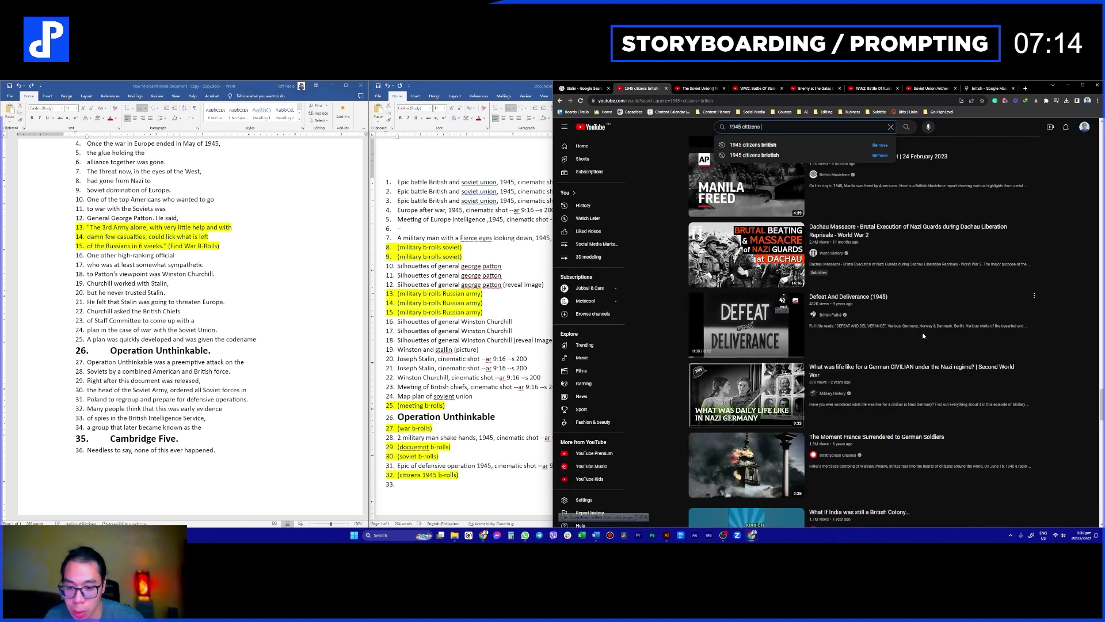
scroll(765, 327, up, 8)
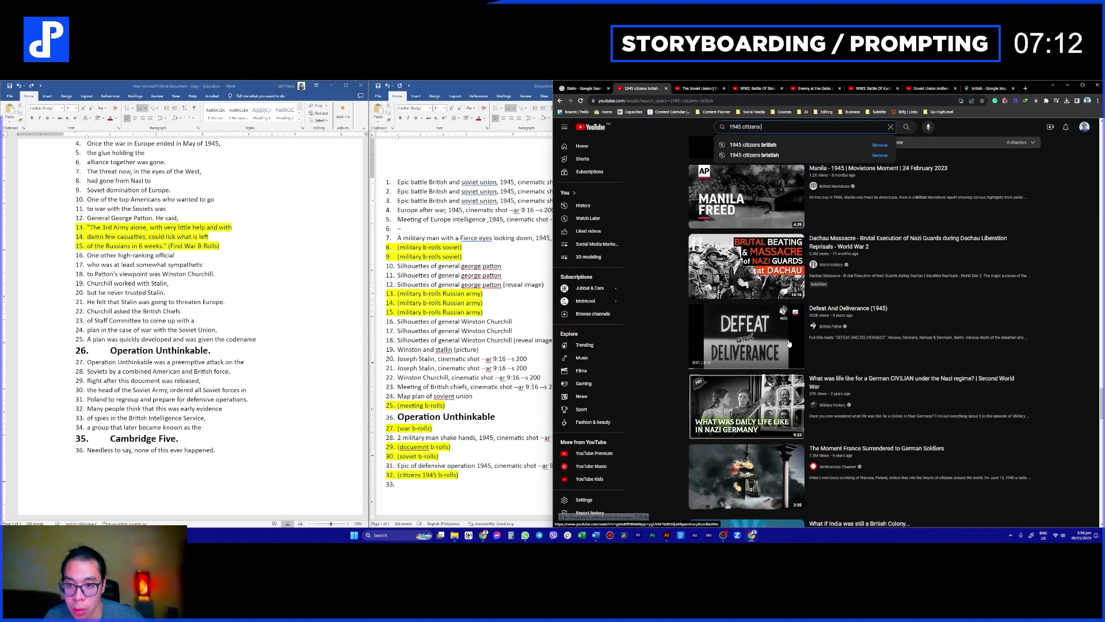
scroll(850, 367, up, 5)
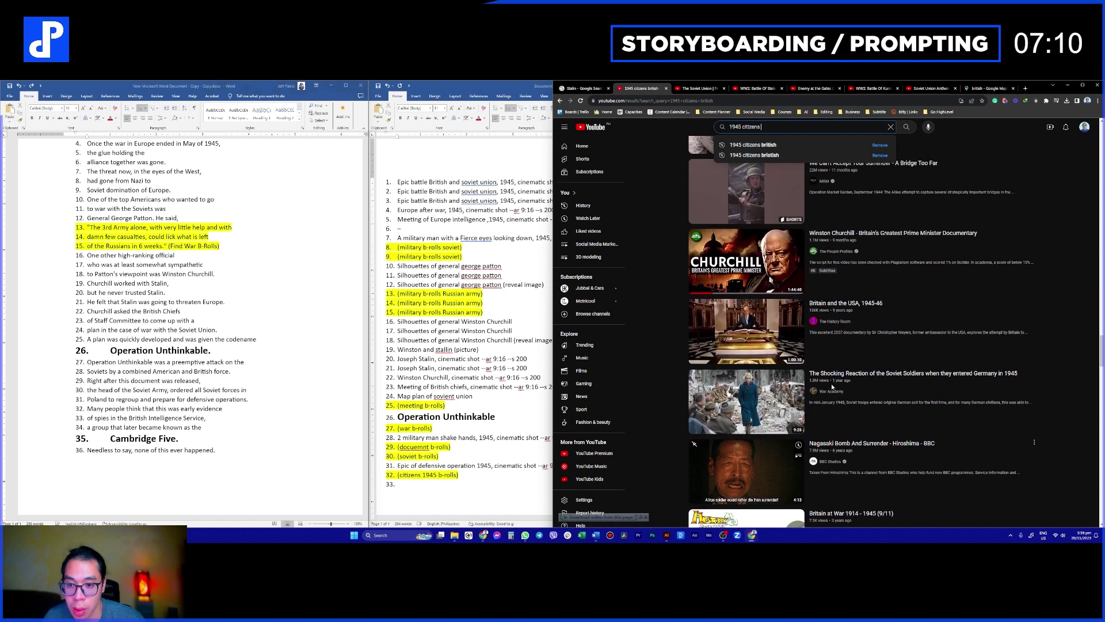
scroll(776, 406, up, 3)
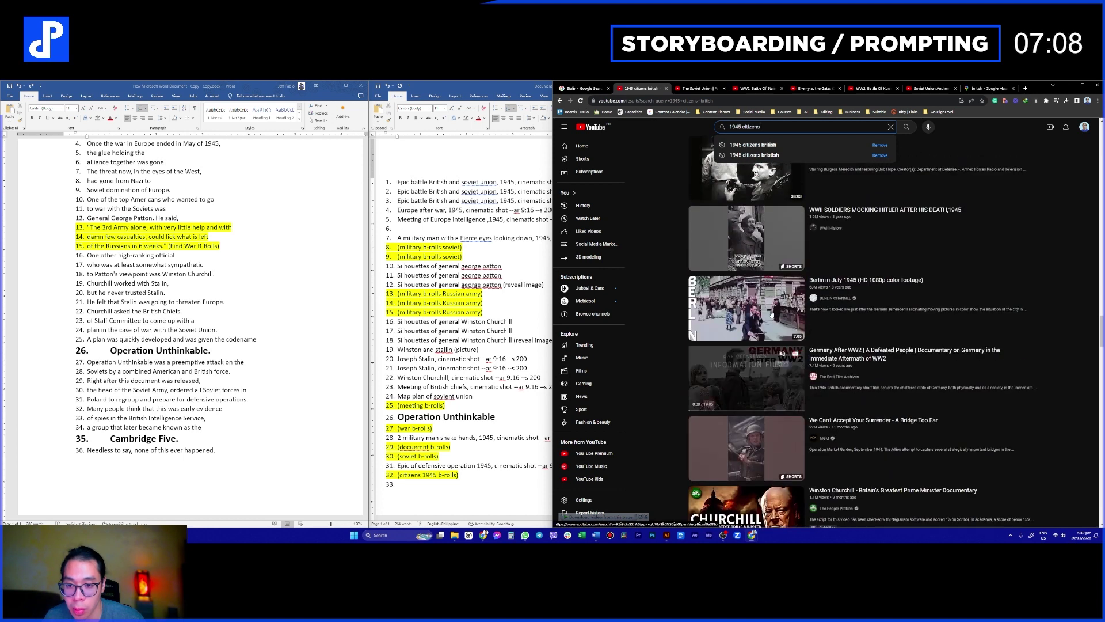
click(879, 269)
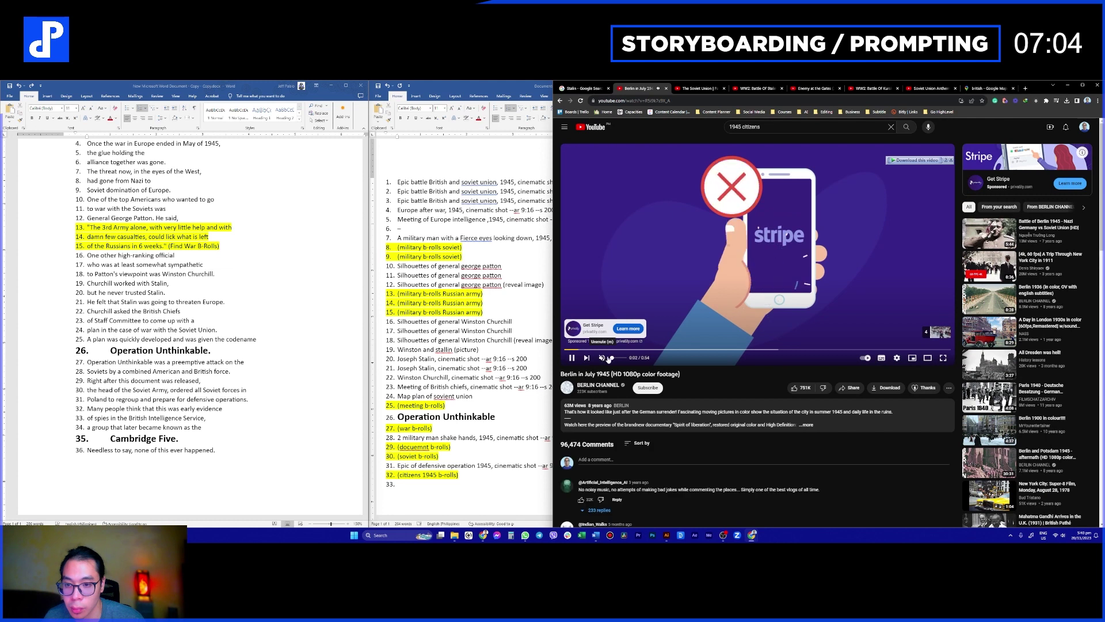
click(620, 359)
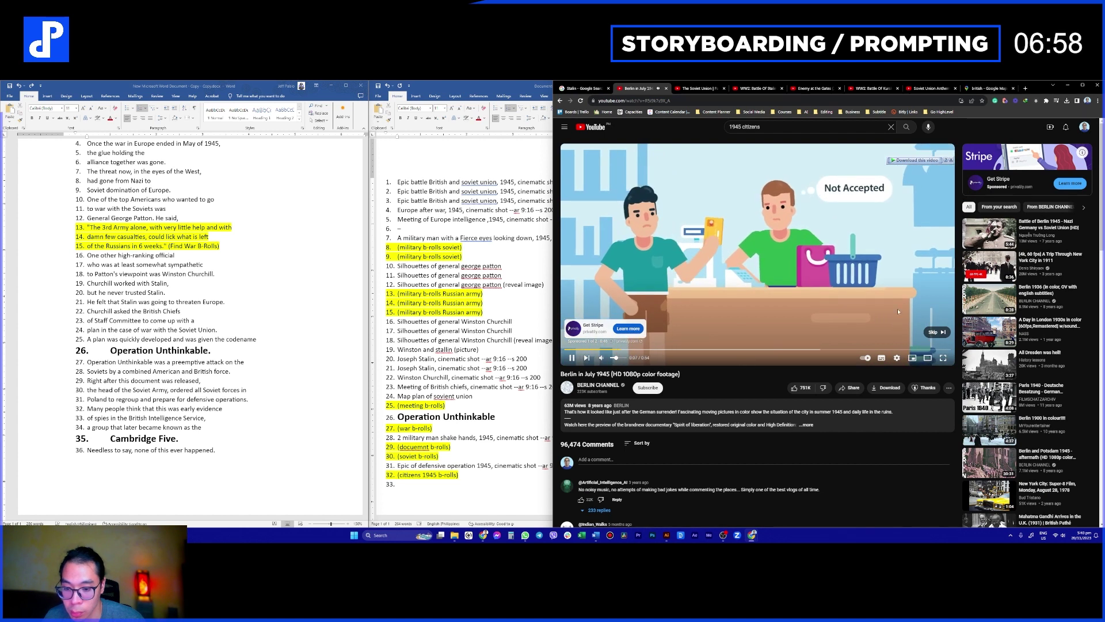
click(947, 334)
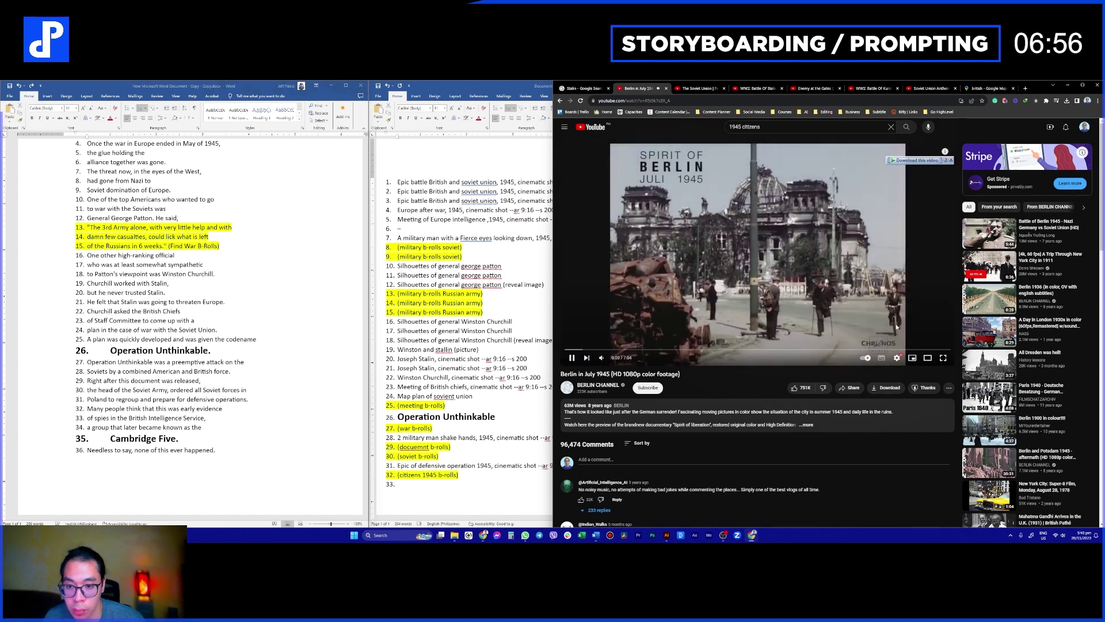
Step: Preview a later part of the Berlin in July 1945 video and start downloading it as an MP4 file
click(582, 350)
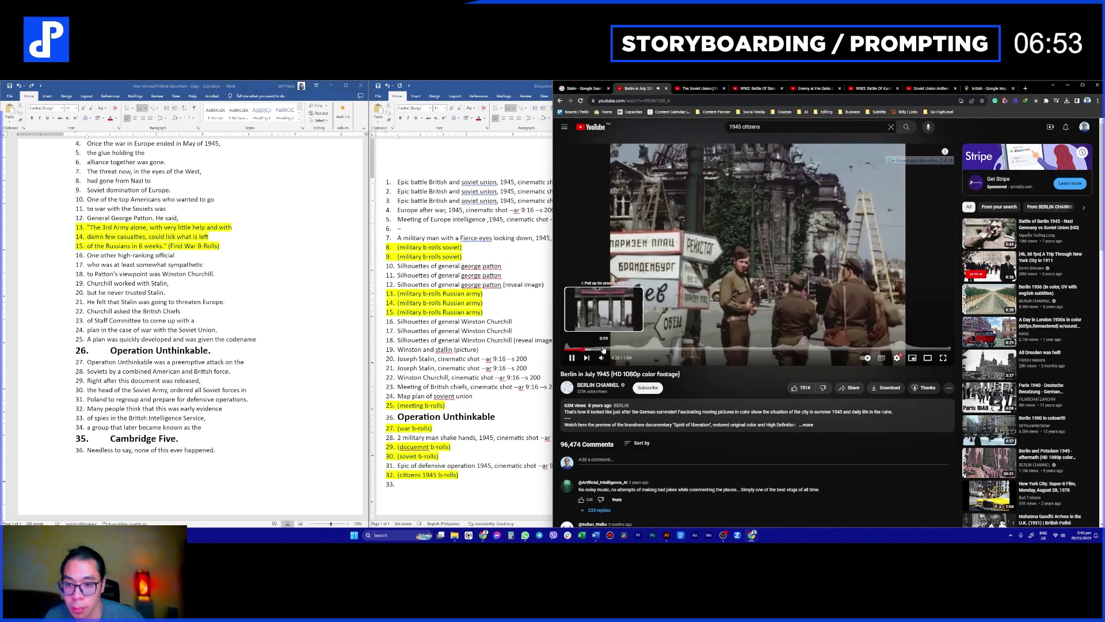
click(918, 160)
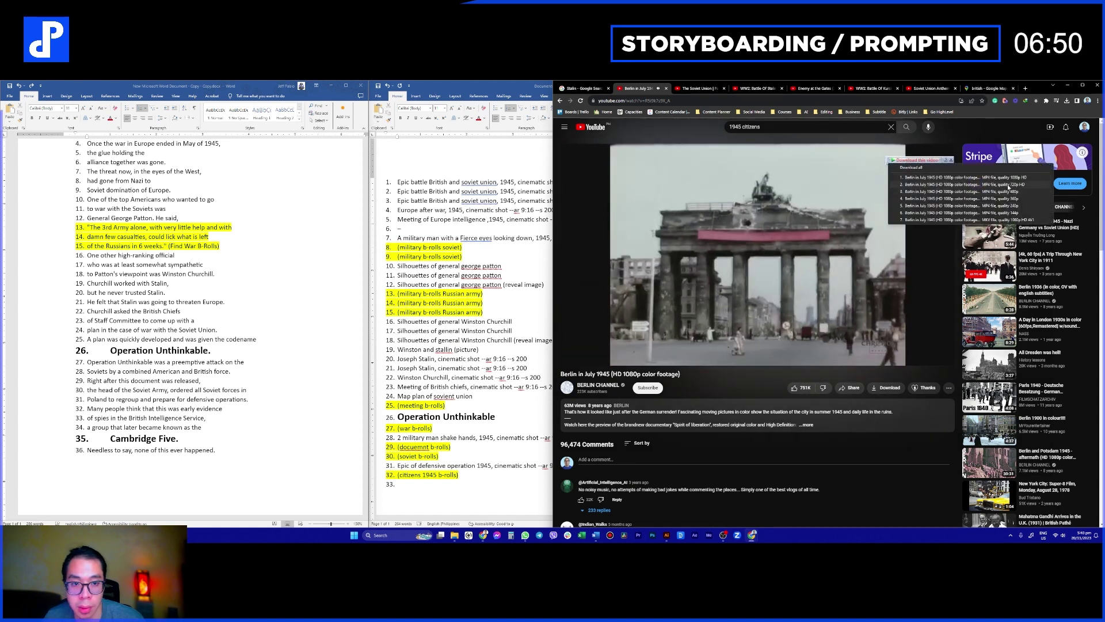
click(989, 191)
key(Return)
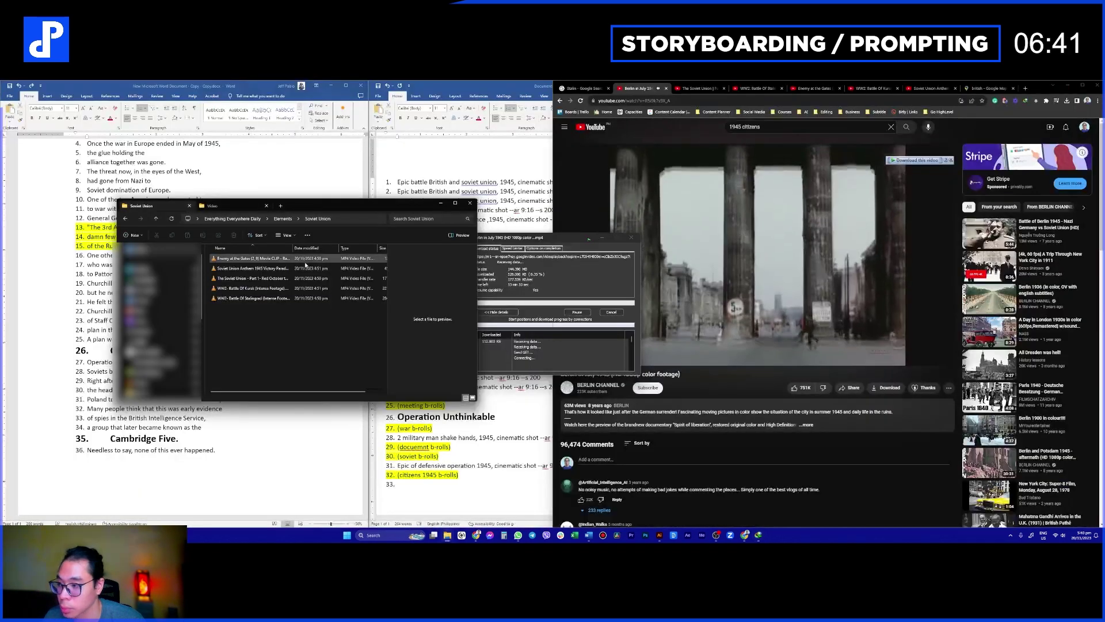
Step: Check the Downloads folder, add a new subfolder to the Elements project folder and pause the Berlin video
click(280, 206)
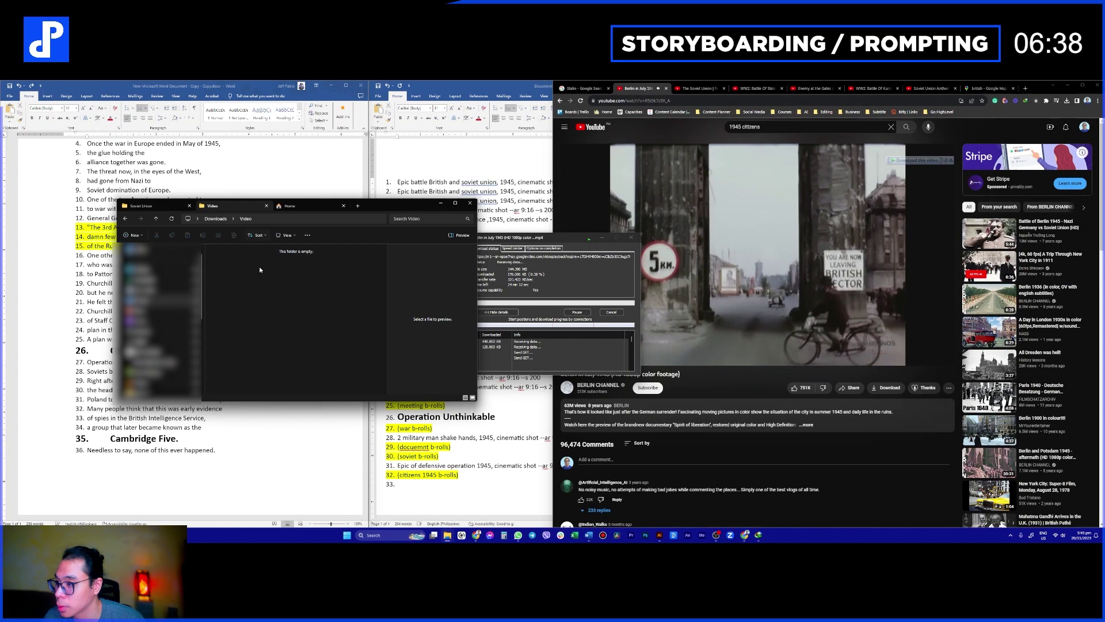
double_click(267, 284)
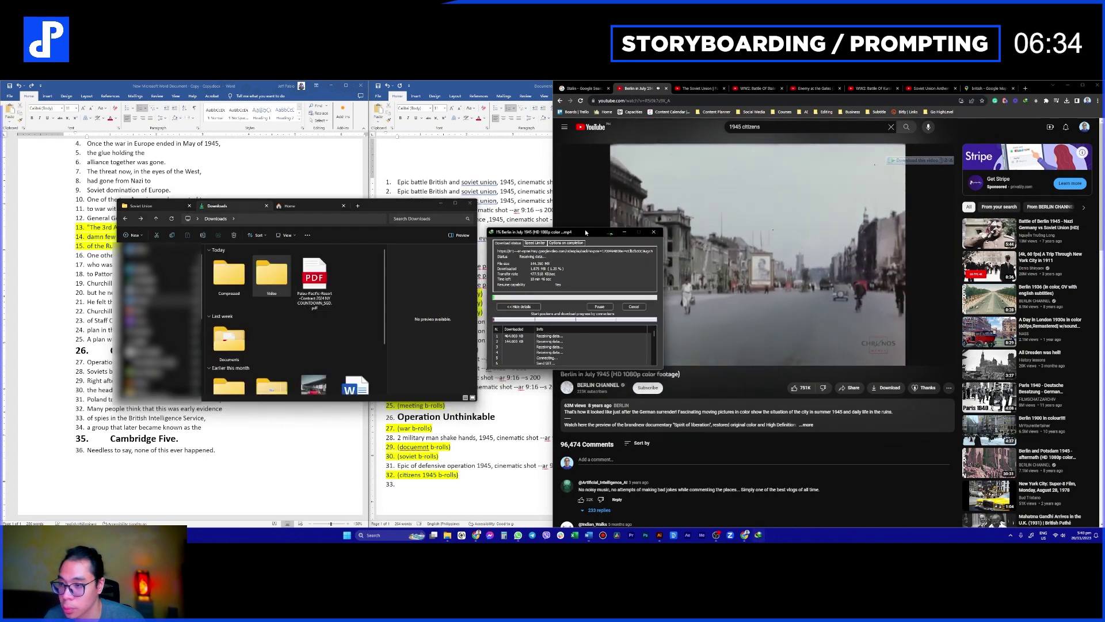
click(144, 206)
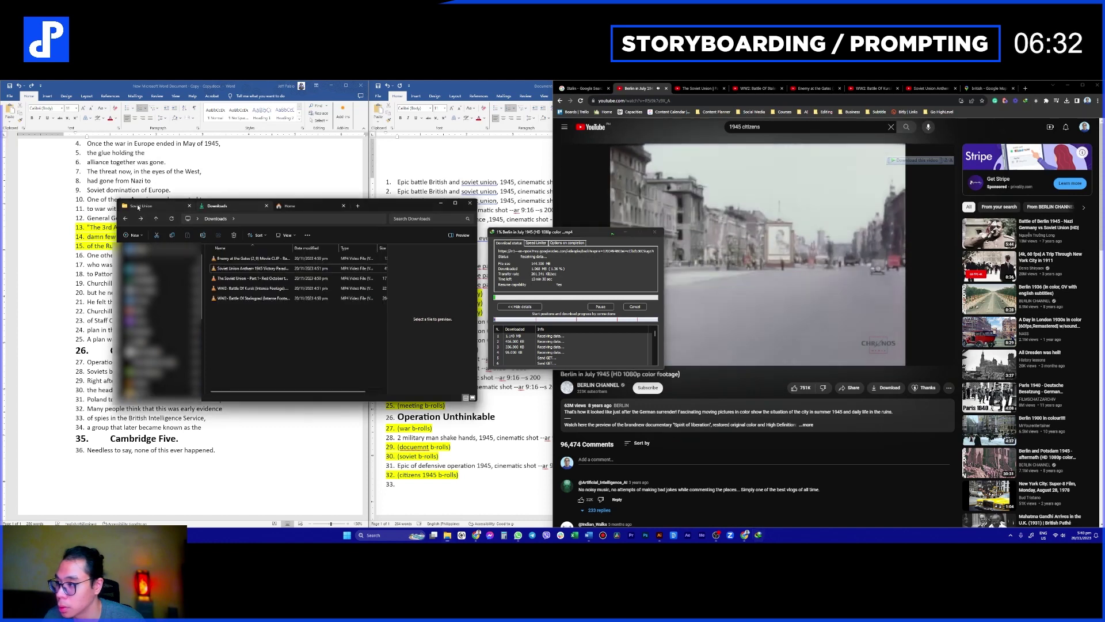
click(283, 219)
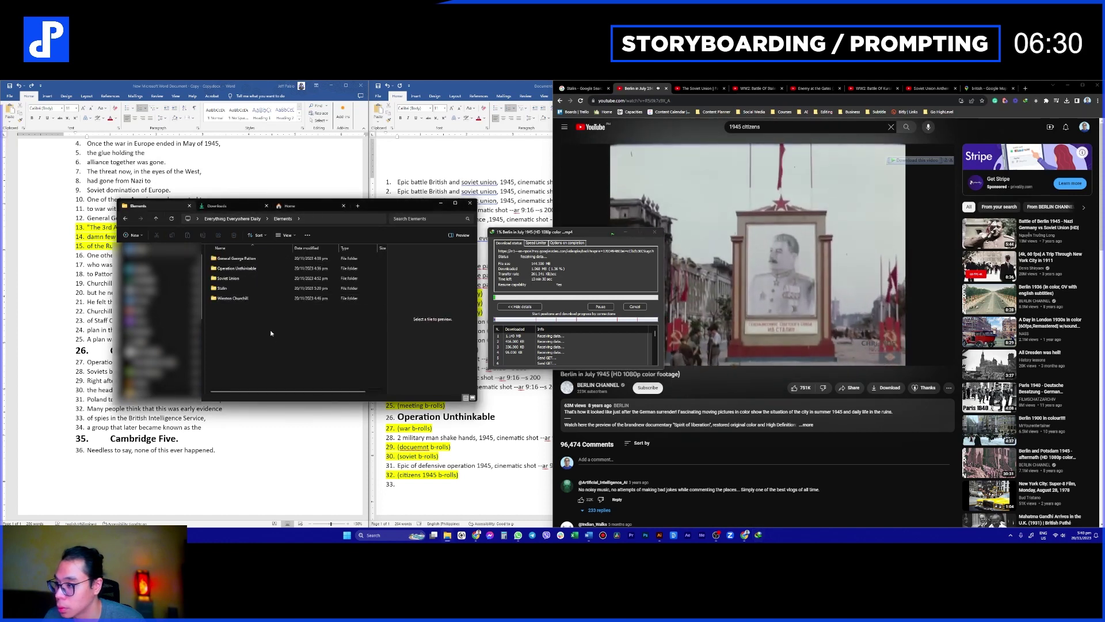
right_click(270, 331)
mouse_move(288, 383)
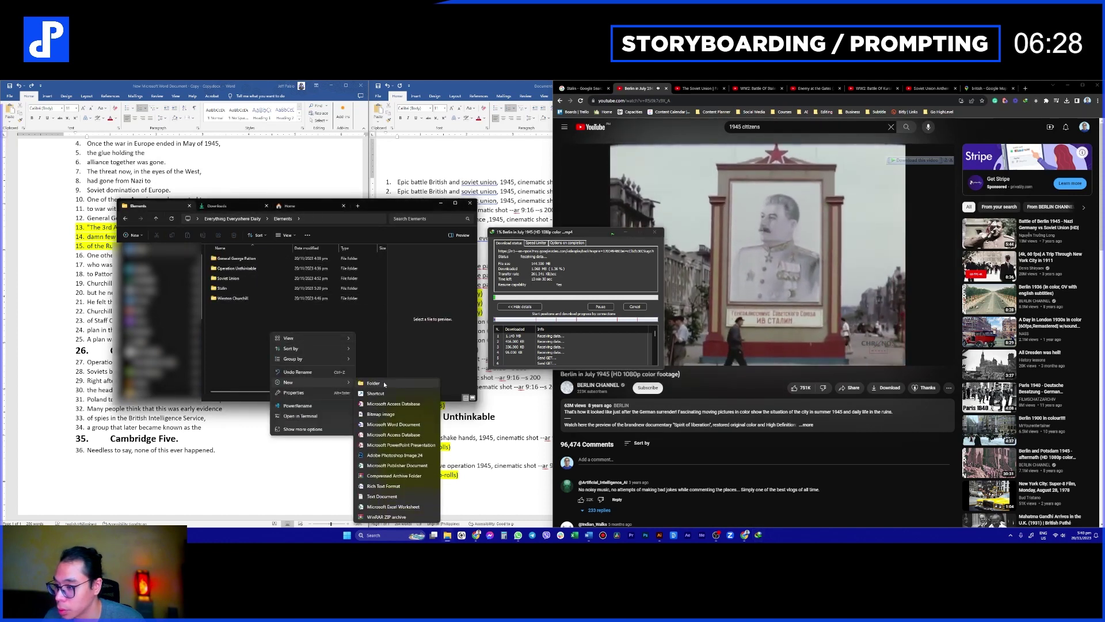
click(403, 383)
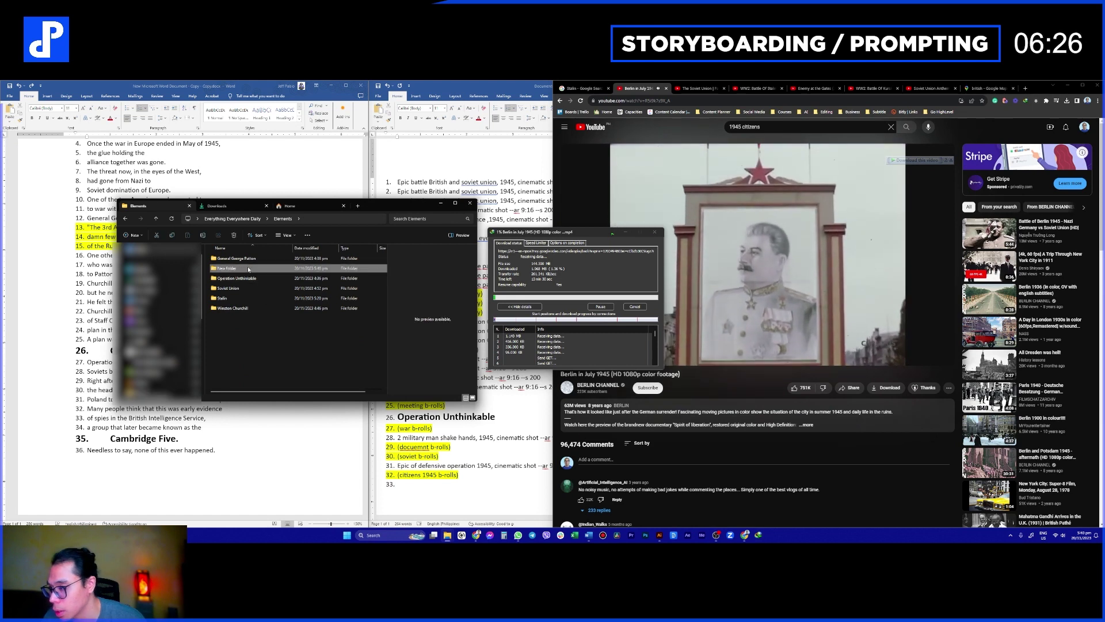
click(742, 290)
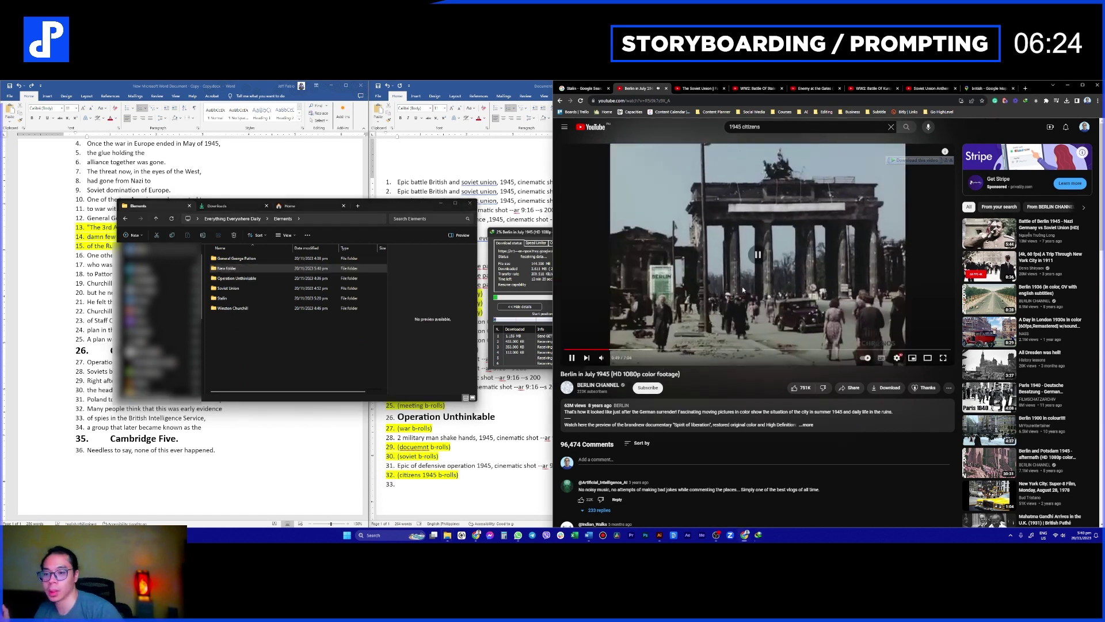
Step: Create a folder named "Clip 1" in Elements, move all the other Elements folders into it and open it
click(253, 318)
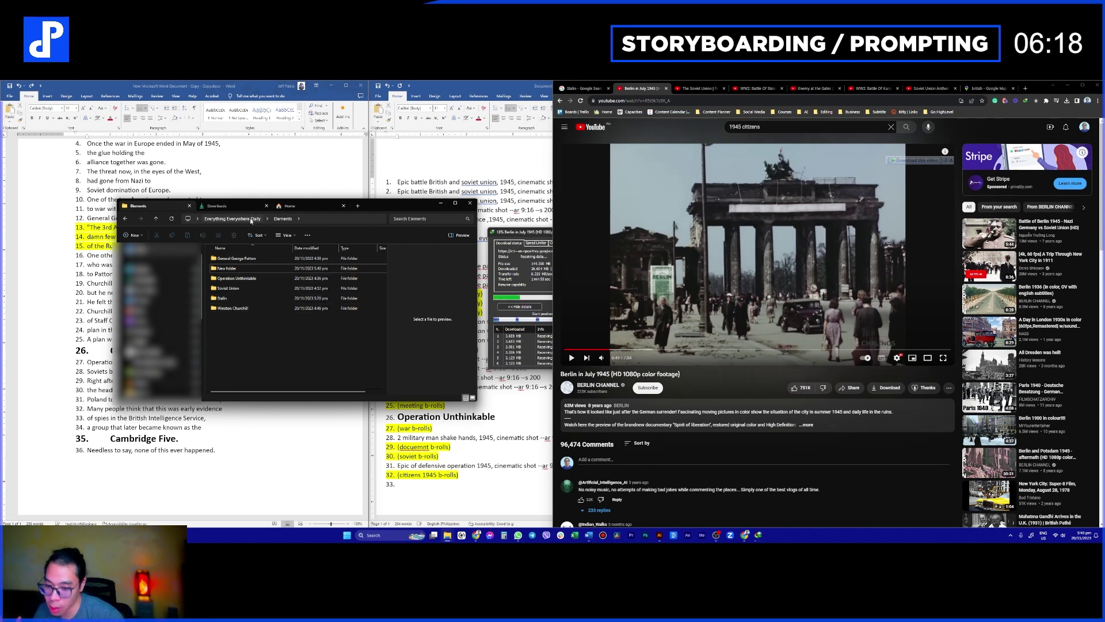
right_click(242, 327)
mouse_move(293, 380)
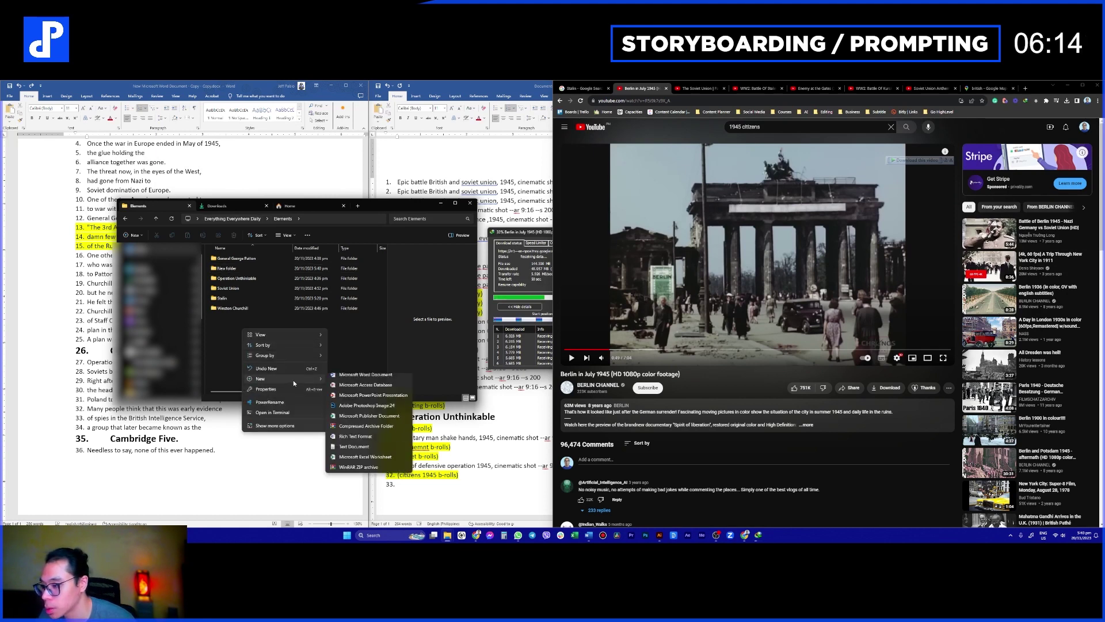
click(357, 383)
key(Return)
key(F2)
text(Clip 1)
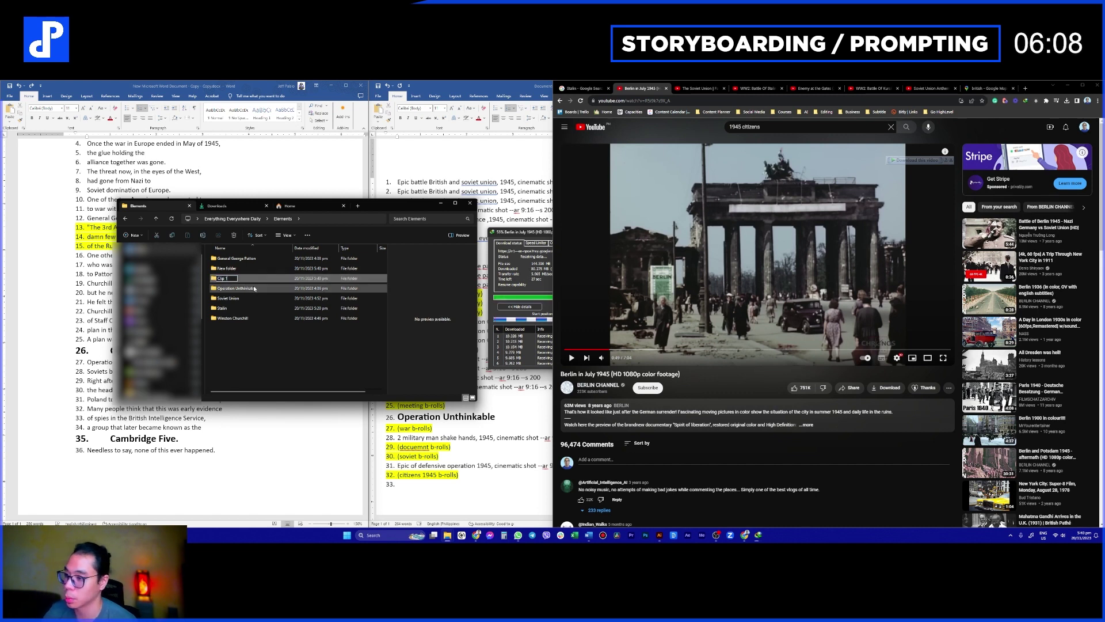
key(Return)
drag(255, 348, 229, 259)
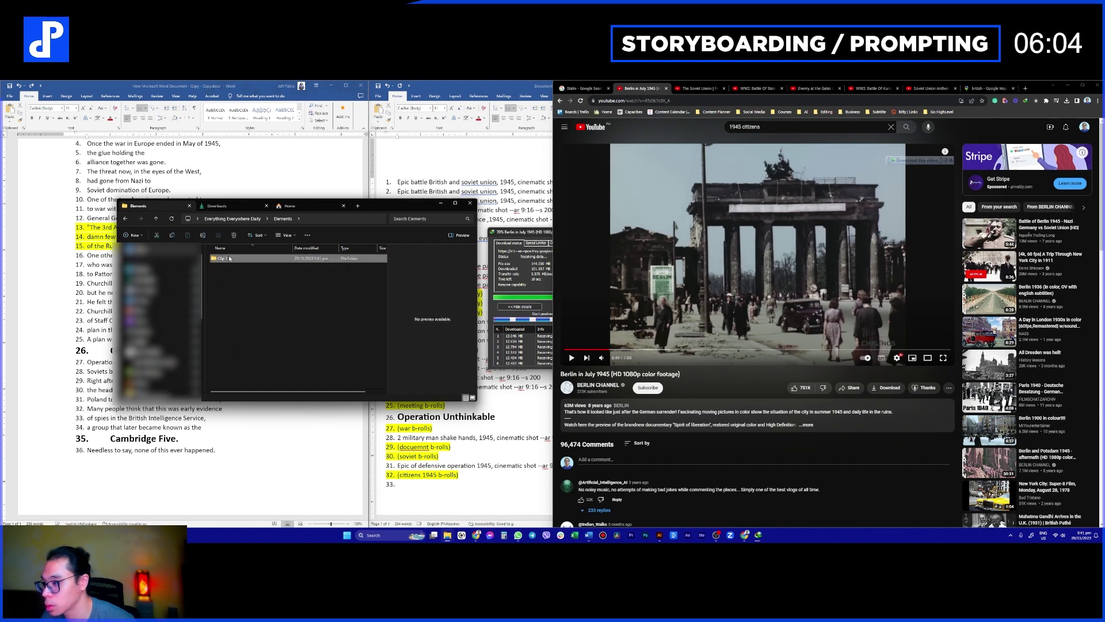
double_click(229, 259)
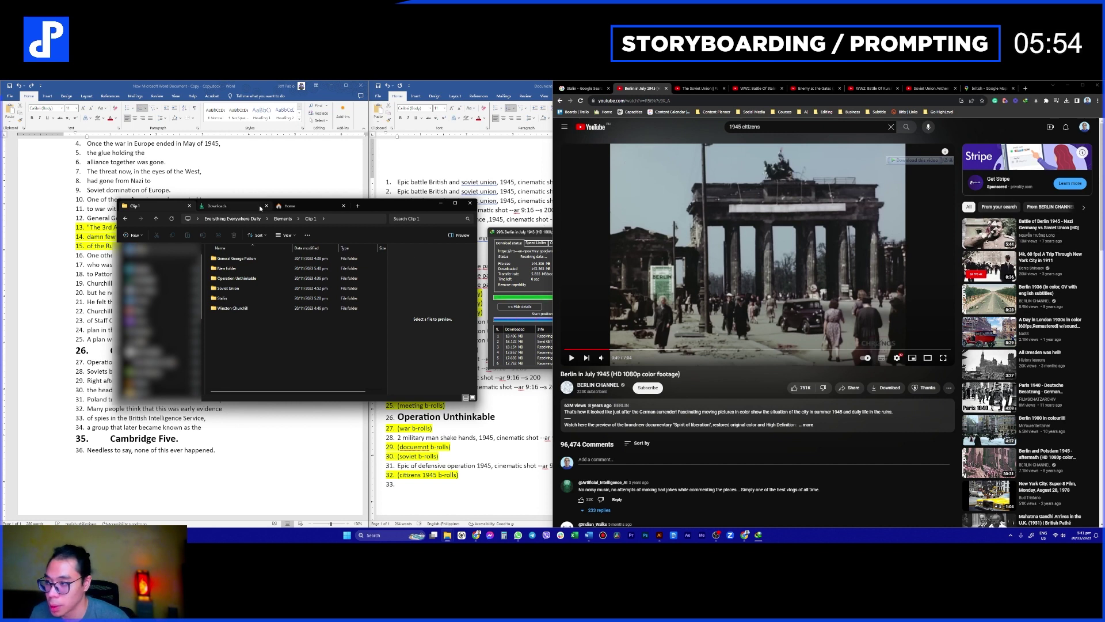
Step: Create a "Berlin" folder in Clip 1 and place the downloaded "Berlin in July 1945 (HD 1080p color footage)" video in it
click(230, 205)
double_click(373, 268)
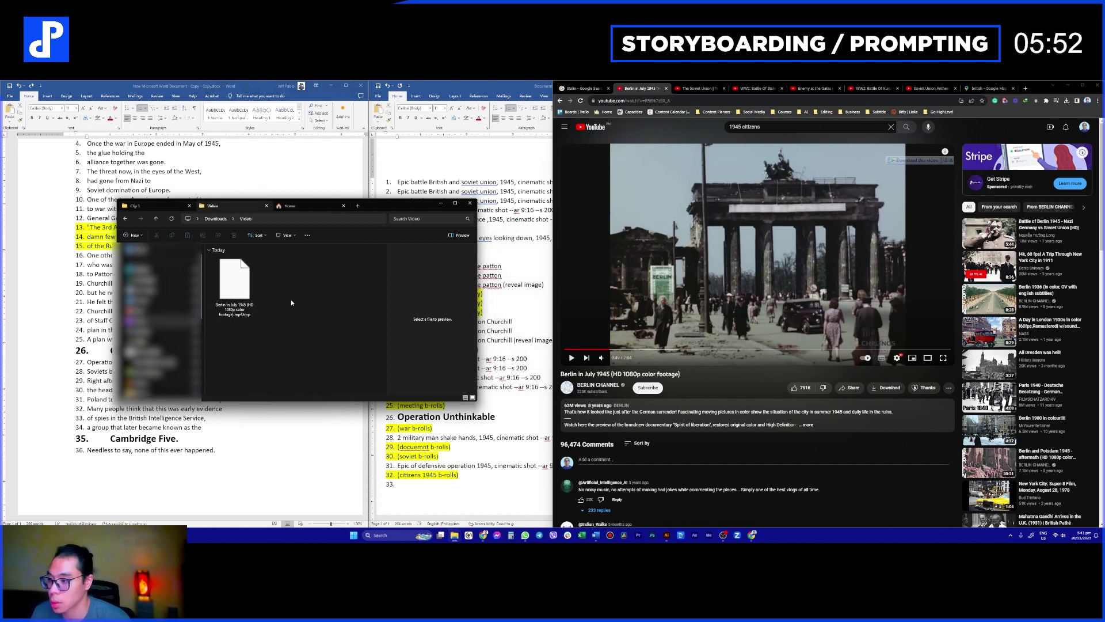
click(238, 309)
key(ctrl+c)
click(135, 206)
click(135, 235)
click(151, 254)
text(Be)
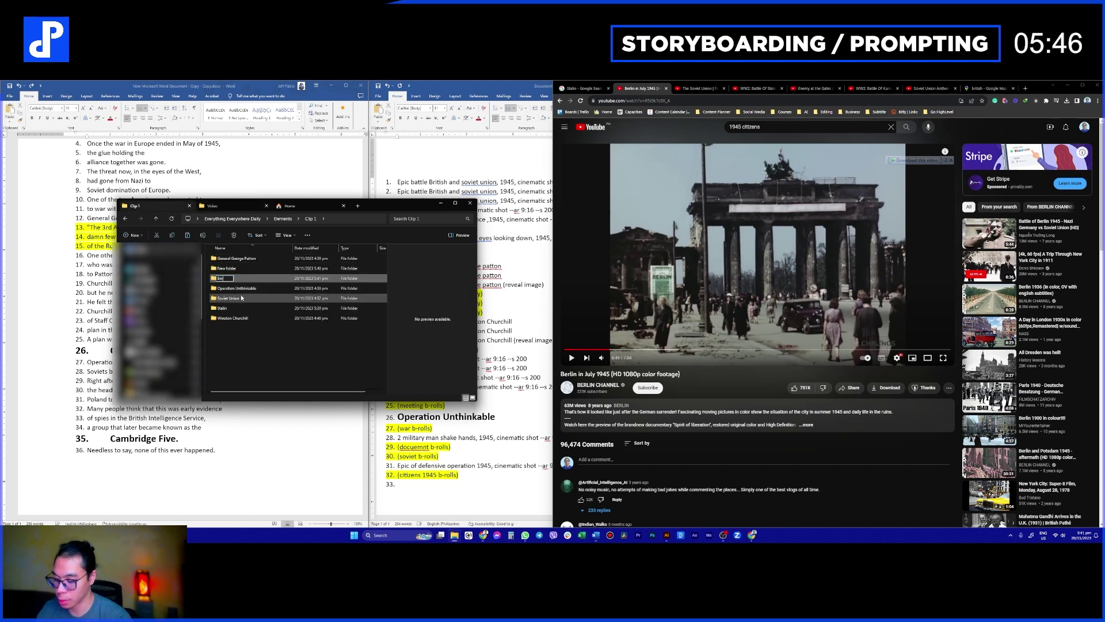
text(rlin)
key(Return)
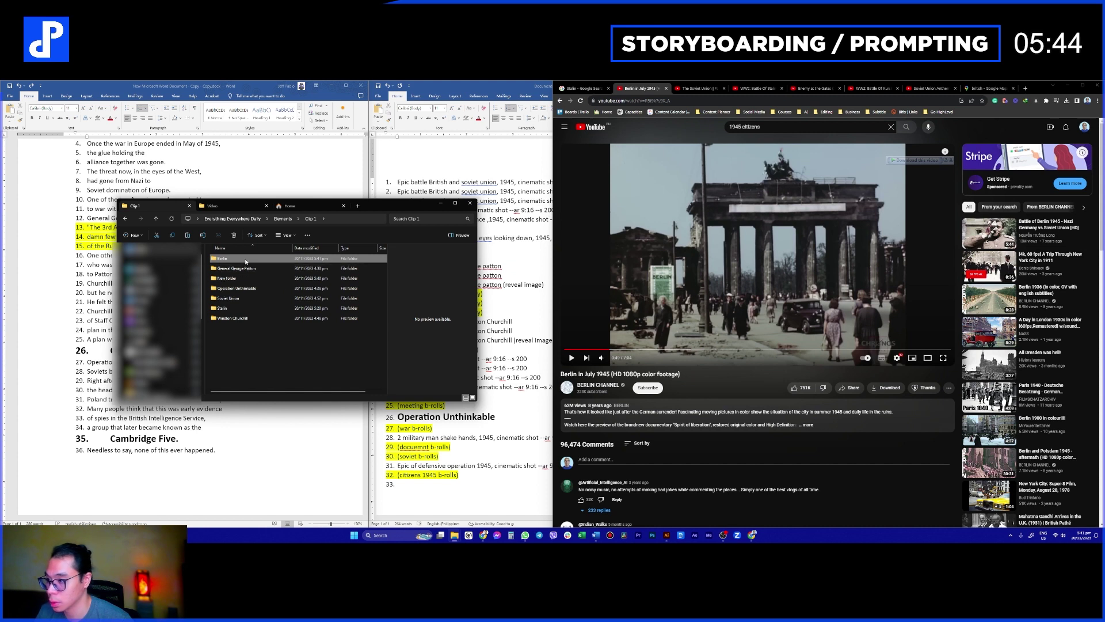
key(Return)
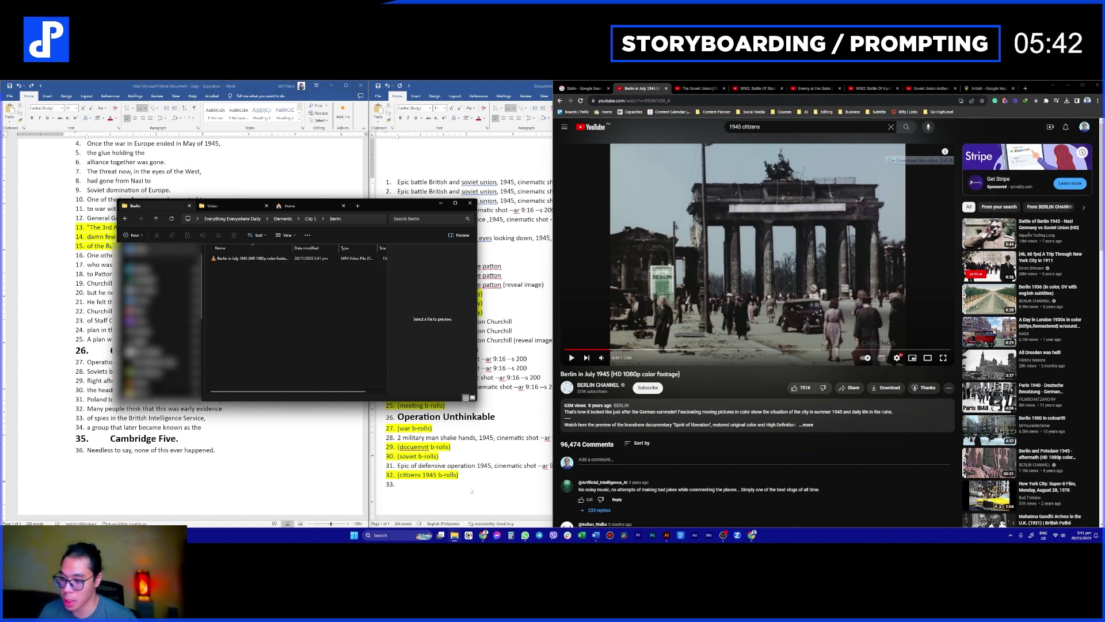
Step: Switch to the Illustrator storyboard and handwrite "B roll" with "Citizens" below it in frame 32
key(alt+Tab)
click(229, 462)
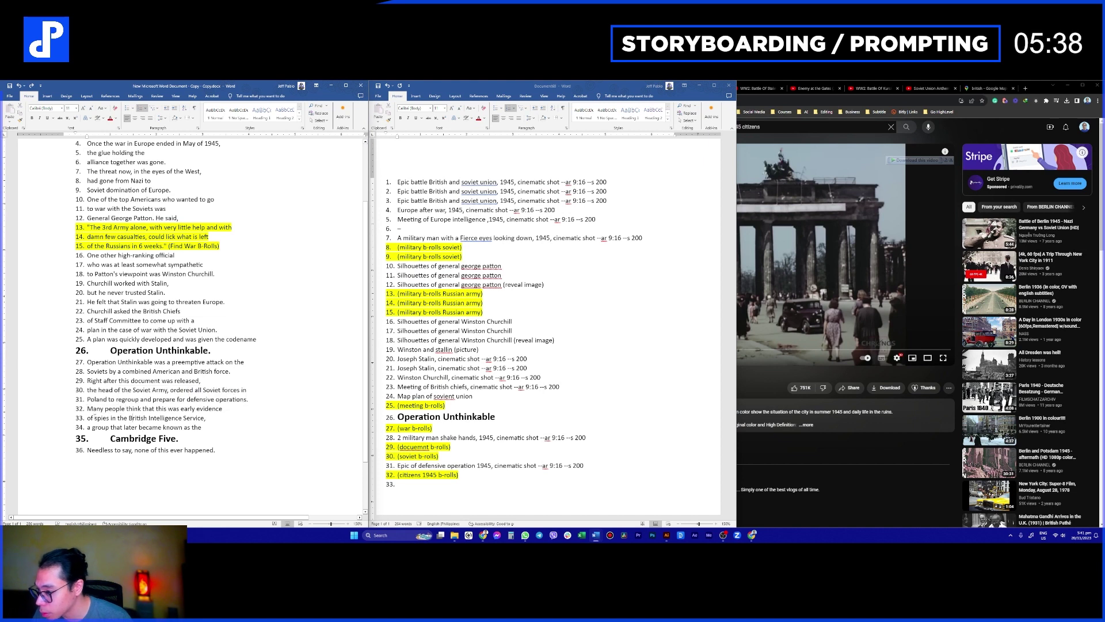
mouse_move(752, 535)
click(666, 535)
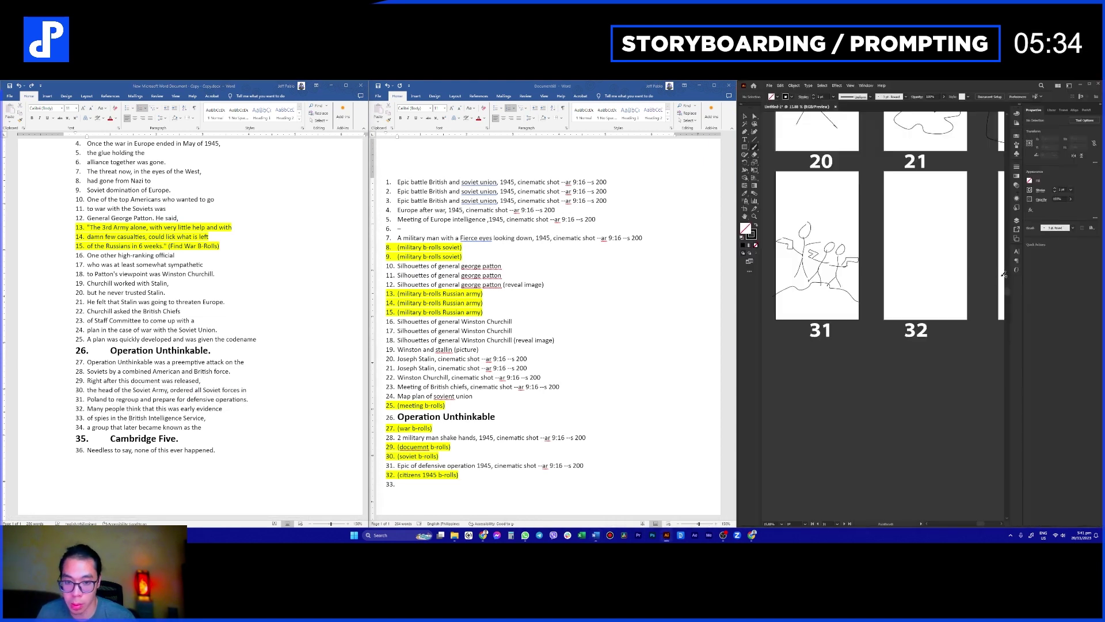
drag(911, 379, 885, 379)
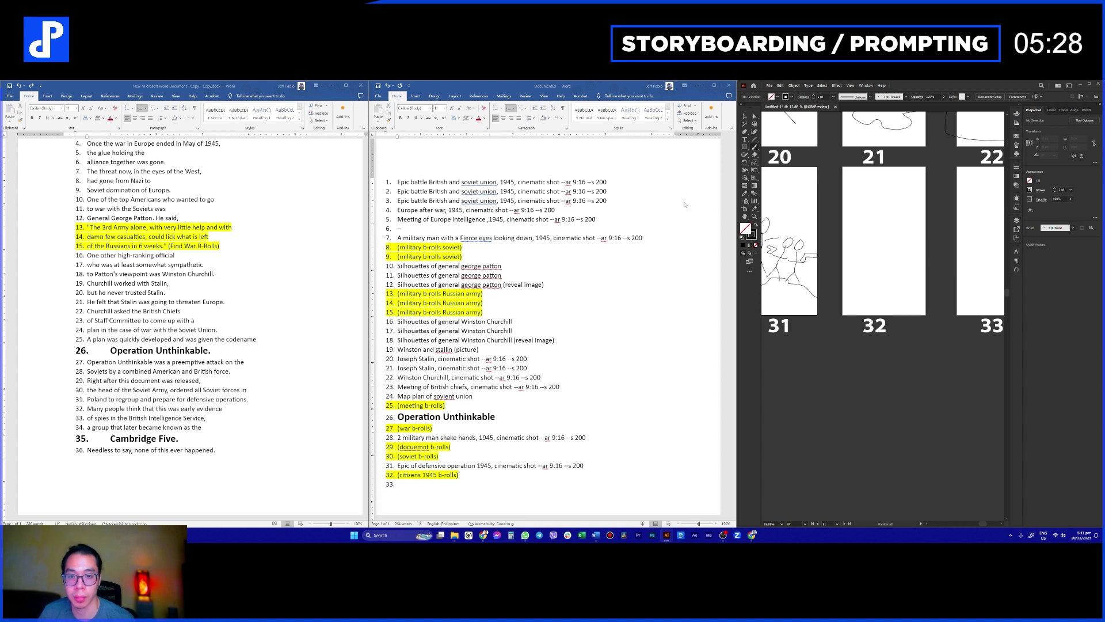
mouse_move(859, 211)
mouse_down()
mouse_move(862, 196)
mouse_move(909, 198)
mouse_up()
click(914, 204)
mouse_move(920, 191)
mouse_down()
mouse_move(925, 214)
mouse_move(877, 254)
mouse_up()
drag(871, 248, 912, 250)
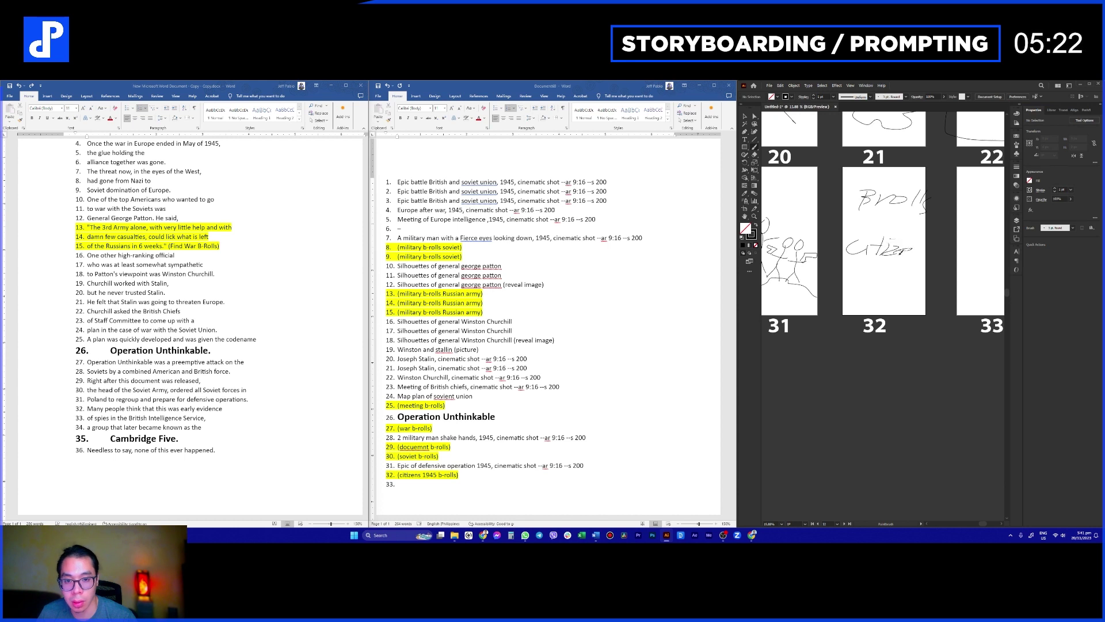
Step: Sketch a large stick figure flanked by two smaller stick figures in storyboard frame 33
drag(979, 327, 842, 333)
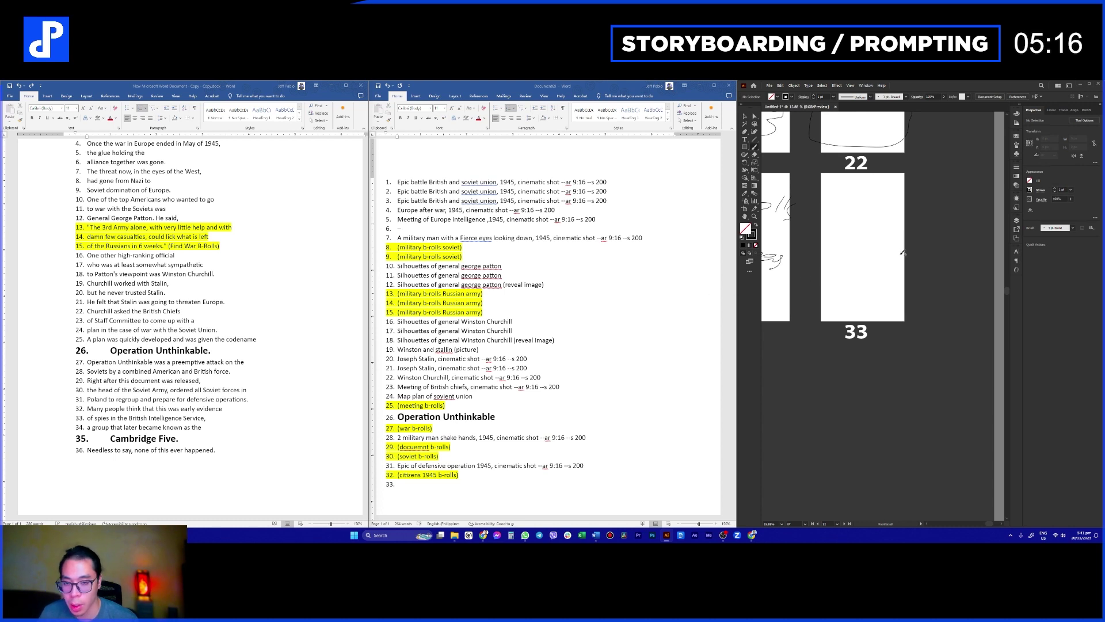
mouse_move(857, 220)
mouse_down()
mouse_move(879, 233)
mouse_move(861, 218)
mouse_move(843, 279)
mouse_move(859, 280)
mouse_move(858, 313)
mouse_up()
key(ctrl+z)
drag(860, 269, 878, 287)
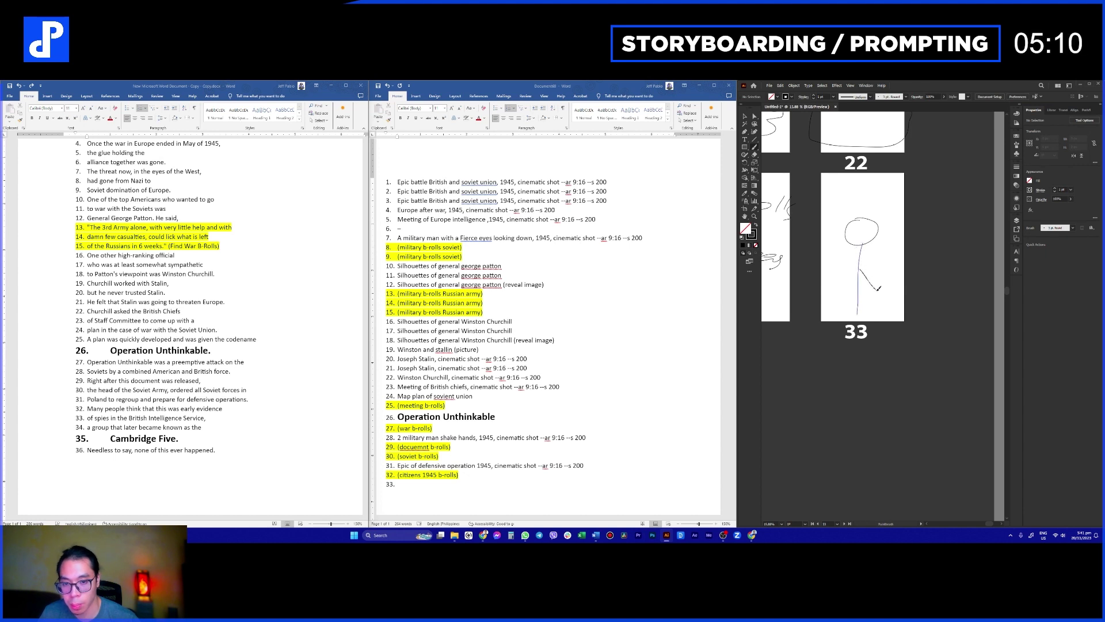
mouse_move(833, 243)
mouse_down()
mouse_move(825, 254)
mouse_move(832, 243)
mouse_up()
mouse_move(829, 258)
mouse_down()
mouse_move(823, 301)
mouse_move(823, 278)
mouse_up()
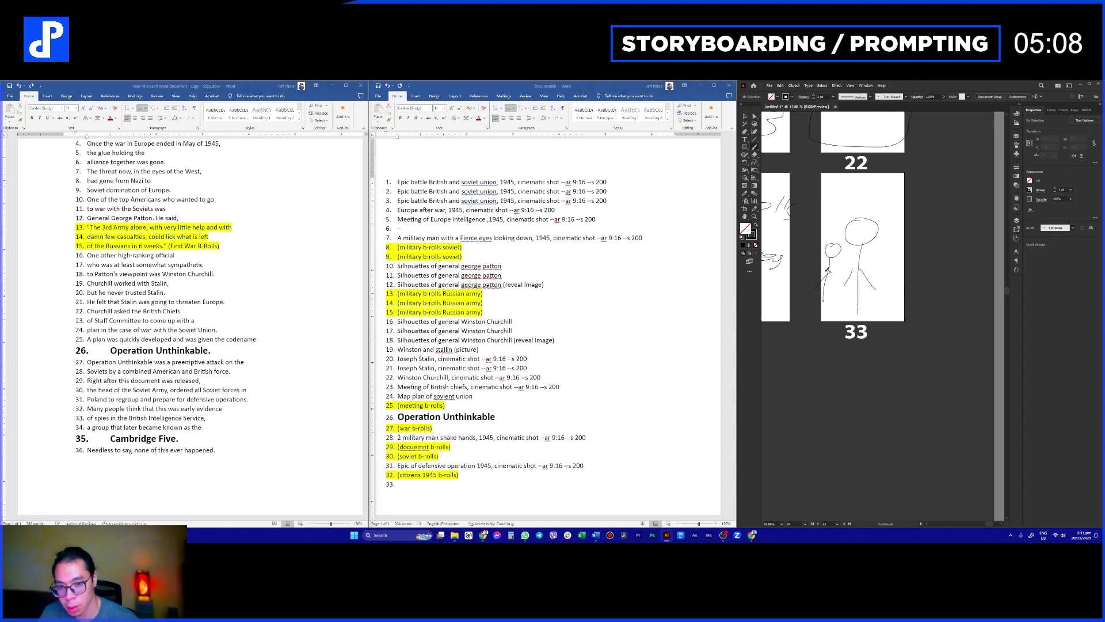
mouse_move(895, 255)
mouse_down()
mouse_move(894, 299)
mouse_move(879, 294)
mouse_move(896, 274)
mouse_up()
key(ctrl+z)
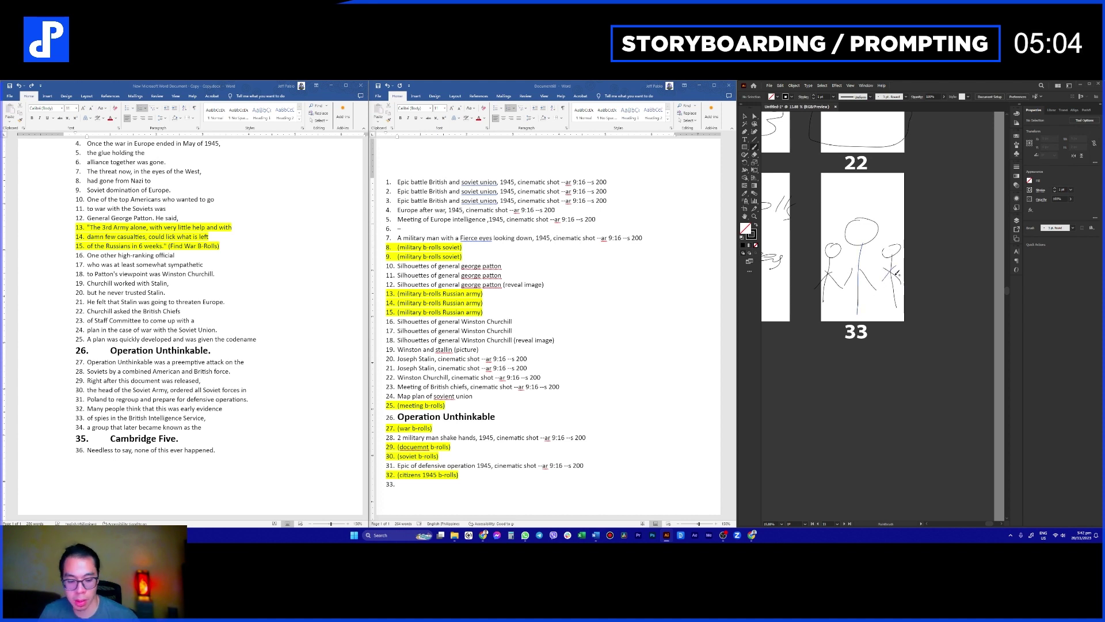
Step: Browse the My Dark Path Podcast reels on Instagram and screenshot the cover showing a suited man with a question-mark face
click(483, 535)
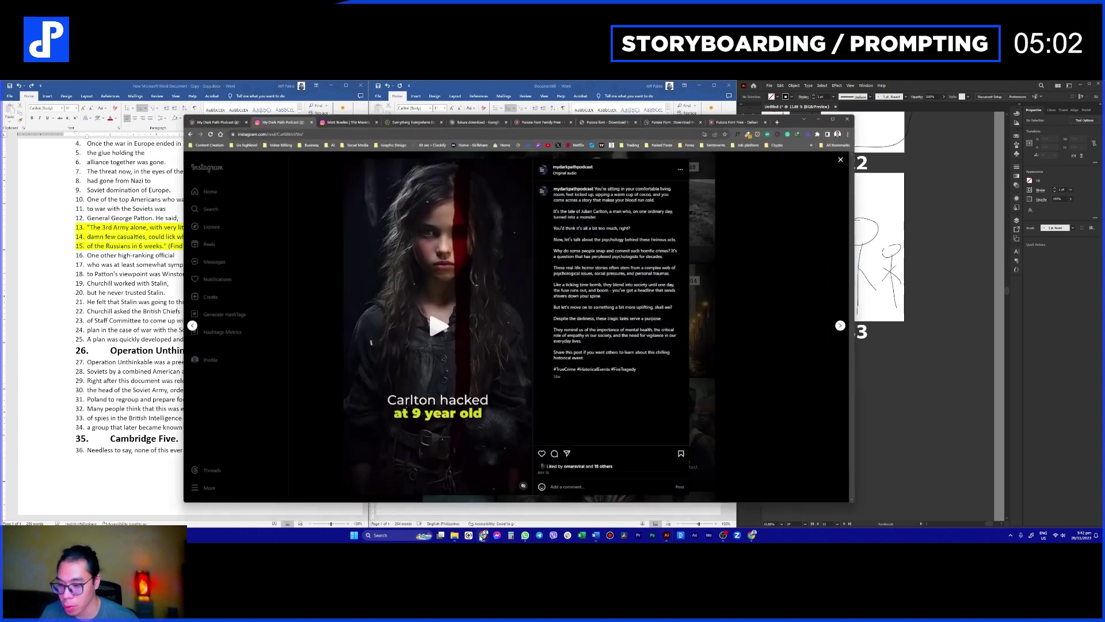
click(311, 217)
scroll(547, 263, down, 10)
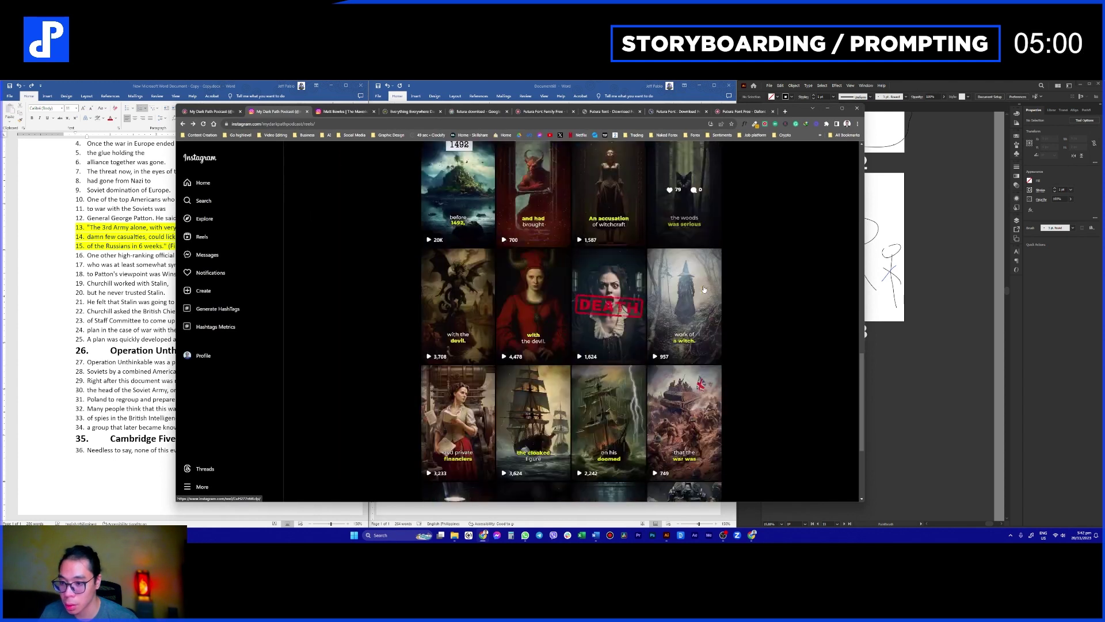
scroll(755, 323, down, 3)
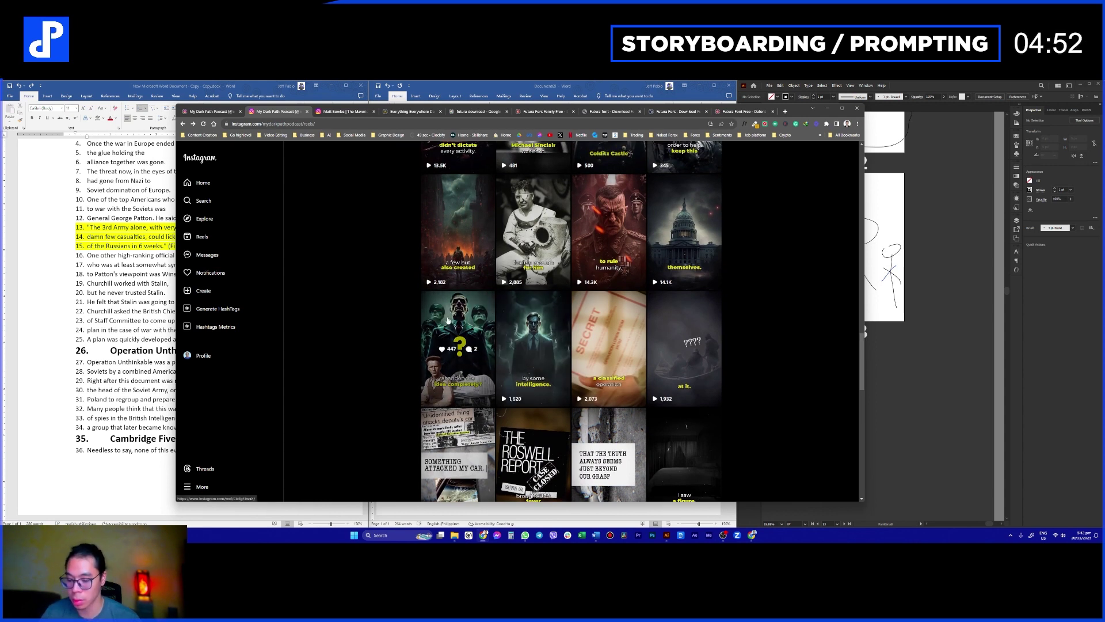
key(Print)
drag(405, 286, 522, 407)
click(498, 414)
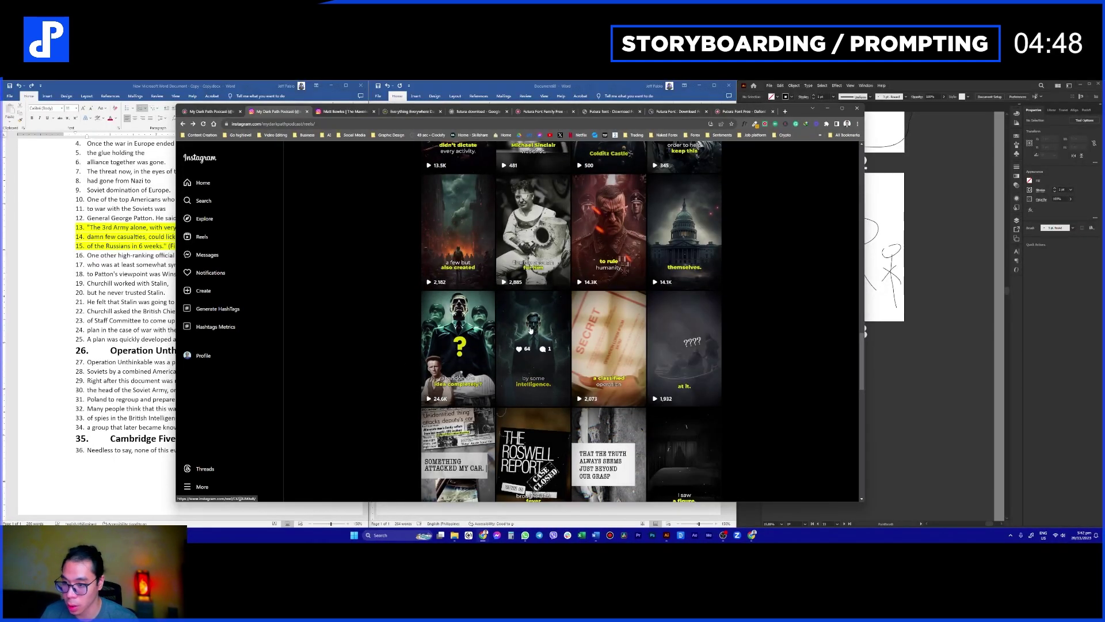
Step: Bring the script and prompt documents back beside the storyboard and show frames 31 to 33 together
key(alt+Tab)
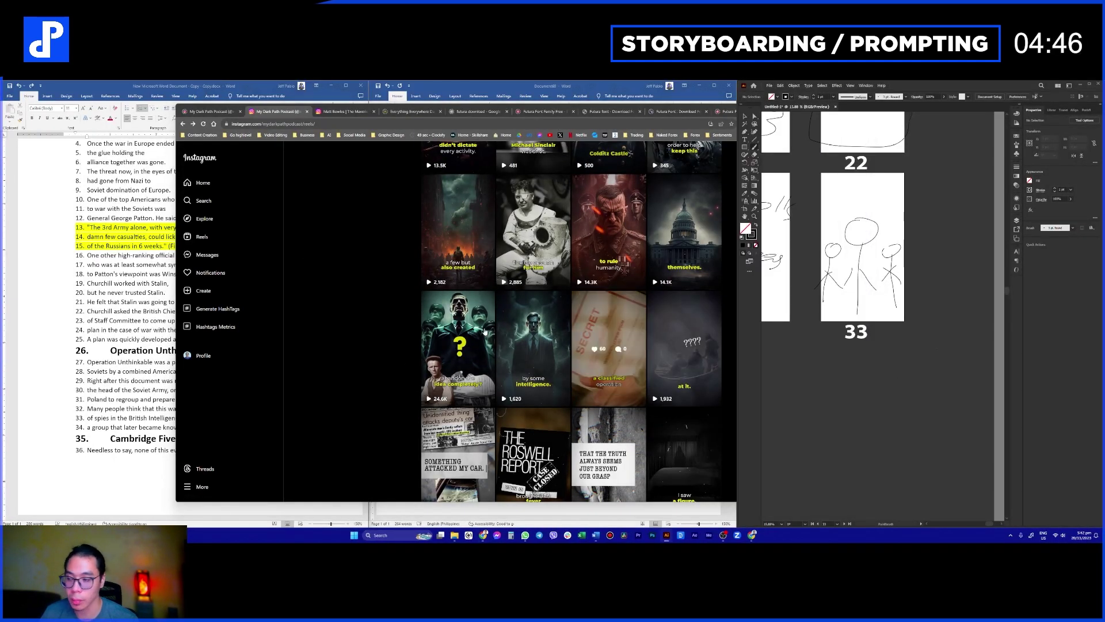
click(166, 88)
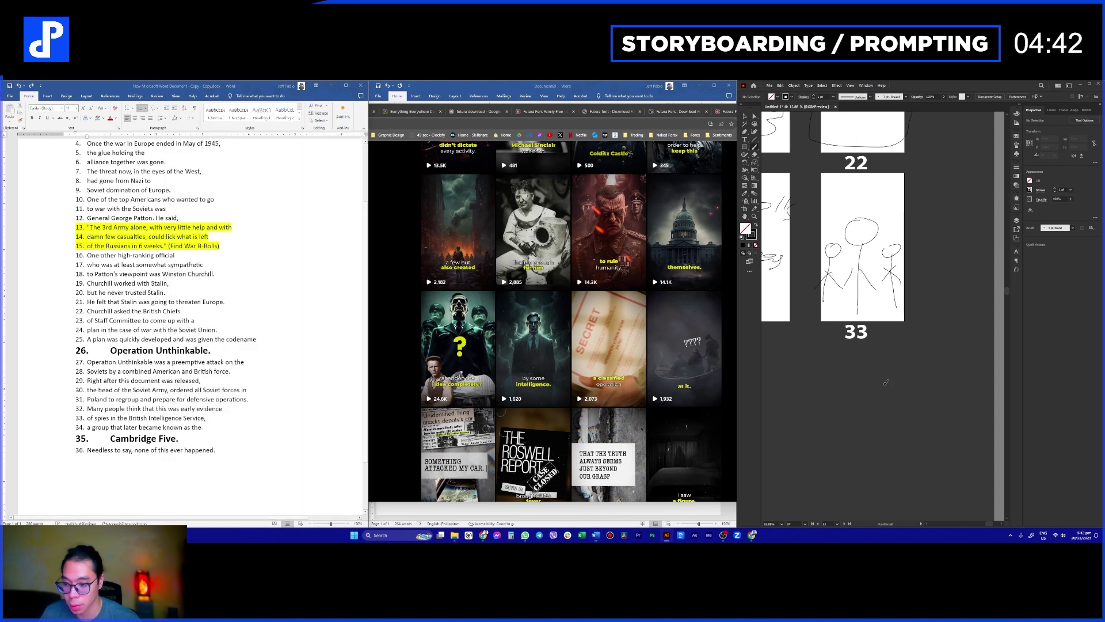
click(610, 87)
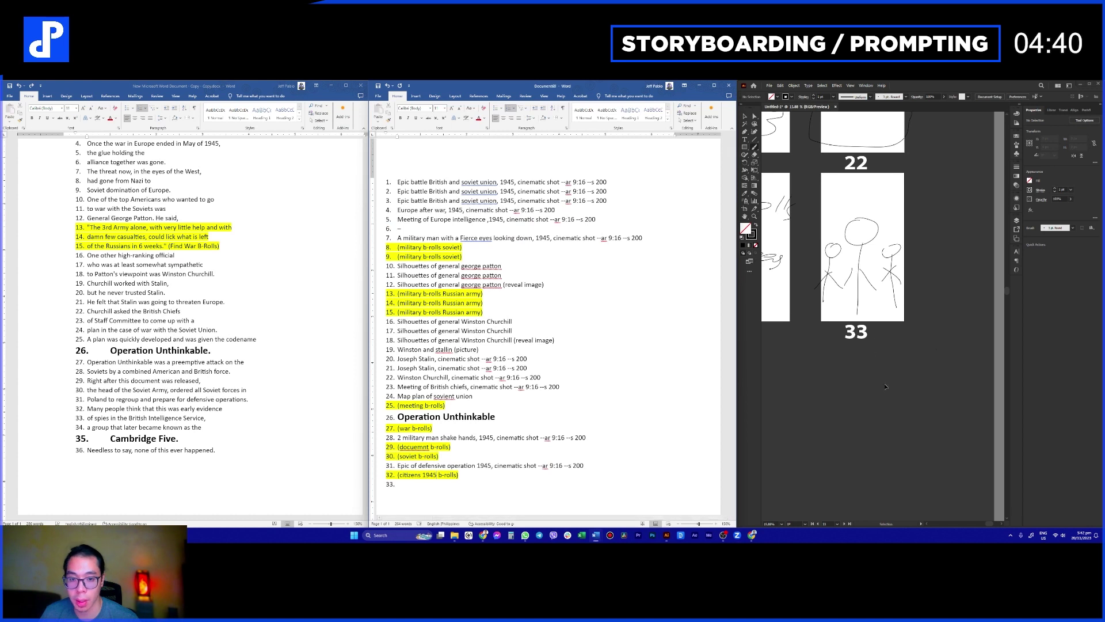
key(ctrl+space)
drag(896, 330, 889, 331)
scroll(890, 331, down, 3)
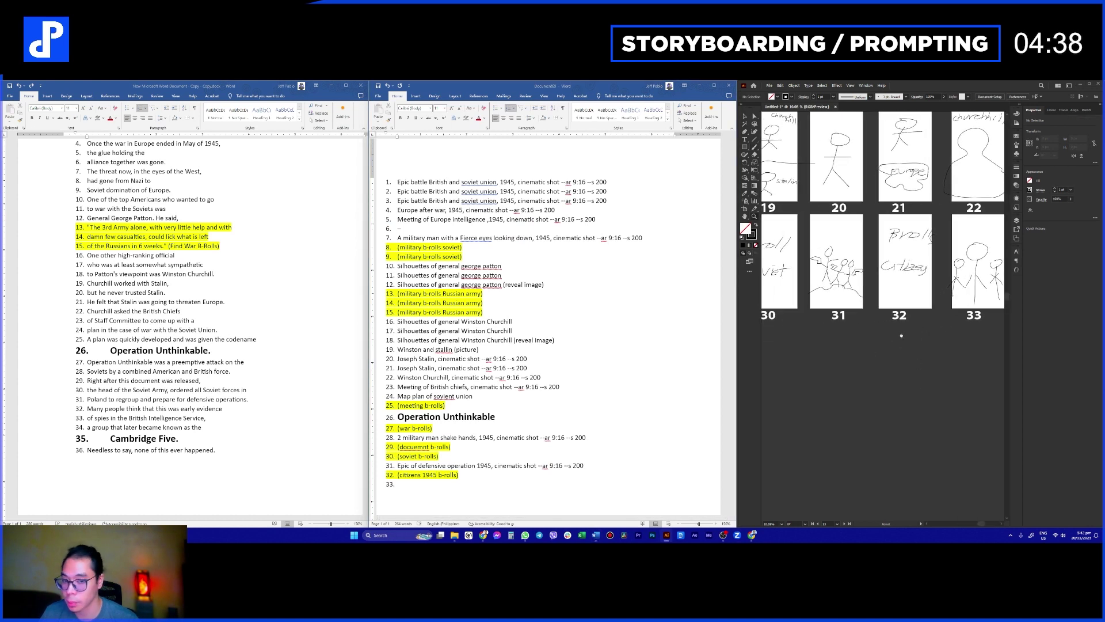
Step: Begin prompt line 33 with the word "Epic" copied from line 31
click(411, 485)
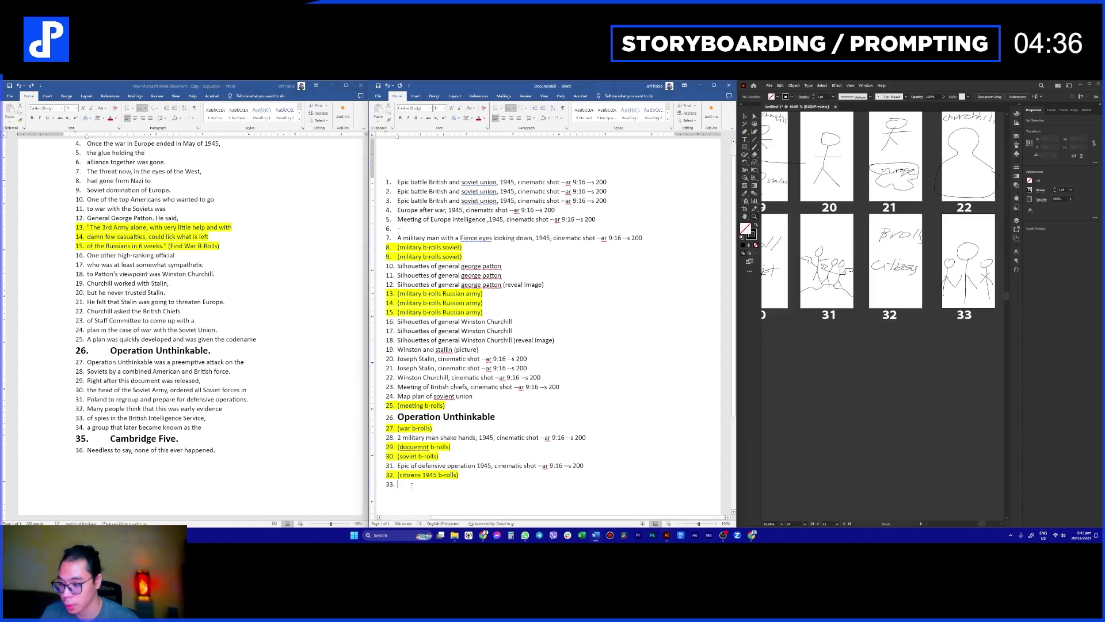
double_click(403, 465)
key(ctrl+c)
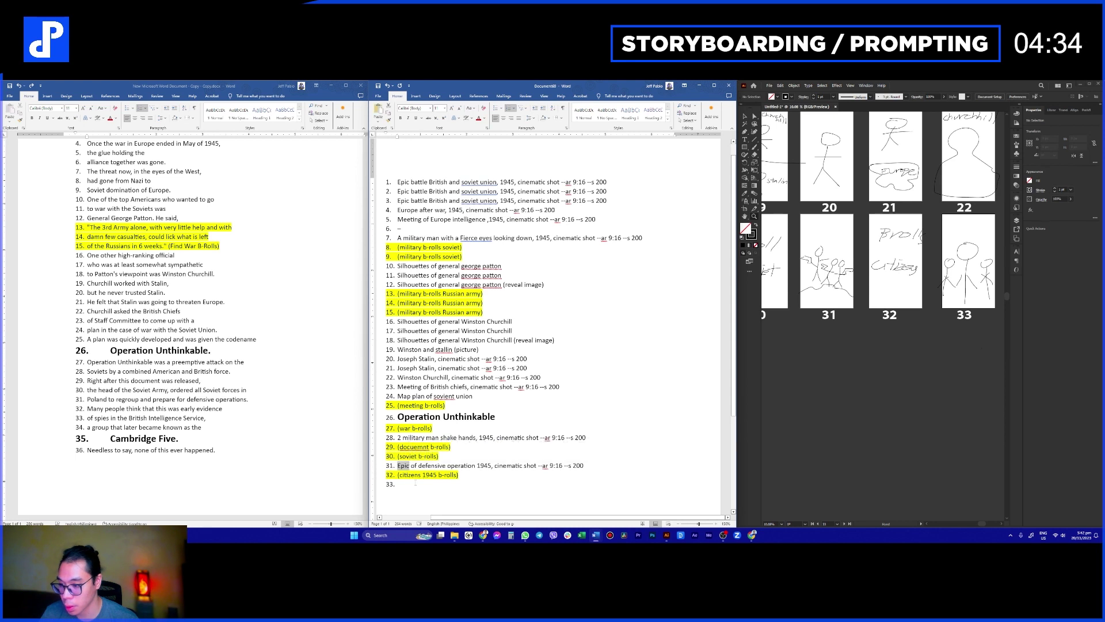
click(408, 484)
key(ctrl+v)
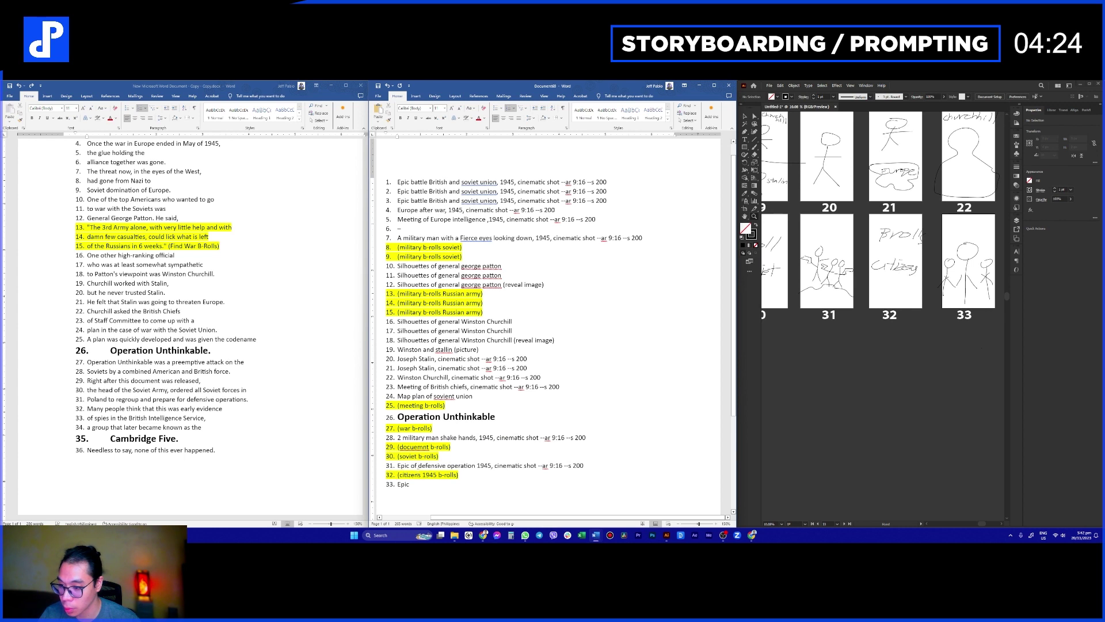
Step: Replace "Epic of" with "Military" at the start of prompt line 31
drag(419, 466, 397, 466)
key(BackSpace)
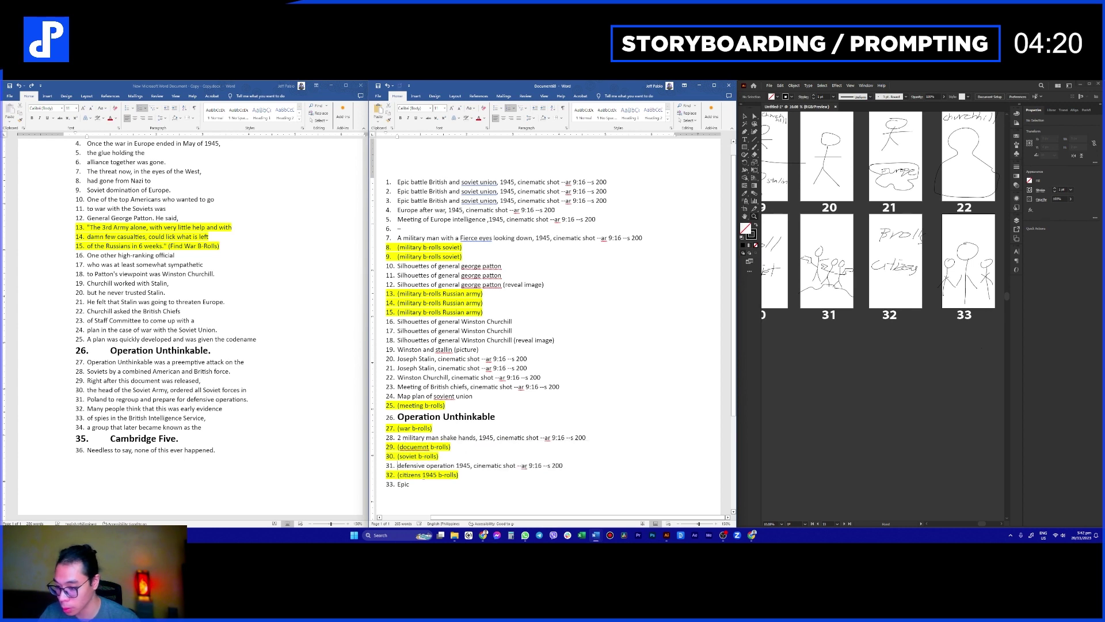
text(military)
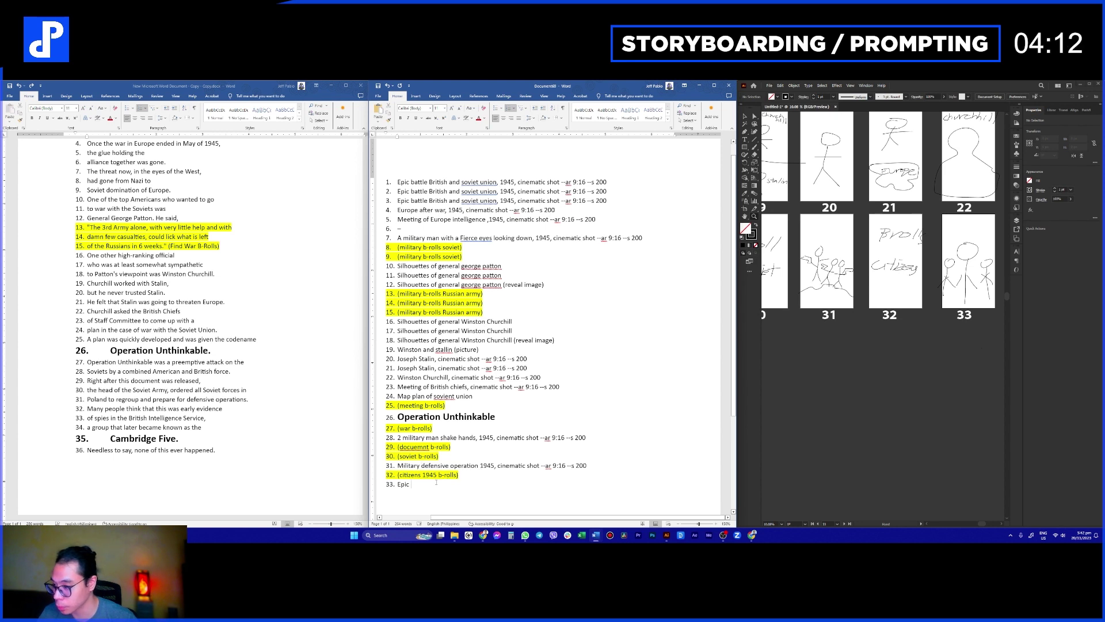
Step: Extend prompt line 33 with "of intelligence", reusing the correctly spelled "intelligence" from line 5
text(of)
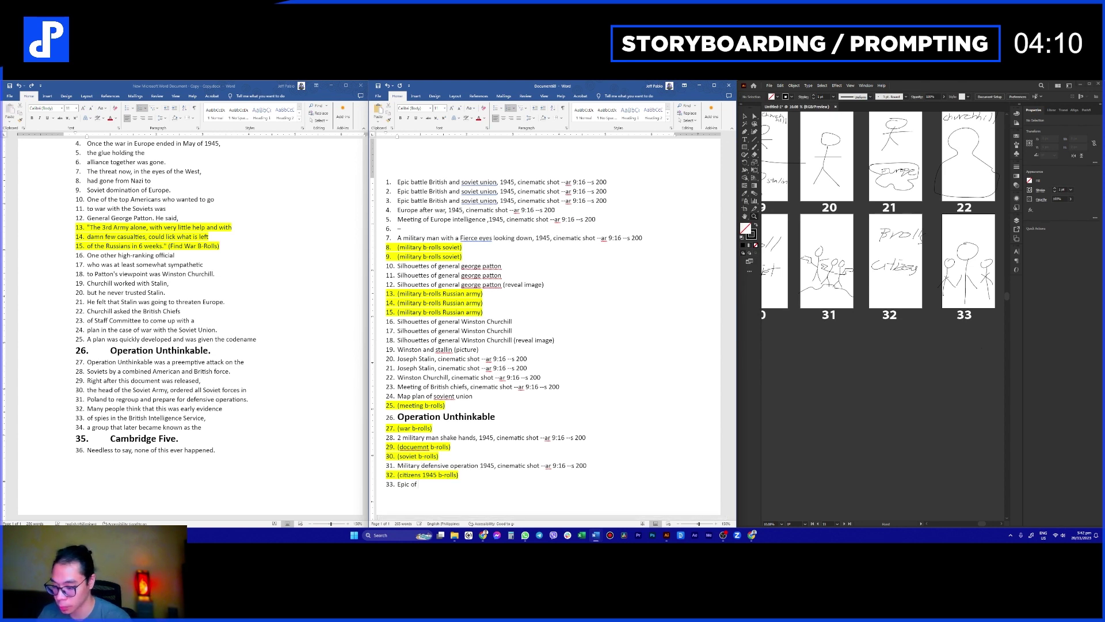
text( inteliggenxce)
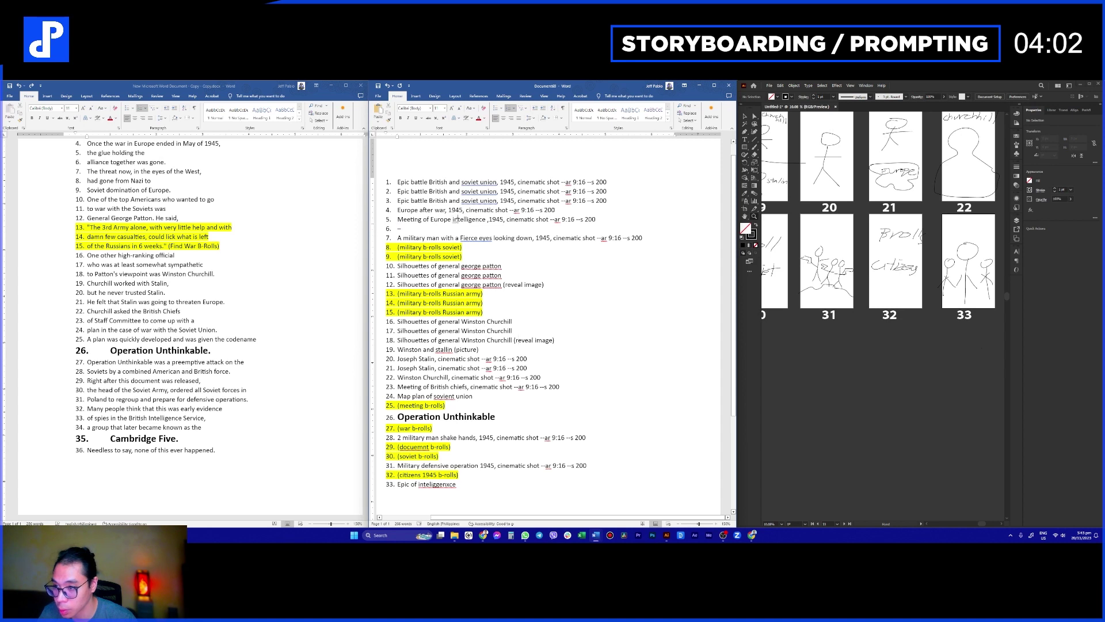
double_click(476, 219)
key(ctrl+c)
double_click(436, 484)
key(ctrl+v)
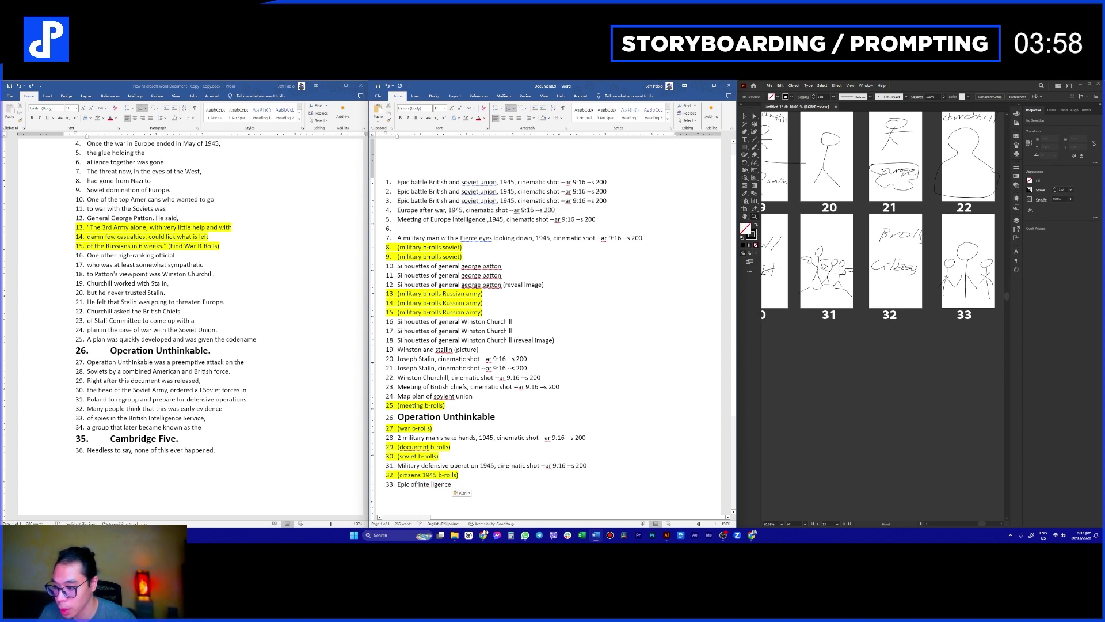
Step: Reword prompt line 33 as "Epic shot of intelligence" and start line 34
click(418, 485)
key(BackSpace)
key(BackSpace)
text(shot)
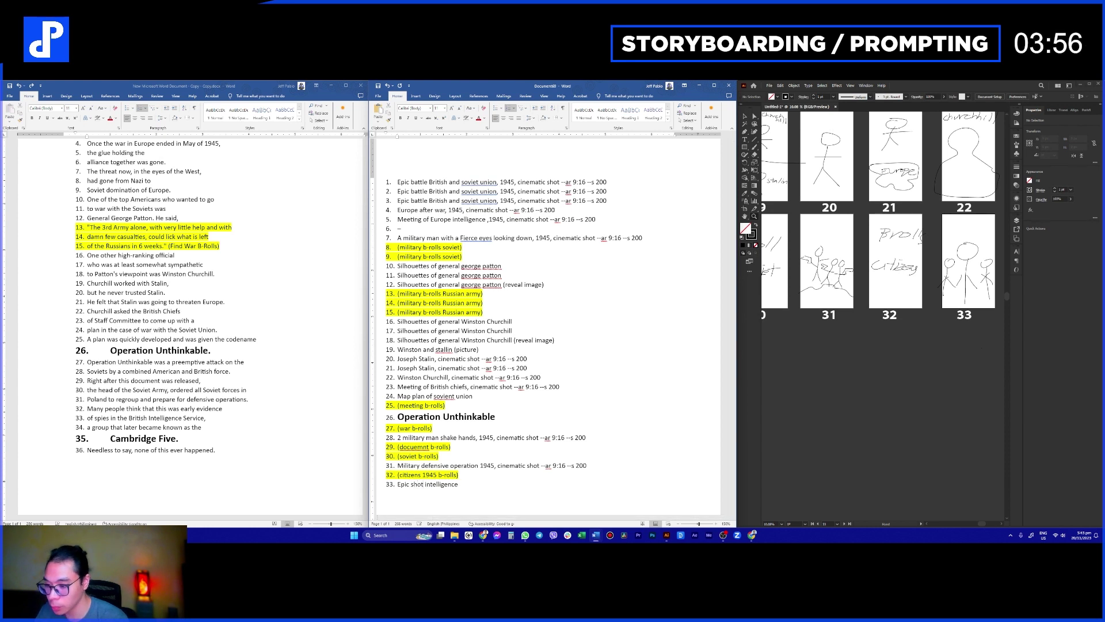
text( of)
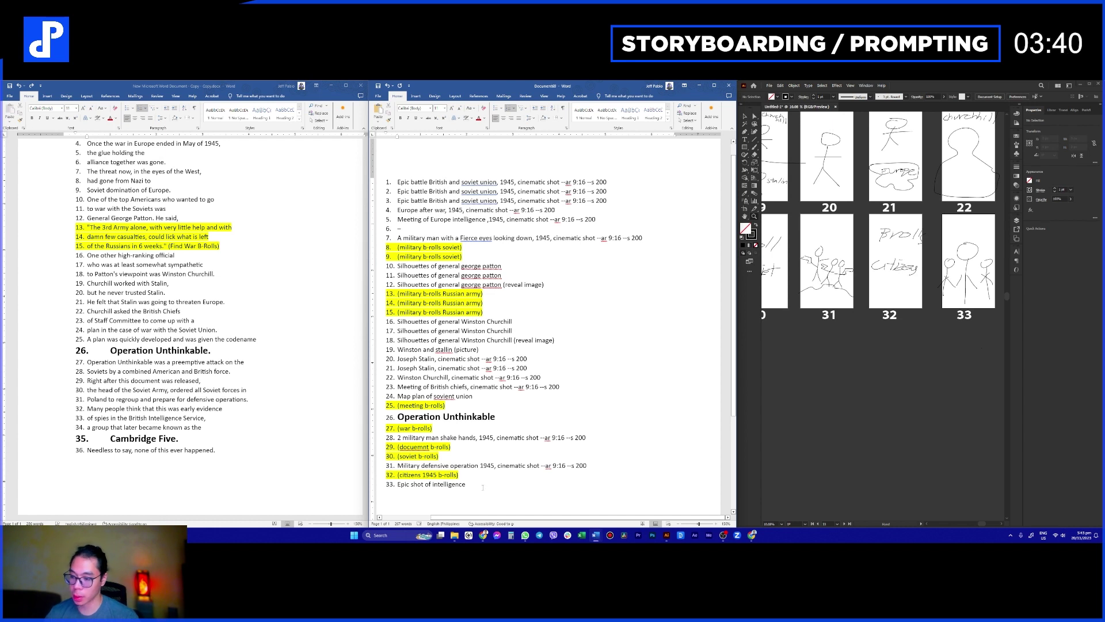
key(Return)
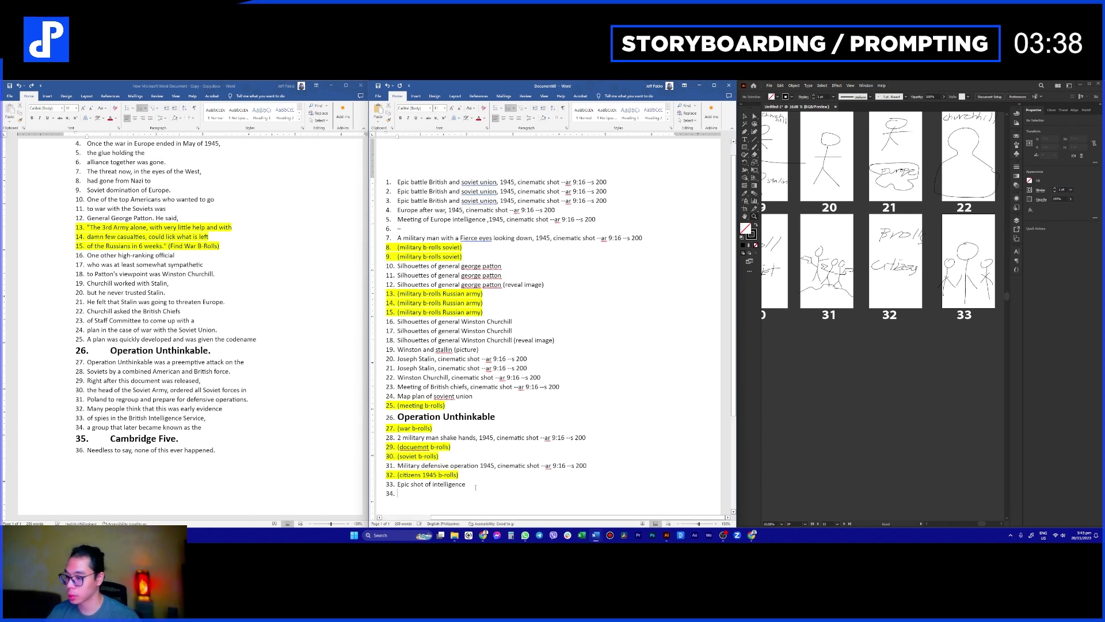
key(shift+Up)
key(ctrl+c)
click(404, 490)
key(ctrl+v)
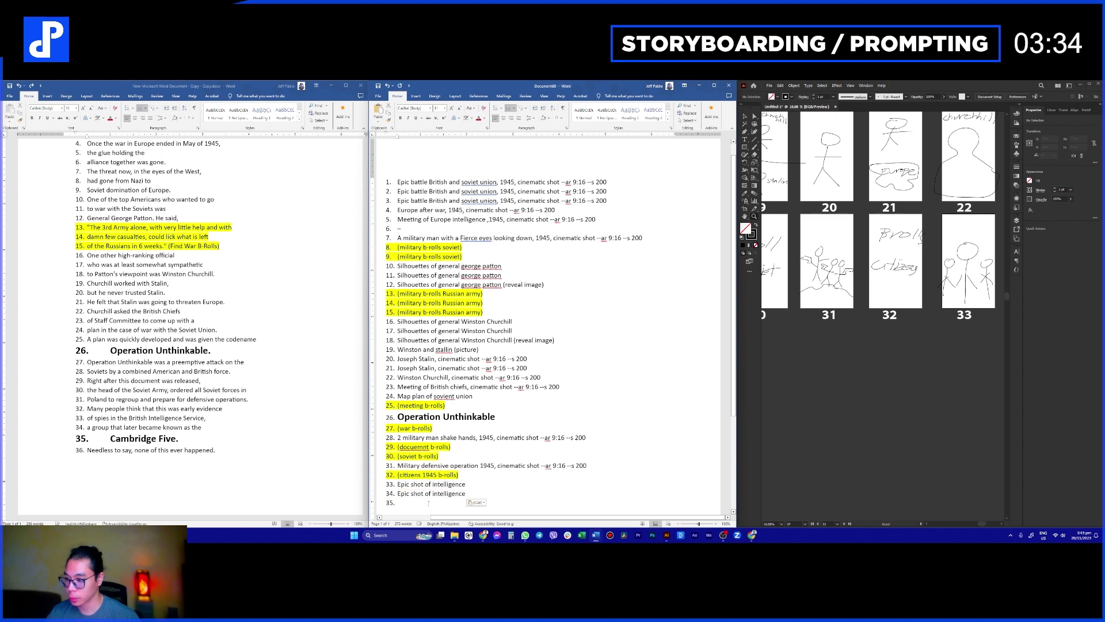
key(ctrl+z)
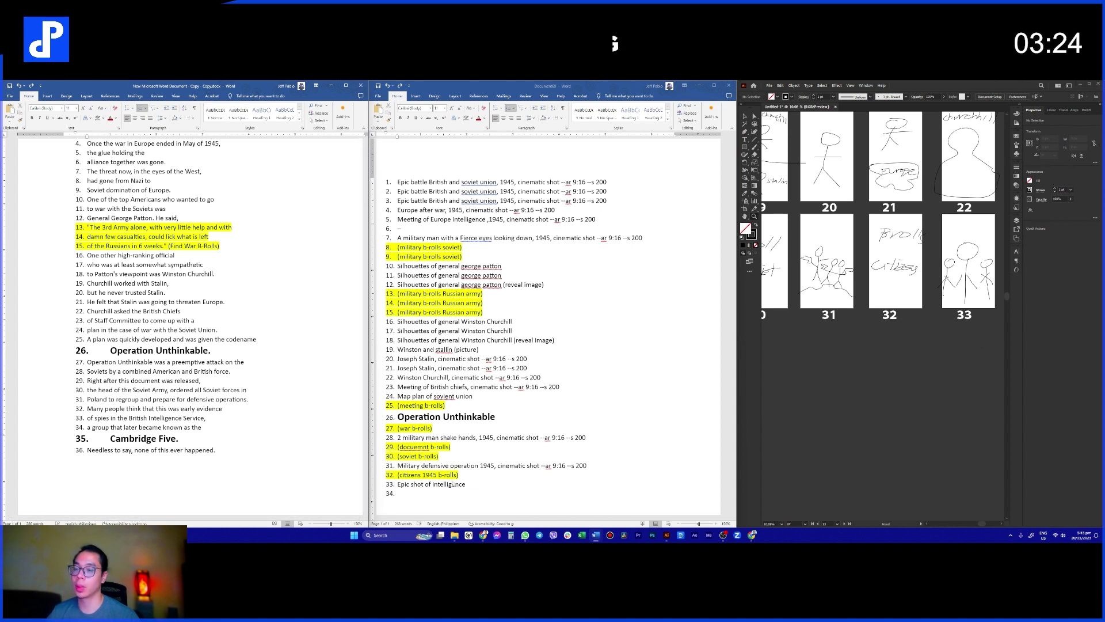
Step: Append "1945, cinematic shot --ar 9:16 --s 200" from line 31 to prompt line 33
click(437, 493)
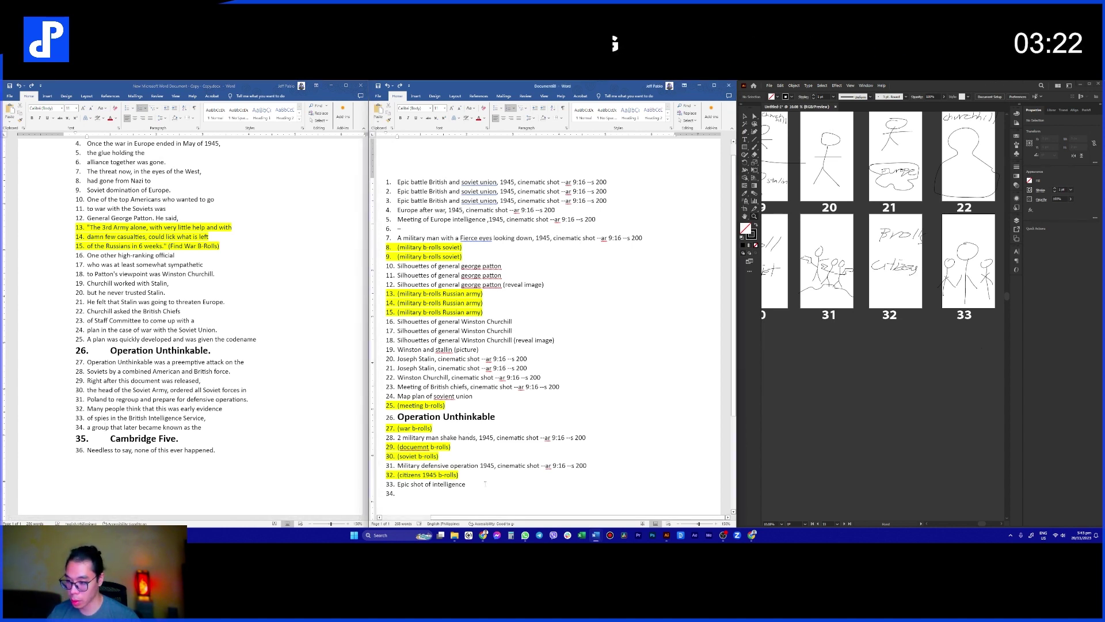
drag(481, 465, 593, 465)
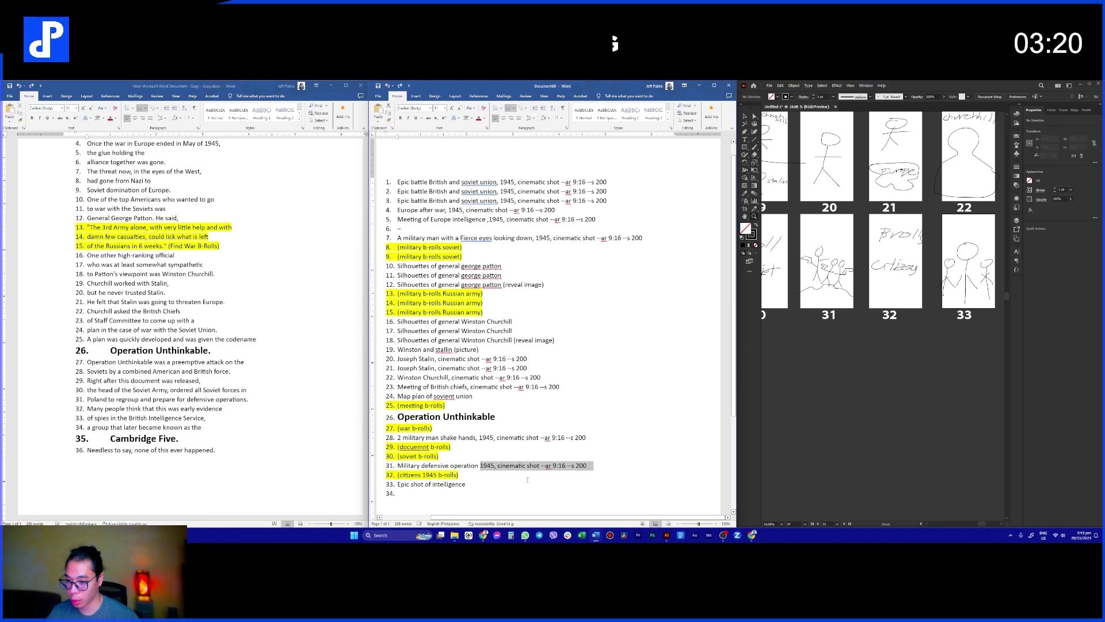
click(525, 480)
key(ctrl+v)
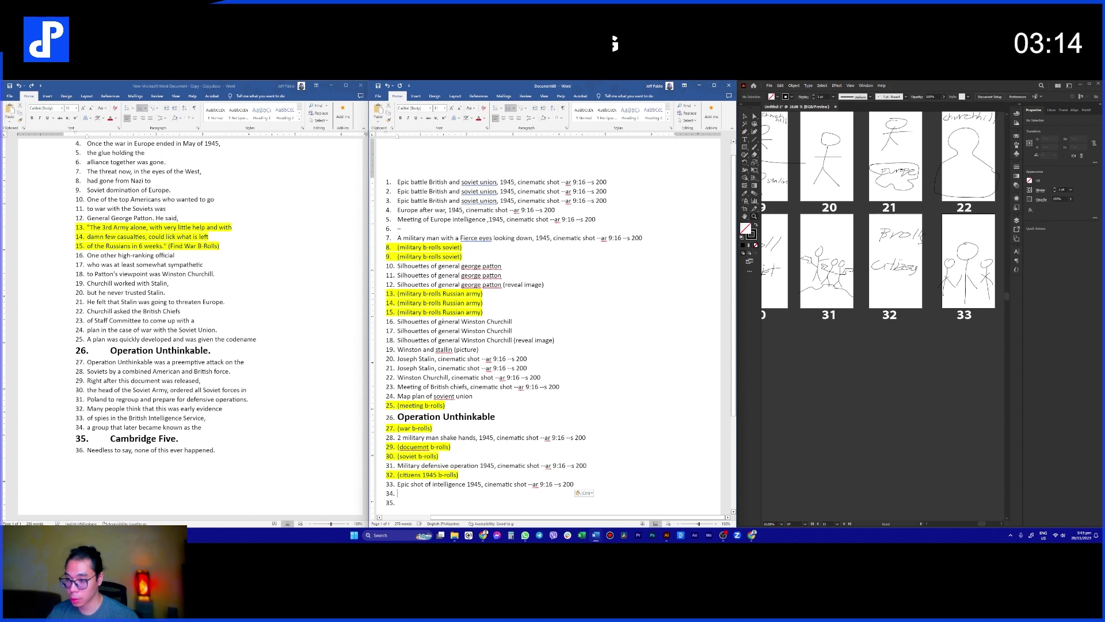
Step: Write "Silhouettes of group of military" as prompt line 34, copying "Silhouettes" from an earlier line
double_click(413, 322)
key(ctrl+c)
click(436, 493)
key(ctrl+v)
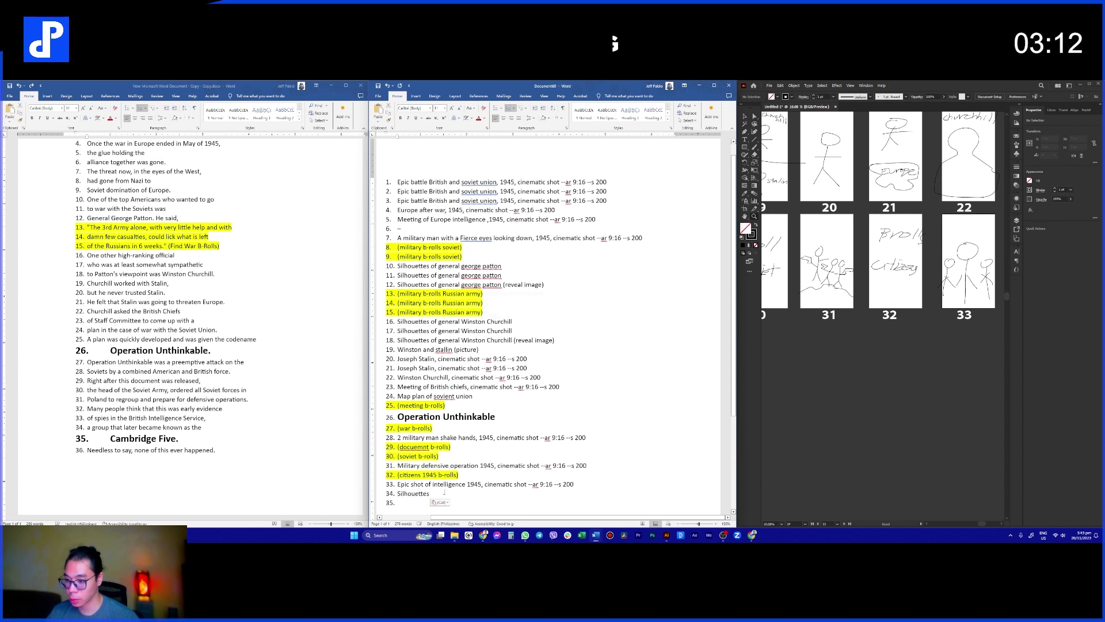
text(of)
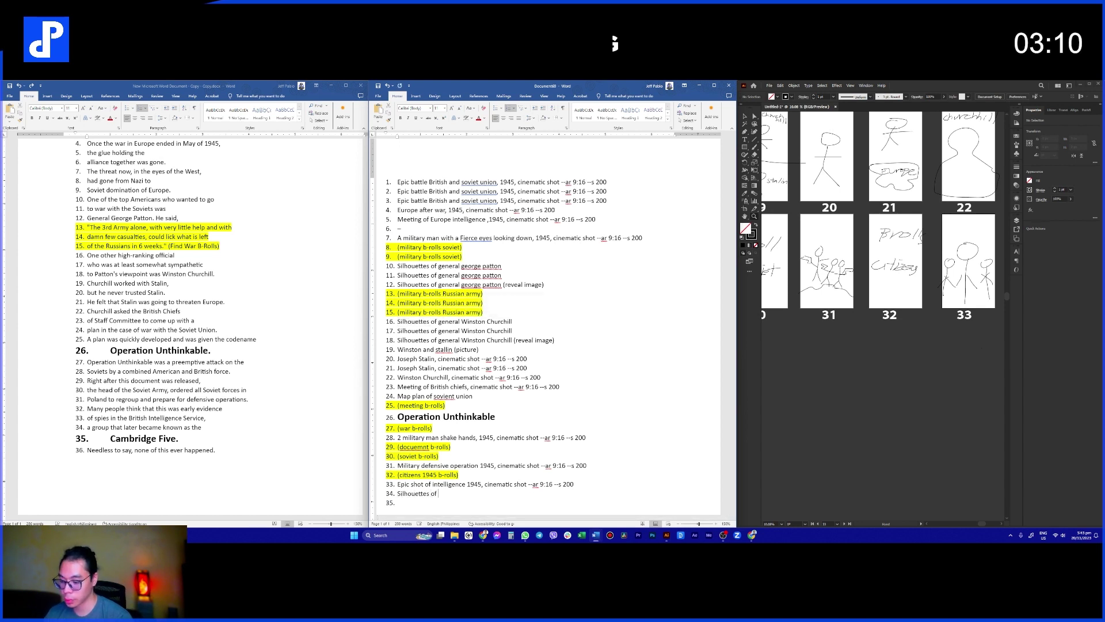
text( group of)
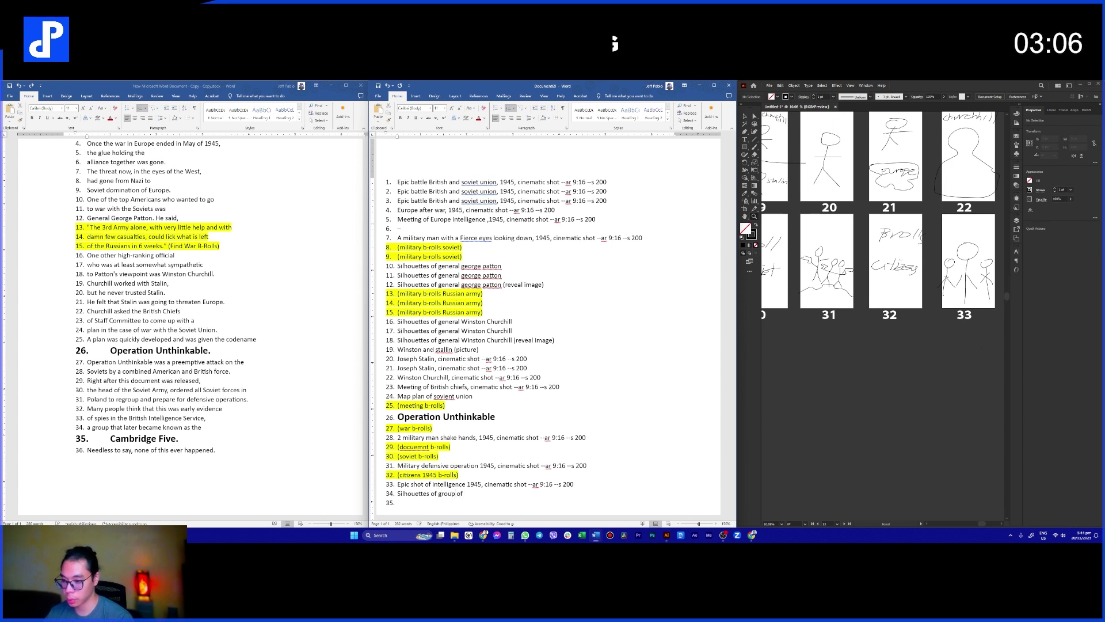
text( military)
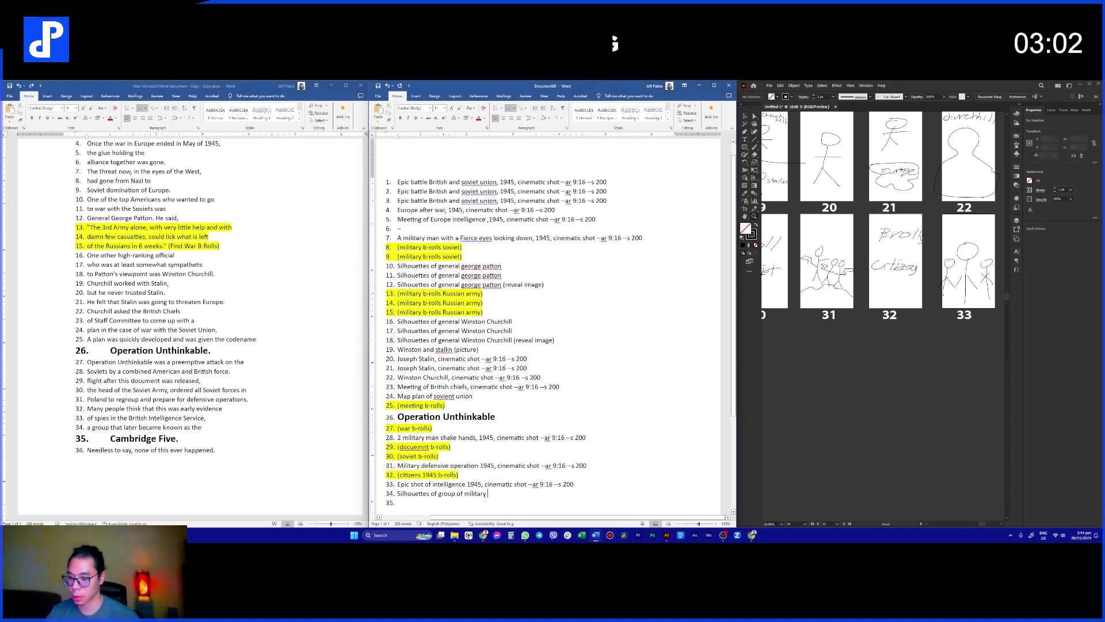
Step: Append ", cinematic shot --ar 9:16 --s 200" to prompt line 34 and place the cursor on line 35
drag(482, 484, 605, 482)
key(ctrl+c)
click(522, 494)
key(ctrl+v)
scroll(489, 506, down, 3)
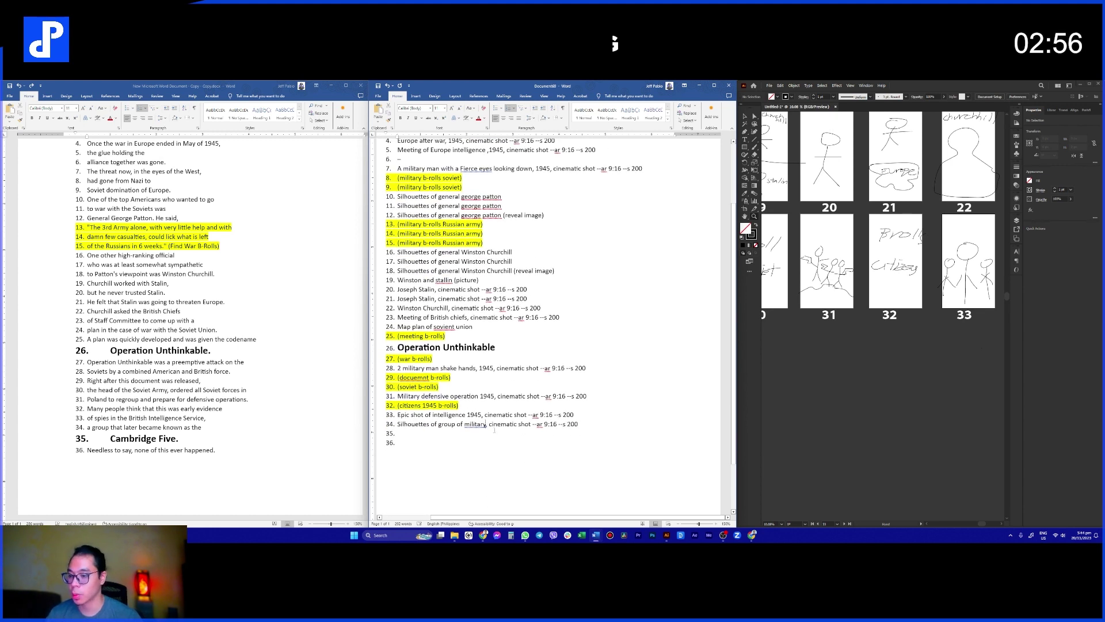
drag(561, 435, 438, 429)
click(438, 429)
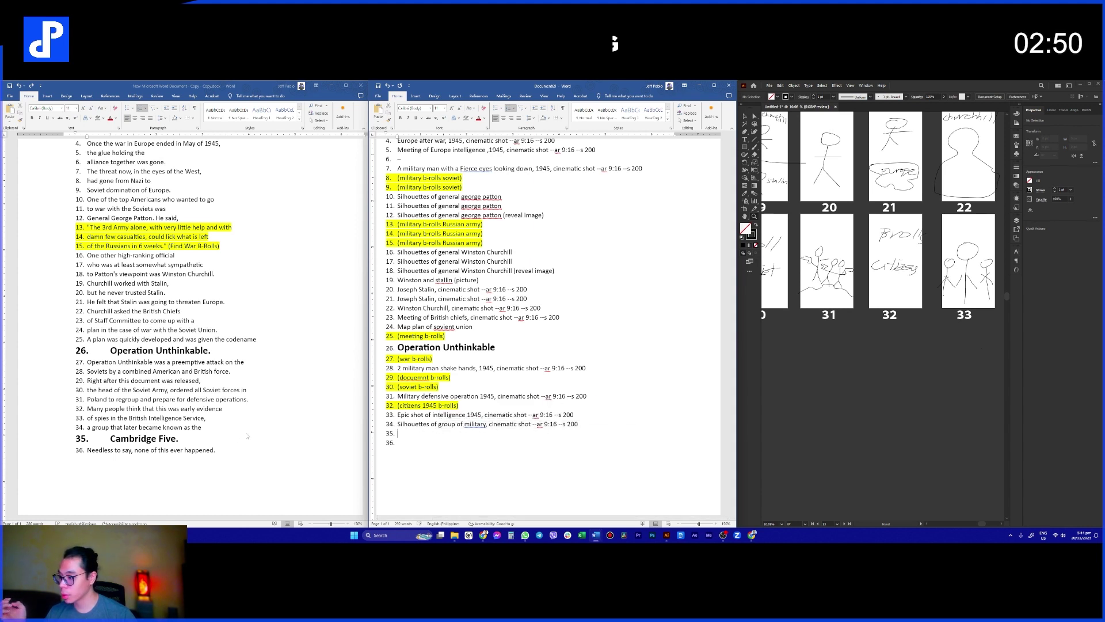
Step: Sketch a group of three small stick figures in storyboard frame 34 with the brush
scroll(901, 374, left, 10)
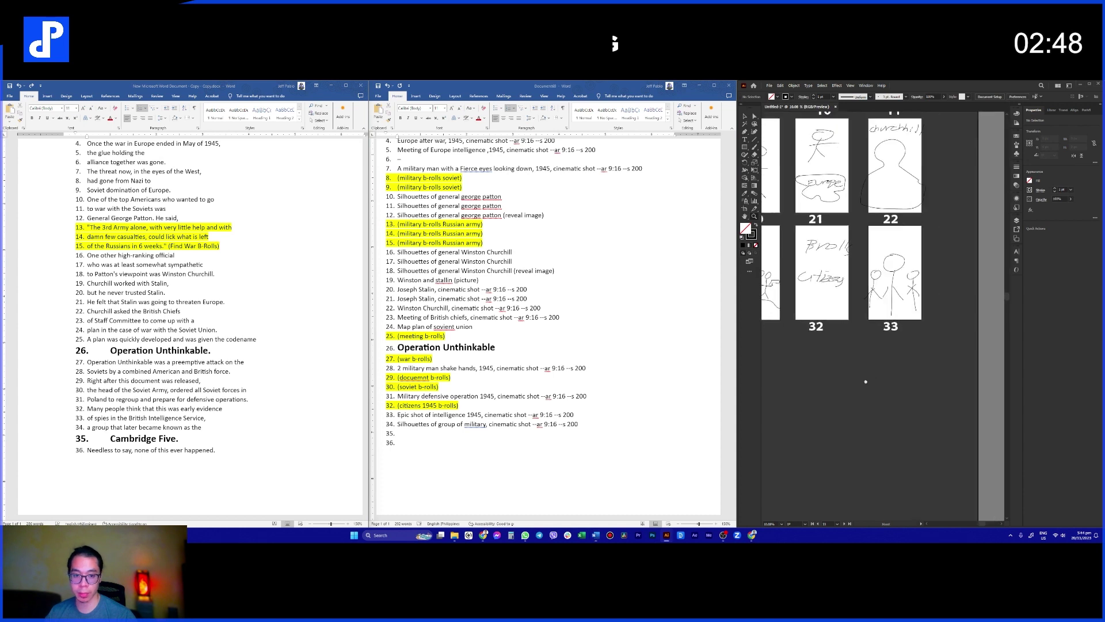
scroll(978, 384, down, 2)
scroll(979, 383, left, 4)
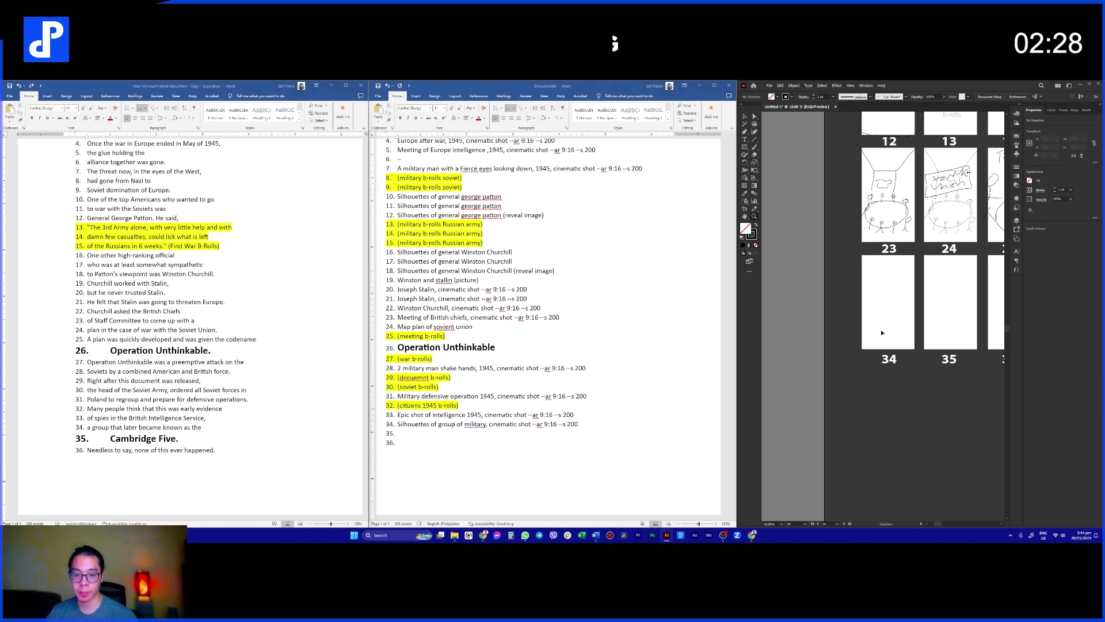
scroll(811, 328, up, 2)
key(b)
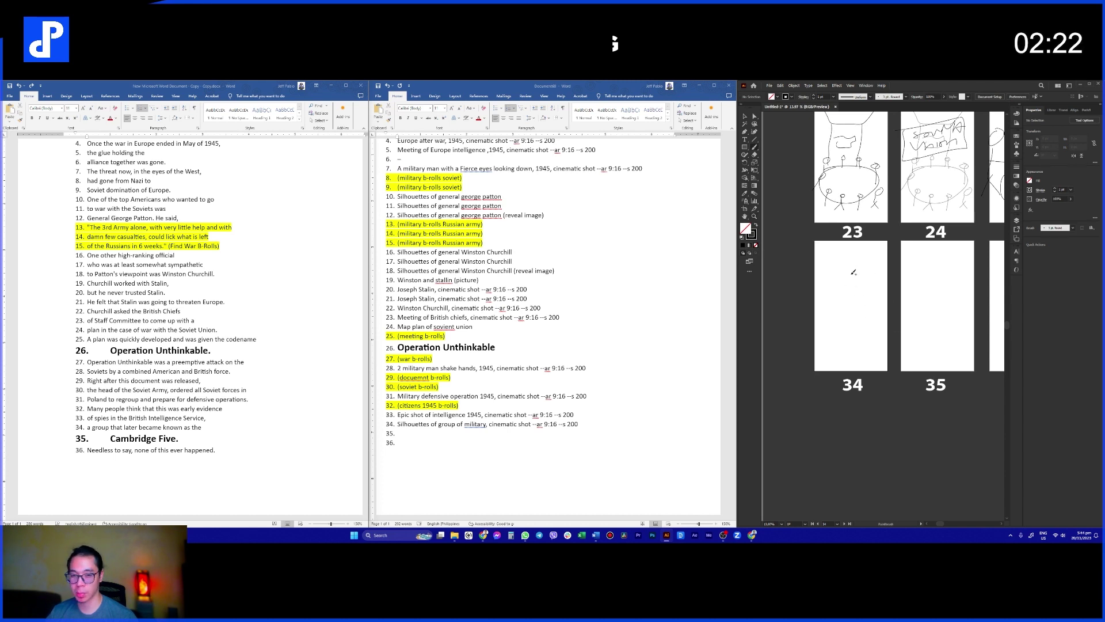
mouse_move(841, 300)
mouse_down()
mouse_move(835, 292)
mouse_move(847, 323)
mouse_move(839, 315)
mouse_move(864, 300)
mouse_move(870, 315)
mouse_up()
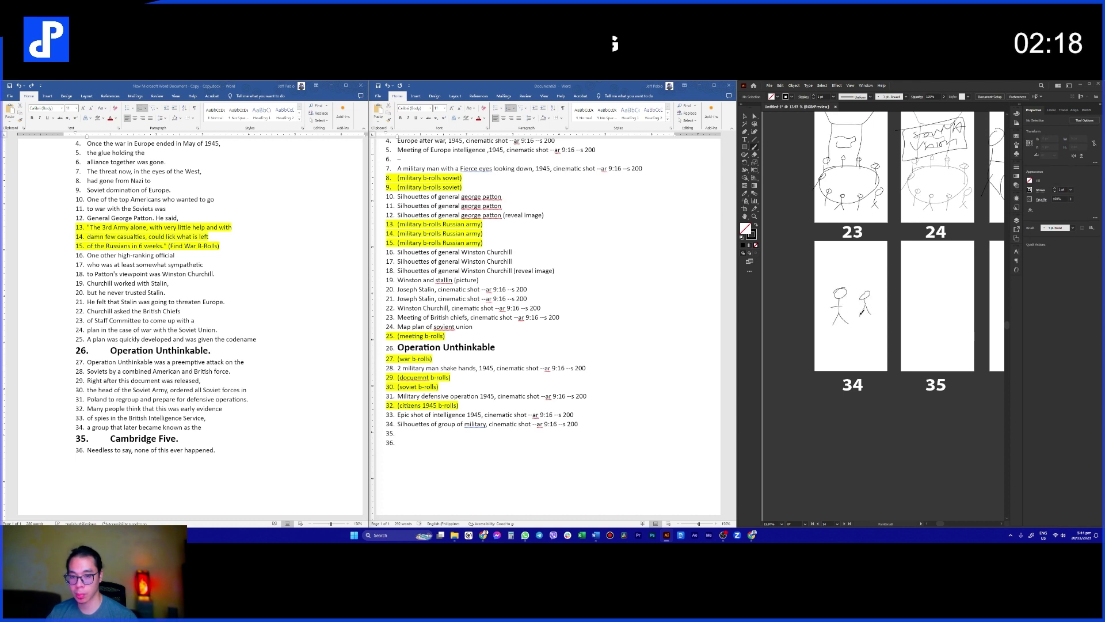
drag(849, 279, 856, 320)
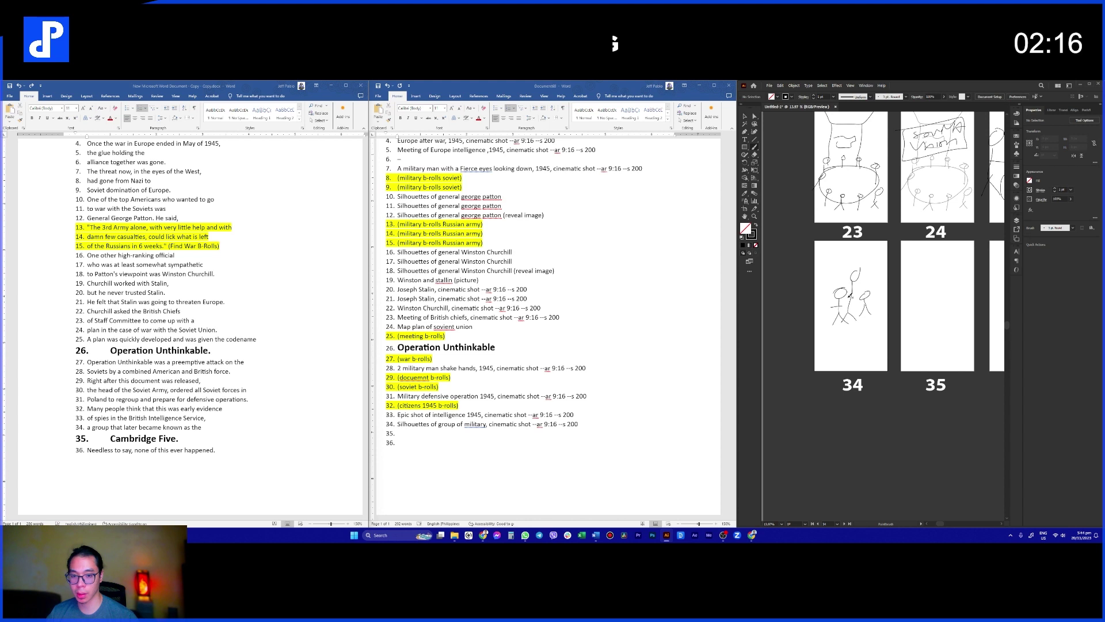
Step: Duplicate the three stick figures from frame 34 into frame 35 and lower the copy's opacity
key(v)
drag(876, 326, 827, 263)
drag(871, 303, 931, 304)
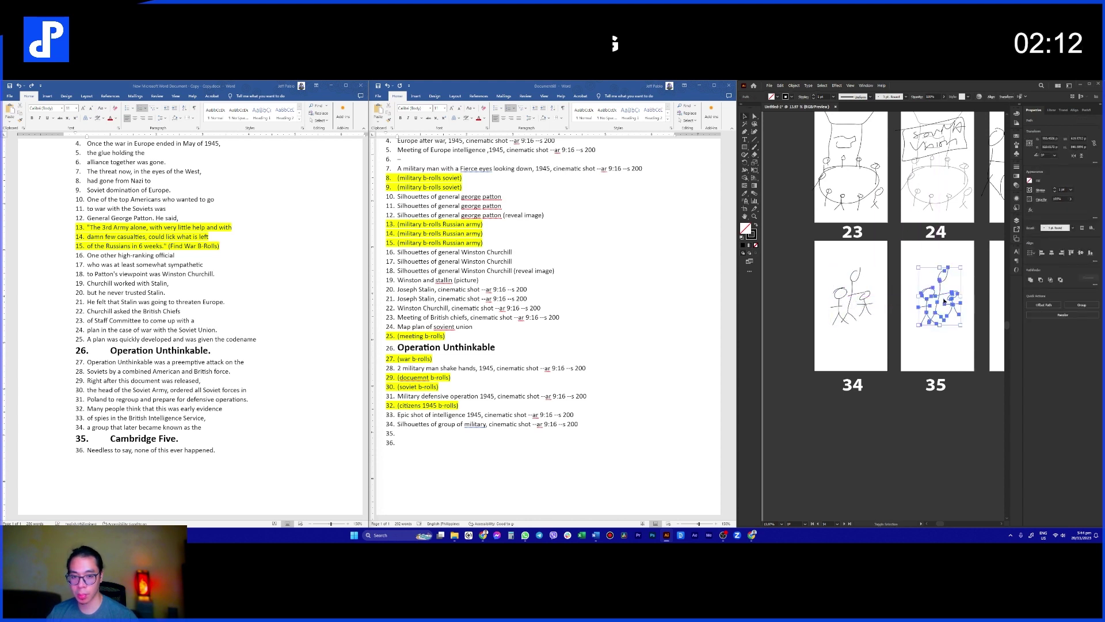
drag(942, 104, 923, 104)
click(882, 246)
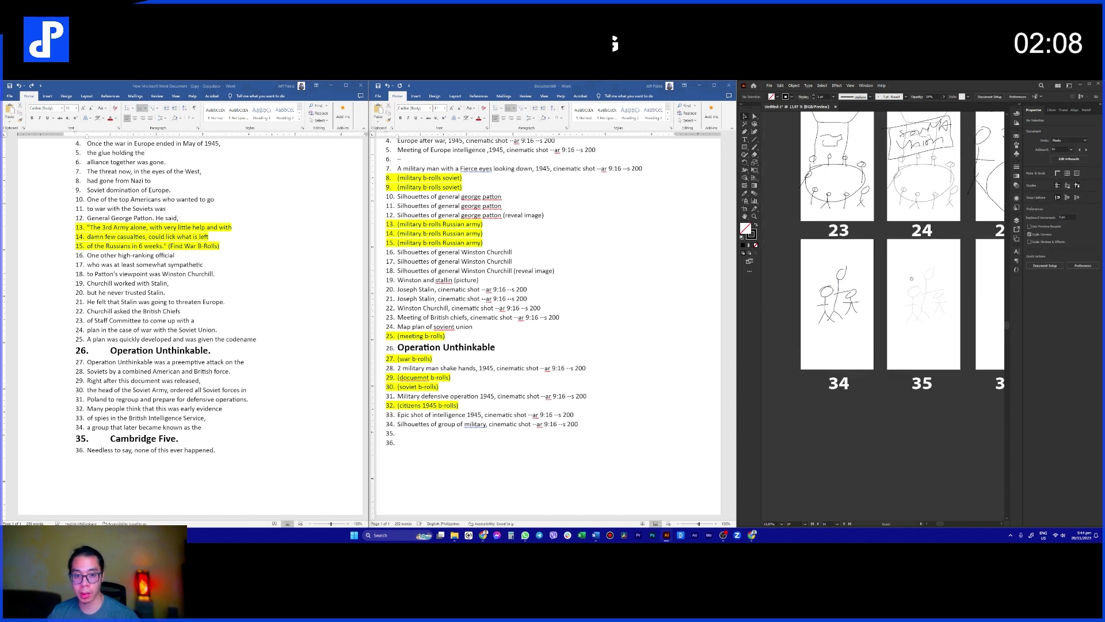
Step: Handwrite "Cambridge Five" over the faded figures in frame 35, using the stroke style sampled from frame 34
scroll(886, 299, right, 2)
scroll(889, 305, up, 2)
key(b)
key(i)
click(781, 284)
click(784, 284)
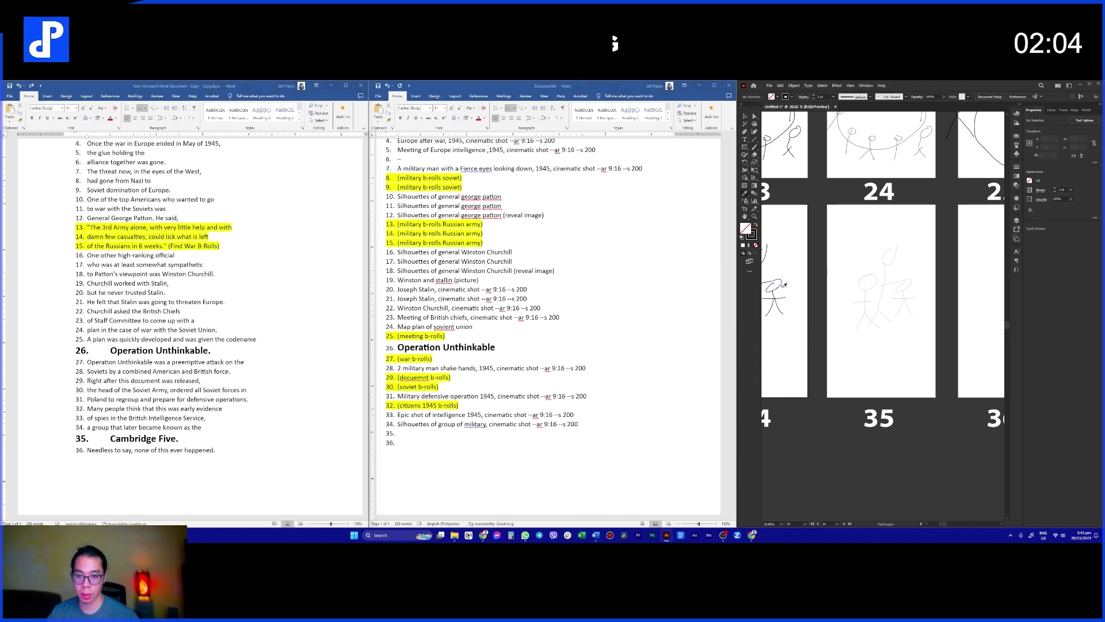
key(b)
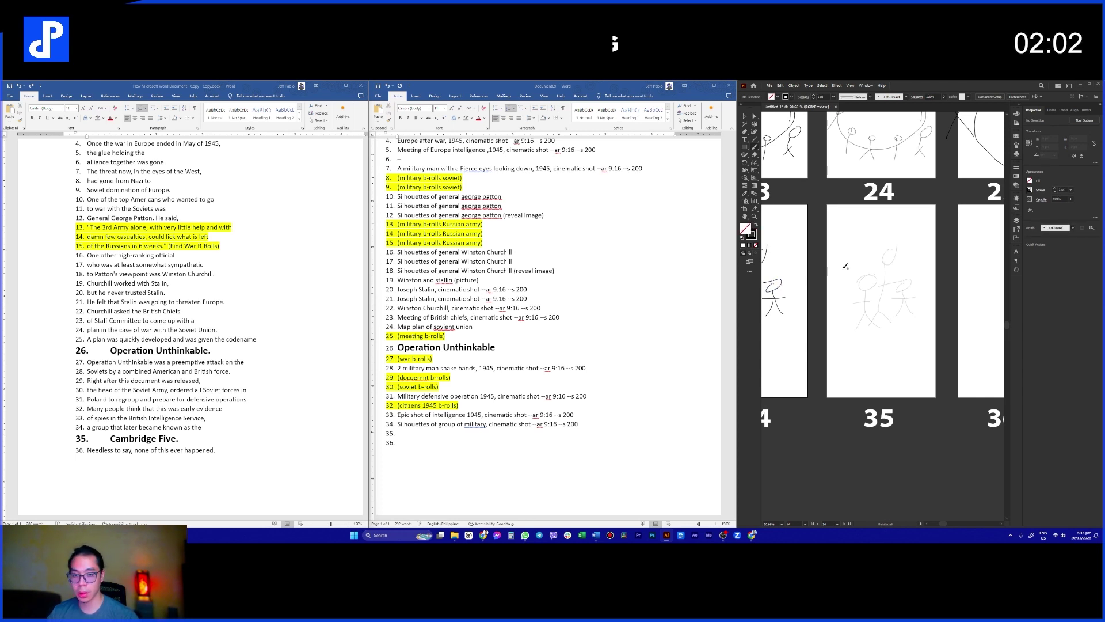
mouse_move(845, 255)
mouse_down()
mouse_move(908, 265)
mouse_move(917, 250)
mouse_move(905, 279)
mouse_move(880, 276)
mouse_up()
mouse_move(873, 277)
mouse_down()
mouse_move(912, 298)
mouse_move(874, 293)
mouse_move(792, 321)
mouse_move(853, 319)
mouse_move(826, 332)
mouse_move(857, 315)
mouse_up()
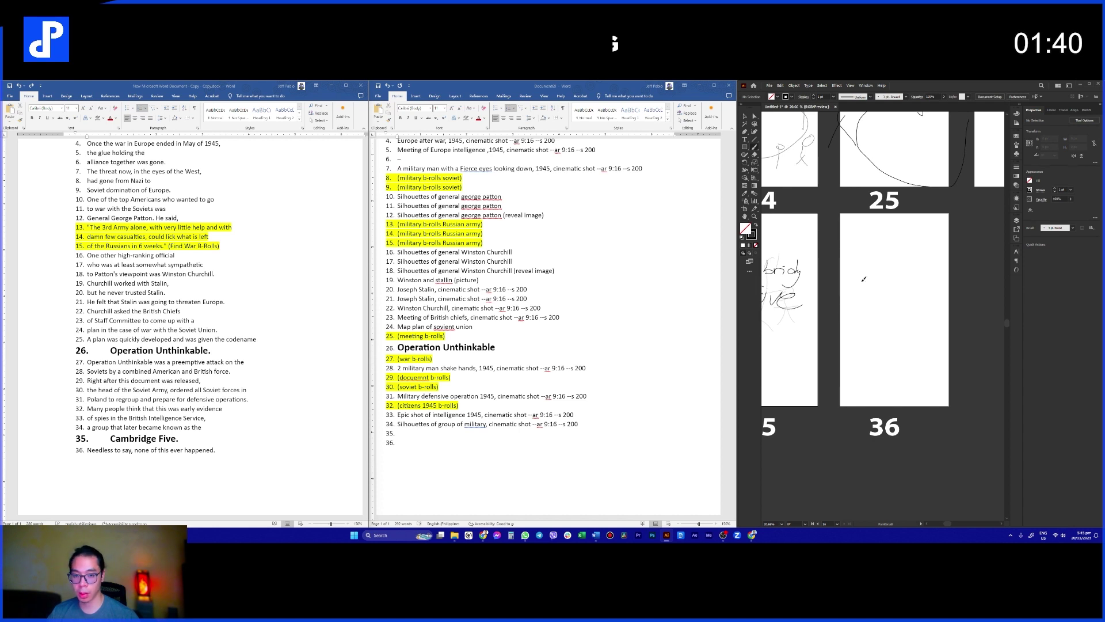
Step: Handwrite "TEXT" in storyboard frame 36 and draw several horizontal lines beneath it
drag(862, 280, 869, 280)
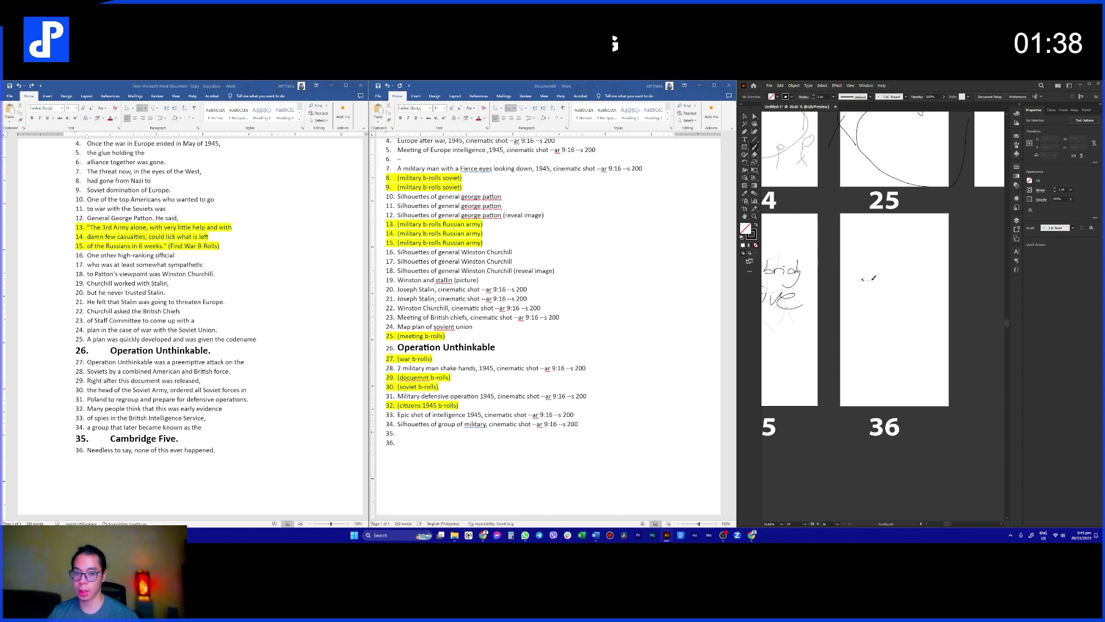
key(v)
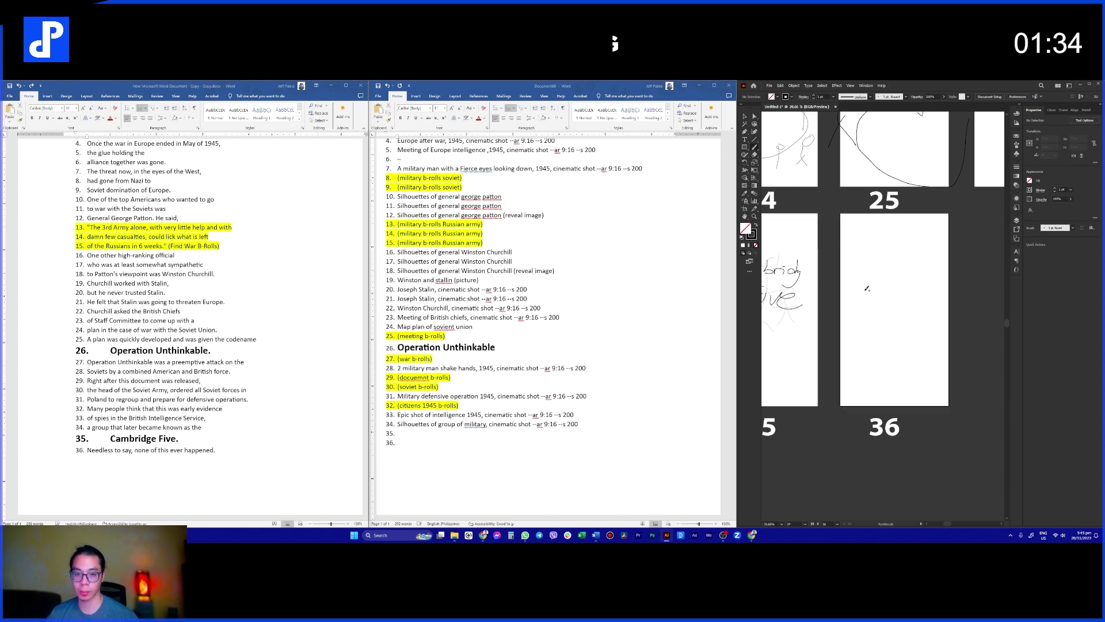
drag(859, 289, 879, 289)
mouse_move(862, 289)
mouse_down()
mouse_move(875, 301)
mouse_move(903, 309)
mouse_move(922, 293)
mouse_up()
mouse_move(912, 293)
mouse_down()
mouse_move(911, 319)
mouse_move(930, 321)
mouse_up()
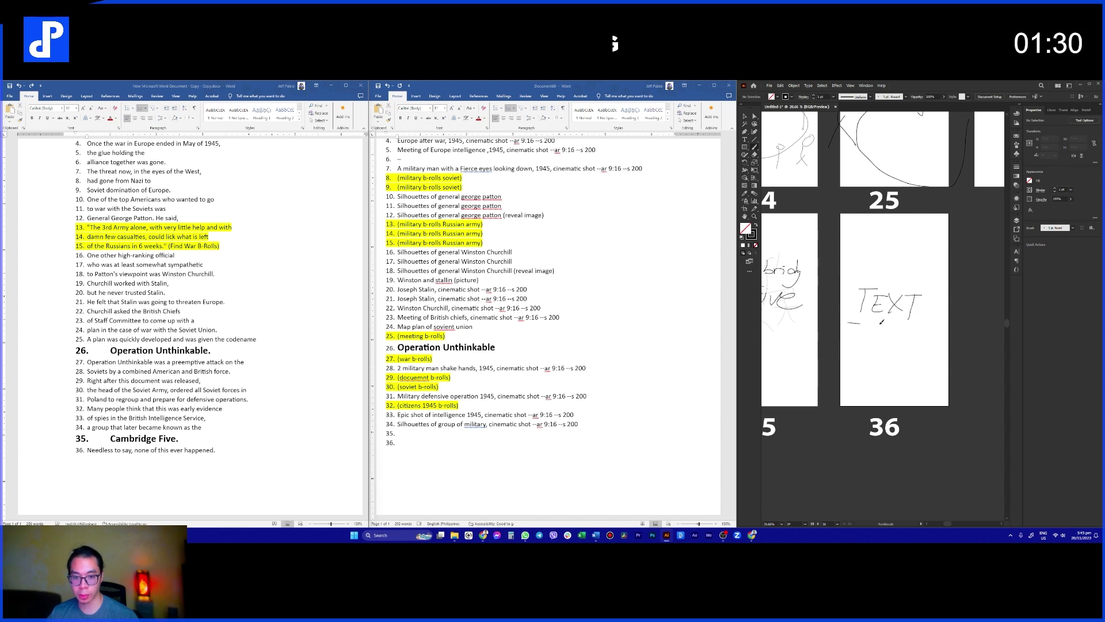
drag(858, 333, 919, 335)
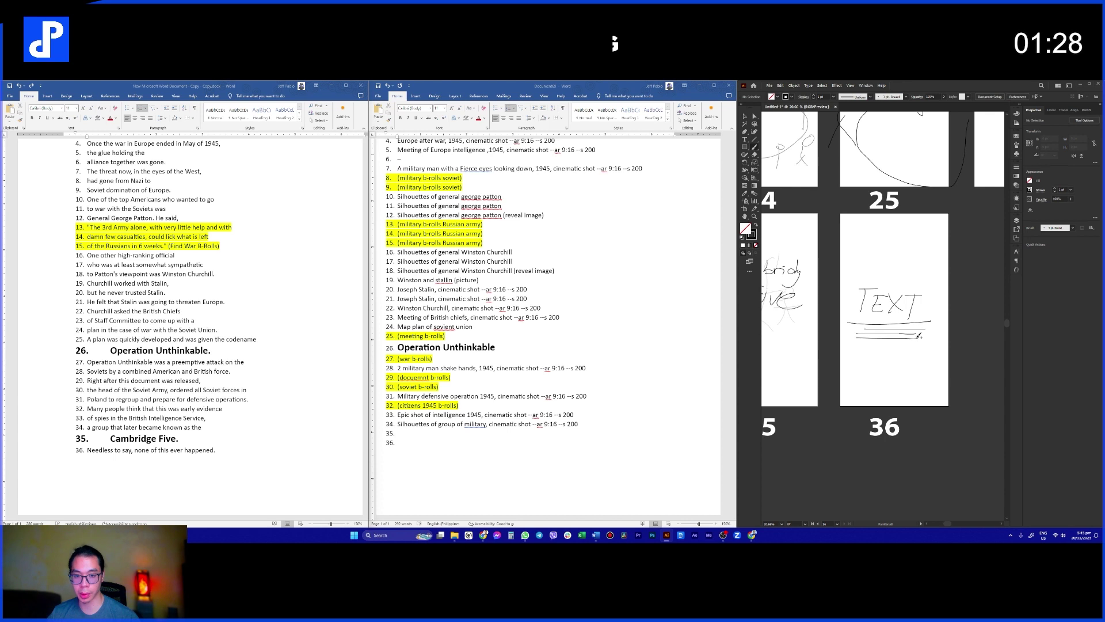